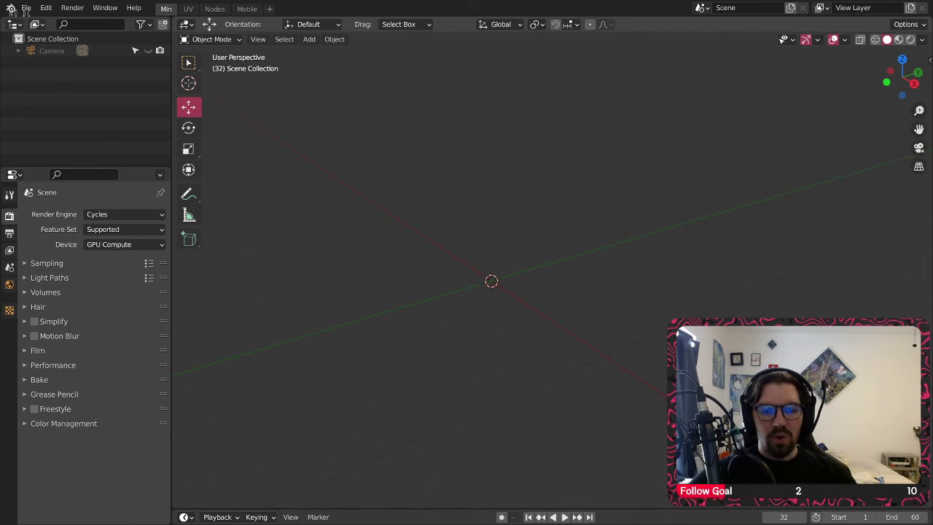
middle_click_drag(554, 219, 532, 304)
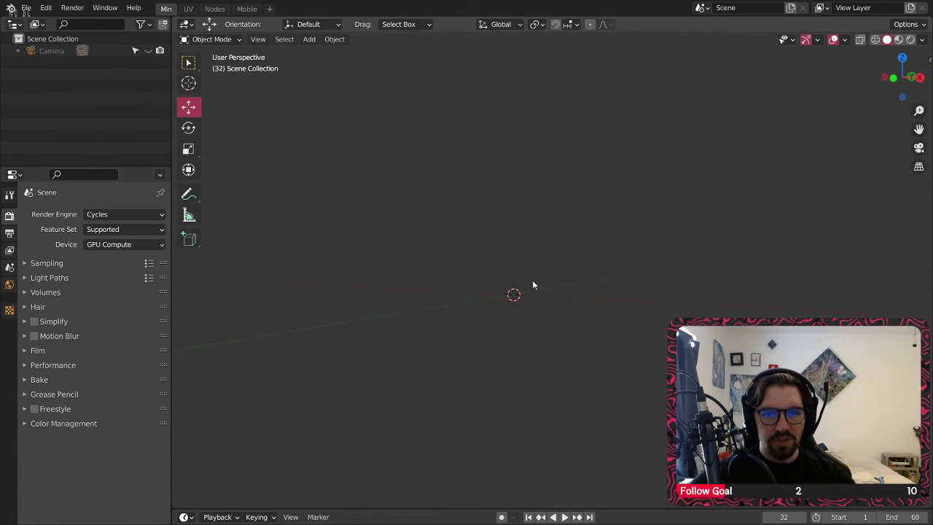
middle_click_drag(514, 209, 463, 318)
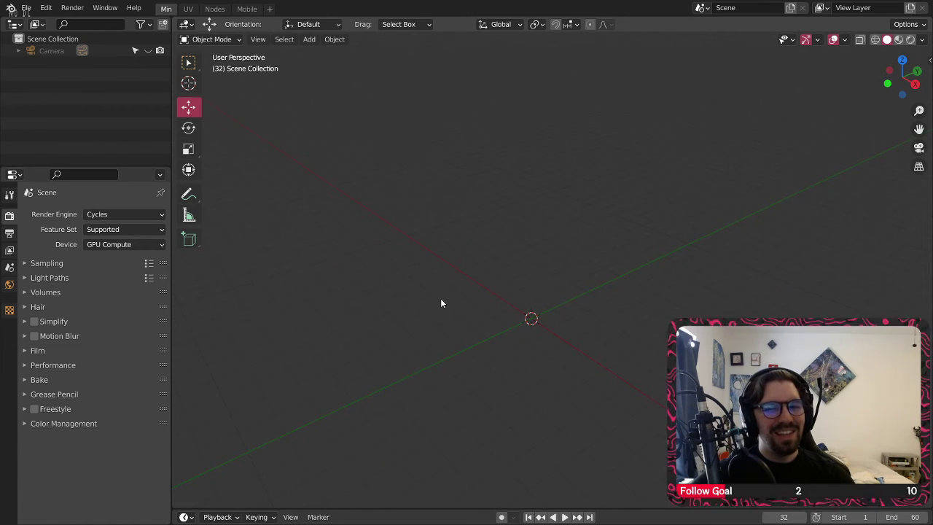
middle_click_drag(546, 304, 492, 337)
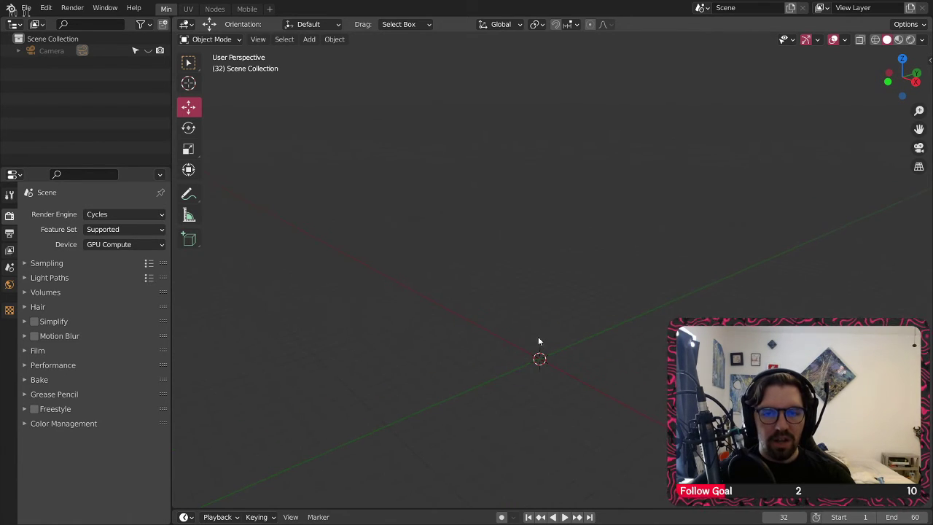
middle_click_drag(532, 309, 591, 303)
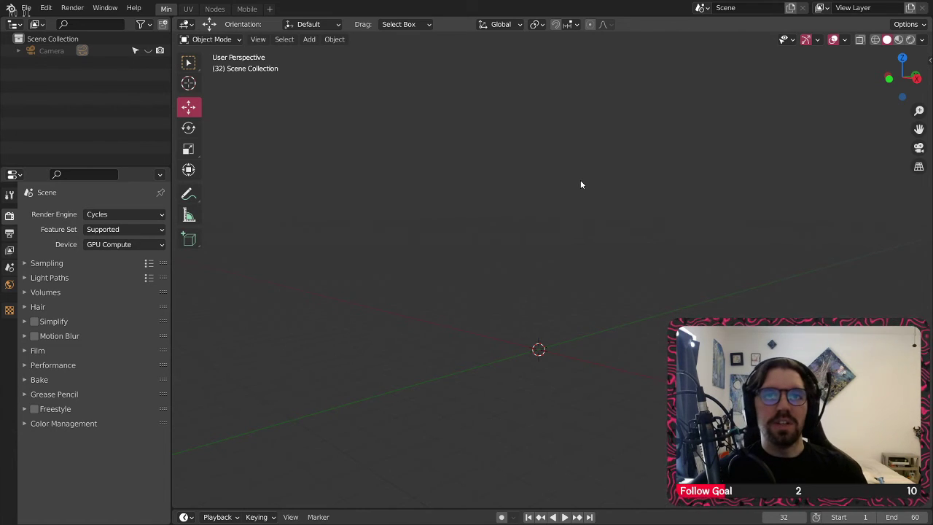
middle_click_drag(558, 246, 552, 296)
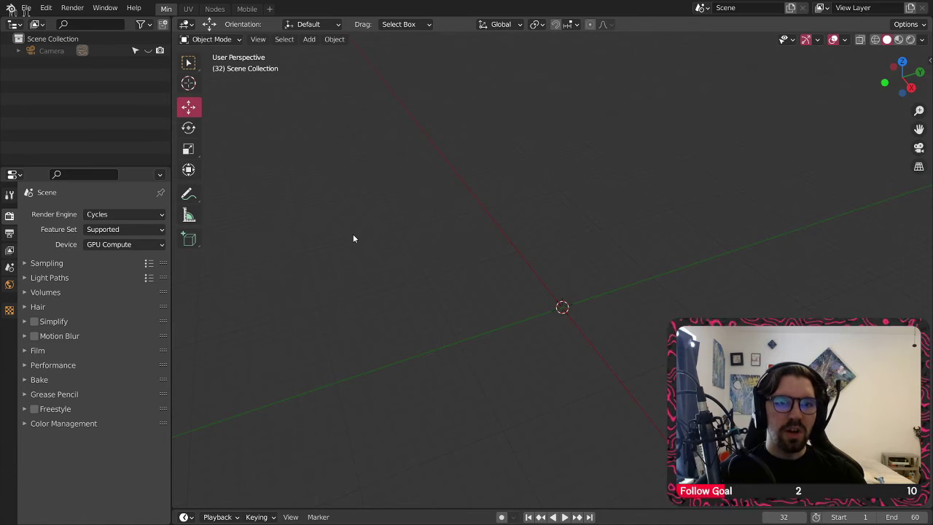
Step: Add a 2 m cube at the world origin and scale it up uniformly by a factor of about 4.87
left_click(334, 39)
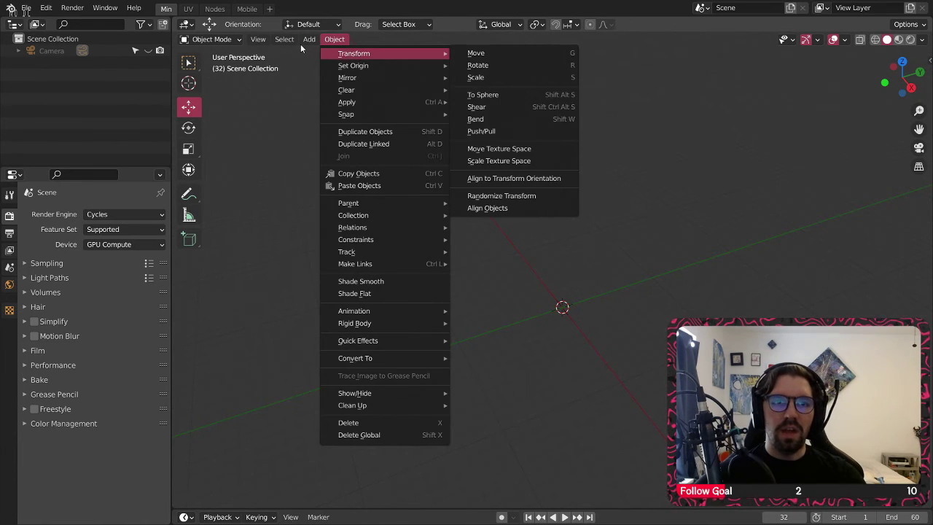
mouse_move(306, 41)
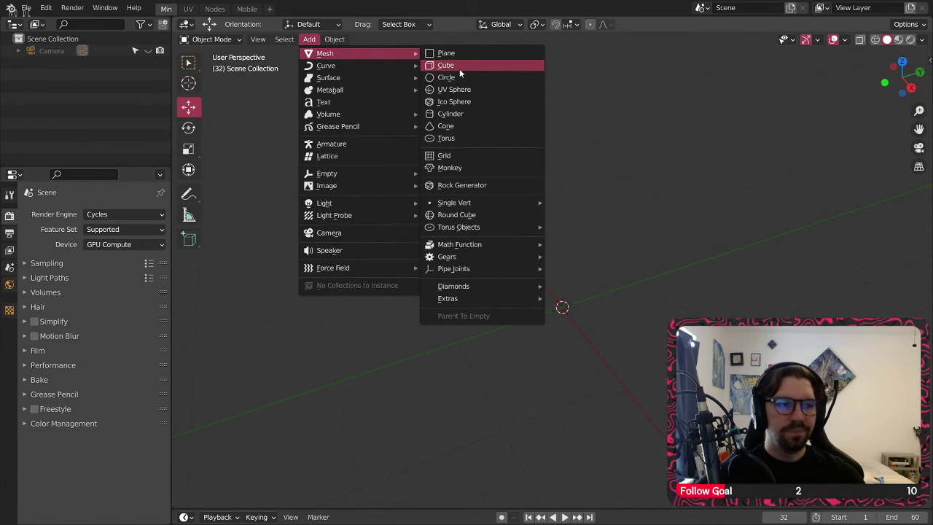
left_click(459, 69)
middle_click_drag(583, 251, 519, 220, "shift")
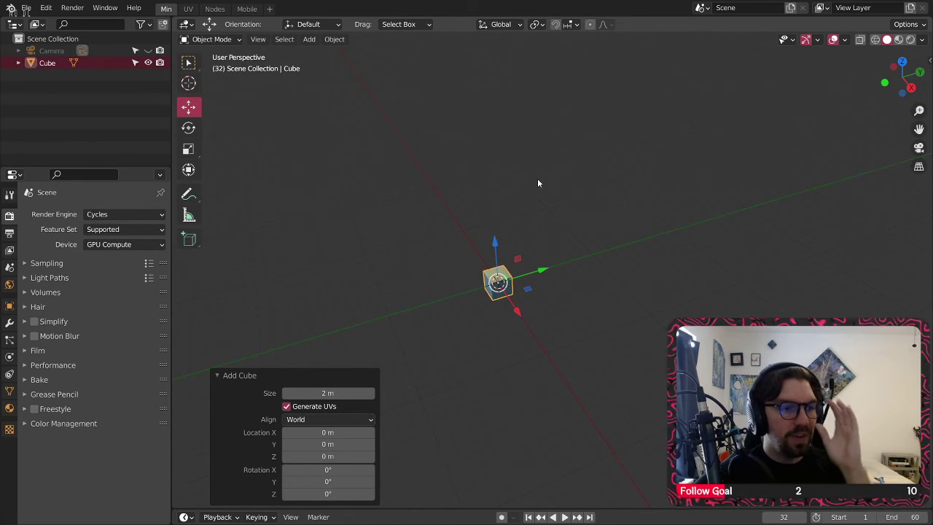
key("KP_1")
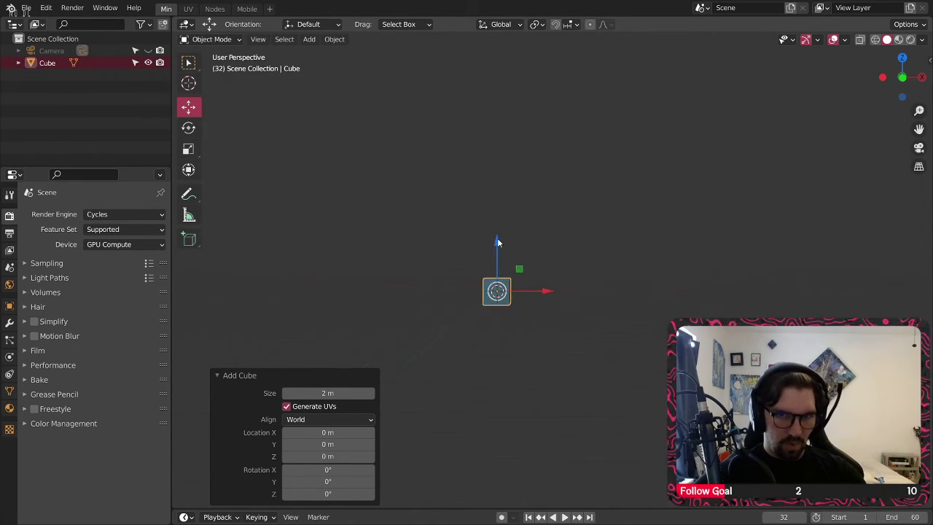
middle_click_drag(497, 237, 412, 253)
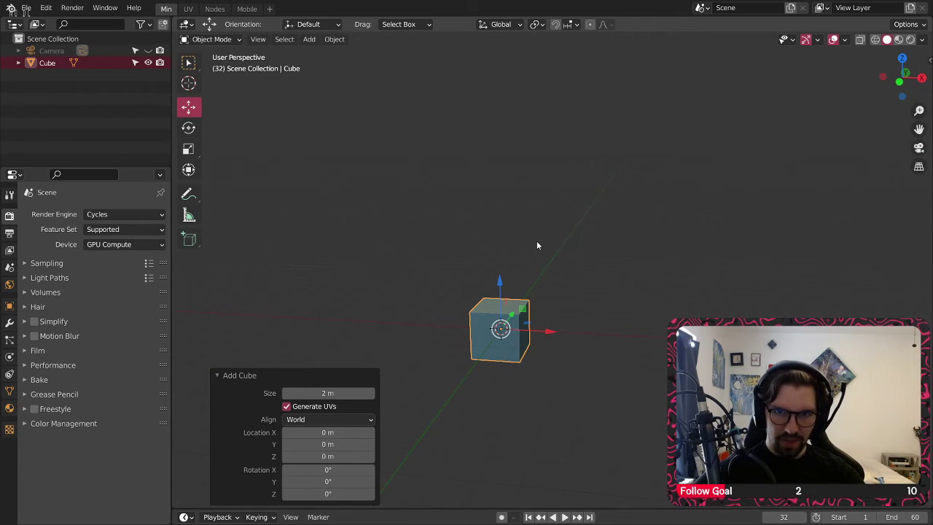
key("s")
left_click(859, 41)
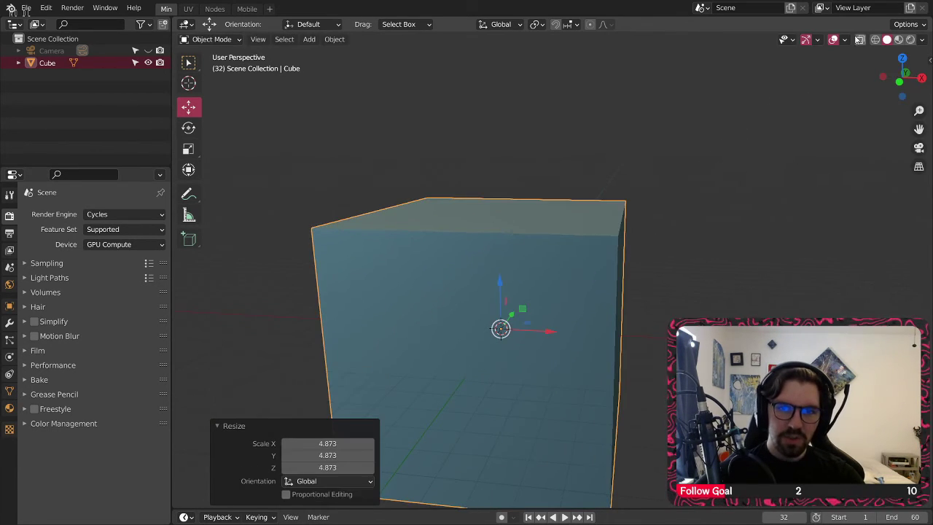
Step: Flatten the cube along Z by a factor of about 0.54, and scale it up uniformly by about 2.18
scroll(531, 200, "down", 3)
middle_click_drag(531, 200, 534, 111)
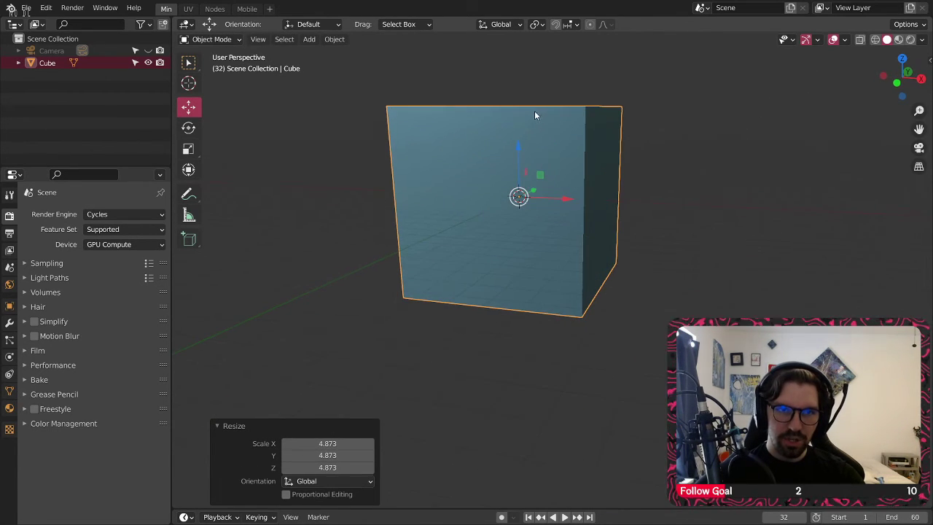
left_click(188, 148)
left_click_drag(520, 150, 514, 175)
key("s")
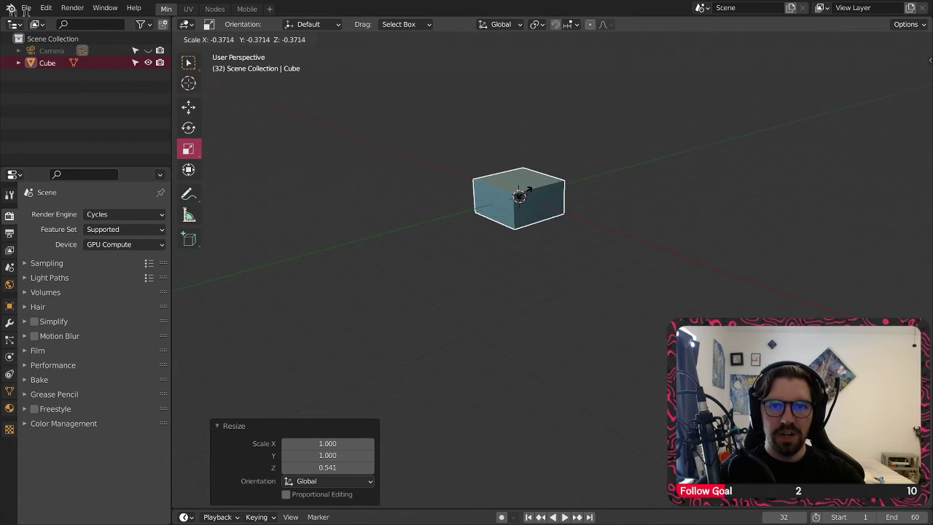
left_click(536, 188)
Step: Scale the box by about 0.71 along Y and by about 0.44 along Z
middle_click_drag(537, 188, 594, 194)
scroll(536, 188, "down", 3)
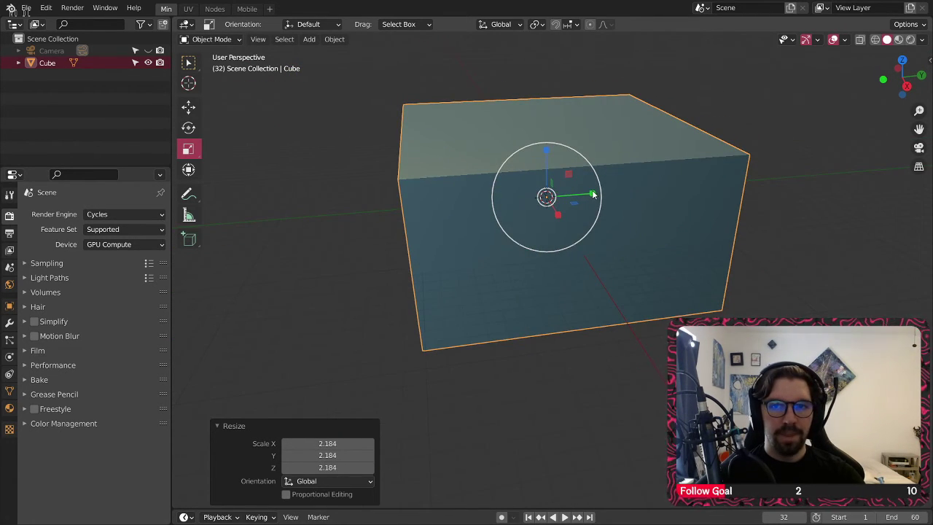
left_click_drag(594, 194, 577, 193)
middle_click_drag(552, 195, 559, 173)
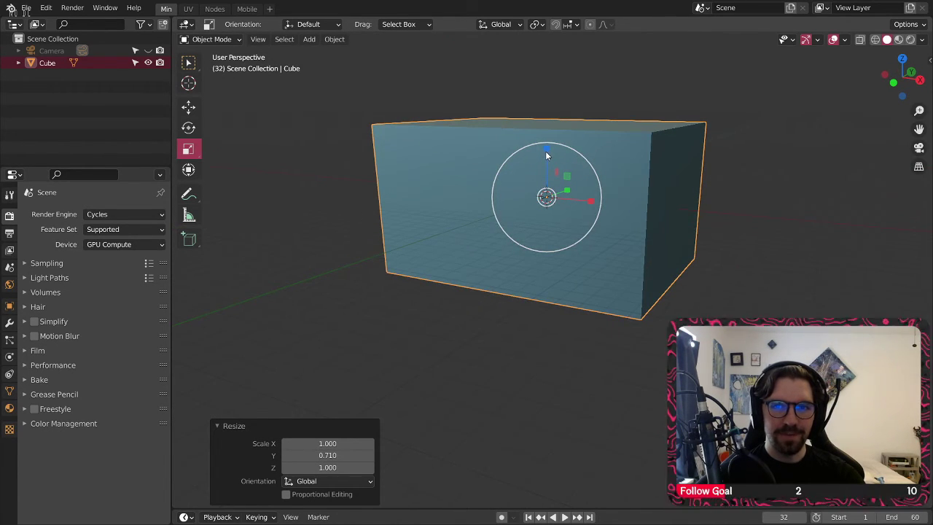
left_click_drag(546, 150, 538, 179)
Step: Scale the box by about 1.05 along Z and lengthen it along X by a factor of about 1.18
scroll(566, 179, "up", 3)
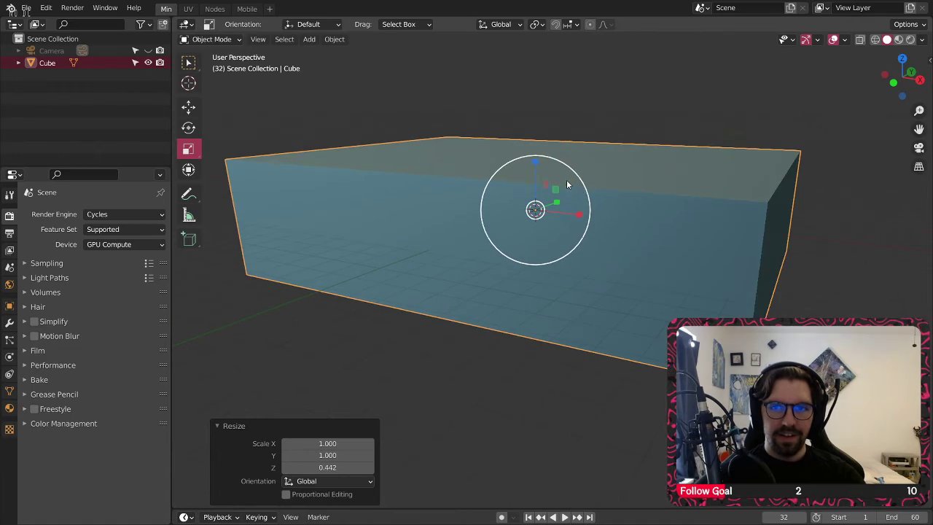
middle_click_drag(566, 179, 585, 129)
scroll(553, 211, "down", 3)
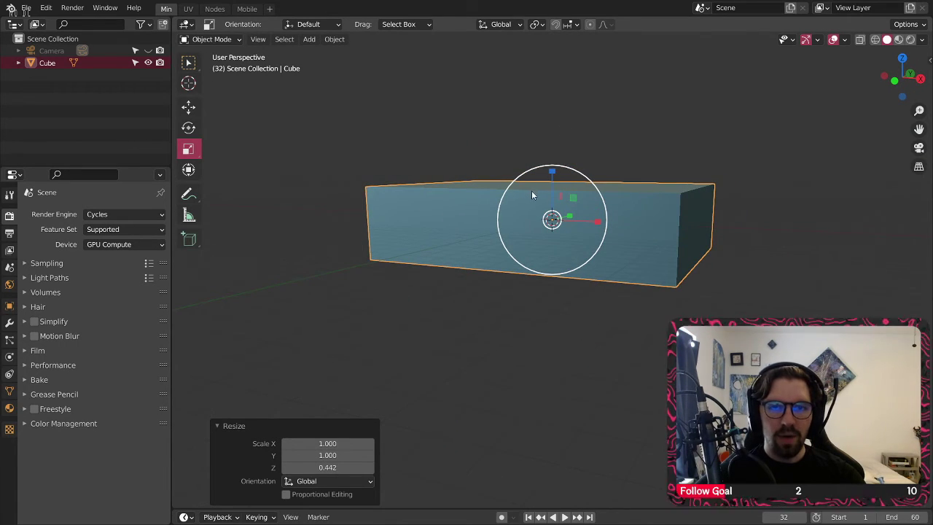
middle_click_drag(531, 190, 563, 196)
key("s")
key("z")
left_click(567, 218)
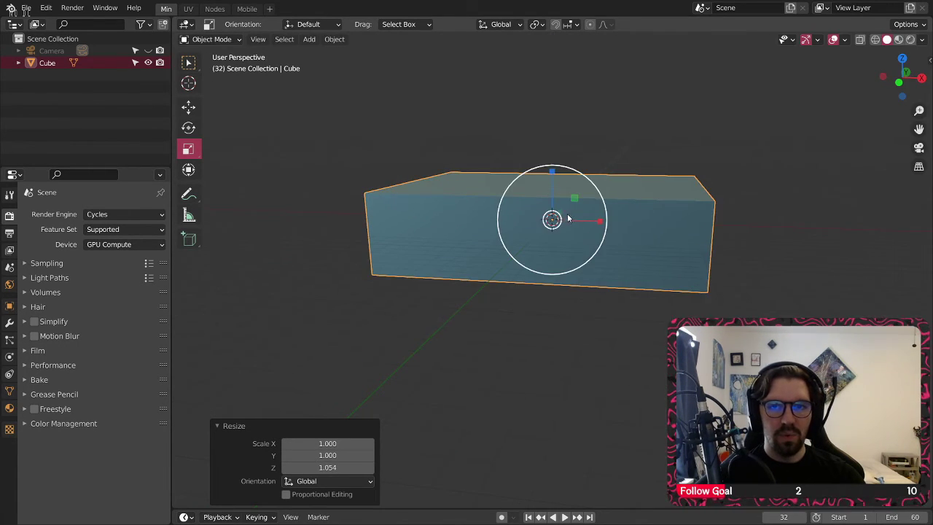
left_click_drag(604, 220, 610, 223)
Step: Enter Edit Mode on the box and add one crosswise loop cut, slid off-centre by a factor of about -0.205
mouse_move(532, 234)
middle_mouse_down()
mouse_move(621, 239)
mouse_move(546, 223)
middle_mouse_up()
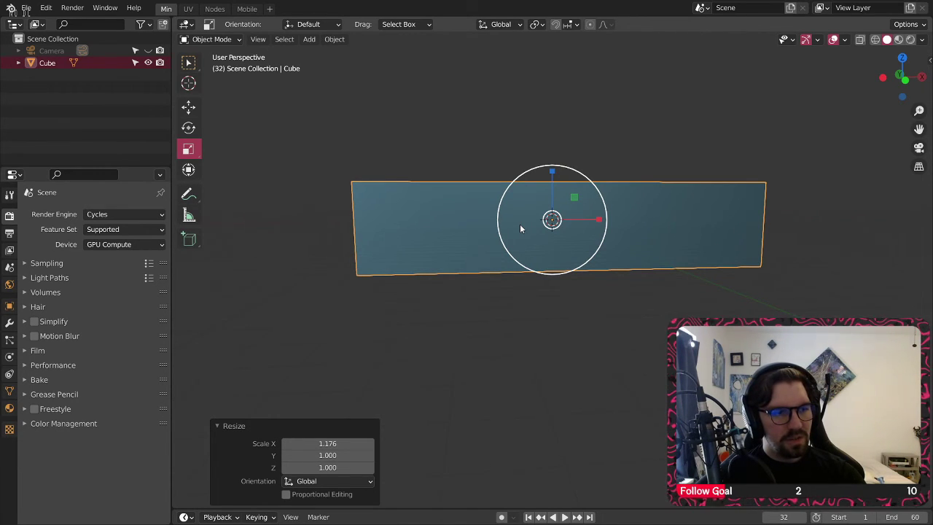
scroll(512, 225, "up", 3)
middle_click_drag(504, 219, 530, 284)
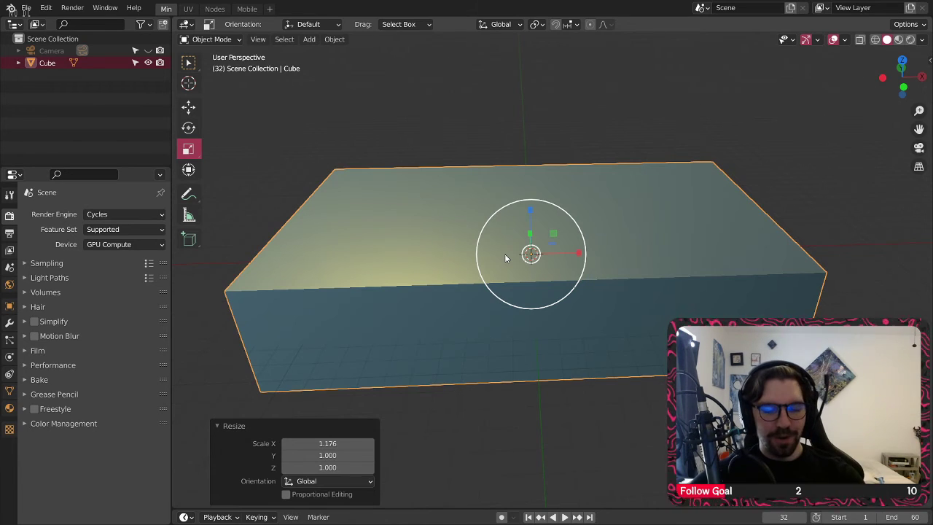
middle_click_drag(515, 283, 492, 242)
left_click(229, 39)
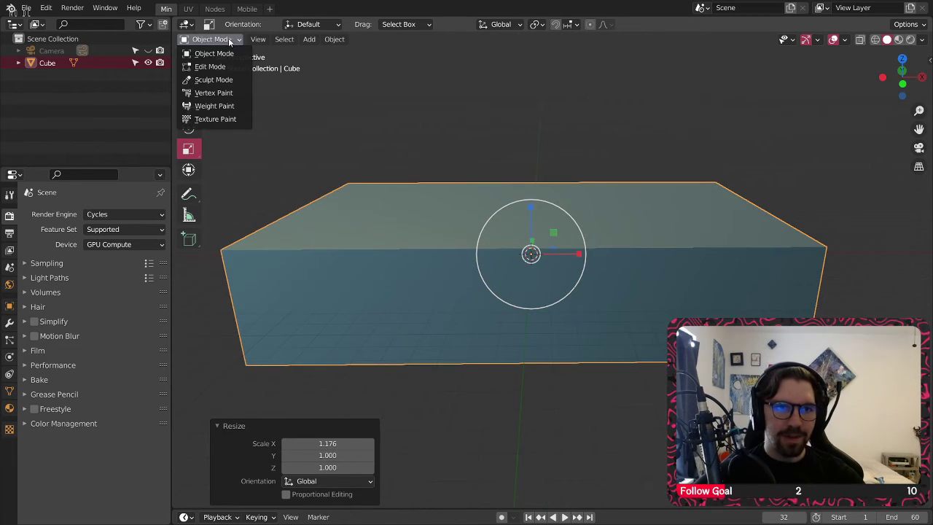
left_click(210, 67)
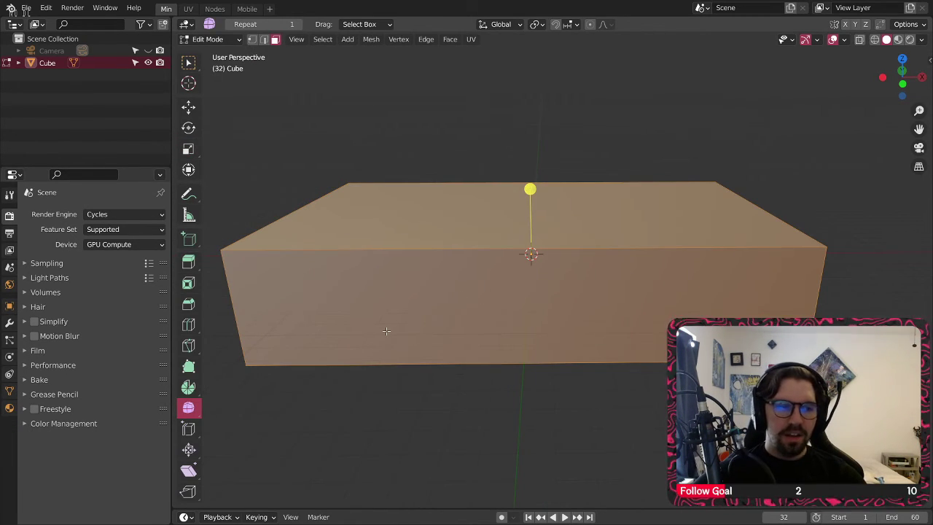
left_click(196, 324)
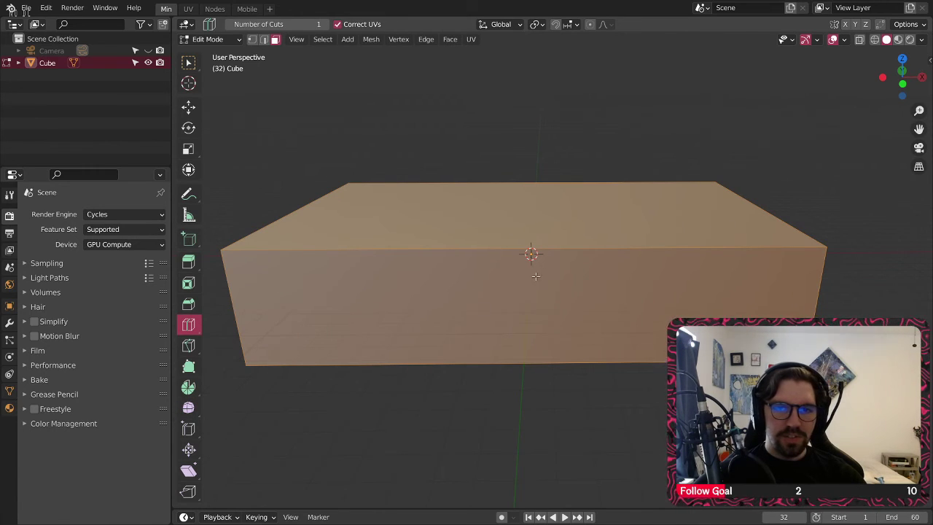
middle_click_drag(532, 253, 571, 278)
scroll(516, 282, "down", 2)
scroll(510, 282, "up", 3)
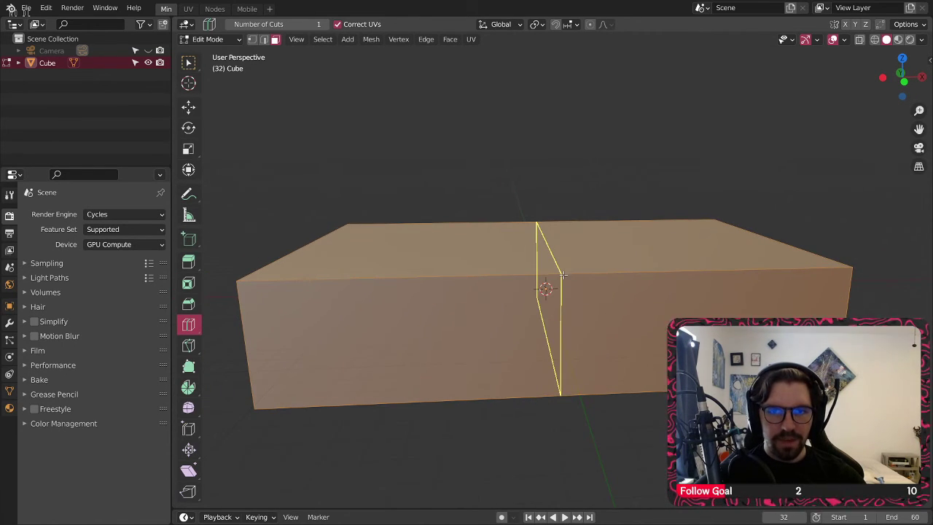
left_click_drag(571, 277, 499, 277)
Step: Add a second crosswise loop cut close to the first one, slid by a factor of about -0.509
middle_click_drag(645, 334, 623, 219)
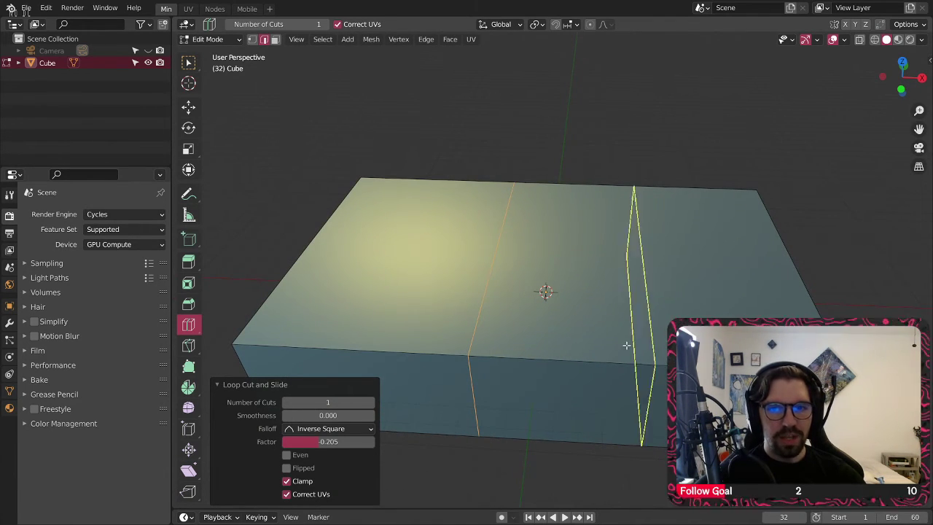
middle_click_drag(626, 345, 609, 303)
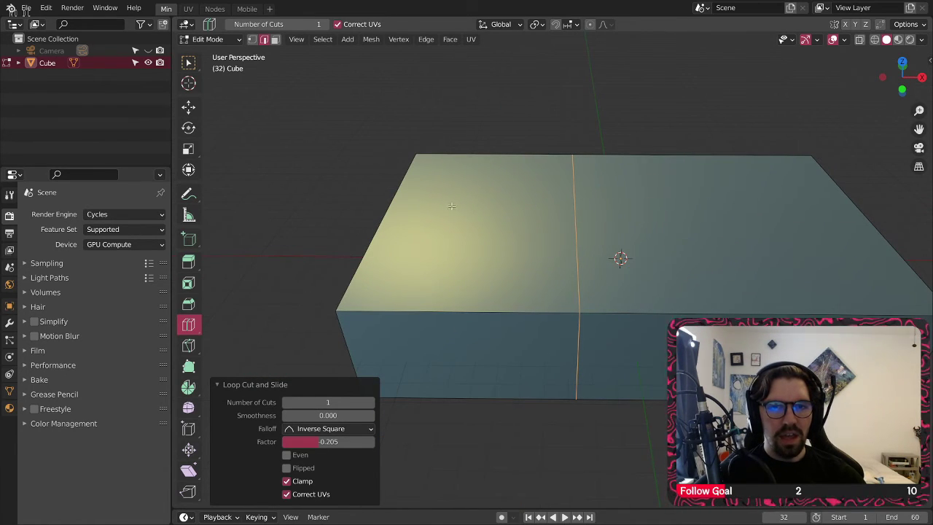
middle_click_drag(483, 272, 564, 222)
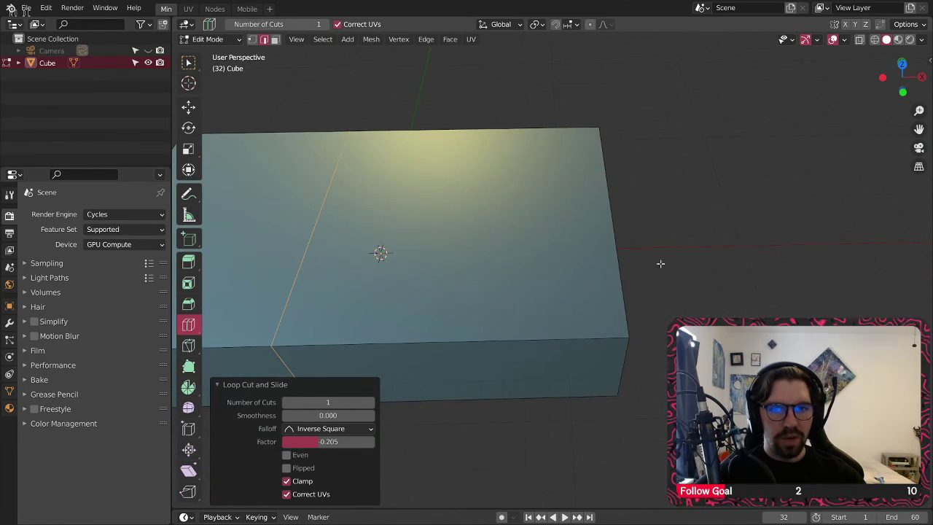
middle_click_drag(423, 203, 576, 214, "shift")
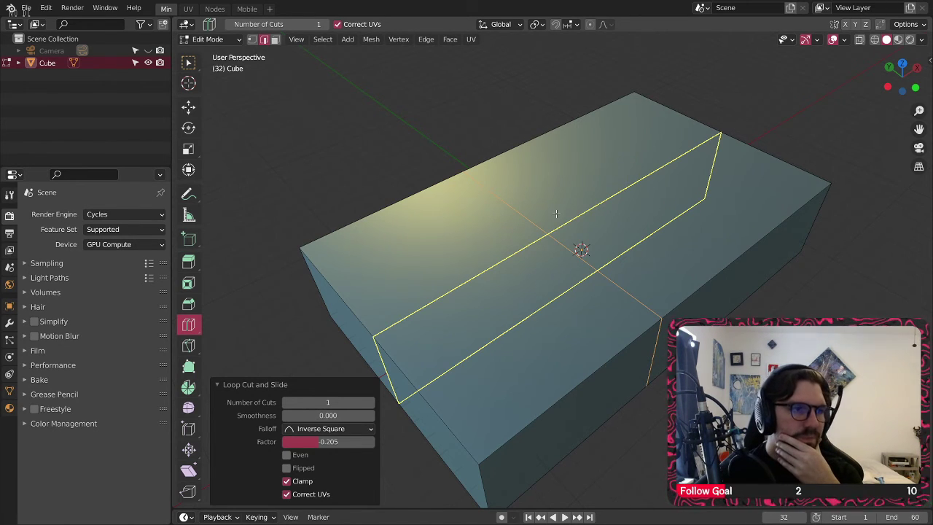
middle_click_drag(556, 214, 650, 331)
left_click_drag(734, 348, 650, 351)
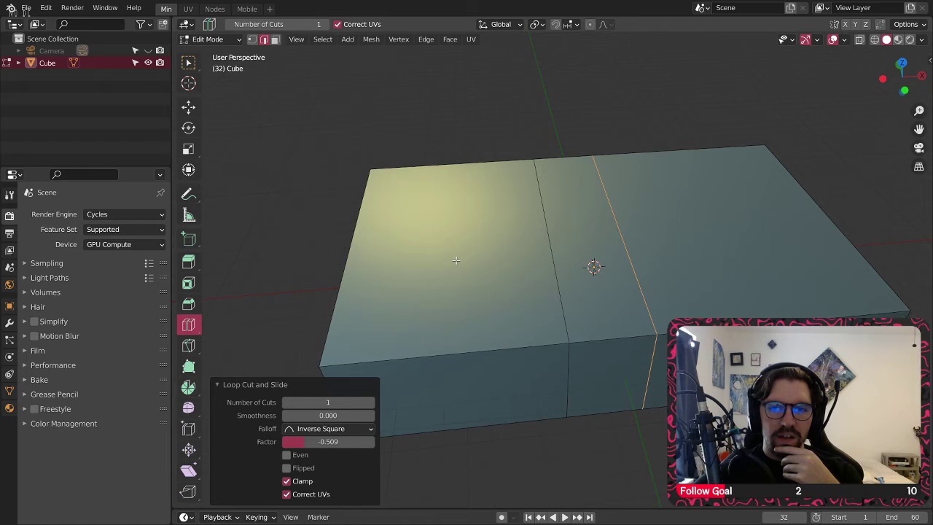
Step: Add a lengthwise loop cut through the middle of the box with a slide factor of 0
left_click(349, 265)
left_click_drag(348, 265, 373, 271)
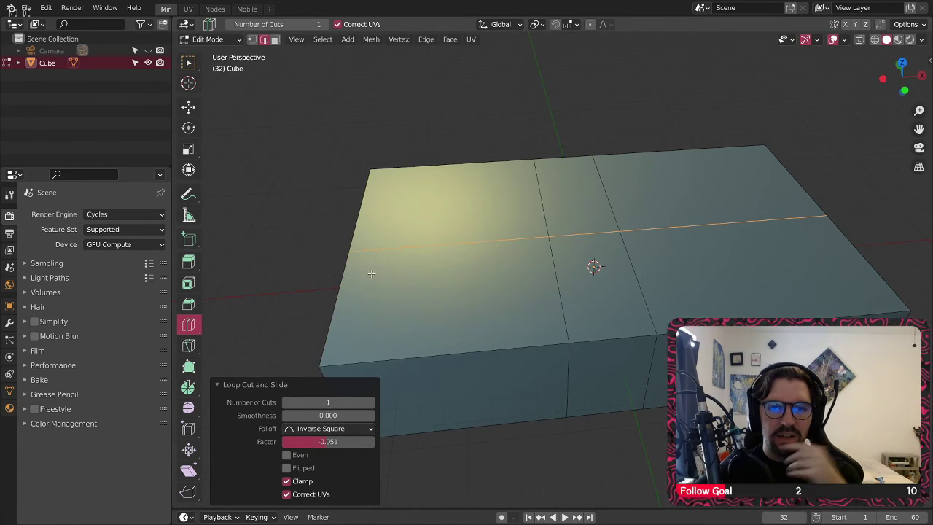
middle_click_drag(391, 249, 522, 306)
left_click(541, 349)
Step: Deselect the lengthwise loop with the select tool and switch to face selection mode
left_click(191, 64)
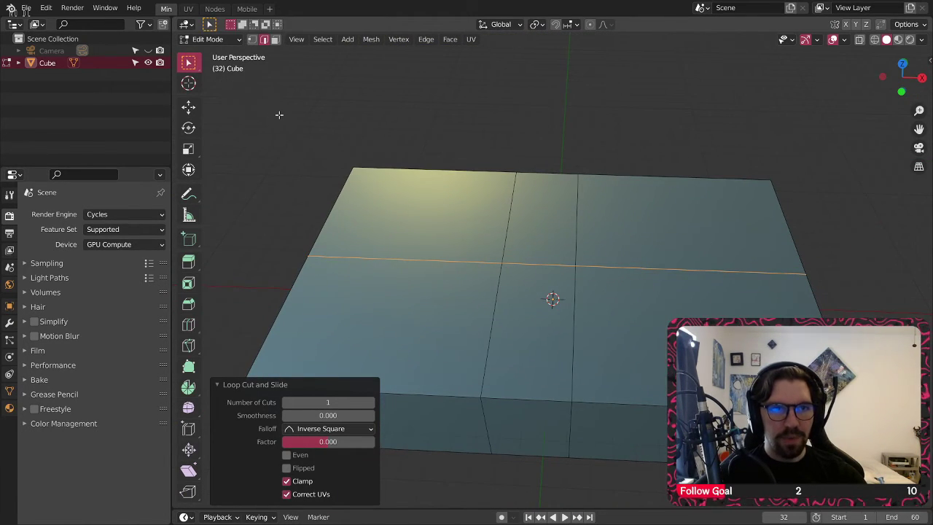
left_click(313, 161)
scroll(314, 162, "down", 3)
middle_click_drag(409, 229, 459, 226, "shift")
middle_click_drag(459, 226, 479, 254)
scroll(470, 188, "up", 4)
middle_click_drag(492, 202, 600, 288)
left_click(275, 40)
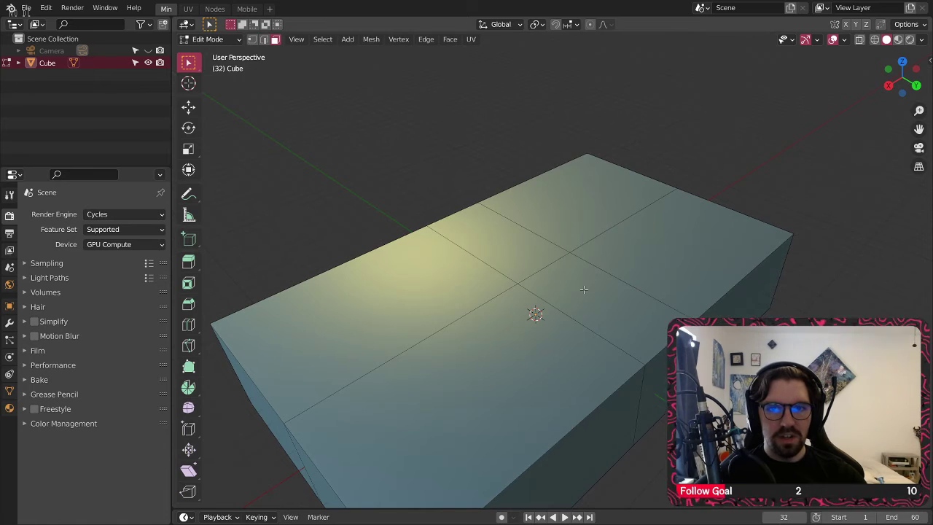
Step: Select three adjoining top faces in an L shape: both large faces at one end and one narrow middle face
left_click(584, 290)
left_click(532, 392)
left_click(580, 294)
left_click(544, 366, "shift")
middle_click_drag(543, 367, 670, 193)
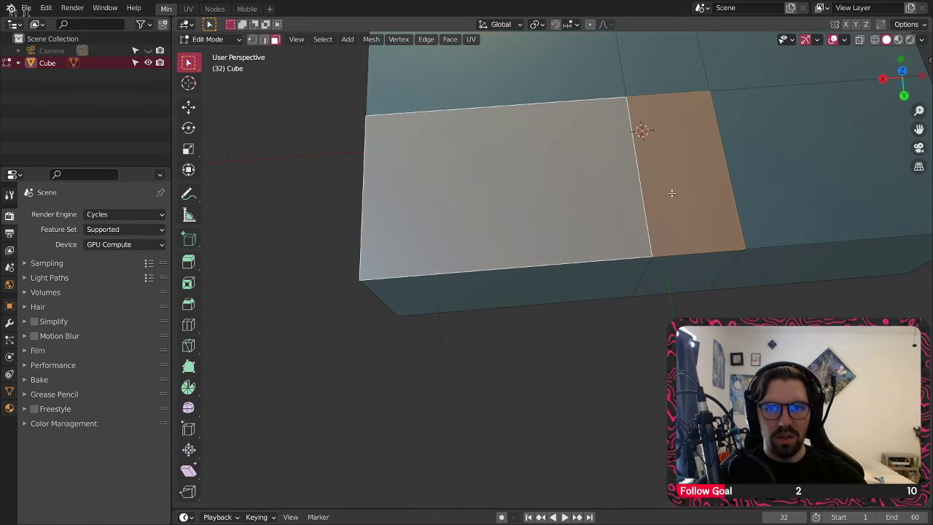
middle_click_drag(634, 113, 653, 249, "shift")
left_click(573, 228, "shift")
middle_click_drag(575, 348, 725, 285)
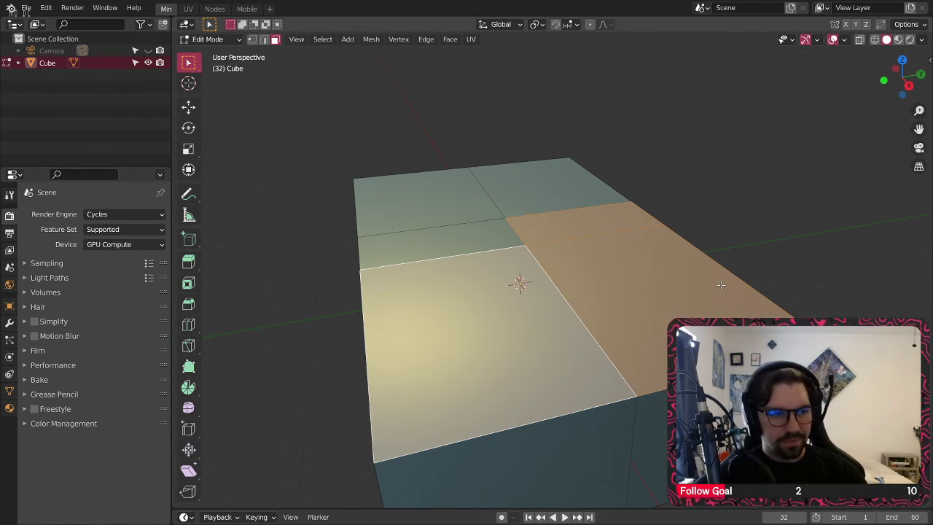
middle_click_drag(720, 285, 624, 287)
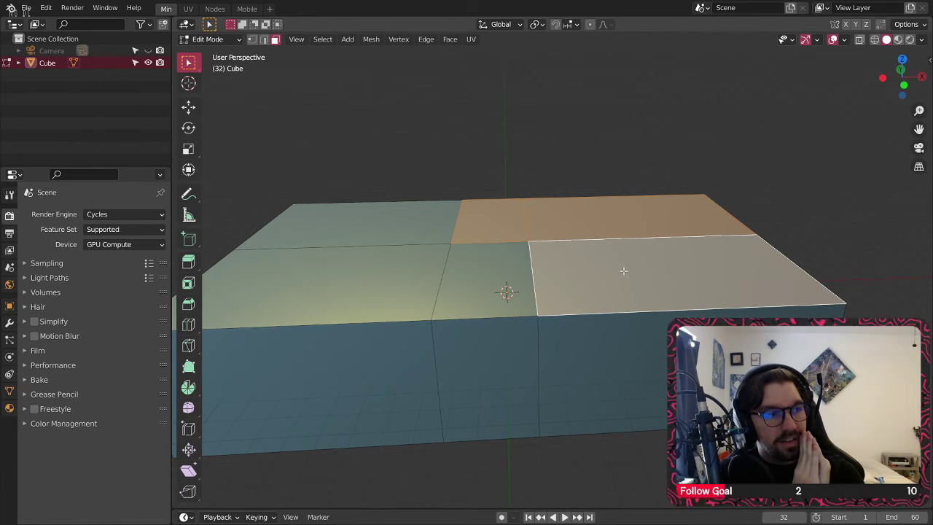
Step: Select the large face at one end of the block's long front side and the narrow middle face beside it
scroll(693, 102, "down", 2)
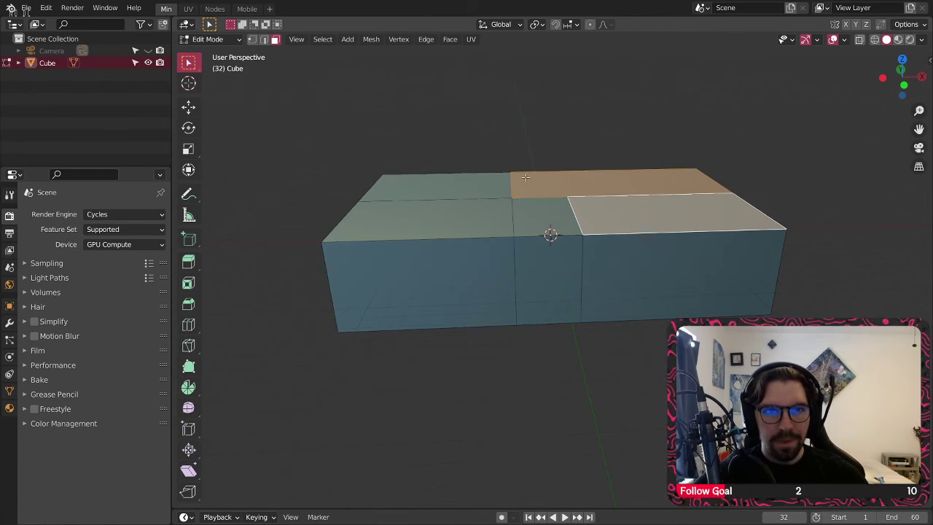
middle_click_drag(566, 252, 575, 254, "shift")
left_click(571, 256)
left_click(486, 273, "shift")
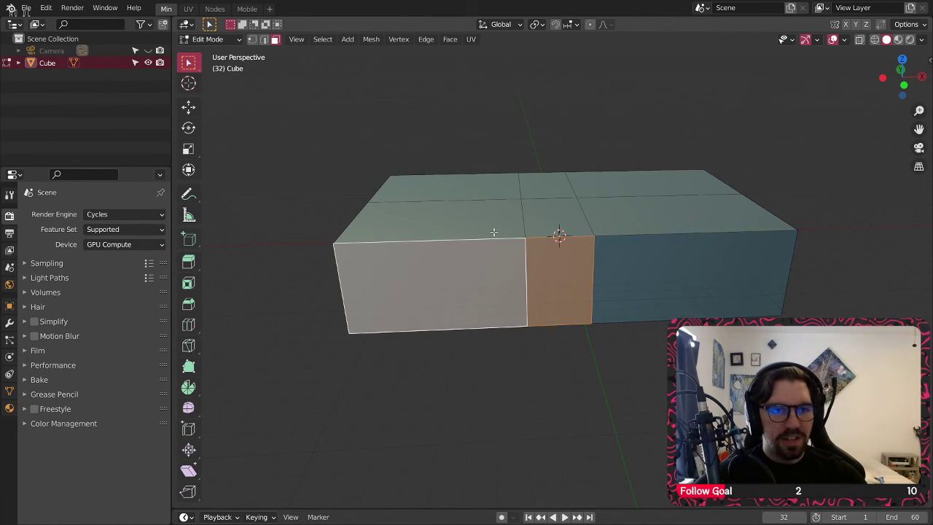
Step: Try extruding the two selected faces 0.427 m along their normals and moving them -1.4608 m along Y, and undo both
right_click(304, 319)
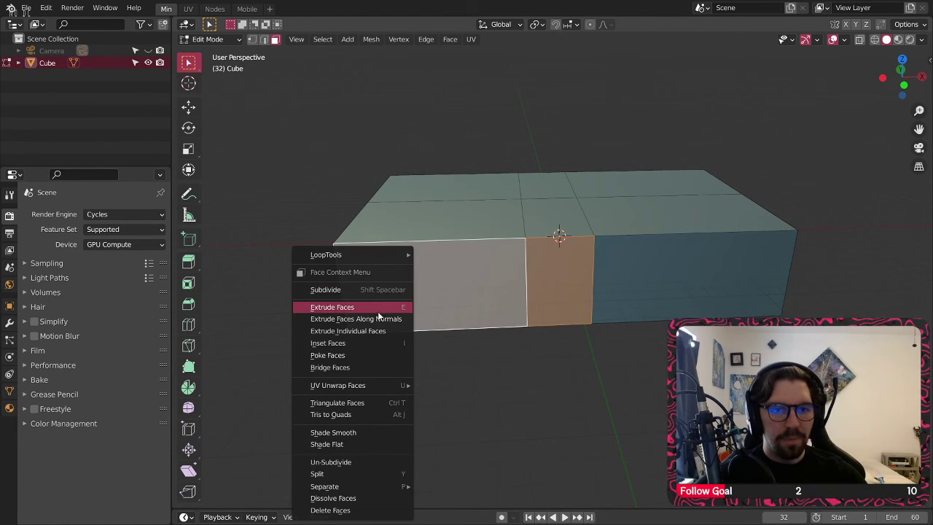
left_click(377, 315)
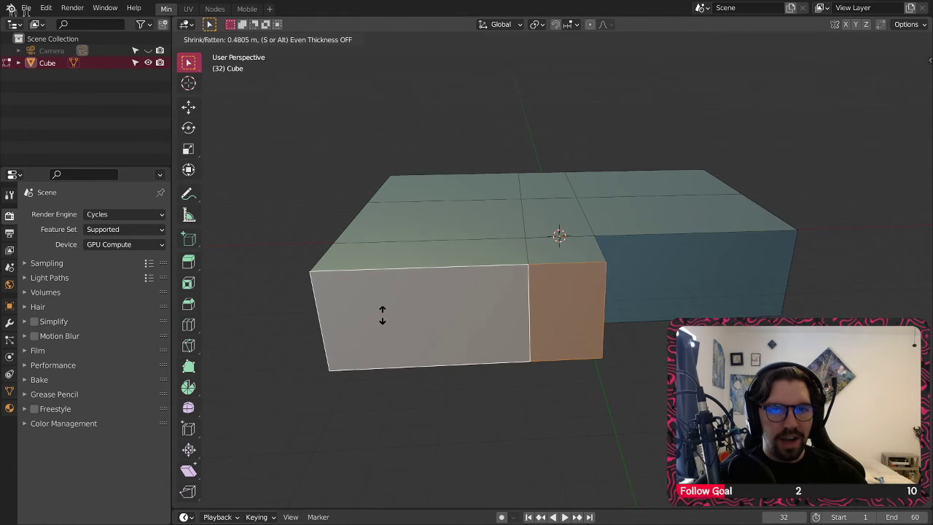
left_click(381, 315)
middle_click_drag(382, 314, 346, 314)
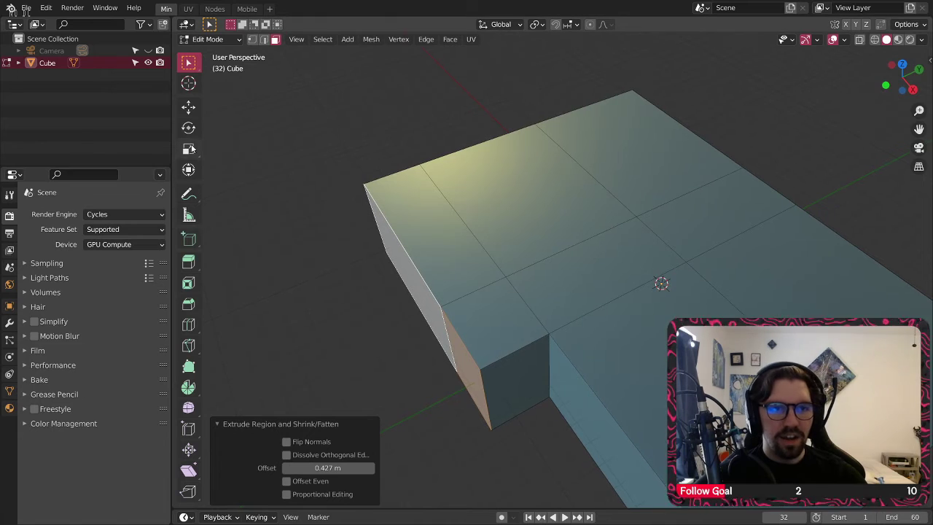
left_click(188, 107)
middle_click_drag(357, 261, 419, 236, "shift")
left_click_drag(535, 265, 503, 278)
middle_click_drag(604, 357, 600, 255, "shift")
scroll(564, 251, "up", 2)
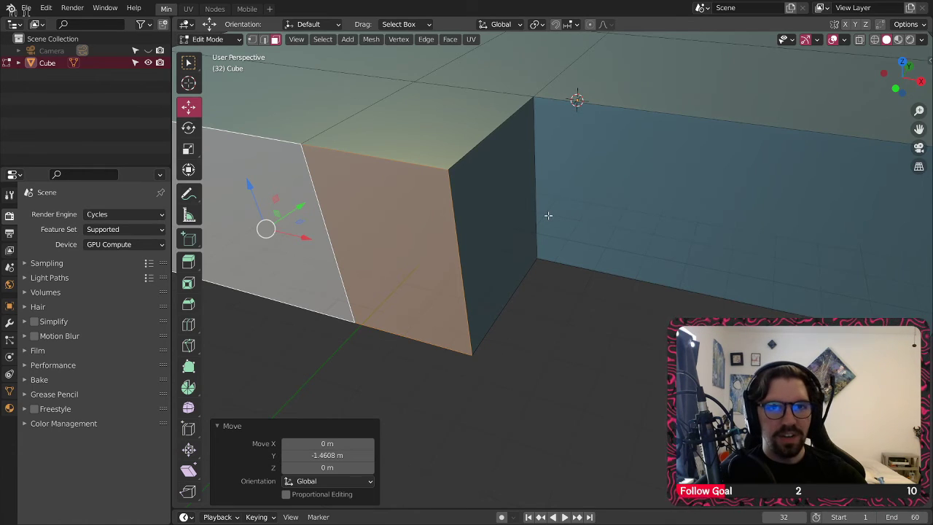
key("ctrl+z")
key("ctrl+z")
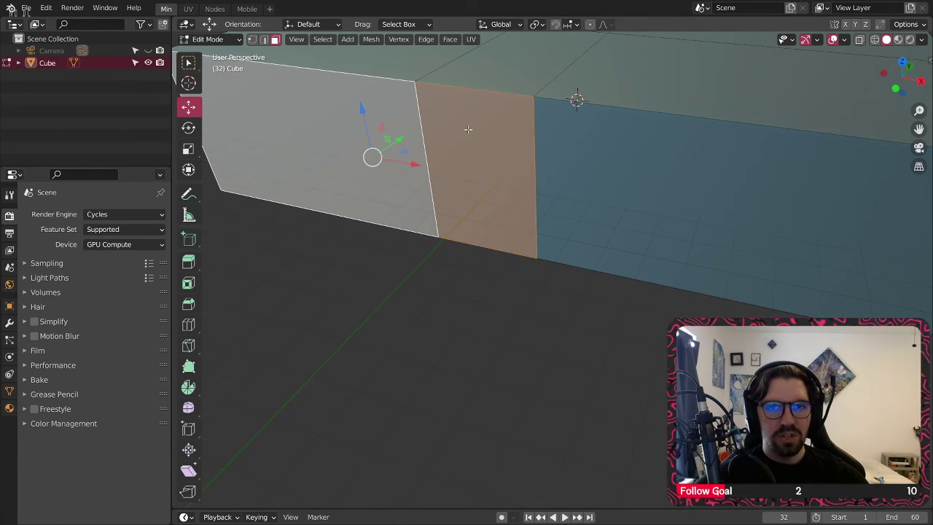
Step: Include the remaining large front face in the selection and extrude all three front faces 0.839 m along their normals
left_click(577, 155, "shift")
right_click(493, 162)
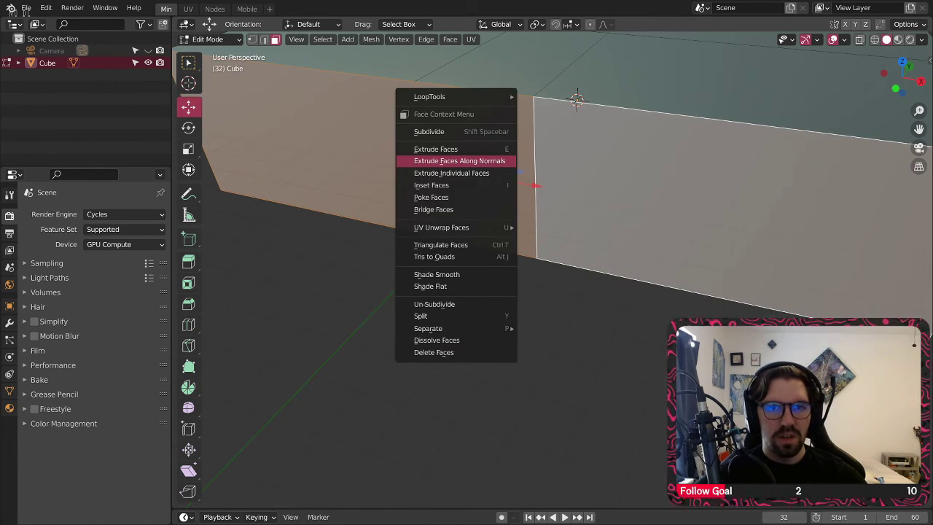
left_click(493, 161)
left_click(505, 148)
scroll(534, 154, "down", 3)
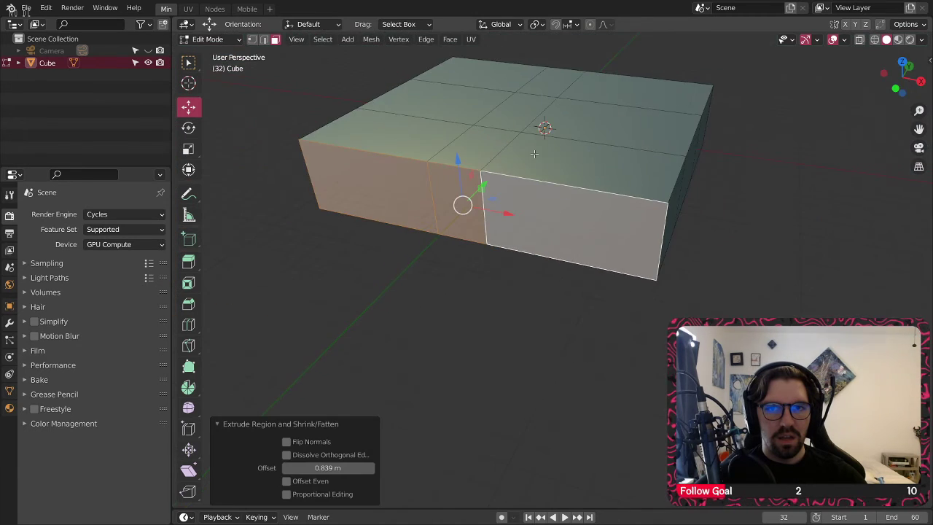
Step: Extrude the original large front face and the narrow middle face along their normals to form a projecting section
middle_click_drag(534, 154, 530, 234)
scroll(475, 233, "up", 2)
left_click(439, 217)
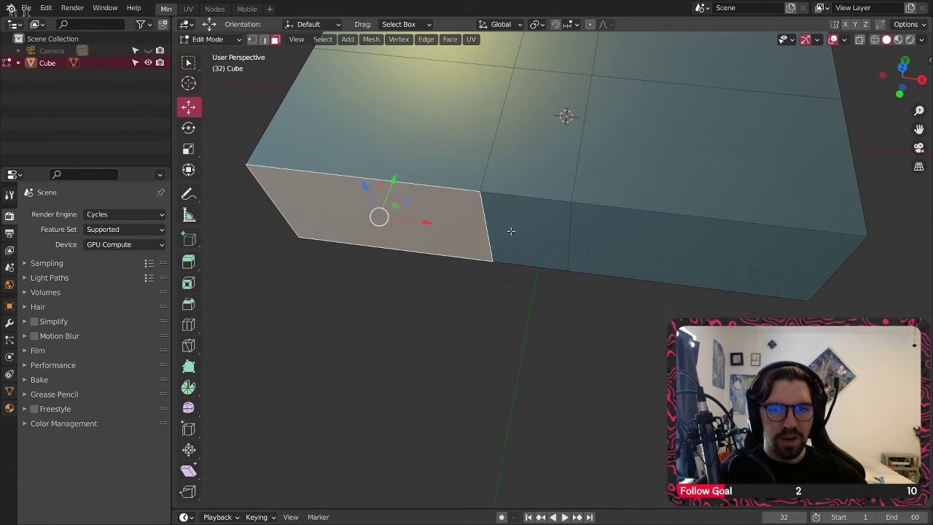
left_click(513, 222, "shift")
right_click(513, 225)
left_click(513, 226)
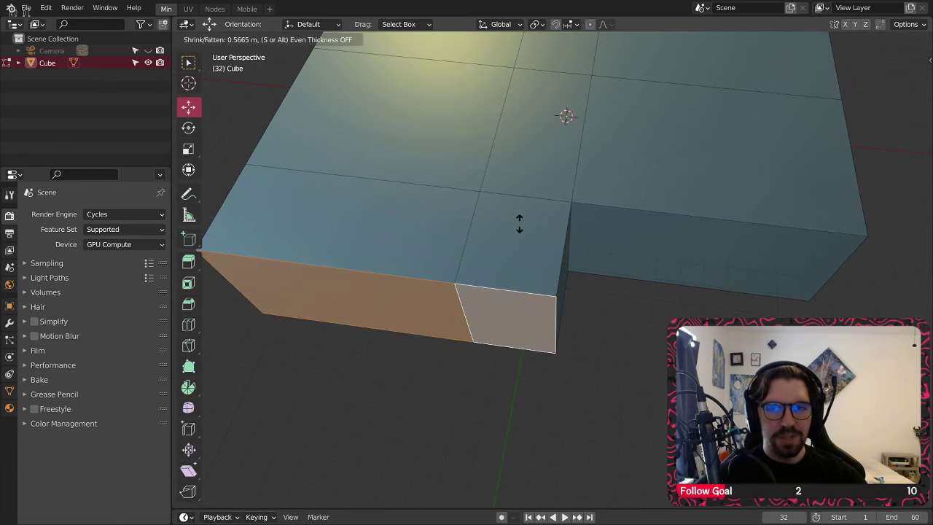
left_click(521, 222)
Step: Extrude the remaining large front face 0.504 m along its normal and move it -0.77229 m along Y
left_click(628, 255)
right_click(625, 259)
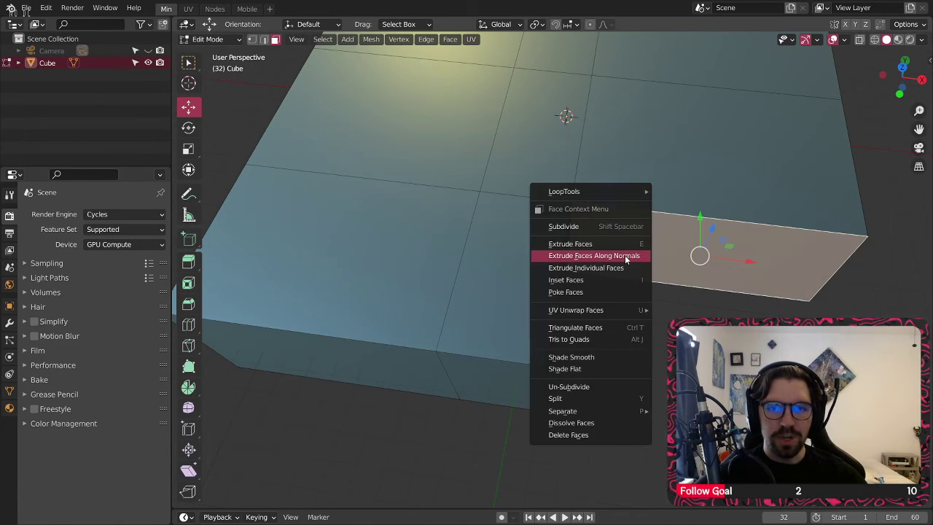
left_click(625, 257)
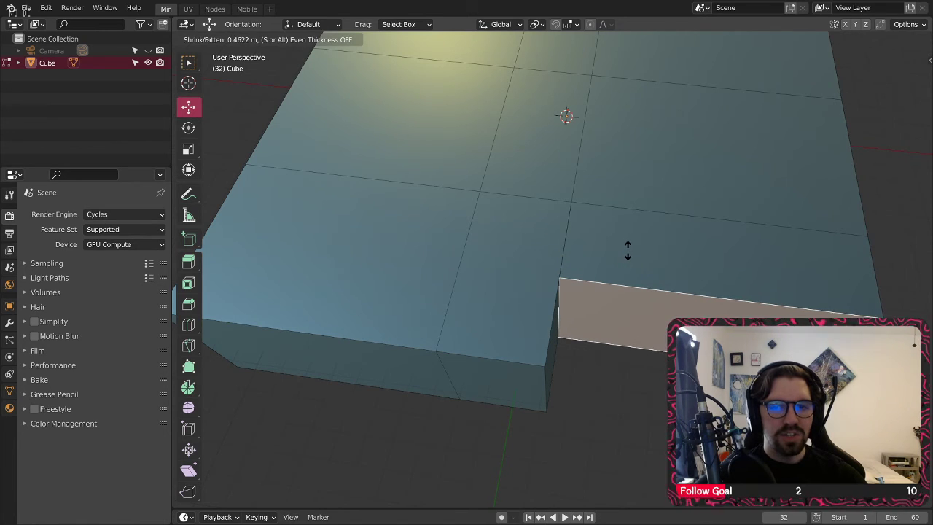
left_click(628, 250)
middle_click_drag(593, 284, 546, 227)
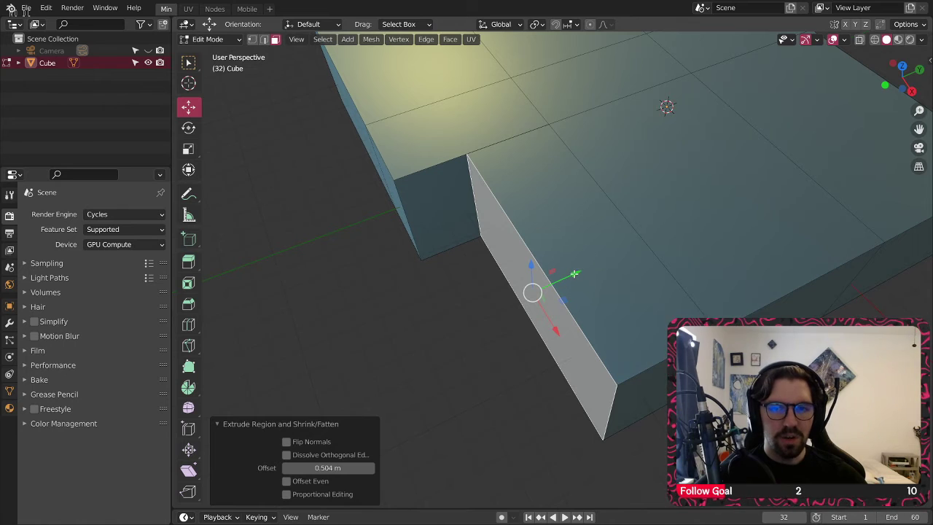
left_click_drag(575, 274, 555, 279)
middle_click_drag(555, 278, 445, 275)
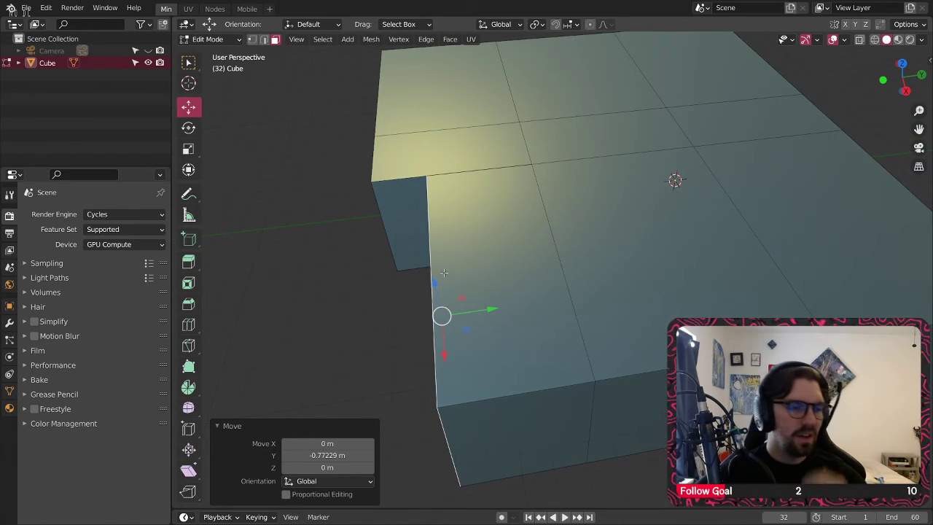
Step: Add a single horizontal loop cut around the sides of the model at mid-height with a slide factor of 0
middle_click_drag(521, 238, 603, 268)
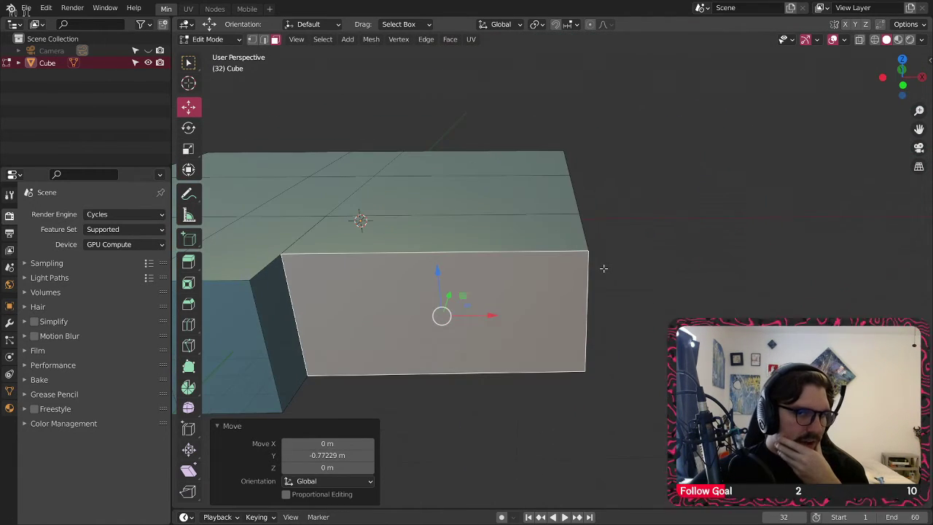
left_click(188, 325)
left_click(229, 357)
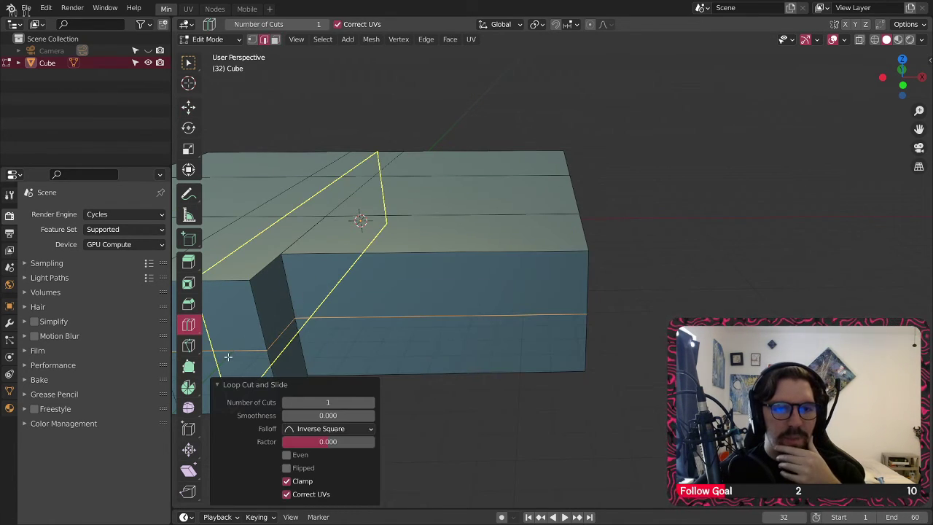
Step: In face selection mode, delete the top, upper front and upper end faces of the shorter extruded section
left_click(275, 38)
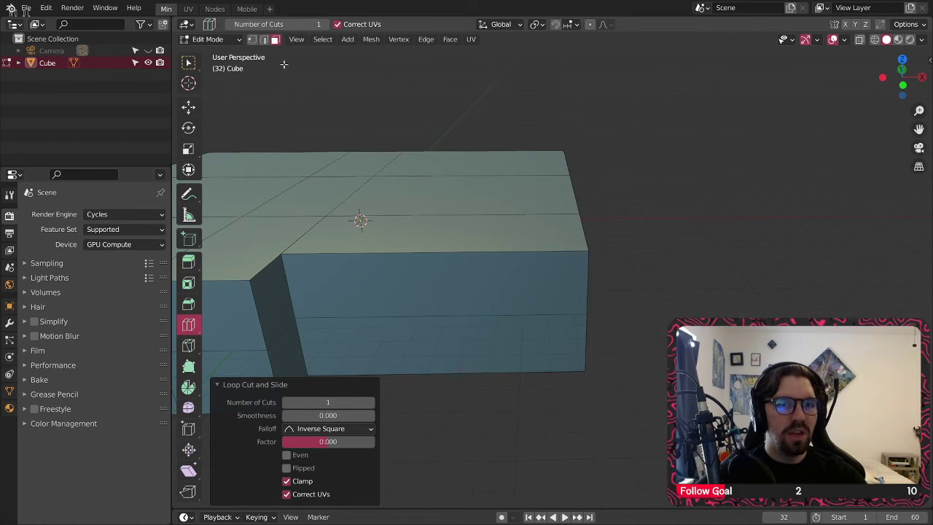
middle_click_drag(284, 64, 517, 246, "shift")
key("w")
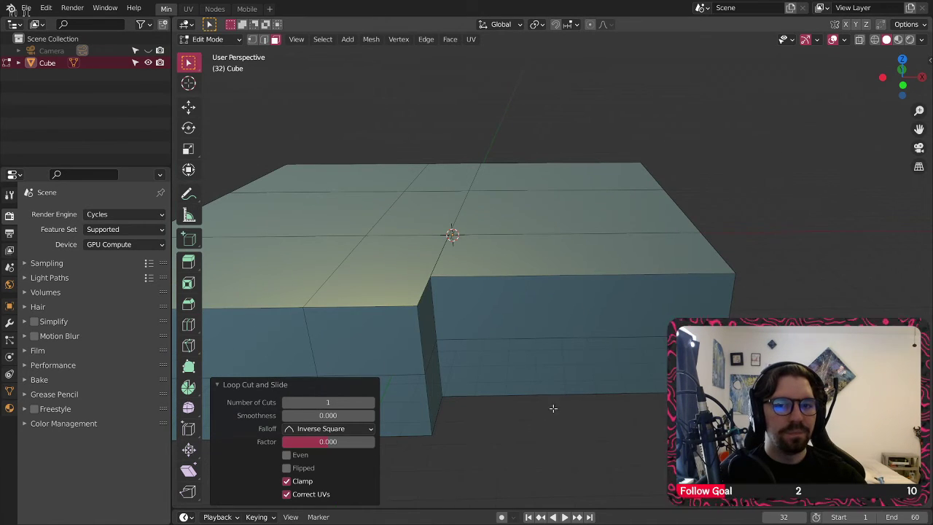
middle_click_drag(553, 408, 506, 218)
left_click(506, 211)
left_click(503, 291, "shift")
middle_click_drag(503, 291, 649, 337)
left_click(648, 337, "shift")
key("x")
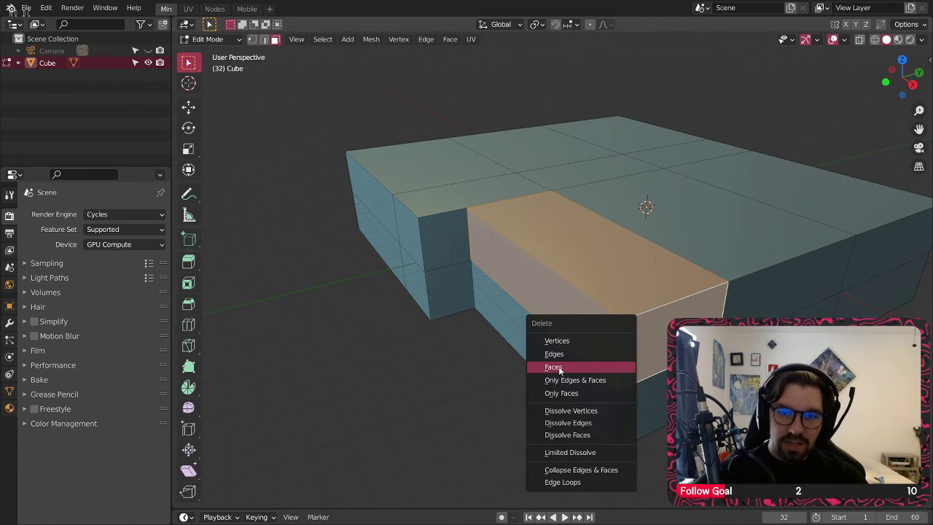
left_click(618, 364)
Step: Delete the leftover overlapping upper and lower faces inside the opening where it meets the longer section
left_click(510, 224)
key("x")
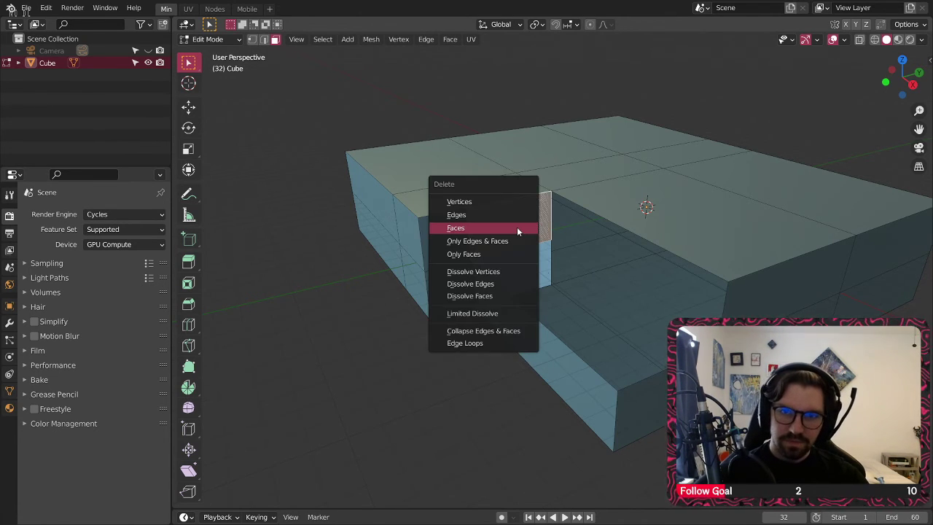
left_click(517, 227)
middle_click_drag(478, 237, 537, 265)
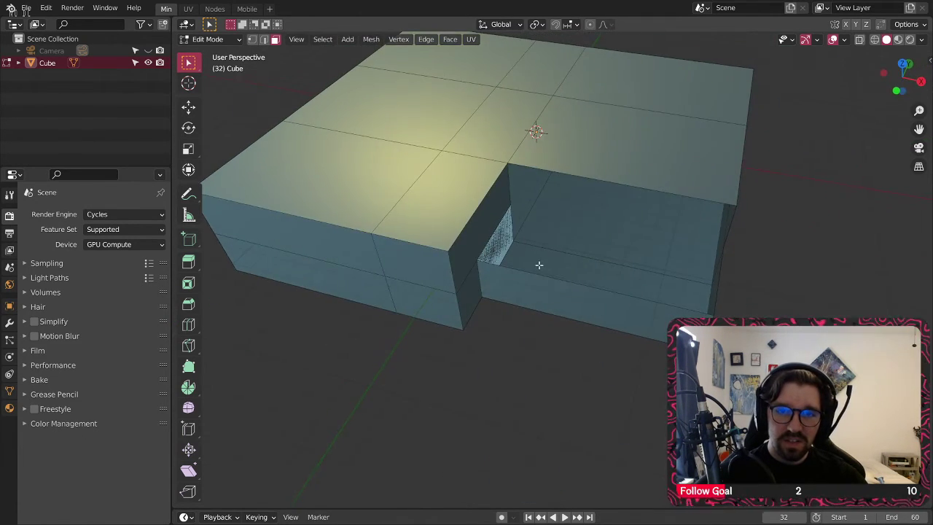
scroll(537, 264, "up", 3)
left_click(467, 249, "alt")
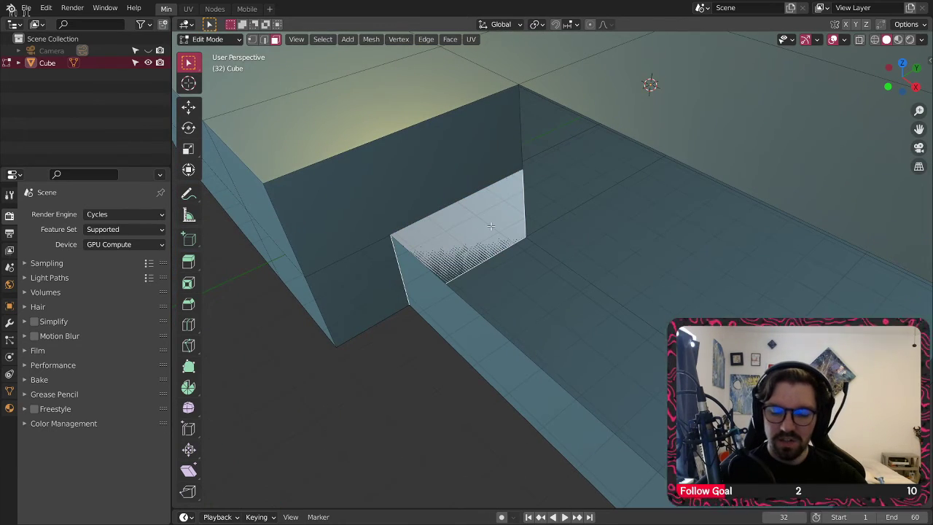
key("x")
left_click(490, 225)
middle_click_drag(490, 225, 436, 213)
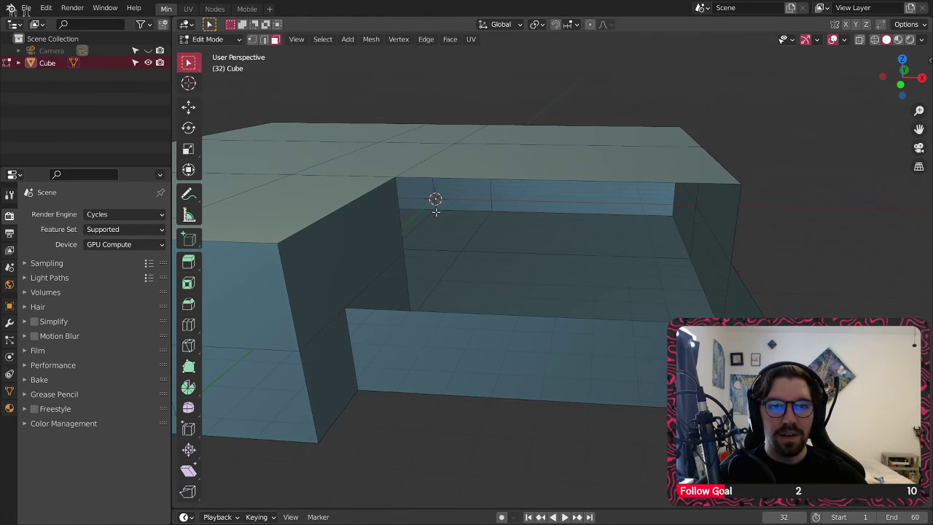
left_click(404, 176)
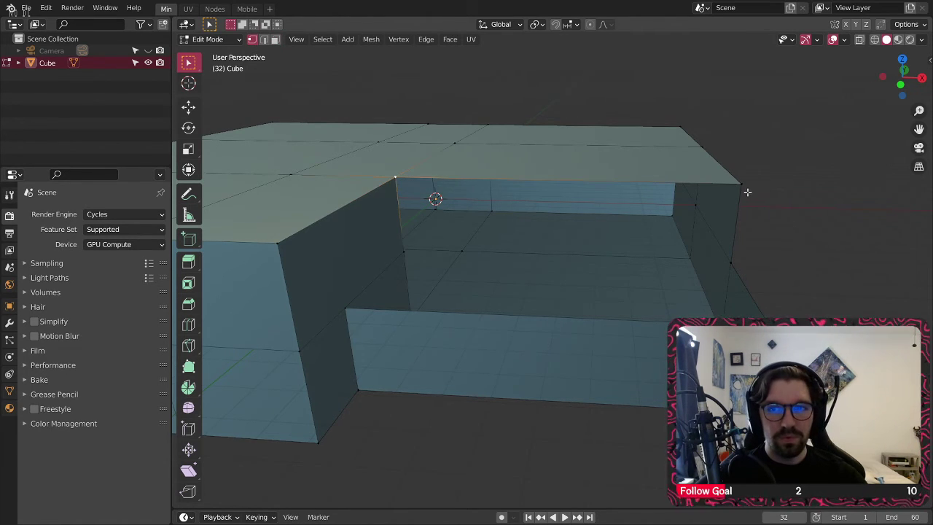
left_click(742, 269, "ctrl")
middle_click_drag(727, 269, 728, 298)
left_click(725, 255, "shift")
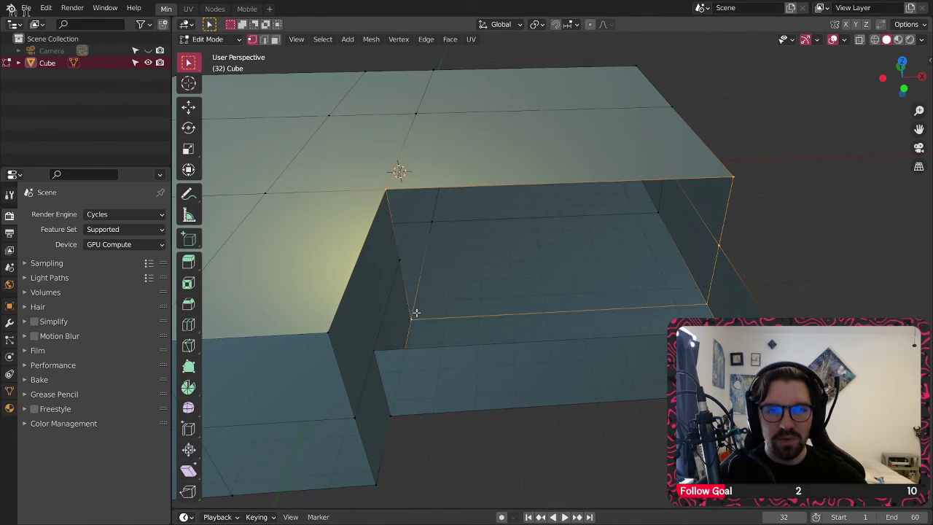
Step: Fill the notch's open inner wall from its corner vertices with two faces, one above and one below the mid-height edge
left_click(393, 259)
left_click(374, 189, "shift")
left_click(740, 178, "shift")
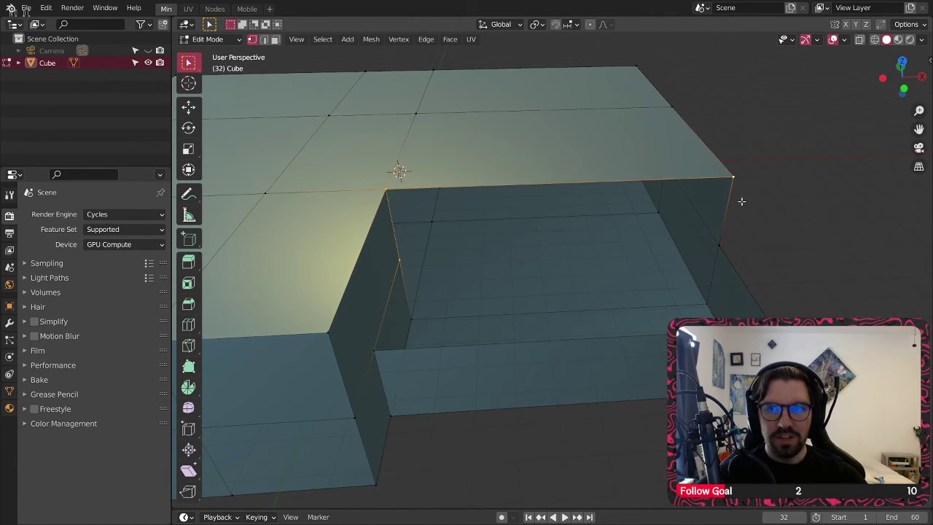
key("f")
left_click(723, 255)
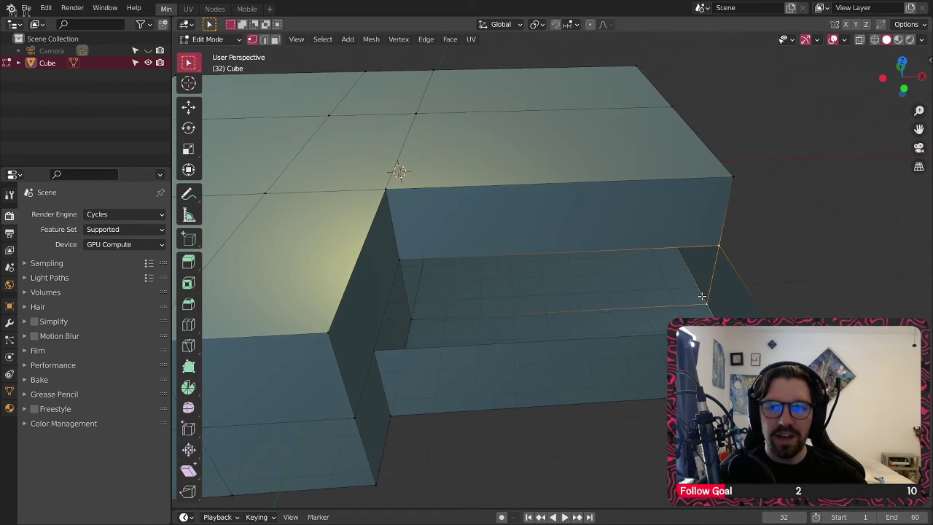
left_click(393, 255, "shift")
key("f")
left_click(815, 231)
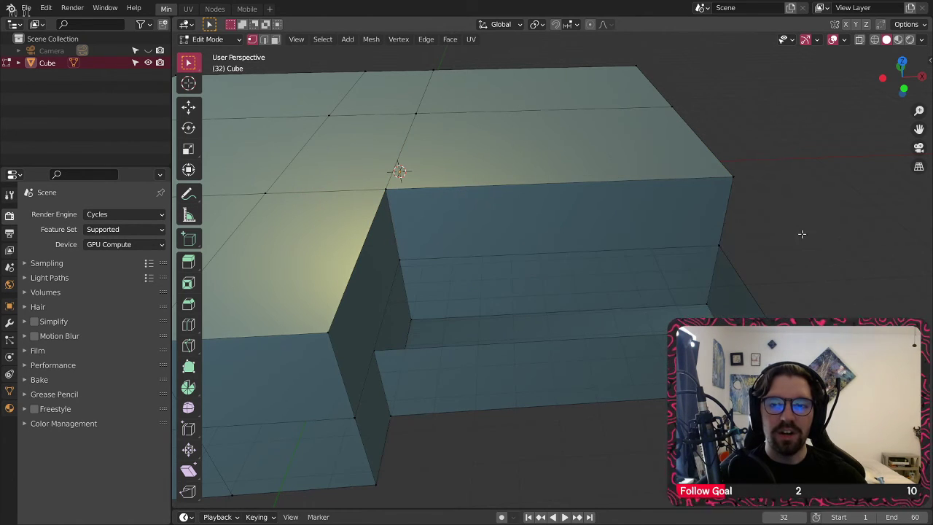
Step: Extrude the low front and end wall faces of the notch inward along their normals with an offset of -0.0748 m
middle_click_drag(513, 213, 499, 201)
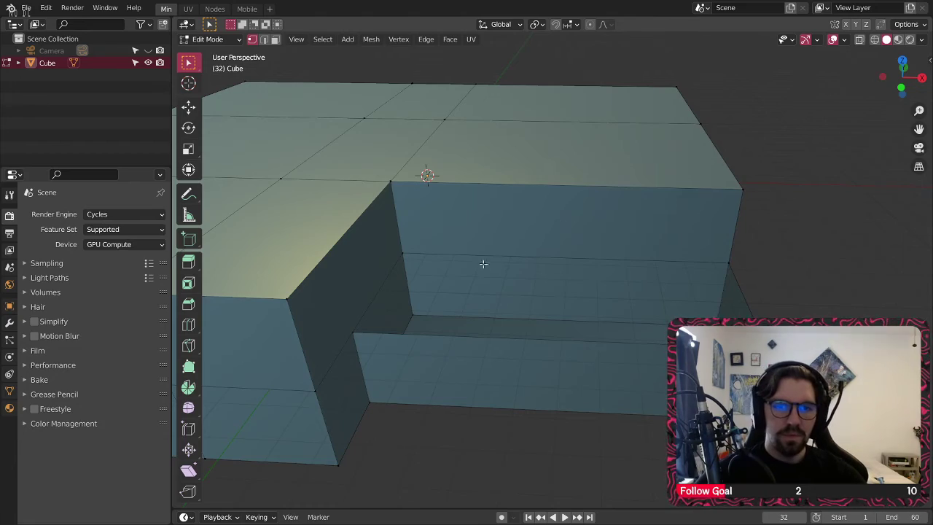
middle_click_drag(483, 264, 442, 219)
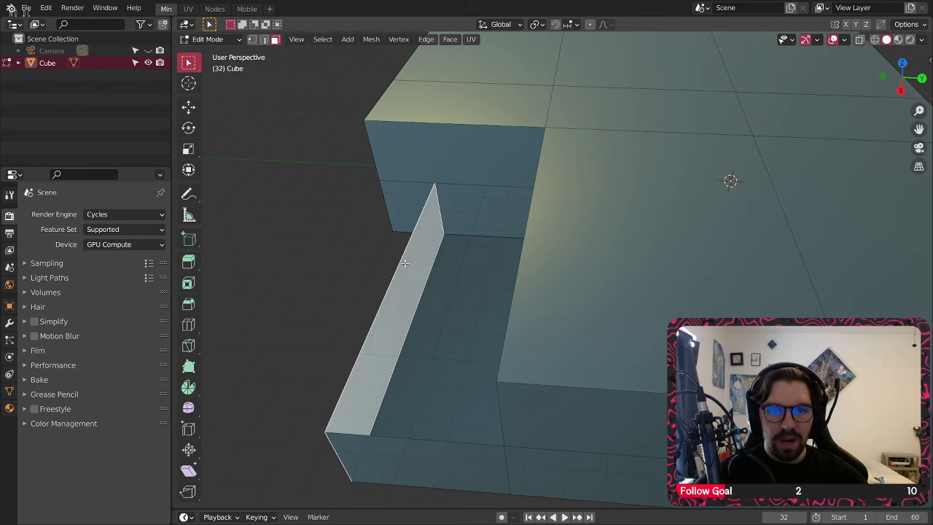
middle_click_drag(402, 259, 570, 283)
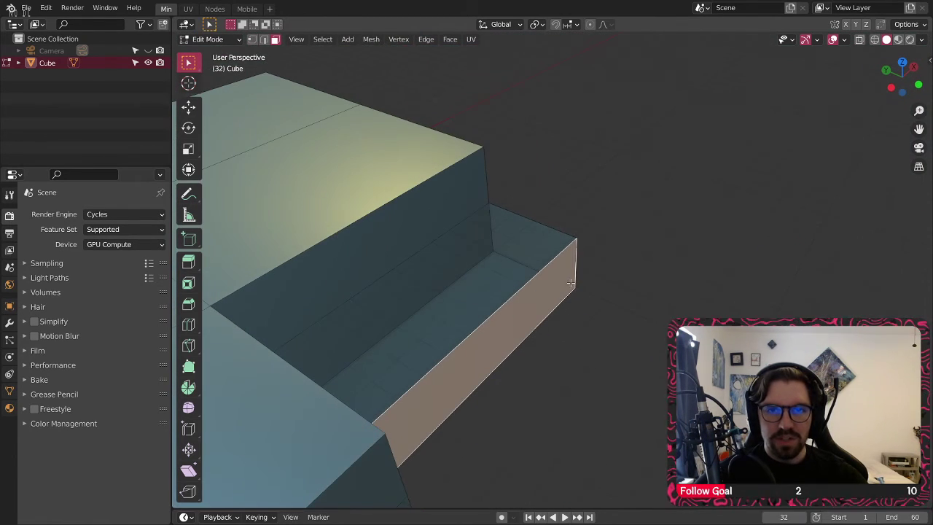
right_click(517, 241)
left_click(518, 241)
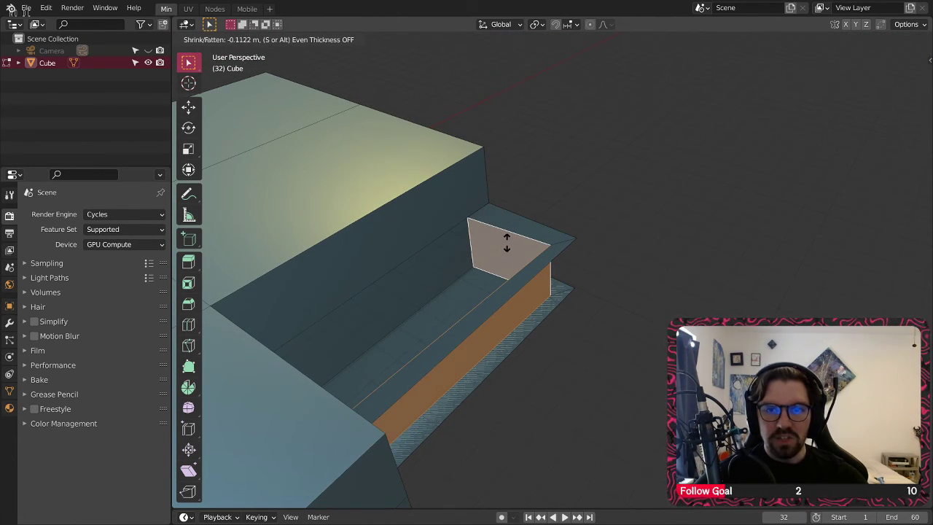
left_click(510, 242)
Step: Delete the narrow vertical face closing the notch's hollow front wall where it meets the longer section
middle_click_drag(511, 242, 362, 296)
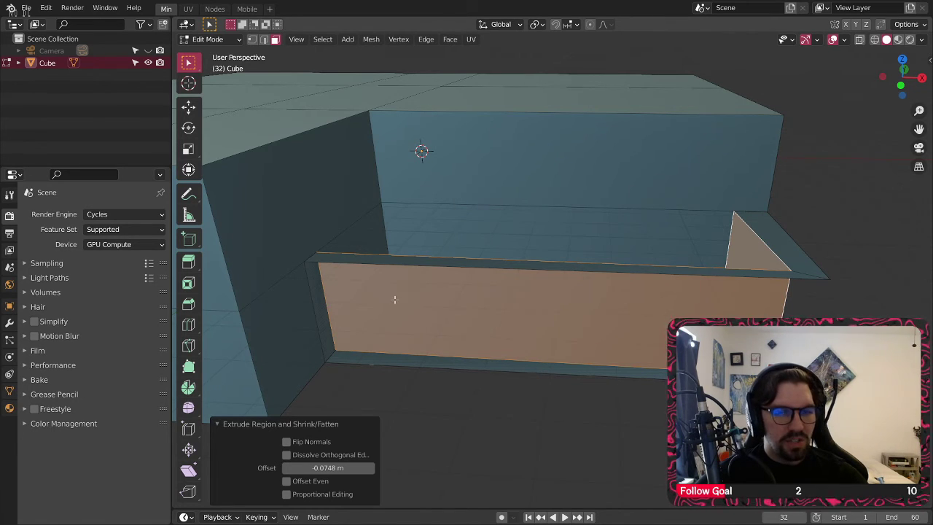
scroll(394, 300, "up", 1)
left_click(311, 306)
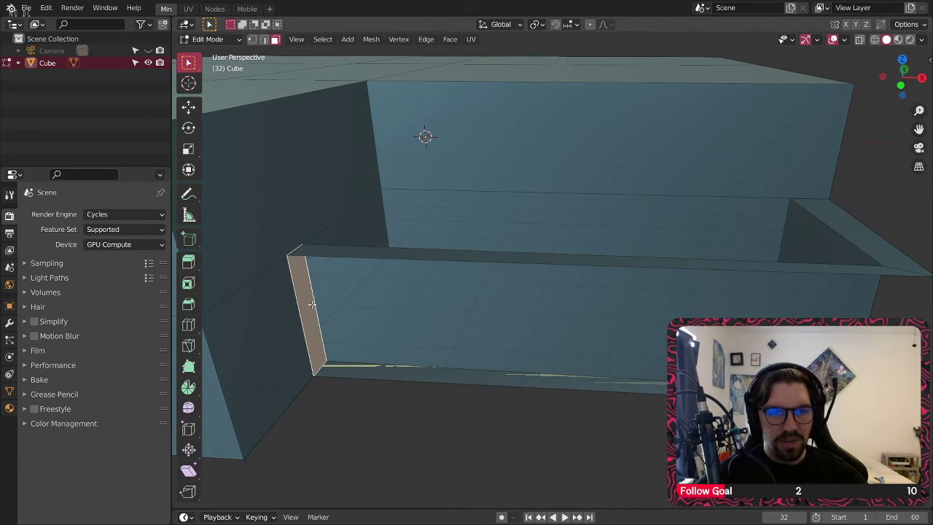
middle_click_drag(302, 301, 460, 333)
key("x")
left_click(319, 337)
Step: Delete the floor face of the notch that overlaps the thin strip under its front wall
left_click(397, 322, "alt")
middle_click_drag(555, 249, 552, 220)
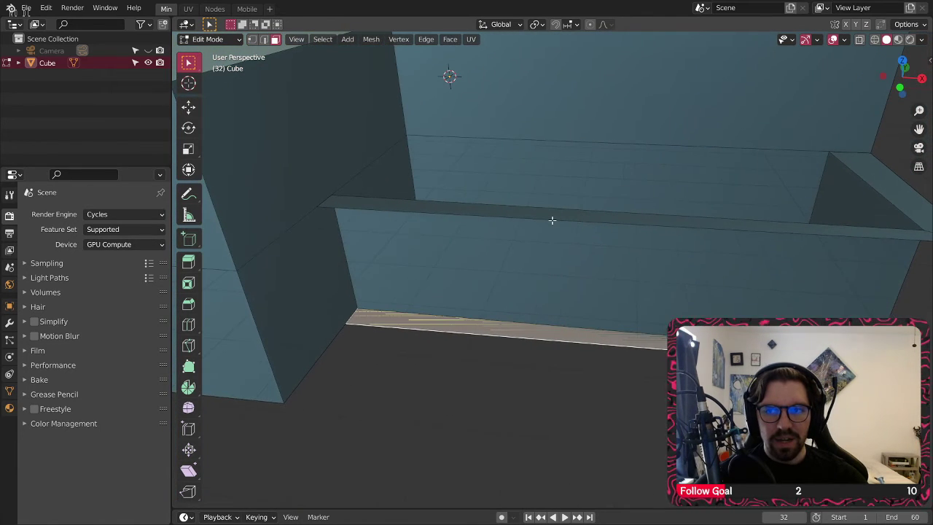
key("x")
left_click(519, 293)
middle_click_drag(525, 285, 557, 292)
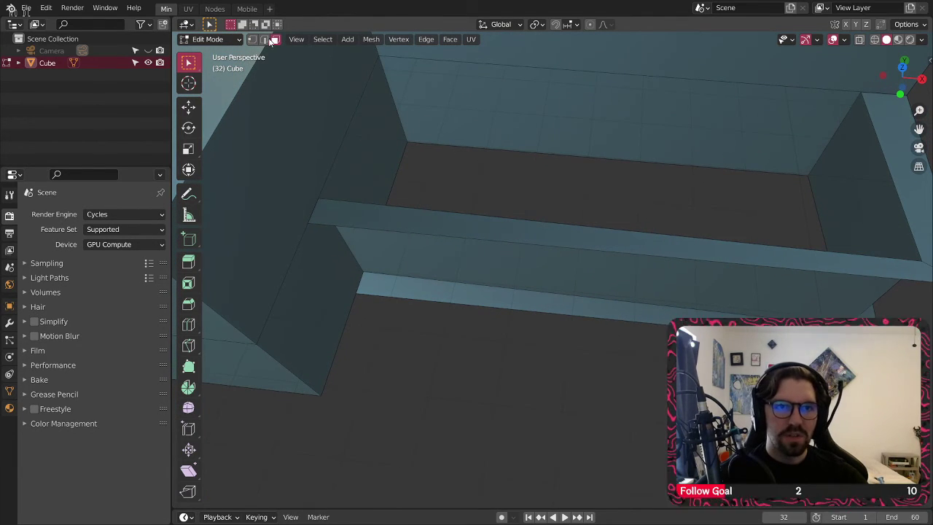
Step: Undo back to the vertex selection around the notch's open floor and fill the opening with a face
left_click(417, 148)
middle_click_drag(416, 148, 706, 284)
key("ctrl+z")
key("ctrl+z")
key("ctrl+z")
key("ctrl+z")
key("ctrl+z")
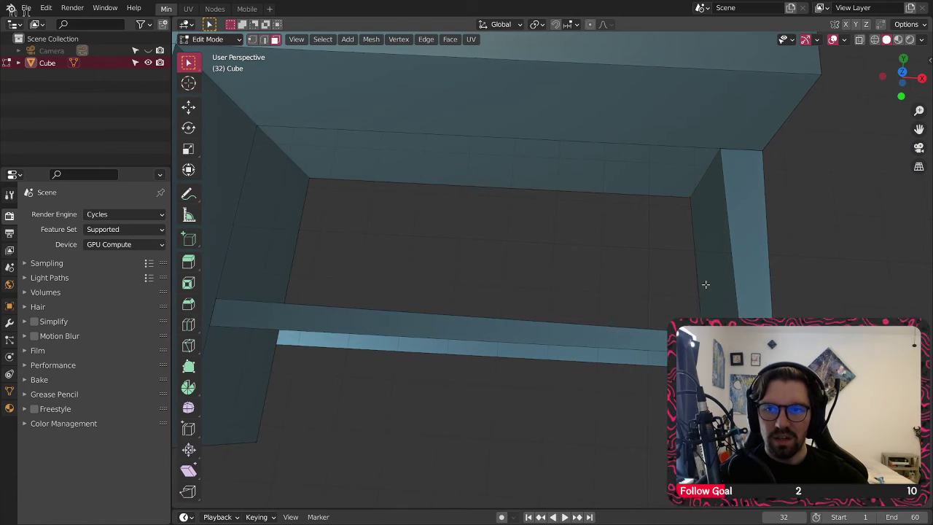
key("ctrl+z")
key("ctrl+z")
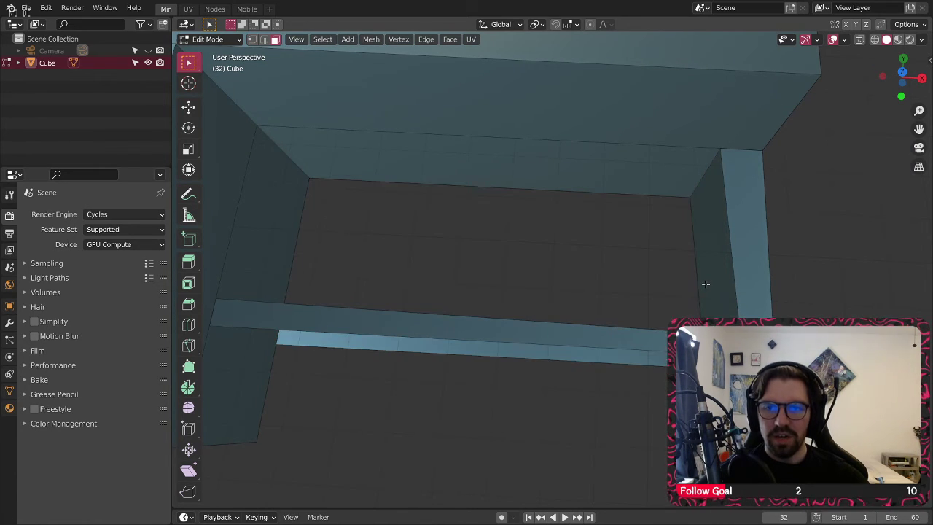
key("ctrl+z")
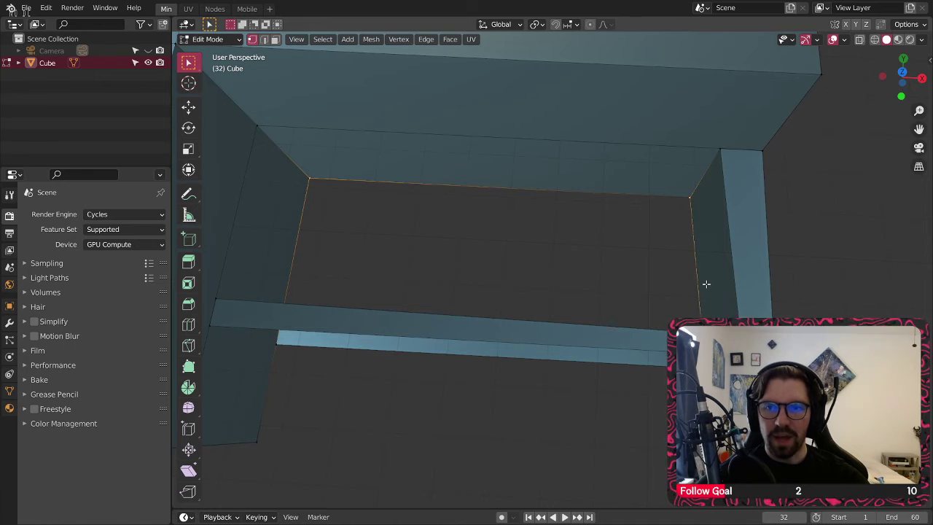
key("f")
middle_click_drag(706, 284, 409, 189)
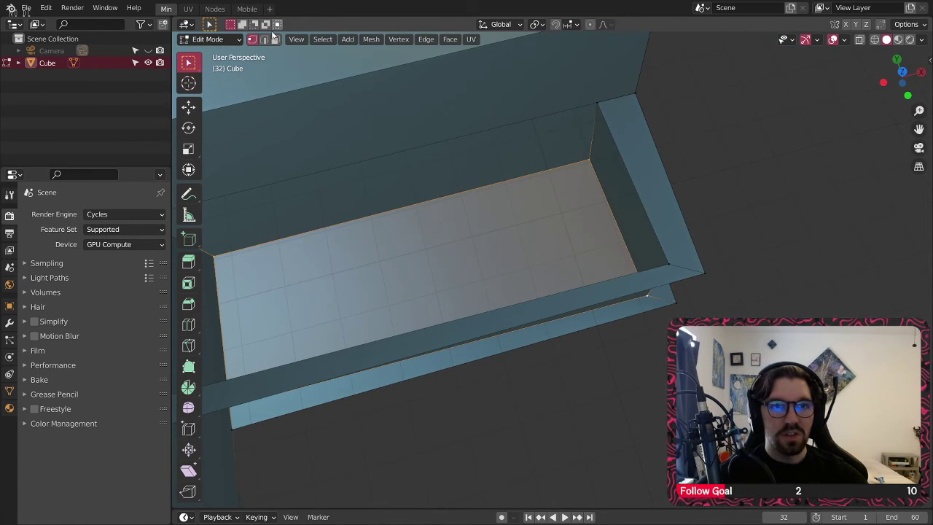
Step: Align the two vertical edges of the notch's inner end face by scaling them to 0 along X
mouse_move(591, 171)
middle_mouse_down()
mouse_move(462, 125)
mouse_move(537, 114)
mouse_move(600, 194)
mouse_move(624, 168)
mouse_move(597, 189)
middle_mouse_up()
left_click(623, 168, "shift")
scroll(609, 156, "up", 3)
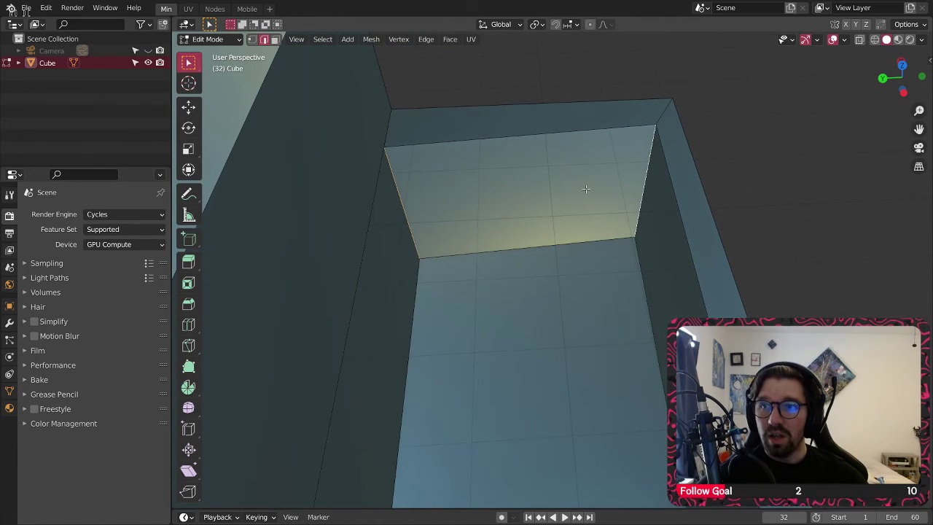
key("s")
key("x")
key("0")
key("Return")
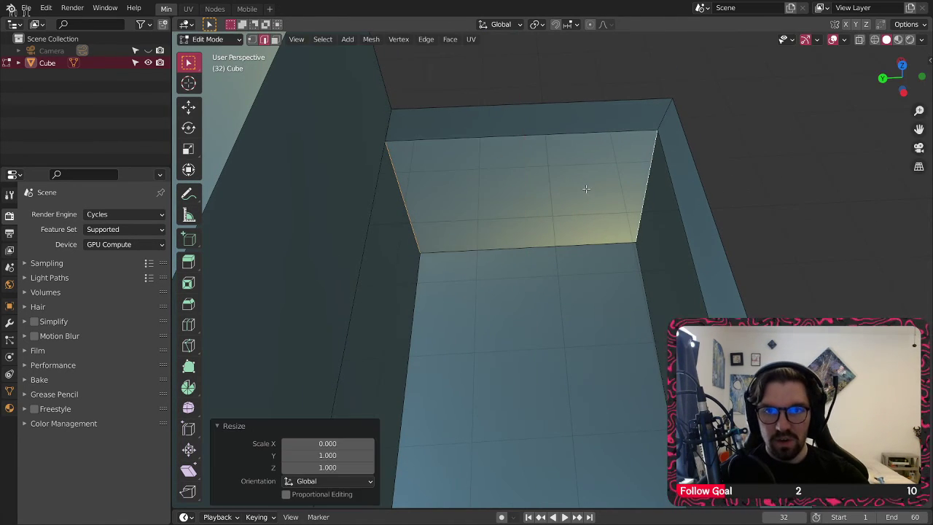
Step: In face selection mode, move the inner face of the notch's front wall 0.24387 m along Y
middle_click_drag(586, 188, 534, 258)
left_click(276, 39)
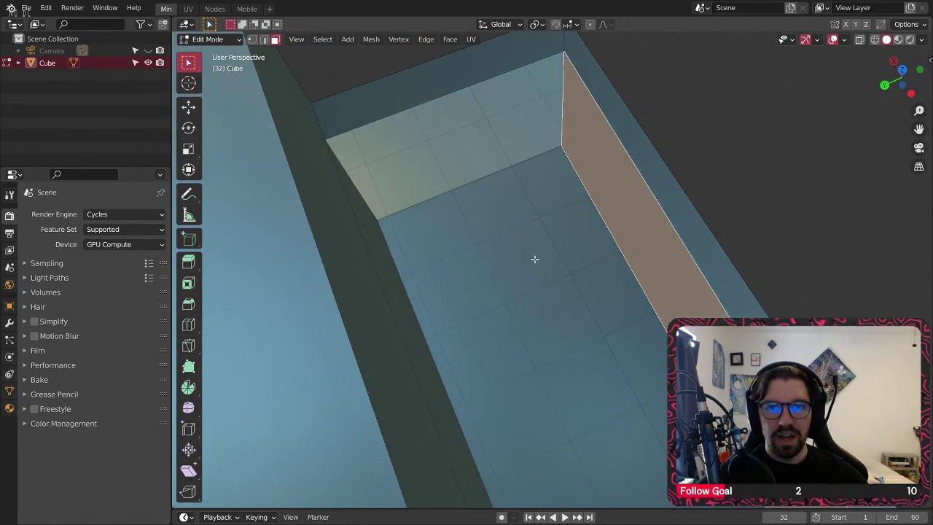
left_click(188, 107)
middle_click_drag(641, 292, 590, 315)
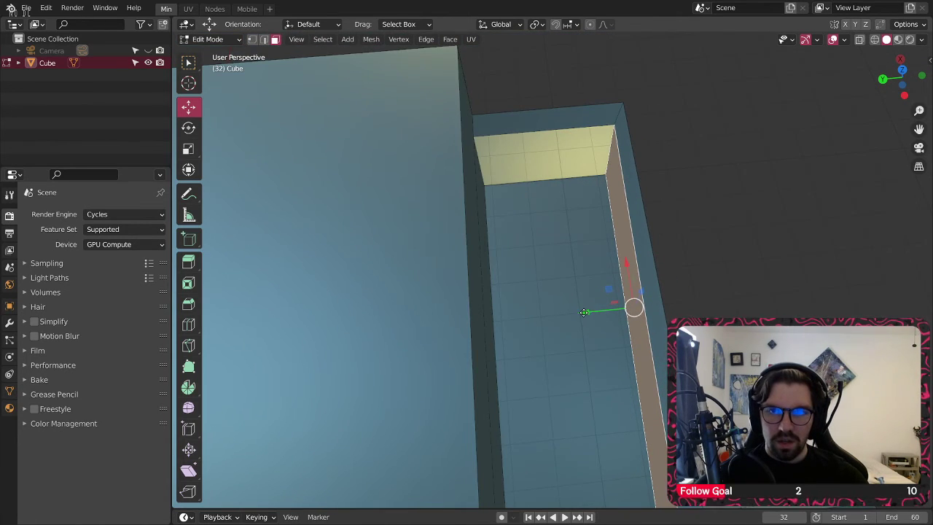
left_click_drag(583, 312, 575, 311)
middle_click_drag(575, 311, 608, 254)
middle_click_drag(708, 294, 542, 249)
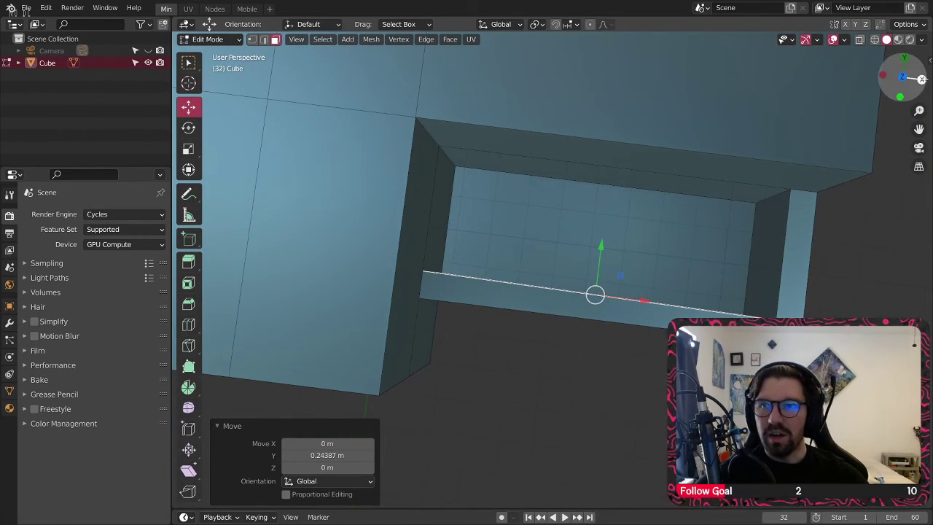
Step: From the top view, flatten the front wall's inner face by scaling it to 0 along Y
left_click(902, 75)
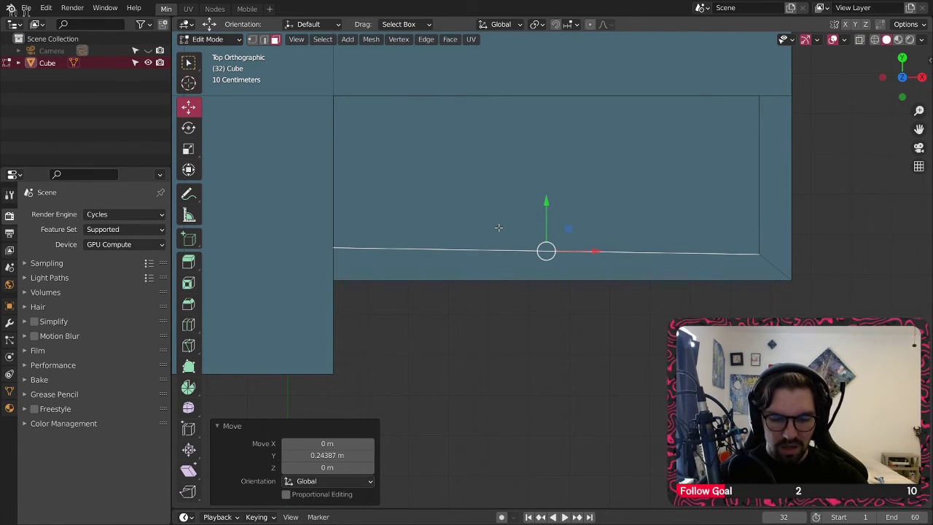
key("s")
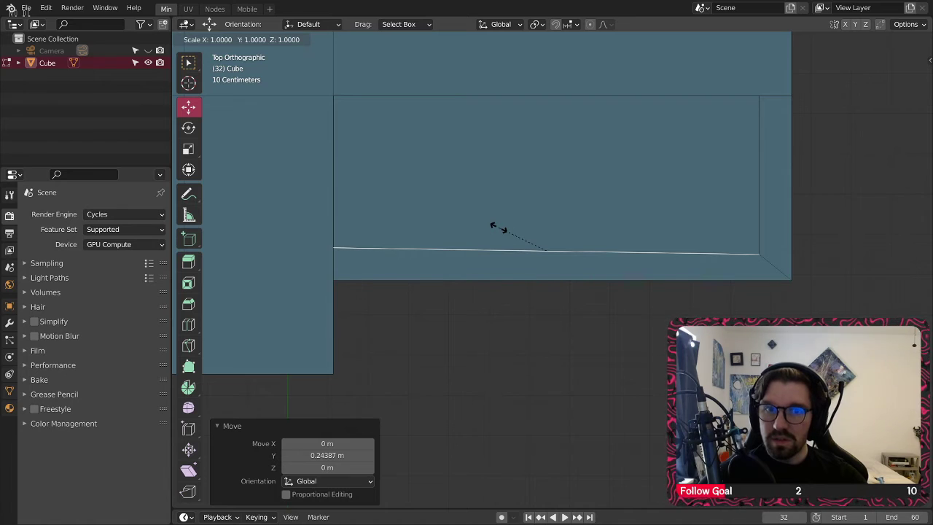
key("y")
key("0")
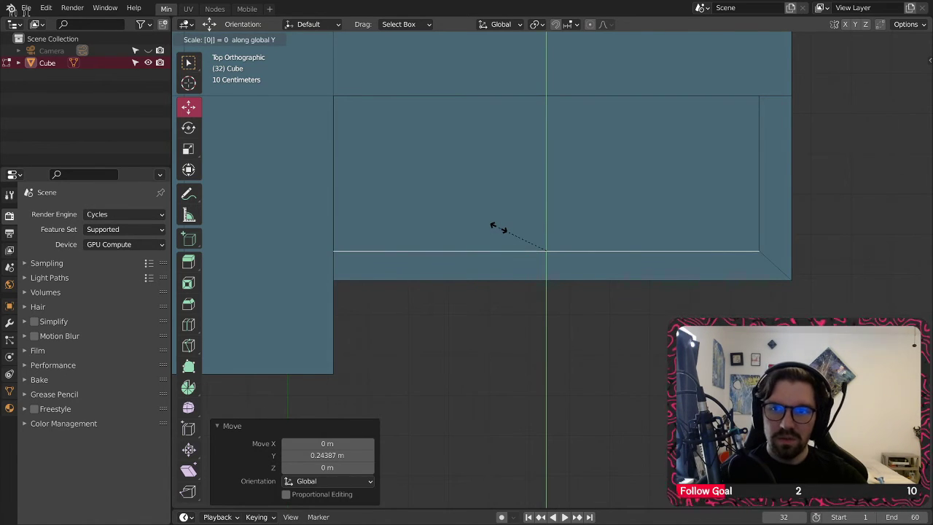
key("Return")
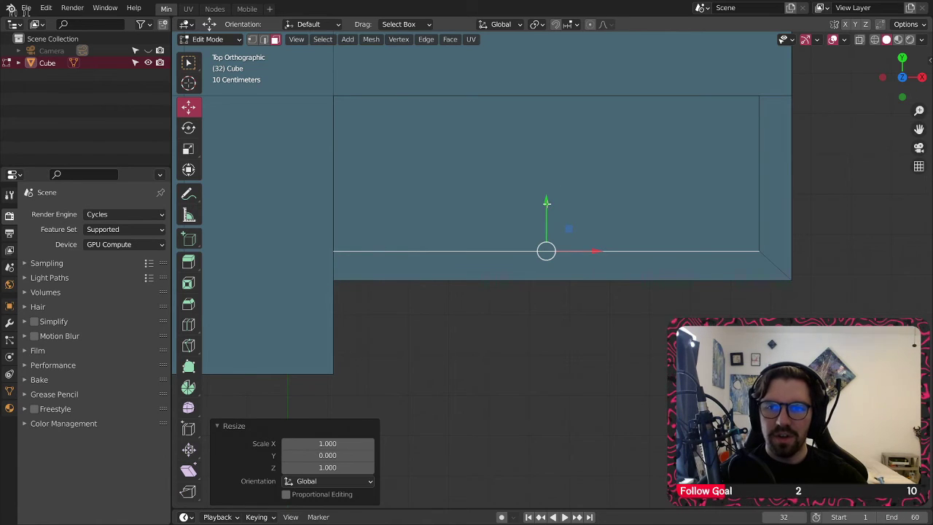
Step: Fill the open outer side of the notch's front wall with a face from its four outer corner vertices
middle_click_drag(587, 263, 572, 218)
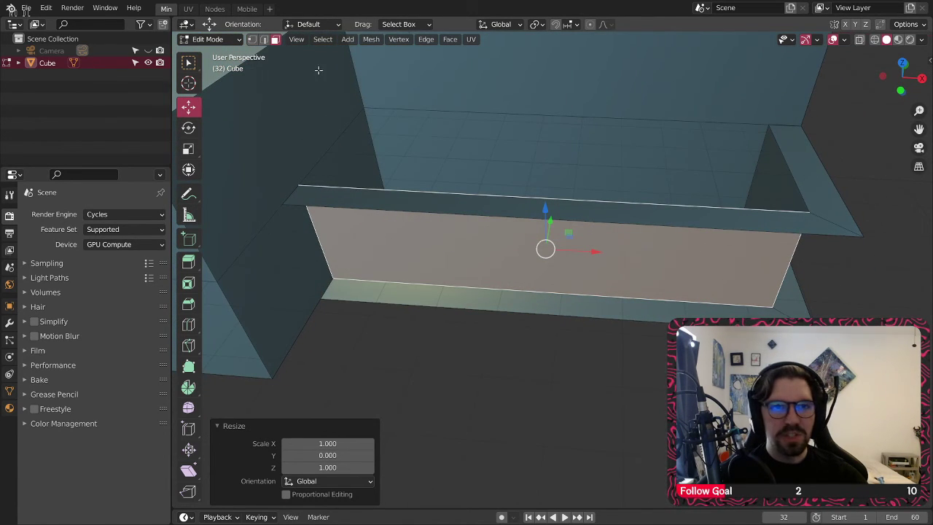
left_click(253, 40)
left_click(288, 211)
left_click(325, 284, "shift")
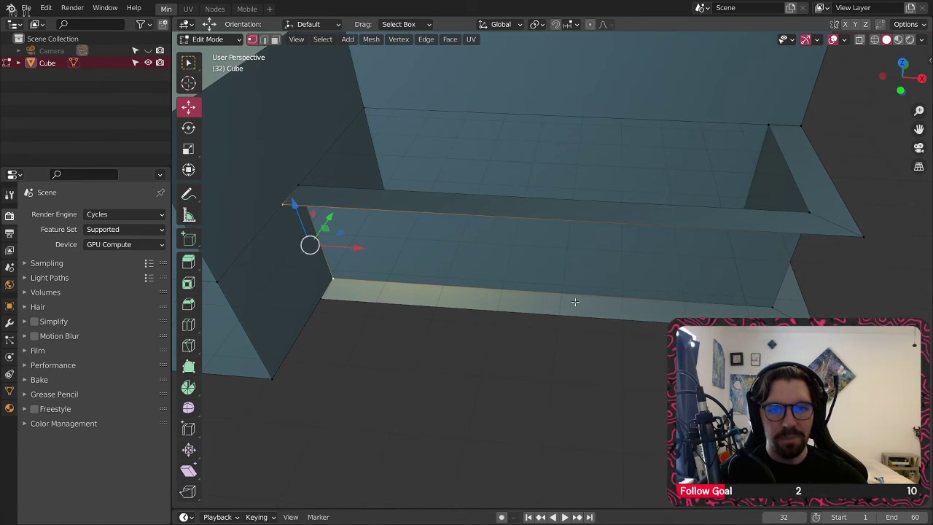
left_click(425, 381)
left_click(284, 204)
left_click(320, 299, "shift")
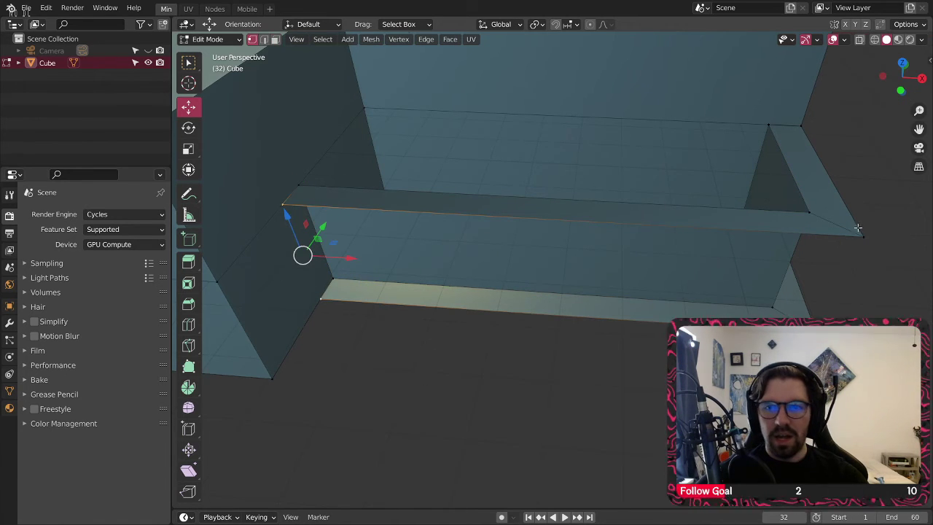
left_click(863, 235, "shift")
left_click(798, 321, "shift")
middle_click_drag(474, 271, 474, 271)
Step: Fill the open outer side of the notch's end wall with a face from its four corner vertices
left_click(586, 204)
left_click(579, 304, "shift")
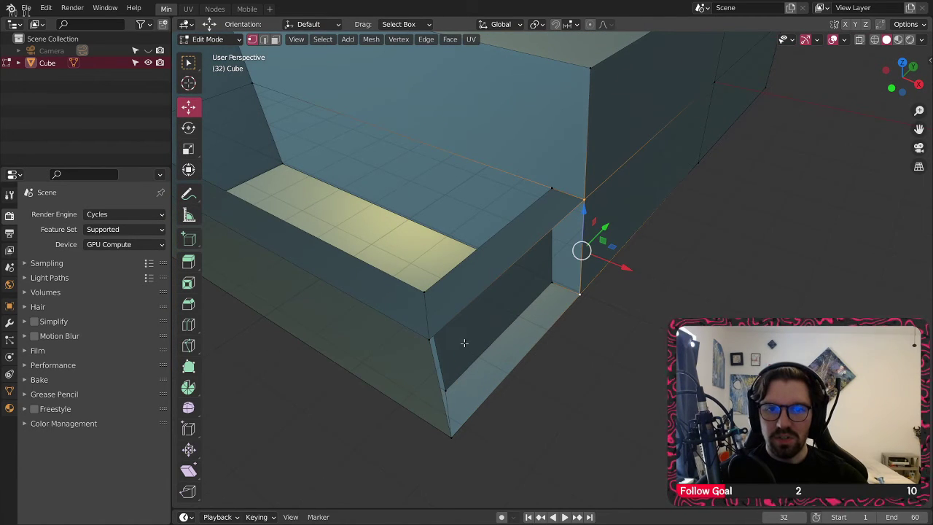
left_click(440, 338, "shift")
left_click(459, 436, "shift")
key("f")
left_click(547, 426)
scroll(453, 293, "down", 2)
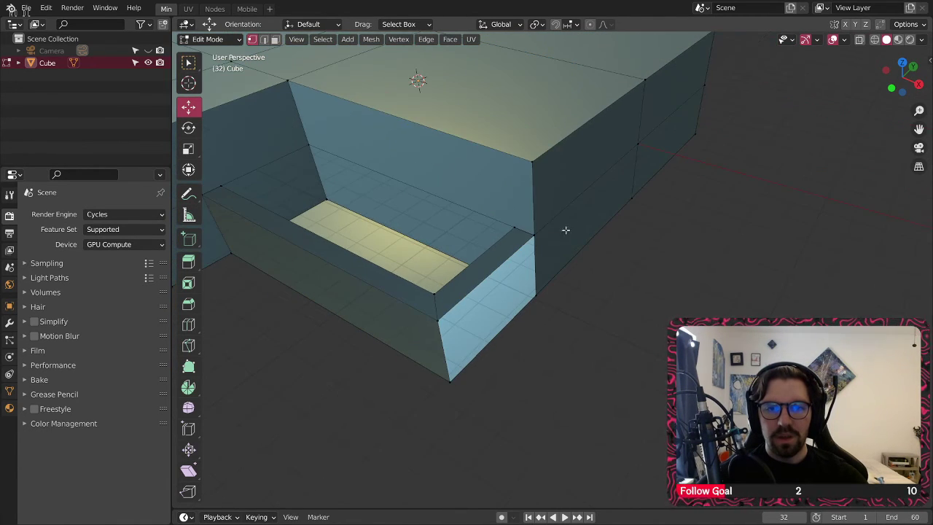
Step: Examine the blocked-out building from several sides, including the notch walls and the longer section's front
middle_click_drag(484, 262, 579, 260)
scroll(540, 227, "down", 6)
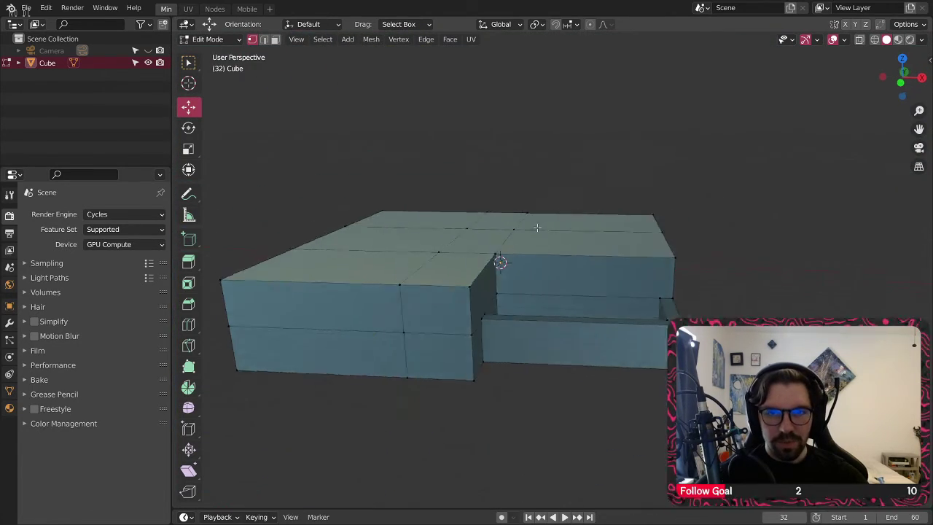
middle_click_drag(537, 225, 524, 273)
middle_click_drag(583, 168, 481, 263)
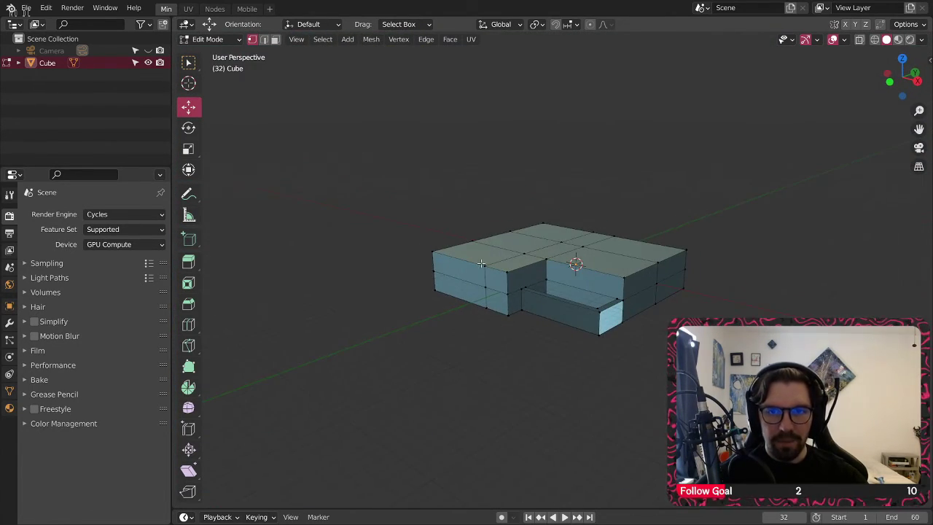
middle_click_drag(541, 265, 594, 264)
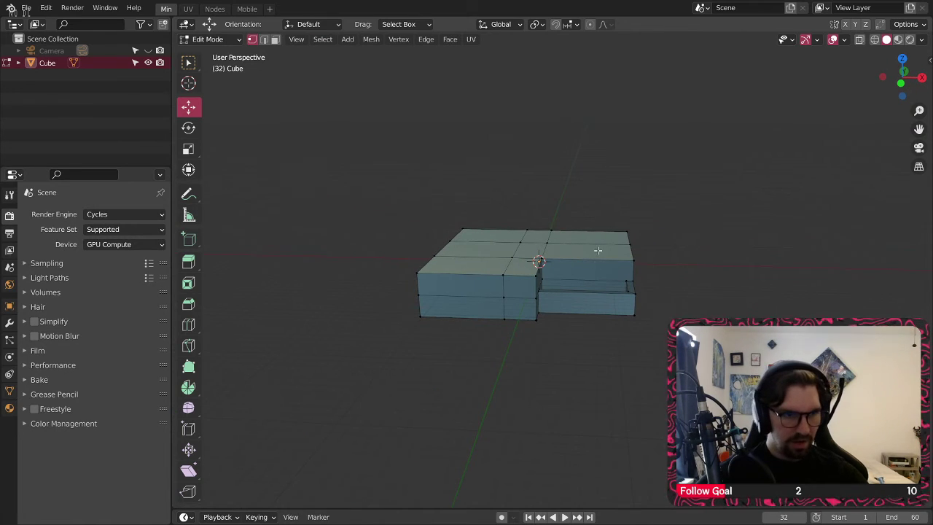
scroll(558, 195, "down", 3)
middle_click_drag(558, 194, 529, 330)
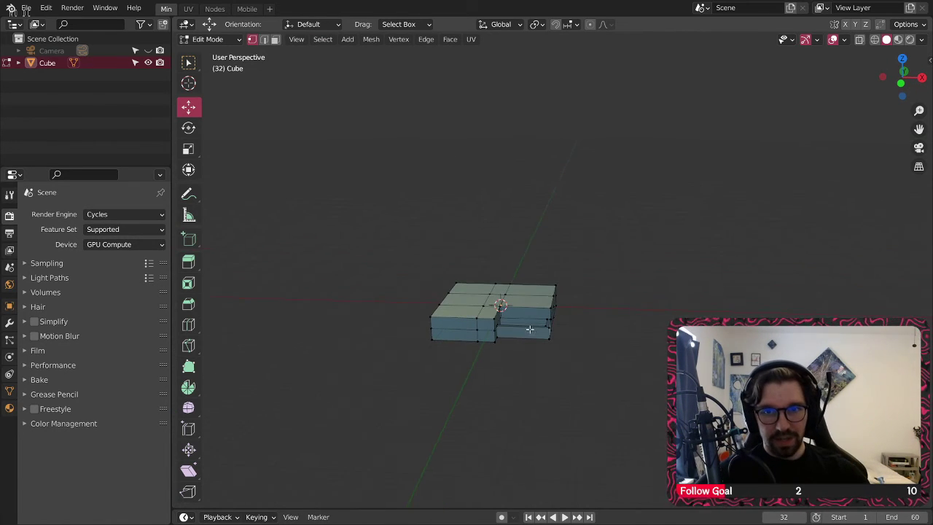
scroll(491, 177, "up", 10)
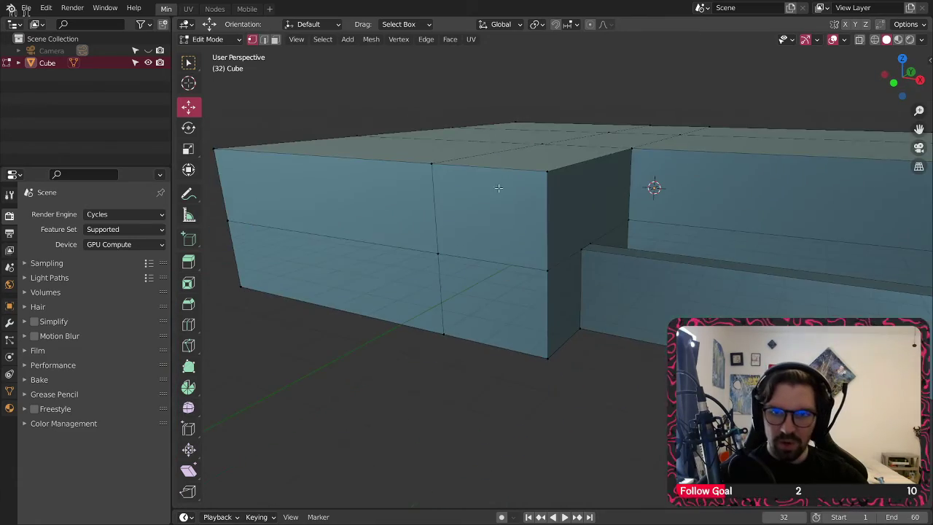
middle_click_drag(499, 188, 461, 193)
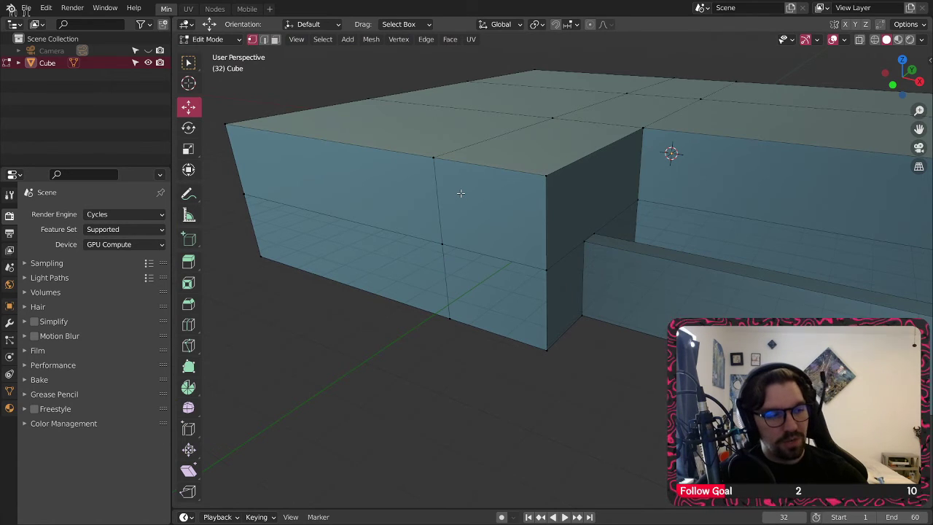
middle_click_drag(553, 131, 633, 254)
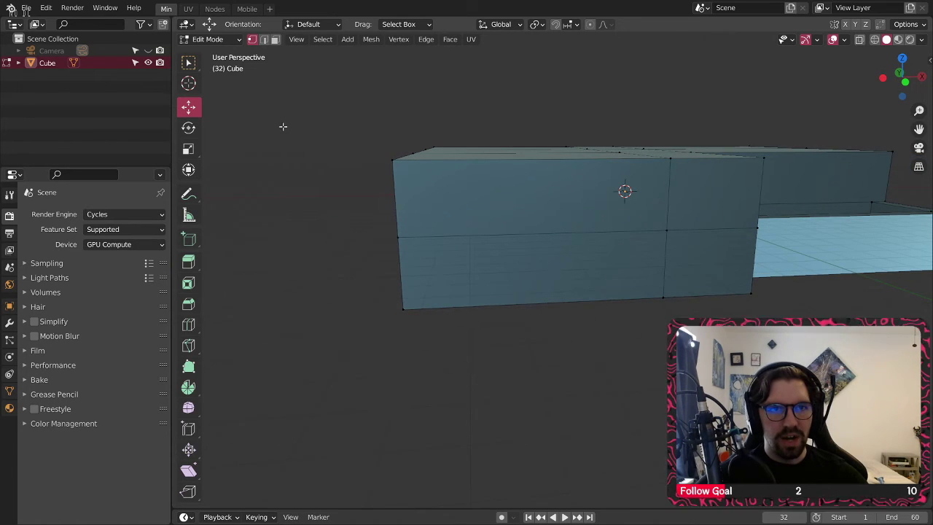
Step: Select the wide upper and lower faces on the longer section's front end and try to inset them together
left_click(274, 39)
left_click(483, 234)
middle_click_drag(485, 254, 473, 259)
left_click(474, 260, "shift")
scroll(474, 261, "up", 3)
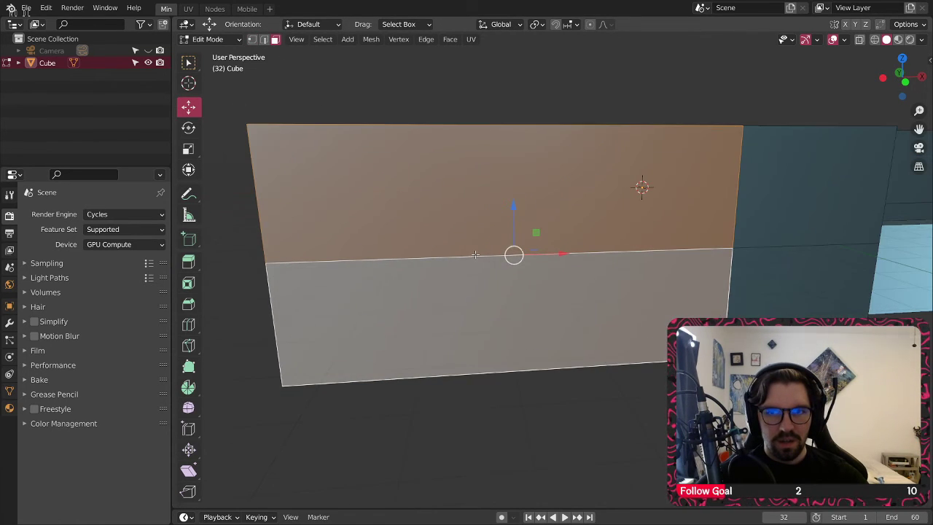
mouse_move(456, 226)
middle_mouse_down()
mouse_move(493, 229)
mouse_move(472, 234)
middle_mouse_up()
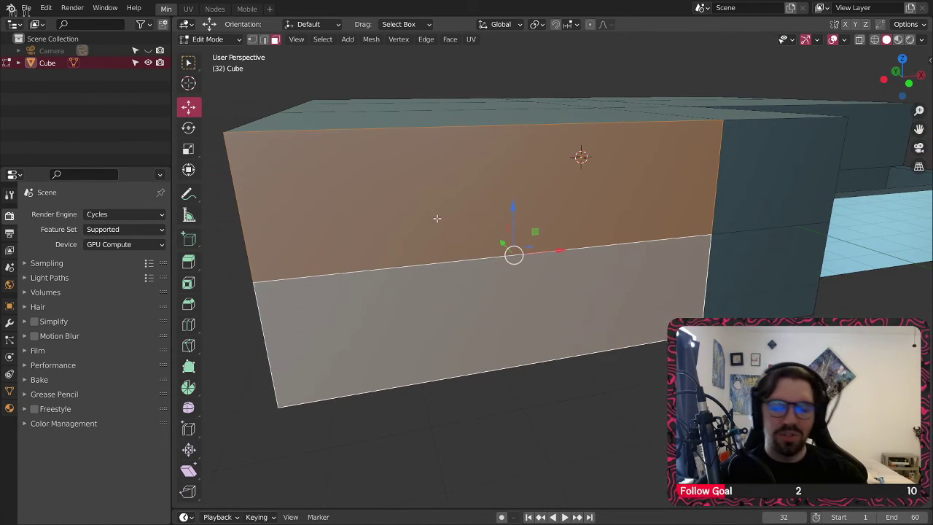
key("i")
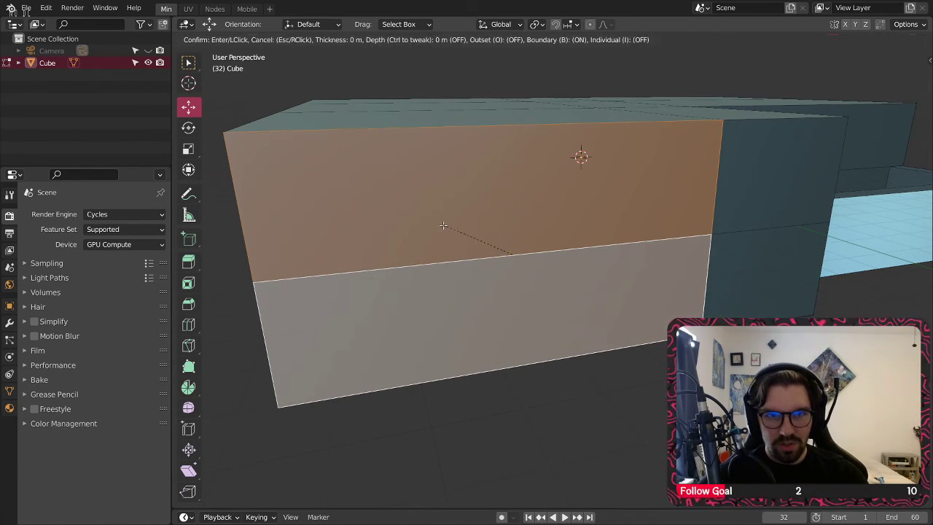
key("Escape")
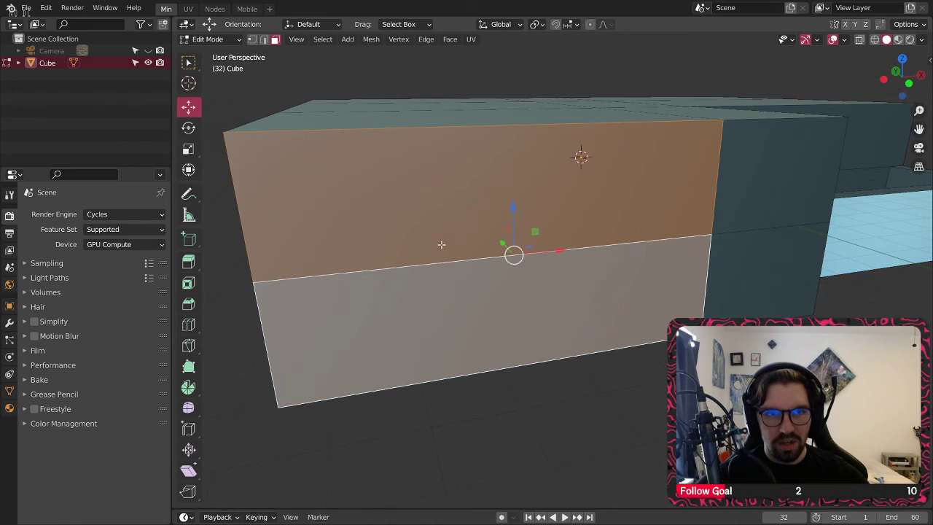
Step: Switch to Object Mode and apply the building object's scale
left_click(206, 40)
left_click(214, 51)
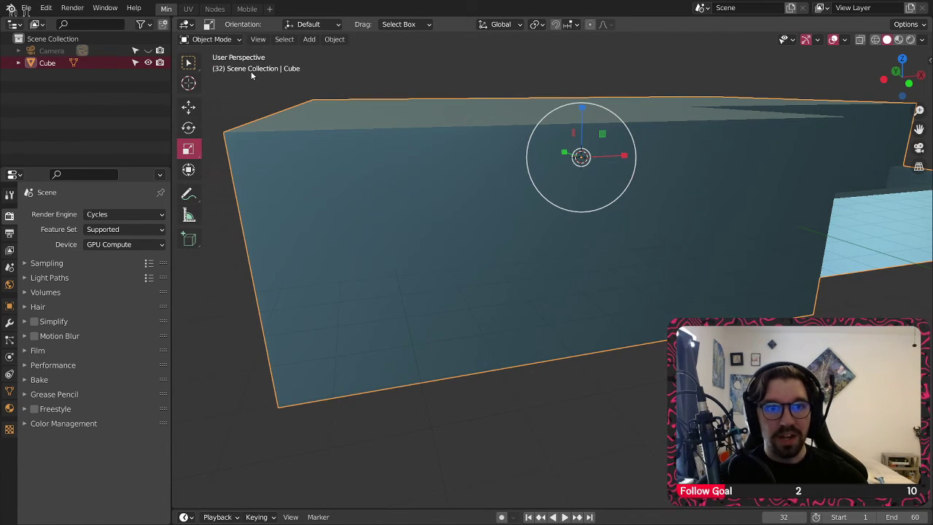
key("ctrl+a")
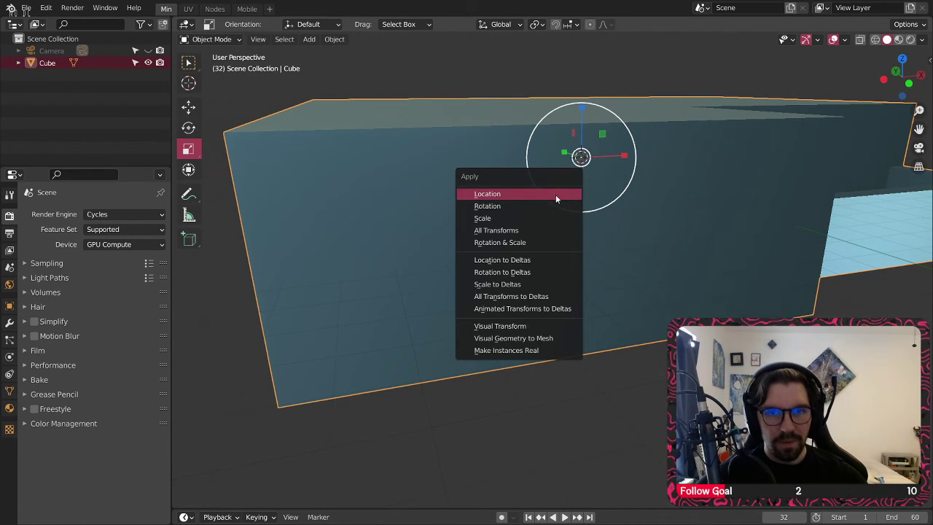
left_click(524, 217)
scroll(508, 214, "down", 3)
middle_click_drag(509, 214, 480, 233)
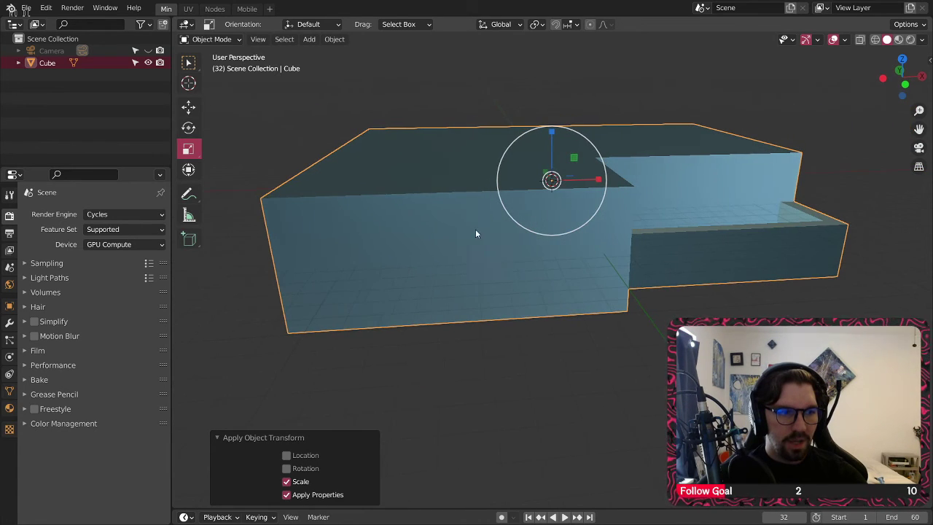
scroll(420, 241, "up", 2)
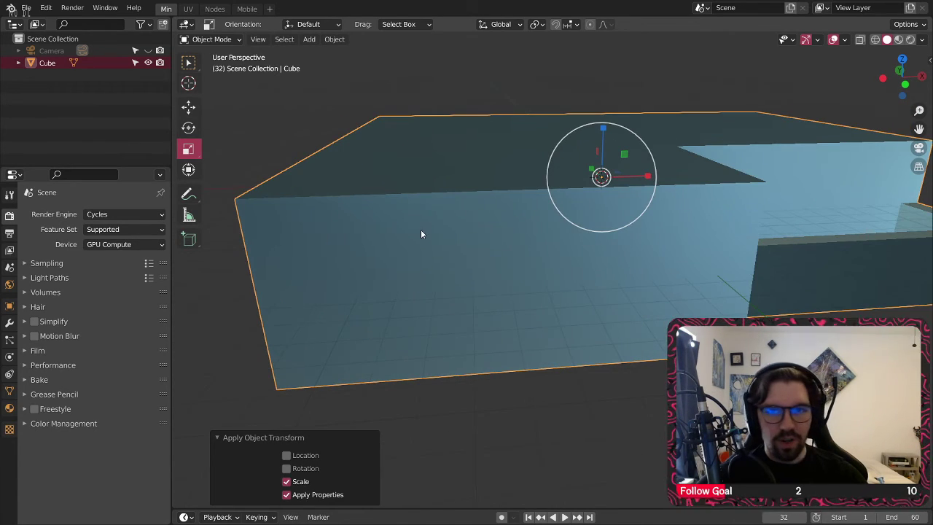
Step: Deselect and reselect the building object, and save the file
left_click(491, 415)
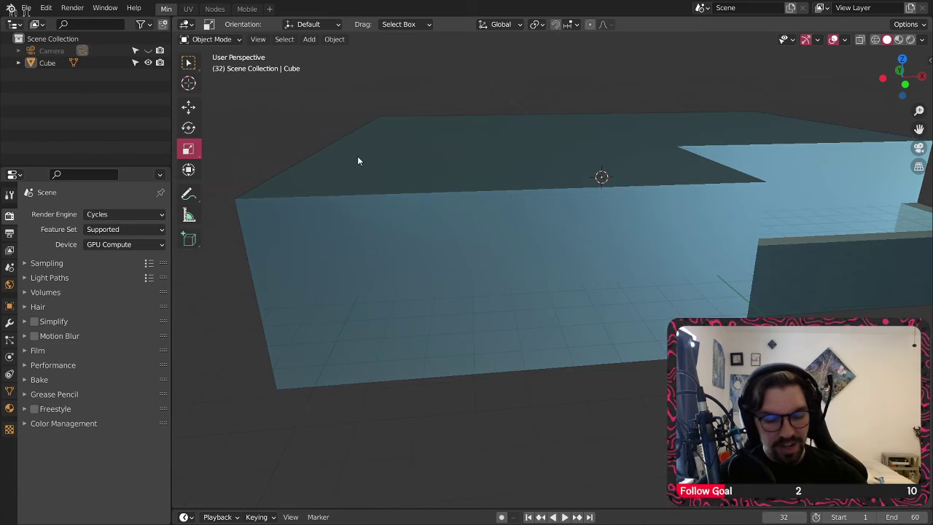
left_click(481, 312)
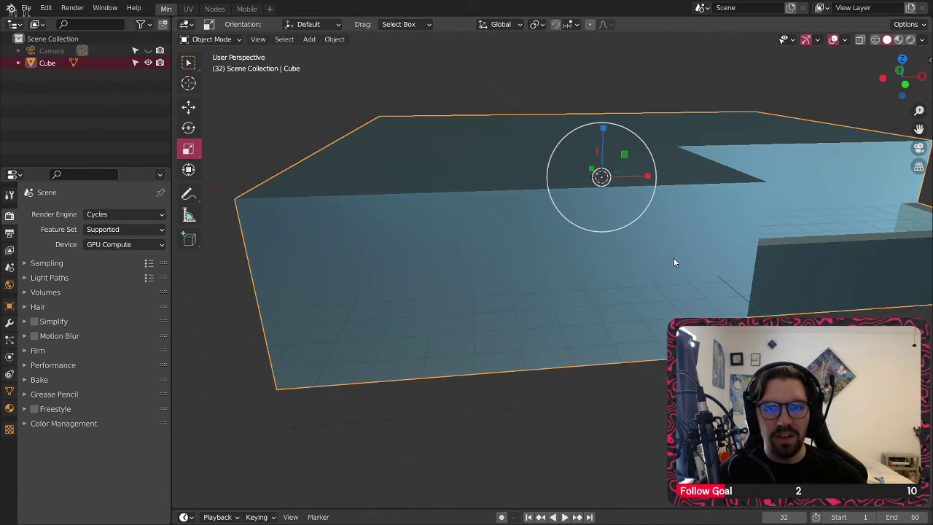
left_click_drag(675, 260, 550, 69)
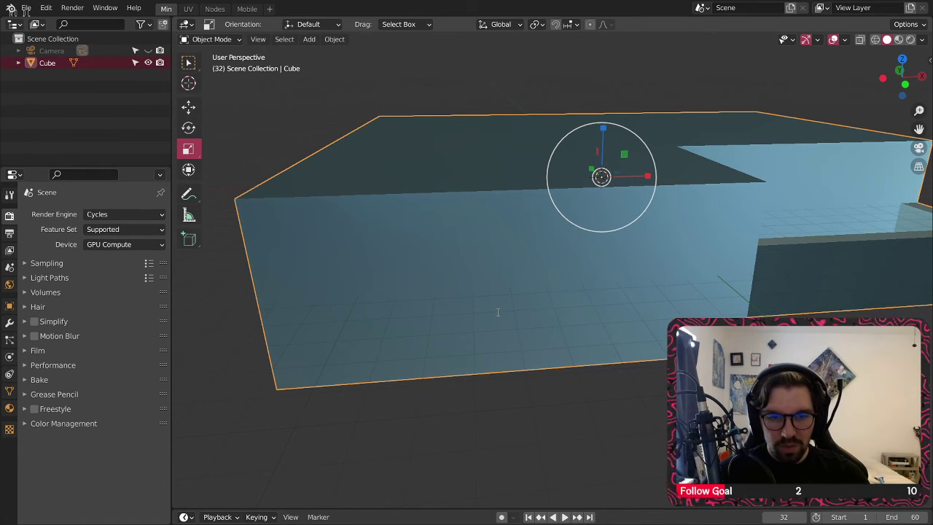
key("ctrl+s")
Step: Return to Edit Mode, reselect the wide upper and lower front faces, and inset them together by about 0.32 m
scroll(525, 313, "down", 1)
middle_click_drag(525, 315, 492, 290)
left_click(211, 39)
left_click(212, 65)
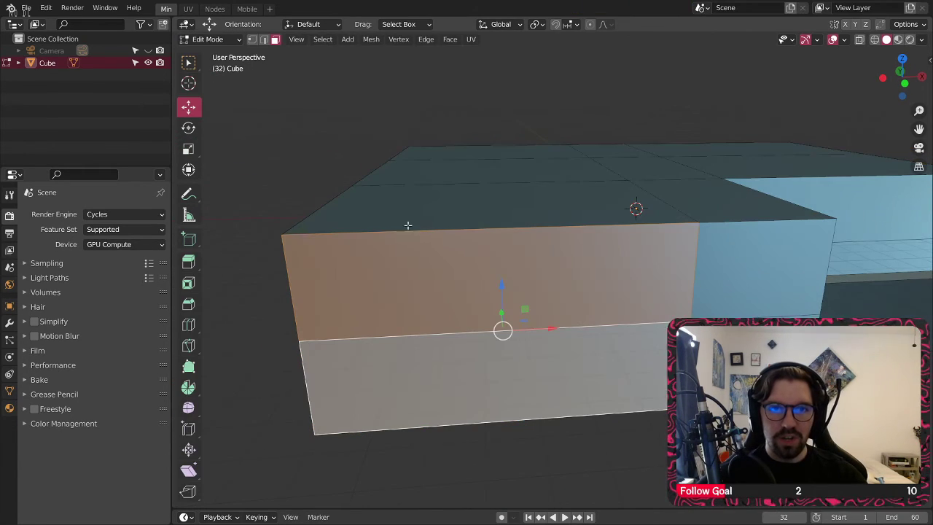
key("alt+a")
left_click(475, 326)
left_click(477, 373, "shift")
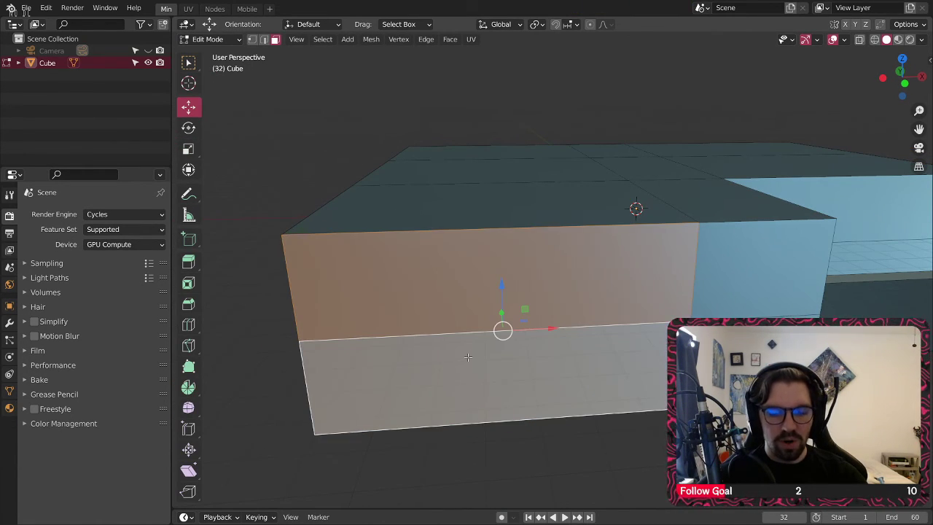
key("i")
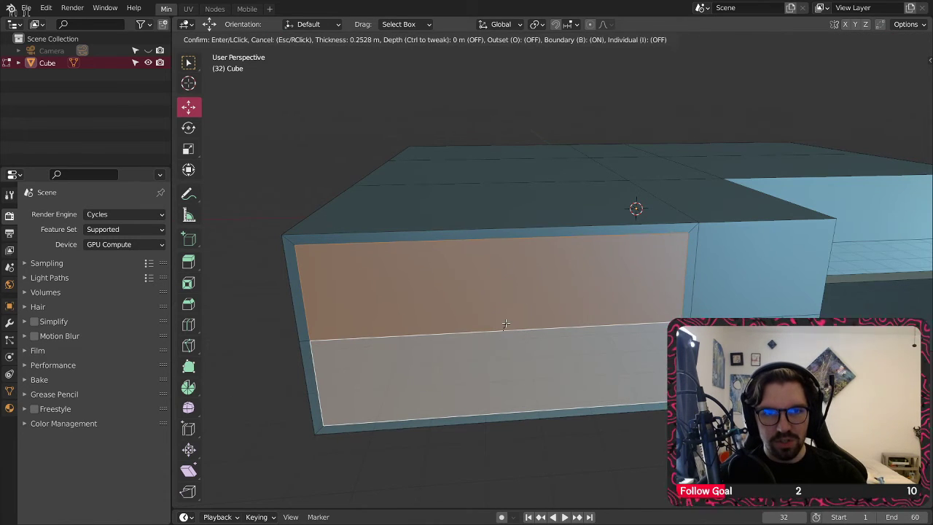
left_click(508, 329)
Step: Scale the two inset front faces down uniformly to about 0.943 to widen the frame around them
scroll(503, 328, "up", 2)
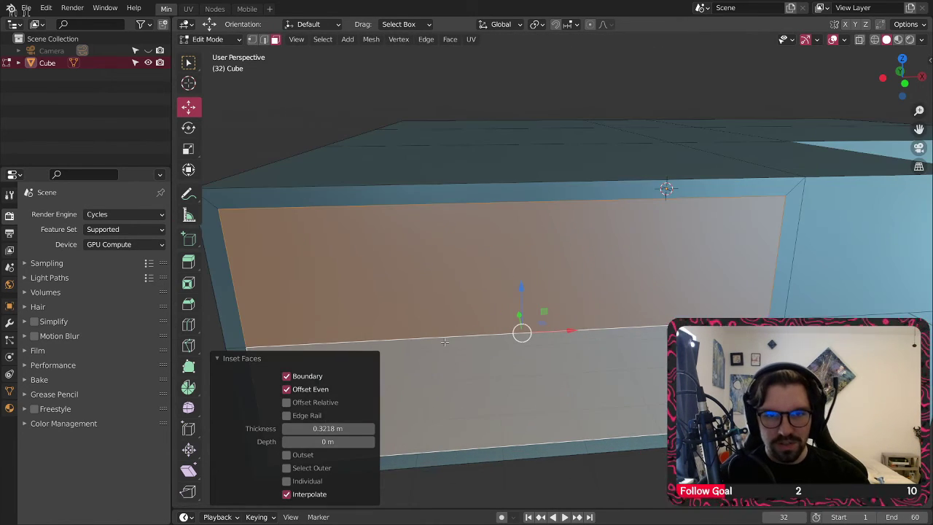
middle_click_drag(444, 305, 475, 292, "shift")
middle_click_drag(475, 292, 478, 278)
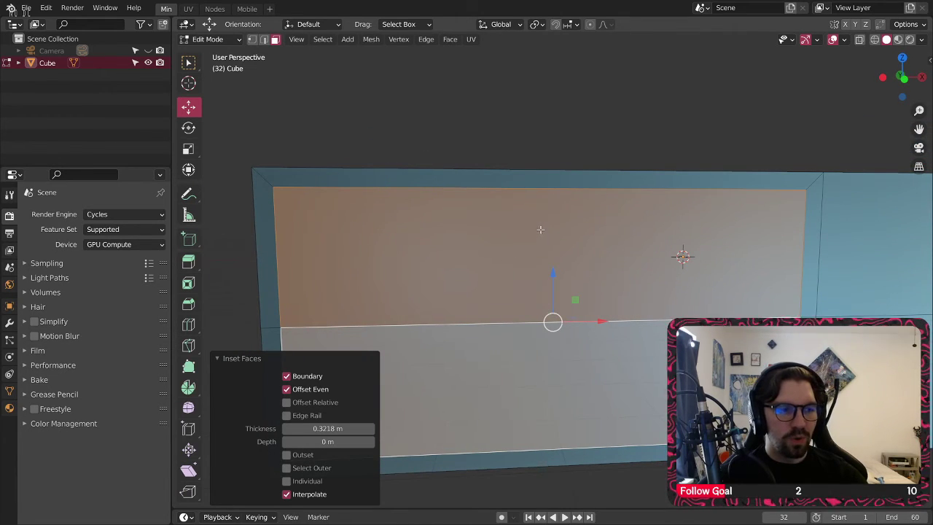
key("s")
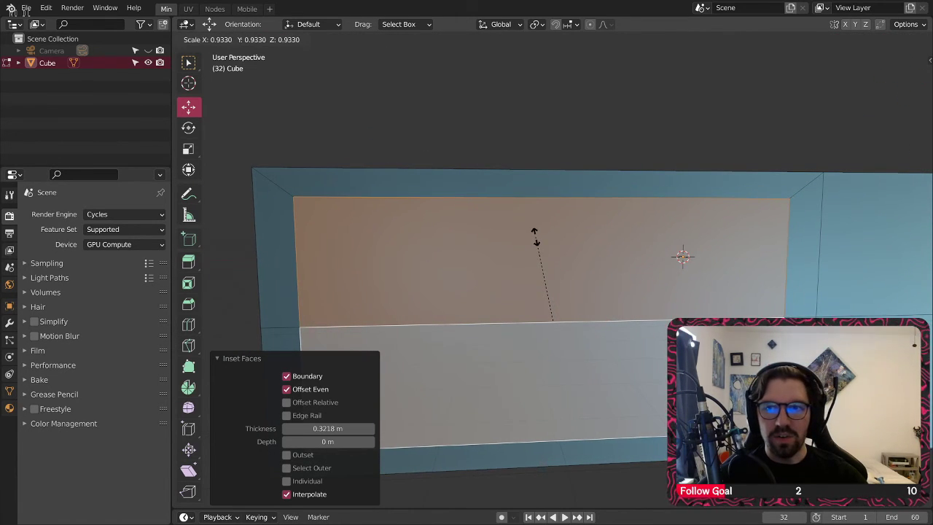
left_click(546, 230)
Step: Inset the upper narrow face beside the wide front panel by about 0.41 m
scroll(567, 241, "down", 3)
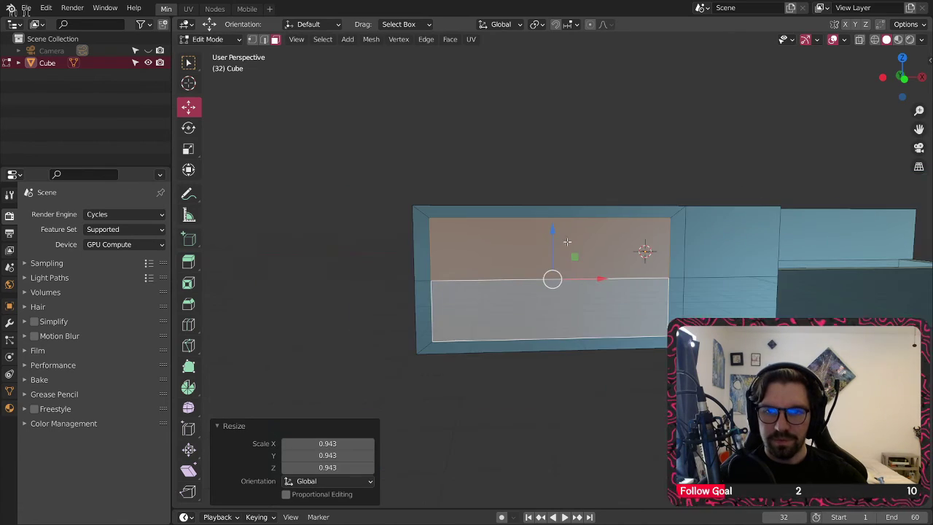
middle_click_drag(567, 241, 482, 294)
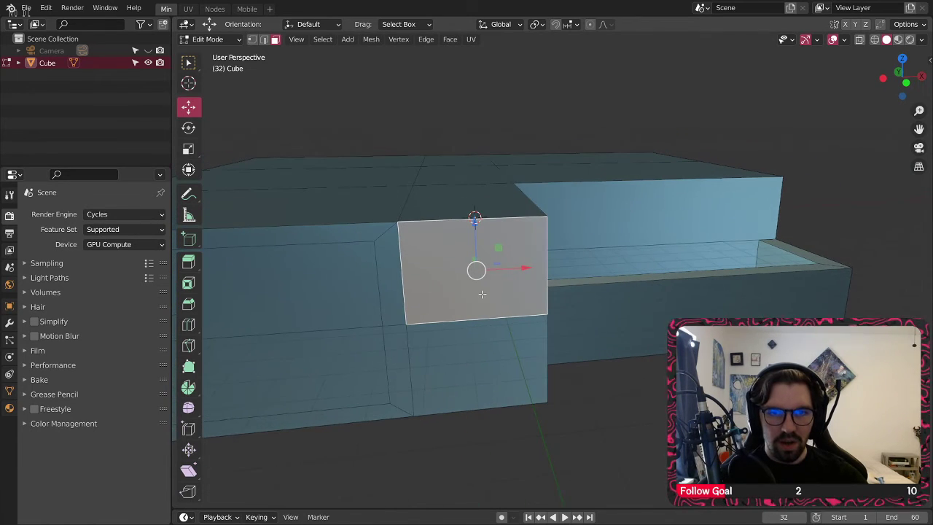
key("i")
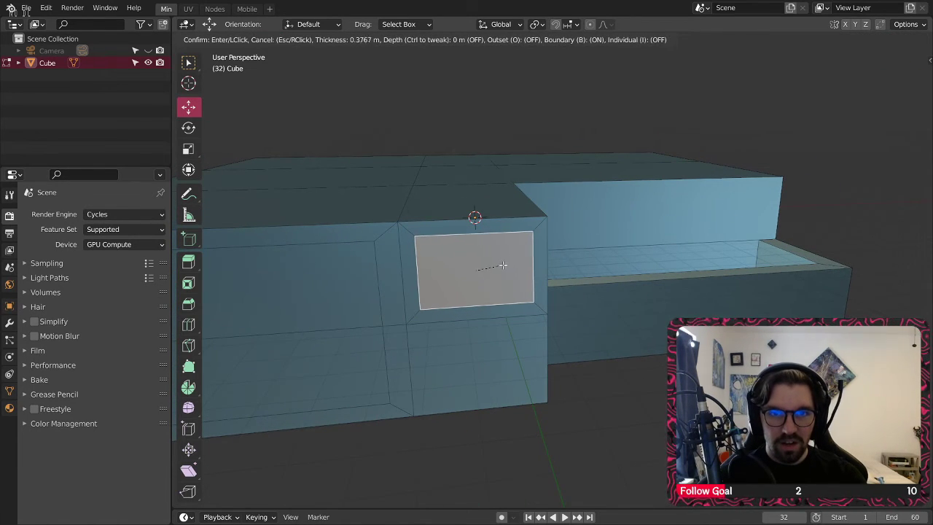
left_click(488, 270)
Step: Examine the roof, the lowered notch and its walls from several angles and from directly above
middle_click_drag(488, 270, 430, 237)
middle_click_drag(335, 162, 410, 246, "shift")
scroll(406, 221, "up", 3)
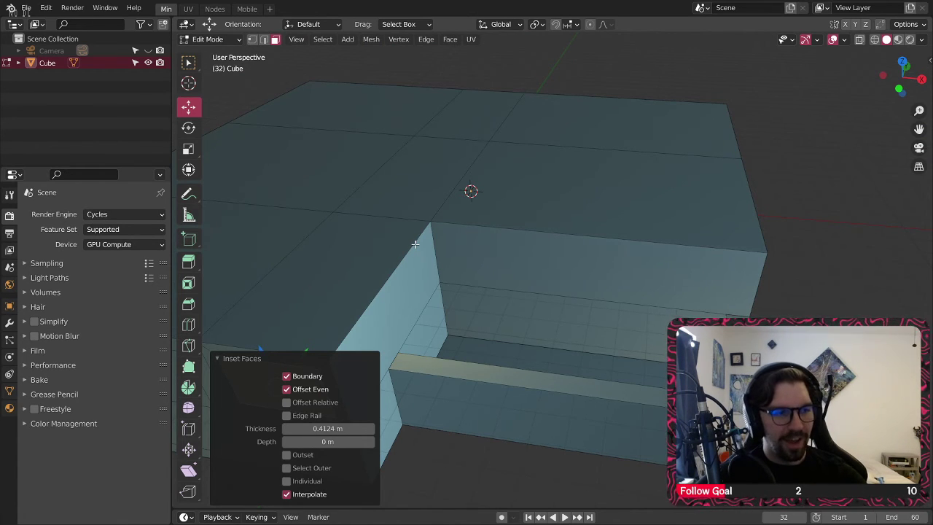
middle_click_drag(491, 327, 552, 260)
middle_click_drag(787, 174, 597, 226, "shift")
middle_click_drag(598, 226, 625, 270)
scroll(595, 169, "up", 4)
middle_click_drag(595, 170, 568, 258)
left_click(901, 76)
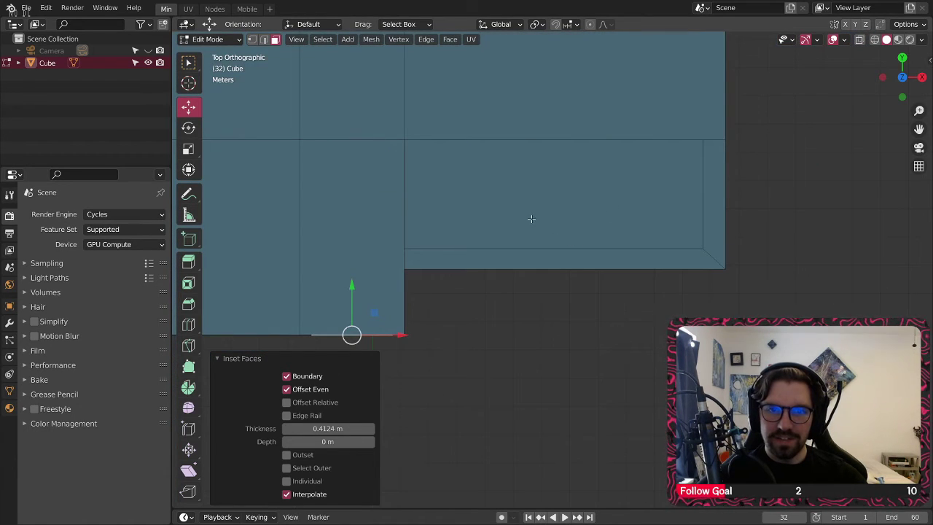
middle_click_drag(527, 191, 529, 255, "shift")
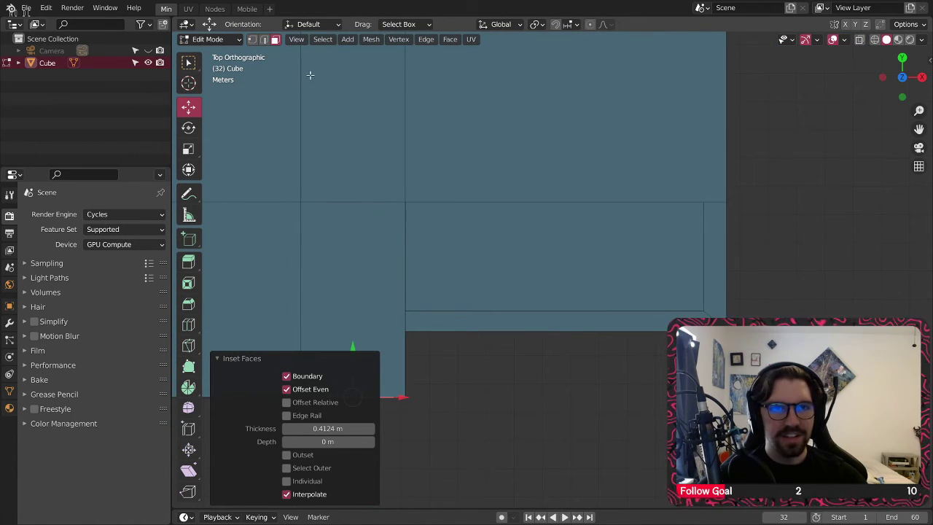
Step: Flatten the outer face of the notch's front wall by scaling it to 0 along Y
middle_click_drag(522, 374, 520, 392)
left_click(532, 389)
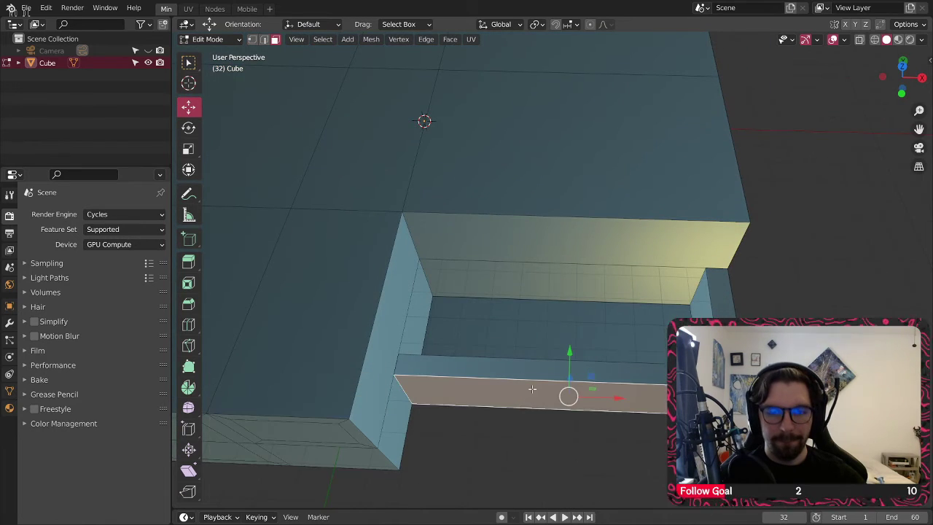
key("s")
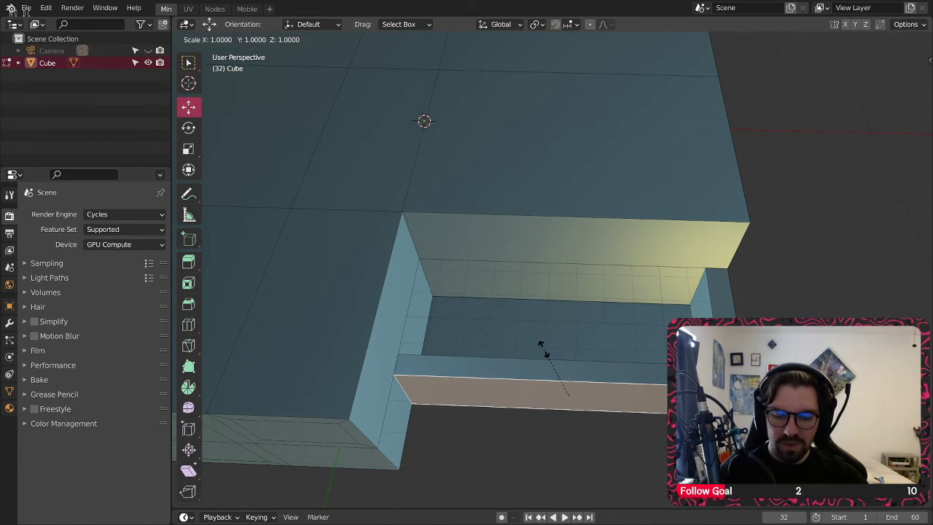
key("y")
key("0")
key("Return")
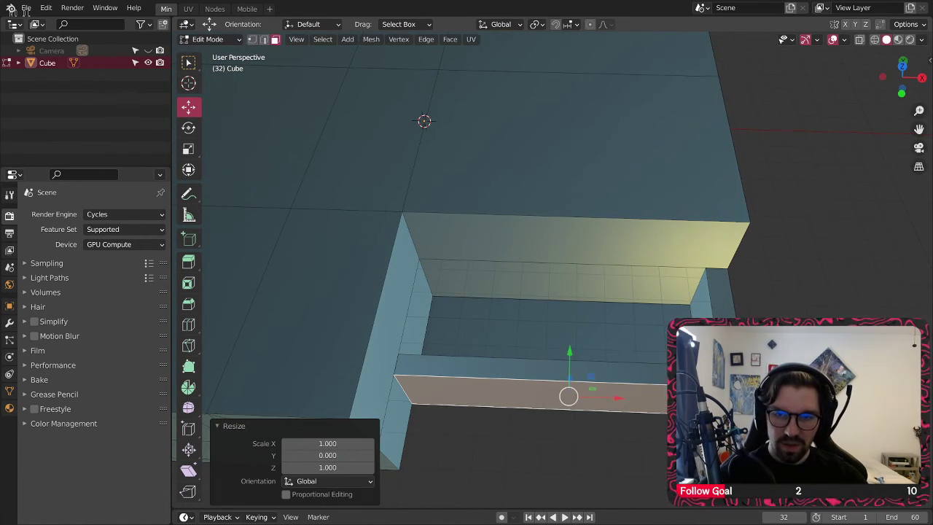
Step: Flatten the outer face of the notch's end wall by scaling it to 0 along X
middle_click_drag(543, 348, 652, 472)
left_click(645, 463)
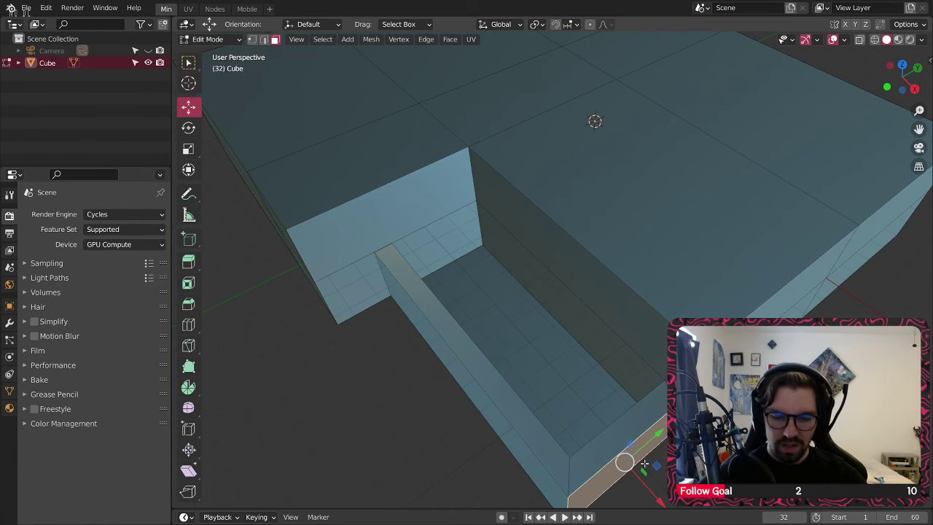
key("s")
key("x")
key("0")
key("Return")
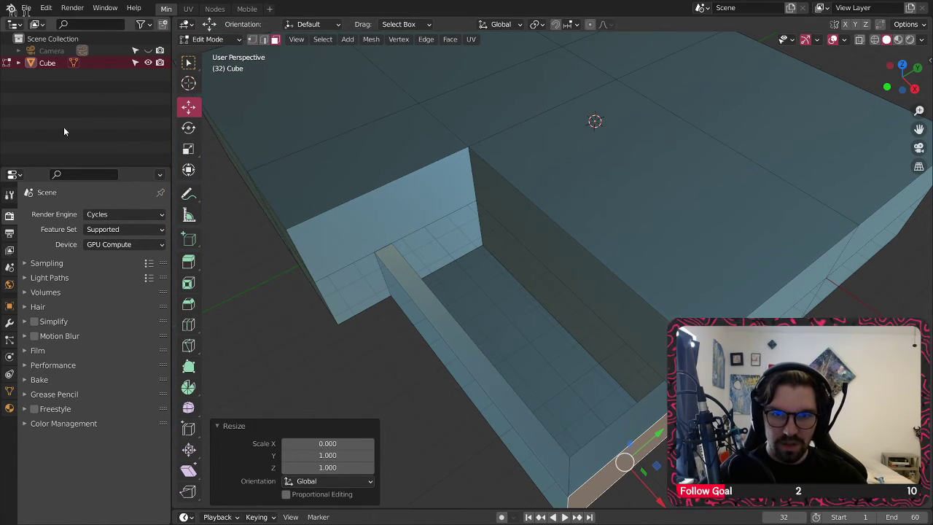
Step: Flatten the inner face of the notch's front wall by scaling it to 0 along Y
middle_click_drag(313, 292, 575, 354)
left_click(606, 350)
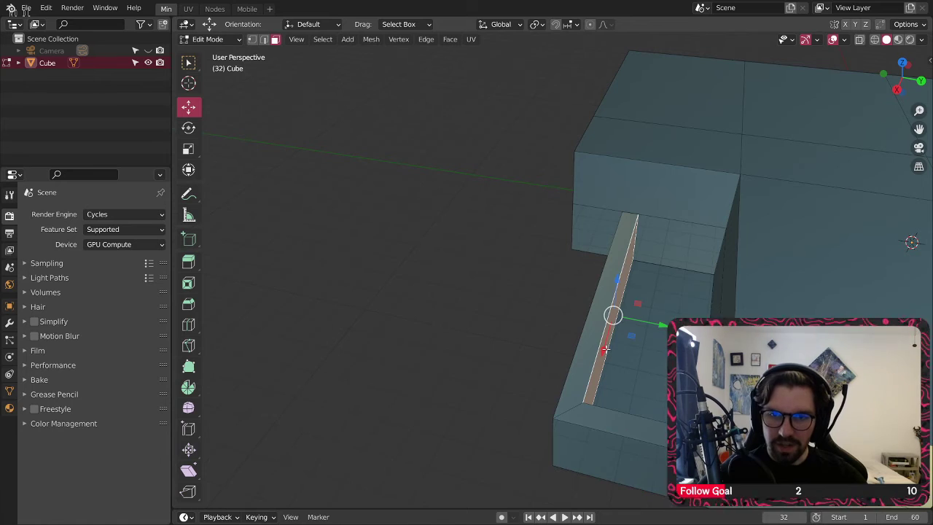
key("s")
key("y")
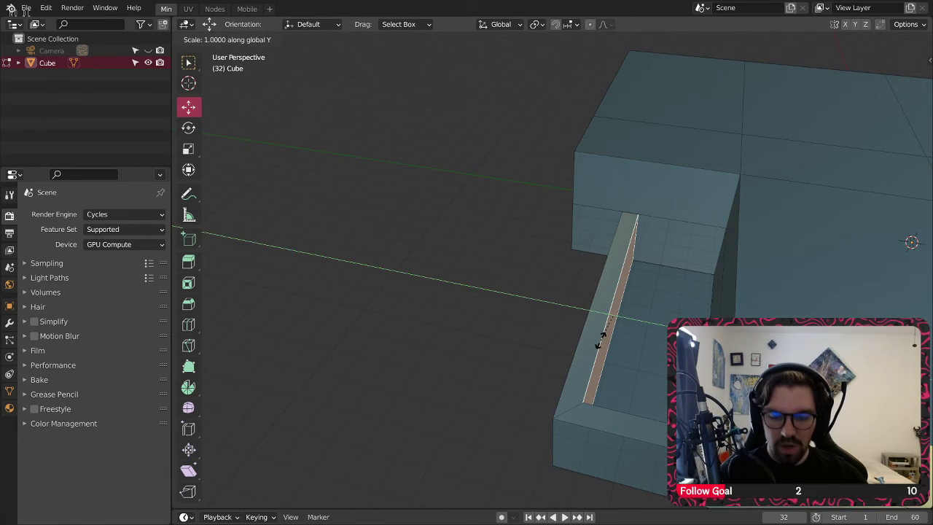
key("0")
key("Return")
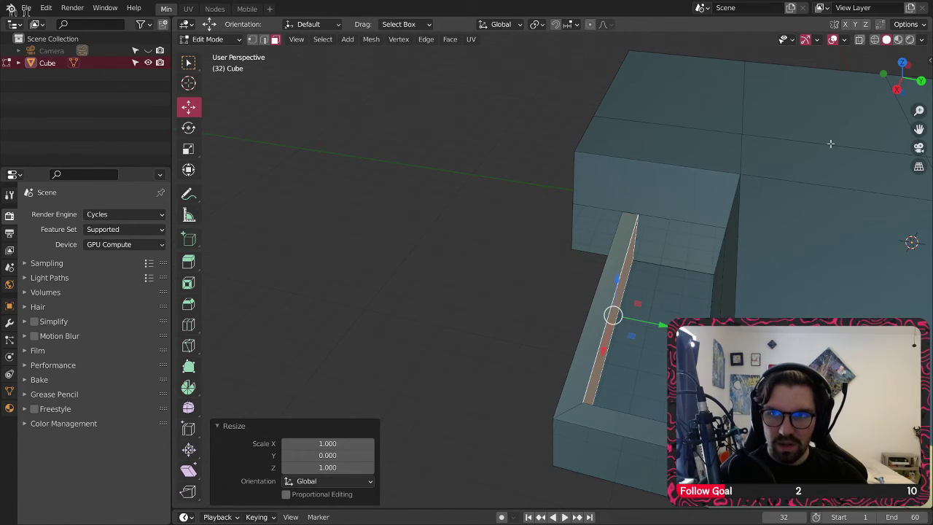
Step: In top view, thicken the notch's front wall by moving its inner face about 0.11 m along Y
left_click(902, 63)
scroll(667, 323, "up", 5)
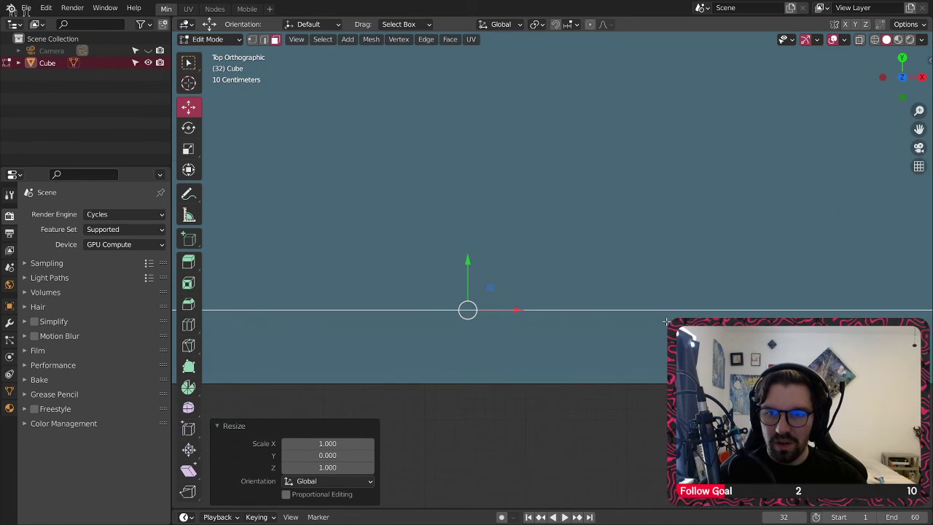
scroll(523, 336, "down", 2)
middle_click_drag(483, 338, 531, 342, "shift")
scroll(493, 331, "down", 2)
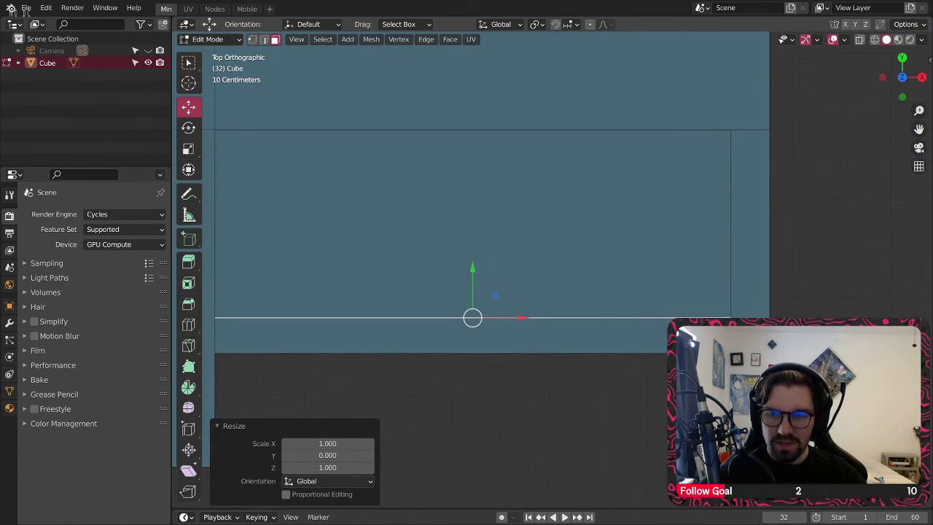
middle_click_drag(619, 327, 744, 311, "shift")
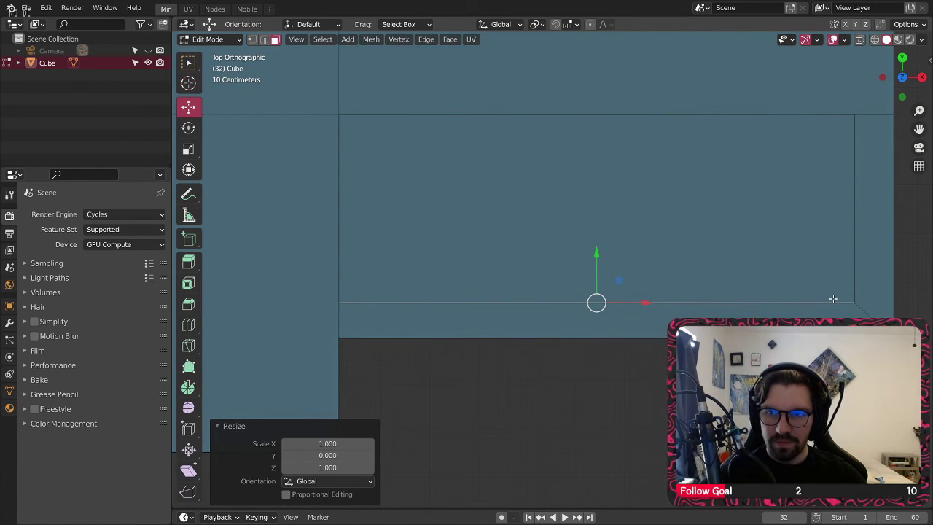
middle_click_drag(833, 298, 752, 315, "shift")
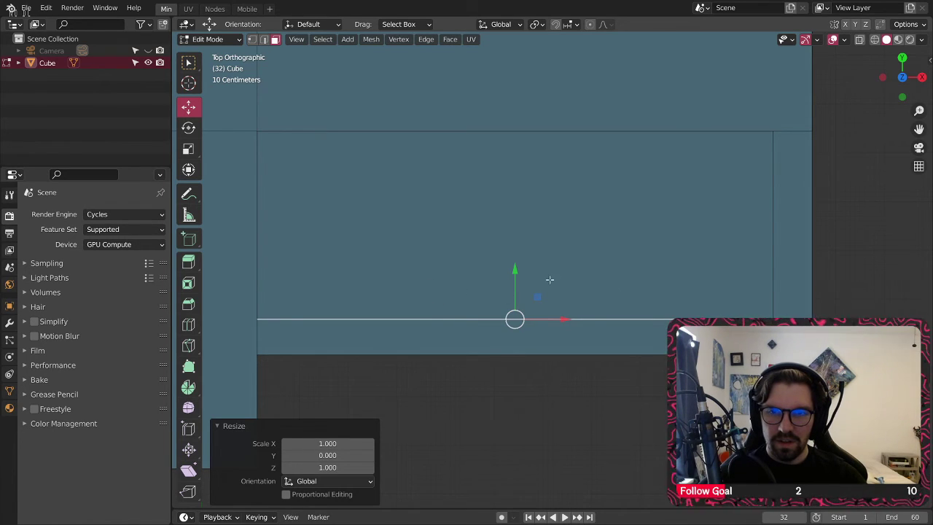
key("g")
key("y")
left_click(519, 262)
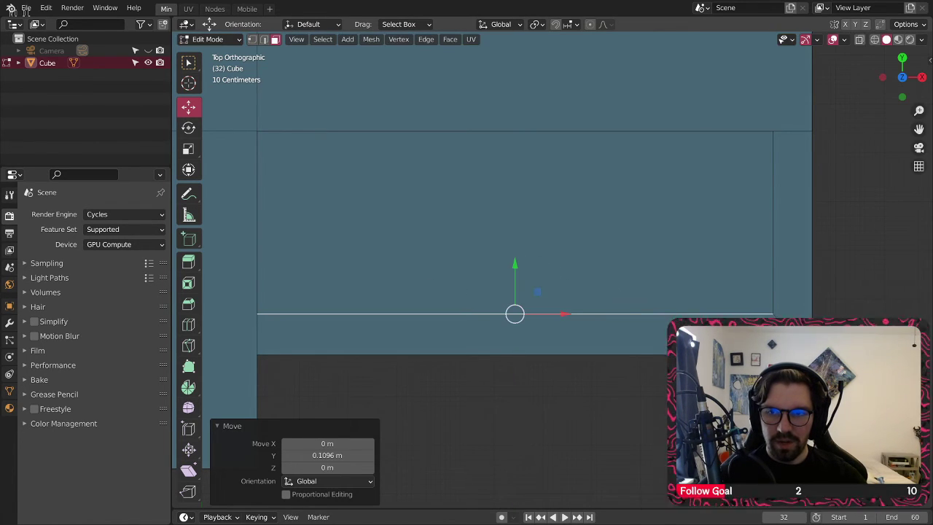
Step: Move the front wall's inner face back about 0.04 m along Y to match the end wall's thickness
key("g")
key("y")
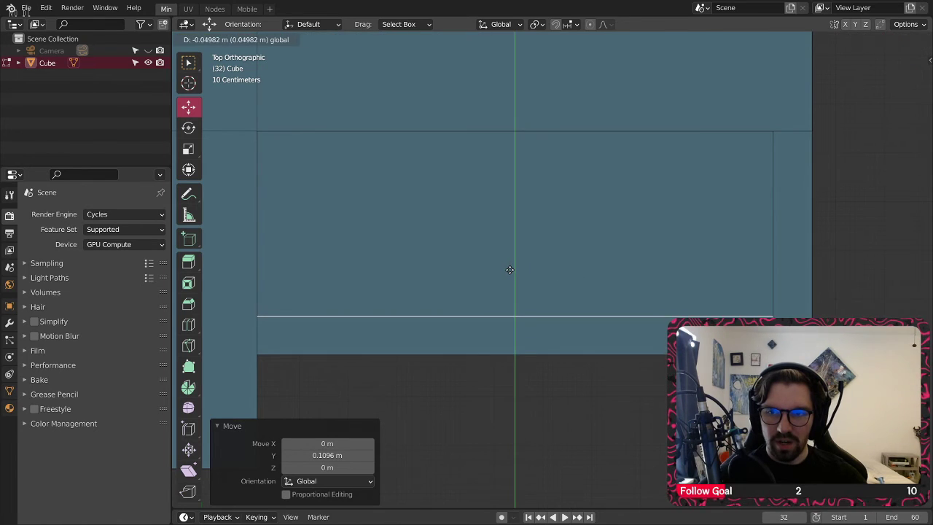
left_click(514, 269)
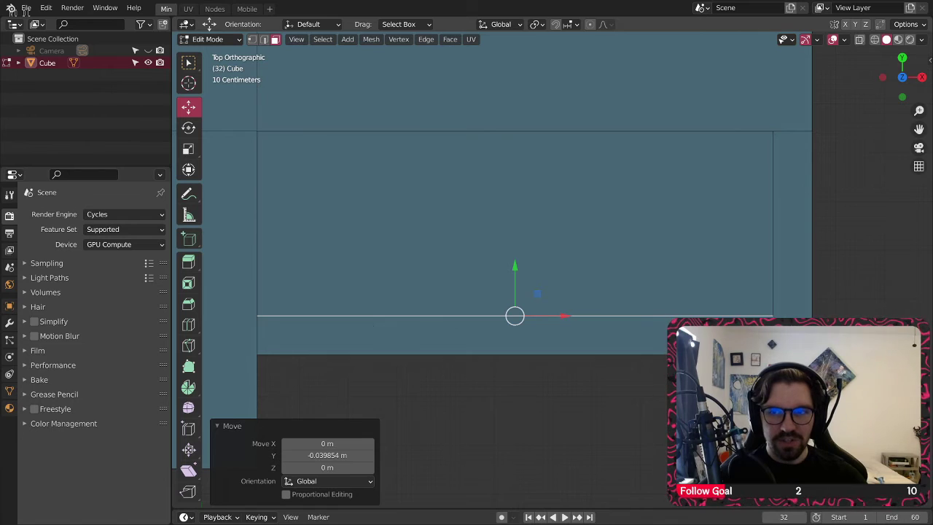
mouse_move(428, 293)
middle_mouse_down()
mouse_move(462, 354)
mouse_move(429, 303)
middle_mouse_up()
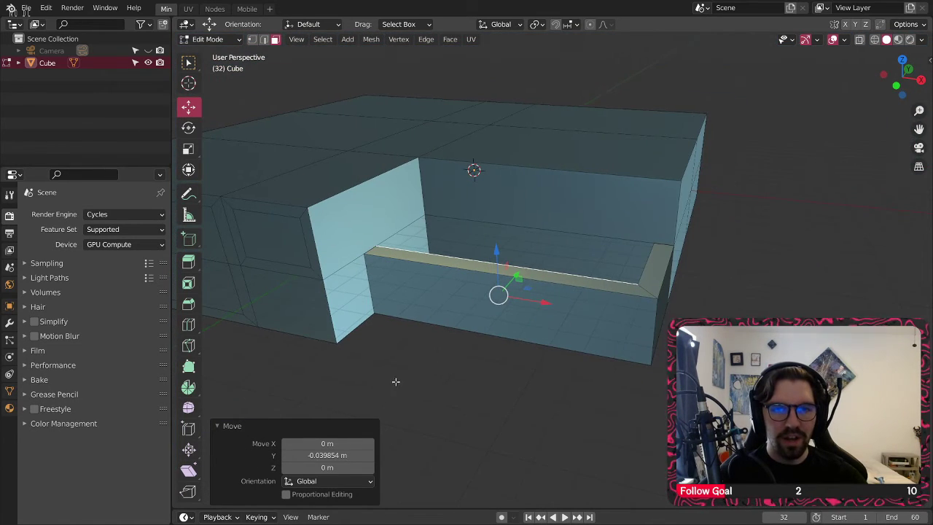
Step: Inspect the building's notch walls, inset front faces and underside from several angles
middle_click_drag(396, 381, 558, 242)
middle_click_drag(525, 271, 508, 218)
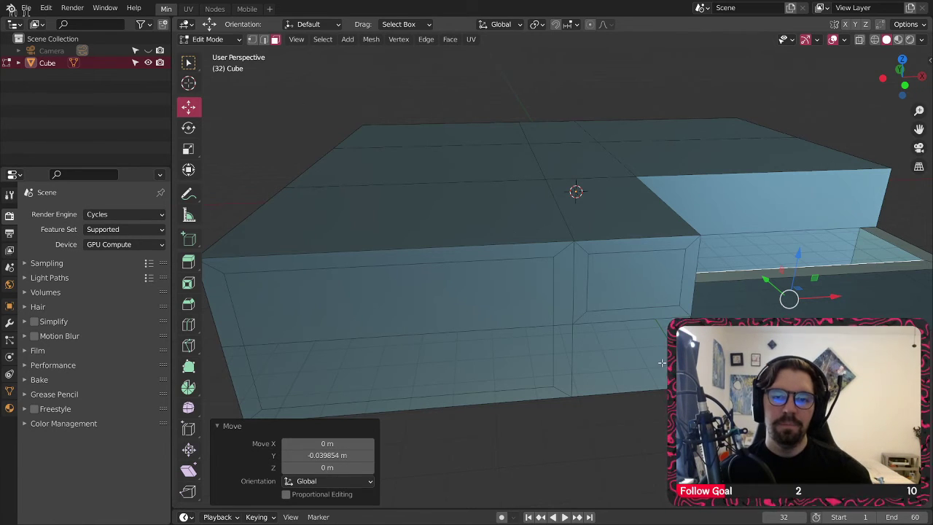
middle_click_drag(661, 362, 635, 234)
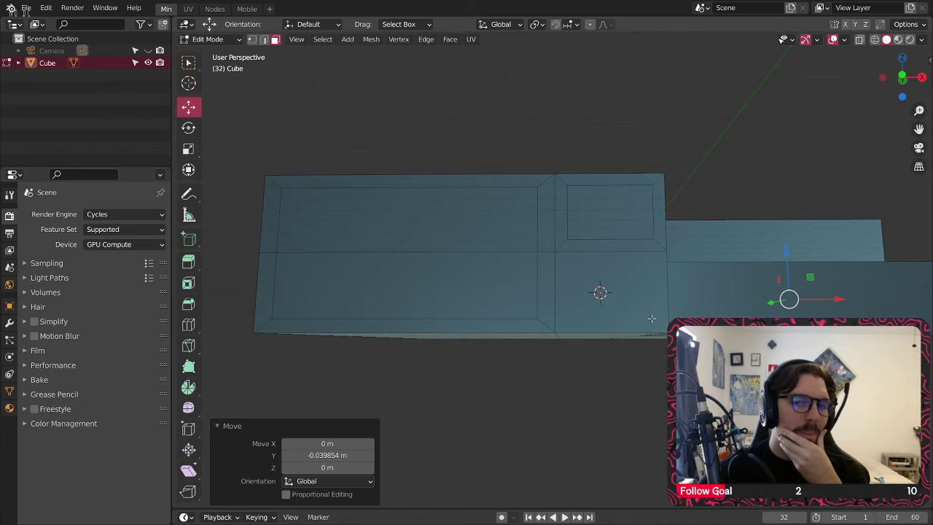
middle_click_drag(601, 249, 610, 263)
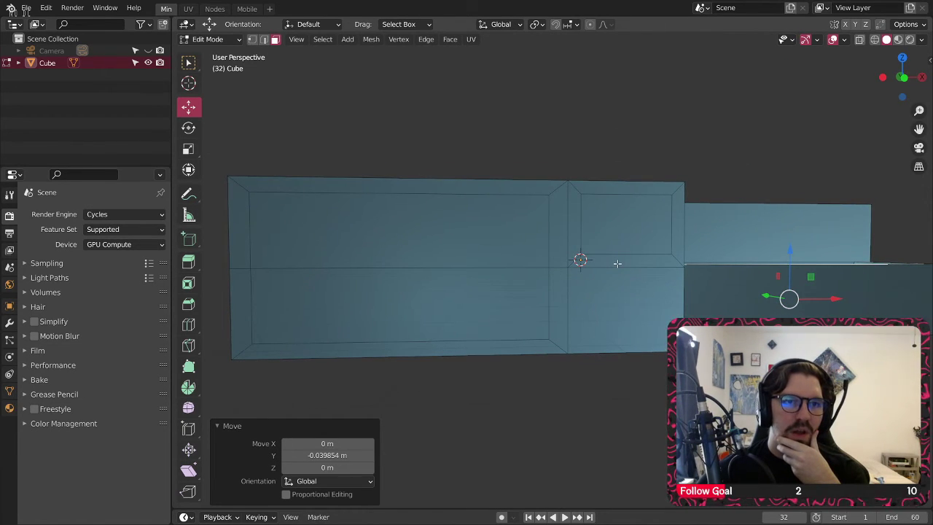
middle_click_drag(668, 294, 644, 291)
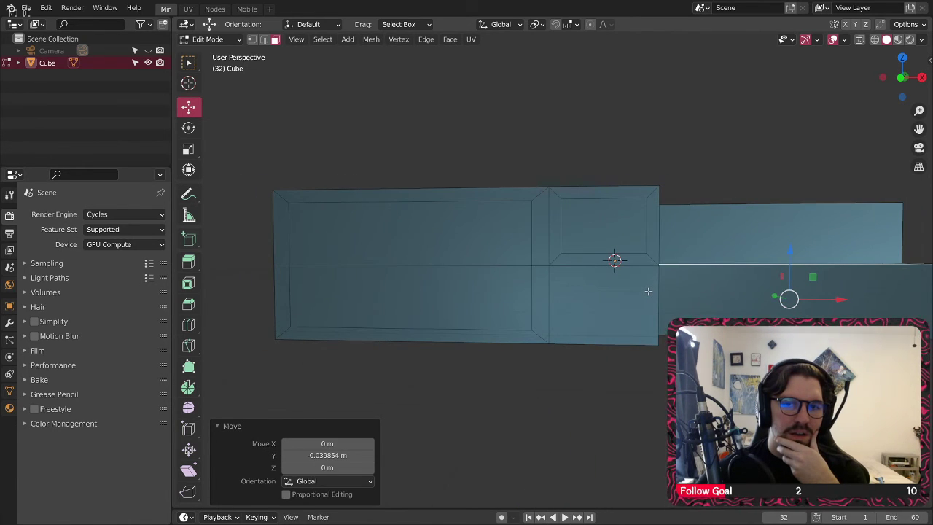
middle_click_drag(651, 289, 652, 235)
middle_click_drag(631, 331, 687, 234, "shift")
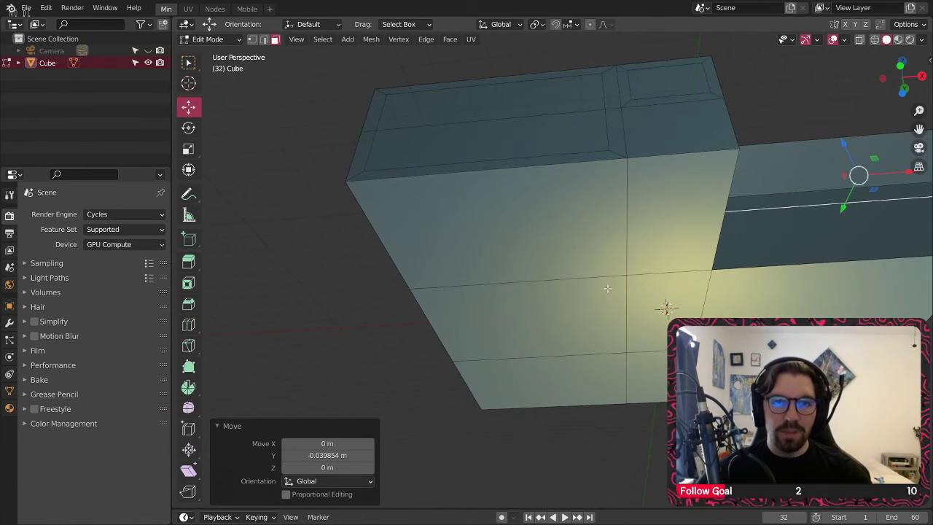
Step: Try to extrude the model's bottom faces, including the notch's underside, about 0.94 m along their normals, and clear the selection
left_click(567, 218)
left_click(702, 238, "shift")
left_click(586, 322, "shift")
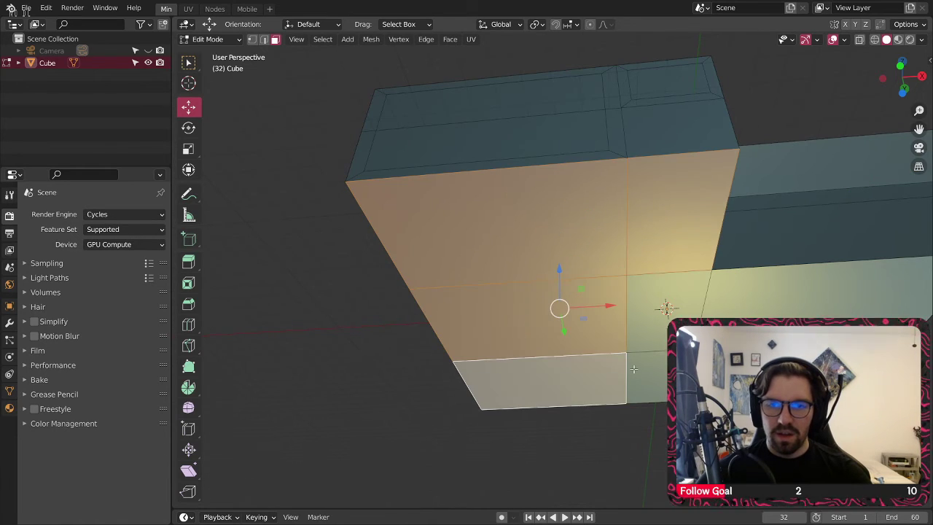
left_click(655, 328, "shift")
middle_click_drag(805, 219, 693, 204, "shift")
left_click(556, 220, "shift")
left_click(600, 182, "shift")
left_click(748, 188, "shift")
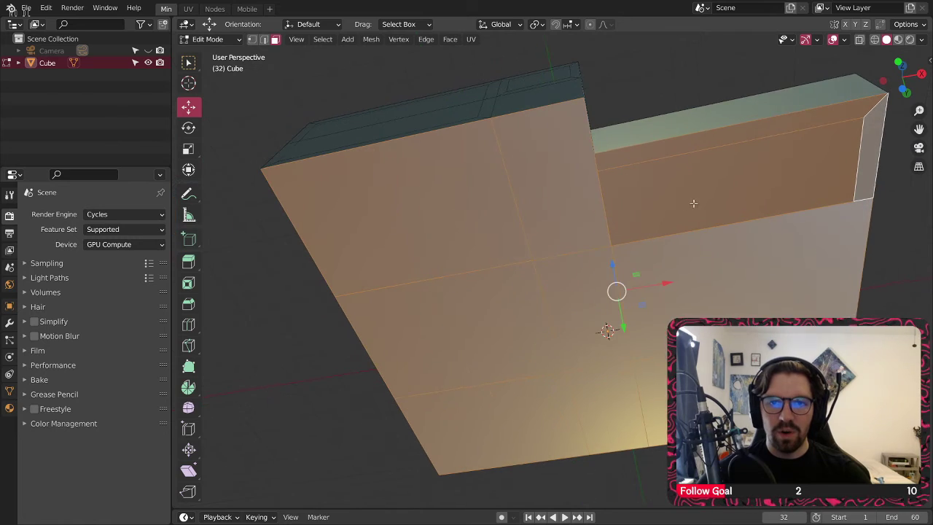
middle_click_drag(579, 221, 584, 257)
right_click(595, 249)
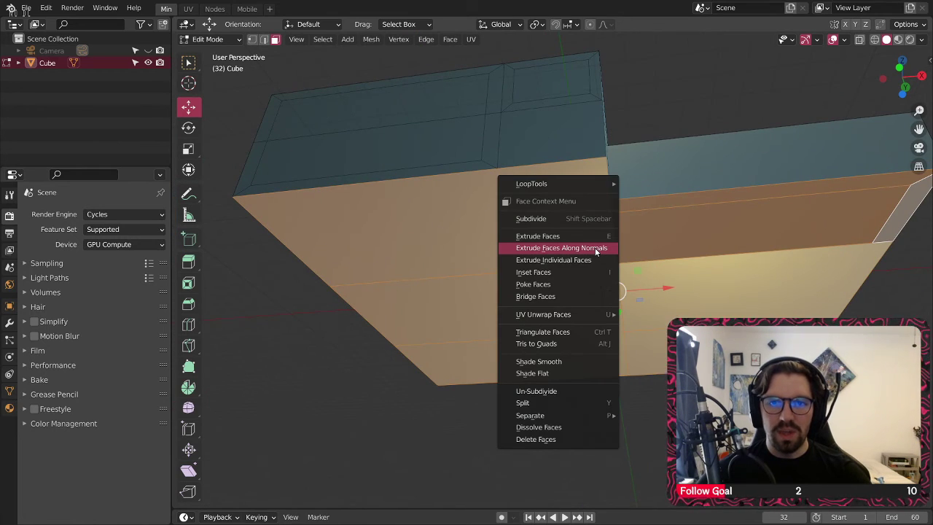
left_click(595, 249)
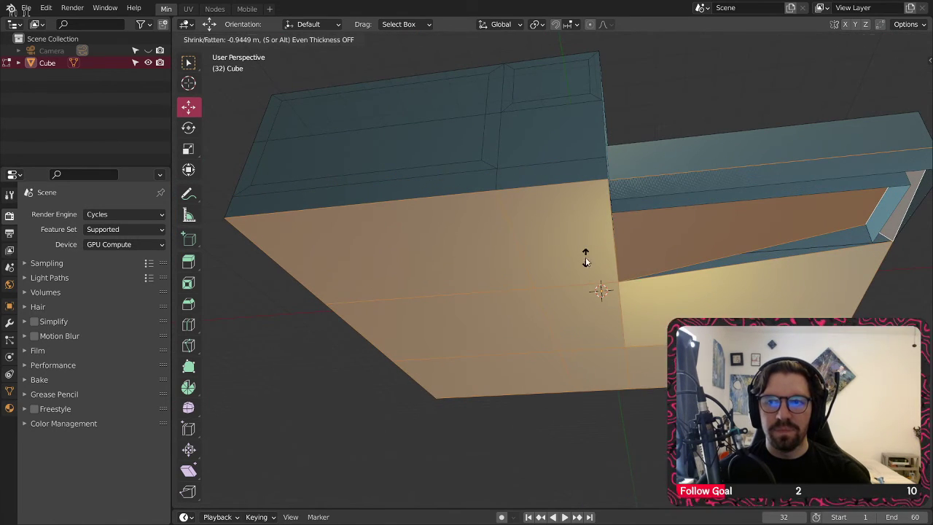
left_click(585, 259)
middle_click_drag(586, 260, 715, 173)
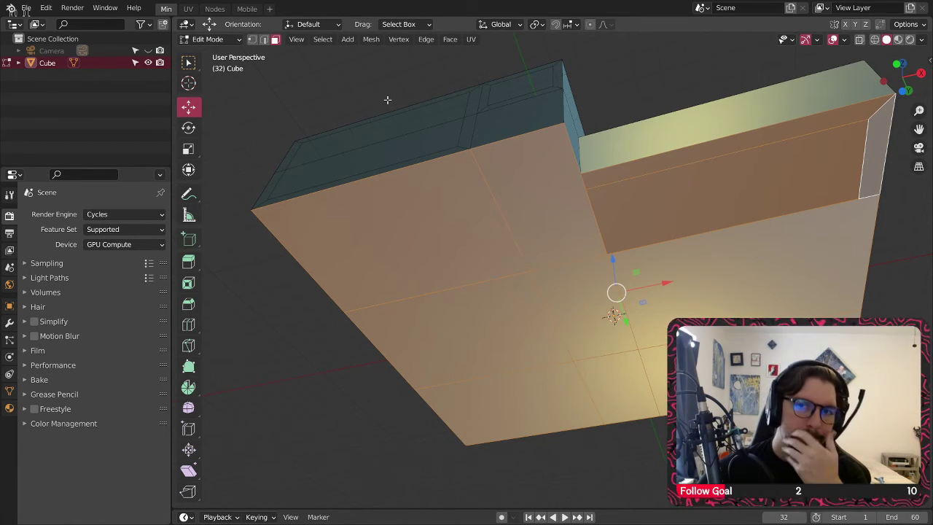
middle_click_drag(387, 100, 537, 61)
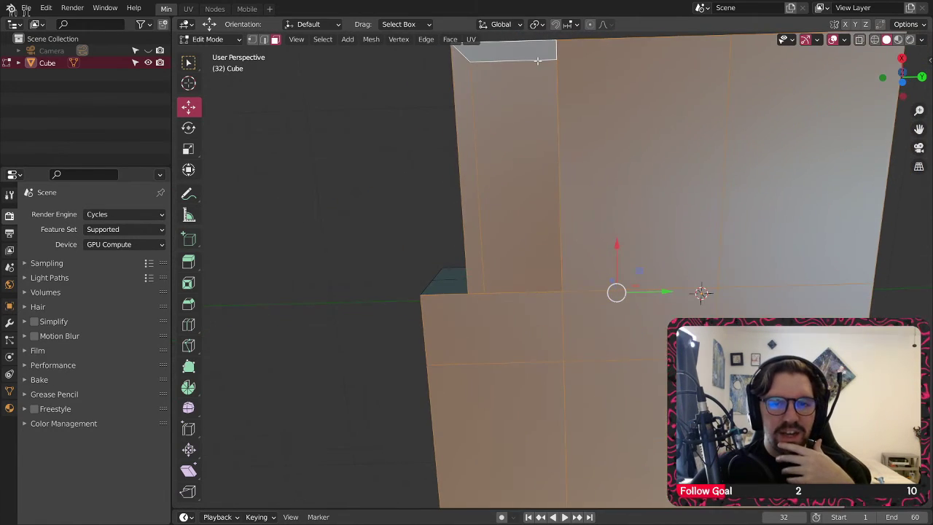
scroll(457, 287, "up", 3)
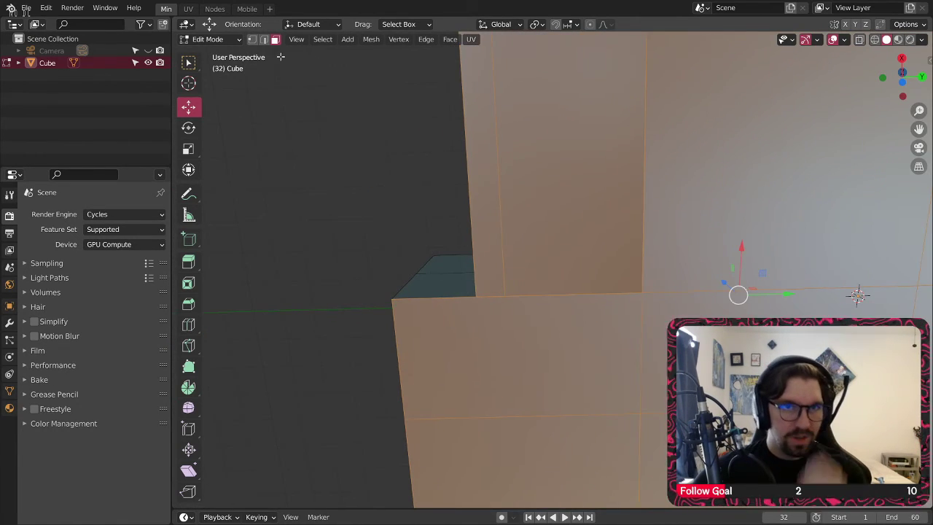
key("alt+a")
Step: Extrude all six faces of the building's -X end outward about 0.97 m along their normals
middle_click_drag(500, 253, 284, 80)
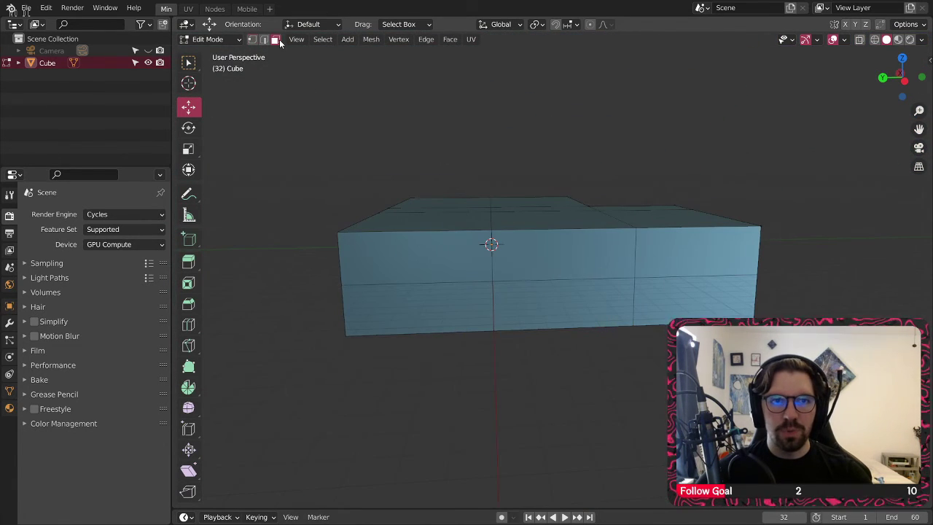
left_click(461, 249)
left_click(561, 262, "shift")
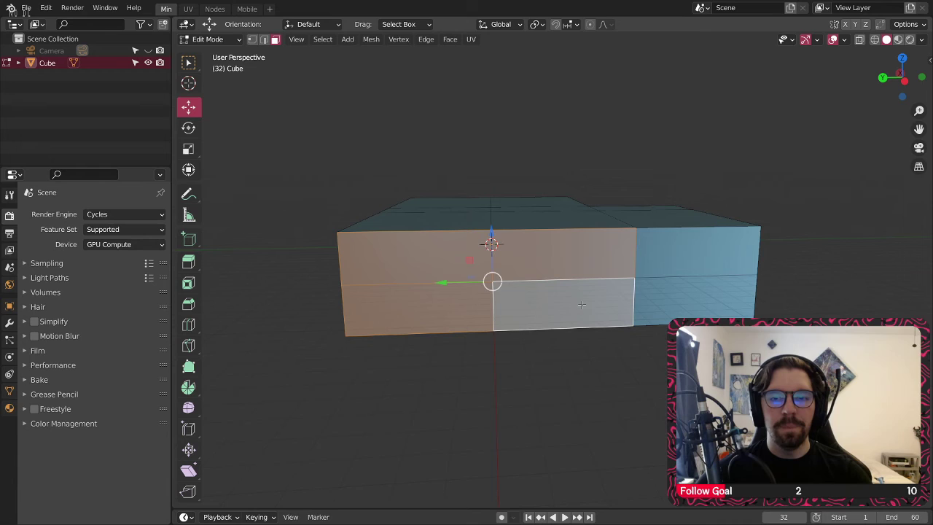
right_click(659, 297)
left_click(659, 297)
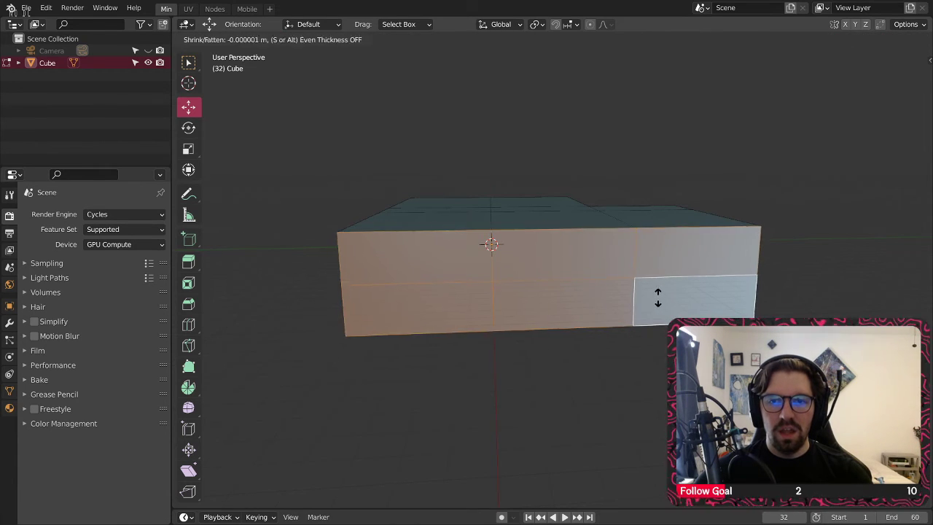
left_click(654, 306)
middle_click_drag(654, 306, 481, 255)
Step: Try an offset of -1 m for the end-wall extrusion, and settle on -0.5 m
left_click(341, 467)
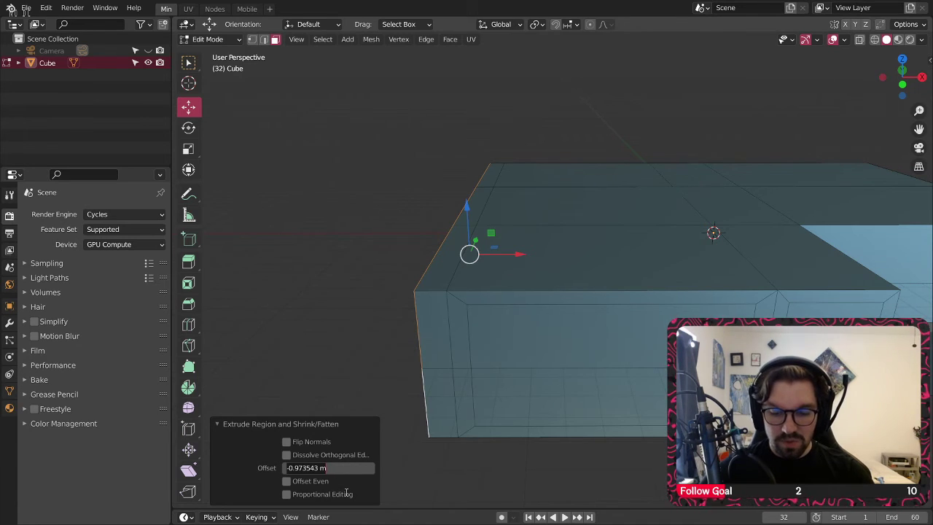
type("-1")
key("Return")
left_click(339, 469)
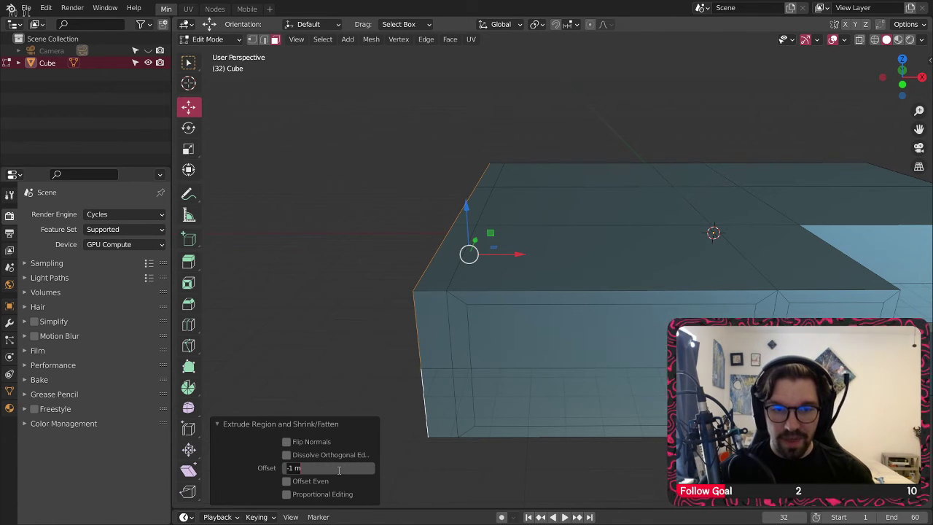
type("-0.5")
key("Return")
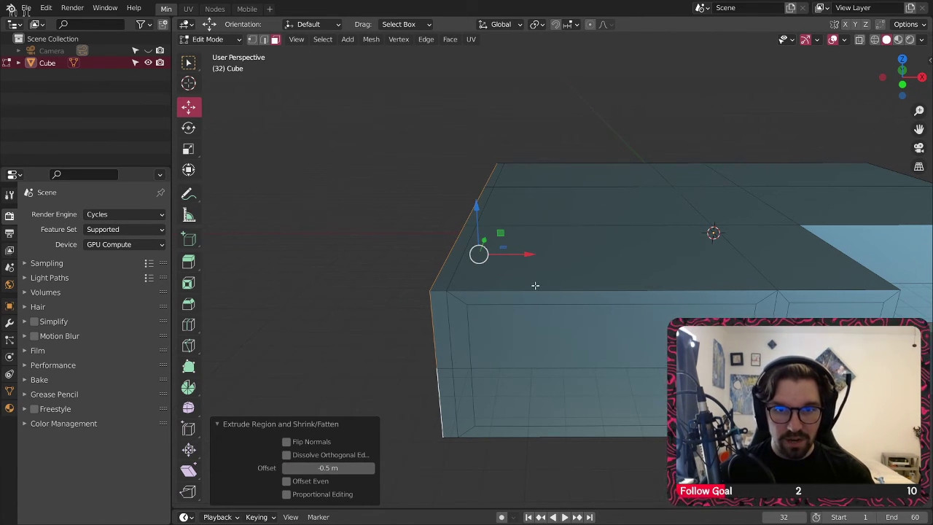
Step: Extrude the main bottom faces and the narrow strip at the -X end about 0.65 m along their normals, leaving out the notch's underside
key("KP_Decimal")
scroll(570, 323, "down", 2)
middle_click_drag(599, 359, 500, 316, "shift")
middle_click_drag(559, 302, 531, 284, "shift")
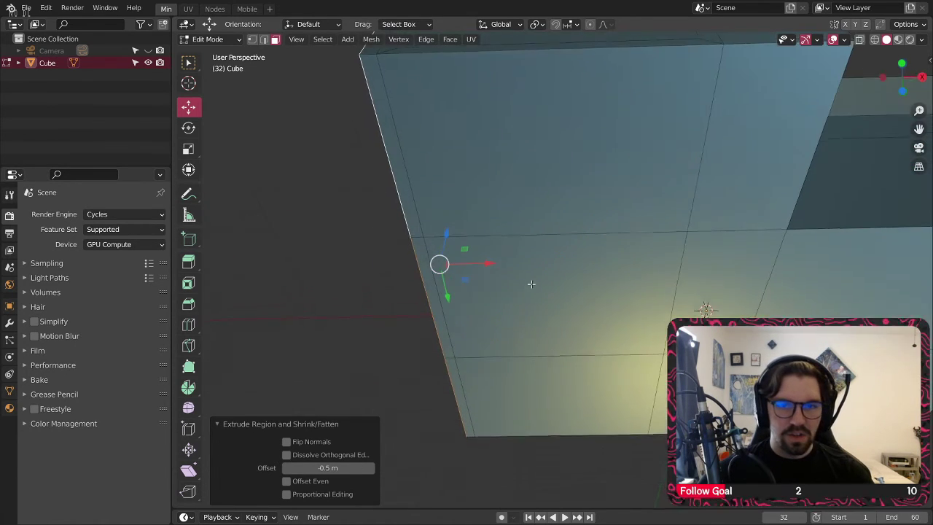
middle_click_drag(641, 271, 520, 284, "shift")
scroll(520, 284, "down", 2)
left_click(566, 202)
left_click(493, 223, "shift")
left_click(491, 302, "shift")
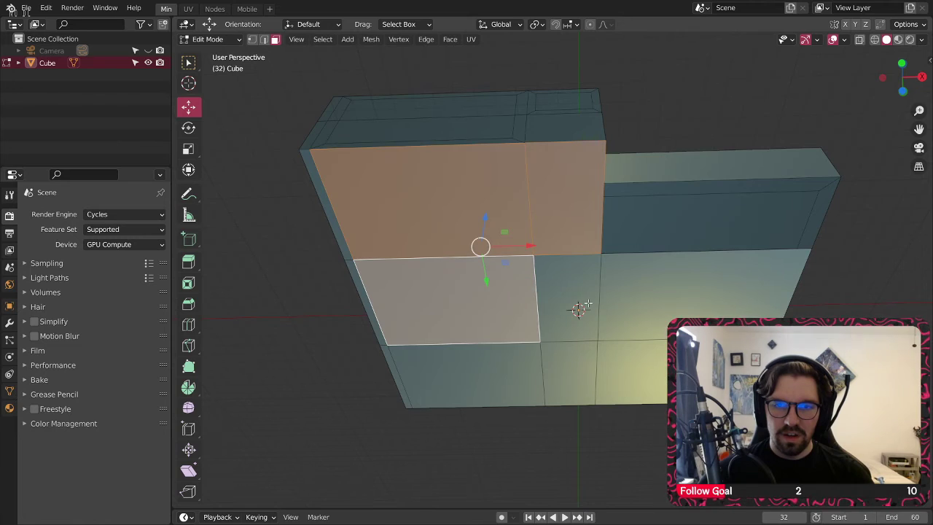
left_click(567, 299, "shift")
left_click(521, 375, "shift")
left_click(575, 375, "shift")
left_click(633, 295, "shift")
left_click(606, 350, "shift")
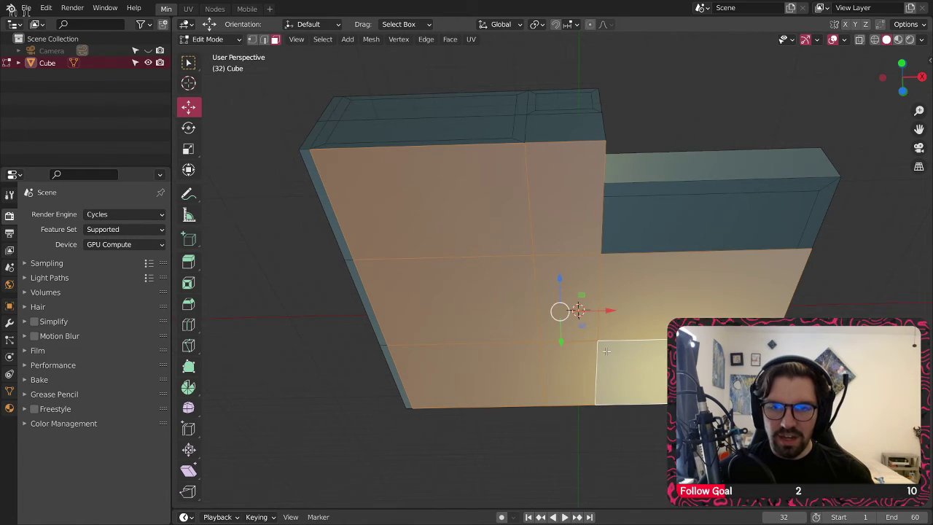
left_click(332, 224, "shift")
left_click(370, 297, "shift")
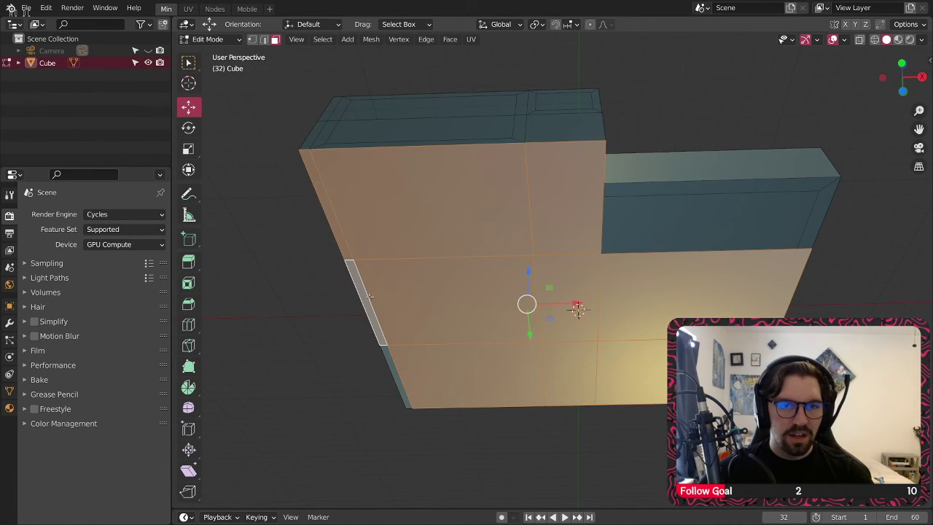
left_click(409, 378, "shift")
left_click(408, 378, "shift")
left_click(396, 371, "shift")
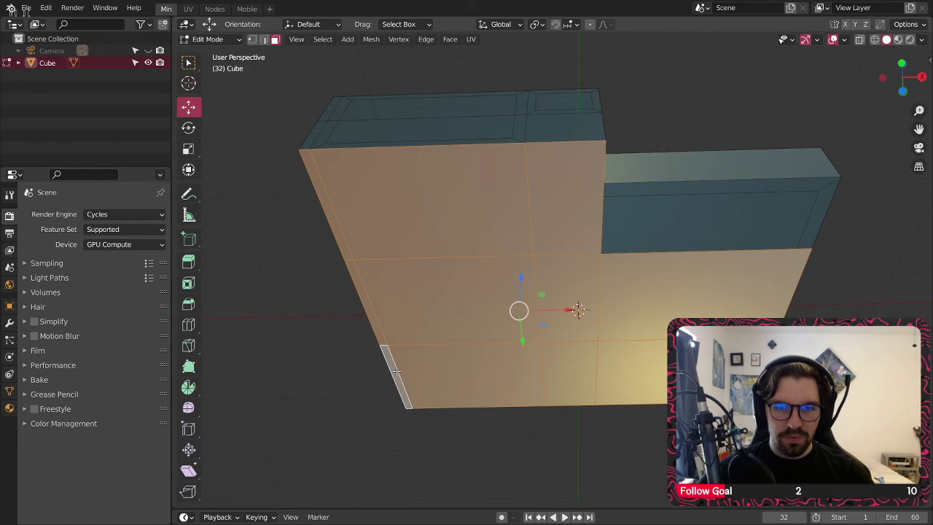
right_click(491, 296)
left_click(491, 298)
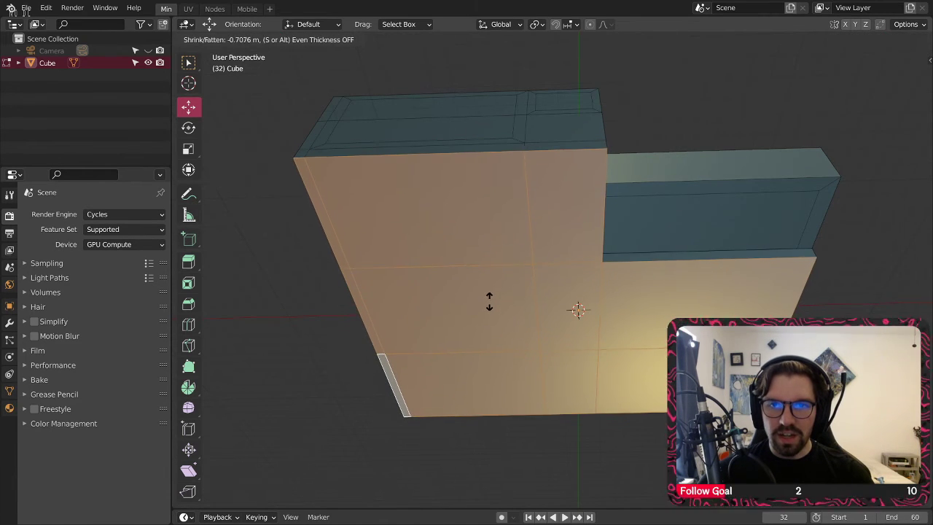
left_click(489, 301)
Step: Set the bottom extrusion's offset to -0.5 m and deselect everything
middle_click_drag(489, 302, 515, 241)
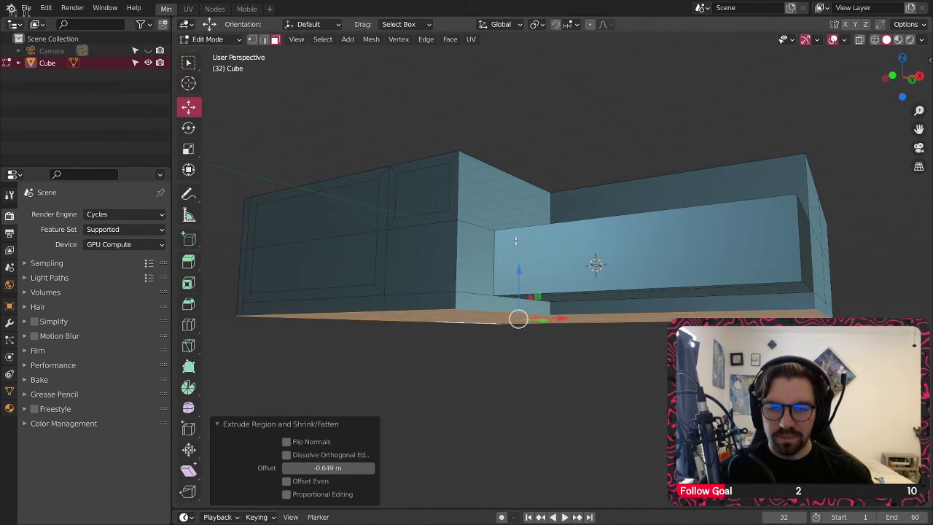
middle_click_drag(550, 301, 405, 469)
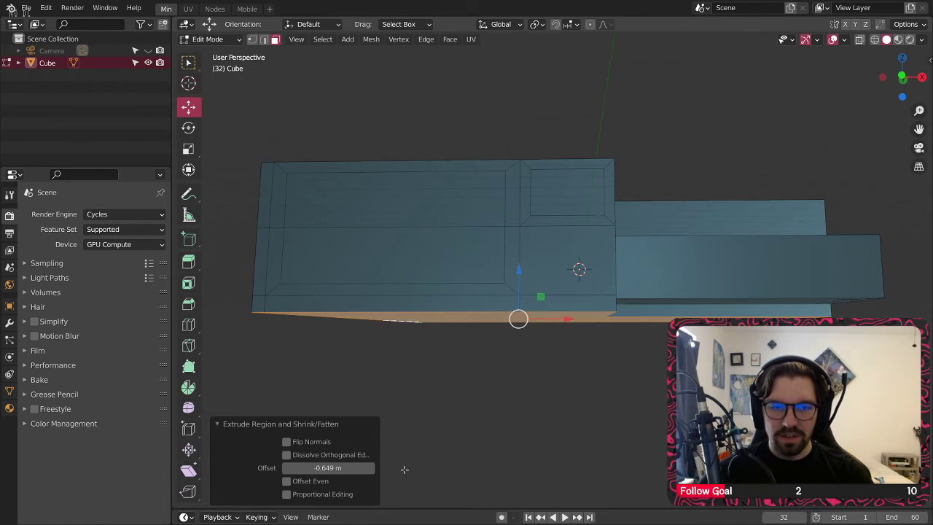
type("-")
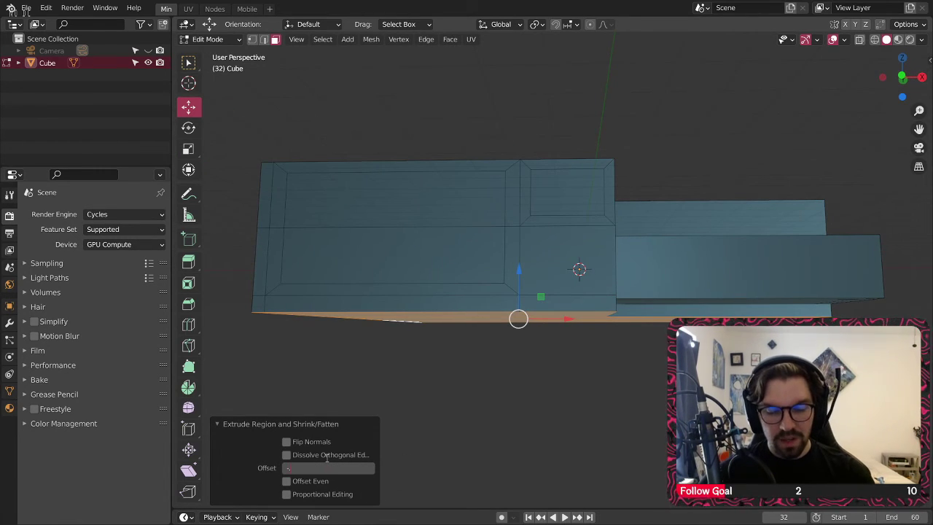
type("0.5")
key("Return")
key("alt+a")
Step: Move the lower outer edge of the notch's front wall about 1 m outward along negative Y
middle_click_drag(518, 316, 557, 296)
scroll(512, 306, "down", 6)
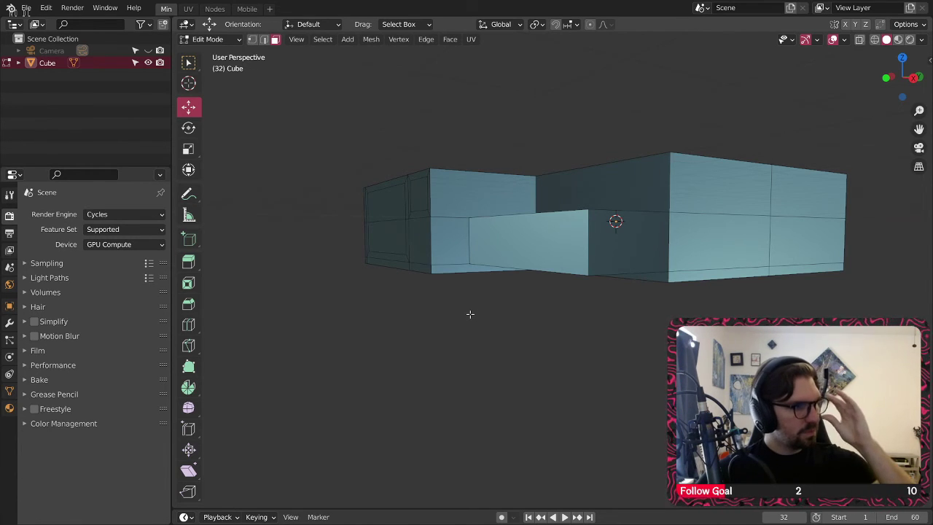
scroll(406, 266, "up", 3)
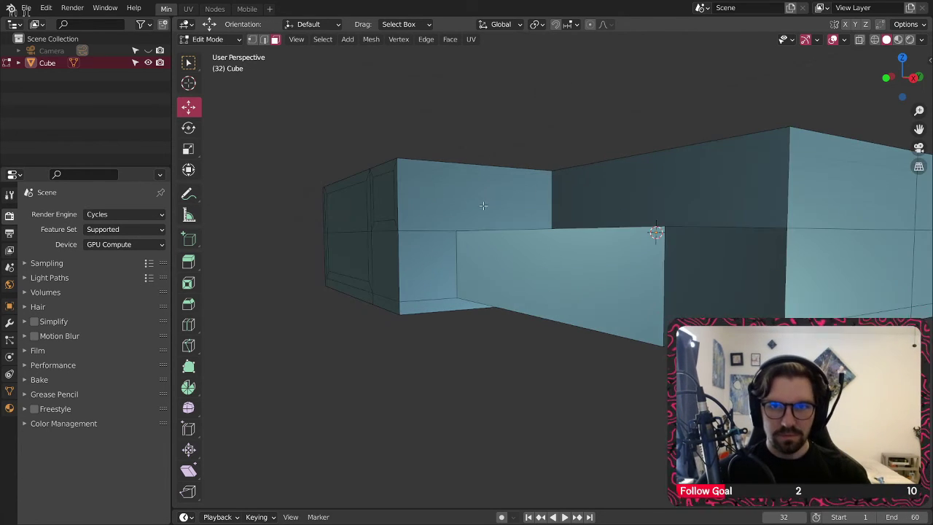
middle_click_drag(483, 205, 526, 208)
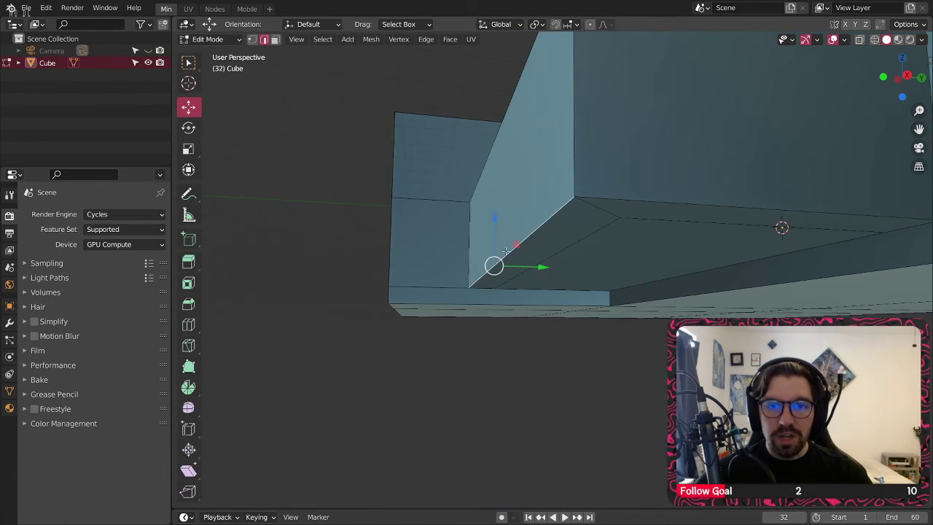
middle_click_drag(505, 250, 476, 253)
middle_click_drag(520, 201, 543, 76)
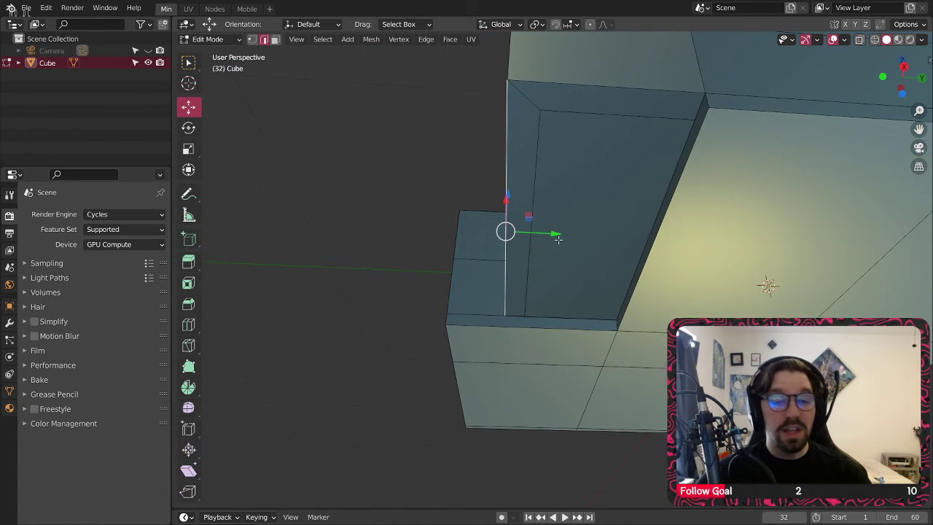
middle_click_drag(552, 232, 596, 206)
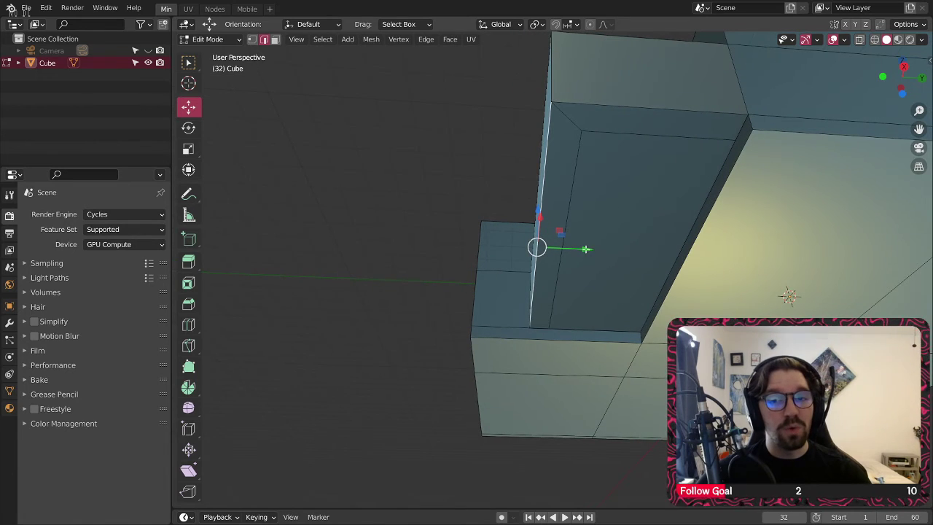
left_click_drag(585, 249, 562, 252)
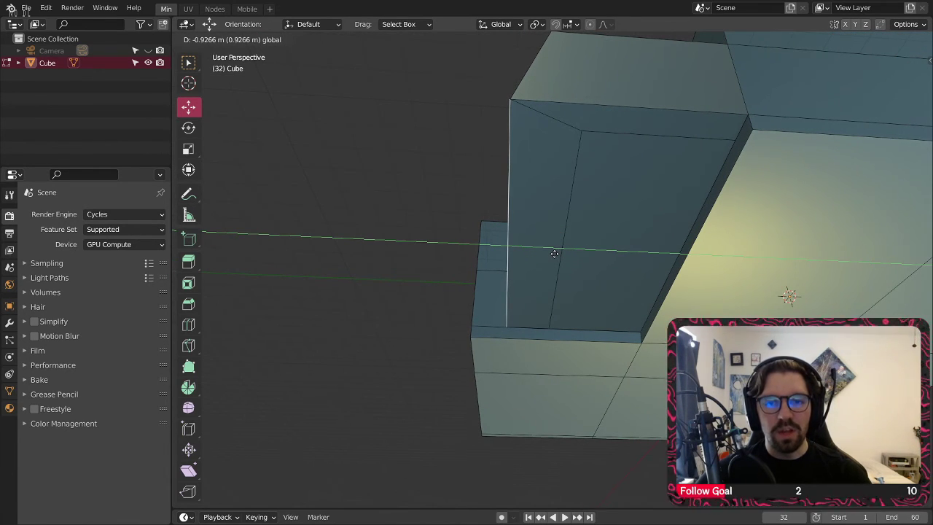
left_click_drag(551, 253, 552, 253)
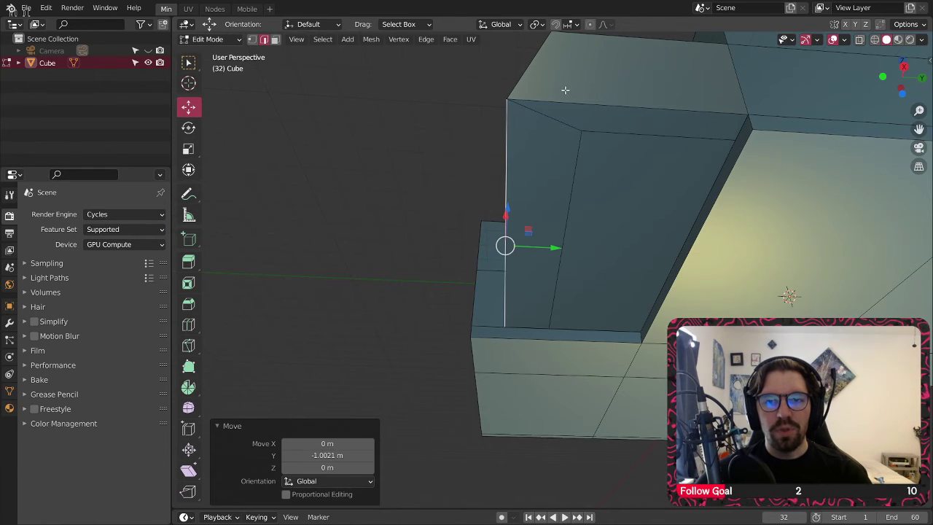
middle_click_drag(562, 88, 593, 282)
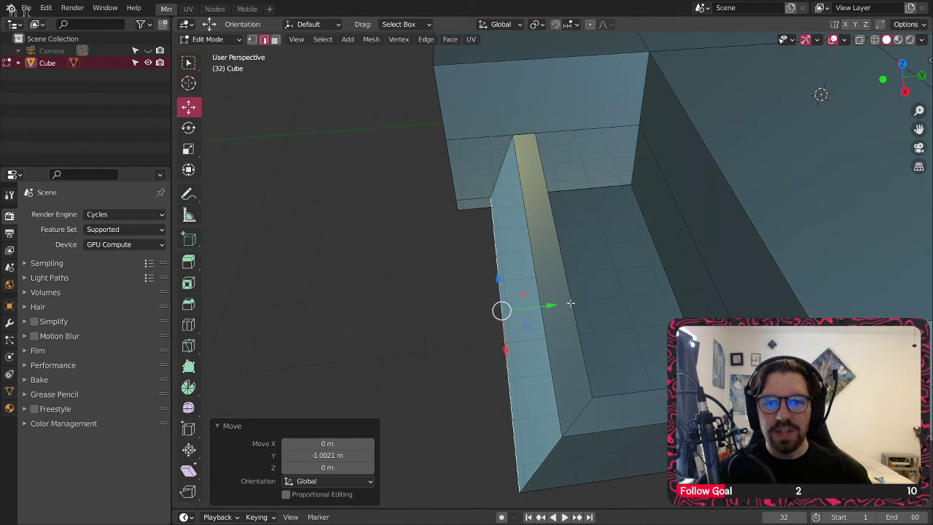
Step: Select the underside faces of the notch, including the undersides of its low walls, and dissolve them into one face
middle_click_drag(514, 329, 436, 207)
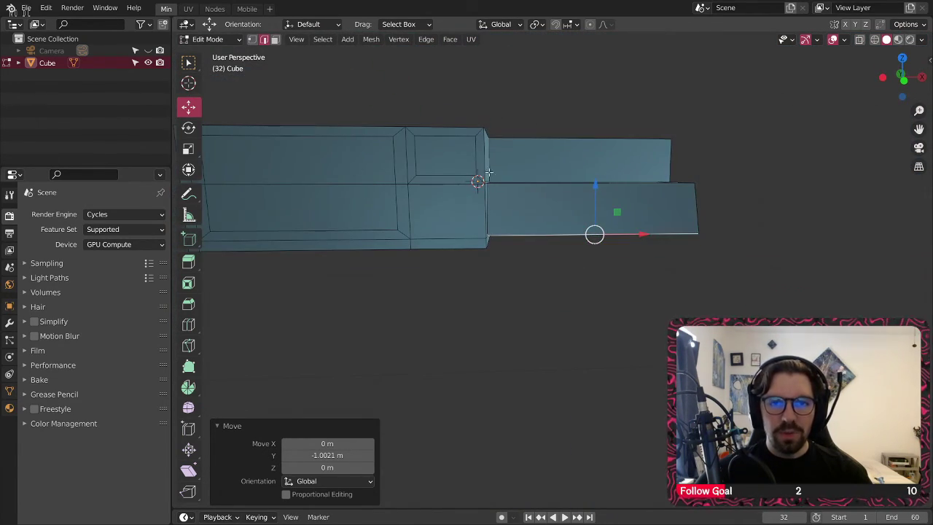
middle_click_drag(488, 173, 644, 202)
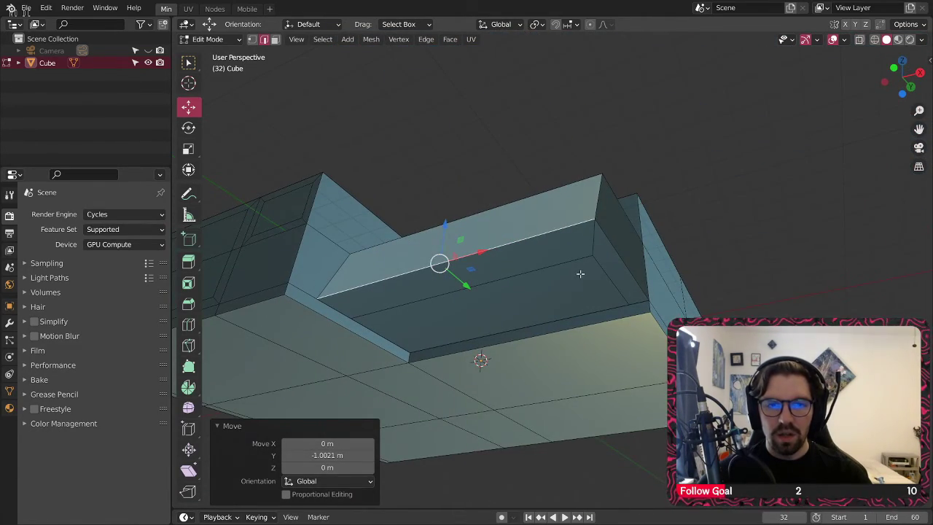
middle_click_drag(580, 273, 595, 239)
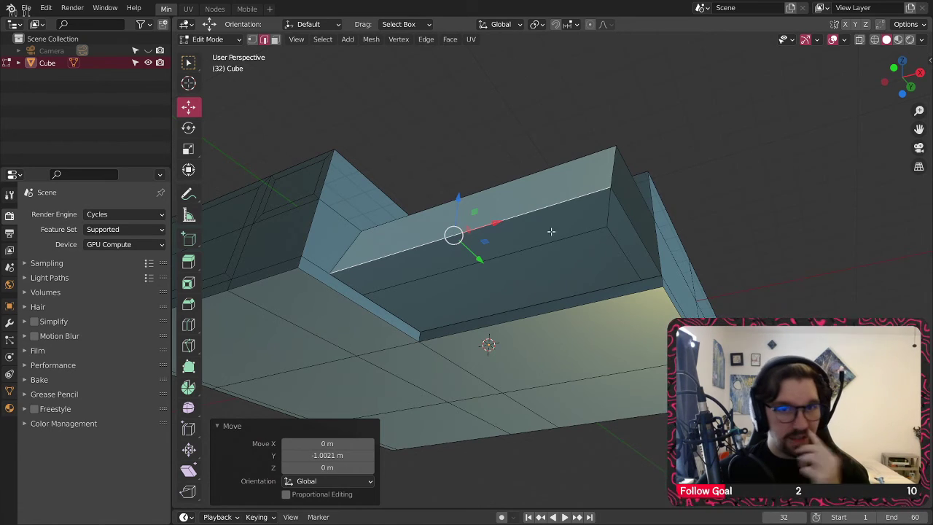
middle_click_drag(479, 232, 437, 288)
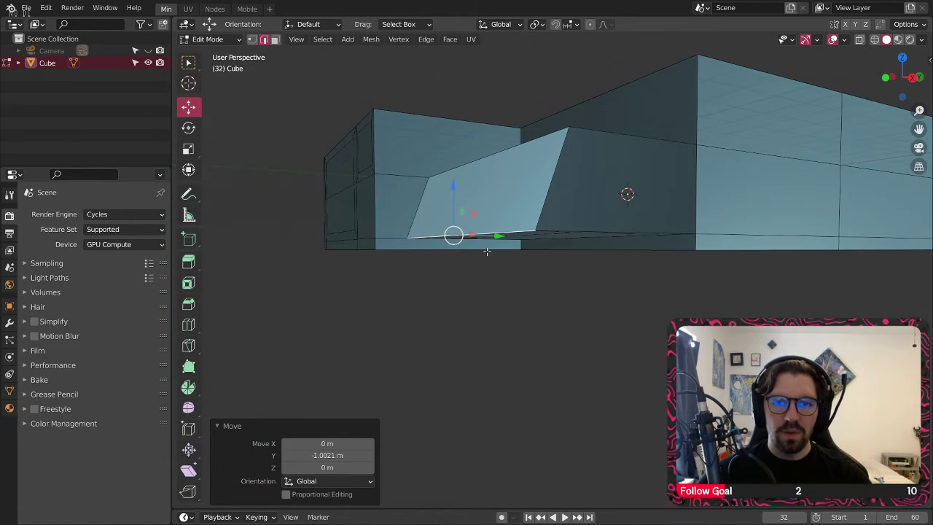
middle_click_drag(563, 179, 373, 121)
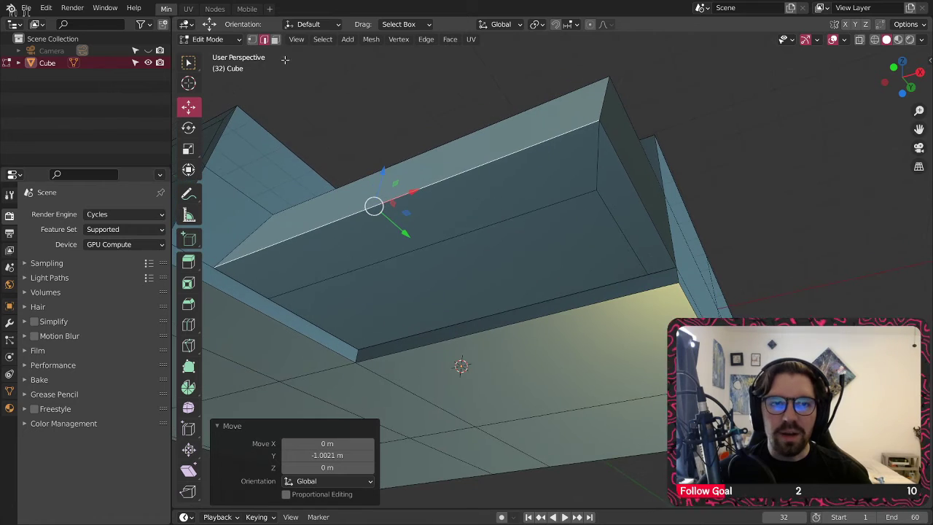
left_click(539, 203)
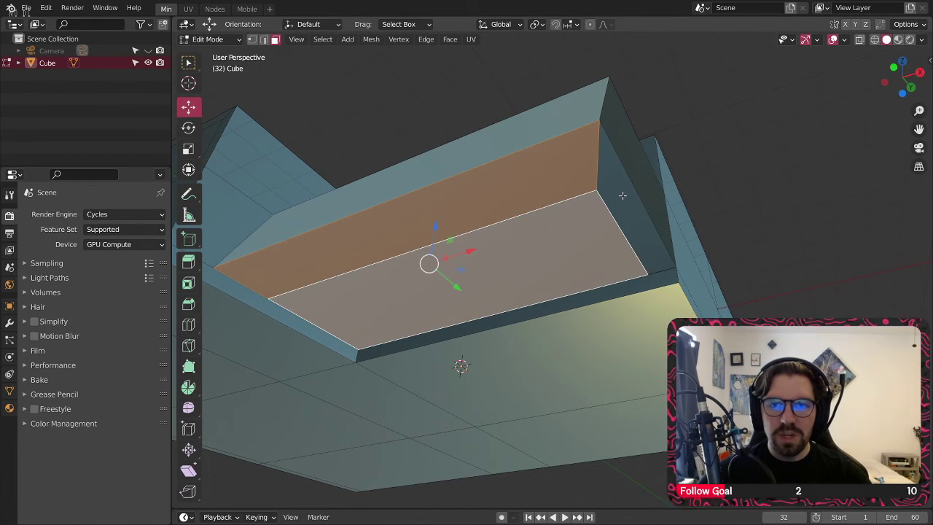
right_click(618, 198)
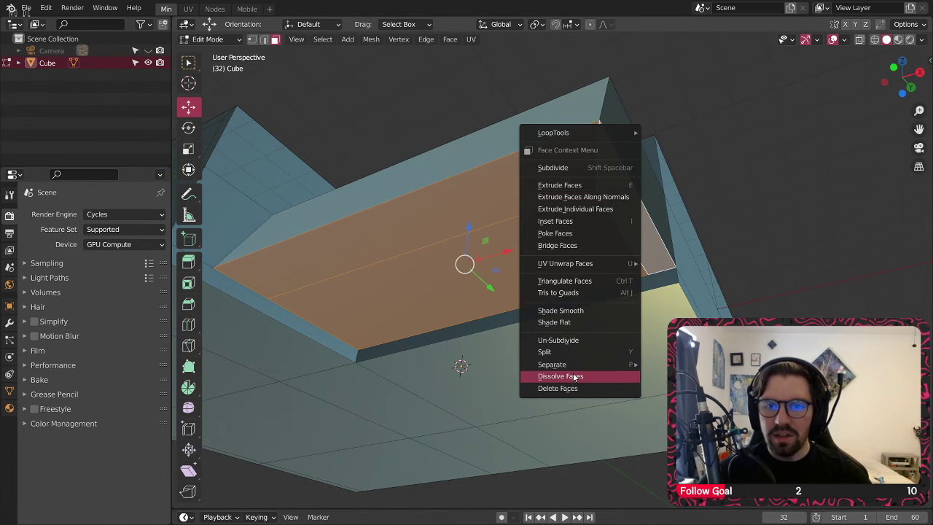
left_click(561, 375)
Step: Check whether the dissolved notch underside selects as one face and whether the lines inside it are still selectable edges
middle_click_drag(560, 332, 470, 186)
left_click(473, 168)
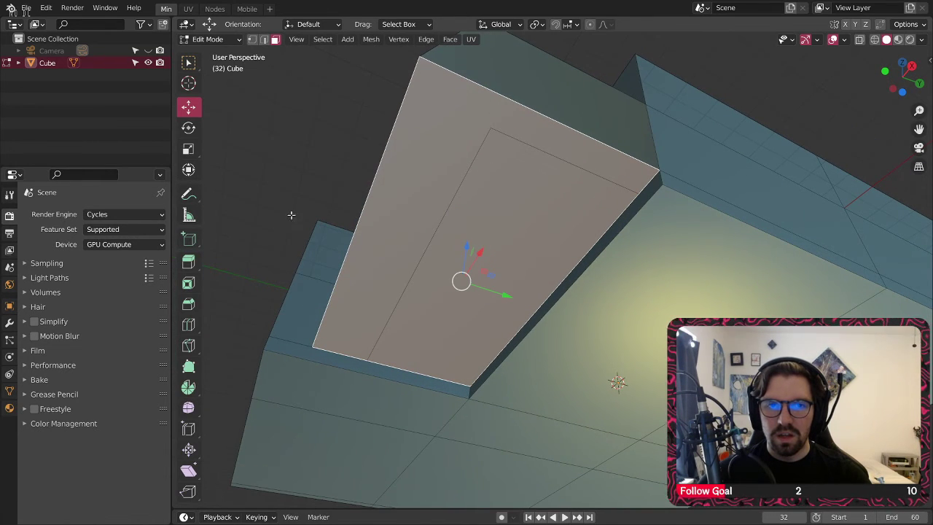
left_click(291, 215)
left_click(483, 225)
left_click(364, 199)
left_click(476, 150)
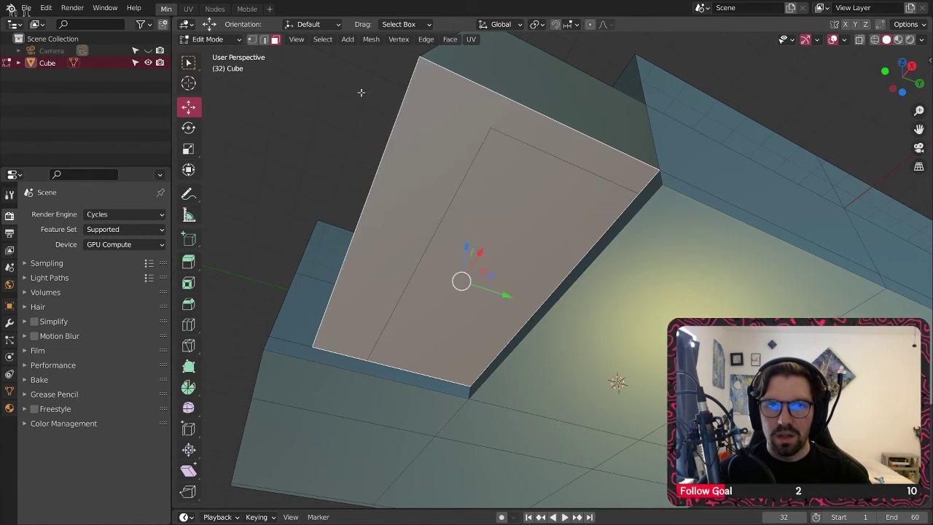
left_click(263, 41)
left_click(516, 142)
left_click(467, 169, "shift")
middle_click_drag(531, 73, 586, 137)
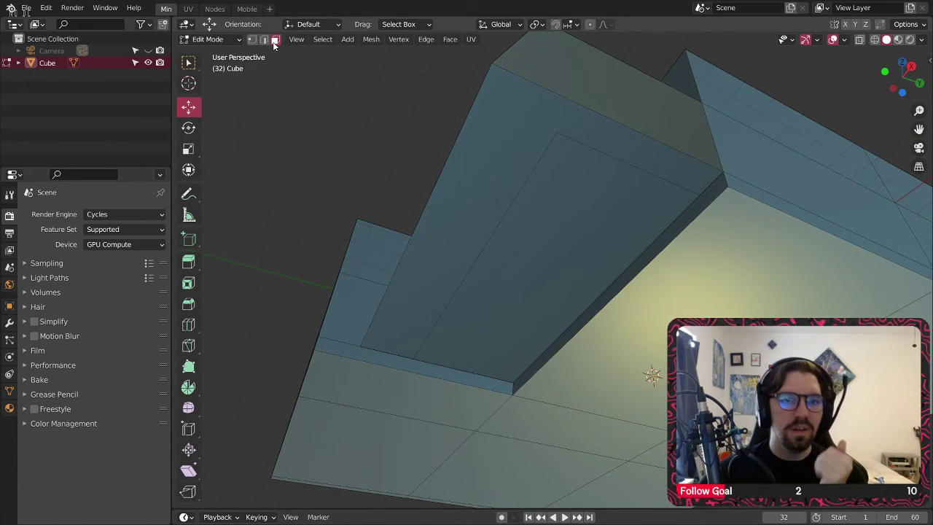
Step: Extrude the notch's underside face about 0.47 m along its normal
left_click(560, 191)
right_click(560, 191)
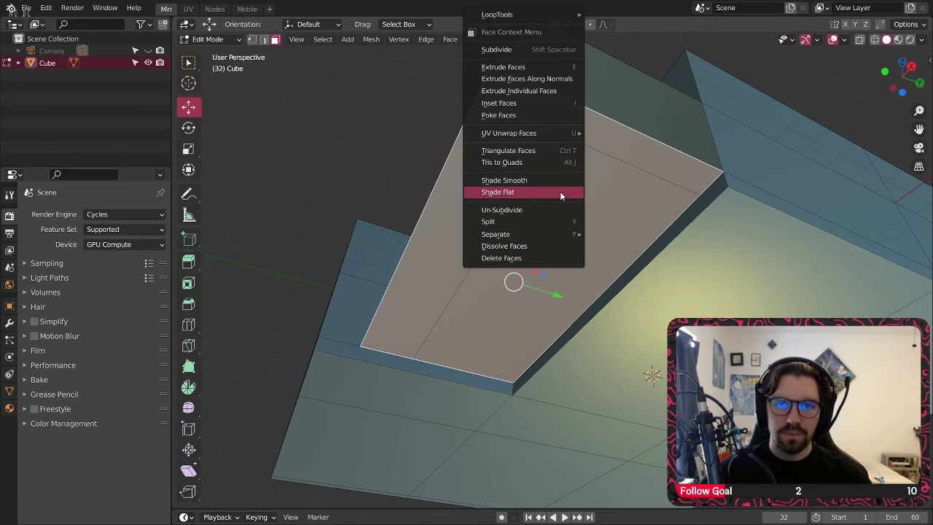
left_click(563, 80)
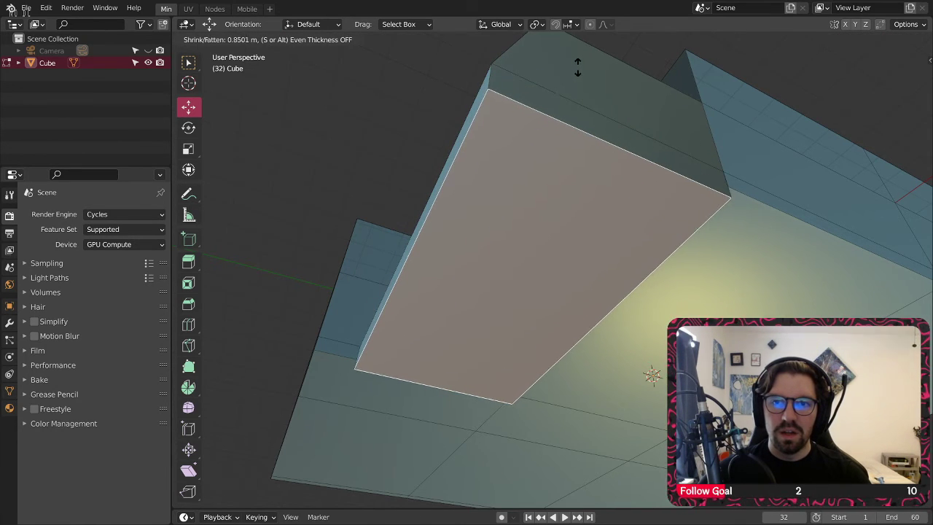
left_click(577, 76)
middle_click_drag(576, 76, 460, 219)
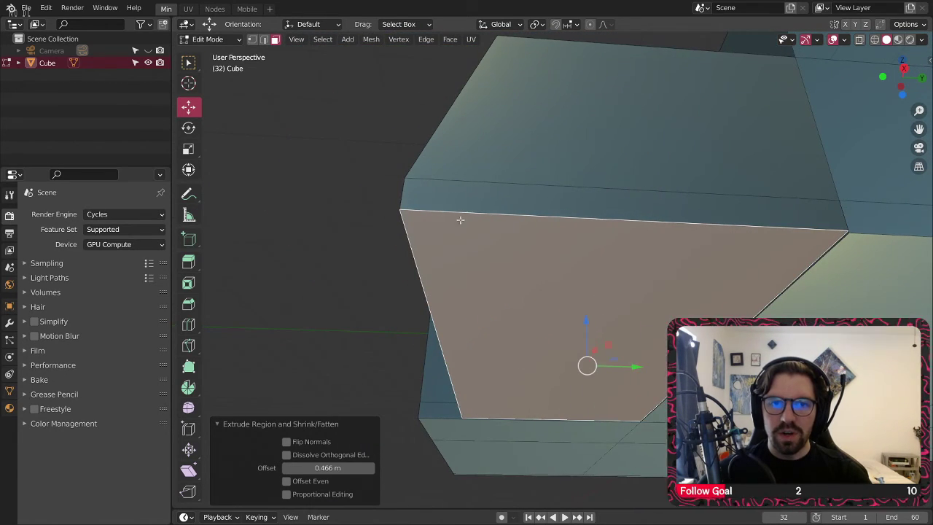
Step: Merge the two stacked vertices at the front wall's outer +X corner, using At Last
left_click(251, 40)
middle_click_drag(439, 170, 577, 269)
left_click(575, 249)
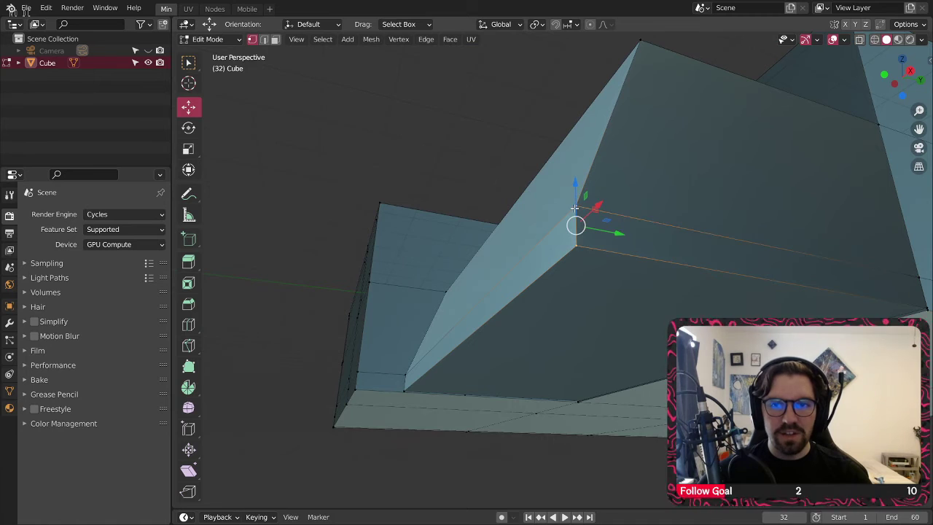
right_click(574, 207)
mouse_move(575, 435)
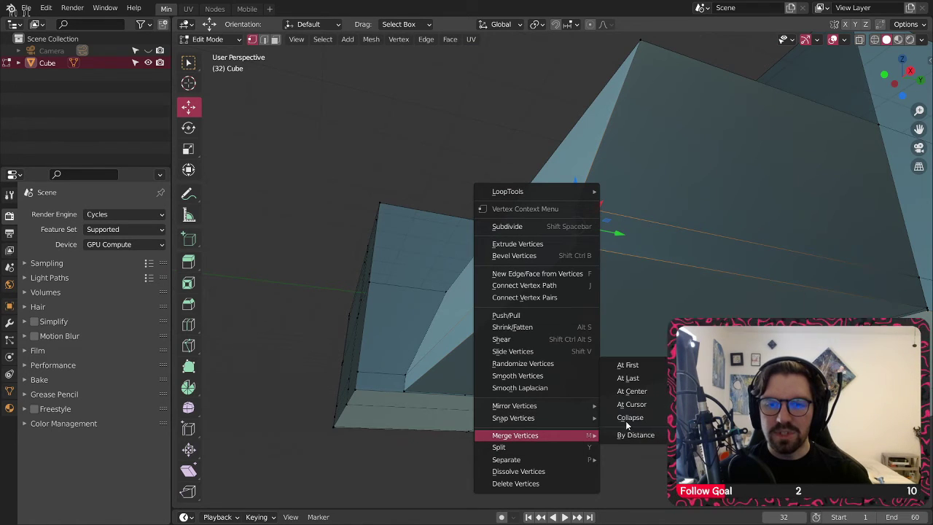
left_click(628, 377)
Step: Merge the two stacked vertices where the front wall's lower edge meets the building block, using At Last
mouse_move(405, 369)
middle_mouse_down()
mouse_move(311, 343)
mouse_move(644, 367)
mouse_move(401, 362)
middle_mouse_up()
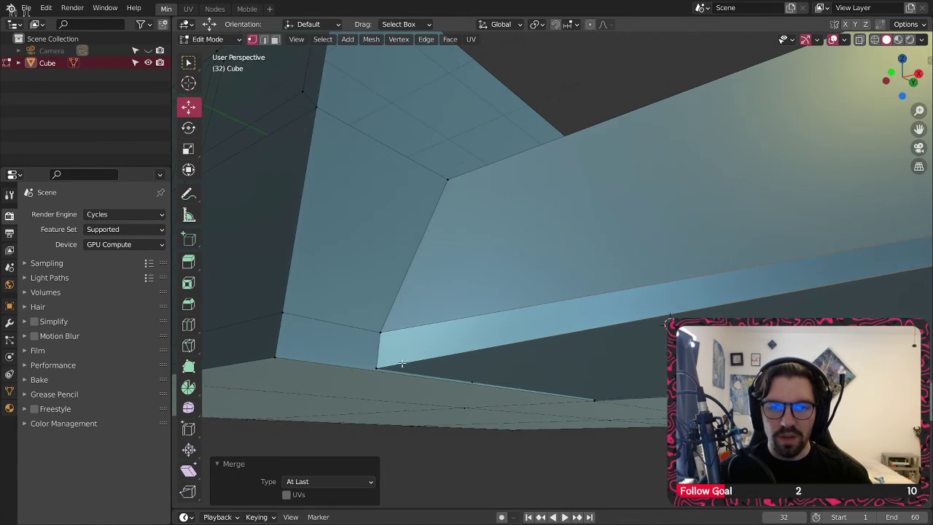
left_click(387, 349)
right_click(376, 332)
mouse_move(377, 331)
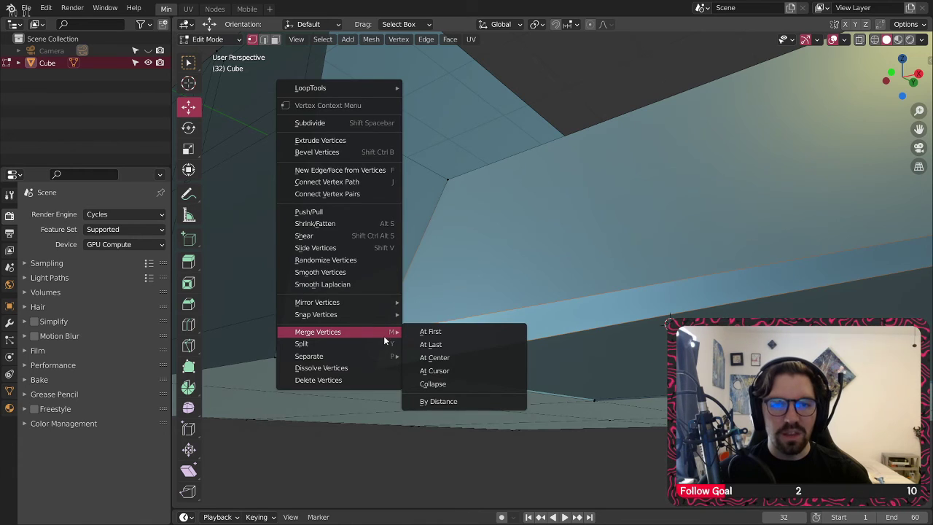
left_click(437, 343)
Step: Move the leftover vertex along the underside's -X edge upward along Z by about 0.38 m
middle_click_drag(437, 343, 699, 283)
scroll(363, 306, "up", 3)
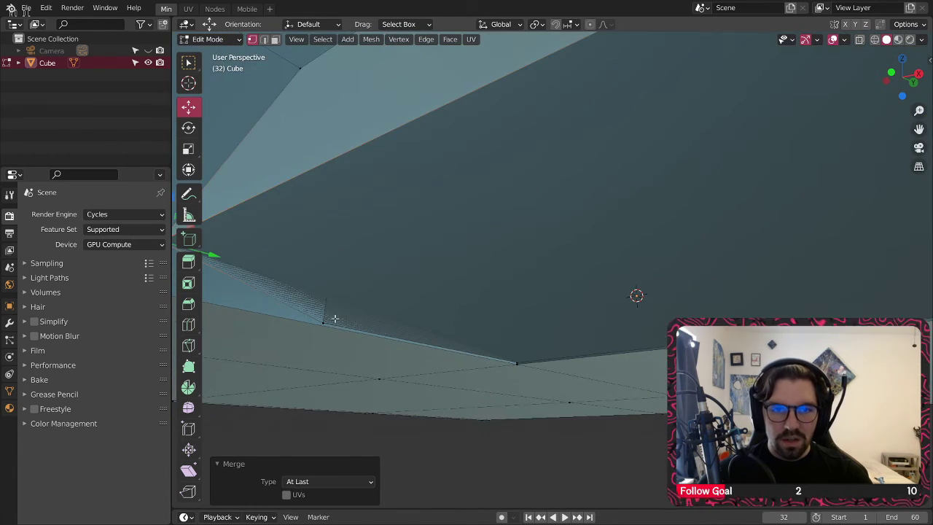
scroll(448, 302, "up", 2)
middle_click_drag(333, 316, 474, 302, "shift")
scroll(425, 275, "down", 5)
middle_click_drag(425, 274, 402, 279)
scroll(419, 223, "up", 2)
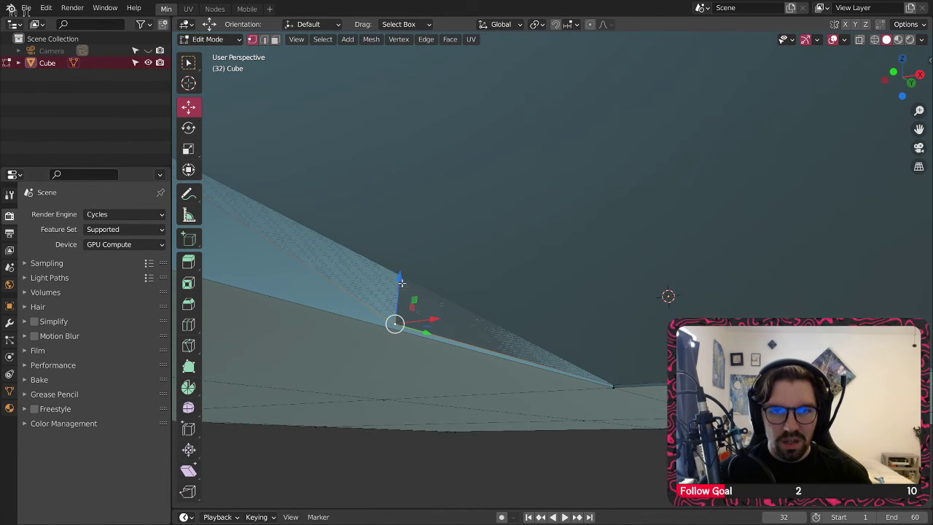
left_click_drag(401, 282, 407, 222)
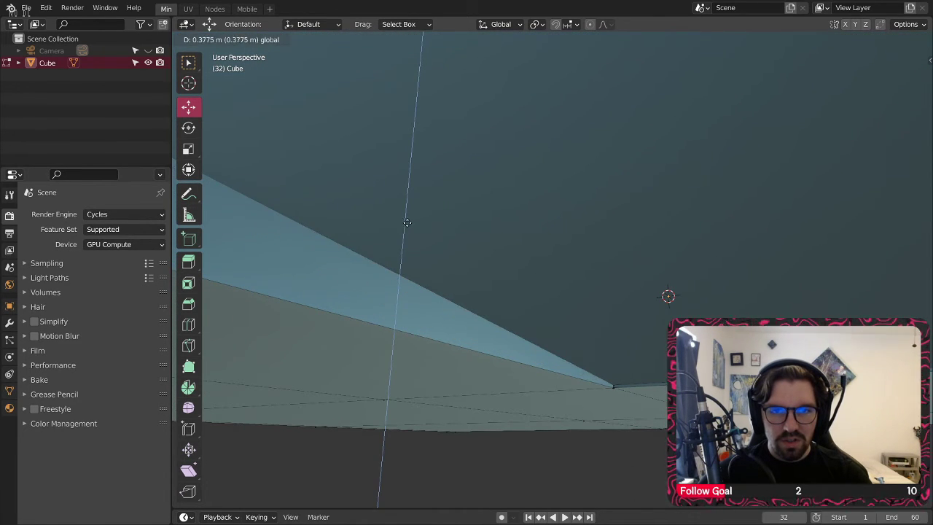
Step: Merge the two stacked vertices at the underside's inner -X corner, using At Last
left_click(620, 384)
scroll(617, 382, "up", 10)
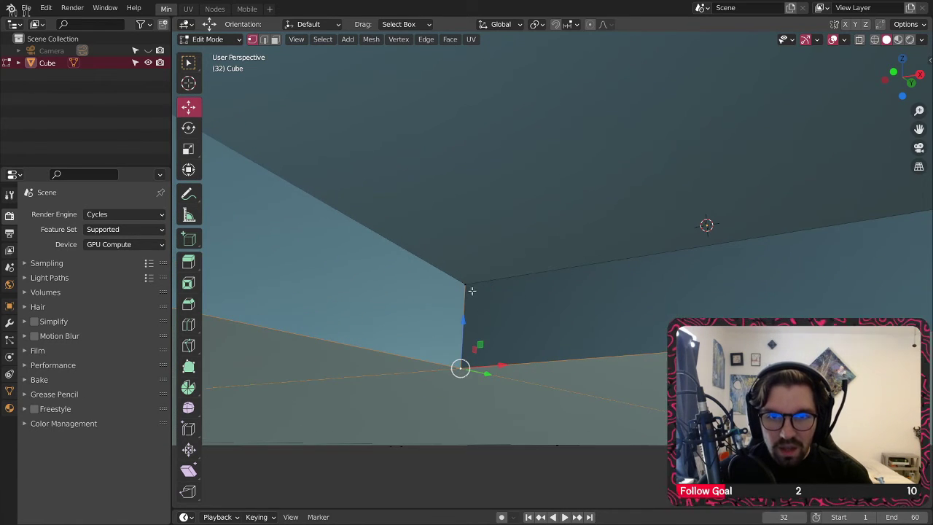
right_click(468, 360)
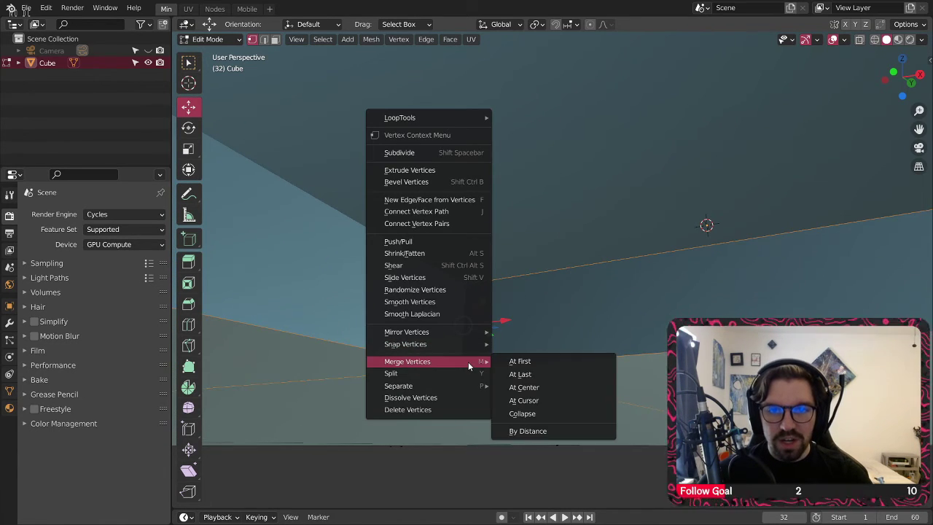
left_click(520, 375)
Step: Merge the two stacked vertices at the underside's inner +X corner with At Last, and deselect everything
scroll(691, 249, "down", 5)
middle_click_drag(860, 244, 666, 223, "shift")
scroll(666, 223, "up", 3)
left_click(585, 291)
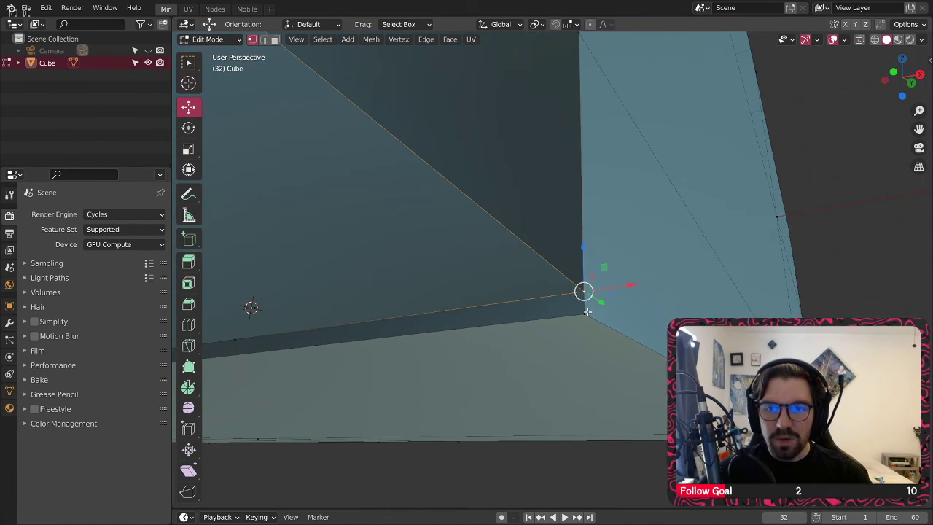
right_click(587, 311)
mouse_move(588, 311)
left_click(630, 323)
left_click(526, 450)
Step: Select the remaining close vertices along the notch's underside edge and merge them
scroll(510, 429, "down", 5)
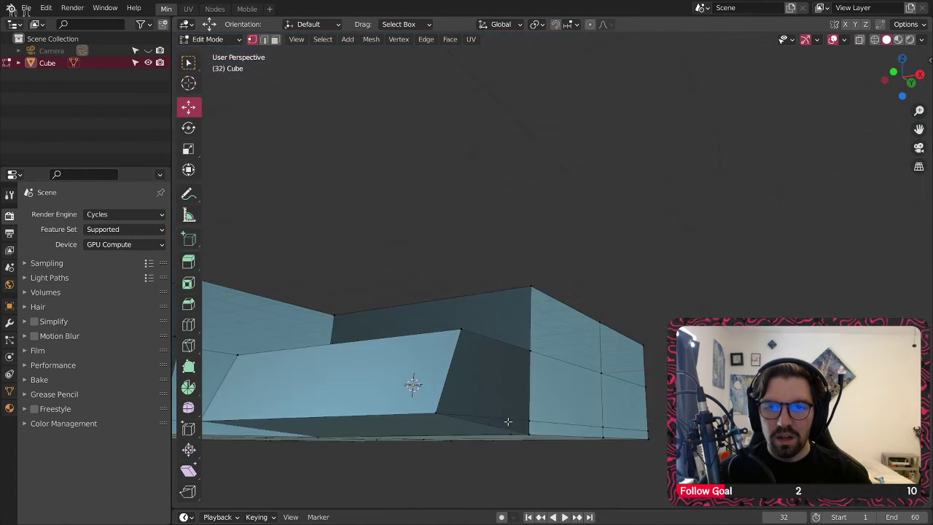
middle_click_drag(508, 422, 627, 246, "shift")
scroll(535, 317, "up", 5)
middle_click_drag(536, 317, 474, 356)
left_click(640, 375)
right_click(643, 379)
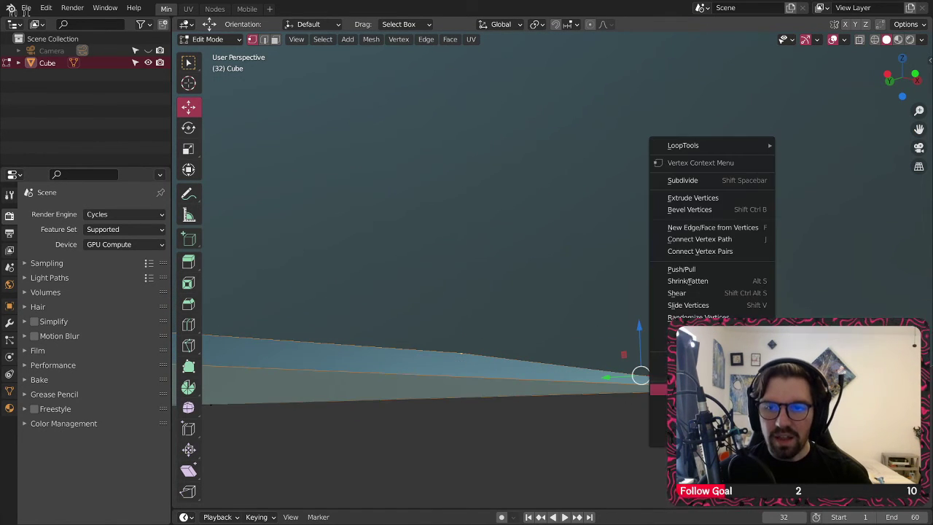
left_click(659, 389)
Step: Move the selected vertex near the notch's lower corner about 0.28 m down along Z and deselect it
middle_click_drag(640, 375, 658, 325)
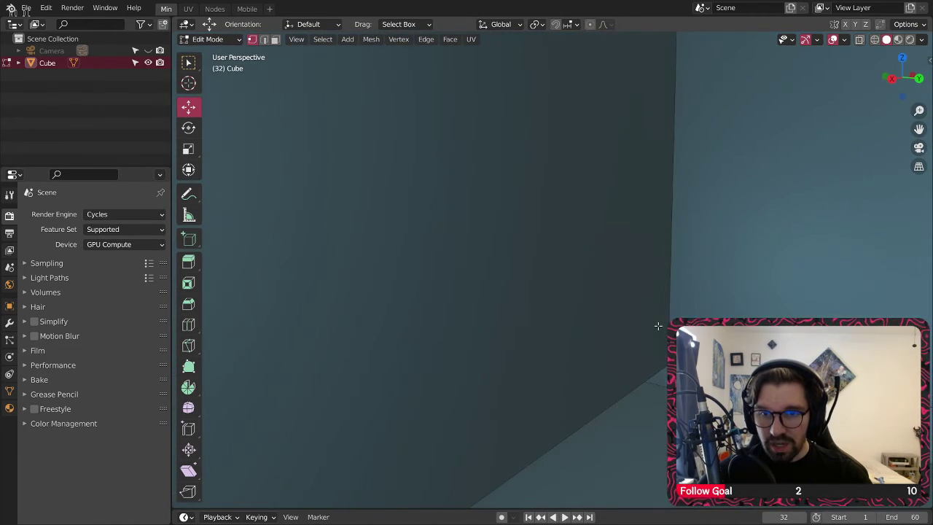
middle_click_drag(674, 383, 626, 367, "shift")
left_click_drag(611, 330, 610, 365)
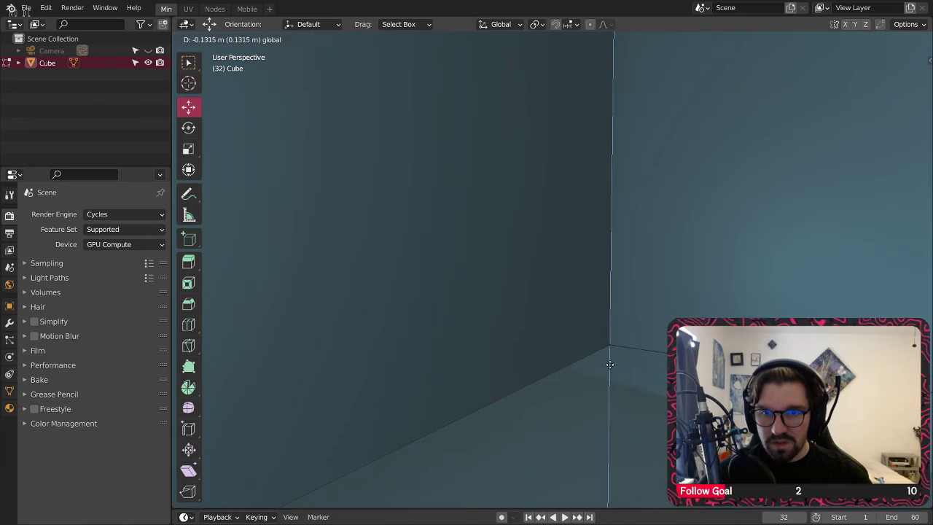
left_click_drag(656, 257, 614, 379)
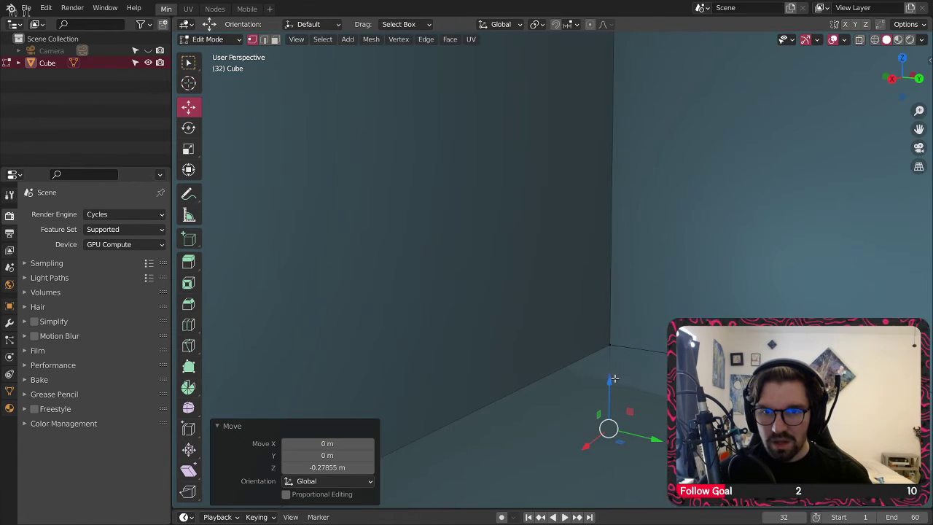
middle_click_drag(614, 379, 636, 322)
scroll(635, 299, "down", 4)
scroll(634, 299, "down", 5)
left_click(658, 439)
Step: Finish editing the mesh and return to Object Mode
middle_click_drag(754, 281, 633, 323, "shift")
scroll(633, 323, "down", 3)
middle_click_drag(588, 356, 550, 313)
scroll(510, 265, "down", 4)
middle_click_drag(550, 313, 486, 255, "shift")
scroll(478, 342, "up", 6)
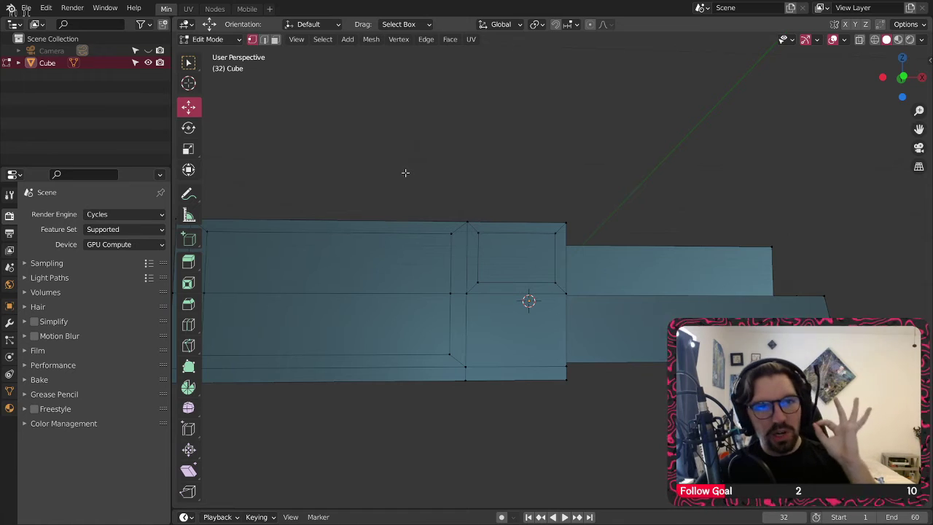
left_click(211, 39)
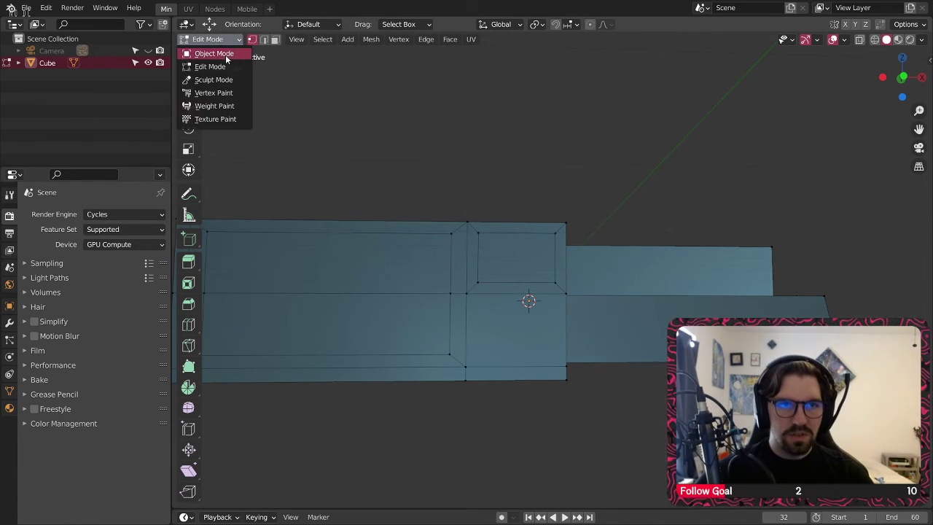
left_click(225, 54)
middle_click_drag(574, 131, 461, 178)
Step: Select the building object and add an Array modifier to it
left_click(593, 160)
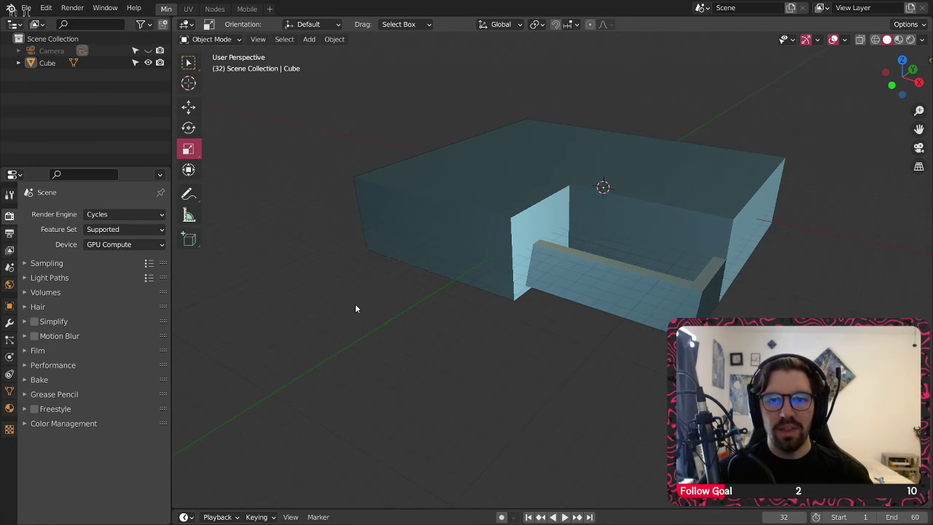
left_click(10, 307)
left_click(10, 323)
left_click(95, 214)
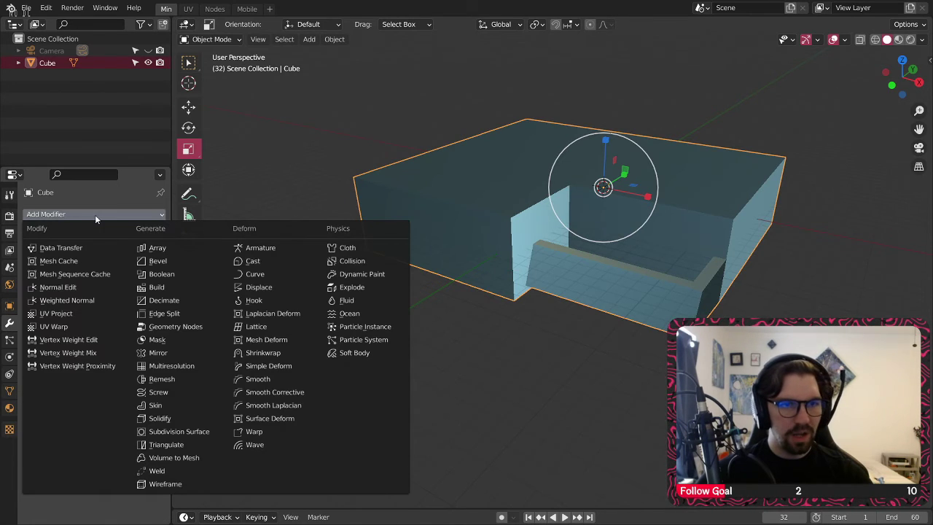
left_click(217, 249)
Step: Set the Array modifier's count to 8 and frame the whole row of copies
middle_click_drag(437, 241, 290, 359)
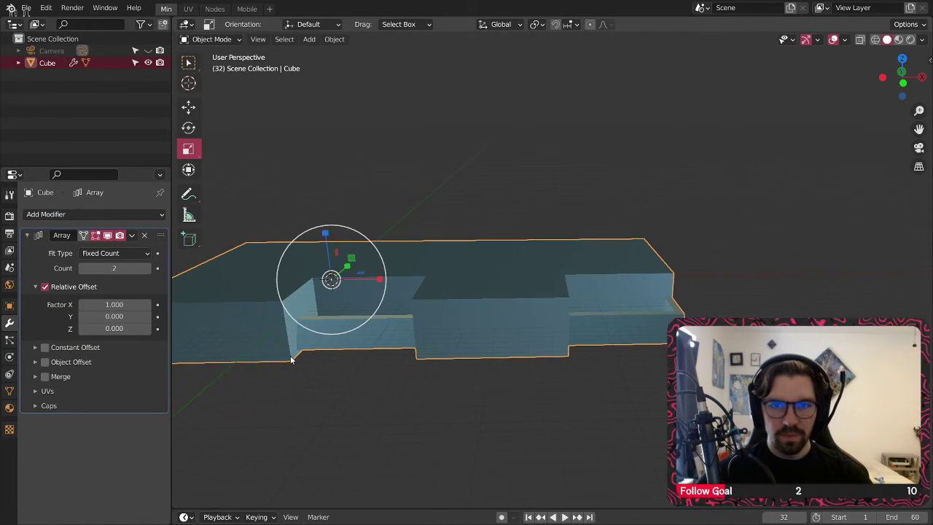
left_click(147, 269)
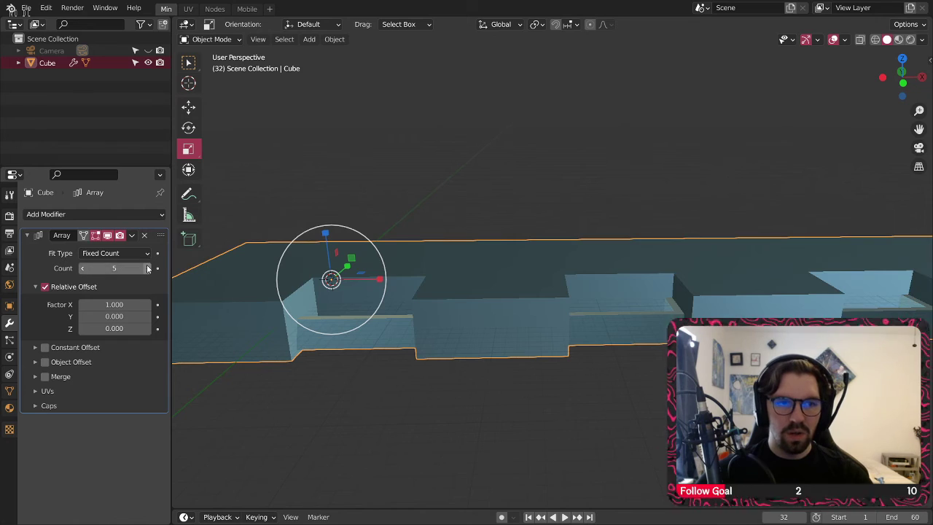
key("KP_Decimal")
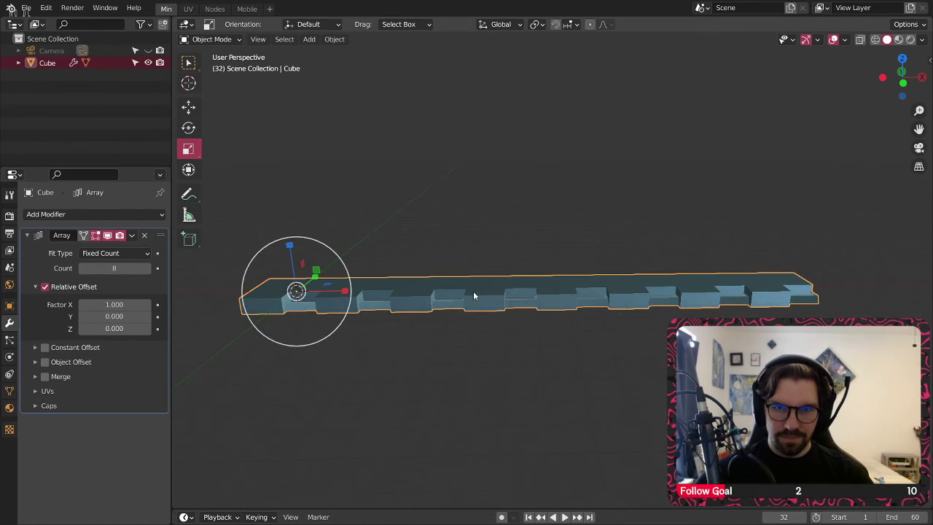
Step: Add a second Array modifier with relative offset factors of 0 in X, 0 in Y and 1 in Z
left_click(27, 236)
left_click(97, 215)
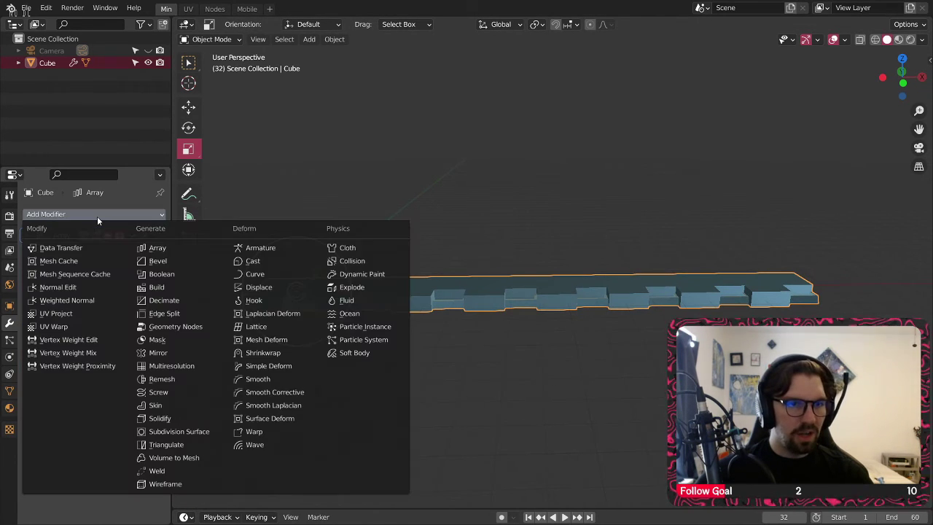
left_click(157, 248)
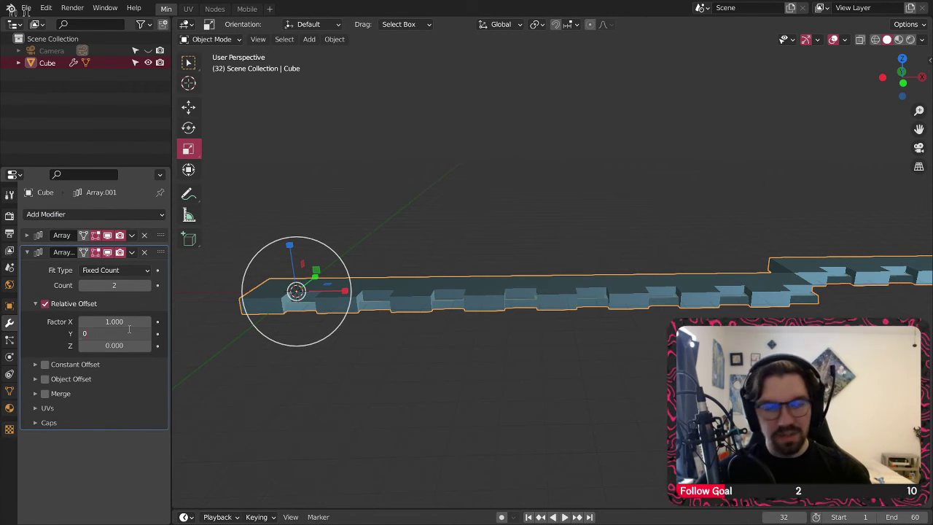
type("1")
key("Return")
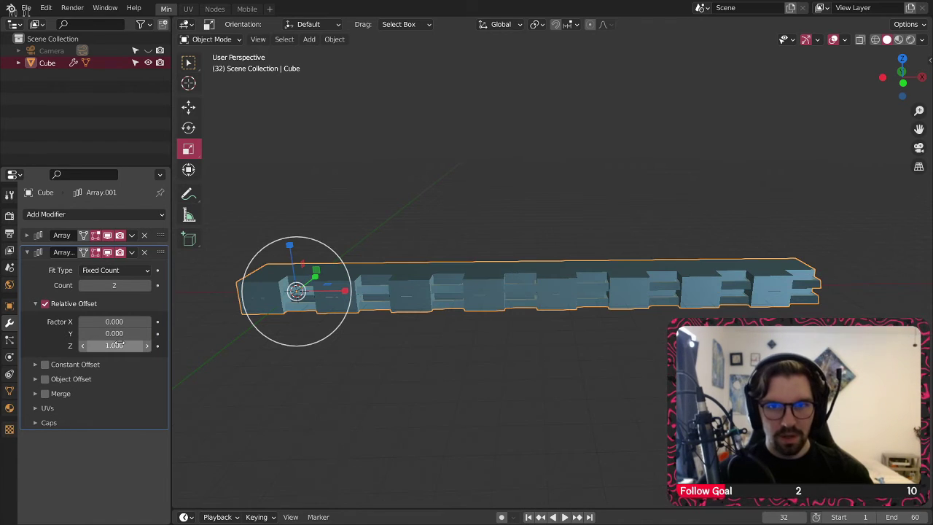
Step: Raise the second, vertical Array modifier's count to 11
scroll(514, 306, "up", 8)
middle_click_drag(418, 226, 452, 266)
scroll(443, 212, "down", 3)
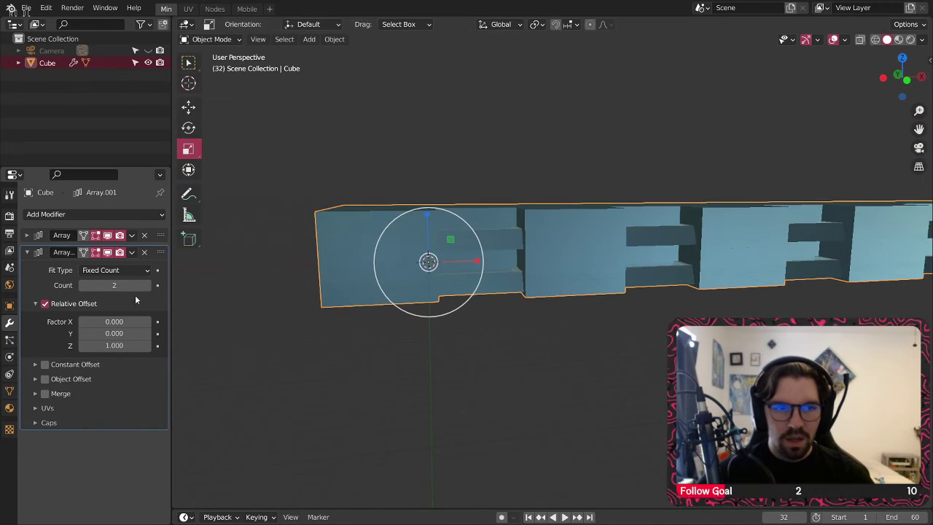
left_click_drag(146, 286, 211, 287)
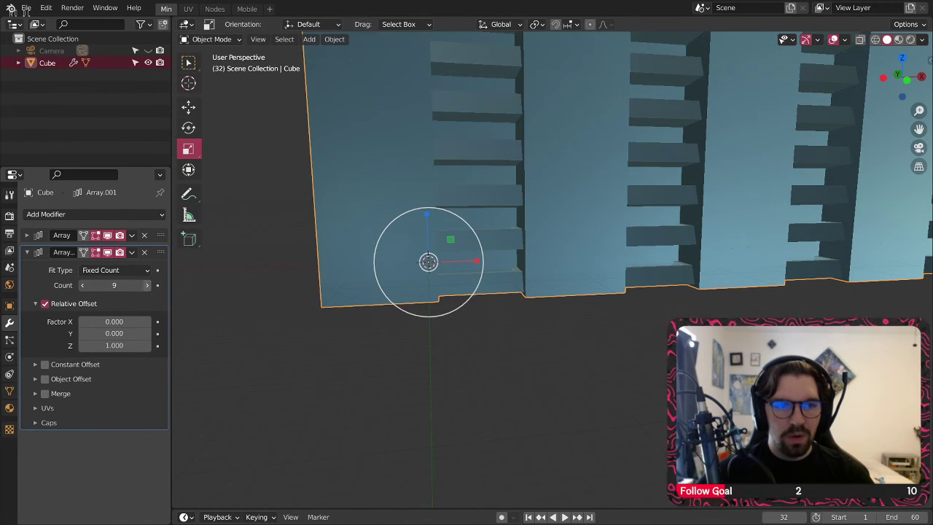
Step: Reduce the first, horizontal Array modifier's count to 5
left_click(26, 235)
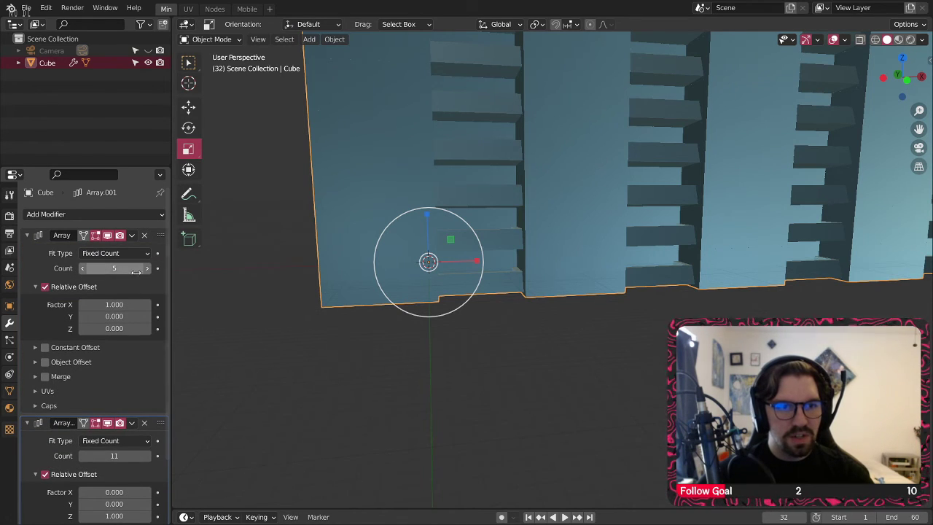
left_click(147, 270)
scroll(591, 258, "down", 5)
middle_click_drag(688, 242, 617, 258)
scroll(611, 203, "up", 3)
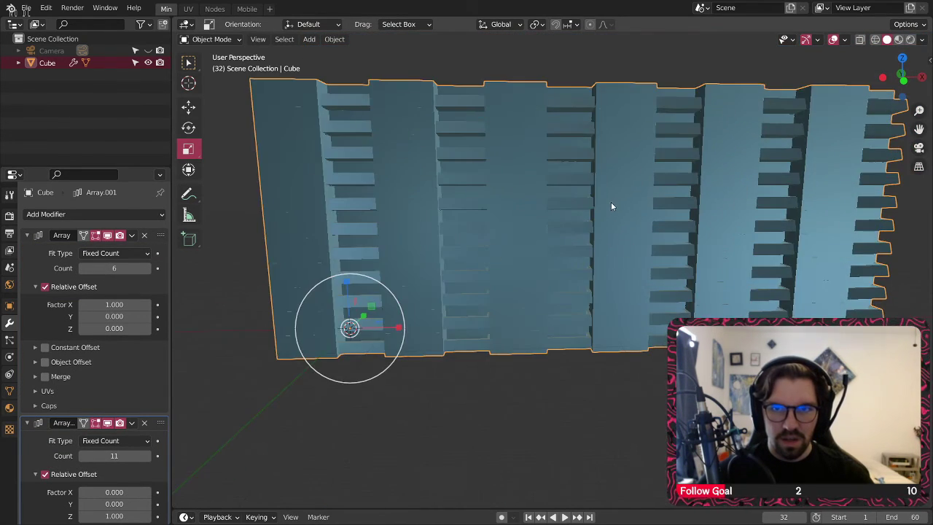
mouse_move(611, 203)
middle_mouse_down()
mouse_move(650, 203)
mouse_move(469, 212)
mouse_move(620, 208)
middle_mouse_up()
scroll(104, 307, "down", 4)
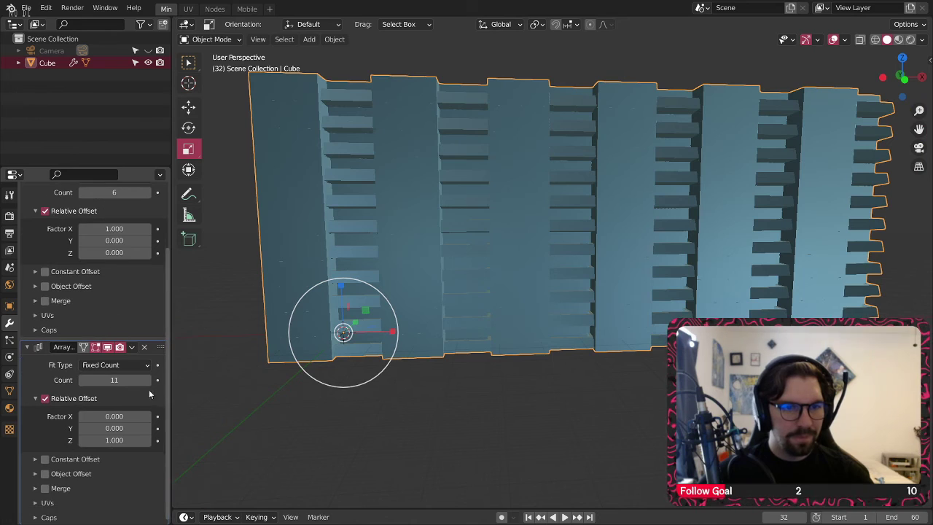
scroll(123, 223, "up", 1)
left_click(89, 213)
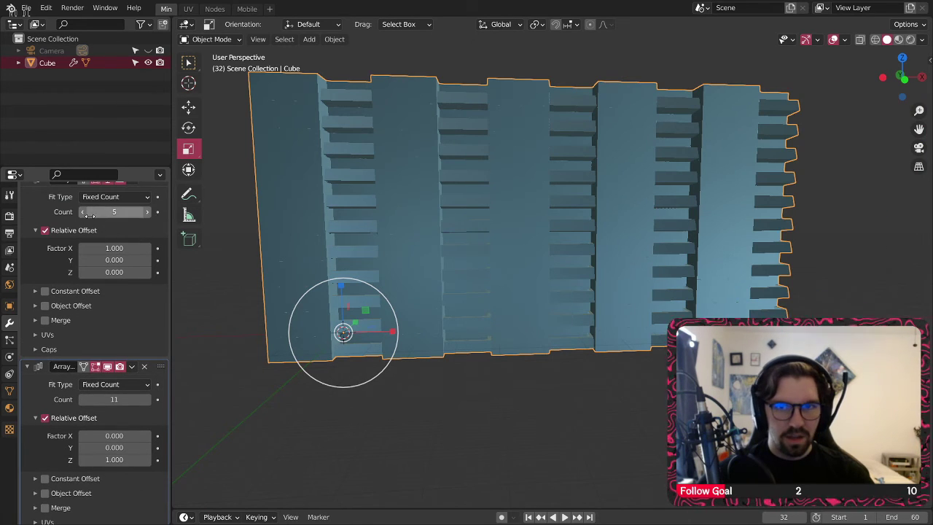
Step: Raise the vertical Array modifier's count to 20
left_click(147, 399)
left_click(147, 399)
left_click(146, 399)
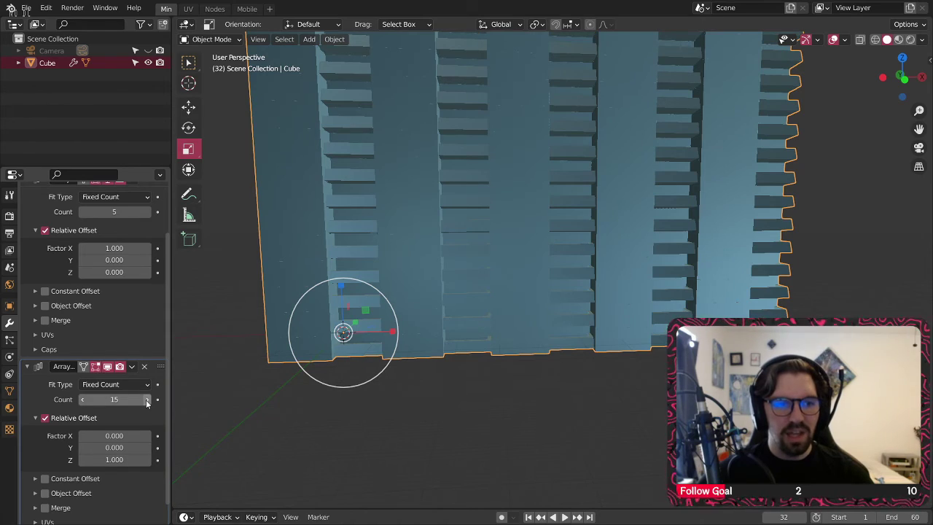
left_click(146, 399)
Step: Examine the stacked building block's notched facade, side and top edge from near and far
scroll(443, 191, "down", 6)
middle_click_drag(443, 191, 526, 274, "shift")
scroll(406, 275, "up", 4)
scroll(512, 222, "up", 5)
scroll(533, 212, "up", 4)
scroll(517, 277, "down", 8)
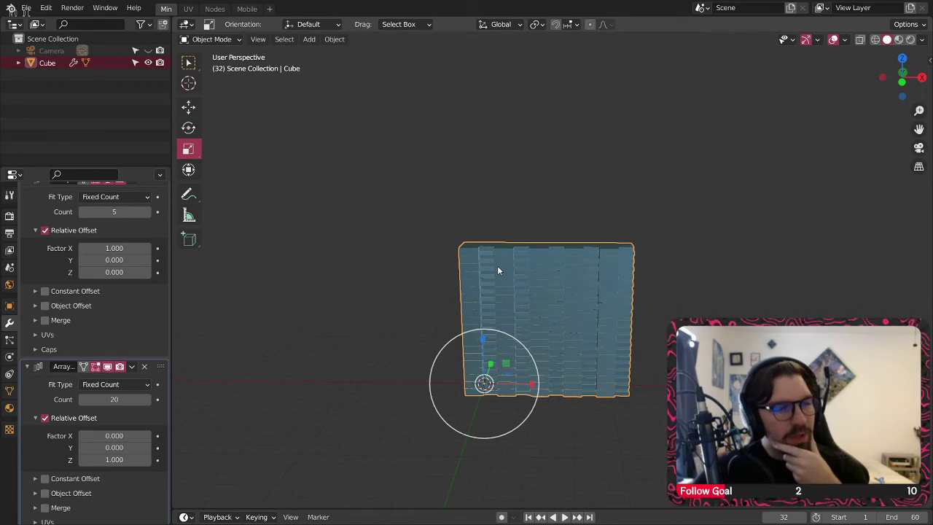
middle_click_drag(499, 270, 560, 190)
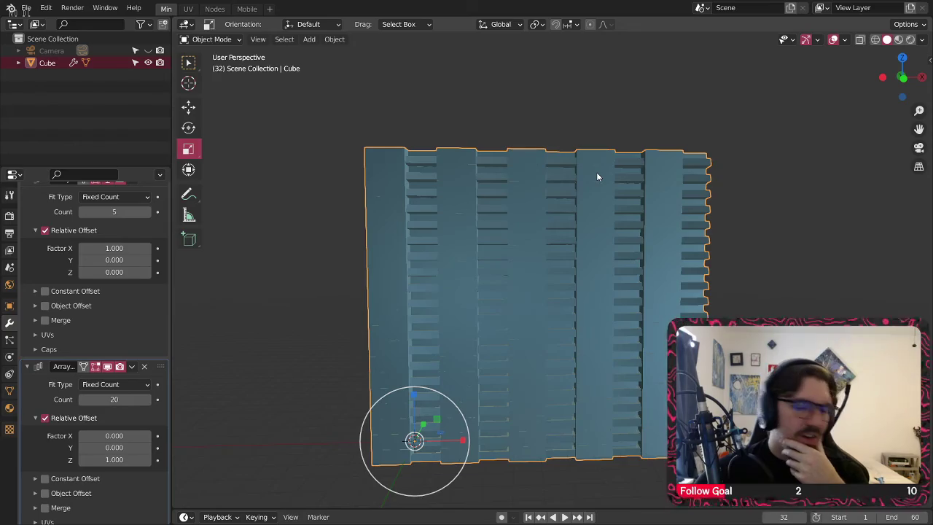
middle_click_drag(558, 248, 585, 263)
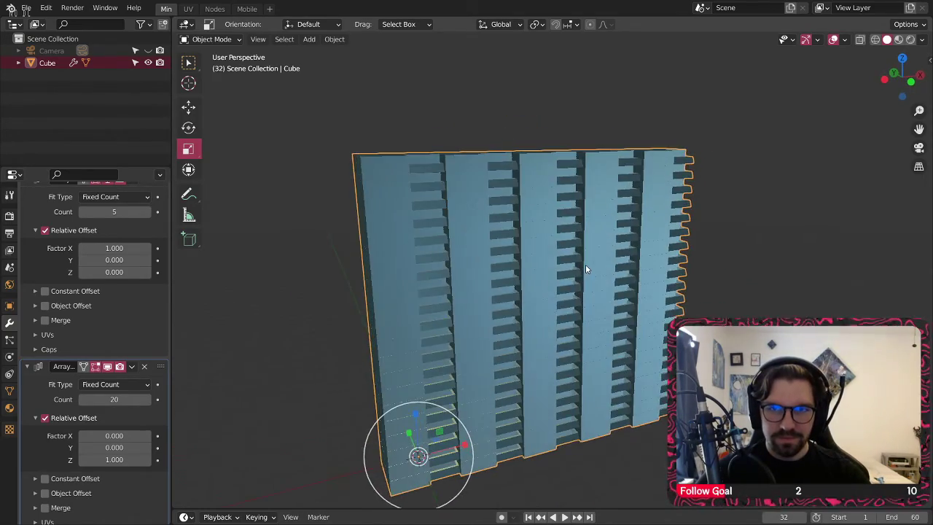
scroll(473, 183, "up", 4)
middle_click_drag(473, 184, 561, 300)
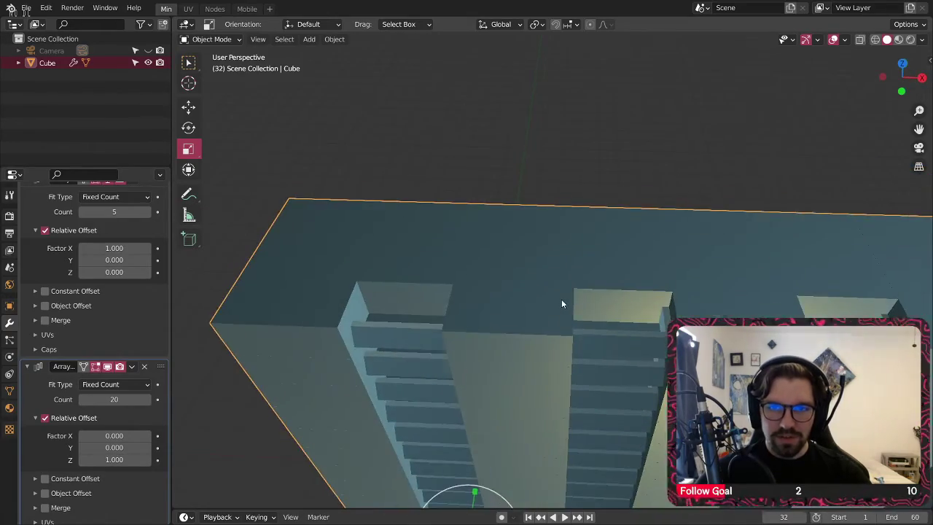
scroll(561, 300, "down", 5)
middle_click_drag(552, 206, 520, 231)
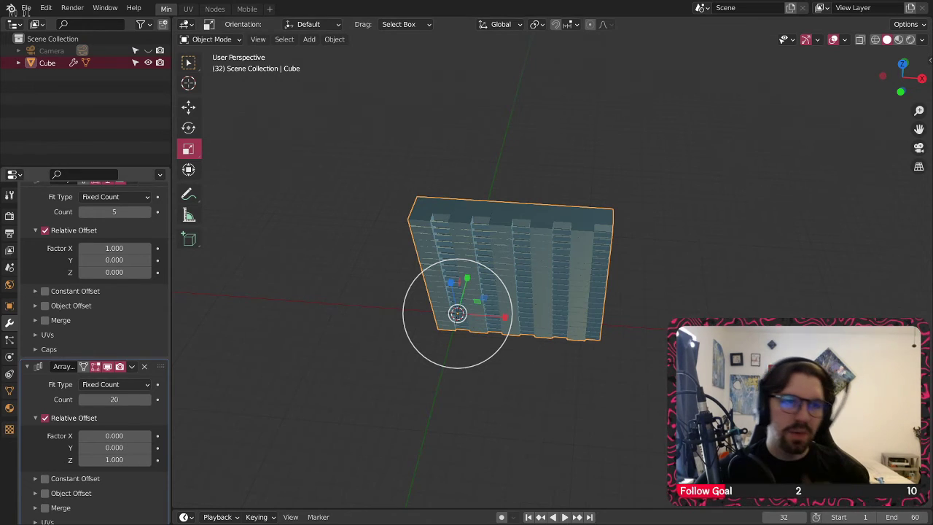
Step: Rename the building object Hotel Room South and paste a duplicate of it into the scene
left_click(32, 64)
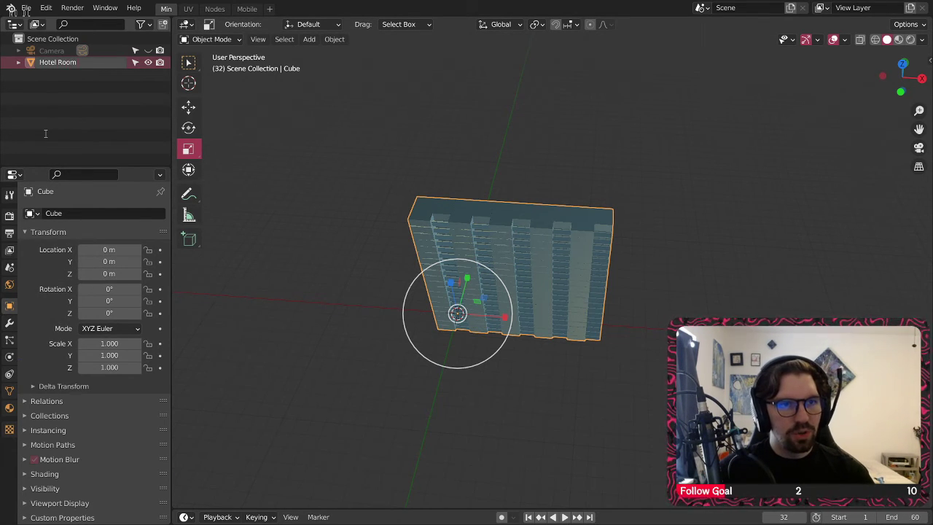
key("Return")
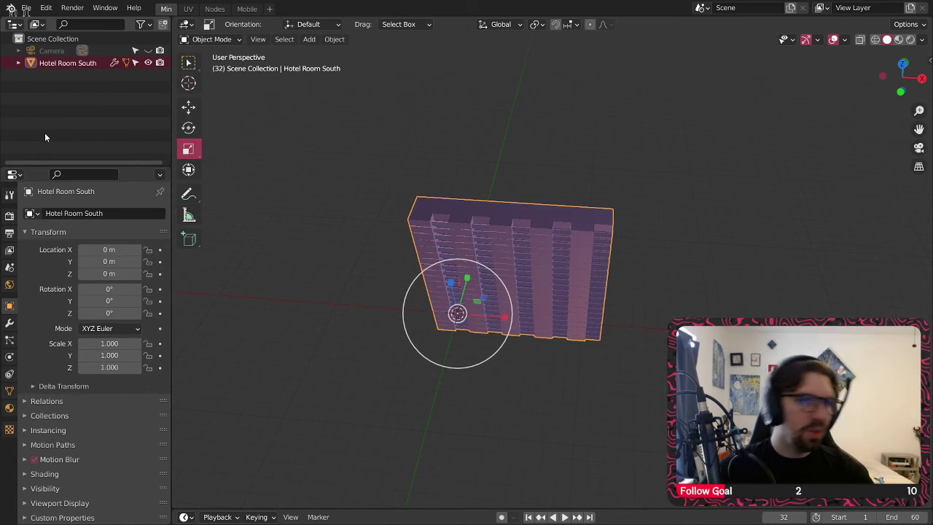
left_click(363, 155)
key("ctrl+v")
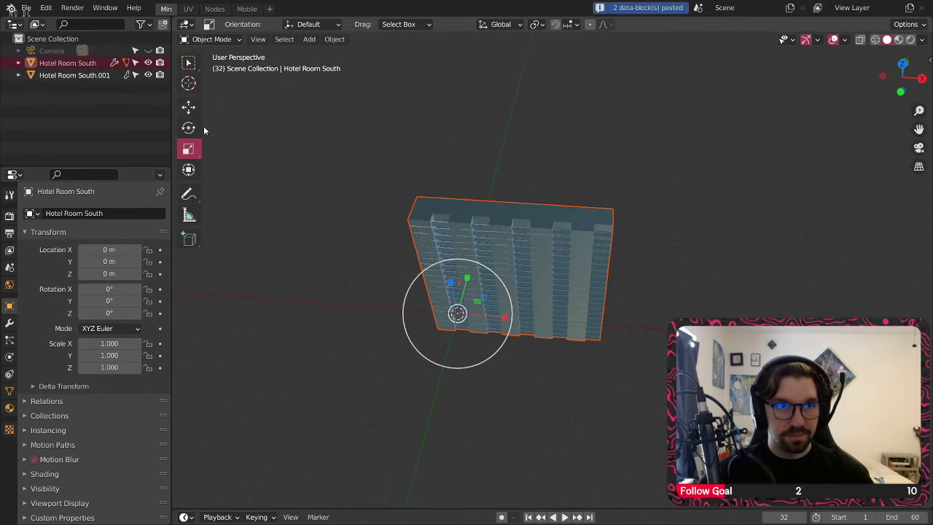
Step: Move the duplicate block about 24.8 m along Y and rotate it 180° about Z
left_click(316, 157)
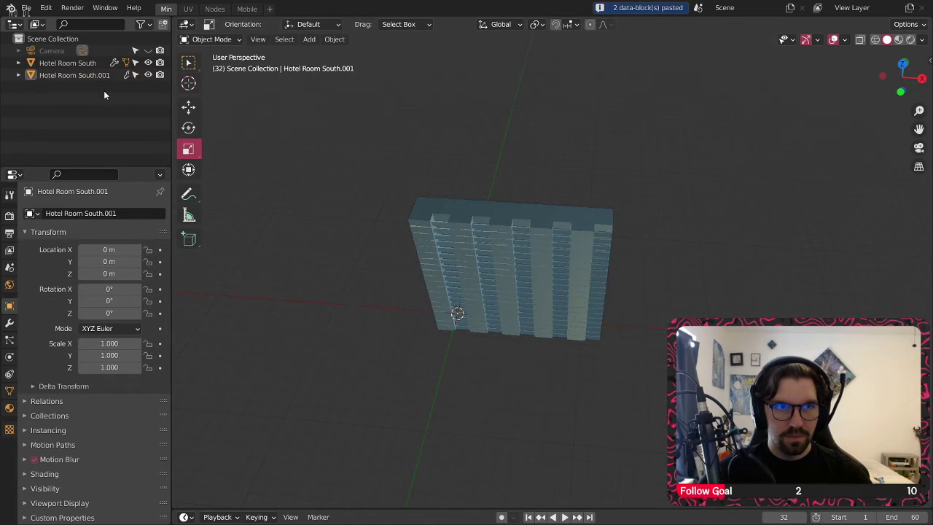
middle_click_drag(474, 248, 637, 261)
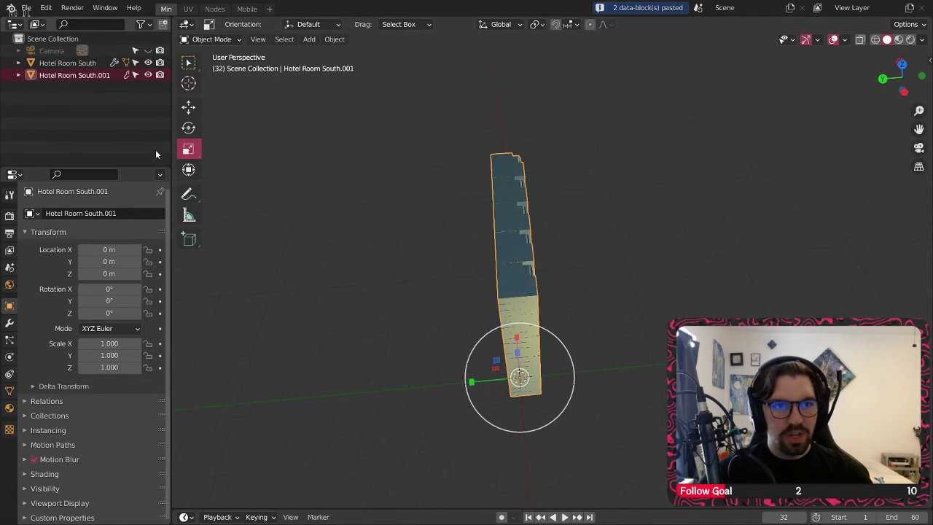
left_click(189, 108)
middle_click_drag(508, 226, 500, 355)
left_click_drag(500, 352, 481, 342)
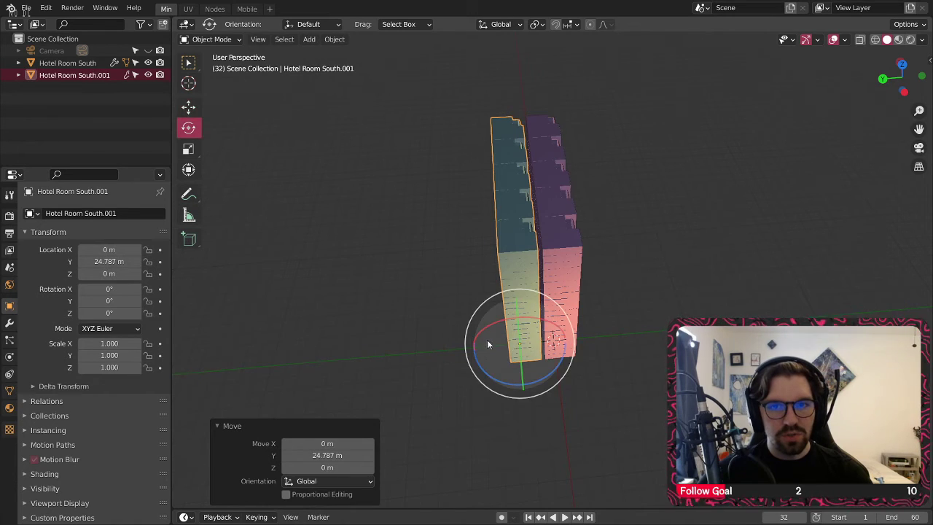
left_click_drag(500, 387, 598, 214)
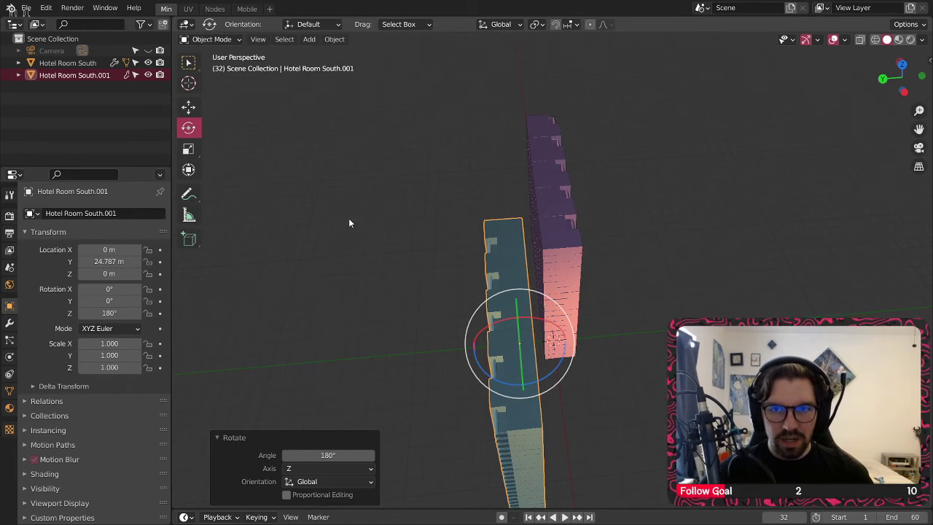
Step: Set the duplicate's horizontal Array relative offset to -1 in X
middle_click_drag(348, 223, 332, 303)
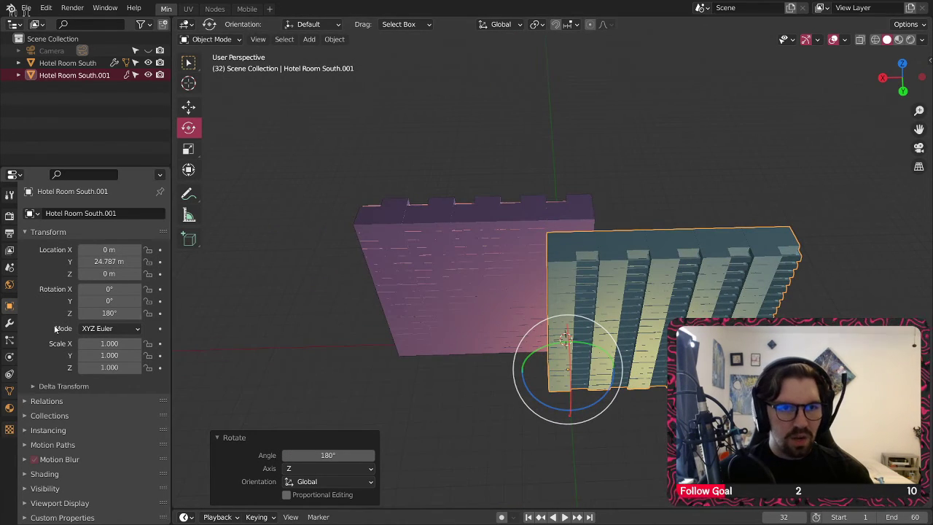
left_click(11, 323)
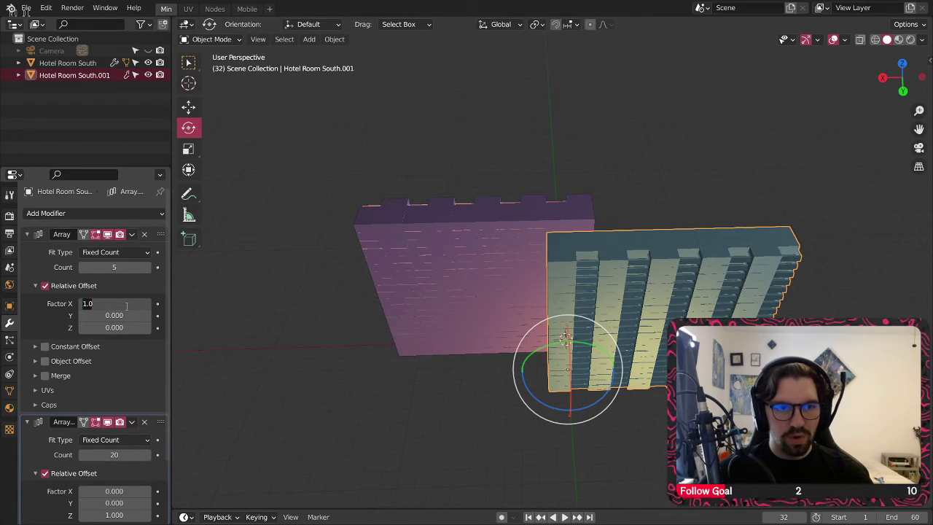
key("Return")
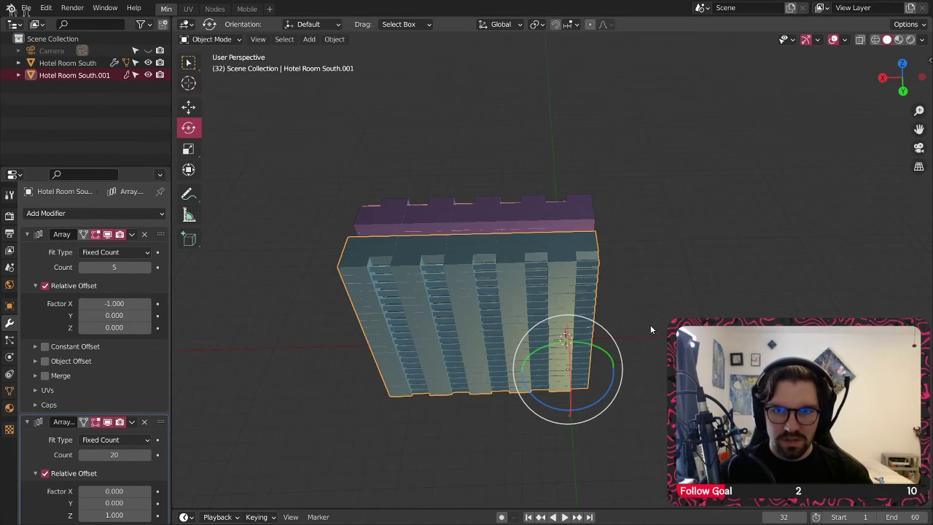
Step: Move the duplicate block about 8.83 m along negative Y toward the back of the original block
middle_click_drag(589, 269, 593, 309)
key("alt+a")
left_click(624, 315)
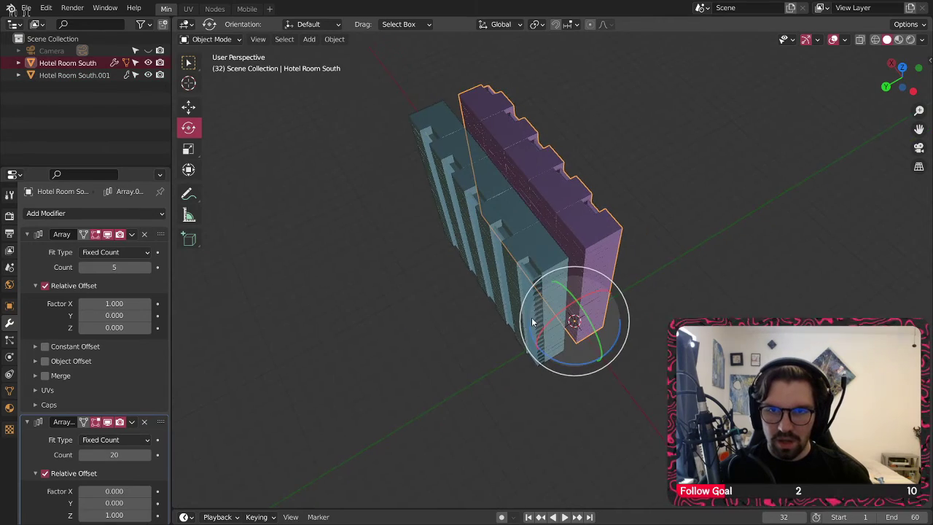
left_click(534, 323)
scroll(562, 343, "up", 4)
middle_click_drag(562, 344, 546, 303)
middle_click_drag(541, 327, 496, 248)
left_click(188, 106)
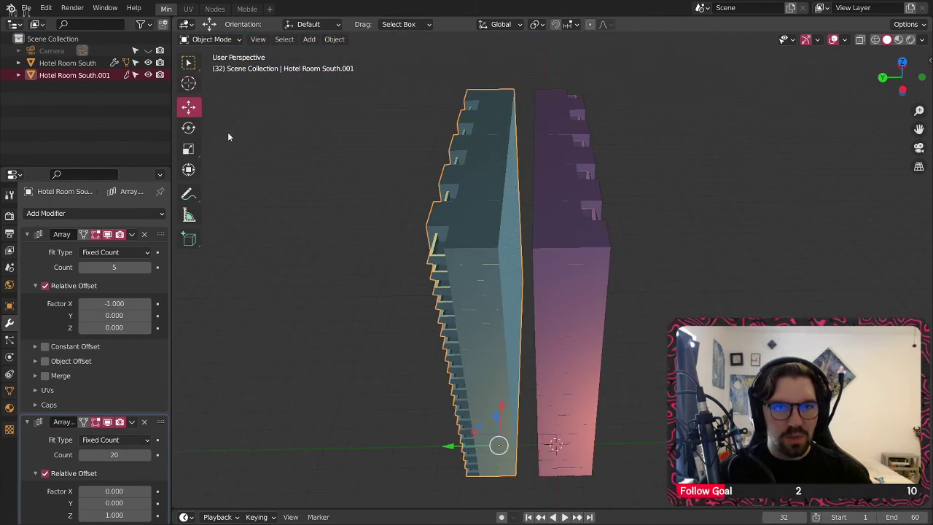
left_click_drag(451, 448, 481, 446)
Step: Show the model in Left orthographic view, closely framed on the gap between the two blocks' upper corners
scroll(514, 325, "up", 2)
middle_click_drag(513, 320, 516, 343)
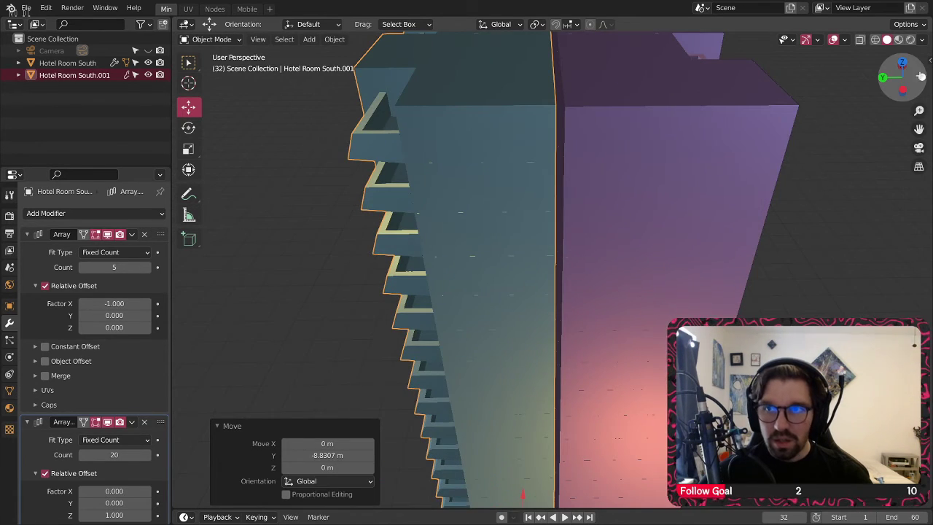
left_click(902, 88)
middle_click_drag(578, 132, 599, 459, "shift")
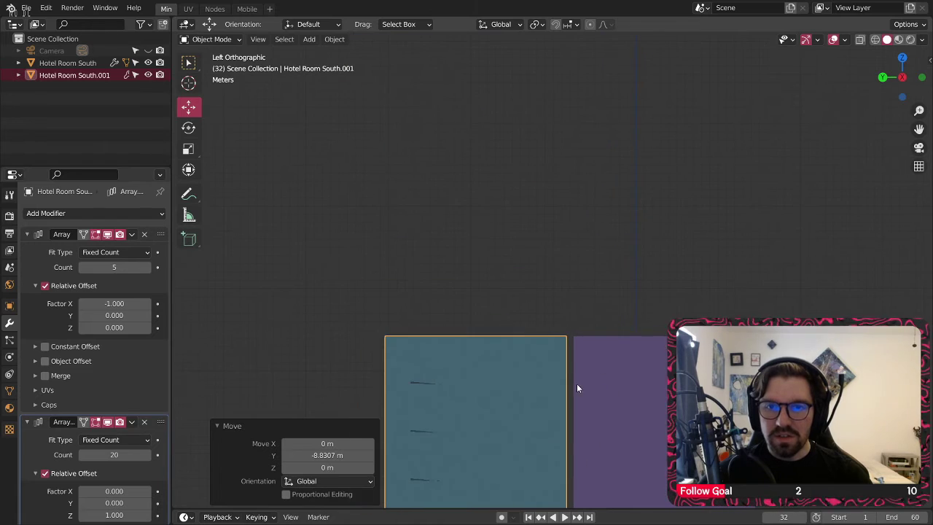
scroll(578, 339, "up", 15)
scroll(540, 337, "up", 3)
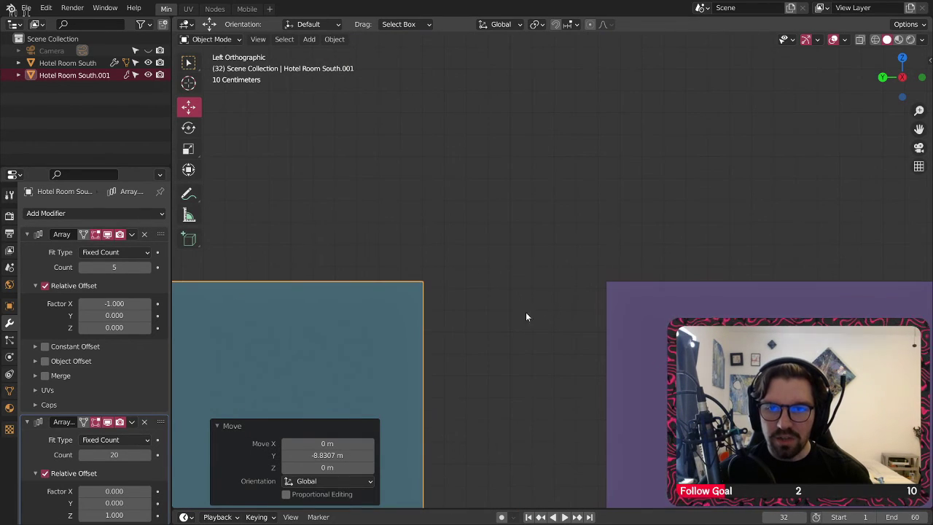
key("g")
key("z")
right_click(494, 252)
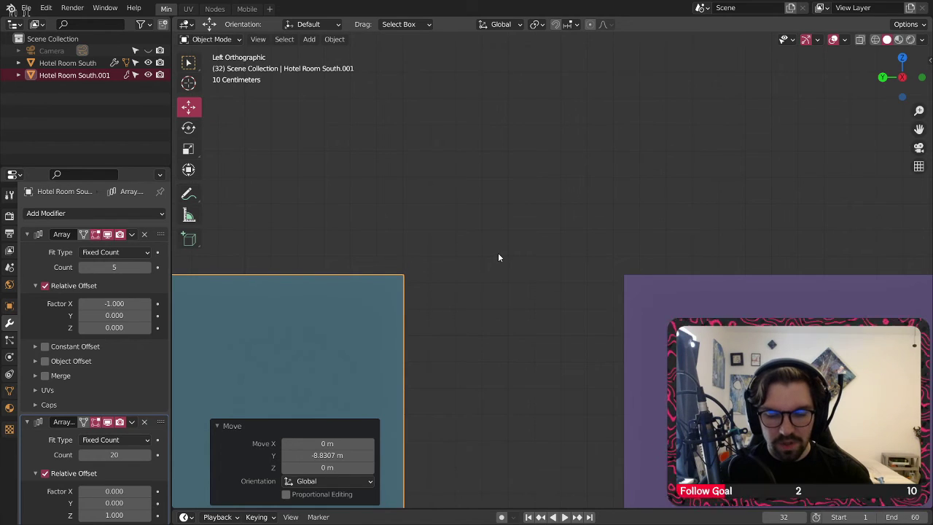
Step: Move the duplicate block about 0.73 m along negative Y to narrow the gap
key("g")
key("y")
left_click(693, 271)
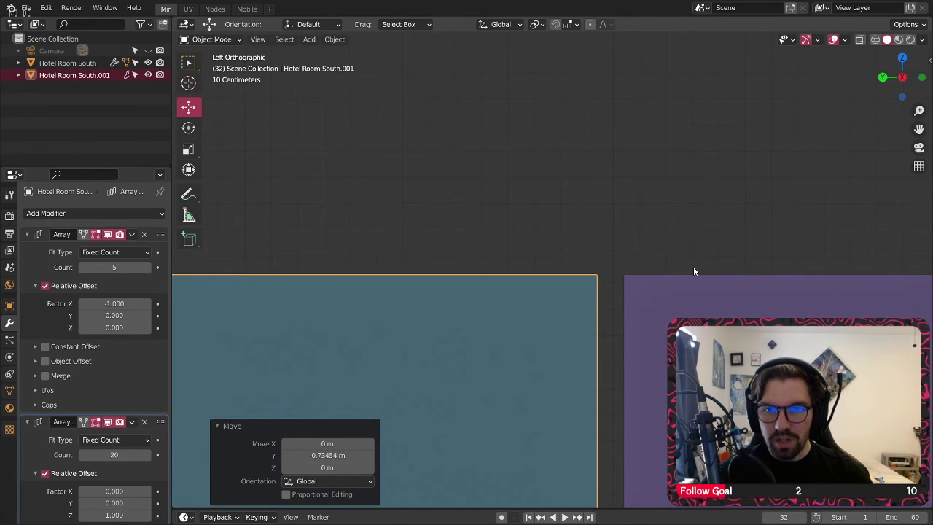
Step: In Left orthographic view, move the duplicate block about 0.1 m along negative Y toward the original block
middle_click_drag(693, 271, 642, 275)
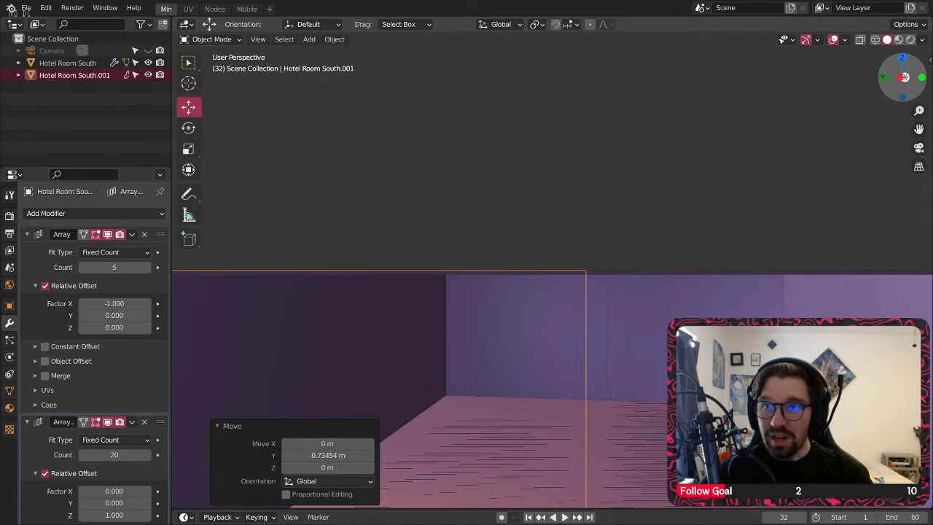
left_click(903, 77)
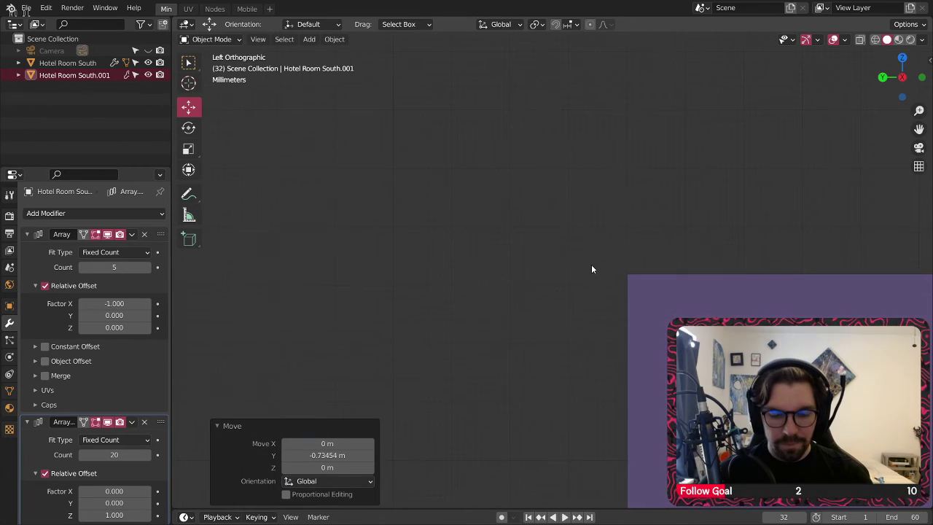
key("g")
key("y")
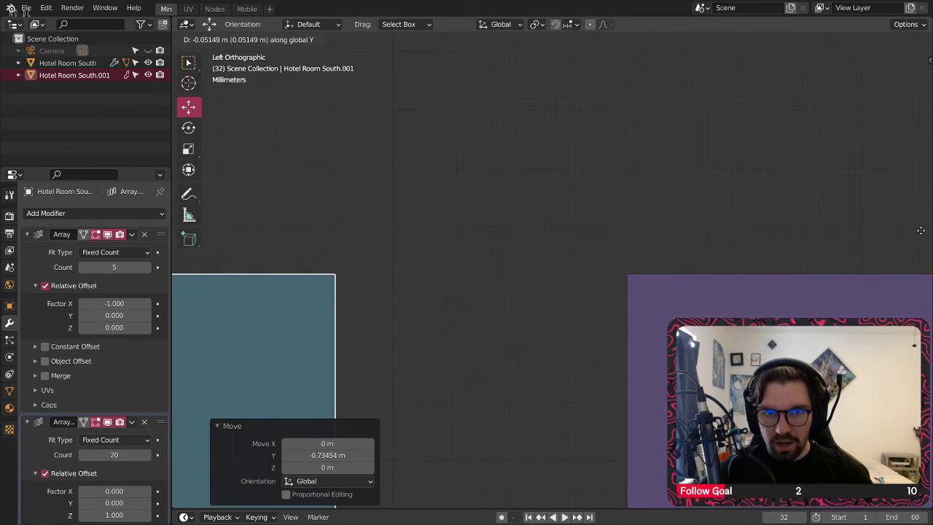
left_click(504, 277)
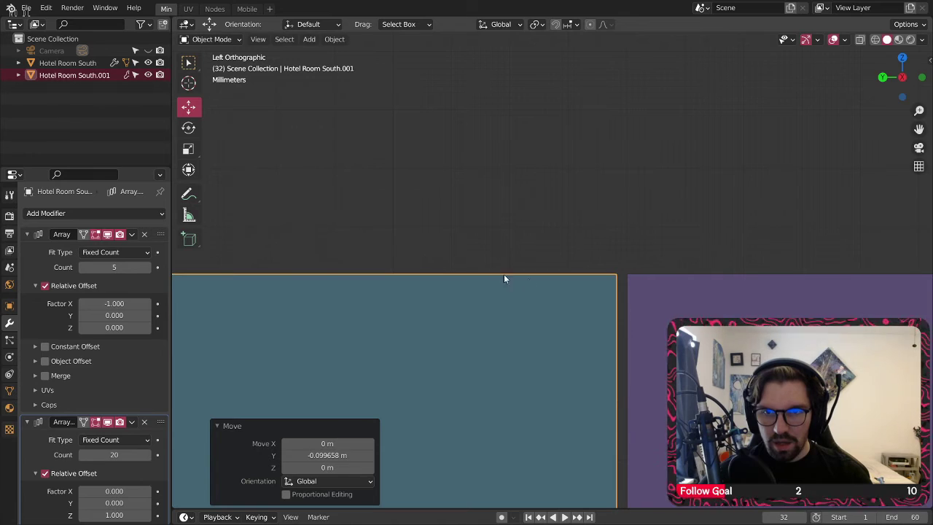
Step: Narrow the gap between the blocks by moving the duplicate about 1.7 mm along negative Y
scroll(643, 283, "up", 5)
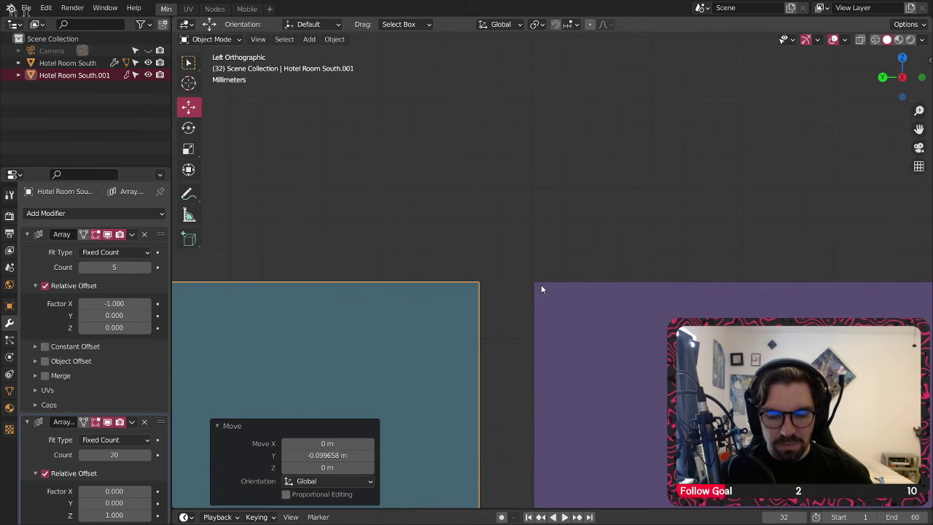
key("g")
key("y")
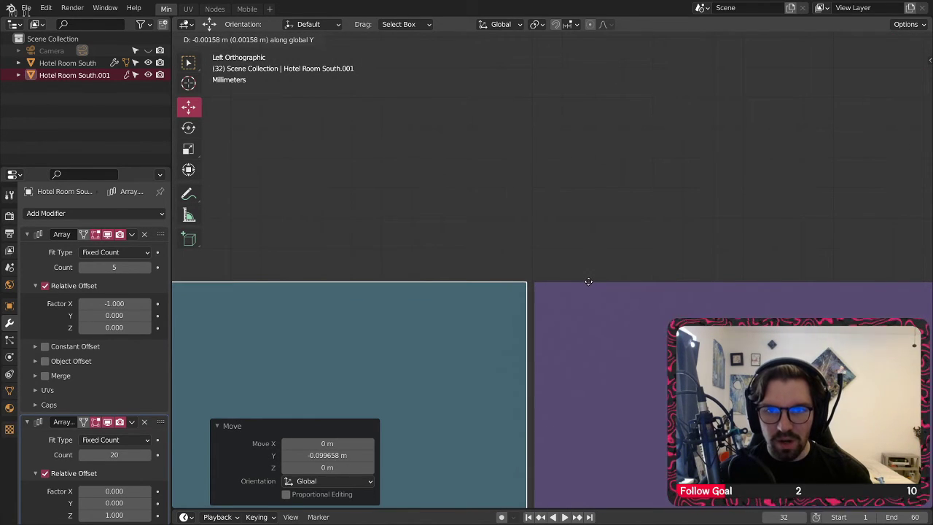
left_click(585, 280)
scroll(530, 275, "up", 3)
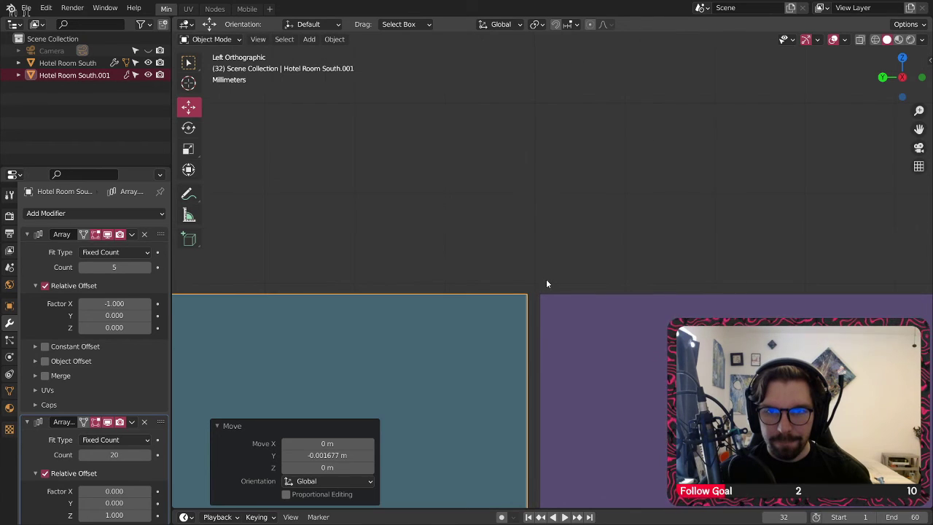
Step: Close the remaining gap with two fine moves of the duplicate, about 0.09 mm and 0.05 mm along negative Y
scroll(547, 283, "up", 2)
key("g")
key("y")
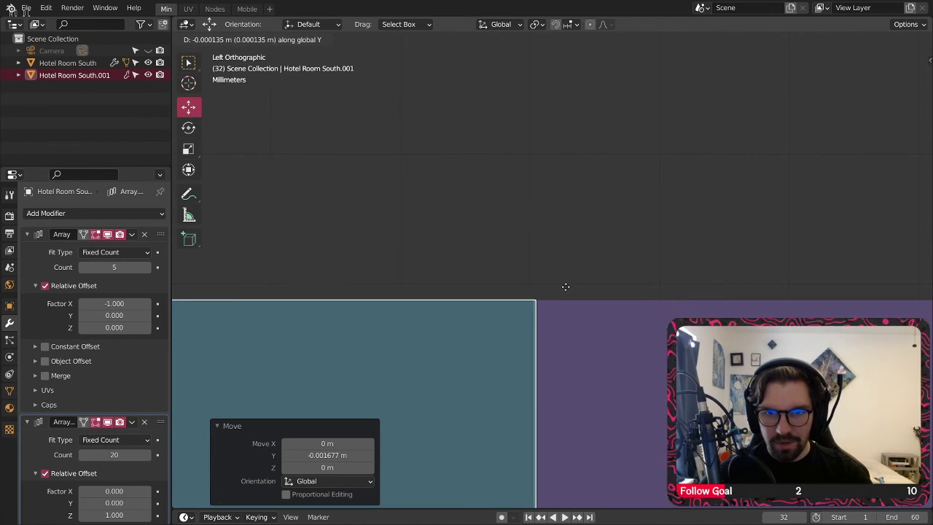
left_click(550, 290)
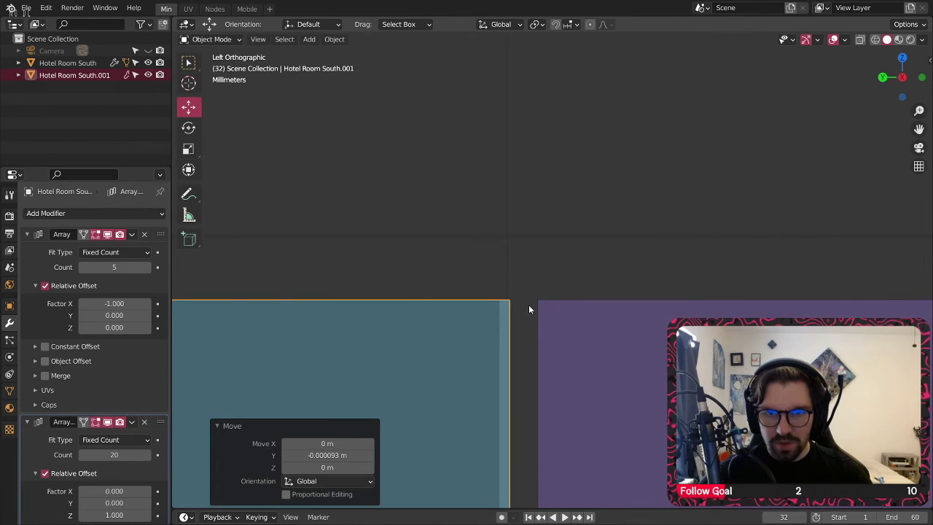
key("g")
key("y")
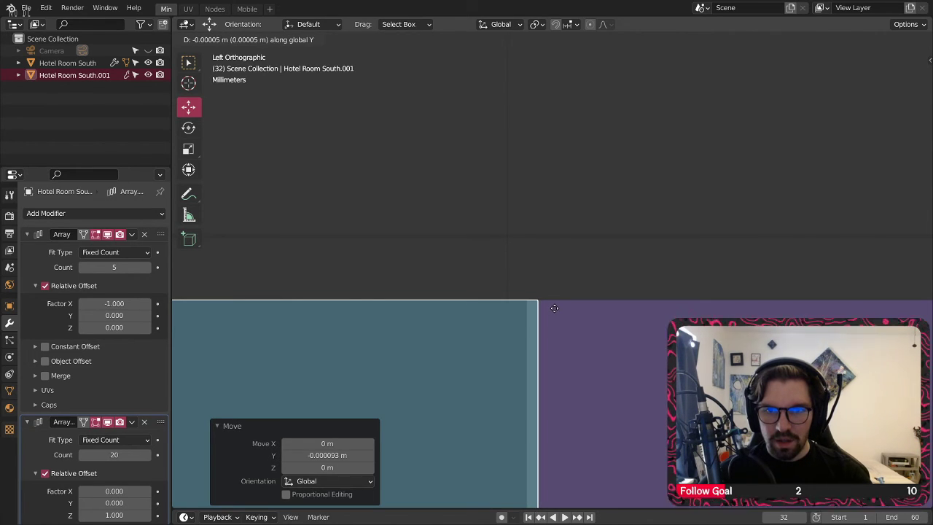
left_click(554, 311)
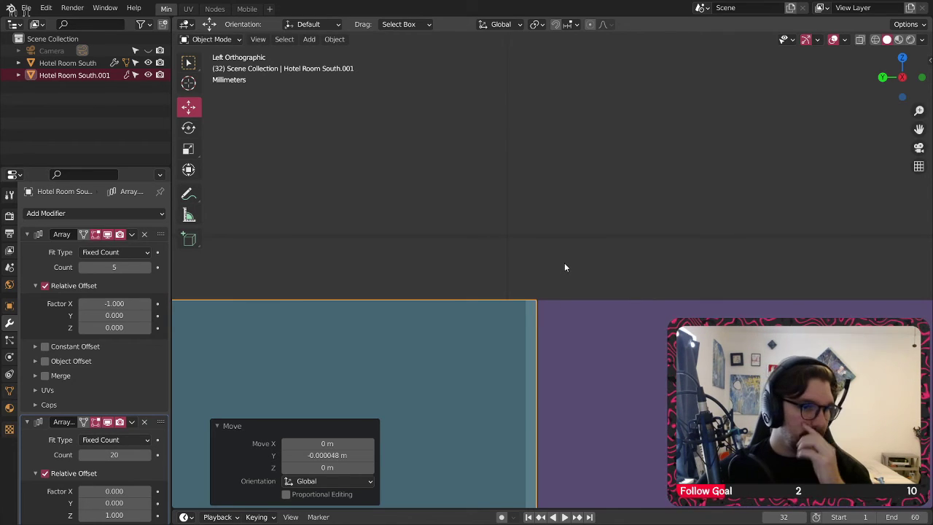
Step: Examine from several angles how the backs and side edges of the two blocks meet
scroll(559, 290, "down", 15)
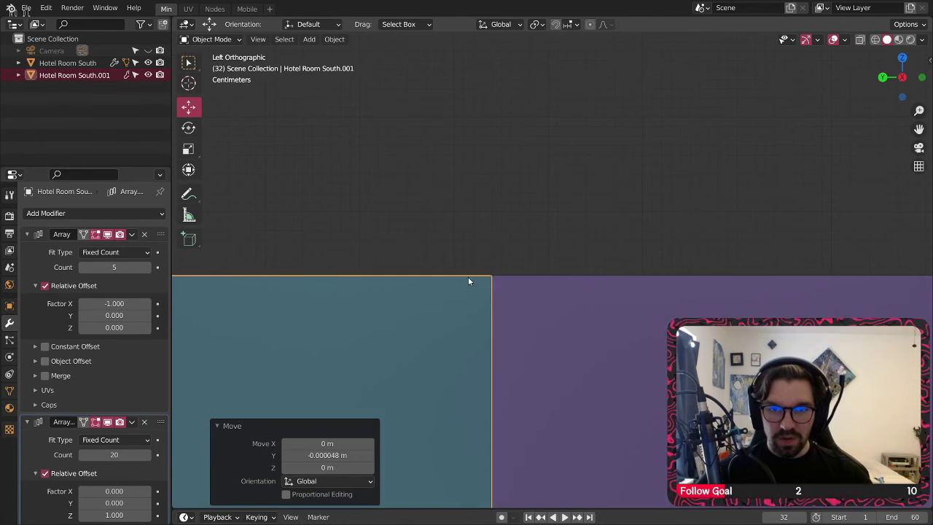
middle_click_drag(468, 279, 493, 296)
scroll(494, 297, "down", 15)
middle_click_drag(554, 300, 580, 303)
left_click(581, 313)
middle_click_drag(559, 346, 583, 281, "shift")
middle_click_drag(583, 282, 477, 346)
middle_click_drag(540, 279, 459, 341, "shift")
middle_click_drag(459, 341, 208, 277)
scroll(381, 381, "up", 5)
scroll(498, 291, "up", 5)
scroll(573, 331, "down", 5)
Step: Move the duplicate block about 0.59 m along negative X toward the original block's side edge
left_click(372, 262)
middle_click_drag(372, 262, 562, 333)
scroll(419, 312, "up", 4)
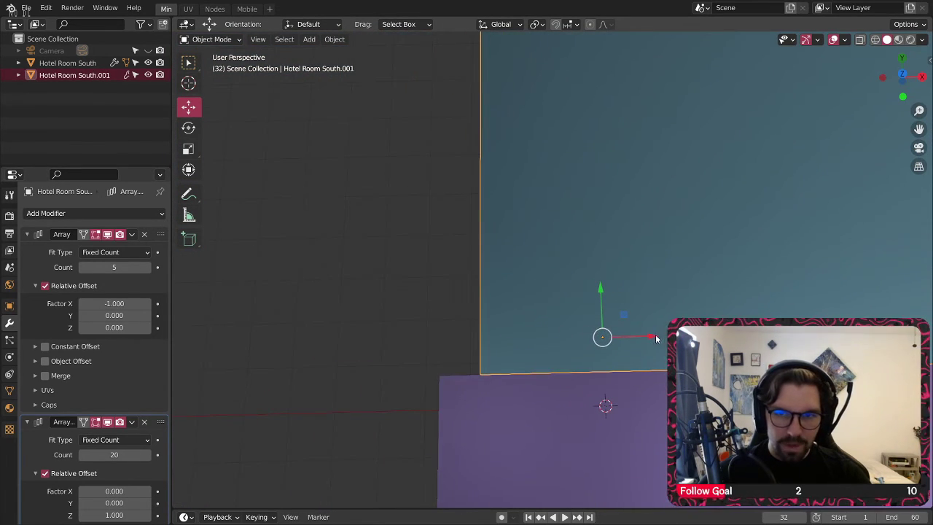
key("g")
key("x")
left_click(487, 358)
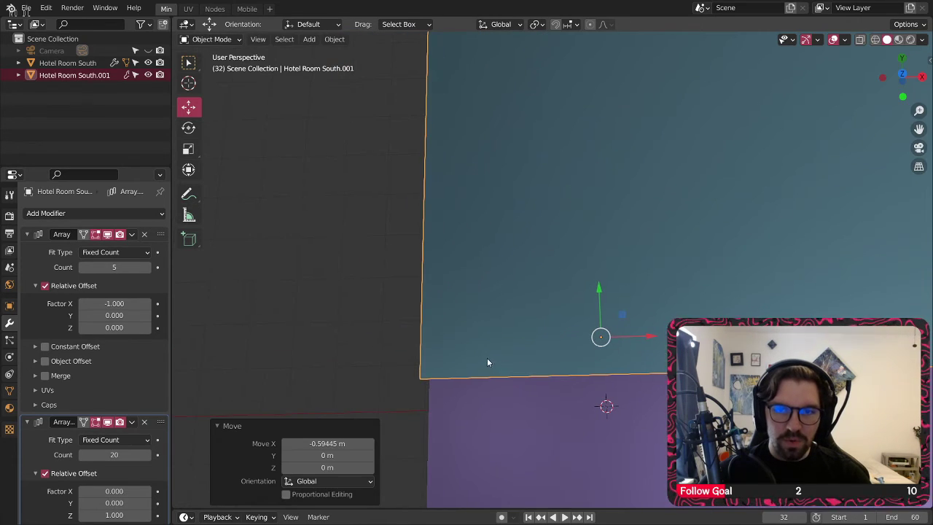
Step: Shift the duplicate block about 0.15 m along positive X to correct its side alignment
mouse_move(486, 358)
middle_mouse_down()
mouse_move(411, 378)
mouse_move(492, 352)
middle_mouse_up()
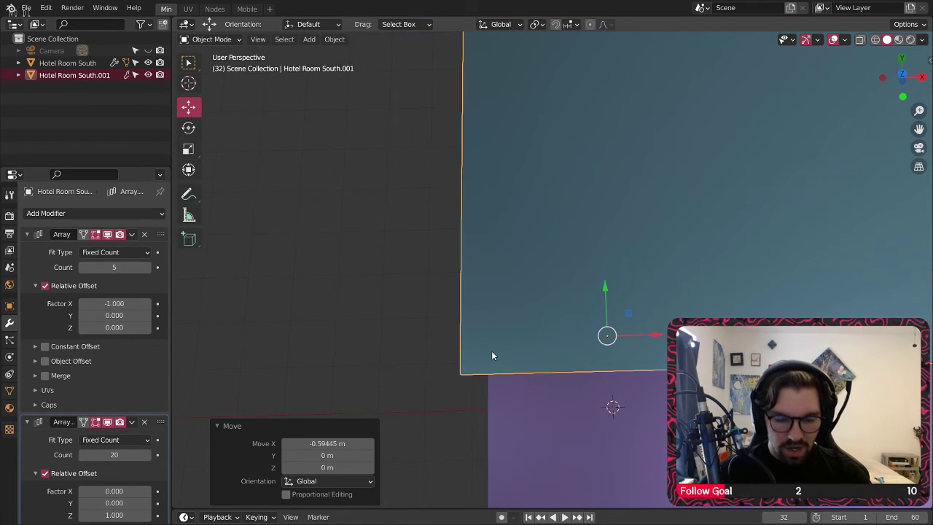
key("g")
key("x")
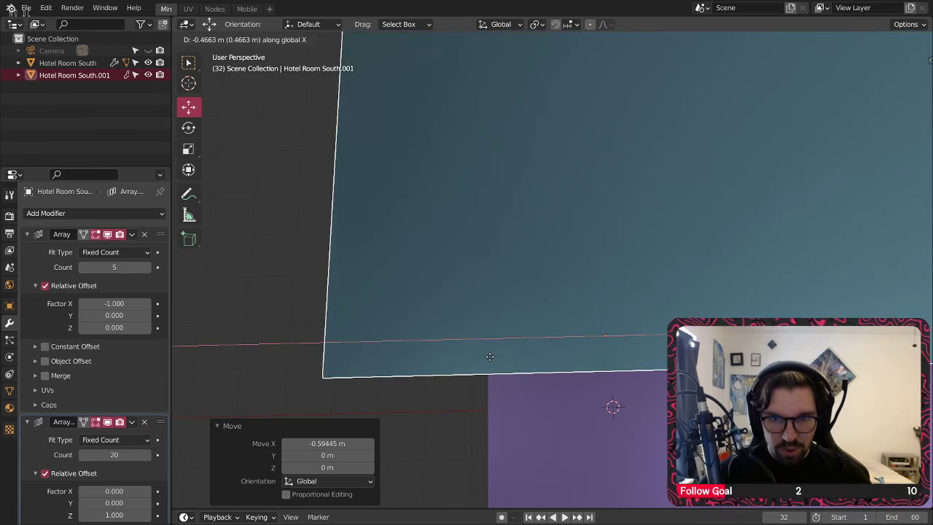
left_click(445, 357)
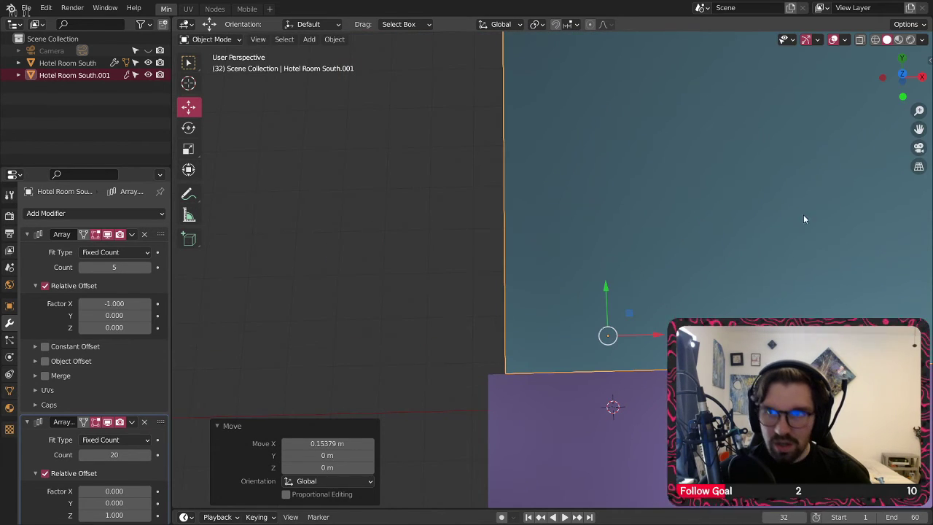
Step: Examine the side alignment of the two blocks in Top orthographic view
key("KP_7")
middle_click_drag(481, 464, 527, 132, "shift")
middle_click_drag(545, 408, 556, 182, "shift")
middle_click_drag(580, 252, 561, 145, "shift")
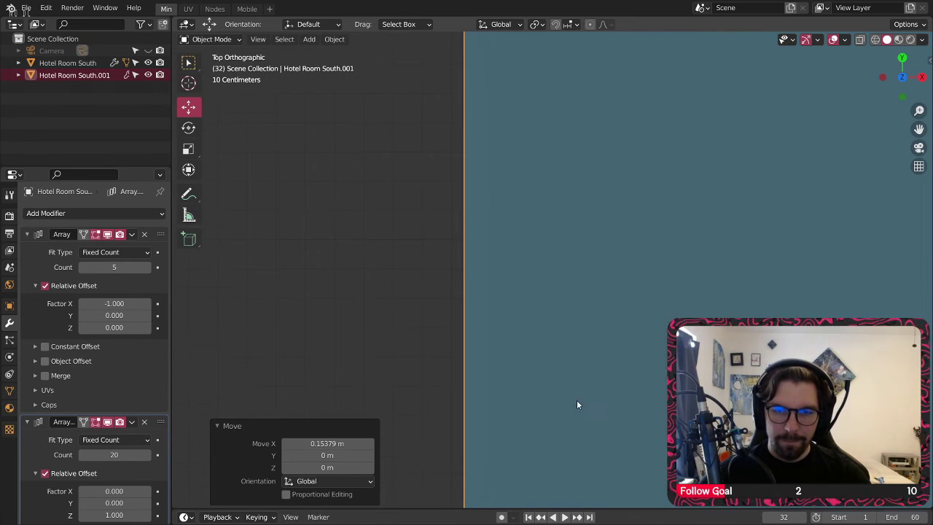
middle_click_drag(590, 415, 563, 138, "shift")
middle_click_drag(591, 423, 549, 146, "shift")
scroll(577, 306, "down", 4)
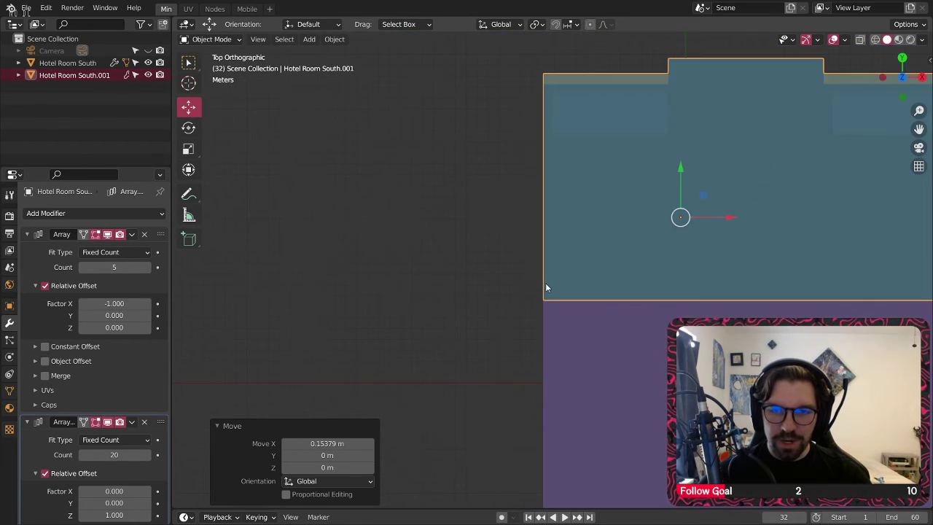
Step: Delete the duplicate block, Hotel Room South.001
mouse_move(545, 283)
middle_mouse_down()
mouse_move(596, 217)
mouse_move(549, 277)
middle_mouse_up()
scroll(596, 218, "down", 5)
left_click(472, 297)
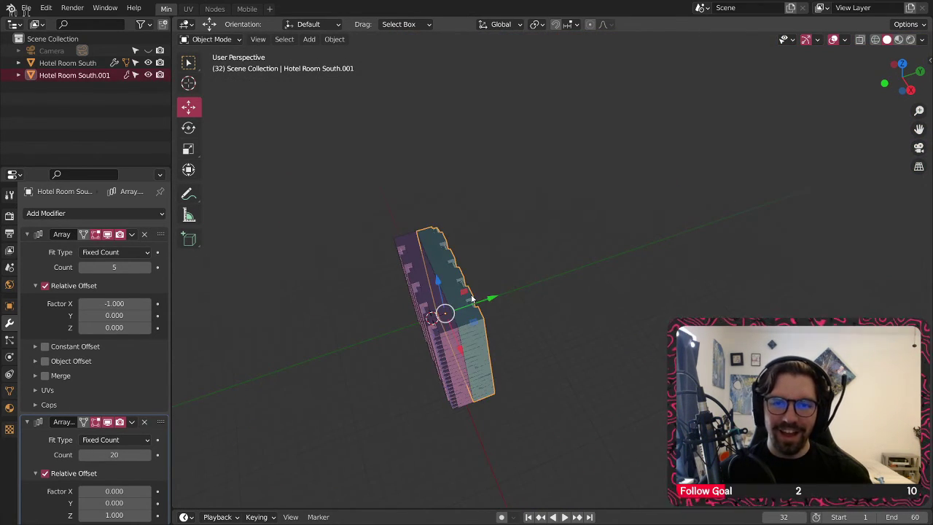
key("Delete")
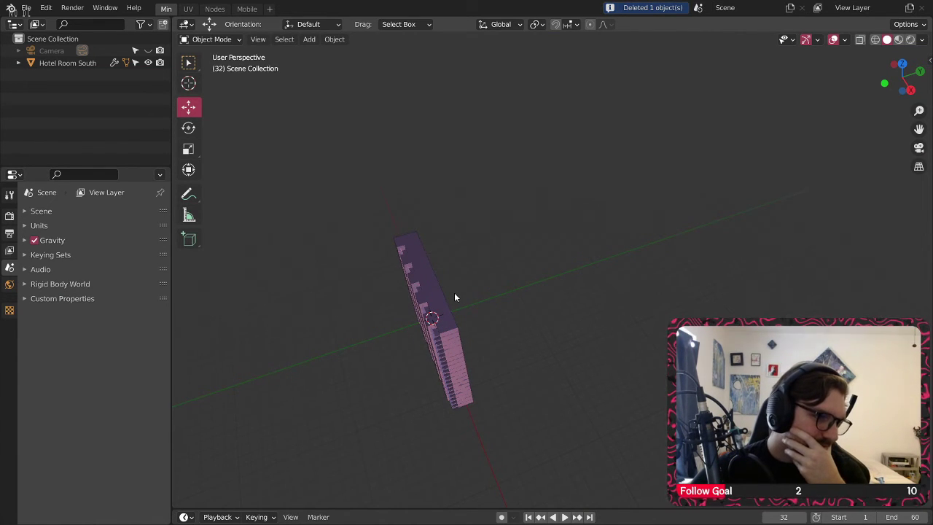
Step: Select the original Hotel Room South block and enter Edit Mode
scroll(431, 305, "up", 5)
middle_click_drag(616, 416, 504, 246)
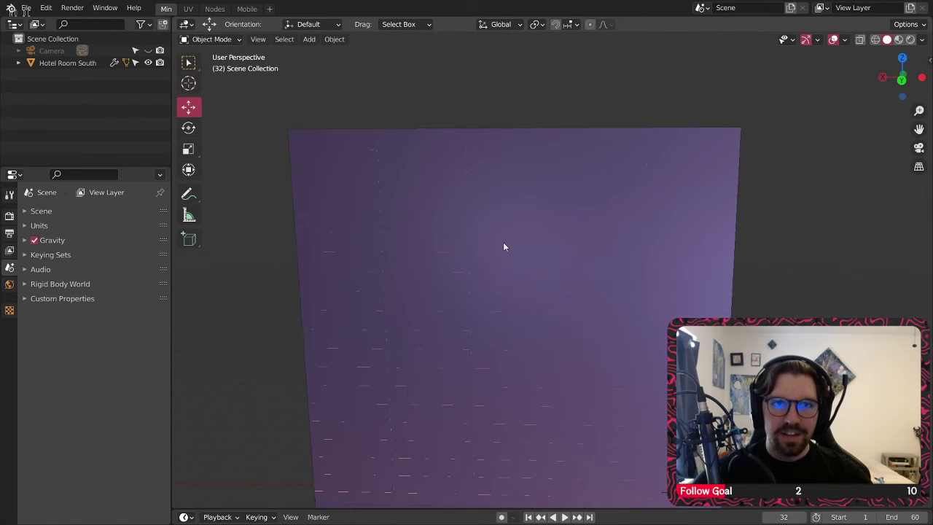
middle_click_drag(576, 321, 564, 274)
left_click(549, 326)
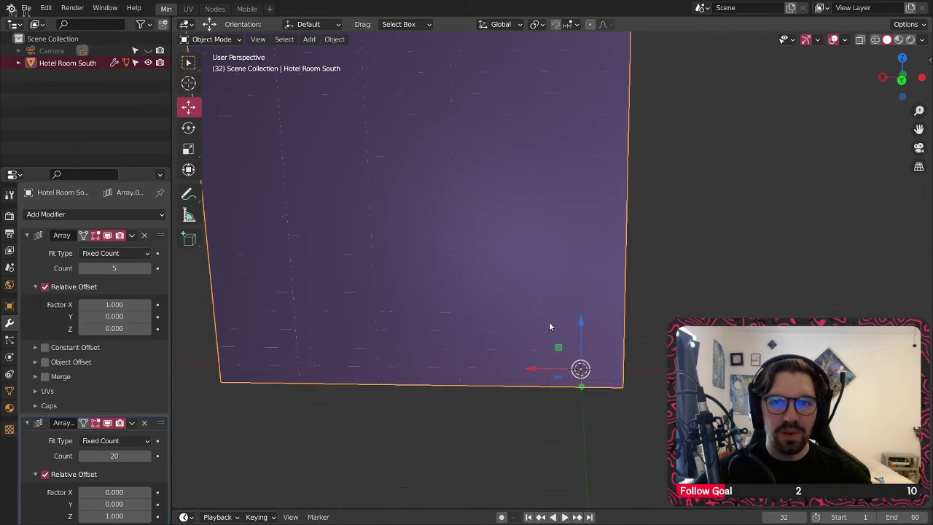
middle_click_drag(595, 370, 345, 225)
left_click(225, 41)
left_click(210, 66)
Step: Select the whole room mesh and move it about 7.79 m along negative Y so its back face nears the object origin
scroll(478, 332, "up", 5)
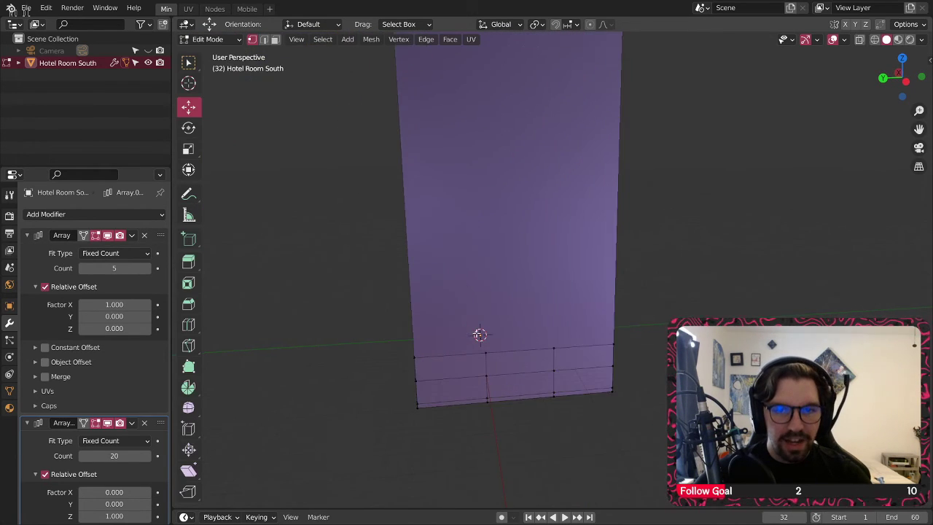
key("a")
key("g")
key("y")
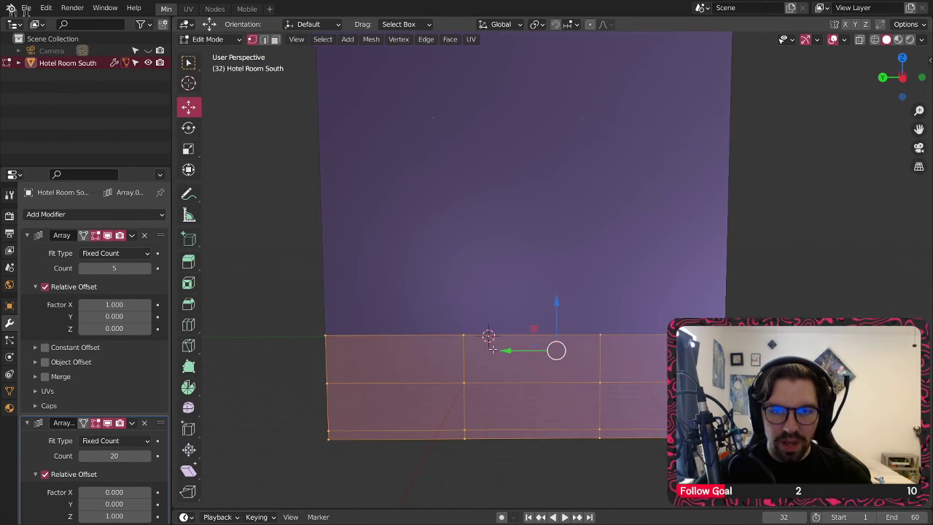
left_click(598, 342)
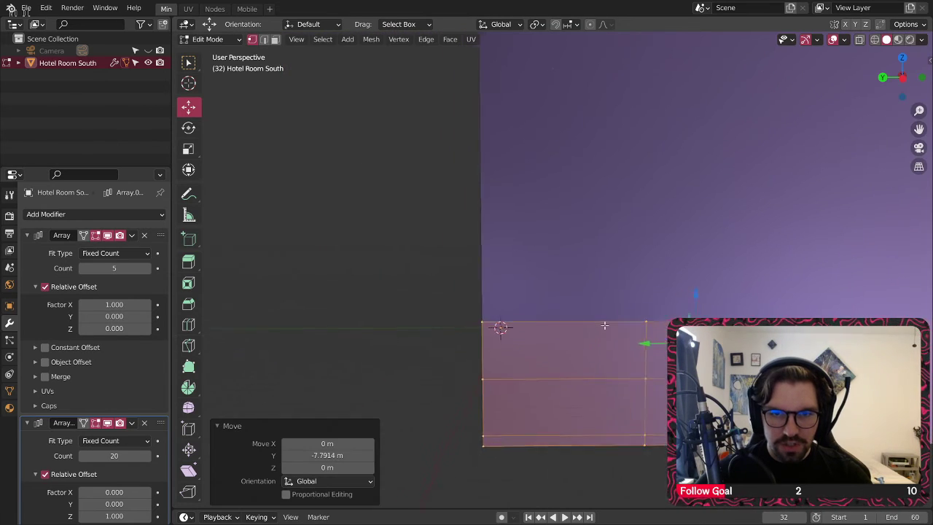
Step: In Left orthographic view, move the room mesh about 0.21 m along positive Y toward the origin
left_click(902, 78)
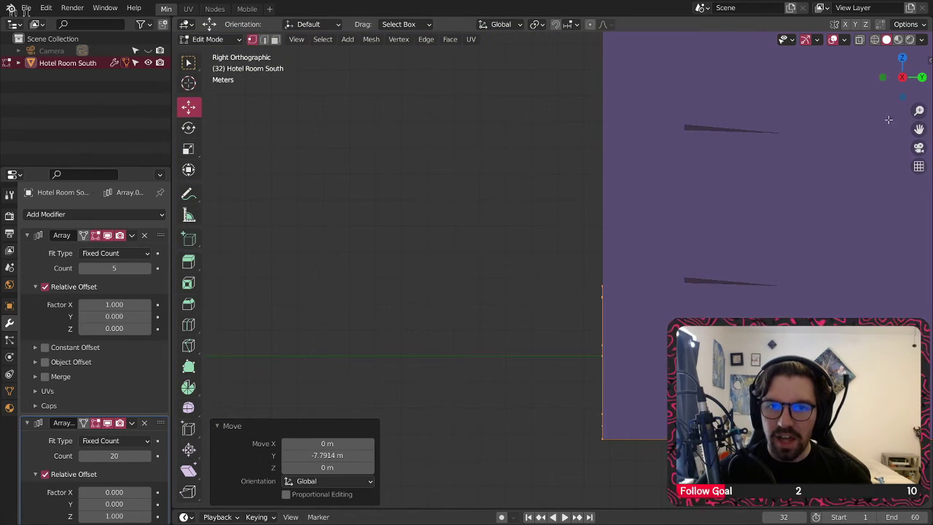
left_click(904, 76)
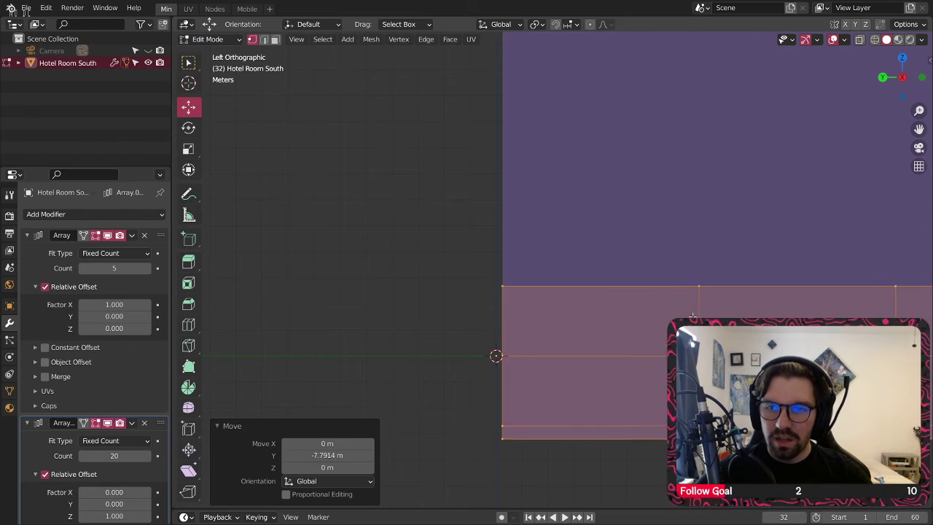
scroll(511, 303, "up", 8)
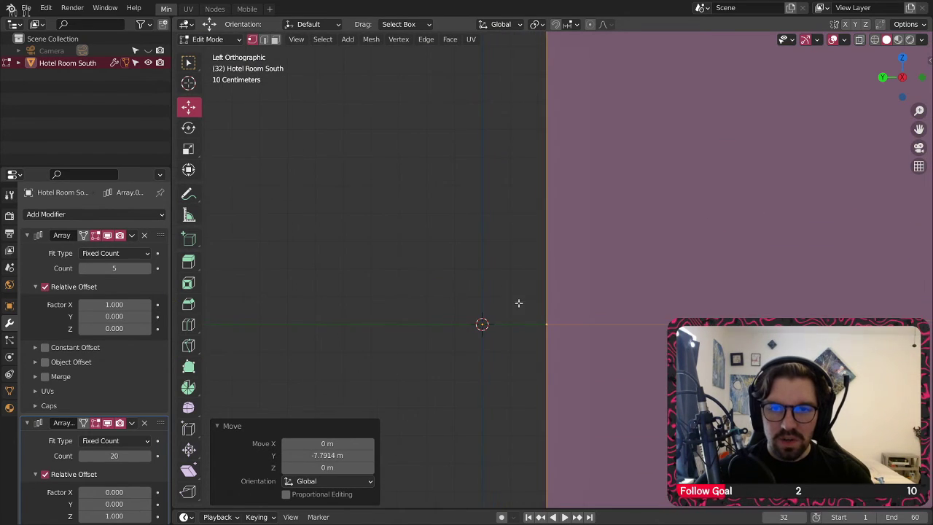
scroll(518, 302, "up", 2)
key("g")
key("y")
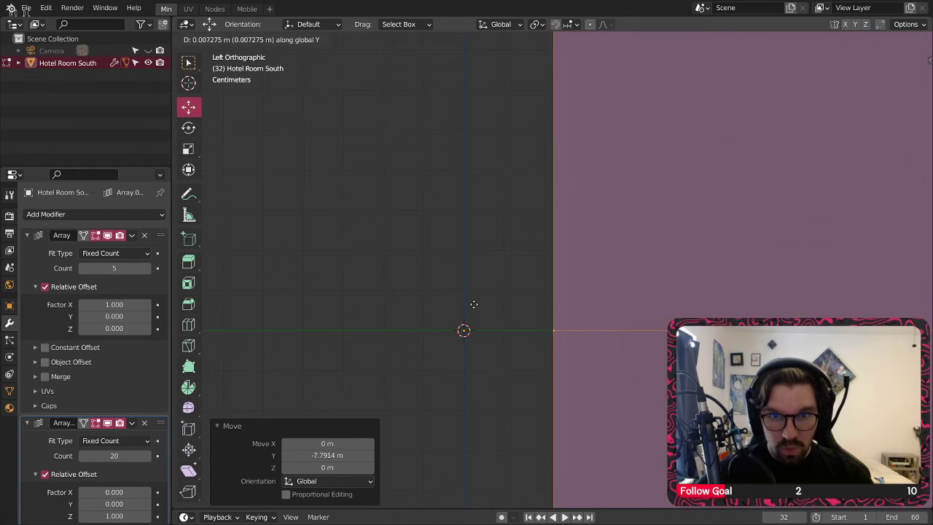
left_click(425, 341)
Step: Bring the mesh's back face closer to the origin by moving it about 17 mm along positive Y
scroll(477, 320, "up", 6)
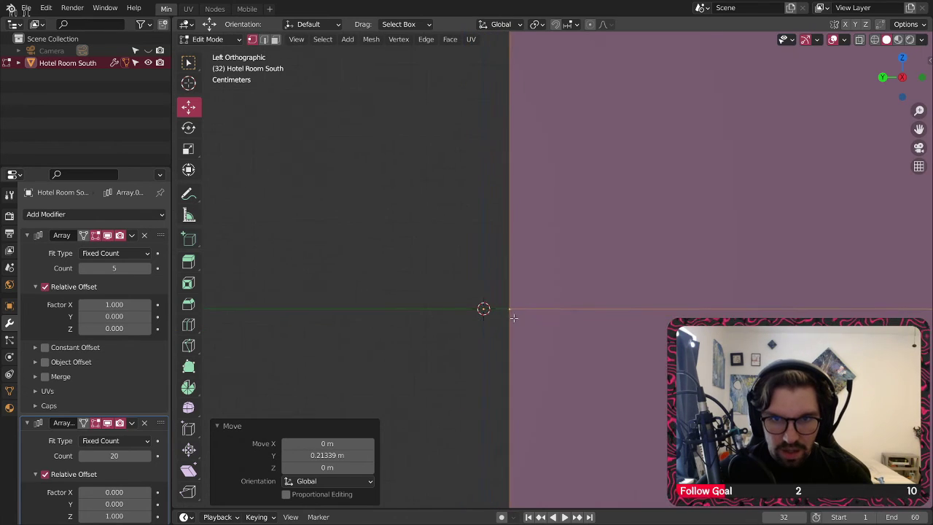
key("g")
key("y")
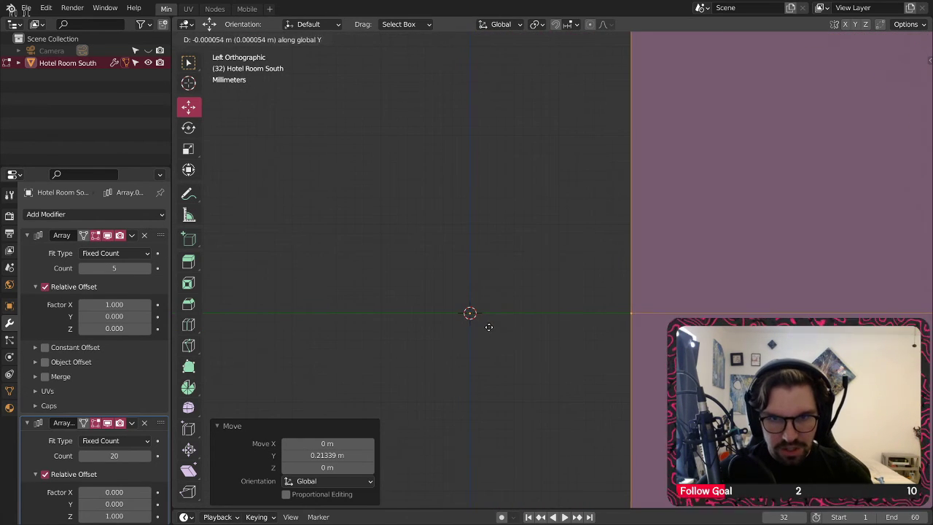
left_click(417, 318)
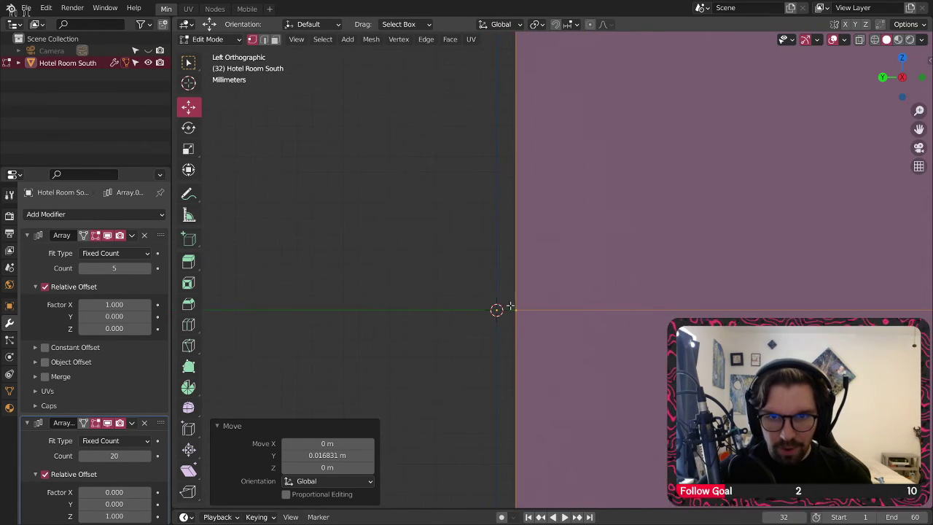
Step: Refine the room mesh's position with a move of about 1.2 mm along positive Y
scroll(503, 320, "up", 3)
key("g")
key("y")
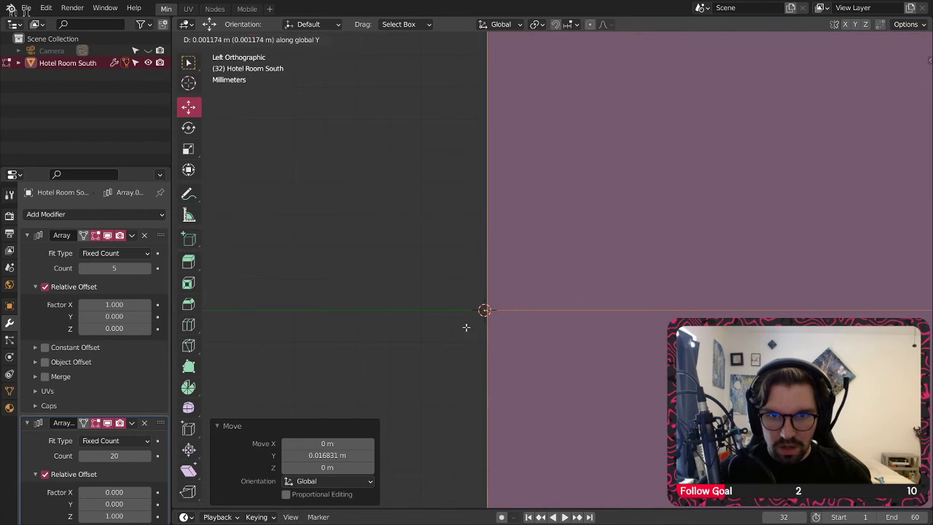
left_click(467, 326)
Step: Bring the room mesh's back face closer to the origin by moving it about 0.000039 m along positive Y
scroll(479, 311, "up", 3)
key("g")
key("y")
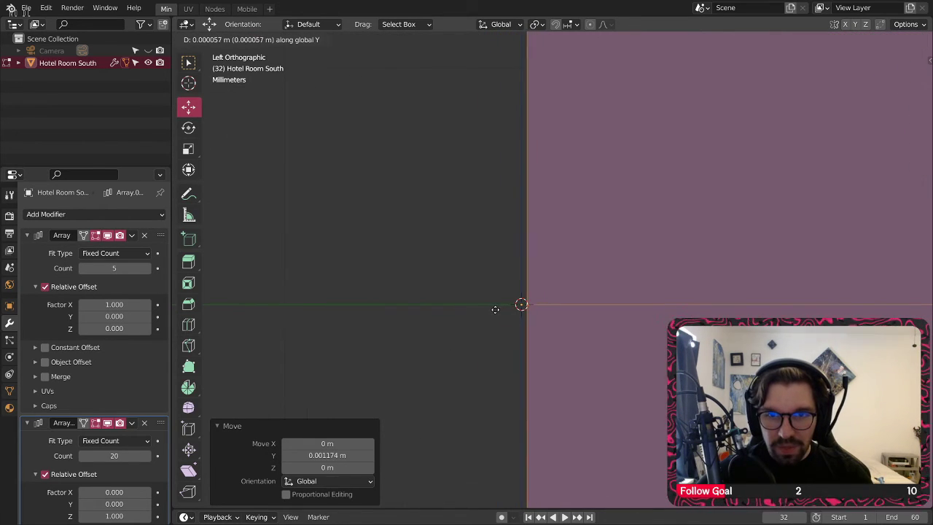
left_click(527, 300)
Step: Close the remaining gap to the origin with two moves of about 0.000035 m and 0.000004 m along positive Y
scroll(528, 300, "up", 2)
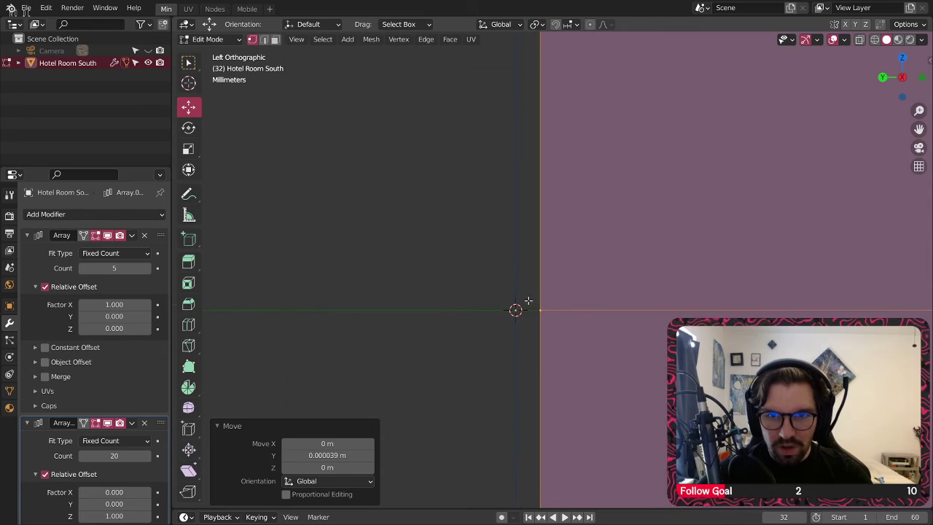
key("g")
key("y")
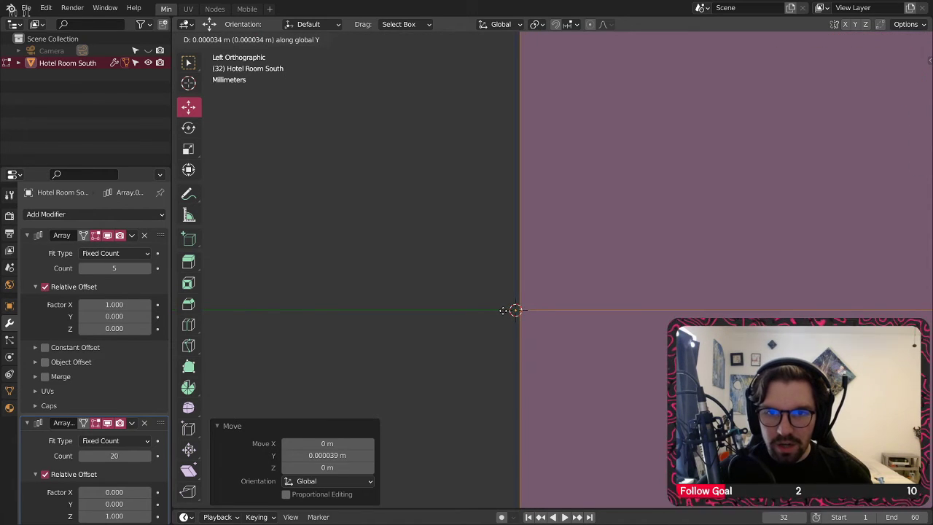
left_click(502, 310)
key("g")
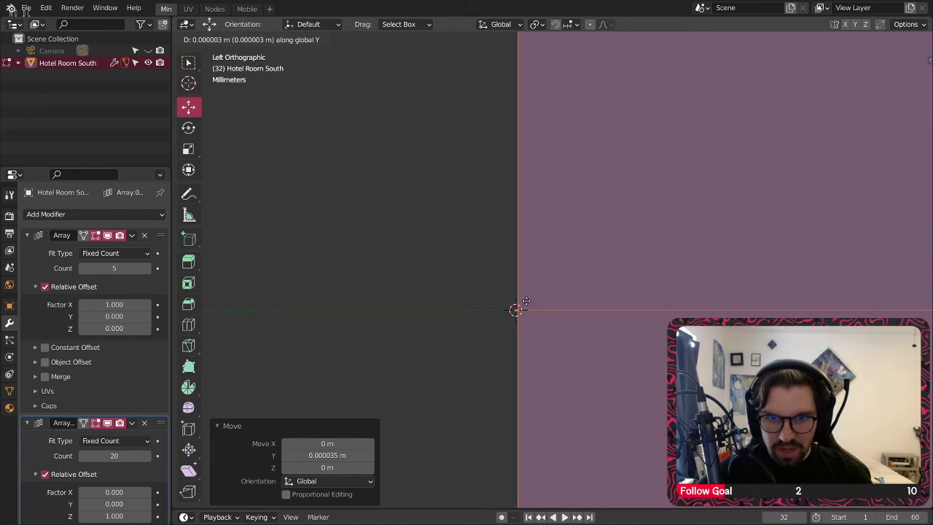
left_click(525, 302)
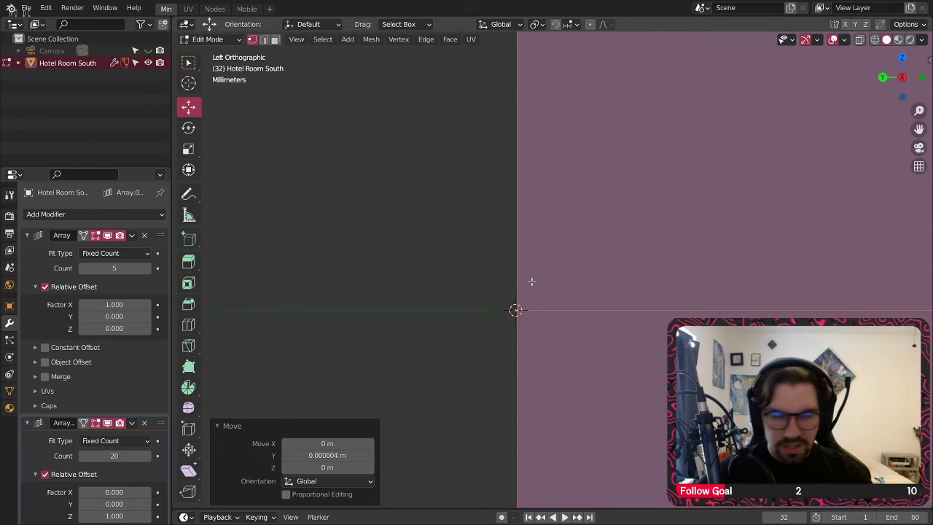
Step: Collapse both Array modifiers and add a Mirror modifier to Hotel Room South
middle_click_drag(541, 254, 607, 261)
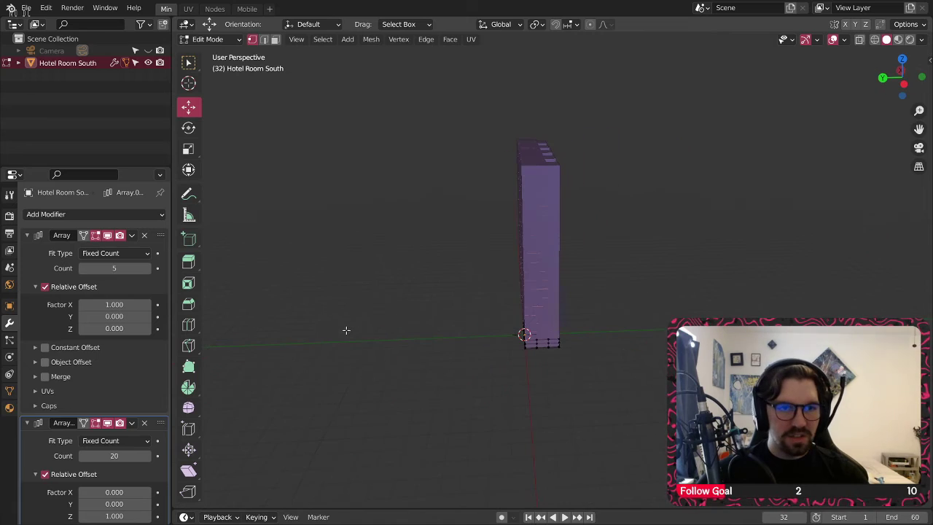
left_click(27, 234)
left_click(29, 251)
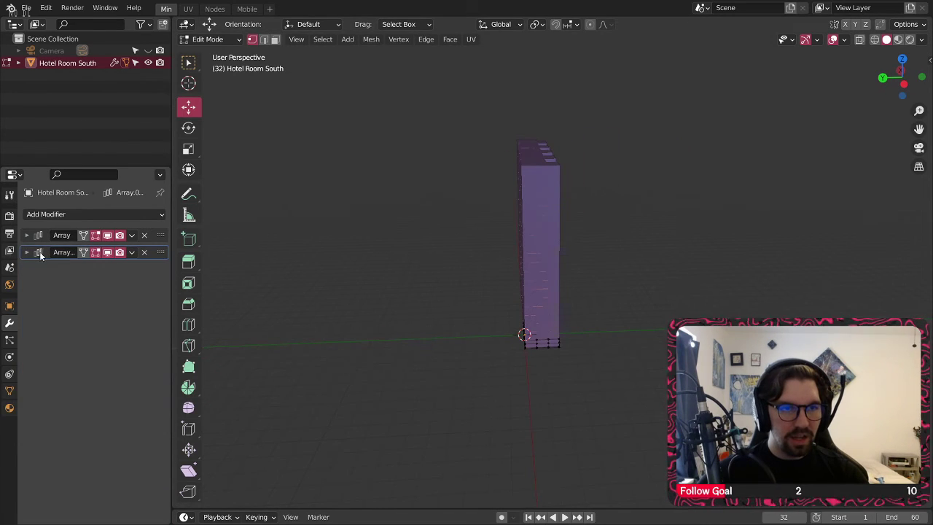
left_click(81, 215)
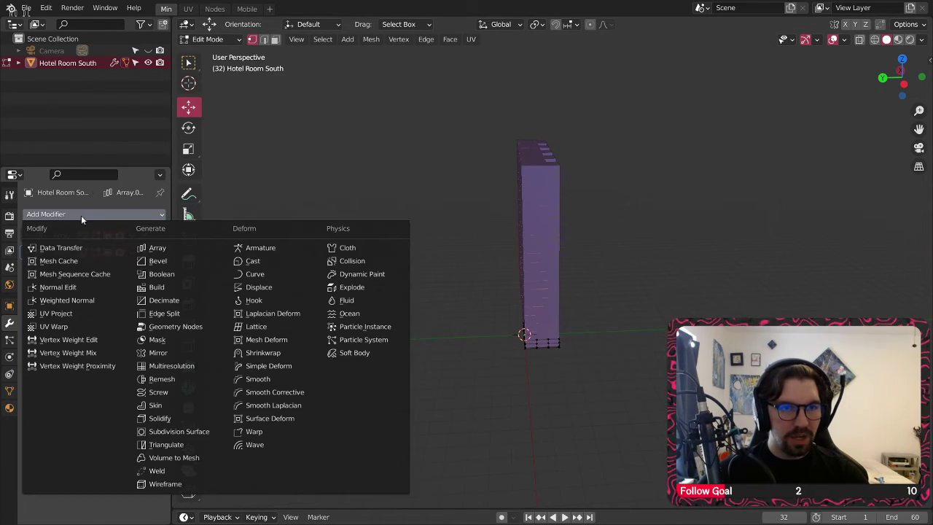
left_click(170, 353)
Step: Return to Object Mode and set the Mirror modifier's axis to Y only, doubling the hotel back to back
left_click(229, 40)
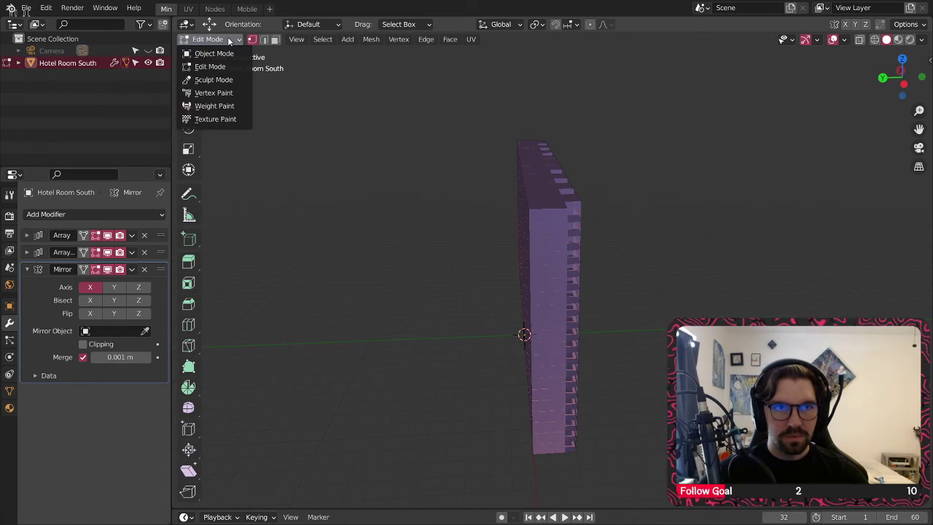
left_click(214, 53)
middle_click_drag(510, 234, 758, 233)
left_click(114, 287)
middle_click_drag(510, 262, 625, 233)
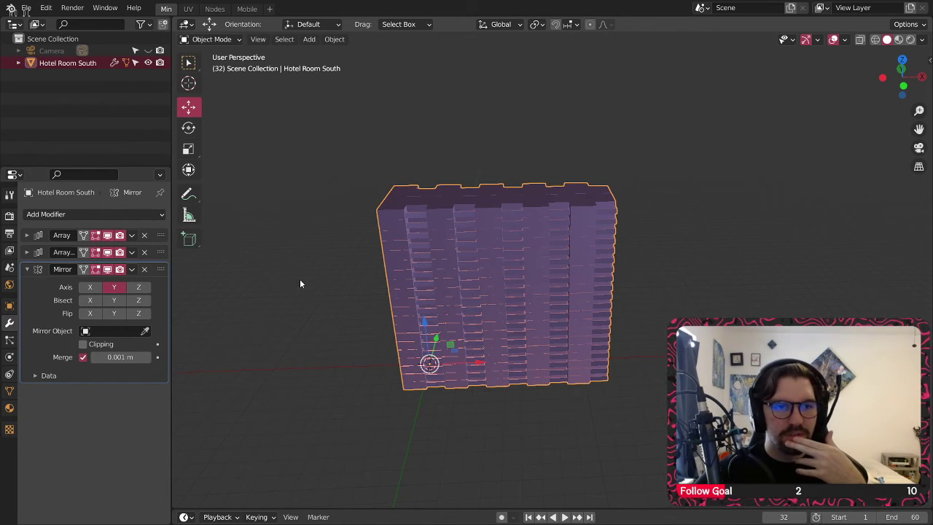
Step: Try the Mirror modifier's Flip options on Y and Z, toggling the Y axis for comparison
left_click(113, 289)
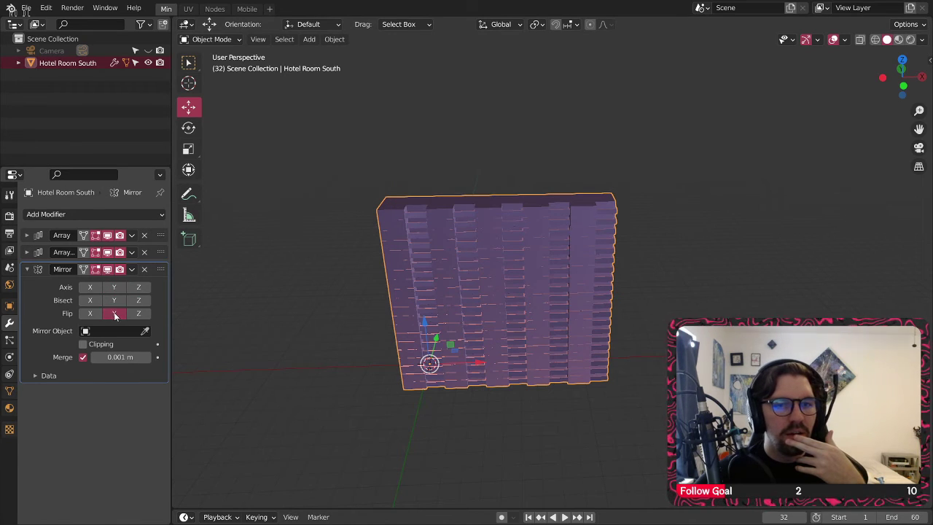
left_click(114, 287)
middle_click_drag(510, 251, 405, 257)
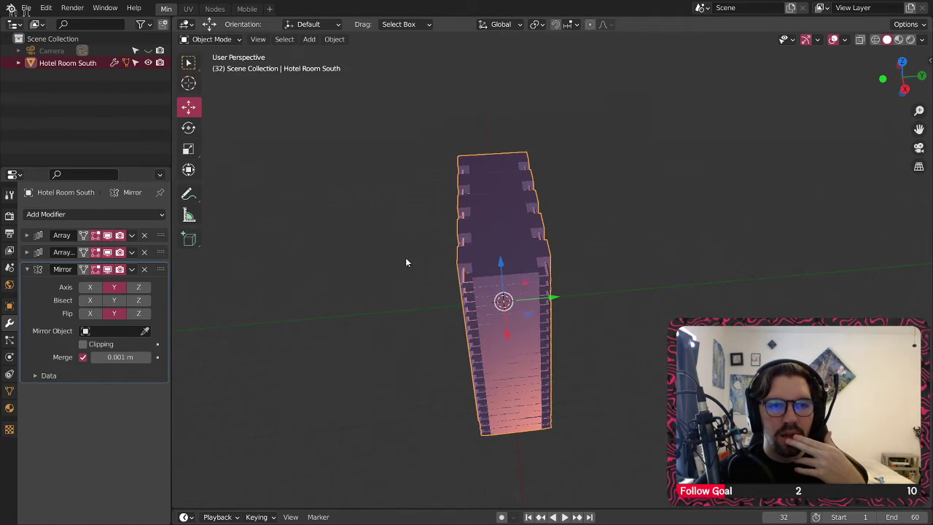
left_click(114, 288)
left_click(139, 313)
left_click(93, 314)
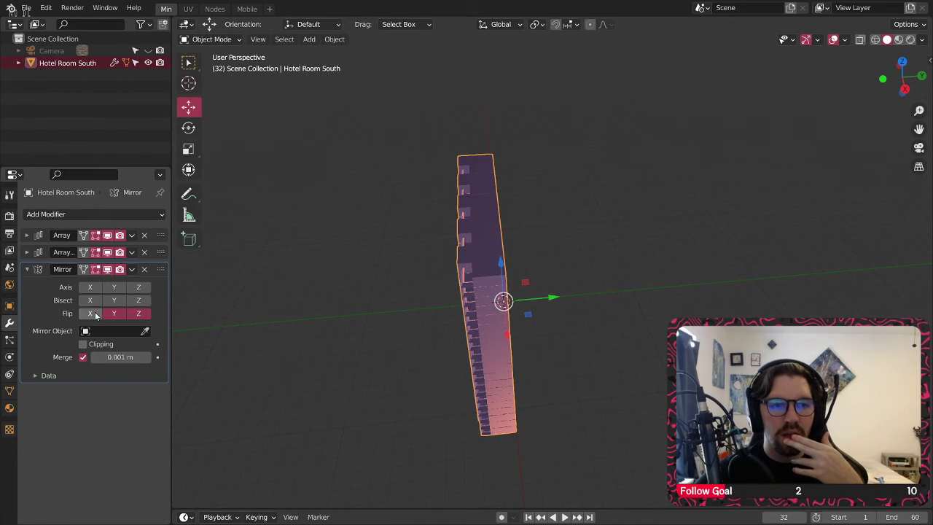
left_click(113, 287)
Step: Examine the mirrored hotel block from all sides, checking the roof, end walls and the notched balcony corners
middle_click_drag(445, 241, 572, 314)
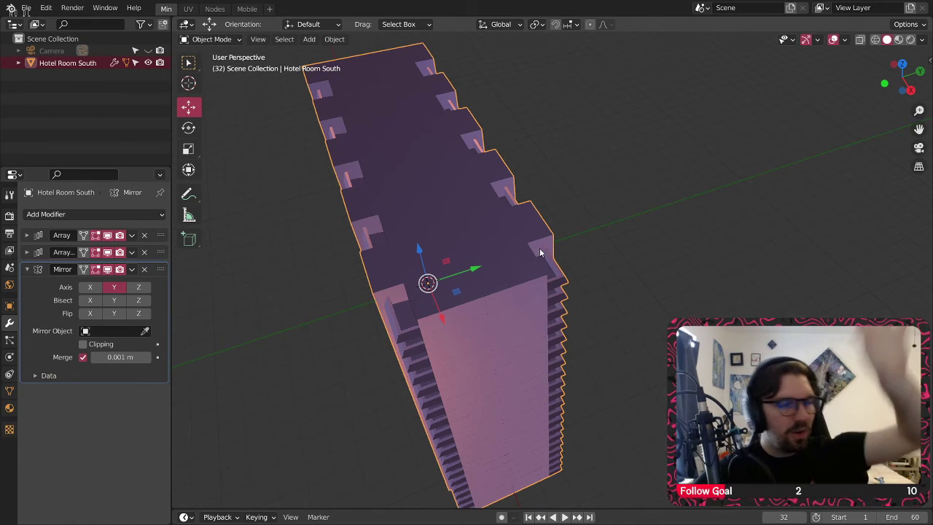
middle_click_drag(455, 332, 574, 311)
scroll(638, 161, "up", 3)
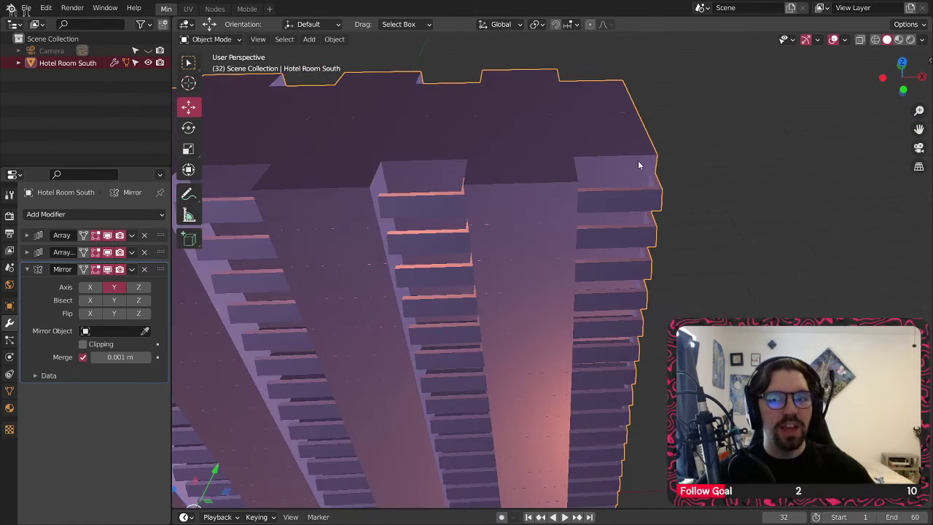
middle_click_drag(637, 161, 480, 312)
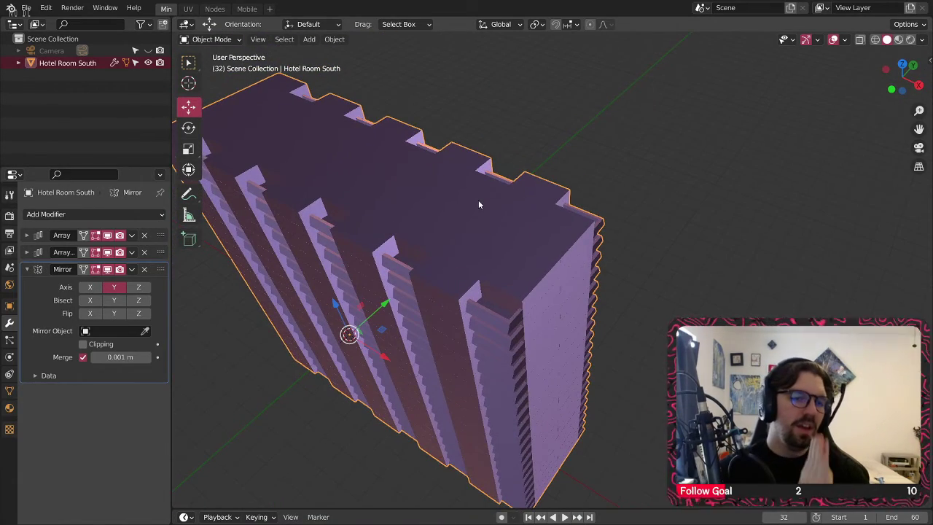
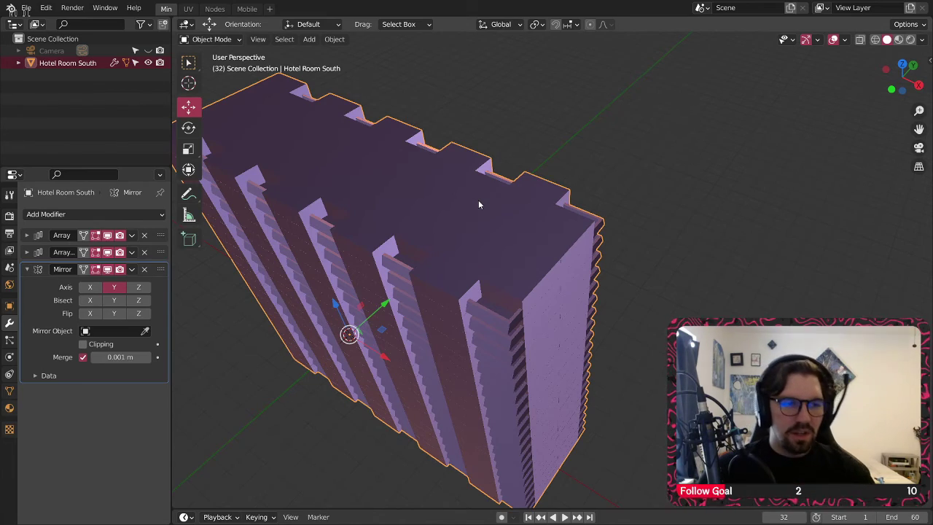
scroll(492, 237, "down", 6)
middle_click_drag(496, 246, 446, 246)
scroll(467, 218, "up", 4)
scroll(477, 246, "up", 2)
middle_click_drag(458, 199, 631, 246)
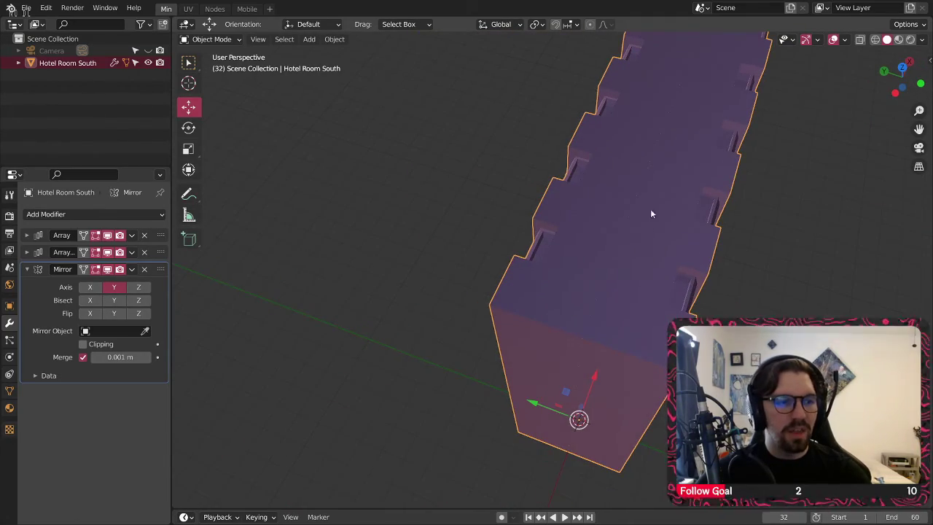
middle_click_drag(591, 270, 463, 240)
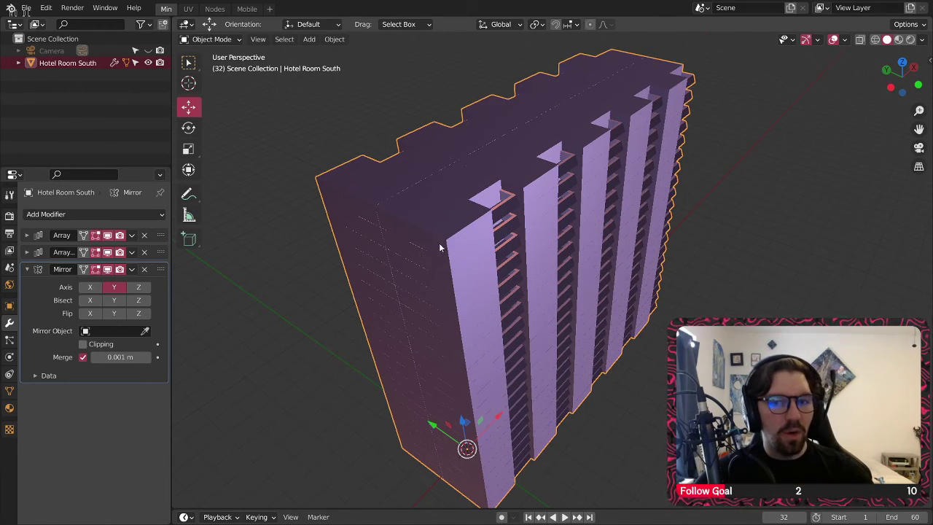
middle_click_drag(439, 246, 618, 216)
middle_click_drag(527, 218, 513, 231)
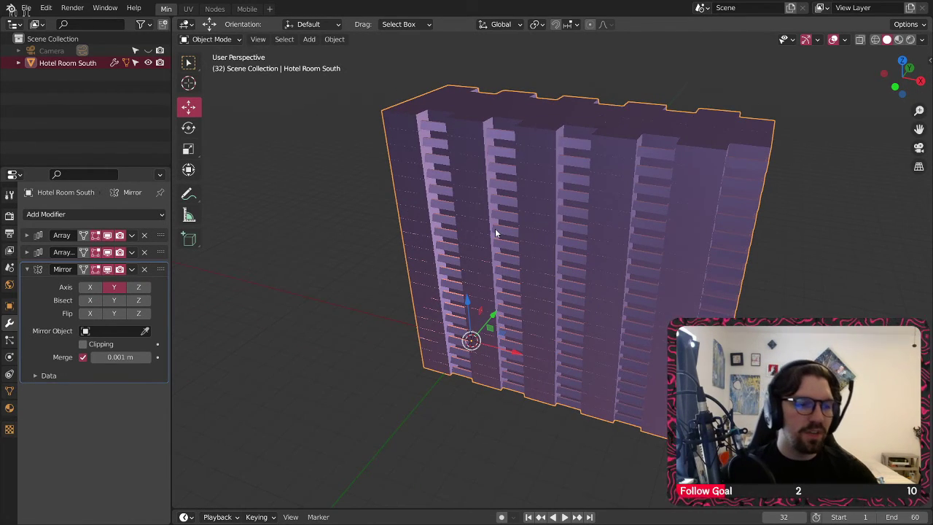
scroll(495, 233, "down", 5)
middle_click_drag(499, 266, 422, 298)
left_click(421, 300)
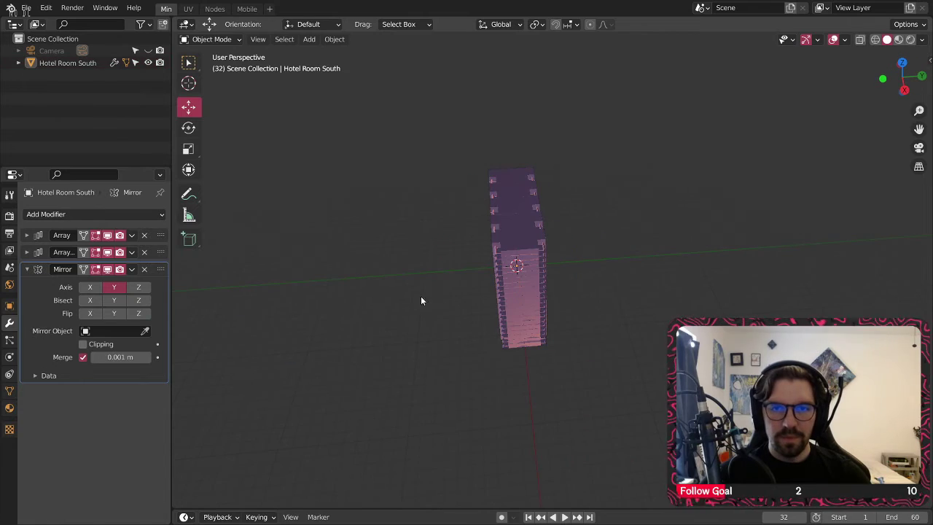
left_click(311, 44)
mouse_move(327, 56)
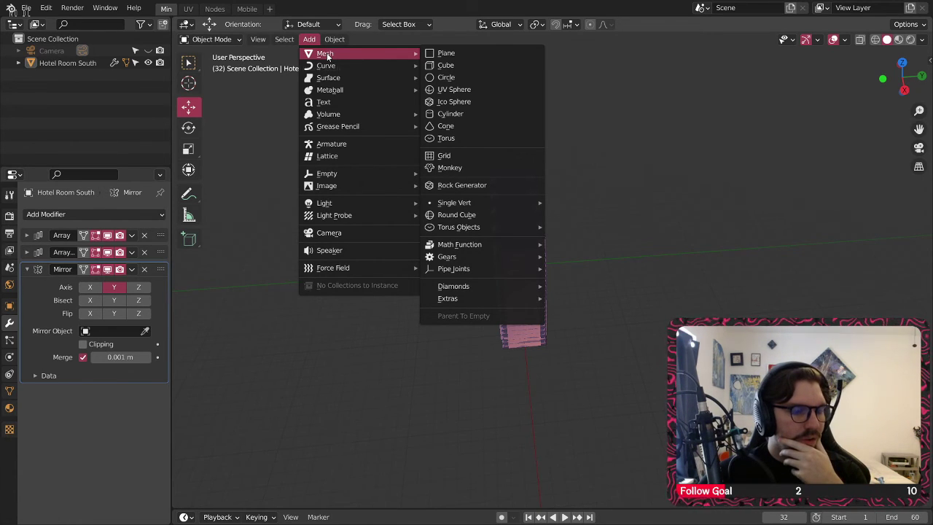
middle_click_drag(412, 440, 555, 274)
left_click(473, 285)
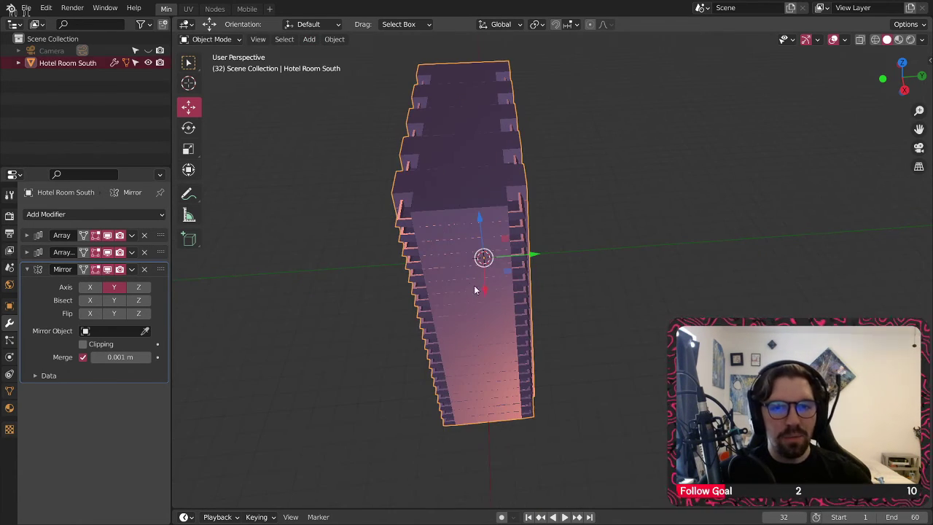
middle_click_drag(474, 285, 418, 240)
scroll(560, 290, "up", 2)
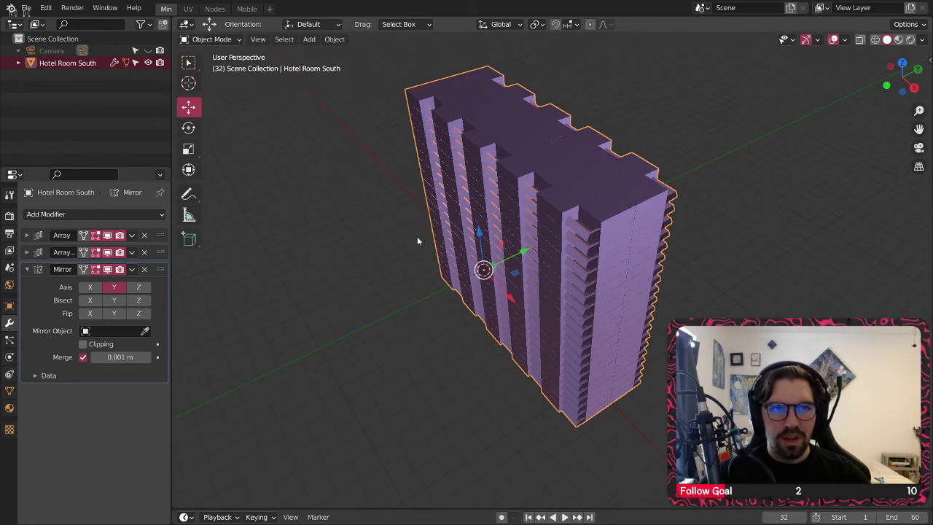
Step: Enter Edit Mode on the hotel and try mirroring the room mesh along global X
left_click(213, 39)
left_click(208, 66)
middle_click_drag(466, 264, 408, 337)
scroll(403, 338, "up", 4)
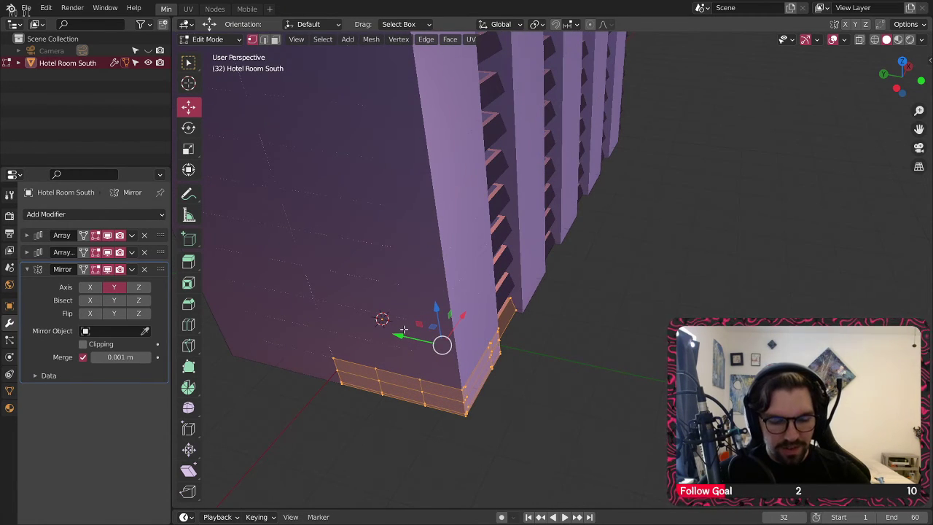
key("ctrl+m")
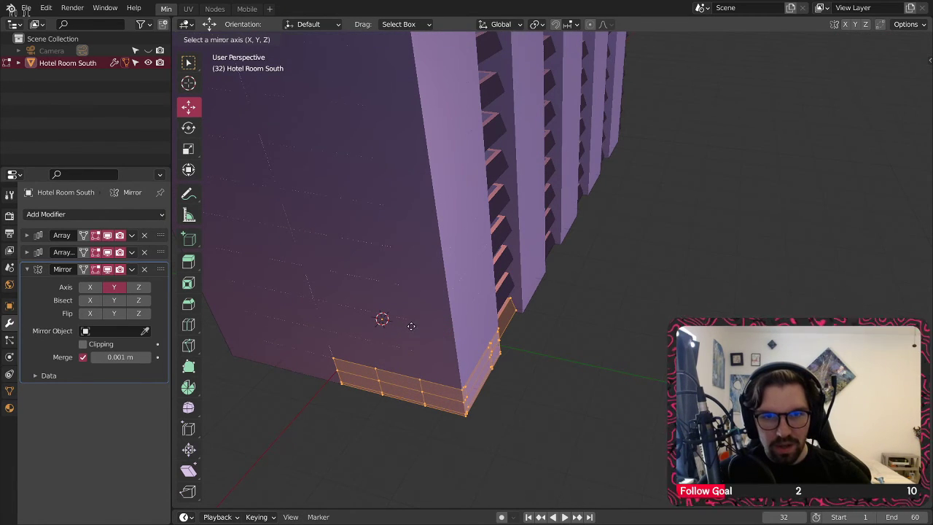
left_click(461, 345)
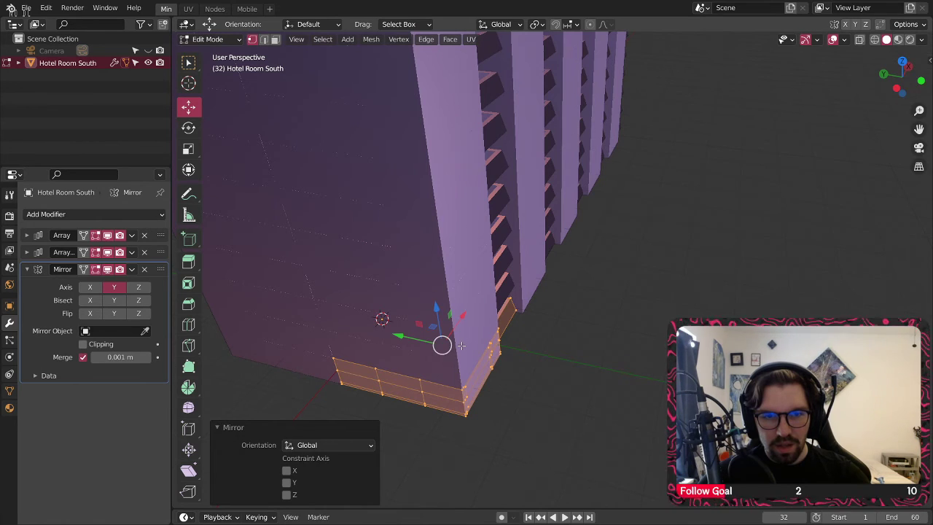
key("ctrl+m")
left_click(523, 180)
middle_click_drag(493, 220, 376, 387)
left_click(287, 470)
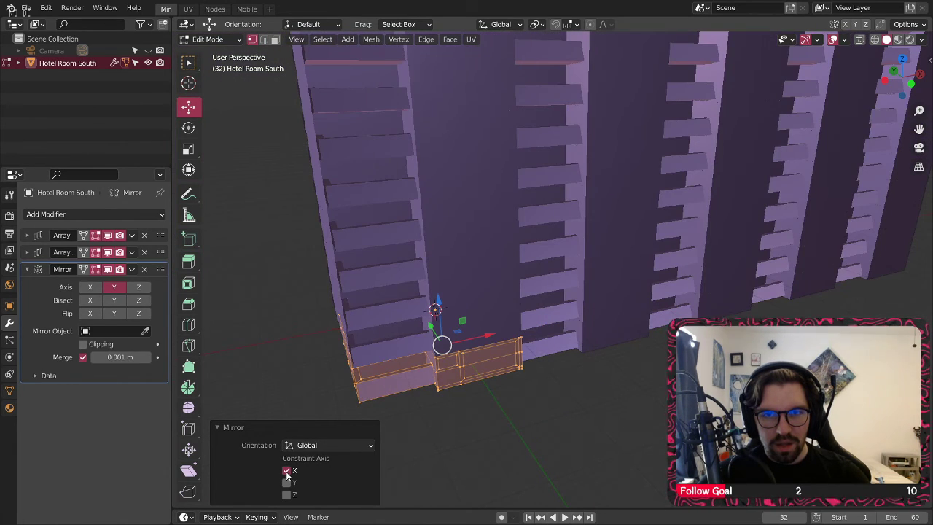
Step: Return to Object Mode and deselect the hotel
scroll(437, 306, "down", 3)
middle_click_drag(437, 306, 668, 248)
middle_click_drag(666, 182, 525, 343)
left_click(209, 40)
left_click(217, 58)
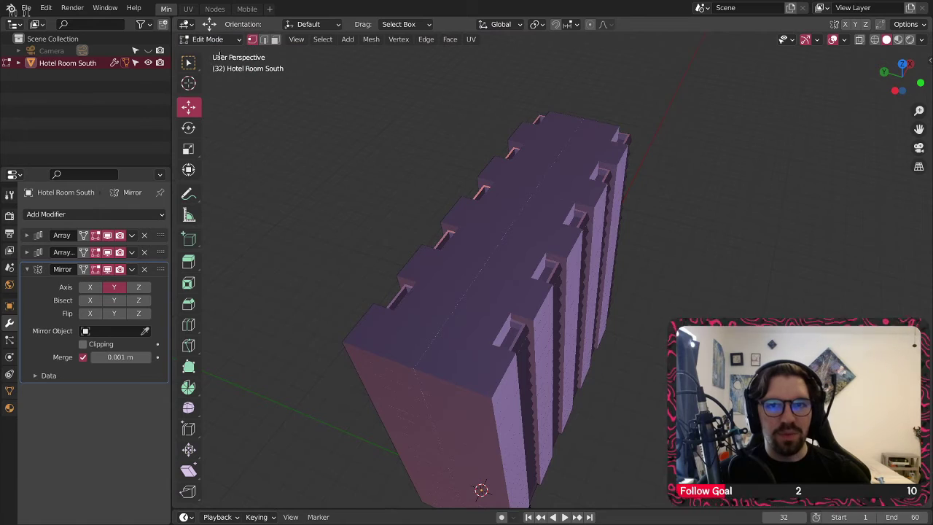
left_click(222, 40)
left_click(216, 56)
key("alt+a")
middle_click_drag(473, 223, 428, 269)
middle_click_drag(564, 231, 464, 237)
scroll(465, 237, "up", 1)
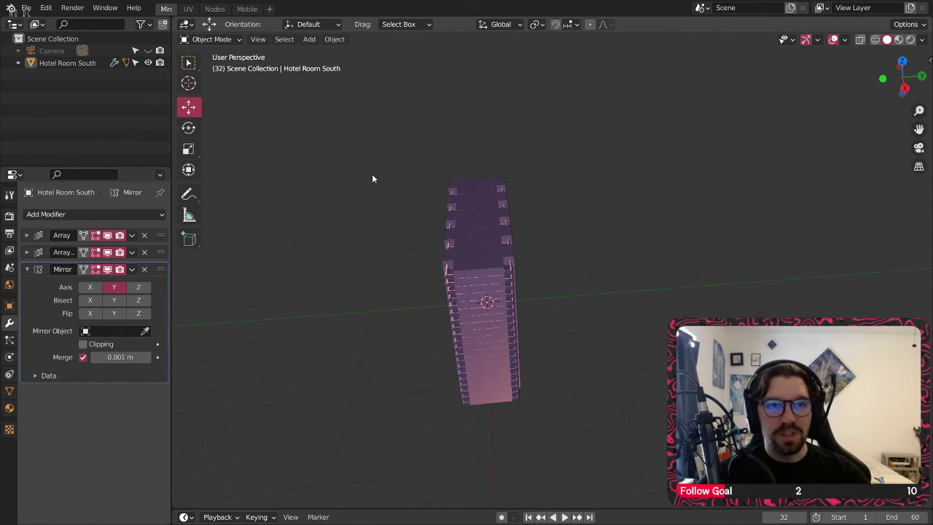
Step: Add a mesh circle and raise it about 166.58 m along Z, above the hotel roof
left_click(309, 40)
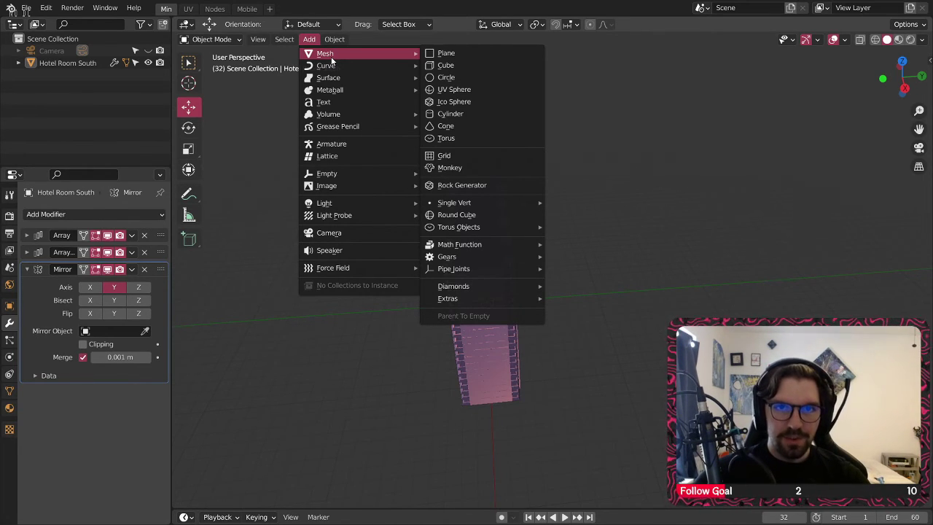
left_click(446, 78)
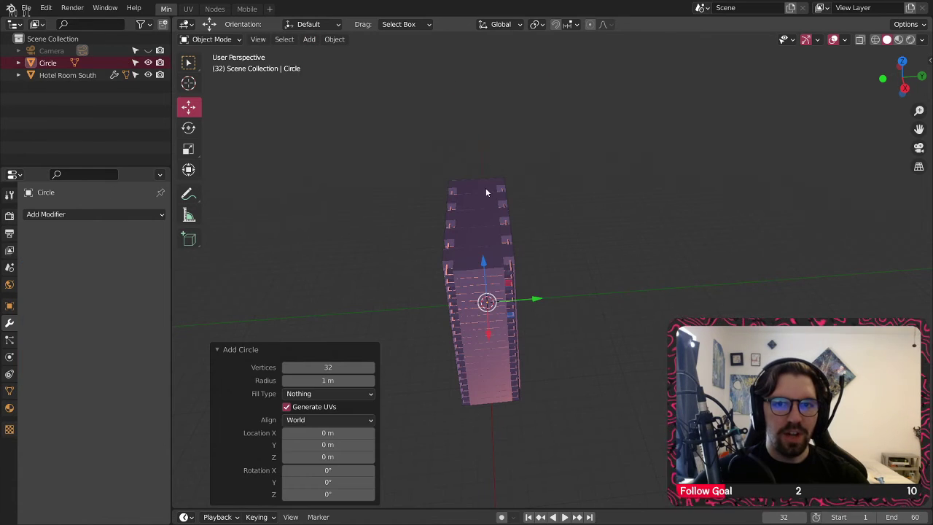
middle_click_drag(490, 233, 583, 246)
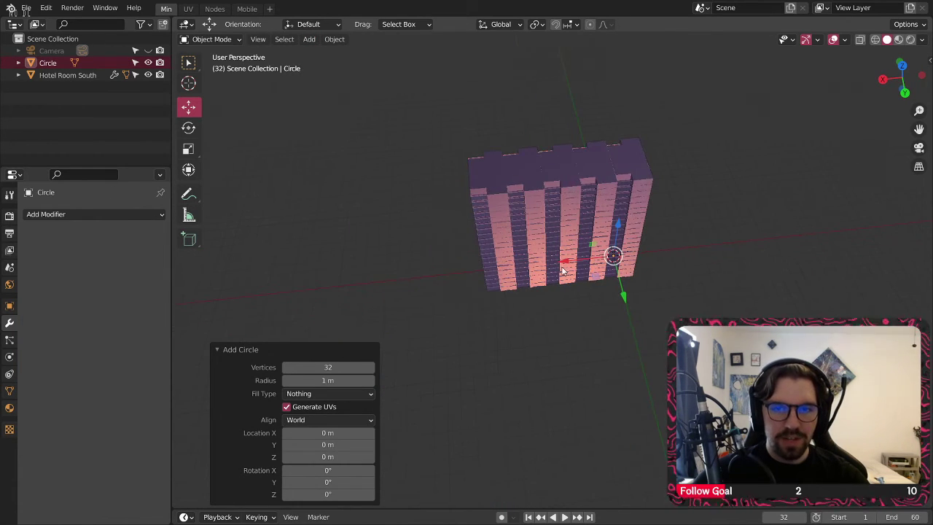
middle_click_drag(632, 213, 530, 271)
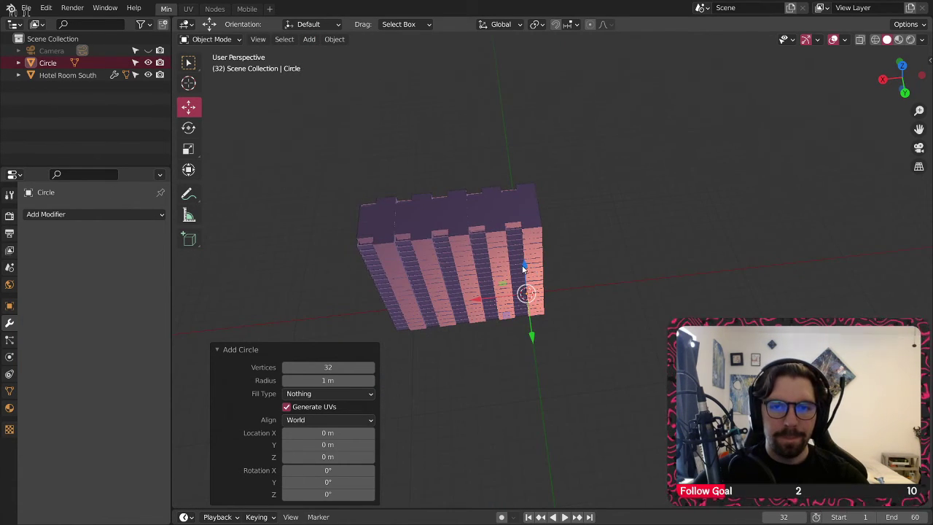
left_click_drag(531, 271, 514, 117)
scroll(517, 149, "up", 6)
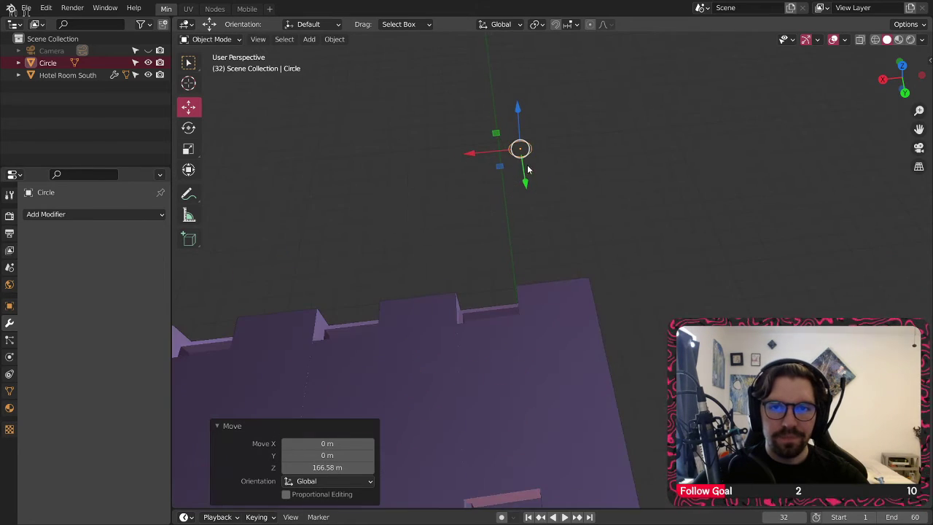
Step: Undo raising the circle and adding it to the scene
middle_click_drag(529, 170, 573, 224)
key("ctrl+z")
key("ctrl+z")
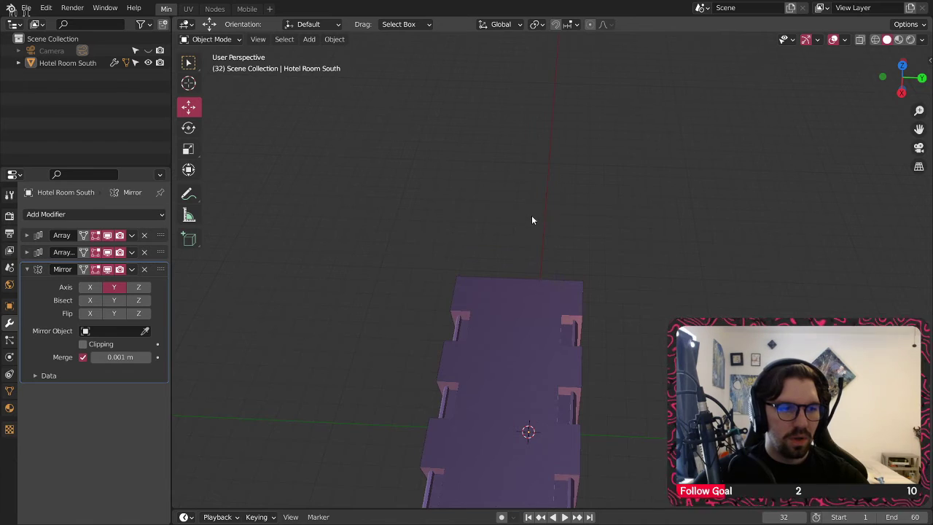
Step: Add a mesh circle at the world origin and set its vertex count to 60
left_click(333, 39)
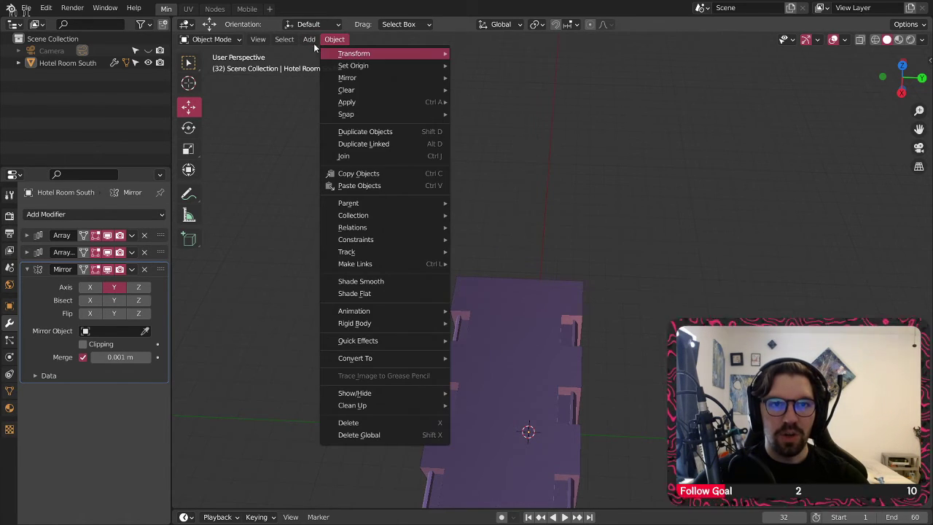
mouse_move(309, 39)
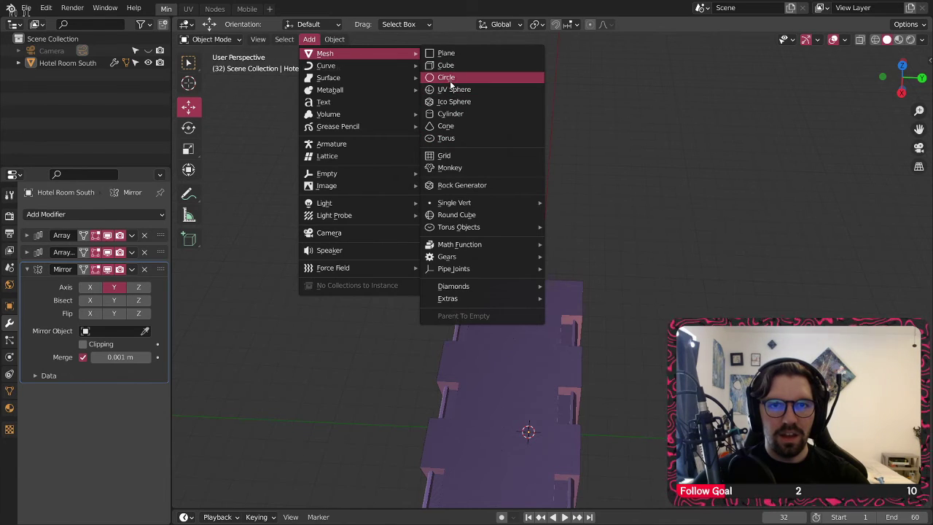
left_click(453, 81)
middle_click_drag(539, 346, 522, 277, "shift")
middle_click_drag(522, 277, 521, 302)
left_click(334, 367)
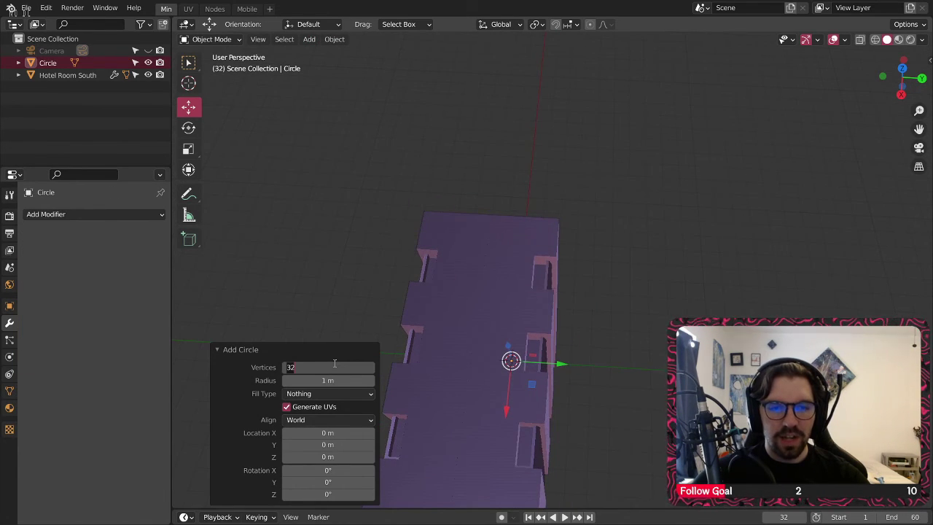
type("60")
key("Return")
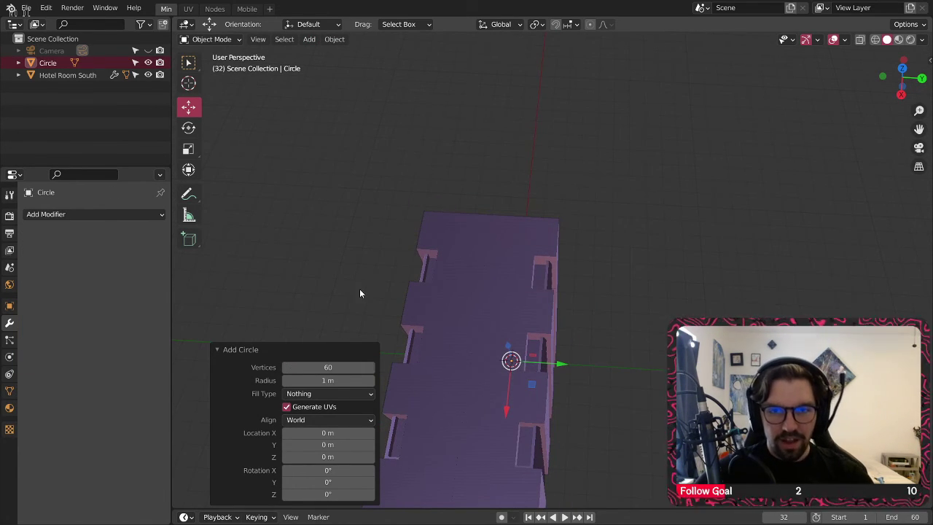
Step: Raise the circle about 129.57 m along Z above the hotel roof and scale it up by about 14.153
middle_click_drag(518, 253, 502, 211)
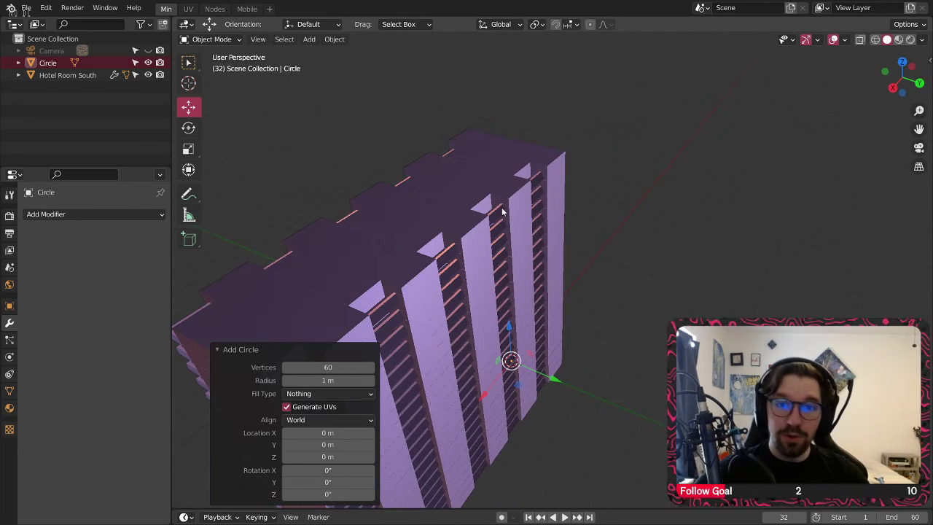
left_click_drag(514, 326, 524, 80)
middle_click_drag(525, 80, 545, 189)
scroll(551, 185, "up", 4)
scroll(555, 196, "up", 3)
key("s")
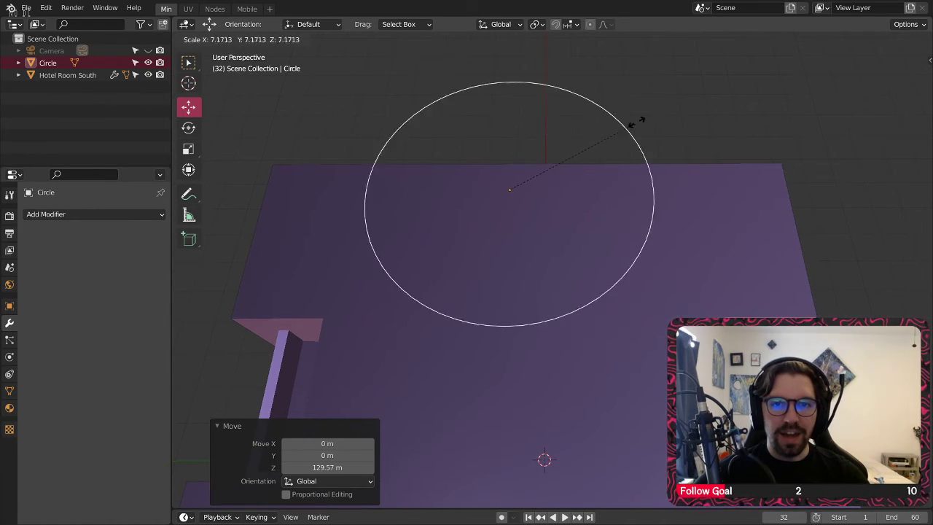
left_click(749, 48)
scroll(583, 175, "down", 5)
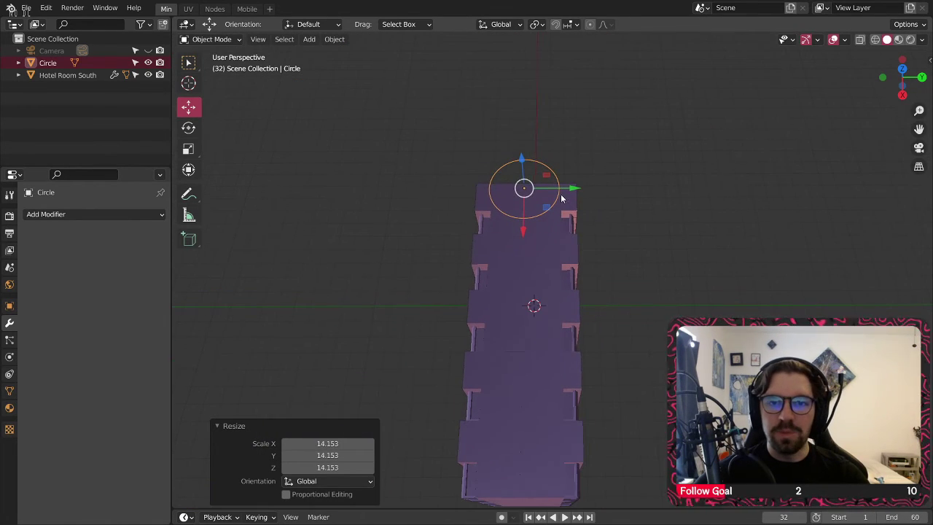
Step: Scale the circle by about 4.075 and then about 0.823 so it extends beyond the hotel's long sides
key("s")
left_click(660, 130)
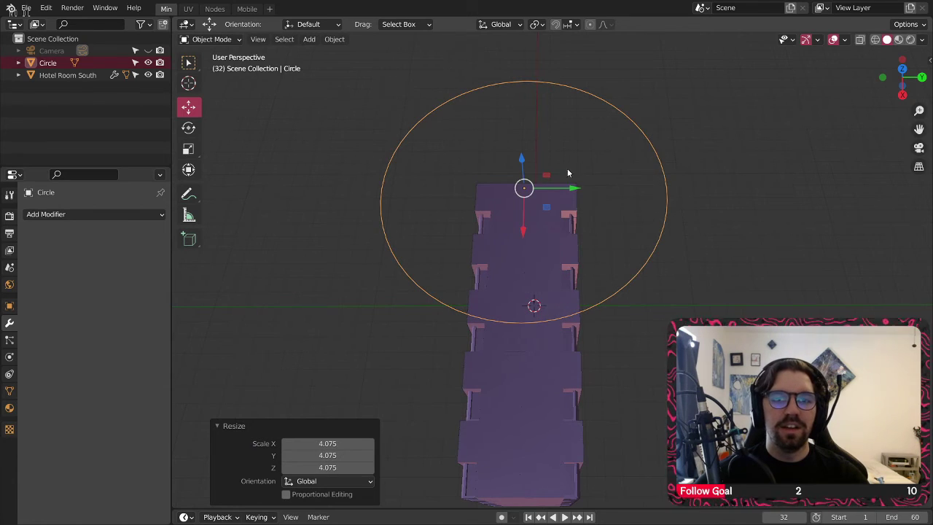
key("s")
left_click(546, 166)
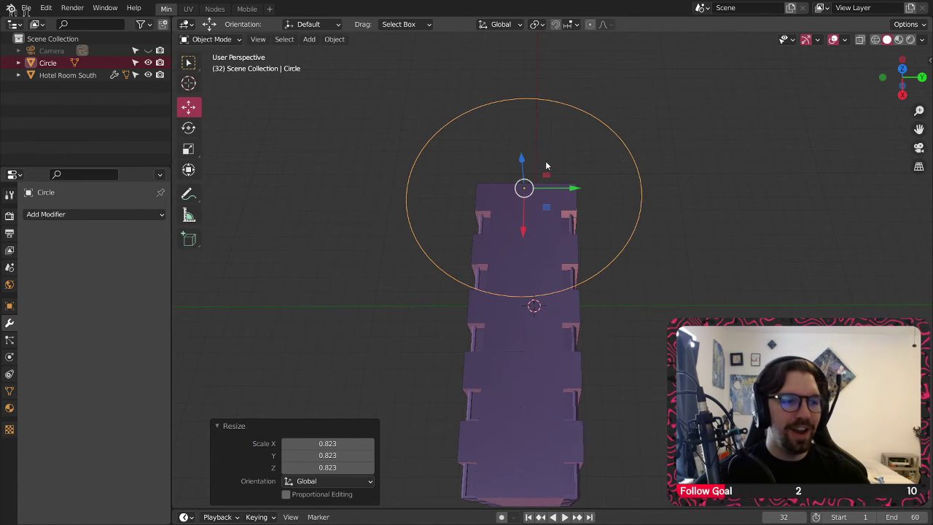
Step: Enter Edit Mode on the circle and switch to the Back orthographic view
middle_click_drag(578, 210, 475, 170)
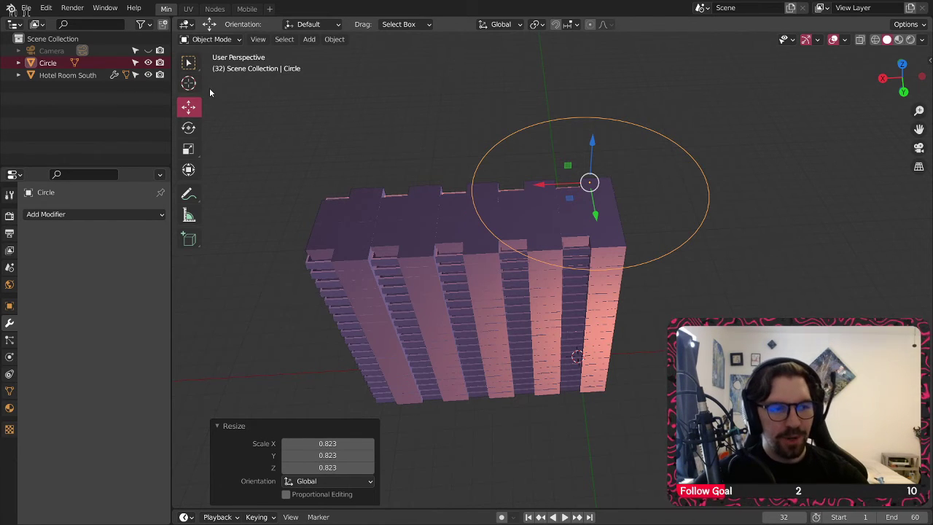
left_click(209, 41)
left_click(210, 67)
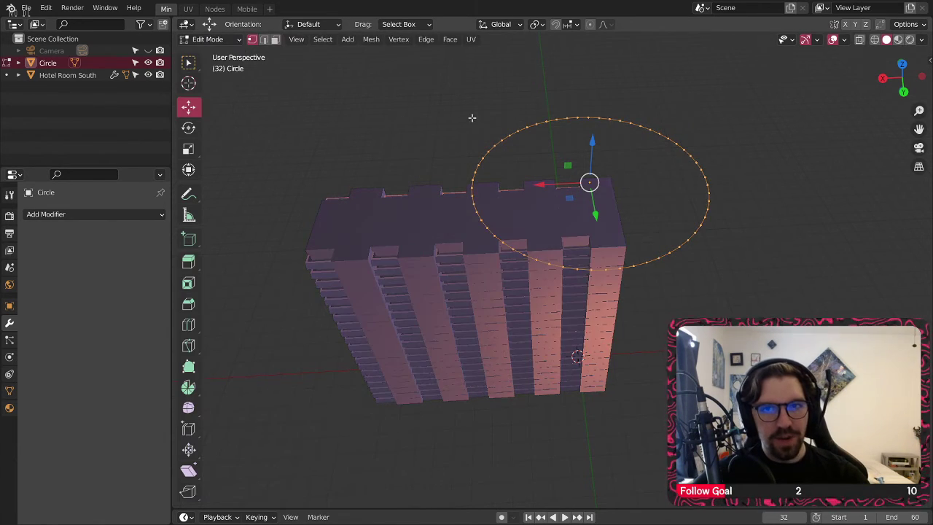
middle_click_drag(470, 119, 561, 125)
left_click(902, 92)
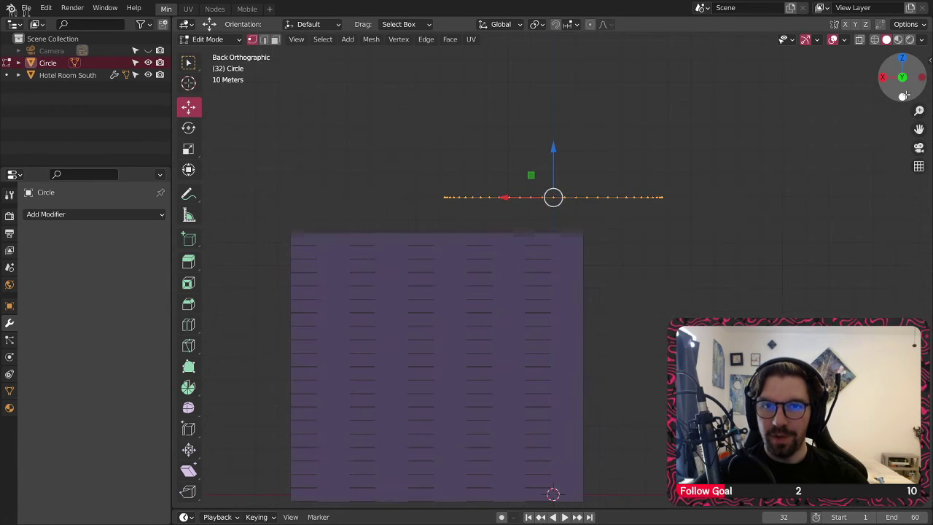
Step: In wireframe shading, box-select the circle's vertices lying on its centre line at the Z axis and dissolve them
scroll(542, 193, "up", 5)
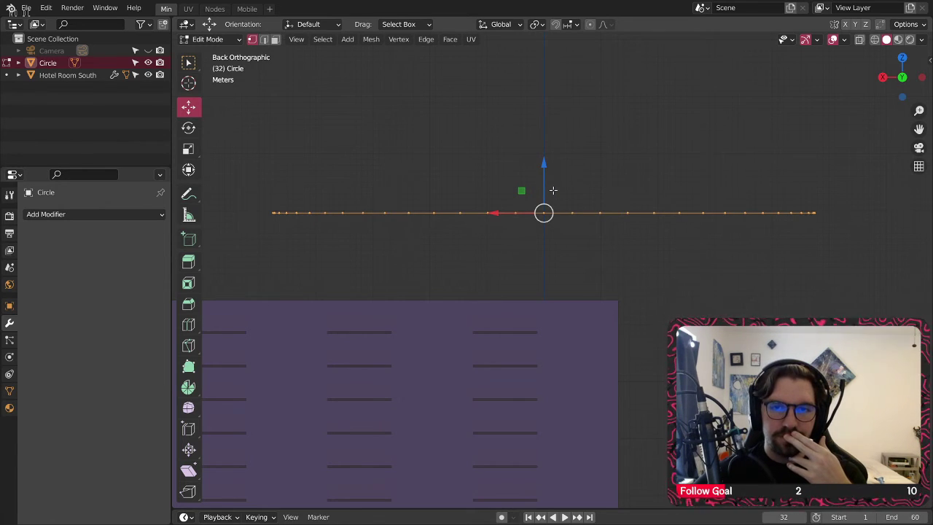
scroll(551, 214, "up", 6)
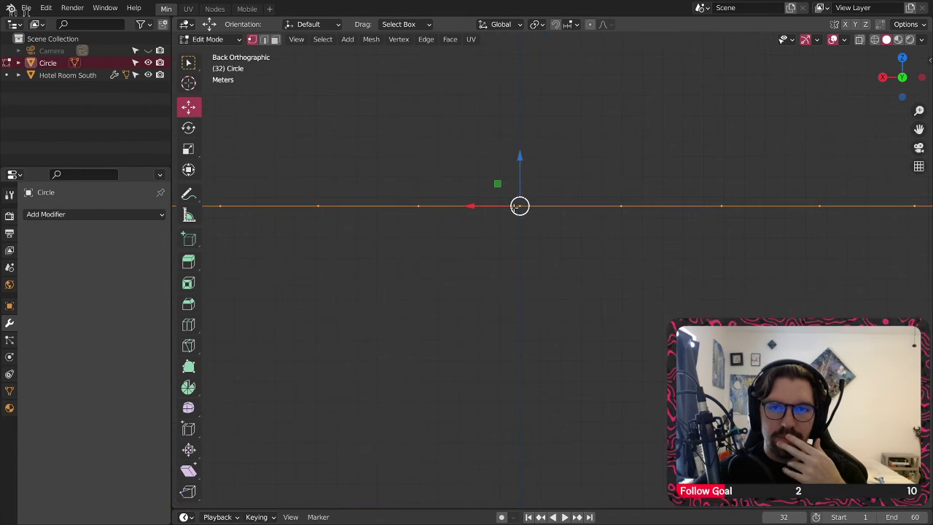
left_click(573, 170)
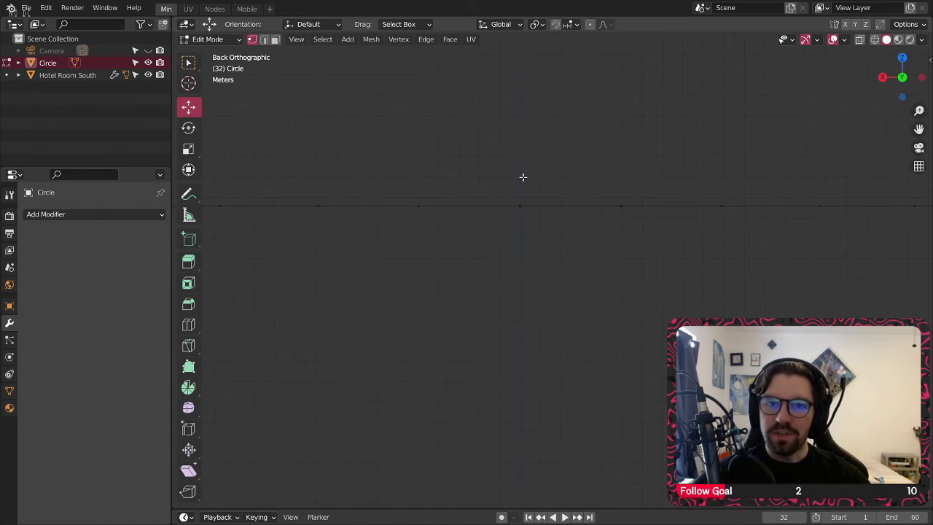
left_click(875, 40)
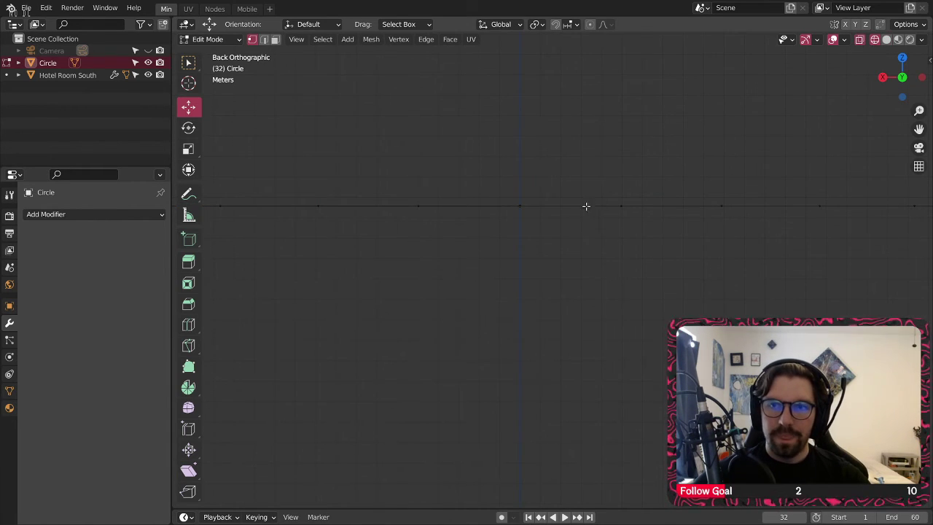
left_click_drag(550, 151, 500, 267)
right_click(522, 208)
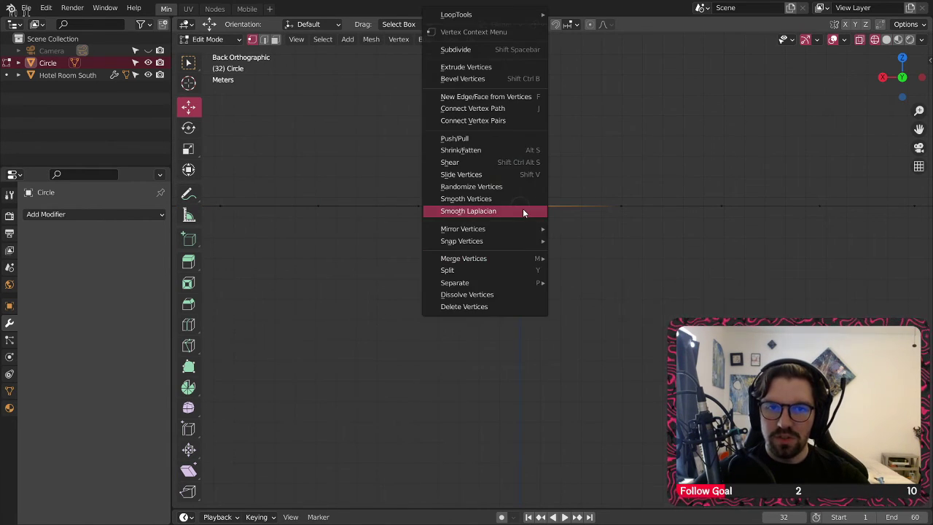
left_click(510, 294)
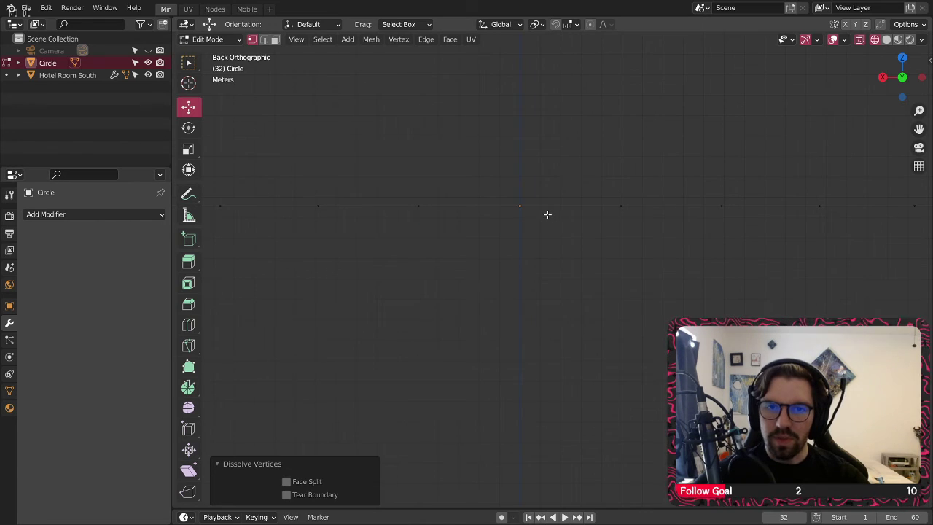
Step: Return to solid shading and stretch the circle into an oval by moving its hotel-side half about 108.04 m along X
middle_click_drag(548, 214, 550, 241)
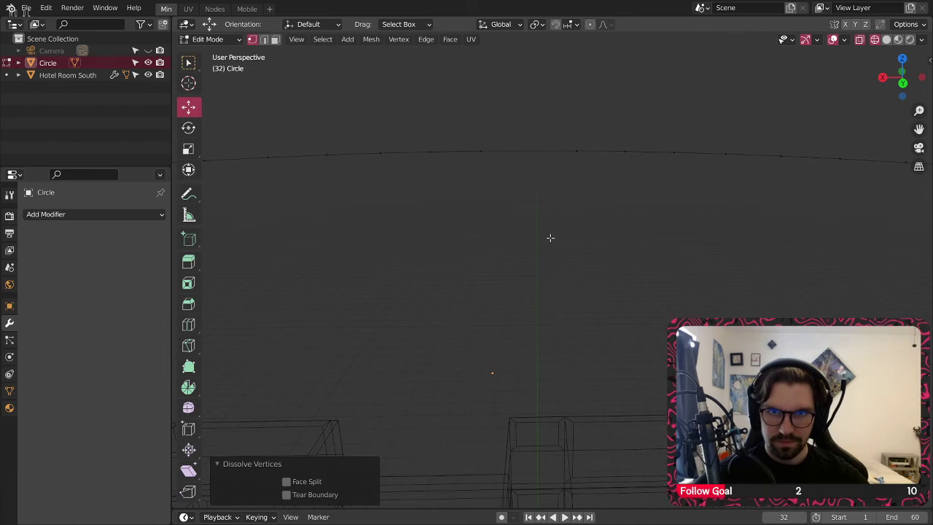
scroll(550, 237, "down", 6)
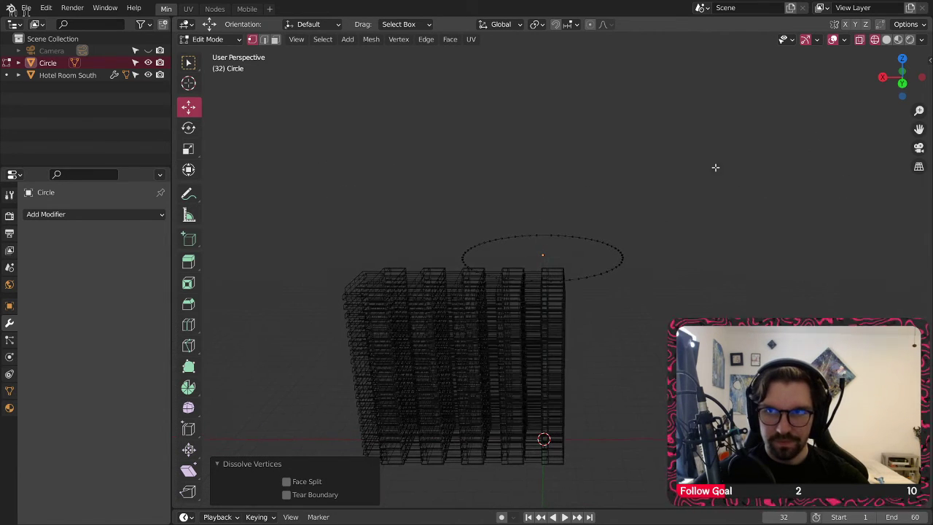
left_click(886, 39)
scroll(593, 209, "up", 2)
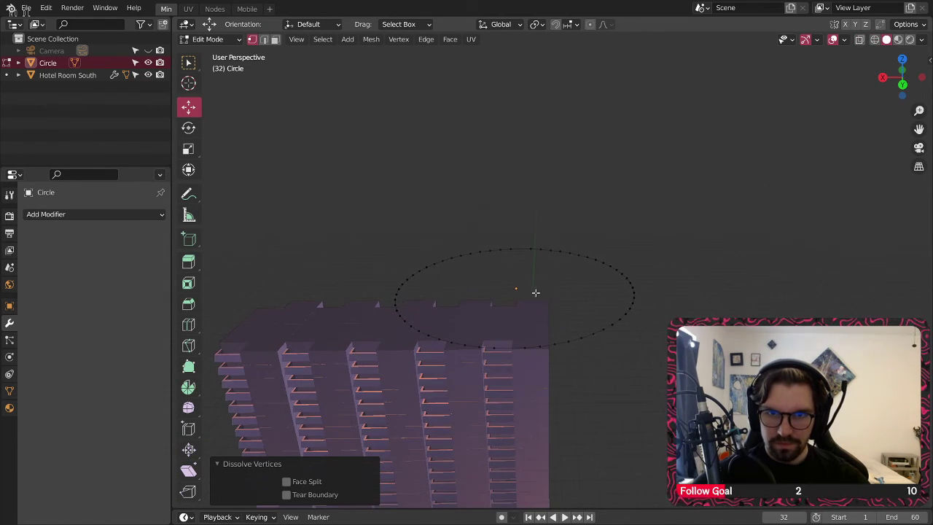
middle_click_drag(535, 293, 568, 297)
left_click_drag(571, 179, 384, 384)
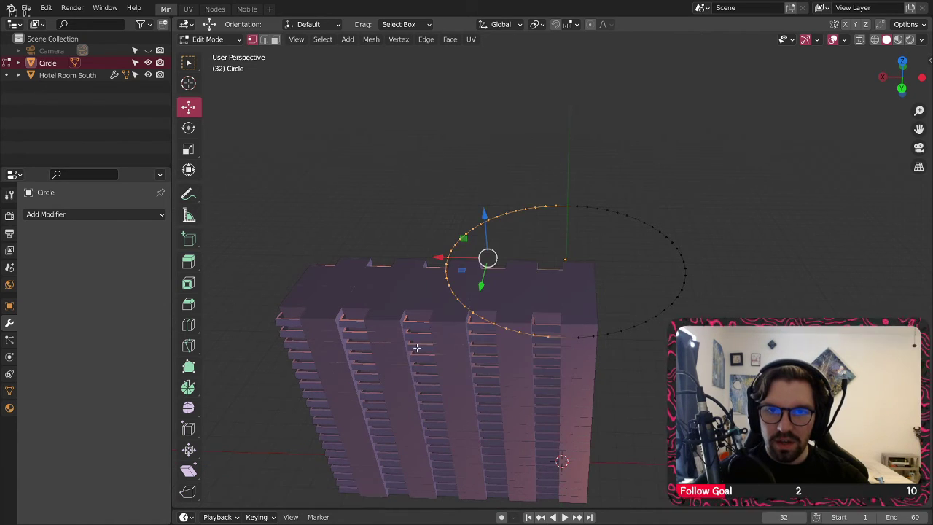
middle_click_drag(436, 258, 555, 258, "shift")
left_click_drag(555, 258, 278, 265)
Step: Select the whole elongated outline and scale it down uniformly to about 0.802
middle_click_drag(278, 265, 563, 172)
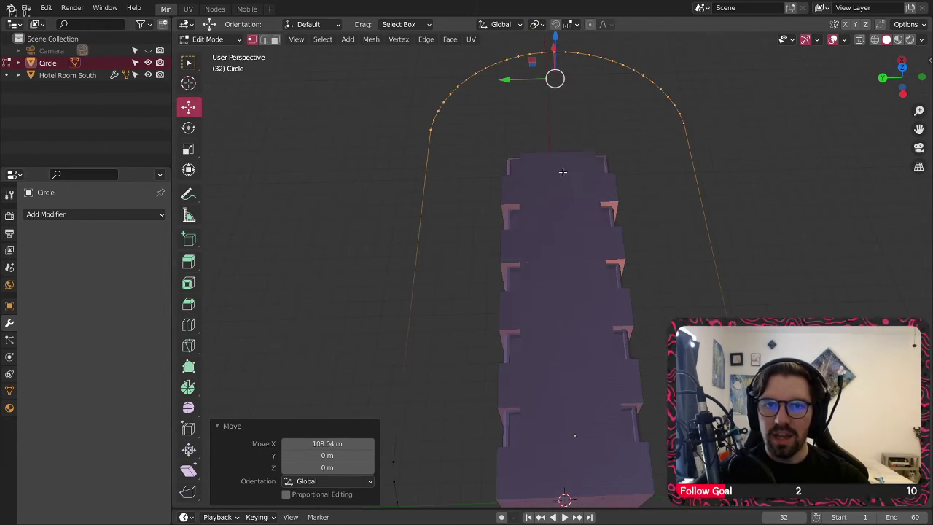
middle_click_drag(618, 181, 482, 201)
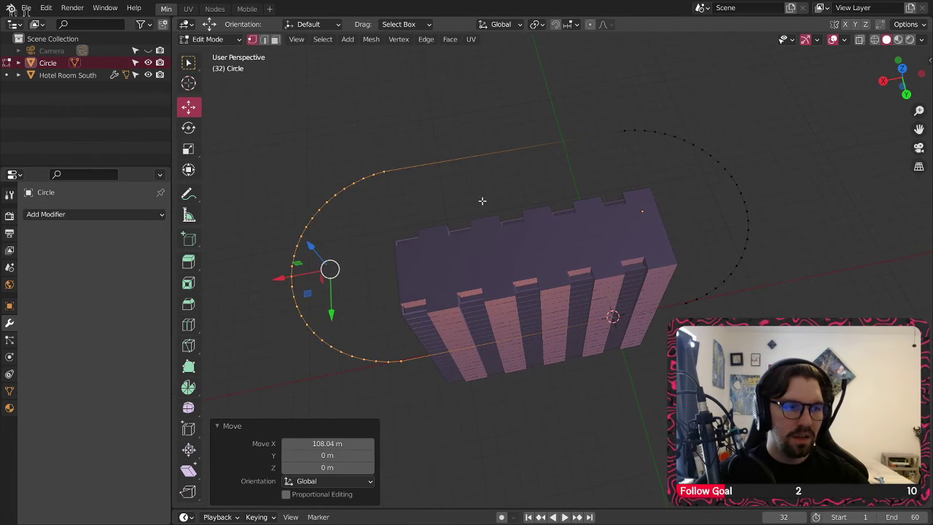
right_click(548, 168)
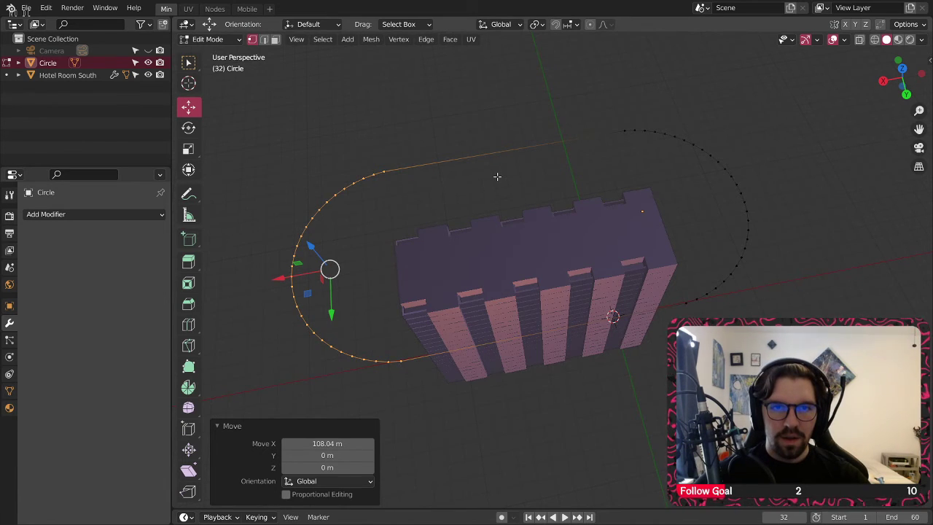
key("a")
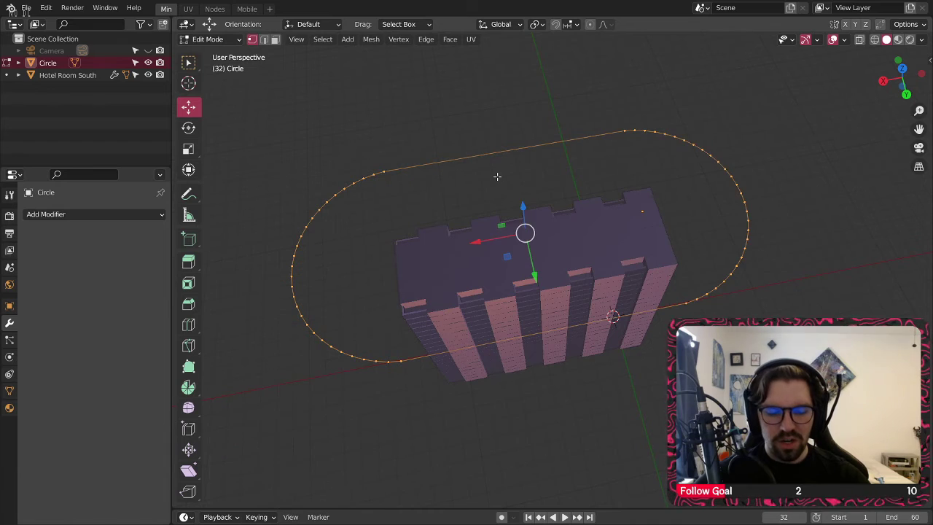
key("s")
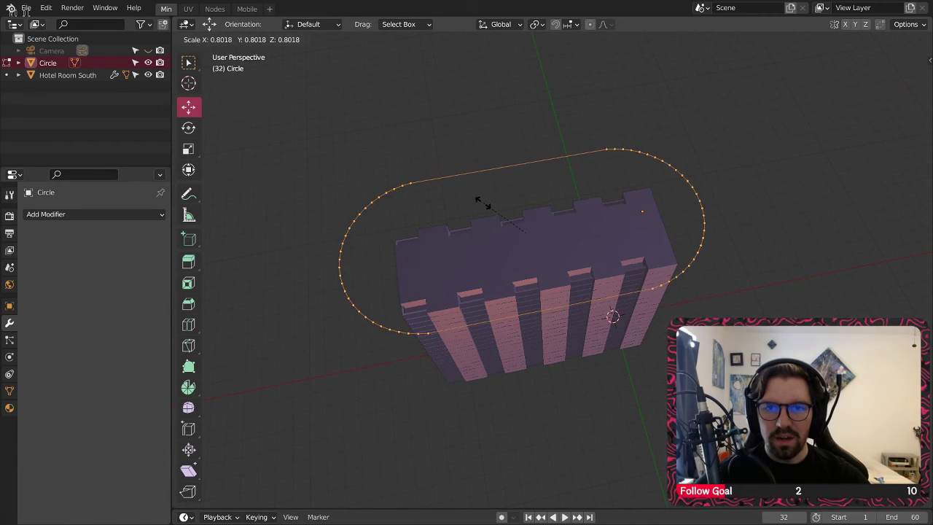
left_click(512, 239)
Step: Move the whole outline about -3.7378 m along X to centre it over the hotel roof
middle_click_drag(511, 238, 489, 238)
scroll(503, 238, "up", 2)
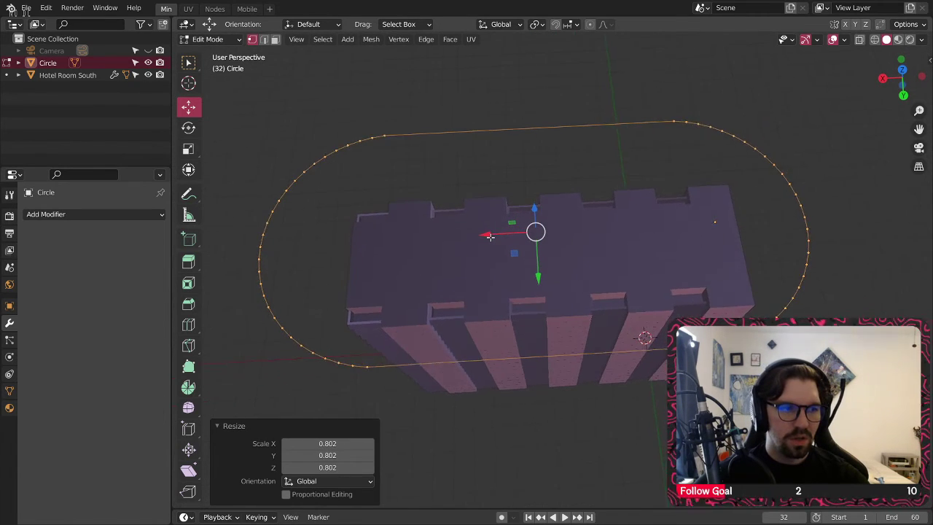
scroll(499, 235, "up", 1)
left_click_drag(497, 233, 516, 238)
Step: In the Top orthographic view, scale the outline along Y by about 1.566 to widen it around the hotel
mouse_move(516, 238)
middle_mouse_down()
mouse_move(410, 245)
mouse_move(459, 223)
mouse_move(502, 221)
mouse_move(510, 233)
middle_mouse_up()
scroll(416, 237, "down", 3)
scroll(460, 217, "up", 3)
left_click(188, 149)
left_click(902, 71)
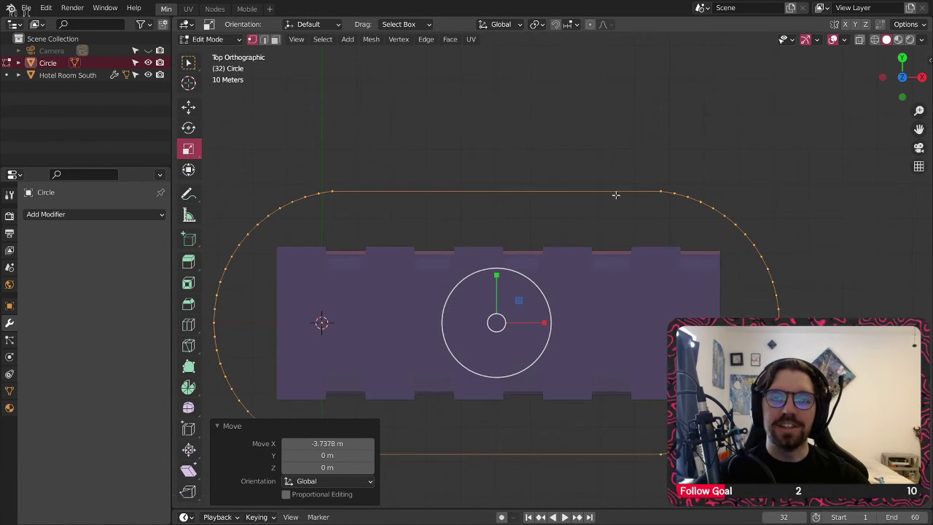
scroll(444, 259, "up", 2)
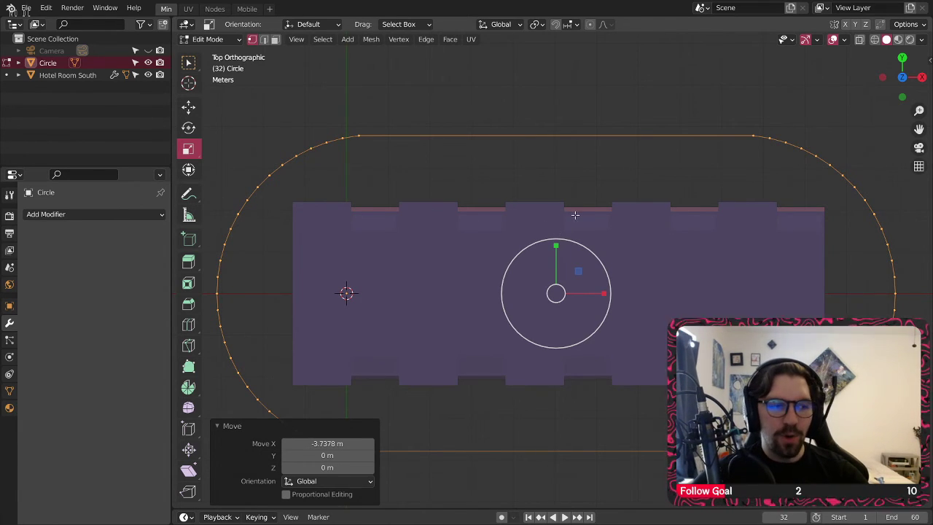
scroll(575, 215, "down", 3)
scroll(552, 218, "up", 2)
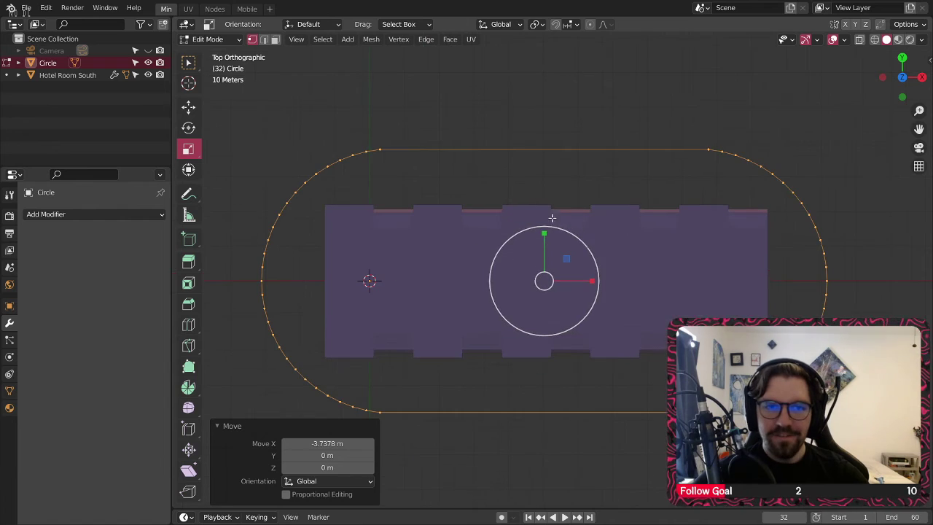
left_click_drag(543, 233, 549, 204)
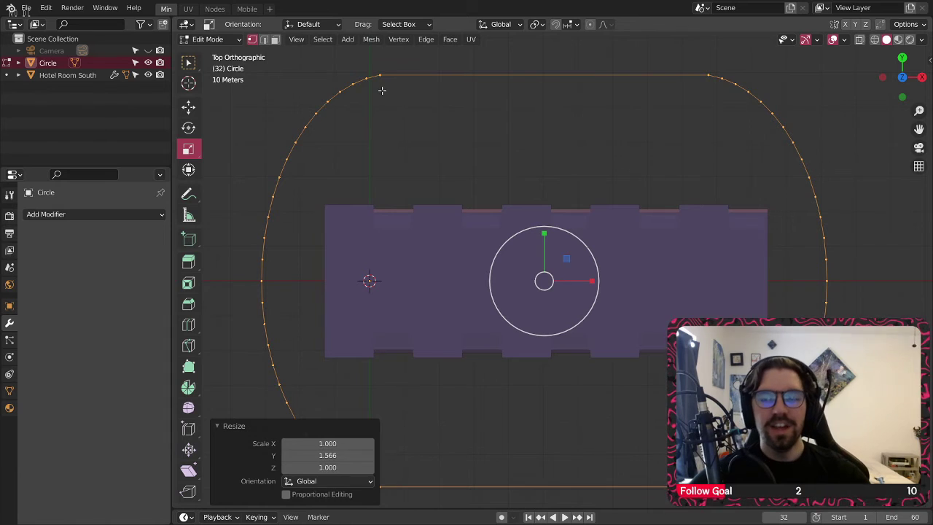
middle_click_drag(400, 163, 498, 102)
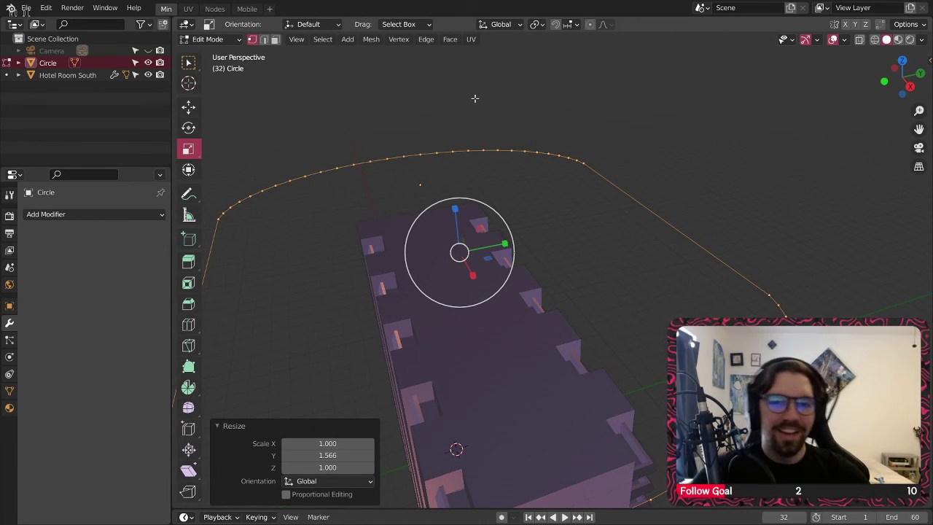
mouse_move(596, 77)
middle_mouse_down()
mouse_move(541, 173)
mouse_move(527, 175)
mouse_move(546, 173)
mouse_move(597, 86)
middle_mouse_up()
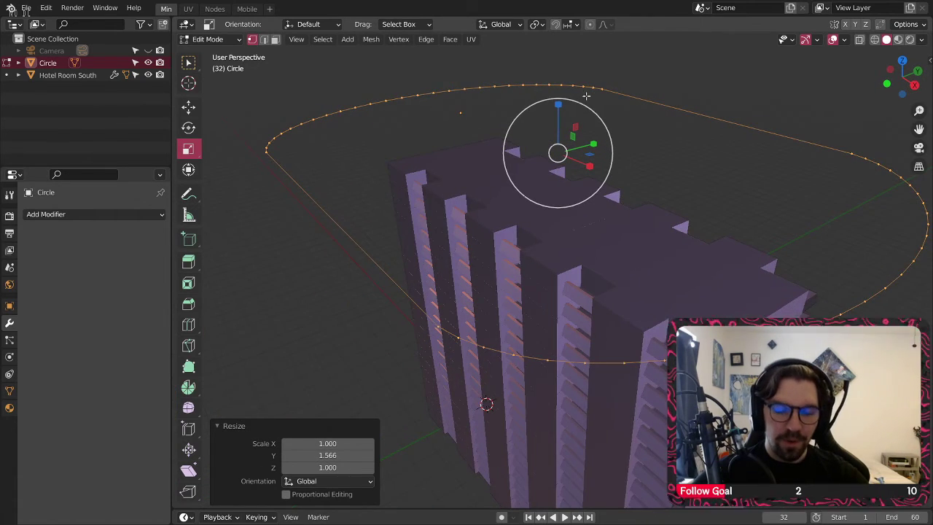
Step: Extrude the elongated outline straight down by 77.009 m along Z to form a wall around the hotel
middle_click_drag(546, 145, 616, 146)
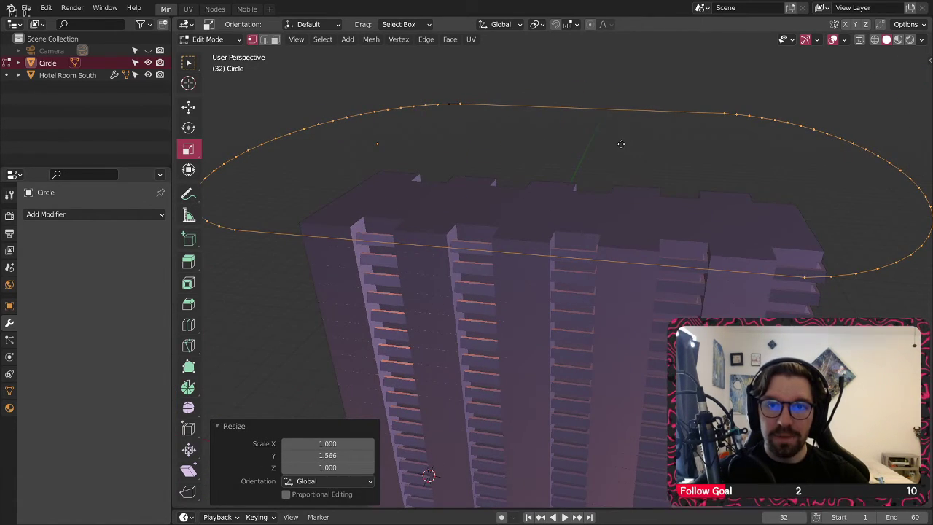
key("e")
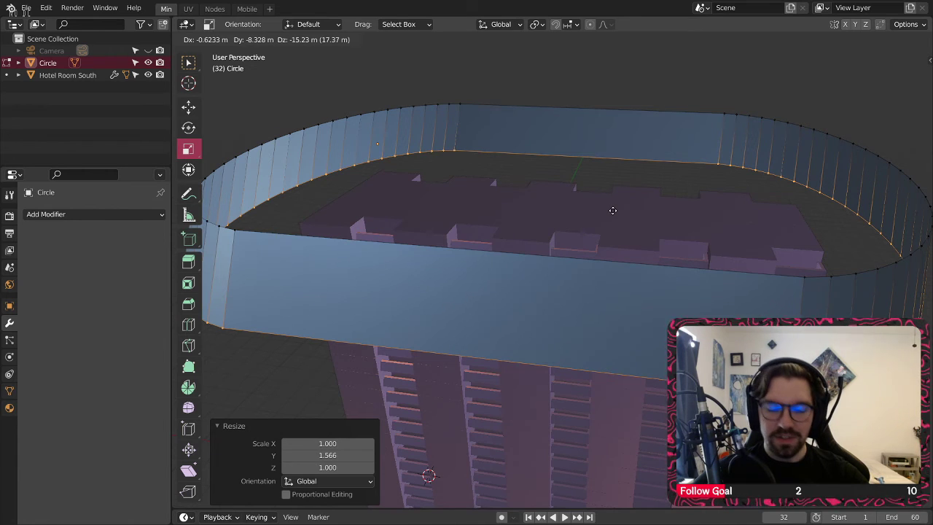
key("z")
left_click(633, 302)
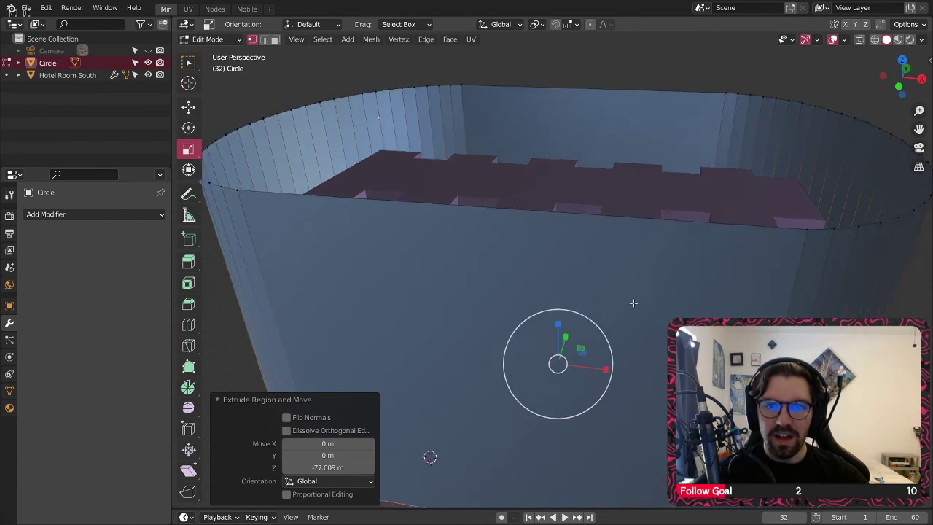
Step: Move the wall's lower edge loop a further -46.917 m along Z, down towards the hotel's base
middle_click_drag(633, 303, 639, 133)
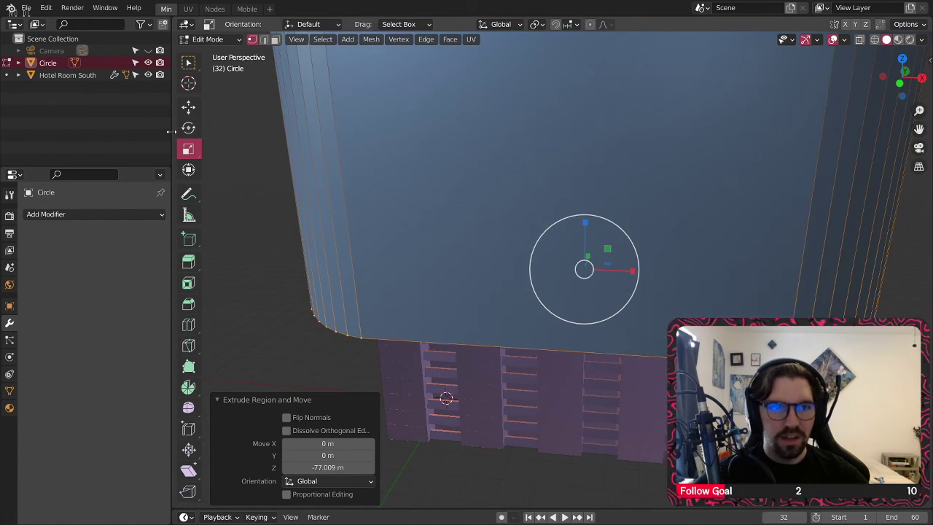
left_click(188, 106)
left_click_drag(586, 226, 580, 320)
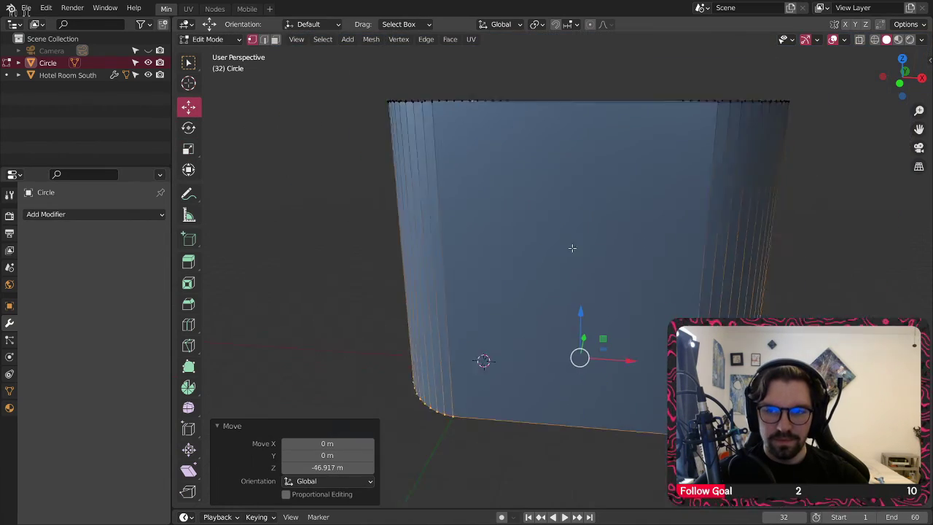
Step: Add one centred vertical loop cut to the straight long wall on the +Y side of the hotel
middle_click_drag(572, 248, 565, 267)
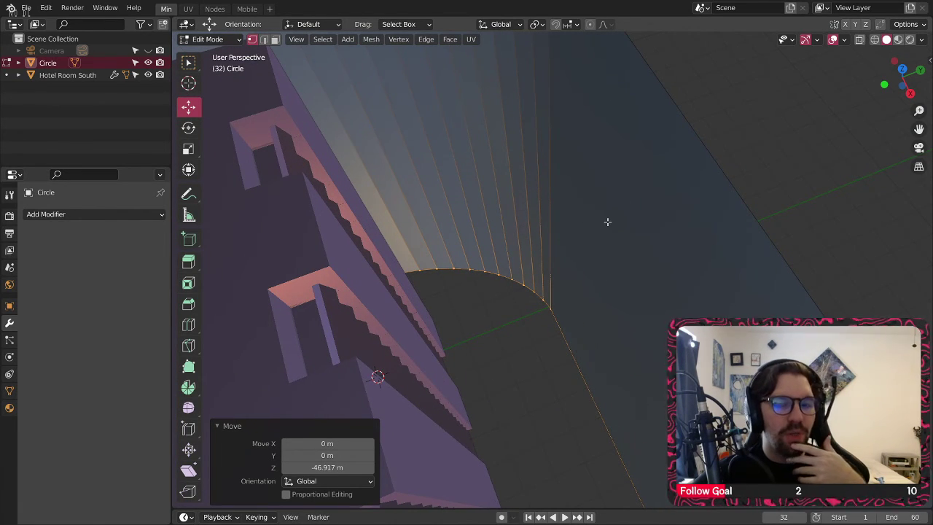
middle_click_drag(607, 220, 521, 326)
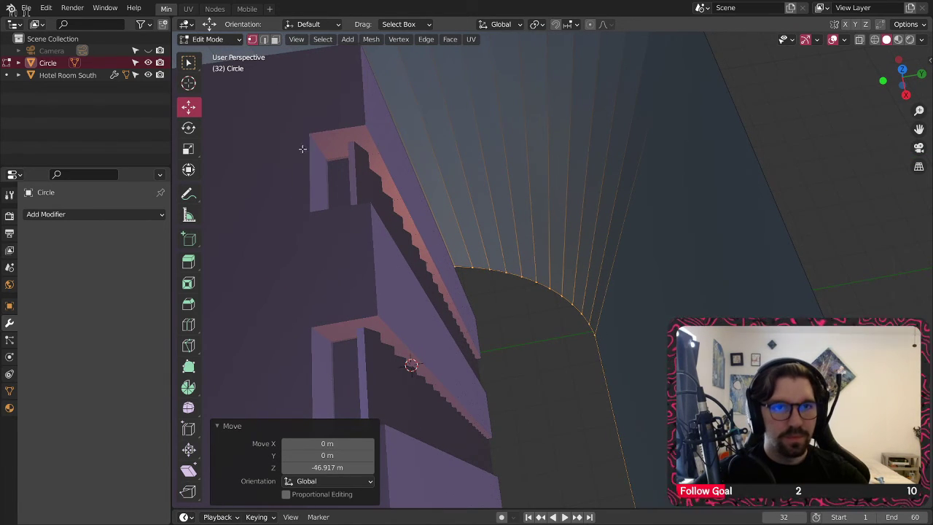
middle_click_drag(619, 338, 612, 290, "shift")
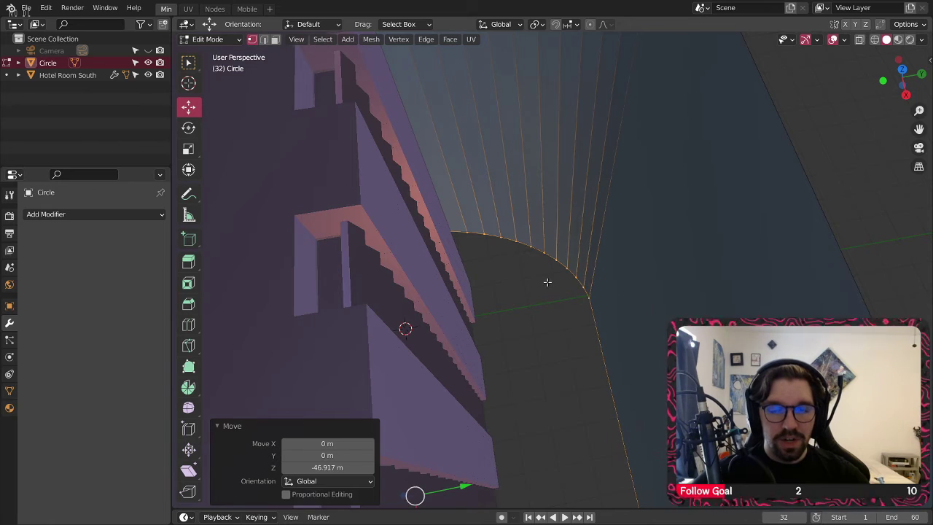
middle_click_drag(546, 282, 584, 307)
scroll(477, 329, "down", 2)
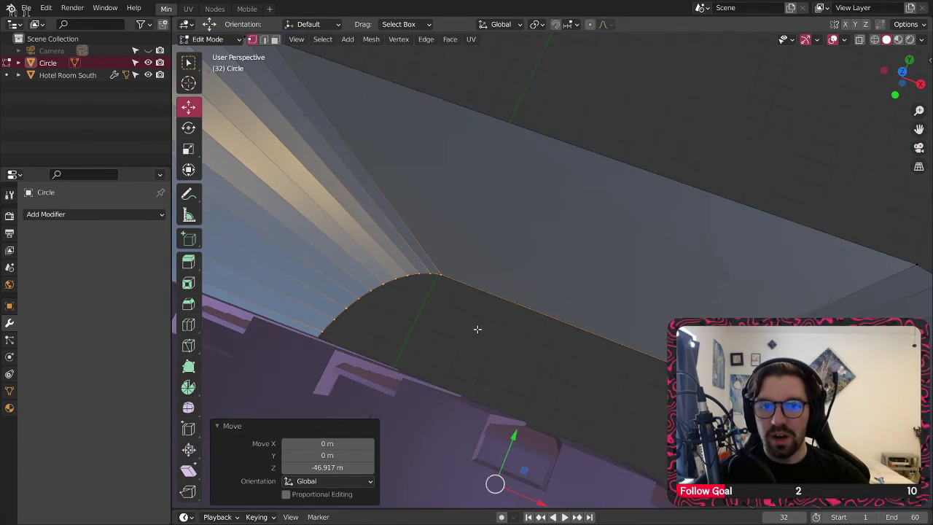
middle_click_drag(477, 329, 494, 272)
left_click(188, 325)
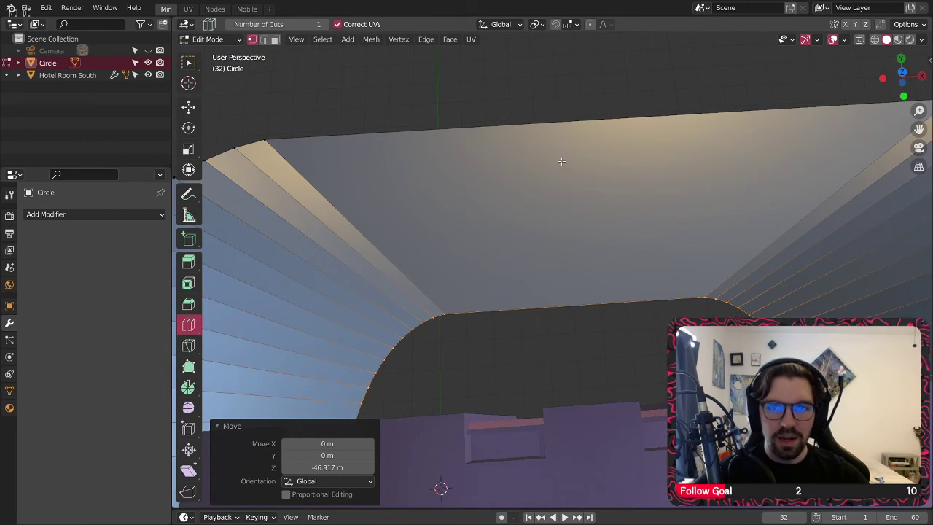
left_click(594, 129)
scroll(493, 198, "down", 3)
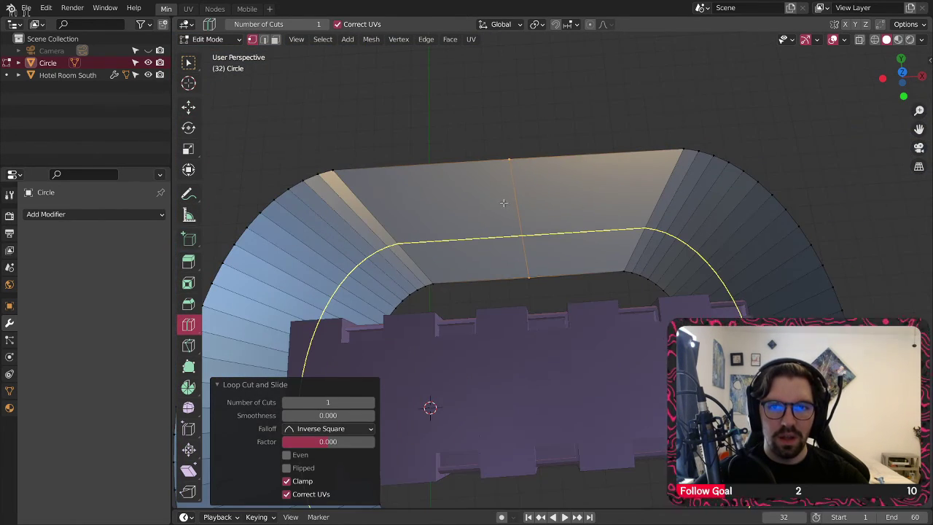
middle_click_drag(504, 203, 617, 186, "shift")
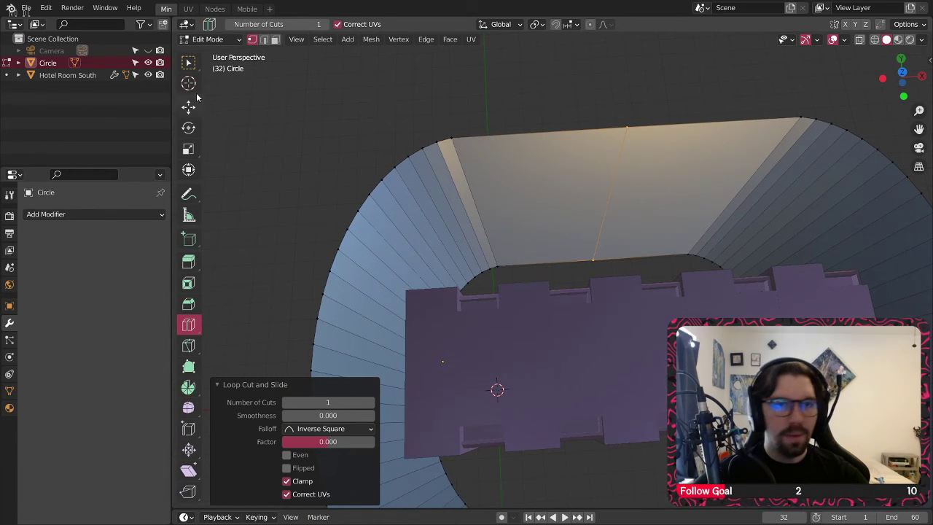
left_click(208, 39)
left_click(218, 52)
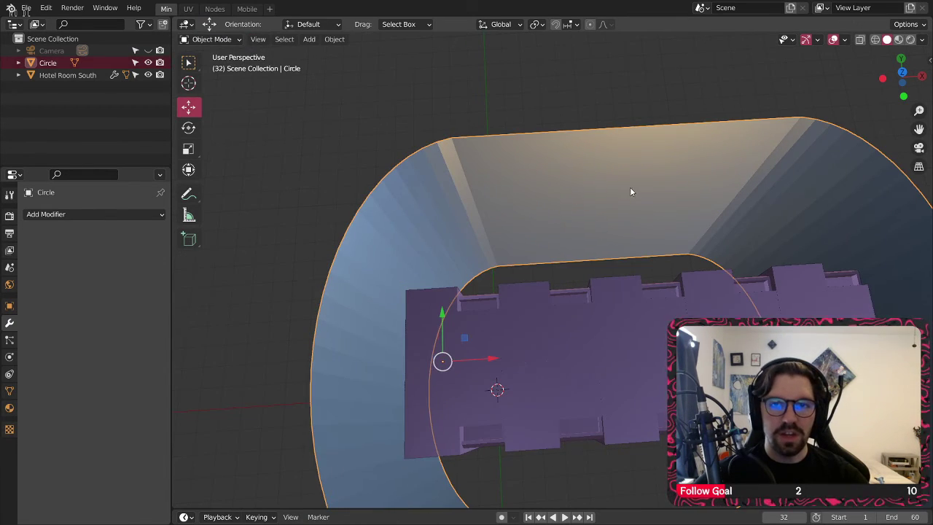
left_click(207, 38)
left_click(216, 65)
middle_click_drag(636, 157, 592, 157, "shift")
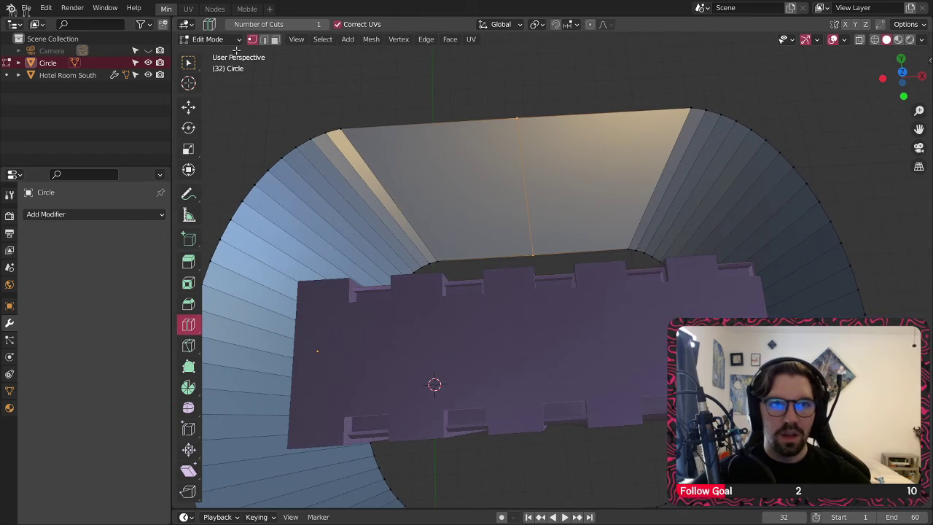
Step: In face select mode, select the long-wall panel on the +X side of the cut and the adjoining curved faces
left_click(274, 39)
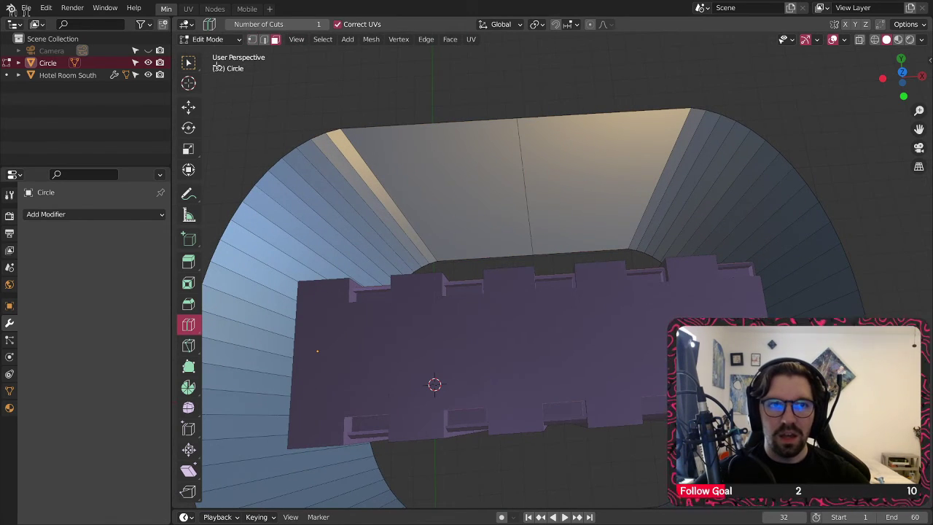
left_click(188, 62)
left_click(642, 171)
left_click_drag(669, 168, 782, 264, "shift")
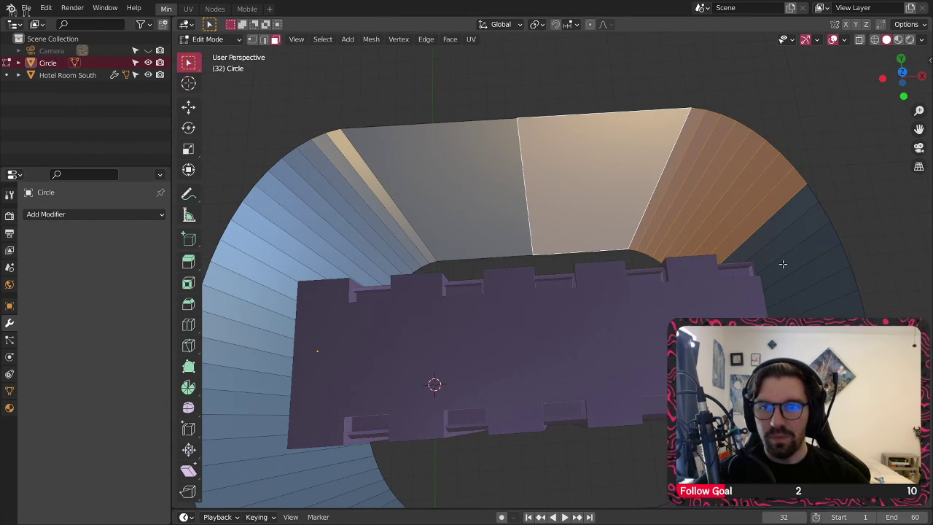
Step: Extend the face selection around the +X rounded end, along the opposite long wall and up to the middle of the -X end
middle_click_drag(782, 264, 707, 204)
mouse_move(657, 142)
left_mouse_down()
mouse_move(721, 284)
mouse_move(747, 306)
left_mouse_up()
middle_click_drag(747, 306, 657, 240)
mouse_move(657, 203)
left_mouse_down("shift")
mouse_move(708, 300)
mouse_move(787, 342)
left_mouse_up("shift")
mouse_move(787, 342)
middle_mouse_down()
mouse_move(762, 305)
mouse_move(708, 152)
middle_mouse_up()
left_click_drag(694, 91, 794, 212, "shift")
middle_click_drag(794, 211, 617, 219)
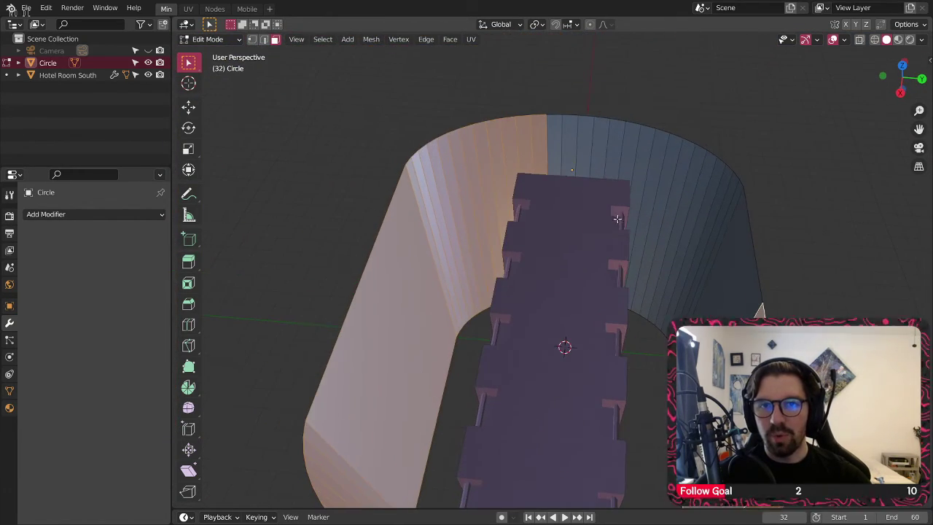
scroll(554, 141, "up", 3)
left_click(475, 130, "shift")
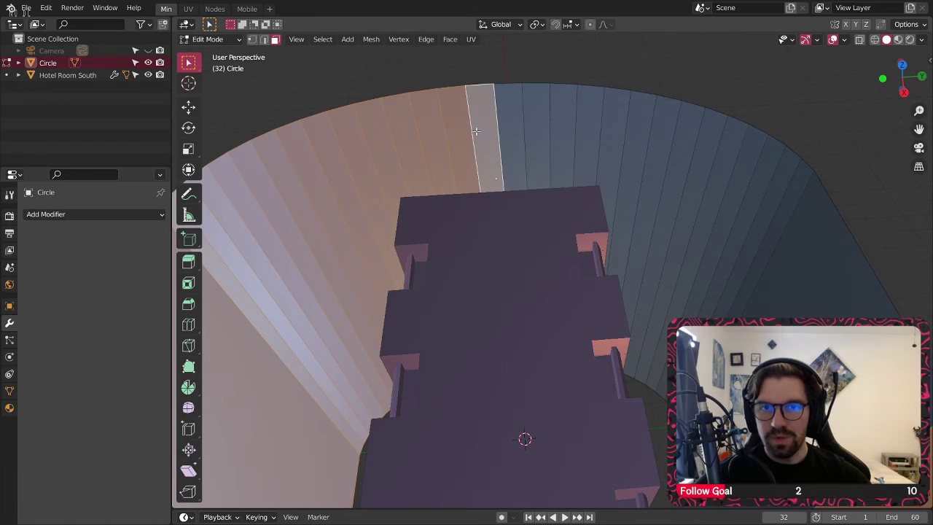
scroll(495, 153, "down", 3)
middle_click_drag(494, 153, 496, 180)
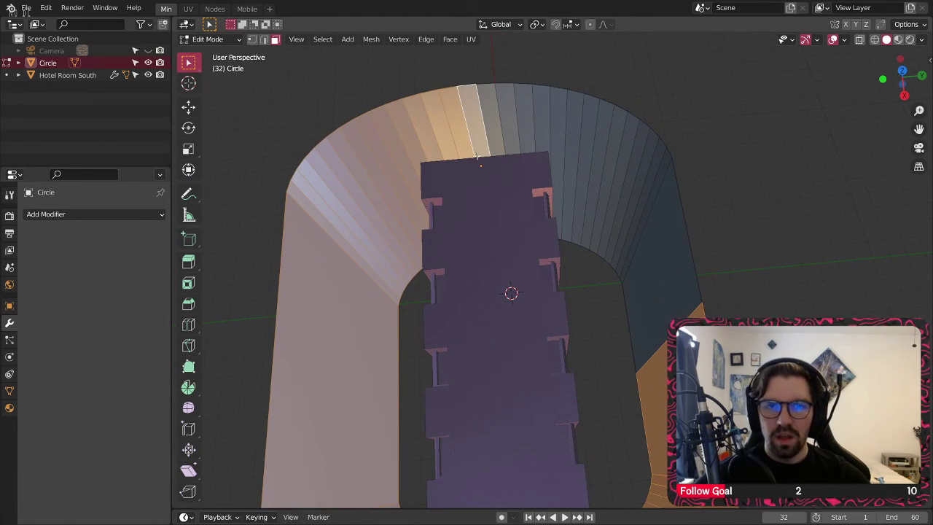
Step: Try deleting the selected faces to keep one quarter of the wall, and add a Mirror modifier on the X axis
right_click(478, 155)
left_click(439, 388)
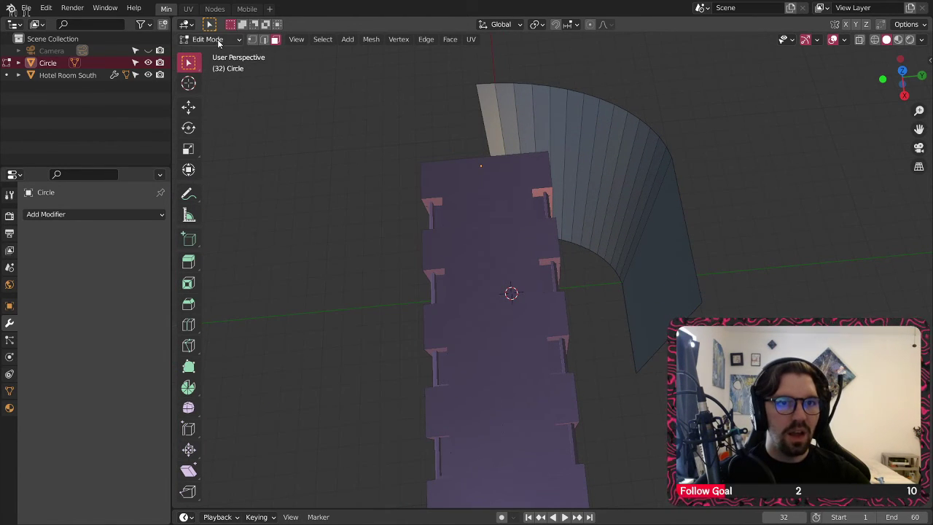
key("Tab")
left_click(81, 214)
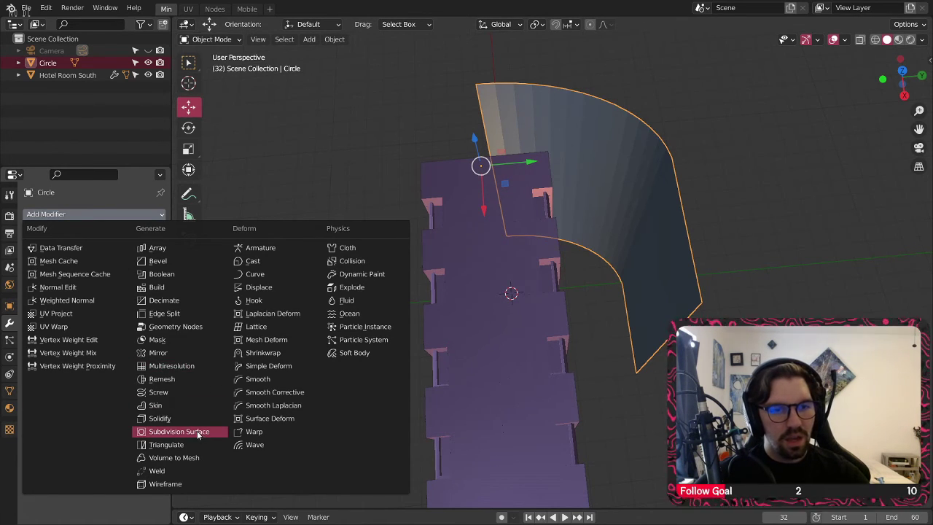
left_click(181, 352)
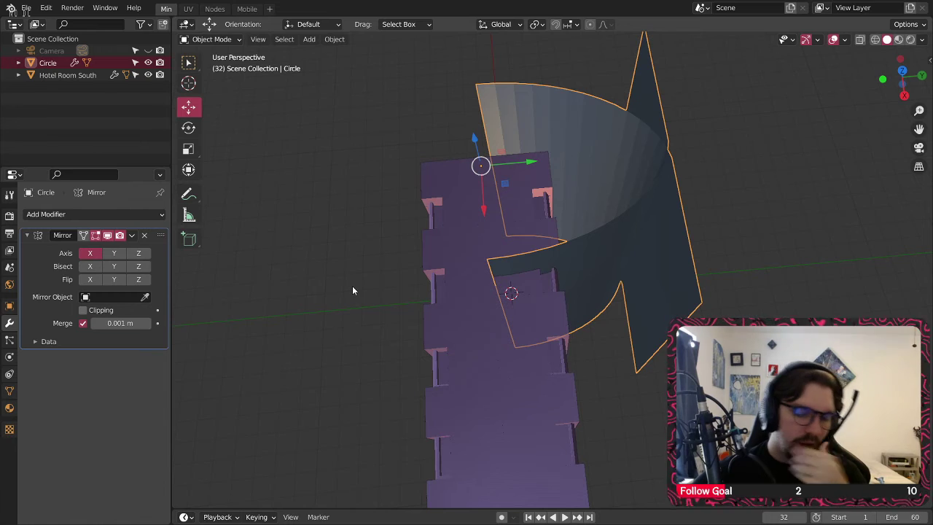
Step: Undo the Mirror modifier and the deletion of the selected wall faces
key("ctrl+z")
key("ctrl+z")
key("ctrl+z")
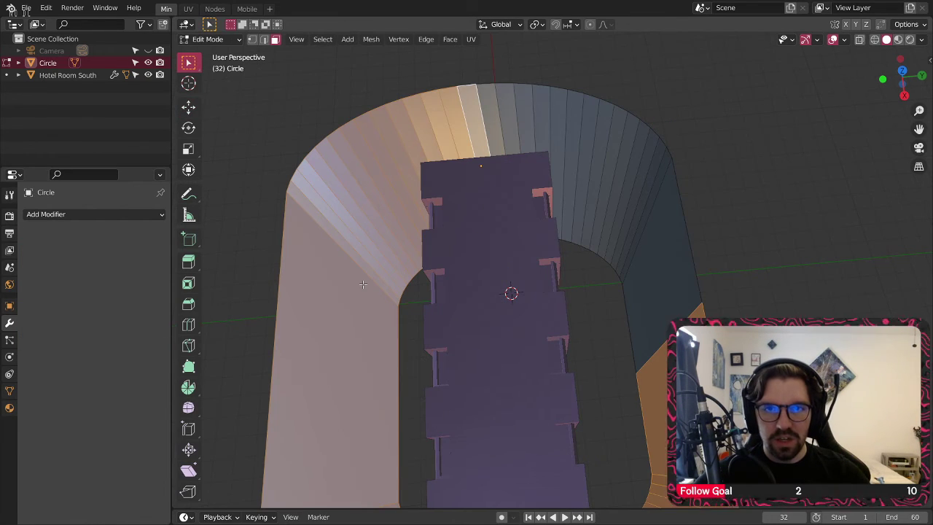
middle_click_drag(363, 284, 573, 250)
scroll(559, 259, "up", 2)
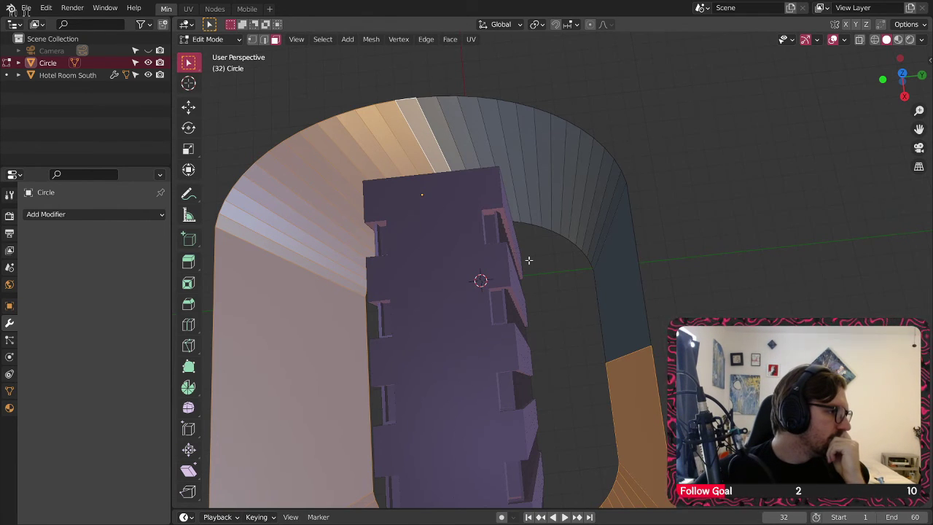
Step: In Object Mode, set the Circle wall object's origin to its geometry
middle_click_drag(586, 307, 460, 228)
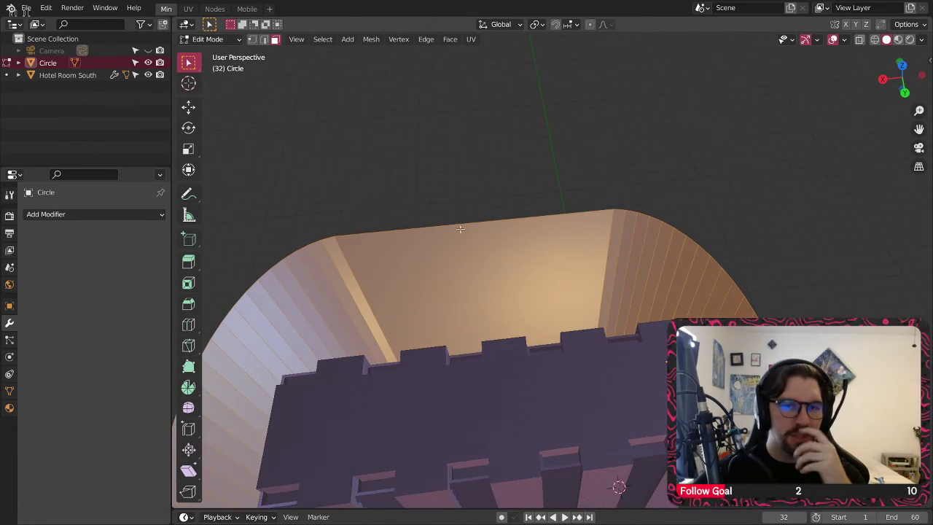
left_click(238, 41)
left_click(210, 38)
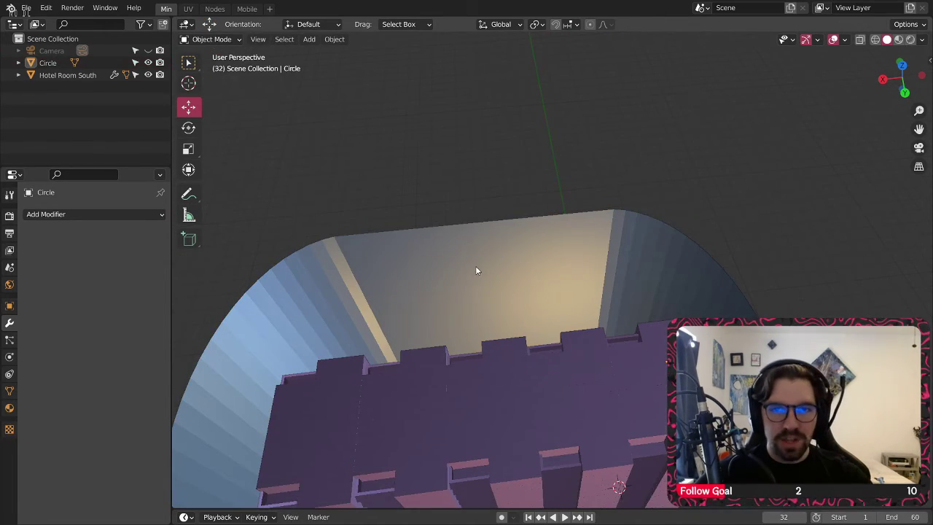
middle_click_drag(476, 269, 550, 195)
left_click(334, 39)
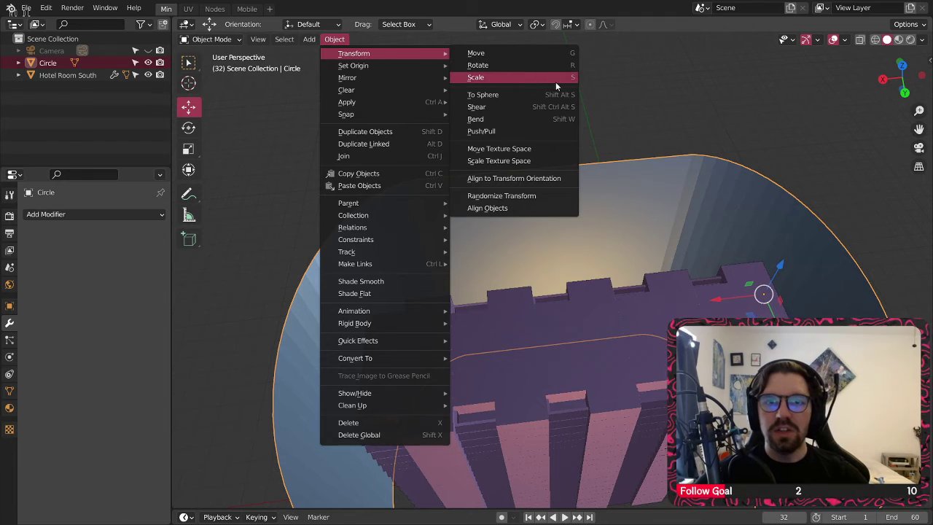
mouse_move(378, 68)
left_click(520, 78)
middle_click_drag(536, 197, 536, 216)
Step: In Edit Mode, delete the selected faces of the Circle wall, keeping only one quarter of the loop
left_click(211, 38)
left_click(219, 67)
middle_click_drag(218, 109, 523, 213)
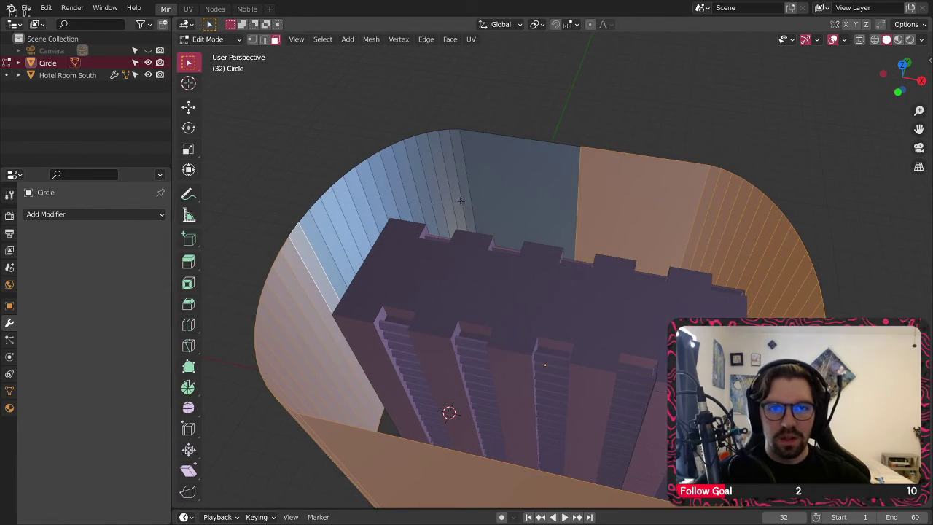
key("ctrl+f")
left_click(288, 273)
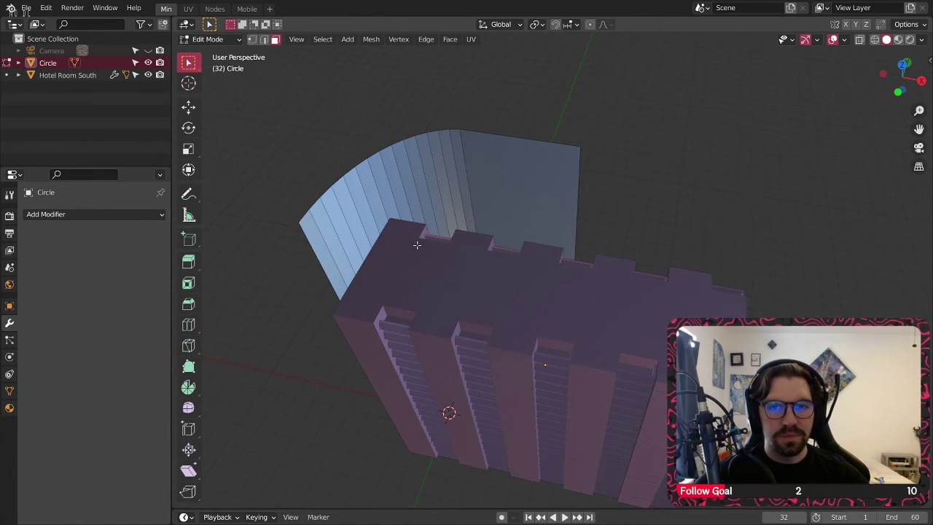
Step: Add a Mirror modifier to the quarter wall, mirroring it on both the X and Y axes
left_click(109, 214)
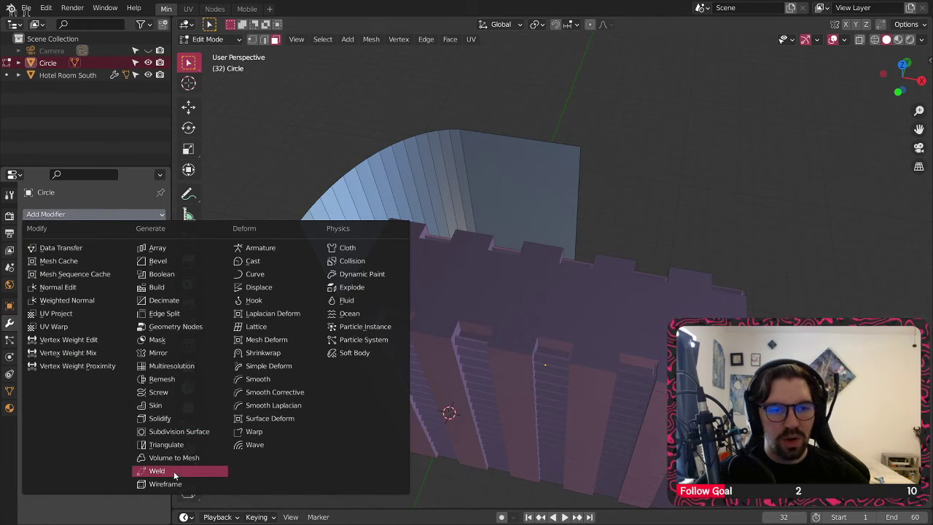
left_click(166, 352)
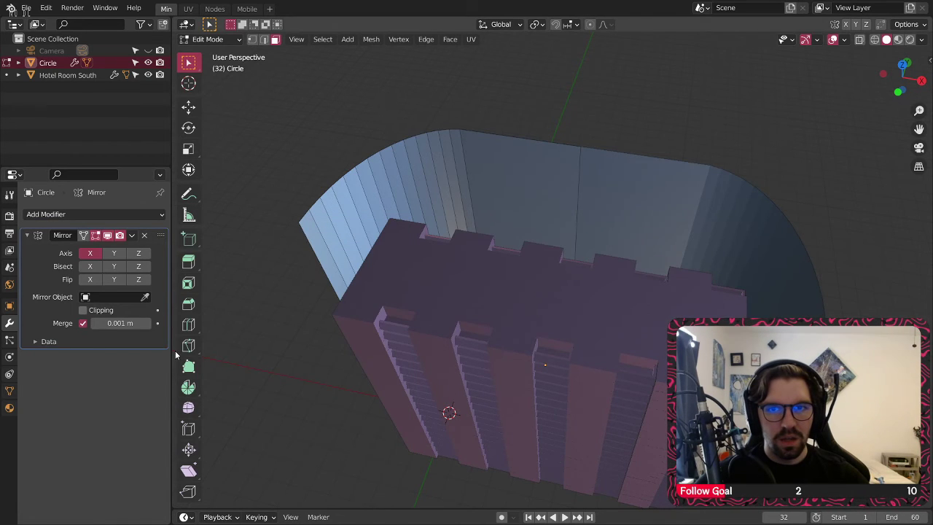
left_click(117, 254)
Step: Select the lower-rim vertices of the quarter wall one by one, from the straight side around the corner curve
middle_click_drag(522, 207, 444, 204)
middle_click_drag(497, 226, 576, 328, "shift")
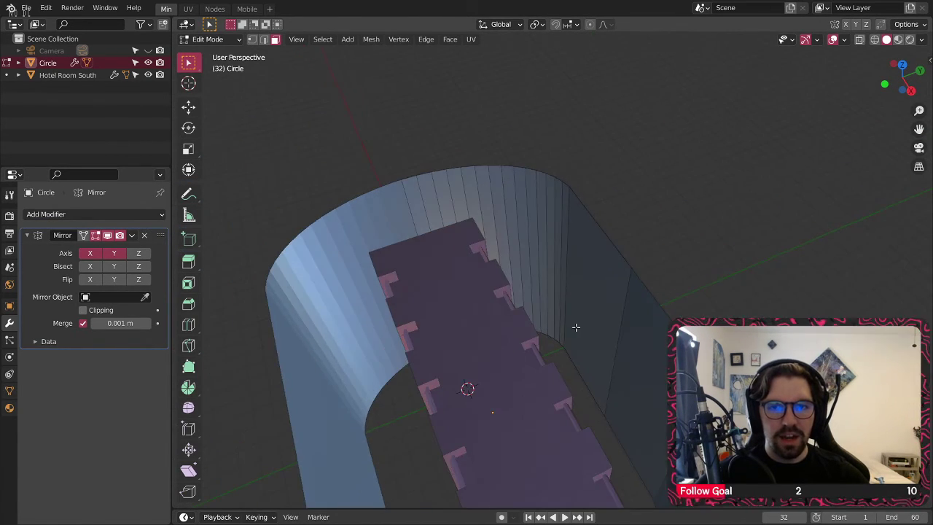
scroll(523, 344, "up", 5)
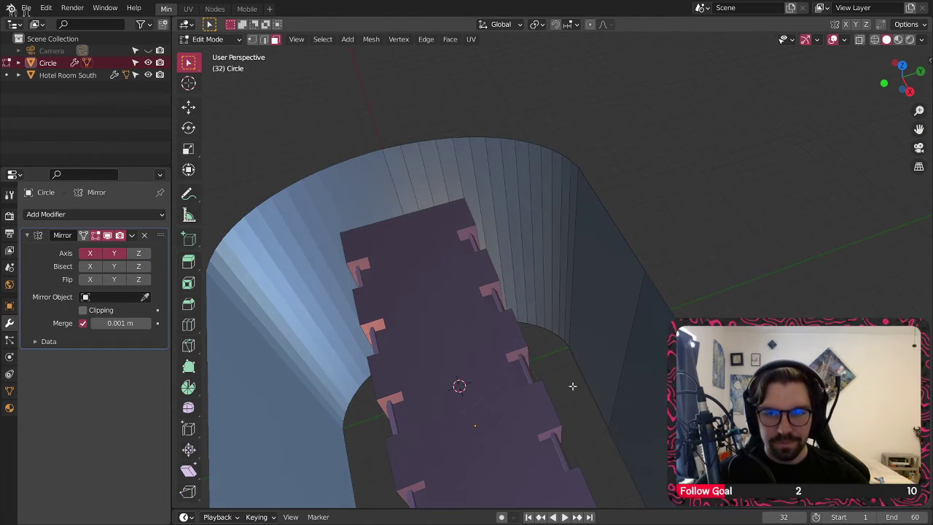
middle_click_drag(591, 307, 498, 266)
left_click(252, 41)
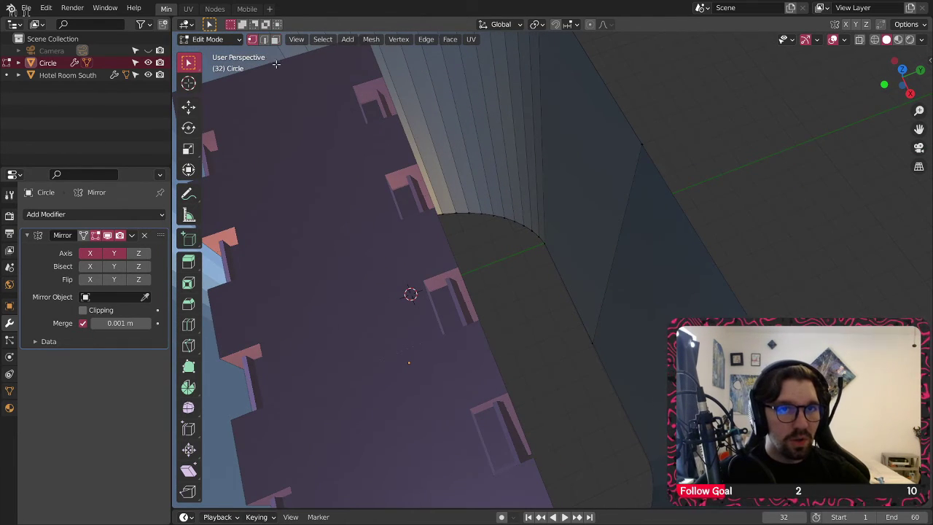
scroll(597, 291, "up", 3)
left_click(642, 385)
left_click(574, 245, "shift")
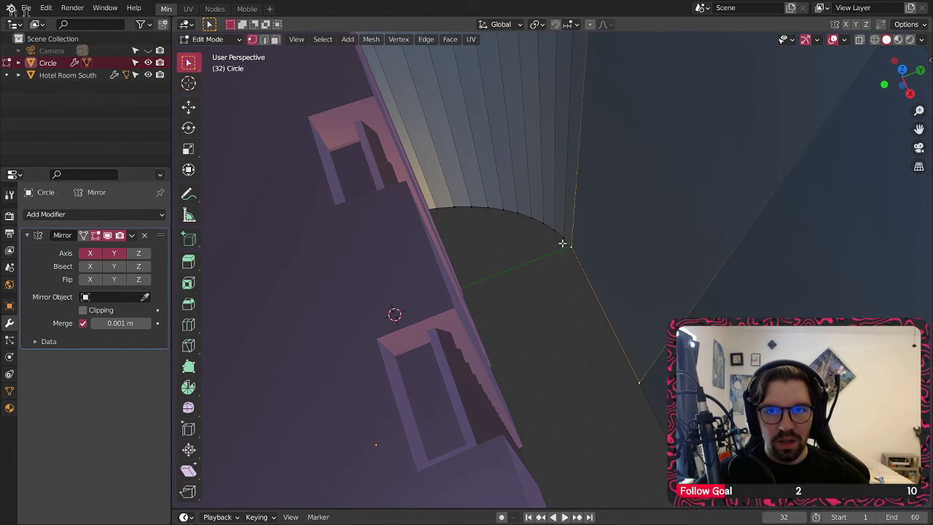
left_click(562, 243, "shift")
left_click(556, 235, "shift")
left_click(564, 240, "shift")
left_click(554, 230, "shift")
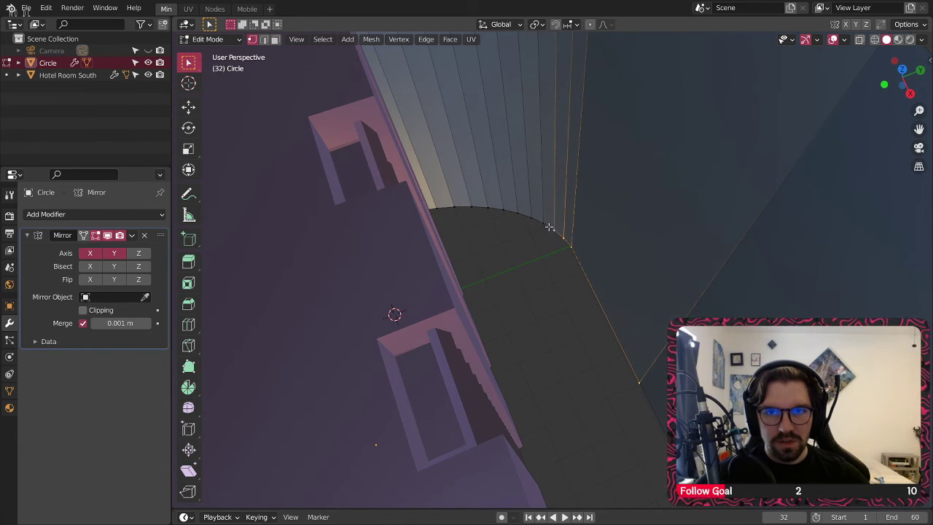
left_click(543, 222, "shift")
left_click(517, 212, "shift")
left_click(532, 221, "shift")
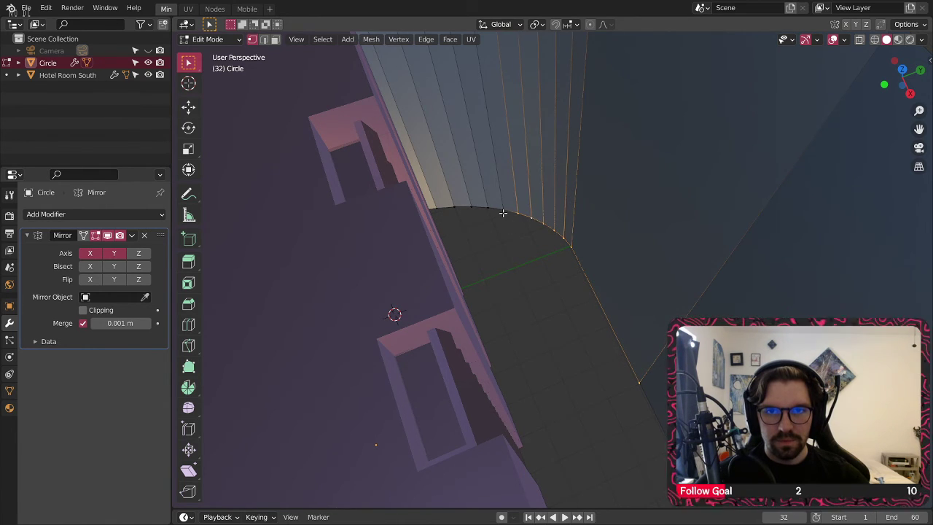
left_click(503, 212, "shift")
left_click(487, 209, "shift")
middle_click_drag(481, 208, 543, 283)
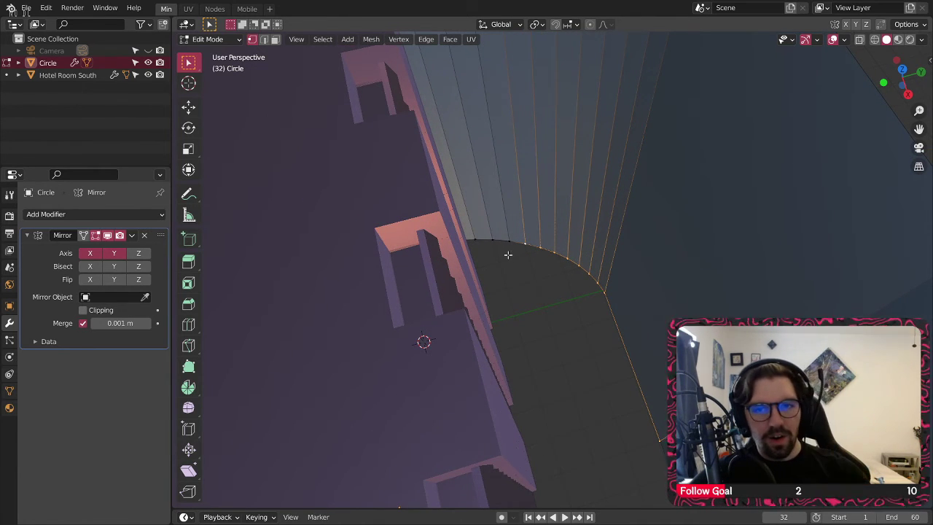
middle_click_drag(528, 254, 531, 265)
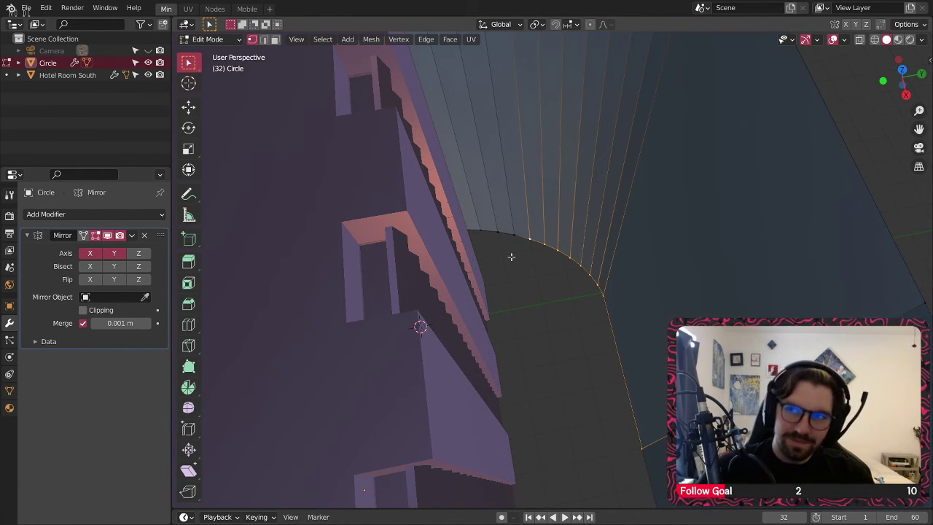
Step: Try to flatten the selected lower-rim vertices by scaling to 0 along Y and moving them, and undo the changes
key("s")
key("y")
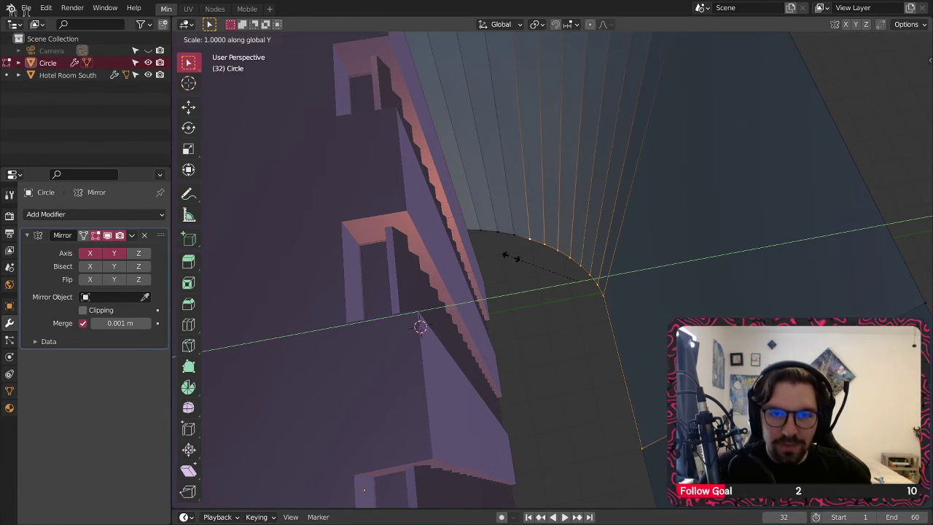
key("0")
key("Return")
middle_click_drag(510, 257, 534, 298)
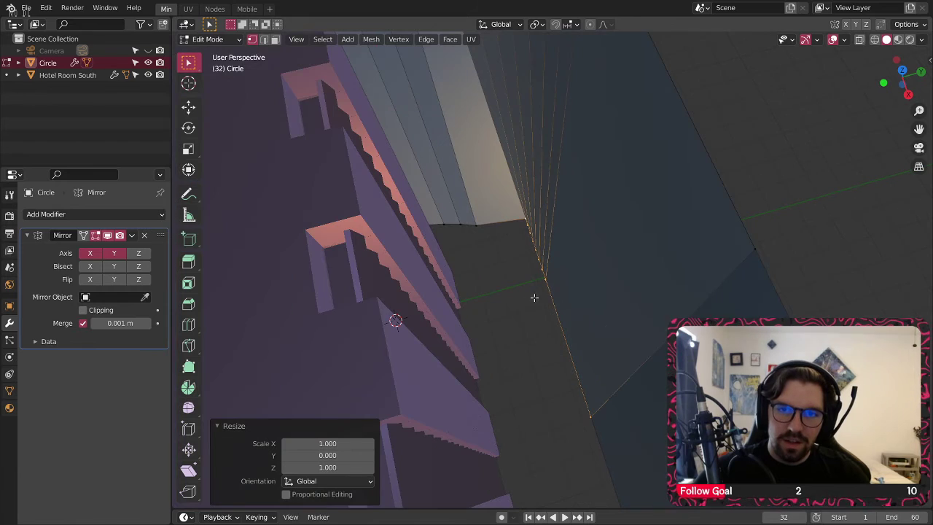
left_click(189, 108)
left_click_drag(584, 253, 544, 261)
middle_click_drag(535, 226, 576, 269)
key("ctrl+z")
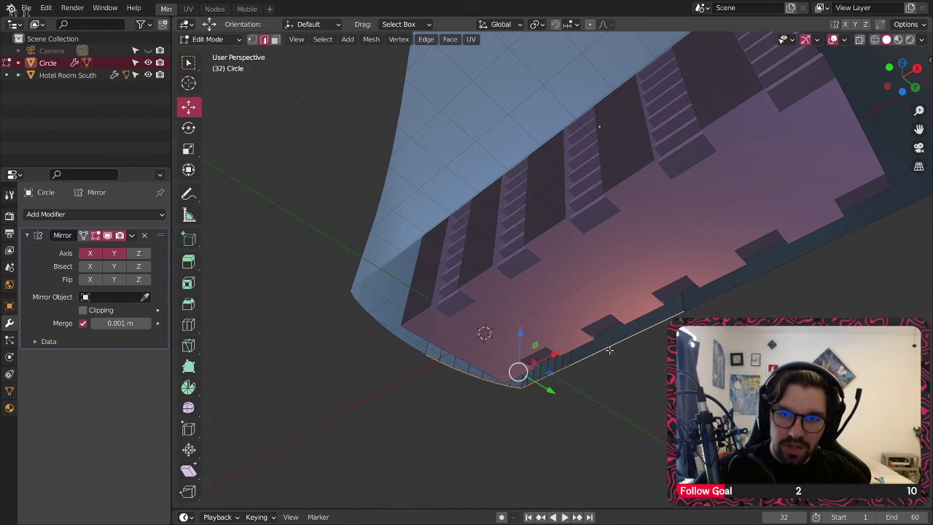
Step: Lower the selected bottom edge loop of the wall by 26.259 m along Z
key("g")
key("z")
left_click(517, 436)
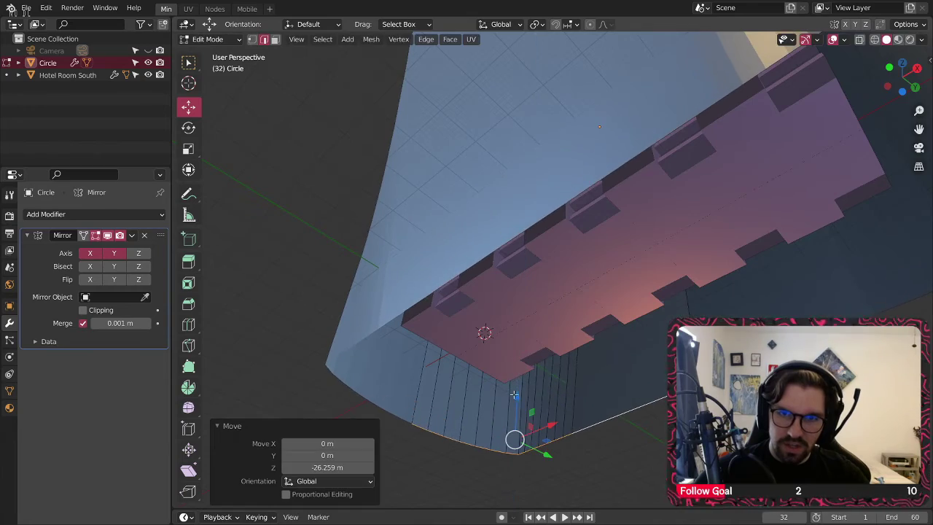
Step: Smooth the lower rim's sharp corner by moving two neighbouring vertices, the second about -0.084 m in X and 0.125 m in Y
middle_click_drag(517, 436, 505, 376)
middle_click_drag(567, 338, 615, 373)
middle_click_drag(615, 289, 604, 306)
scroll(582, 284, "up", 5)
mouse_move(567, 269)
middle_mouse_down()
mouse_move(612, 269)
mouse_move(558, 283)
mouse_move(574, 280)
middle_mouse_up()
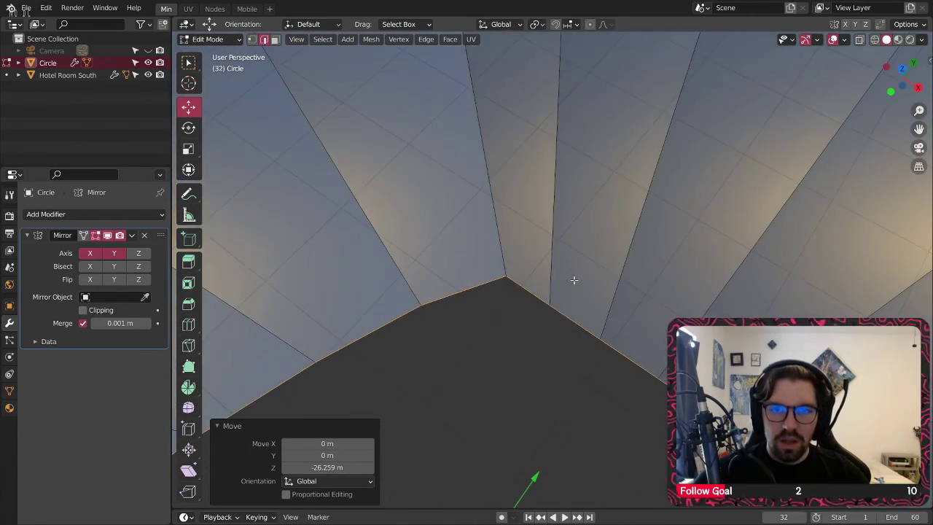
left_click(253, 41)
left_click(512, 287)
middle_click_drag(496, 306, 547, 319, "shift")
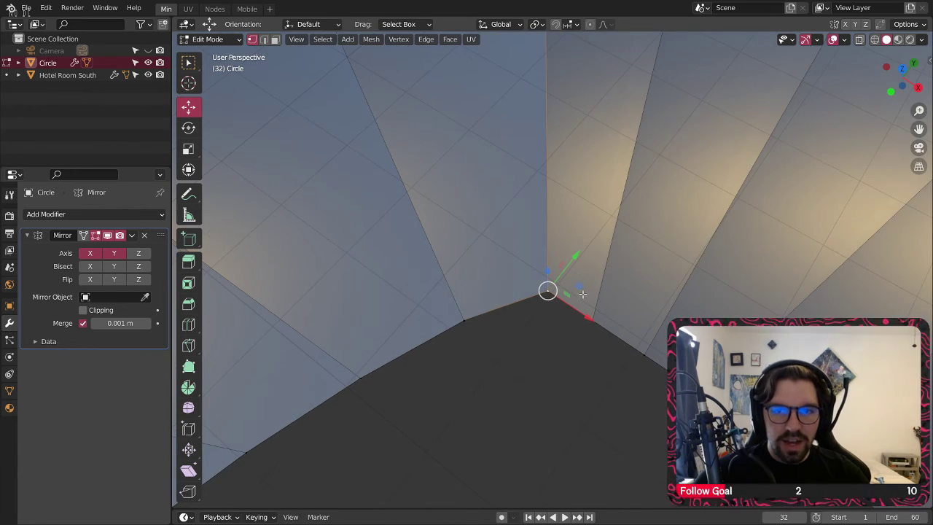
scroll(586, 290, "up", 2)
left_click_drag(567, 284, 550, 308)
left_click(595, 330)
left_click_drag(627, 328, 633, 327)
scroll(677, 296, "up", 5)
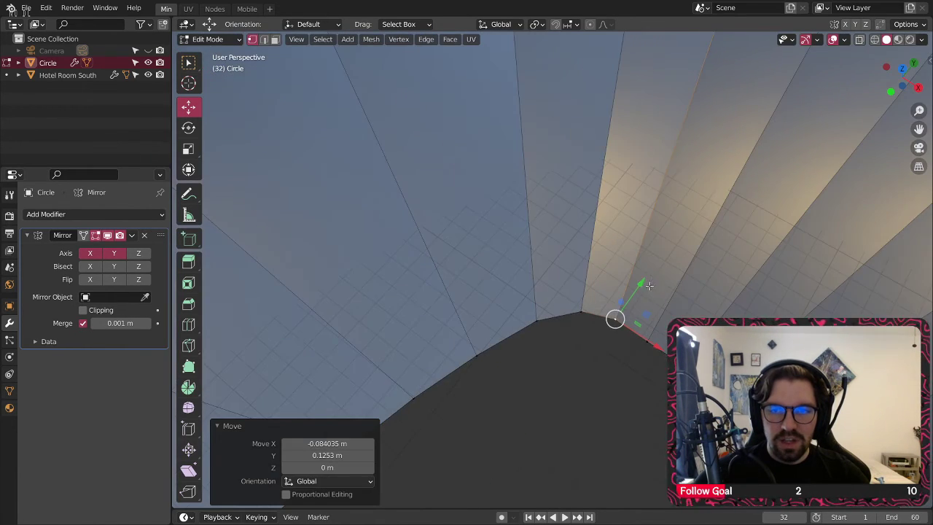
Step: Examine the mirrored wall around the hotel block from the side and above, leaving Edit Mode and deselecting it
scroll(656, 300, "down", 5)
middle_click_drag(604, 309, 395, 365)
scroll(537, 292, "down", 5)
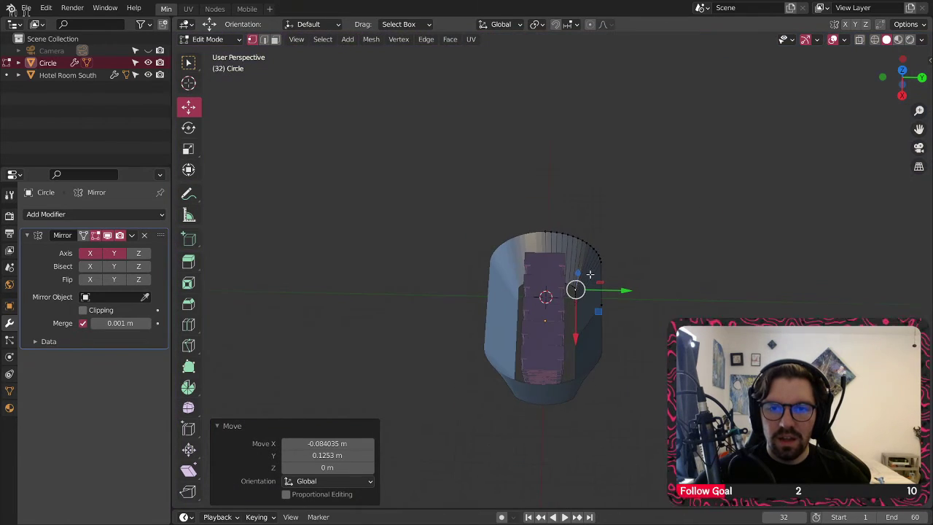
scroll(552, 293, "up", 4)
middle_click_drag(553, 293, 518, 281)
scroll(518, 281, "down", 3)
scroll(552, 240, "up", 3)
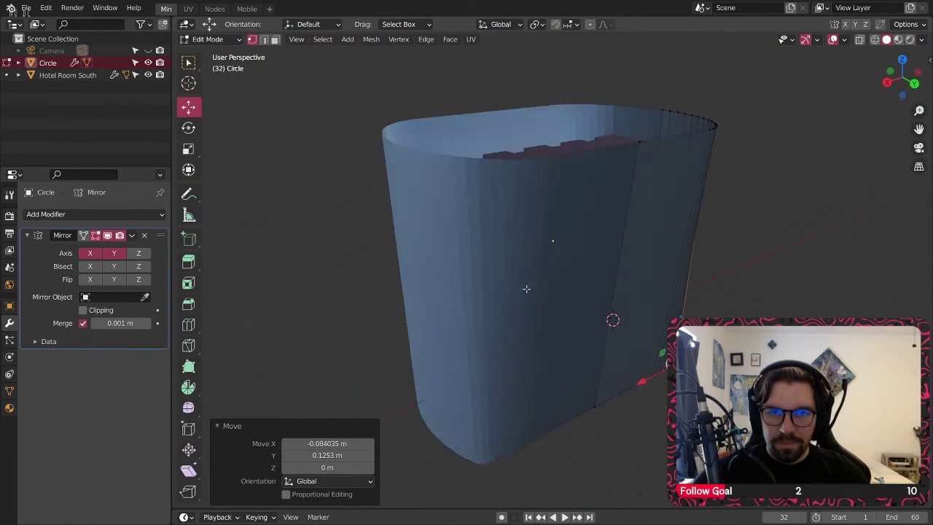
middle_click_drag(551, 240, 466, 248)
left_click(212, 40)
left_click(211, 55)
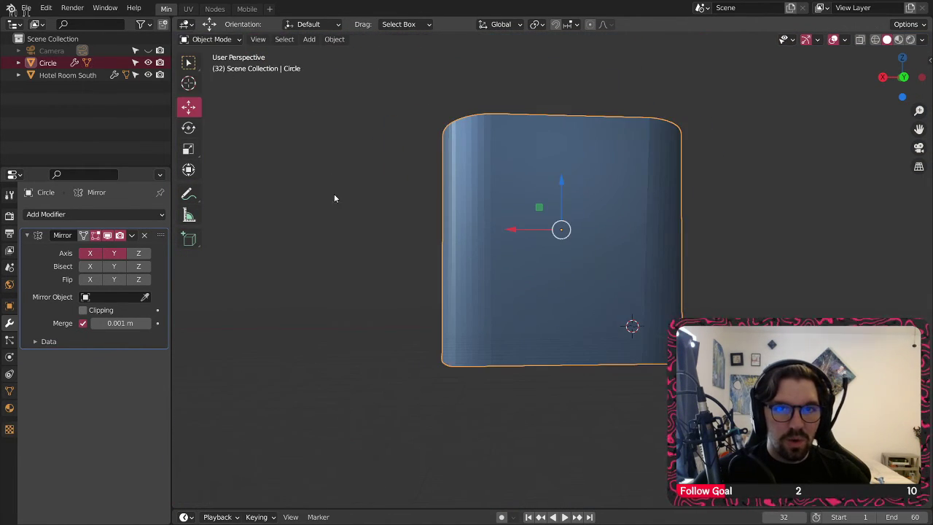
left_click(414, 176)
middle_click_drag(414, 175, 774, 225)
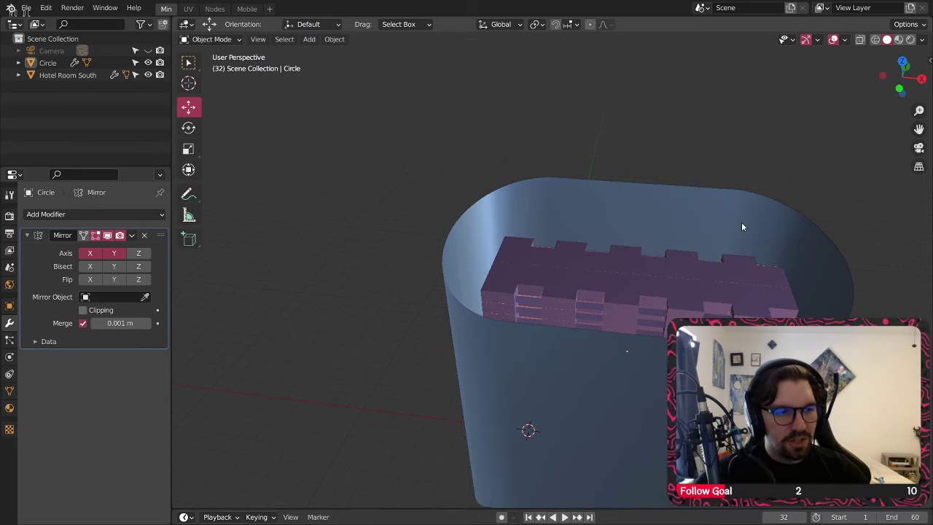
middle_click_drag(793, 227, 678, 233)
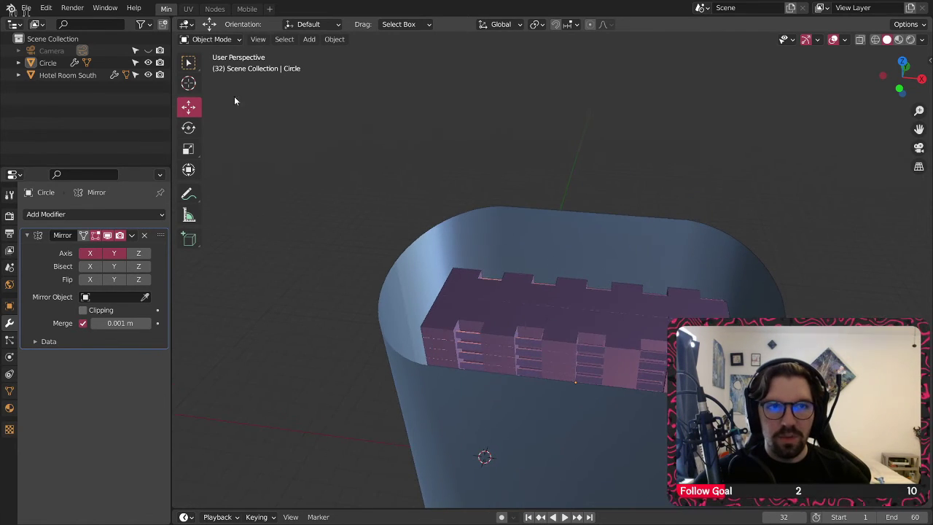
left_click(218, 39)
left_click(222, 79)
left_click(226, 41)
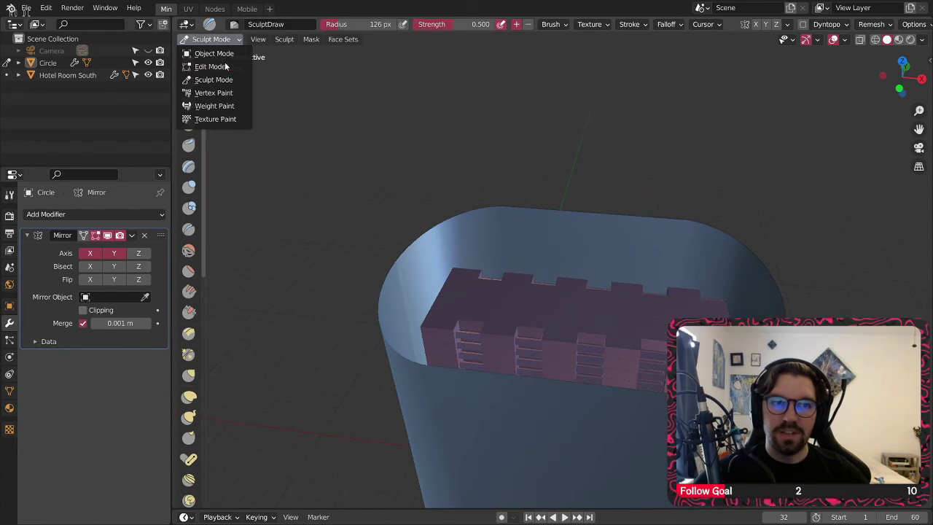
left_click(219, 64)
scroll(488, 207, "up", 2)
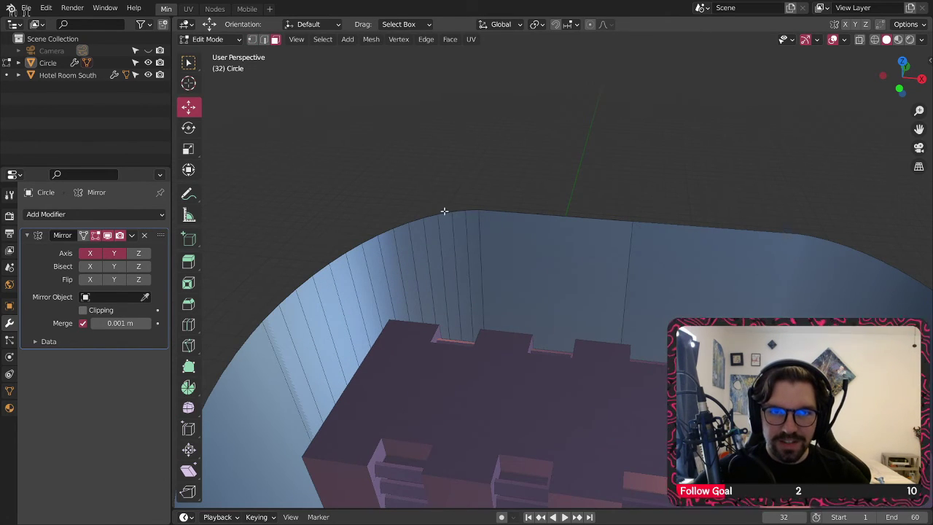
middle_click_drag(444, 210, 496, 208)
left_click(208, 40)
left_click(219, 51)
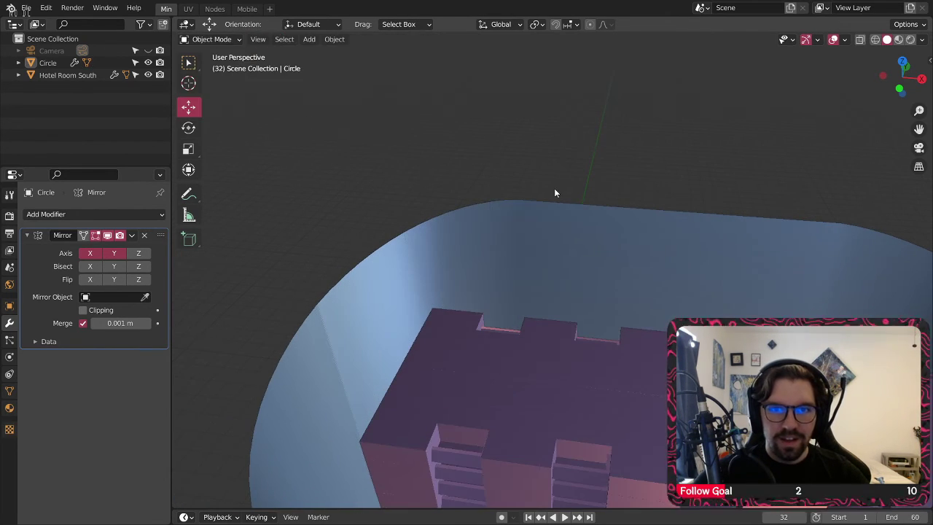
left_click(474, 214)
left_click(394, 173)
left_click(428, 223)
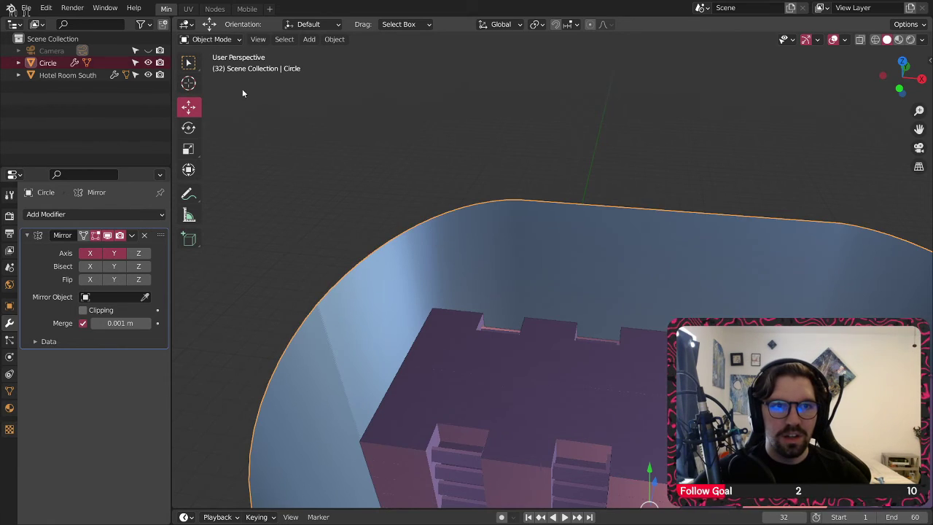
Step: In Edit Mode with edge selection, select the wall's top edge loop
left_click(207, 40)
left_click(218, 51)
left_click(262, 41)
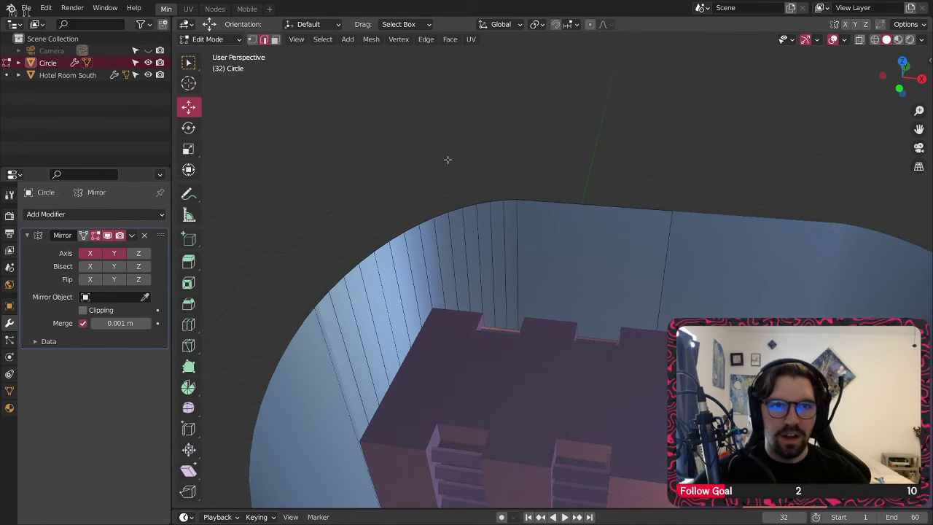
left_click(505, 200, "alt")
scroll(490, 206, "down", 1)
Step: Try to flare the wall outward by scaling its top edge loop uniformly by 1.449
key("s")
right_click(529, 227)
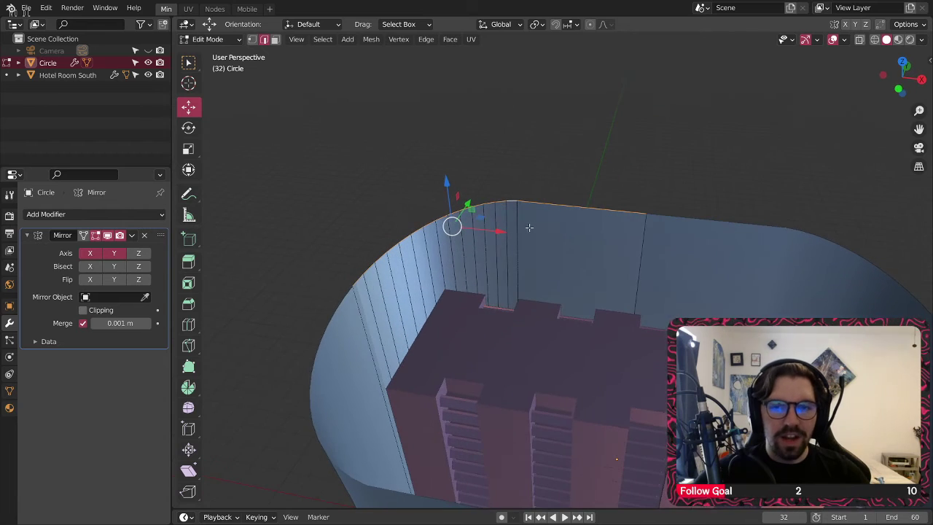
key("s")
left_click(558, 170)
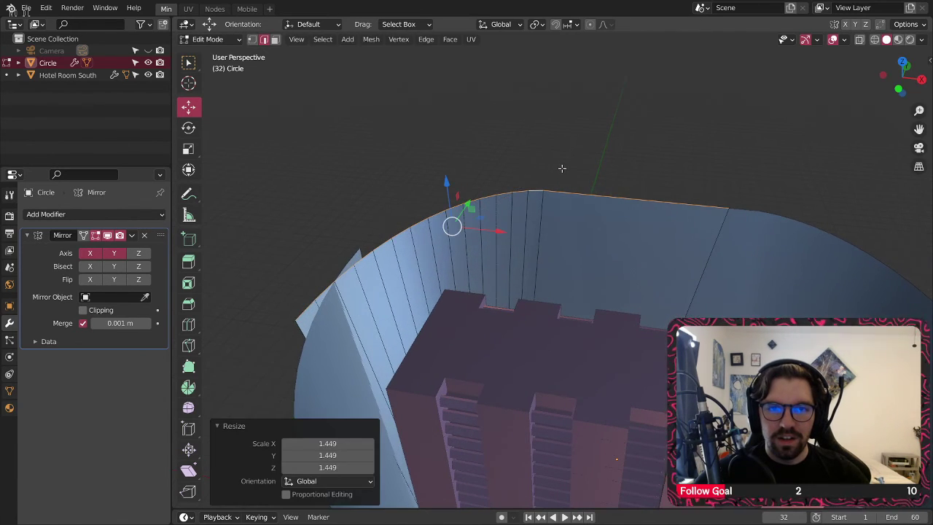
middle_click_drag(538, 175, 545, 198)
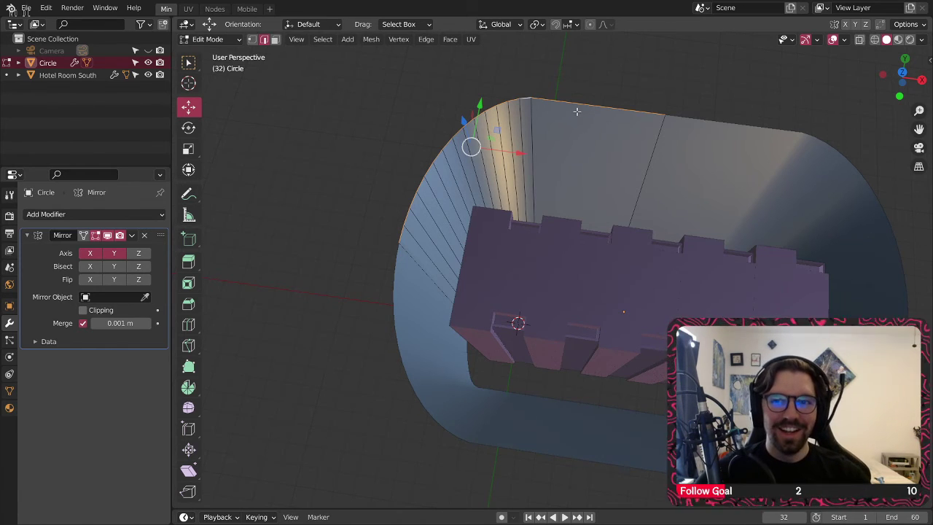
Step: Try applying the wall's Mirror modifier in Object Mode with its current settings, and return to Edit Mode
left_click(211, 39)
left_click(213, 48)
left_click(132, 236)
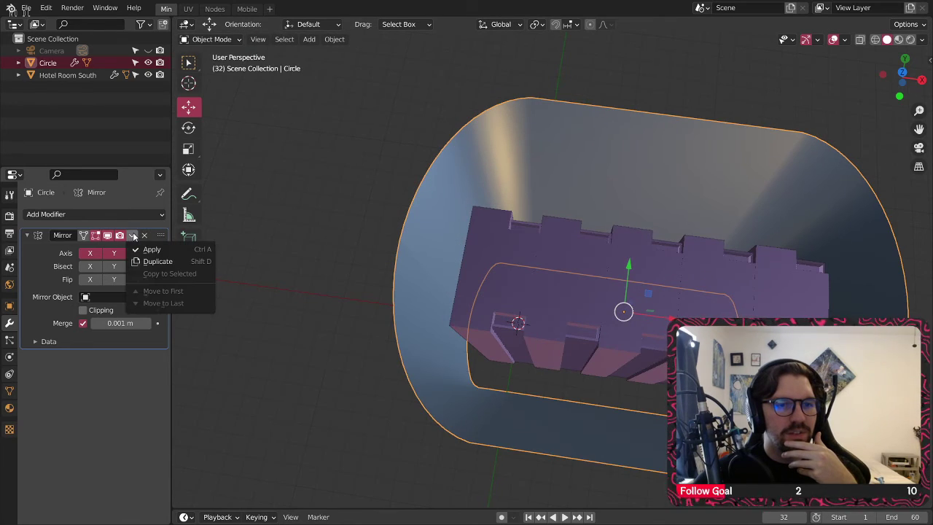
left_click(151, 250)
left_click(211, 40)
left_click(211, 63)
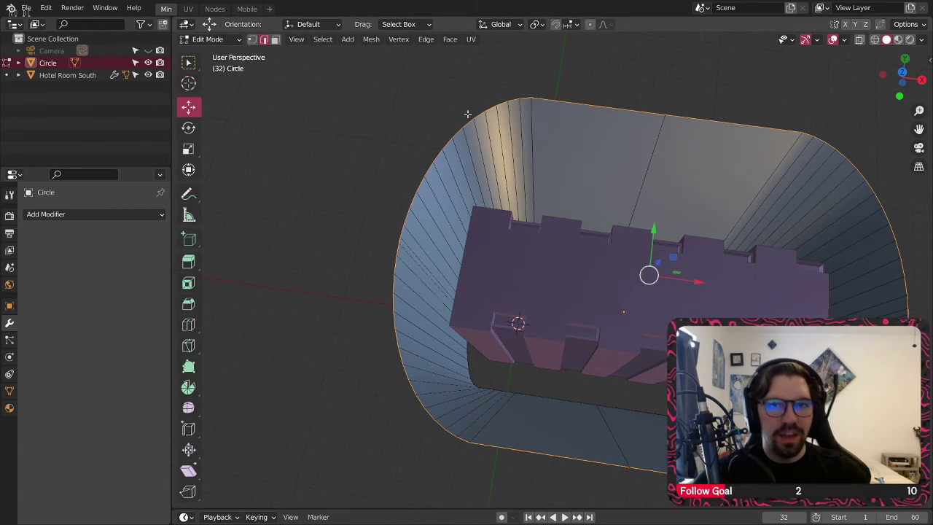
Step: Try selecting the wall's top edge loop across the mirrored halves and inspect the seam between them
left_click(604, 108, "alt")
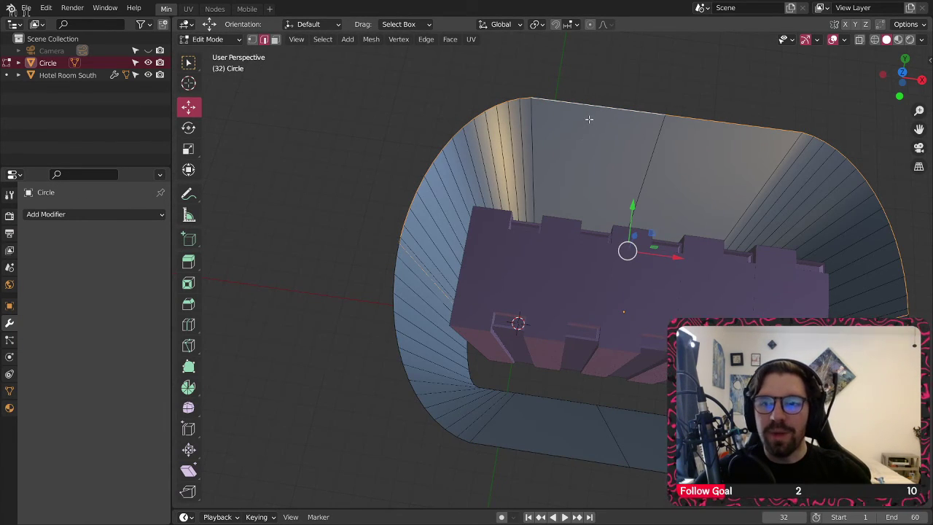
middle_click_drag(471, 225, 357, 175)
key("a")
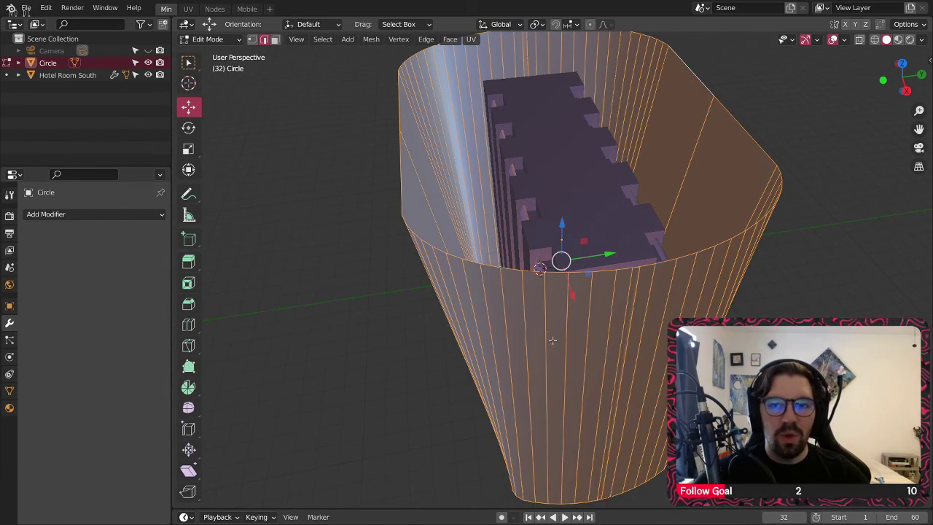
middle_click_drag(552, 340, 544, 258)
key("ctrl+z")
middle_click_drag(579, 127, 557, 224)
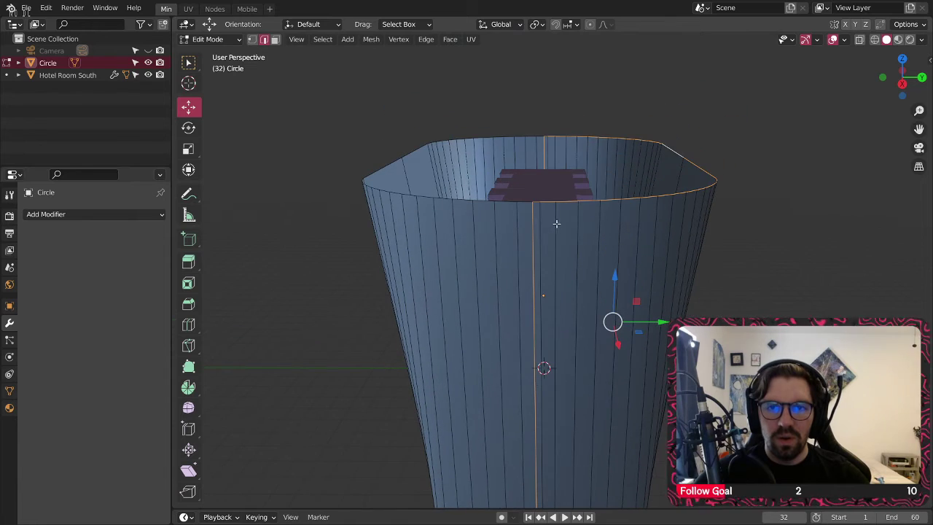
Step: Undo applying the Mirror modifier, and switch its Y axis off and back on to compare the halves
key("Tab")
key("ctrl+z")
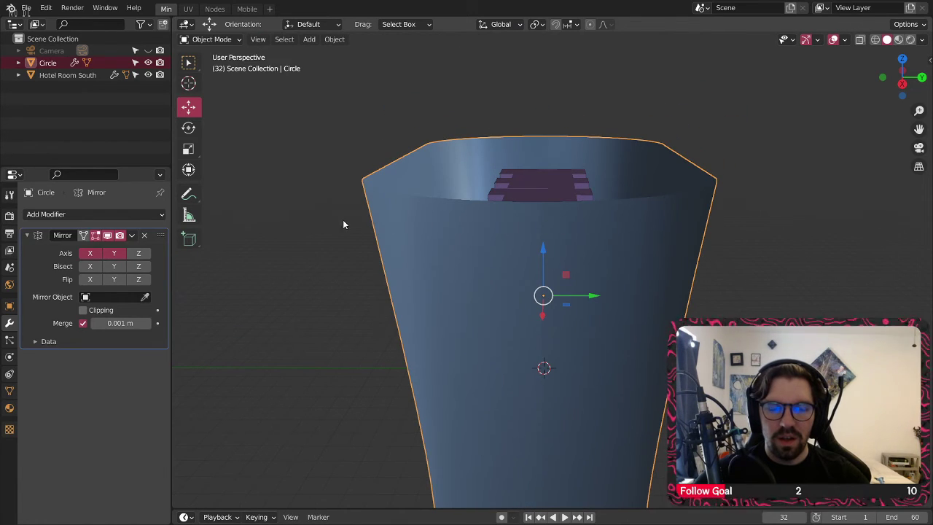
left_click(115, 253)
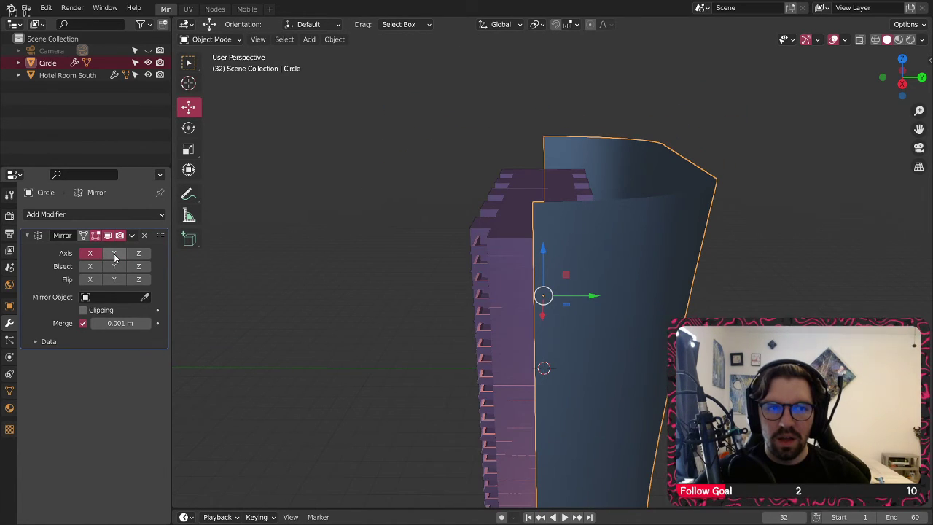
left_click(115, 253)
middle_click_drag(588, 225, 578, 250)
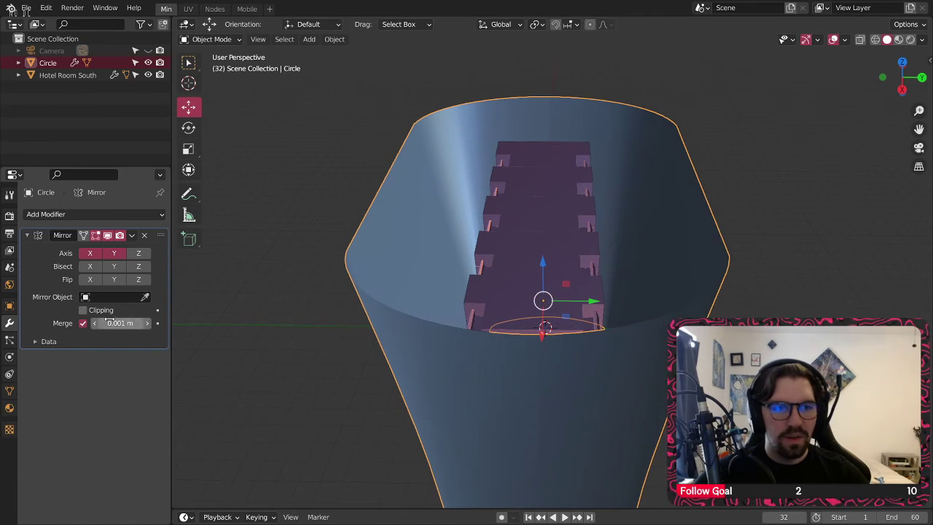
Step: Set the Mirror modifier's merge distance to 0.057 m and apply the modifier to the wall
left_click_drag(142, 327, 146, 328)
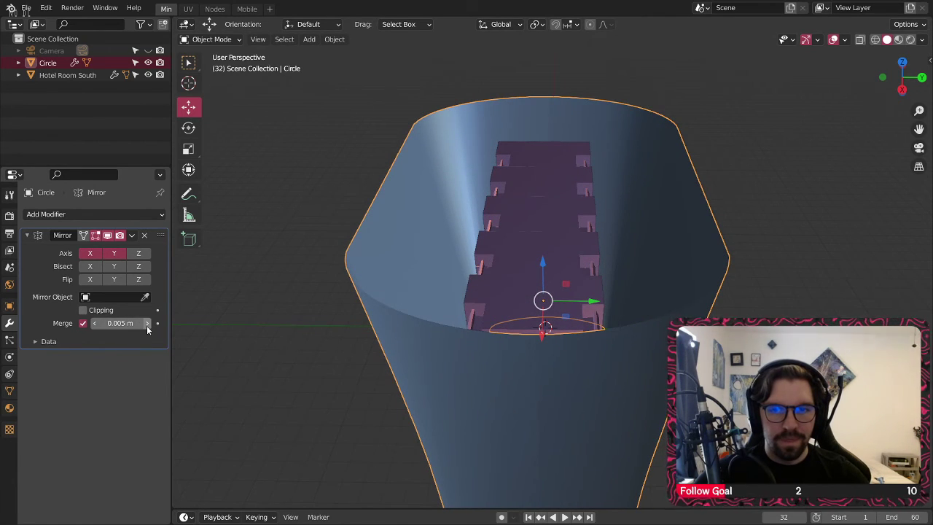
left_click(147, 326)
scroll(523, 351, "up", 5)
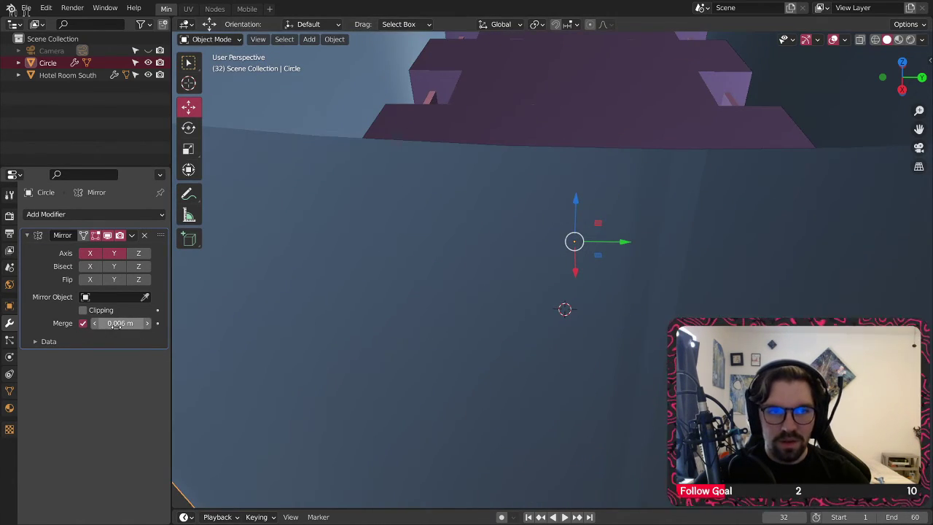
left_click_drag(117, 326, 131, 326)
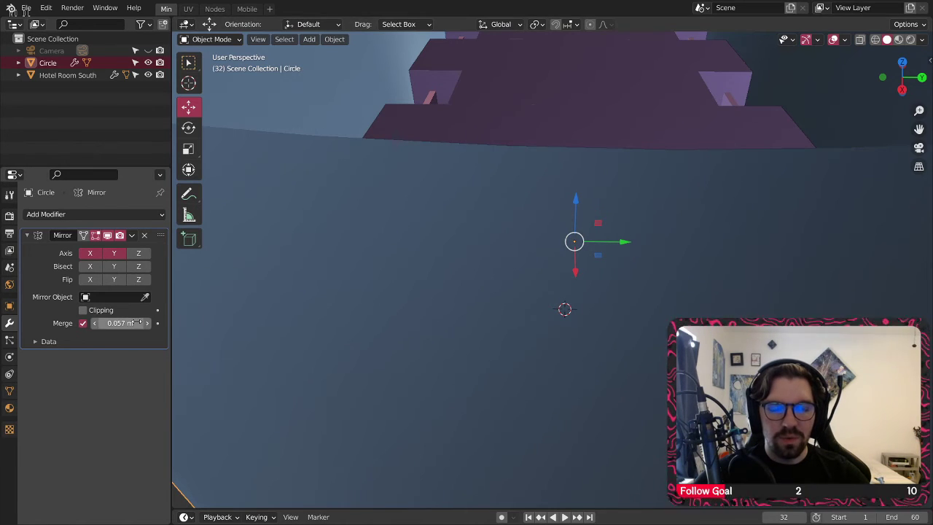
left_click(133, 241)
left_click(132, 236)
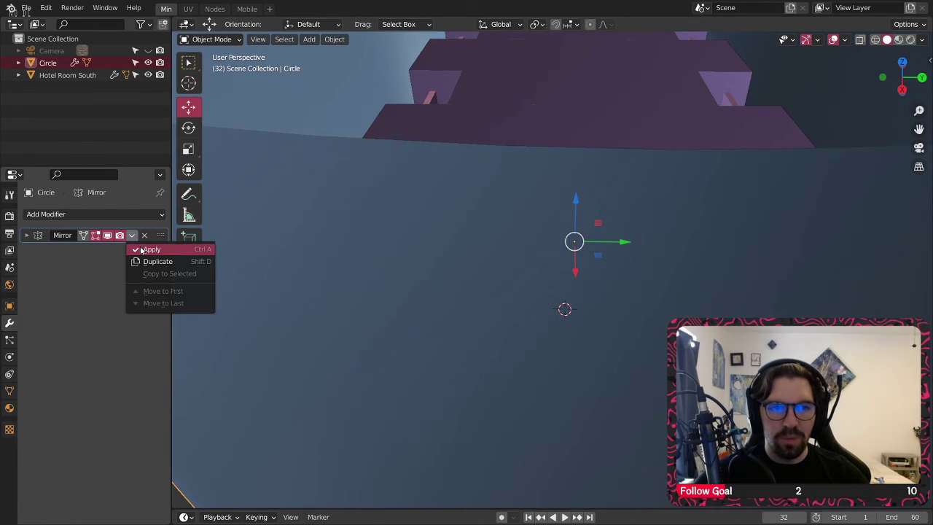
left_click(146, 247)
scroll(408, 277, "down", 3)
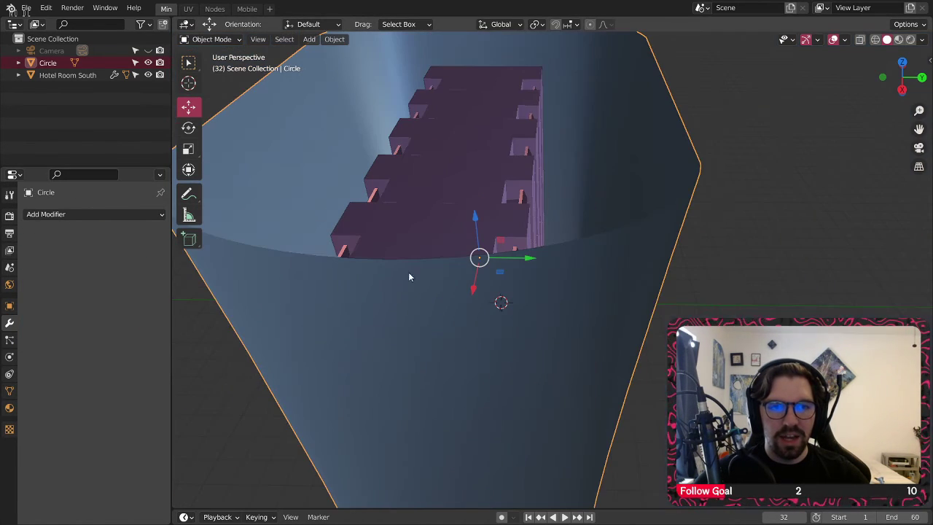
Step: In Edit Mode, scale the wall's complete top edge loop uniformly by about 1.509 to flare it outward
left_click(213, 40)
left_click(218, 51)
middle_click_drag(417, 284, 529, 274)
scroll(529, 273, "down", 5)
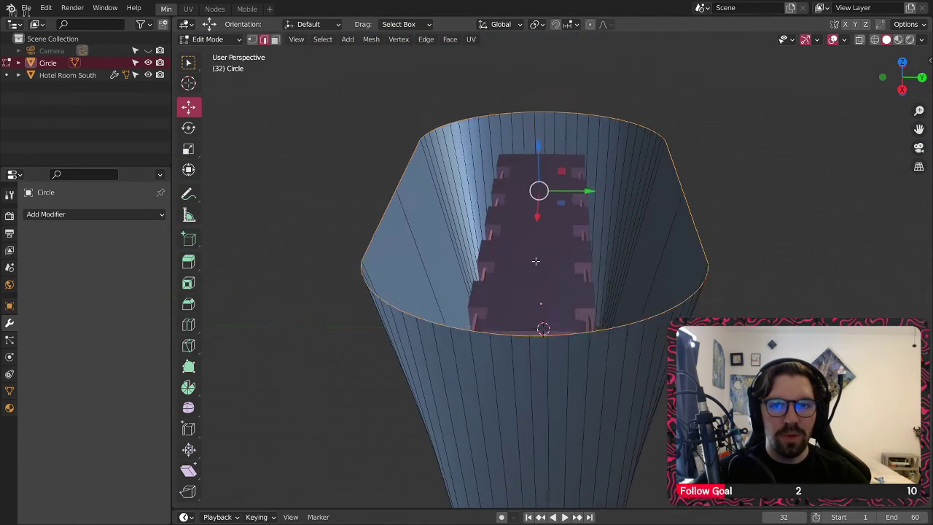
key("s")
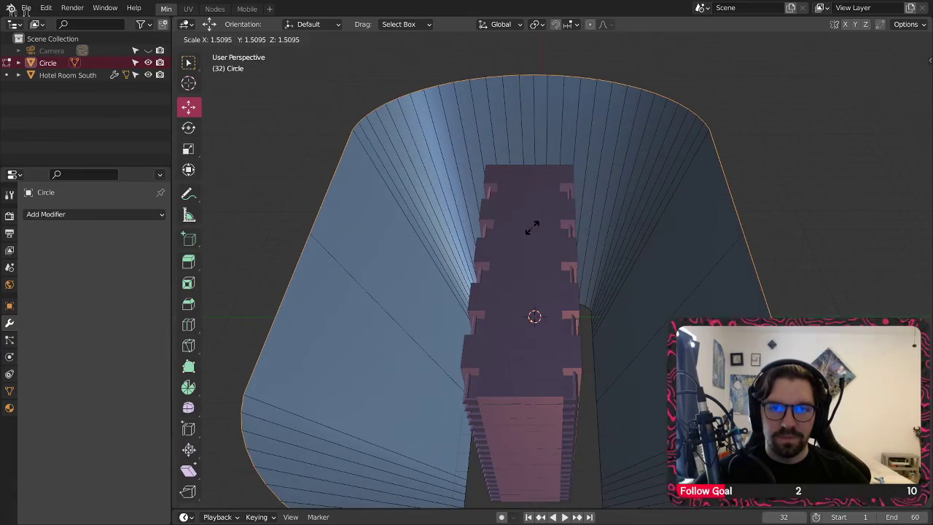
left_click(532, 227)
Step: Select the wall's bottom edge loop and scale it uniformly by about 0.802
middle_click_drag(531, 227, 491, 272)
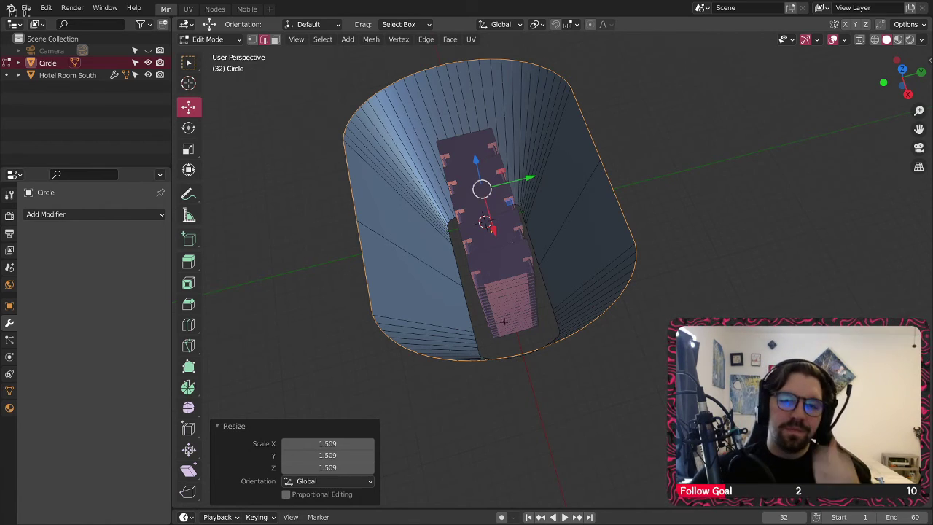
middle_click_drag(504, 321, 541, 271)
left_click(510, 348, "alt")
scroll(546, 273, "up", 2)
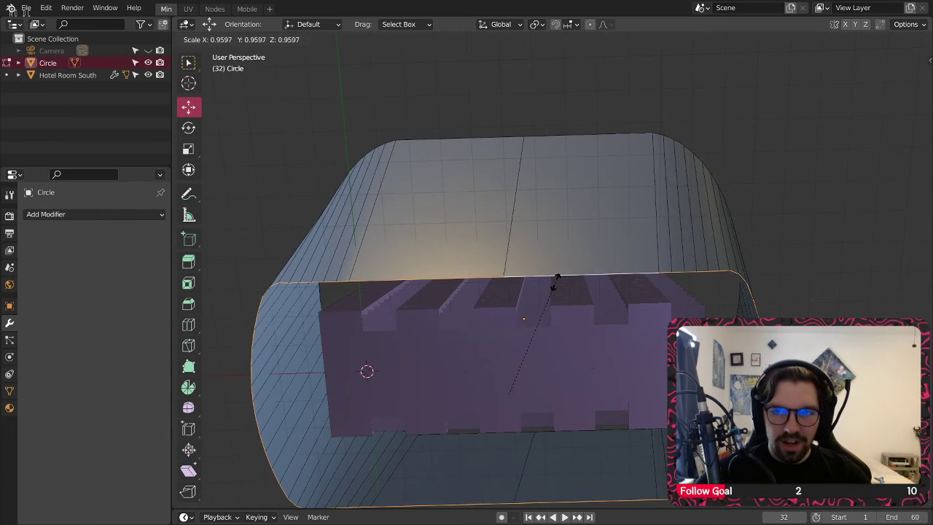
left_click(539, 295)
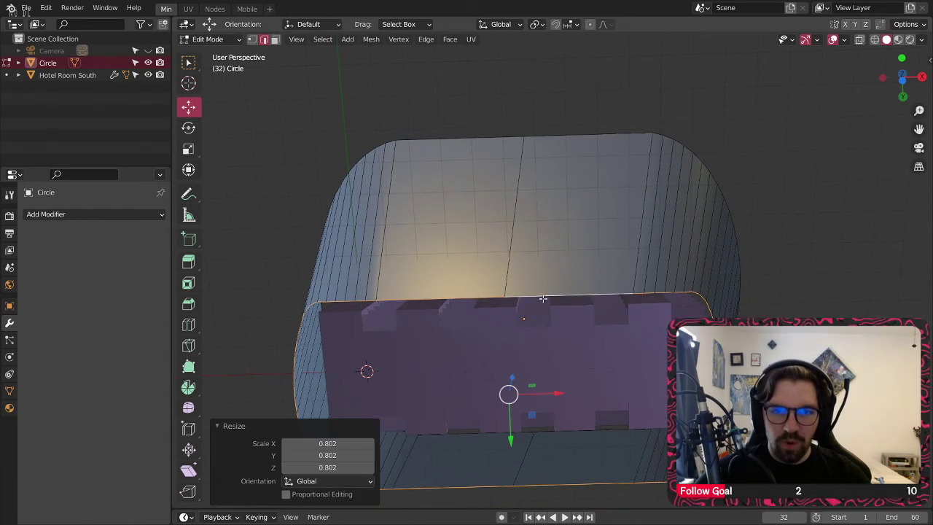
Step: In vertex selection mode, scale the wall's bottom rim uniformly by a further factor of about 0.838
middle_click_drag(539, 295, 430, 314)
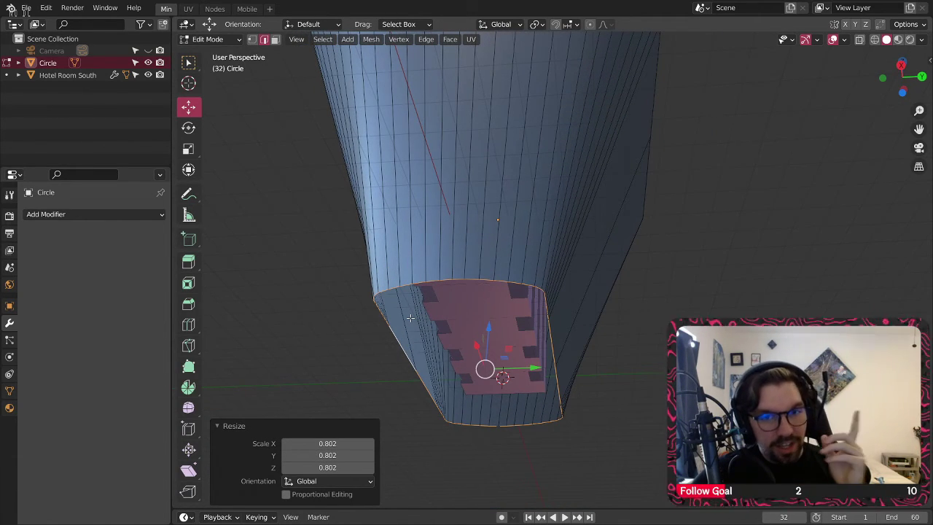
middle_click_drag(437, 166, 536, 241)
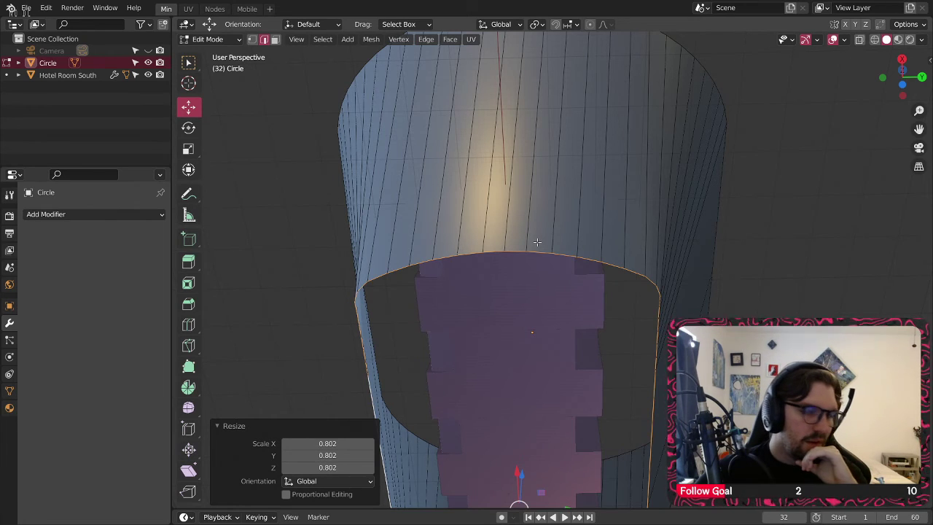
middle_click_drag(430, 212, 435, 193)
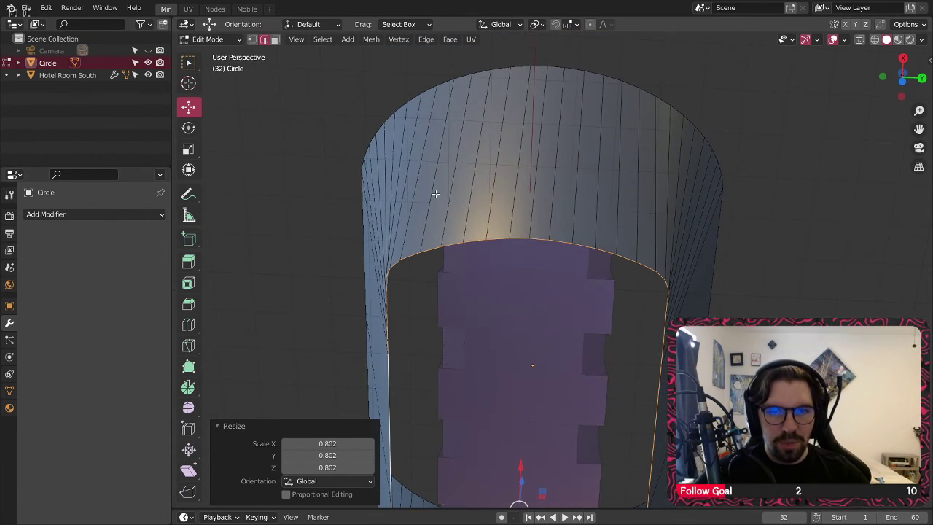
left_click(253, 40)
middle_click_drag(510, 213, 527, 222)
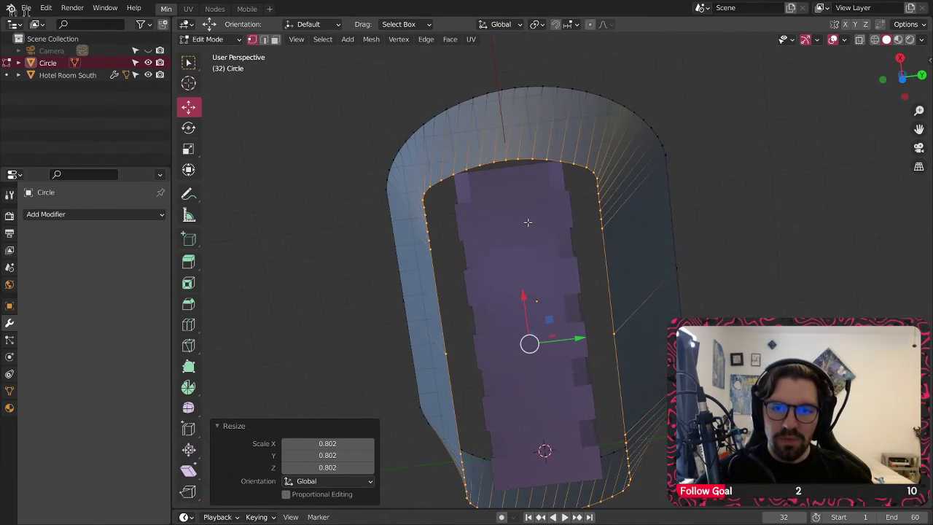
key("s")
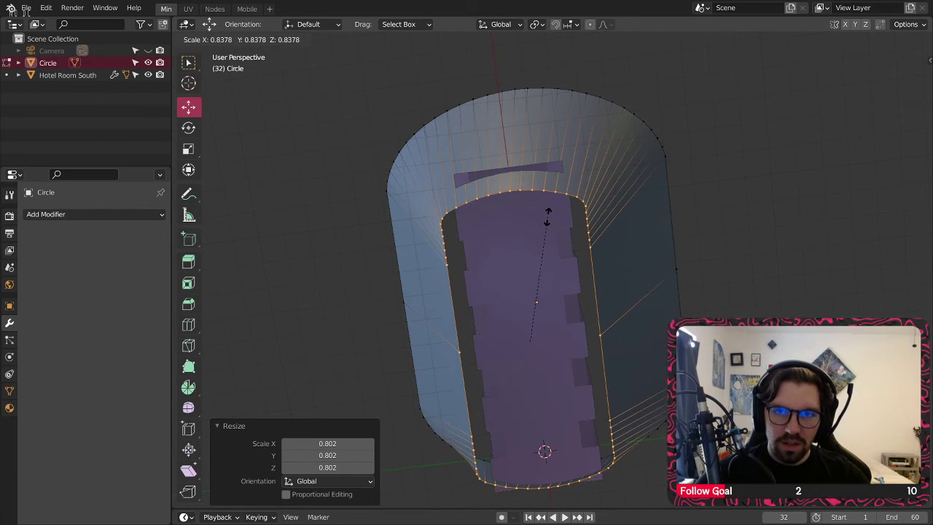
left_click(548, 208)
Step: Lower the wall's bottom rim along Z in two moves of about -22.292 m and -15.998 m
middle_click_drag(532, 210, 498, 325)
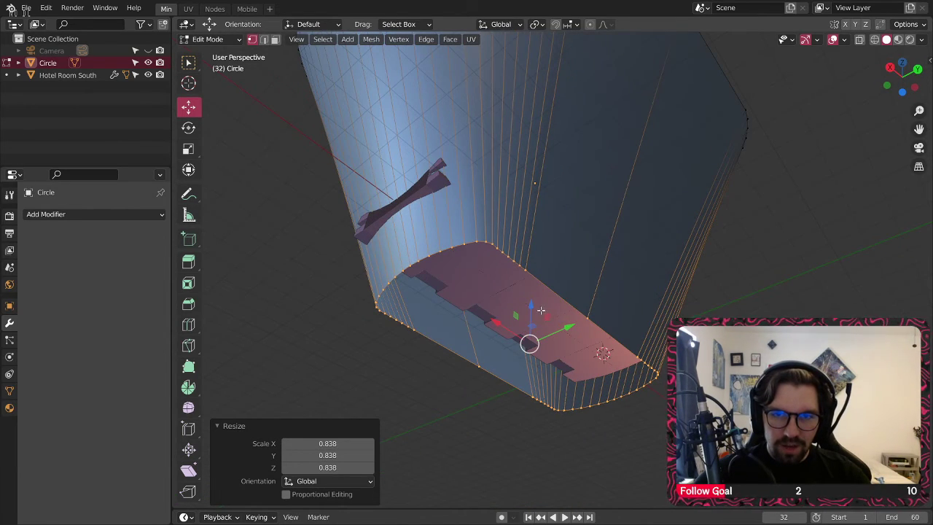
key("g")
key("z")
left_click(516, 256)
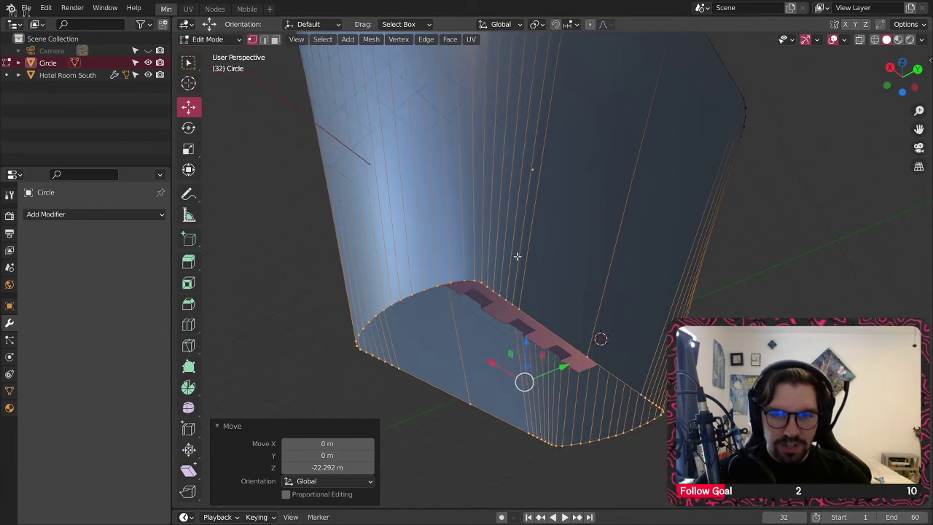
middle_click_drag(516, 256, 533, 274)
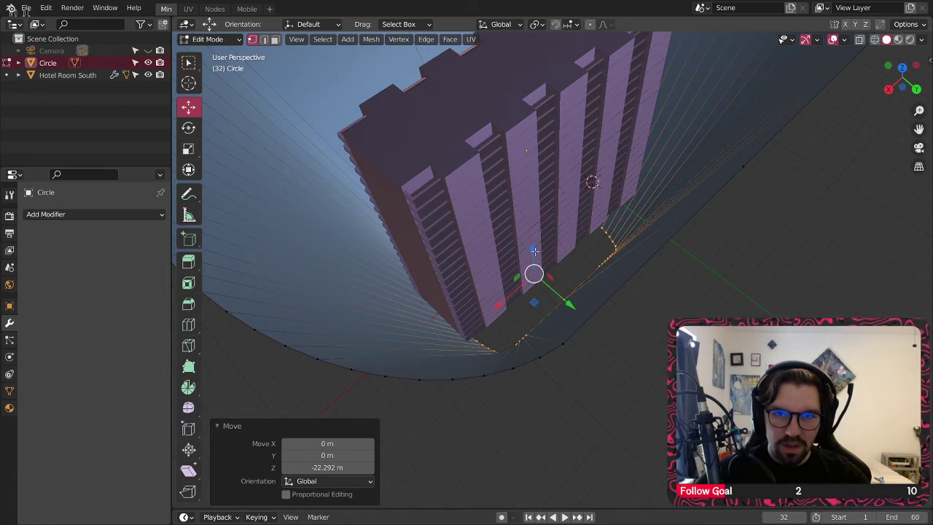
left_click_drag(534, 250, 534, 291)
Step: Select the entire wall mesh and stretch it along X by about 1.194
middle_click_drag(535, 292, 469, 255)
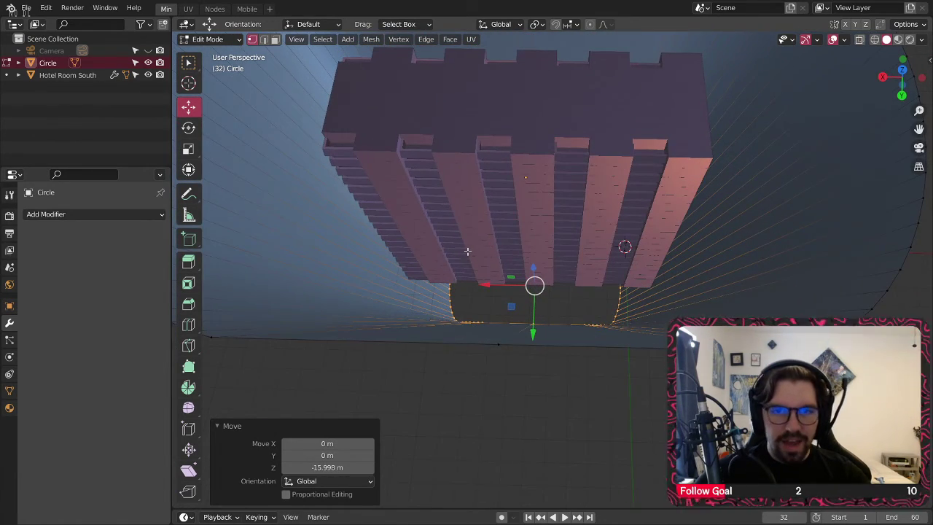
left_click(188, 149)
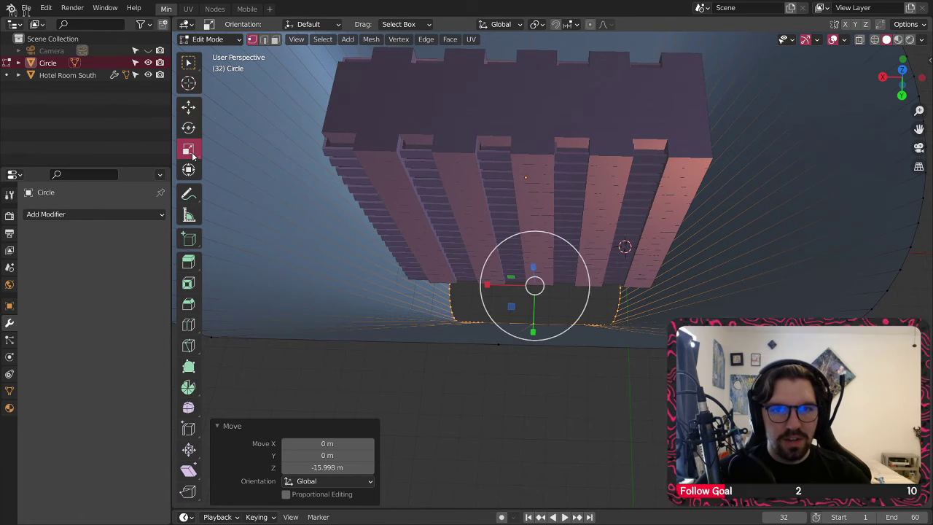
left_click_drag(484, 285, 474, 284)
key("ctrl+z")
key("a")
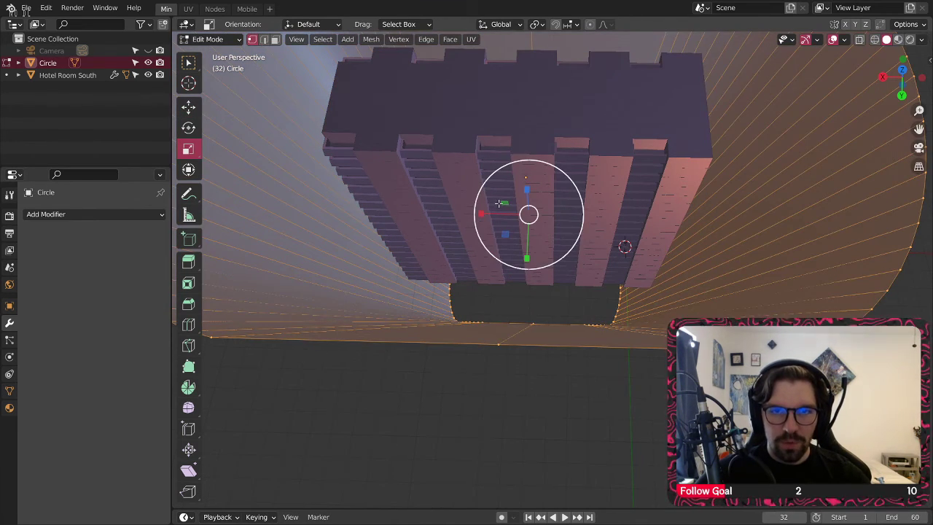
left_click_drag(481, 213, 475, 214)
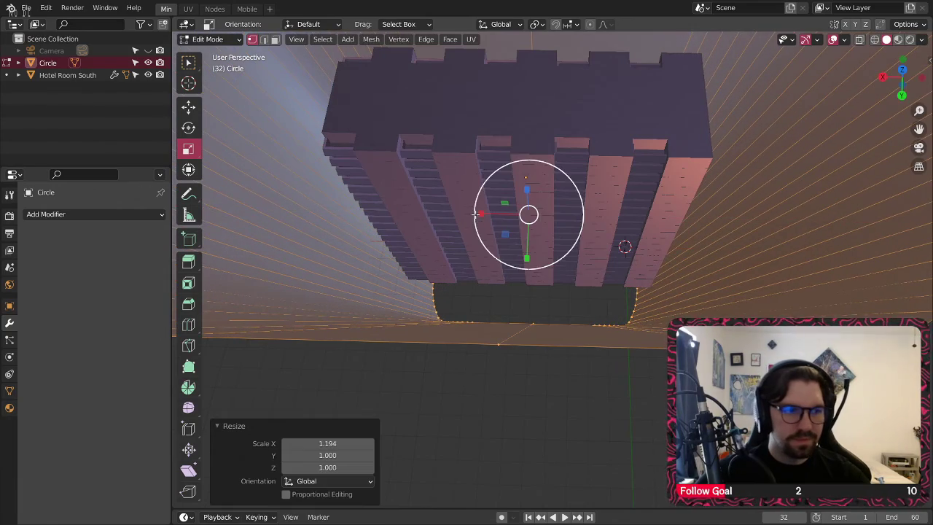
Step: With edge selection, dissolve the central vertical edge on each of the wall's two long flat sides
middle_click_drag(539, 218, 546, 282)
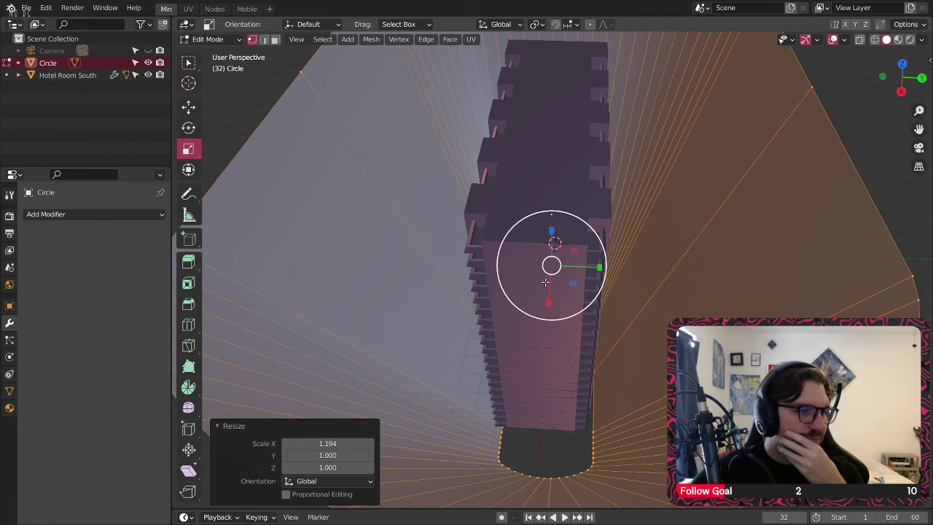
middle_click_drag(545, 282, 436, 218)
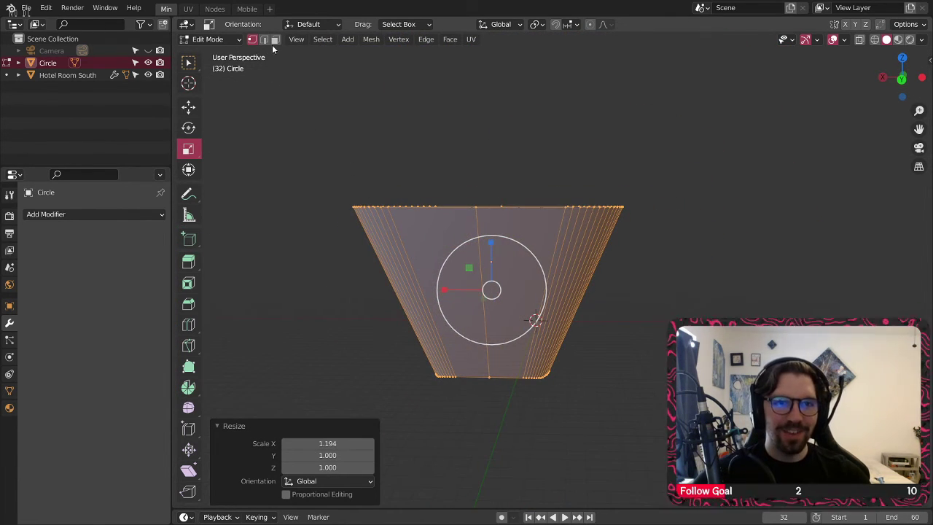
left_click(263, 39)
left_click(475, 220)
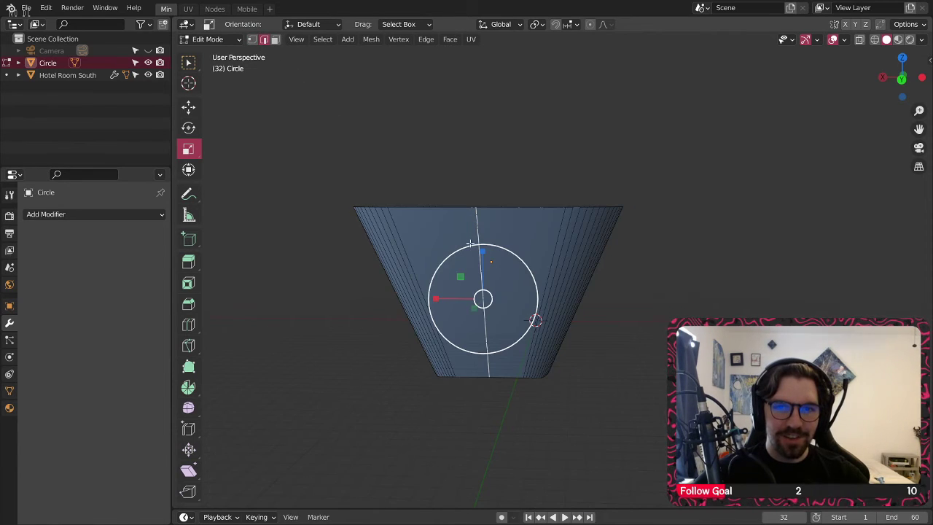
right_click(472, 218)
left_click(430, 498)
middle_click_drag(546, 181, 503, 319)
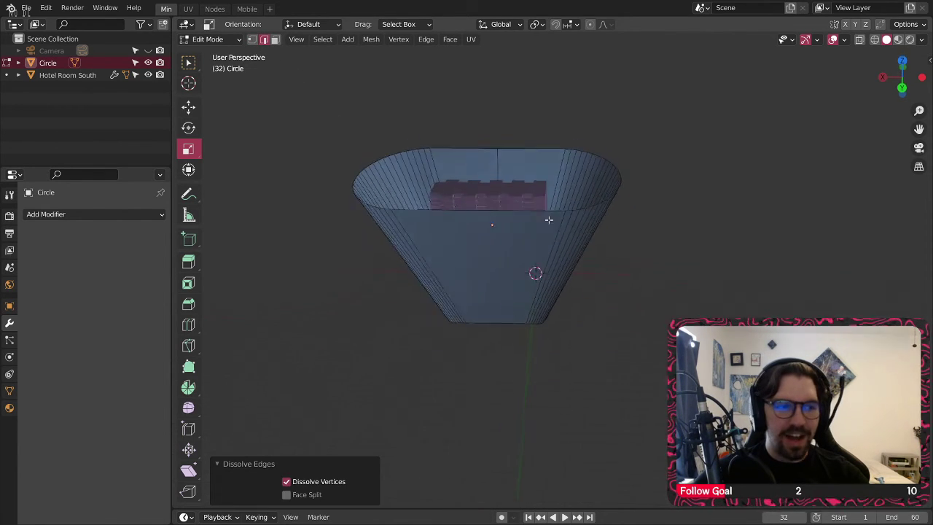
right_click(521, 268)
left_click(495, 333)
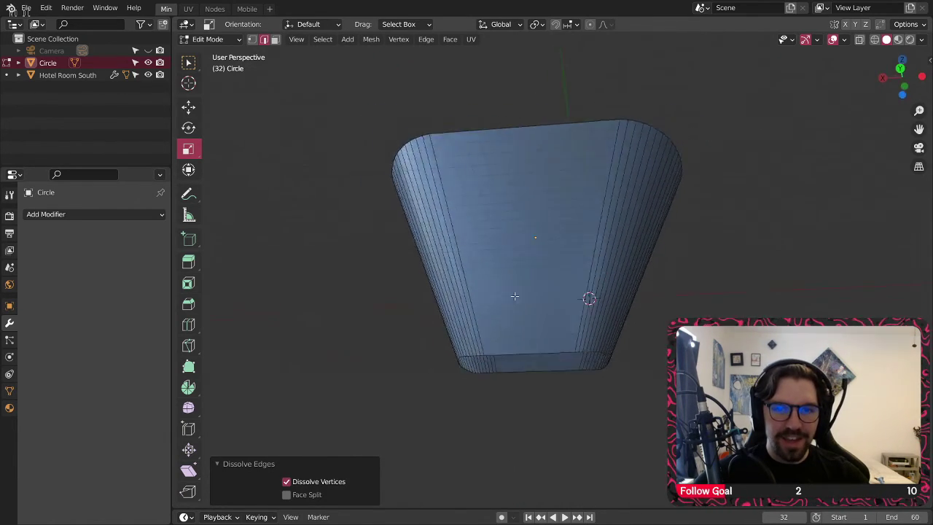
Step: Add 12 vertical loop cuts to each of the wall's two long flat sides
scroll(510, 369, "up", 4)
scroll(510, 361, "down", 4)
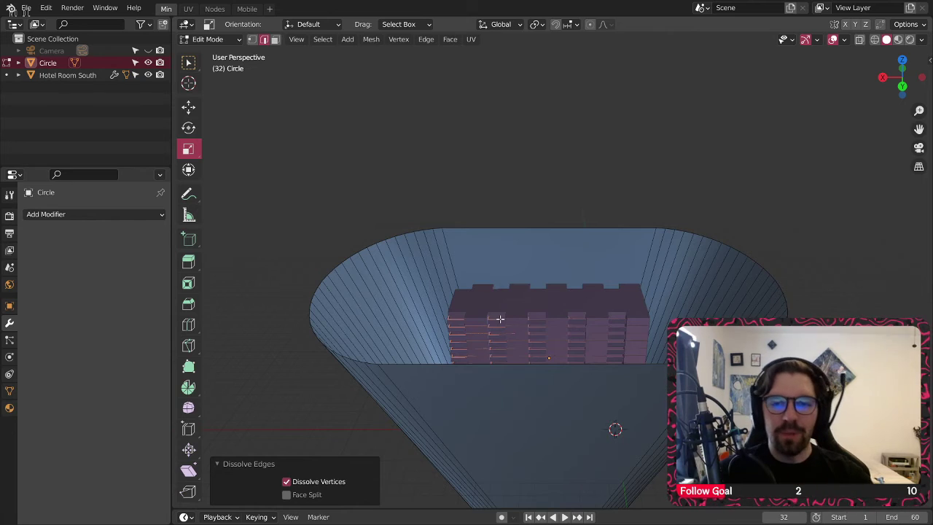
middle_click_drag(778, 75, 612, 206)
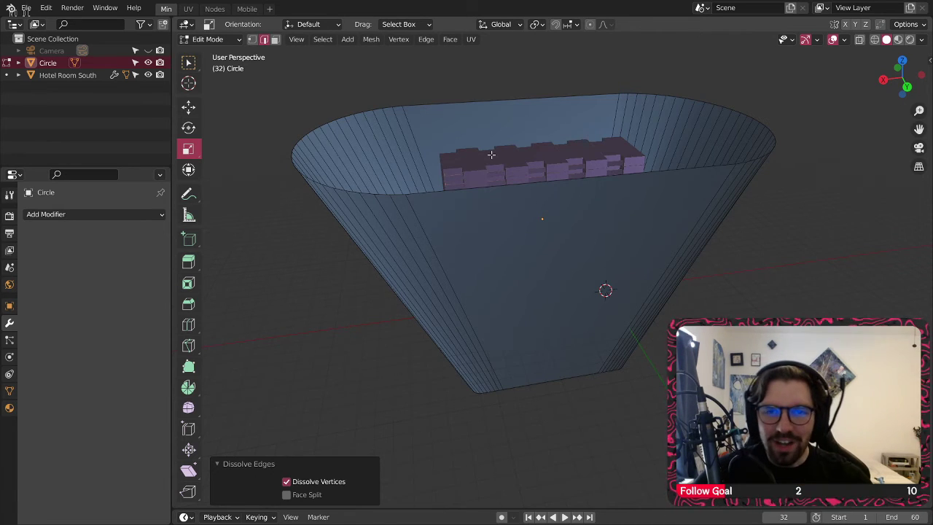
middle_click_drag(460, 162, 473, 166)
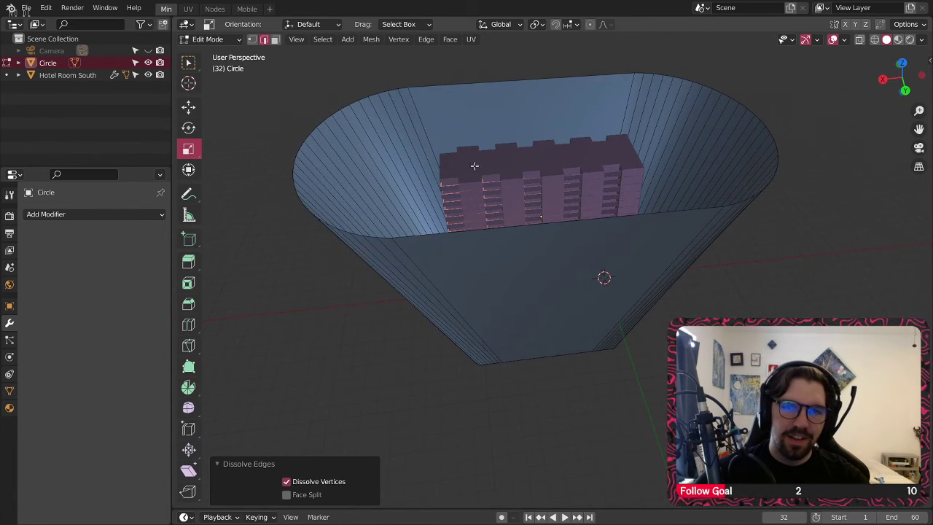
left_click(188, 324)
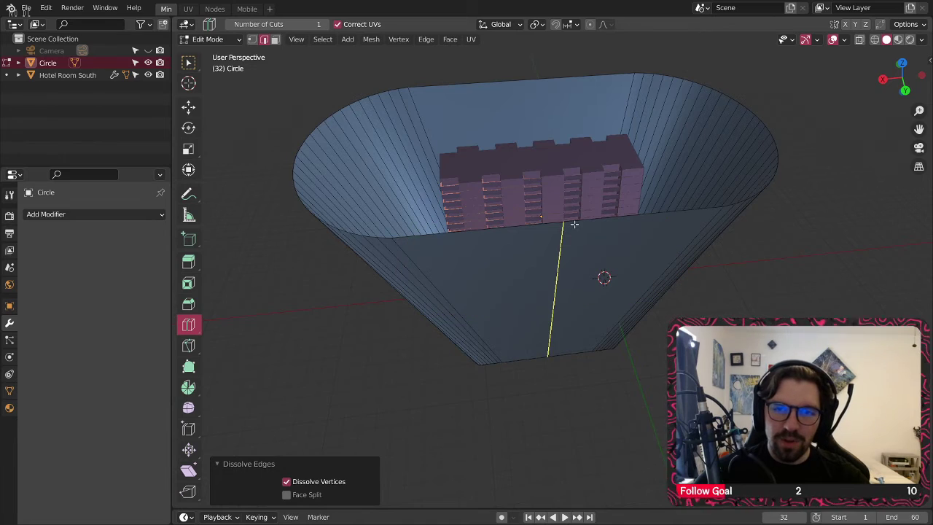
left_click(572, 231)
left_click(371, 402)
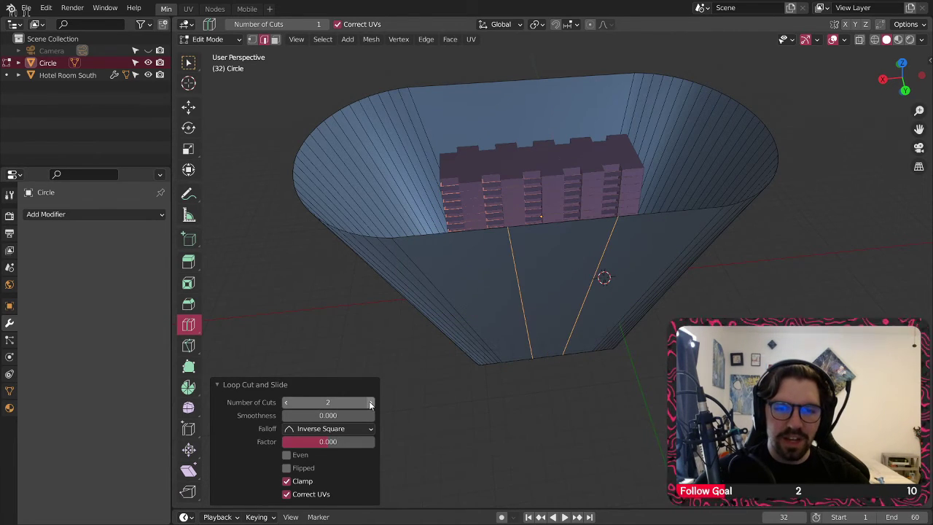
left_click(371, 402)
left_click(371, 402)
left_click(371, 402)
left_click(371, 402)
left_click(371, 402)
left_click(371, 402)
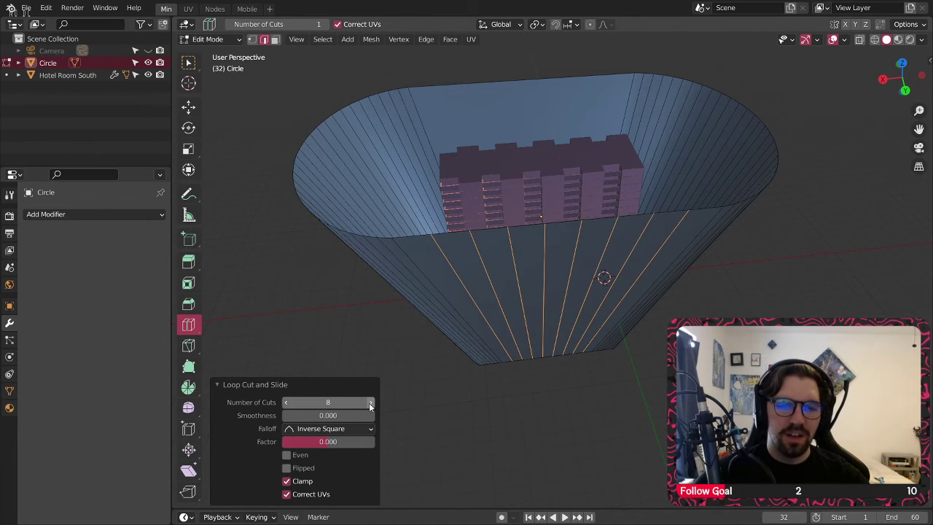
left_click(371, 403)
left_click(371, 405)
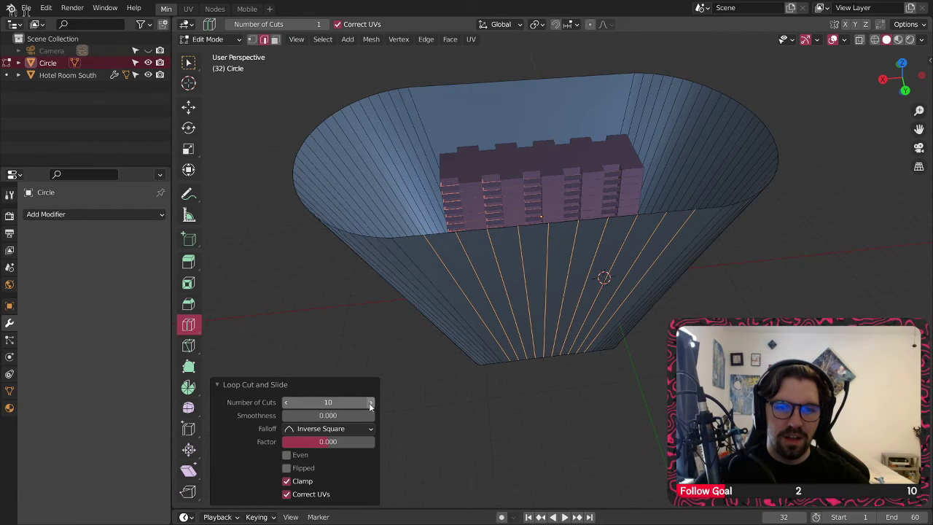
left_click(370, 405)
left_click(370, 405)
left_click(493, 95)
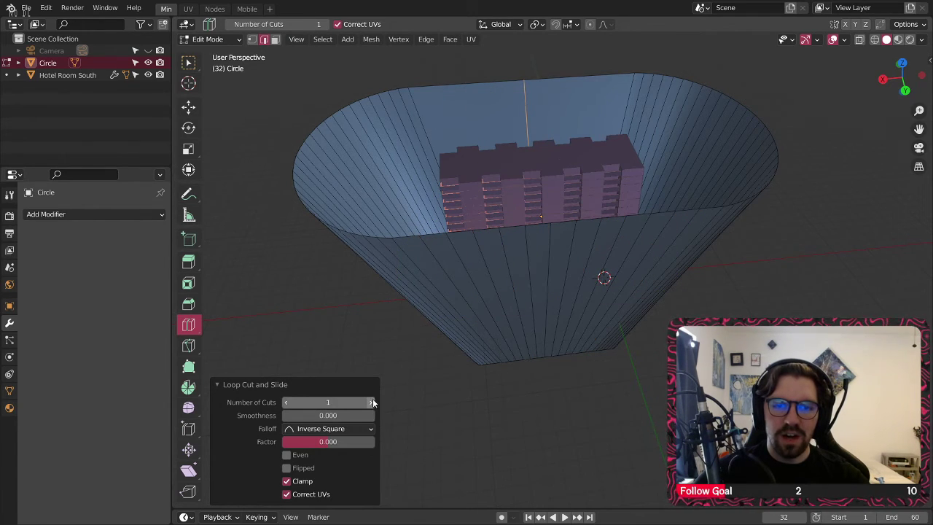
left_click_drag(328, 402, 397, 402)
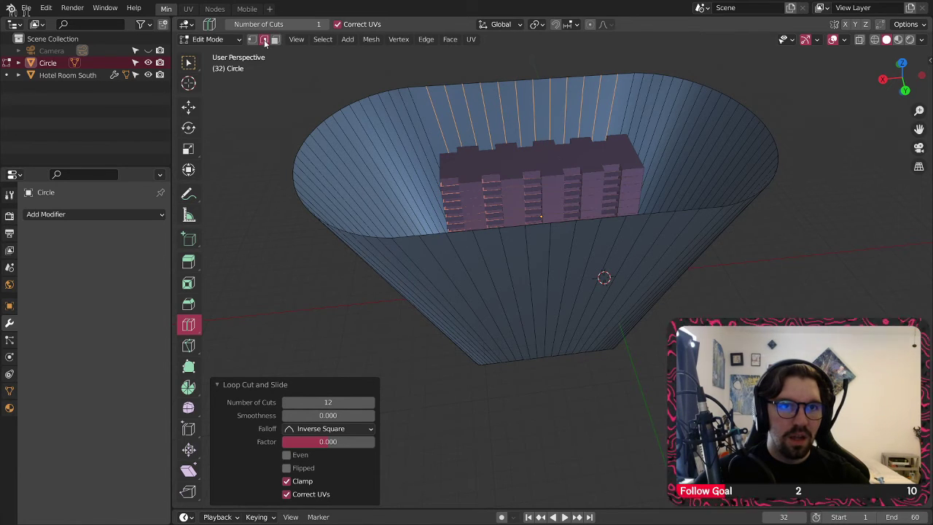
Step: Select the wall's top rim edge loop and close the opening with Grid Fill
left_click(188, 62)
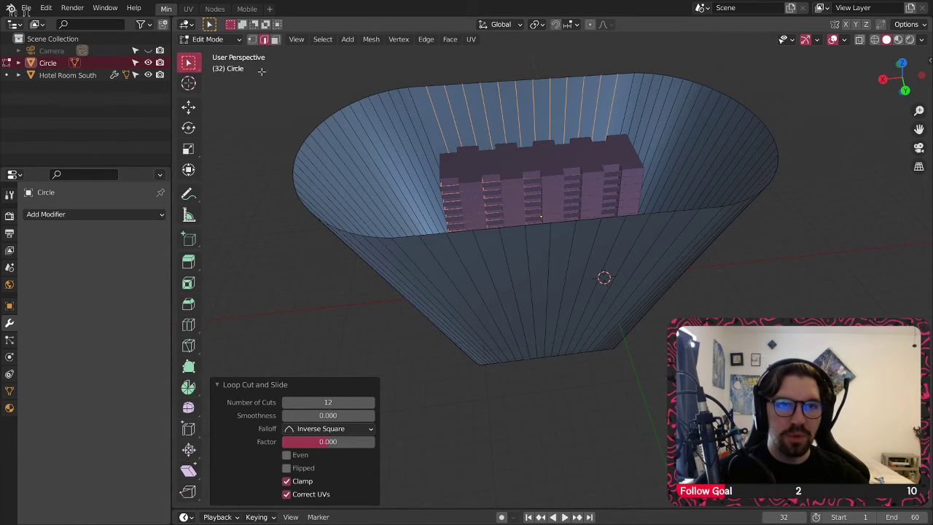
left_click(334, 76)
left_click(433, 95, "alt")
middle_click_drag(433, 96, 438, 137, "shift")
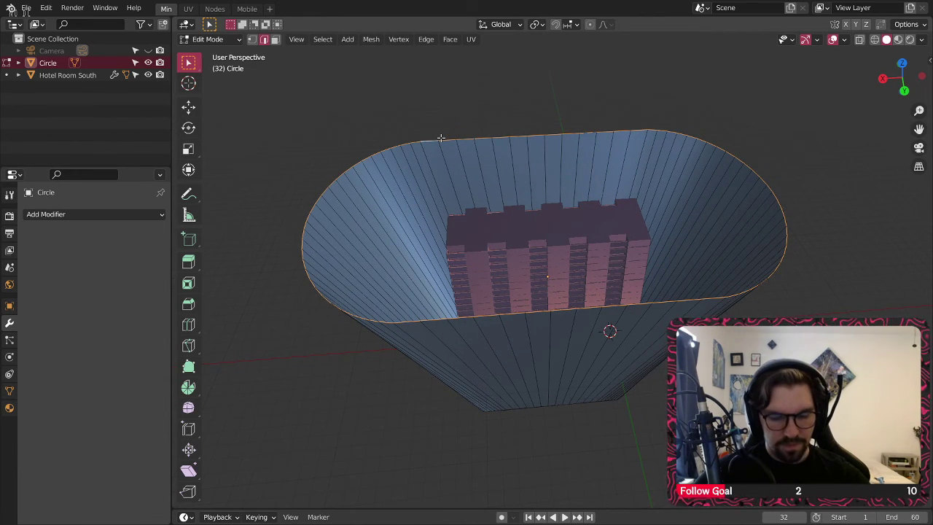
key("ctrl+g")
key("ctrl+e")
key("Escape")
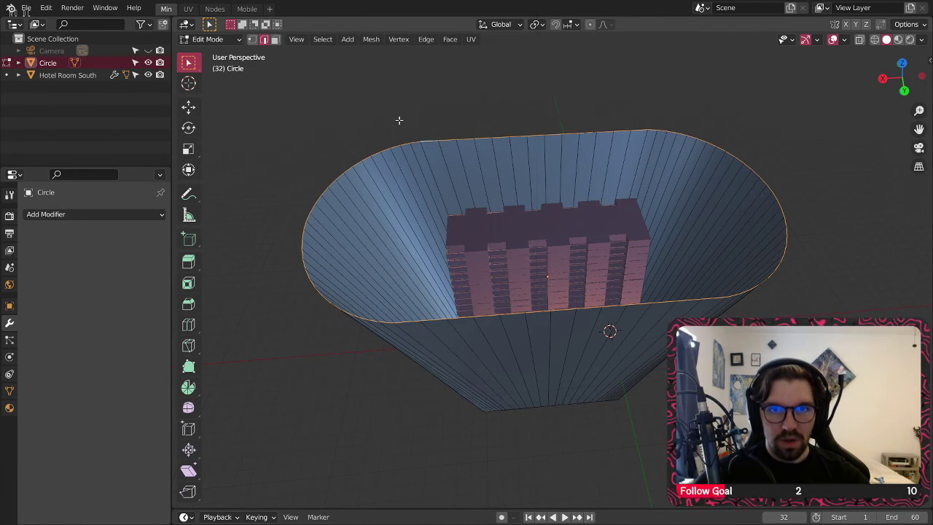
key("ctrl+f")
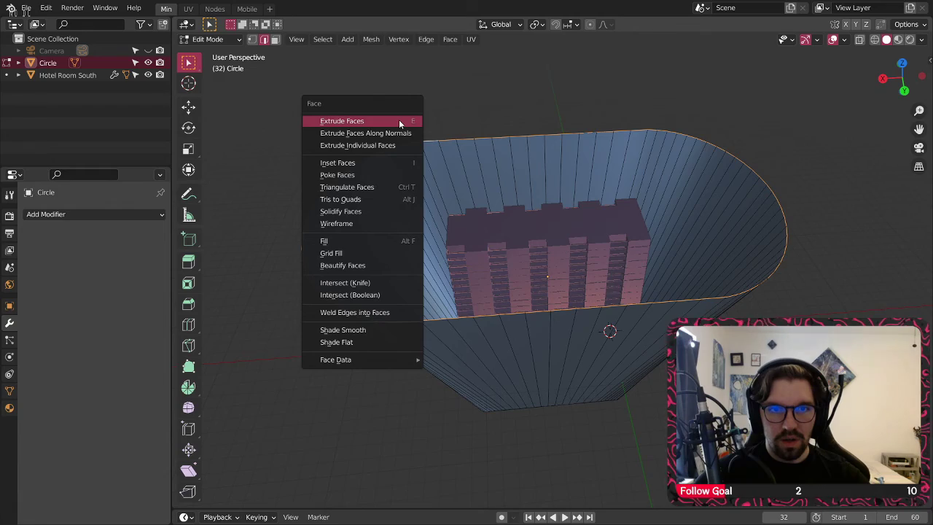
left_click(363, 253)
middle_click_drag(422, 201, 435, 153)
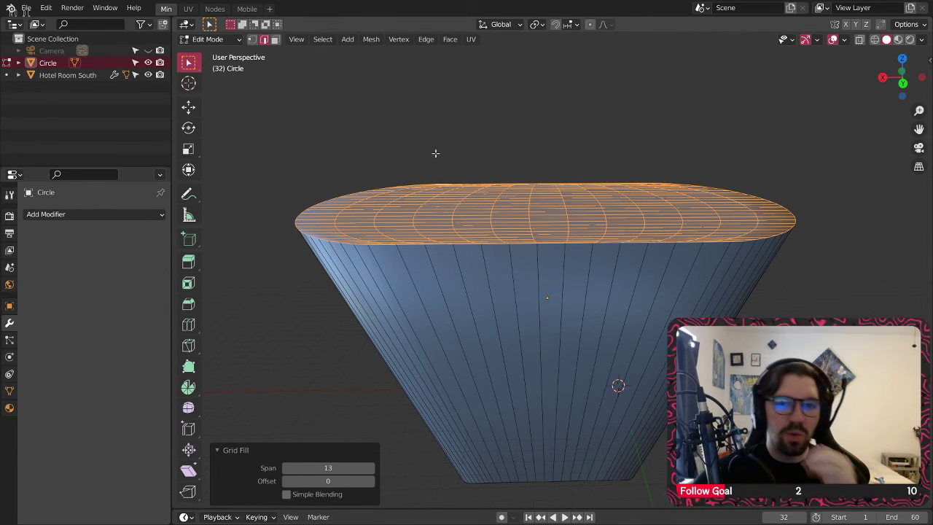
middle_click_drag(496, 185, 631, 184)
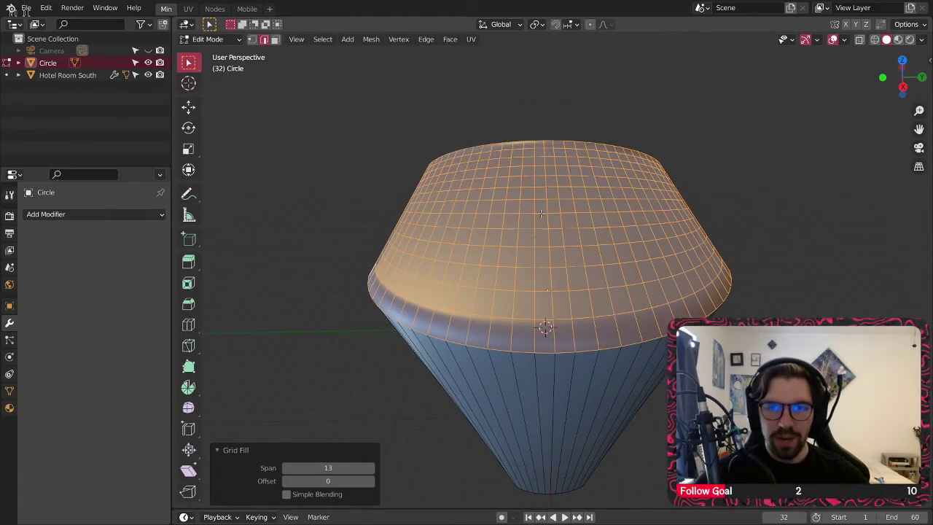
middle_click_drag(540, 214, 662, 239)
scroll(626, 248, "up", 4)
middle_click_drag(474, 254, 493, 260)
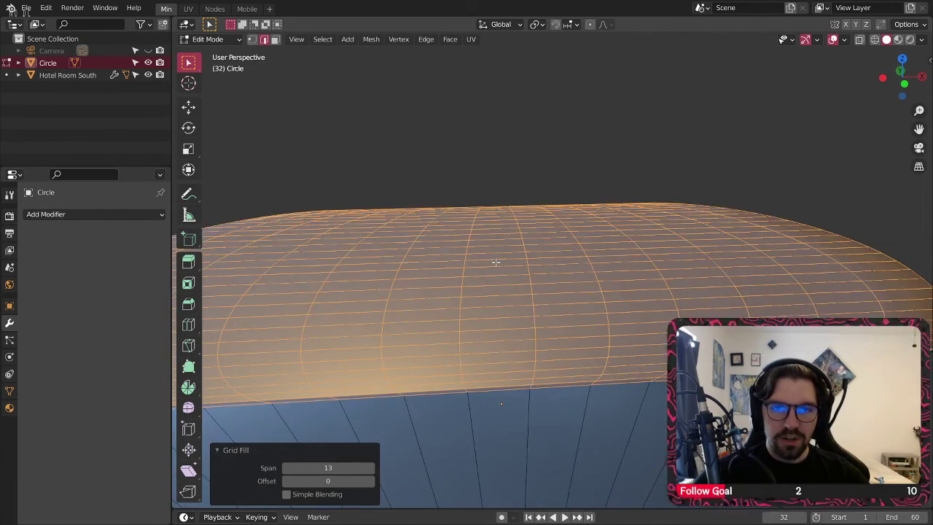
scroll(543, 260, "down", 2)
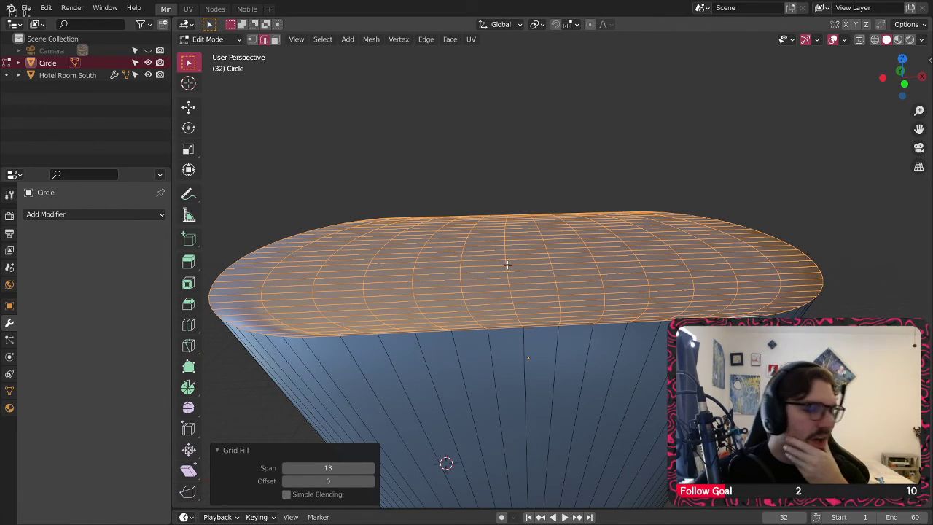
left_click(275, 38)
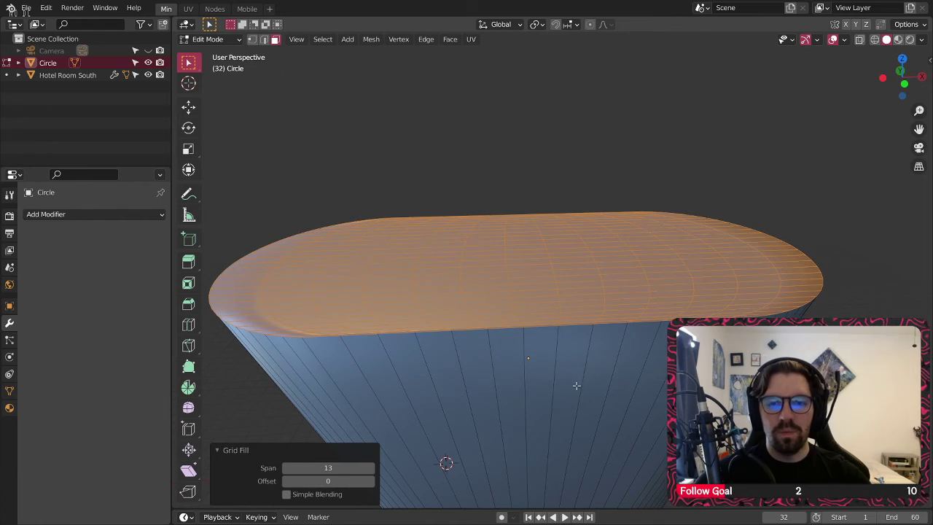
key("ctrl+i")
right_click(505, 460)
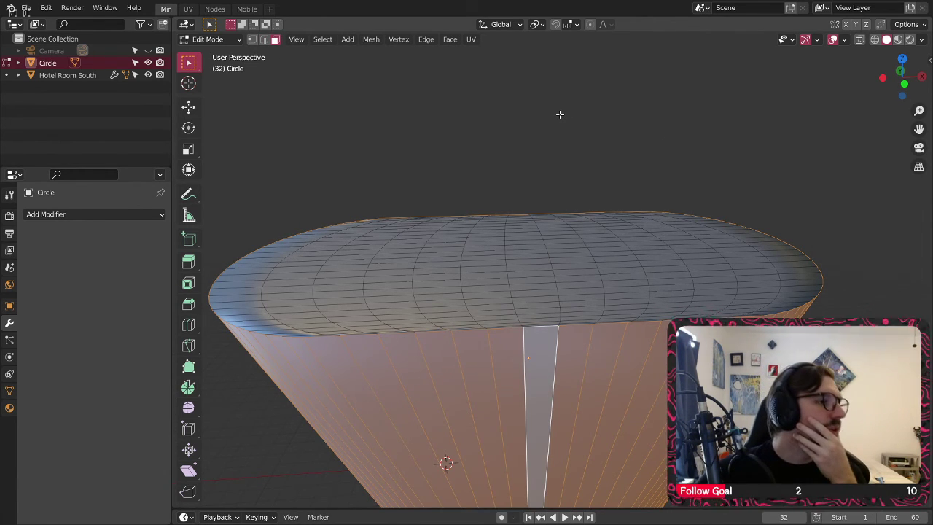
middle_click_drag(325, 241, 364, 252)
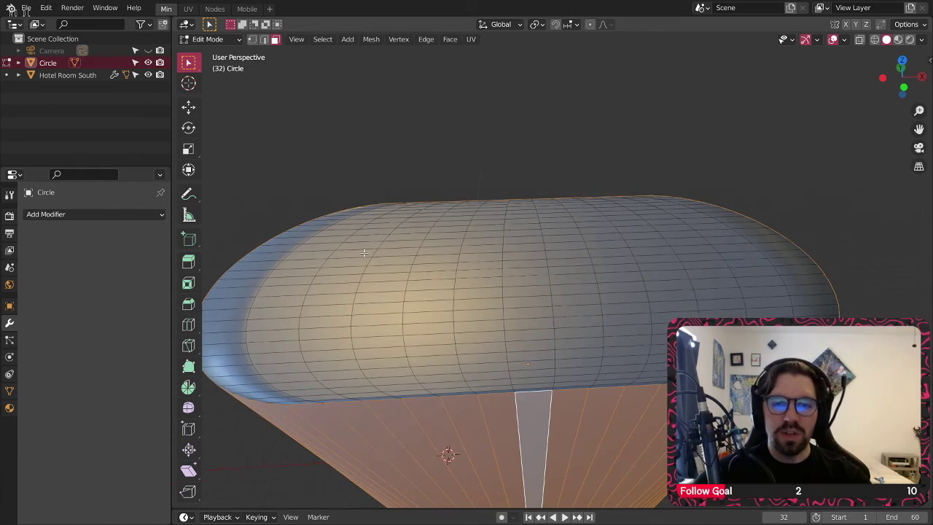
Step: In vertex selection mode, clear the selection and select a lengthwise row of eight vertices along the middle of the cap
left_click(251, 39)
key("alt+a")
middle_click_drag(305, 106, 559, 297)
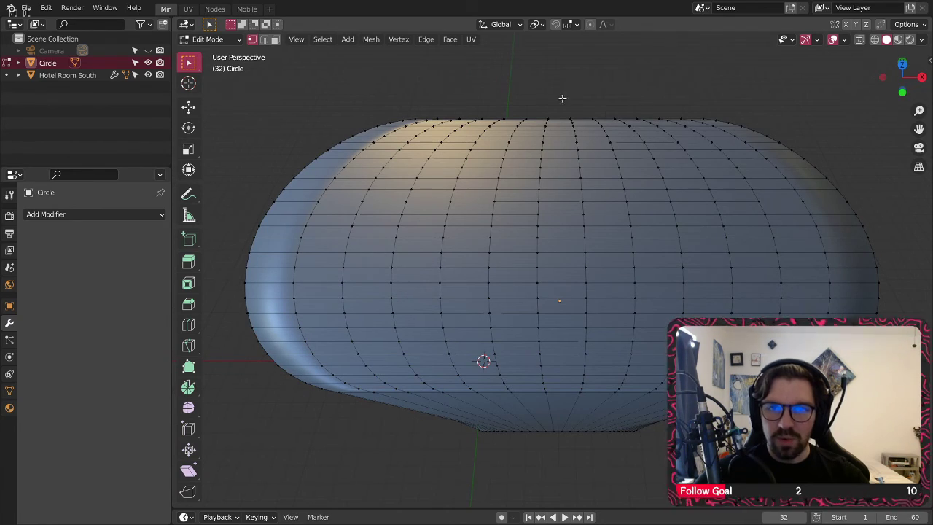
middle_click_drag(413, 243, 491, 243)
middle_click_drag(533, 205, 538, 81)
middle_click_drag(532, 153, 416, 215)
middle_click_drag(479, 279, 484, 239)
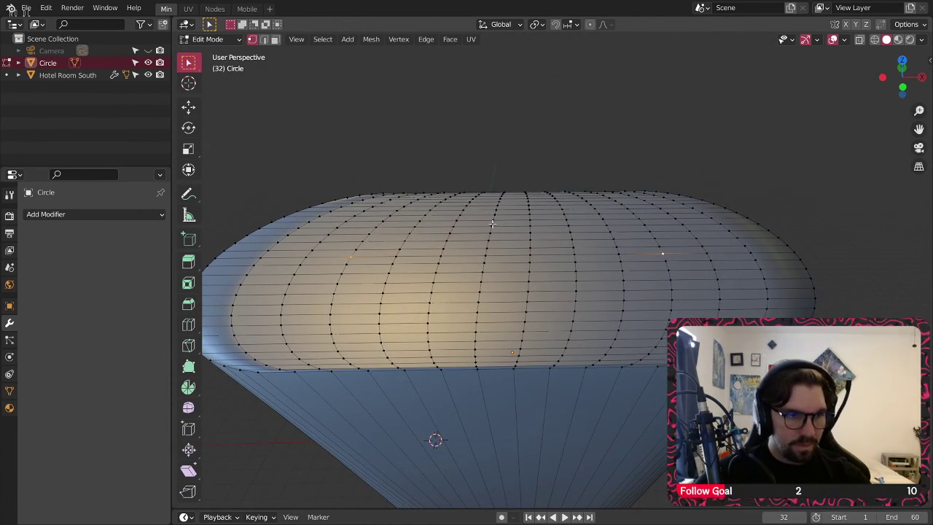
middle_click_drag(416, 248, 416, 278)
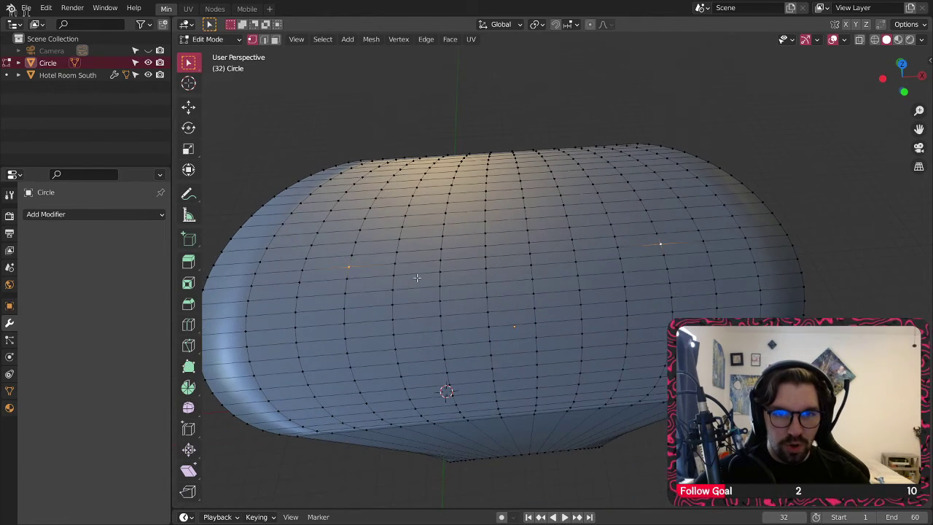
left_click(398, 263, "shift")
left_click(438, 256, "shift")
left_click(487, 258, "shift")
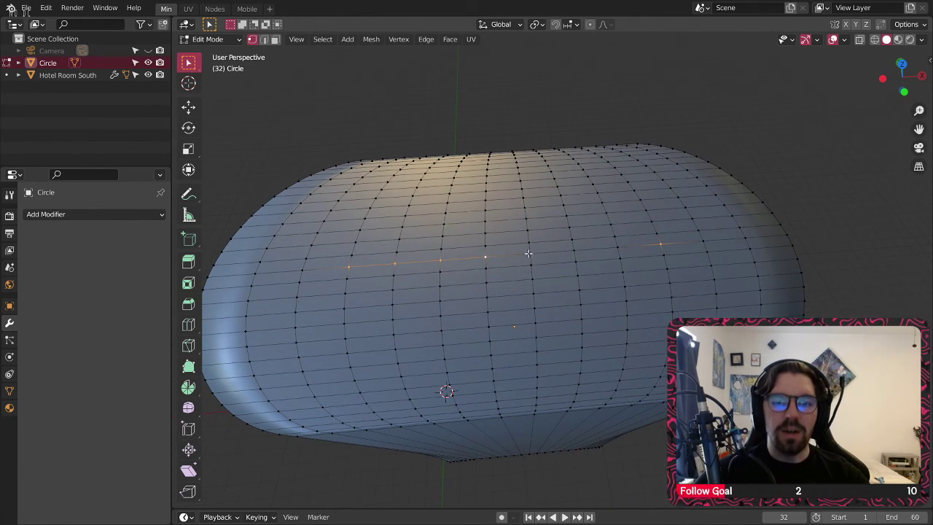
left_click(529, 254, "shift")
left_click(575, 251, "shift")
left_click(618, 250, "shift")
middle_click_drag(529, 300, 528, 248)
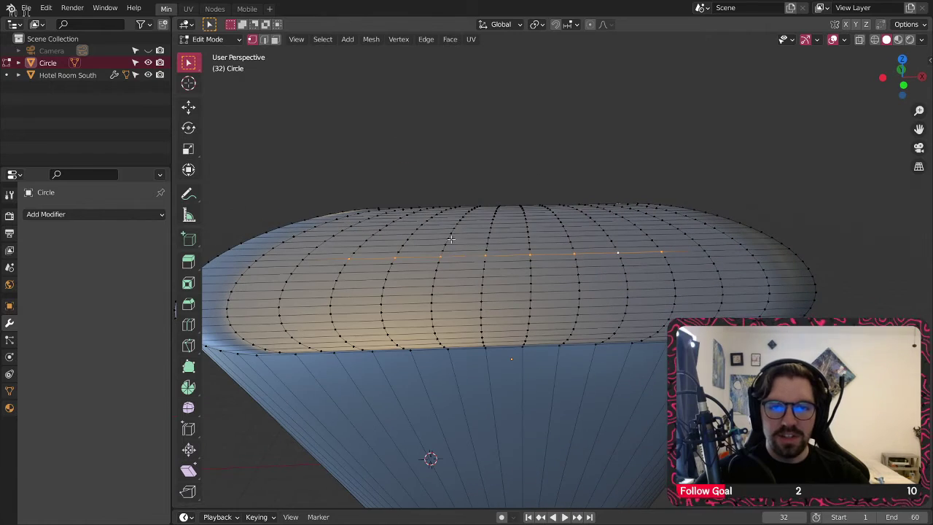
Step: Raise the selected vertices 22.105 m along Z with proportional editing, using Smooth falloff and a proportional size of 95.490, to dome the cap
left_click(188, 107)
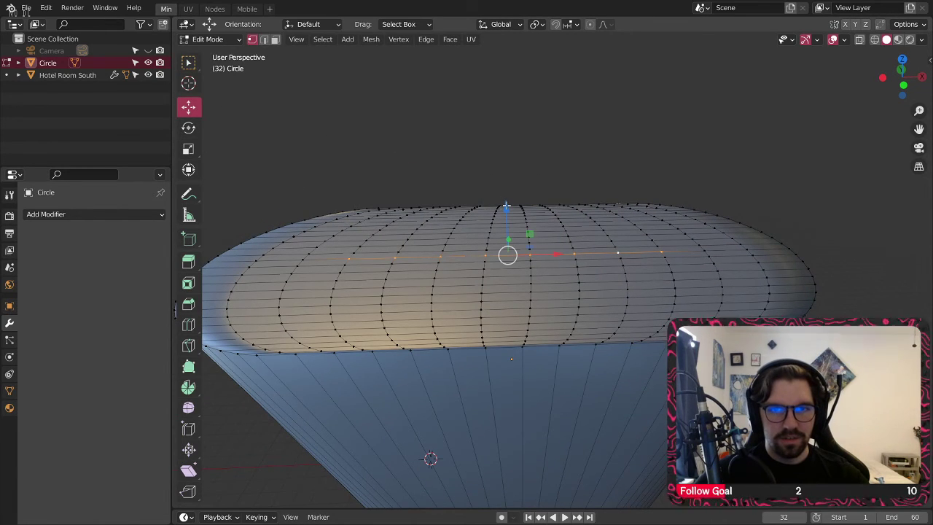
left_click_drag(507, 206, 521, 167)
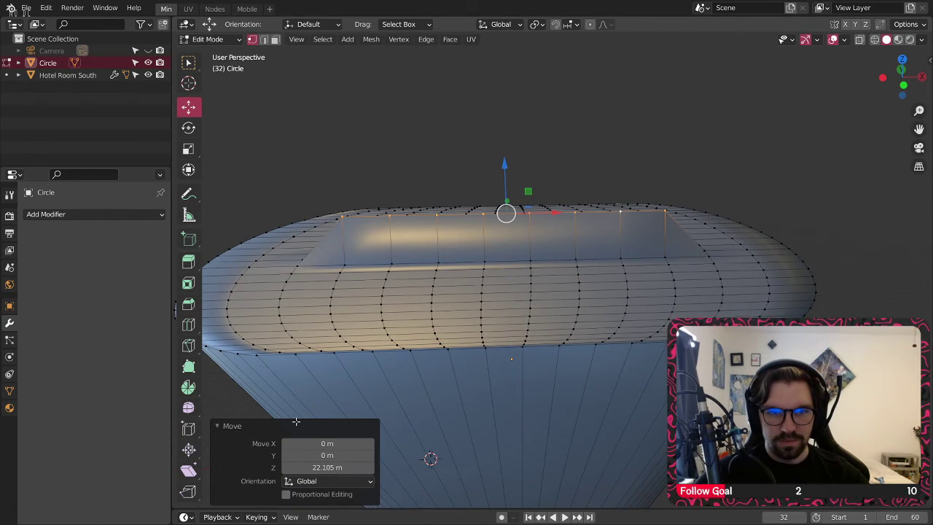
left_click(286, 494)
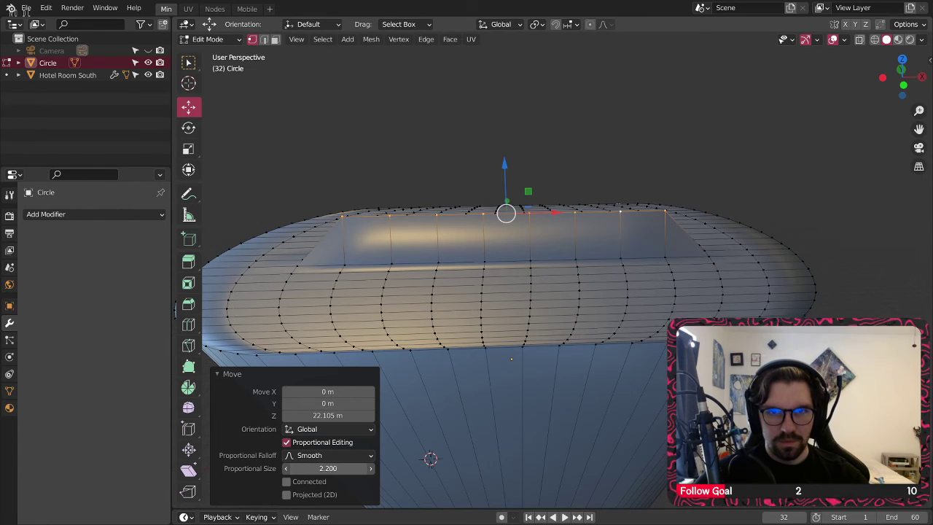
left_click_drag(328, 468, 416, 469)
middle_click_drag(760, 270, 614, 234)
middle_click_drag(613, 234, 502, 258, "shift")
scroll(644, 221, "down", 3)
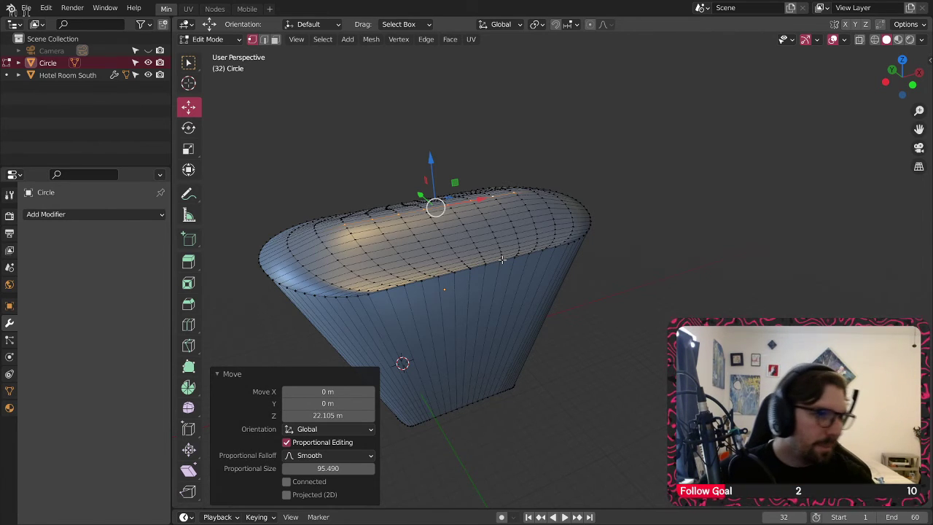
middle_click_drag(502, 259, 520, 189)
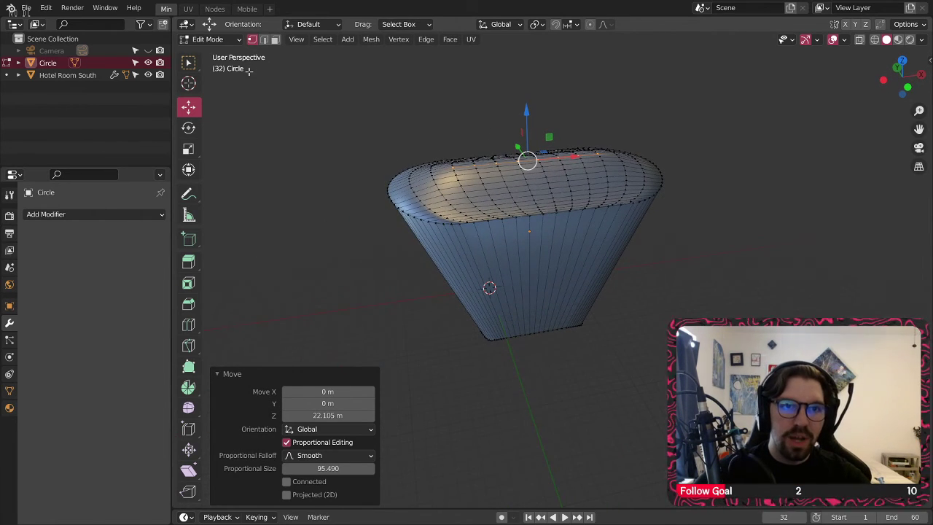
Step: In edge selection mode, select the complete rim edge loop where the domed cap meets the flared wall
left_click(275, 40)
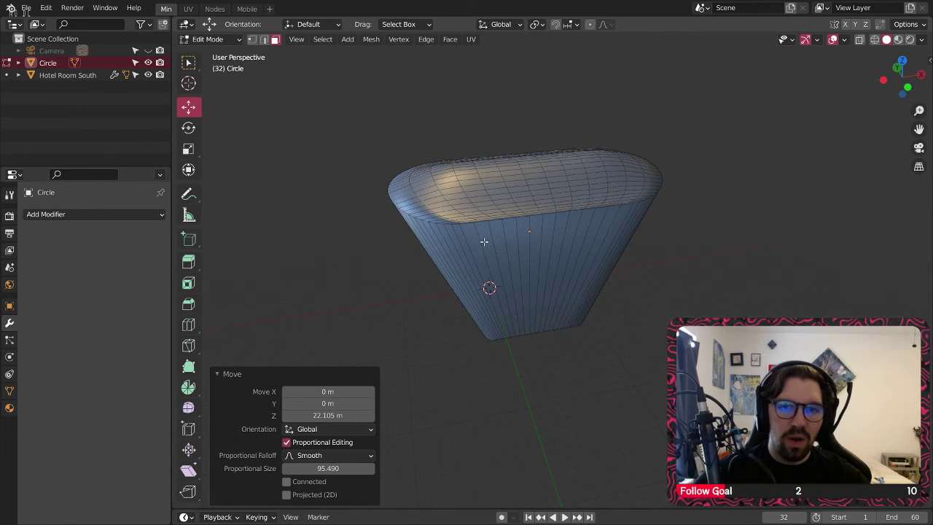
left_click(264, 40)
scroll(452, 230, "up", 4)
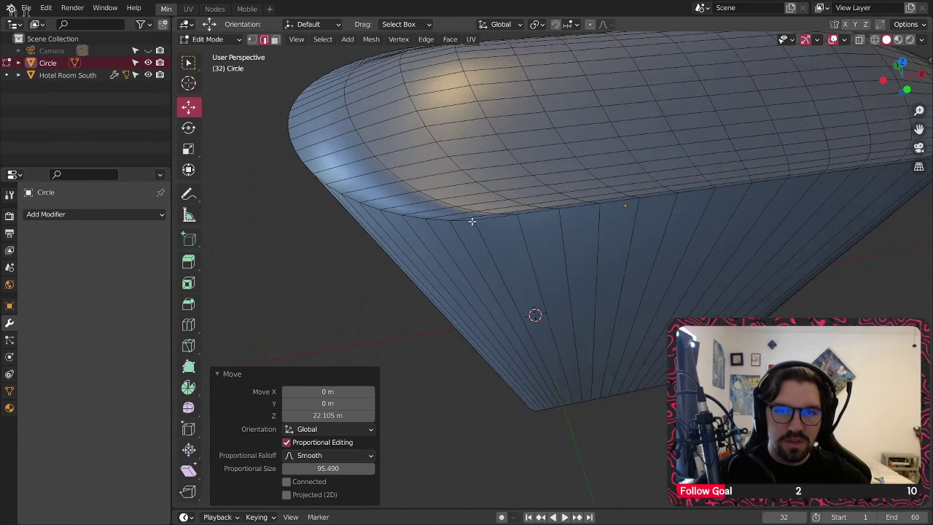
left_click(489, 218, "alt")
scroll(474, 226, "up", 2)
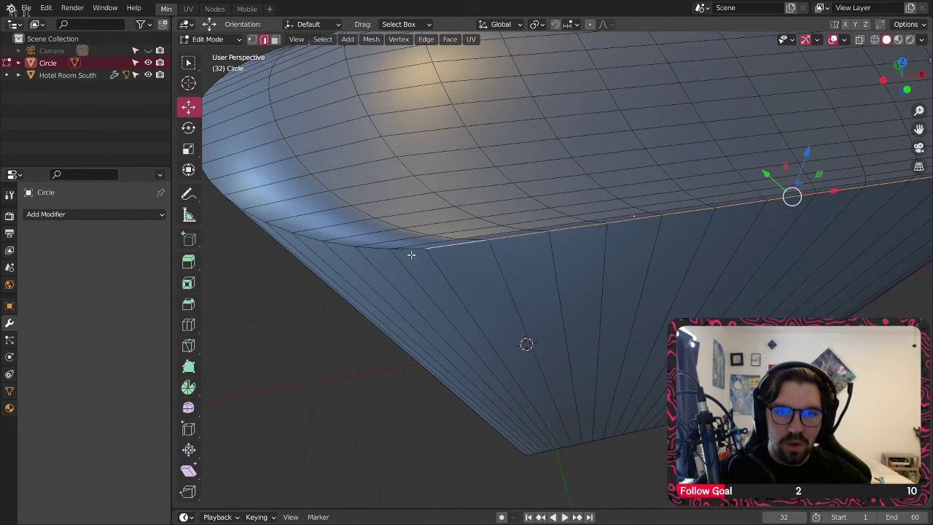
middle_click_drag(411, 255, 491, 396)
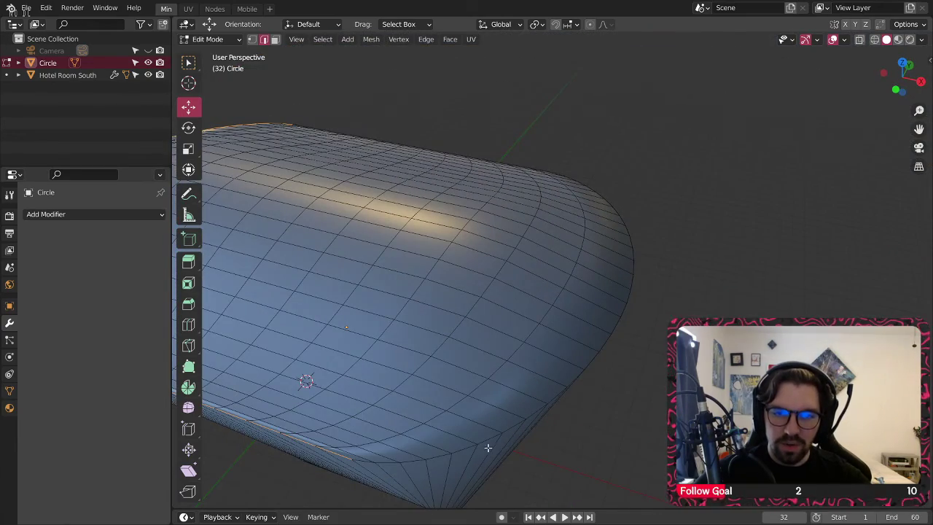
left_click(576, 327, "alt")
scroll(514, 280, "up", 3)
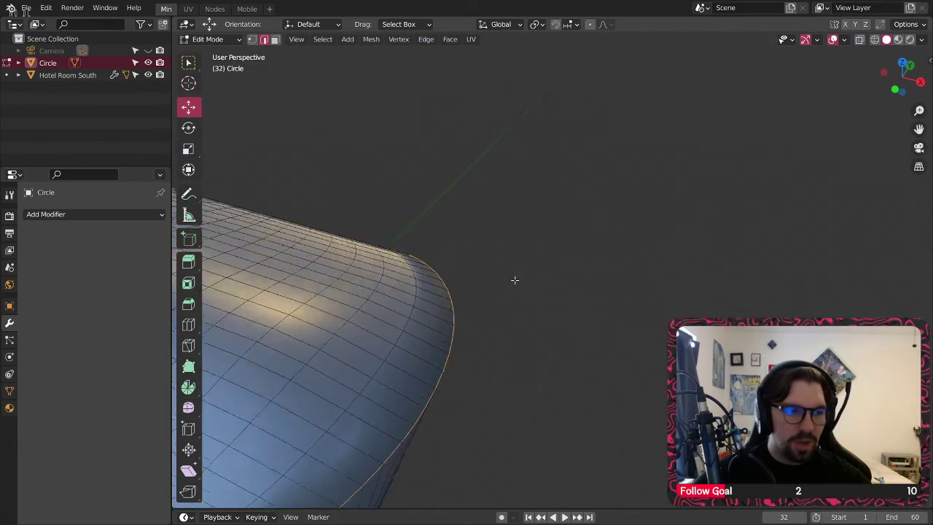
middle_click_drag(515, 280, 399, 298)
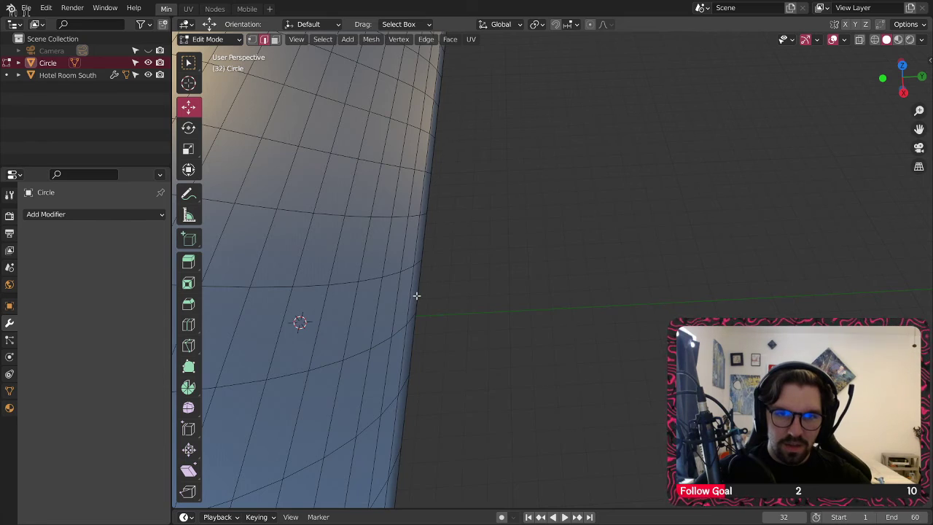
scroll(416, 295, "down", 8)
middle_click_drag(442, 267, 484, 244)
scroll(485, 244, "up", 2)
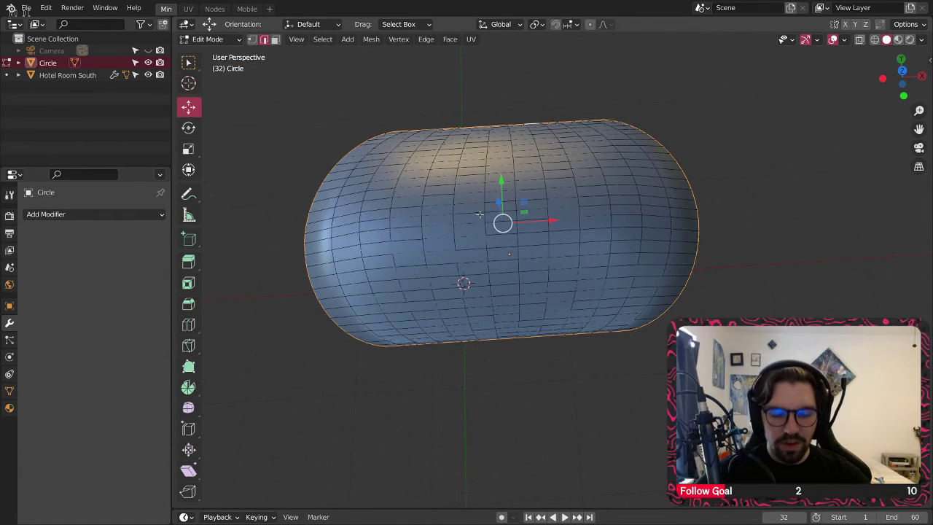
Step: Try extruding the selected rim edges upward and setting the extrusion orientation to Normal, and undo the extrusion
right_click(483, 145)
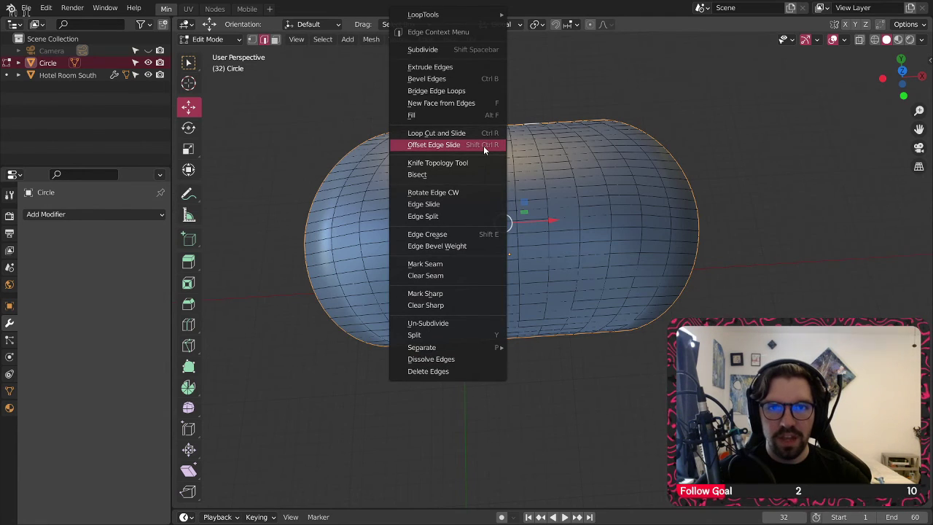
right_click(402, 146)
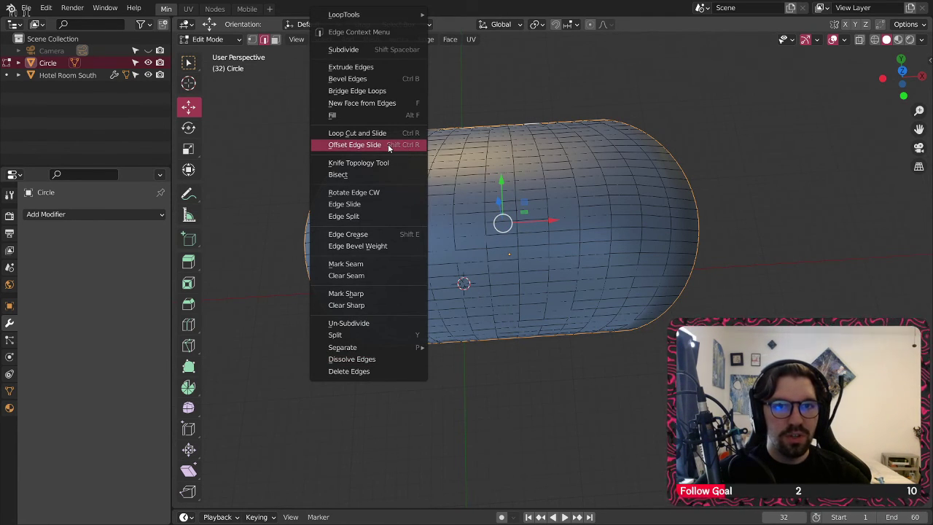
left_click(381, 66)
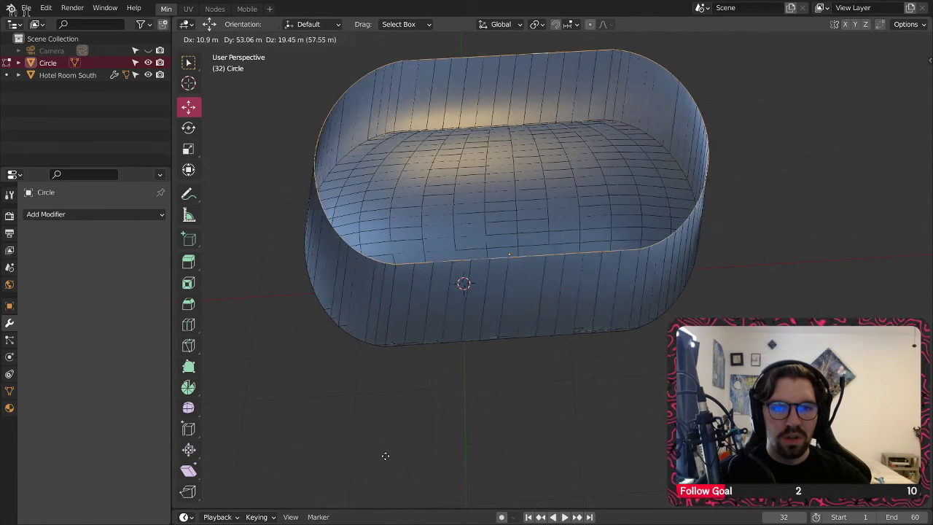
left_click(385, 456)
left_click(326, 481)
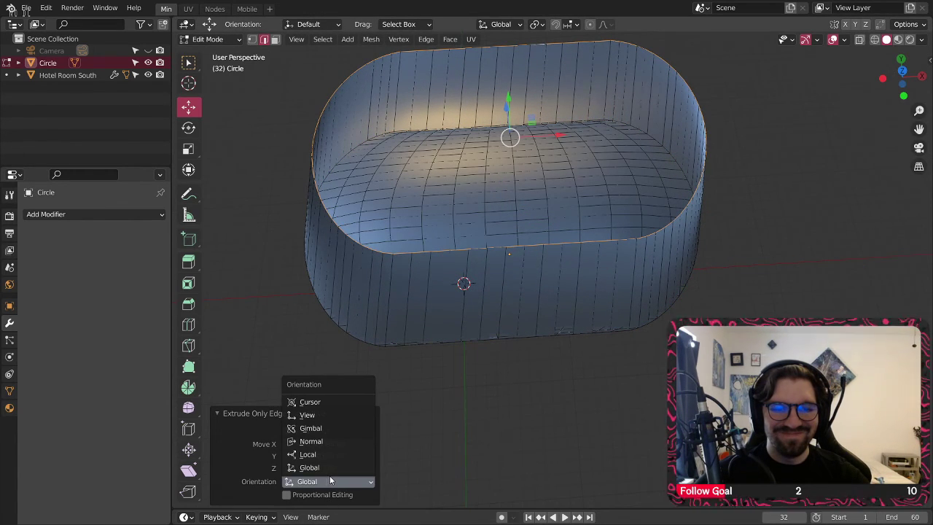
left_click(325, 441)
key("ctrl+z")
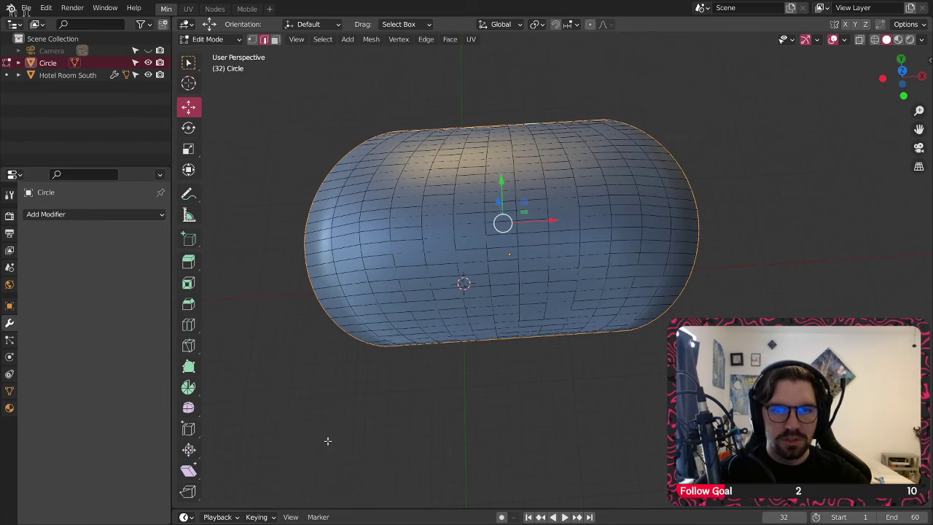
Step: Separate the selected rim edge loop into its own object by Selection and select the new object in Object Mode
middle_click_drag(430, 220, 405, 163)
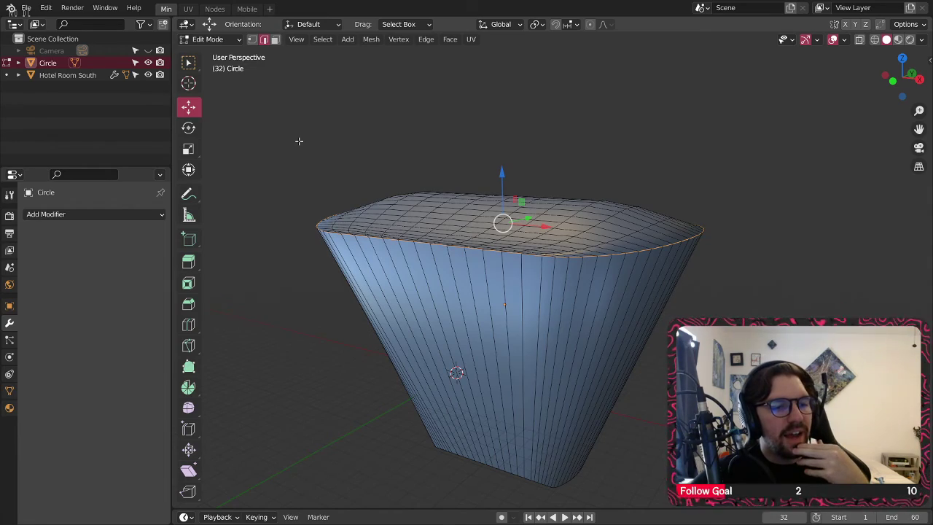
middle_click_drag(469, 175, 484, 250)
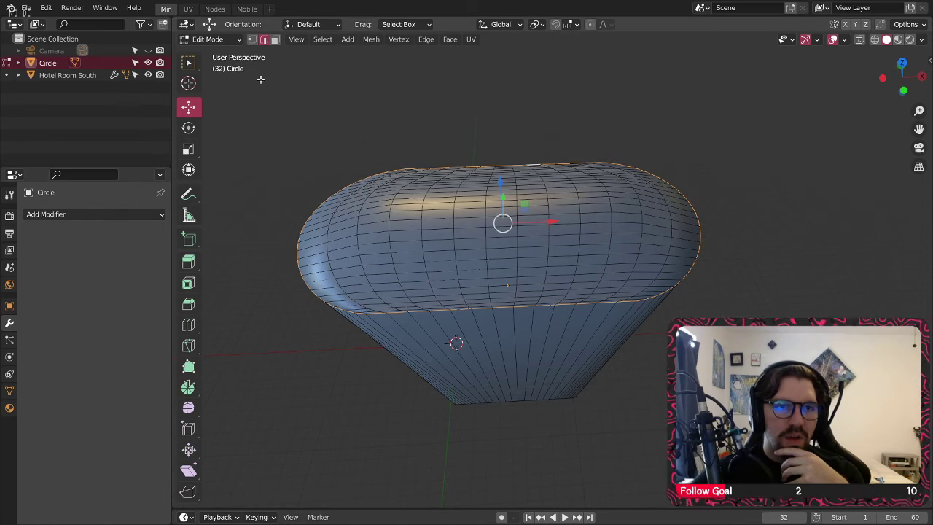
key("alt+a")
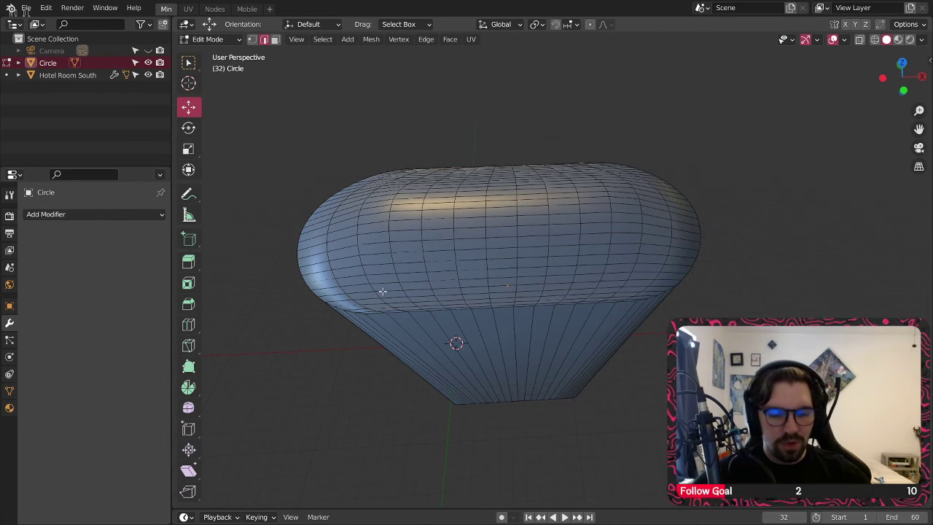
key("l")
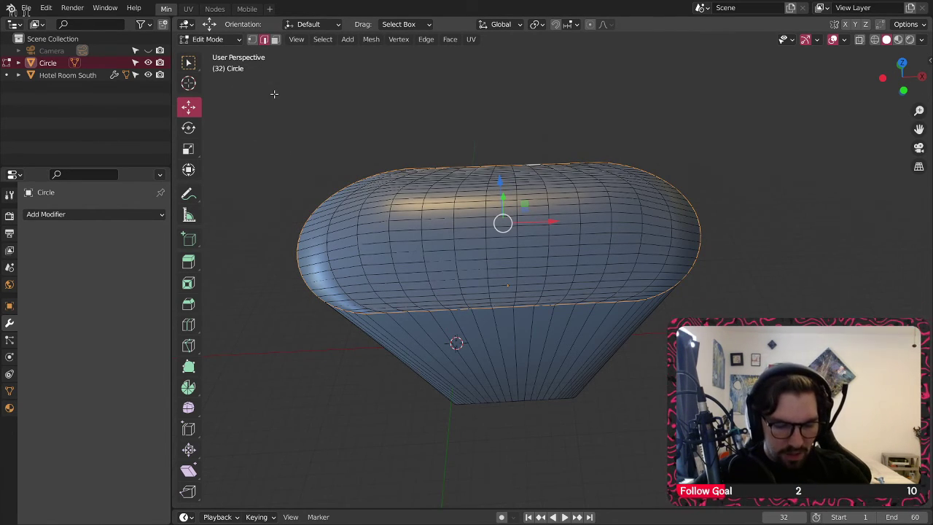
right_click(359, 312)
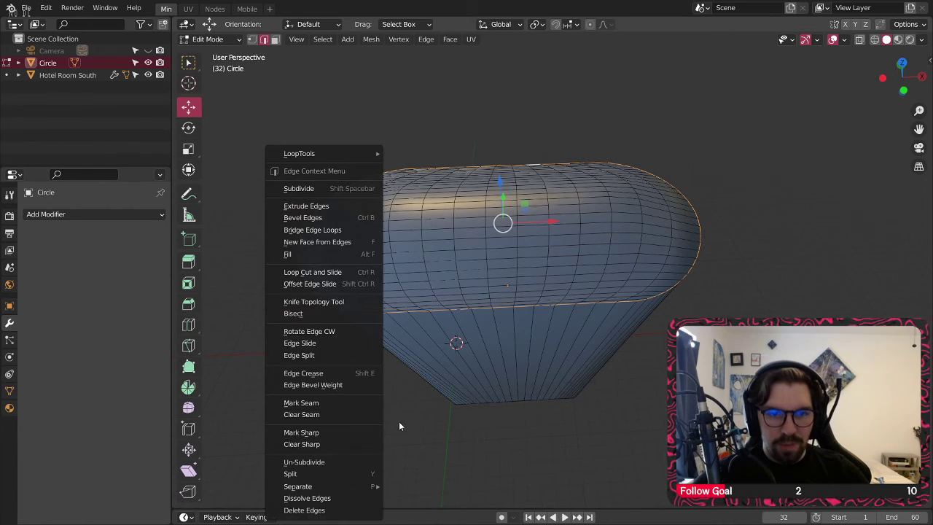
mouse_move(366, 485)
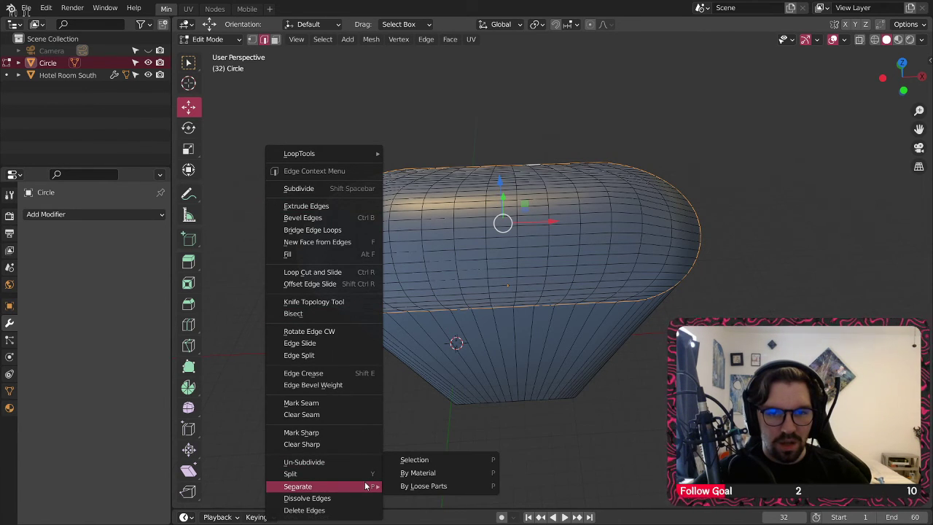
left_click(427, 460)
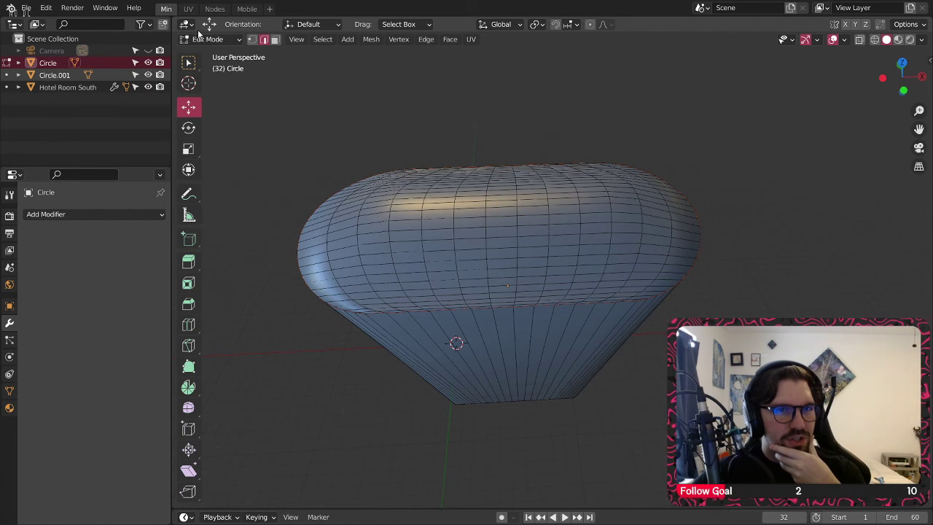
left_click(202, 39)
left_click(213, 52)
left_click(56, 76)
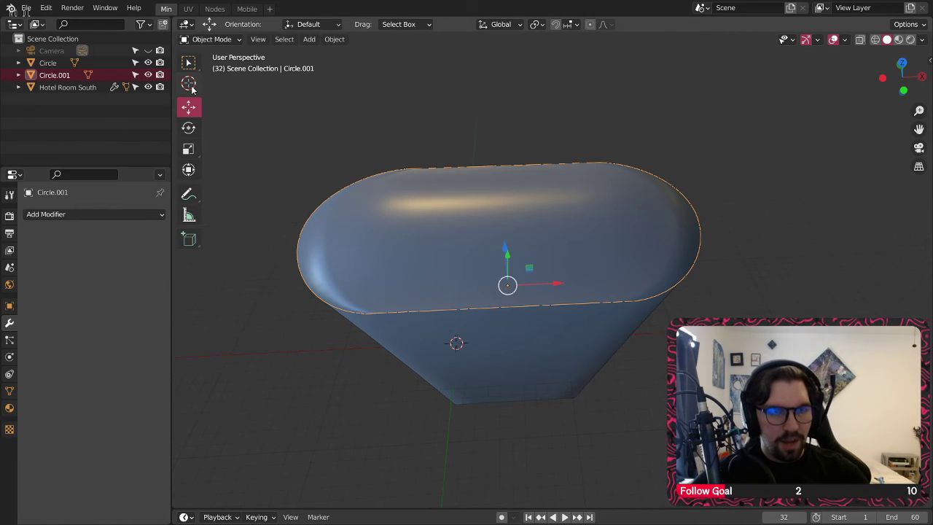
Step: Undo the separation of the rim edge loop and return to editing the shell
key("a")
key("ctrl+j")
key("Tab")
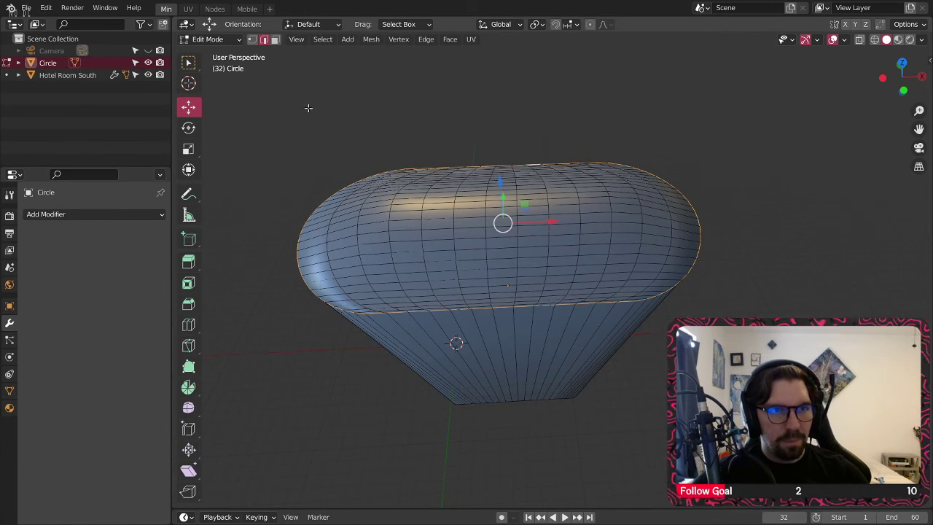
Step: In Object Mode, paste the copied hotel room object into the scene and undo the paste
left_click(207, 39)
left_click(211, 52)
left_click(310, 106)
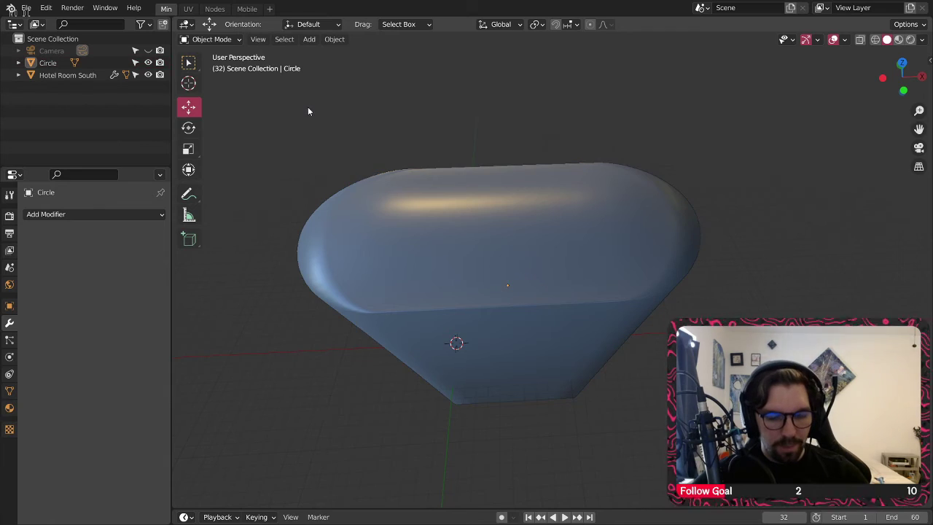
key("ctrl+v")
left_click(299, 111)
left_click(69, 86)
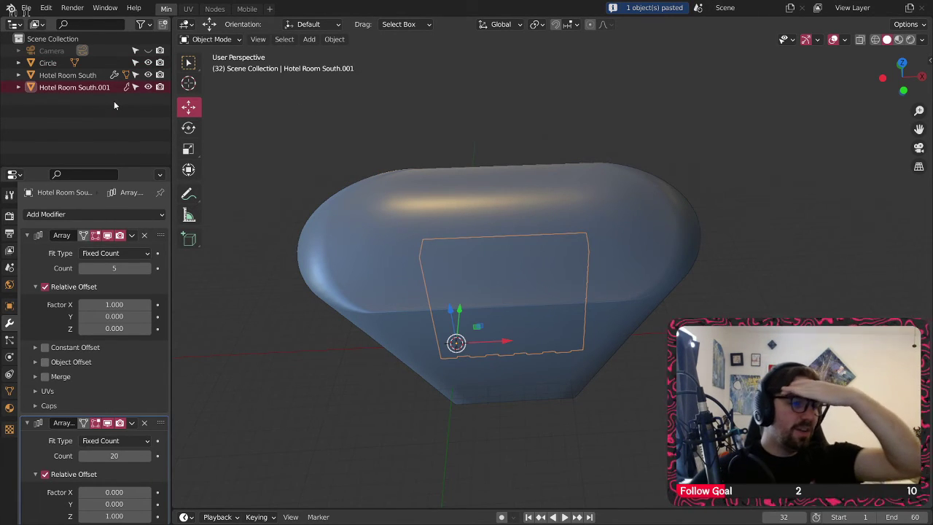
key("ctrl+z")
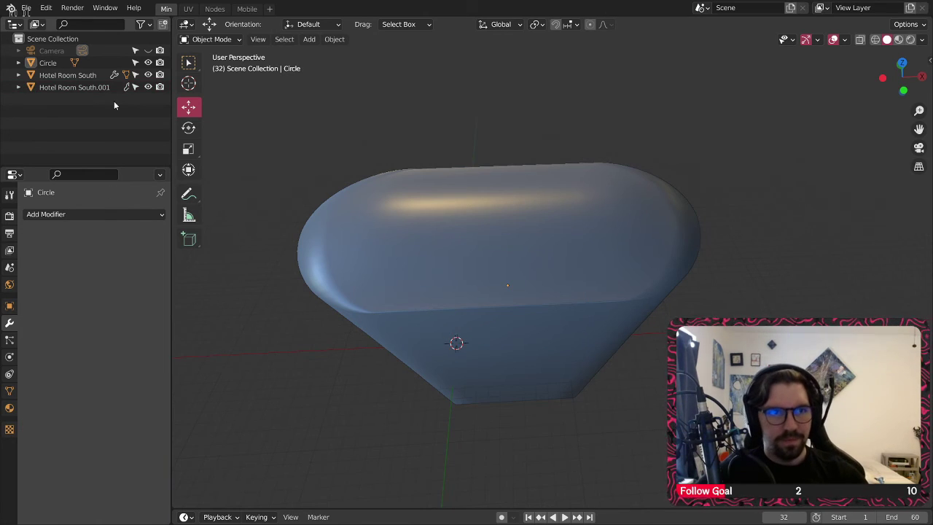
key("ctrl+z")
key("ctrl+z")
Step: Rename the Hotel Room South object as Hotel Room
double_click(65, 74)
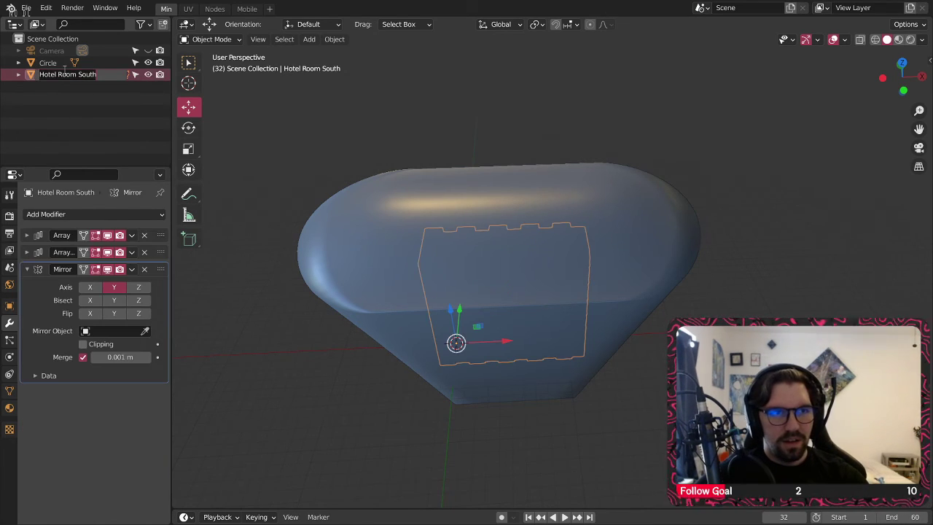
type("Hotel R")
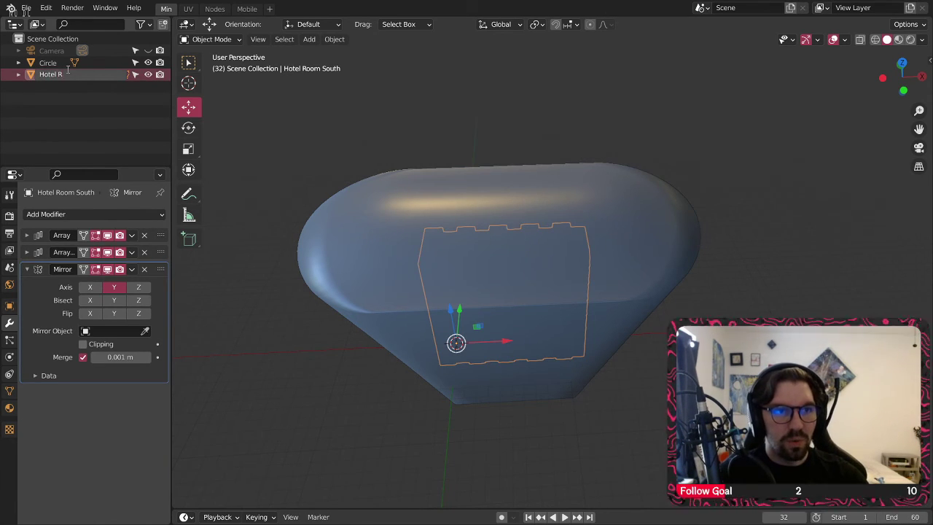
type("oom")
key("Return")
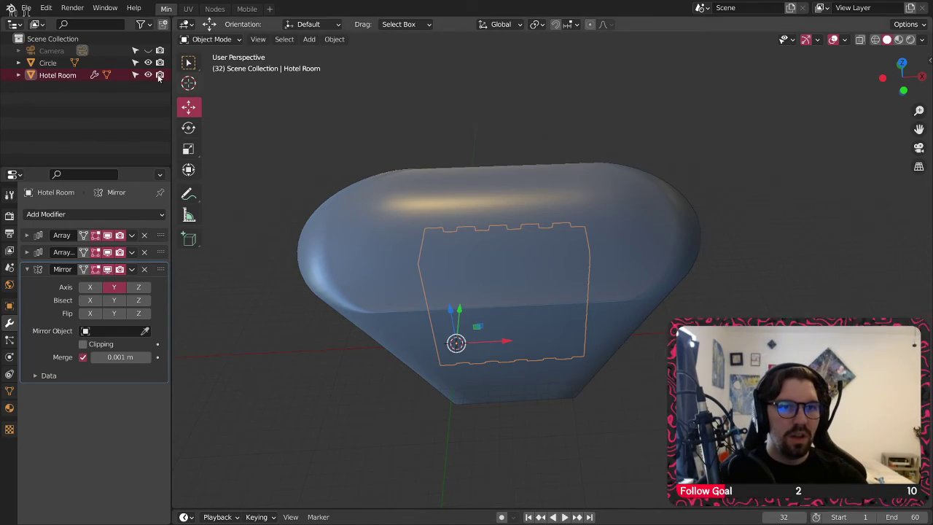
Step: Enter Edit Mode on the Circle shell and separate its selected rim edge loop into its own object by Selection
left_click(48, 63)
left_click(211, 39)
left_click(208, 60)
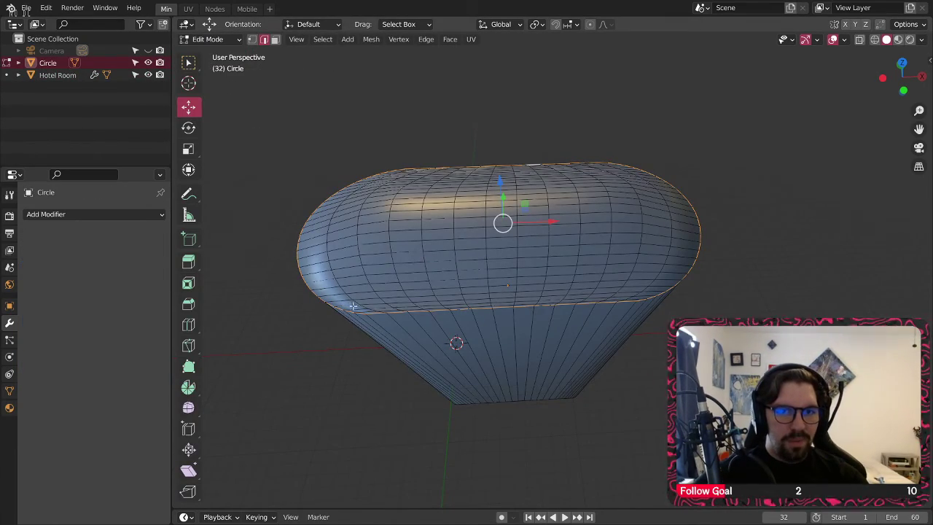
middle_click_drag(353, 306, 470, 252)
right_click(470, 282)
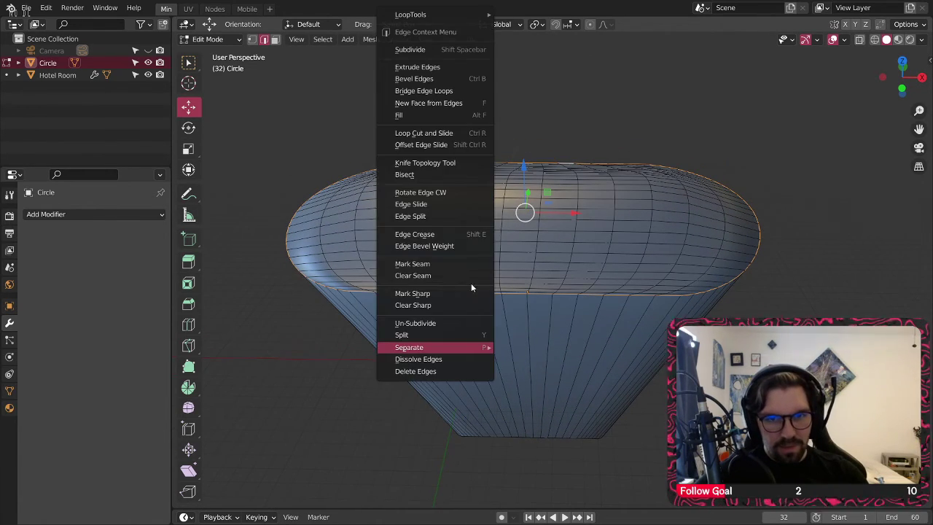
mouse_move(453, 348)
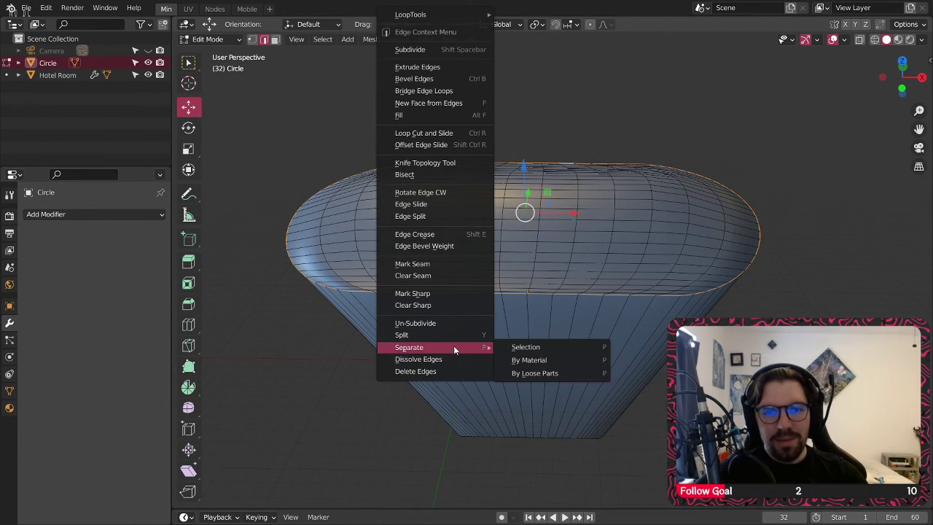
left_click(554, 345)
Step: Return to Object Mode, select the separated rim loop object Circle.001, and hide it in the viewport
left_click(207, 39)
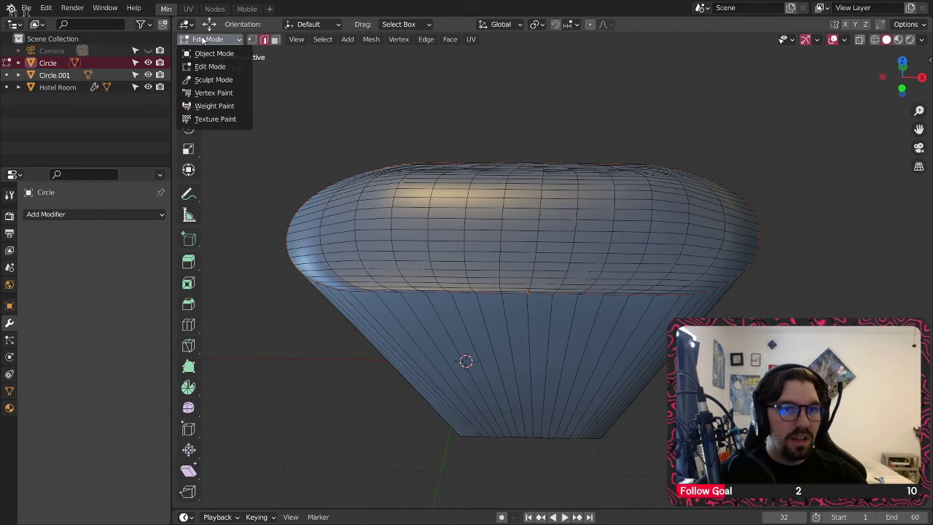
left_click(211, 51)
left_click(62, 77)
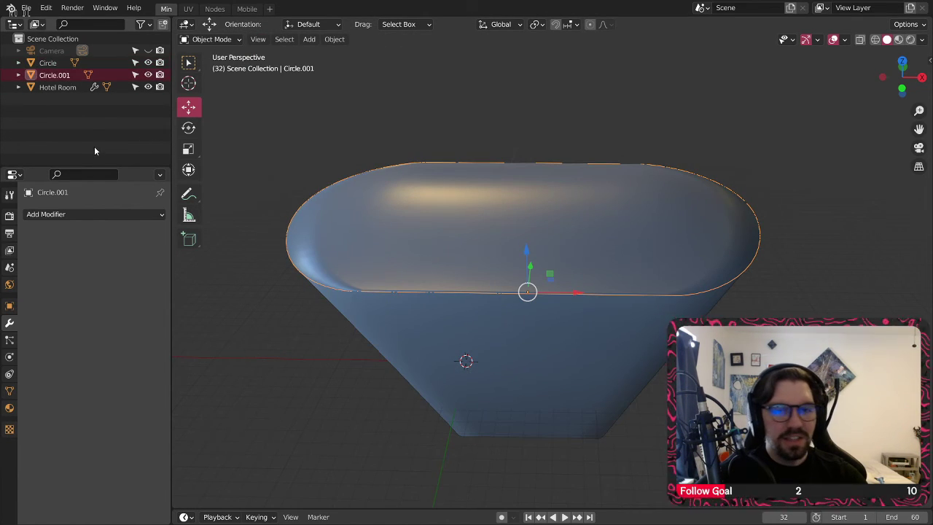
left_click(431, 166)
left_click(55, 78)
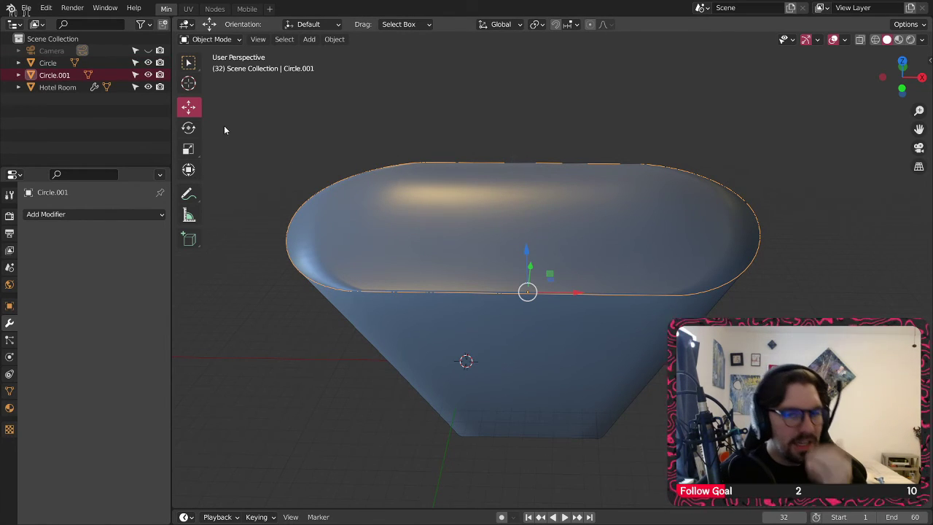
left_click(148, 74)
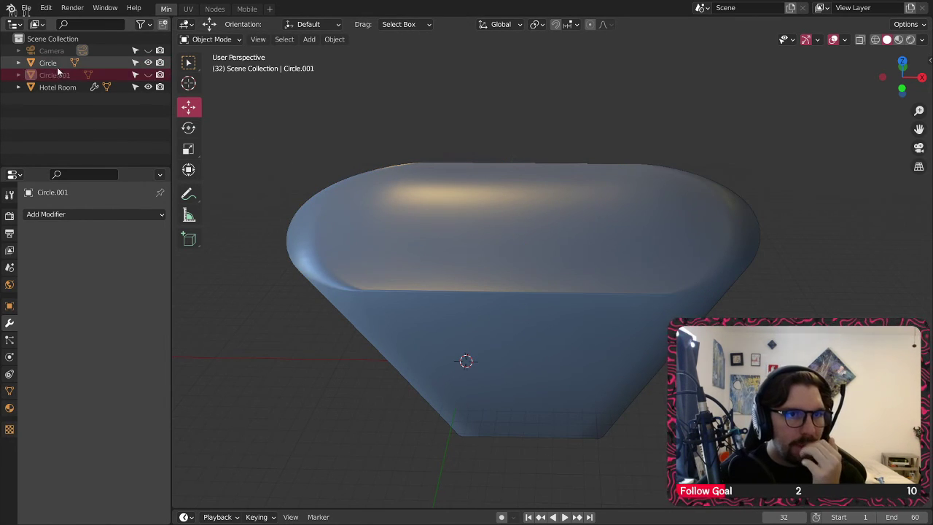
Step: Select the Circle shell object and open its mesh in Edit Mode
left_click(48, 63)
left_click(210, 38)
left_click(213, 64)
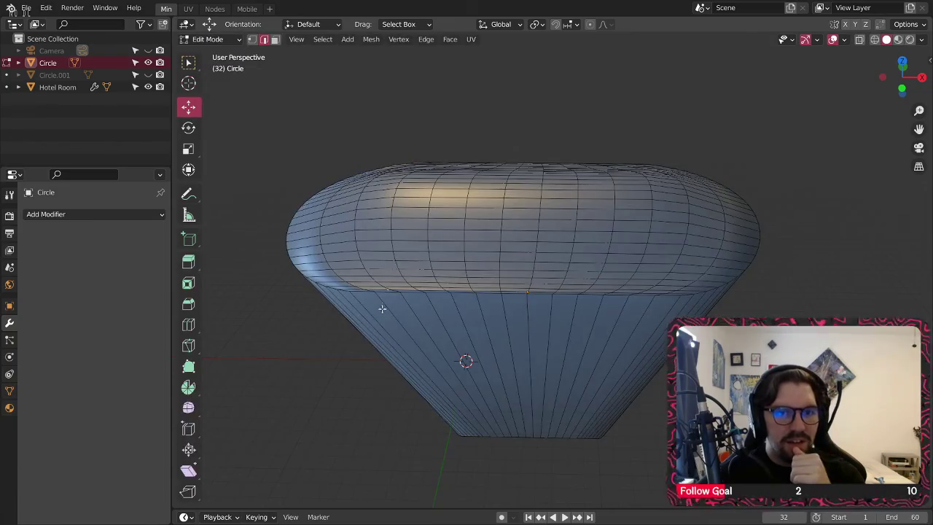
Step: Merge all of the Circle shell's vertices by distance at 0.0001 m, and clear the selection
scroll(382, 308, "up", 5)
middle_click_drag(379, 288, 461, 255)
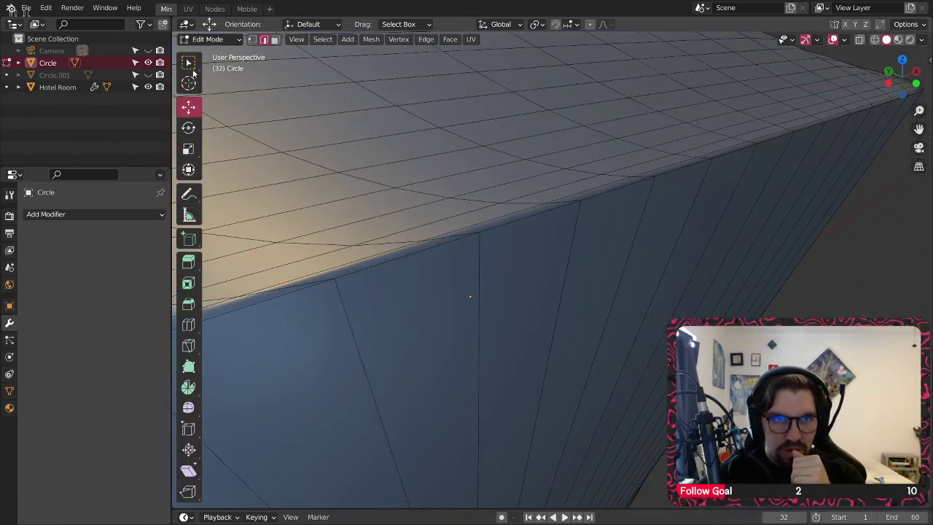
left_click(252, 39)
key("a")
right_click(455, 187)
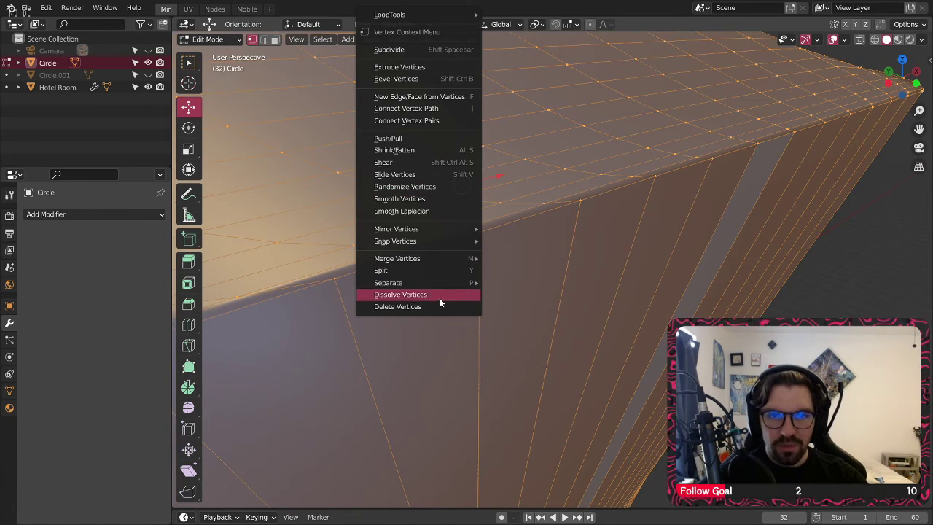
mouse_move(441, 258)
left_click(531, 305)
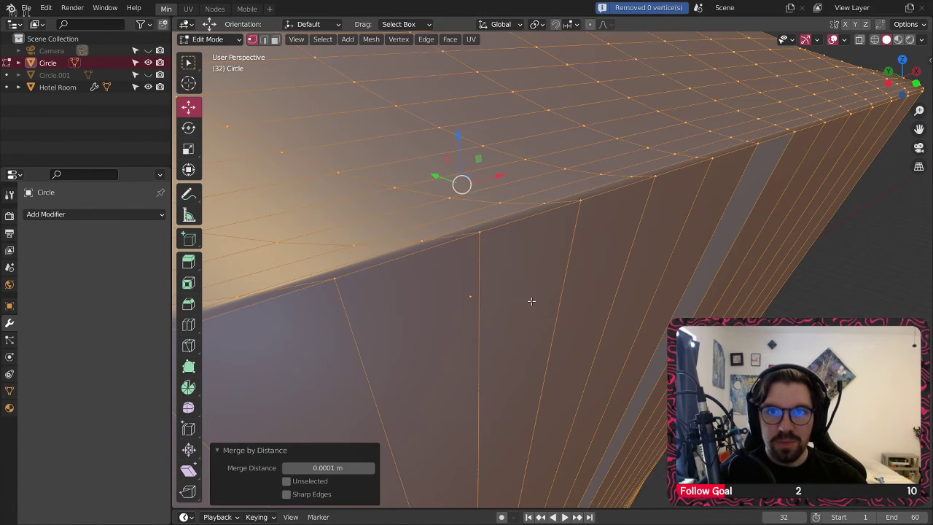
middle_click_drag(533, 289, 549, 199)
key("alt+a")
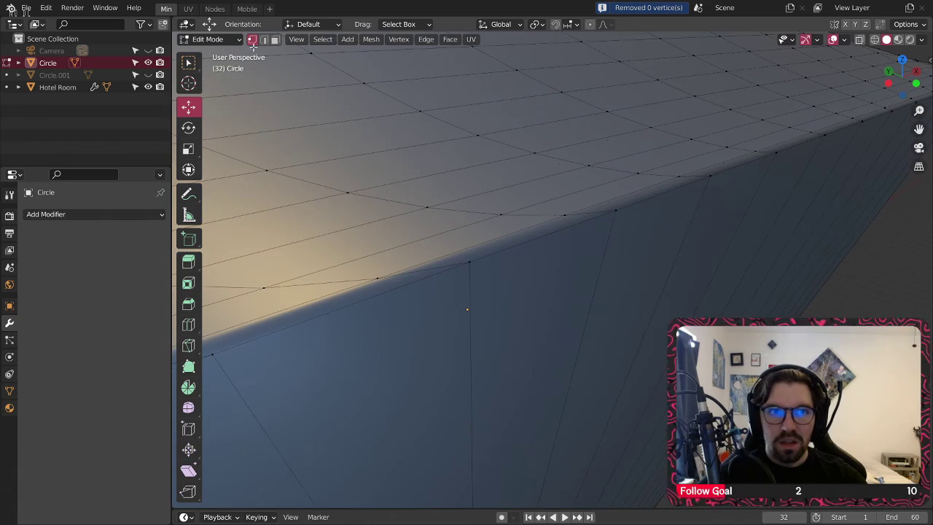
Step: Check an edge along the Circle shell's rim using edge selection, clear the selection, and return to Object Mode
left_click(264, 39)
scroll(536, 274, "up", 1)
left_click(491, 236)
middle_click_drag(494, 236, 575, 257)
scroll(561, 180, "down", 14)
middle_click_drag(561, 179, 462, 208)
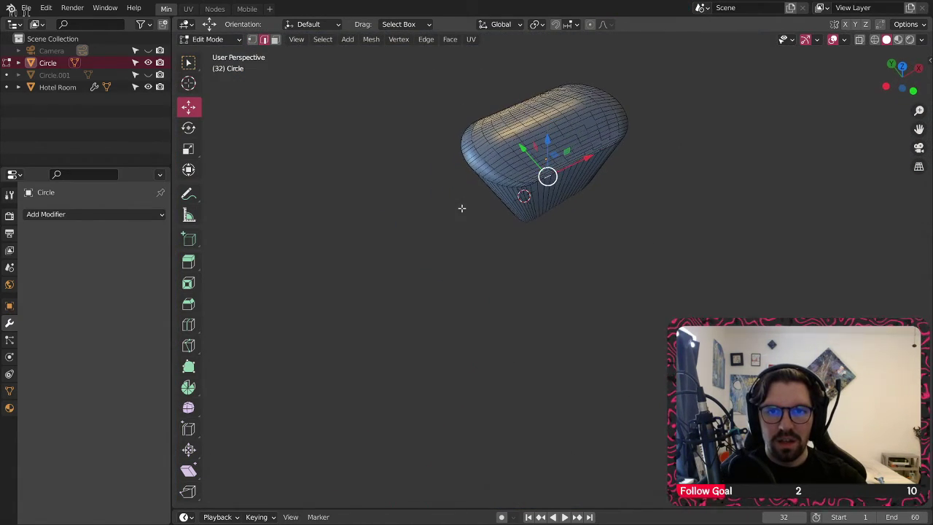
key("alt+a")
middle_click_drag(585, 236, 525, 211)
left_click(210, 39)
left_click(213, 50)
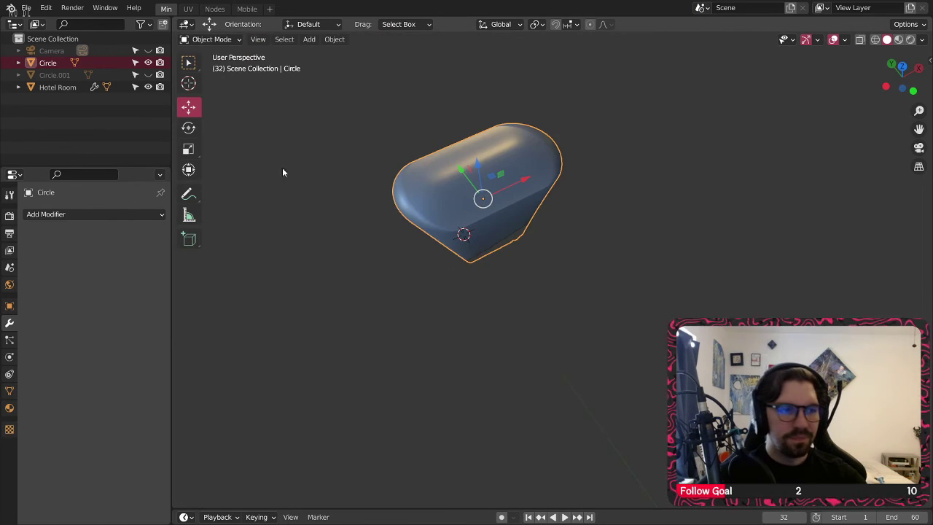
Step: Examine the Circle shell's shading along the rim and across its domed cap from several angles
key("alt+a")
middle_click_drag(399, 175, 371, 274)
middle_click_drag(371, 274, 346, 260)
scroll(415, 299, "up", 4)
middle_click_drag(384, 350, 420, 305, "shift")
middle_click_drag(477, 295, 456, 240)
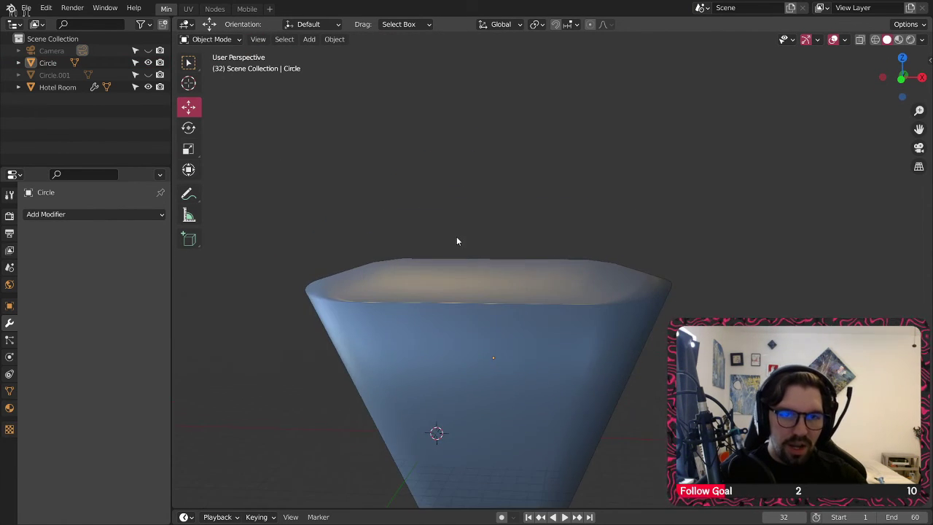
middle_click_drag(430, 311, 422, 276, "shift")
scroll(423, 275, "up", 3)
left_click(396, 251)
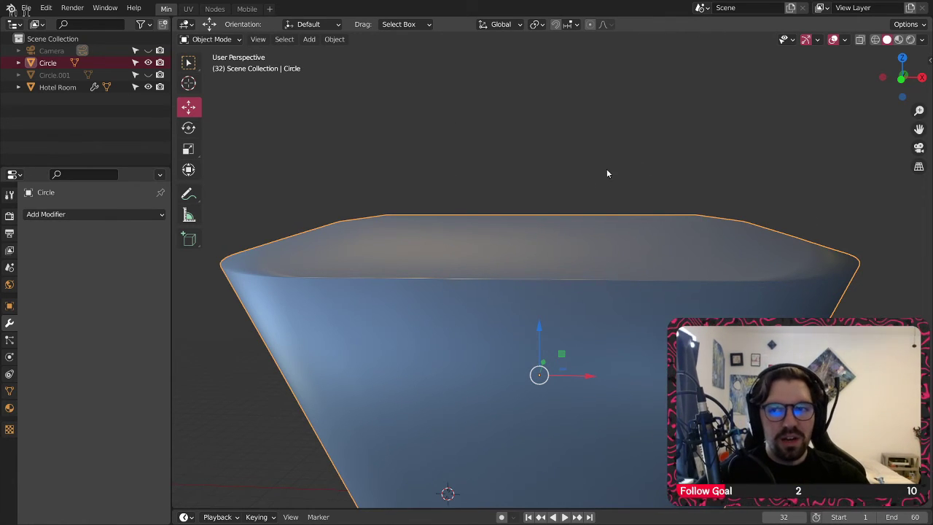
middle_click_drag(606, 173, 602, 276)
middle_click_drag(518, 276, 471, 248)
scroll(445, 239, "up", 3)
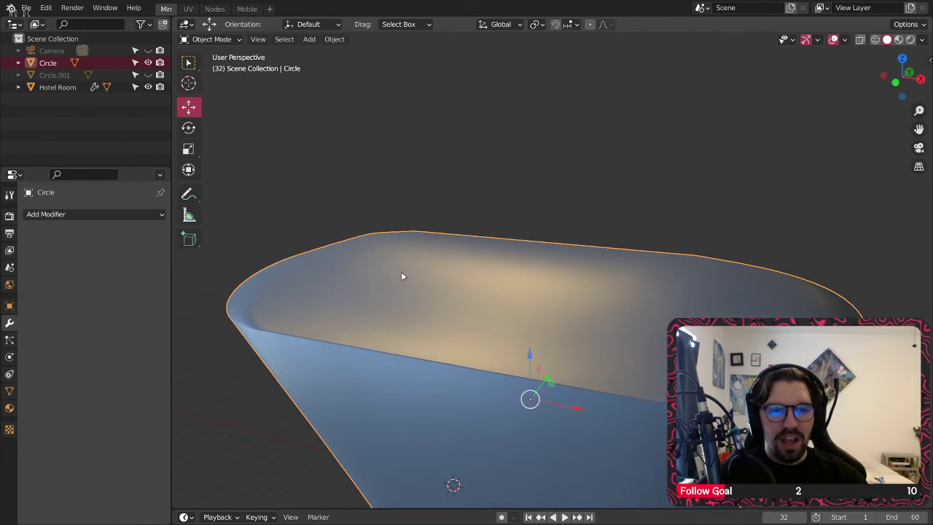
middle_click_drag(401, 276, 529, 209)
scroll(510, 233, "down", 5)
middle_click_drag(493, 265, 445, 268)
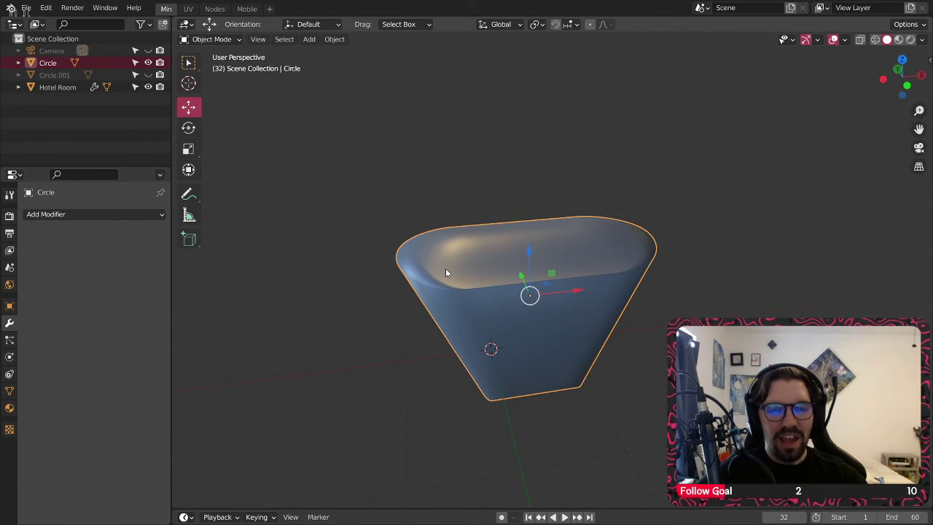
Step: Unhide the separated rim loop object Circle.001 and rename it Ocean
left_click(148, 75)
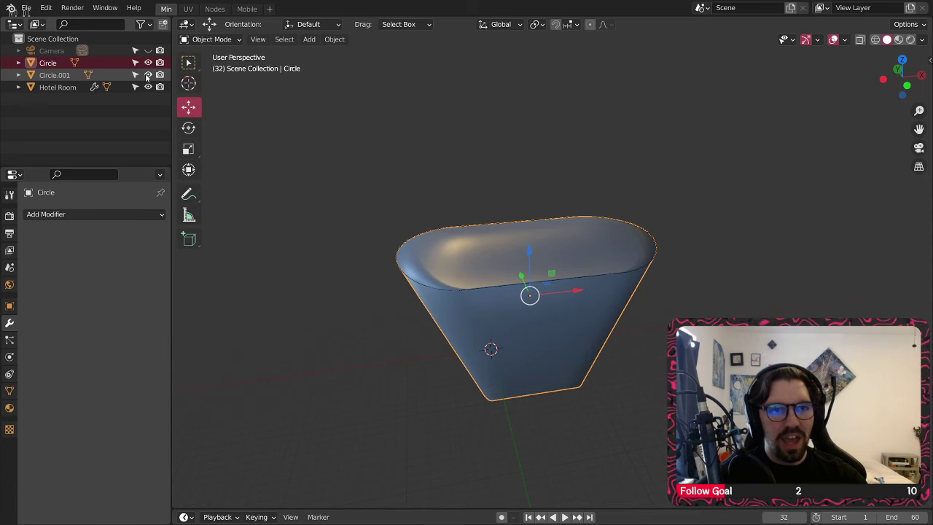
left_click(56, 76)
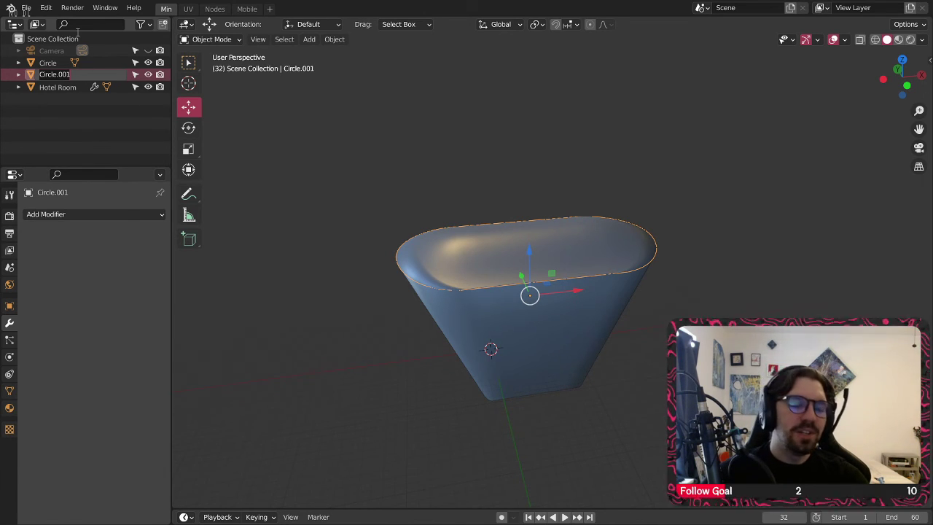
type("Ocean")
key("Return")
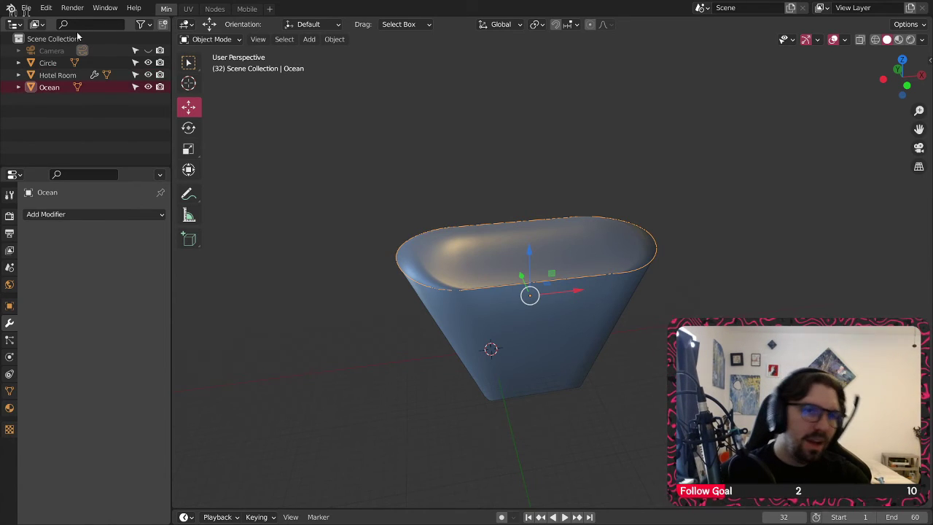
Step: Enter Edit Mode on the Ocean object and extrude its edge loop about 127 m straight down along global Z
middle_click_drag(389, 277, 448, 238)
scroll(511, 268, "up", 3)
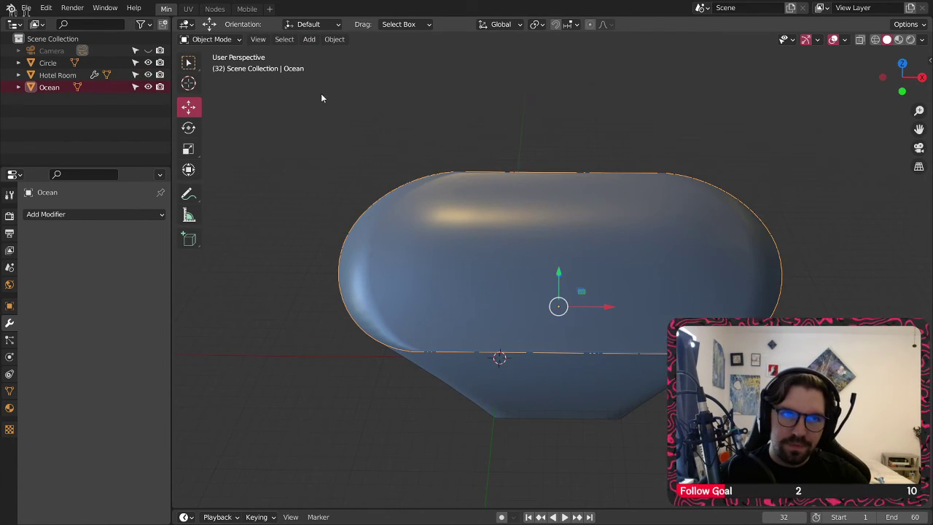
left_click(217, 40)
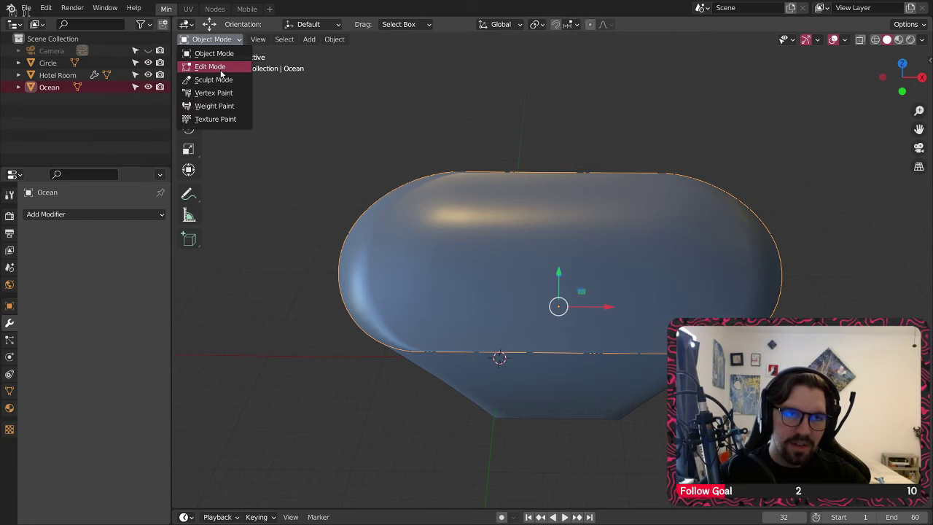
left_click(221, 69)
middle_click_drag(383, 242, 387, 255)
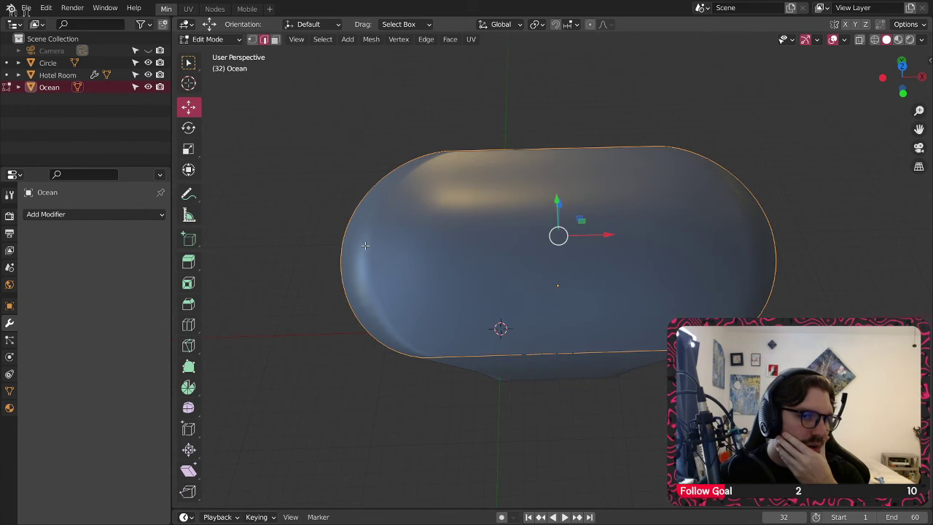
middle_click_drag(405, 357, 440, 251)
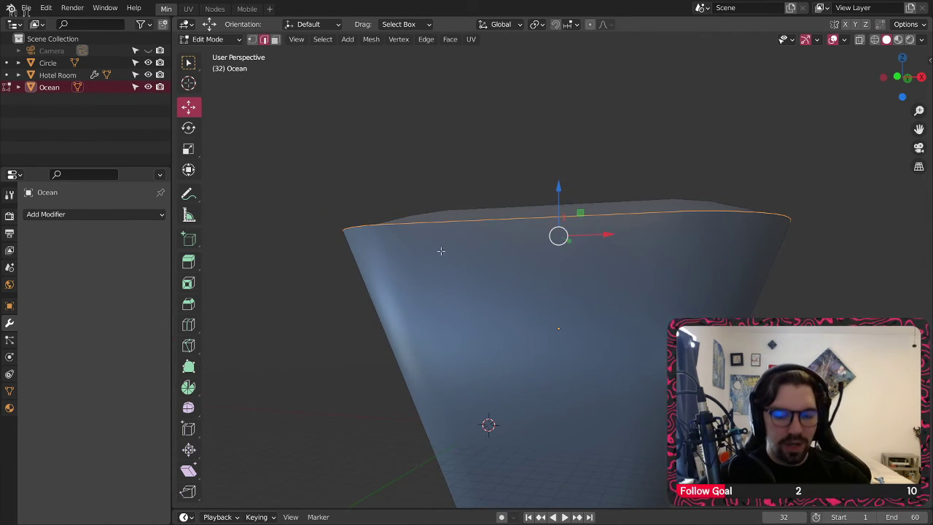
key("e")
key("z")
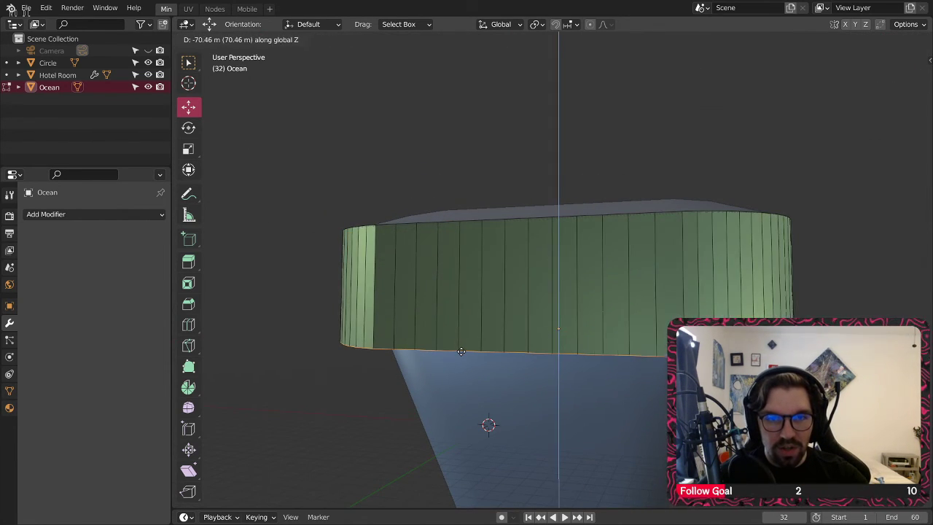
left_click(485, 416)
middle_click_drag(486, 416, 503, 333)
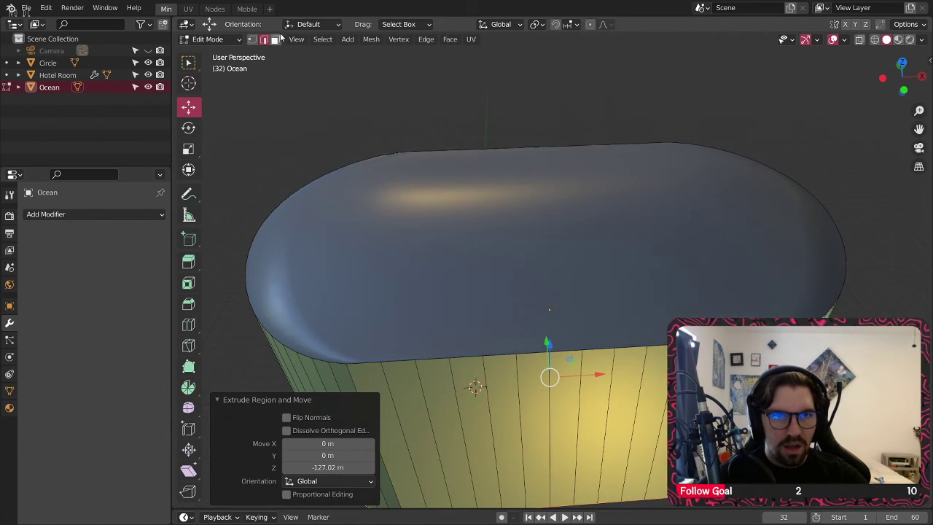
Step: Try to extrude the Ocean wall's face loop along its normals
middle_click_drag(492, 445, 481, 350)
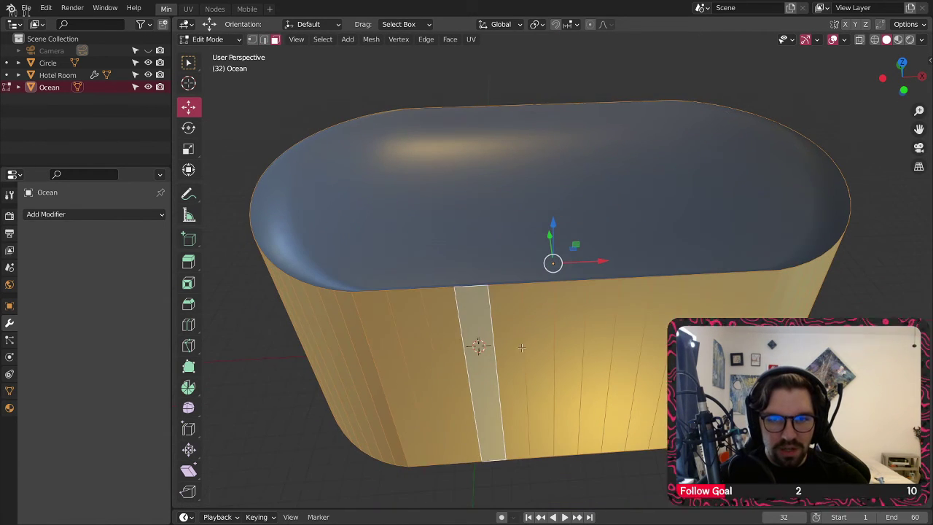
right_click(480, 341)
left_click(494, 320)
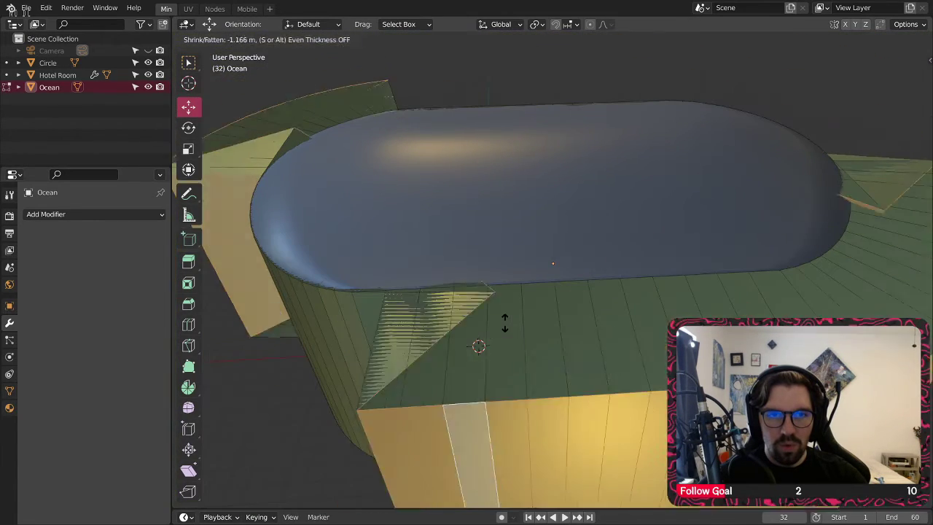
key("Escape")
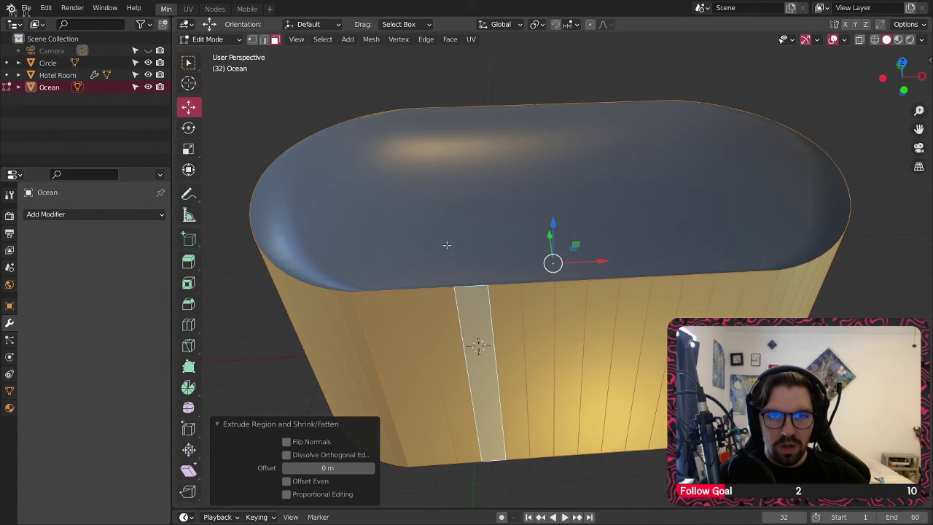
left_click(205, 41)
left_click(218, 53)
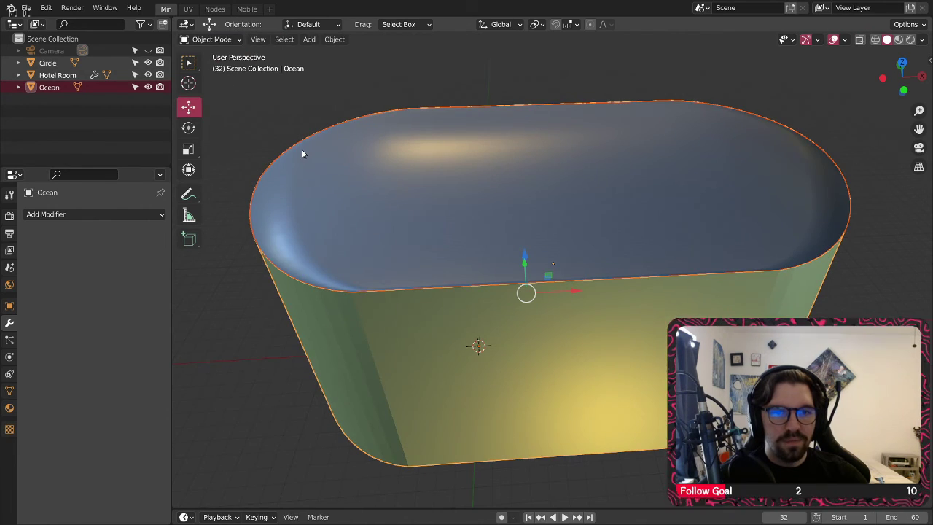
key("ctrl+z")
left_click(207, 39)
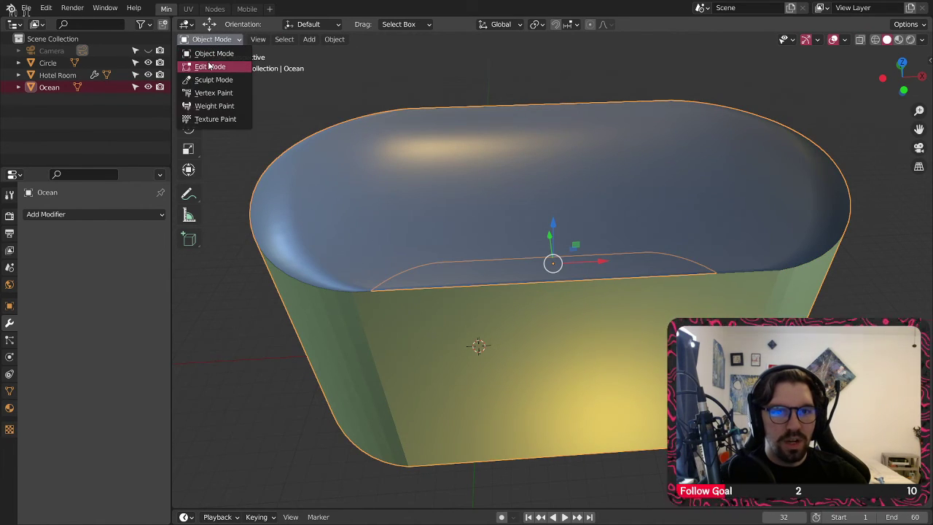
left_click(211, 64)
right_click(365, 175)
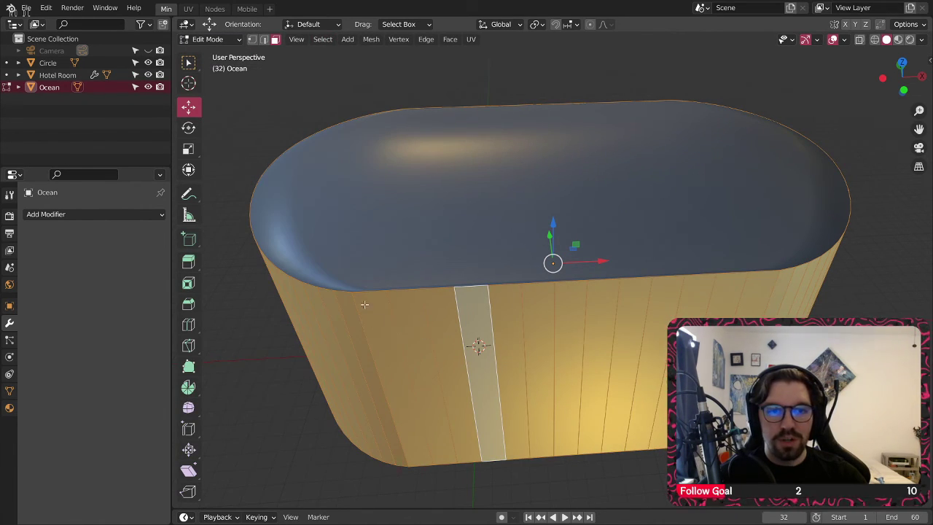
right_click(352, 338)
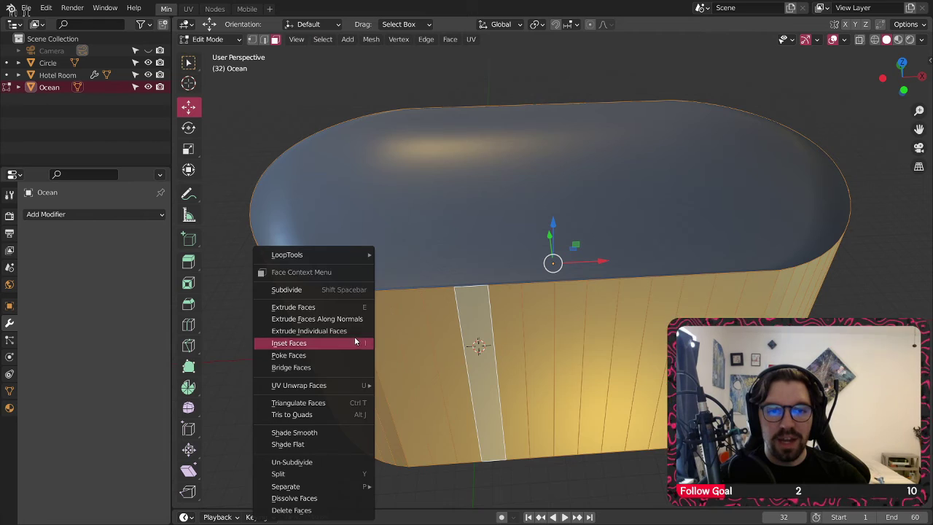
Step: Merge the selected Ocean wall vertices by distance at 0.0001 m
left_click(253, 39)
right_click(394, 389)
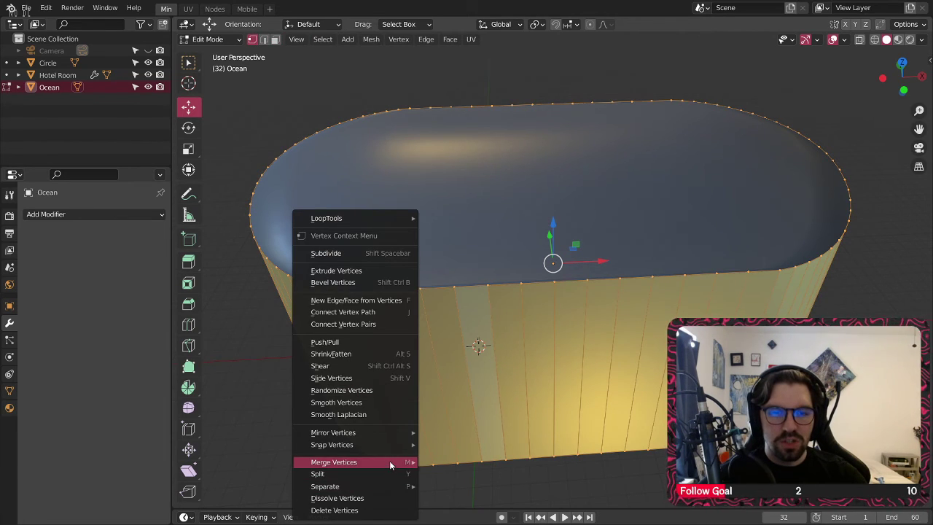
mouse_move(392, 460)
left_click(451, 463)
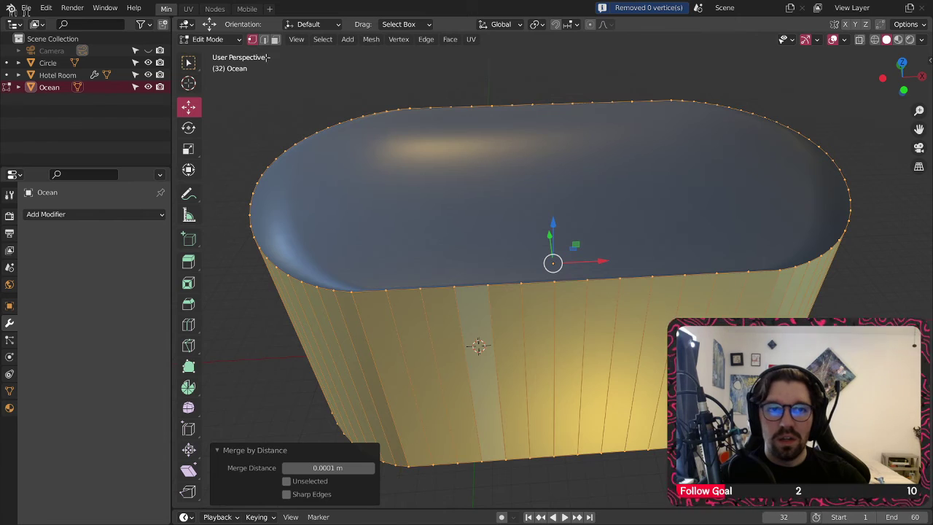
Step: Switch to face selection and select the complete loop of faces around the Ocean wall
left_click(267, 40)
left_click(274, 40)
left_click(228, 119)
left_click(444, 377, "alt")
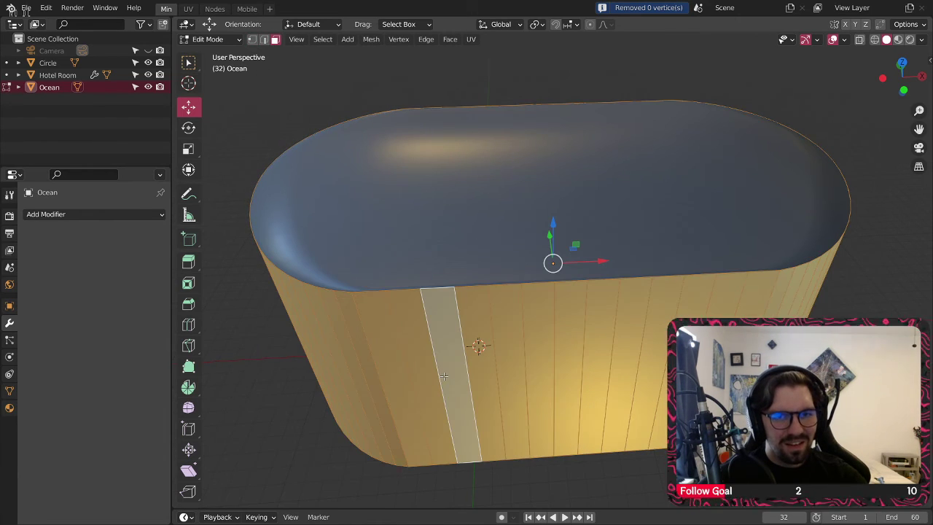
Step: Extrude the selected Ocean wall faces along their normals, and undo that extrusion
right_click(467, 345)
left_click(472, 319)
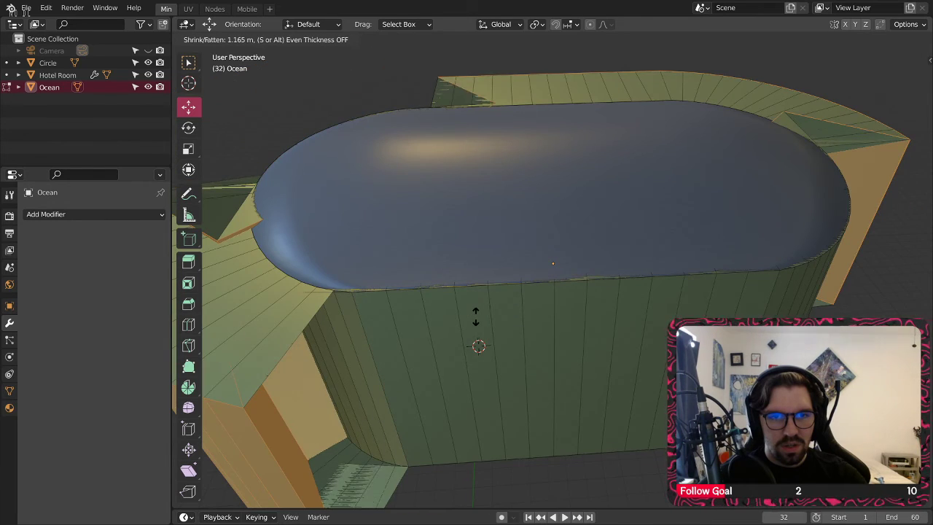
left_click(471, 317)
right_click(472, 318)
left_click(241, 347)
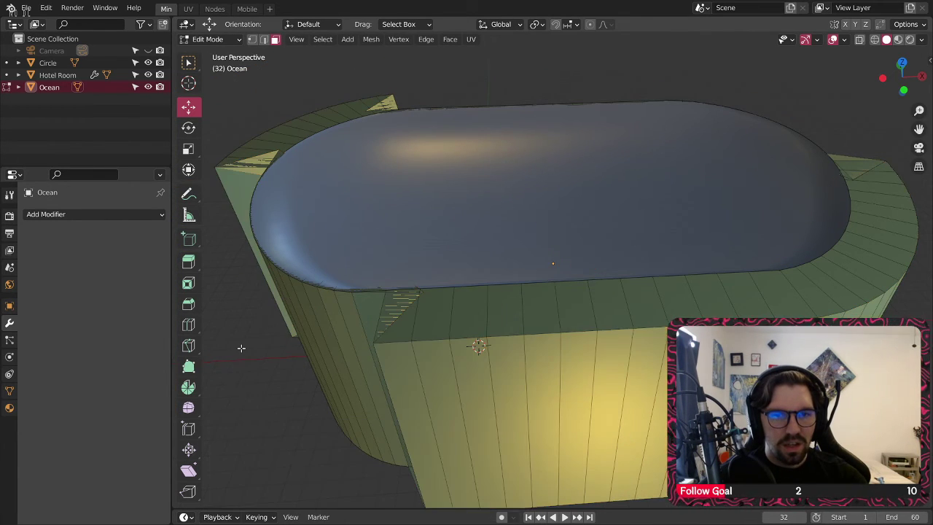
key("ctrl+z")
key("ctrl+z")
Step: Recalculate the normals of the selected Ocean wall faces to point outside
left_click(371, 38)
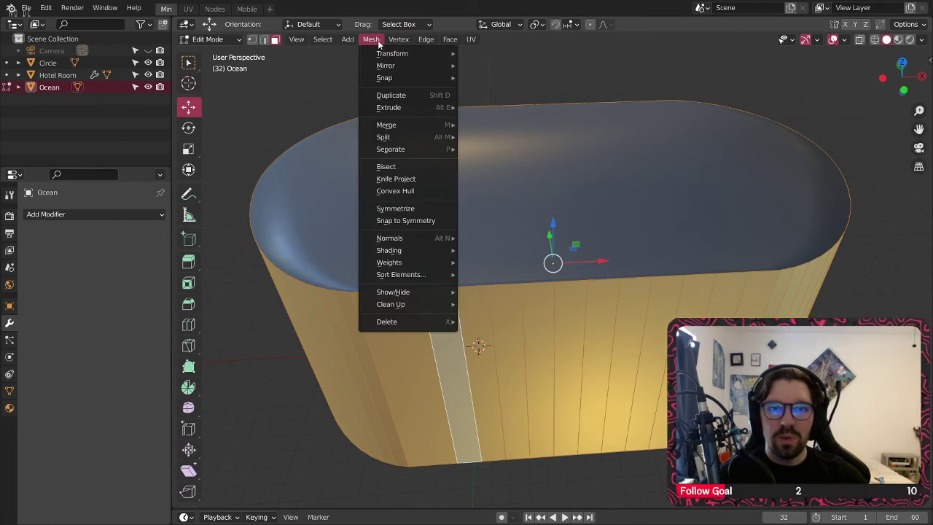
mouse_move(437, 238)
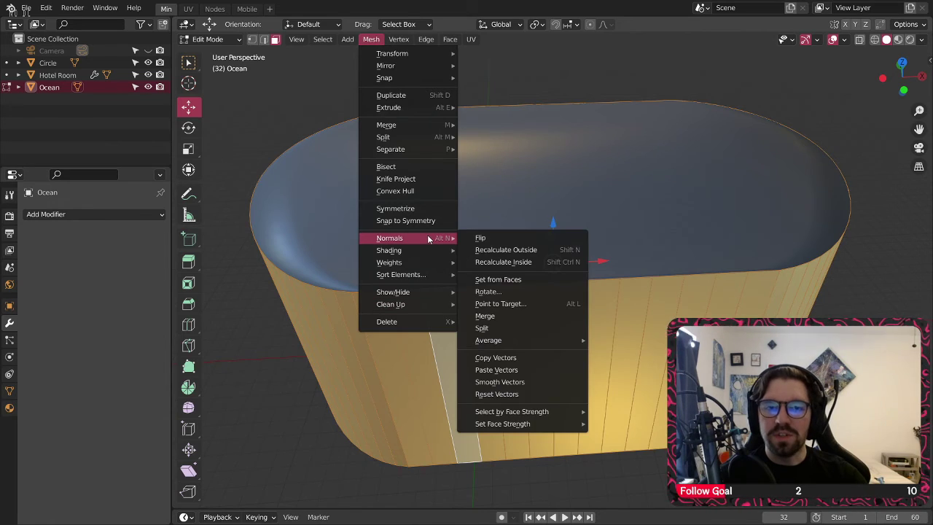
left_click(519, 252)
Step: Extrude the Ocean wall's face loop outward along its normals with an offset of about 1.16 m
right_click(461, 333)
left_click(485, 315)
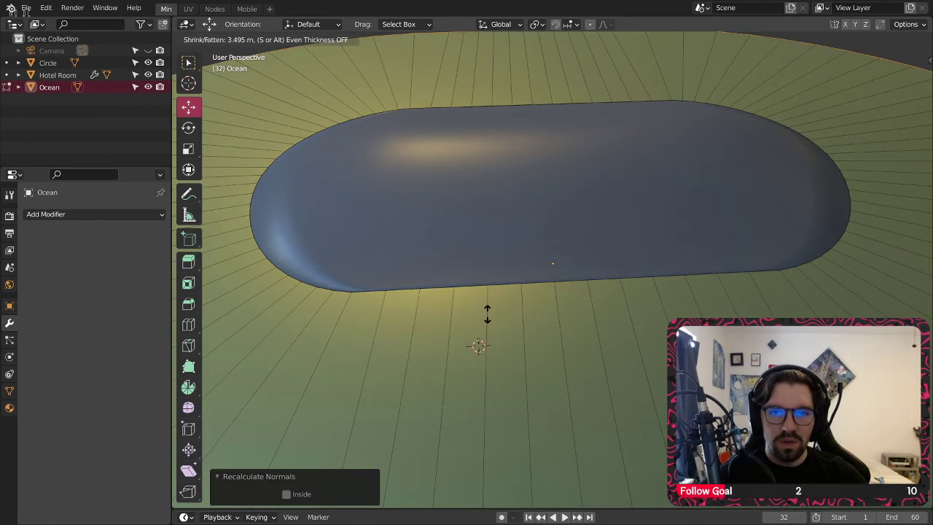
left_click(485, 316)
scroll(455, 336, "down", 6)
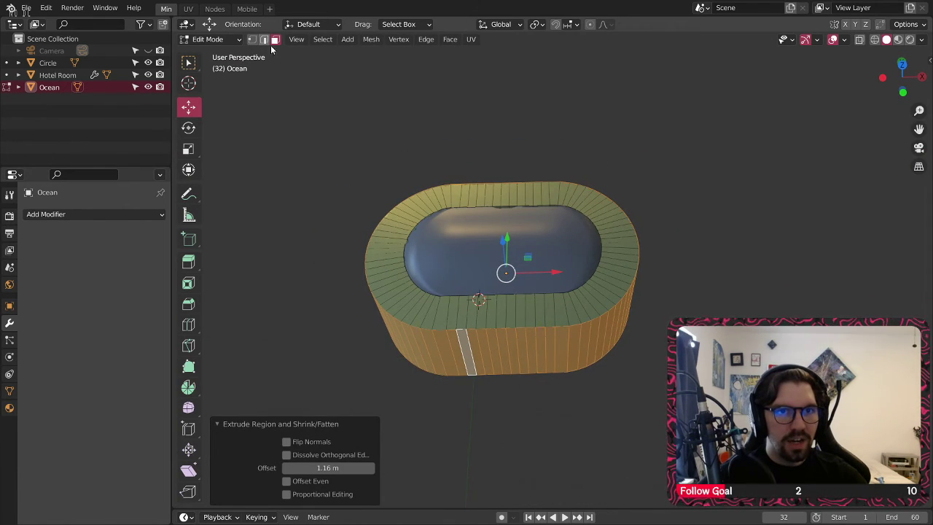
Step: Try to dissolve the selected faces of the Ocean's outer wall
scroll(470, 360, "up", 3)
middle_click_drag(472, 359, 469, 321)
right_click(469, 321)
left_click(447, 498)
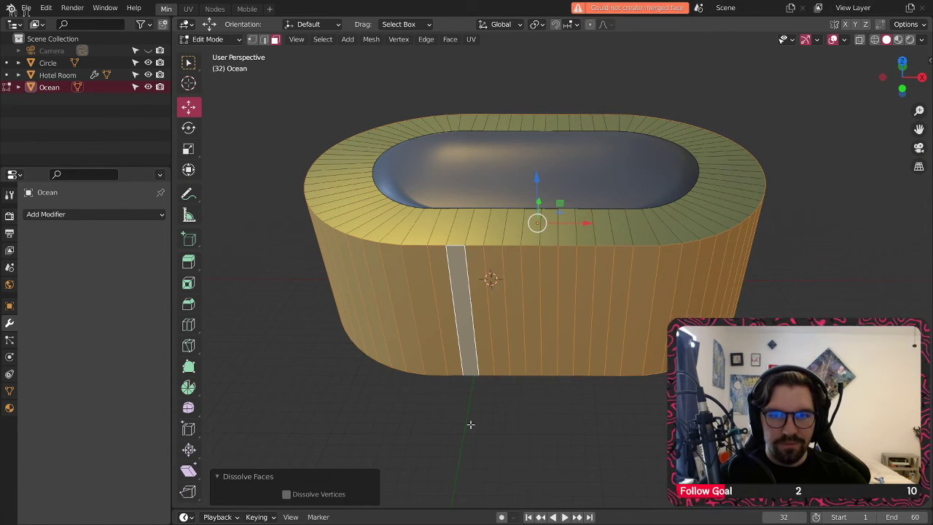
Step: Delete the Ocean mesh's outer and inner wall faces, keeping only the flat ring around the shell's rim
right_click(473, 293)
right_click(461, 305)
left_click(458, 319)
middle_click_drag(510, 343, 471, 340)
scroll(466, 346, "up", 2)
right_click(462, 351)
left_click(464, 353)
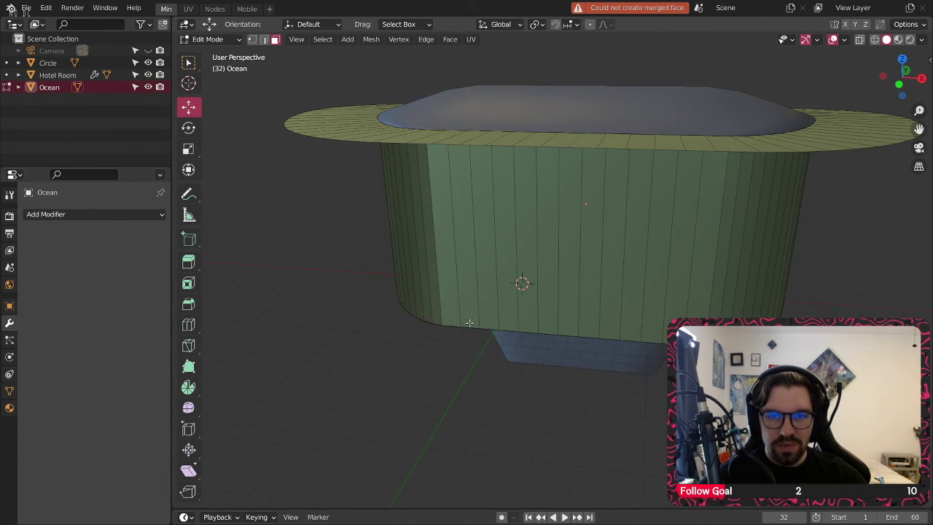
right_click(518, 276)
left_click(520, 274)
middle_click_drag(522, 271, 516, 310)
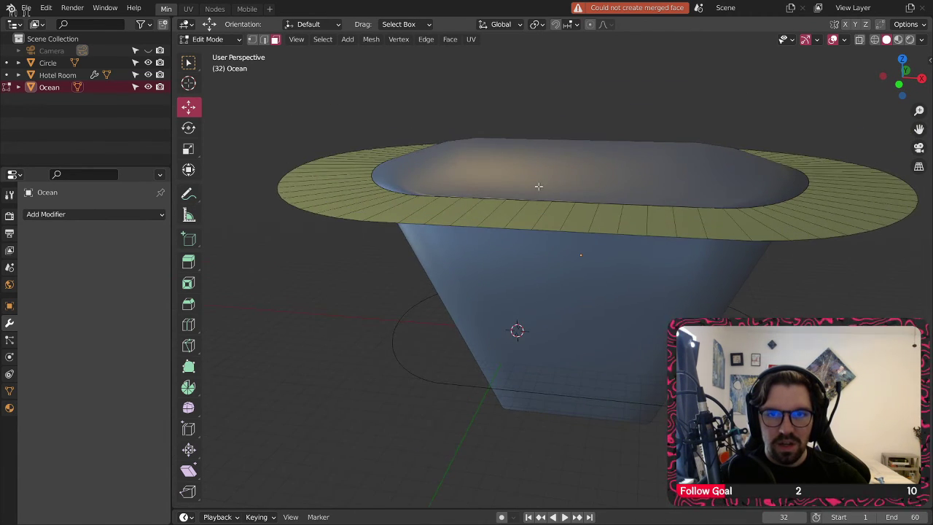
Step: Switch to edge selection and delete the leftover edge loop below the Ocean ring
middle_click_drag(539, 186, 535, 169)
left_click(264, 41)
left_click(431, 397)
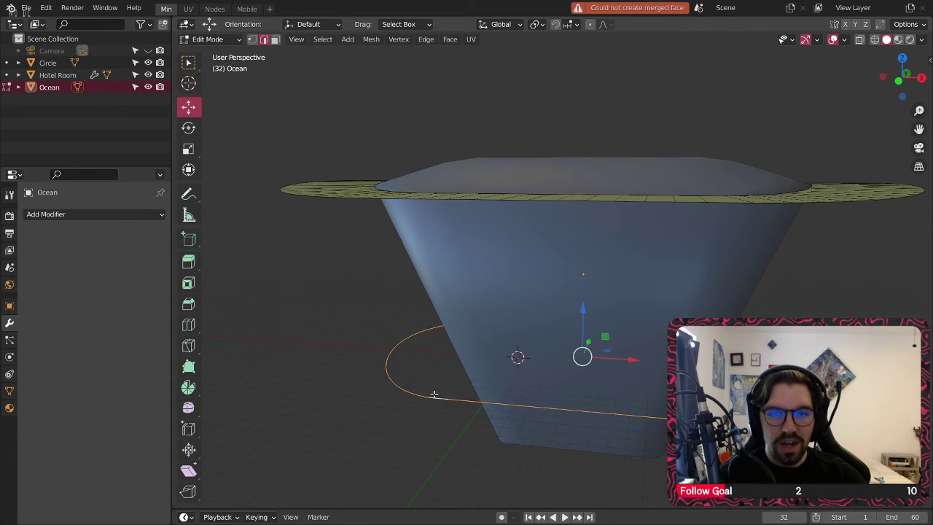
right_click(432, 394)
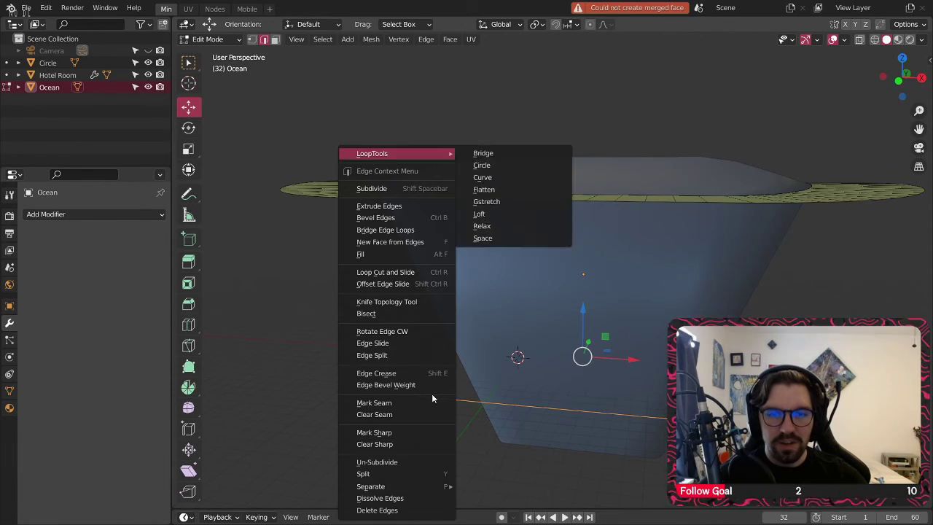
left_click(397, 509)
middle_click_drag(406, 287, 468, 310)
left_click(442, 442)
right_click(442, 442)
left_click(442, 441)
Step: Select the Ocean ring's outer edge loop and scale it up by about 7.67 on all axes
left_click(432, 309, "alt")
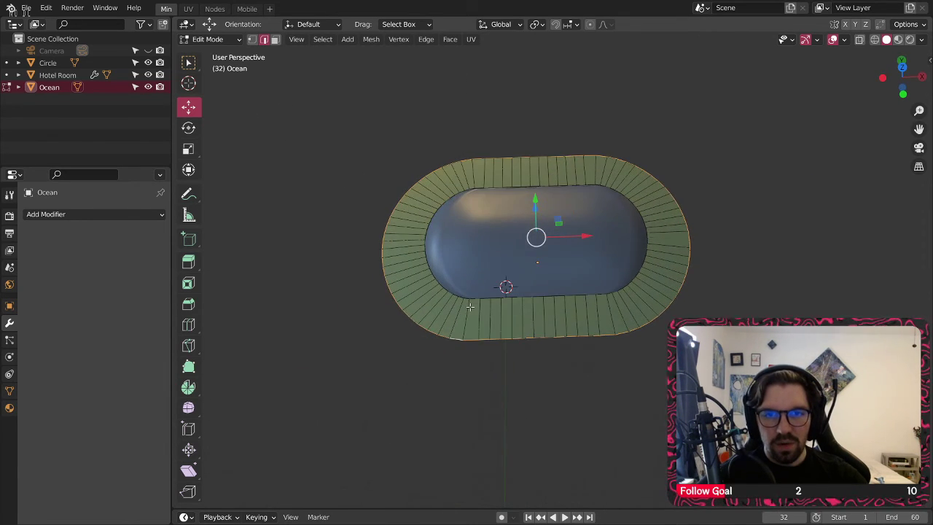
scroll(470, 307, "up", 2)
scroll(473, 279, "down", 2)
middle_click_drag(489, 278, 469, 312, "shift")
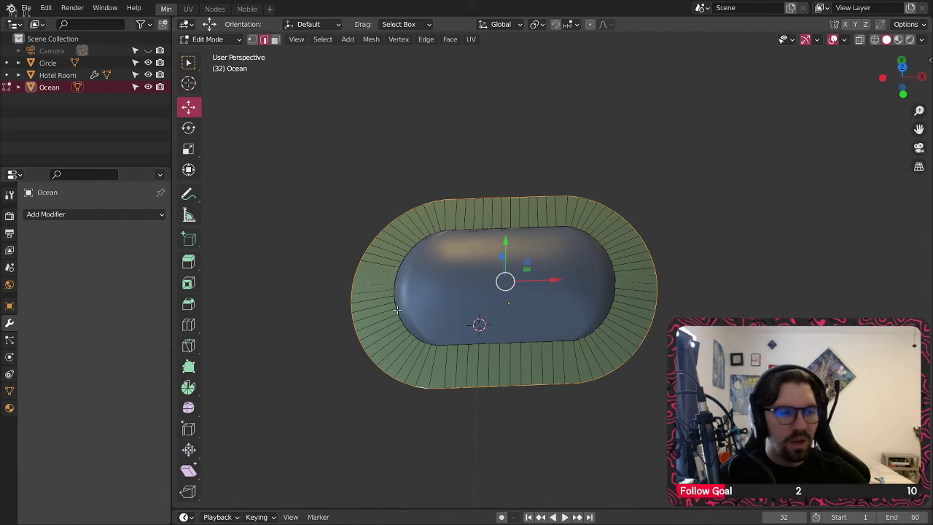
key("s")
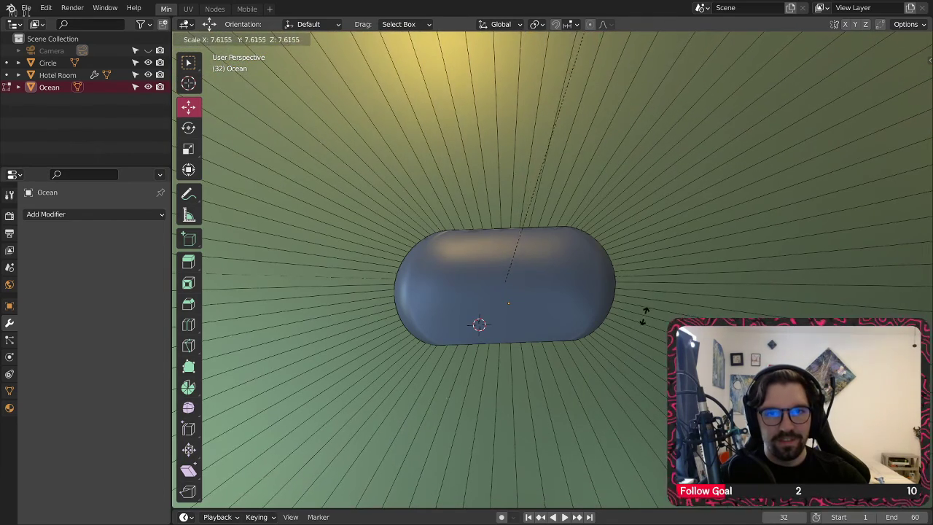
left_click(587, 316)
middle_click_drag(579, 291, 580, 266)
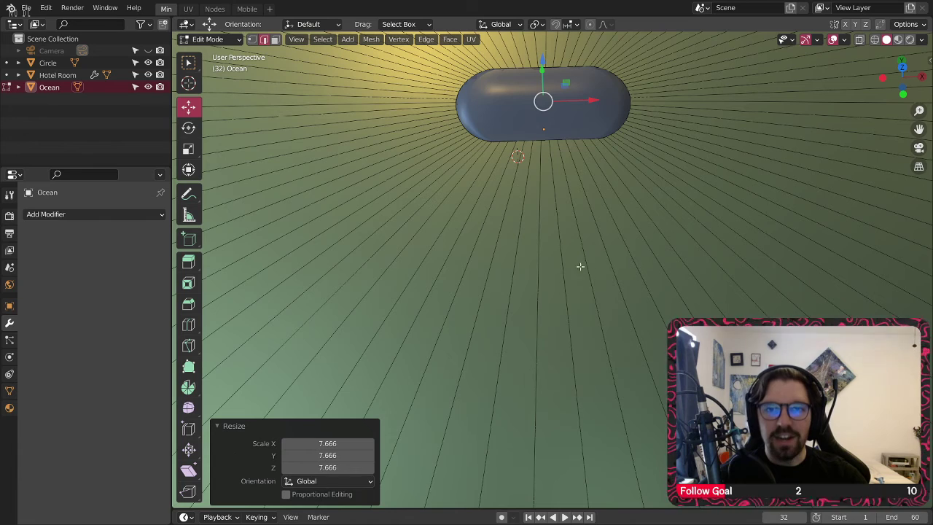
left_click(922, 40)
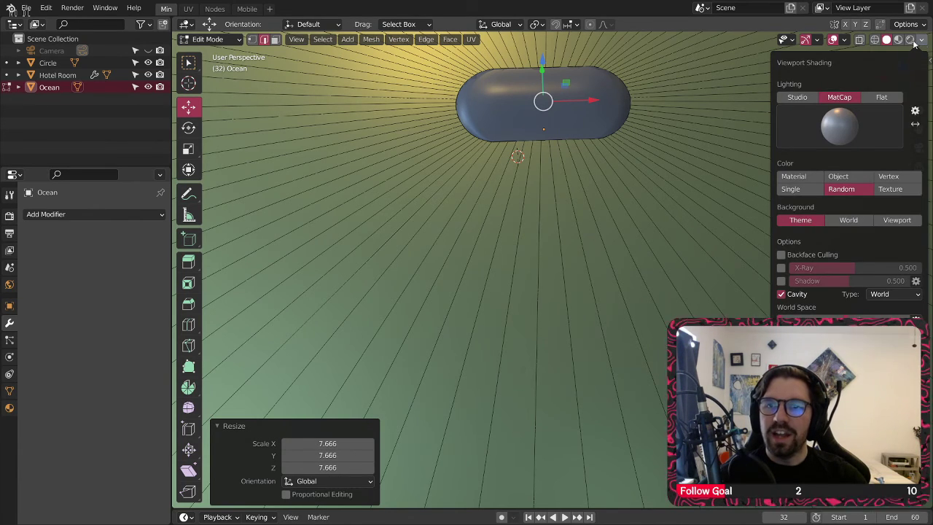
left_click(846, 41)
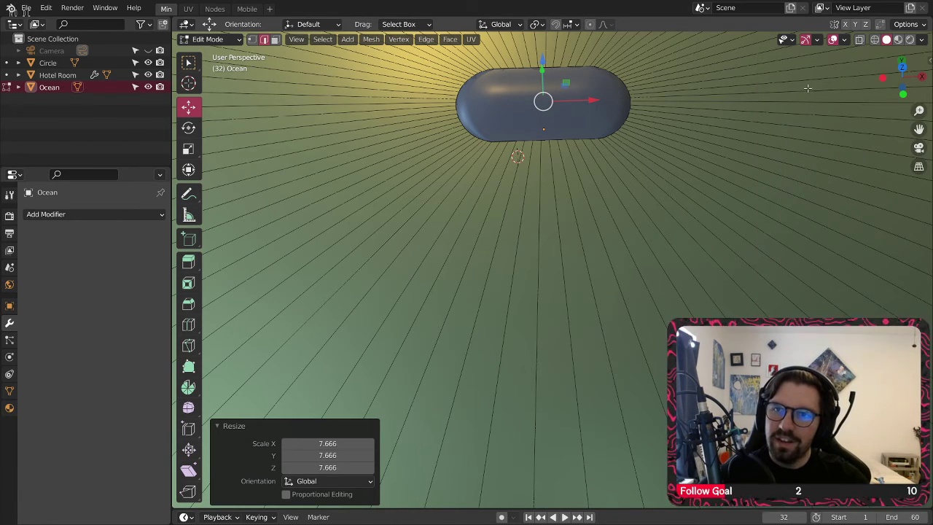
left_click(922, 41)
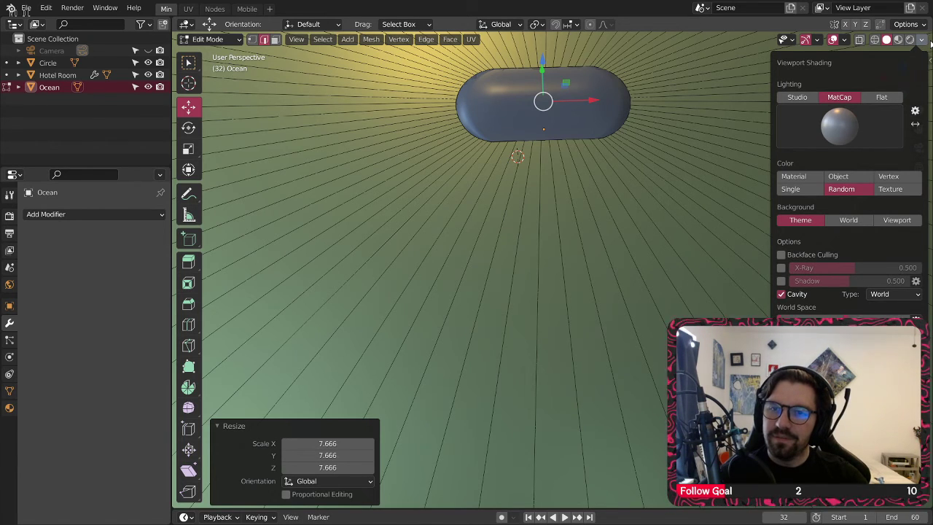
left_click(916, 45)
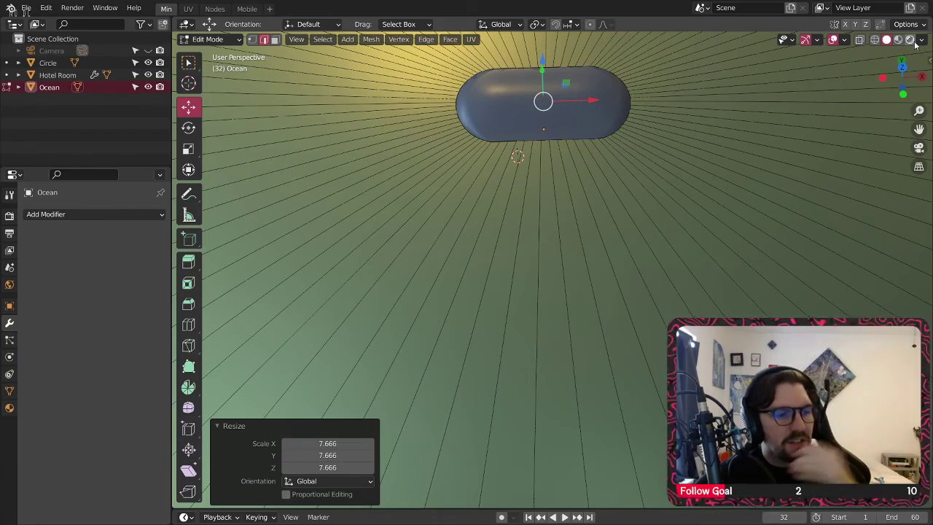
middle_click_drag(578, 236, 379, 190)
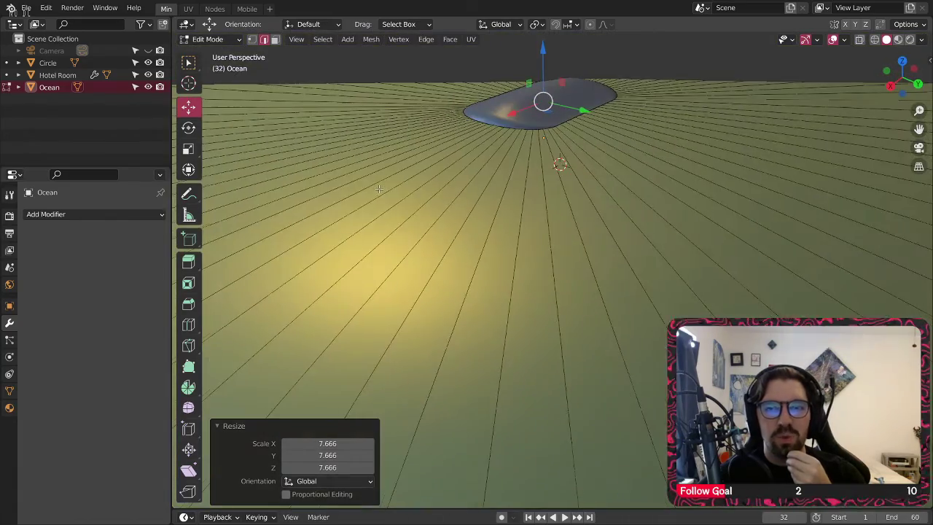
middle_click_drag(484, 92, 437, 78)
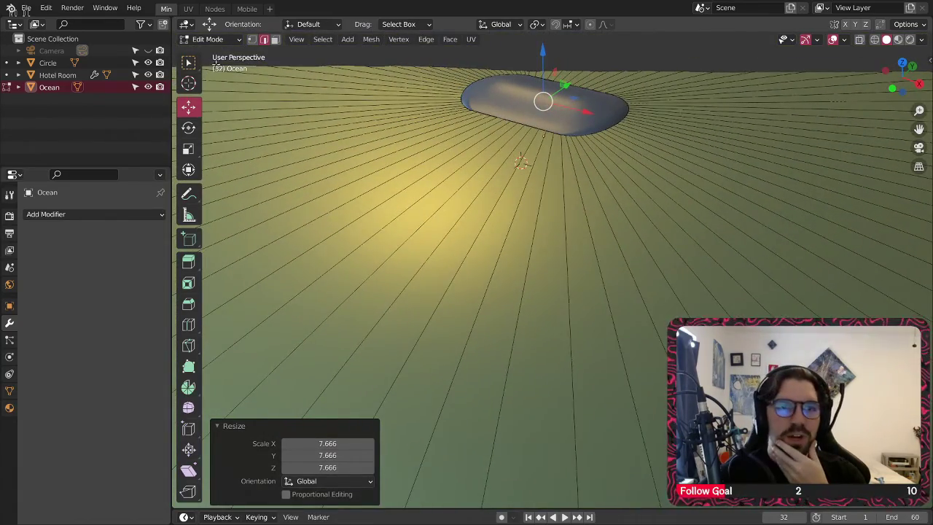
Step: Leave mesh editing of the Ocean and return to Object Mode
left_click(209, 38)
left_click(214, 53)
left_click(844, 40)
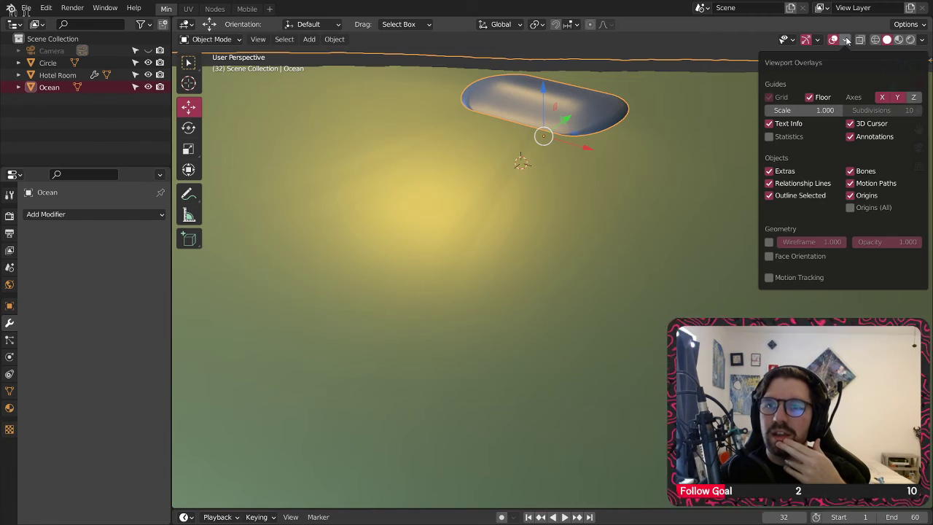
left_click(846, 40)
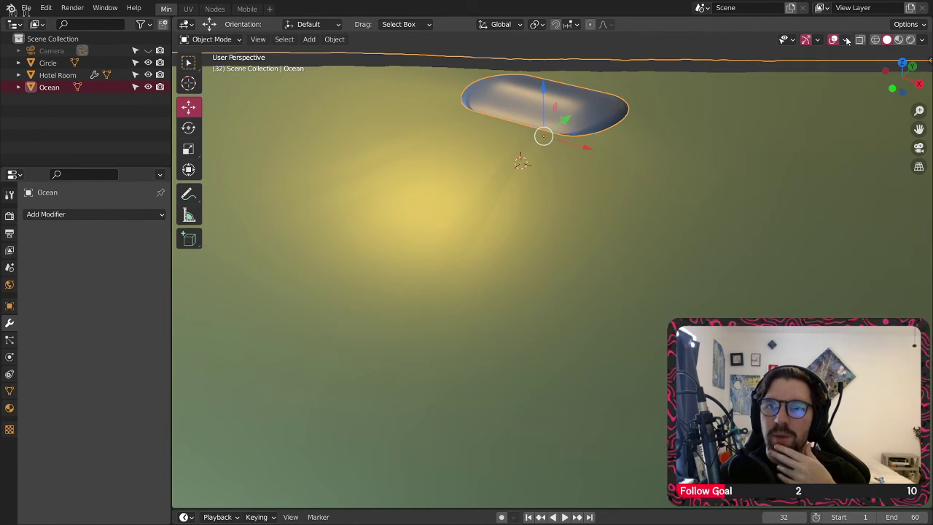
left_click(922, 40)
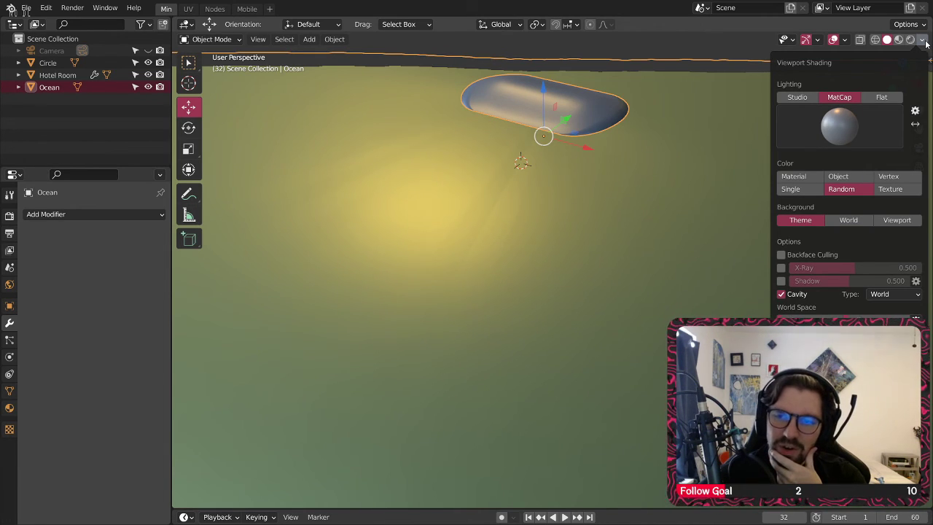
left_click(922, 41)
Step: Set the viewport's clip end distance to 5000 m
left_click(928, 60)
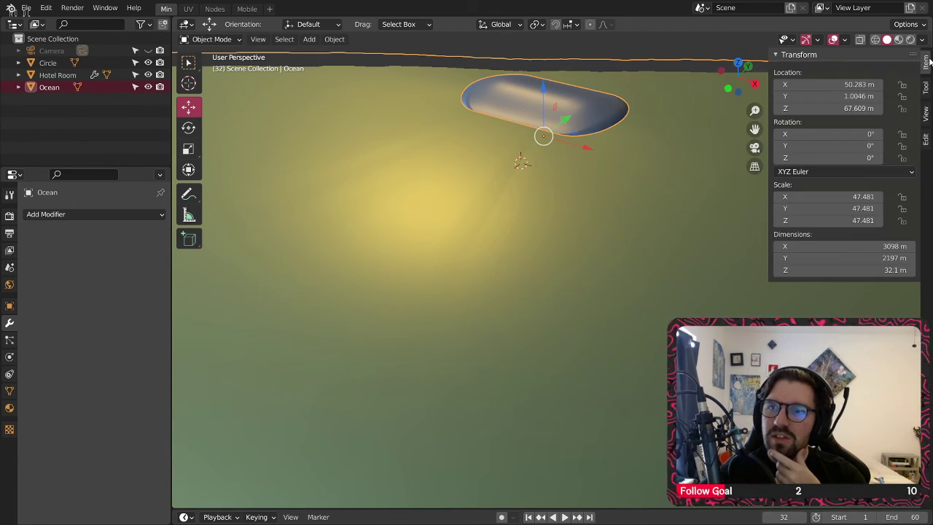
left_click(925, 113)
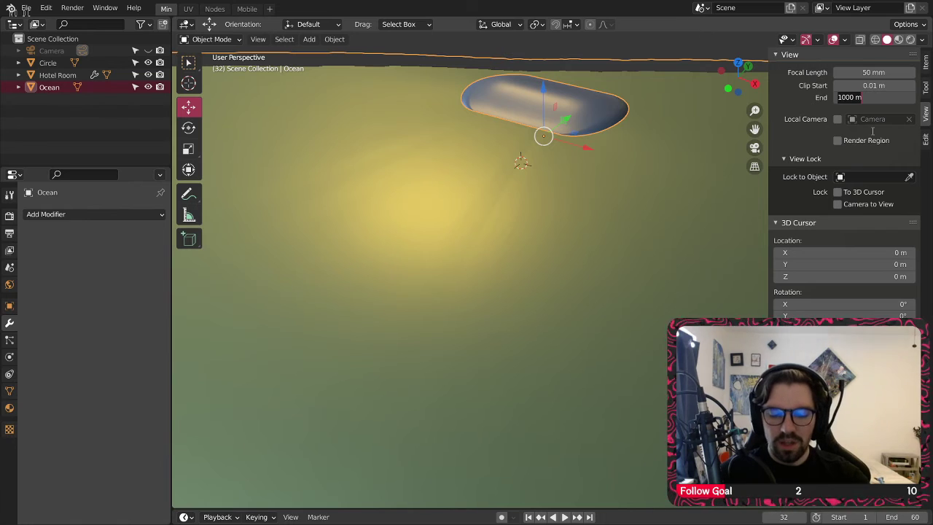
type("5000")
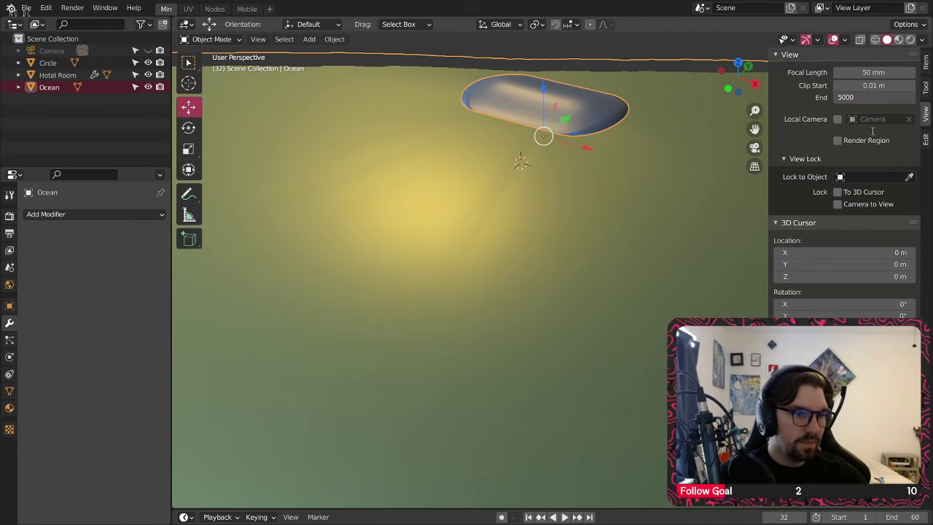
key("Return")
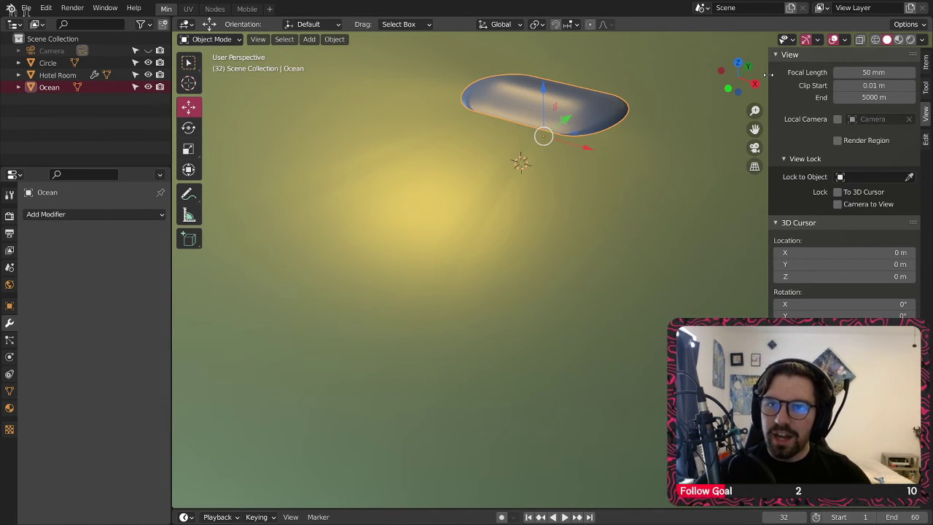
key("n")
Step: Examine the full extent of the Ocean plane and its junction with the domed shell from several angles
middle_click_drag(560, 89, 514, 263, "shift")
scroll(460, 275, "down", 7)
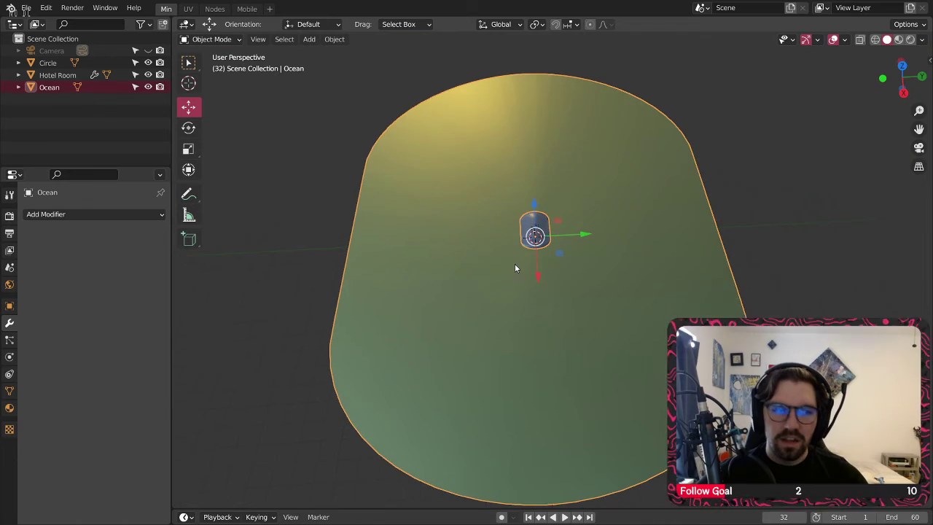
scroll(529, 234, "down", 4)
scroll(531, 234, "up", 8)
middle_click_drag(522, 227, 471, 228)
scroll(522, 226, "up", 5)
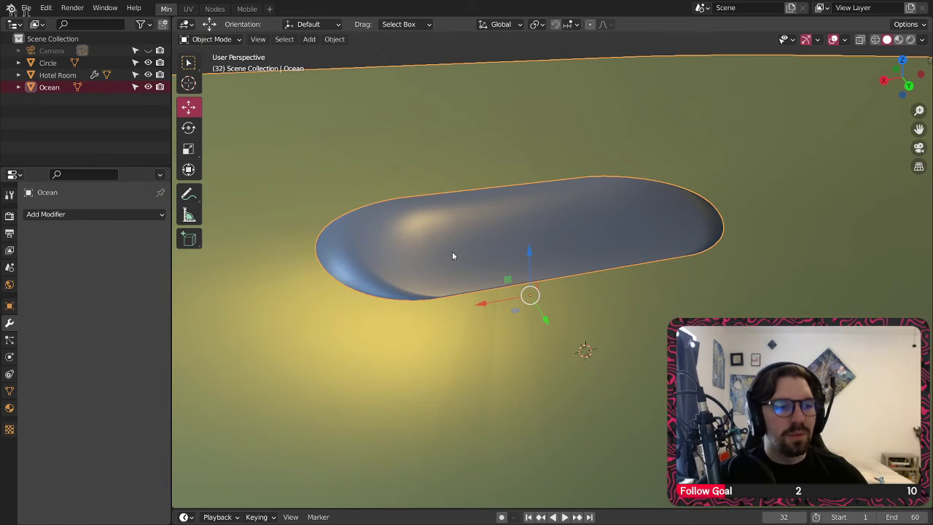
scroll(521, 264, "down", 3)
middle_click_drag(523, 264, 485, 281)
scroll(483, 266, "up", 3)
middle_click_drag(509, 230, 493, 233)
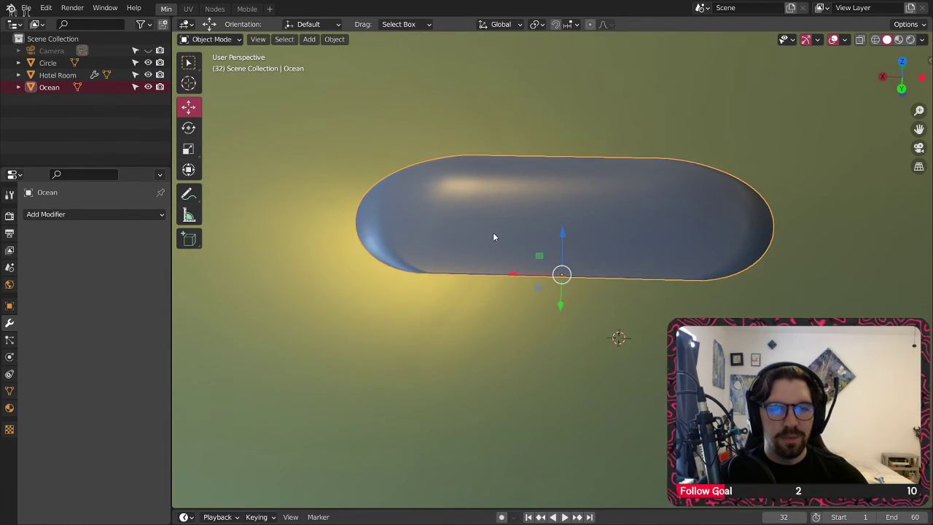
Step: Clear the selection and select the Hotel Room to check its placement relative to the dome and Ocean plane
left_click(211, 39)
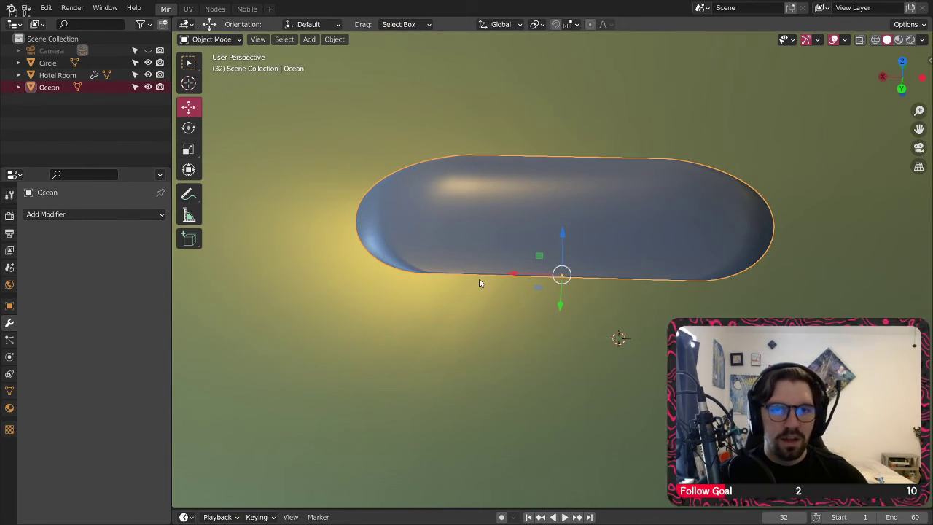
left_click(138, 148)
scroll(481, 217, "down", 2)
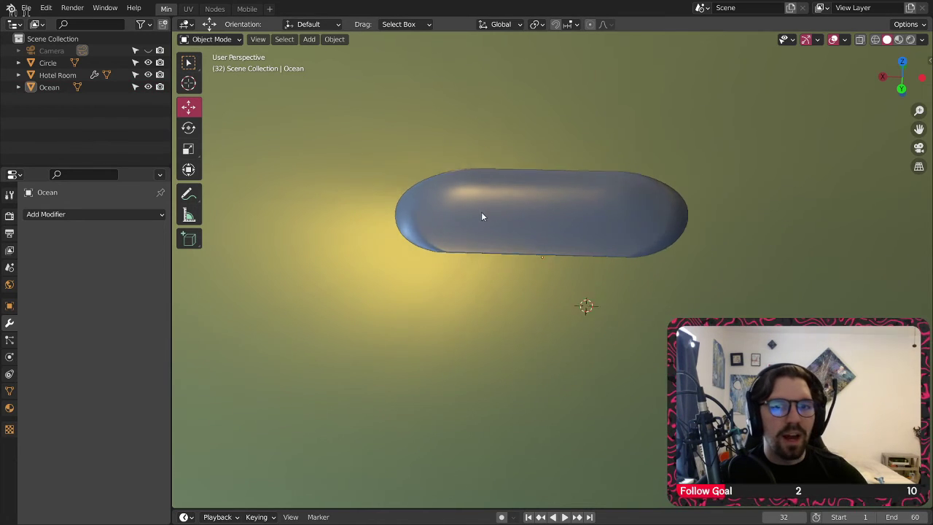
scroll(481, 217, "down", 2)
mouse_move(498, 224)
middle_mouse_down()
mouse_move(419, 234)
mouse_move(409, 209)
mouse_move(505, 216)
middle_mouse_up()
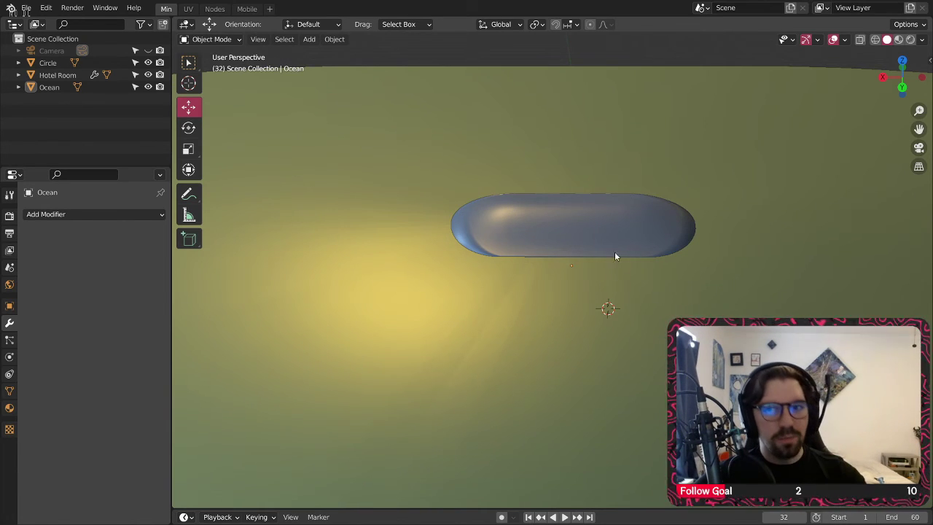
middle_click_drag(615, 254, 606, 296)
left_click(69, 76)
scroll(469, 269, "up", 3)
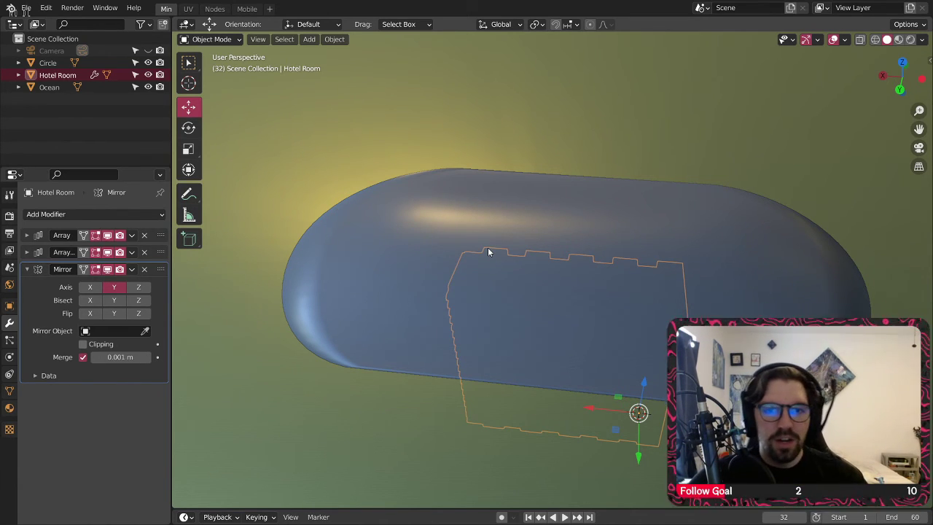
scroll(423, 190, "down", 6)
middle_click_drag(443, 223, 296, 111)
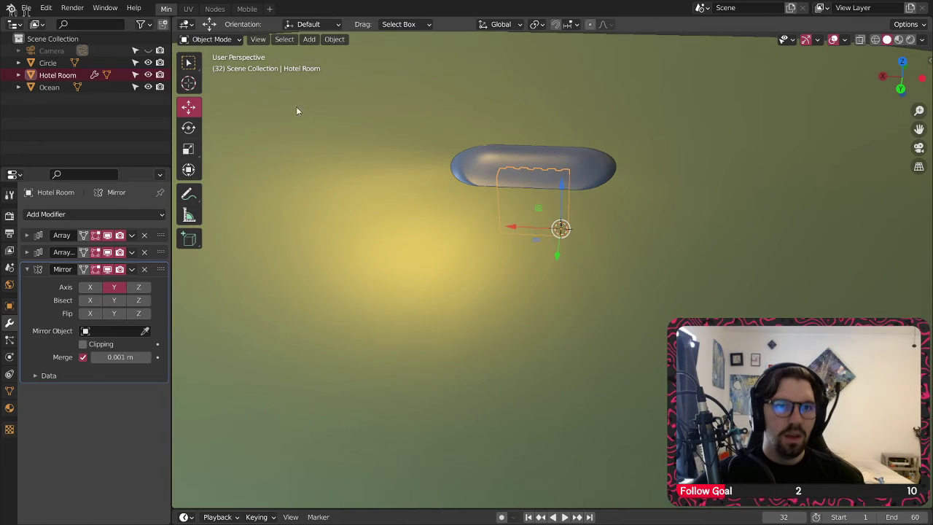
Step: Switch to the Nodes workspace, select the Ocean, and set the shader editor to the World shader
left_click(216, 10)
middle_click_drag(458, 189, 480, 167)
scroll(491, 146, "down", 10)
middle_click_drag(547, 237, 565, 214, "shift")
scroll(512, 145, "down", 7)
scroll(513, 161, "down", 5)
scroll(505, 250, "up", 5)
left_click(49, 88)
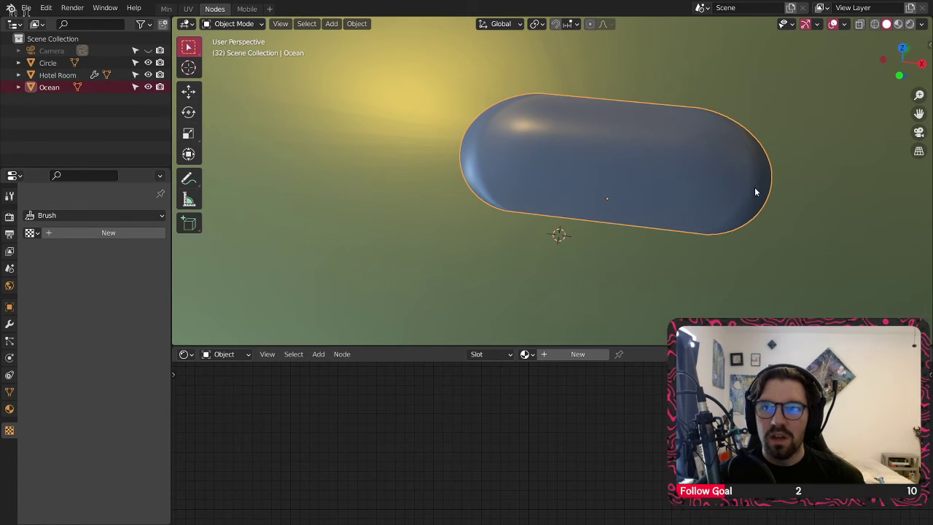
left_click(244, 355)
left_click(244, 380)
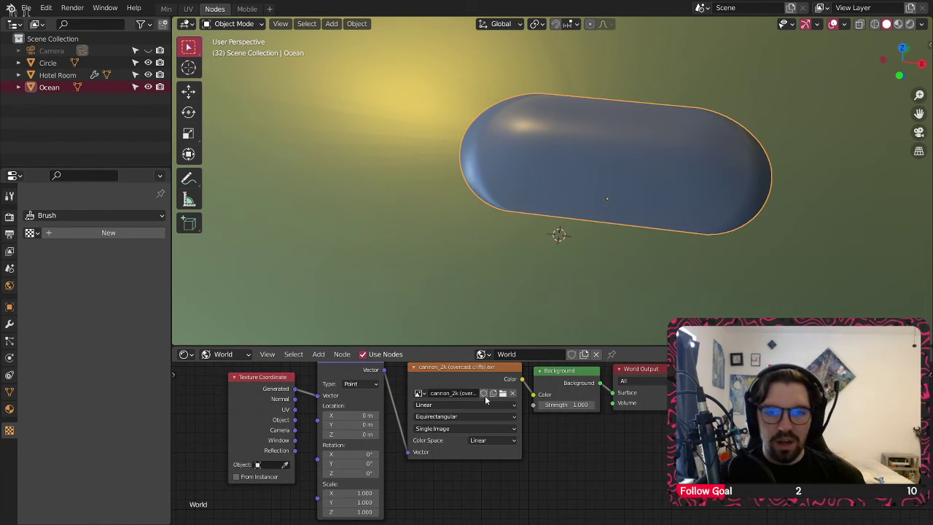
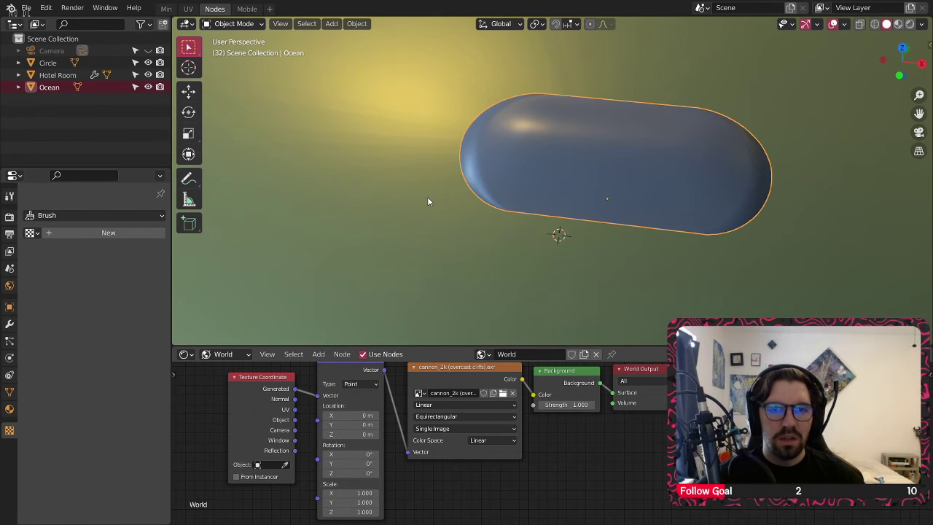
Step: Change the World environment texture's image to lakeside_2k (Sunny Lake).hdr
key("ctrl+z")
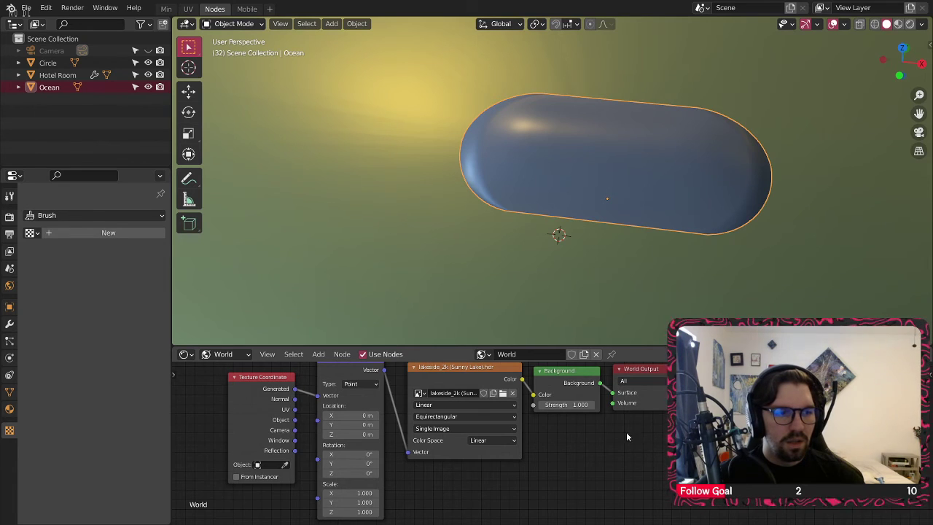
scroll(461, 193, "down", 2)
middle_click_drag(461, 193, 581, 177)
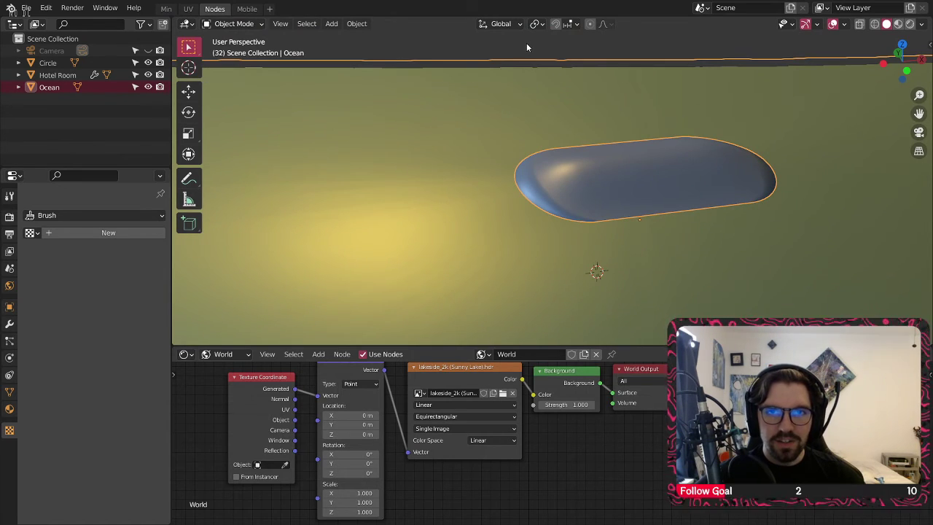
Step: Switch the shader editor to Object, preview materials in the viewport, and create a new material for the Ocean with Transmission 1.000
left_click(223, 354)
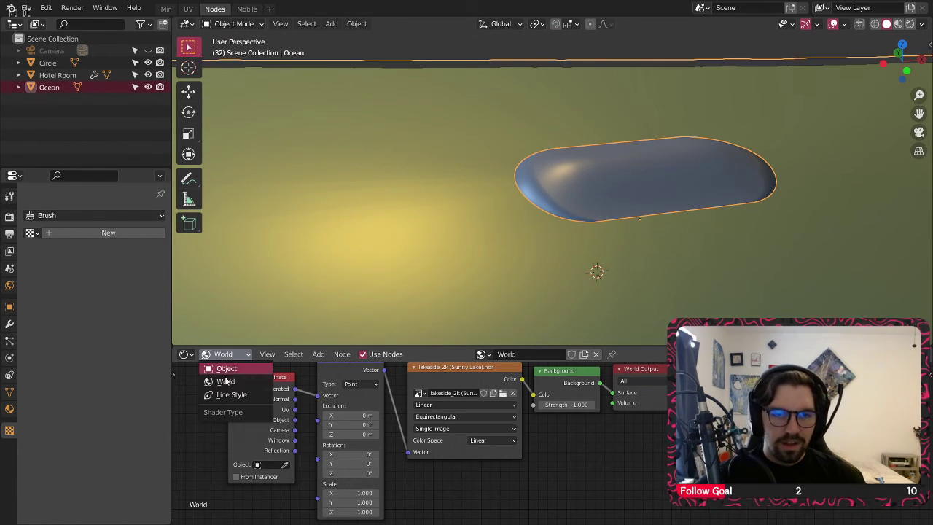
left_click(219, 367)
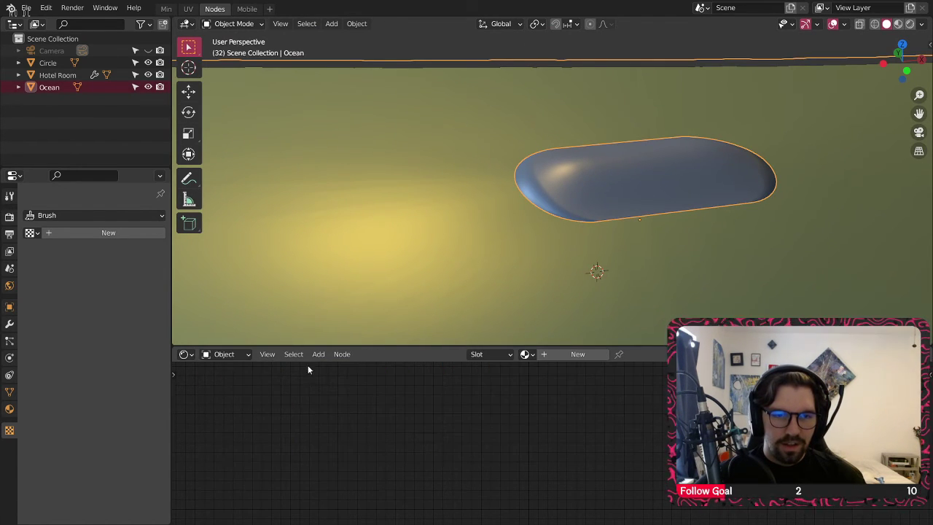
left_click(897, 23)
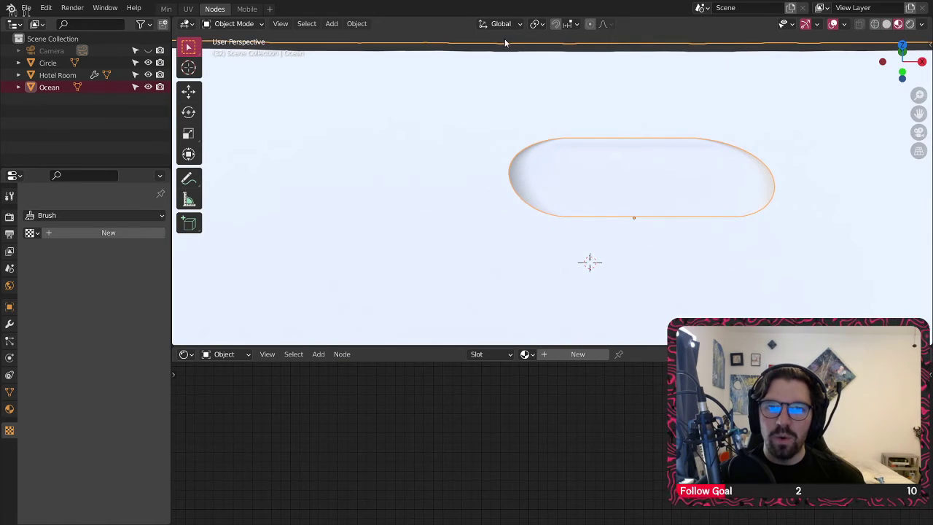
left_click(543, 357)
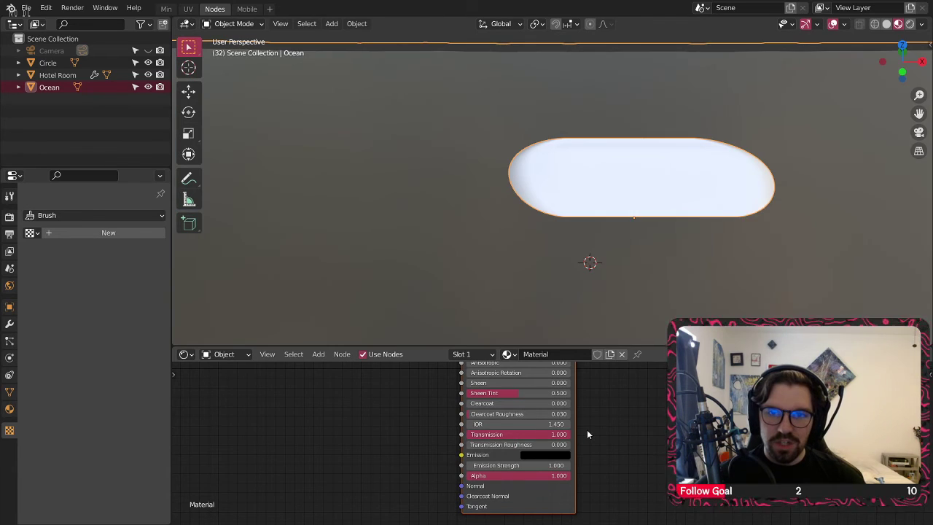
Step: Set the Ocean material's Sheen Tint and Roughness to 0 and its Transmission Roughness to 1.000
middle_click_drag(522, 411, 524, 432)
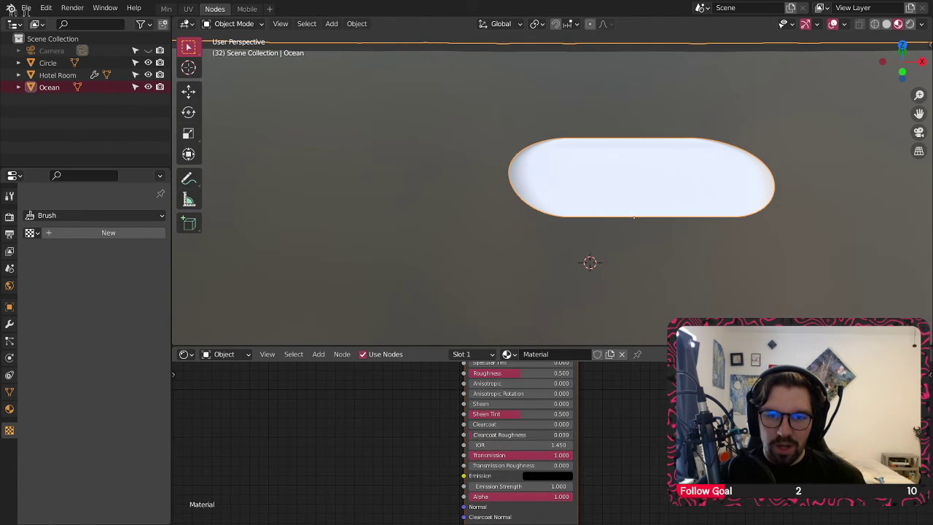
left_click_drag(520, 413, 465, 413)
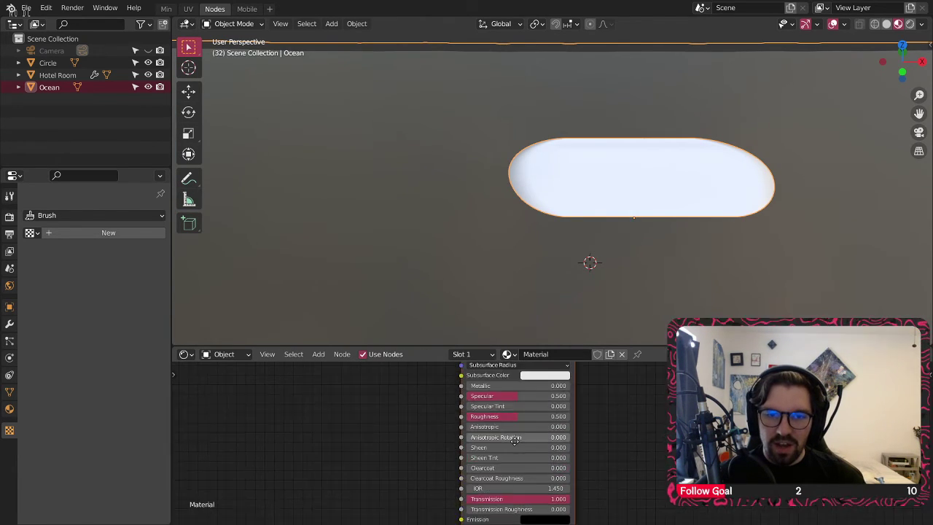
middle_click_drag(514, 440, 598, 474)
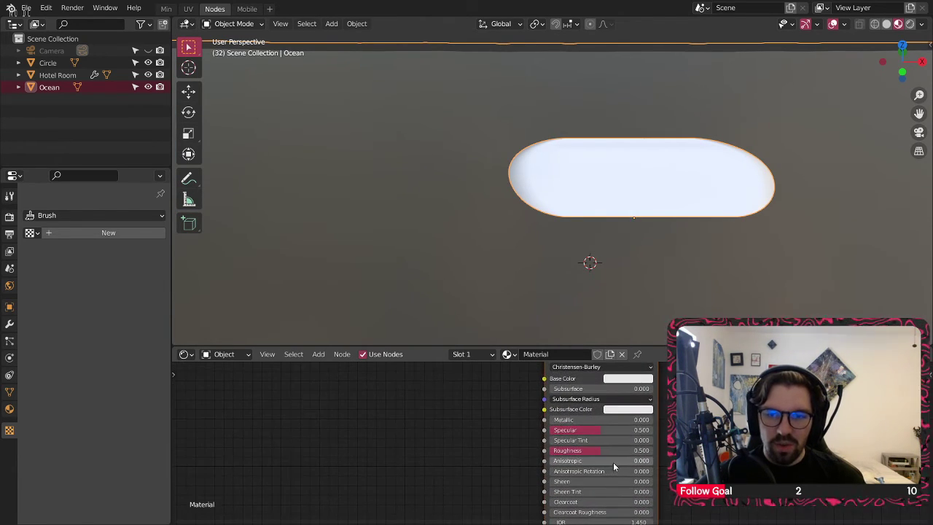
left_click_drag(606, 449, 545, 451)
middle_click_drag(621, 468, 618, 389)
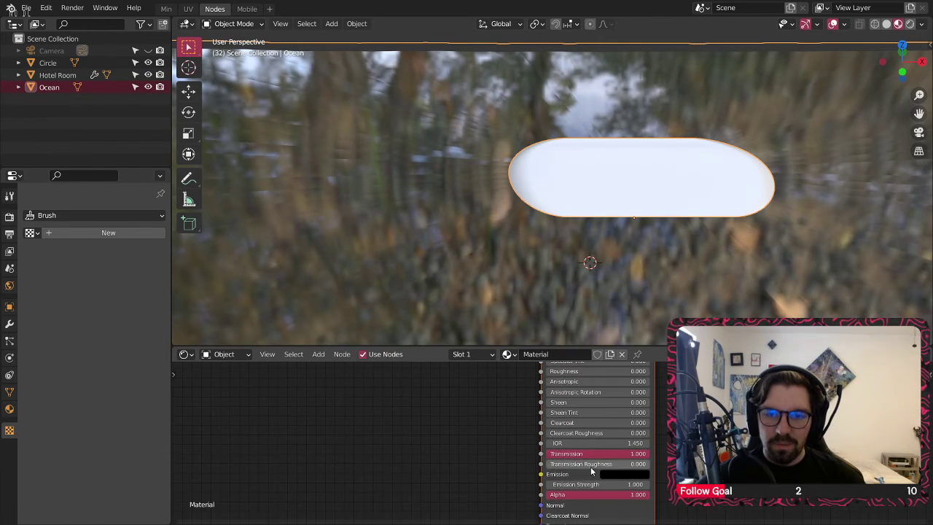
left_click_drag(562, 464, 654, 462)
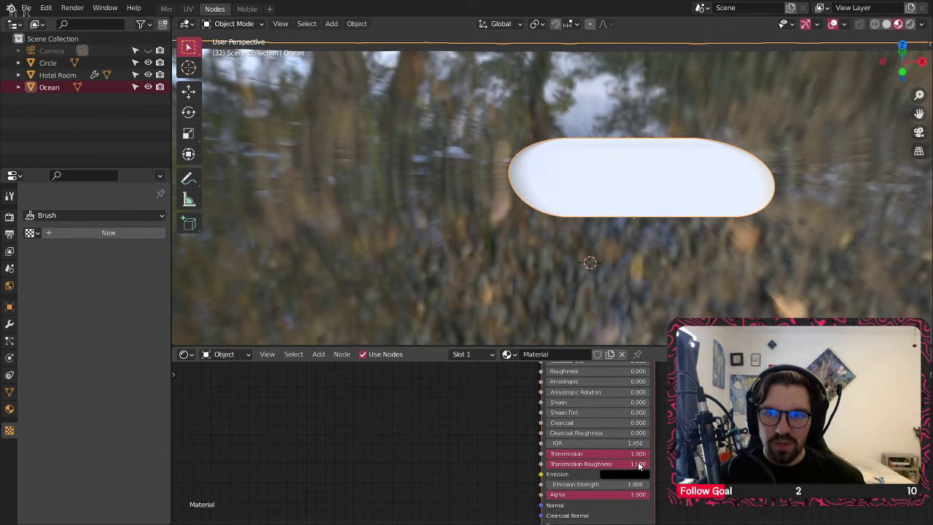
Step: Show the viewport in rendered shading and set the Ocean material's Specular to 0
left_click(908, 25)
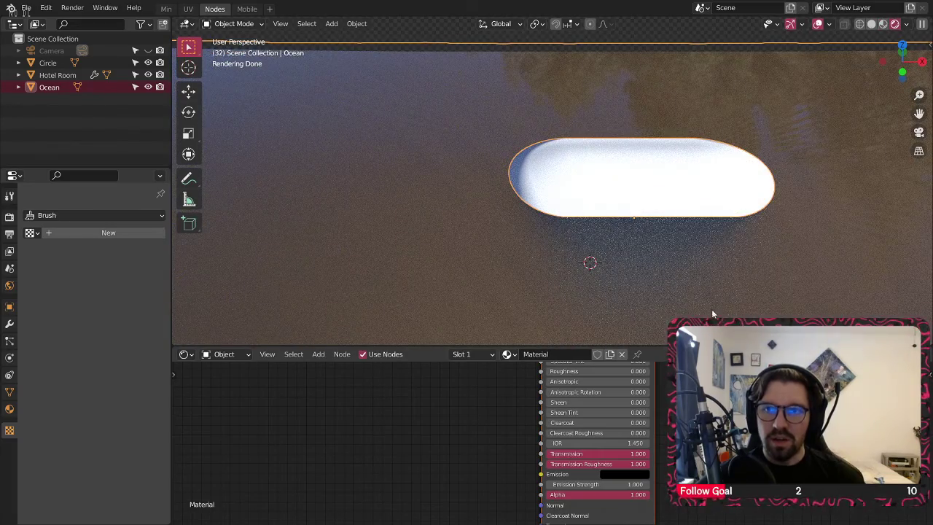
middle_click_drag(723, 174, 701, 166)
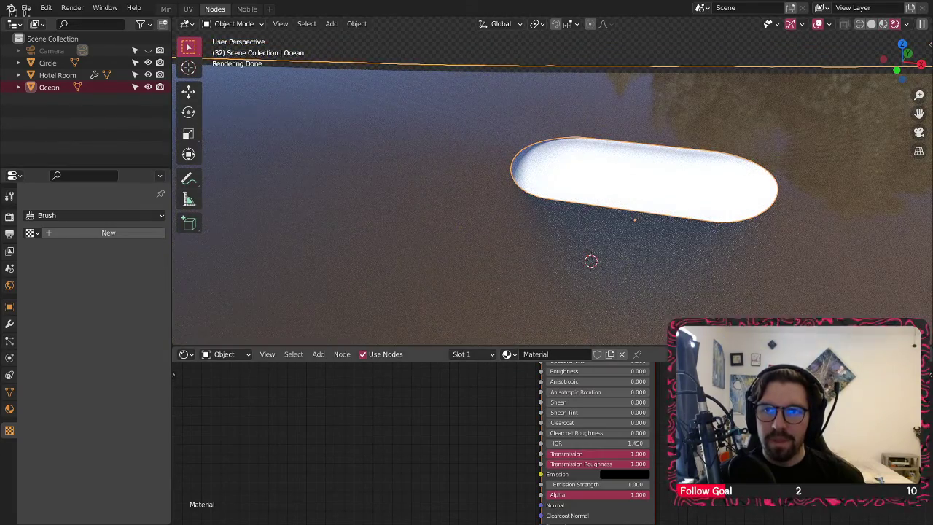
scroll(617, 412, "up", 2)
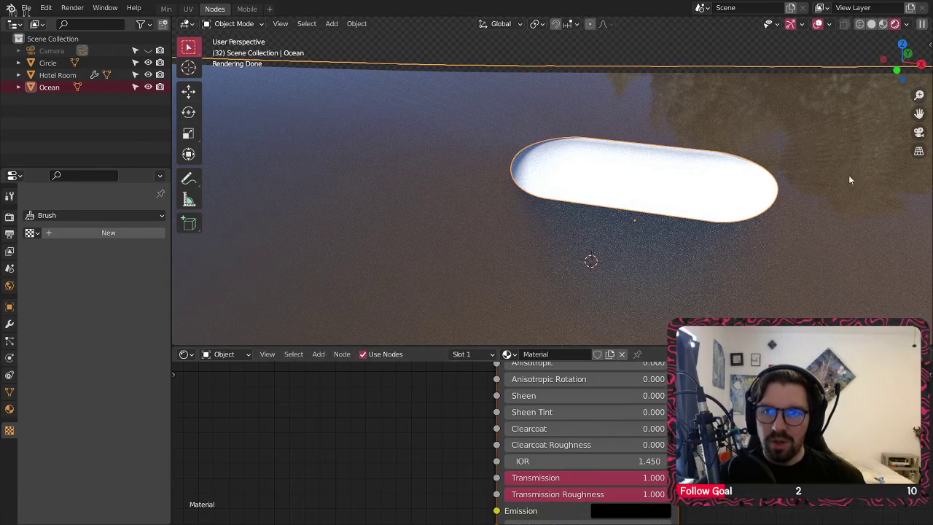
scroll(583, 401, "up", 1)
scroll(585, 382, "down", 2)
middle_click_drag(585, 383, 598, 489)
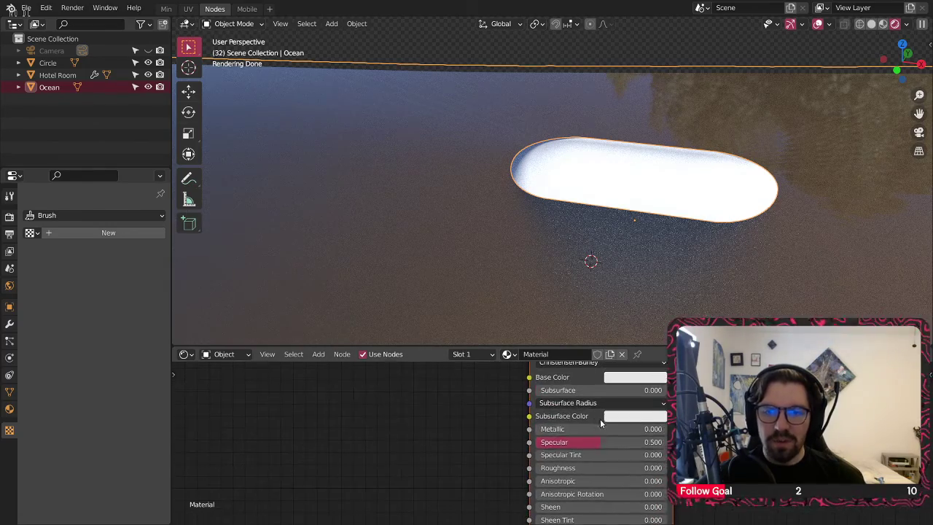
left_click_drag(607, 441, 535, 442)
Step: Set the Ocean material's Base Color to a light cyan blue and check the rendered water, keeping the Ocean selected
middle_click_drag(456, 381, 467, 451)
left_click(633, 442)
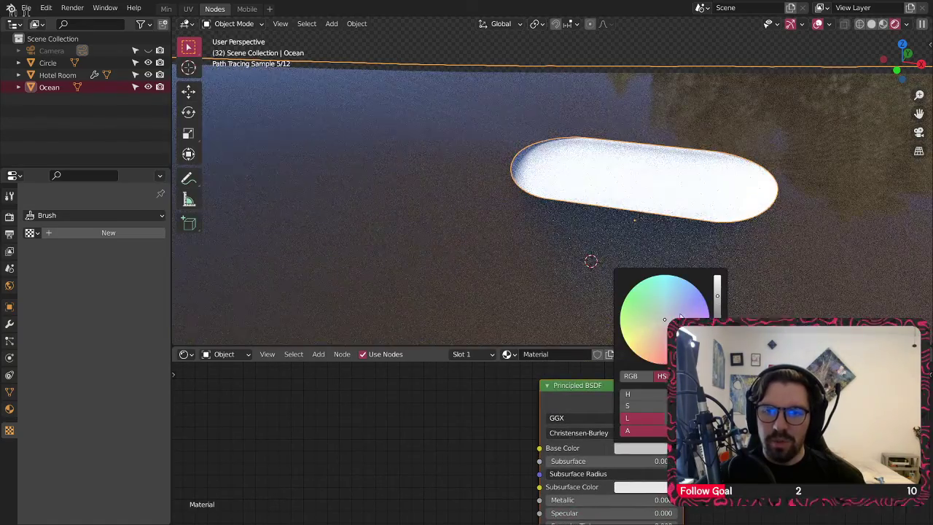
left_click_drag(680, 316, 682, 313)
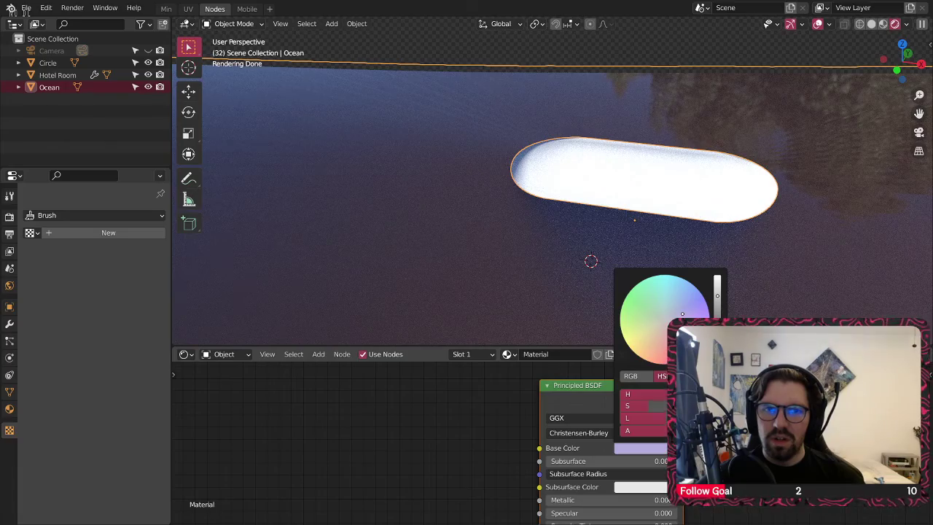
left_click_drag(682, 314, 667, 297)
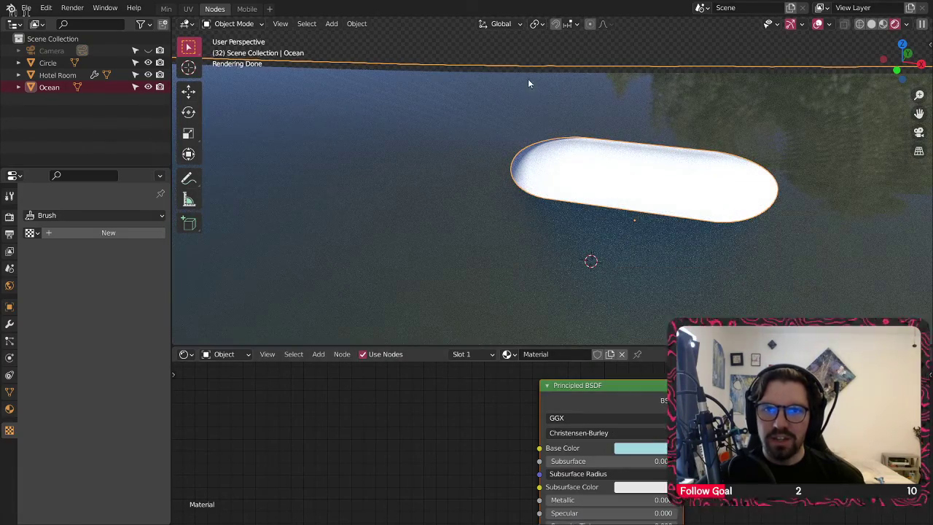
left_click(540, 42)
mouse_move(604, 167)
middle_mouse_down()
mouse_move(516, 171)
mouse_move(341, 131)
middle_mouse_up()
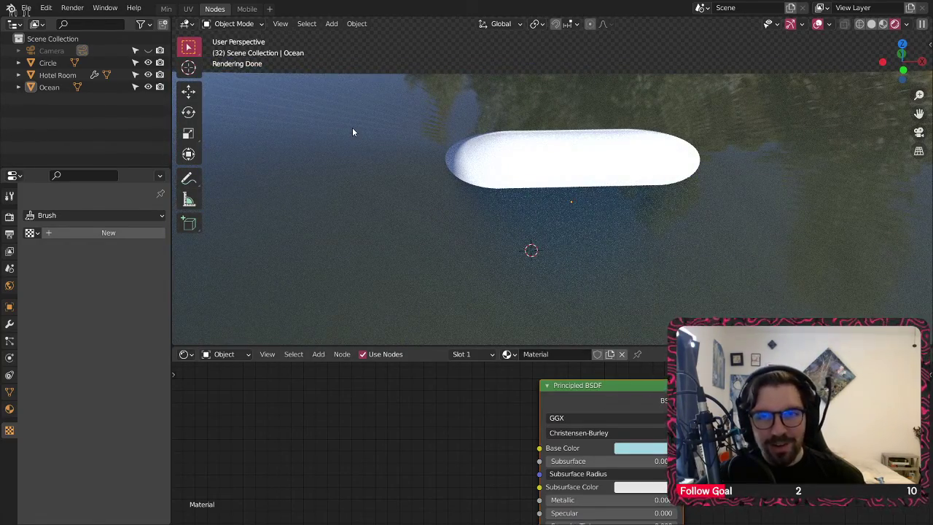
scroll(481, 206, "up", 2)
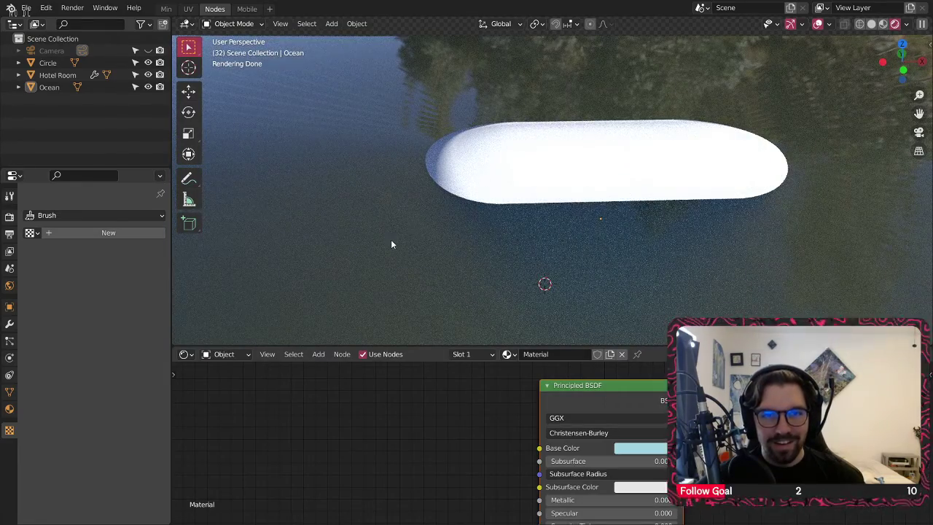
left_click(392, 244)
middle_click_drag(426, 466, 499, 386)
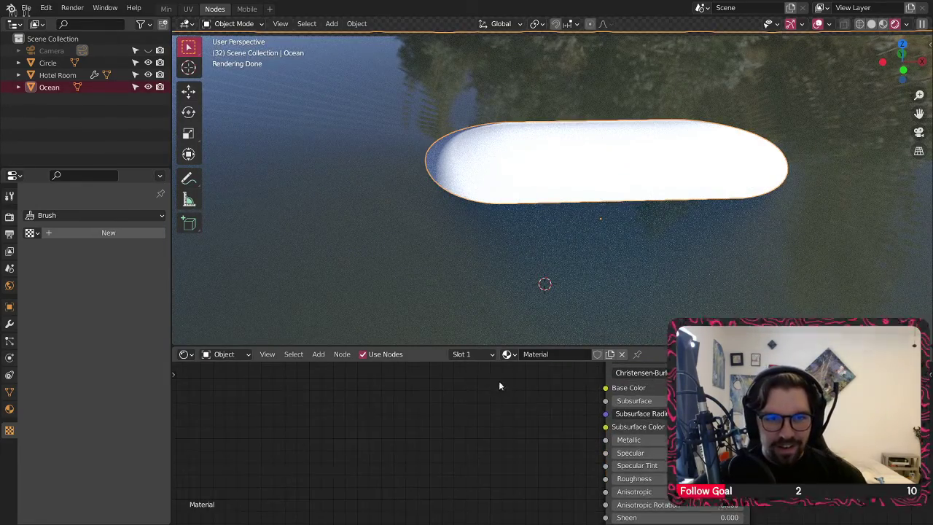
left_click(317, 354)
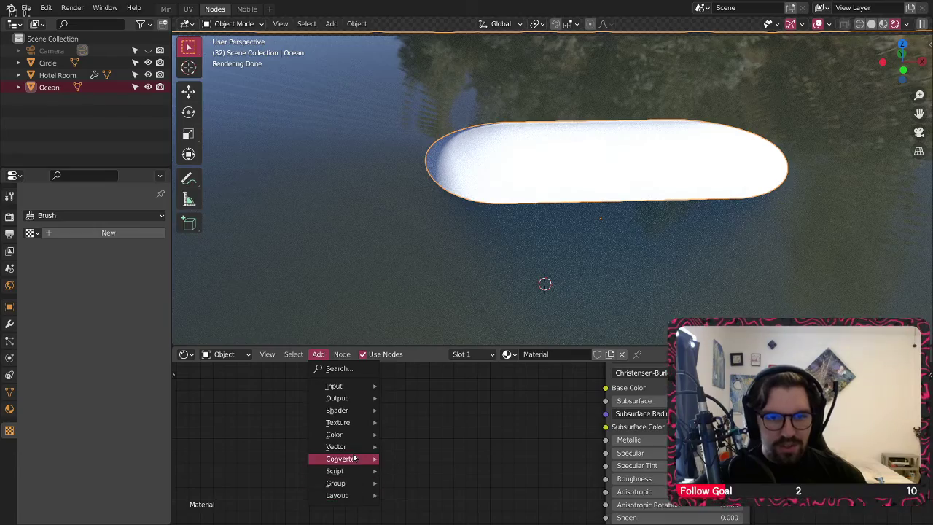
mouse_move(349, 446)
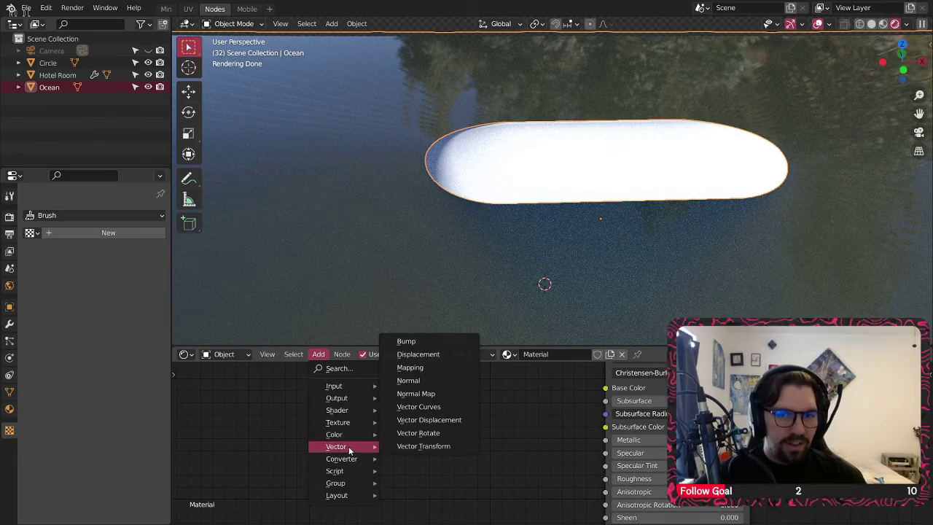
left_click(408, 381)
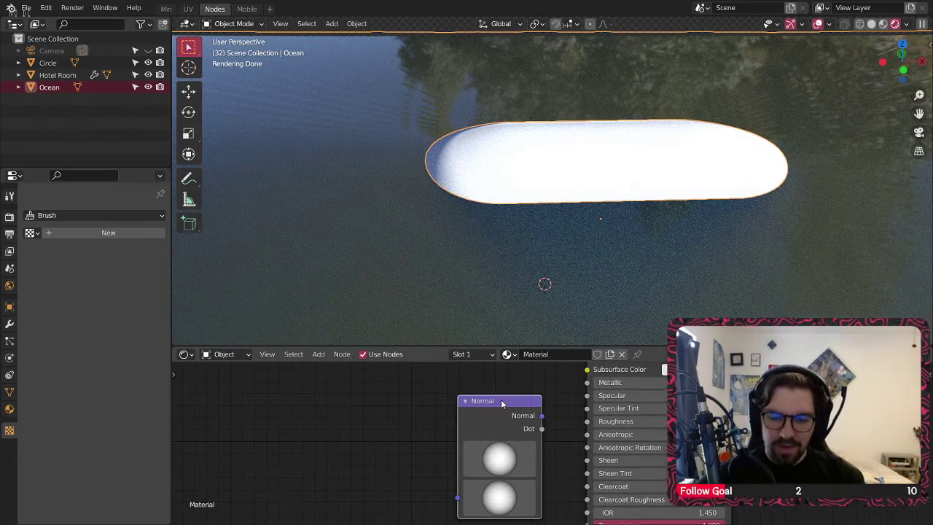
key("x")
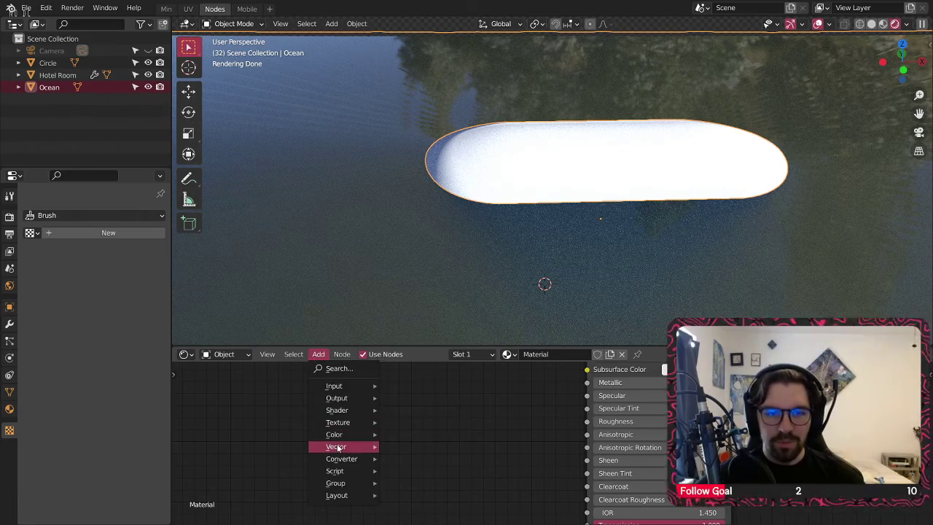
Step: Add a Bump node beside the Principled BSDF and connect its Normal output to the shader's Normal input
mouse_move(342, 446)
left_click(405, 339)
left_click(429, 460)
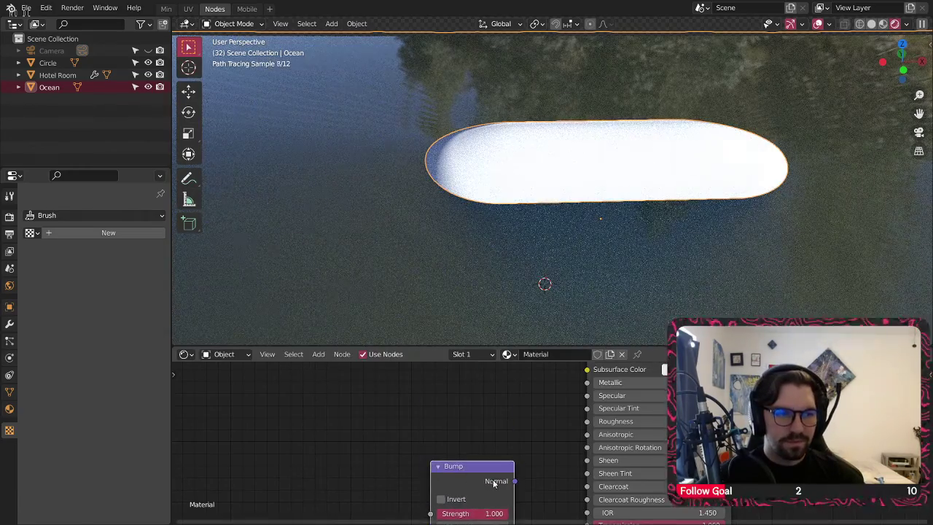
middle_click_drag(495, 485, 491, 413)
left_click_drag(467, 401, 470, 467)
middle_click_drag(536, 494, 521, 414)
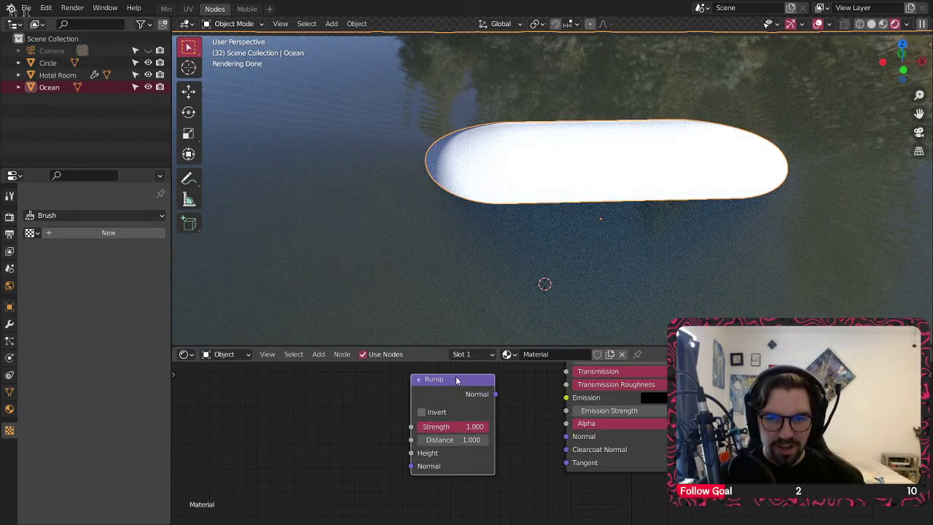
left_click_drag(459, 379, 467, 392)
left_click_drag(559, 435, 566, 436)
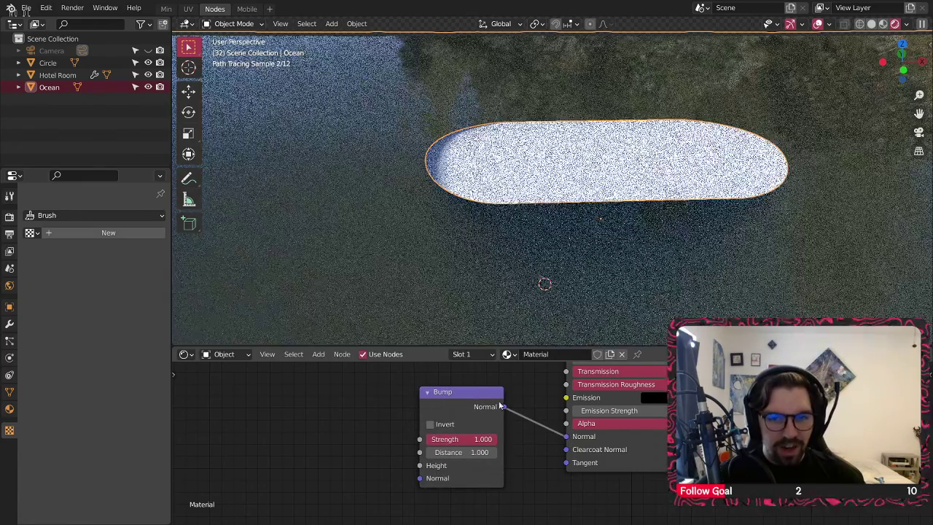
left_click_drag(468, 394, 488, 391)
Step: Add a Wave Texture node before the Bump node and connect its Color output to the Bump's Height input
middle_click_drag(371, 404, 468, 423)
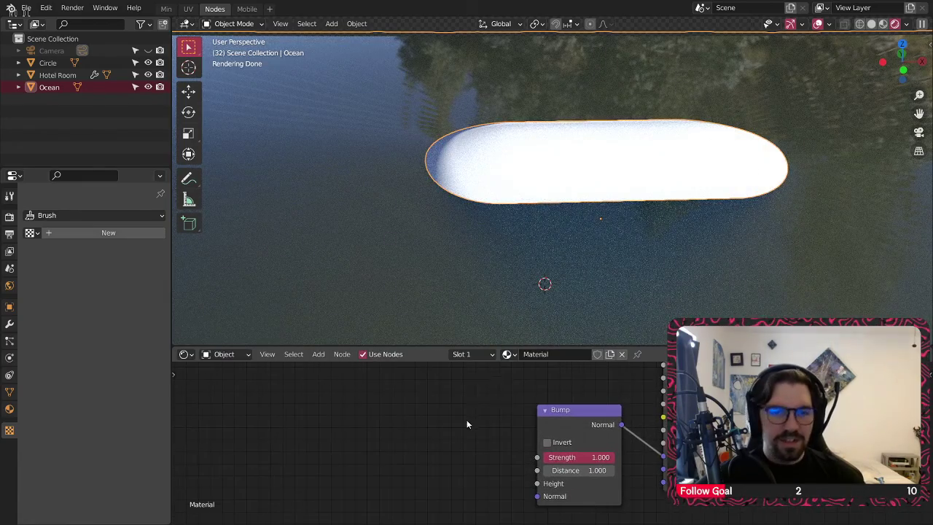
left_click(318, 354)
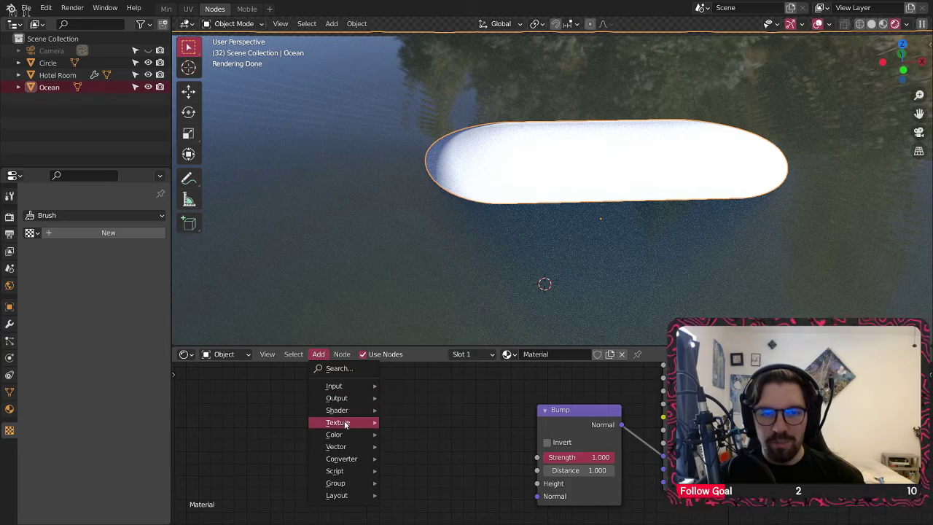
mouse_move(345, 425)
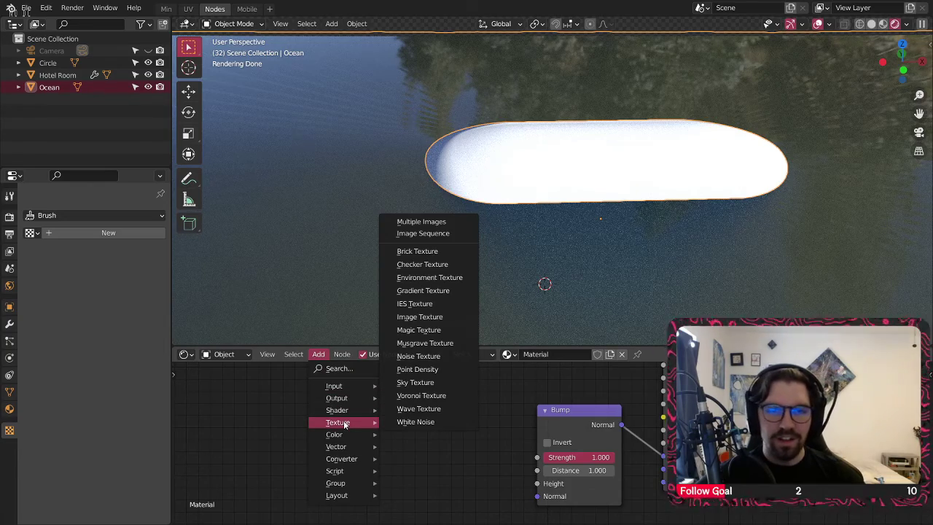
left_click(419, 408)
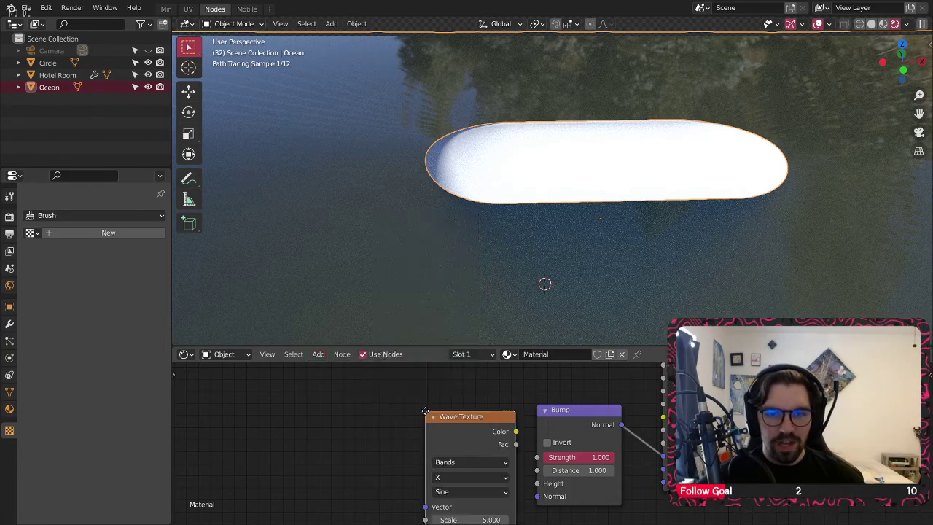
left_click(380, 426)
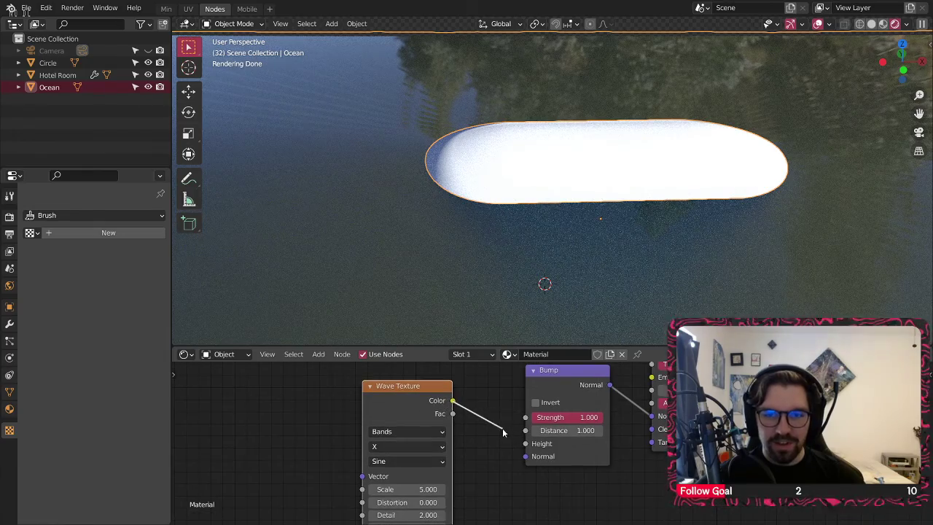
left_click_drag(523, 447, 524, 443)
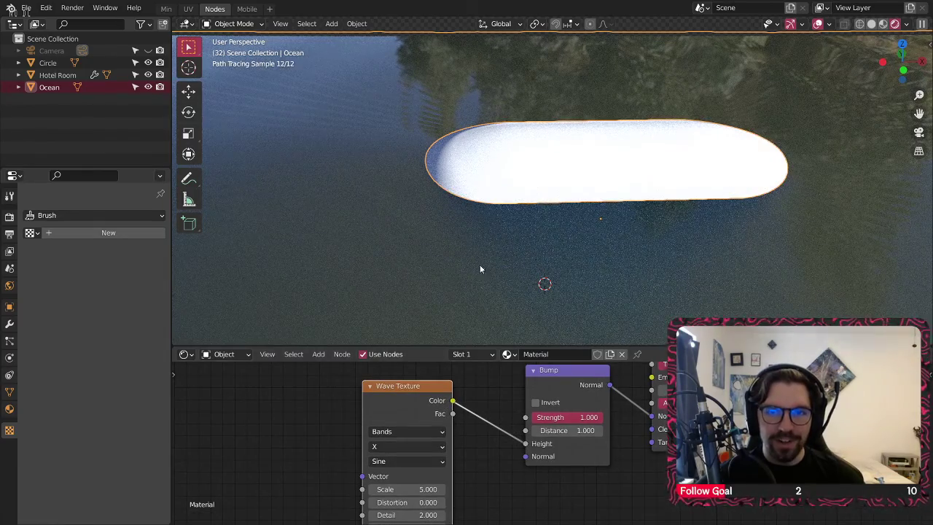
left_click_drag(424, 383, 431, 374)
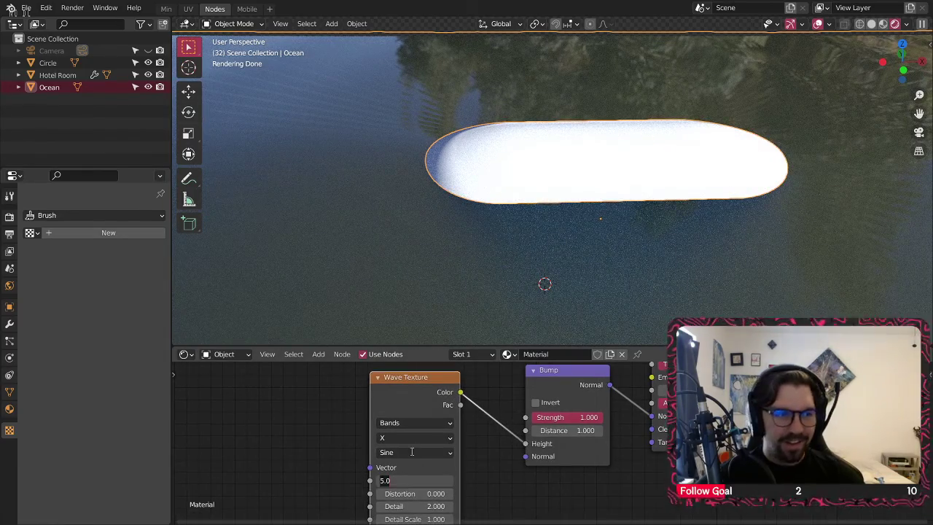
Step: Set the Wave Texture's Scale to 1.000 and inspect the rendered water surface up close
key("Return")
scroll(332, 168, "up", 3)
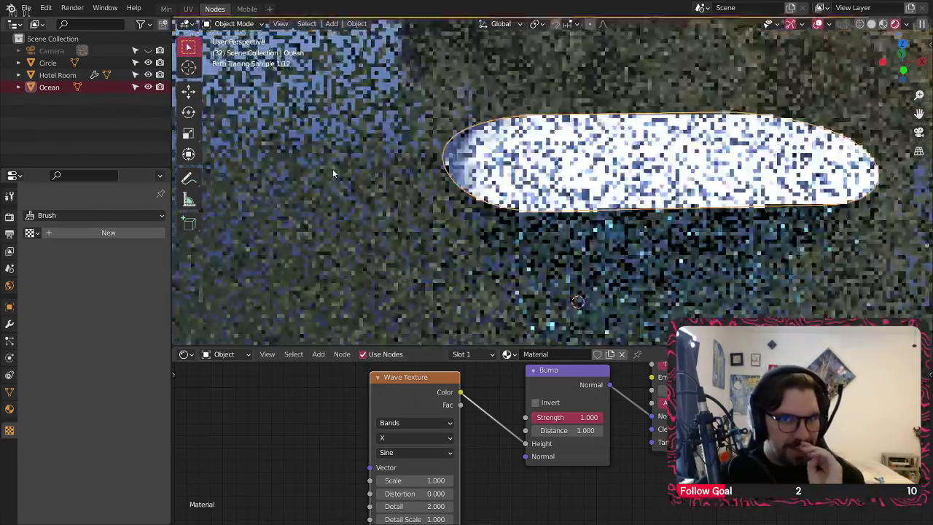
middle_click_drag(410, 187, 417, 216)
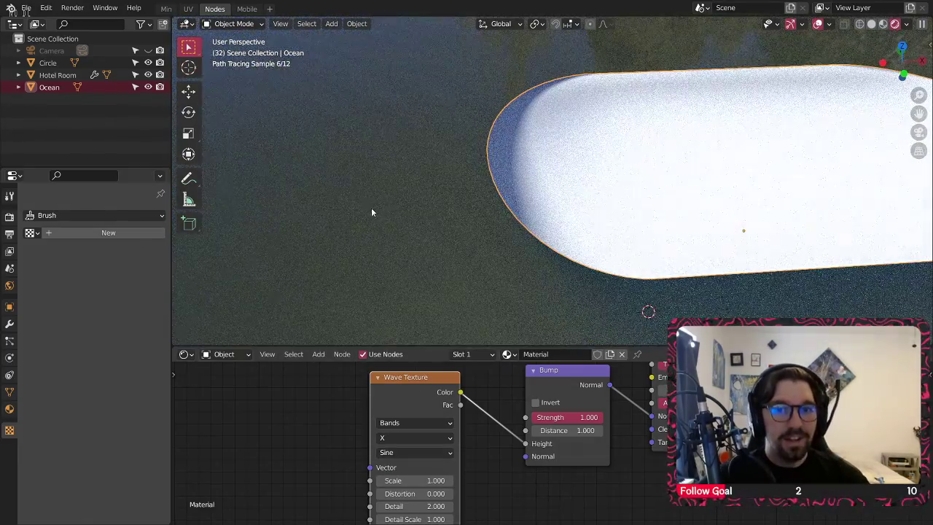
Step: Set the Bump node's Distance to 10.300 and check the rendered water surface up close
left_click_drag(561, 429, 626, 428)
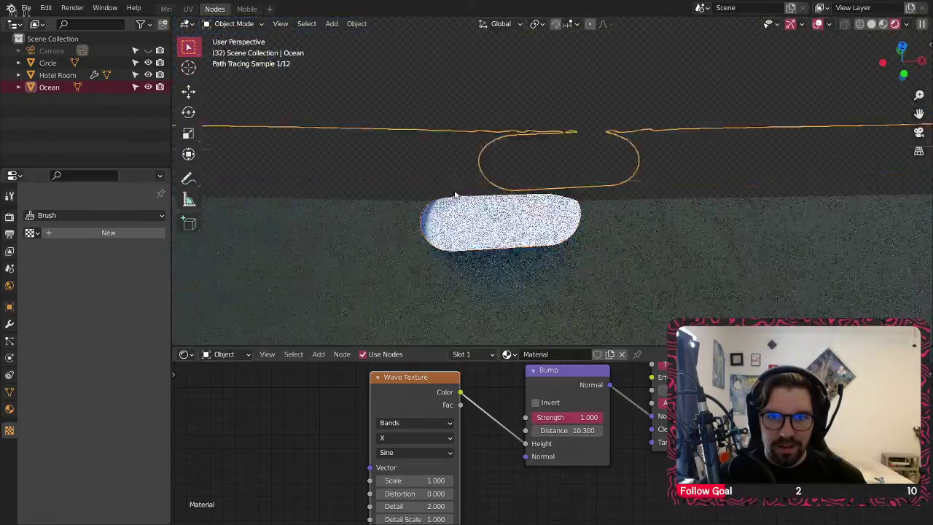
middle_click_drag(455, 195, 484, 194)
scroll(504, 214, "up", 3)
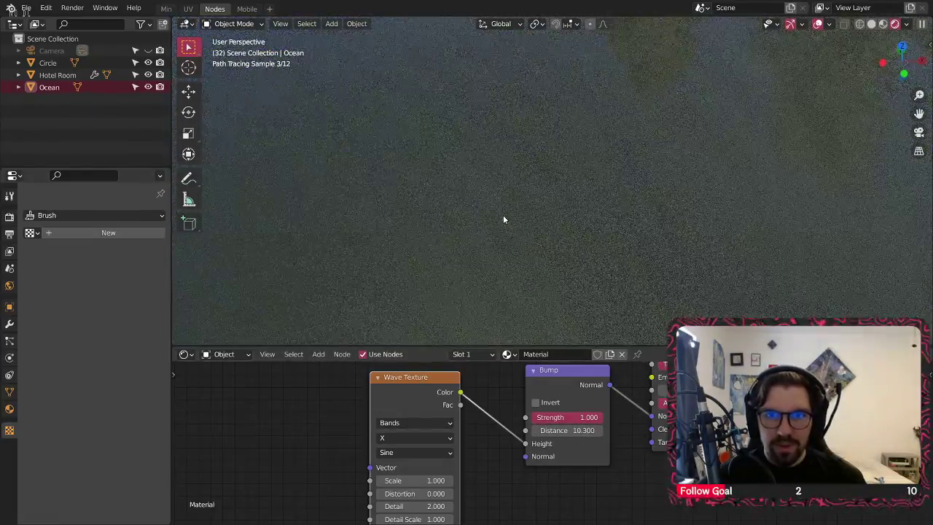
scroll(509, 223, "up", 1)
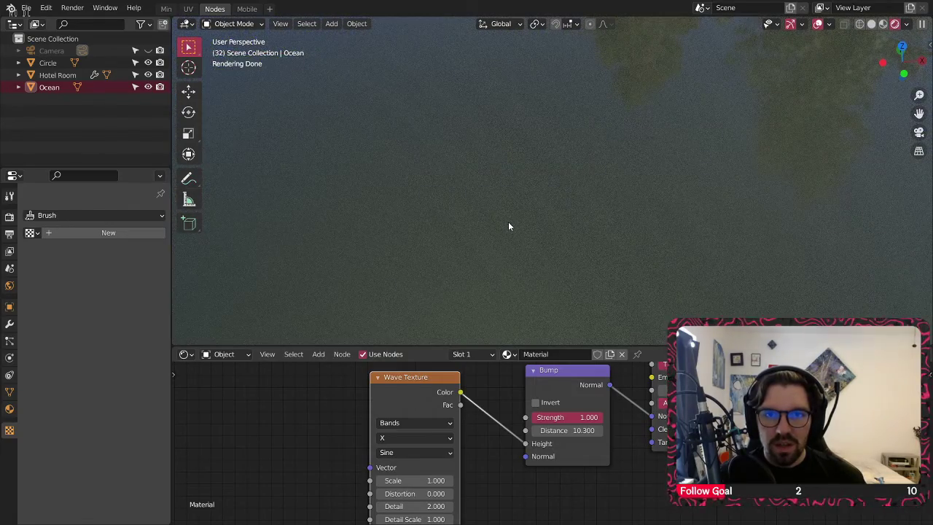
Step: Lower the Principled BSDF's Transmission to 0.000 and inspect the bump effect on the opaque water from further away
middle_click_drag(493, 454, 414, 521)
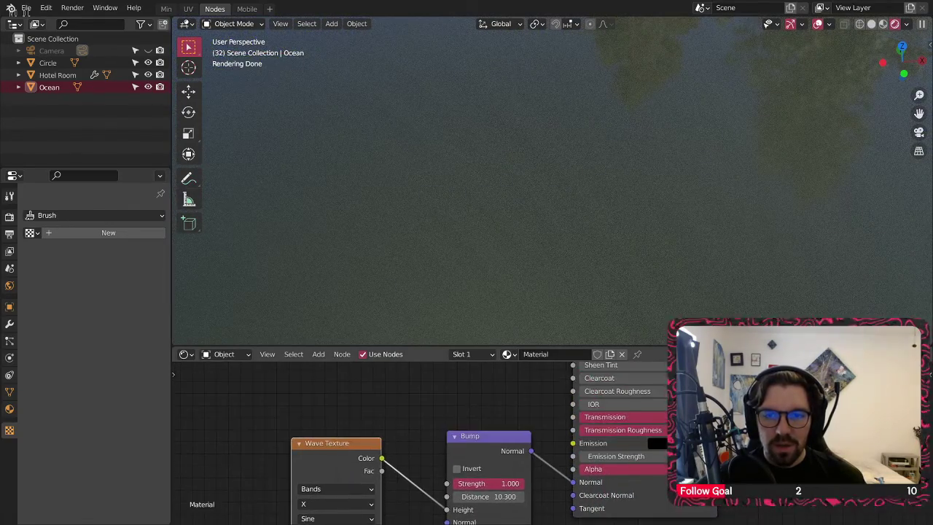
left_click_drag(663, 417, 583, 417)
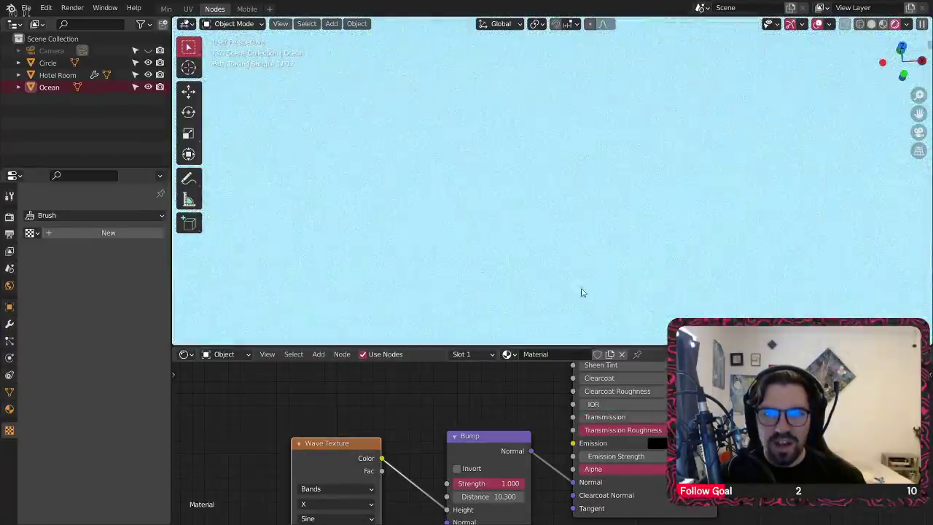
middle_click_drag(567, 290, 543, 198)
scroll(488, 169, "down", 3)
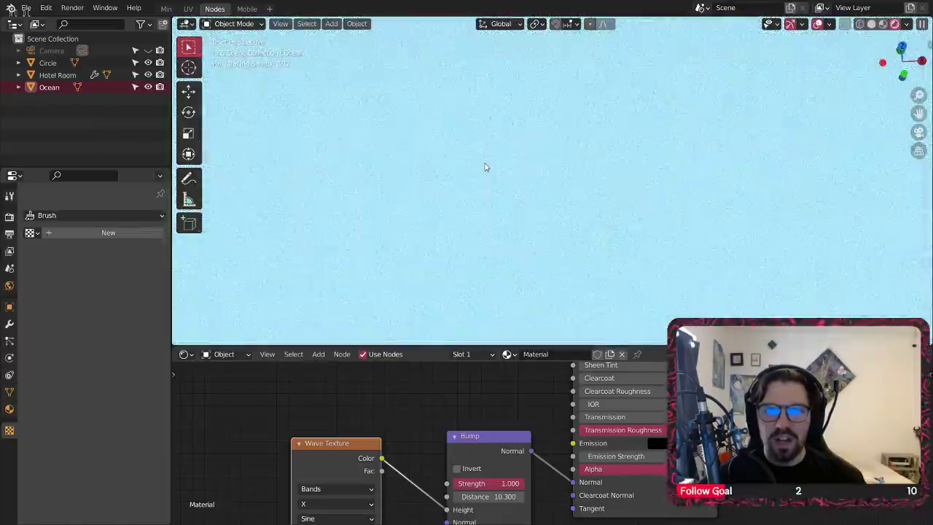
scroll(485, 166, "down", 4)
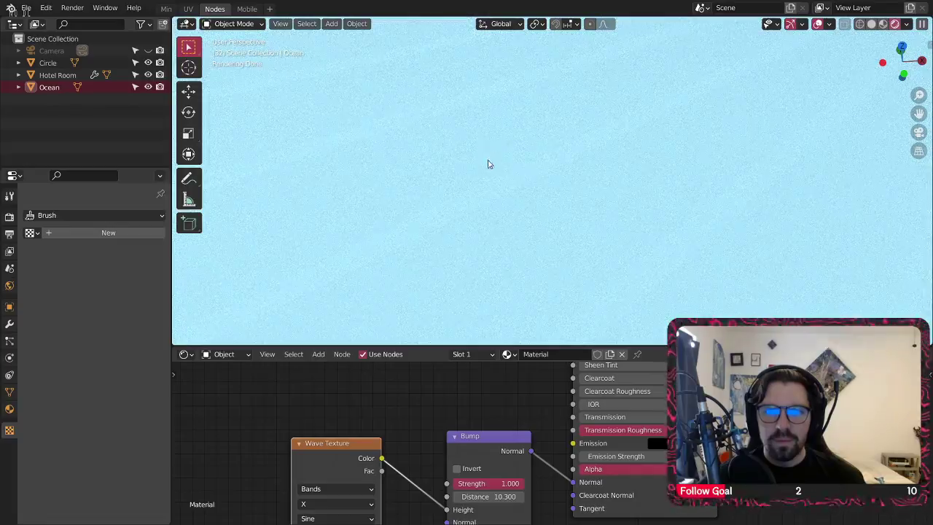
scroll(489, 164, "down", 3)
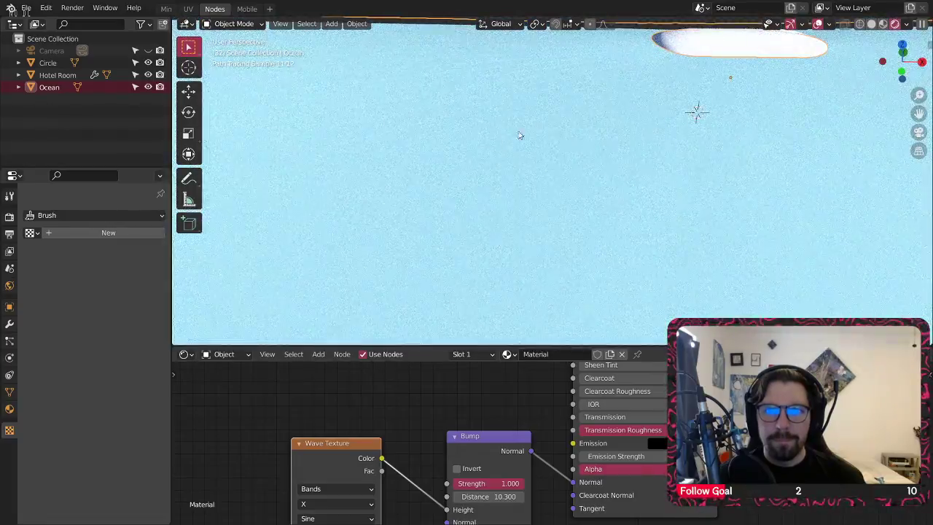
middle_click_drag(519, 135, 447, 182, "shift")
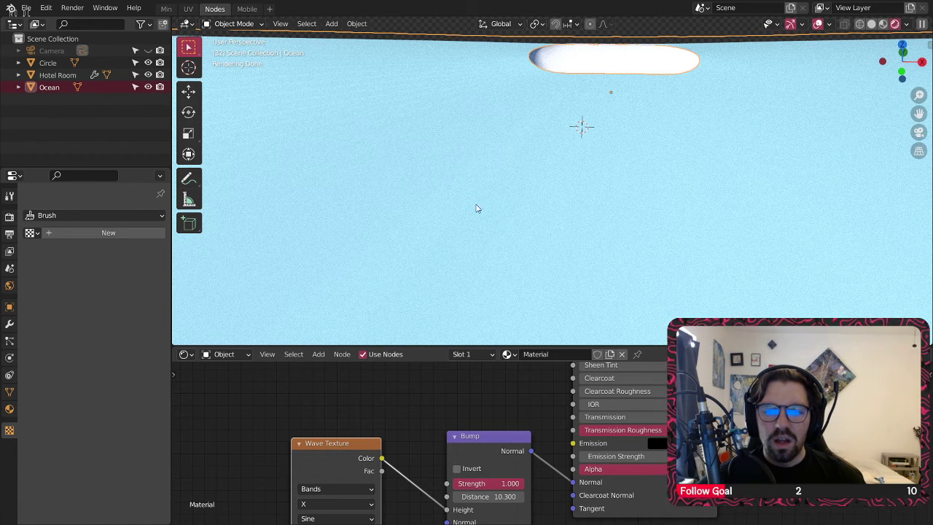
Step: Add a Texture Coordinate node before the Wave Texture and connect its Object output to the Wave Texture's Vector input
middle_click_drag(387, 423, 408, 373)
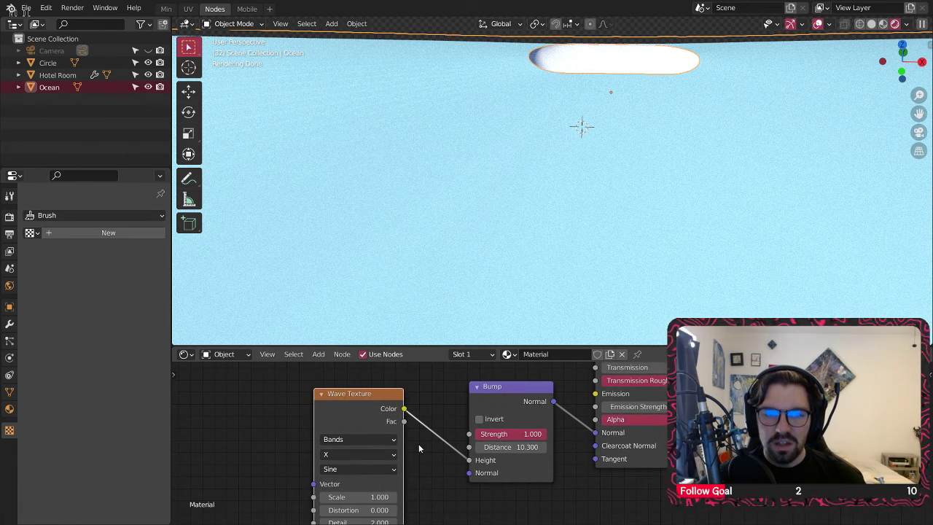
middle_click_drag(419, 447, 493, 441)
mouse_move(329, 389)
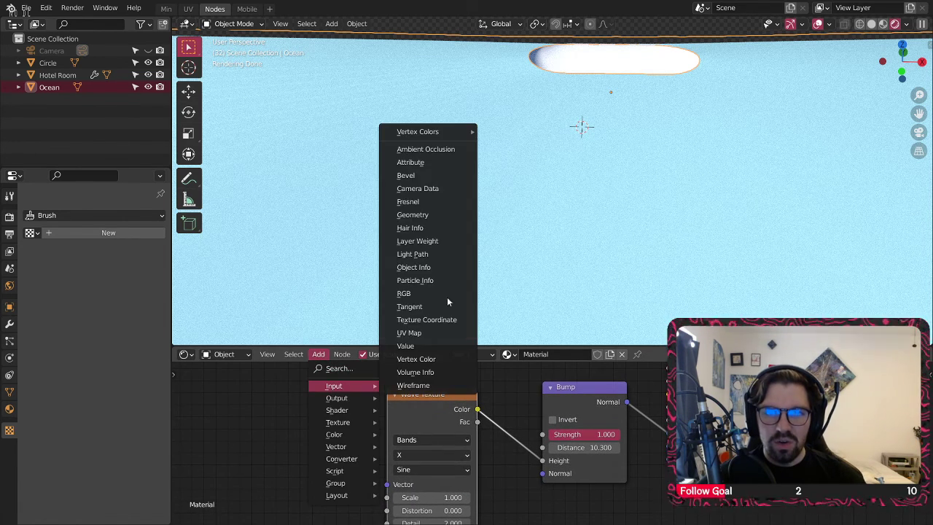
left_click(443, 306)
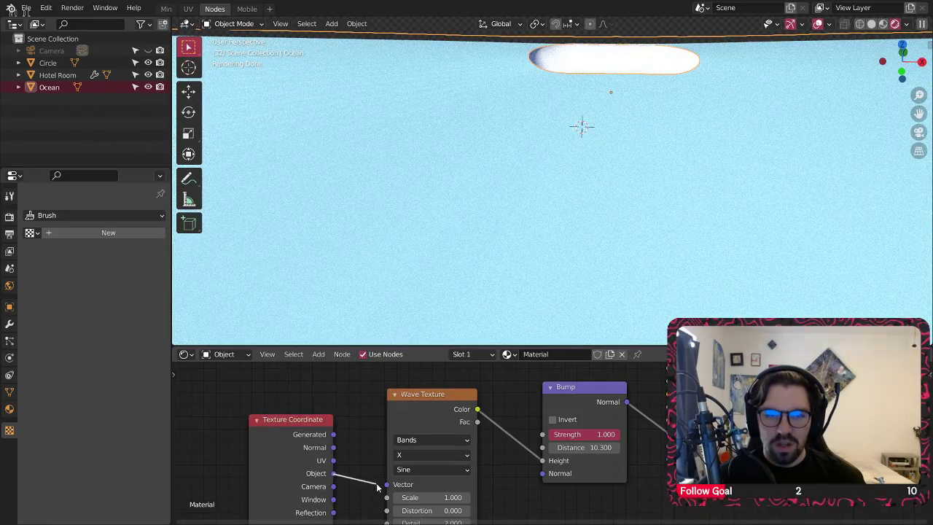
left_click_drag(377, 486, 386, 484)
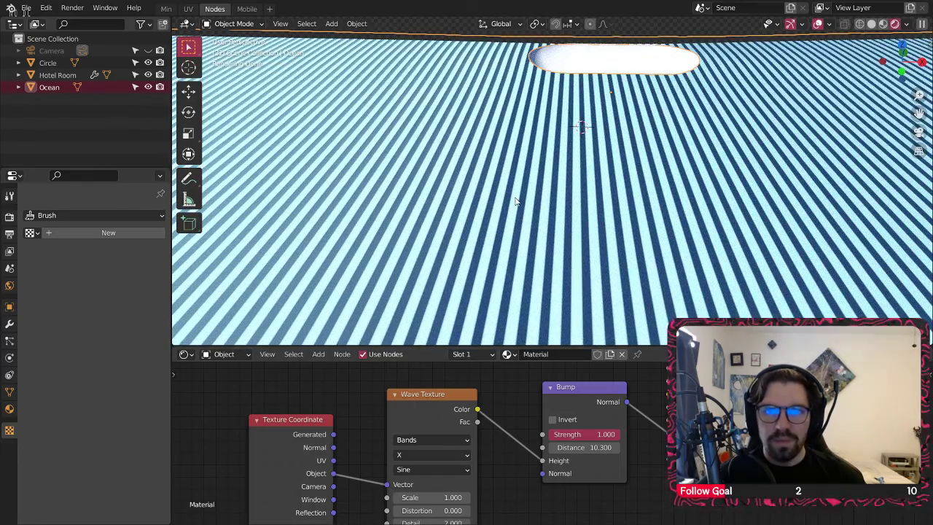
Step: Set the Wave Texture's Detail Roughness to 0.000 and try Bump Distance values of 1.000 and 5.000
middle_click_drag(521, 465, 552, 393)
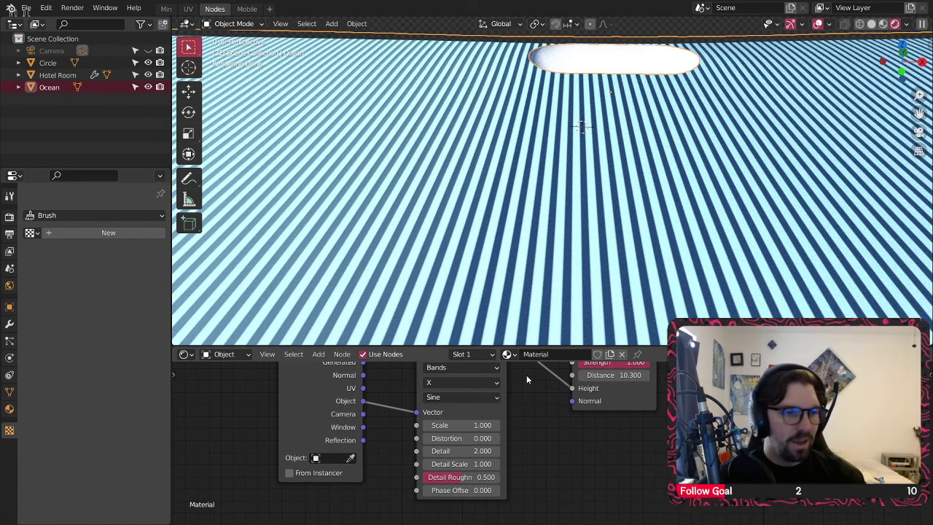
scroll(528, 386, "up", 1)
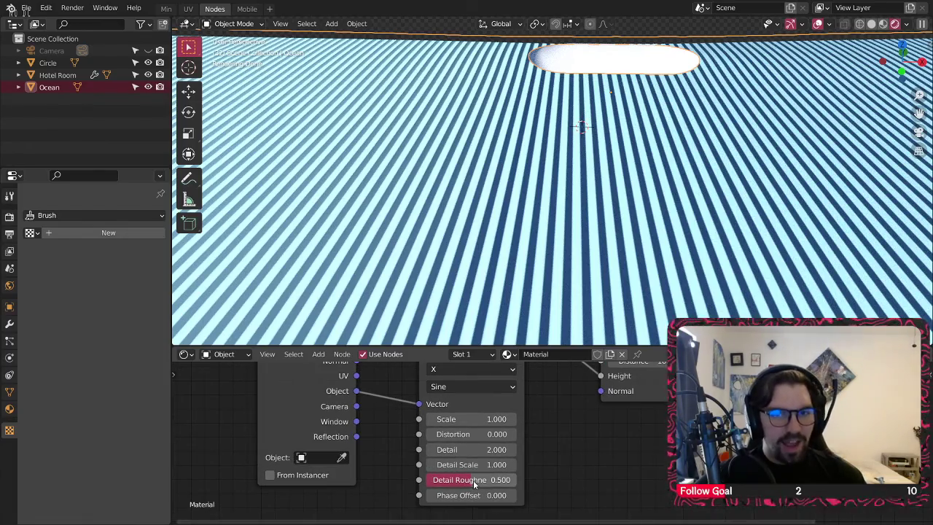
key("BackSpace")
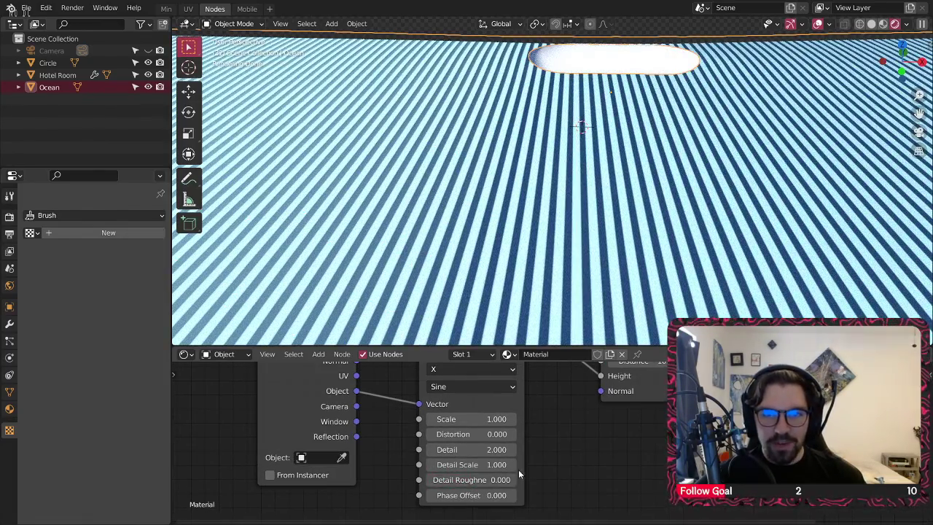
scroll(610, 493, "down", 2, "ctrl")
key("Return")
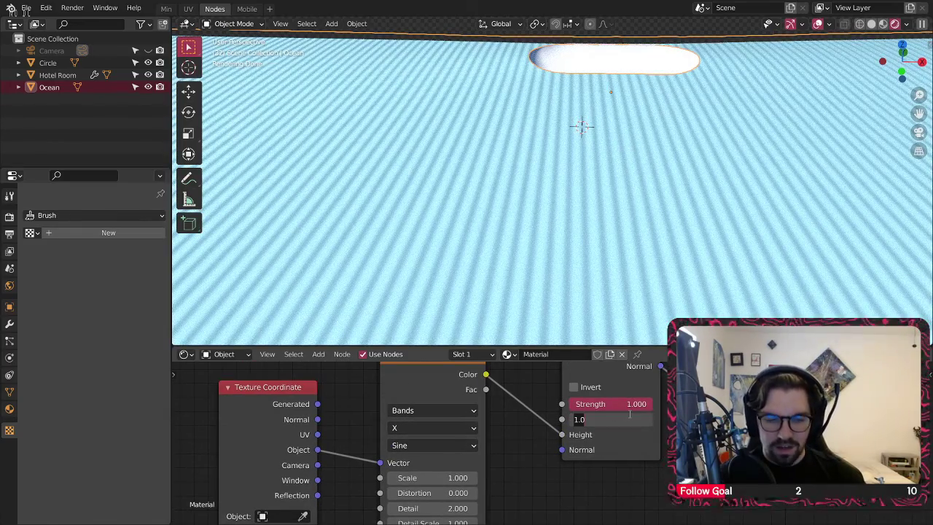
key("Return")
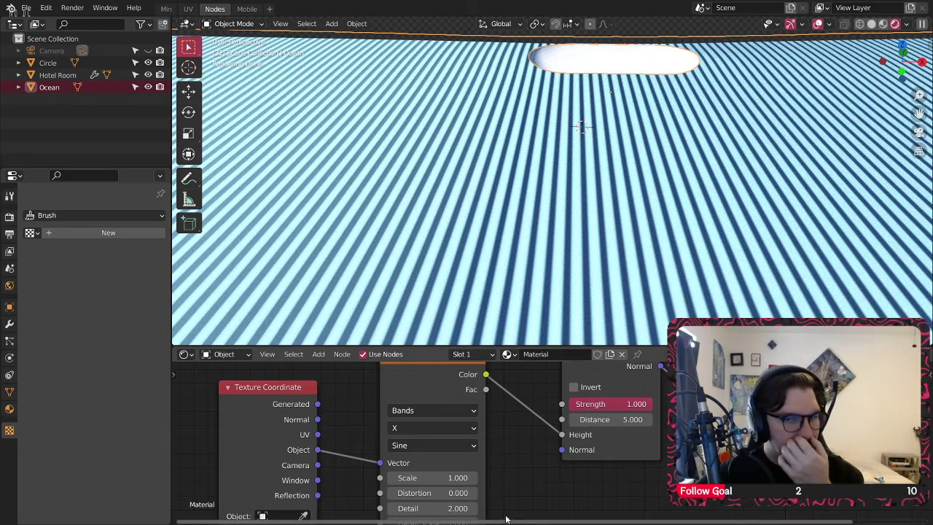
Step: Set the Wave Texture's Distortion to 10 to bend the straight bands into irregular waves
middle_click_drag(510, 464, 578, 408)
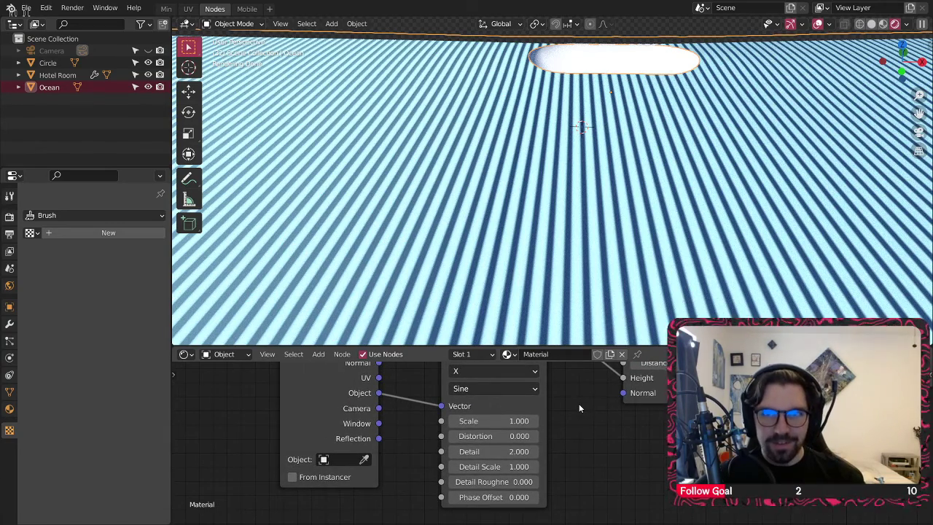
left_click(495, 436)
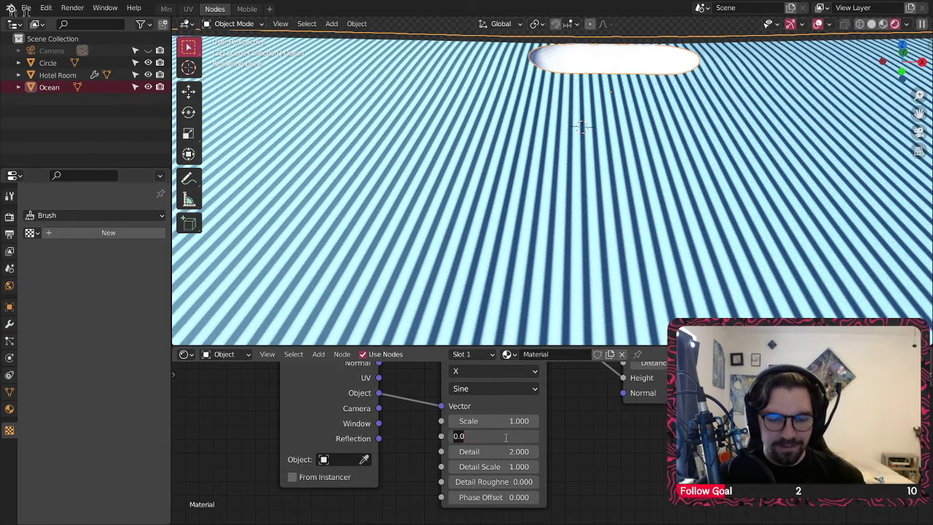
type("10")
key("Return")
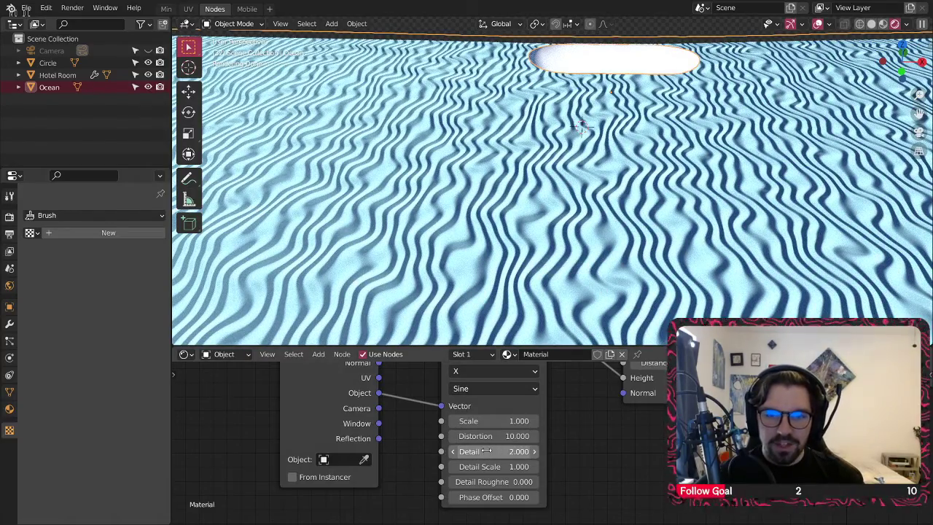
Step: Set the Wave Texture's Detail to 5 and its Detail Scale to 4.800
left_click(510, 451)
type("5")
key("Return")
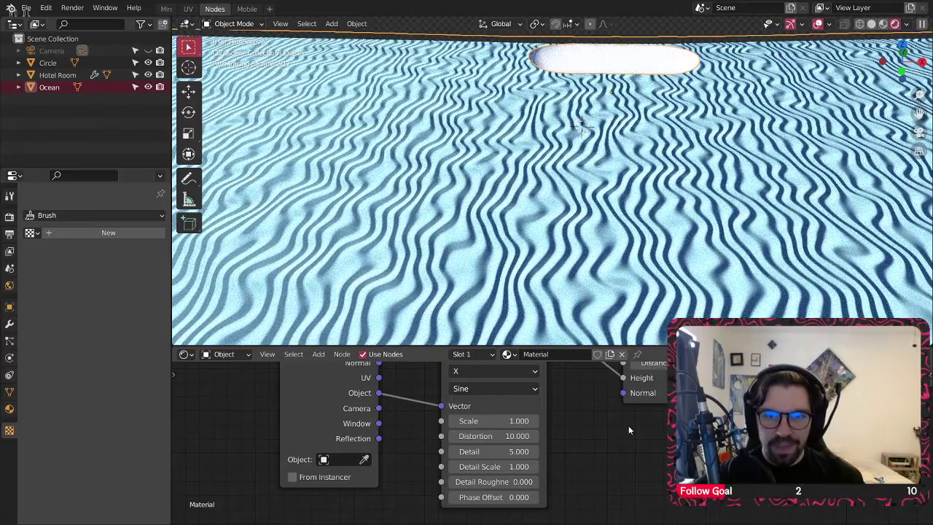
left_click_drag(509, 466, 532, 467)
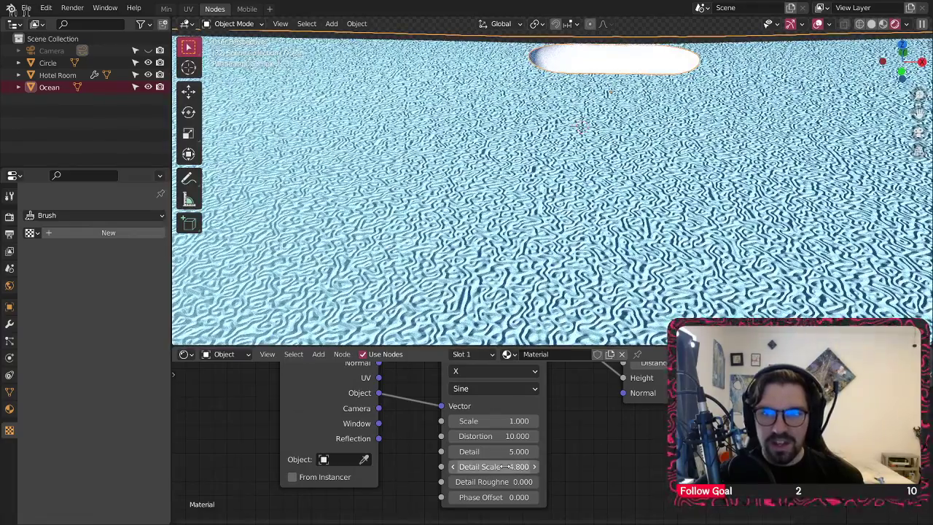
Step: Set the Bump node's Distance to 3 to soften the ripple height
middle_click_drag(669, 465, 639, 491)
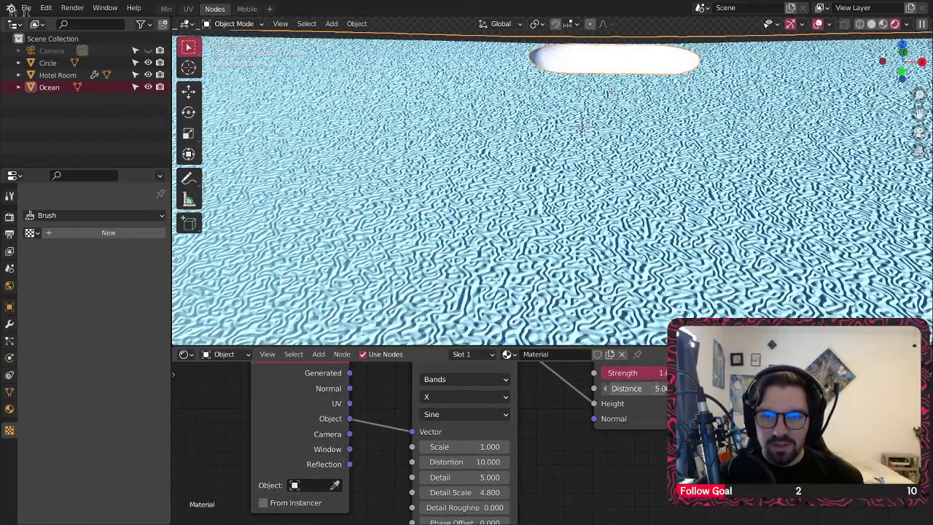
left_click(641, 385)
type("3")
key("Return")
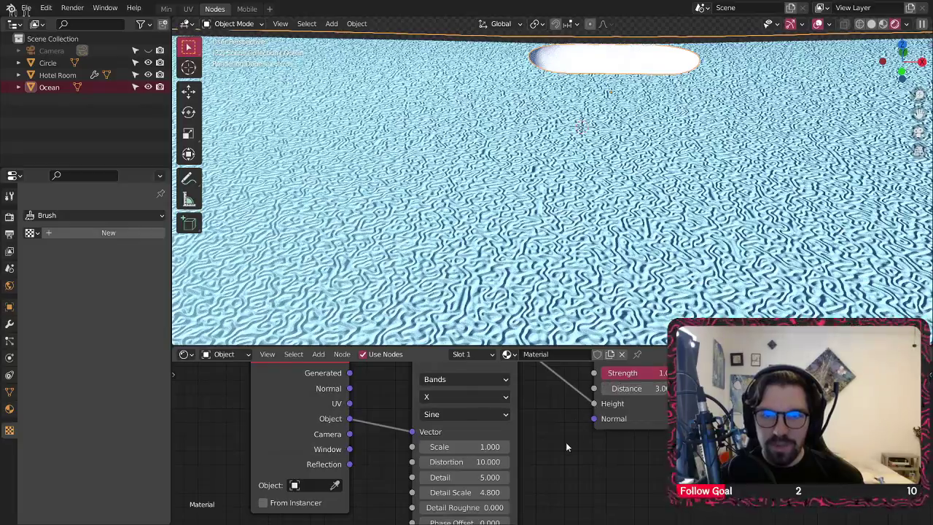
Step: Set the Wave Texture's Detail Roughness to 0.5 to roughen the ripples
middle_click_drag(566, 442, 607, 404)
left_click_drag(503, 465, 524, 466)
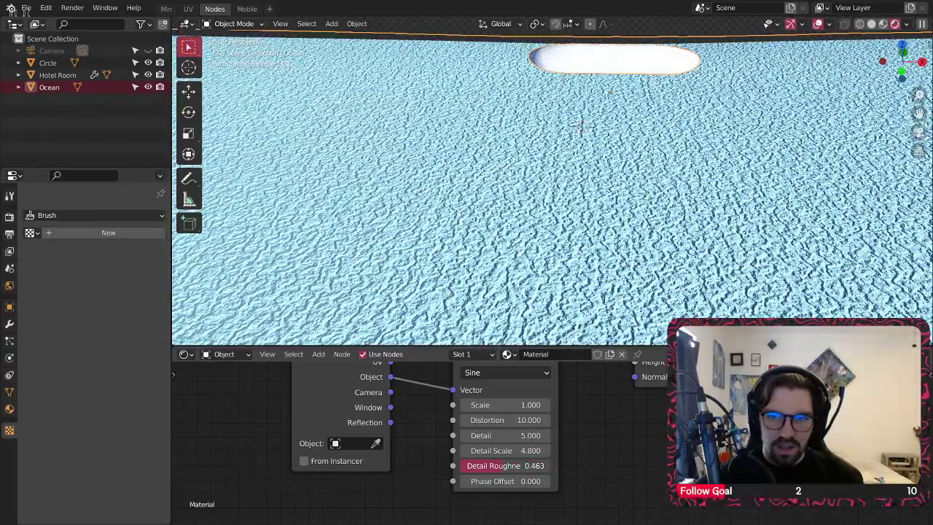
left_click(510, 466)
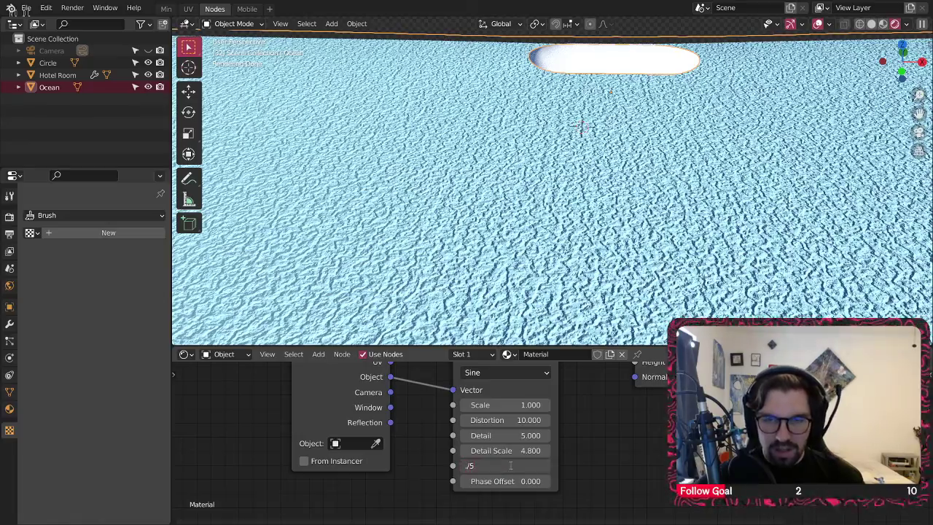
type(".5")
key("Return")
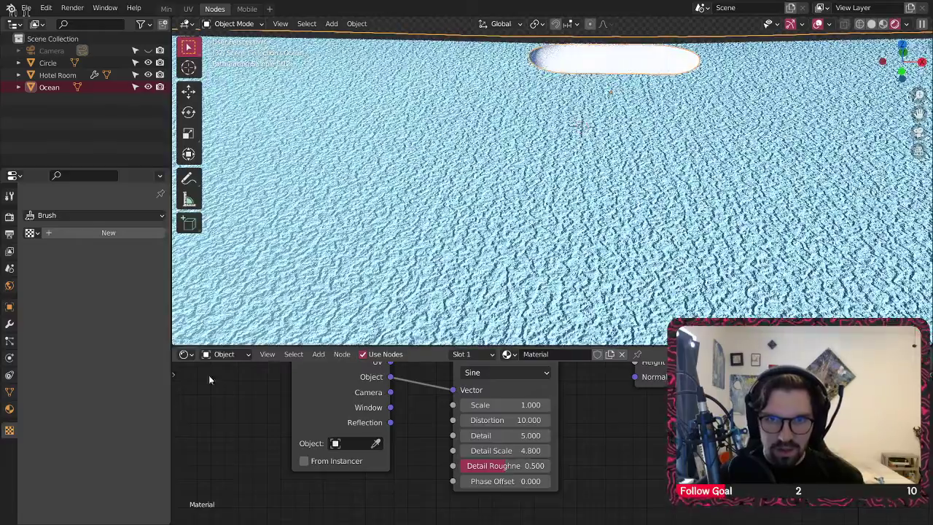
Step: Set the Wave Texture's Detail Scale to 5 and its Detail to 20 while viewing the water up close
scroll(579, 197, "up", 4)
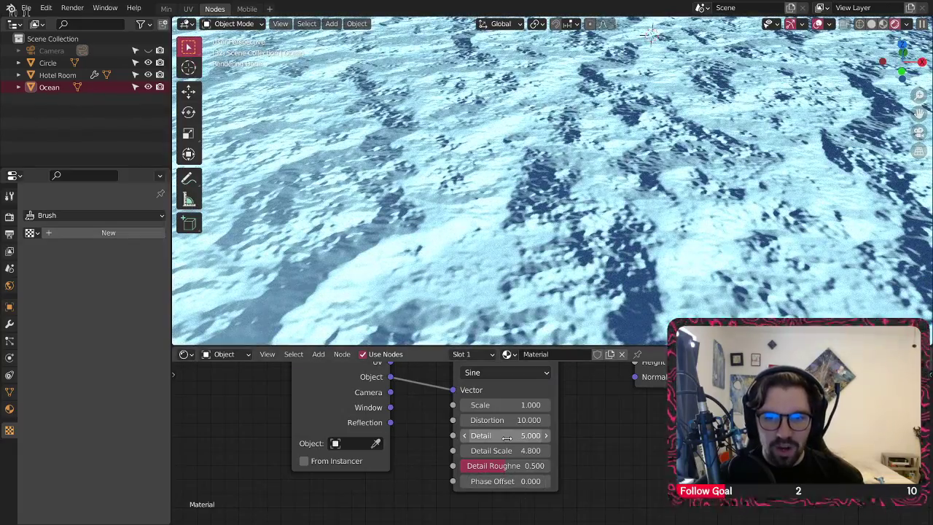
left_click(492, 450)
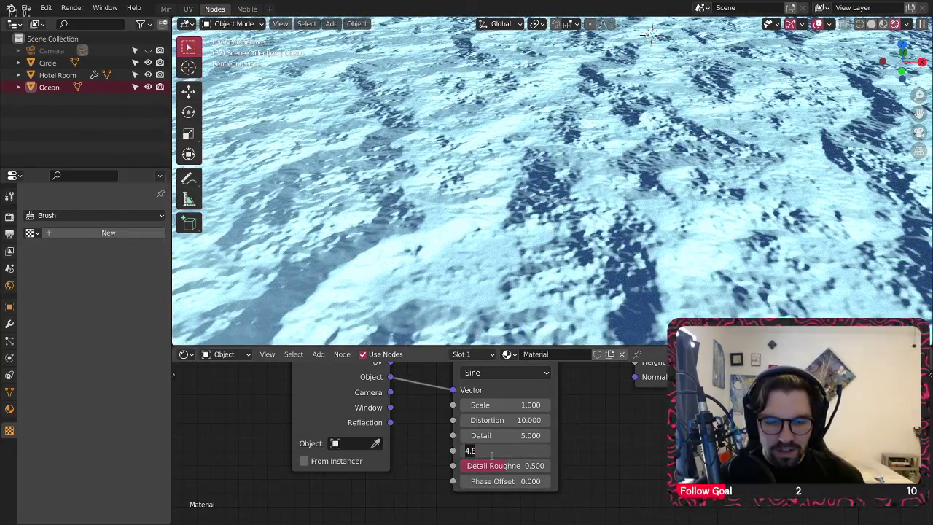
type("5")
key("Return")
left_click(510, 436)
type("20")
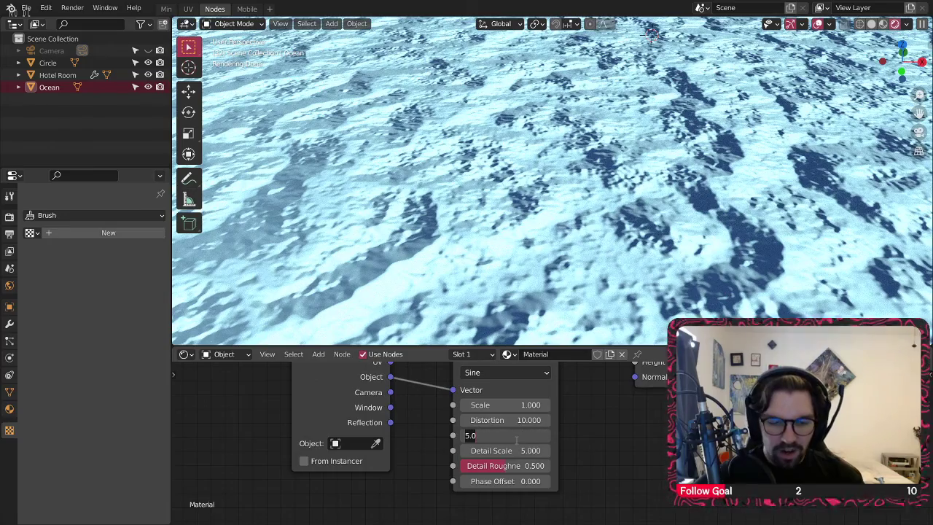
key("Return")
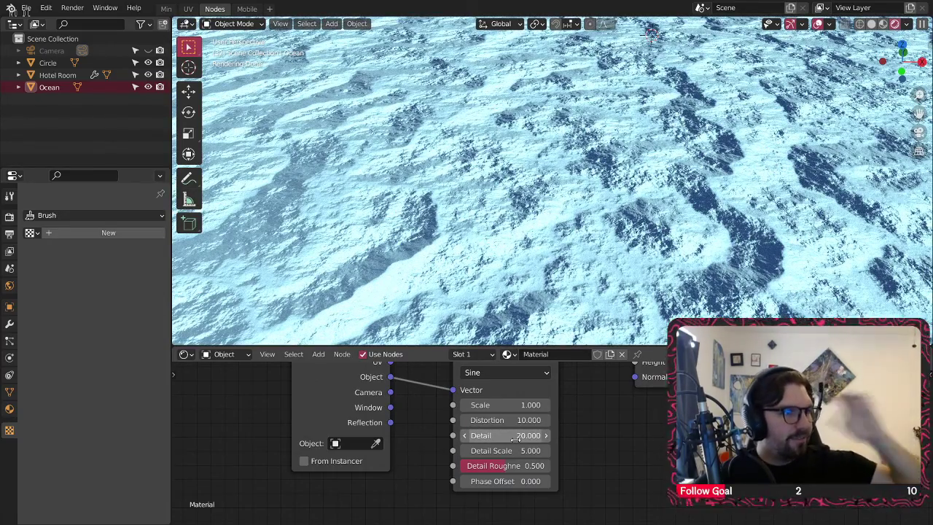
Step: Raise the Principled BSDF's Transmission to 1.000 and check the rippled water from a distance
scroll(672, 419, "down", 5)
middle_click_drag(671, 419, 627, 433)
middle_click_drag(671, 454, 627, 457)
scroll(619, 443, "up", 1)
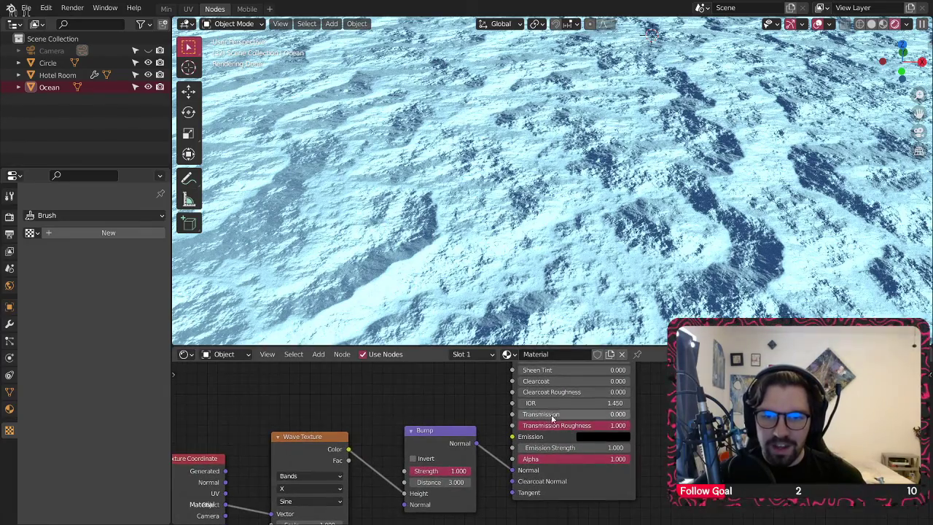
left_click_drag(552, 417, 628, 417)
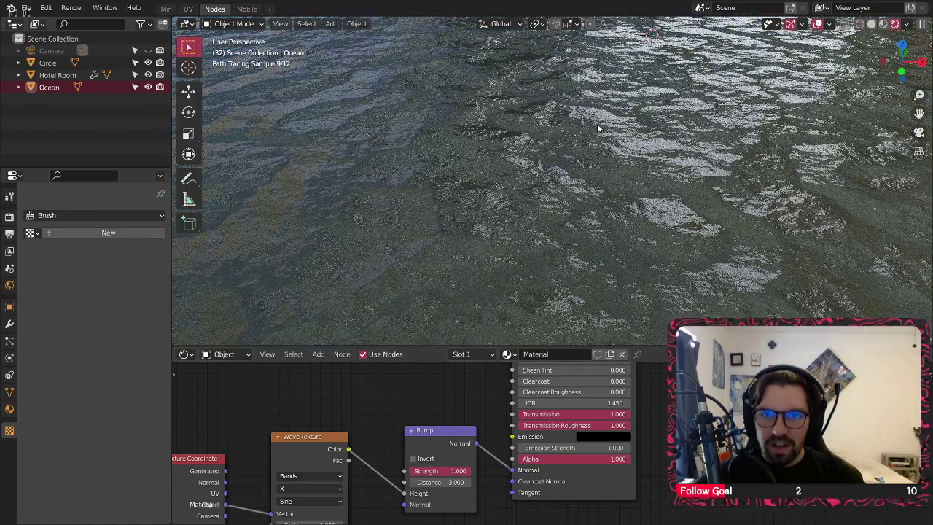
scroll(568, 130, "down", 8)
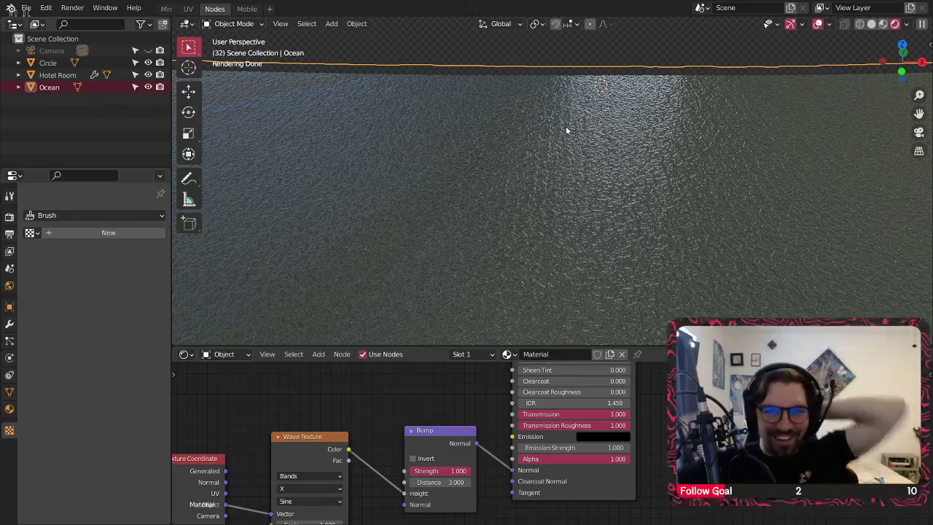
Step: Move the Texture Coordinate and Wave Texture nodes away from the Bump node to make room between them
mouse_move(565, 126)
middle_mouse_down()
mouse_move(543, 196)
mouse_move(519, 215)
mouse_move(531, 226)
mouse_move(526, 169)
mouse_move(537, 208)
middle_mouse_up()
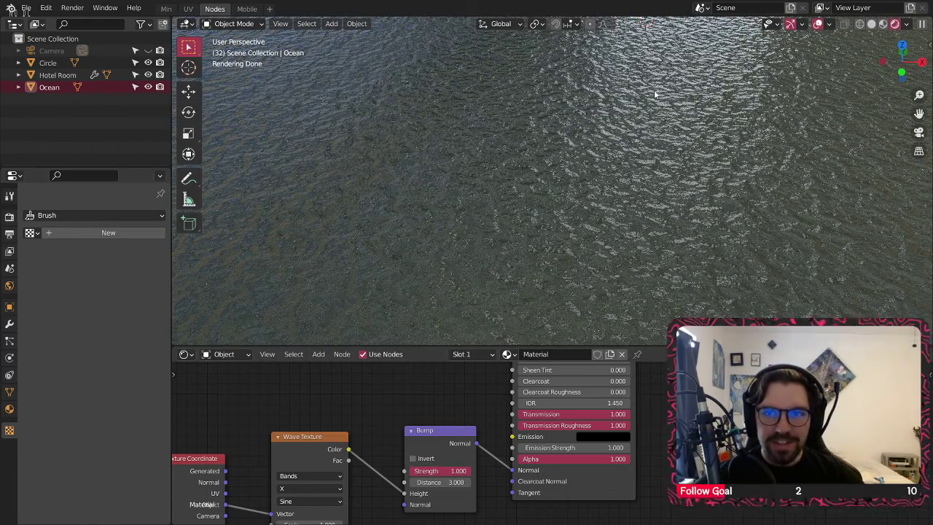
middle_click_drag(376, 394, 645, 400)
left_click_drag(461, 462, 361, 454)
left_click_drag(559, 446, 477, 488)
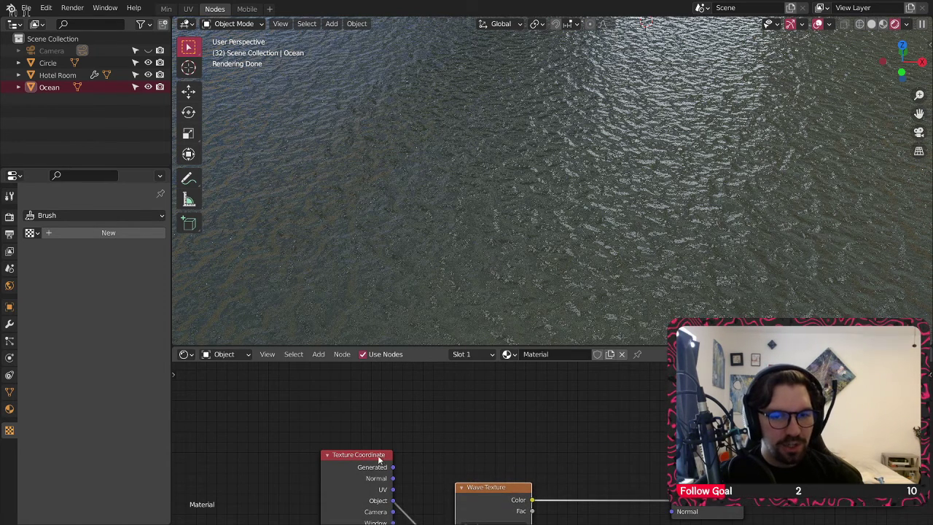
left_click_drag(379, 456, 328, 477)
left_click_drag(494, 487, 434, 476)
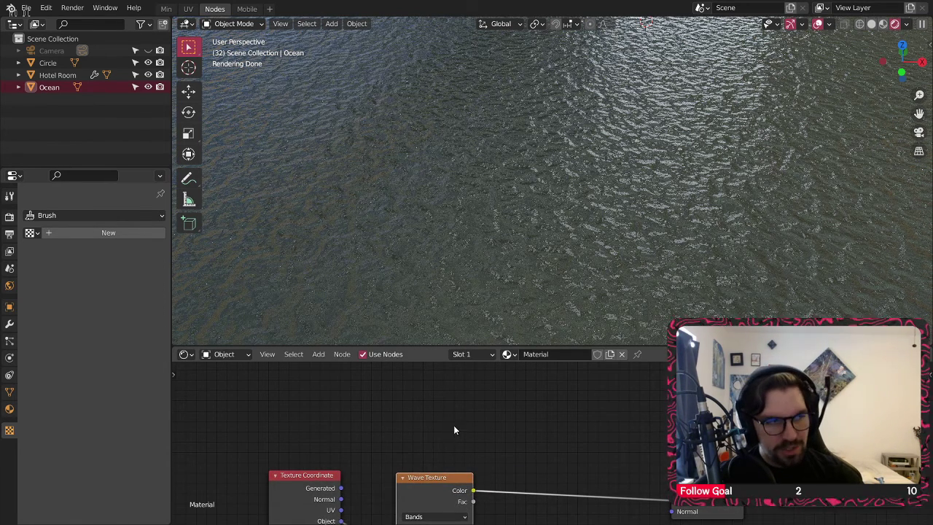
middle_click_drag(488, 457, 544, 419)
left_click_drag(375, 462, 330, 469)
left_click_drag(475, 442, 410, 439)
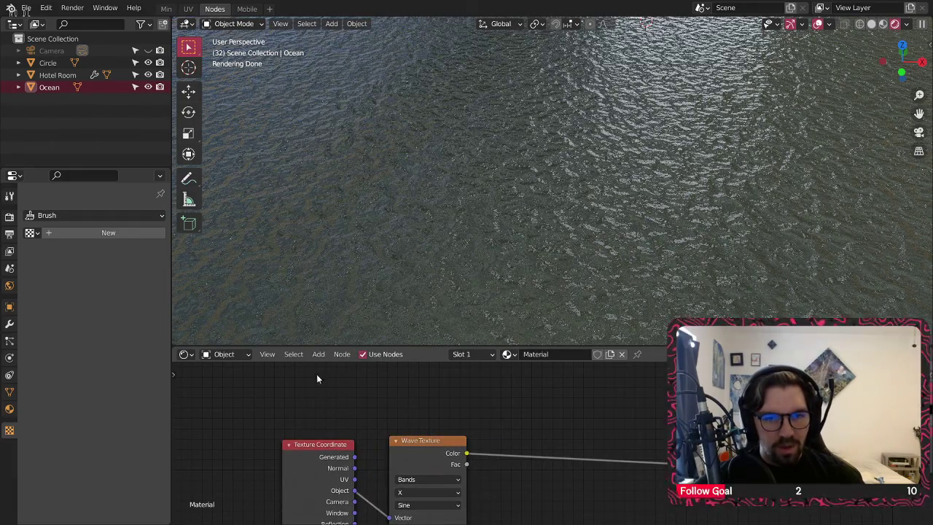
Step: Insert a MixRGB node between the Wave Texture and Bump nodes, feeding the wave's Color into Color2
left_click(318, 354)
mouse_move(360, 434)
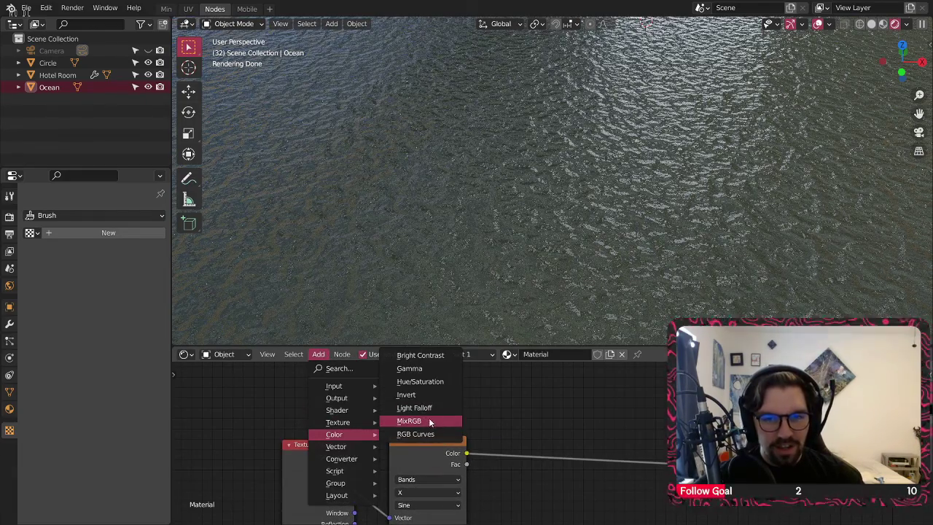
left_click(431, 418)
left_click(554, 451)
left_click_drag(552, 459, 553, 471)
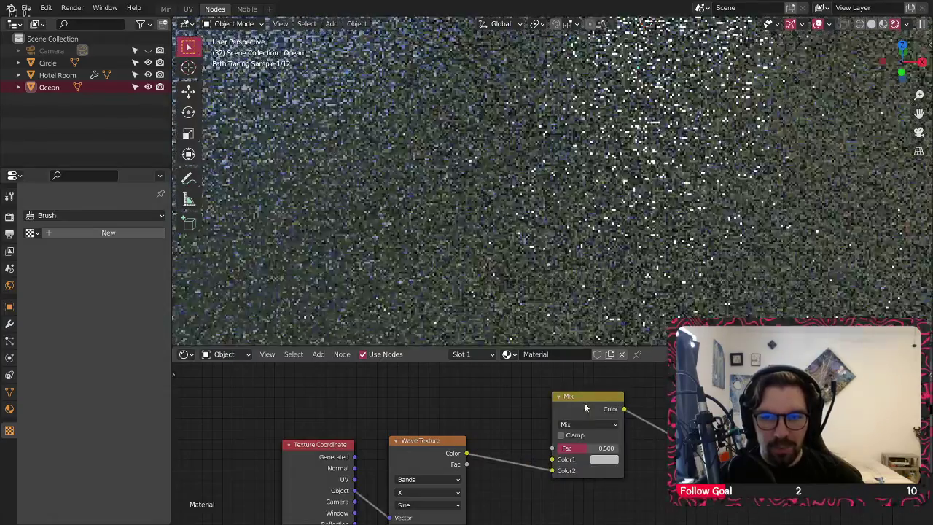
left_click_drag(585, 401, 576, 379)
Step: Duplicate the Wave Texture node, place the copy above the original and set its Scale to 0.4
left_click(425, 445)
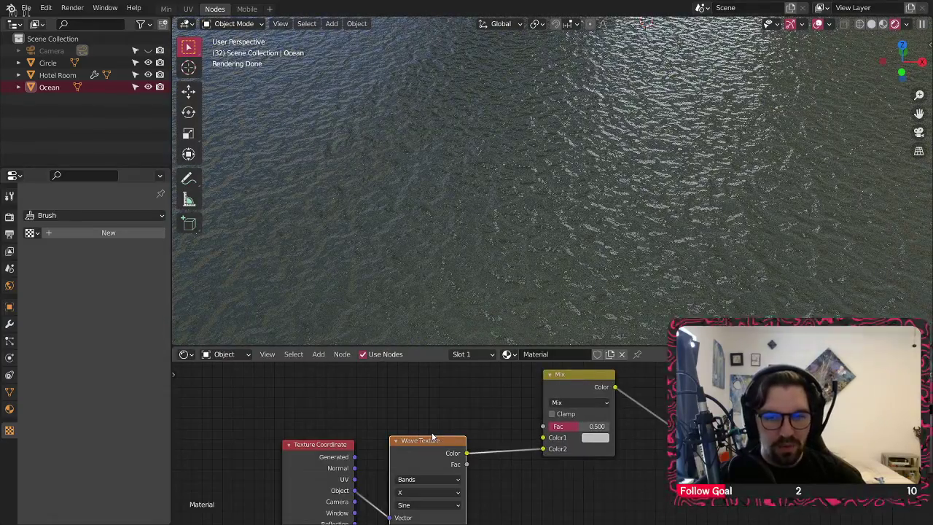
key("shift+d")
left_click(431, 438)
middle_click_drag(461, 409, 483, 456)
mouse_move(459, 488)
left_mouse_down()
mouse_move(464, 473)
mouse_move(459, 481)
left_mouse_up()
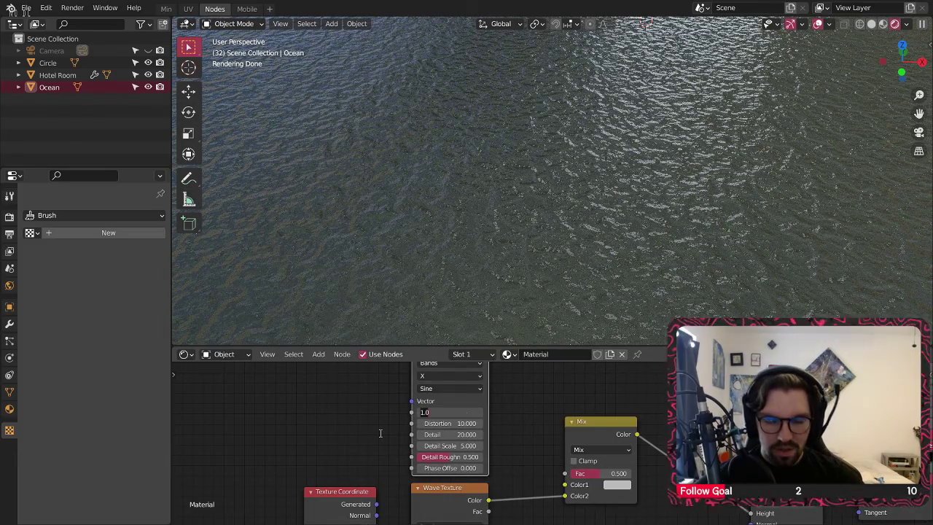
key("Return")
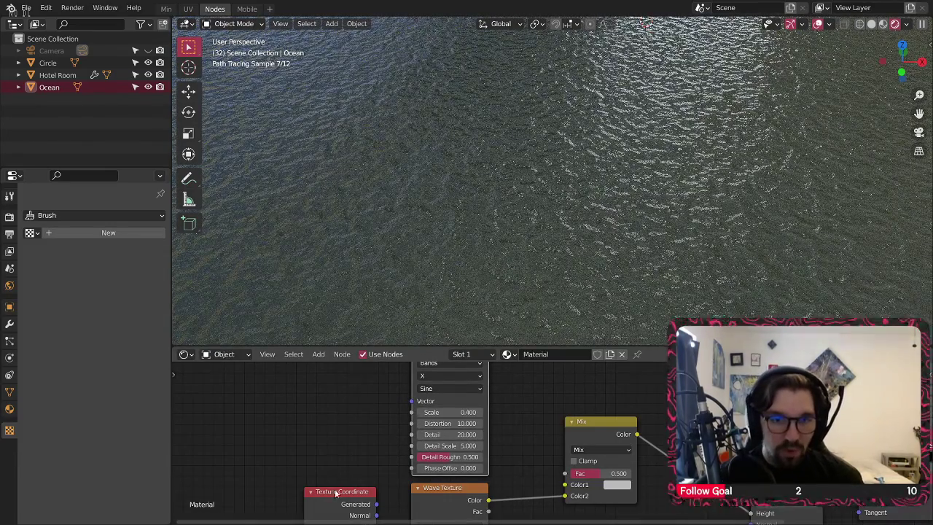
Step: Link the Texture Coordinate's Object output to the duplicated Wave Texture's Vector and set its Scale to 0.39
left_click_drag(337, 492, 288, 445)
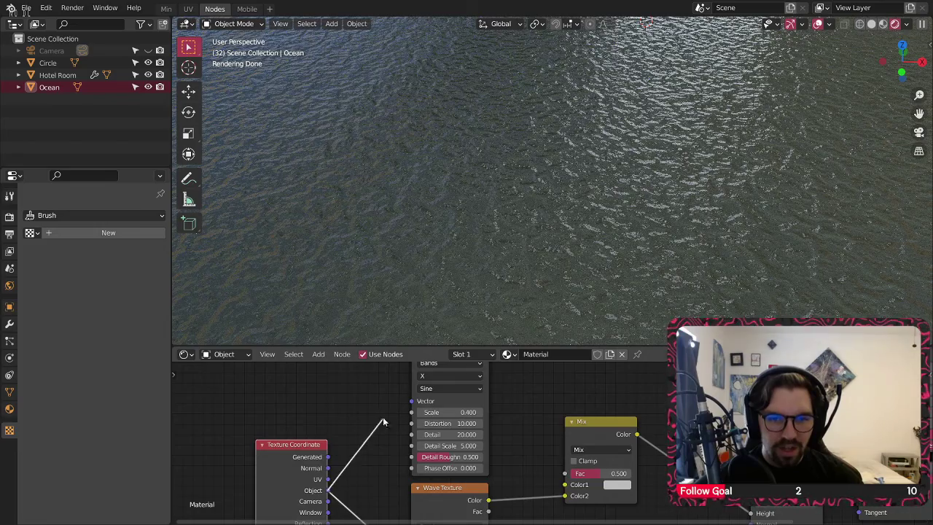
left_click(436, 411)
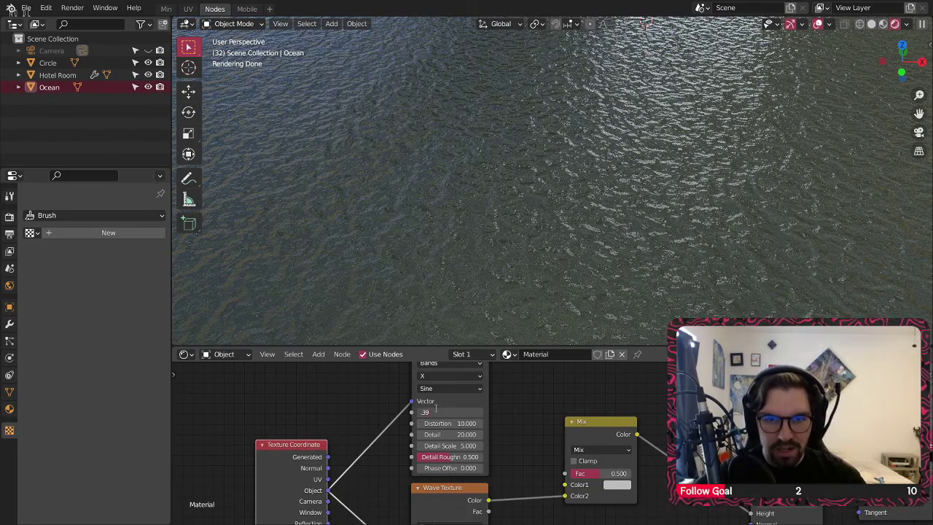
key("Return")
Step: Set the duplicated Wave Texture's bands direction to Y, its Distortion to 4 and its Detail Roughness to 1
middle_click_drag(520, 406, 512, 415)
left_click(445, 384)
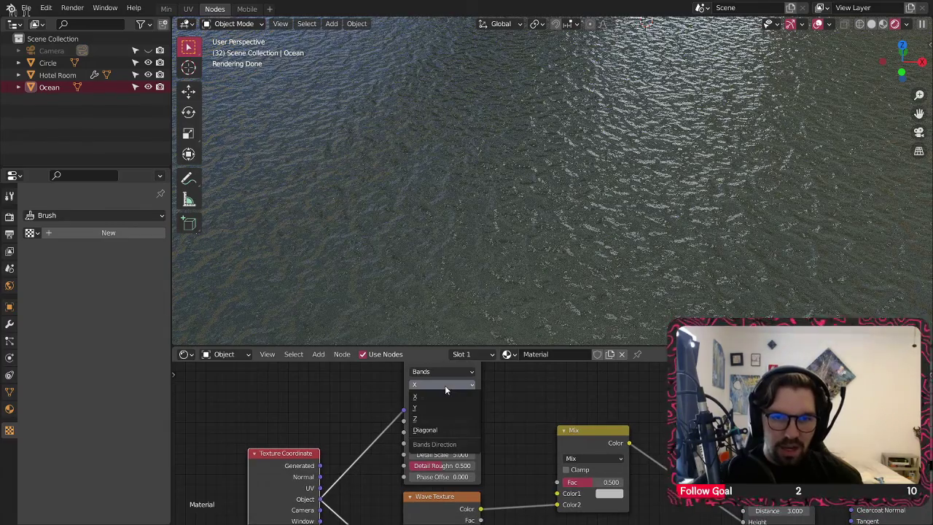
left_click(439, 412)
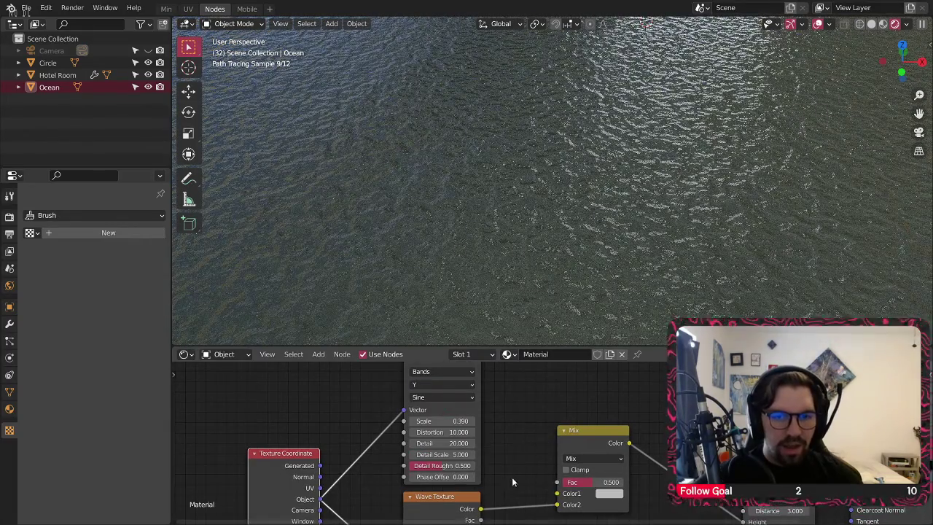
middle_click_drag(507, 467, 518, 463)
left_click(445, 428)
type("4")
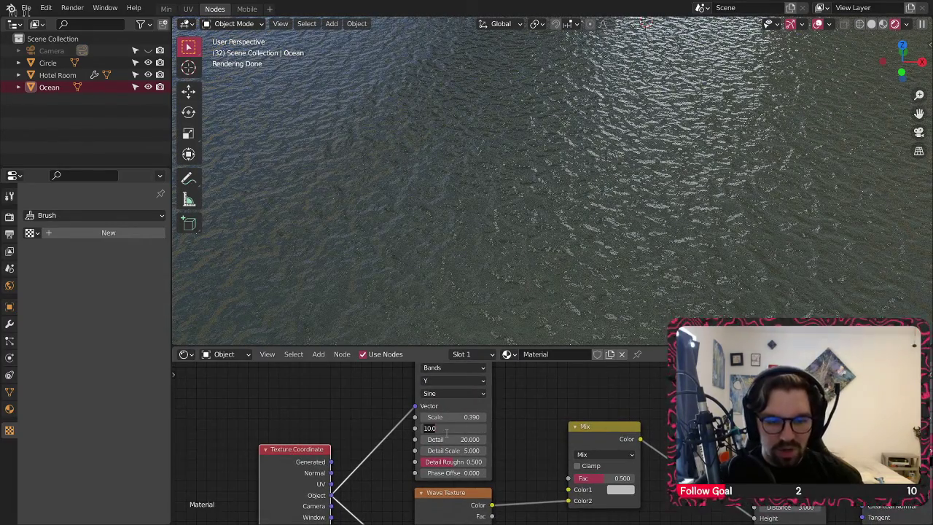
key("Return")
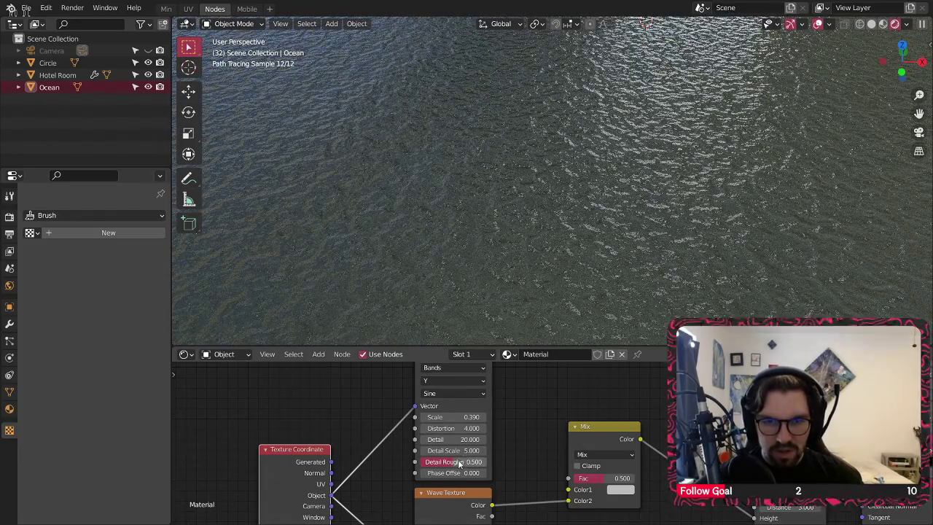
left_click_drag(460, 462, 503, 461)
Step: Connect the duplicated Wave Texture's Color to the Mix node's Color2, with the original in Color1, and set its bands direction to Diagonal
scroll(501, 410, "down", 3)
middle_click_drag(508, 417, 499, 429)
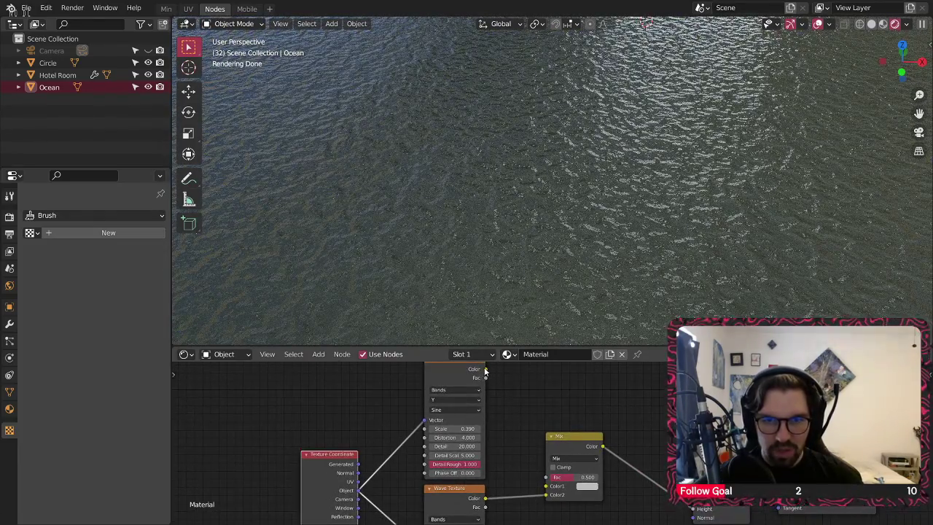
left_click_drag(485, 371, 548, 494)
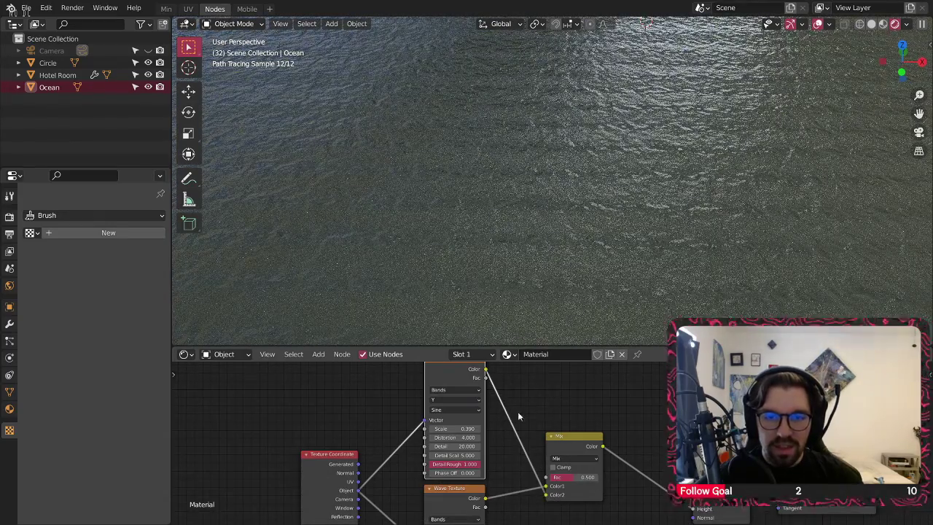
left_click(455, 401)
left_click(461, 437)
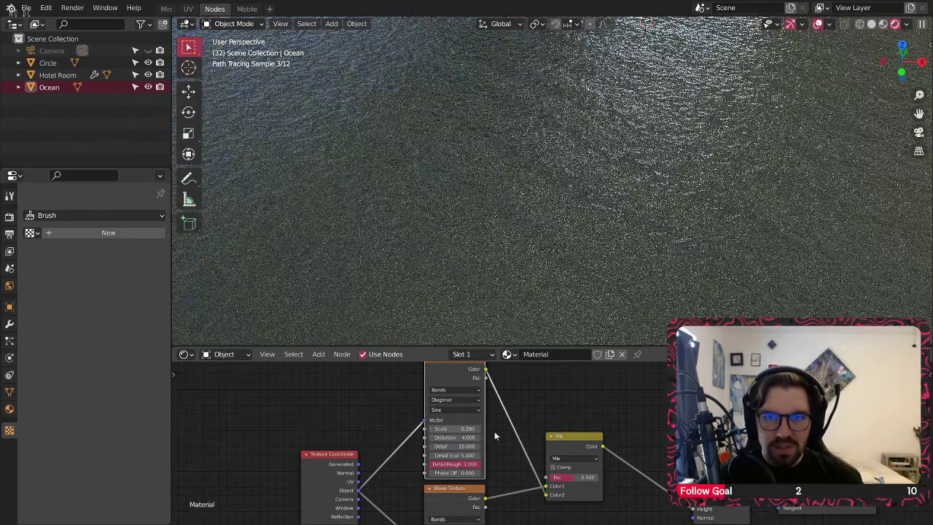
Step: Try the Divide blending mode on the Mix node that combines the two wave textures
middle_click_drag(630, 413, 584, 395)
scroll(547, 442, "up", 5)
scroll(547, 441, "up", 1)
left_click(521, 437)
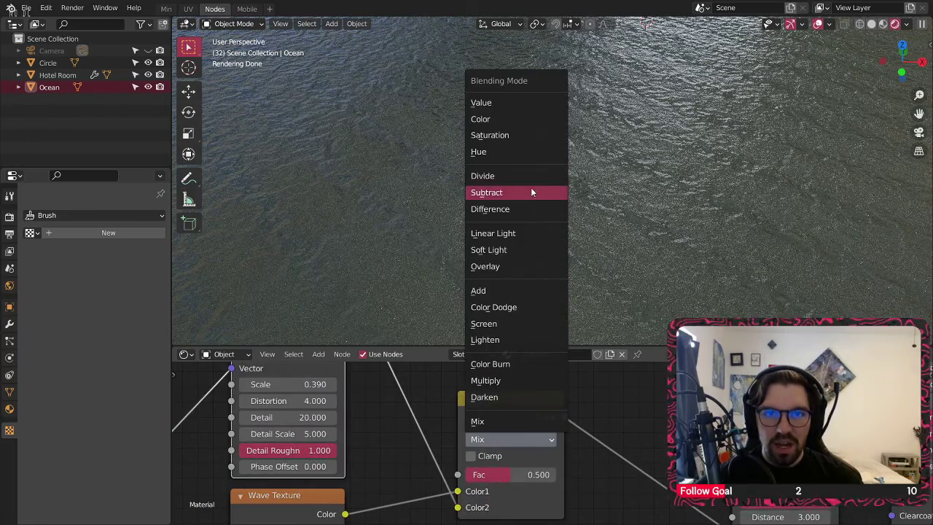
left_click(503, 177)
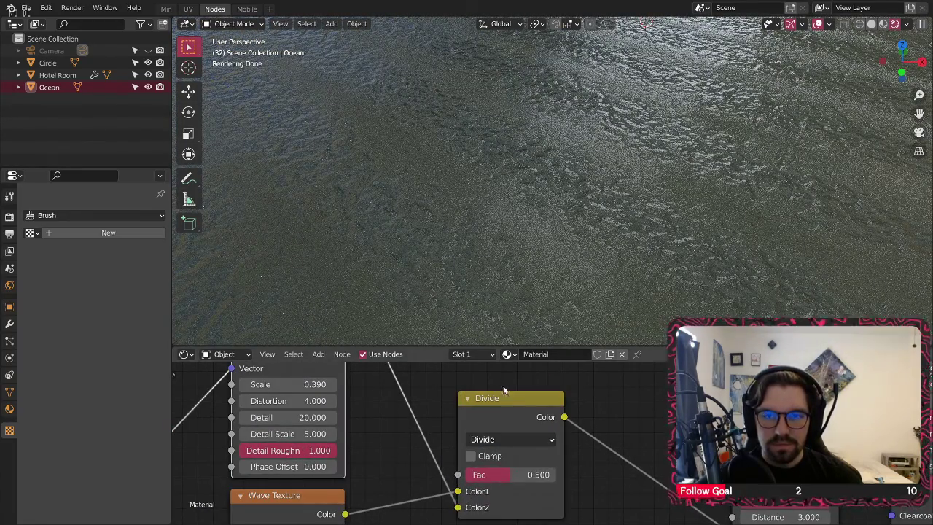
Step: Set the wave mixing node's blending mode to Linear Light and its Fac to 0.527
left_click(520, 439)
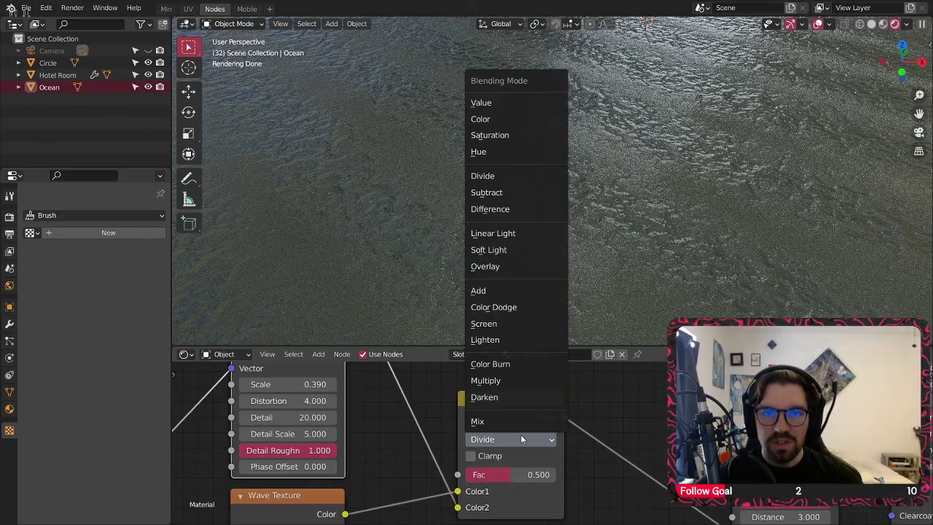
left_click(532, 232)
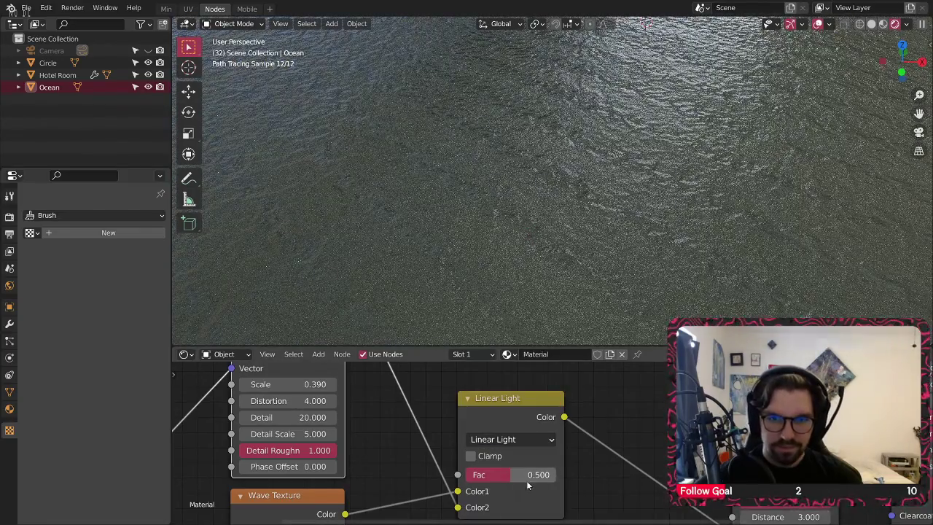
mouse_move(526, 480)
left_mouse_down()
mouse_move(488, 480)
mouse_move(527, 480)
left_mouse_up()
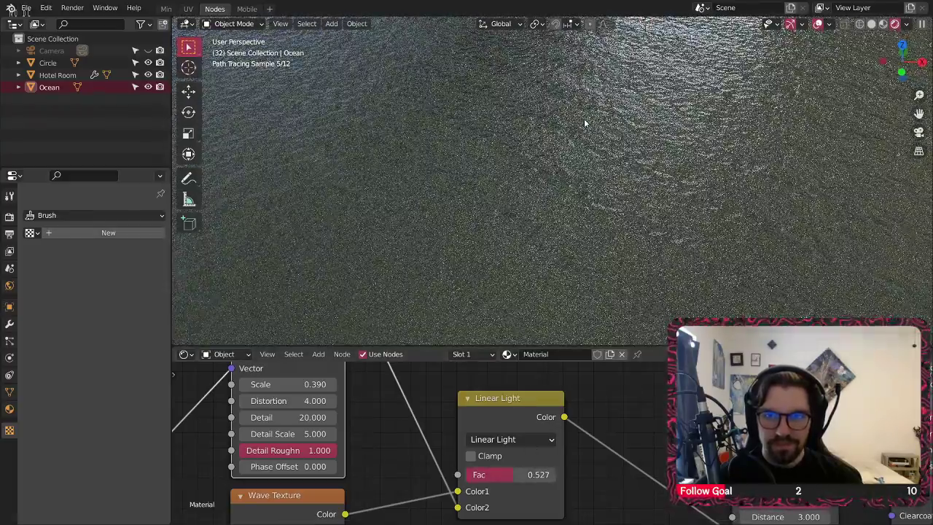
Step: Examine the rendered water surface around the white domed shell from close up and from farther away
middle_click_drag(584, 118, 621, 191)
middle_click_drag(592, 290, 548, 251)
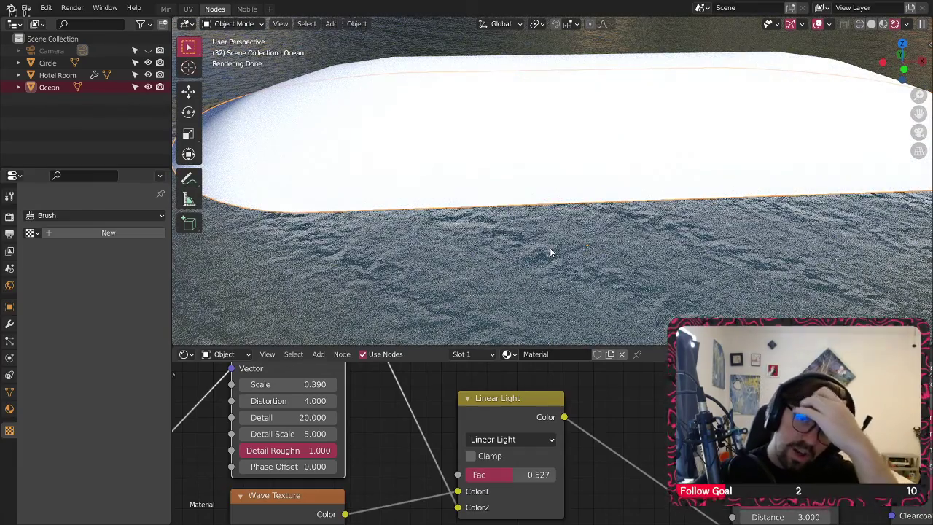
mouse_move(550, 253)
middle_mouse_down()
mouse_move(573, 254)
mouse_move(565, 271)
middle_mouse_up()
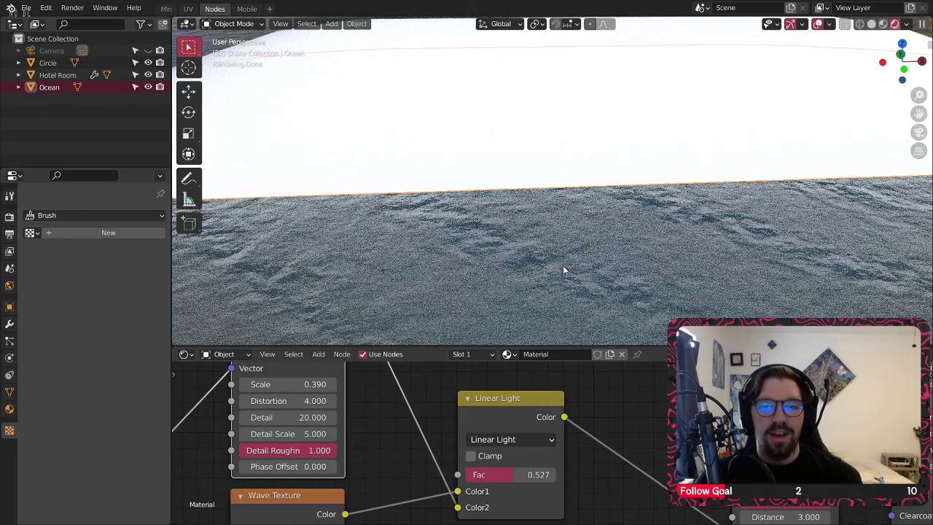
middle_click_drag(540, 235, 518, 242)
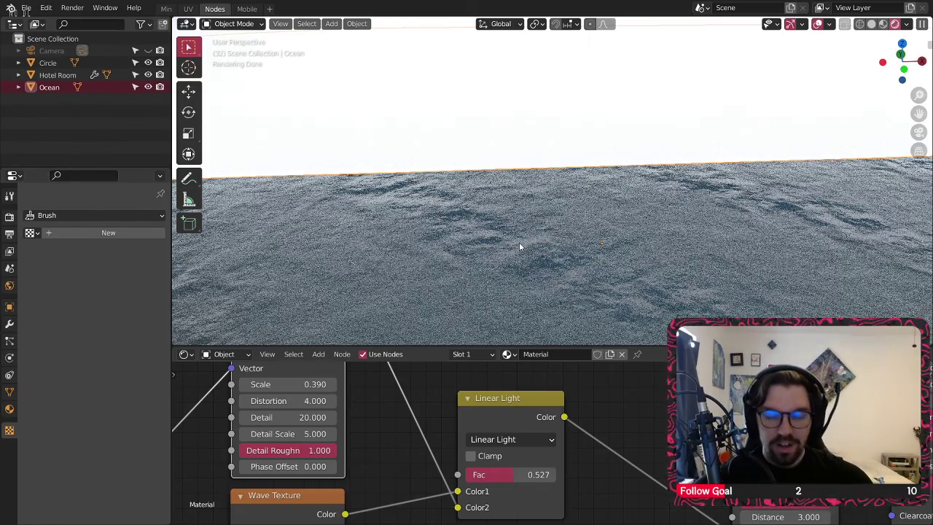
mouse_move(447, 248)
middle_mouse_down()
mouse_move(438, 243)
mouse_move(444, 201)
middle_mouse_up()
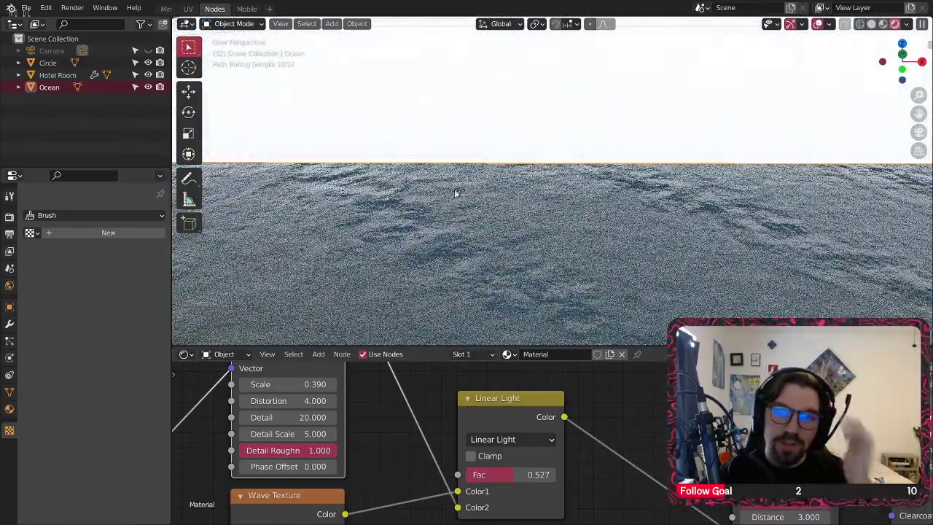
scroll(498, 185, "down", 3)
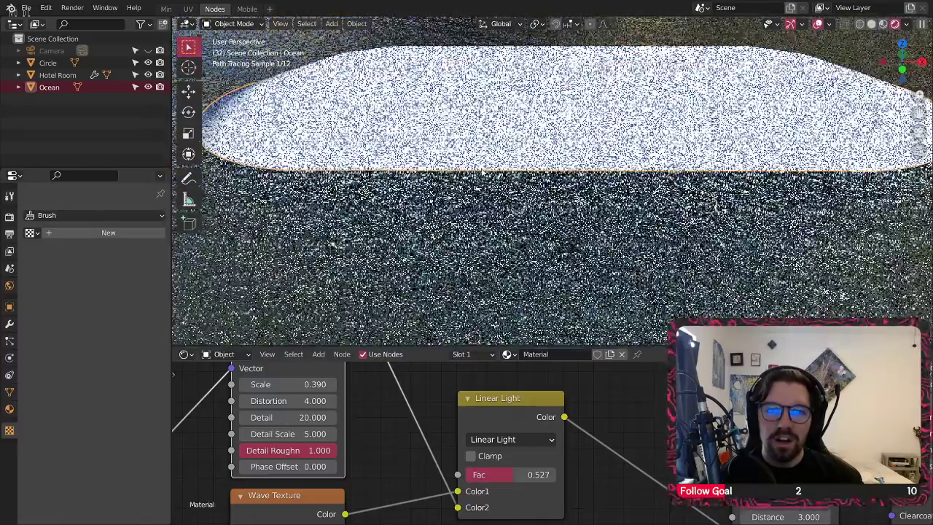
middle_click_drag(520, 87, 542, 146)
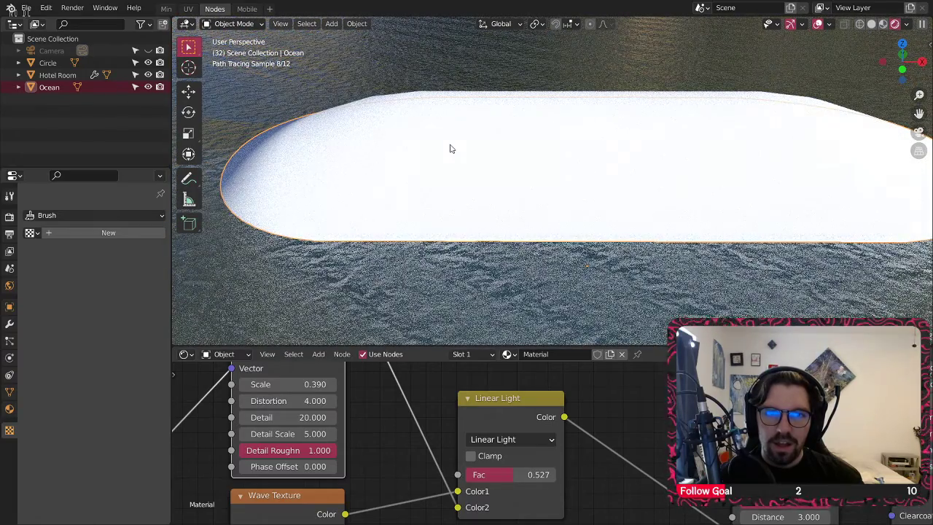
Step: Select the domed shell, switch the viewport to Material Preview and inspect its shape from several angles
left_click(450, 149)
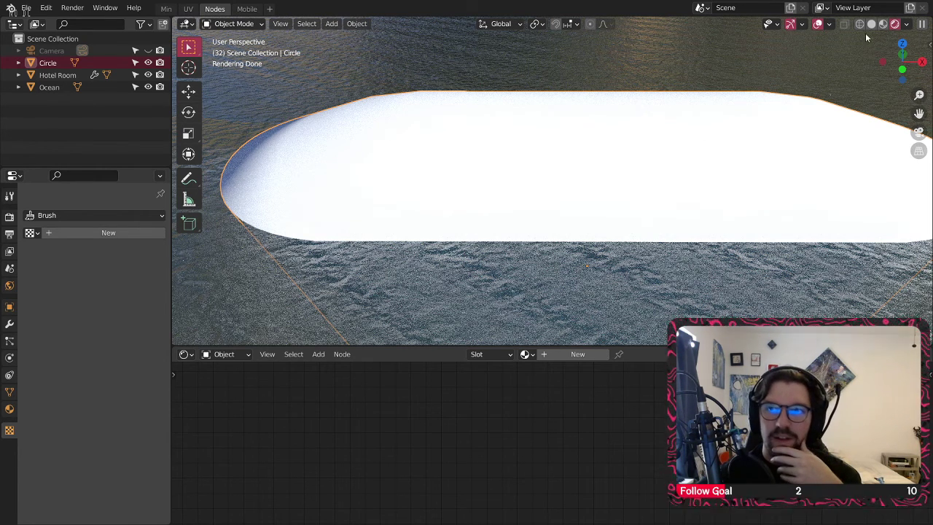
left_click(882, 24)
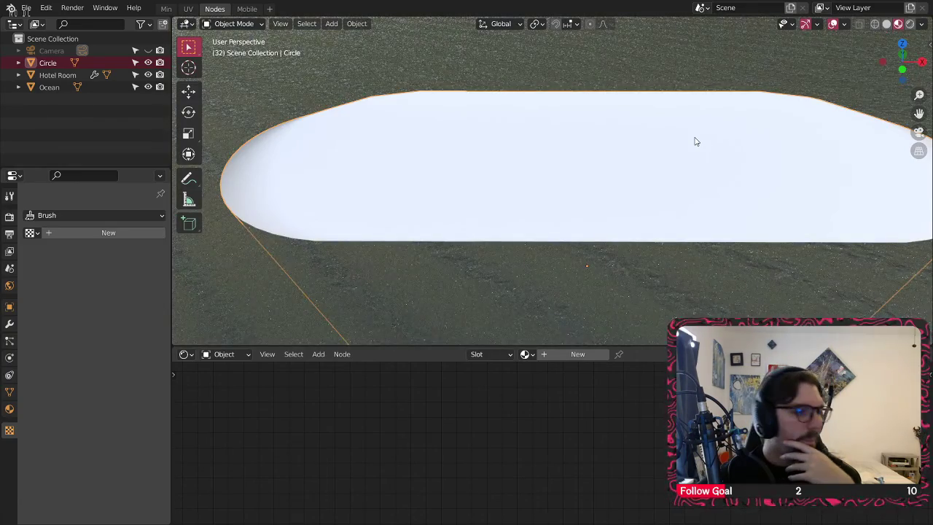
middle_click_drag(547, 222, 561, 203)
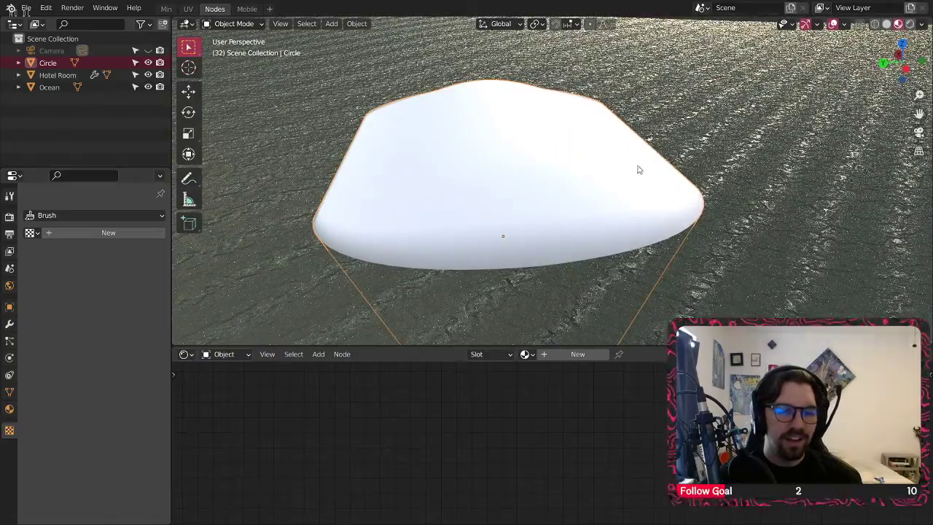
middle_click_drag(637, 170, 616, 156)
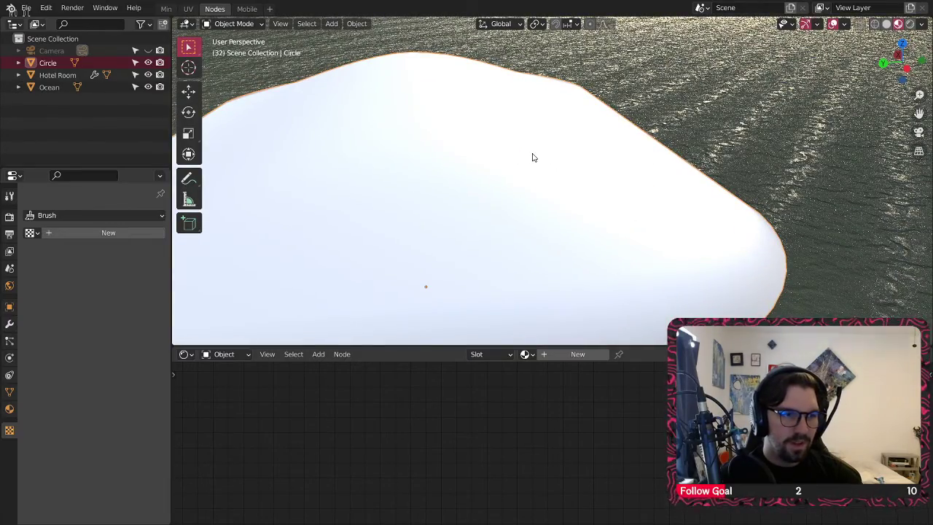
middle_click_drag(532, 157, 426, 190)
scroll(543, 149, "down", 4)
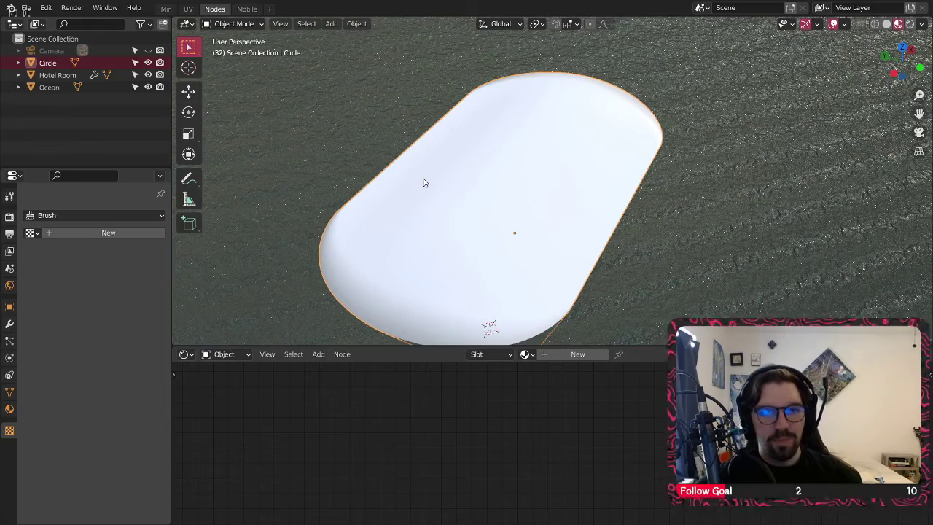
middle_click_drag(531, 247, 442, 136)
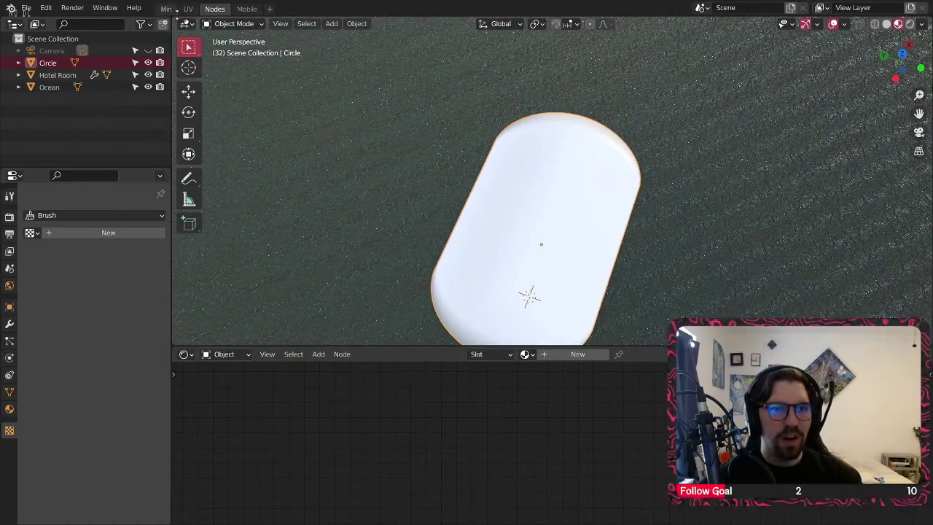
Step: Switch to the Min workspace and show the domed shell and water in Material Preview
left_click(167, 8)
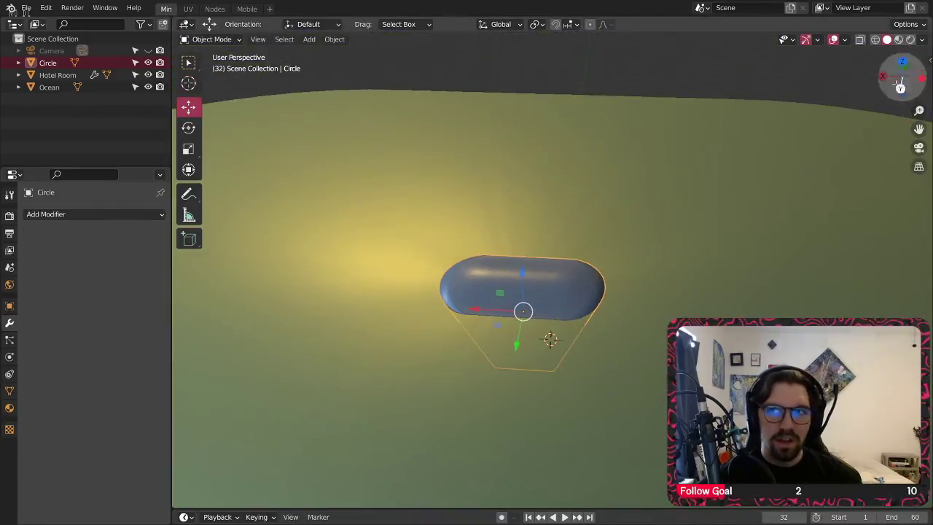
left_click(898, 39)
scroll(500, 298, "up", 5)
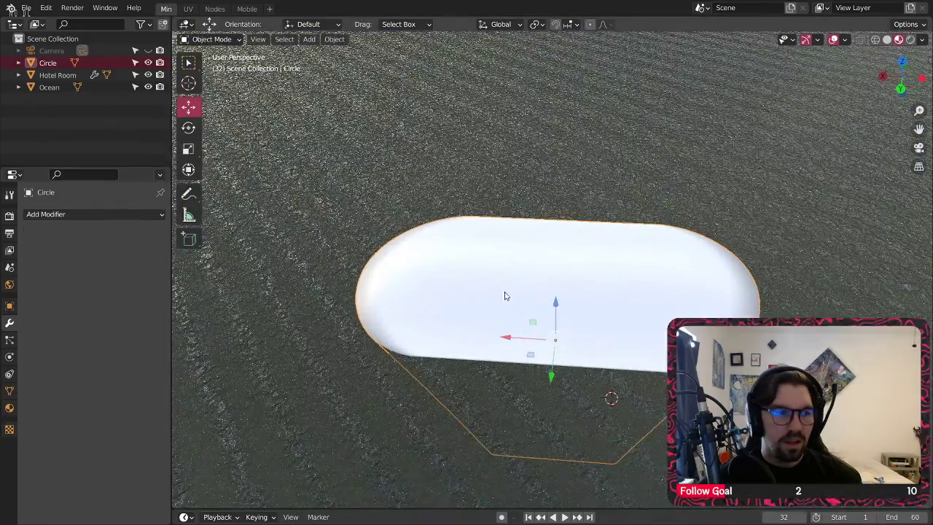
middle_click_drag(495, 302, 530, 260)
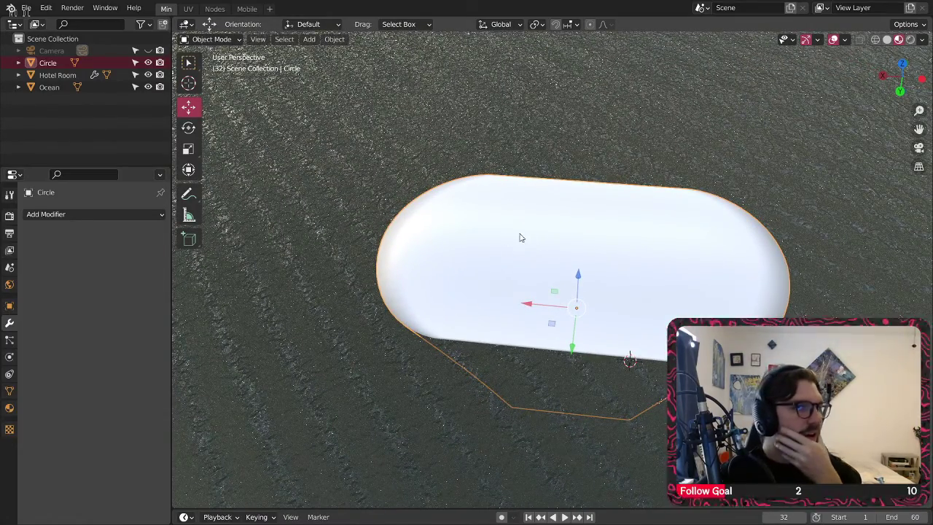
Step: Add a cube mesh and raise it about 214.73 m along Z above the domed shell
left_click(307, 41)
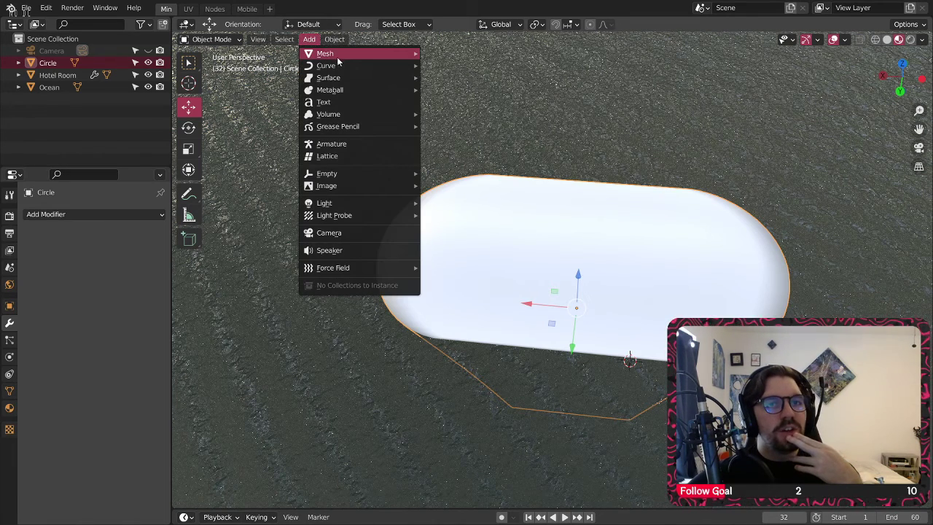
mouse_move(337, 55)
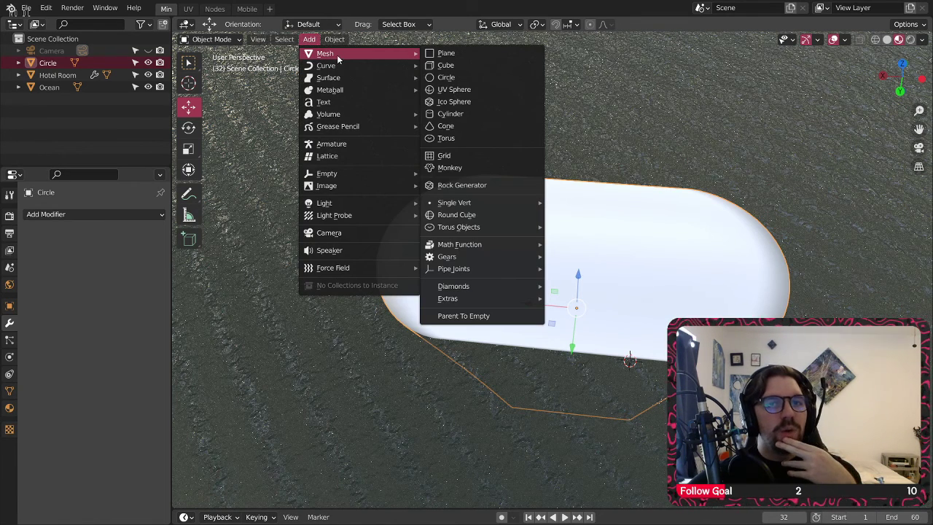
left_click(463, 69)
scroll(464, 70, "down", 7)
middle_click_drag(539, 255, 521, 252, "shift")
scroll(518, 247, "up", 1)
key("g")
key("z")
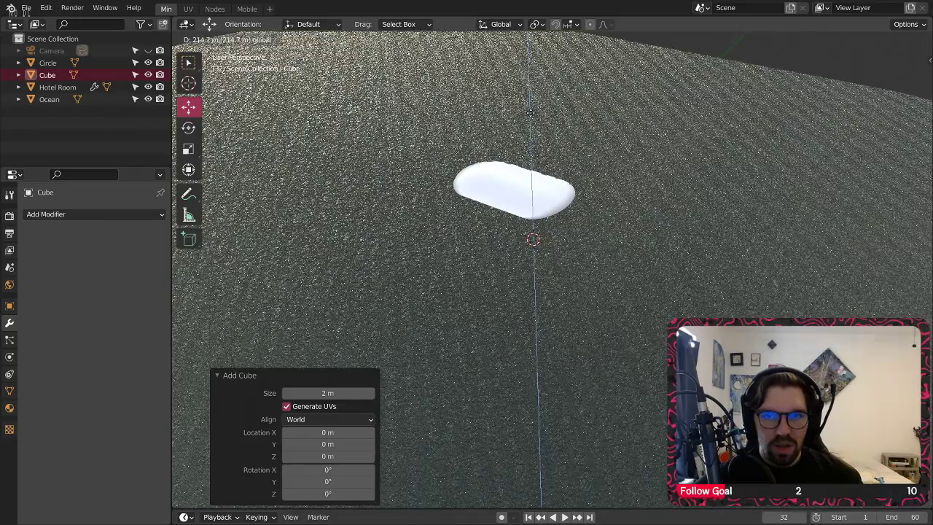
left_click(530, 111)
Step: Lower the cube about 79.77 m along Z, closer to the shell
scroll(547, 161, "up", 6)
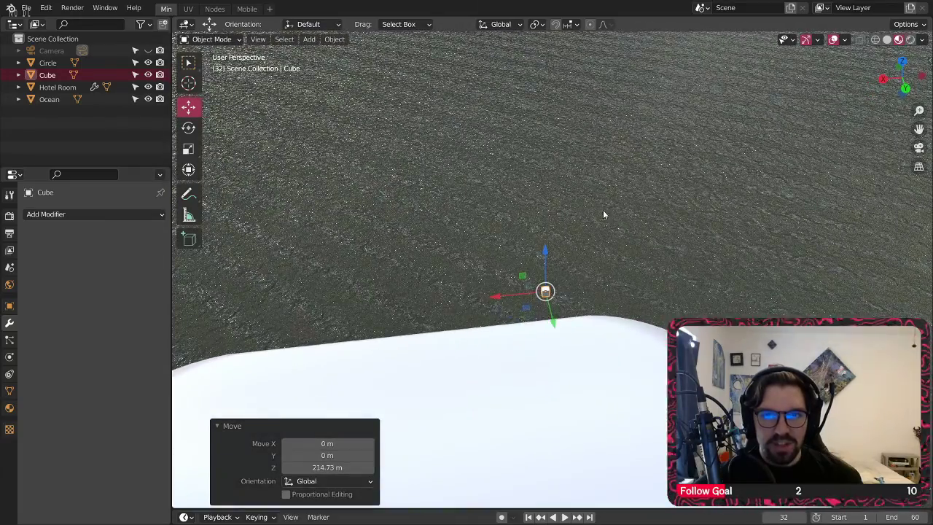
middle_click_drag(602, 214, 620, 142)
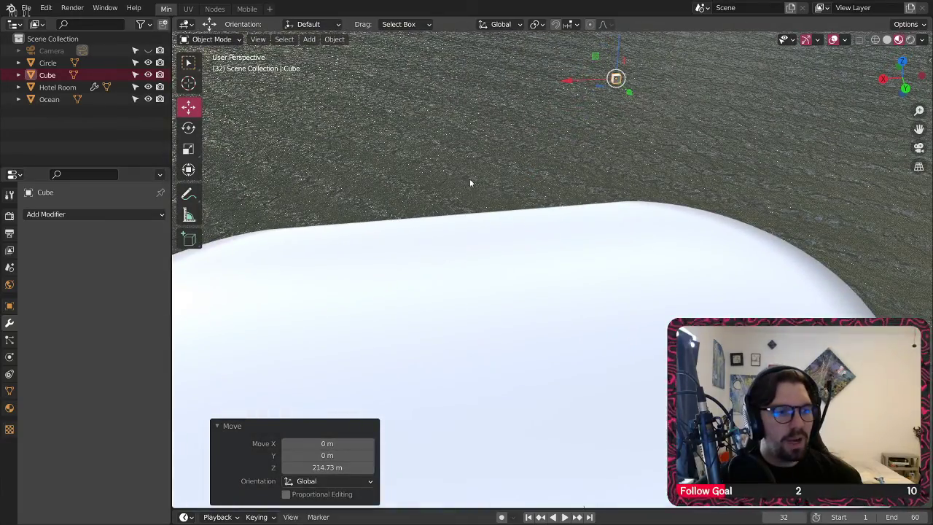
middle_click_drag(500, 180, 408, 156)
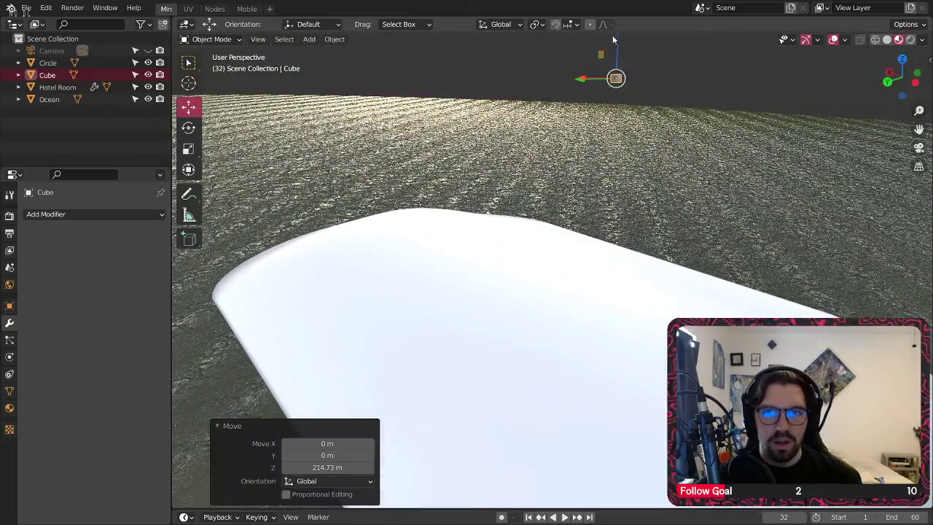
key("g")
key("z")
left_click_drag(597, 304, 597, 305)
middle_click_drag(598, 305, 628, 241, "shift")
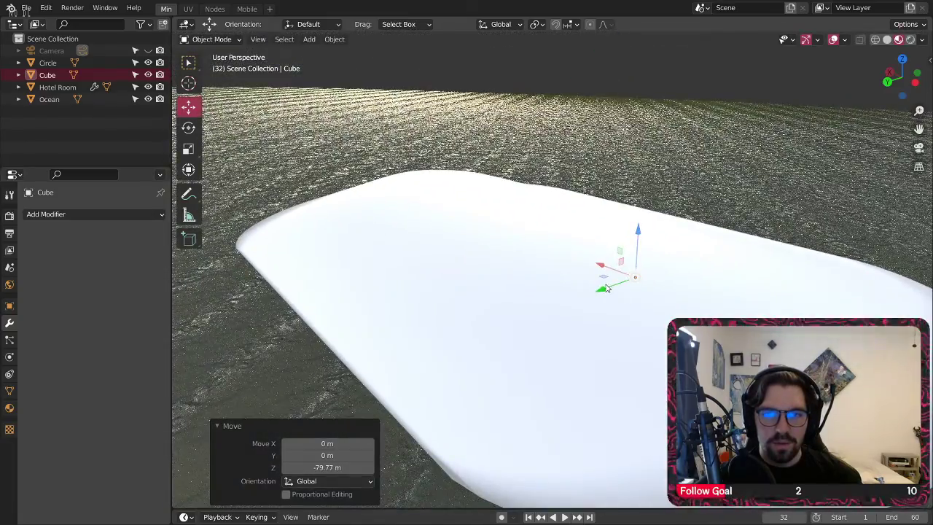
Step: Move the cube about 110.32 m along Y, clear of the shell, and lower it towards the water surface
left_click_drag(604, 287, 221, 392)
middle_click_drag(221, 392, 549, 249, "shift")
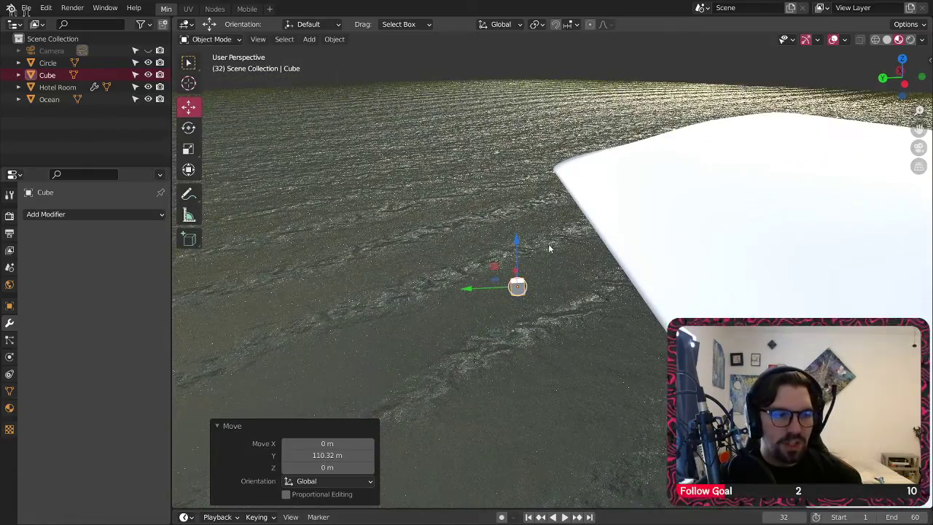
left_click_drag(521, 246, 519, 276)
scroll(508, 338, "up", 3)
Step: Slide the cube farther out from the shell along Y in moves of about 20.8, 36, 22.5 and 6.9 m
left_click_drag(487, 314, 209, 334)
scroll(218, 340, "down", 3)
middle_click_drag(252, 313, 624, 275, "shift")
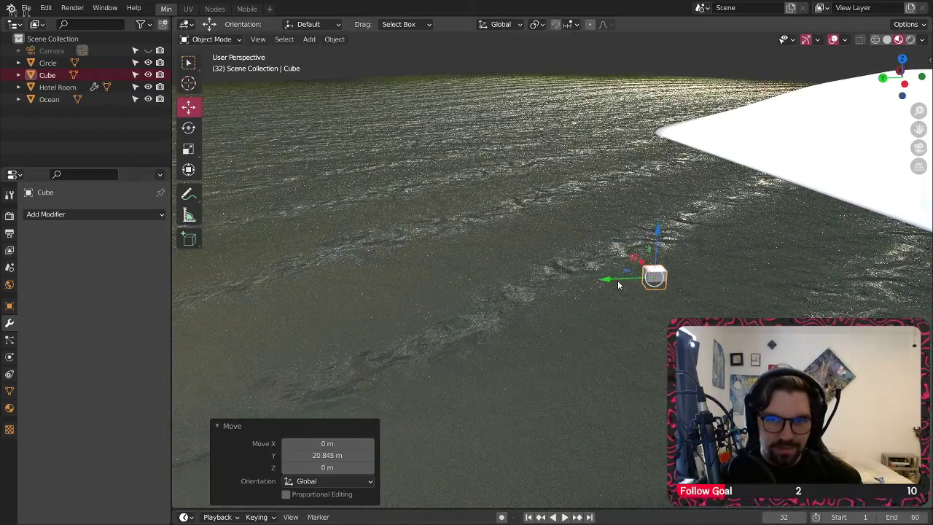
left_click_drag(611, 279, 255, 293)
middle_click_drag(255, 293, 510, 279, "shift")
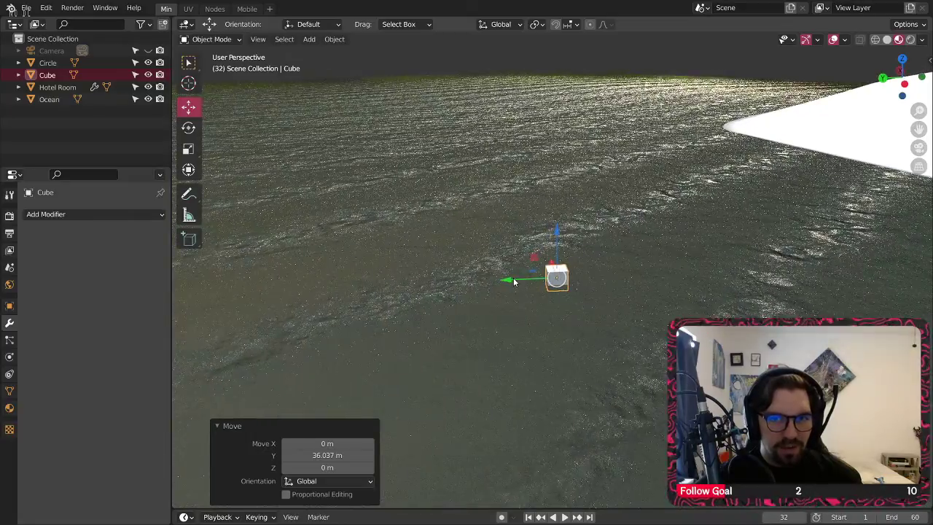
left_click_drag(508, 280, 262, 292)
middle_click_drag(262, 293, 477, 293, "shift")
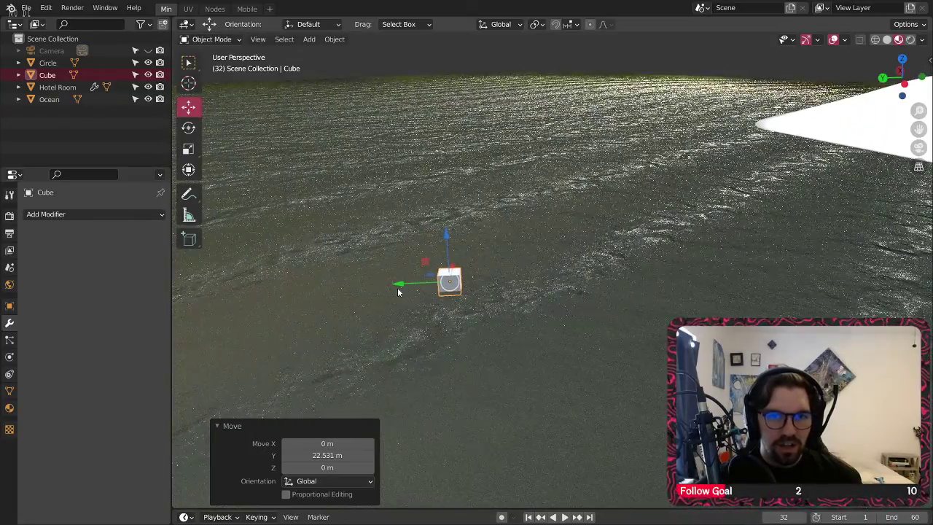
left_click_drag(399, 287, 323, 302)
Step: Scale the cube up uniformly by about 4.528 beside the shell
middle_click_drag(328, 297, 510, 293)
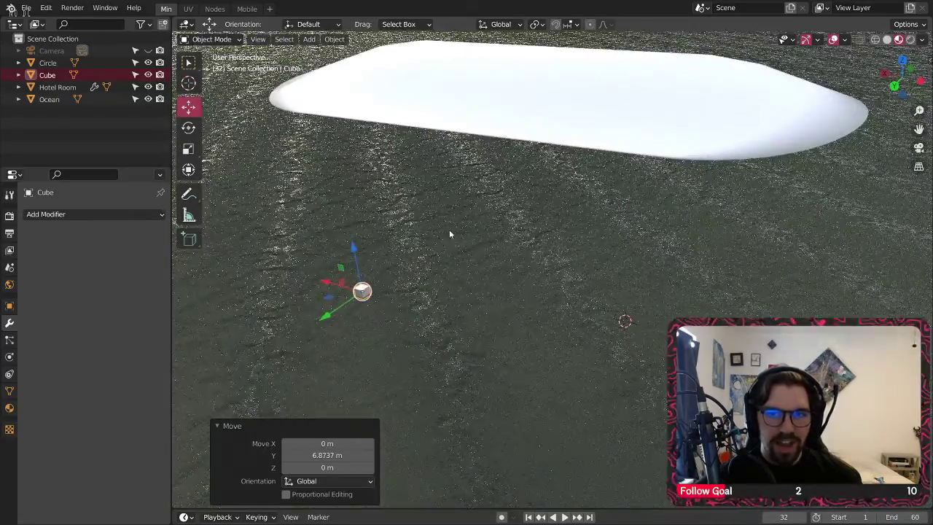
middle_click_drag(449, 232, 516, 328, "shift")
scroll(493, 333, "up", 5)
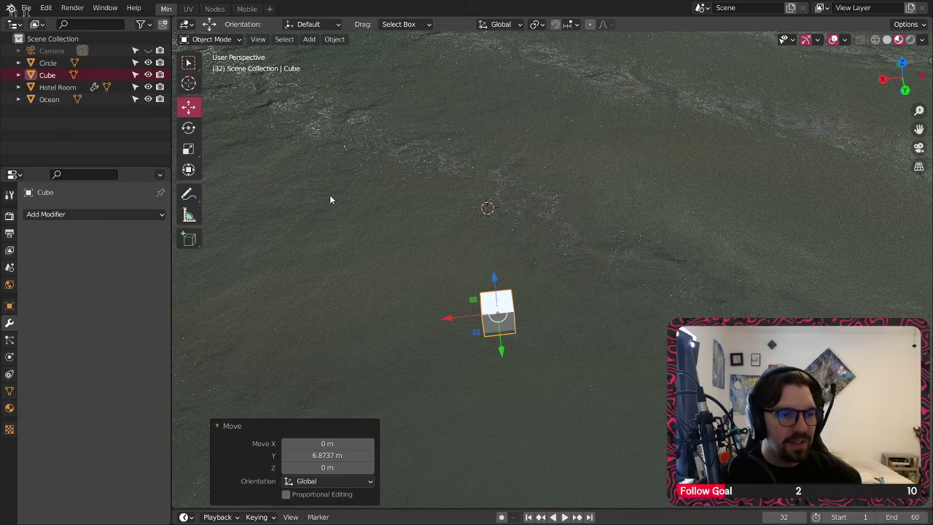
scroll(422, 195, "down", 6)
middle_click_drag(496, 205, 449, 195)
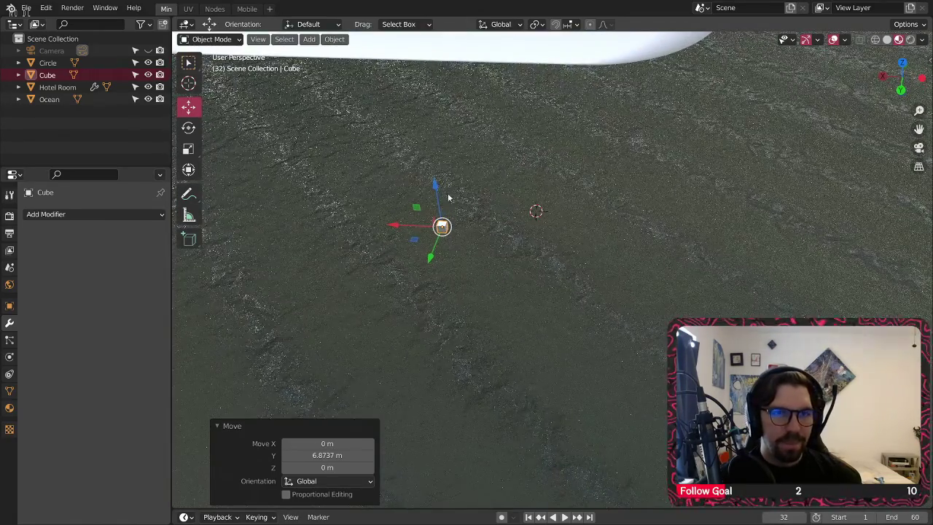
key("s")
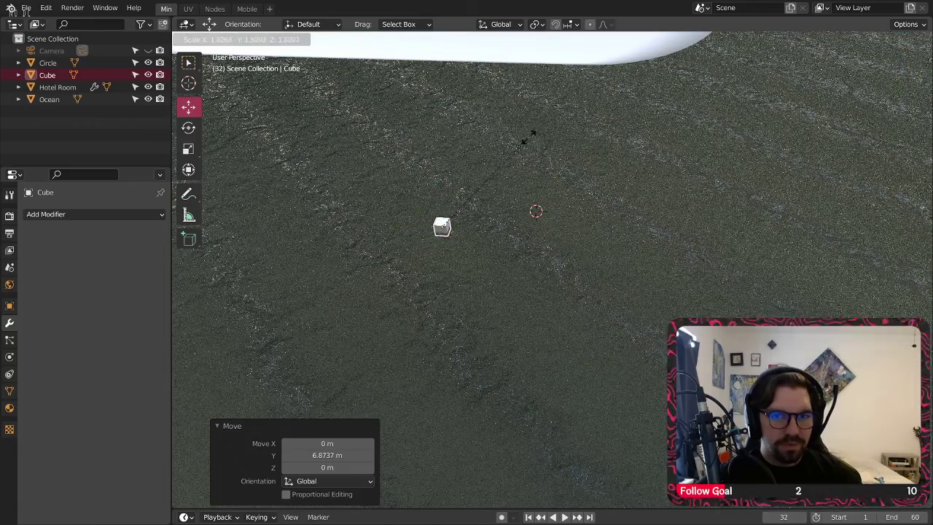
left_click(758, 445)
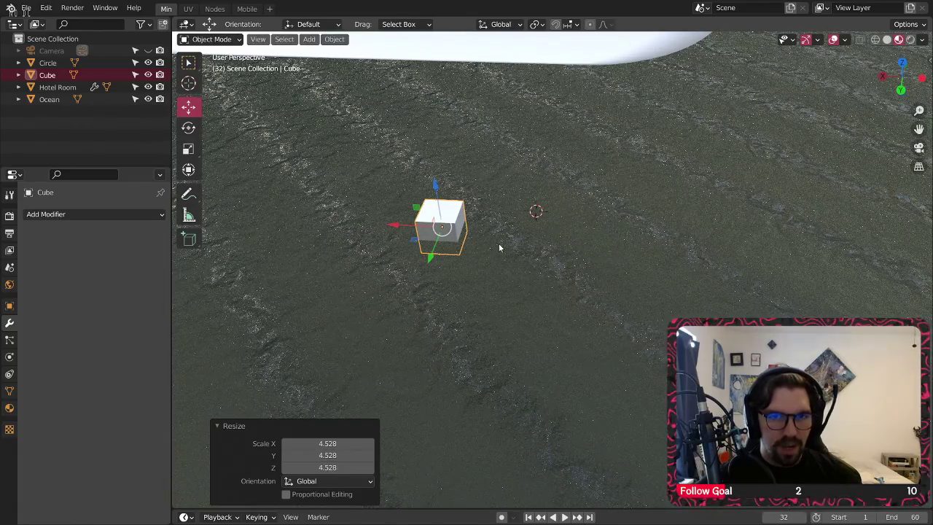
middle_click_drag(500, 248, 466, 232)
Step: Sink the cube about 1.88 m along Z and move it about 15.57 m farther along Y
left_click_drag(437, 183, 438, 191)
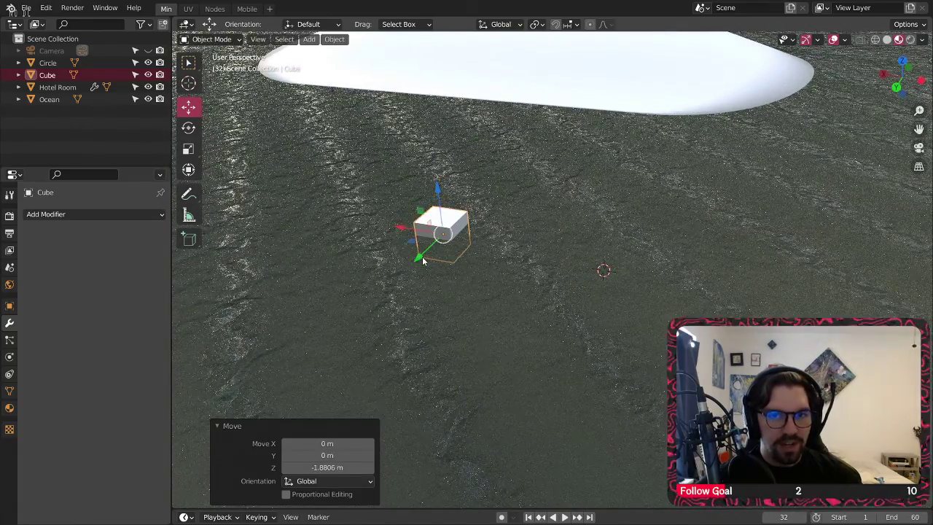
left_click_drag(423, 261, 388, 293)
middle_click_drag(410, 251, 455, 259)
Step: Scale the cube uniformly by about 2.165, then stretch it along X by about 14.134 into a long beam
key("s")
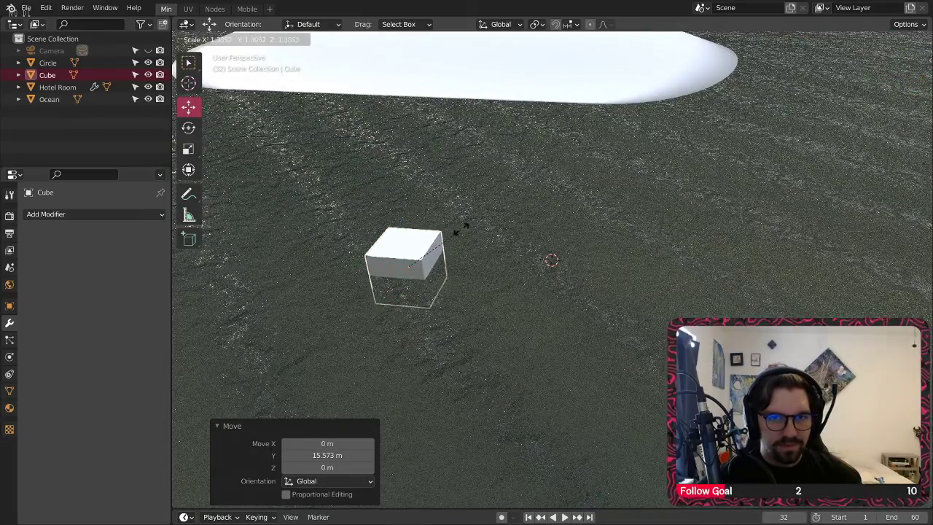
left_click(481, 222)
scroll(527, 250, "down", 4)
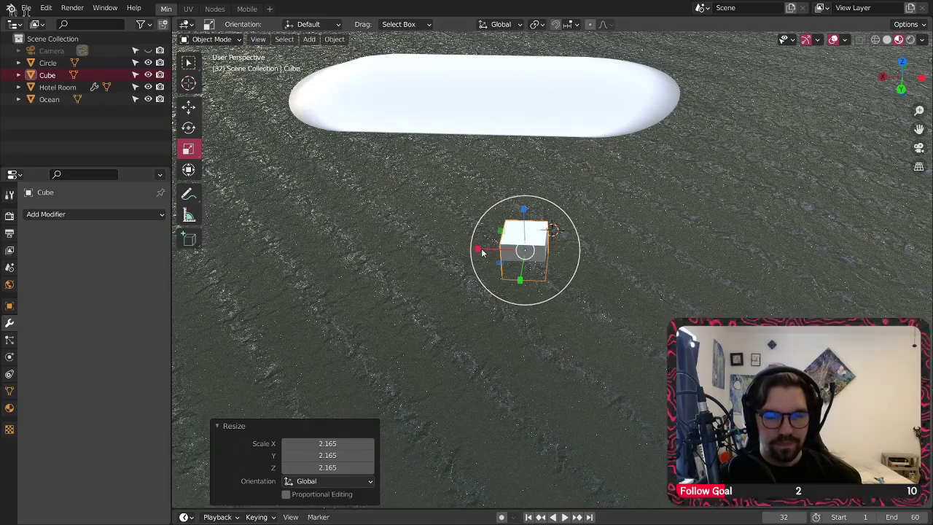
left_click_drag(481, 252, 630, 233)
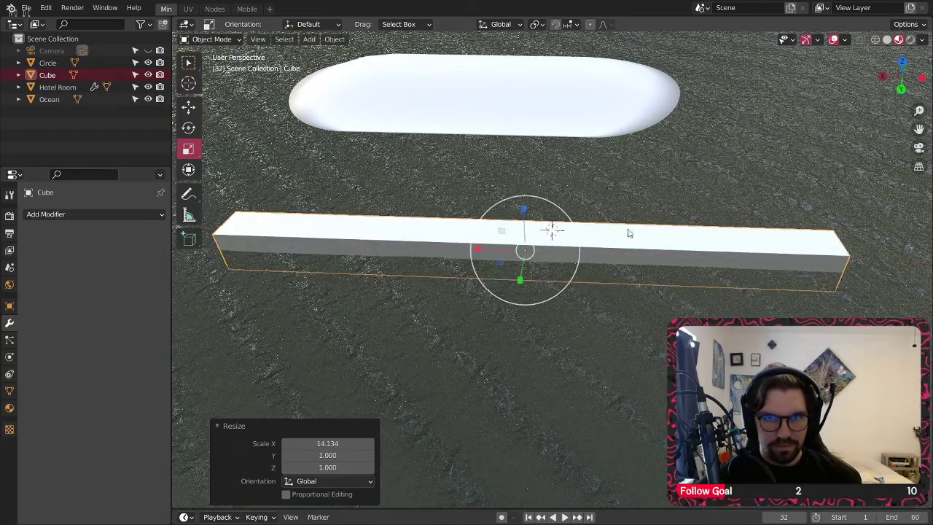
Step: Move the long beam about 52.575 m along X beside the shell
middle_click_drag(630, 233, 795, 239, "shift")
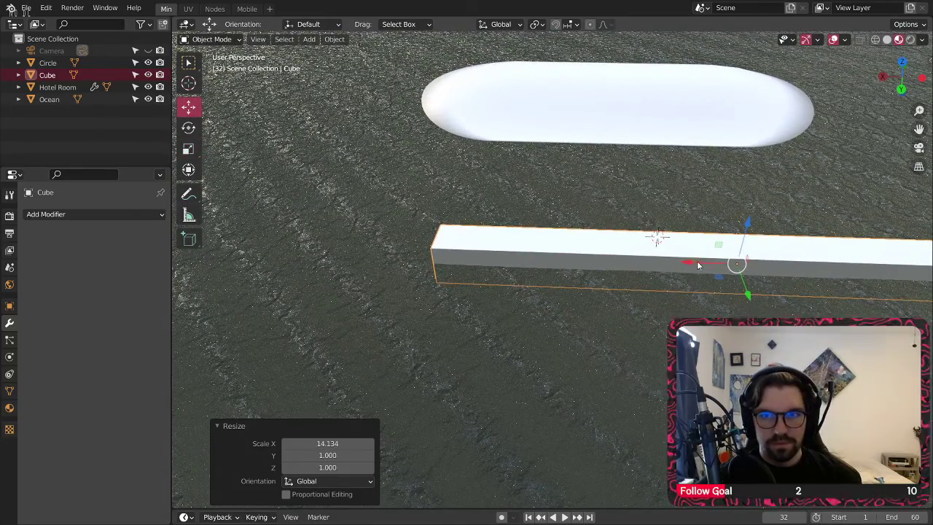
left_click_drag(697, 263, 579, 247)
scroll(594, 240, "down", 3)
Step: Widen the beam along Y by a factor of about 2.438 to form a flat platform
middle_click_drag(612, 237, 202, 201, "shift")
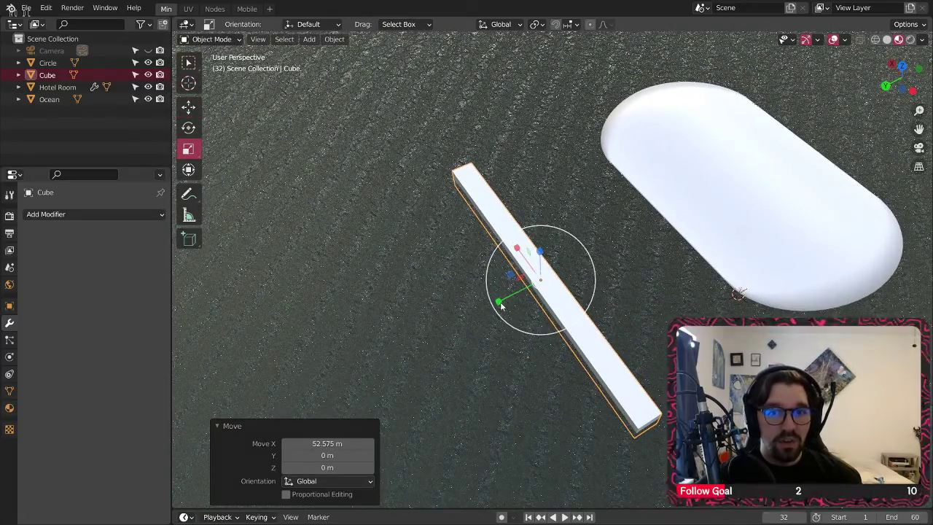
left_click_drag(501, 306, 430, 317)
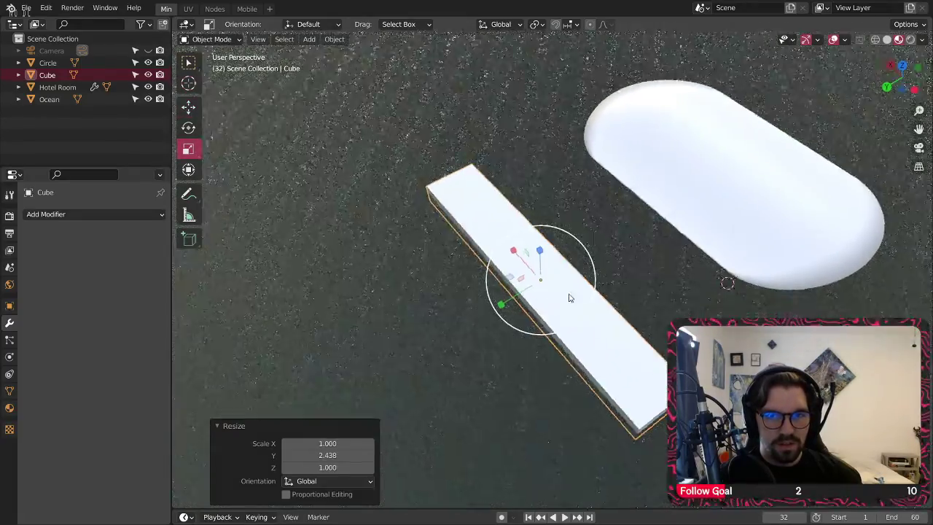
middle_click_drag(570, 298, 451, 255)
Step: Enter Edit Mode on the platform and extrude its short end face along its normal with an offset of about 1.92 m
left_click(211, 38)
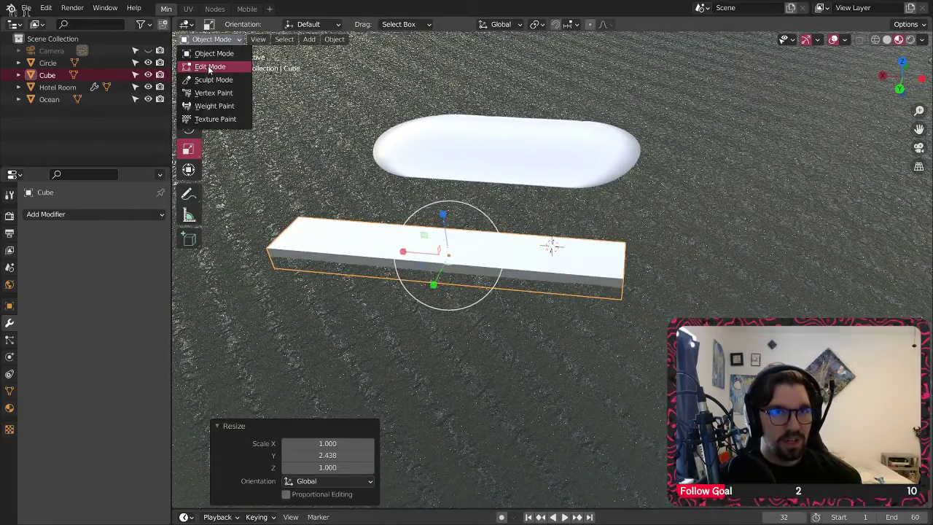
left_click(209, 69)
middle_click_drag(644, 261, 496, 226)
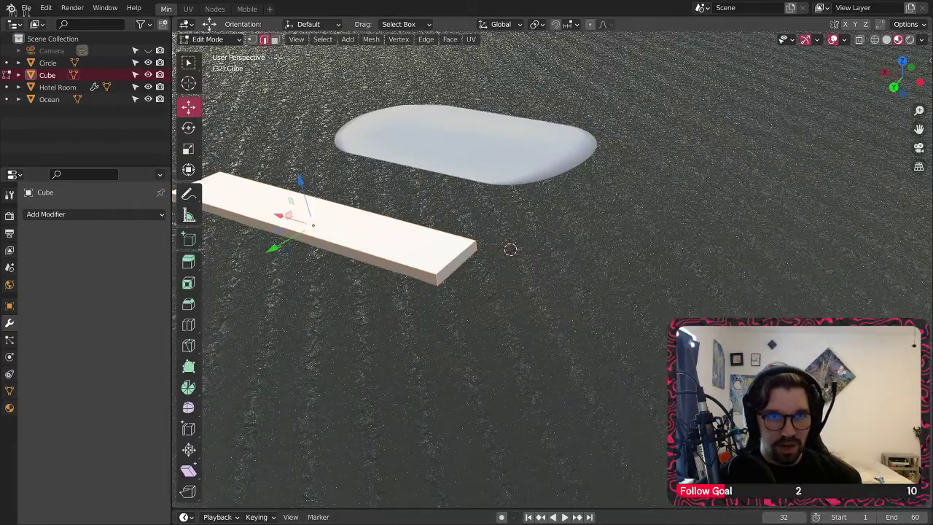
scroll(466, 276, "up", 2)
right_click(463, 272)
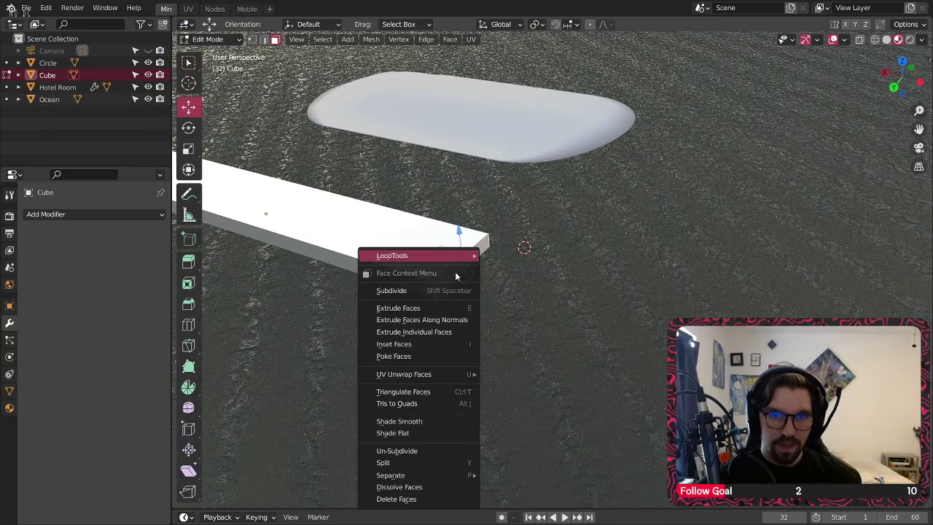
left_click(464, 321)
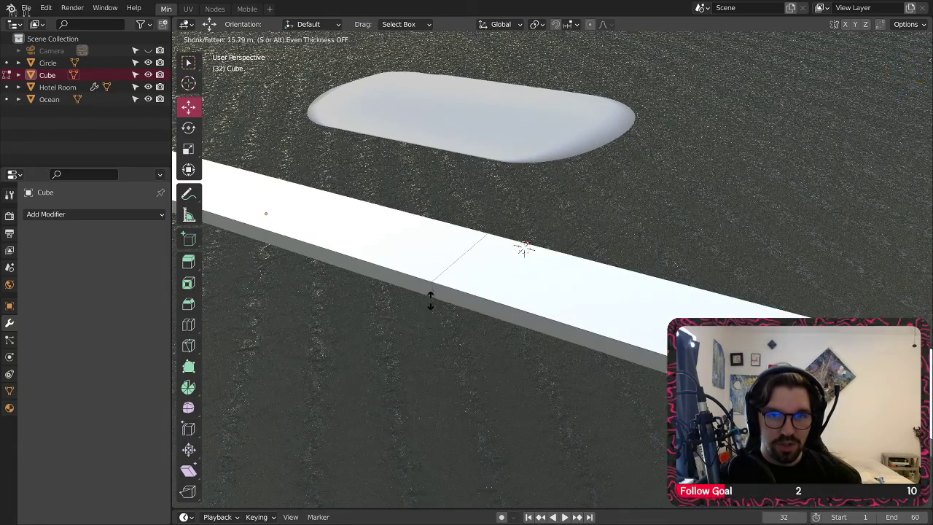
left_click(491, 316)
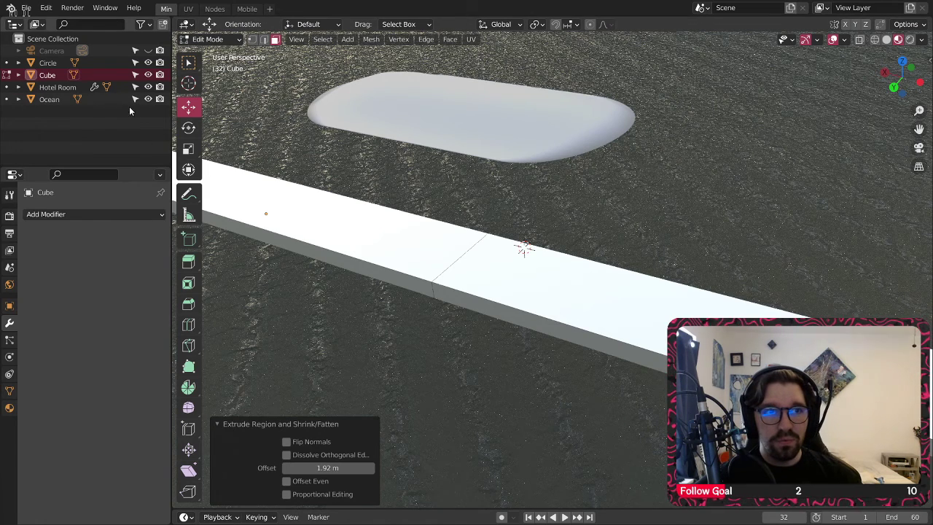
Step: Hide the Ocean plane and pull the platform's extruded end face back about 185.14 m along X
left_click(148, 99)
scroll(566, 275, "down", 5)
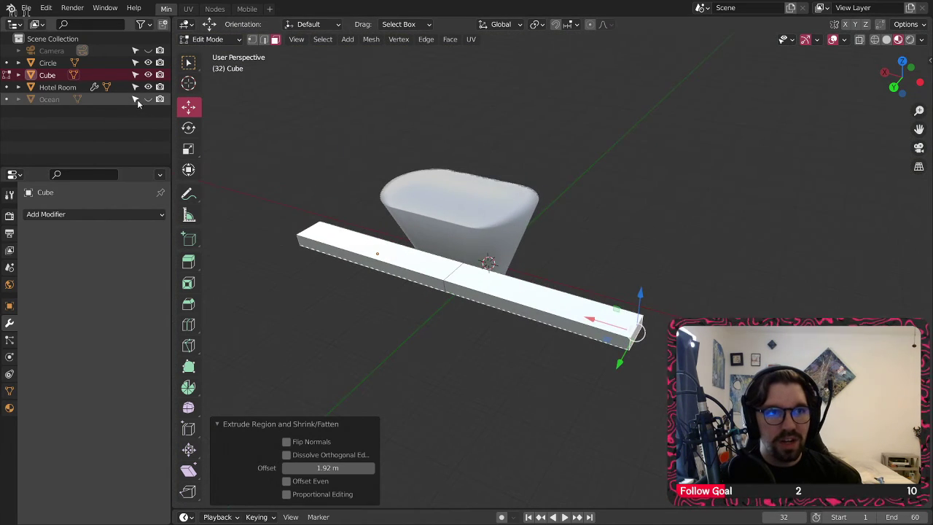
scroll(641, 298, "up", 2)
middle_click_drag(636, 302, 653, 295)
left_click_drag(577, 335, 384, 287)
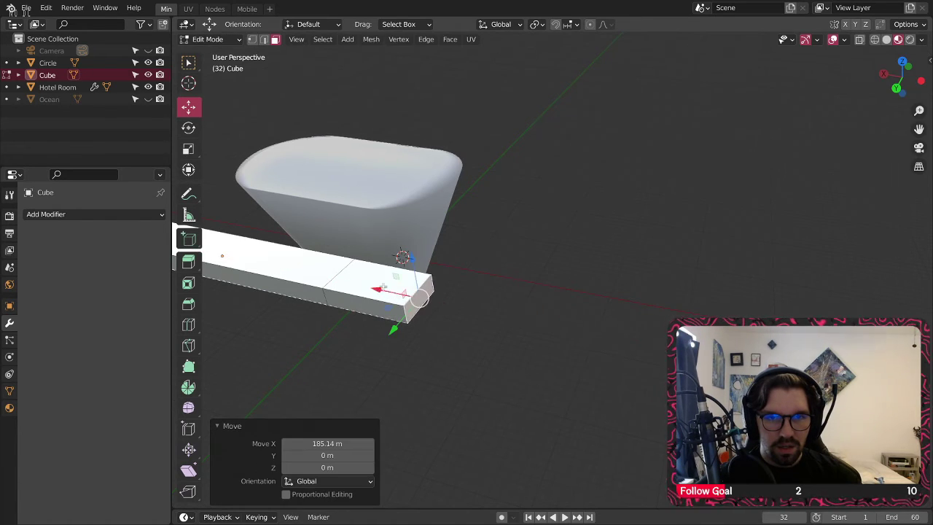
Step: Select the edge loop near the platform's end and move it about -42.449 m along X toward the end face
middle_click_drag(383, 287, 597, 299)
scroll(598, 297, "up", 3)
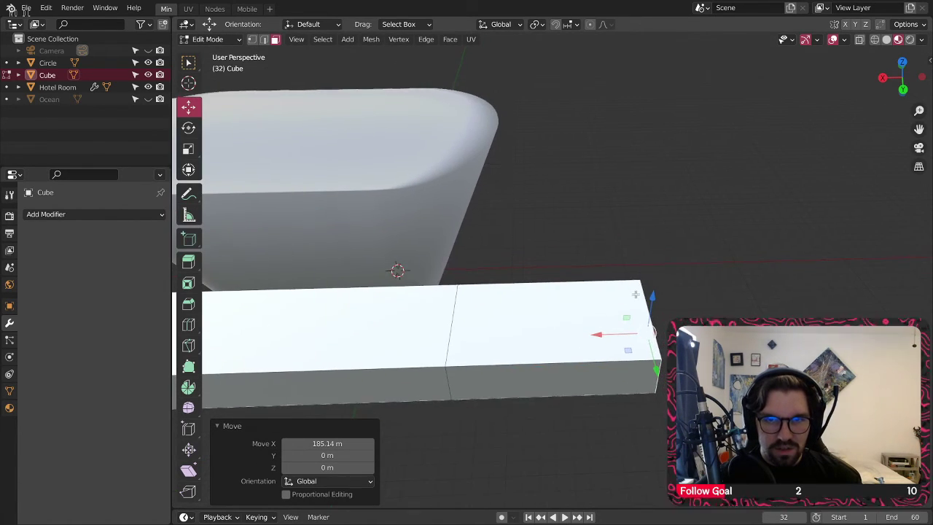
left_click(264, 40)
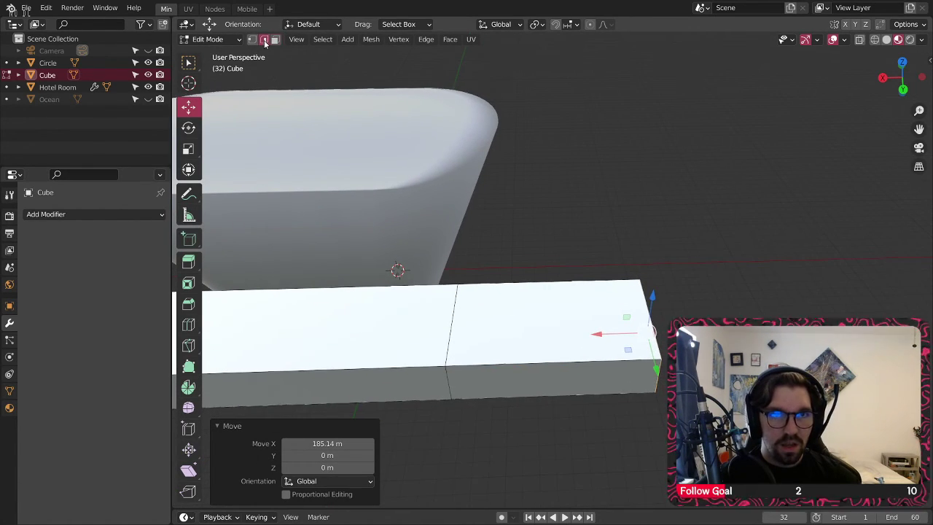
left_click(457, 328, "alt")
key("g")
key("x")
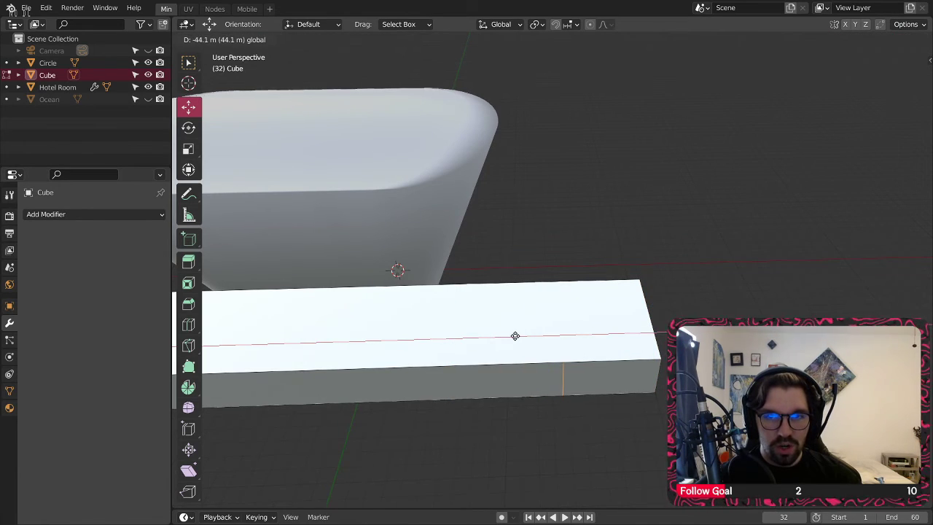
left_click(515, 335)
Step: Extrude the shell-side face of the platform's short end segment along its normals to start a perpendicular arm
middle_click_drag(562, 260, 385, 264)
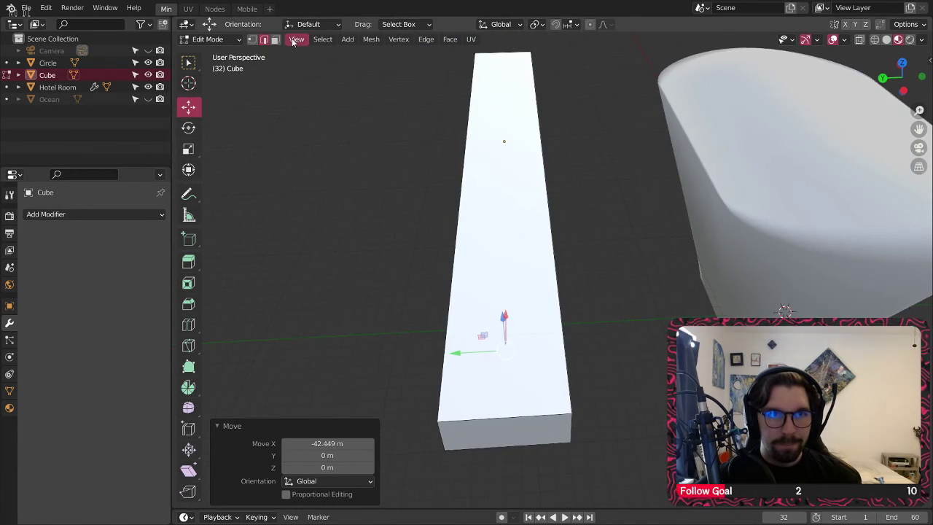
left_click(275, 40)
middle_click_drag(379, 160, 413, 236)
right_click(417, 241)
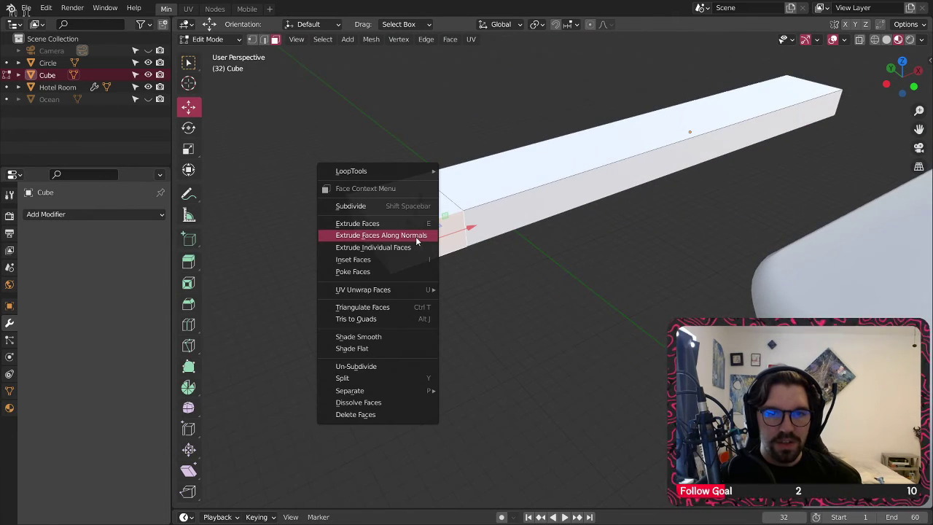
left_click(417, 240)
left_click(423, 208)
Step: Pull the new arm's end face along Y past the shell, finishing with a further move of about 4.4438 m
middle_click_drag(478, 209, 647, 339)
scroll(550, 314, "down", 3)
middle_click_drag(647, 338, 637, 489, "shift")
left_click_drag(647, 474, 424, 475)
middle_click_drag(451, 486, 555, 288, "shift")
scroll(555, 287, "up", 6)
middle_click_drag(649, 250, 652, 274)
left_click_drag(715, 288, 703, 287)
middle_click_drag(703, 288, 282, 297)
Step: Add a single loop cut near the arm's free end with a slide factor of about -0.853
left_click(188, 325)
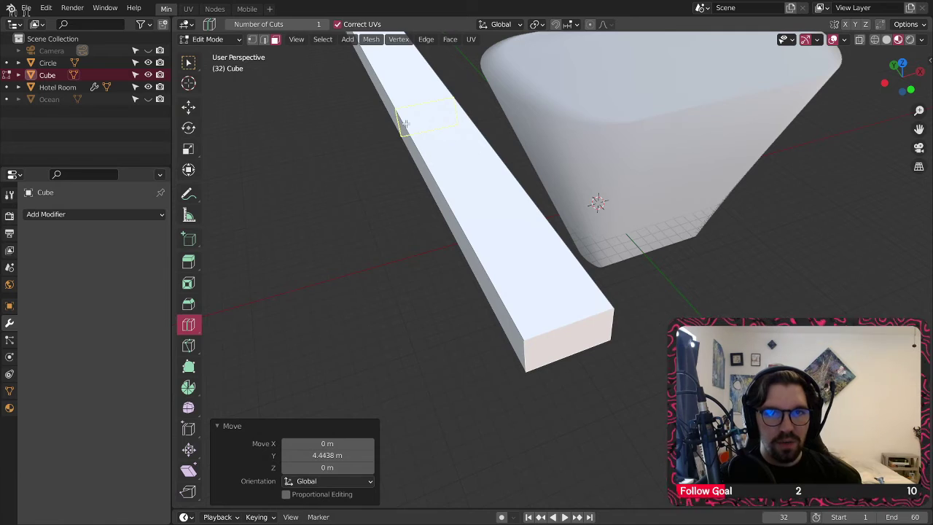
left_click_drag(406, 124, 473, 269)
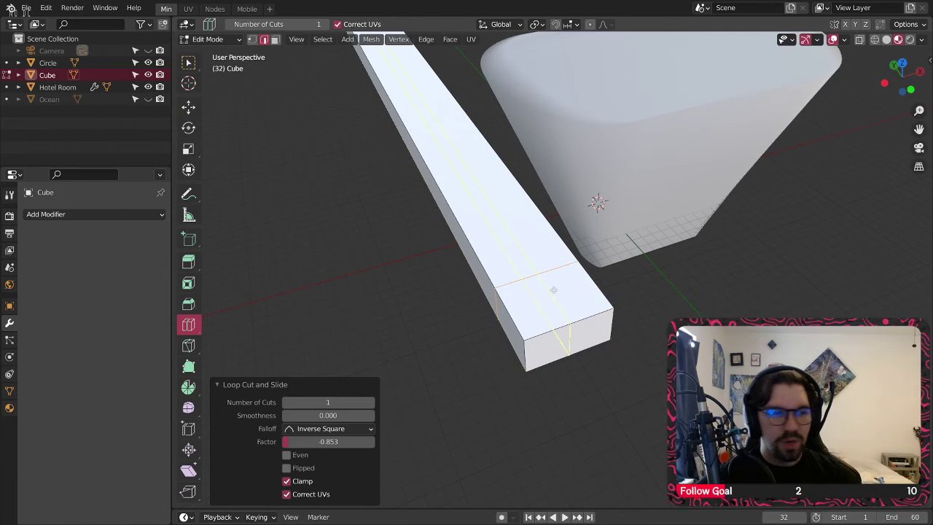
middle_click_drag(553, 289, 308, 94)
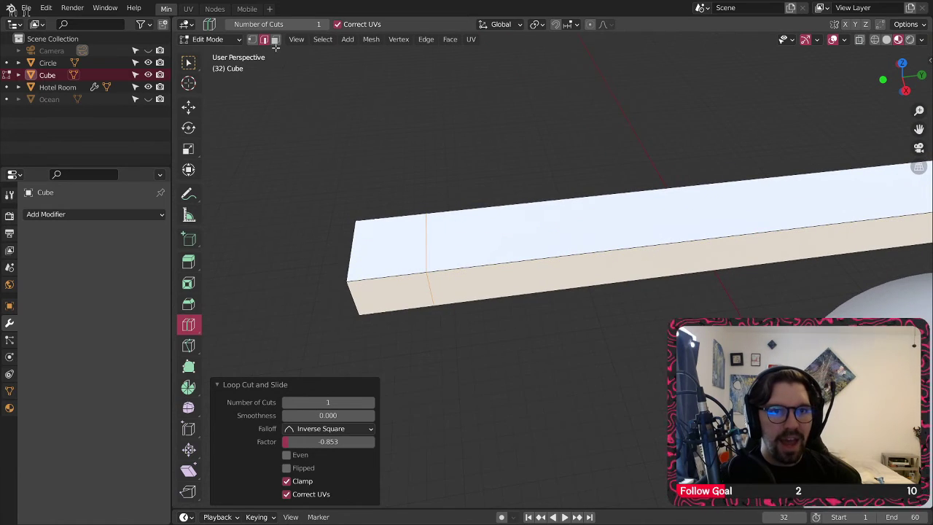
left_click(408, 292)
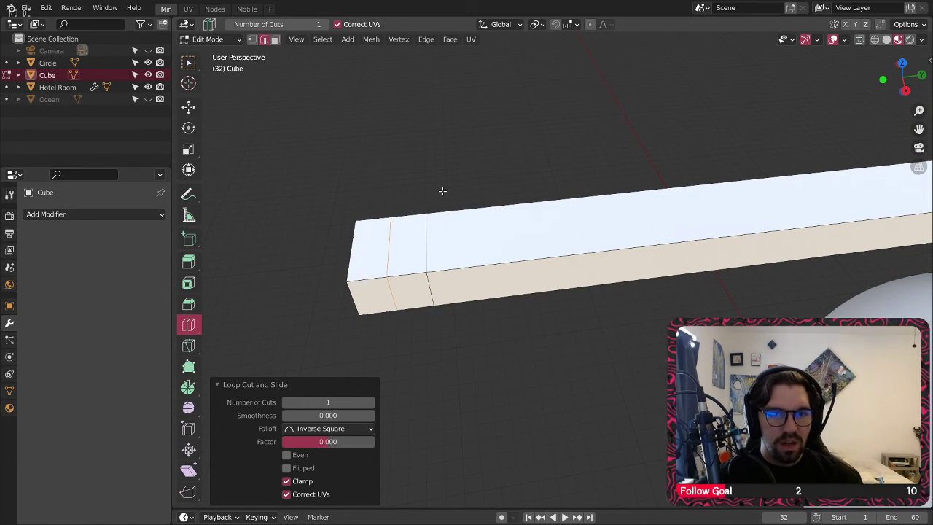
key("ctrl+z")
Step: Extrude the inner side face of the arm's end segment along normals by about 0.788 m and move it about -48.283 m along X
left_click(194, 67)
right_click(386, 300)
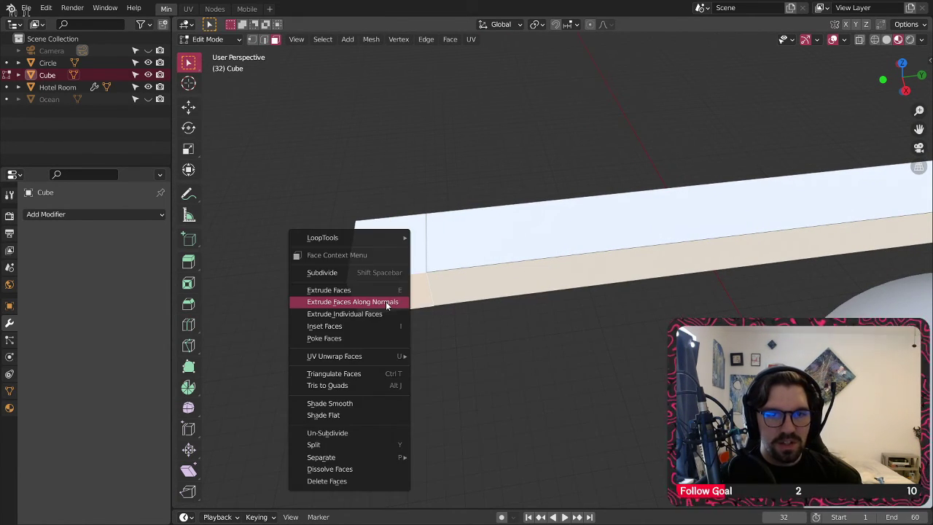
left_click(386, 301)
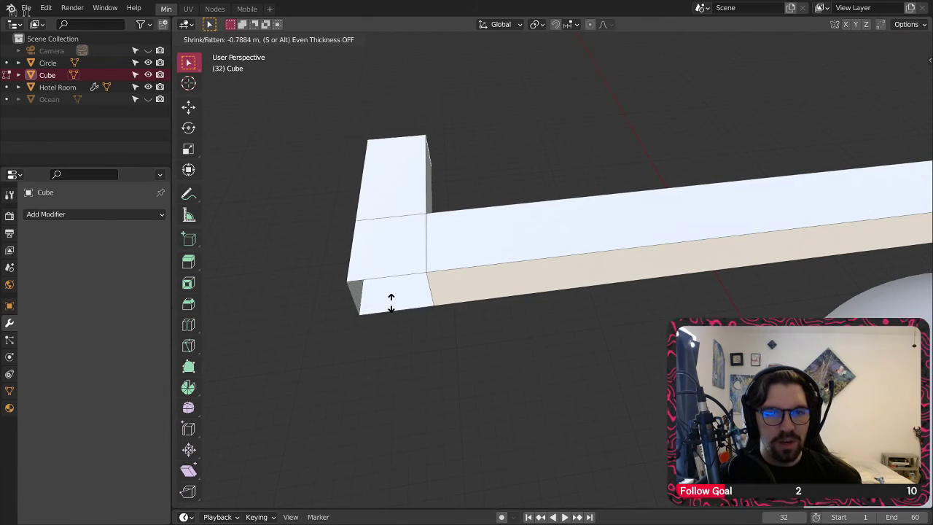
left_click(392, 297)
scroll(391, 297, "down", 5)
middle_click_drag(392, 297, 311, 248)
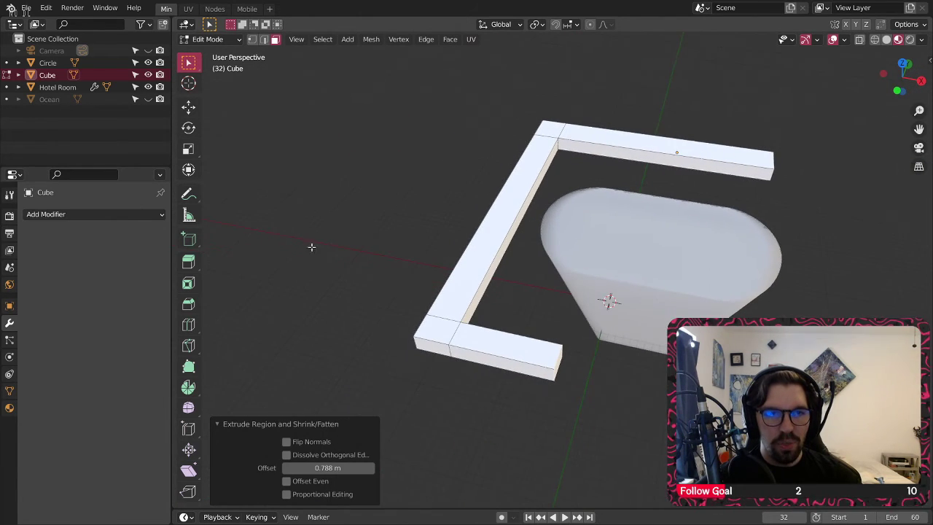
left_click(188, 106)
left_click_drag(607, 376, 568, 349)
Step: Extend the opposite end face of the back beam about 89.775 m along X, plus a further 35.792 m
middle_click_drag(568, 350, 537, 260)
scroll(560, 225, "up", 5)
scroll(537, 260, "down", 4)
scroll(515, 299, "up", 2)
scroll(515, 299, "up", 3)
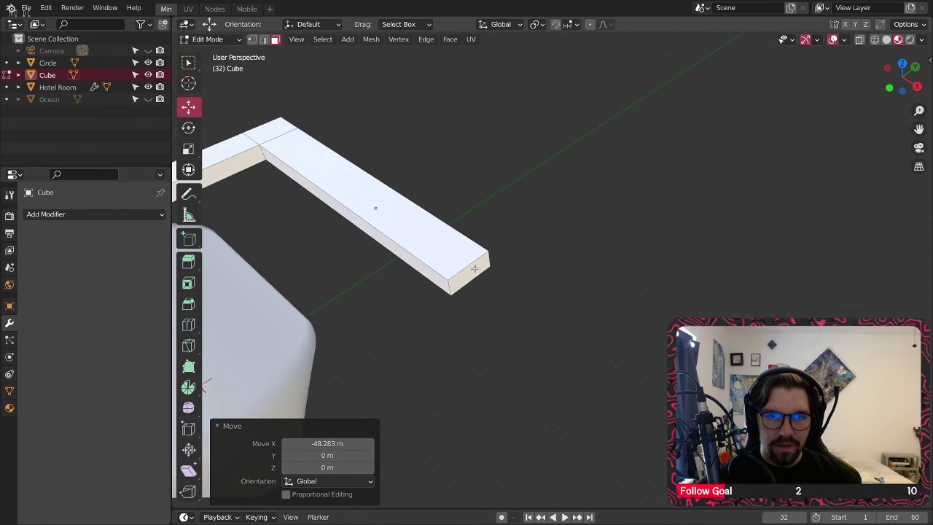
left_click(472, 271)
left_click_drag(510, 288, 594, 340)
middle_click_drag(594, 340, 635, 204)
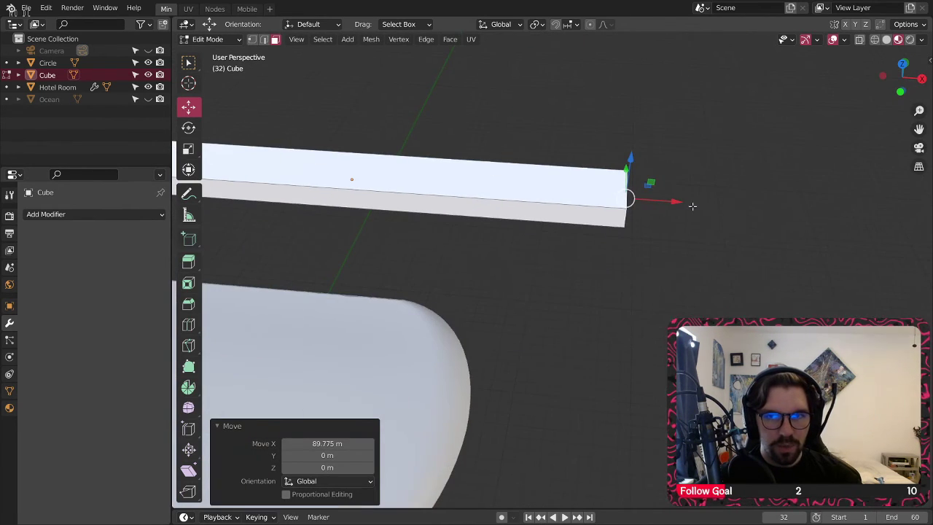
mouse_move(659, 204)
left_mouse_down()
mouse_move(704, 204)
mouse_move(671, 212)
left_mouse_up()
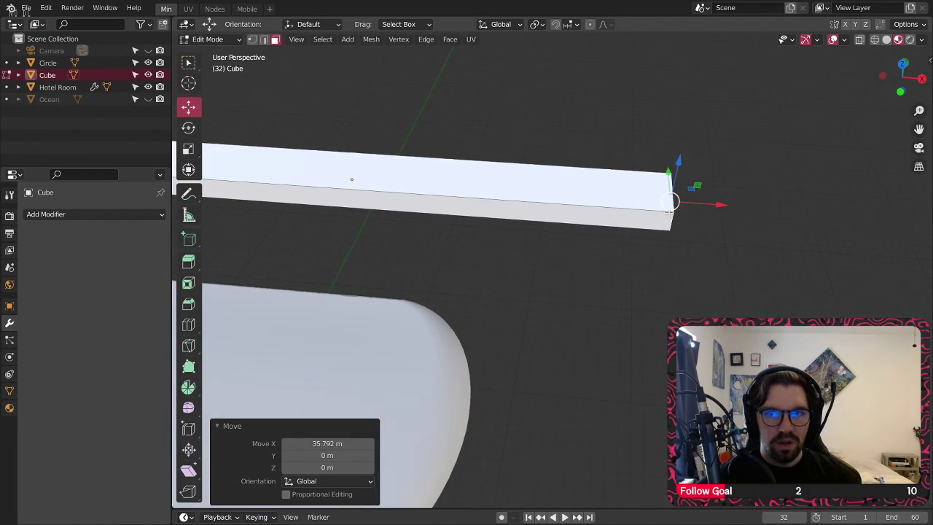
Step: Add a loop cut near the extended beam end with factor -0.756 and extrude the end segment's shell-side face along normals by about 17.3 m
left_click(188, 325)
left_click_drag(387, 169, 576, 184)
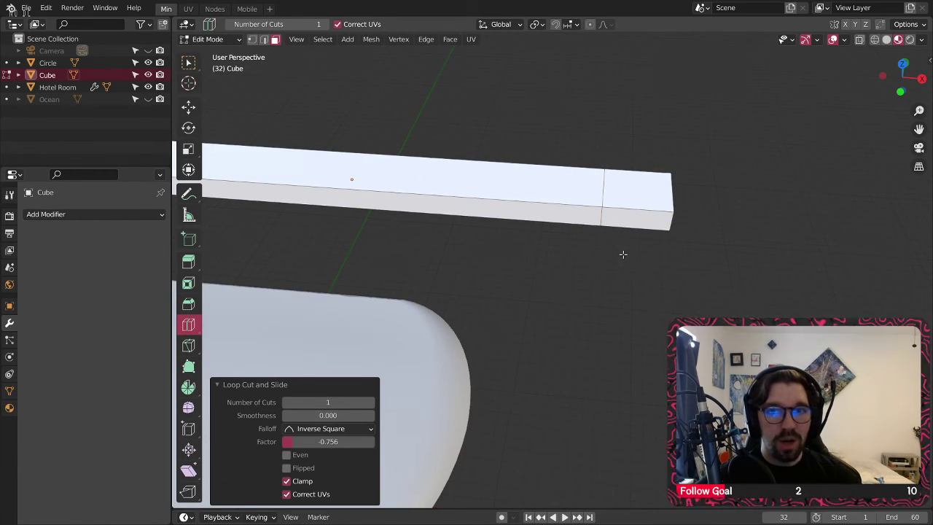
left_click(648, 214)
key("3")
key("w")
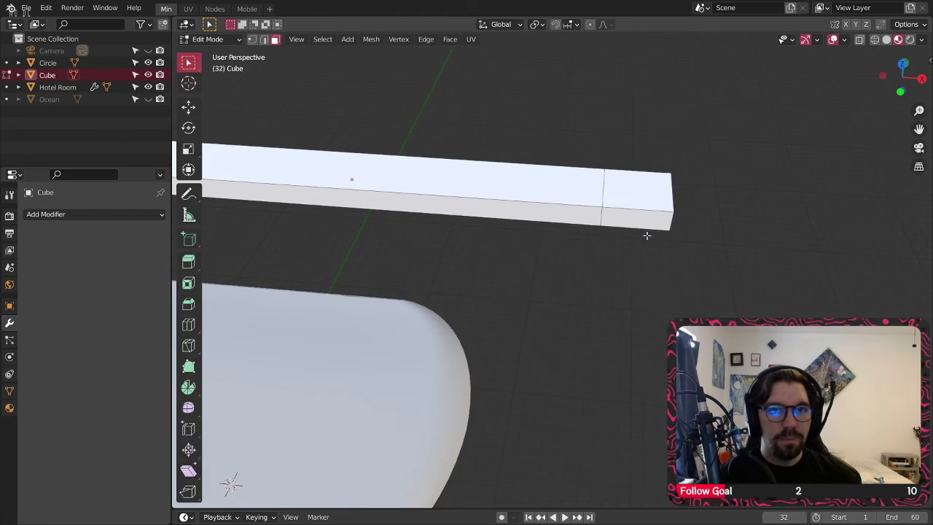
left_click(646, 225)
right_click(645, 228)
left_click(645, 223)
left_click(648, 218)
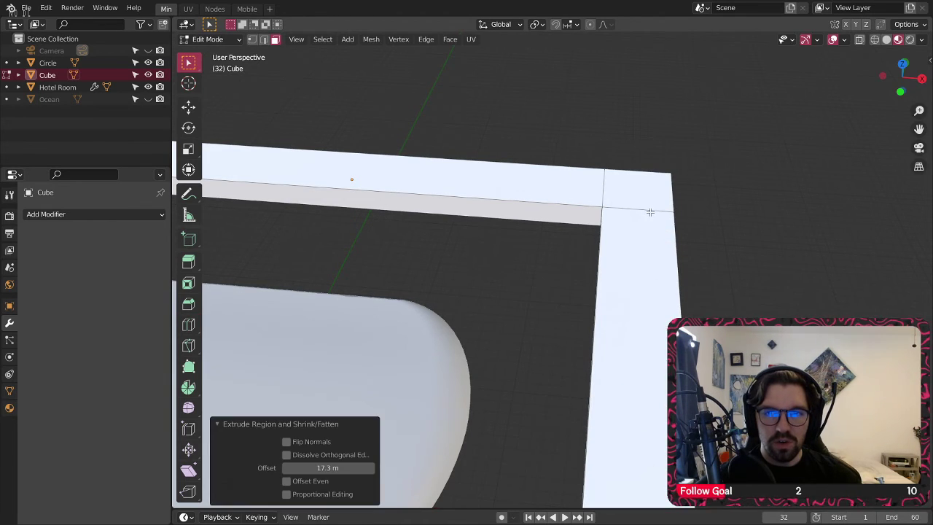
Step: Move the end face of the second arm about 95.345 m along Y
scroll(599, 223, "down", 5)
left_click(193, 110)
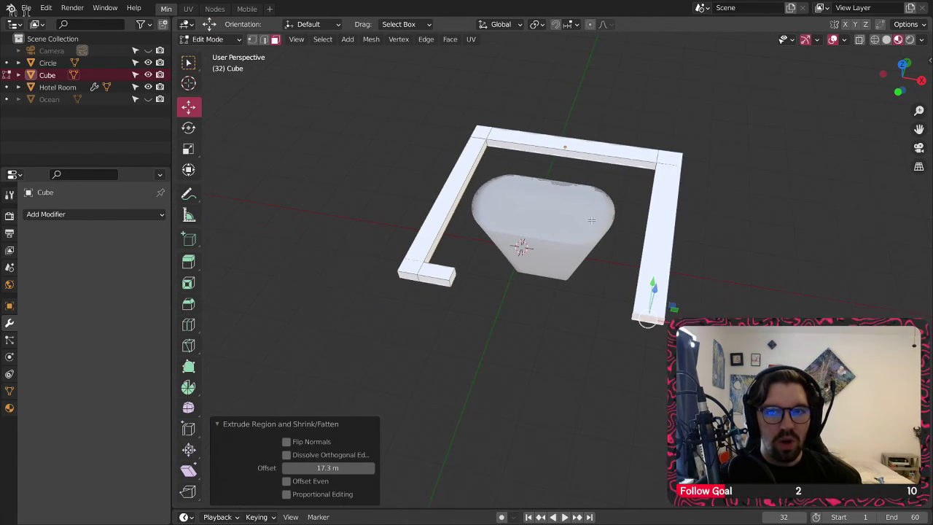
middle_click_drag(651, 302, 594, 376, "shift")
scroll(581, 375, "up", 2)
left_click_drag(579, 375, 608, 295)
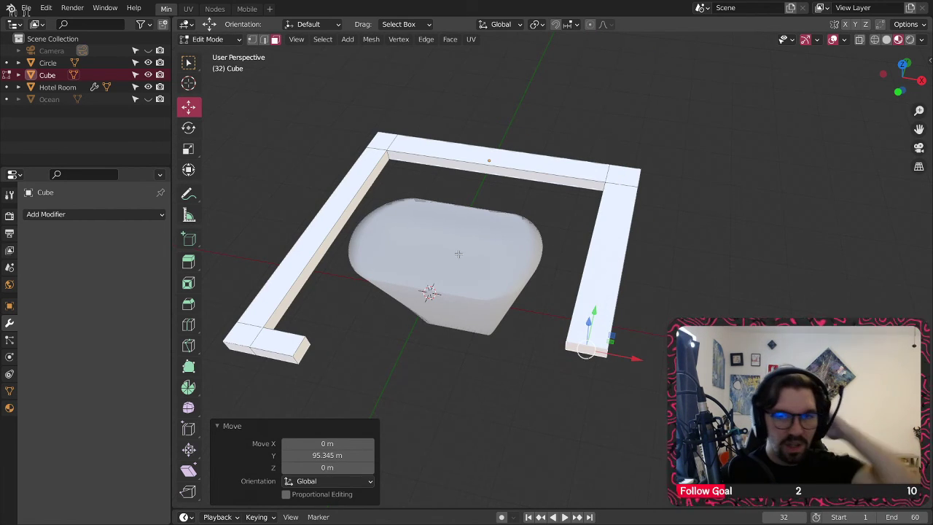
Step: Switch the viewport to Solid shading and view the walkway frame around the shell
middle_click_drag(459, 254, 487, 242)
mouse_move(487, 212)
middle_mouse_down("shift")
mouse_move(441, 241)
mouse_move(494, 221)
middle_mouse_up("shift")
middle_click_drag(446, 278, 403, 271)
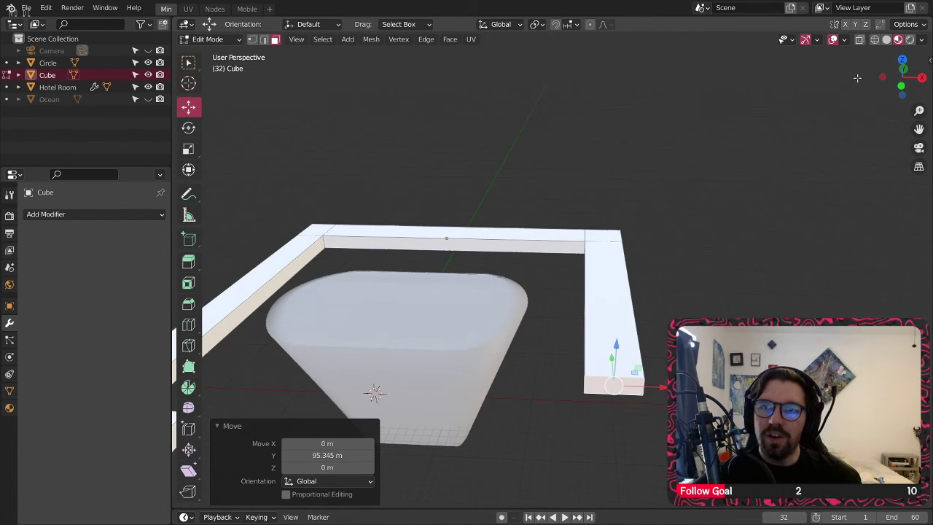
left_click(886, 39)
middle_click_drag(680, 273, 589, 255)
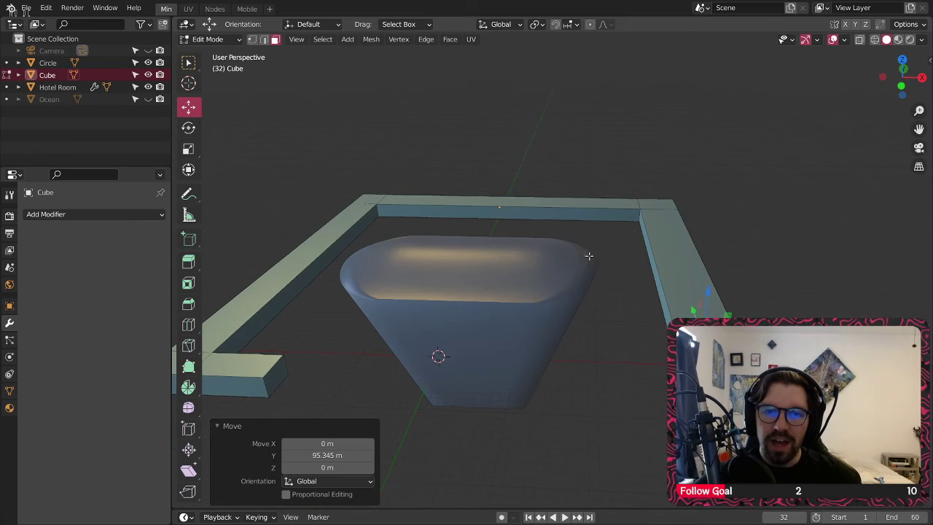
Step: Unhide the Ocean object and check how its surface meets the frame and the rounded central model
middle_click_drag(391, 144, 422, 219)
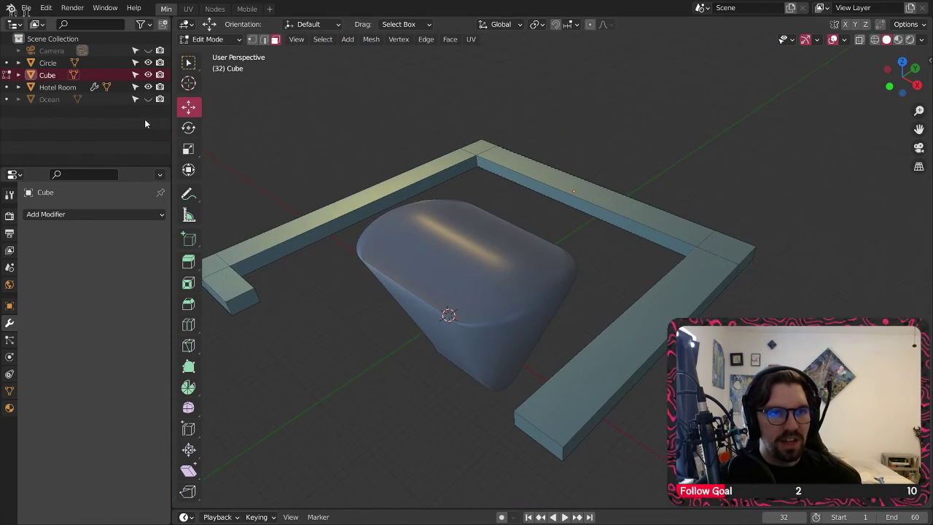
left_click(147, 100)
middle_click_drag(554, 233, 637, 210)
middle_click_drag(743, 226, 635, 215)
scroll(650, 281, "up", 3)
middle_click_drag(513, 276, 636, 230)
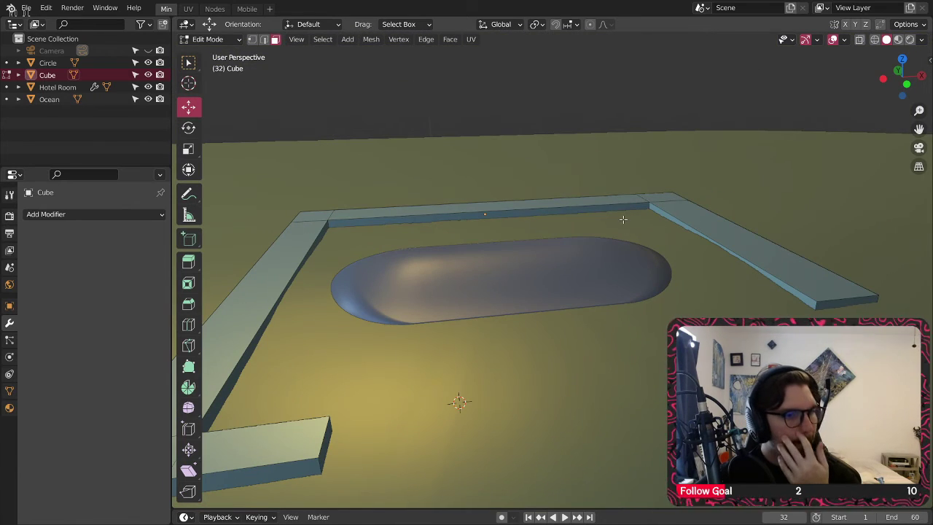
scroll(376, 241, "down", 3)
middle_click_drag(437, 290, 410, 272)
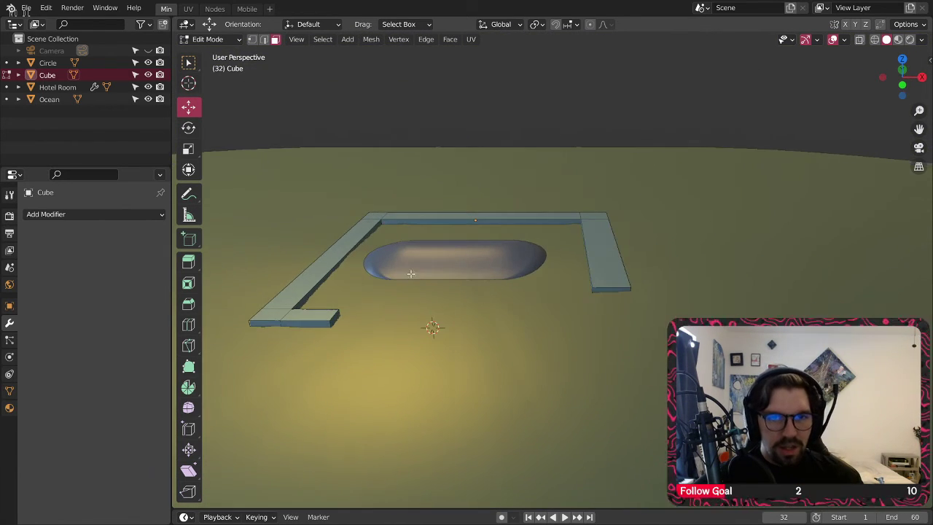
middle_click_drag(370, 197, 461, 270, "shift")
Step: Select all of the Cube frame's geometry and subdivide it three times with one cut each
left_click(208, 39)
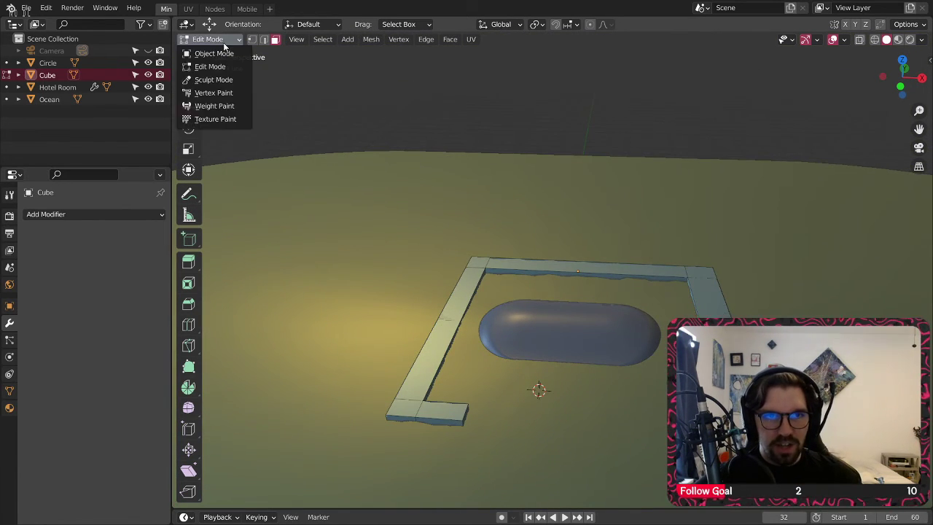
key("a")
right_click(496, 175)
left_click(496, 175)
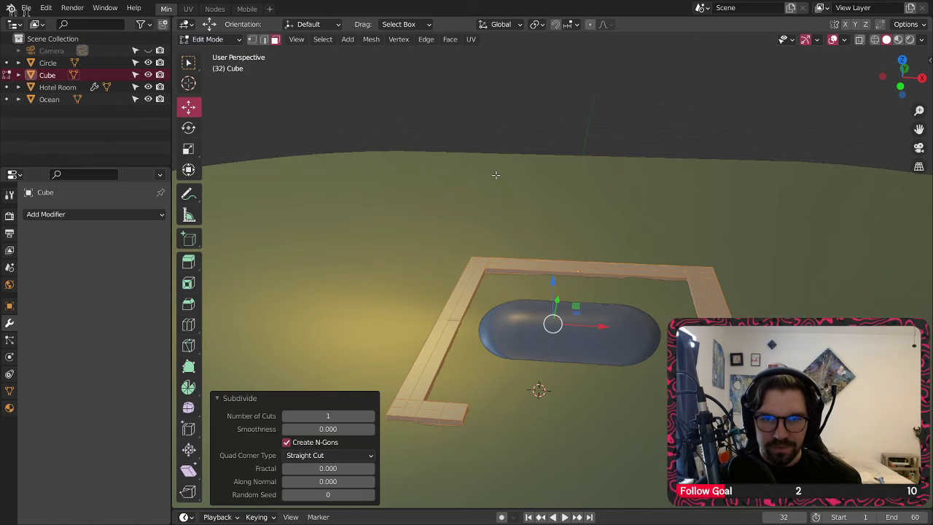
right_click(496, 175)
left_click(496, 175)
right_click(496, 175)
left_click(495, 175)
scroll(484, 307, "up", 2)
middle_click_drag(484, 308, 396, 317)
scroll(379, 269, "up", 4)
middle_click_drag(387, 265, 518, 223)
scroll(557, 226, "up", 2)
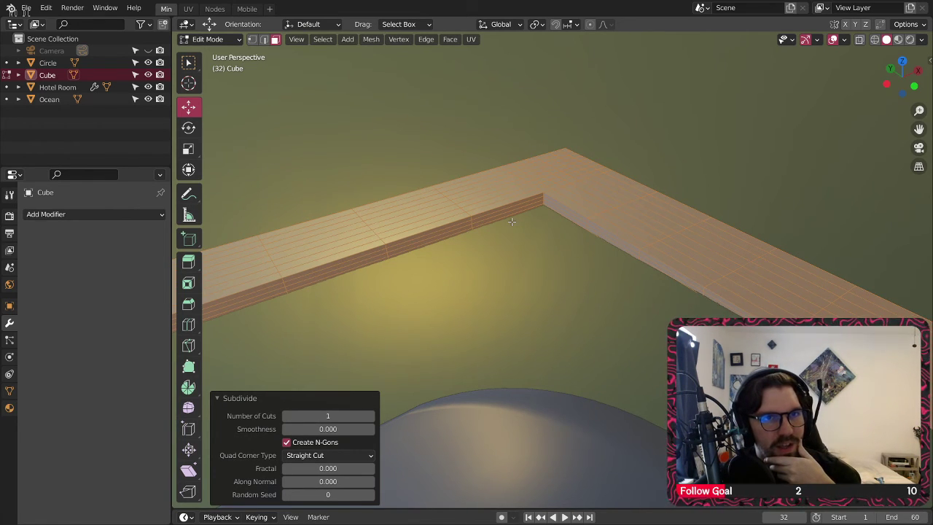
Step: Apply the Cube frame's scale in Object Mode, then switch it to Sculpt Mode
left_click(208, 39)
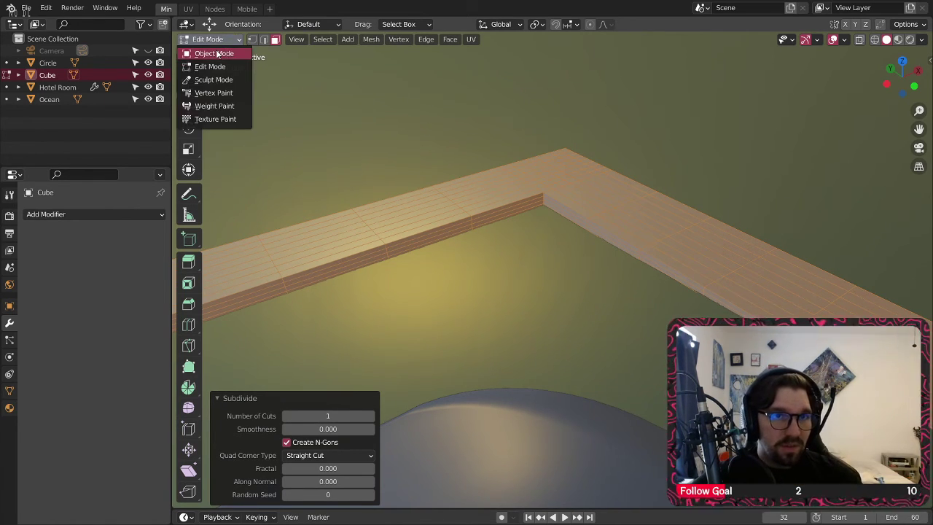
left_click(219, 52)
key("ctrl+a")
left_click(419, 147)
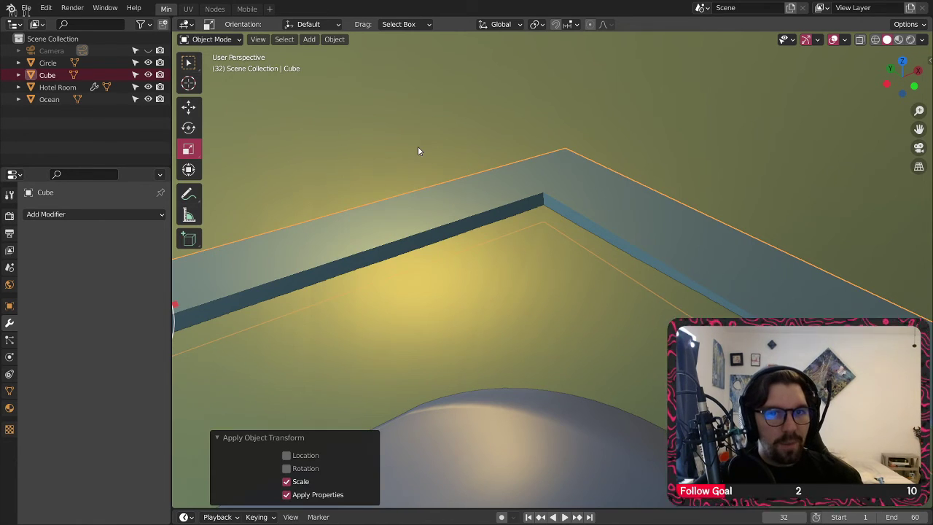
left_click(203, 40)
left_click(214, 79)
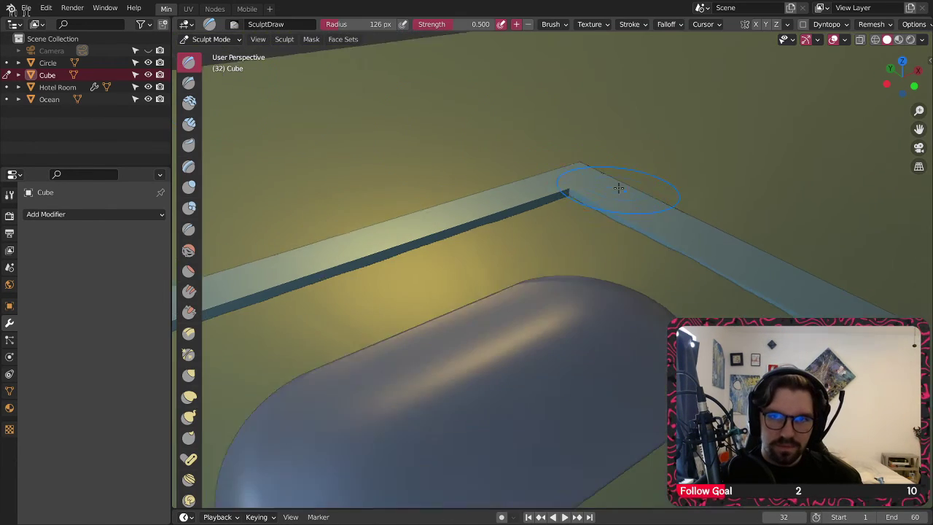
Step: Adjust the Cube frame's voxel size and remesh it into an even mesh for sculpting
scroll(603, 212, "down", 8)
scroll(603, 213, "up", 3)
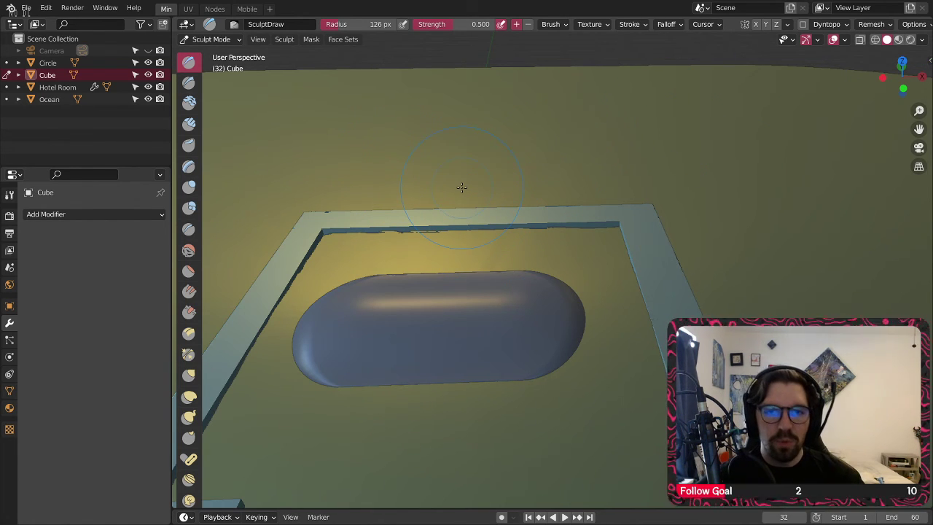
middle_click_drag(437, 237, 497, 179)
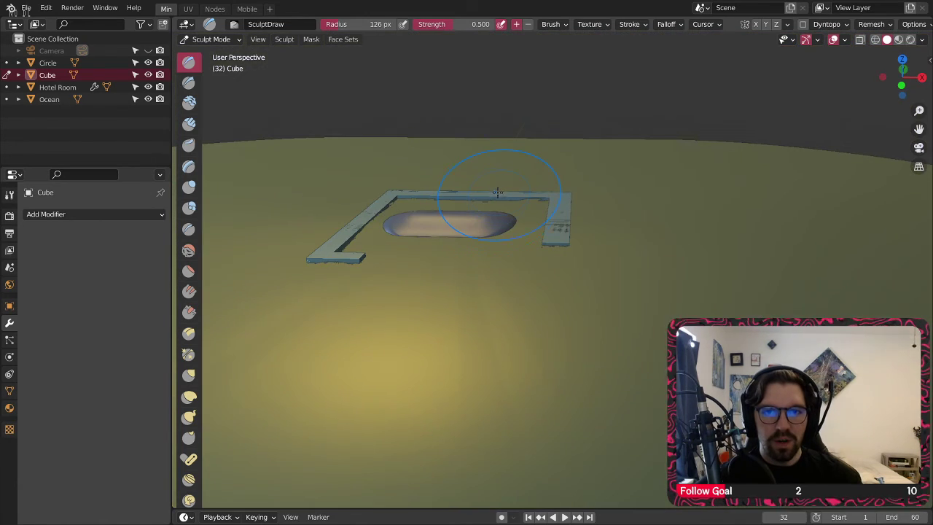
key("r")
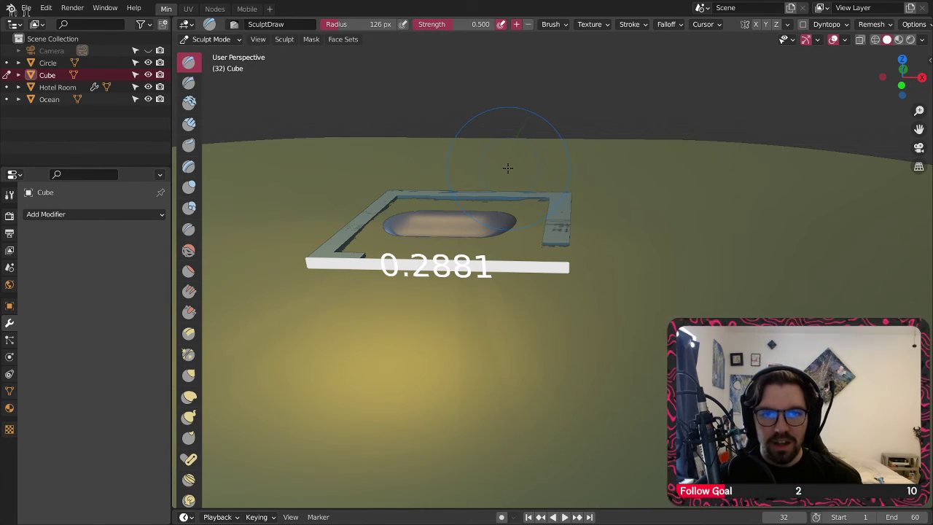
left_click(505, 169)
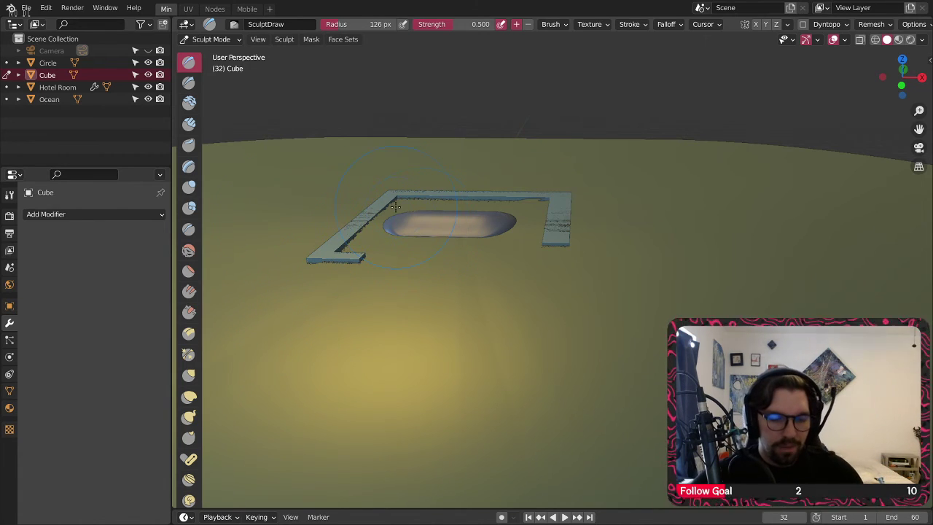
scroll(396, 208, "up", 3)
key("r")
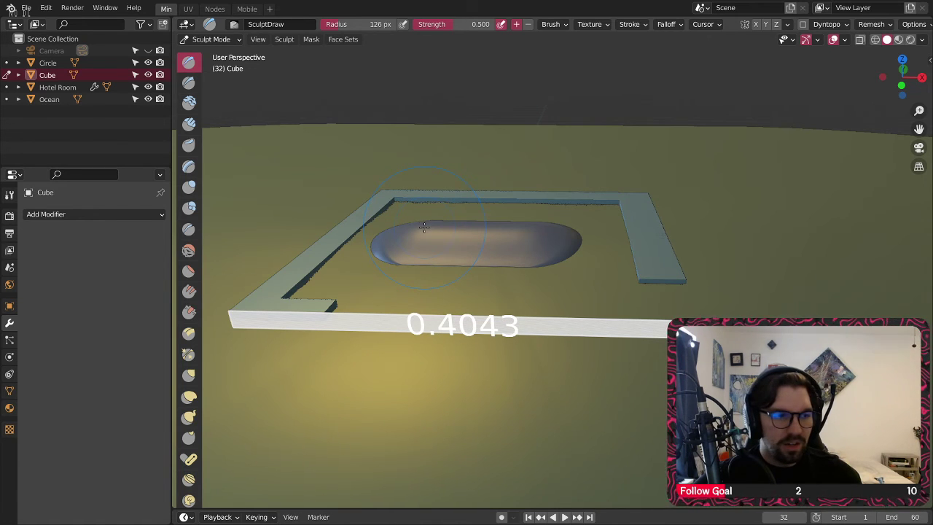
left_click(399, 228)
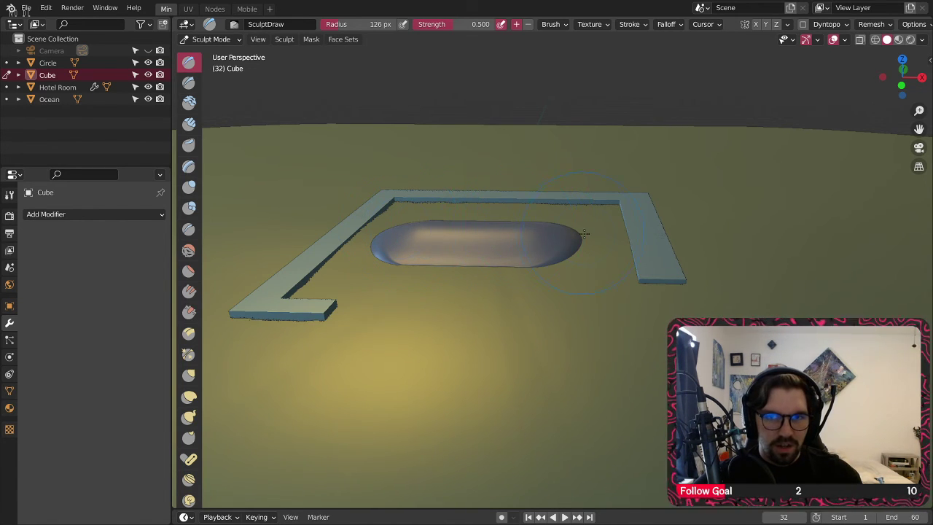
Step: Examine the remeshed frame's edges and mesh density around the short return, both close up and from a distance
middle_click_drag(584, 233, 451, 223)
scroll(441, 222, "up", 4)
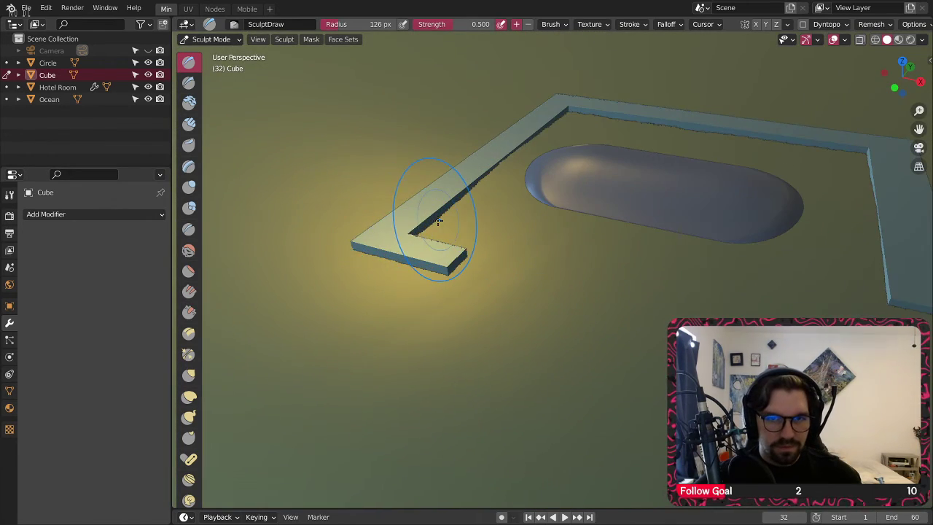
scroll(438, 221, "down", 3)
middle_click_drag(391, 229, 152, 258)
scroll(333, 250, "up", 3)
scroll(373, 260, "up", 2)
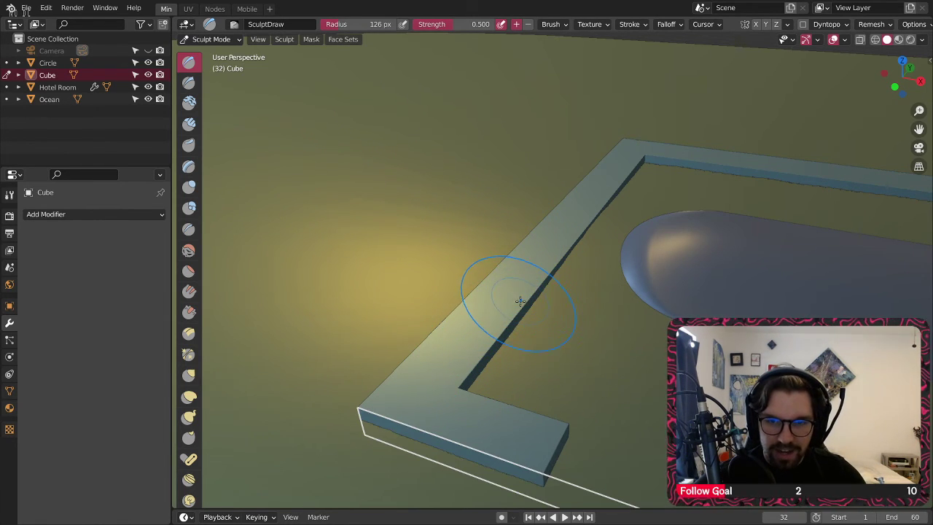
scroll(533, 336, "down", 6)
middle_click_drag(532, 318, 479, 306)
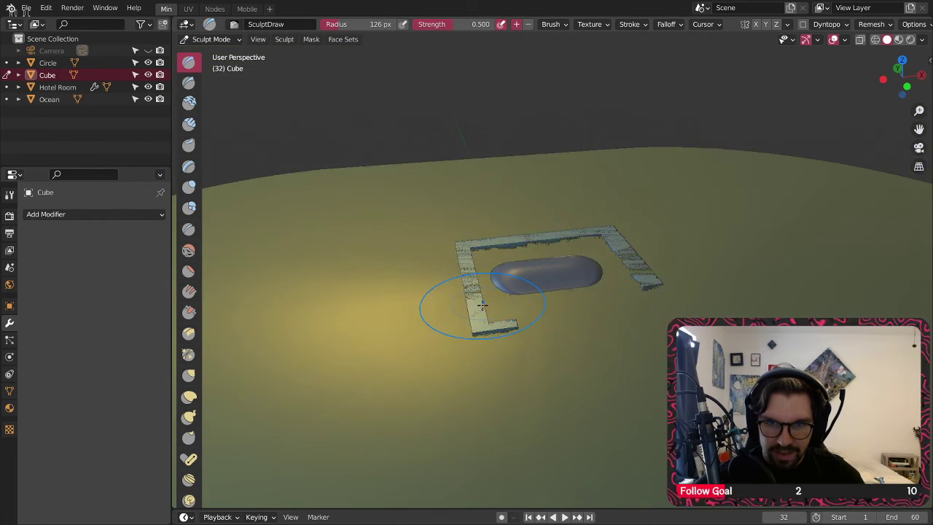
Step: Round the frame's inner back corner, beside the long narrow arm, with the Smooth brush at strength 0.373
scroll(480, 306, "up", 2)
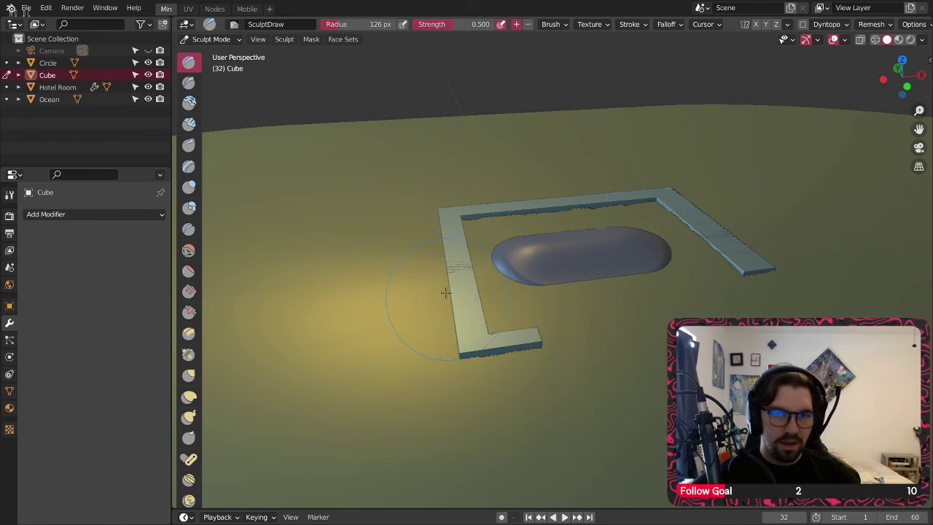
scroll(467, 243, "up", 8)
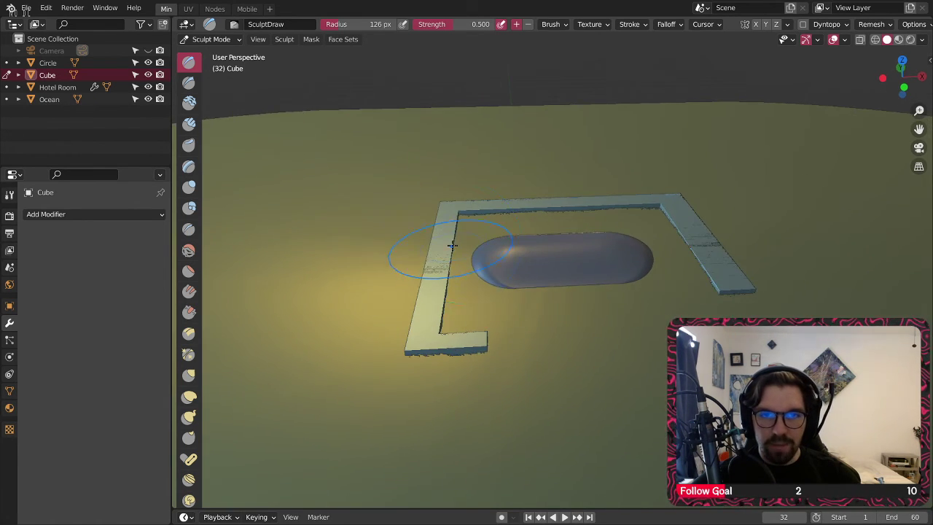
scroll(466, 237, "up", 2)
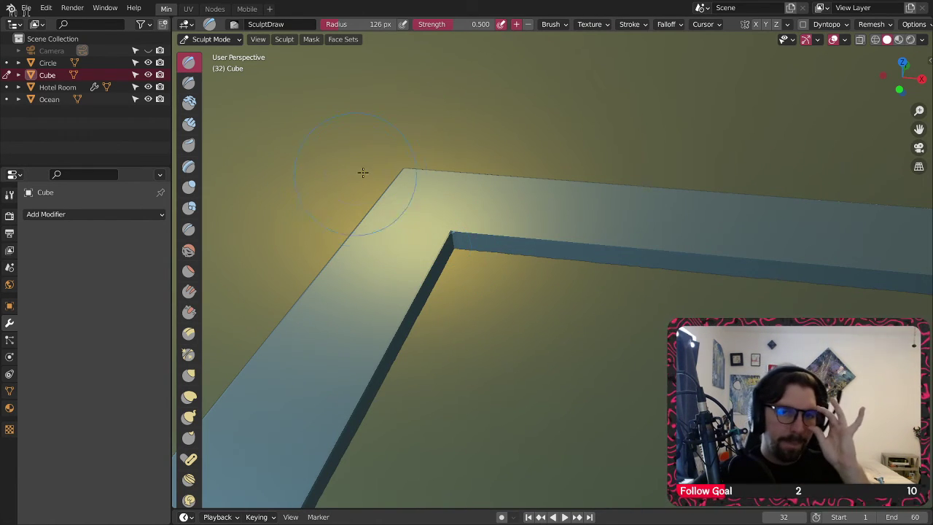
left_click(188, 250)
mouse_move(462, 243)
left_mouse_down()
mouse_move(457, 250)
mouse_move(521, 245)
left_mouse_up()
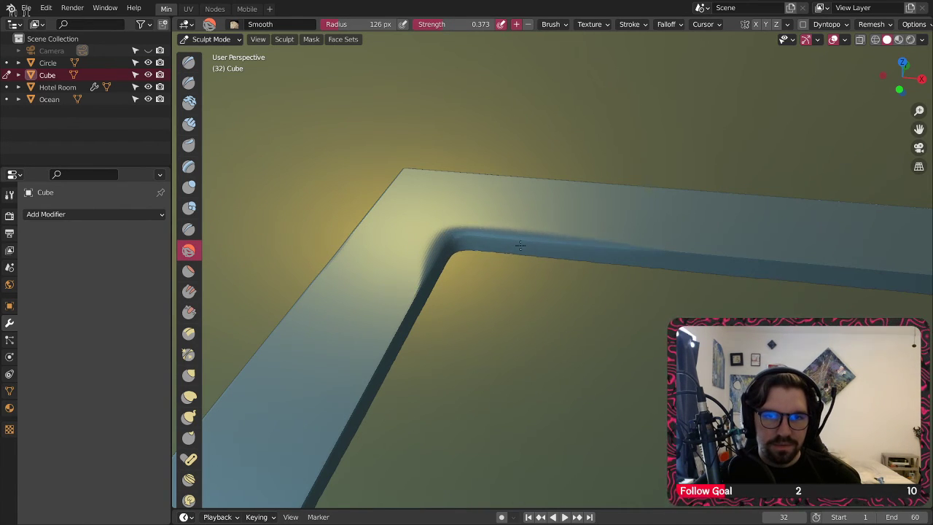
middle_click_drag(521, 245, 384, 249)
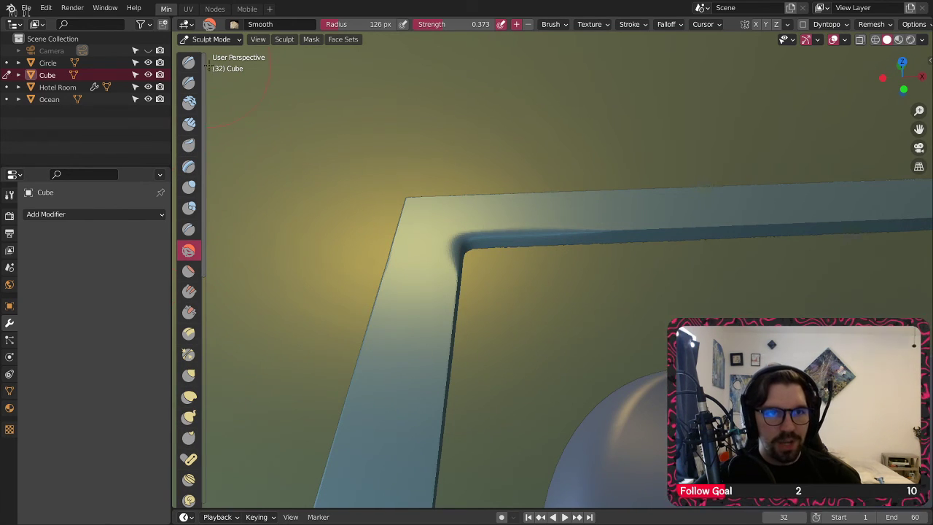
Step: Sculpt bumps along the back side's inner edge with the Blob brush and smooth the crease at its far corner
left_click(191, 208)
middle_click_drag(427, 254, 381, 277)
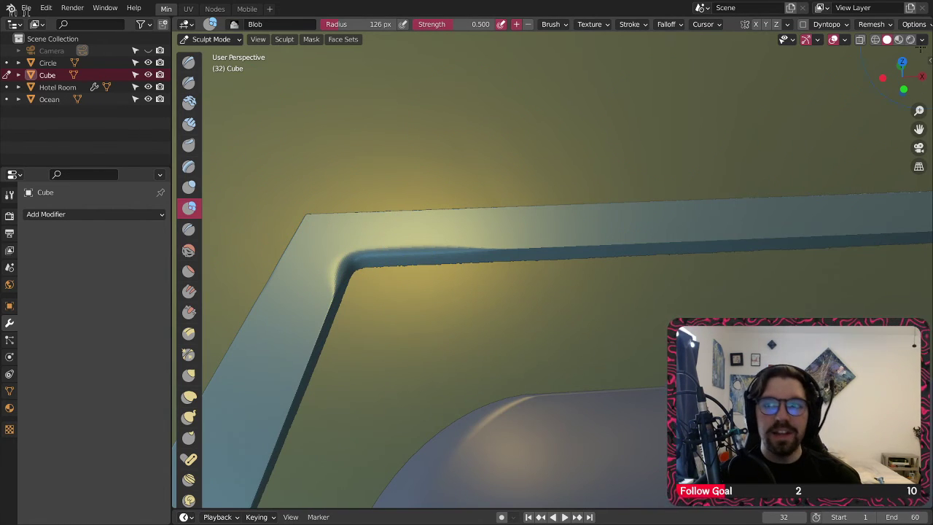
left_click_drag(381, 271, 641, 262)
middle_click_drag(641, 262, 440, 235)
mouse_move(441, 235)
left_mouse_down()
mouse_move(754, 241)
mouse_move(774, 248)
mouse_move(793, 279)
left_mouse_up()
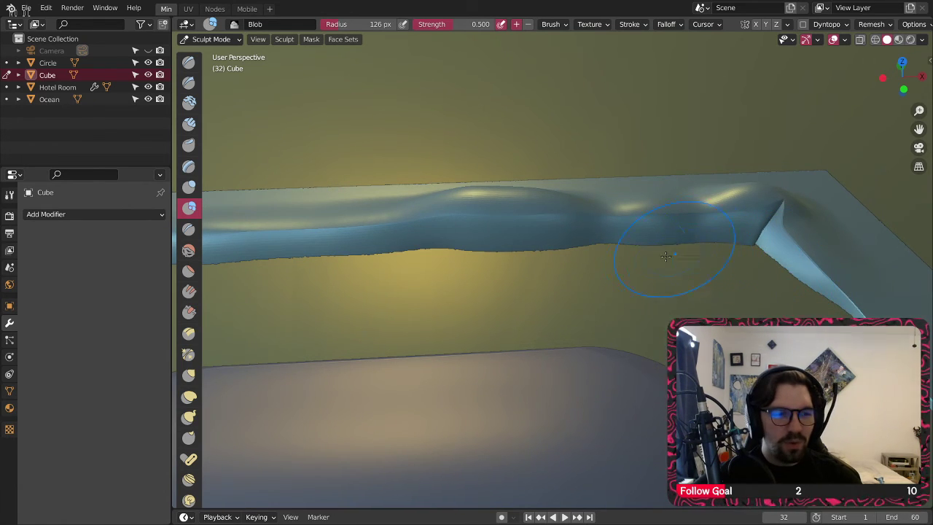
left_click(188, 250)
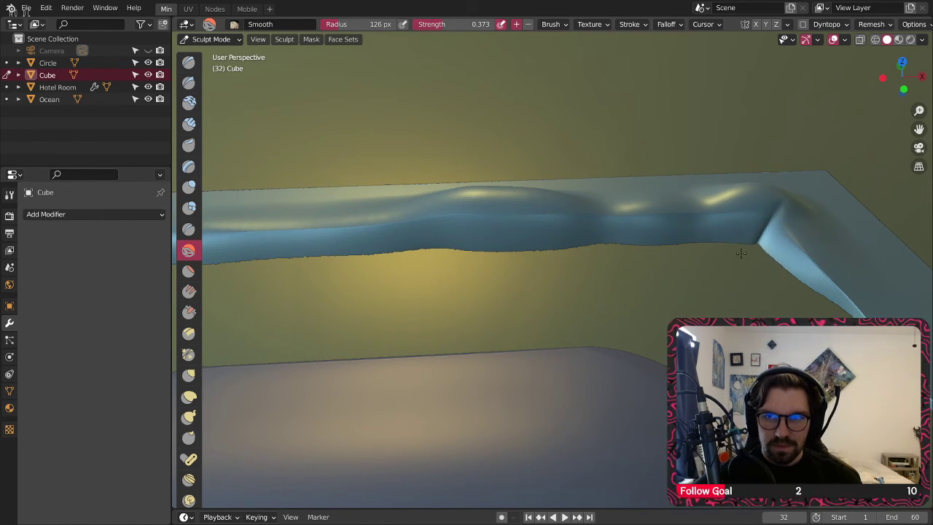
middle_click_drag(794, 208, 236, 230)
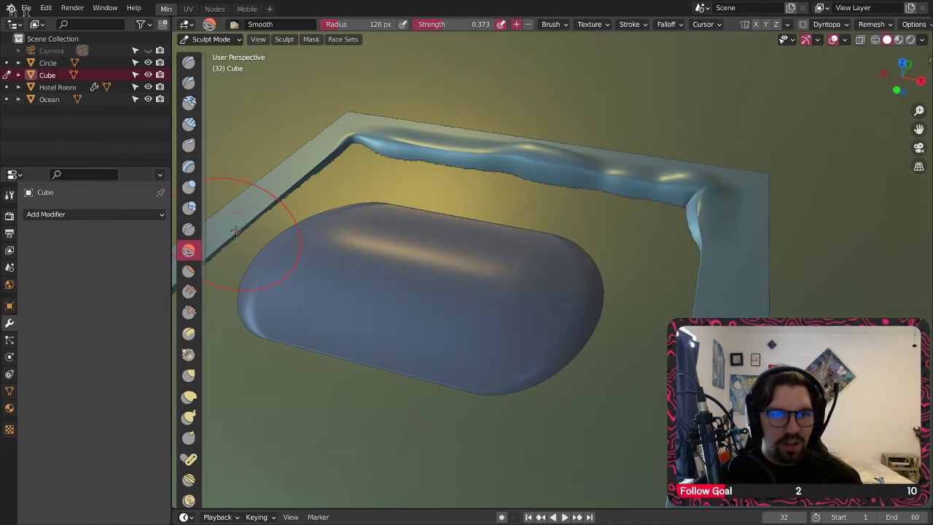
Step: Build up large rounded bumps over the top and edges of the frame's wide side arm with the Blob brush
left_click(182, 207)
middle_click_drag(718, 222, 836, 216)
left_click_drag(770, 211, 820, 232)
mouse_move(820, 237)
middle_mouse_down("shift")
mouse_move(693, 206)
mouse_move(658, 185)
middle_mouse_up("shift")
left_click_drag(628, 173, 816, 261)
middle_click_drag(808, 255, 624, 223, "shift")
mouse_move(601, 227)
left_mouse_down()
mouse_move(601, 270)
mouse_move(729, 274)
left_mouse_up()
middle_click_drag(729, 274, 662, 264)
mouse_move(548, 294)
left_mouse_down()
mouse_move(661, 306)
mouse_move(739, 264)
mouse_move(674, 275)
mouse_move(747, 262)
left_mouse_up()
middle_click_drag(746, 262, 676, 274)
left_click_drag(729, 293, 783, 298)
middle_click_drag(784, 298, 577, 313)
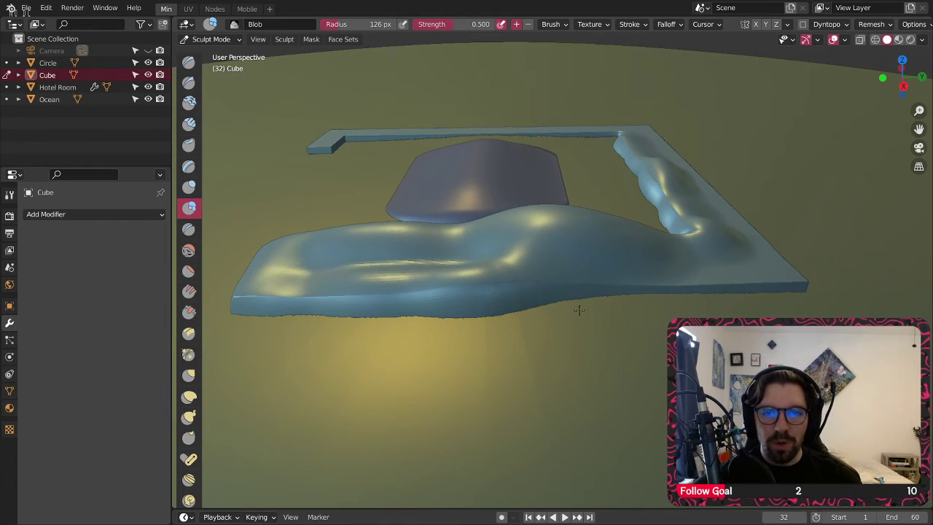
Step: Continue the Blob bumps around the wide arm's outer back corner and along the back side's outer edge
left_click_drag(614, 294, 709, 297)
middle_click_drag(711, 295, 590, 305)
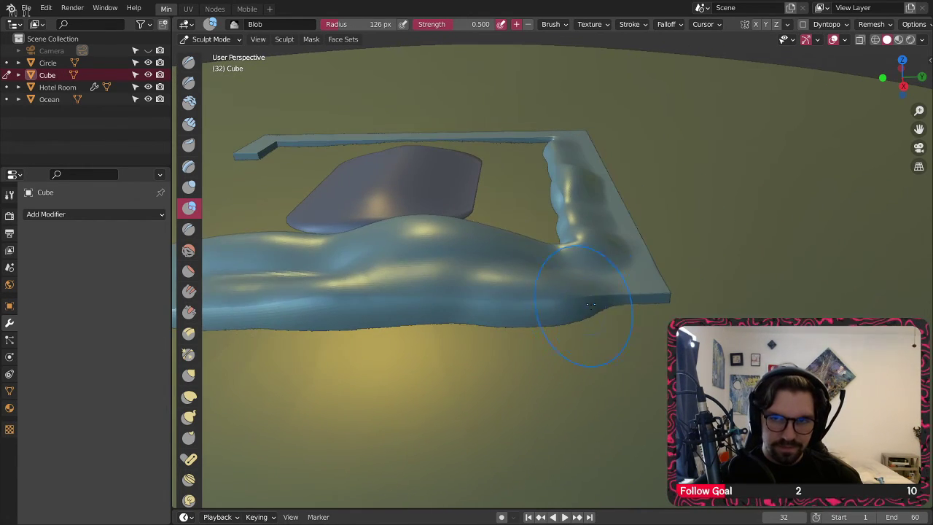
middle_click_drag(660, 305, 500, 308)
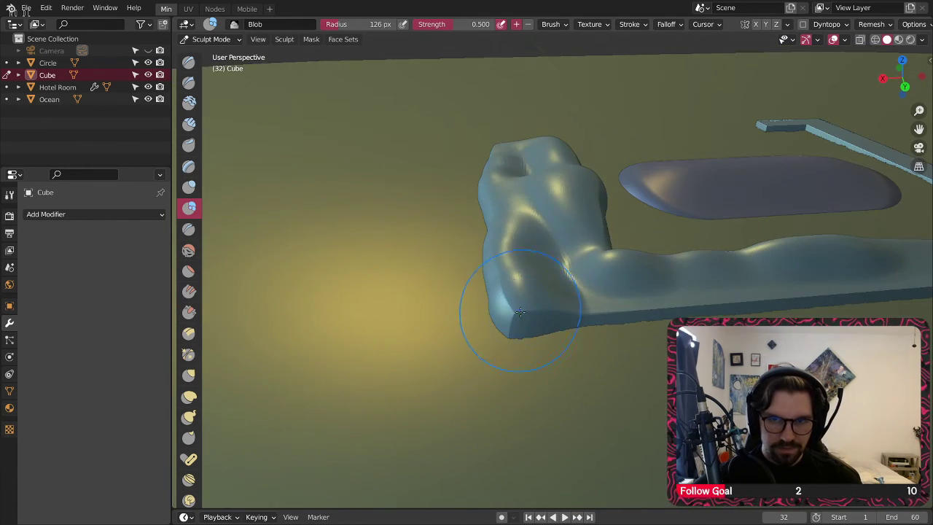
mouse_move(725, 299)
middle_mouse_down()
mouse_move(594, 324)
mouse_move(543, 312)
mouse_move(514, 332)
mouse_move(534, 324)
middle_mouse_up()
mouse_move(494, 299)
left_mouse_down()
mouse_move(594, 281)
mouse_move(494, 290)
mouse_move(668, 271)
left_mouse_up()
middle_click_drag(668, 272, 574, 324)
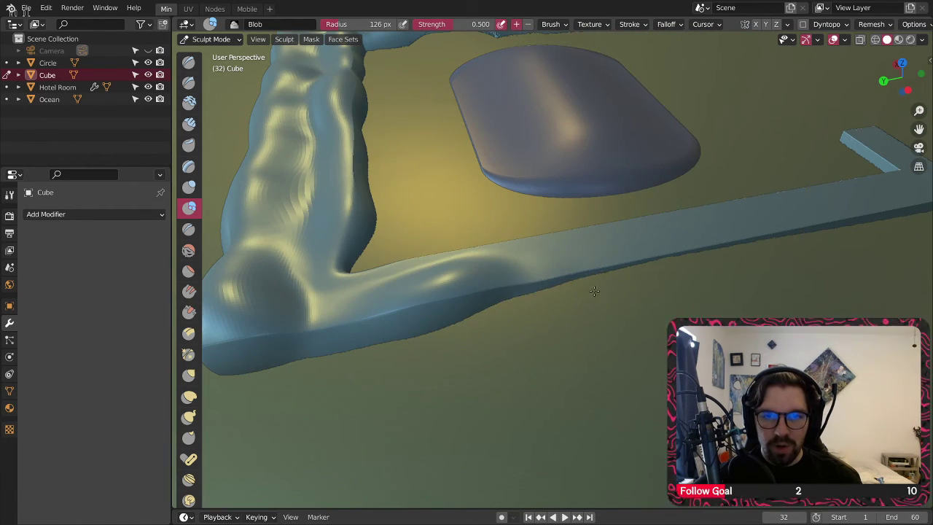
Step: Sculpt a row of Blob bumps along the long narrow arm's outer edge up to the short return's corner
left_click_drag(594, 291, 647, 267)
mouse_move(647, 267)
middle_mouse_down("shift")
mouse_move(550, 283)
mouse_move(583, 269)
middle_mouse_up("shift")
mouse_move(579, 251)
left_mouse_down()
mouse_move(629, 231)
mouse_move(546, 254)
mouse_move(565, 252)
left_mouse_up()
middle_click_drag(635, 248, 576, 283, "shift")
scroll(569, 255, "up", 2)
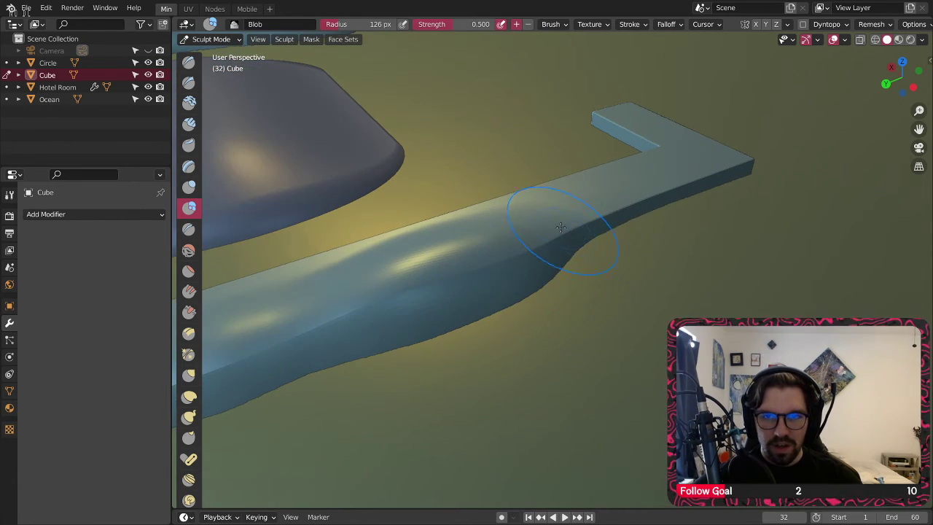
left_click_drag(560, 228, 745, 175)
mouse_move(745, 175)
middle_mouse_down("shift")
mouse_move(641, 226)
mouse_move(536, 240)
middle_mouse_up("shift")
left_click_drag(641, 306, 707, 313)
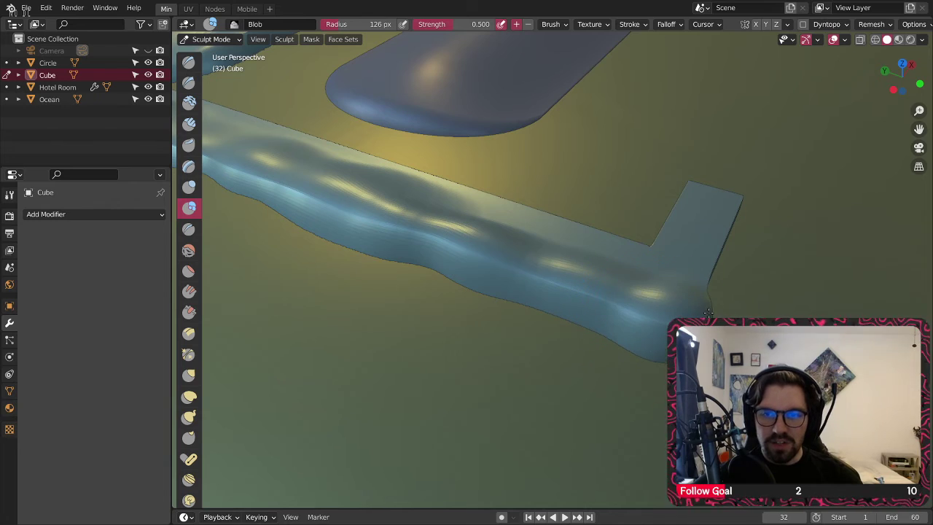
Step: Bulge out the corner between the narrow arm and the short return, and the return's outer edge
middle_click_drag(707, 313, 572, 334, "shift")
middle_click_drag(572, 333, 484, 323)
mouse_move(483, 324)
left_mouse_down()
mouse_move(556, 325)
mouse_move(540, 334)
mouse_move(654, 290)
left_mouse_up()
middle_click_drag(659, 288, 572, 336)
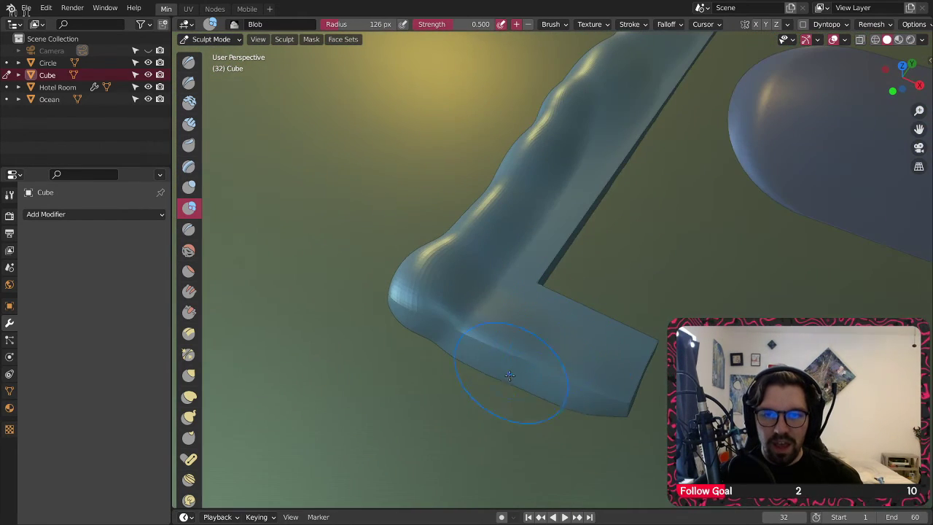
mouse_move(510, 376)
left_mouse_down()
mouse_move(533, 369)
mouse_move(526, 363)
left_mouse_up()
mouse_move(560, 379)
middle_mouse_down("shift")
mouse_move(552, 328)
mouse_move(581, 309)
middle_mouse_up("shift")
mouse_move(509, 319)
left_mouse_down()
mouse_move(446, 341)
mouse_move(462, 334)
left_mouse_up()
mouse_move(533, 321)
middle_mouse_down("shift")
mouse_move(528, 292)
mouse_move(543, 266)
middle_mouse_up("shift")
Step: Build up the top and end face of the short return with further Blob strokes
mouse_move(521, 303)
left_mouse_down()
mouse_move(548, 298)
mouse_move(437, 311)
mouse_move(372, 302)
mouse_move(443, 308)
mouse_move(452, 323)
mouse_move(423, 317)
left_mouse_up()
mouse_move(455, 320)
middle_mouse_down("shift")
mouse_move(421, 318)
mouse_move(437, 323)
middle_mouse_up("shift")
left_click_drag(426, 325, 536, 321)
middle_click_drag(536, 323, 423, 351)
left_click_drag(469, 341, 506, 320)
middle_click_drag(509, 320, 446, 326)
middle_click_drag(492, 321, 428, 323, "shift")
left_click_drag(419, 323, 478, 314)
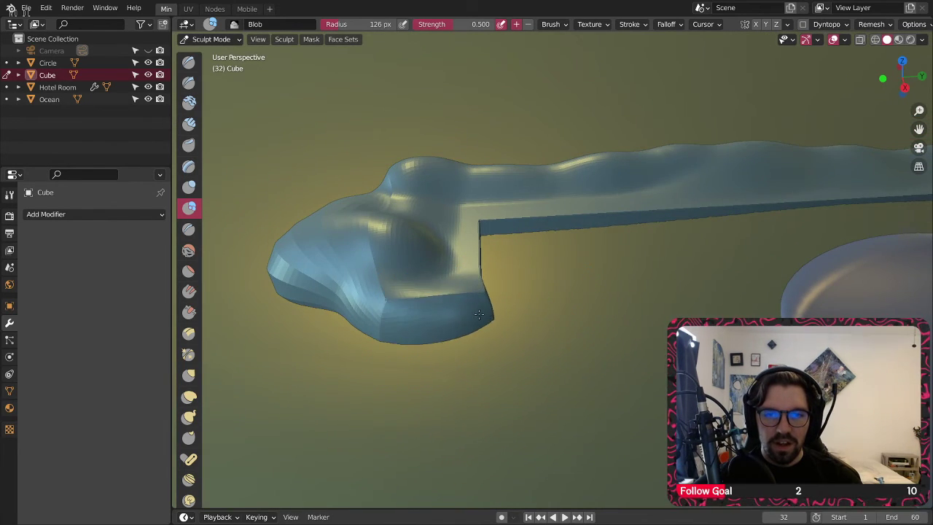
Step: Bulge out the short return's inner side and the start of the narrow arm's inner edge with Blob strokes
middle_click_drag(479, 314, 481, 321)
mouse_move(581, 286)
left_mouse_down()
mouse_move(610, 285)
mouse_move(606, 276)
mouse_move(534, 299)
mouse_move(620, 292)
left_mouse_up()
mouse_move(677, 313)
middle_mouse_down("shift")
mouse_move(593, 270)
mouse_move(663, 255)
middle_mouse_up("shift")
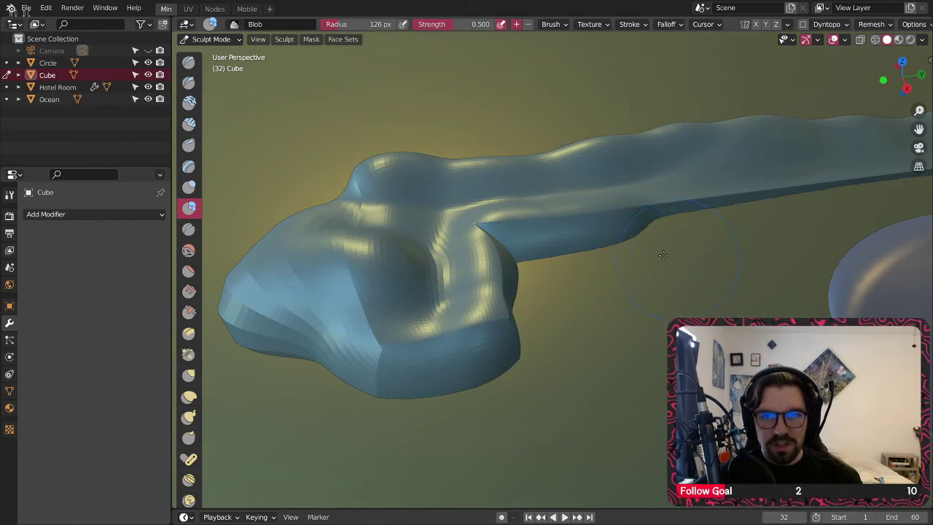
mouse_move(636, 214)
left_mouse_down()
mouse_move(693, 223)
mouse_move(681, 225)
left_mouse_up()
mouse_move(685, 223)
middle_mouse_down("shift")
mouse_move(460, 303)
mouse_move(473, 292)
middle_mouse_up("shift")
left_click_drag(473, 293, 576, 259)
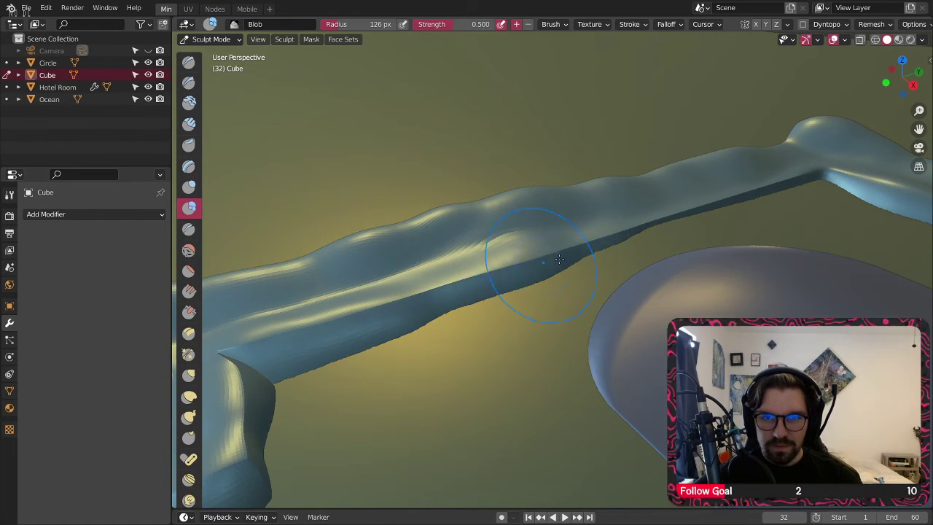
Step: Continue the Blob bumps along the narrow arm's inner edge and around the inner corner with the back side
middle_click_drag(544, 273, 516, 298)
left_click_drag(514, 297, 660, 251)
middle_click_drag(670, 246, 521, 261, "shift")
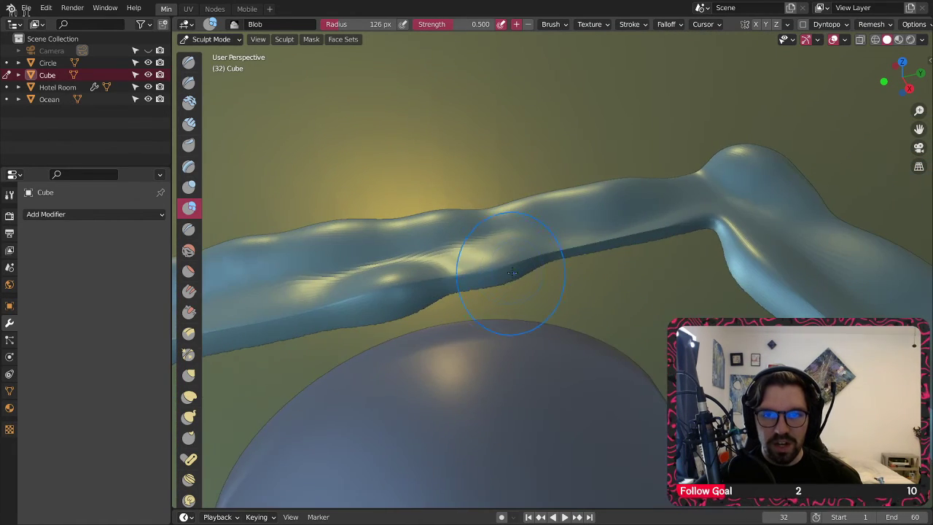
mouse_move(512, 277)
left_mouse_down()
mouse_move(673, 235)
mouse_move(726, 246)
mouse_move(692, 239)
left_mouse_up()
middle_click_drag(691, 239, 720, 237)
left_click_drag(710, 238, 729, 244)
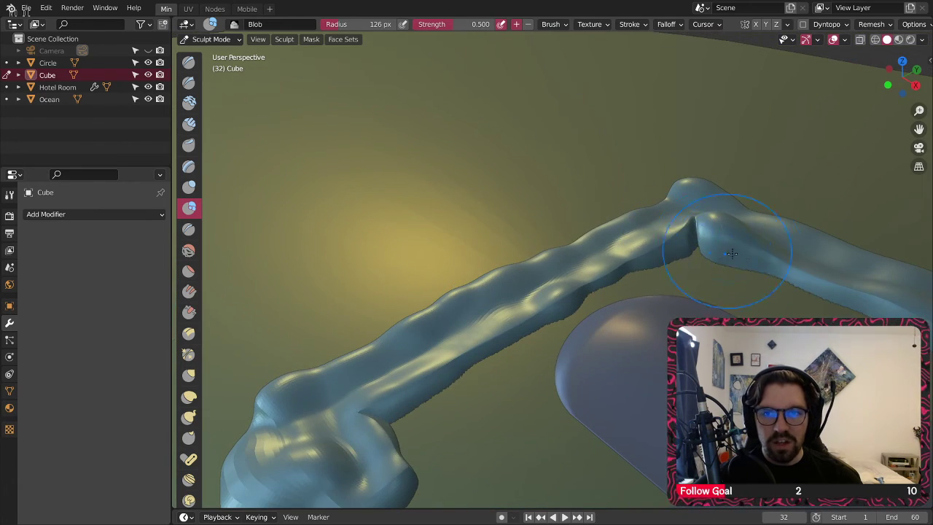
mouse_move(718, 244)
middle_mouse_down("shift")
mouse_move(617, 228)
mouse_move(633, 210)
mouse_move(535, 219)
mouse_move(602, 209)
mouse_move(607, 220)
middle_mouse_up("shift")
scroll(633, 210, "down", 4)
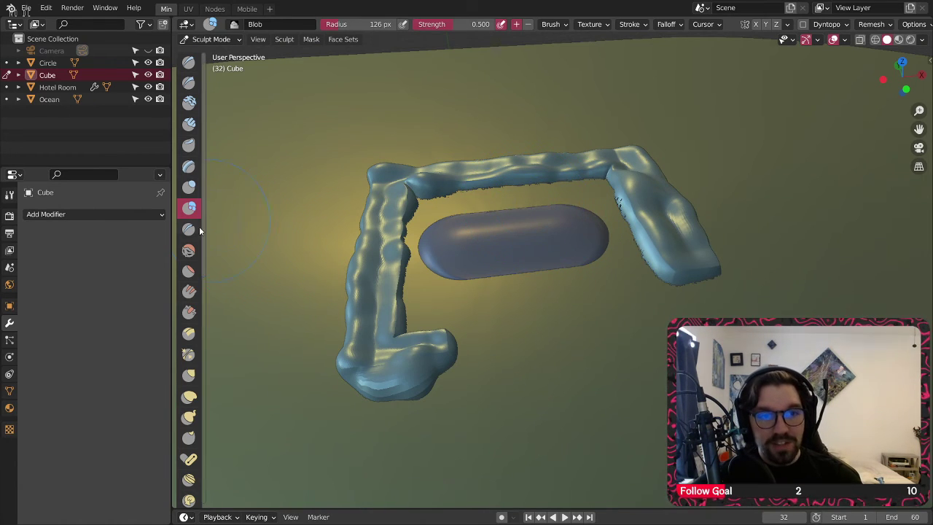
Step: Switch to the Smooth brush with a 261 px radius and soften the corner between the short return and narrow arm
left_click(188, 250)
key("bracketright")
key("bracketright")
key("bracketright")
key("bracketright")
key("bracketright")
key("bracketright")
key("bracketright")
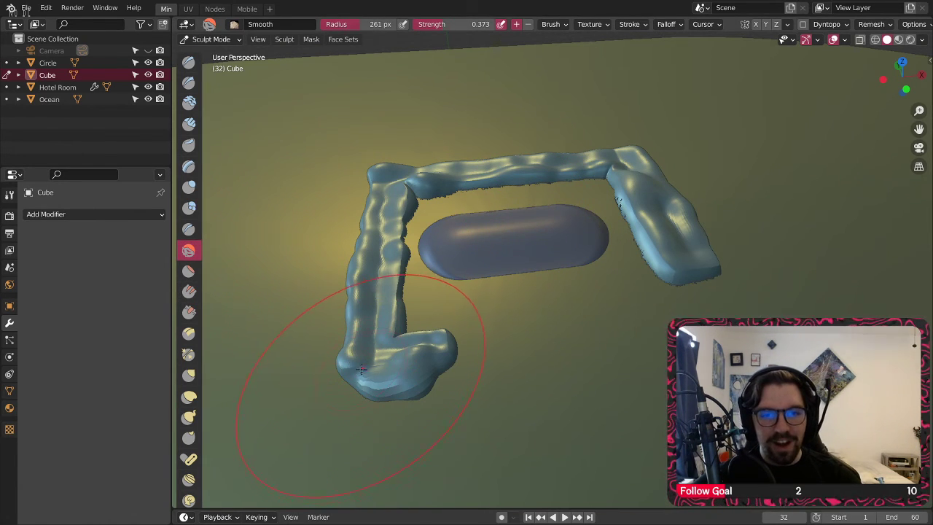
middle_click_drag(353, 364, 387, 336, "shift")
mouse_move(390, 335)
left_mouse_down()
mouse_move(410, 328)
mouse_move(391, 322)
left_mouse_up()
Step: Smooth the bumps along the narrow arm up to its inner corner with the back side
scroll(387, 322, "up", 4)
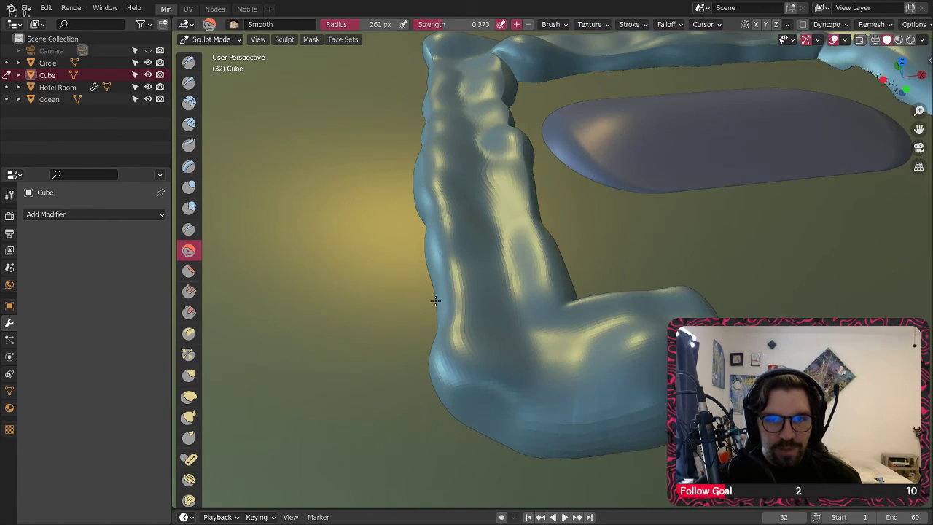
middle_click_drag(489, 268, 499, 393, "shift")
left_click_drag(479, 311, 470, 183)
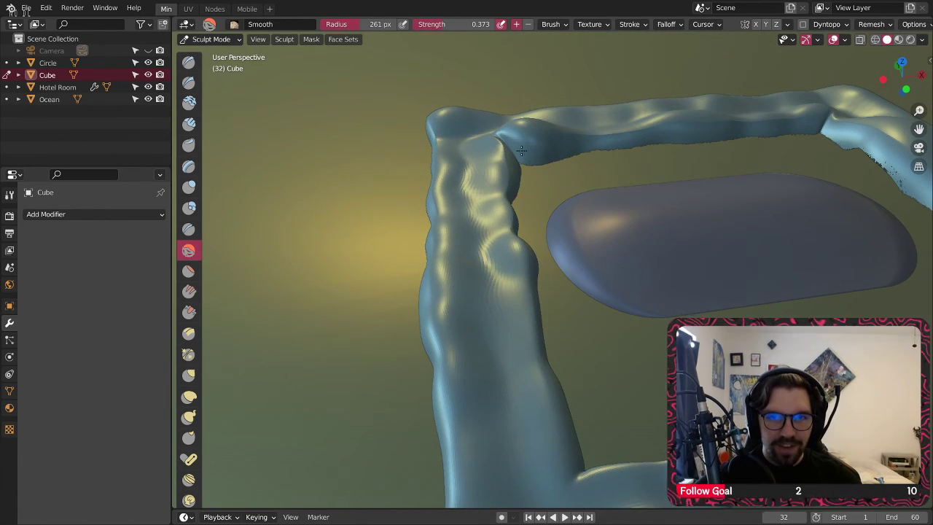
middle_click_drag(468, 183, 453, 272, "shift")
scroll(474, 226, "up", 8)
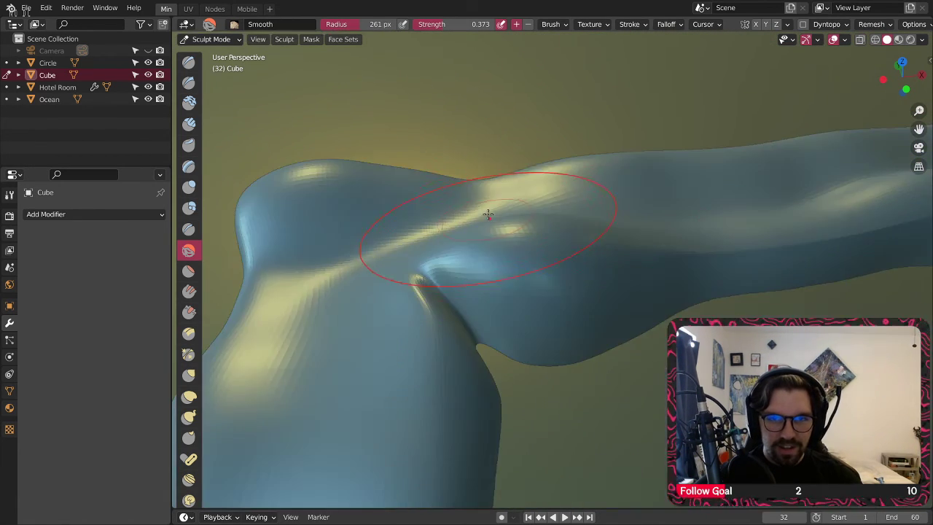
left_click_drag(383, 376, 510, 283)
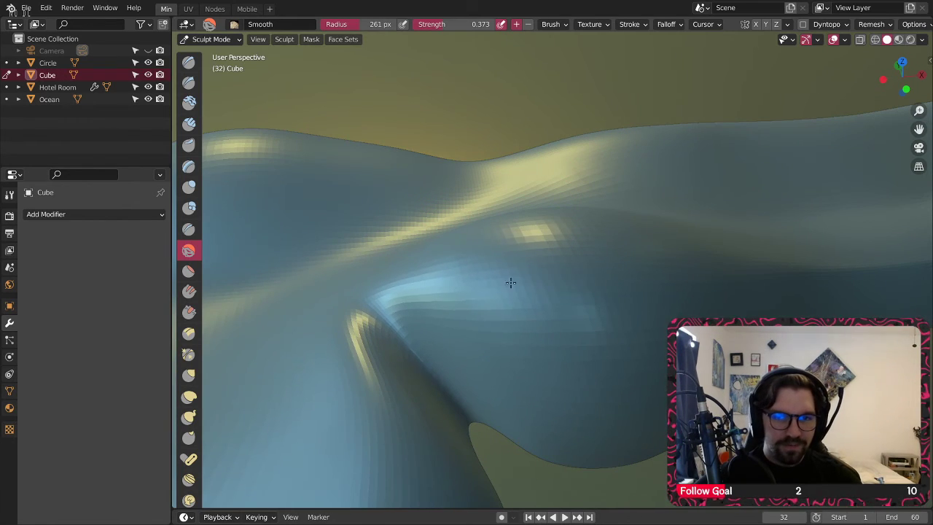
Step: Smooth the bumps along the frame's back side towards the wide arm
scroll(656, 283, "down", 4)
middle_click_drag(656, 283, 391, 285, "shift")
mouse_move(441, 269)
left_mouse_down()
mouse_move(618, 266)
mouse_move(522, 316)
mouse_move(563, 235)
left_mouse_up()
middle_click_drag(608, 194, 510, 231)
middle_click_drag(457, 161, 581, 199)
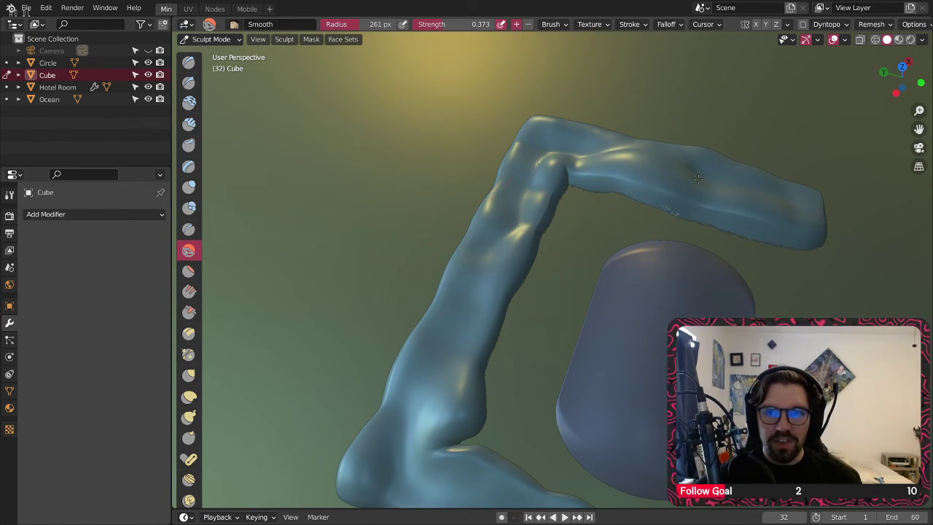
Step: Smooth the corner between the back side and the wide arm, and the wide arm's top and outer edge
scroll(513, 216, "up", 4)
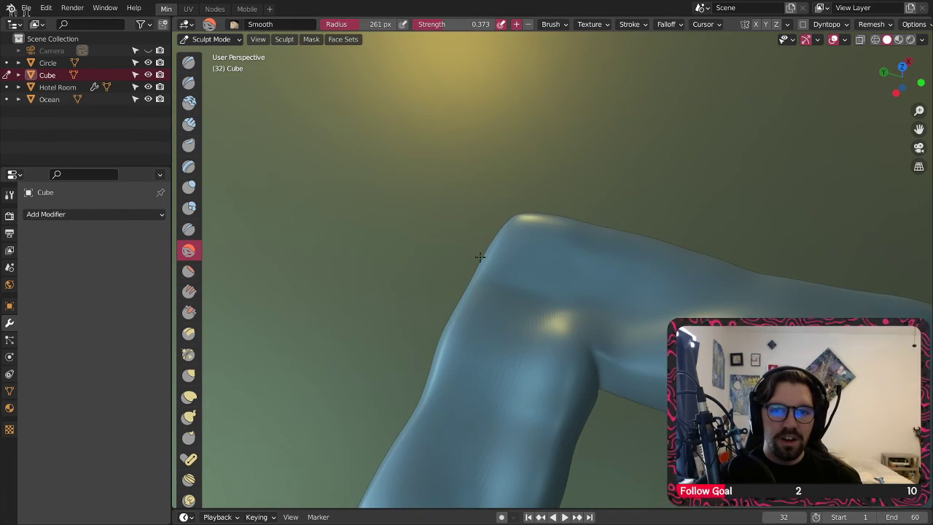
middle_click_drag(479, 257, 474, 218, "shift")
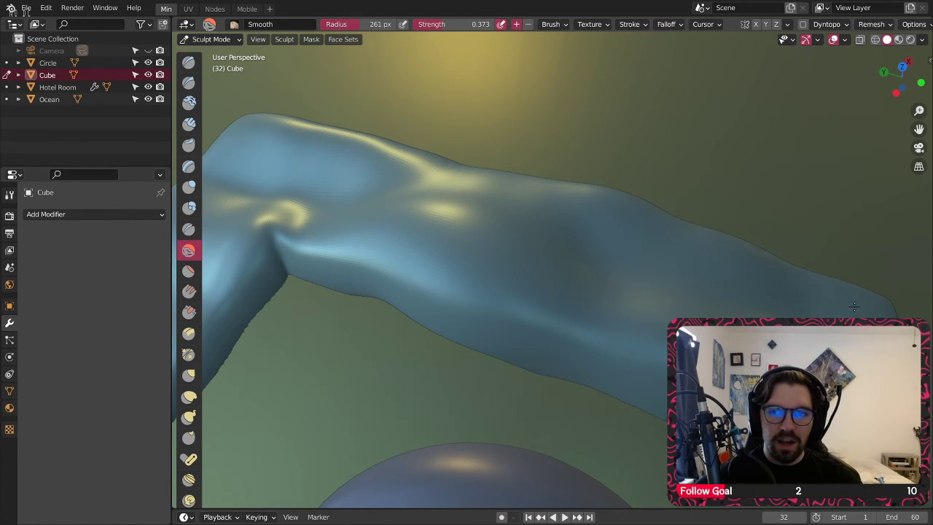
middle_click_drag(301, 215, 488, 210, "shift")
middle_click_drag(422, 266, 687, 220)
middle_click_drag(569, 315, 604, 247, "shift")
scroll(574, 325, "down", 2)
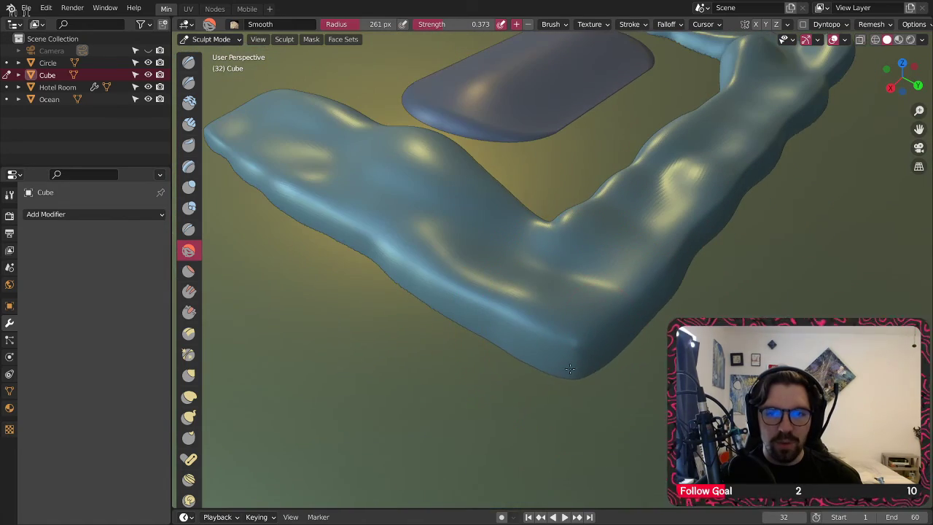
middle_click_drag(656, 275, 556, 369, "shift")
middle_click_drag(697, 228, 754, 234)
scroll(700, 230, "down", 3)
mouse_move(626, 218)
middle_mouse_down()
mouse_move(568, 264)
mouse_move(607, 212)
mouse_move(574, 257)
middle_mouse_up()
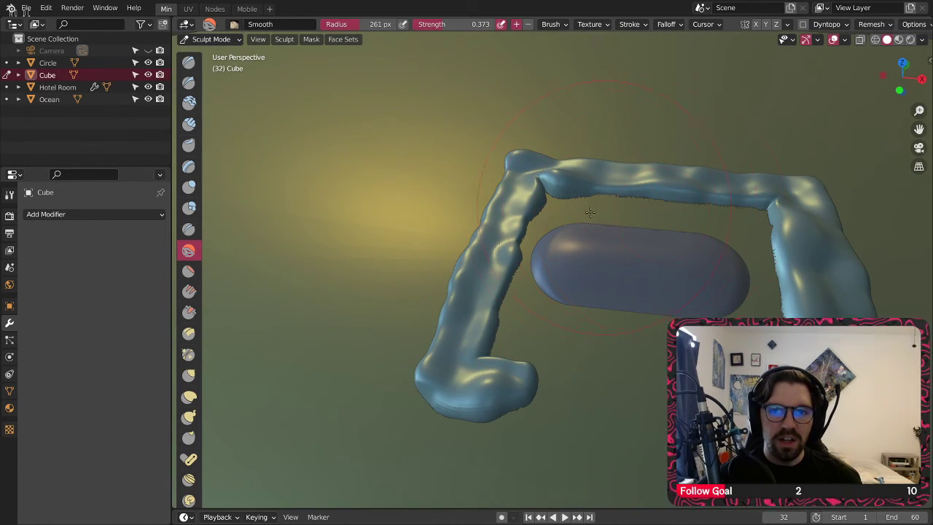
middle_click_drag(589, 212, 548, 222)
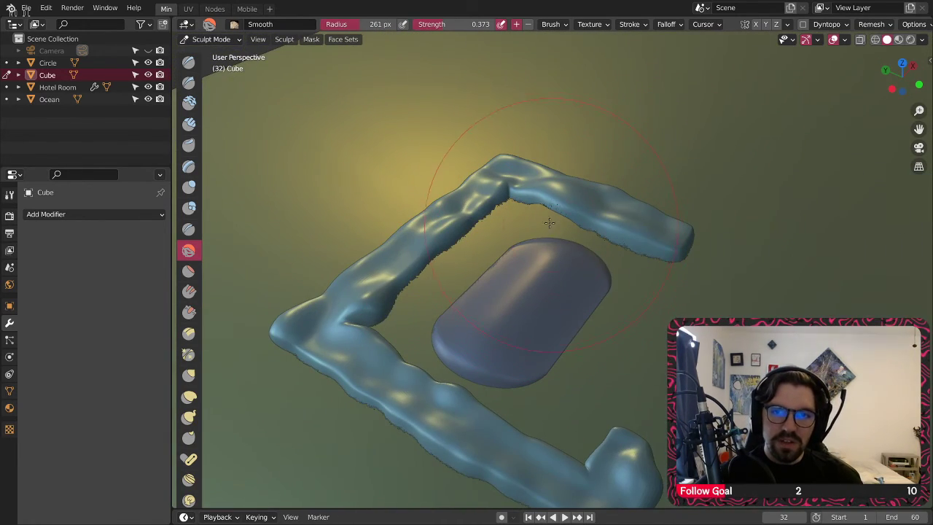
Step: Switch the frame to Edit Mode and un-subdivide its whole mesh with 2 iterations
left_click(227, 40)
left_click(211, 53)
left_click(211, 39)
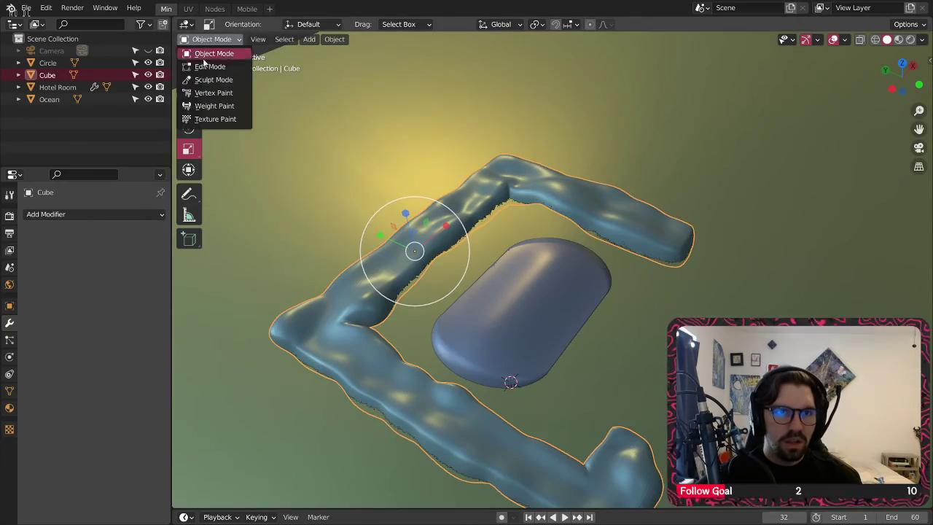
left_click(210, 66)
scroll(510, 218, "up", 8)
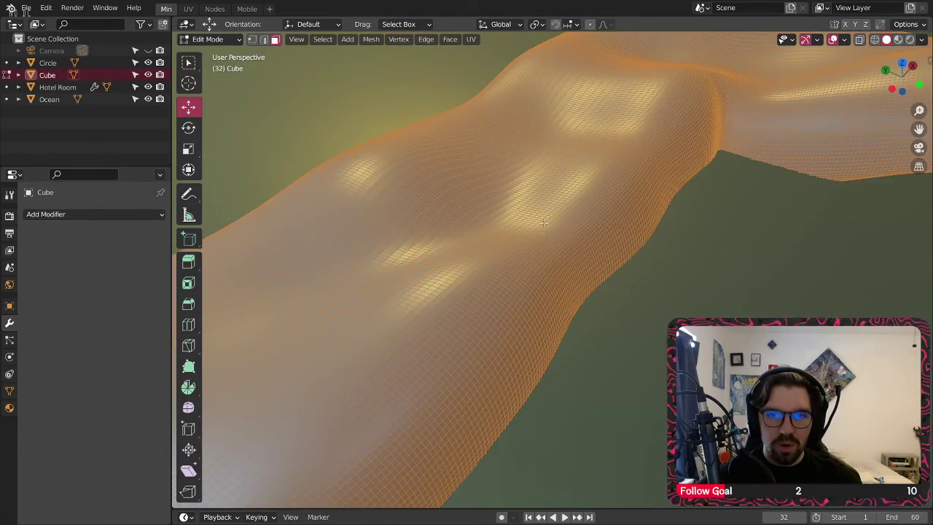
middle_click_drag(544, 223, 498, 236)
scroll(516, 237, "up", 4)
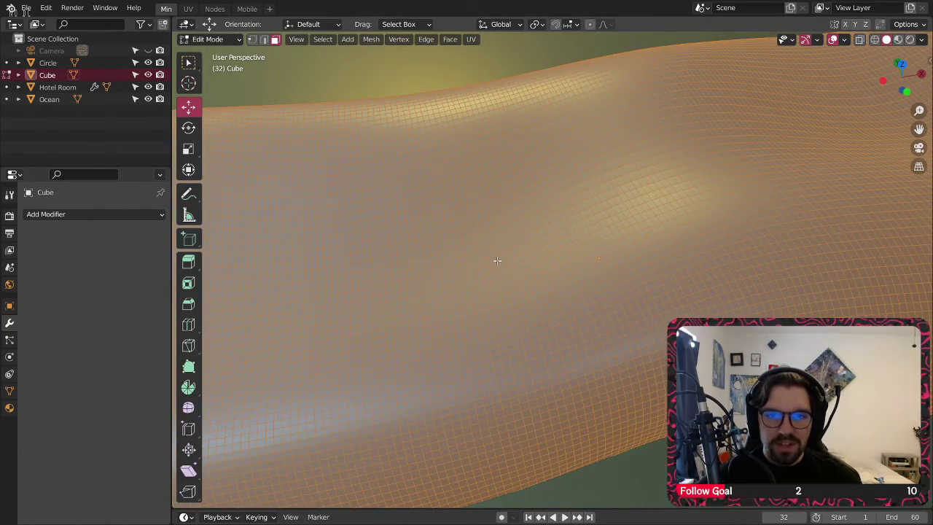
right_click(497, 260)
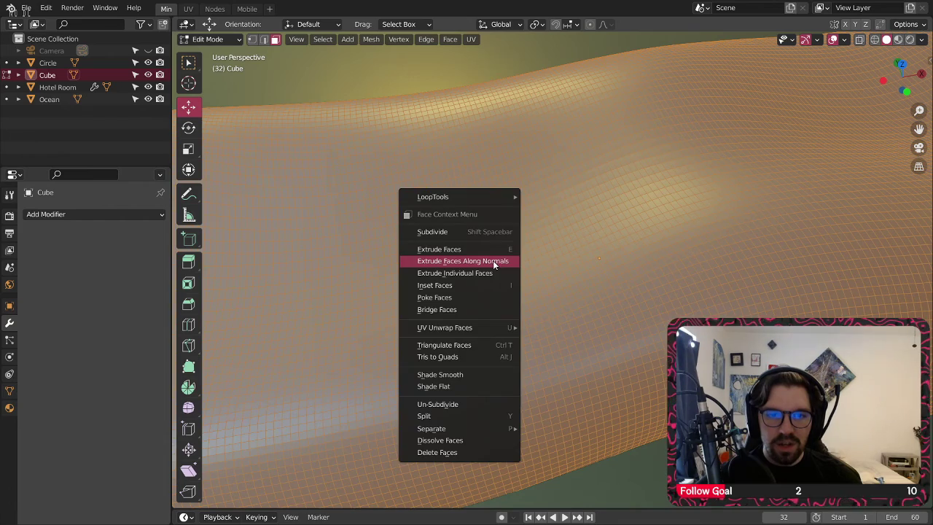
left_click(472, 404)
scroll(671, 284, "down", 6)
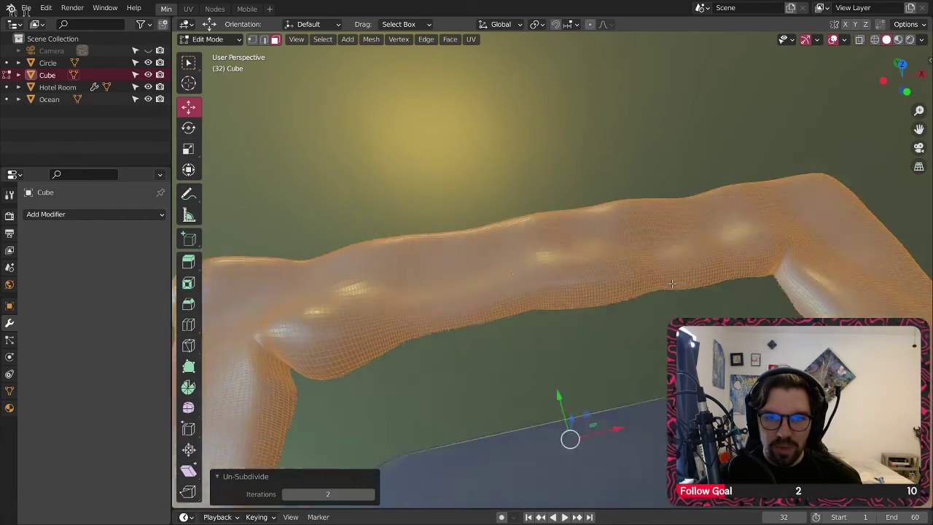
Step: Examine the reduced mesh density along the back side and at the wide arm's end
middle_click_drag(672, 284, 686, 245)
scroll(639, 248, "up", 4)
scroll(583, 239, "down", 5)
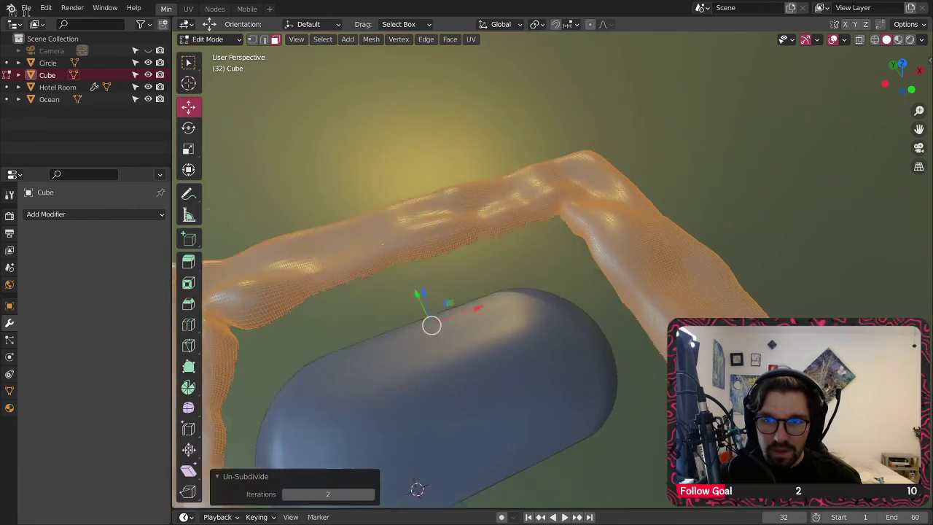
middle_click_drag(838, 464, 522, 273, "shift")
scroll(403, 297, "up", 7)
middle_click_drag(430, 329, 363, 340)
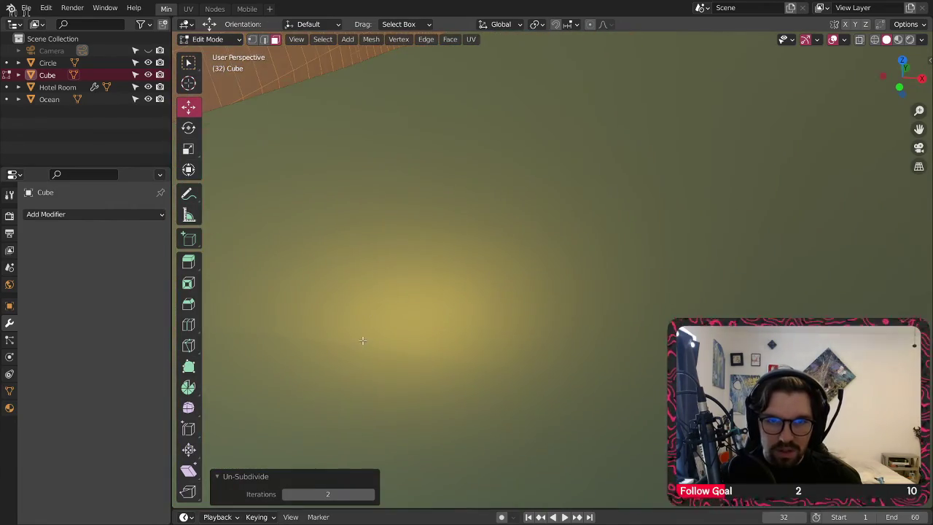
scroll(598, 221, "down", 5)
middle_click_drag(599, 268, 594, 235)
scroll(595, 235, "down", 5)
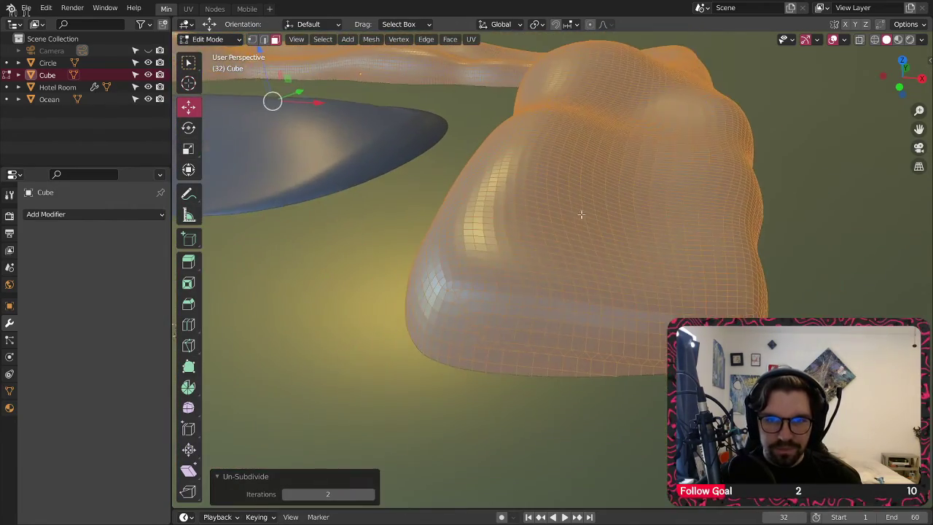
scroll(502, 307, "up", 6)
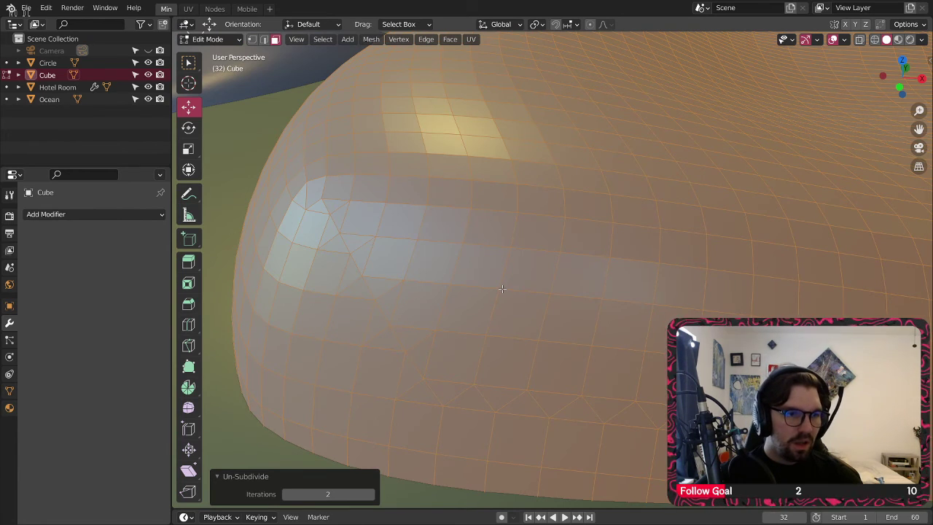
Step: Un-subdivide the whole frame mesh two more times with 2 iterations each to coarsen it further
right_click(501, 289)
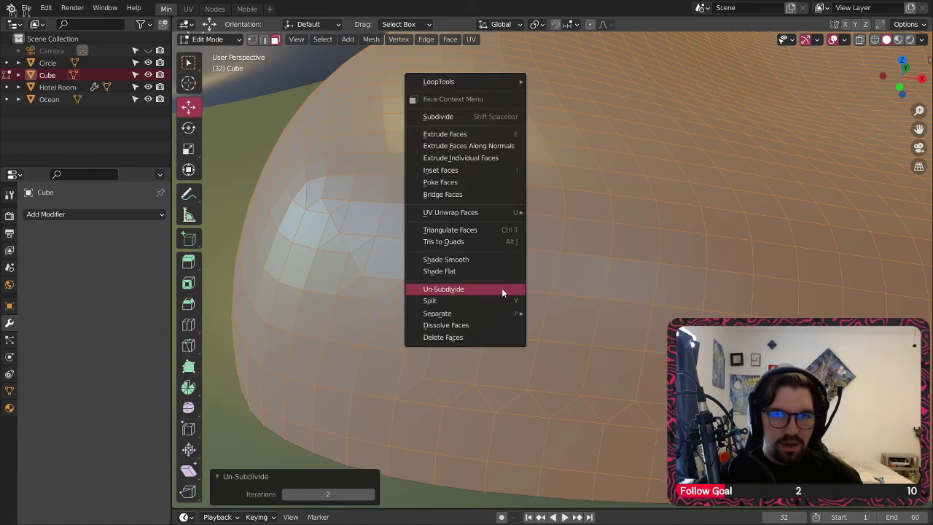
left_click(501, 288)
middle_click_drag(502, 288, 408, 349)
right_click(529, 222)
left_click(528, 222)
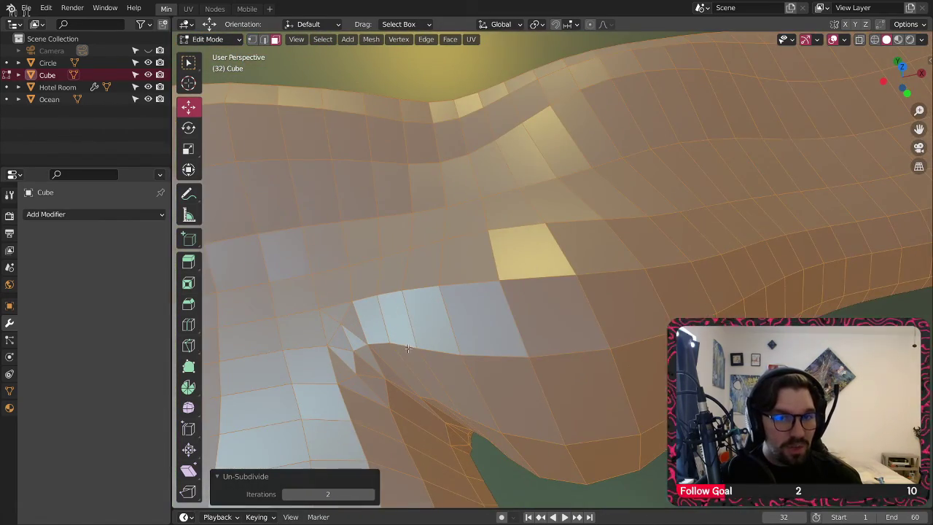
right_click(472, 348)
left_click(470, 345)
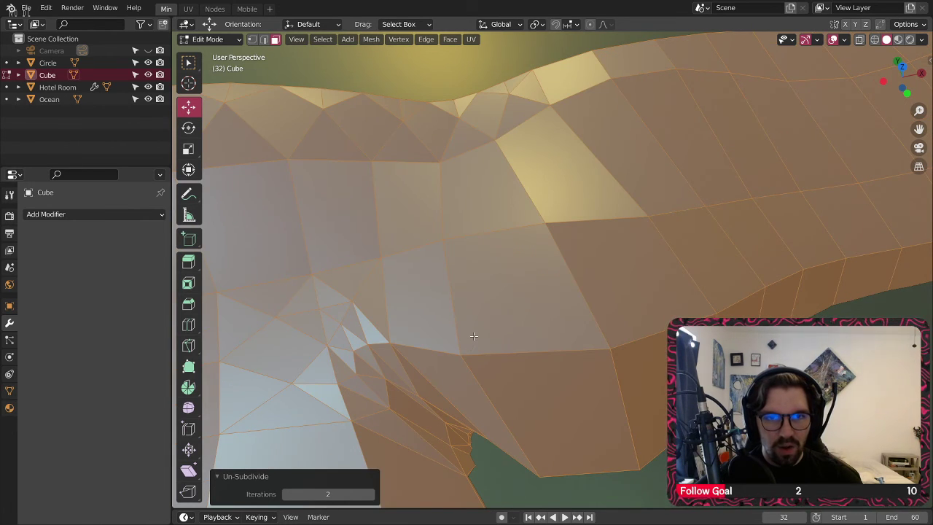
key("ctrl+z")
Step: Apply one more Un-Subdivide with 2 iterations and check the low-poly facets over the whole frame
right_click(481, 389)
left_click(481, 389)
middle_click_drag(481, 389, 502, 282)
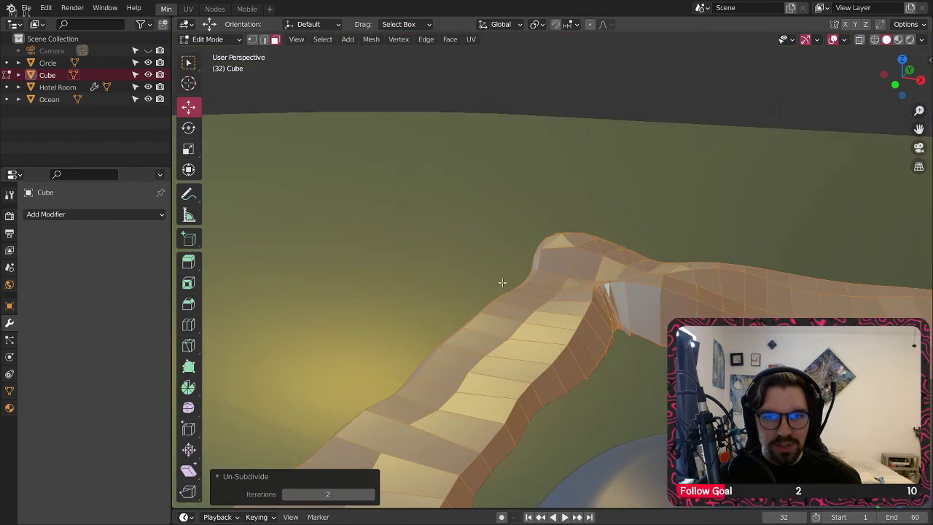
scroll(502, 282, "down", 5)
scroll(497, 294, "up", 3)
middle_click_drag(488, 315, 438, 342)
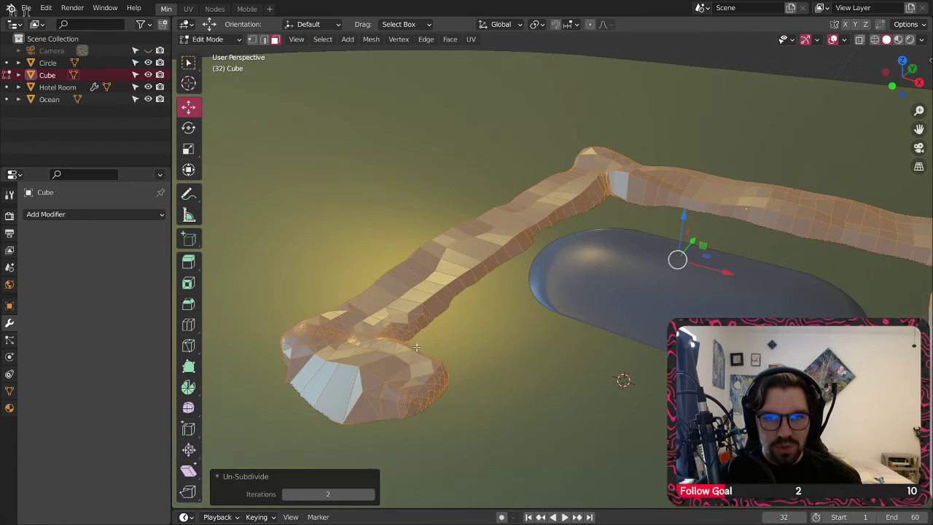
scroll(406, 367, "up", 5)
Step: Return the frame to Sculpt Mode and smooth the dense facets at the short return's inner corner
left_click(210, 41)
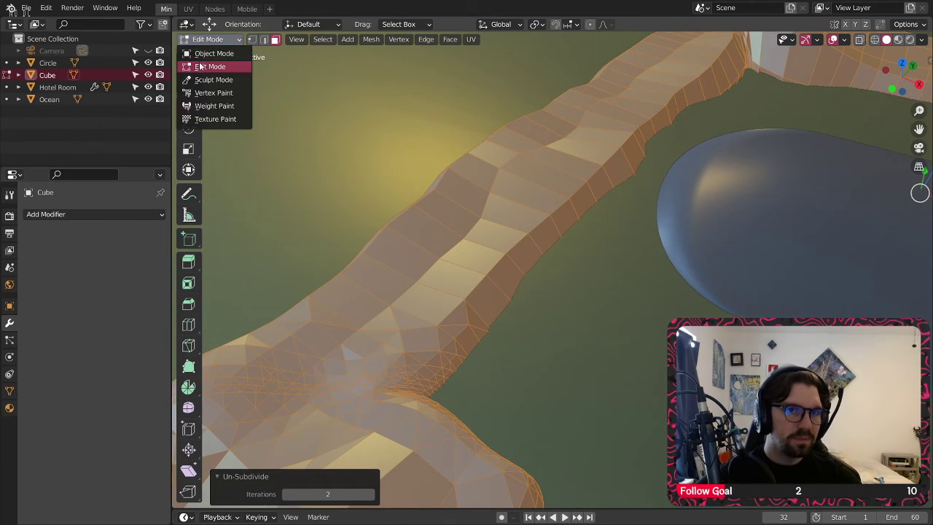
left_click(201, 70)
left_click(208, 39)
left_click(218, 77)
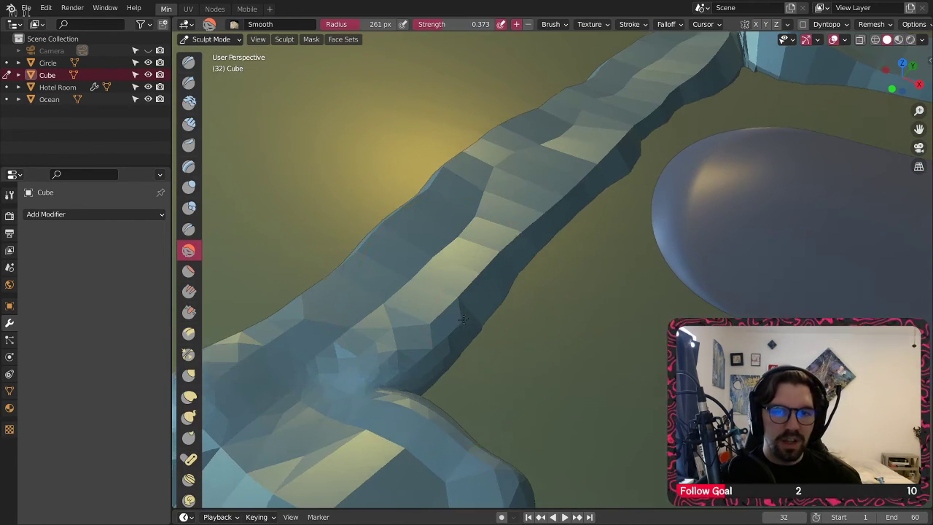
mouse_move(379, 182)
middle_mouse_down()
mouse_move(421, 129)
mouse_move(396, 250)
middle_mouse_up()
scroll(395, 250, "up", 4)
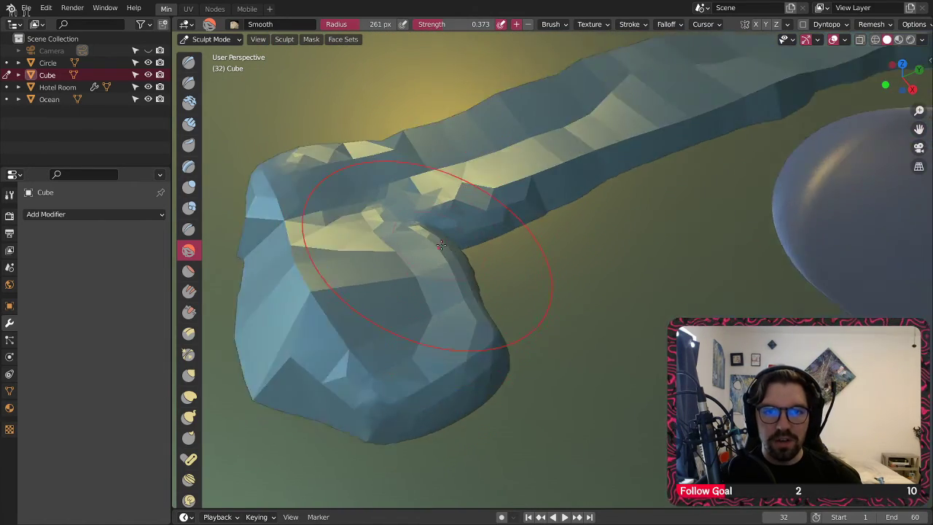
middle_click_drag(406, 208, 442, 209)
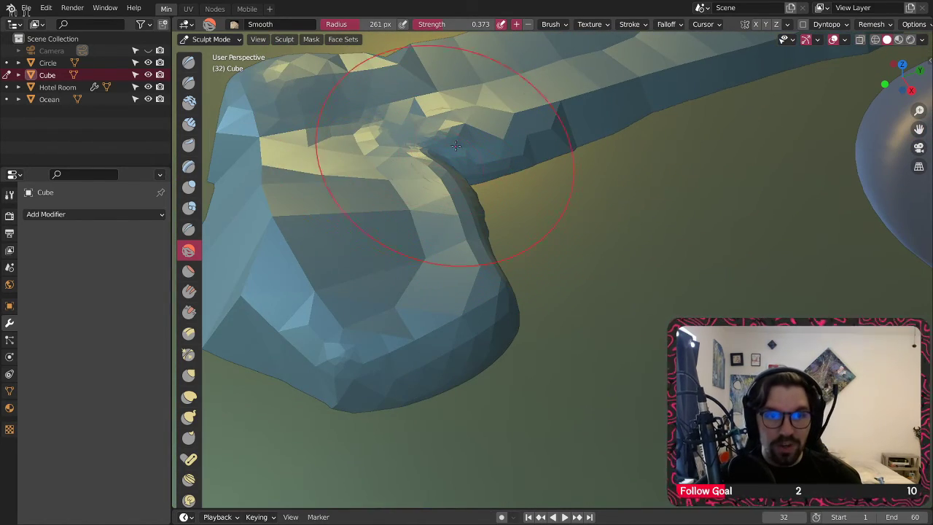
mouse_move(455, 146)
left_mouse_down()
mouse_move(537, 137)
mouse_move(416, 160)
left_mouse_up()
Step: Smooth the rough facets around the bend between the back side and the short return, including its outer face
middle_click_drag(399, 175, 441, 308, "shift")
mouse_move(487, 284)
middle_mouse_down()
mouse_move(441, 329)
mouse_move(542, 282)
mouse_move(456, 437)
middle_mouse_up()
left_click_drag(456, 437, 444, 359)
middle_click_drag(444, 359, 571, 306)
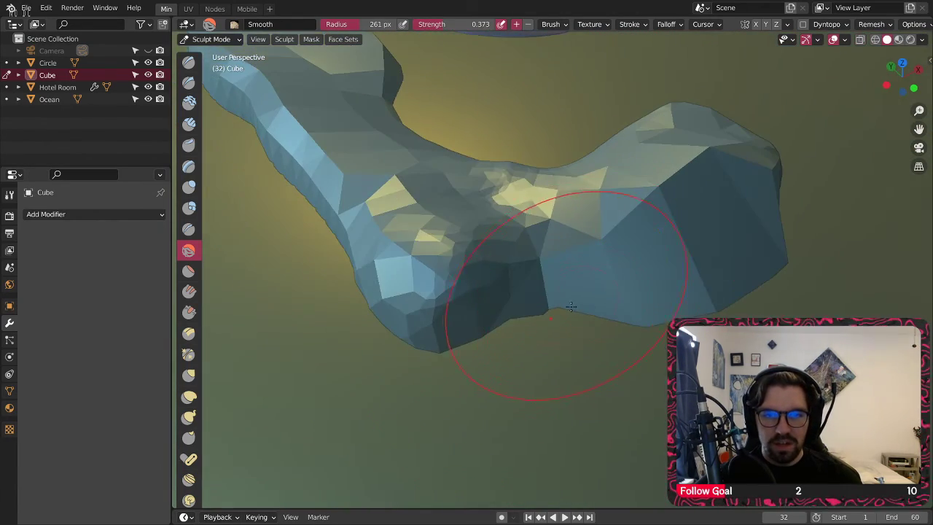
mouse_move(494, 325)
middle_mouse_down()
mouse_move(752, 260)
mouse_move(743, 305)
middle_mouse_up()
middle_click_drag(333, 271, 875, 240, "shift")
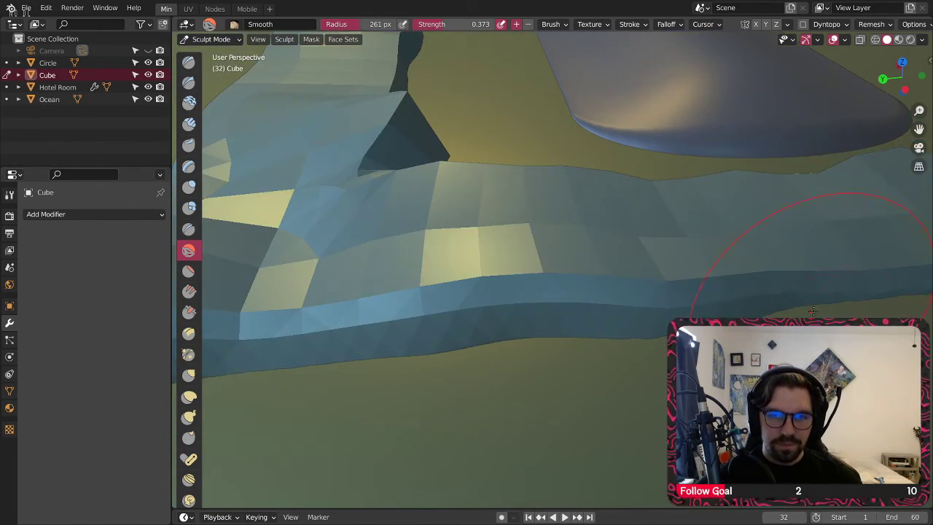
Step: Smooth out the sharp notch at the inner corner where the wide arm meets the long side
scroll(469, 328, "down", 5)
mouse_move(469, 328)
middle_mouse_down()
mouse_move(500, 395)
mouse_move(568, 365)
mouse_move(615, 370)
middle_mouse_up()
middle_click_drag(578, 300, 636, 349)
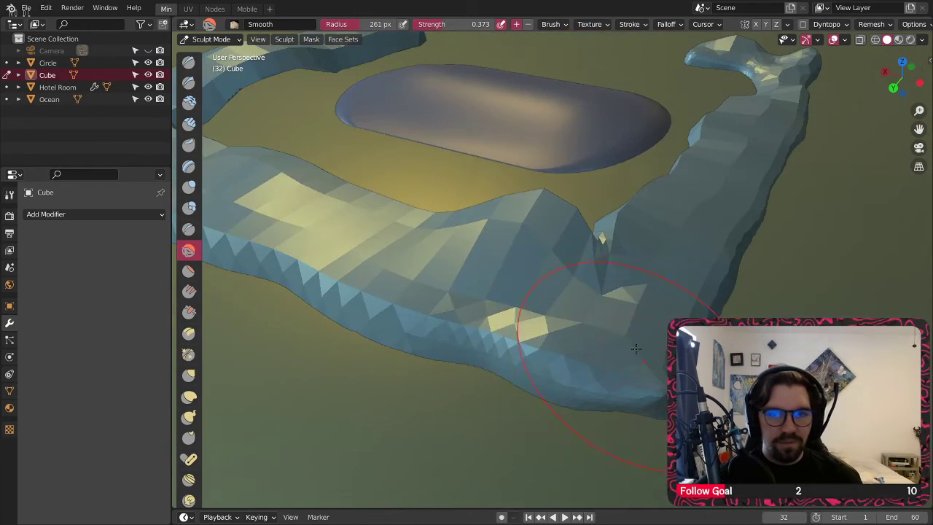
scroll(532, 245, "up", 3)
middle_click_drag(533, 245, 603, 210)
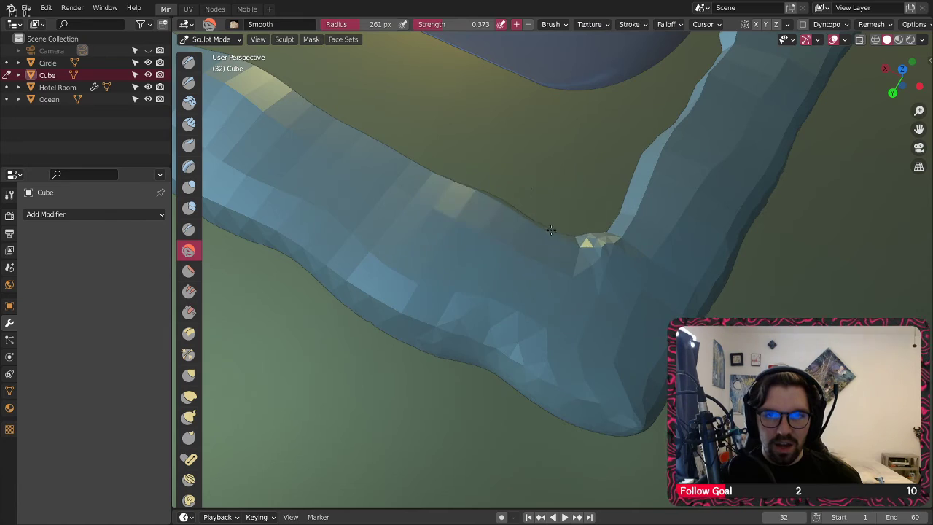
Step: Smooth the slopes of the wide arm and the adjoining long side, checking the frame from several sides
middle_click_drag(548, 243, 682, 312, "shift")
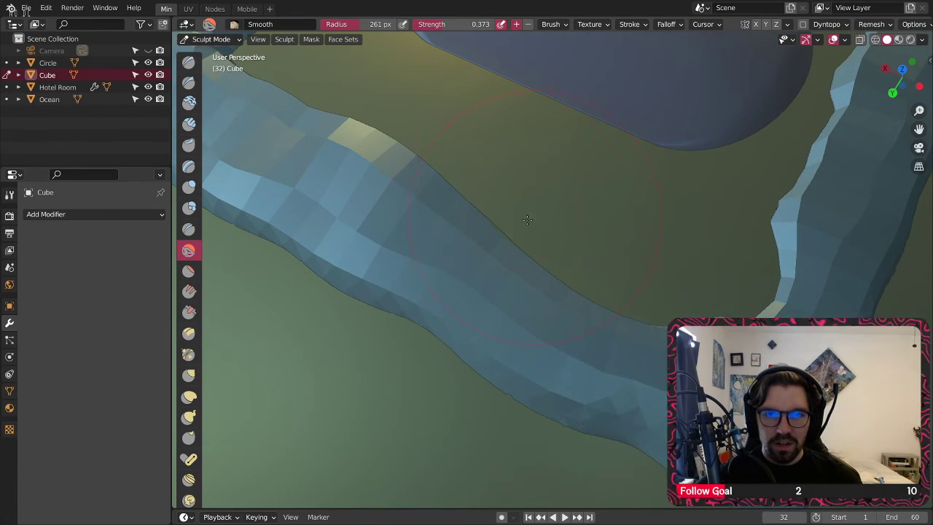
middle_click_drag(526, 219, 524, 295, "shift")
middle_click_drag(521, 250, 510, 260)
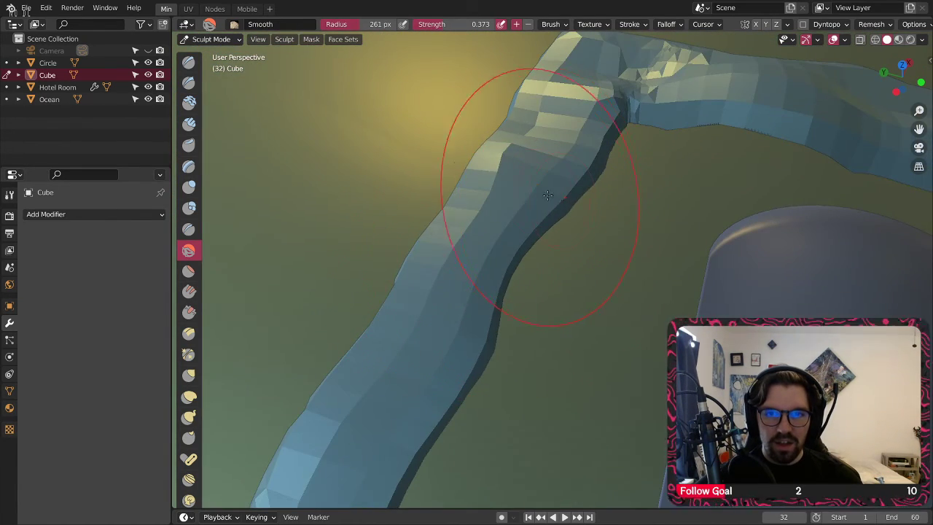
middle_click_drag(531, 197, 489, 333)
middle_click_drag(573, 167, 525, 276)
mouse_move(609, 218)
middle_mouse_down()
mouse_move(553, 245)
mouse_move(710, 291)
middle_mouse_up()
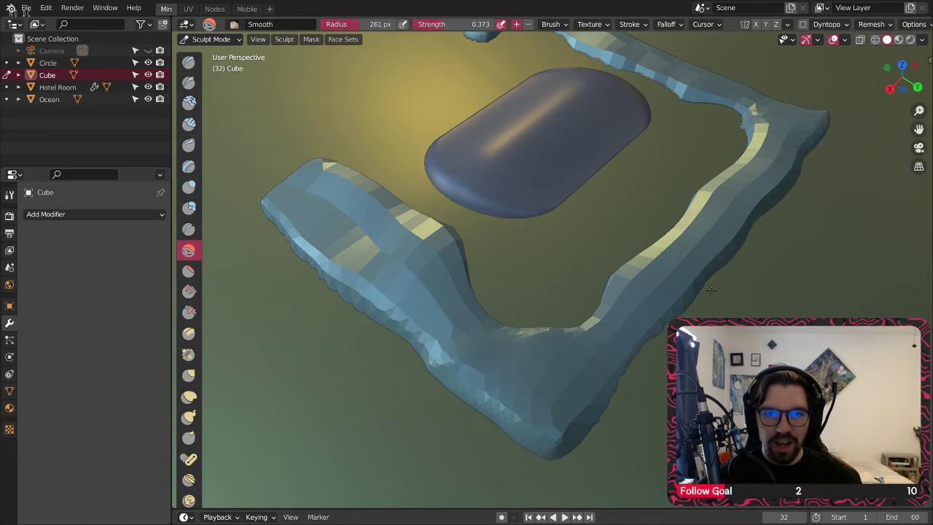
Step: Inflate the outer corner between the wide arm and the long side with a 261 px brush at 0.670 strength
left_click(189, 186)
mouse_move(452, 364)
middle_mouse_down()
mouse_move(490, 406)
mouse_move(585, 309)
middle_mouse_up()
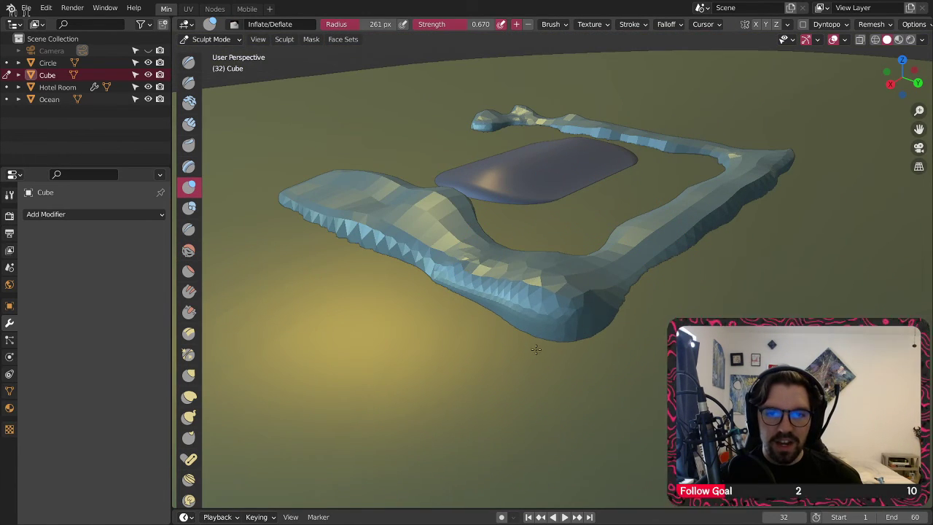
left_click_drag(529, 315, 560, 339)
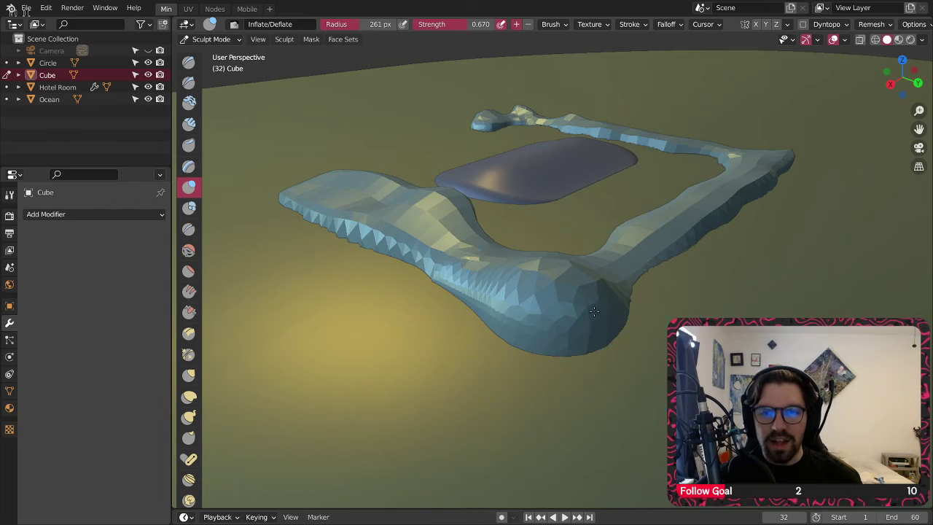
mouse_move(594, 312)
middle_mouse_down()
mouse_move(500, 343)
mouse_move(443, 293)
middle_mouse_up()
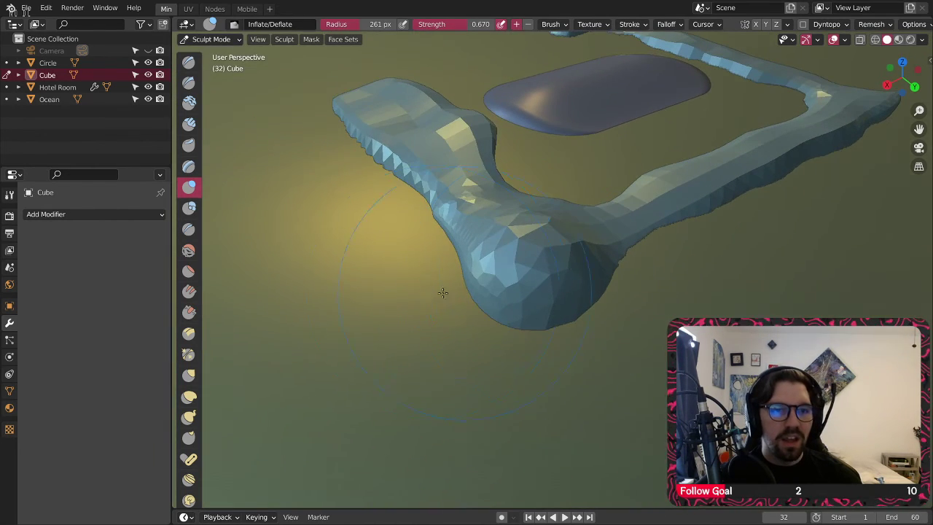
Step: Smooth the inflated outer corner with the Smooth brush to blend it into both adjoining sides
left_click(193, 254)
middle_click_drag(572, 232, 488, 251)
left_click_drag(539, 251, 583, 273)
mouse_move(546, 276)
middle_mouse_down()
mouse_move(578, 278)
mouse_move(538, 281)
mouse_move(593, 271)
middle_mouse_up()
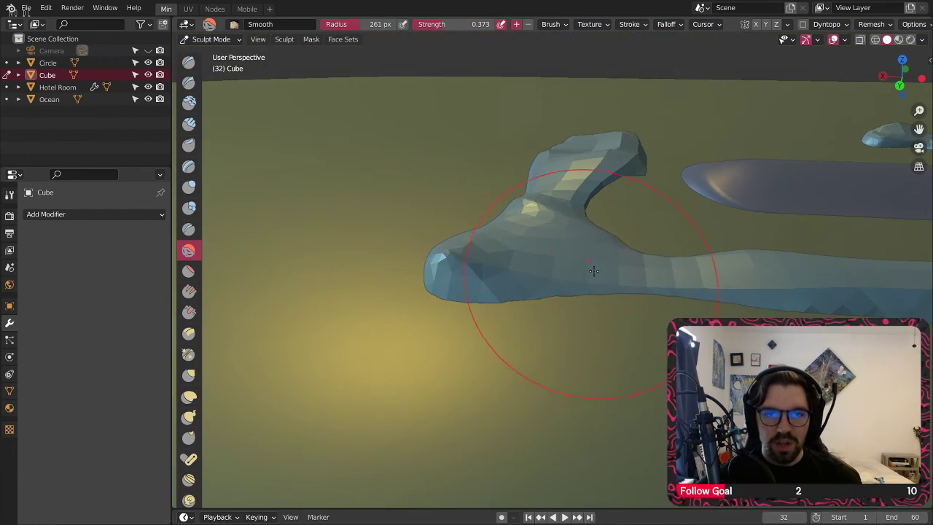
Step: Inflate the lower outer edge of the long side near that corner, using a brush radius of 137 px
mouse_move(456, 272)
middle_mouse_down()
mouse_move(512, 268)
mouse_move(483, 292)
middle_mouse_up()
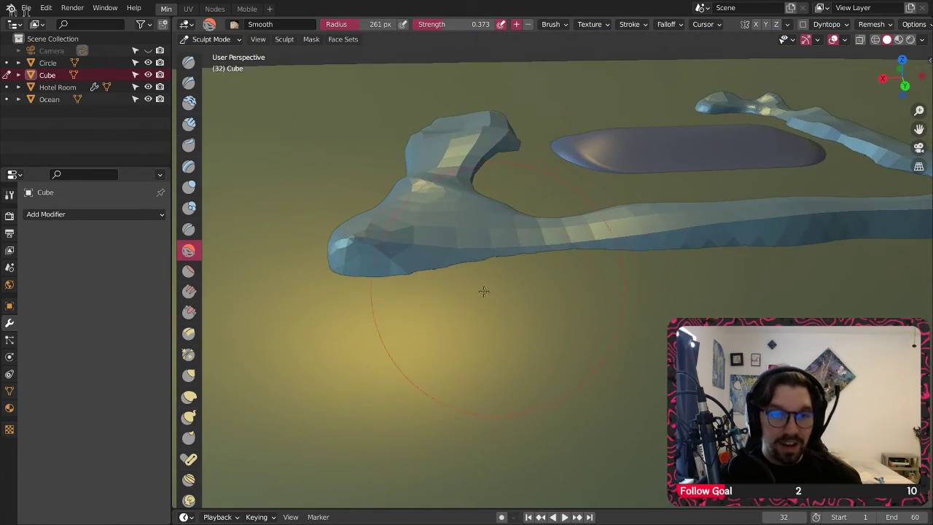
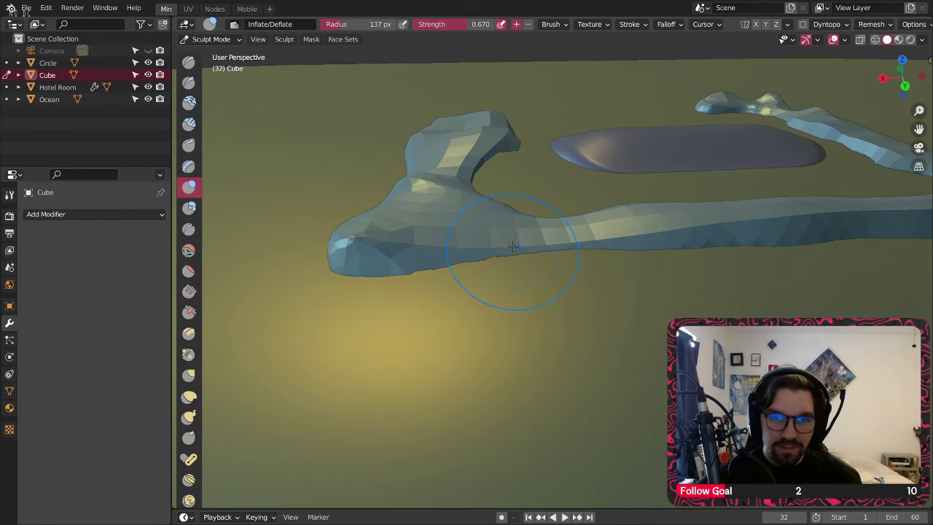
middle_click_drag(513, 247, 456, 255)
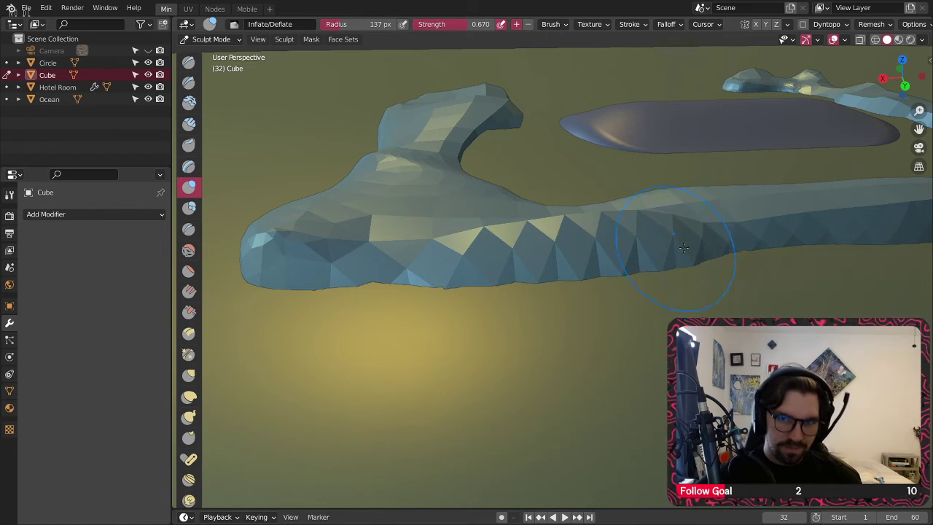
middle_click_drag(683, 248, 710, 240)
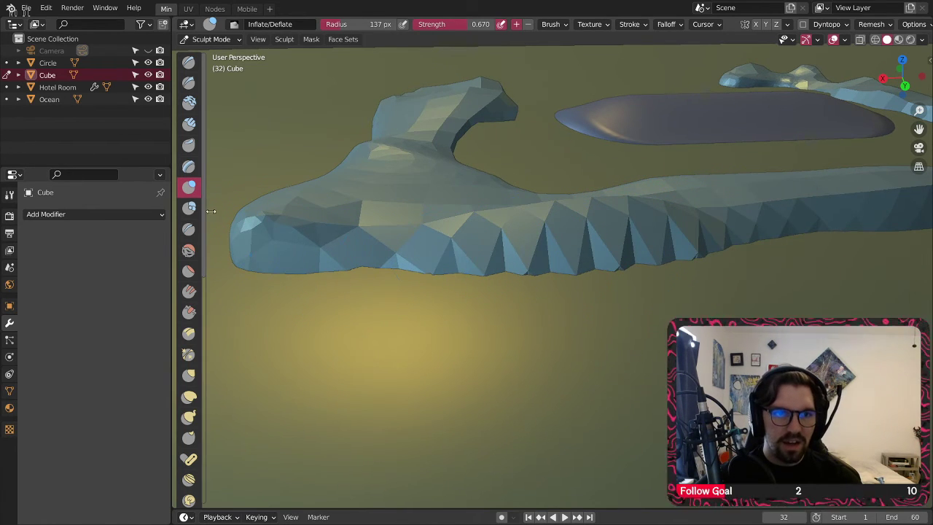
Step: Smooth the spiky facets along the long side's lower outer edge with a 228 px brush radius
left_click(187, 249)
scroll(460, 211, "down", 2)
middle_click_drag(505, 205, 492, 232)
scroll(481, 226, "up", 1)
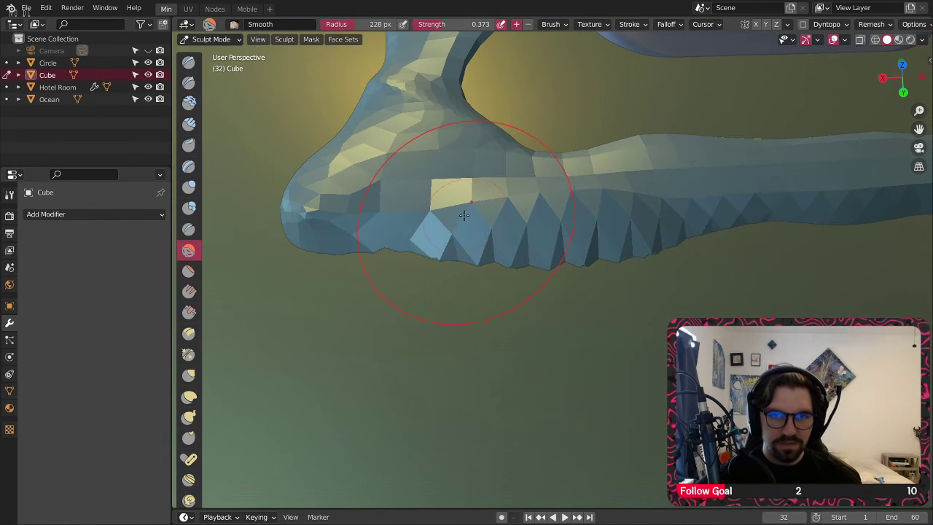
mouse_move(462, 219)
left_mouse_down()
mouse_move(627, 217)
mouse_move(727, 204)
left_mouse_up()
middle_click_drag(726, 205, 582, 255, "shift")
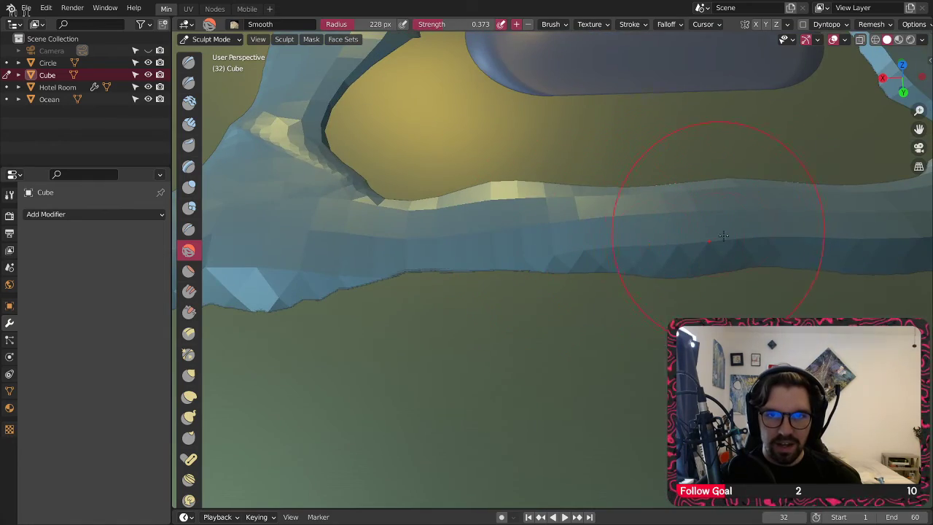
middle_click_drag(722, 236, 570, 282, "shift")
Step: Examine the wide arm's free end and its facets from above and from the inner side of the frame
middle_click_drag(444, 274, 522, 315)
scroll(435, 275, "down", 3)
scroll(435, 275, "up", 3)
scroll(504, 293, "down", 6)
scroll(502, 318, "up", 5)
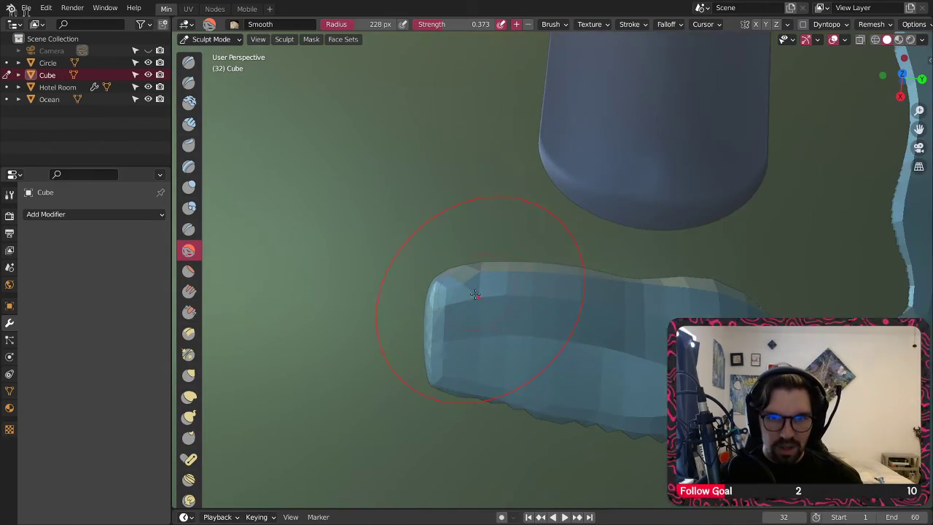
middle_click_drag(475, 294, 605, 284)
scroll(660, 248, "down", 3)
middle_click_drag(674, 269, 528, 168, "shift")
middle_click_drag(667, 357, 532, 305)
middle_click_drag(584, 283, 471, 281)
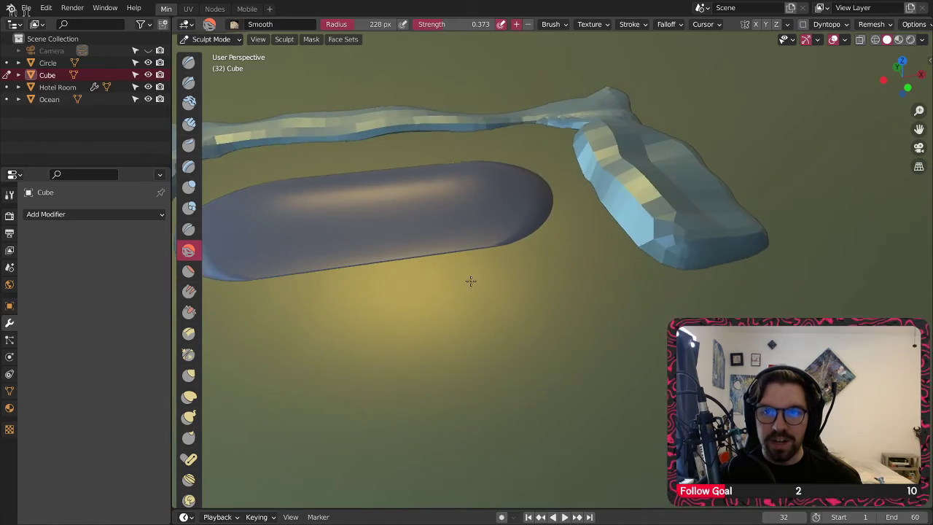
Step: Smooth the wide arm's inner edge and top surface, from its free end to the corner
scroll(573, 214, "up", 2)
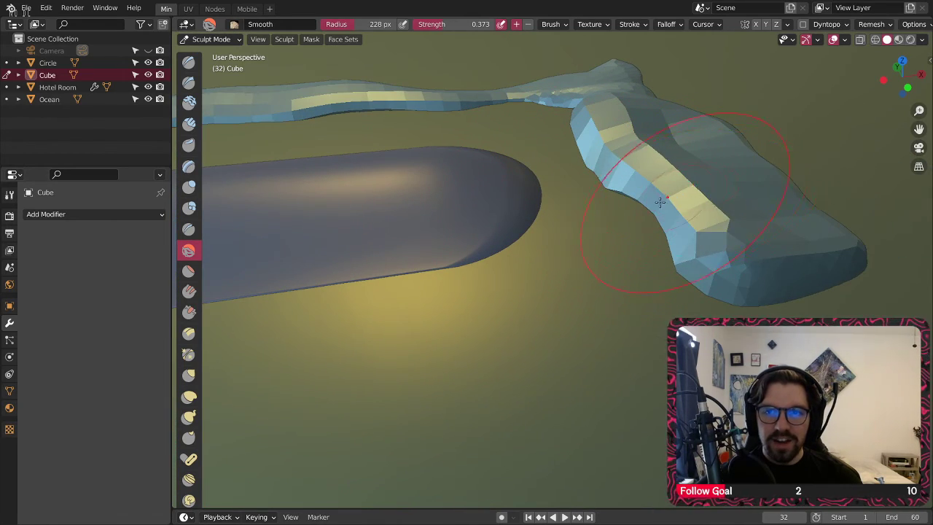
middle_click_drag(660, 201, 517, 257)
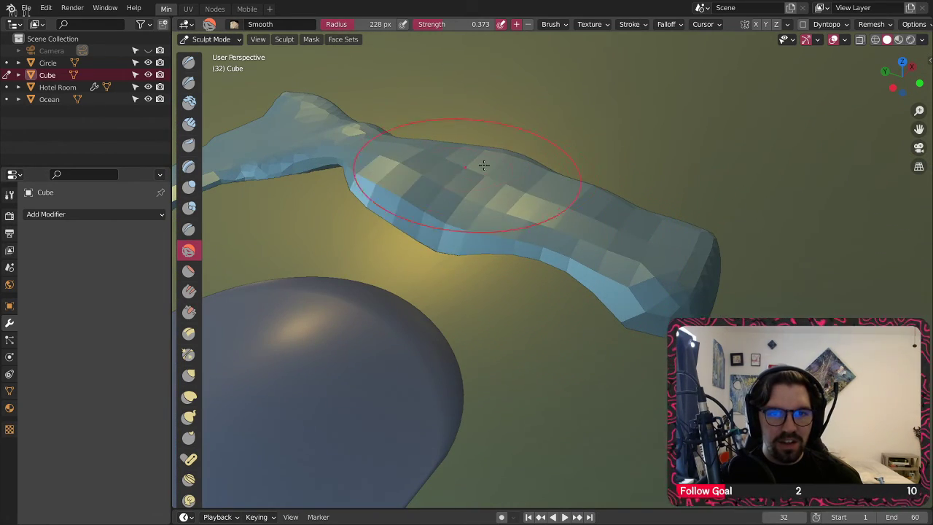
middle_click_drag(484, 166, 491, 231)
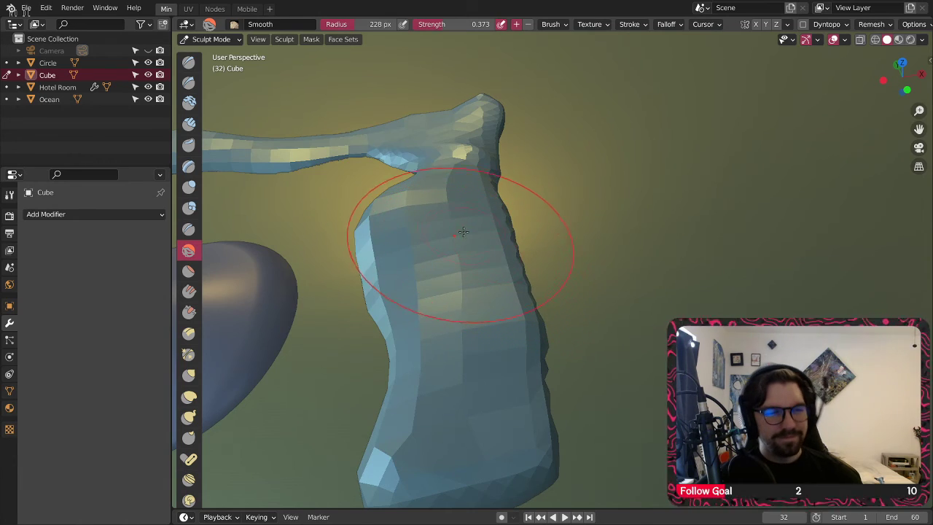
middle_click_drag(531, 149, 389, 198)
scroll(511, 220, "up", 2)
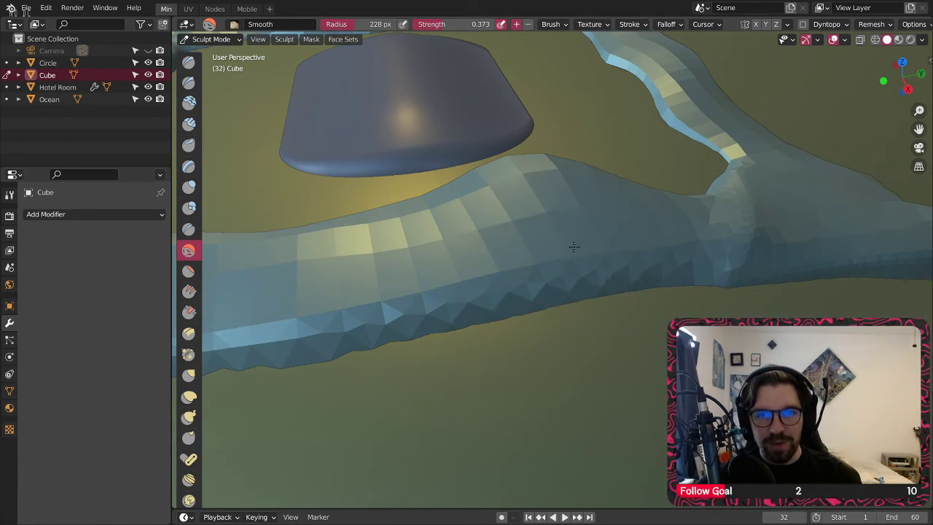
mouse_move(567, 260)
middle_mouse_down()
mouse_move(542, 250)
mouse_move(525, 202)
mouse_move(528, 218)
mouse_move(575, 201)
mouse_move(564, 129)
mouse_move(576, 144)
mouse_move(589, 300)
mouse_move(386, 209)
middle_mouse_up()
Step: Inflate the frame's back side along its length up to the short return, with a 228 px brush radius
scroll(559, 204, "down", 3)
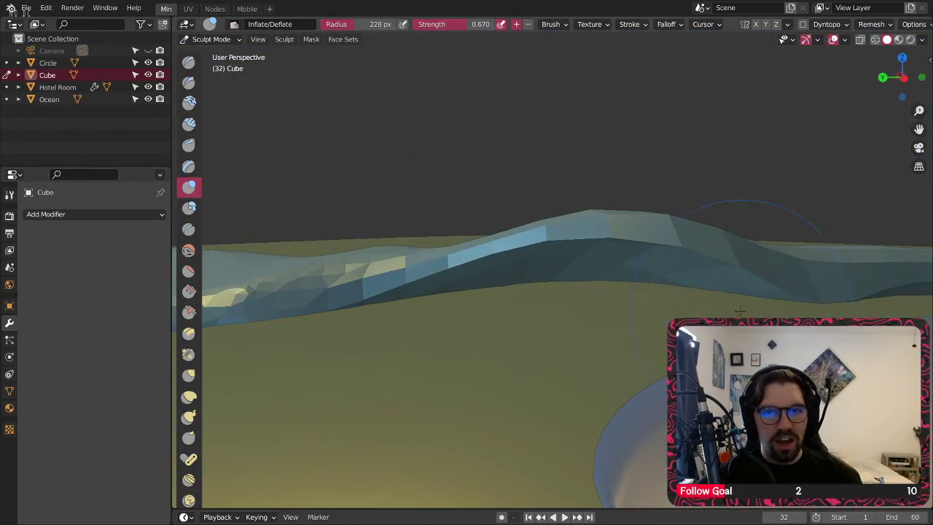
mouse_move(740, 310)
middle_mouse_down()
mouse_move(677, 190)
mouse_move(543, 206)
mouse_move(542, 175)
mouse_move(535, 258)
mouse_move(568, 219)
mouse_move(588, 329)
mouse_move(466, 349)
mouse_move(621, 271)
middle_mouse_up()
middle_click_drag(449, 324, 581, 202)
left_click_drag(581, 202, 616, 173)
middle_click_drag(617, 173, 448, 312, "shift")
mouse_move(449, 312)
left_mouse_down()
mouse_move(620, 204)
mouse_move(764, 137)
mouse_move(707, 160)
mouse_move(766, 179)
left_mouse_up()
scroll(758, 175, "down", 3)
scroll(750, 160, "up", 2)
left_click_drag(638, 193, 656, 188)
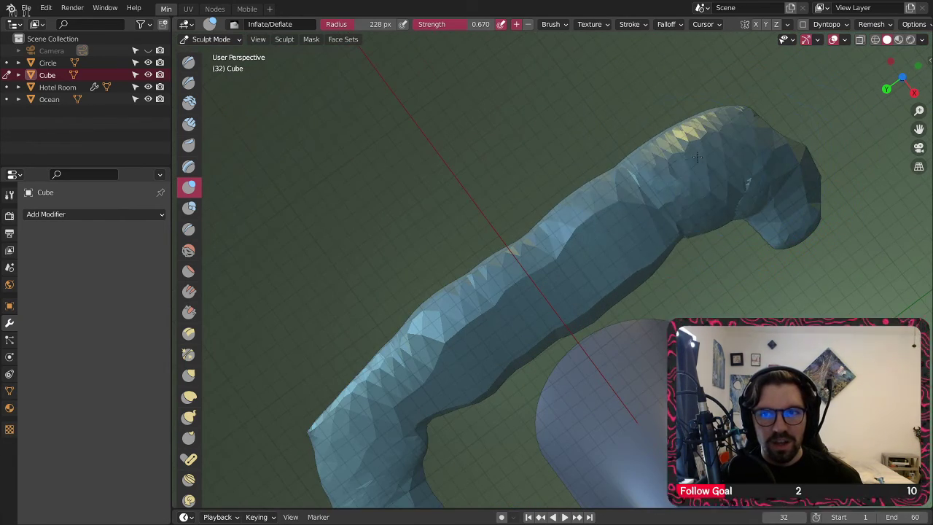
Step: Smooth the creased, overlapping facets where the inflated back side bends into the short return
middle_click_drag(762, 188, 586, 209, "shift")
scroll(585, 205, "up", 6)
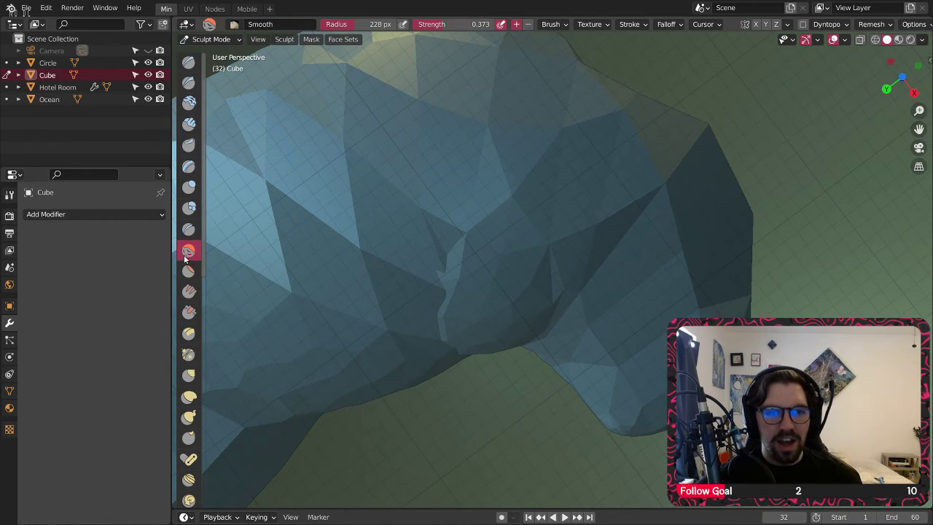
mouse_move(446, 250)
left_mouse_down("shift")
mouse_move(440, 292)
mouse_move(439, 257)
left_mouse_up("shift")
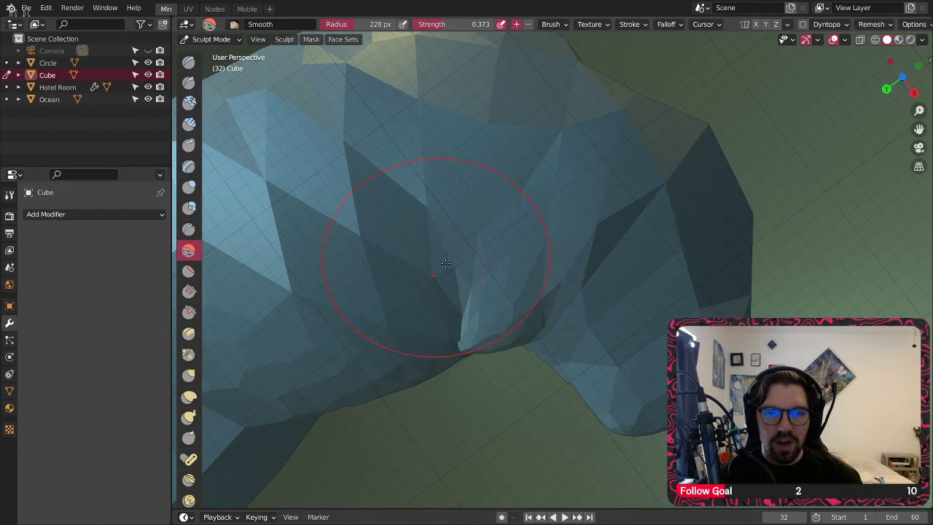
middle_click_drag(441, 256, 580, 193, "shift")
left_click_drag(638, 201, 560, 190, "shift")
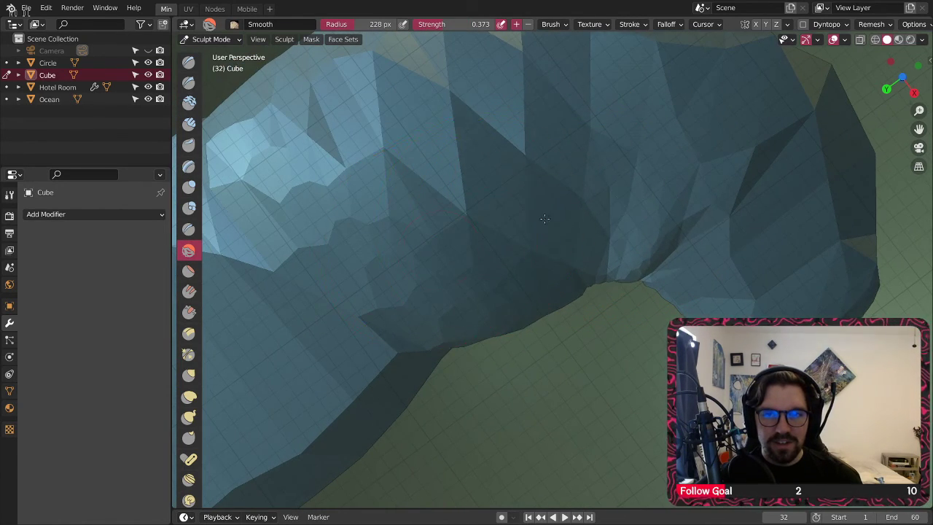
Step: Smooth the jagged facets along the back side's outer edge next to the short return's bend
middle_click_drag(545, 219, 641, 191, "shift")
mouse_move(430, 229)
left_mouse_down()
mouse_move(419, 265)
mouse_move(415, 174)
mouse_move(344, 135)
mouse_move(372, 125)
left_mouse_up()
scroll(683, 155, "down", 1)
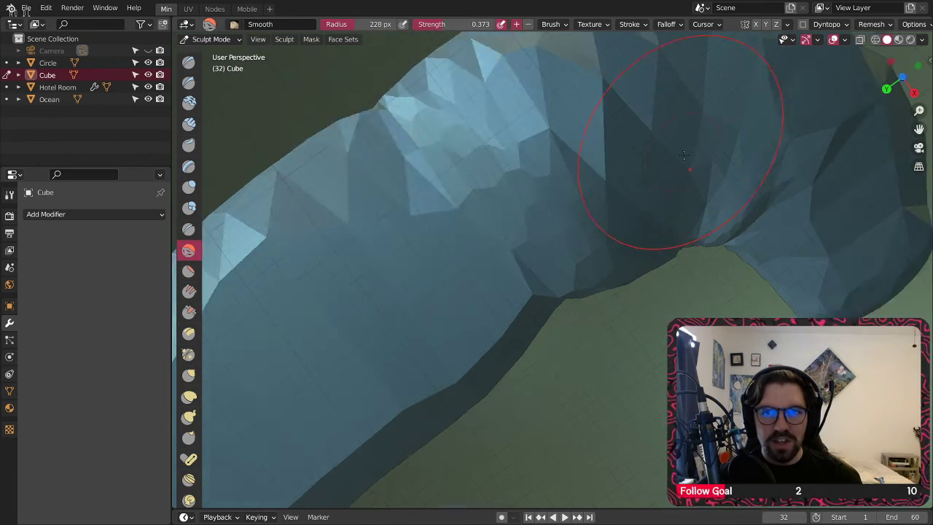
scroll(683, 155, "down", 4)
scroll(743, 190, "up", 2)
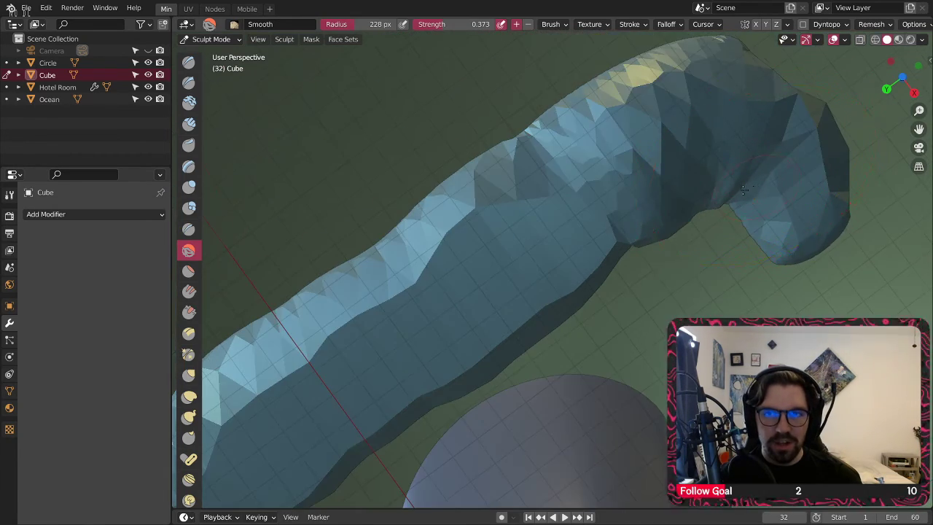
Step: Smooth the remaining folds at the short return's inner corner
middle_click_drag(743, 189, 777, 134)
scroll(721, 171, "up", 3)
left_click_drag(692, 220, 710, 227)
scroll(621, 148, "down", 3)
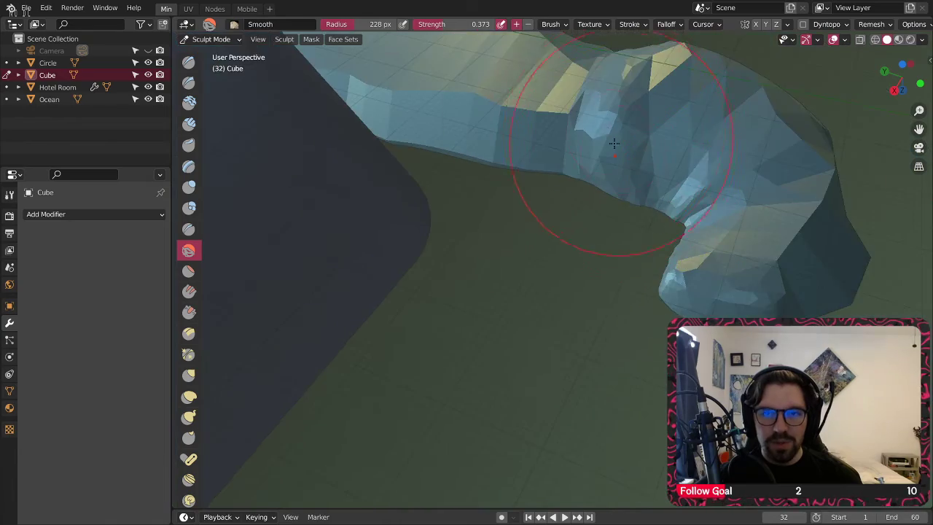
Step: Smooth the pinched facets at the corner where the back side meets the long side
middle_click_drag(620, 148, 677, 204)
scroll(676, 204, "down", 2)
scroll(548, 187, "up", 4)
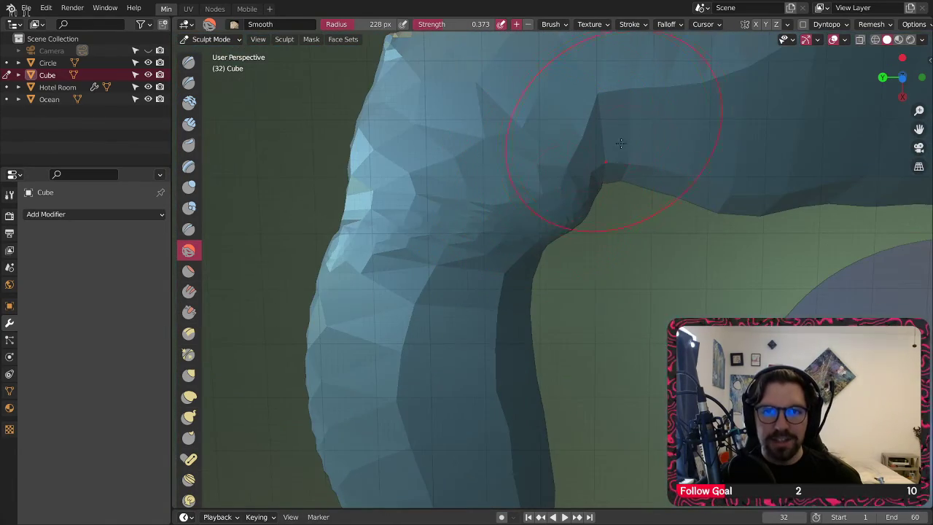
mouse_move(610, 124)
left_mouse_down()
mouse_move(493, 162)
mouse_move(408, 208)
mouse_move(390, 220)
mouse_move(408, 238)
left_mouse_up()
scroll(395, 226, "down", 1)
scroll(410, 237, "down", 3)
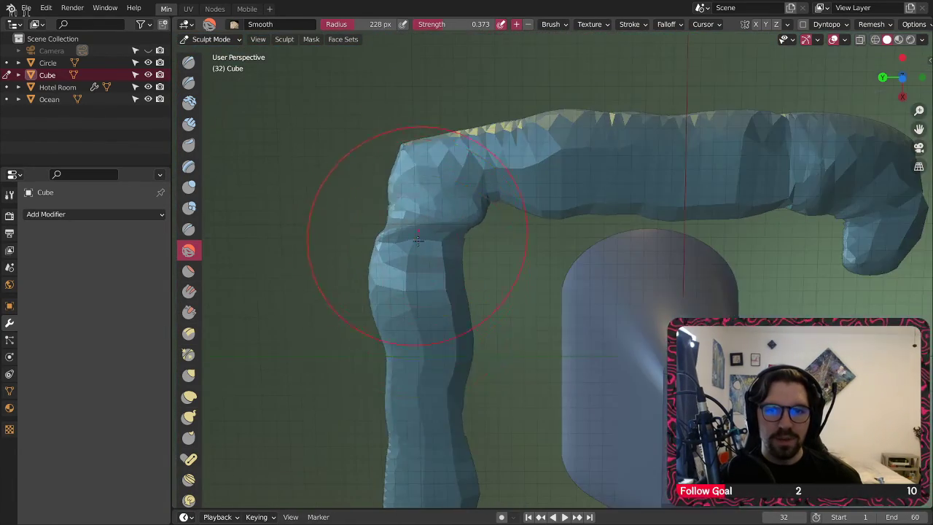
Step: Smooth the ridge at the bend between the long side and the wide arm, and switch to the Clay Strips brush
middle_click_drag(431, 363, 511, 164, "shift")
mouse_move(548, 347)
left_mouse_down()
mouse_move(585, 365)
mouse_move(550, 333)
left_mouse_up()
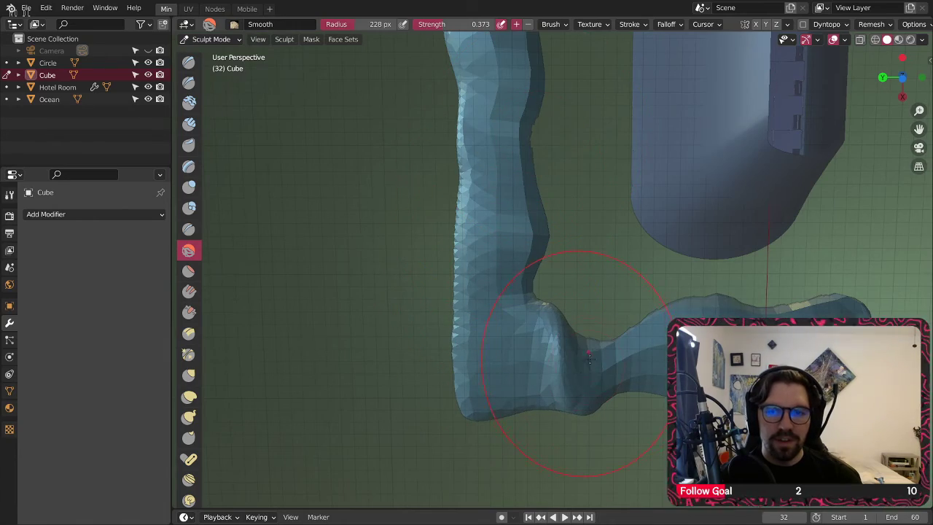
scroll(565, 379, "up", 4)
mouse_move(662, 333)
middle_mouse_down()
mouse_move(638, 350)
mouse_move(463, 277)
mouse_move(427, 282)
mouse_move(450, 245)
middle_mouse_up()
middle_click_drag(337, 198, 305, 233)
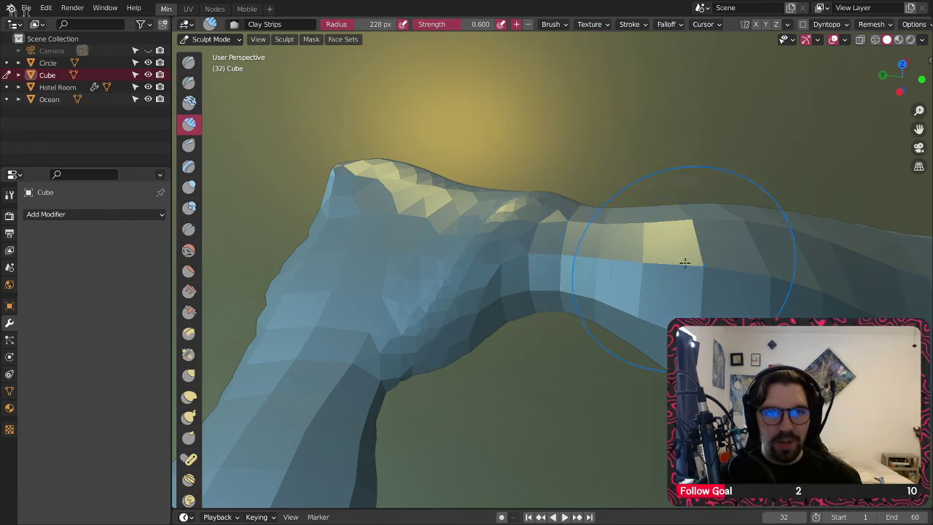
Step: Sculpt Clay Strips strokes along the wide arm's top and side, starting beside its bend with the long side
middle_click_drag(685, 262, 475, 328)
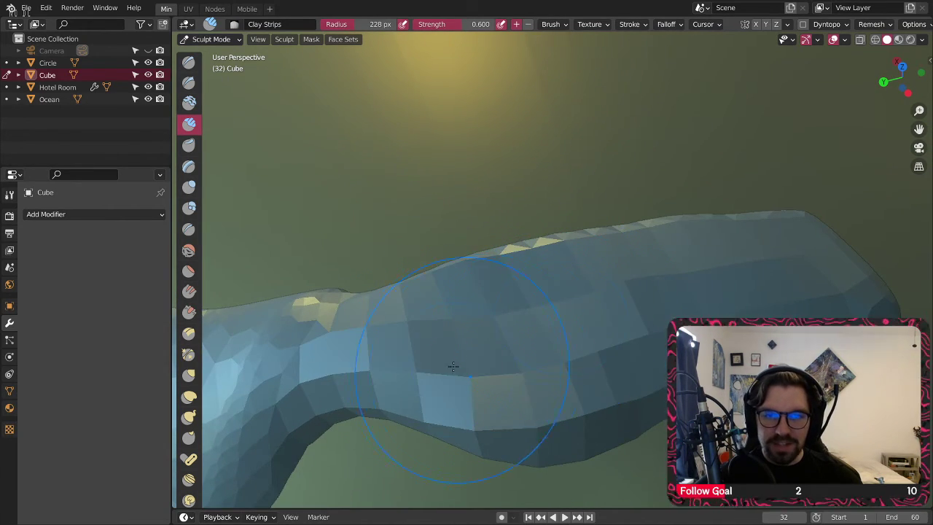
left_click_drag(452, 367, 724, 314)
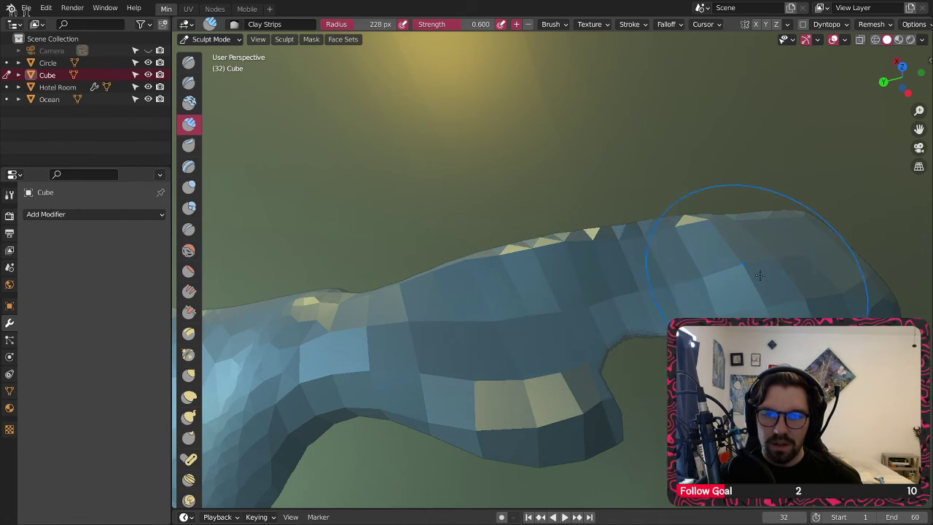
middle_click_drag(729, 208, 374, 291)
middle_click_drag(448, 291, 474, 284)
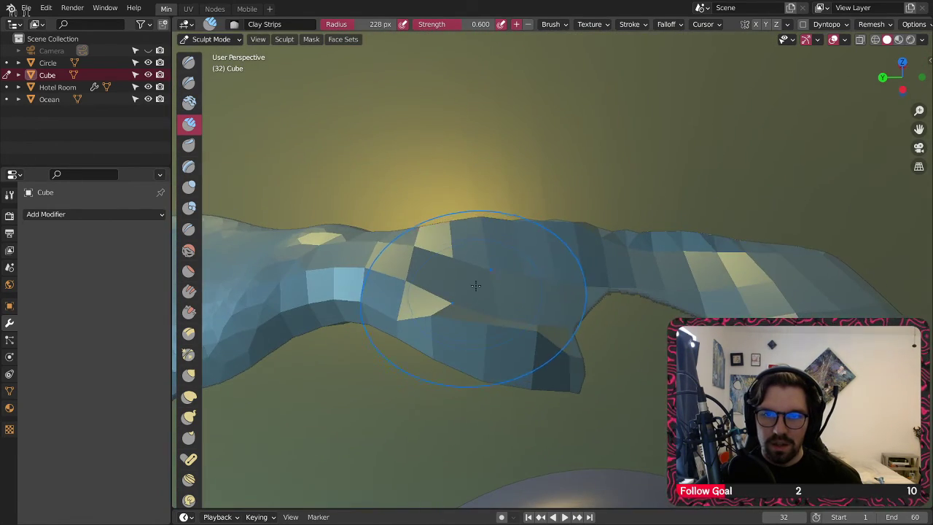
left_click_drag(508, 319, 343, 293)
middle_click_drag(464, 286, 606, 270, "shift")
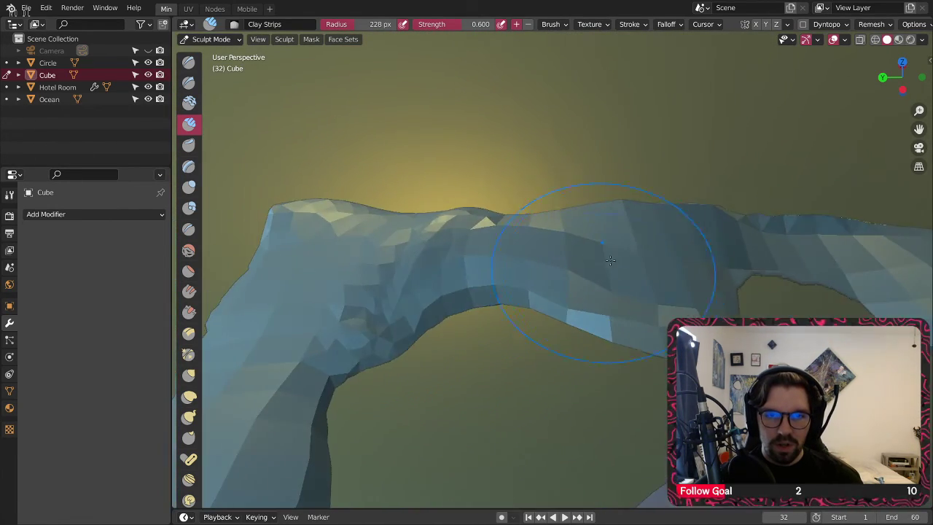
left_click_drag(474, 270, 339, 309)
middle_click_drag(458, 256, 510, 257)
scroll(406, 264, "down", 4)
scroll(564, 243, "down", 1)
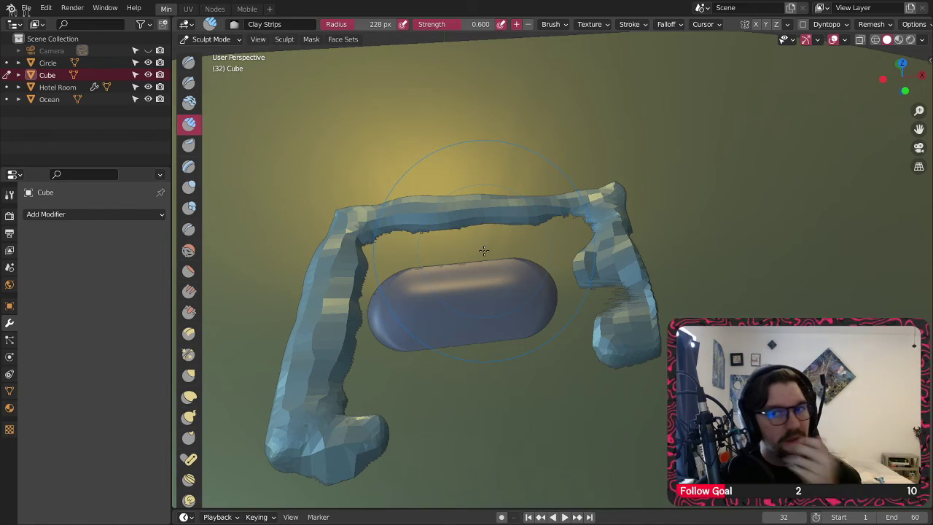
Step: Try the Blob brush along the lower outer edge of the frame's long side
mouse_move(575, 290)
middle_mouse_down()
mouse_move(535, 306)
mouse_move(504, 246)
mouse_move(473, 231)
middle_mouse_up()
scroll(534, 306, "up", 3)
scroll(473, 231, "down", 2)
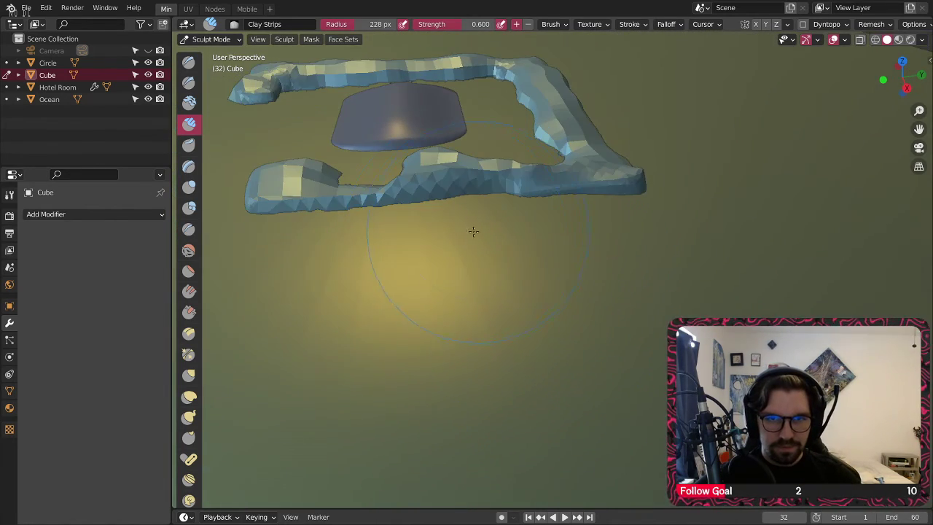
scroll(473, 231, "up", 2)
middle_click_drag(330, 190, 387, 270, "shift")
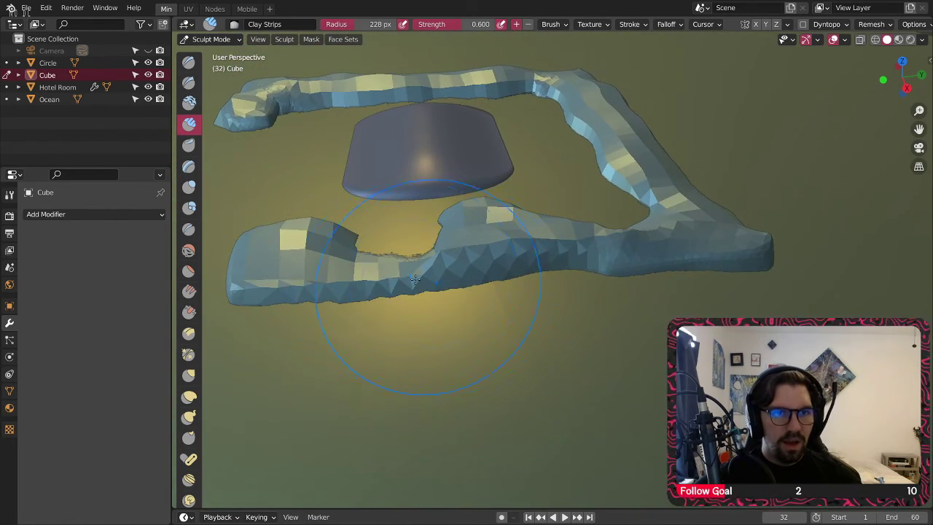
left_click(189, 209)
mouse_move(494, 229)
middle_mouse_down()
mouse_move(466, 224)
mouse_move(518, 262)
mouse_move(528, 336)
mouse_move(374, 304)
middle_mouse_up()
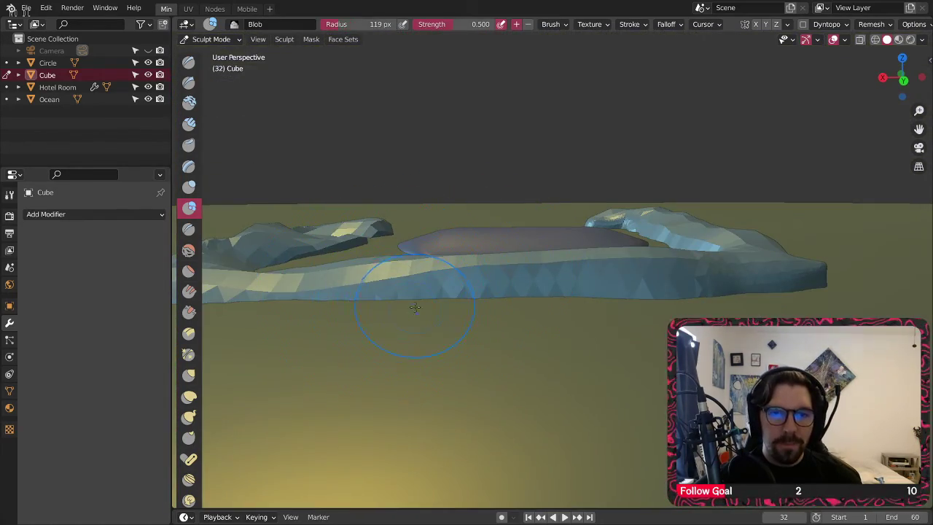
left_click_drag(414, 307, 526, 303)
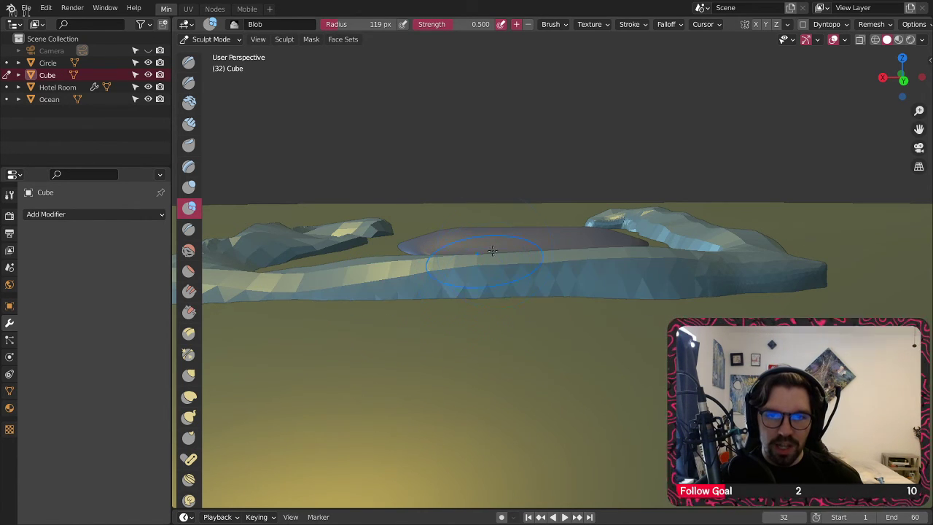
Step: Pull the long side outward into a curve with the Grab brush at a 235 px radius
middle_click_drag(489, 195, 488, 293)
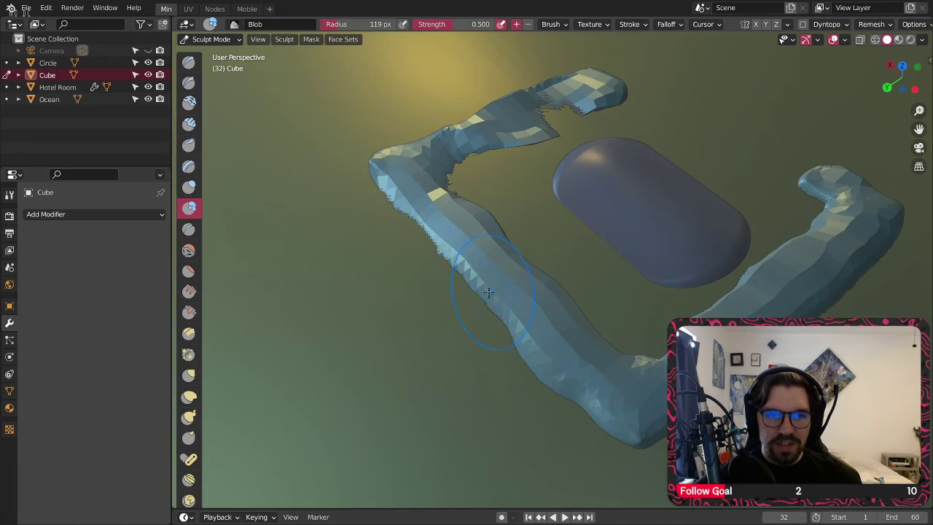
left_click(189, 375)
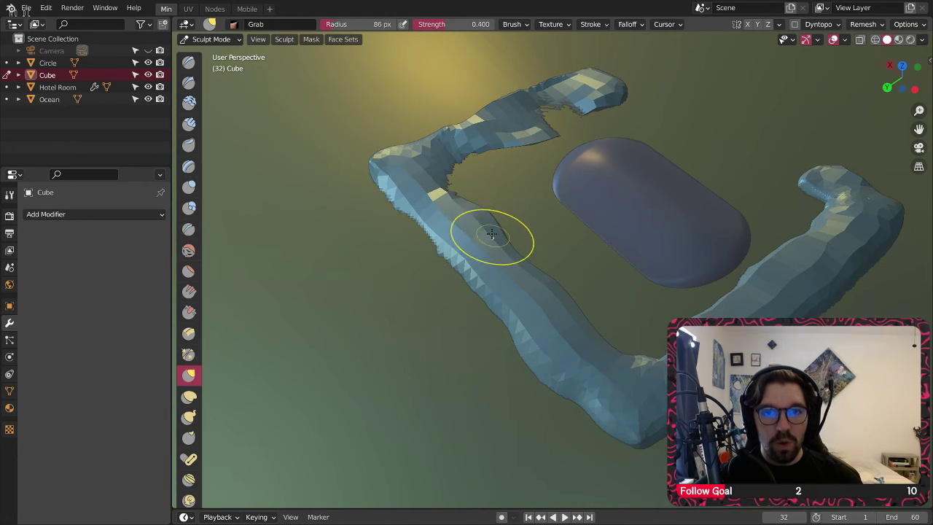
left_click_drag(508, 267, 413, 265)
mouse_move(437, 236)
left_mouse_down()
mouse_move(378, 243)
mouse_move(388, 245)
left_mouse_up()
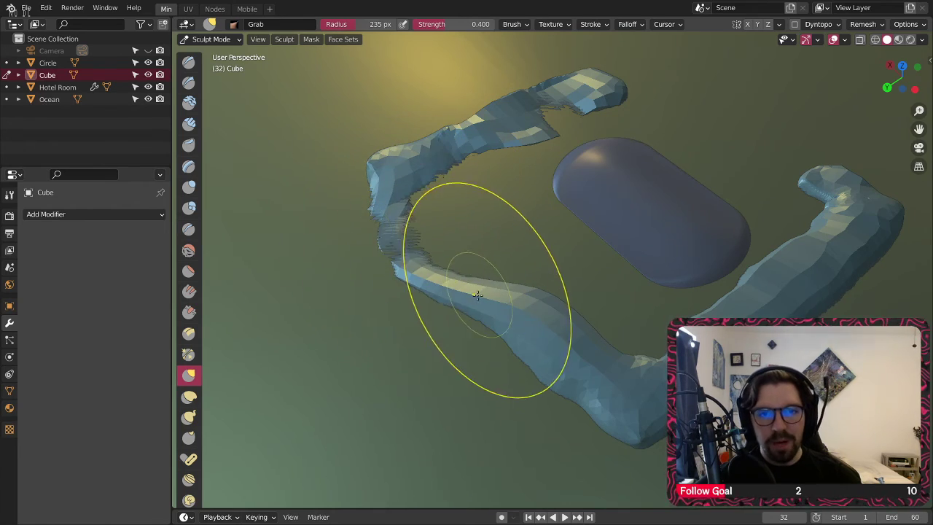
left_click_drag(482, 308, 446, 336)
left_click_drag(501, 344, 478, 362)
mouse_move(503, 288)
middle_mouse_down()
mouse_move(468, 282)
mouse_move(502, 264)
mouse_move(535, 274)
middle_mouse_up()
mouse_move(573, 239)
middle_mouse_down()
mouse_move(530, 220)
mouse_move(553, 229)
mouse_move(625, 349)
middle_mouse_up()
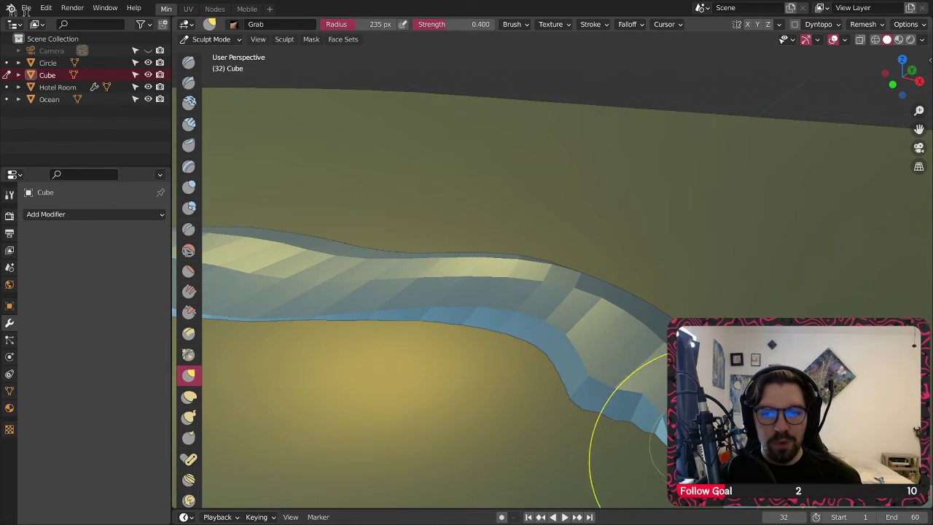
Step: Pull the outer bend between the long side and the wide arm outward into a broad point with the Grab brush
mouse_move(698, 458)
middle_mouse_down()
mouse_move(650, 265)
mouse_move(585, 343)
middle_mouse_up()
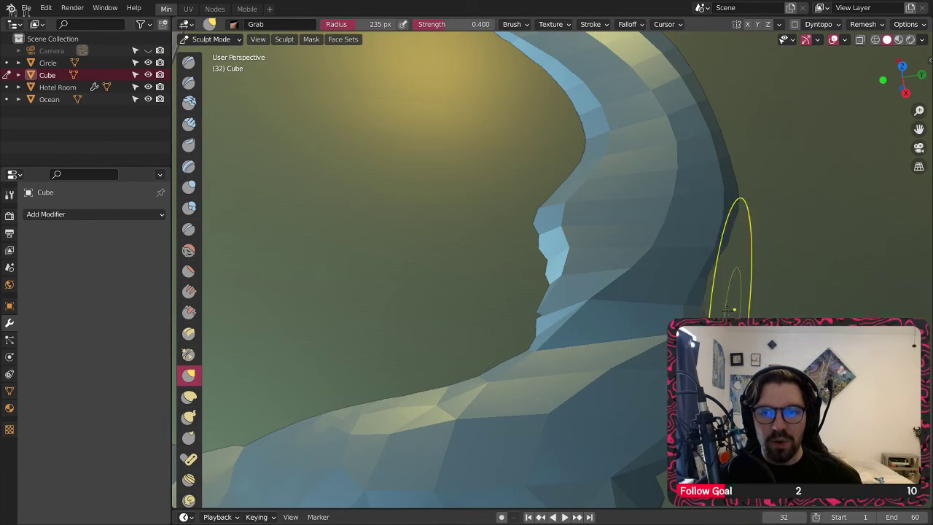
middle_click_drag(723, 214, 425, 286)
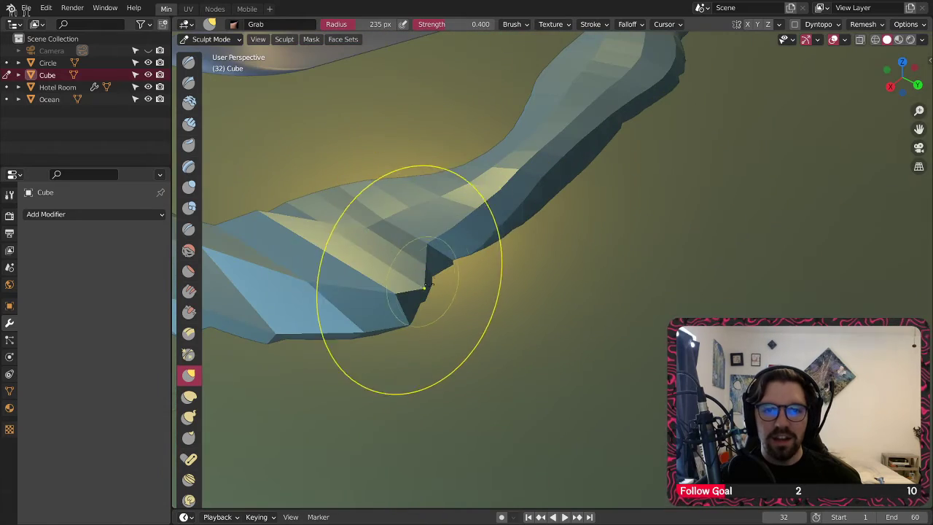
middle_click_drag(508, 246, 812, 229)
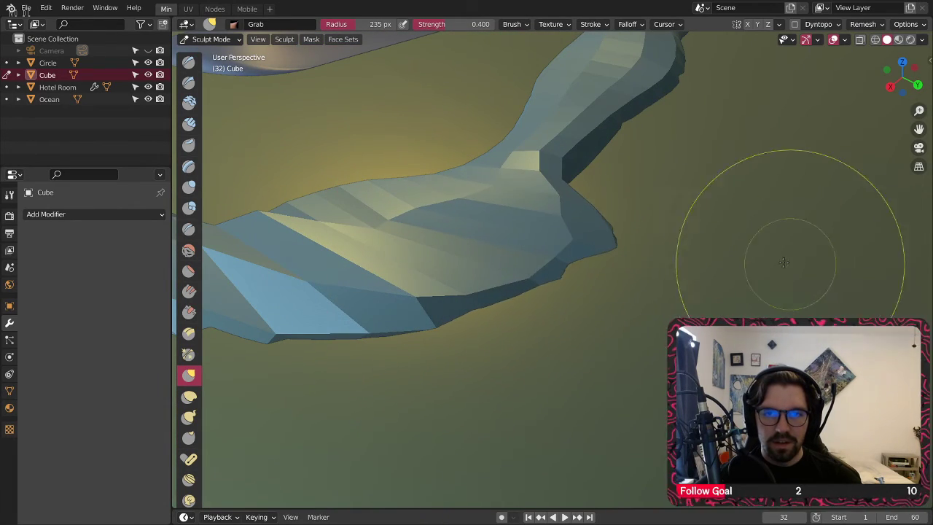
mouse_move(691, 197)
middle_mouse_down()
mouse_move(588, 250)
mouse_move(323, 238)
mouse_move(493, 265)
middle_mouse_up()
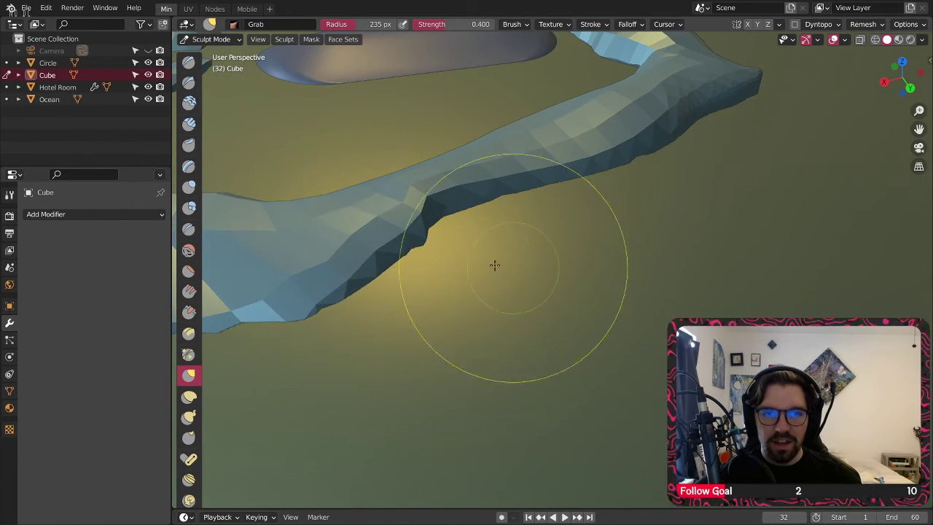
mouse_move(369, 298)
middle_mouse_down()
mouse_move(471, 256)
mouse_move(551, 293)
mouse_move(549, 261)
mouse_move(537, 291)
mouse_move(487, 291)
middle_mouse_up()
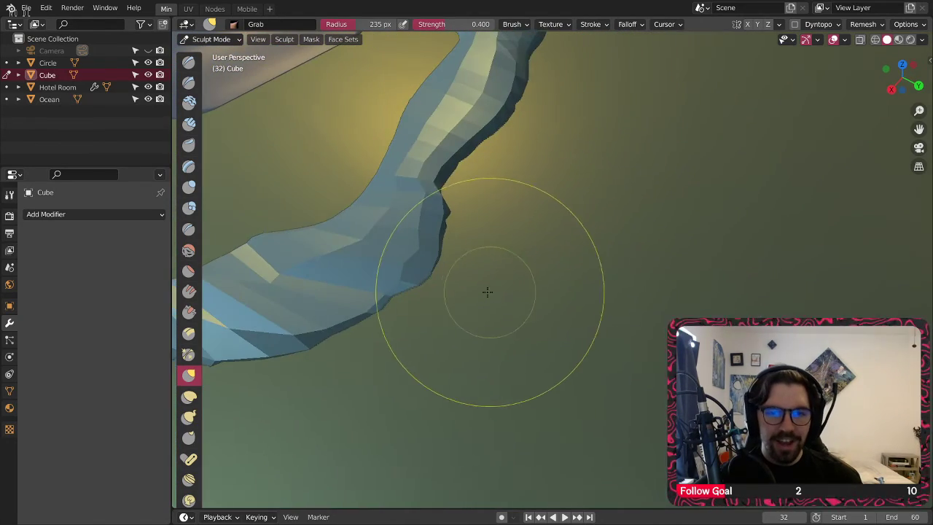
middle_click_drag(397, 293, 535, 264)
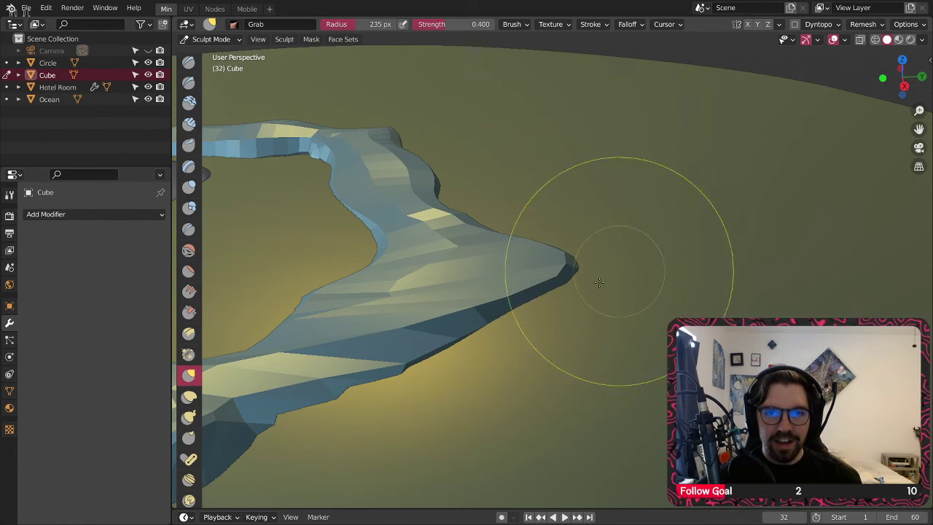
Step: Reshape the notched outer edge between the bend's point and the wide arm with the Grab brush
middle_click_drag(524, 358, 529, 315)
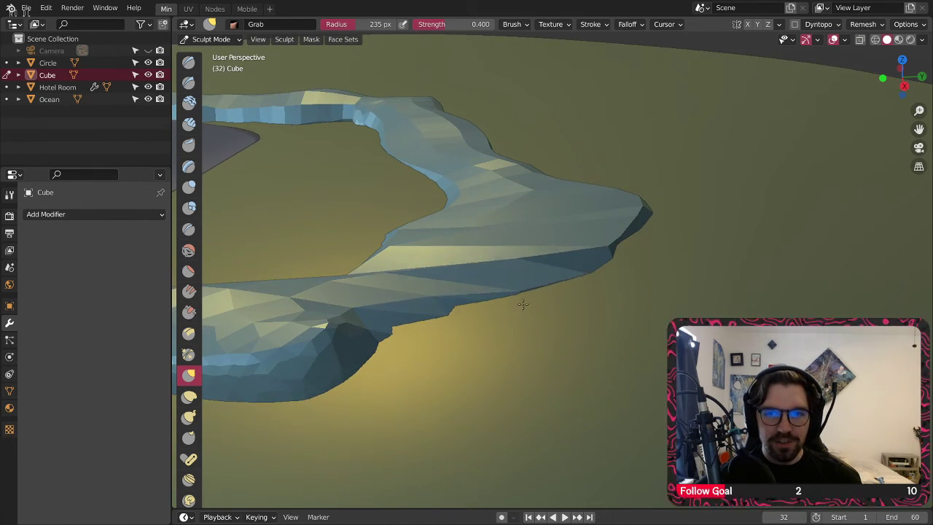
mouse_move(550, 271)
middle_mouse_down()
mouse_move(602, 308)
mouse_move(527, 283)
middle_mouse_up()
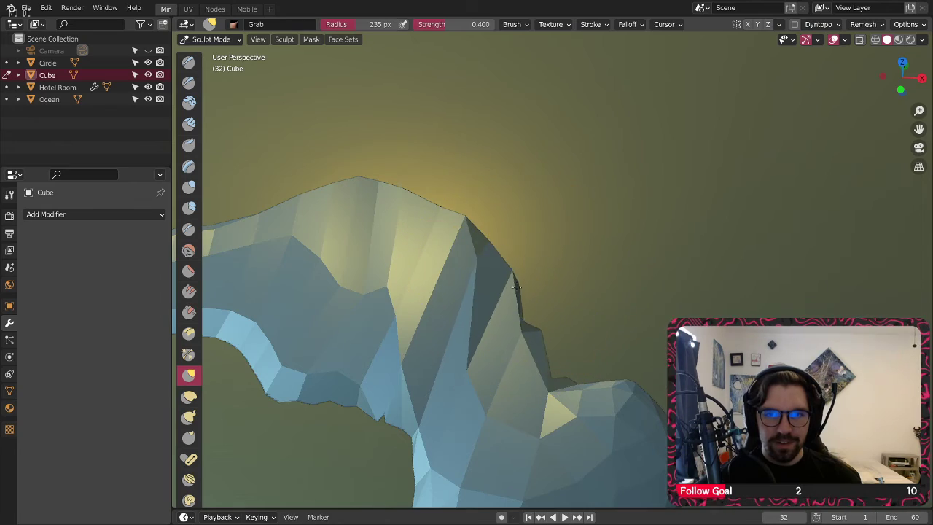
mouse_move(636, 243)
middle_mouse_down()
mouse_move(492, 292)
mouse_move(654, 364)
middle_mouse_up()
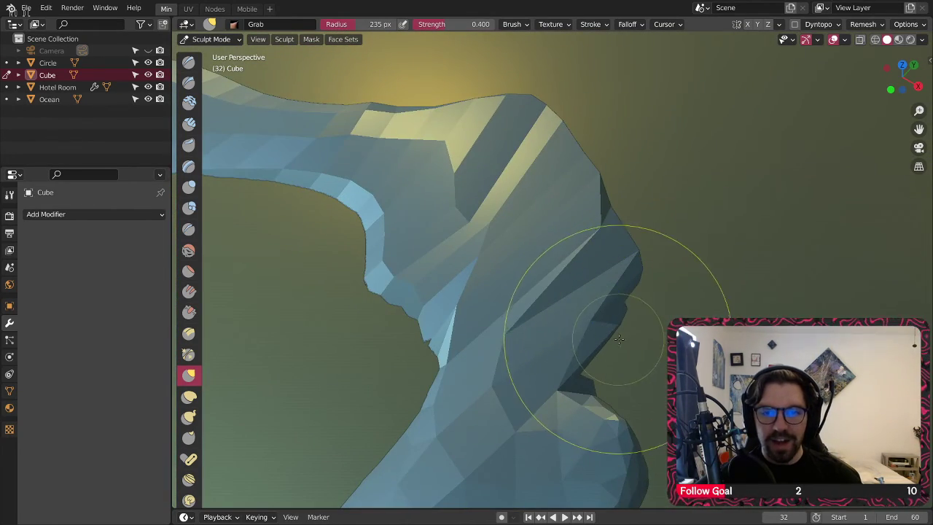
middle_click_drag(619, 339, 546, 332, "shift")
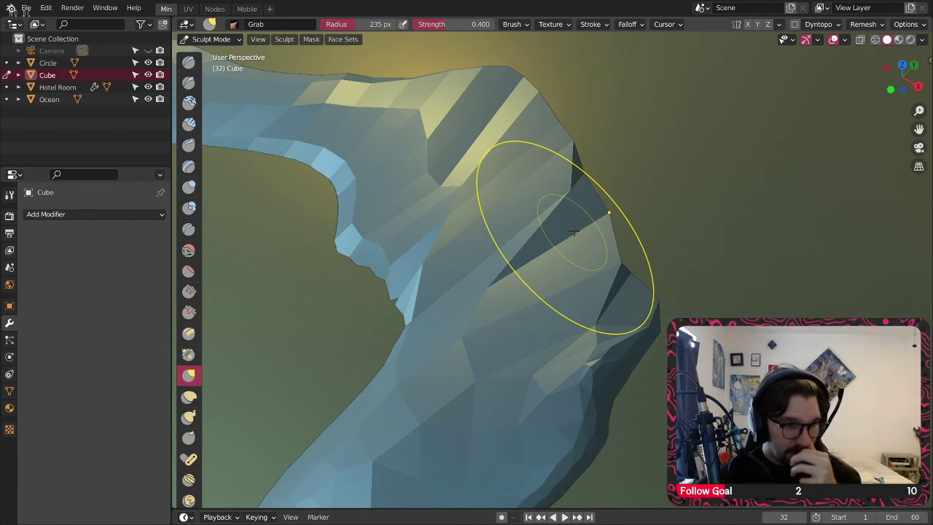
mouse_move(542, 242)
middle_mouse_down()
mouse_move(466, 202)
mouse_move(323, 194)
middle_mouse_up()
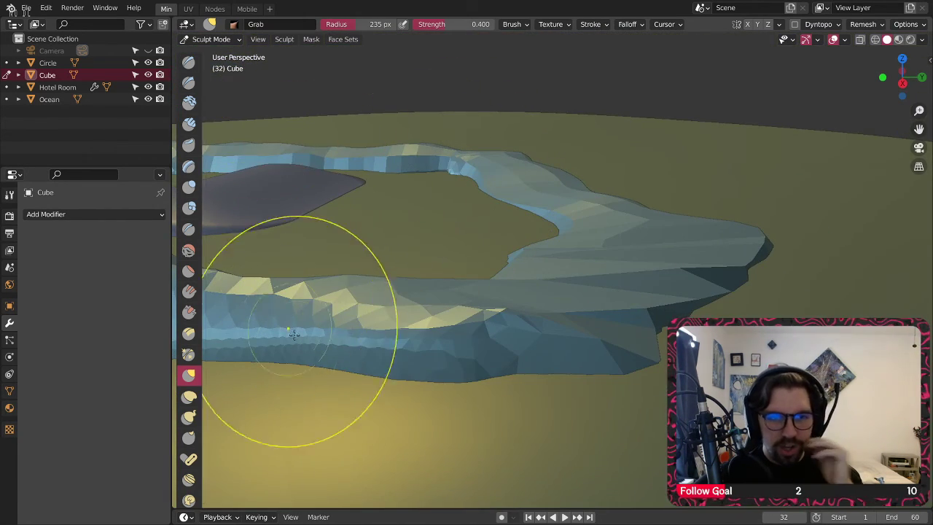
Step: Smooth the remaining facets on the wide arm's outer face near the pulled-out bend with the Smooth brush
key("shift+s")
middle_click_drag(250, 252, 529, 318)
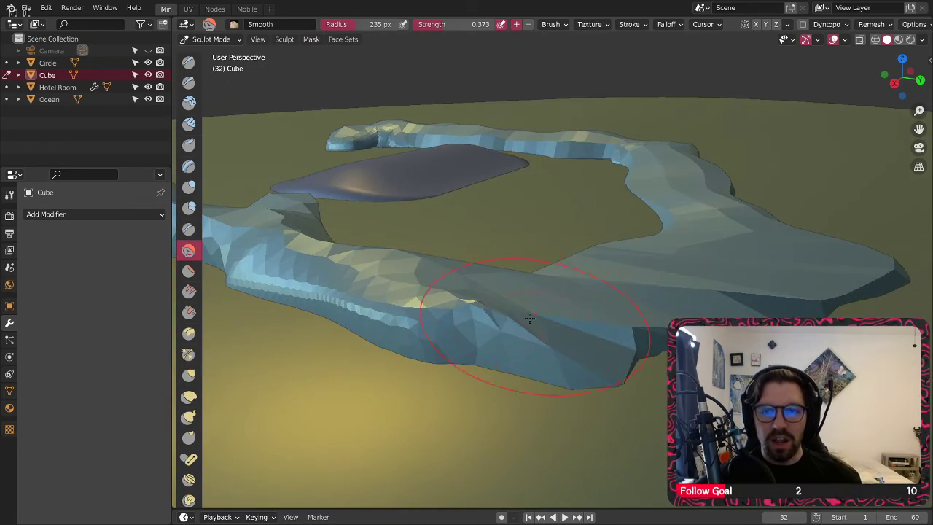
mouse_move(594, 339)
middle_mouse_down()
mouse_move(692, 292)
mouse_move(780, 229)
mouse_move(688, 313)
mouse_move(599, 248)
mouse_move(458, 258)
mouse_move(503, 219)
mouse_move(548, 201)
mouse_move(566, 223)
mouse_move(692, 213)
middle_mouse_up()
scroll(692, 213, "up", 5)
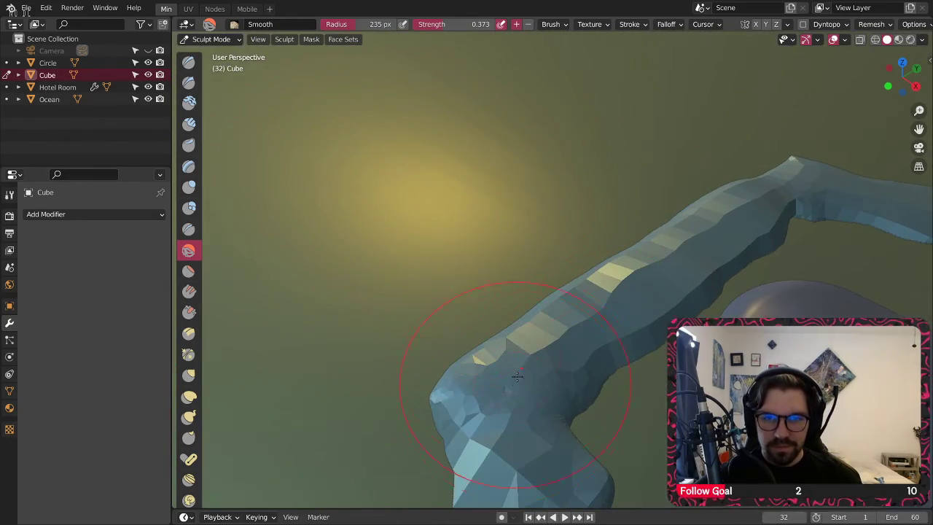
mouse_move(490, 394)
middle_mouse_down()
mouse_move(560, 343)
mouse_move(562, 325)
middle_mouse_up()
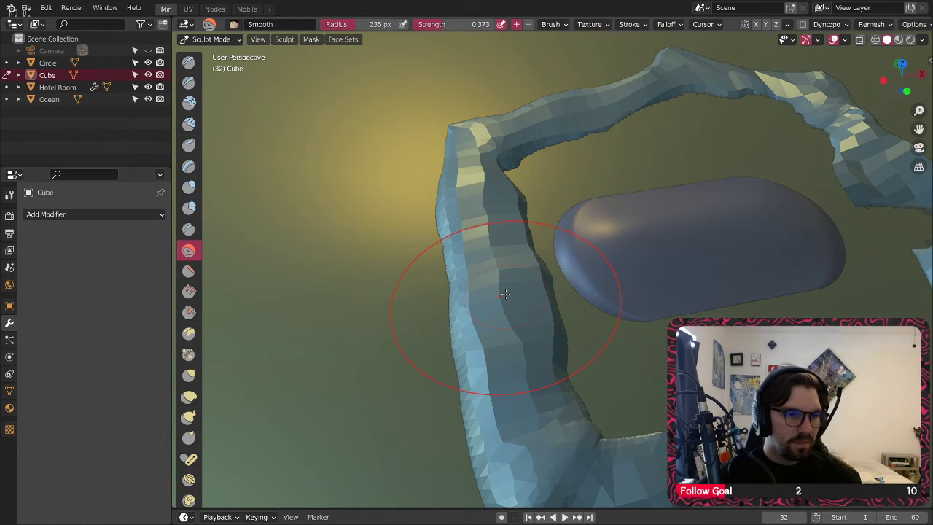
Step: Bow the back side outward and round its corner near the short return using Elastic Deform at a 473 px radius
left_click(189, 375)
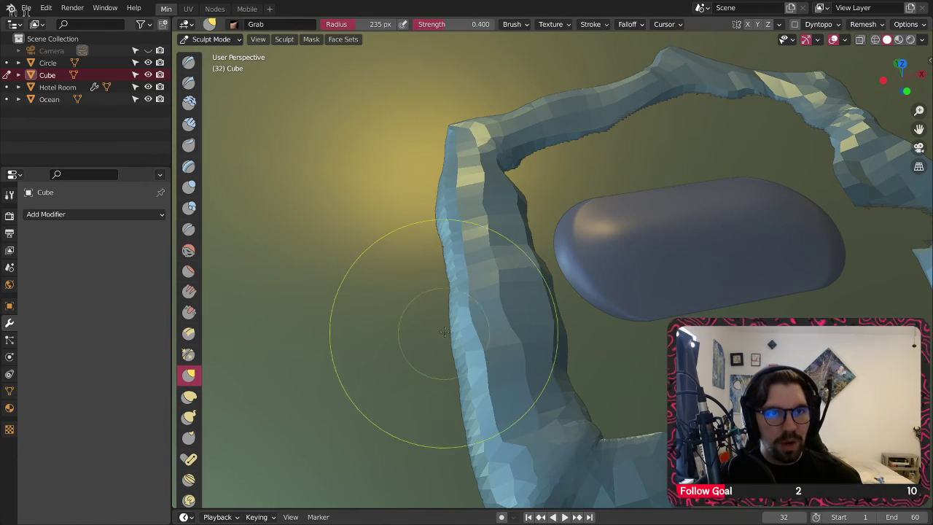
key("f")
left_click(550, 311)
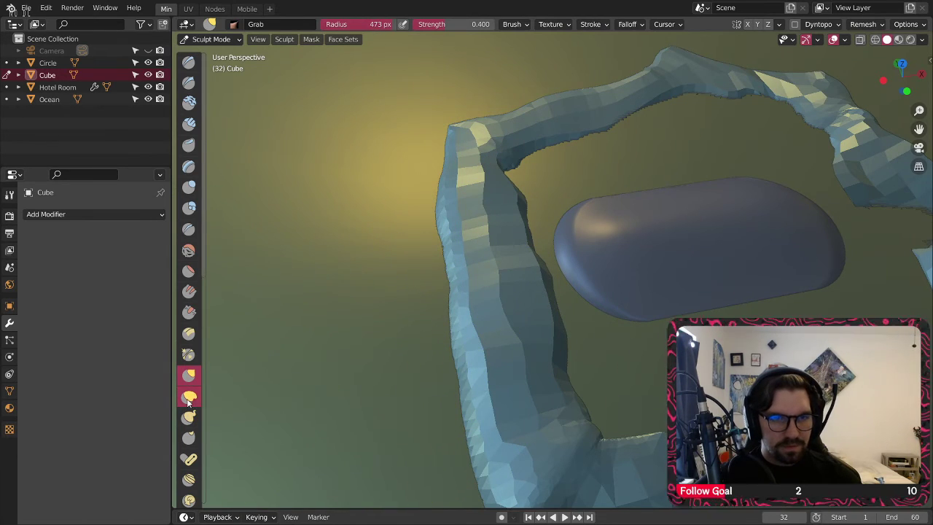
left_click(188, 397)
mouse_move(546, 310)
left_mouse_down()
mouse_move(227, 319)
mouse_move(108, 271)
mouse_move(343, 287)
left_mouse_up()
middle_click_drag(343, 287, 554, 314)
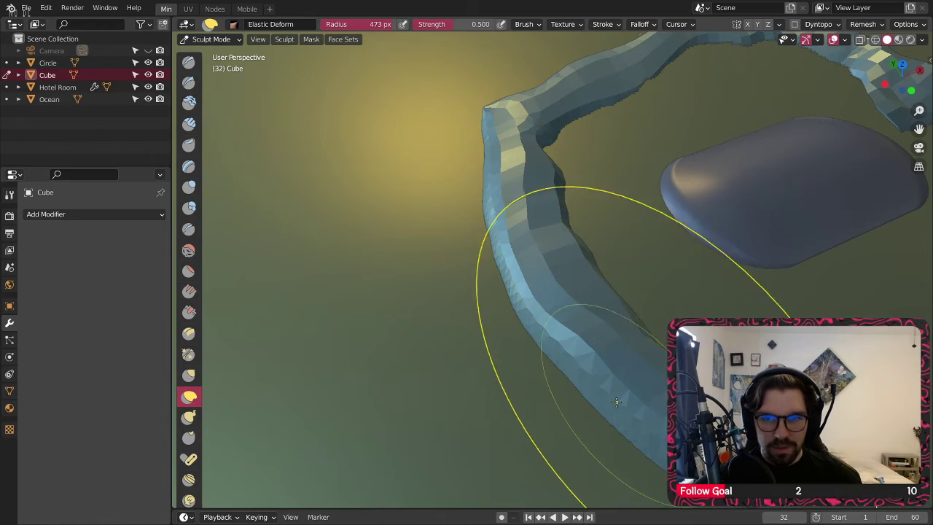
mouse_move(616, 402)
middle_mouse_down()
mouse_move(448, 271)
mouse_move(493, 333)
mouse_move(301, 381)
mouse_move(286, 394)
middle_mouse_up()
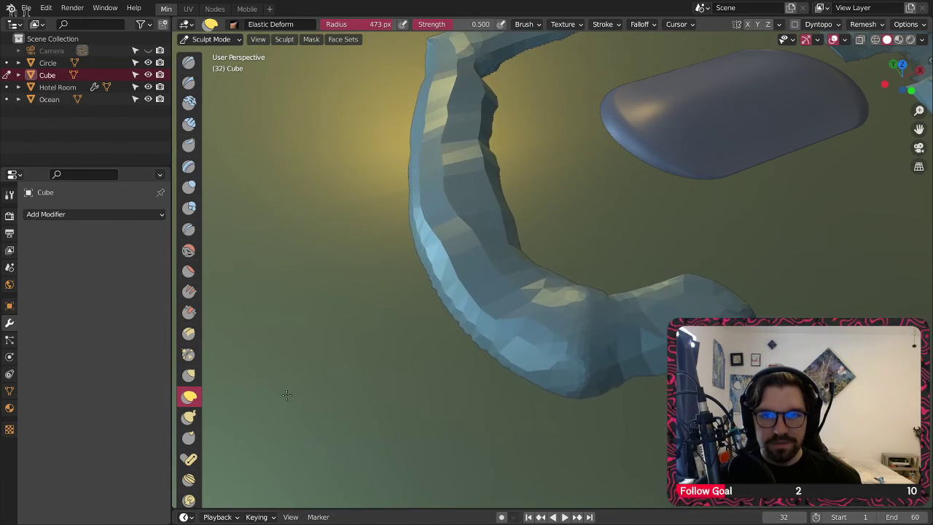
mouse_move(354, 266)
middle_mouse_down()
mouse_move(578, 327)
mouse_move(425, 256)
mouse_move(466, 218)
mouse_move(415, 163)
mouse_move(501, 211)
mouse_move(489, 191)
middle_mouse_up()
Step: Reduce the Elastic Deform radius to 162 px and pull the long side outward beside its corner with the back side
key("bracketleft")
key("bracketleft")
key("bracketleft")
key("bracketleft")
key("bracketleft")
key("bracketleft")
key("bracketleft")
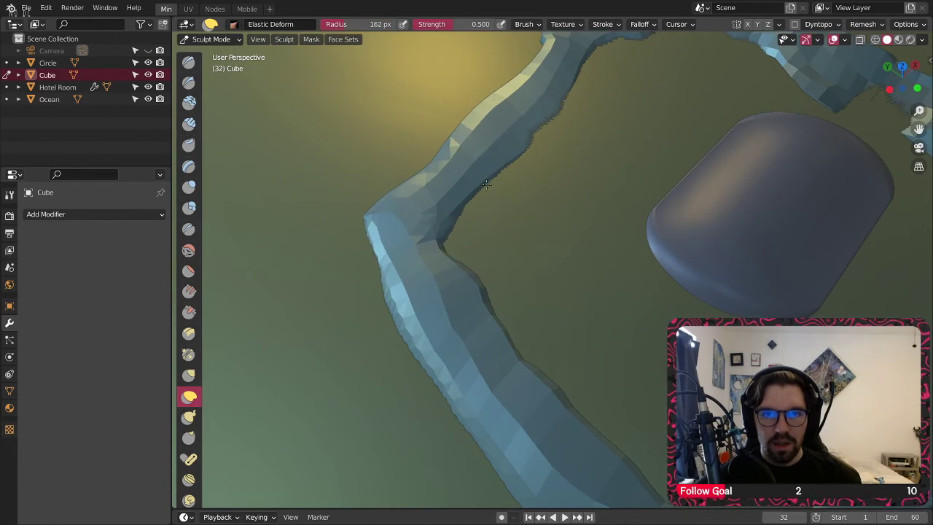
mouse_move(608, 190)
middle_mouse_down()
mouse_move(572, 172)
mouse_move(628, 215)
middle_mouse_up()
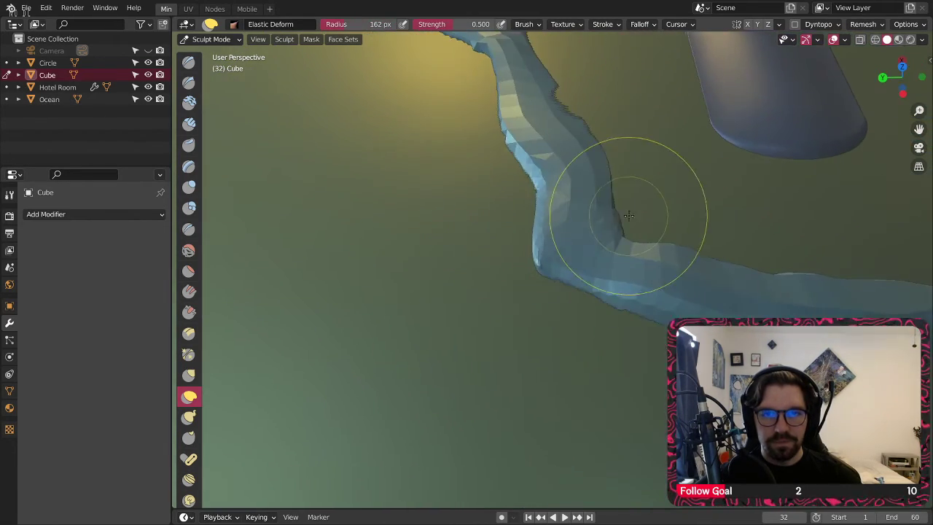
left_click_drag(538, 196, 395, 252)
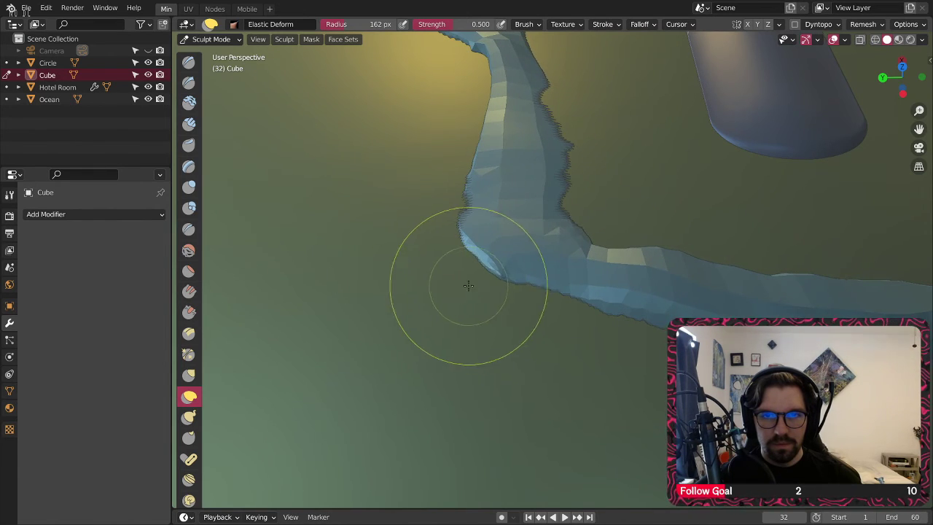
left_click_drag(554, 310, 539, 288)
Step: Stretch the outer edge of the corner between the back side and the long side farther outward with Elastic Deform
mouse_move(516, 281)
middle_mouse_down()
mouse_move(432, 227)
mouse_move(421, 251)
middle_mouse_up()
mouse_move(424, 249)
left_mouse_down()
mouse_move(156, 275)
mouse_move(190, 275)
left_mouse_up()
middle_click_drag(301, 277, 370, 212, "shift")
middle_click_drag(255, 326, 222, 268, "shift")
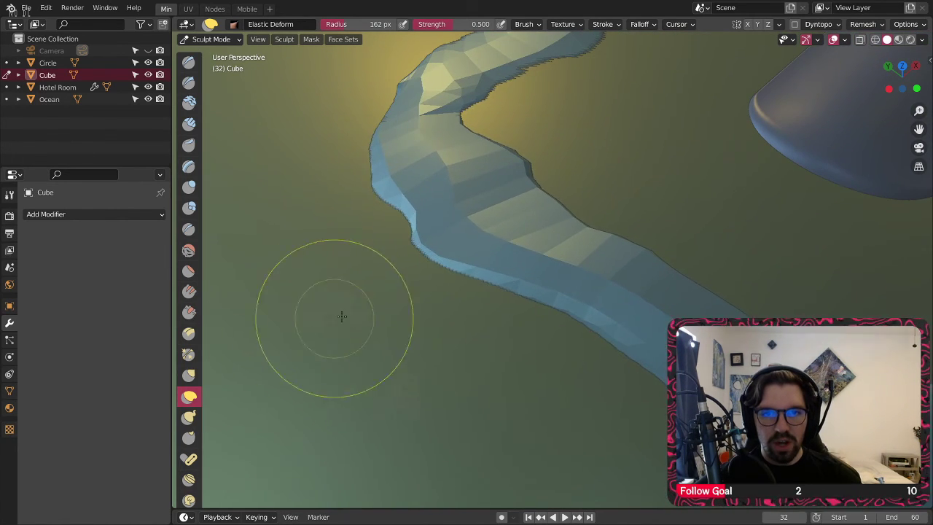
Step: Pull the outer edge of the corner between the back side and the long side farther outward with Elastic Deform
middle_click_drag(515, 230, 443, 247)
left_click_drag(442, 249, 6, 289)
middle_click_drag(409, 251, 510, 233)
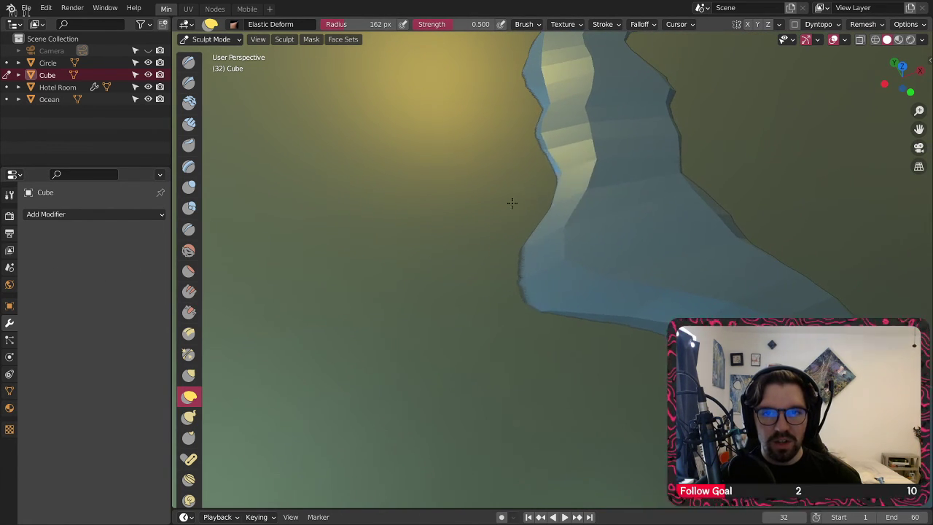
left_click_drag(511, 203, 274, 197)
mouse_move(309, 229)
middle_mouse_down()
mouse_move(470, 191)
mouse_move(525, 198)
middle_mouse_up()
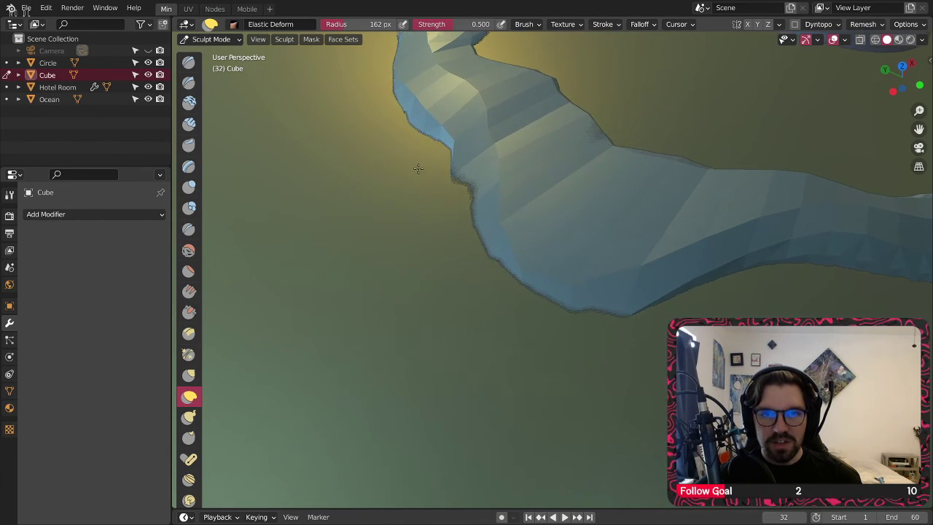
Step: Bend the side leading to the short return into uneven curves, pinching it narrower behind the return with Elastic Deform
middle_click_drag(416, 167, 489, 218)
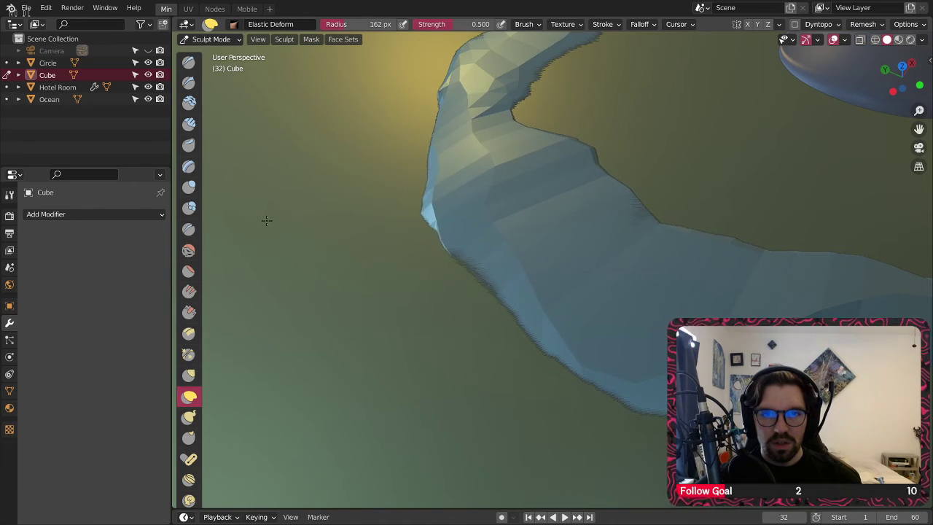
middle_click_drag(239, 233, 509, 285)
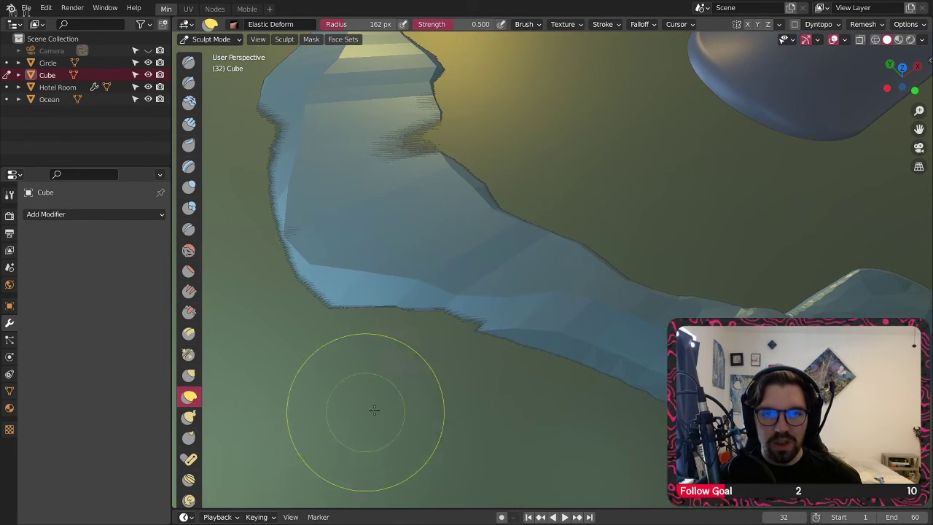
middle_click_drag(374, 410, 520, 312)
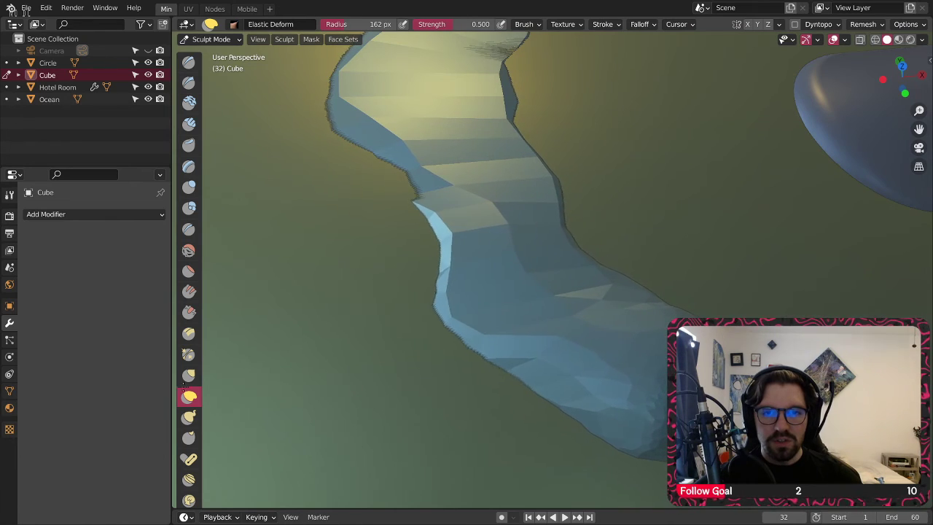
middle_click_drag(233, 402, 480, 300)
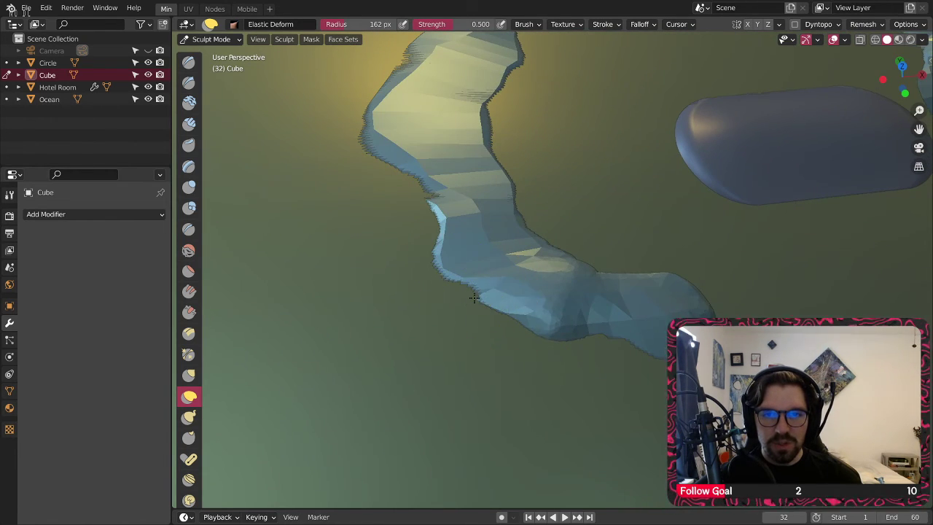
mouse_move(220, 334)
middle_mouse_down()
mouse_move(423, 317)
mouse_move(517, 294)
middle_mouse_up()
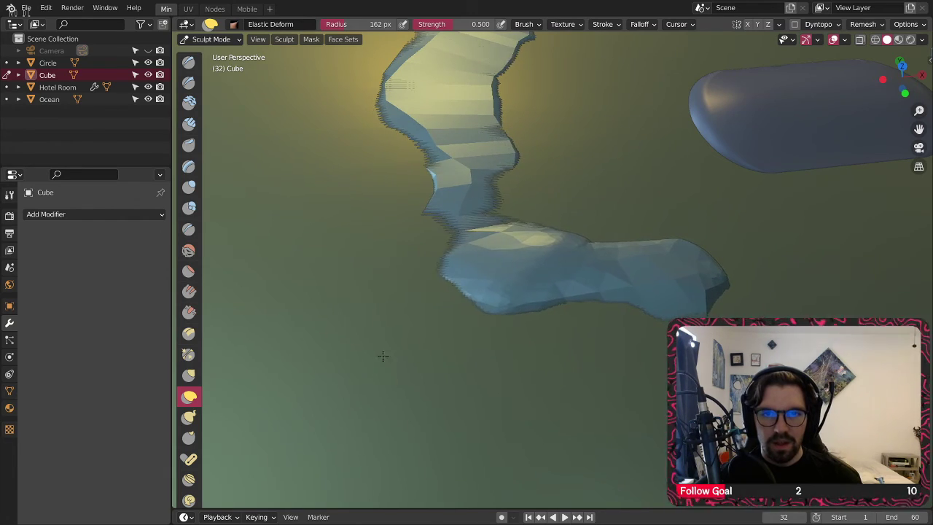
Step: Pull the outer edge below the hooked end of the opposite arm outward with Elastic Deform
middle_click_drag(457, 297, 665, 271)
scroll(423, 245, "down", 6)
middle_click_drag(396, 261, 646, 216)
scroll(579, 229, "up", 11)
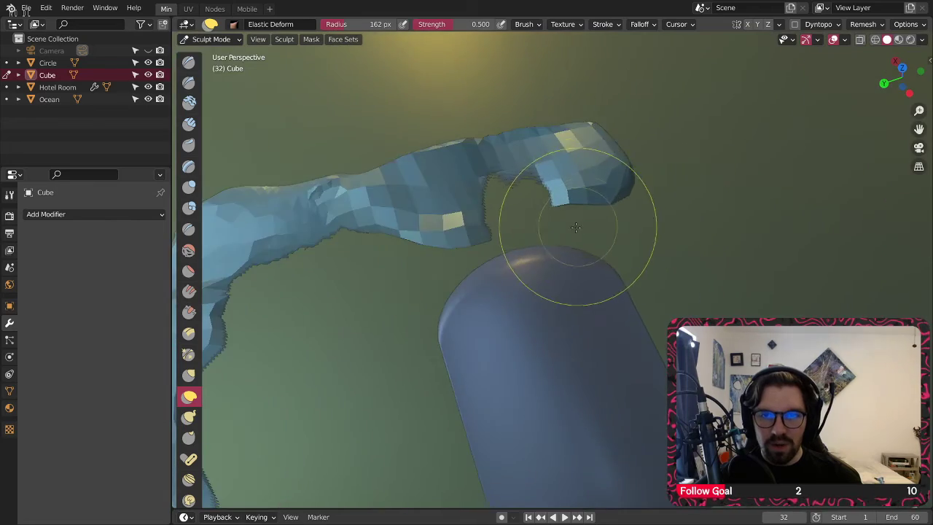
middle_click_drag(351, 231, 538, 285)
scroll(518, 314, "down", 10)
scroll(539, 286, "up", 7)
scroll(539, 285, "up", 2)
mouse_move(430, 467)
middle_mouse_down("shift")
mouse_move(513, 401)
mouse_move(546, 349)
middle_mouse_up("shift")
scroll(546, 350, "up", 3)
left_click_drag(543, 342, 376, 320)
mouse_move(380, 341)
middle_mouse_down()
mouse_move(527, 313)
mouse_move(503, 362)
mouse_move(444, 329)
middle_mouse_up()
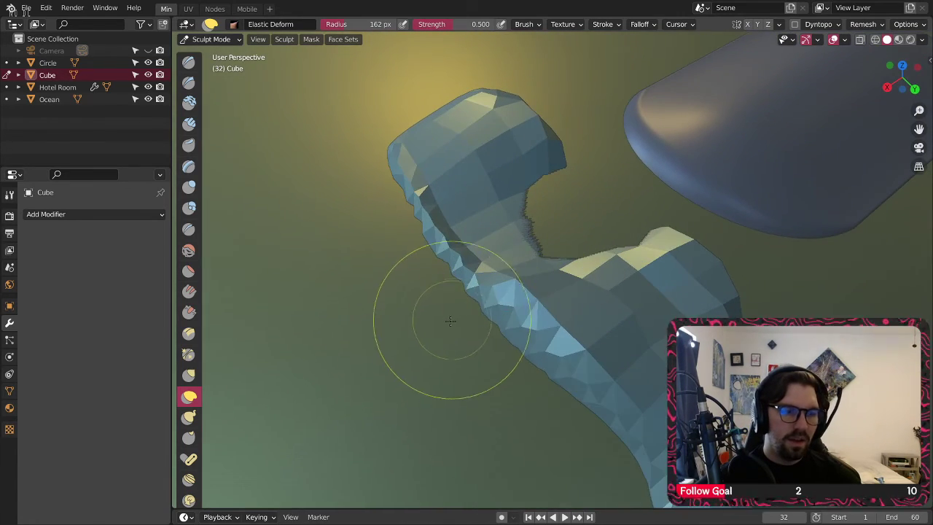
Step: Stretch the opposite arm outward behind its hooked end, shaping a thin neck with sharp, irregular bends
mouse_move(487, 310)
left_mouse_down()
mouse_move(379, 327)
mouse_move(250, 391)
mouse_move(248, 475)
left_mouse_up()
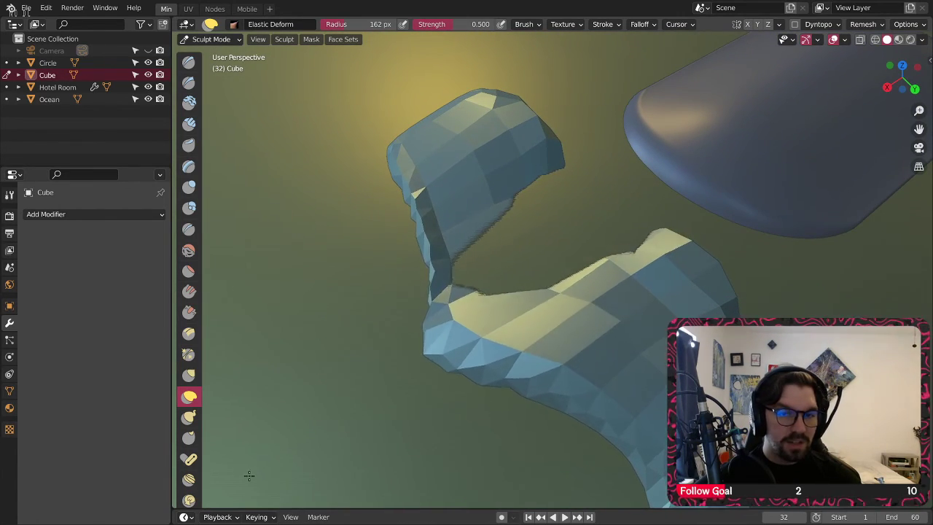
middle_click_drag(487, 423, 520, 324, "shift")
mouse_move(443, 152)
left_mouse_down()
mouse_move(337, 143)
mouse_move(202, 175)
left_mouse_up()
left_click_drag(408, 205, 445, 154)
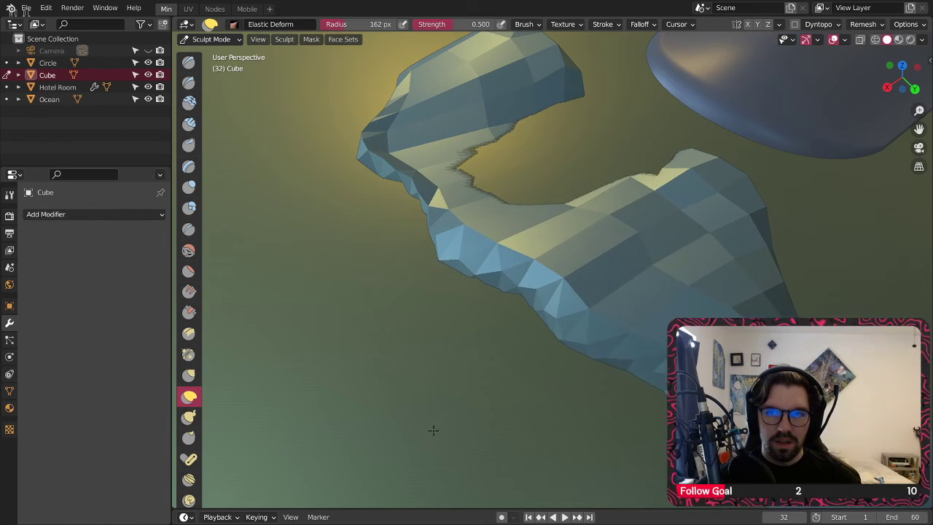
Step: Push the inner side of the wide section below the neck toward its outer edge to narrow it with Elastic Deform
middle_click_drag(769, 228, 735, 236)
mouse_move(820, 246)
left_mouse_down()
mouse_move(743, 240)
mouse_move(535, 272)
mouse_move(545, 267)
left_mouse_up()
left_click_drag(773, 198, 636, 192)
mouse_move(721, 185)
left_mouse_down()
mouse_move(699, 125)
mouse_move(669, 104)
left_mouse_up()
left_click_drag(701, 198, 665, 200)
scroll(669, 201, "down", 3)
middle_click_drag(737, 260, 647, 244, "shift")
scroll(635, 235, "up", 2)
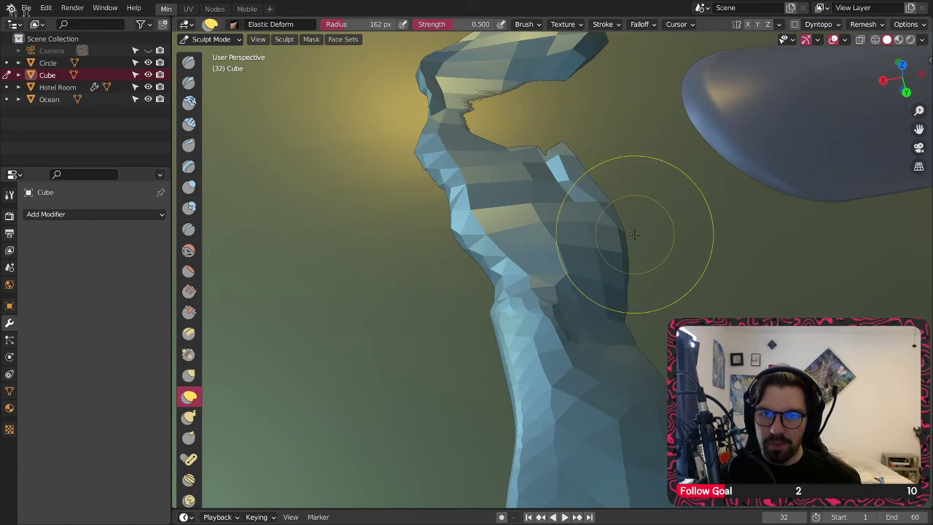
Step: Push in the wide section's inner wall and pull its outer edge outward to make the contour more irregular
left_click_drag(634, 234, 572, 252)
mouse_move(481, 289)
left_mouse_down()
mouse_move(76, 317)
mouse_move(46, 391)
mouse_move(53, 385)
left_mouse_up()
scroll(377, 366, "down", 2)
middle_click_drag(377, 367, 467, 269, "shift")
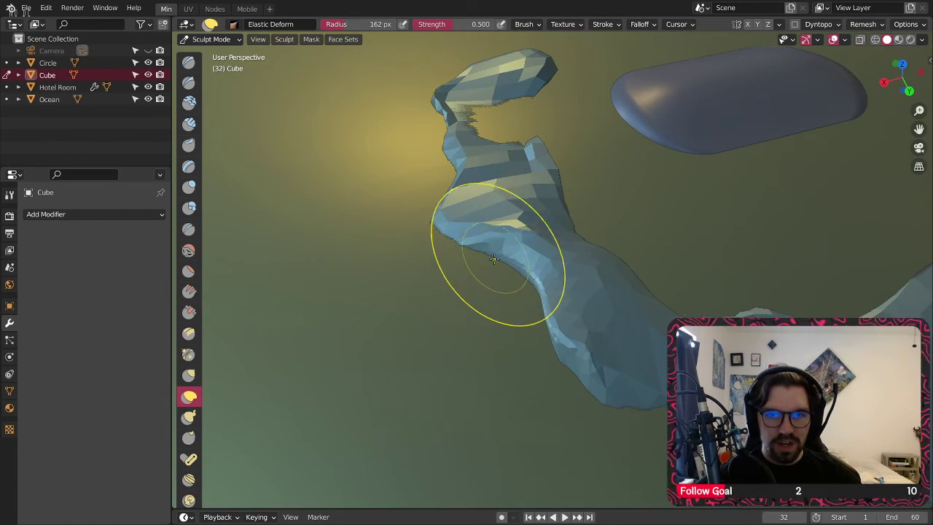
left_click_drag(390, 321, 252, 326)
scroll(491, 246, "down", 5)
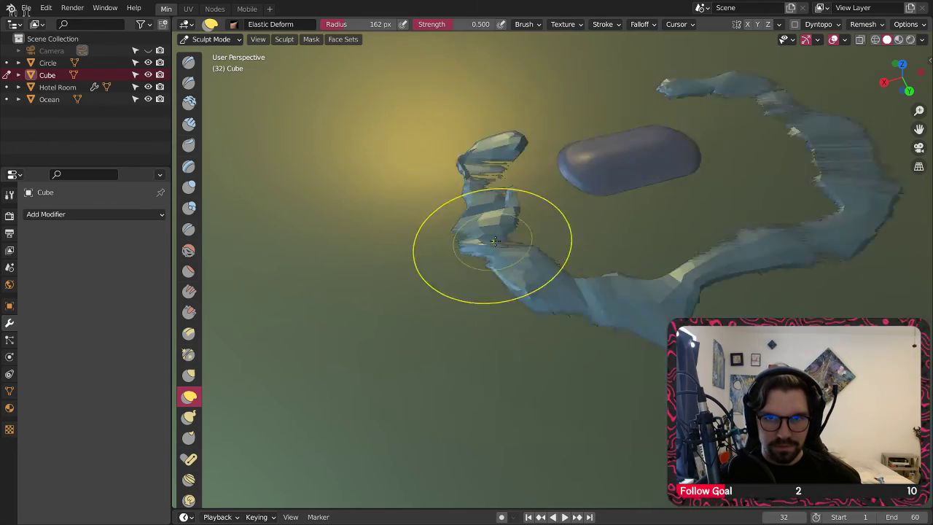
Step: Drag the hooked end's tip downward with Elastic Deform to flatten and slope it toward the water
mouse_move(491, 246)
middle_mouse_down()
mouse_move(505, 298)
mouse_move(592, 310)
middle_mouse_up()
middle_click_drag(501, 264, 575, 219)
scroll(625, 281, "up", 4)
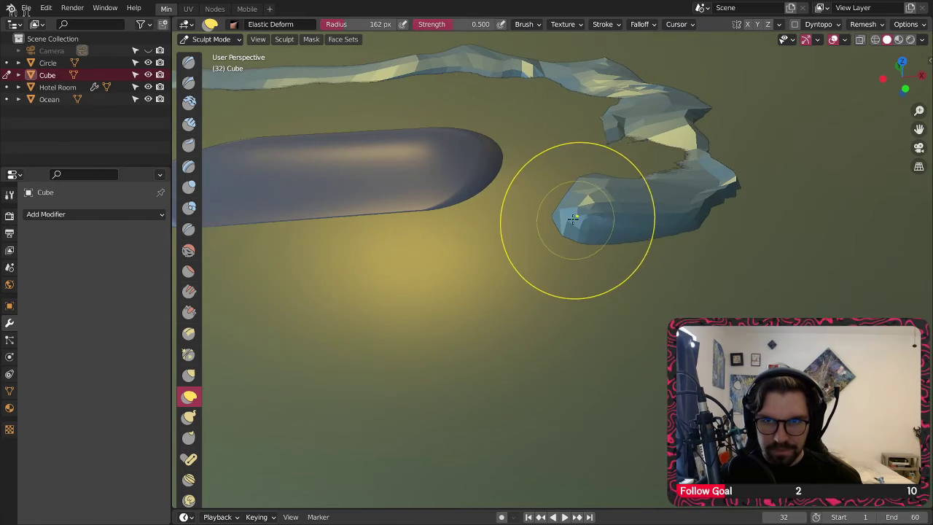
left_click_drag(581, 222, 566, 297)
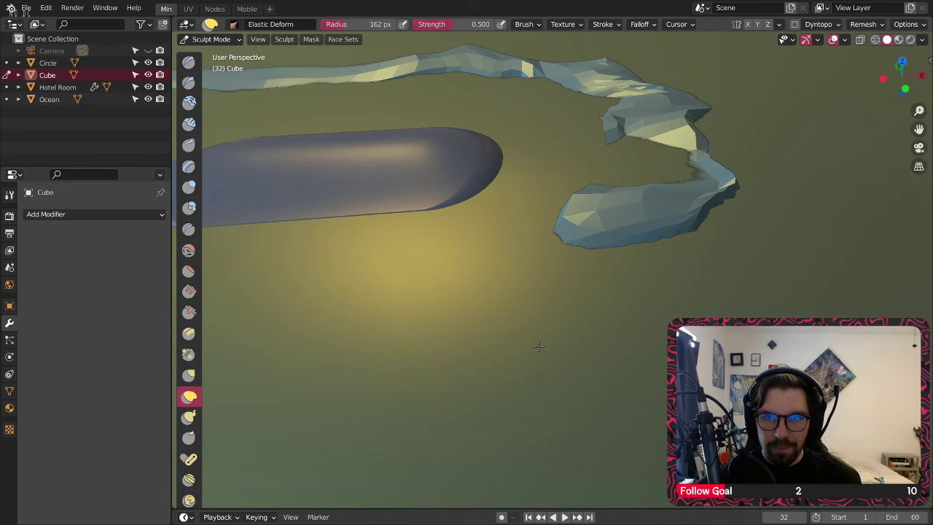
mouse_move(539, 346)
middle_mouse_down()
mouse_move(597, 260)
mouse_move(550, 193)
middle_mouse_up()
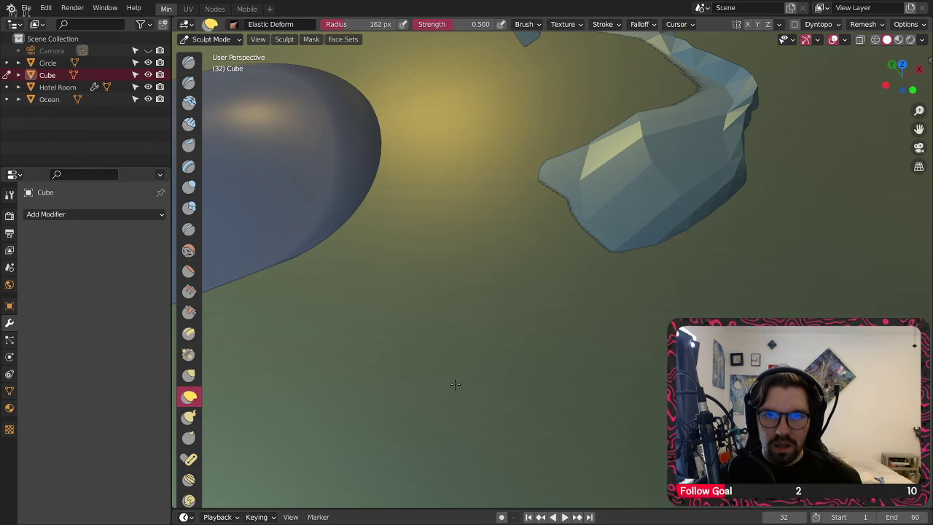
Step: Pull the tip of the short return outward into a small point with Elastic Deform
mouse_move(455, 384)
middle_mouse_down()
mouse_move(502, 272)
mouse_move(441, 254)
mouse_move(482, 289)
mouse_move(473, 267)
middle_mouse_up()
middle_click_drag(435, 99, 440, 168, "shift")
scroll(439, 168, "up", 3)
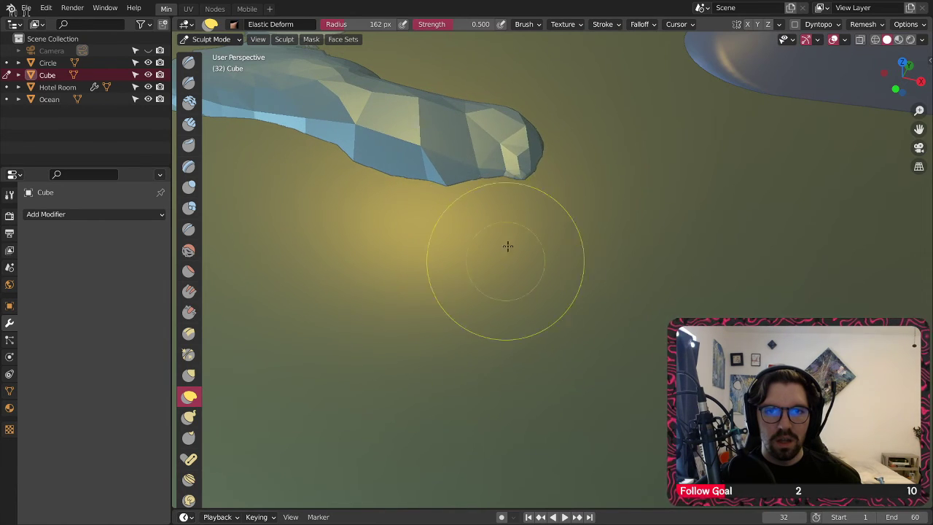
middle_click_drag(507, 247, 551, 281)
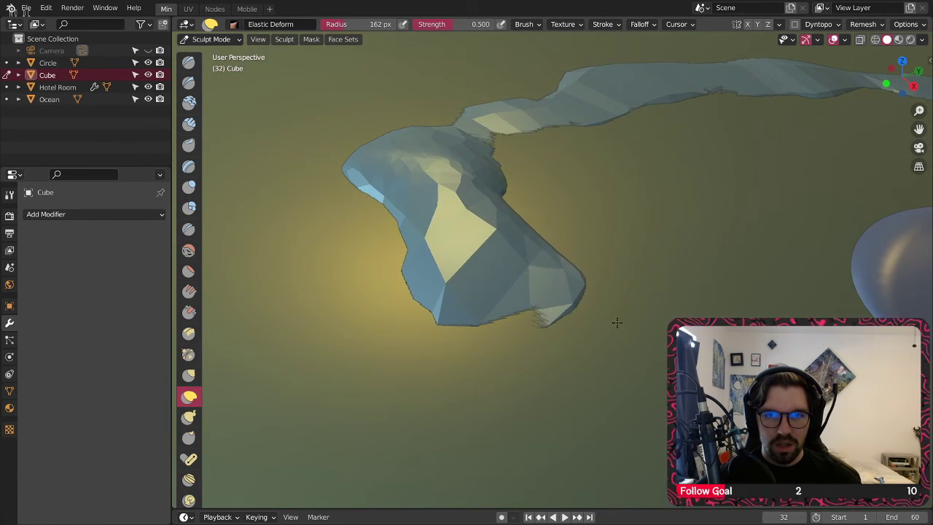
left_click_drag(617, 322, 644, 333)
middle_click_drag(644, 334, 567, 235)
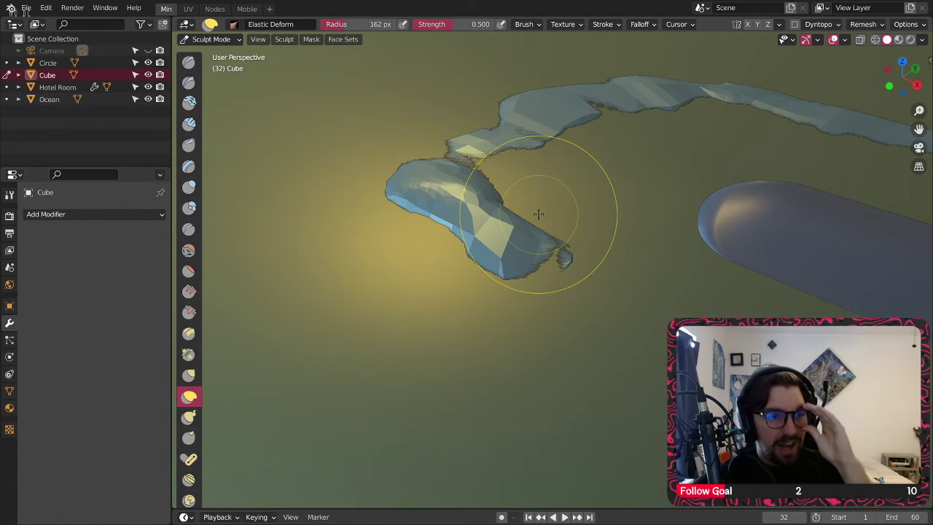
middle_click_drag(550, 213, 487, 354)
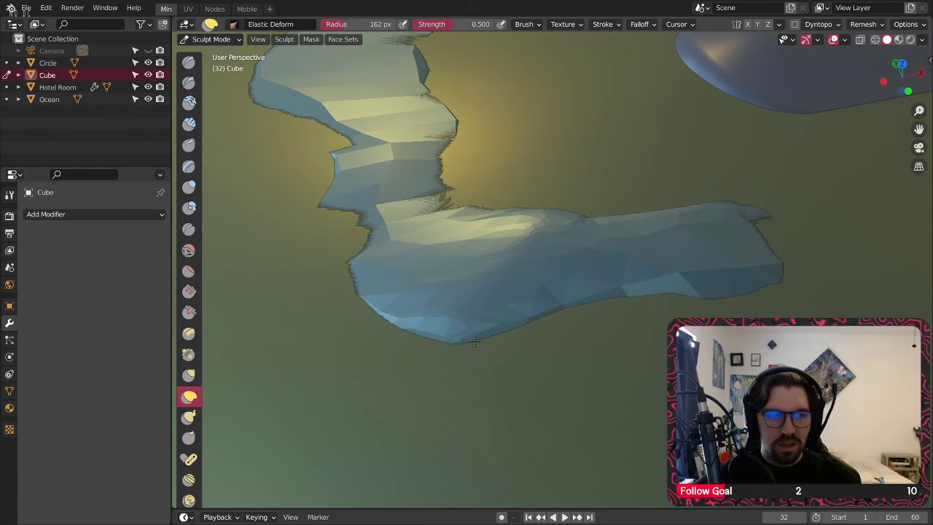
Step: Switch the rocky Cube from Sculpt Mode to Object Mode and shade it smooth
scroll(628, 175, "down", 3)
middle_click_drag(631, 175, 490, 237, "shift")
scroll(563, 239, "down", 4)
middle_click_drag(619, 233, 439, 246, "shift")
scroll(459, 229, "up", 5)
scroll(461, 227, "down", 2)
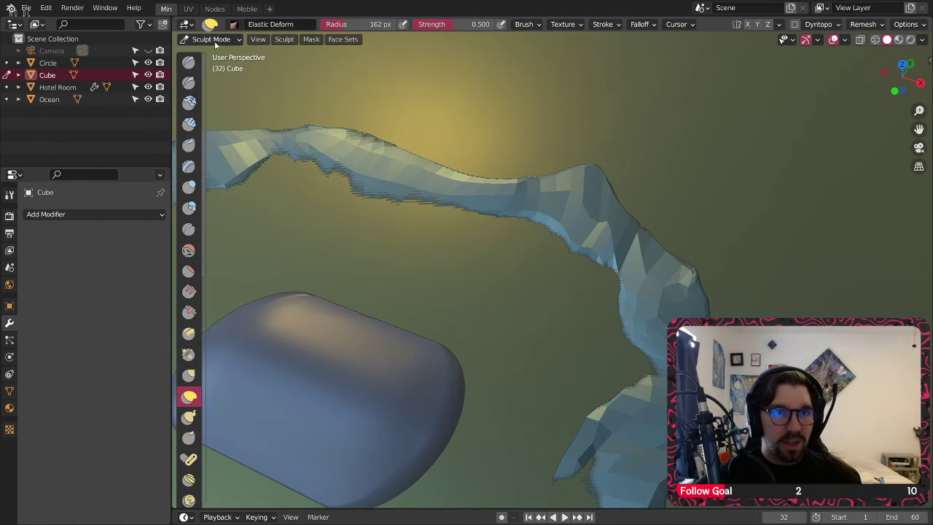
left_click(211, 38)
left_click(219, 51)
scroll(490, 213, "down", 3)
scroll(490, 214, "up", 5)
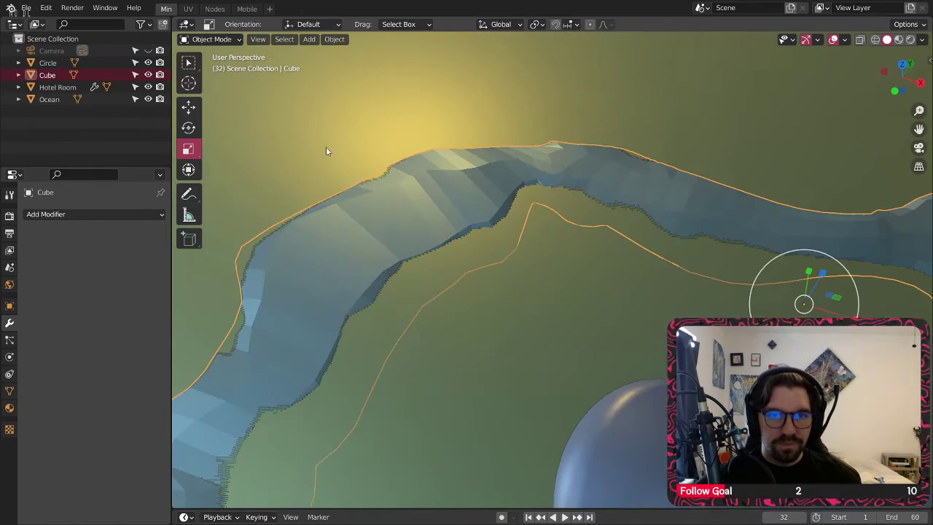
right_click(397, 227)
left_click(396, 227)
Step: Examine the smooth-shaded rock form around the rounded model, especially its ends and where it meets the water
middle_click_drag(467, 243, 438, 188)
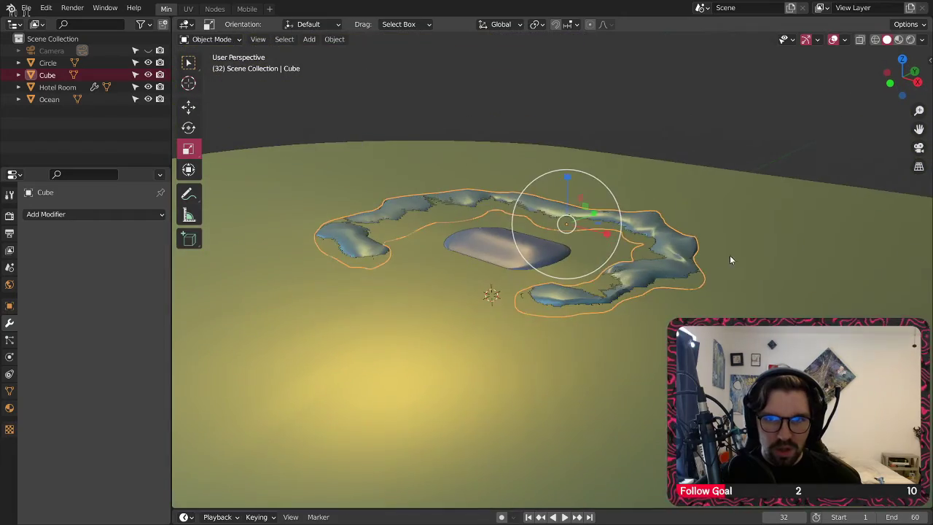
scroll(731, 260, "up", 5)
middle_click_drag(519, 290, 616, 263, "shift")
scroll(617, 264, "up", 3)
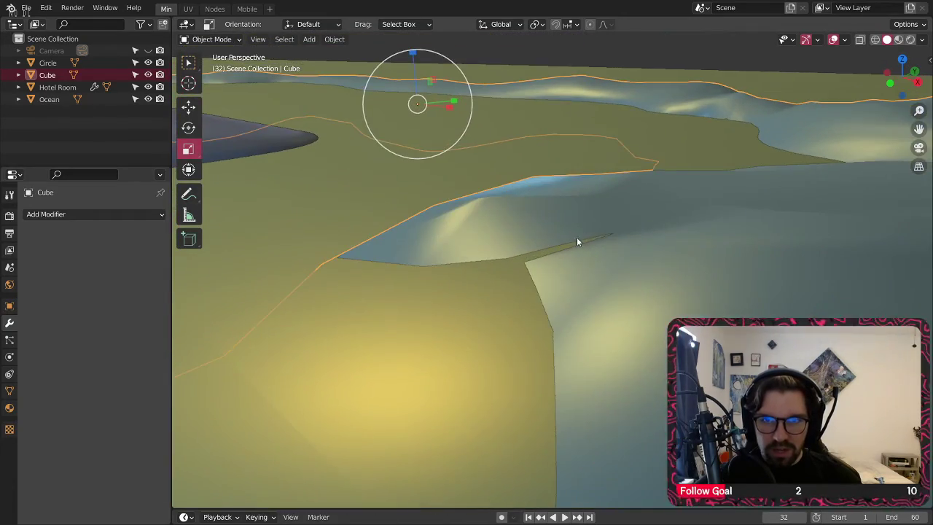
scroll(577, 238, "up", 2)
middle_click_drag(577, 238, 467, 357)
scroll(722, 194, "down", 3)
scroll(574, 262, "up", 8)
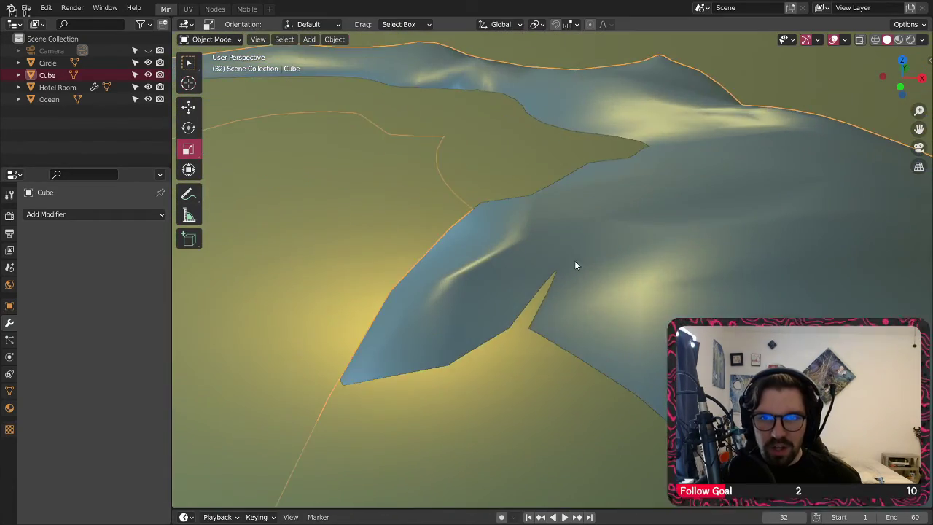
scroll(547, 271, "down", 9)
middle_click_drag(515, 285, 644, 301, "shift")
scroll(643, 303, "down", 6)
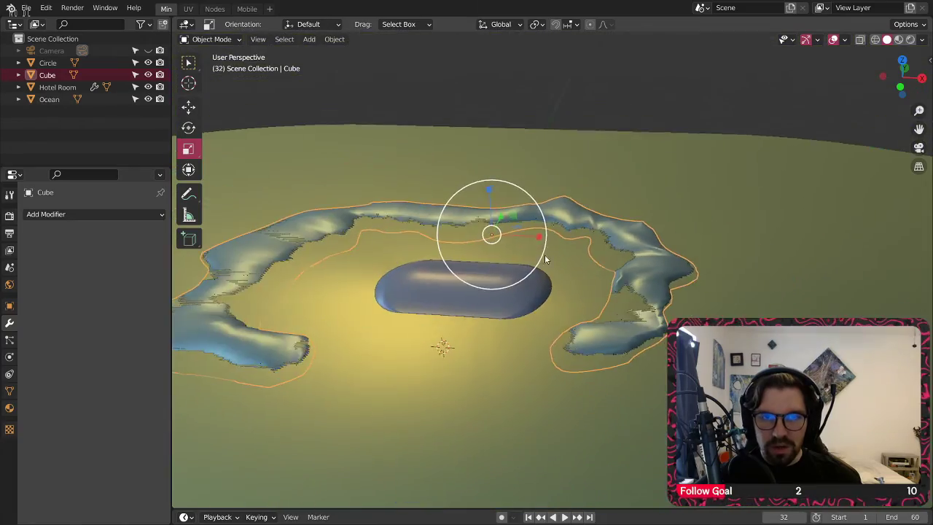
scroll(337, 233, "up", 7)
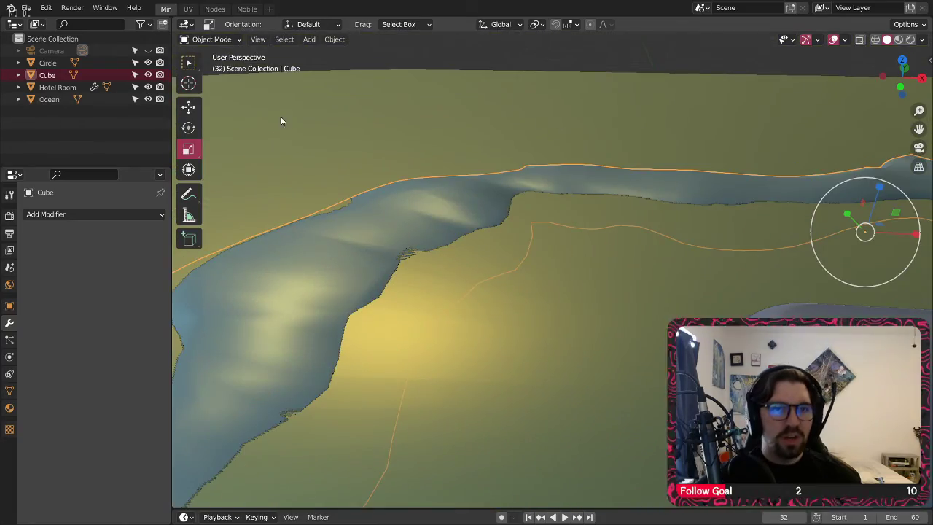
Step: Create a new material for the rocky Cube in the node editing workspace
left_click(219, 10)
middle_click_drag(487, 193, 612, 202)
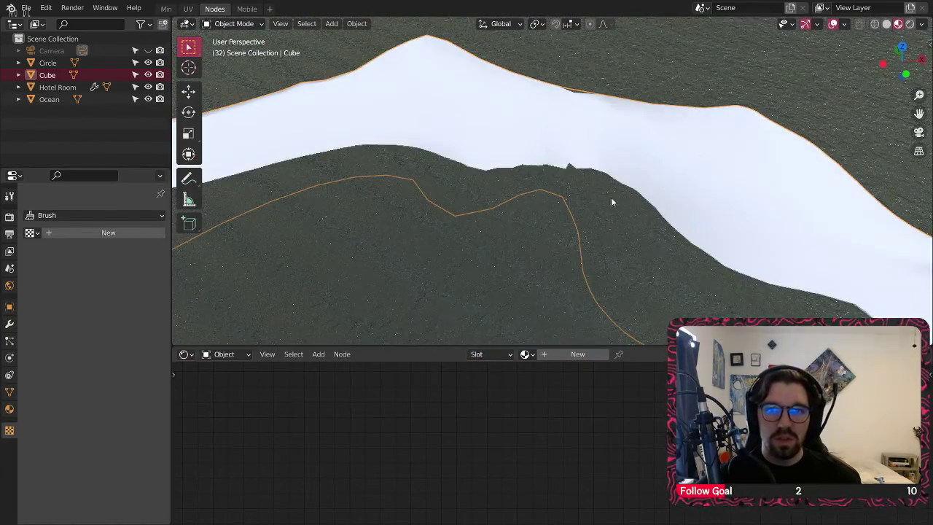
left_click(555, 354)
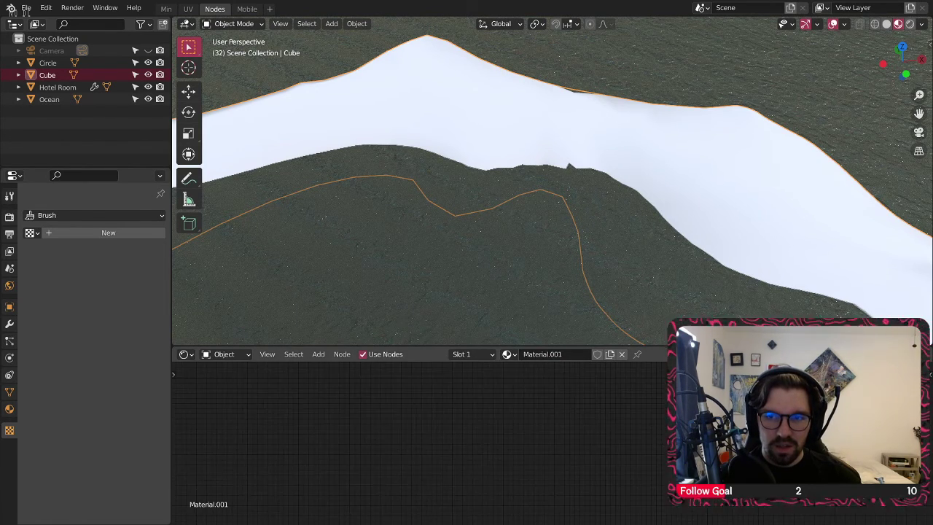
middle_click_drag(699, 437, 556, 443)
scroll(479, 452, "up", 3)
middle_click_drag(479, 453, 513, 443)
middle_click_drag(590, 432, 574, 419)
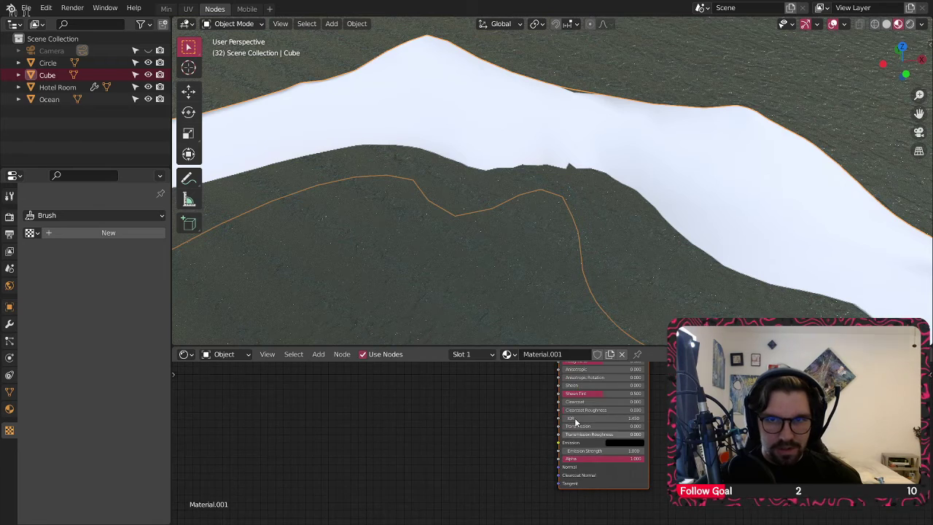
scroll(573, 427, "up", 1)
scroll(643, 121, "up", 7)
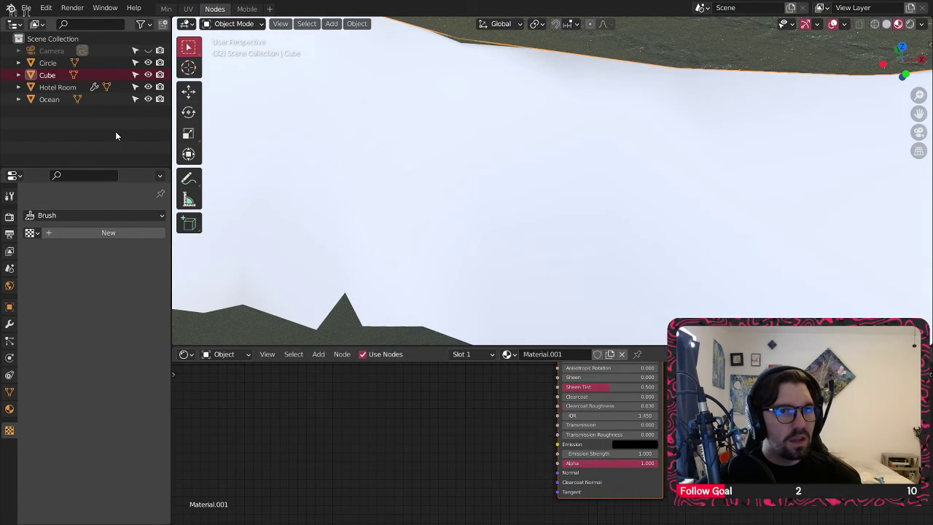
Step: Hide the Ocean and Hotel Room objects in the scene
left_click(148, 100)
scroll(512, 176, "down", 5)
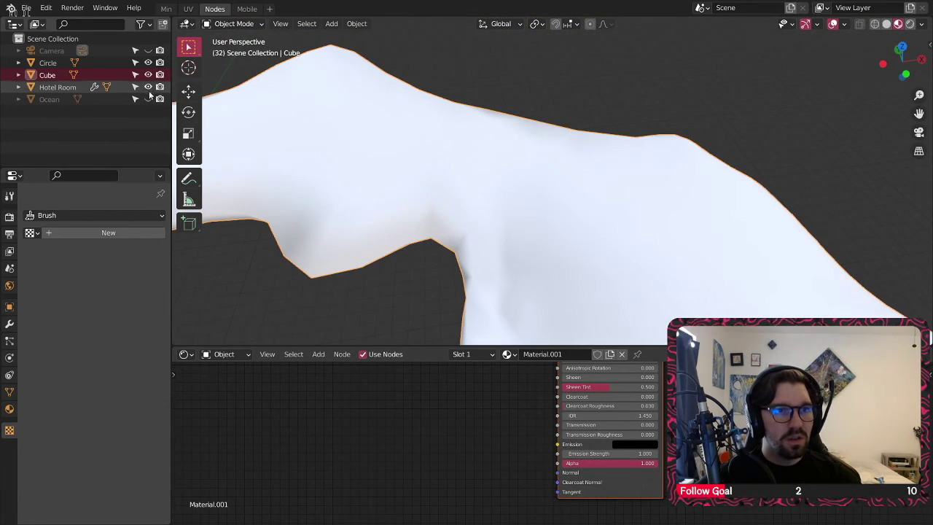
left_click(148, 87)
Step: Create a new collection in the scene and name it Hotel
right_click(82, 150)
left_click(84, 150)
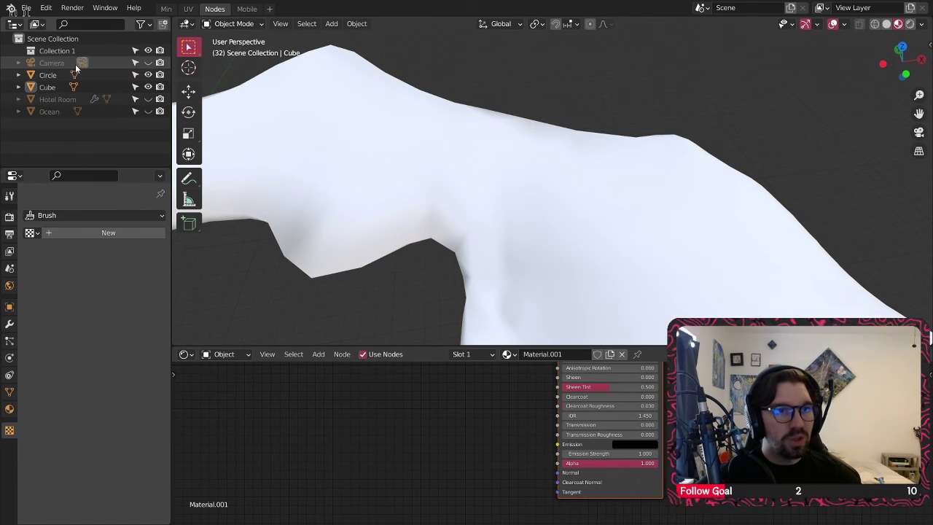
left_click(68, 51)
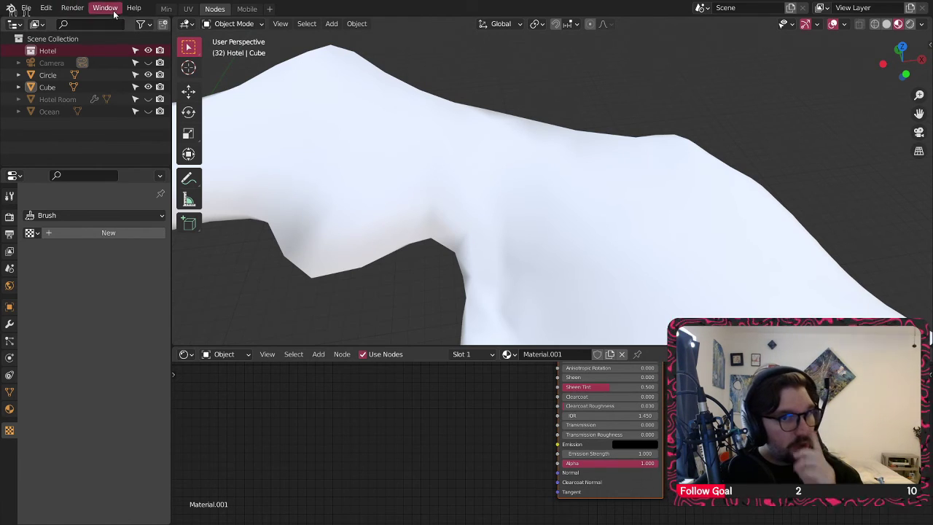
Step: Move the Hotel Room and Circle objects into the Hotel collection and rename Circle to Ramp
left_click_drag(64, 99, 63, 54)
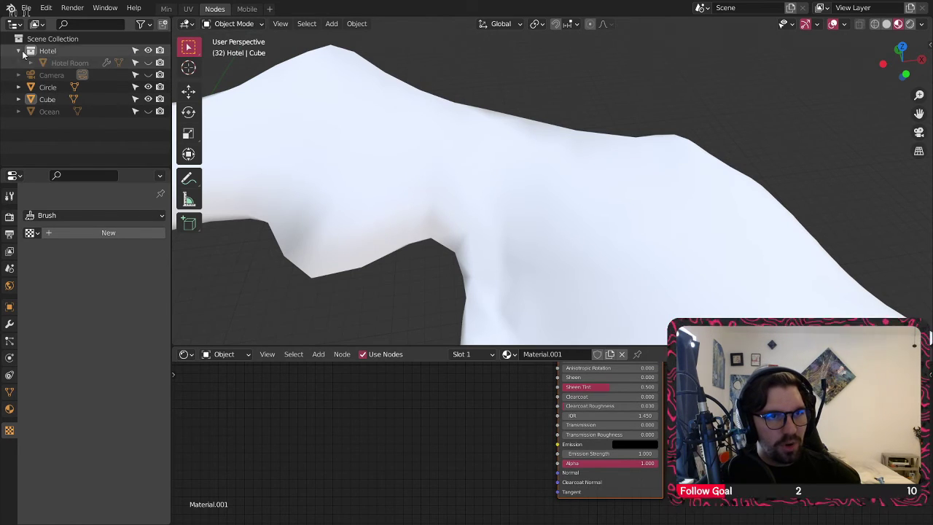
left_click(55, 87)
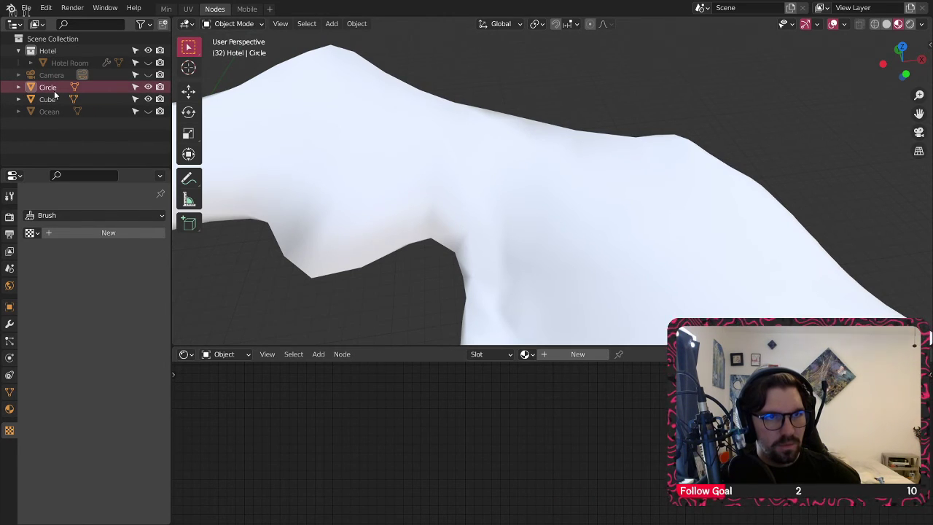
scroll(439, 188, "down", 12)
key("KP_Decimal")
scroll(489, 191, "up", 3)
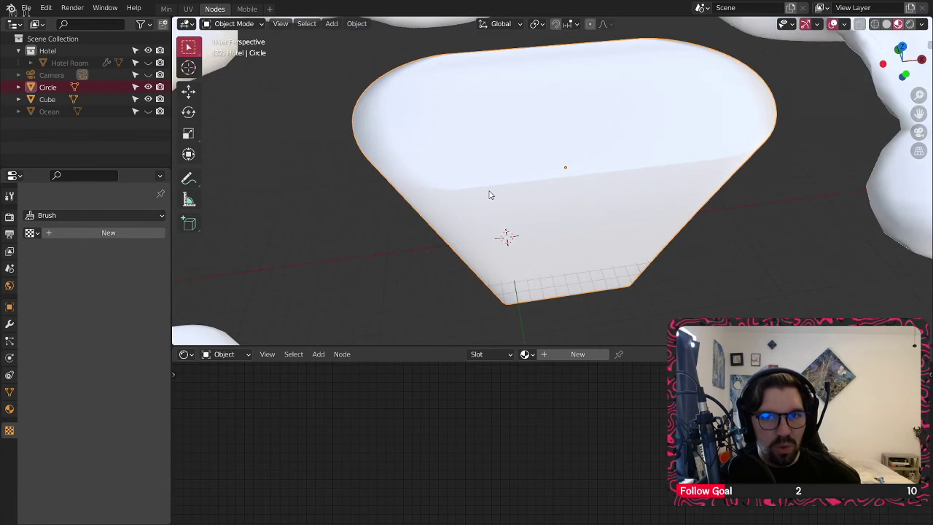
middle_click_drag(489, 194, 452, 175)
left_click_drag(69, 89, 64, 66)
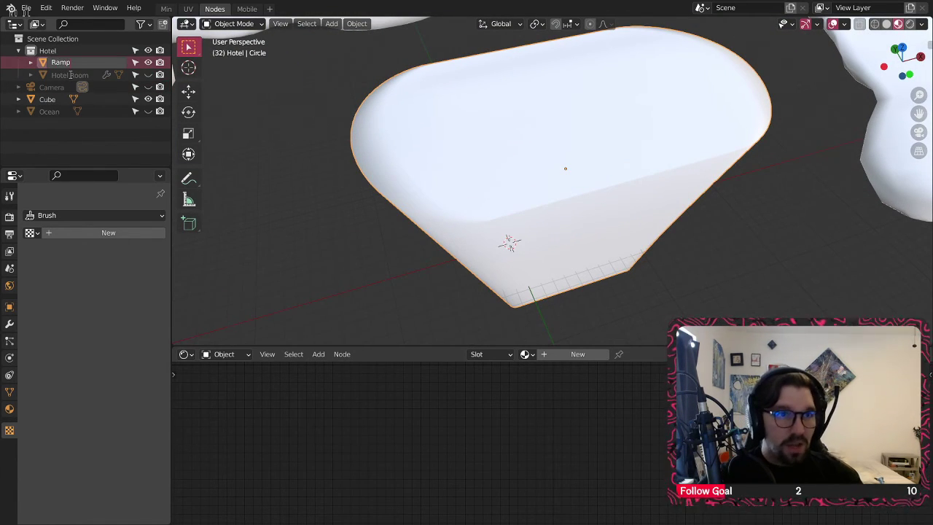
key("Return")
Step: Add a Bump node to the rocky Cube's material and connect its output to the main shader's Normal input
middle_click_drag(557, 191, 626, 161)
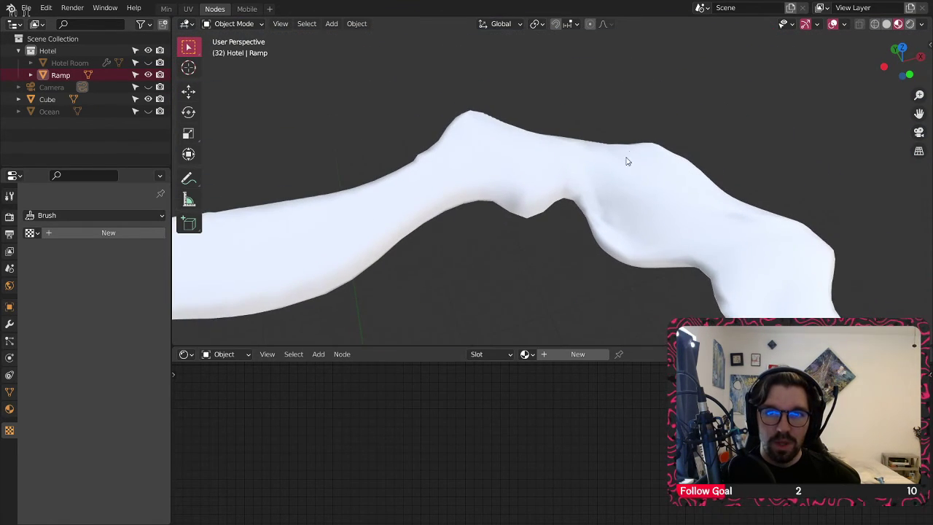
scroll(625, 161, "up", 5)
left_click(618, 197)
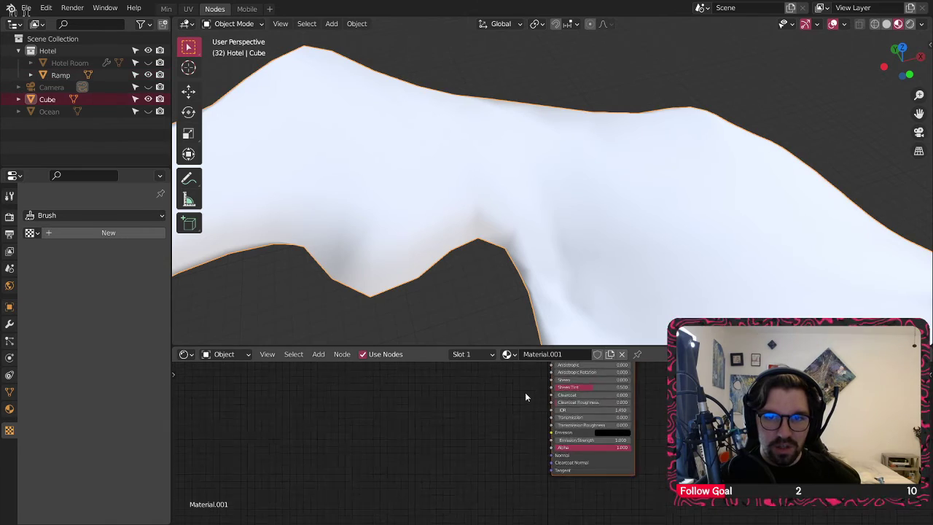
scroll(510, 419, "down", 3)
left_click(321, 342)
left_click(318, 354)
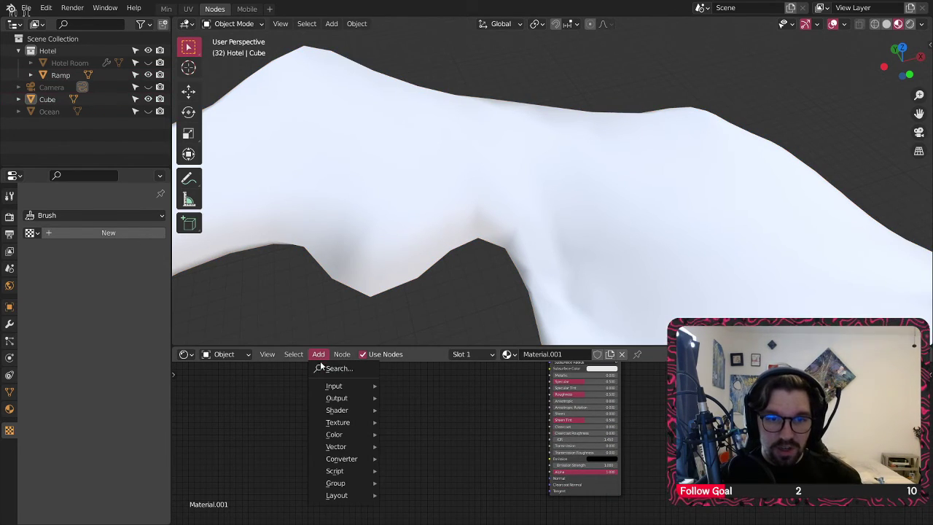
mouse_move(356, 446)
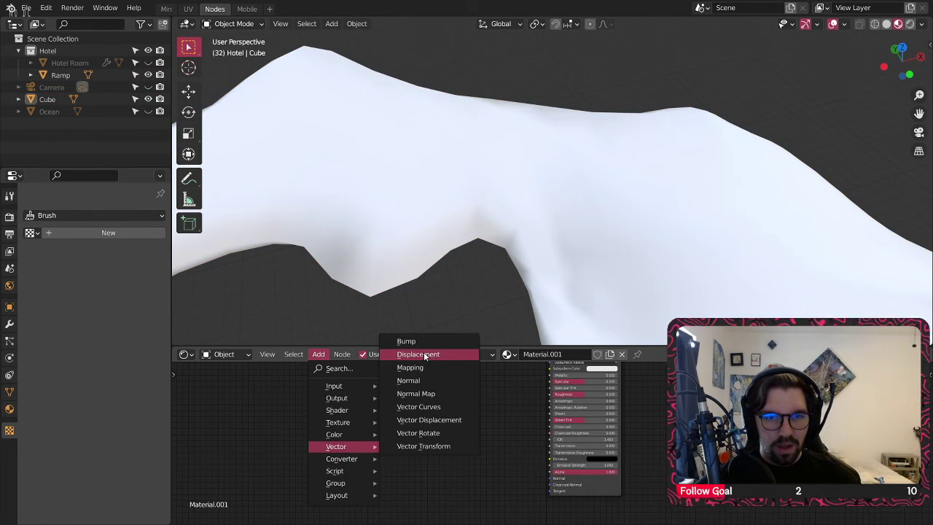
left_click(406, 341)
left_click(500, 456)
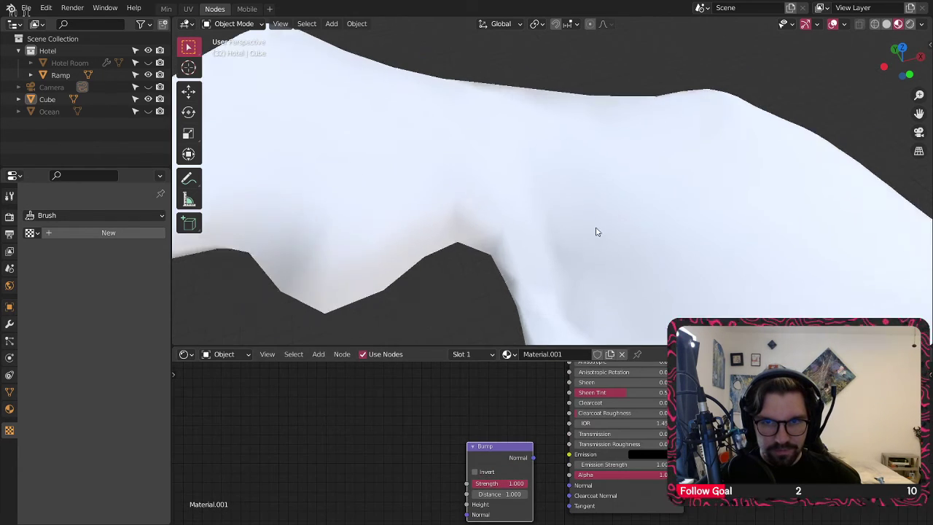
scroll(597, 230, "up", 3)
scroll(561, 470, "up", 4)
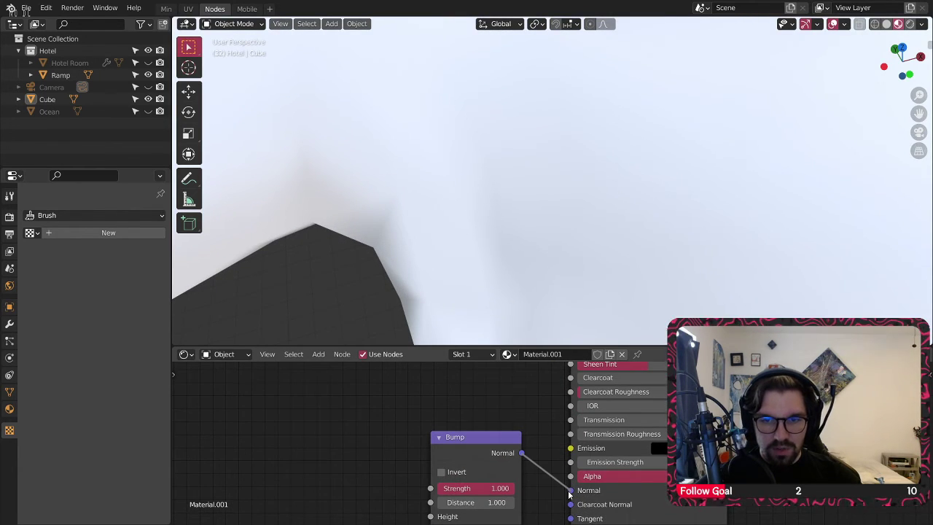
left_click_drag(490, 437, 492, 463)
Step: Try a White Noise Texture node as the Bump node's Height source on the rock, and delete it
middle_click_drag(362, 447, 444, 392)
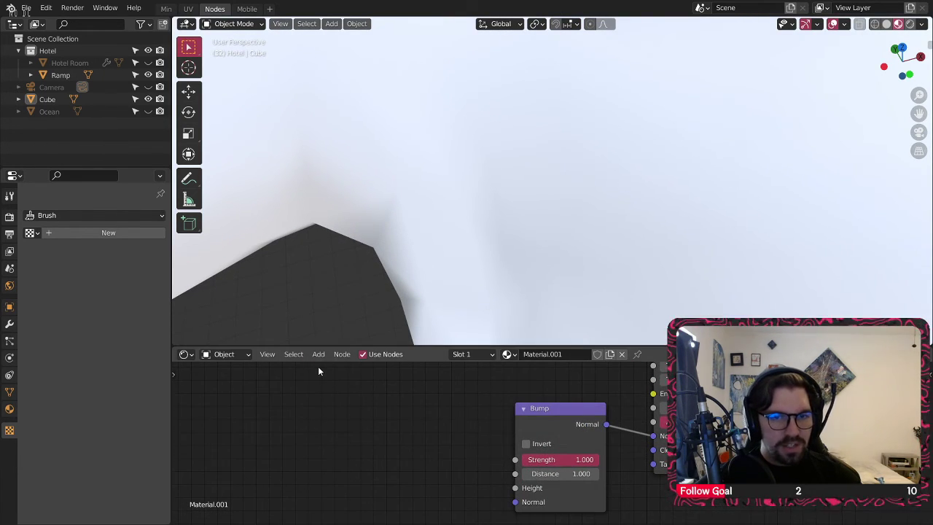
left_click(318, 354)
mouse_move(358, 423)
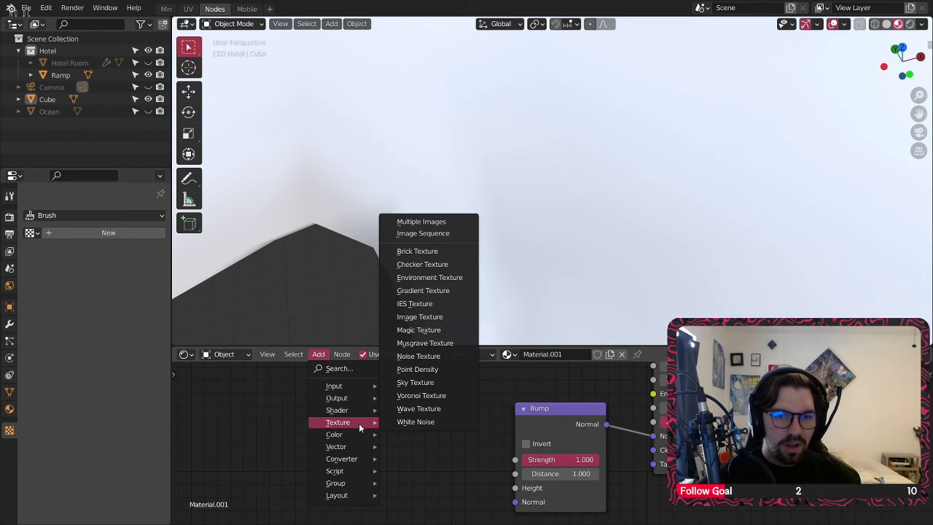
key("Escape")
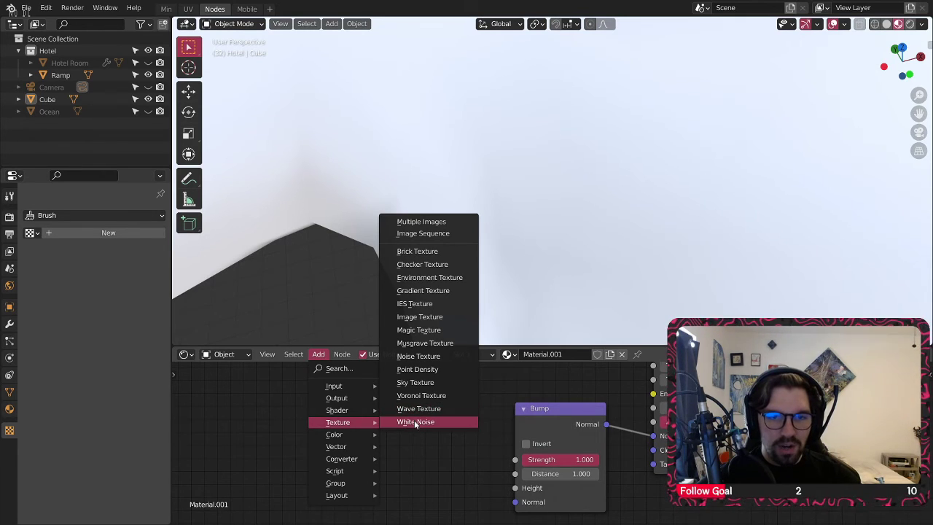
left_click(415, 421)
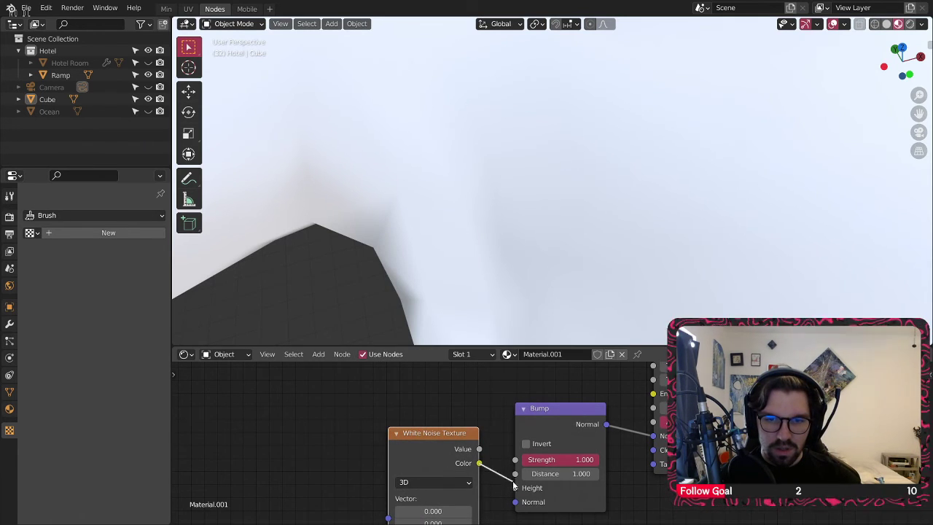
scroll(522, 430, "up", 3)
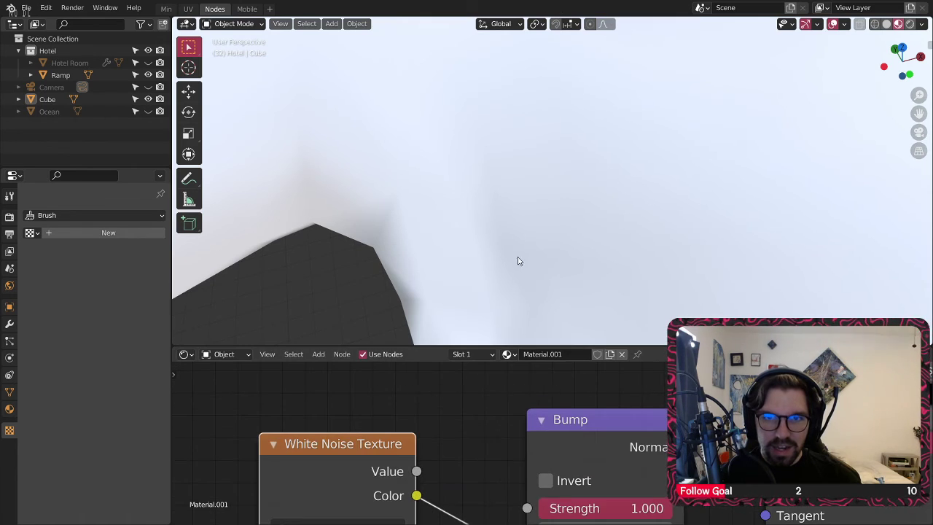
scroll(517, 261, "up", 3)
scroll(490, 190, "down", 3)
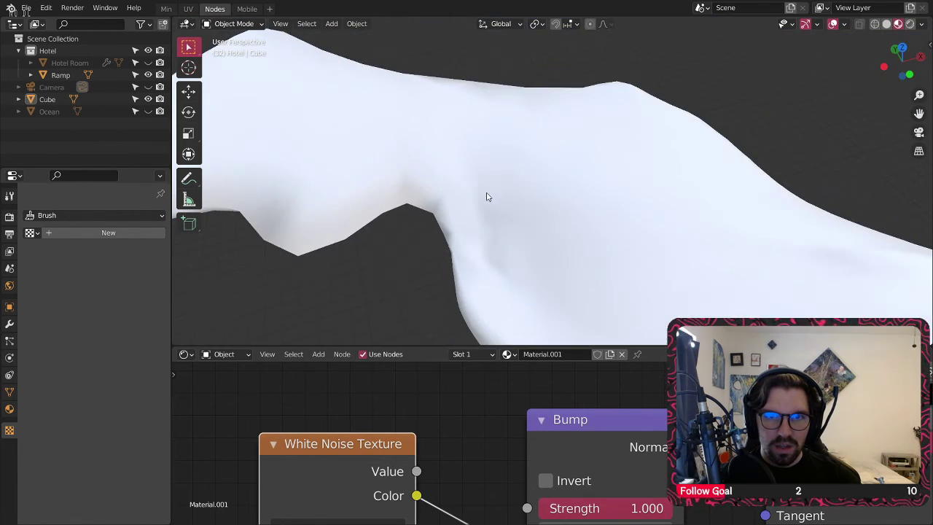
scroll(462, 471, "down", 3)
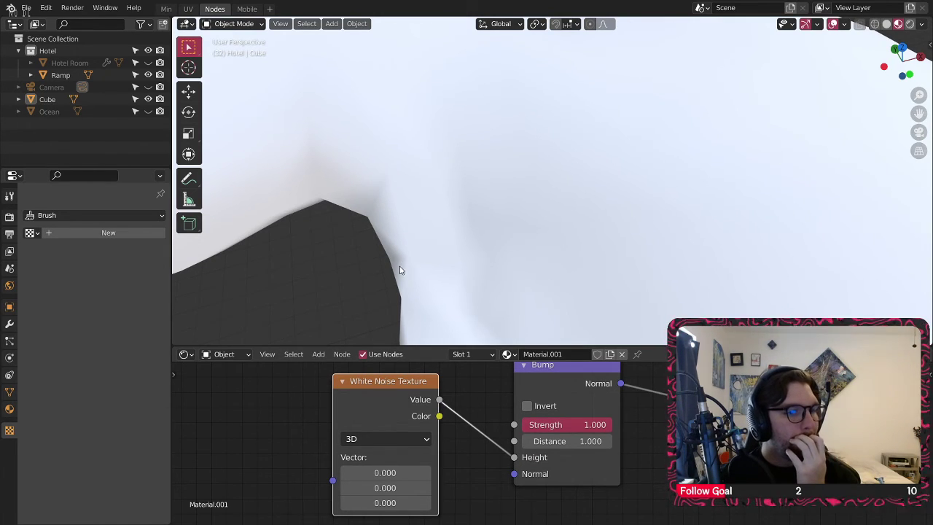
key("x")
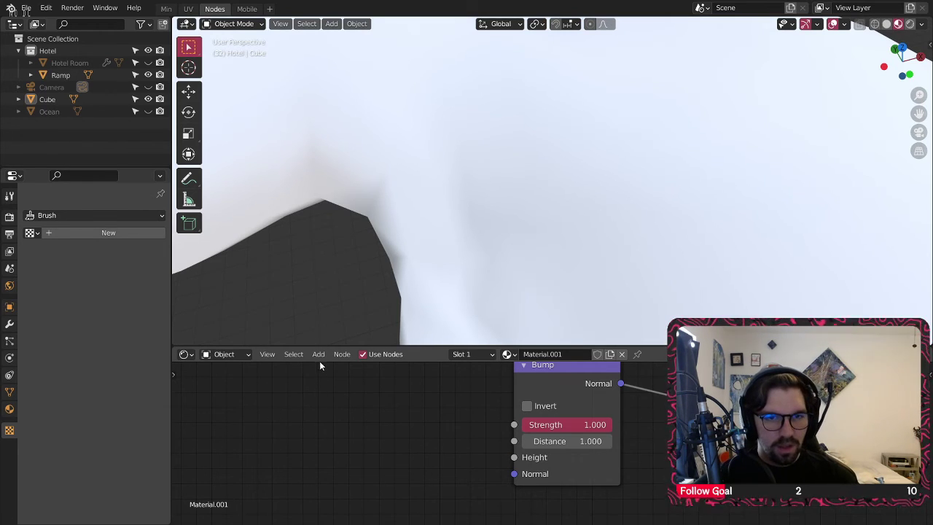
Step: Add a Musgrave Texture node and connect its Height output to the Bump node's Height input
mouse_move(357, 422)
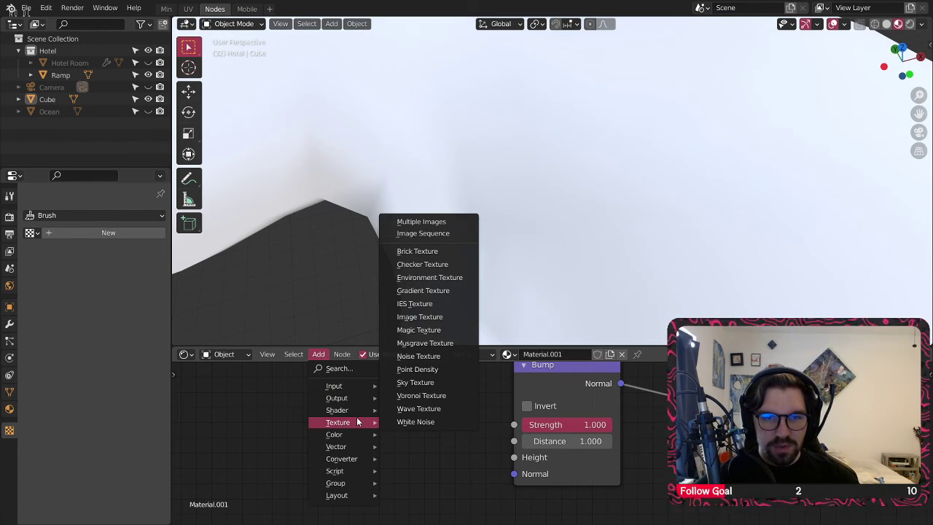
left_click(425, 343)
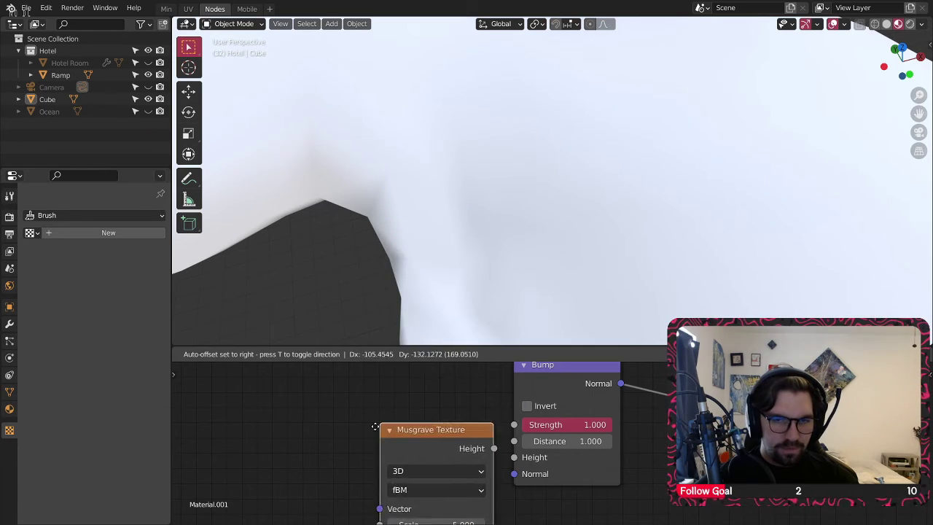
left_click_drag(443, 427, 520, 457)
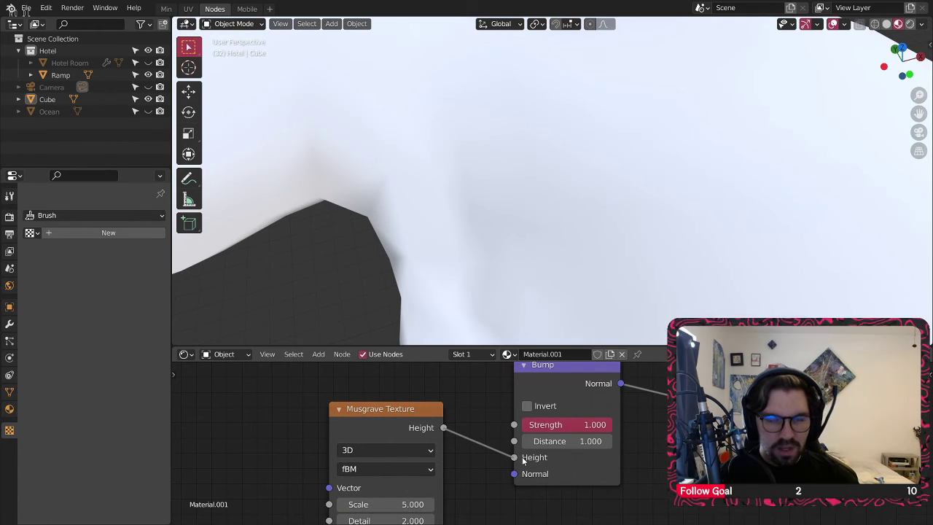
left_click_drag(427, 419, 426, 407)
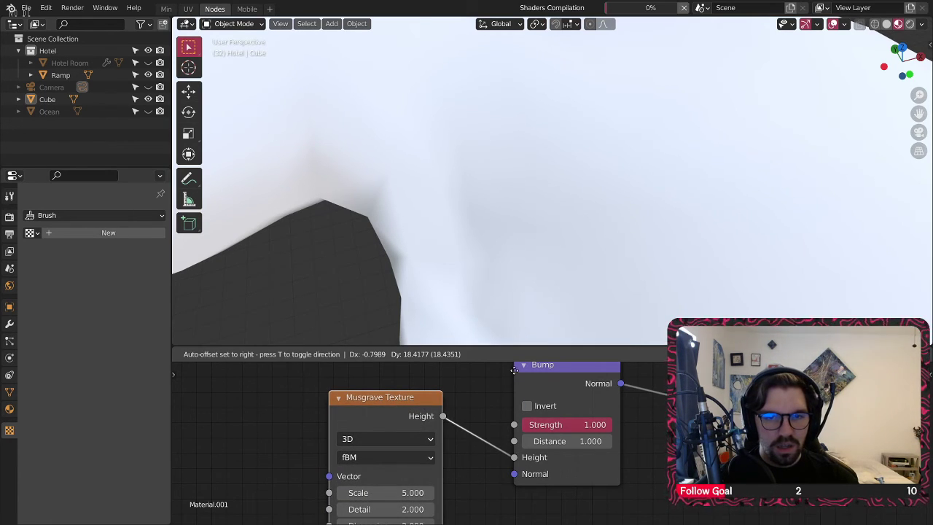
Step: Switch the viewport to rendered shading and inspect the bump effect on the rocky Cube's surface
left_click(909, 24)
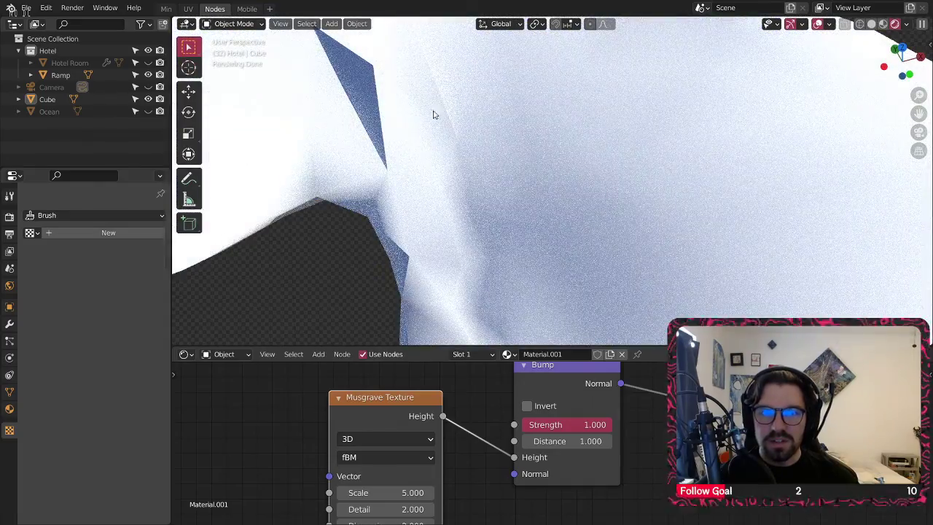
left_click(432, 114)
middle_click_drag(433, 114, 416, 131)
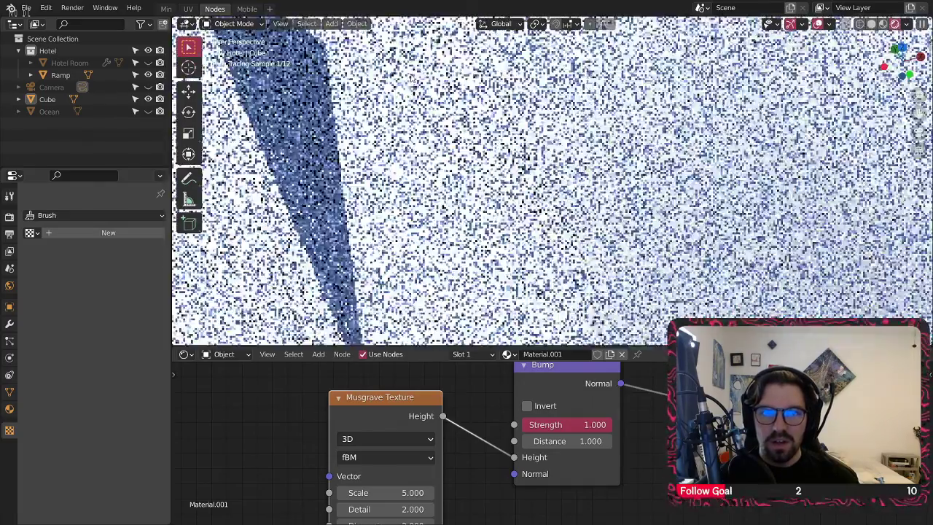
right_click(405, 151)
left_click(405, 151)
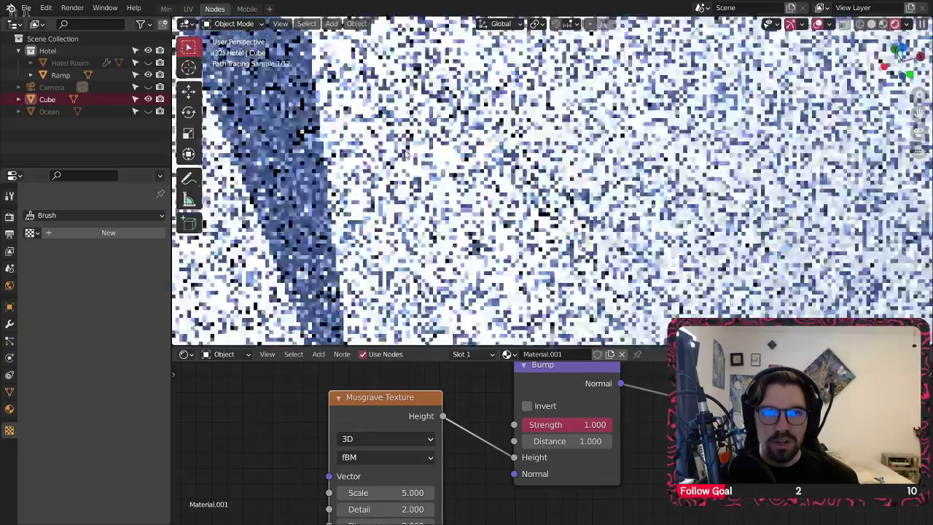
mouse_move(576, 182)
middle_mouse_down()
mouse_move(575, 155)
mouse_move(535, 168)
mouse_move(483, 233)
mouse_move(573, 269)
mouse_move(435, 53)
middle_mouse_up()
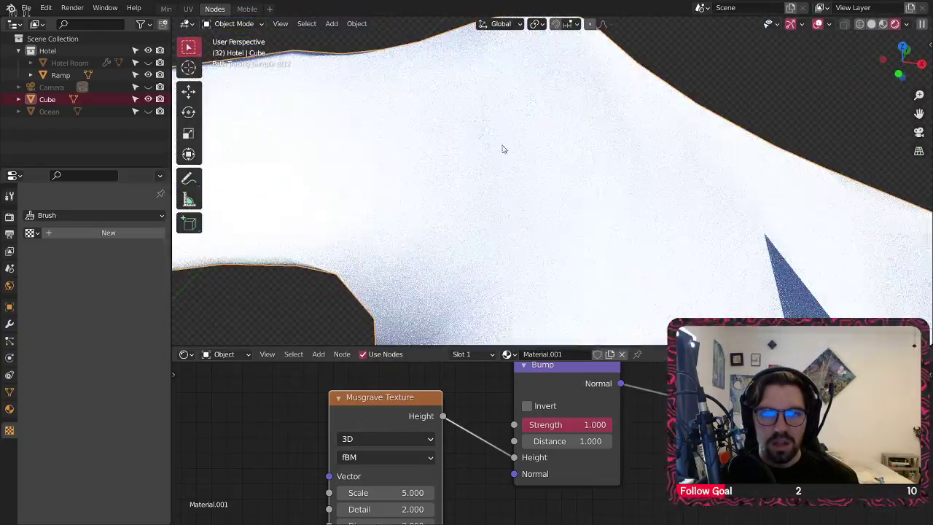
Step: Darken the rock material's Base Color to a dark neutral grey
middle_click_drag(634, 413, 622, 473)
scroll(621, 390, "down", 4)
middle_click_drag(622, 388, 532, 452)
left_click(610, 396)
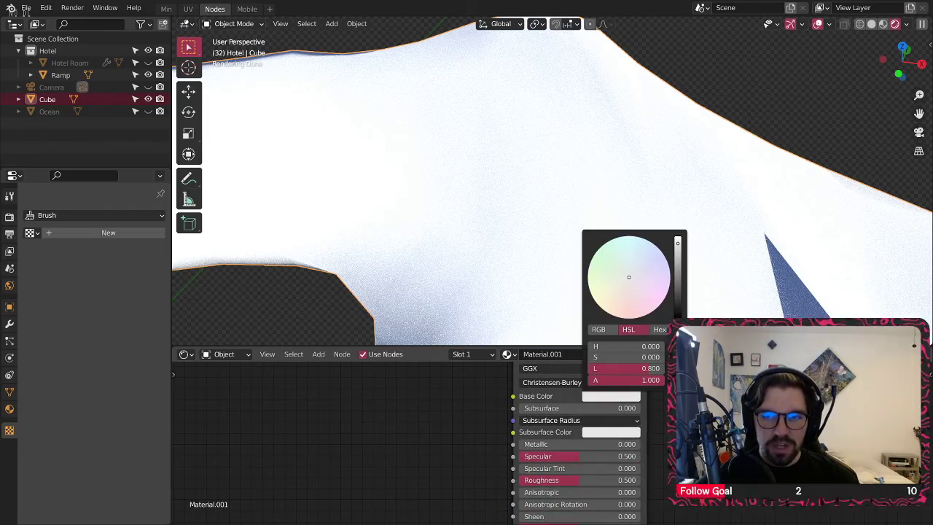
left_click(675, 283)
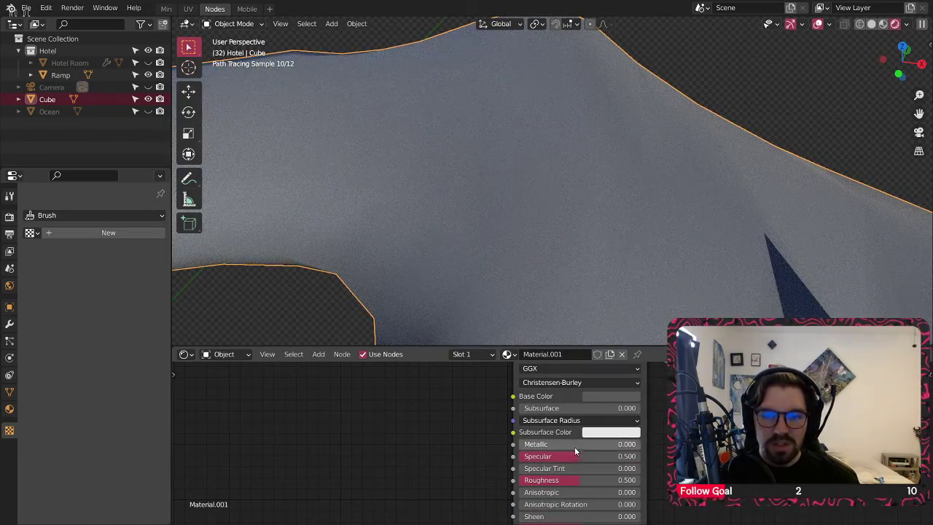
Step: Set the rock material's Roughness to 0.7
left_click(587, 481)
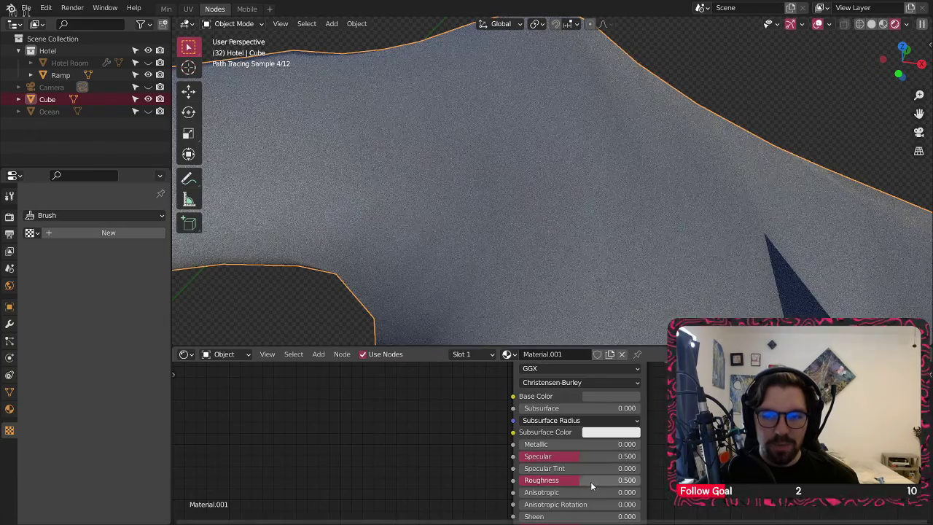
left_click_drag(590, 481, 608, 481)
left_click(599, 480)
type("0.7")
key("Return")
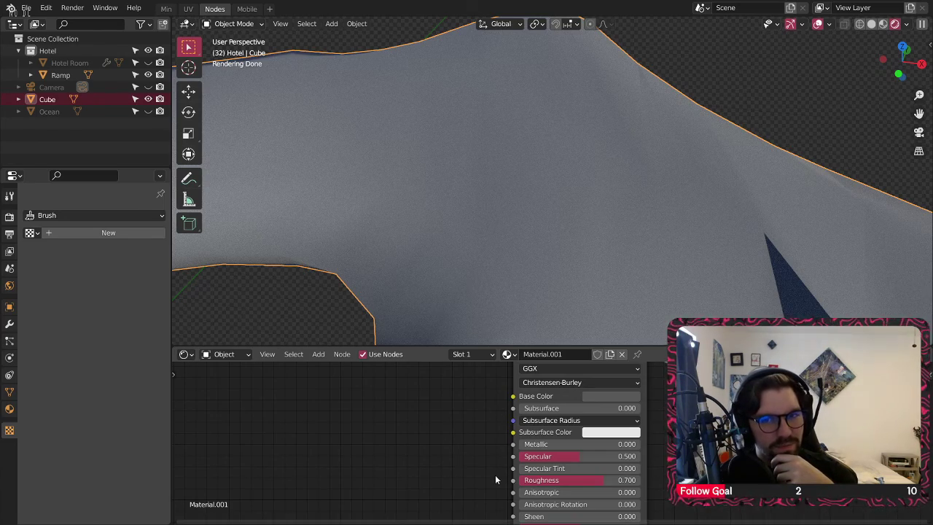
Step: Set the rock material's Specular to 1.000 and its Sheen Tint to 0.000
left_click_drag(582, 455, 647, 456)
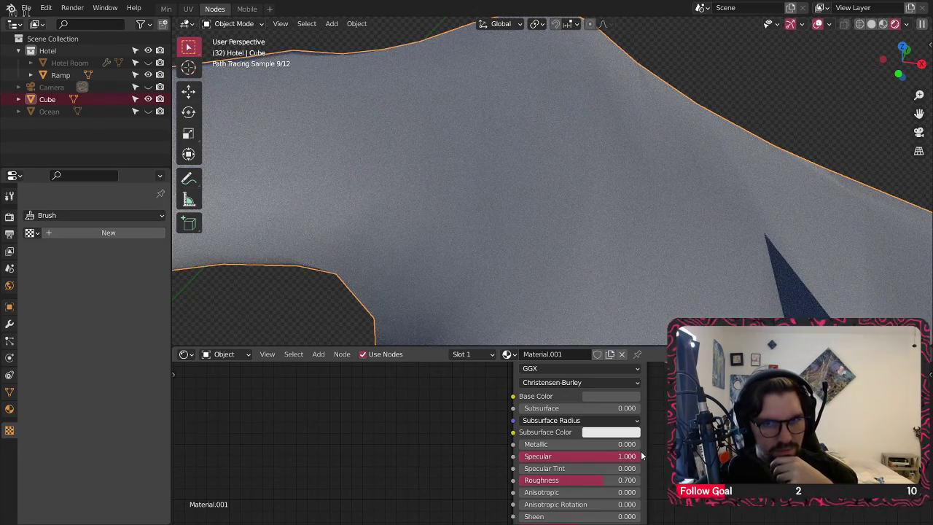
middle_click_drag(673, 495, 631, 369)
left_click_drag(543, 400, 481, 402)
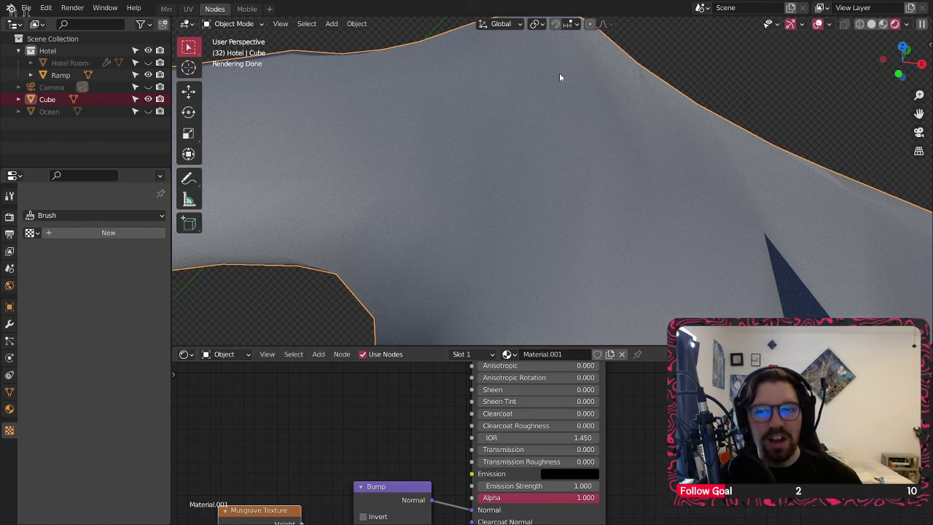
Step: Reposition the Musgrave Texture node beside the Bump node and set the Bump Distance to 5
scroll(537, 146, "up", 5)
scroll(530, 172, "up", 2)
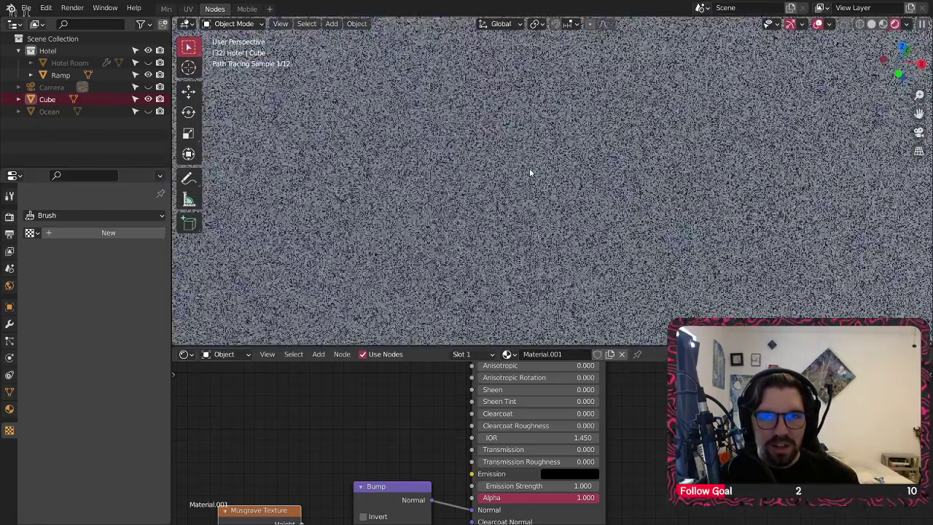
scroll(520, 167, "up", 3)
middle_click_drag(430, 432, 516, 510)
left_click_drag(365, 433, 369, 399)
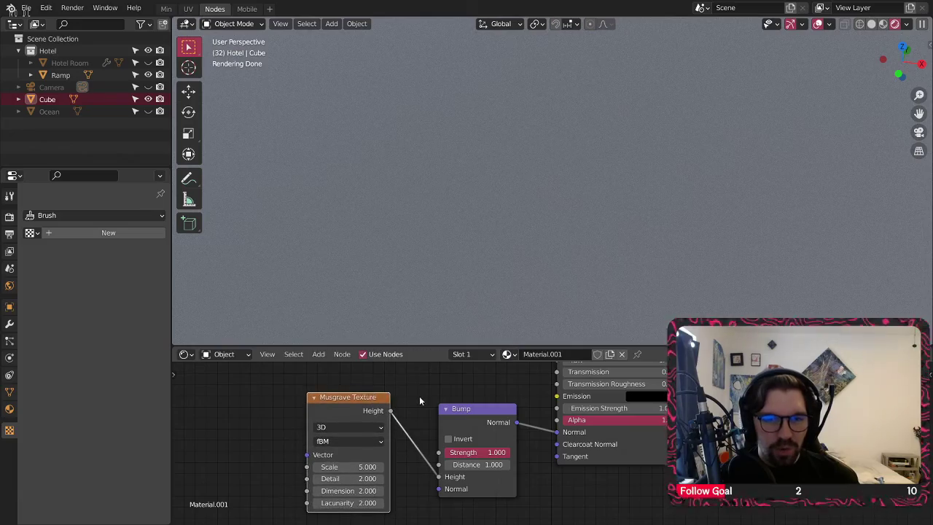
scroll(499, 474, "up", 1)
type("5")
key("Return")
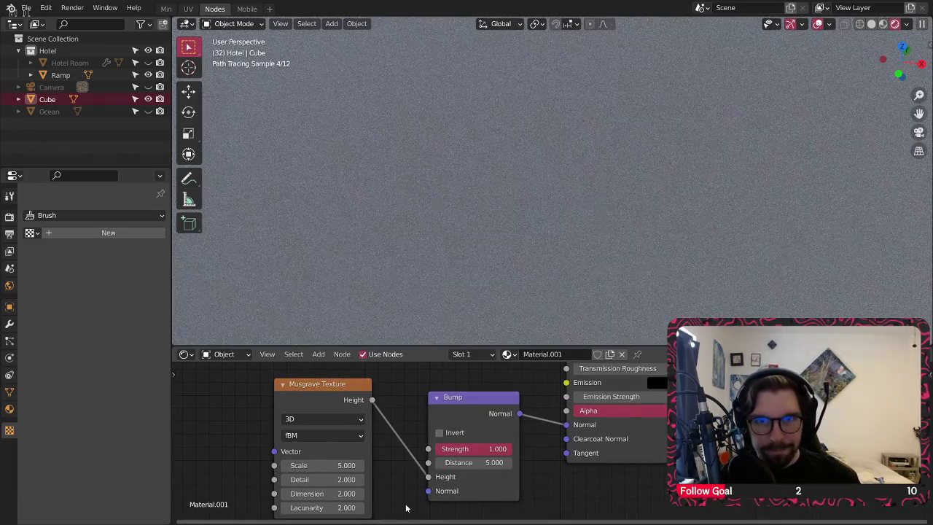
Step: Add a Texture Coordinate node and connect its Object output to the Musgrave Texture's Vector input
middle_click_drag(382, 457, 503, 445)
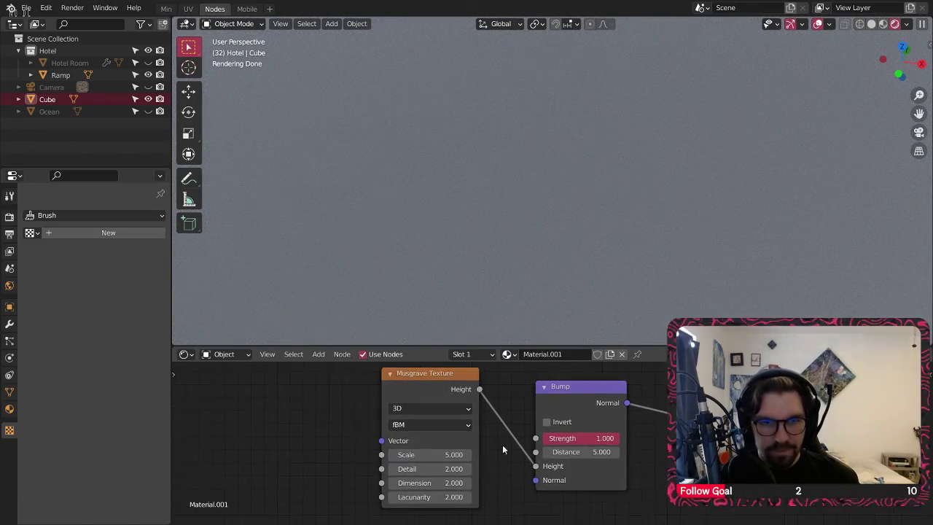
left_click(318, 357)
mouse_move(335, 387)
left_click(427, 321)
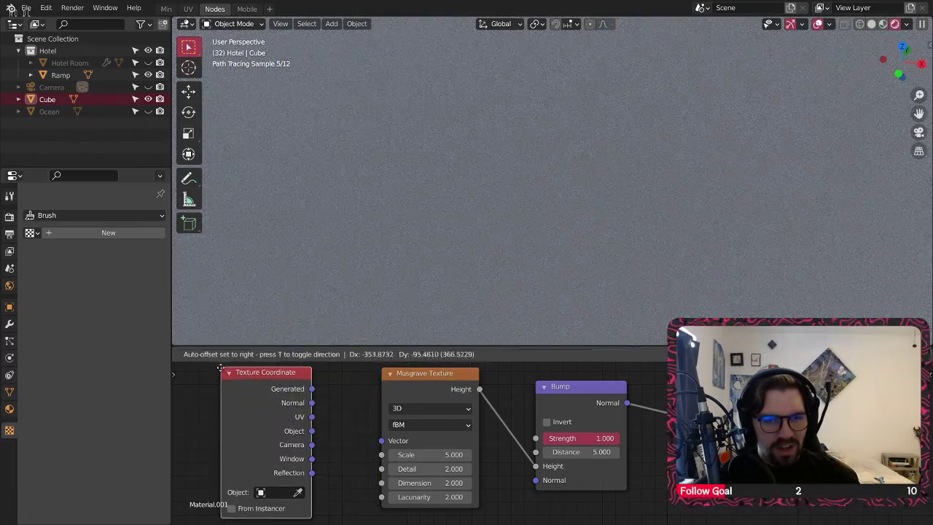
left_click(221, 369)
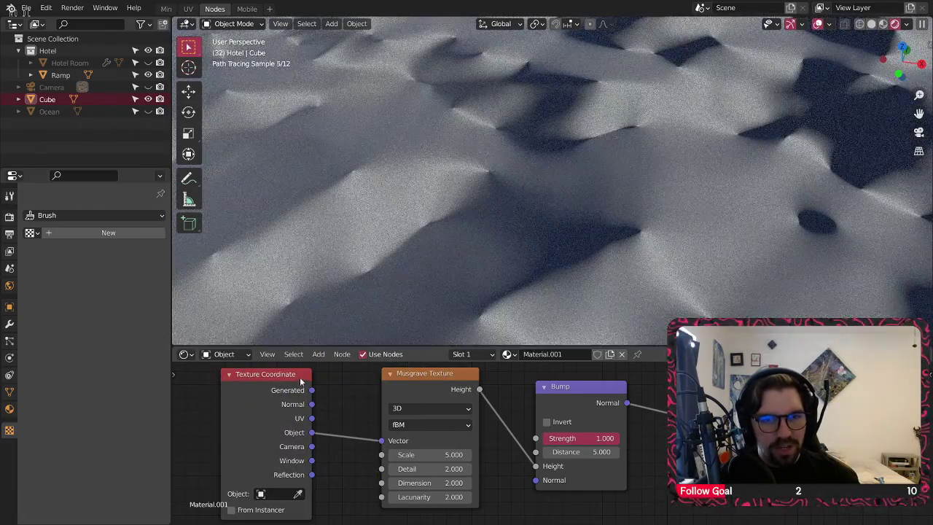
left_click_drag(300, 377, 304, 392)
scroll(468, 131, "down", 10)
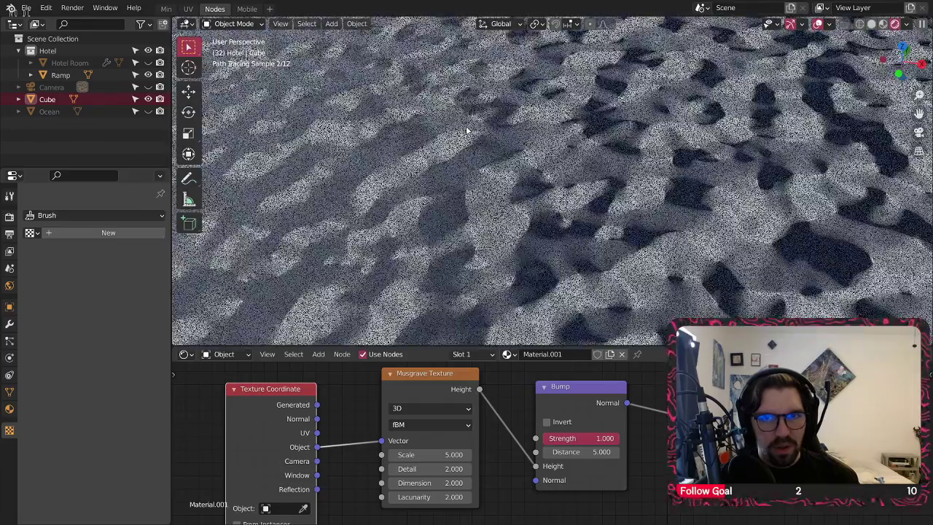
scroll(473, 142, "down", 6)
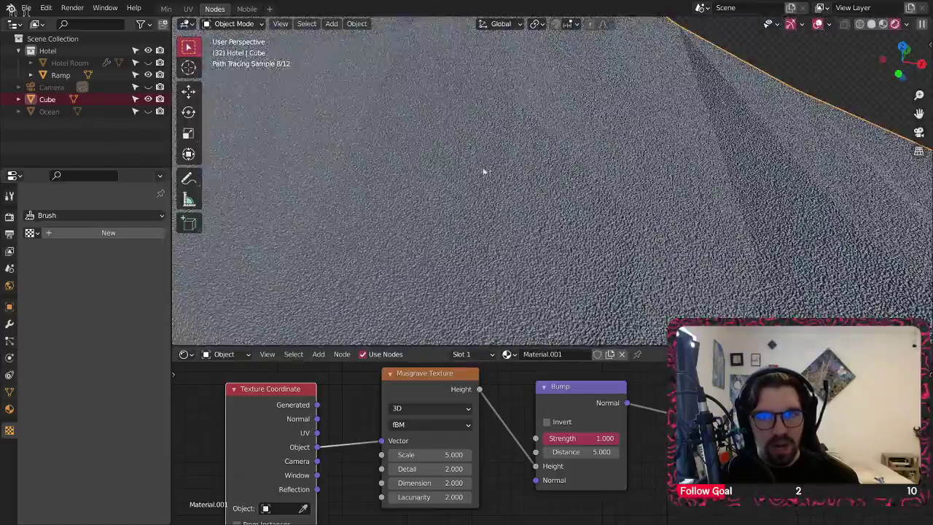
scroll(492, 151, "up", 10)
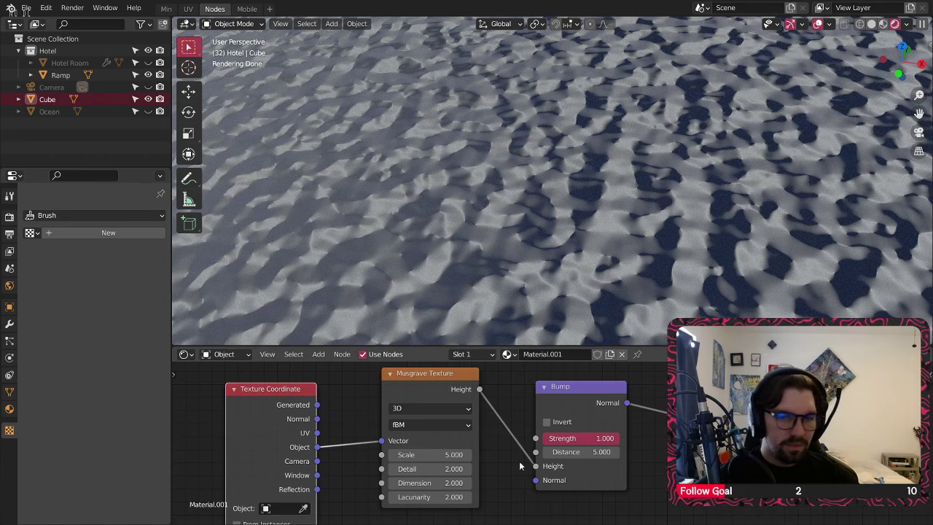
Step: Set the Musgrave Texture's Dimension to 0.5 and its Detail to 10
scroll(519, 460, "up", 3)
scroll(543, 476, "up", 1)
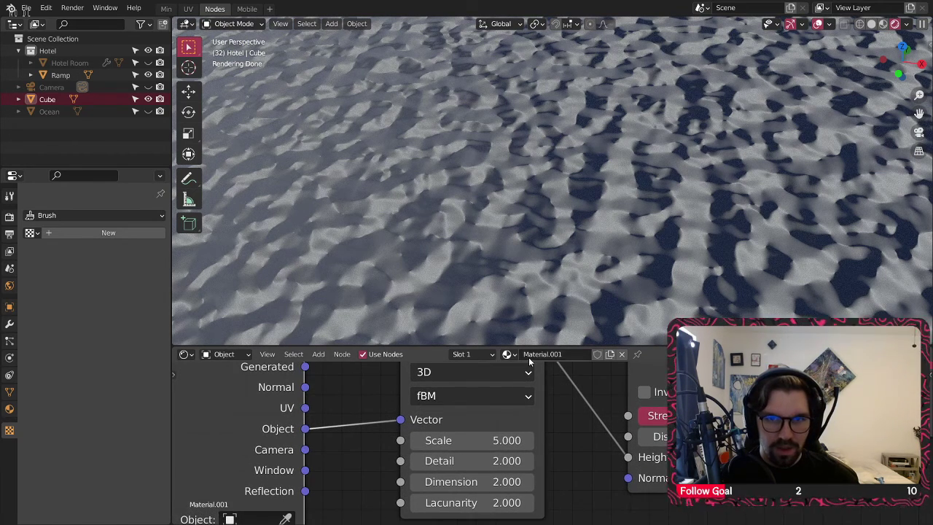
left_click(487, 483)
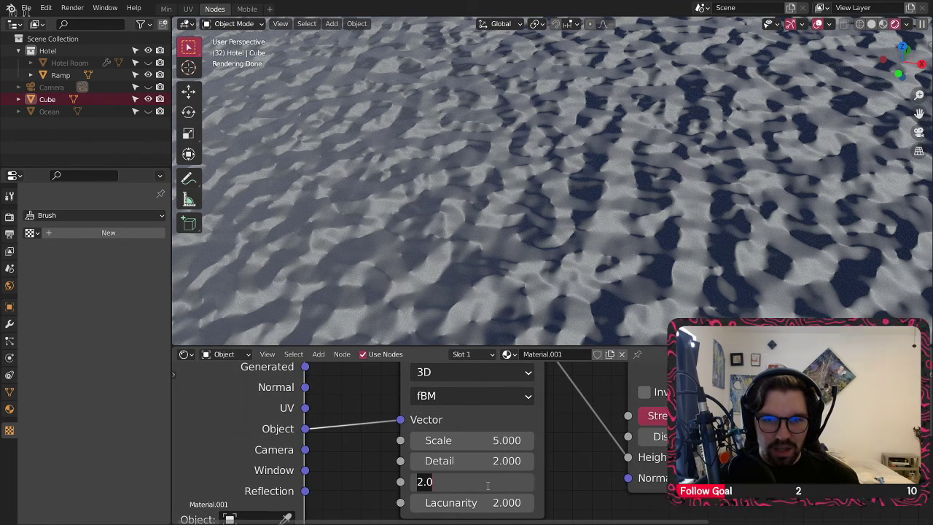
type(".5")
key("Return")
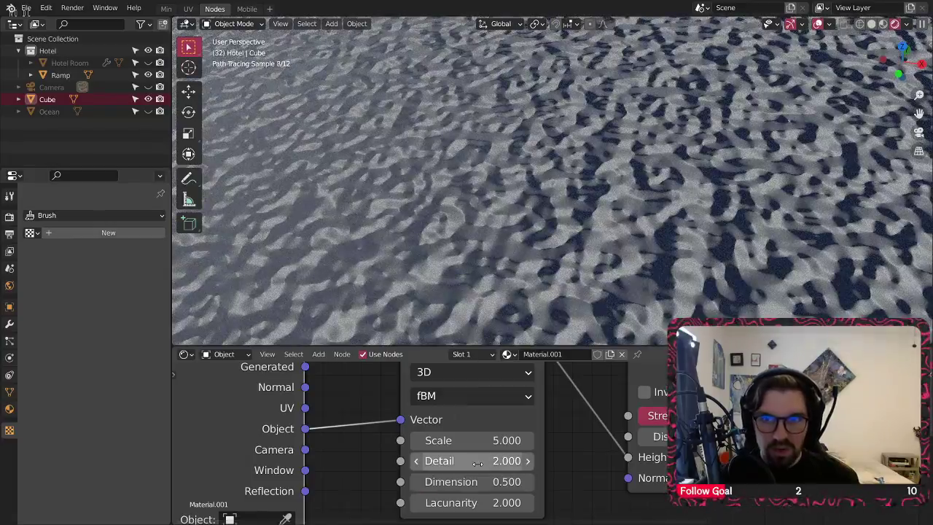
left_click(496, 461)
type("10")
key("Return")
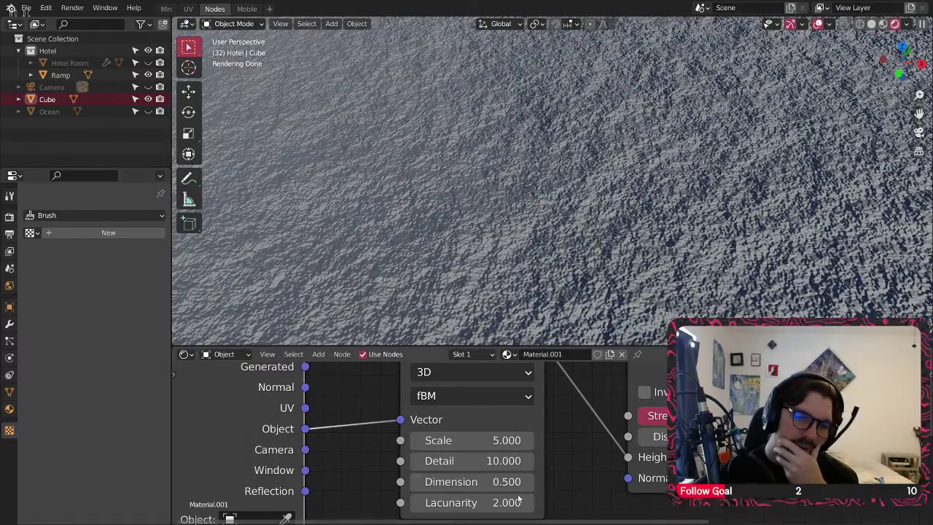
Step: Set the Musgrave Texture's Lacunarity to 5
left_click(492, 502)
type("5")
key("Return")
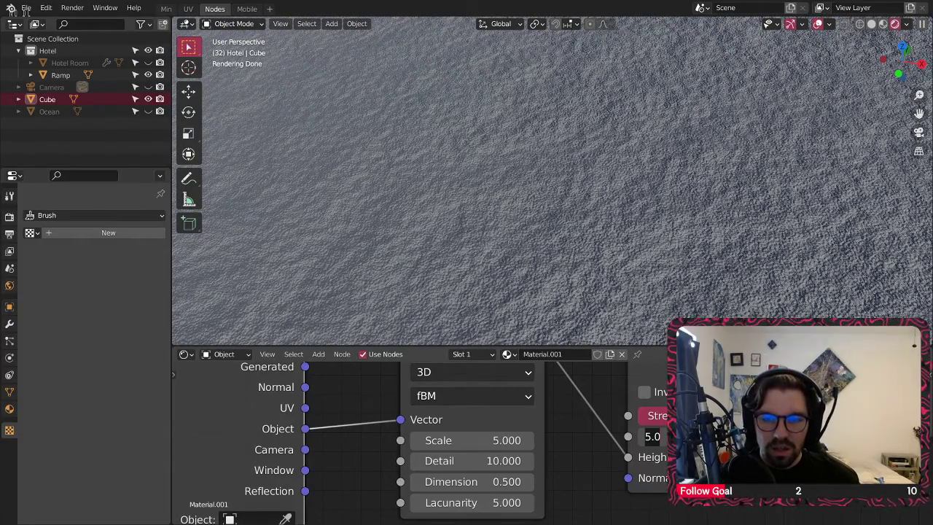
Step: Set the Bump node's Distance to 10 and briefly try its Invert option, leaving it off
key("Return")
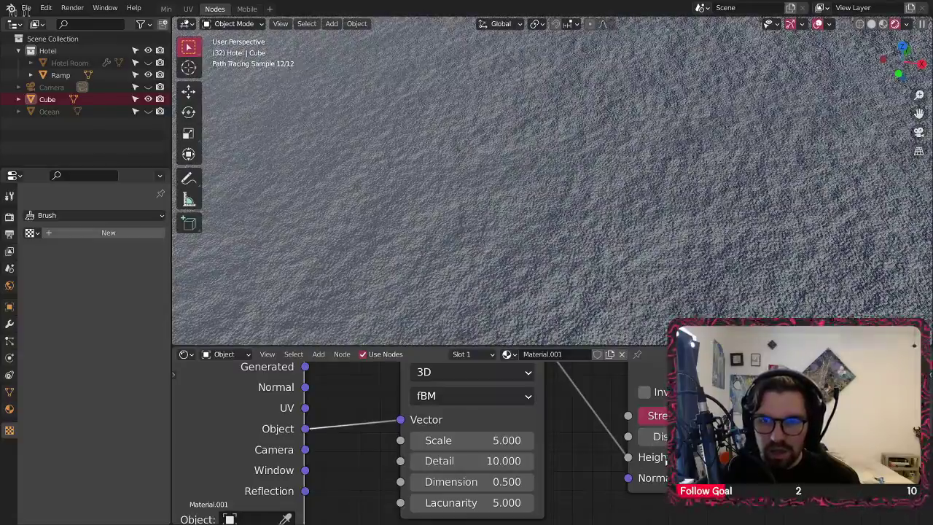
left_click(647, 393)
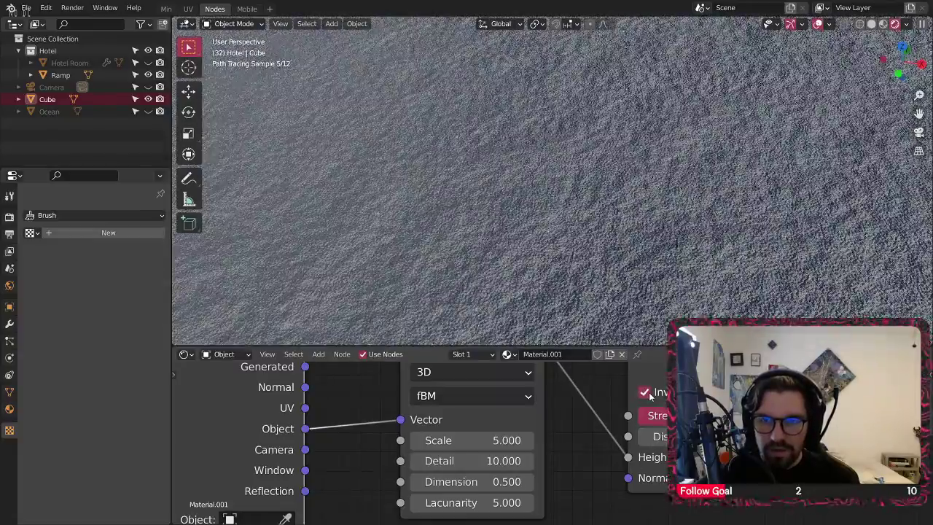
left_click(647, 392)
scroll(592, 149, "down", 8)
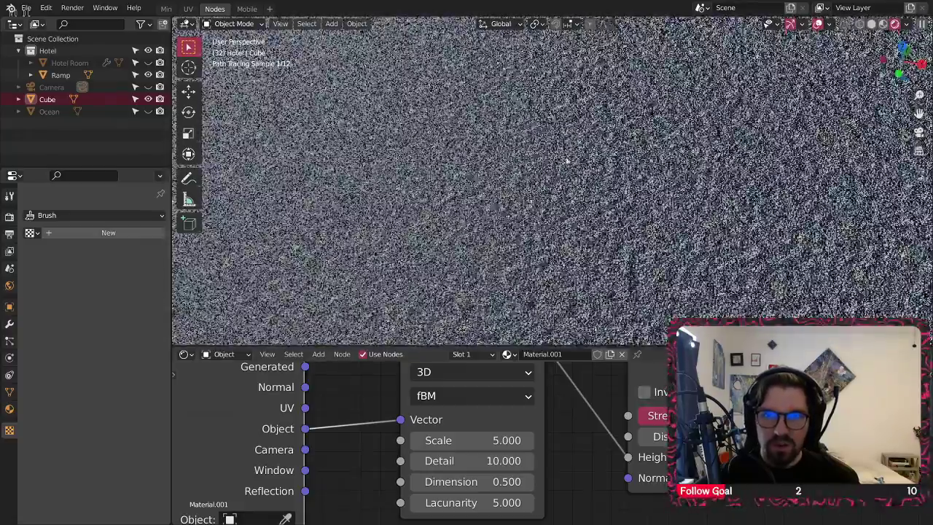
scroll(572, 167, "up", 8)
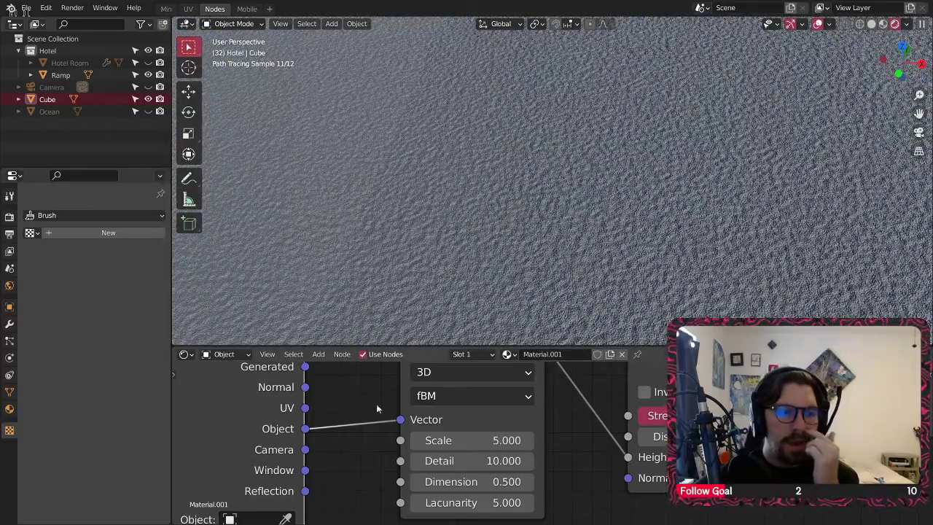
Step: Move the Texture Coordinate and Musgrave Texture nodes together away from the Bump node to free up space
middle_click_drag(325, 397, 378, 455)
scroll(387, 430, "down", 3)
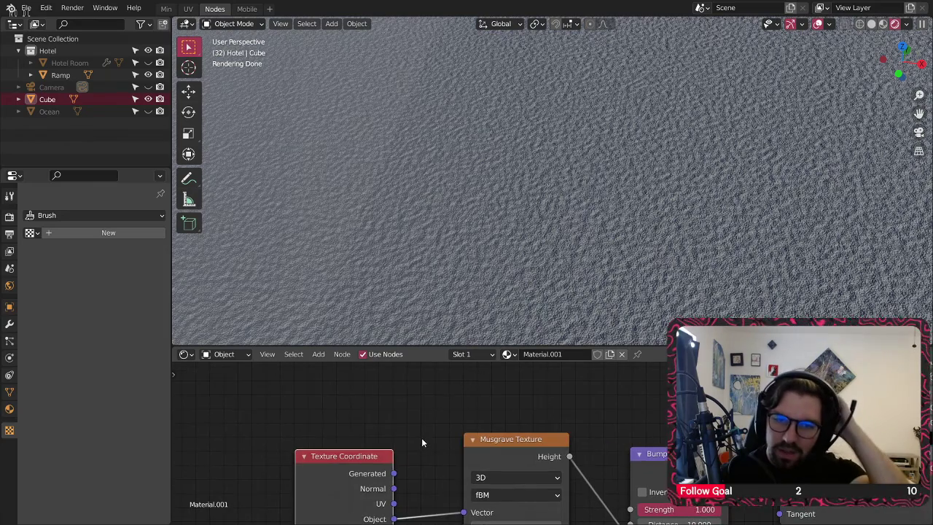
middle_click_drag(470, 452, 492, 454)
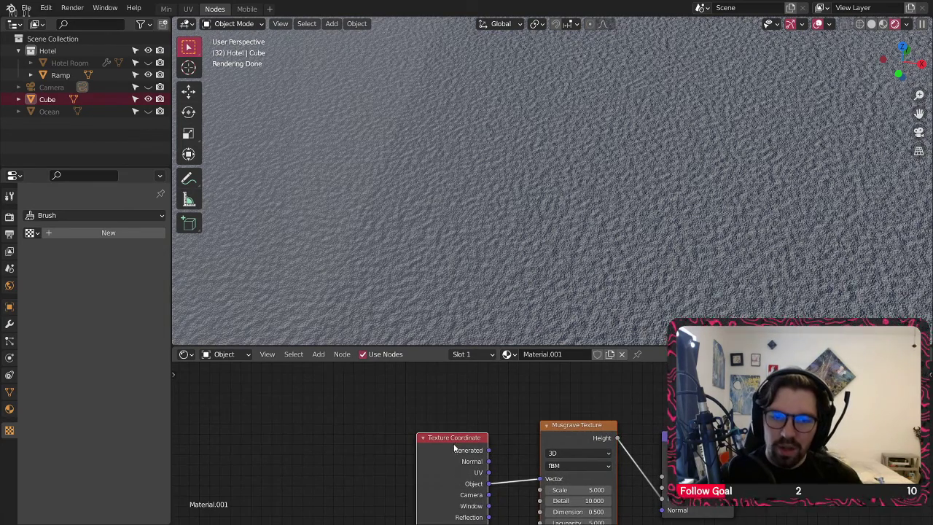
left_click_drag(455, 448, 329, 375)
left_click(580, 410)
middle_click_drag(575, 392, 502, 458)
scroll(486, 444, "down", 5)
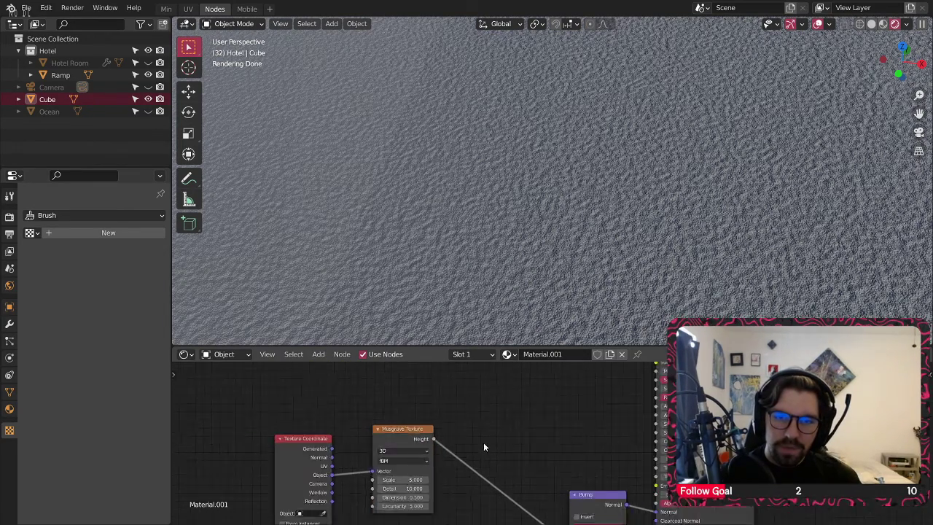
Step: Arrange the Texture Coordinate and Musgrave Texture nodes closely side by side, and shift both higher in the node graph
middle_click_drag(426, 427, 466, 411)
left_click_drag(406, 433, 400, 424)
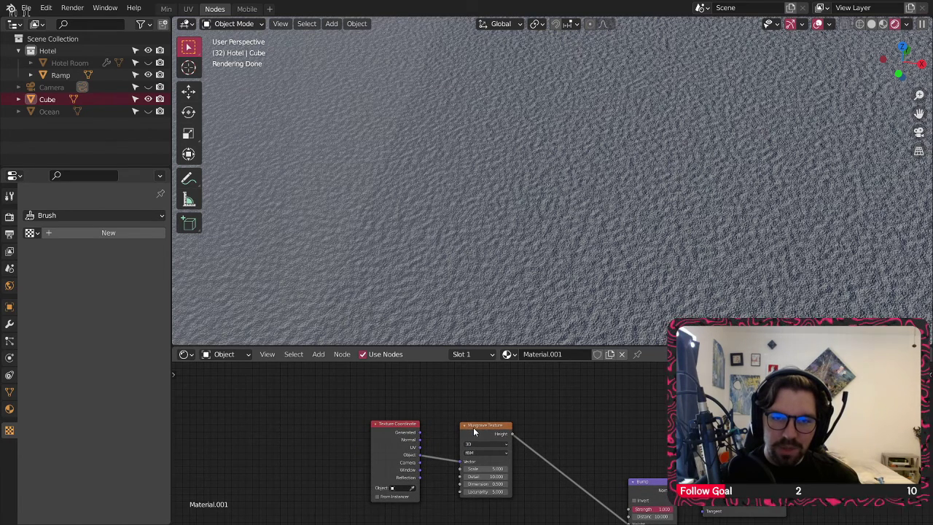
left_click_drag(473, 427, 446, 430)
left_click_drag(410, 428, 392, 435)
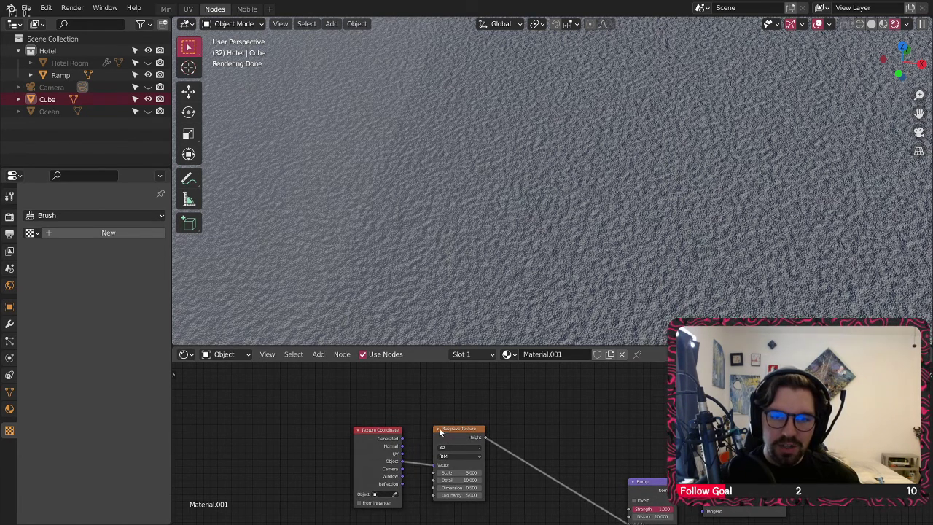
left_click_drag(453, 430, 447, 432)
middle_click_drag(508, 419, 476, 435)
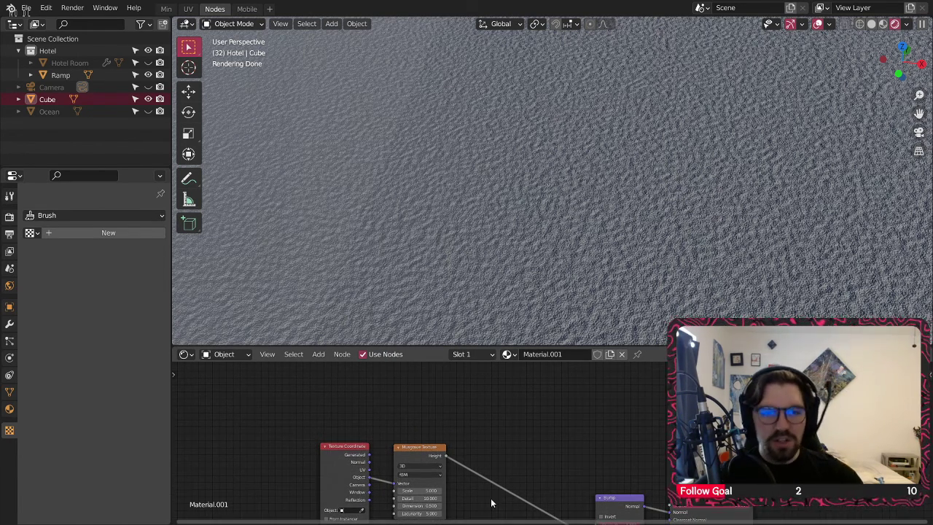
left_click_drag(475, 393, 309, 514)
left_click_drag(349, 446, 336, 397)
left_click(557, 395)
middle_click_drag(493, 396, 480, 455)
Step: Add a ColorRamp node fed by the Musgrave Height and connect its Color output to the Principled BSDF's Base Color
left_click(319, 355)
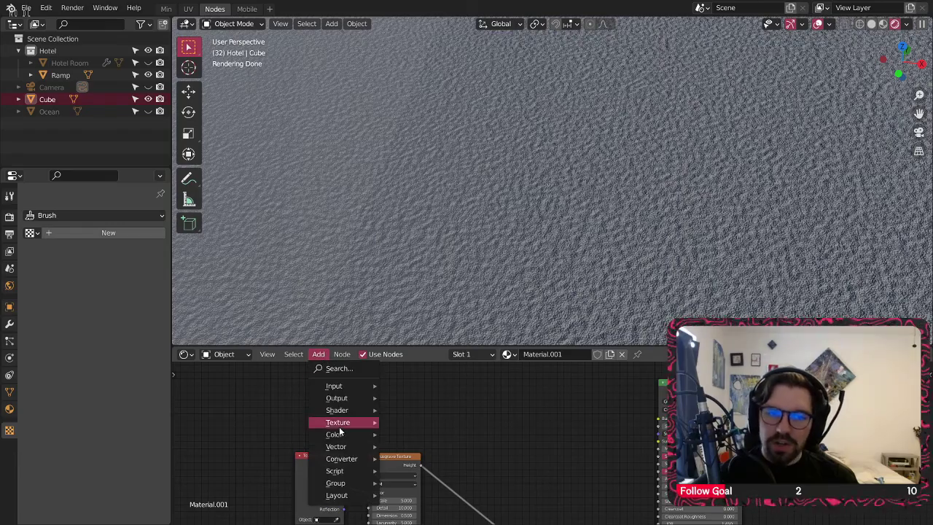
mouse_move(352, 461)
left_click(413, 313)
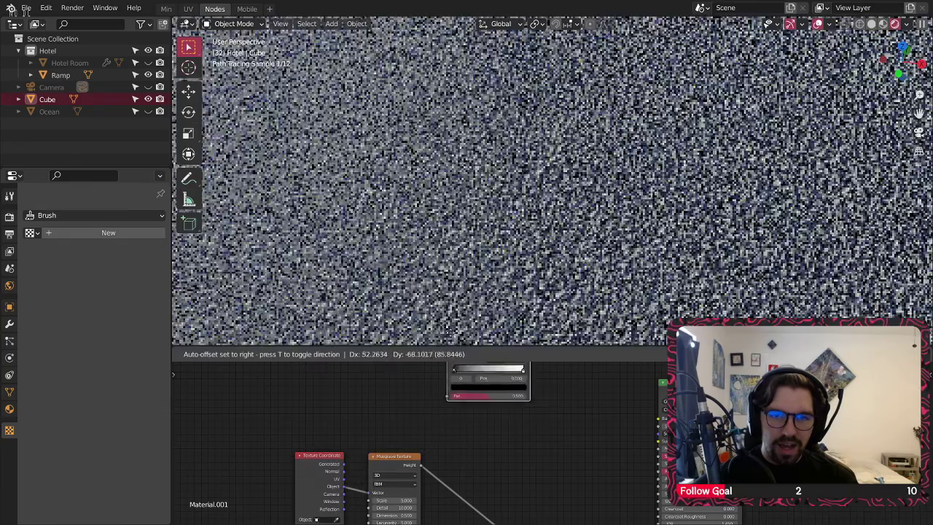
left_click(455, 401)
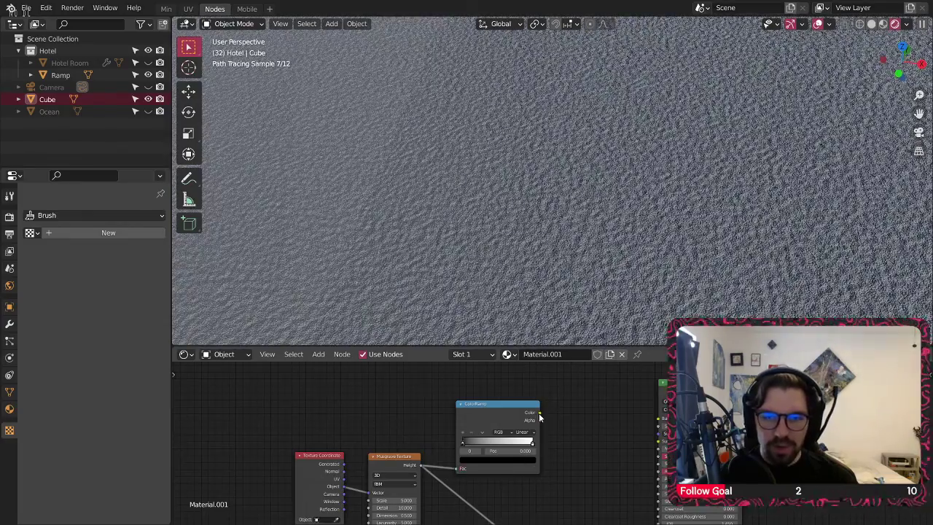
left_click_drag(539, 413, 662, 420)
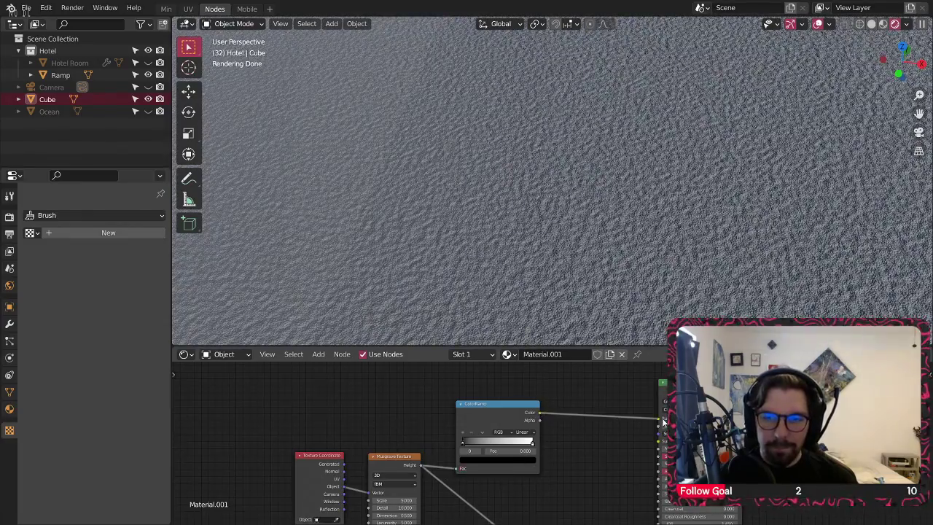
middle_click_drag(603, 431, 523, 416)
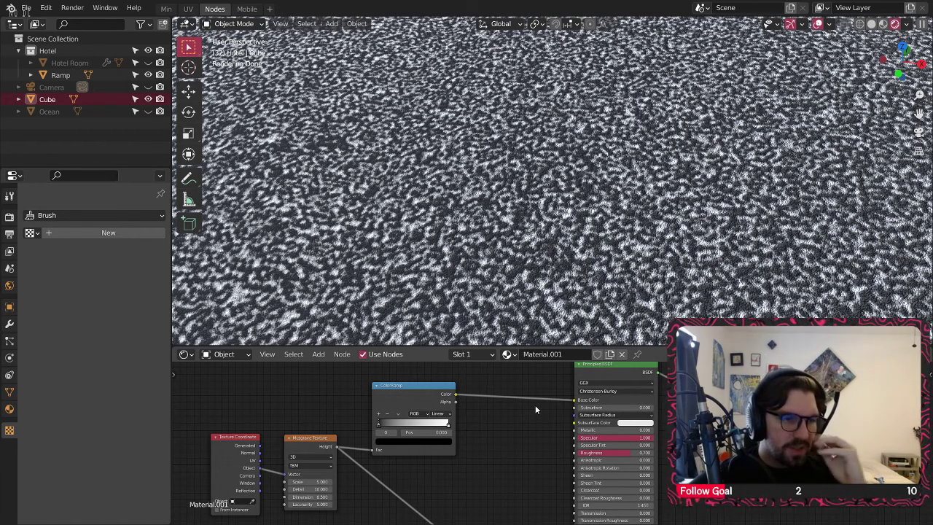
Step: Change the ColorRamp's white stop to a pale beige with hue 0.134, saturation 0.194 and lightness 0.559
scroll(379, 435, "up", 2)
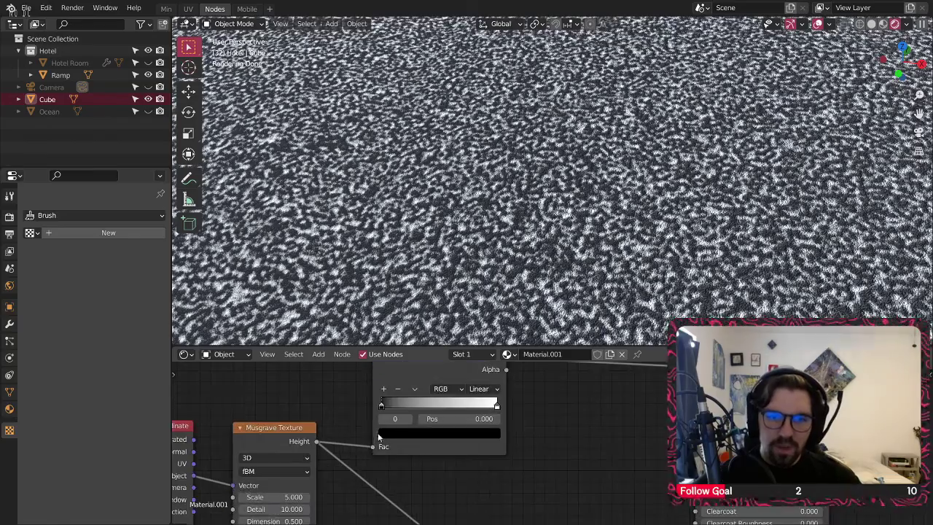
scroll(377, 432, "up", 4)
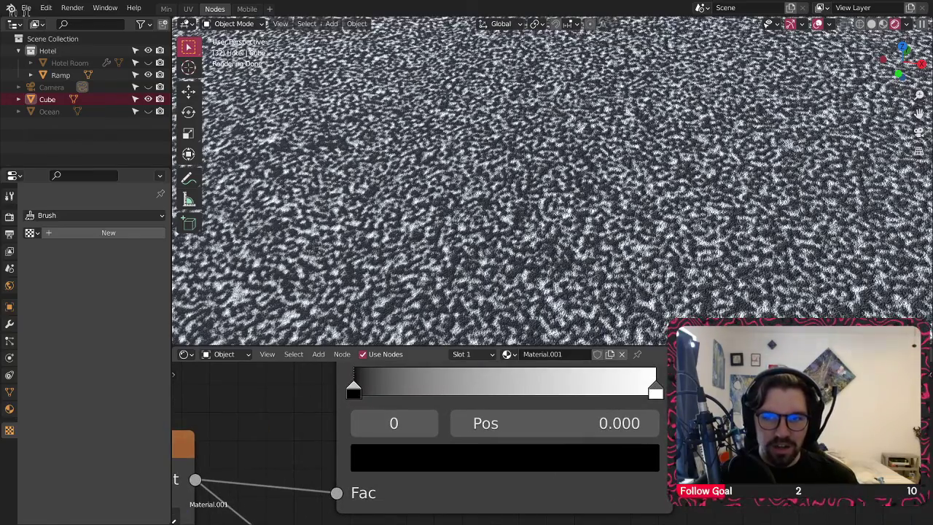
left_click(655, 392)
left_click(620, 457)
left_click_drag(592, 84, 592, 101)
mouse_move(440, 159)
left_mouse_down()
mouse_move(456, 167)
mouse_move(451, 172)
left_mouse_up()
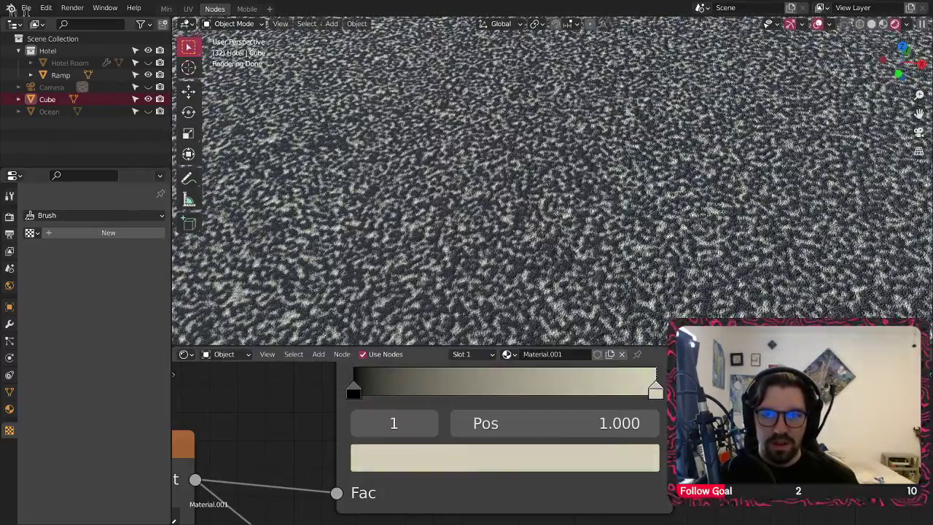
Step: Copy the beige to the ColorRamp's black stop, shift it to a slightly darker pinkish beige, and move that stop to position 0.094
left_click(353, 390)
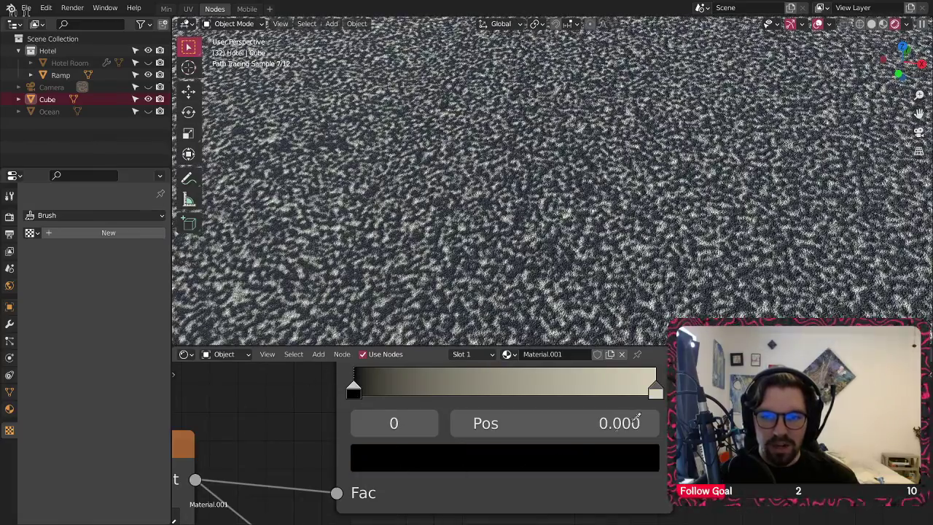
left_click(654, 392)
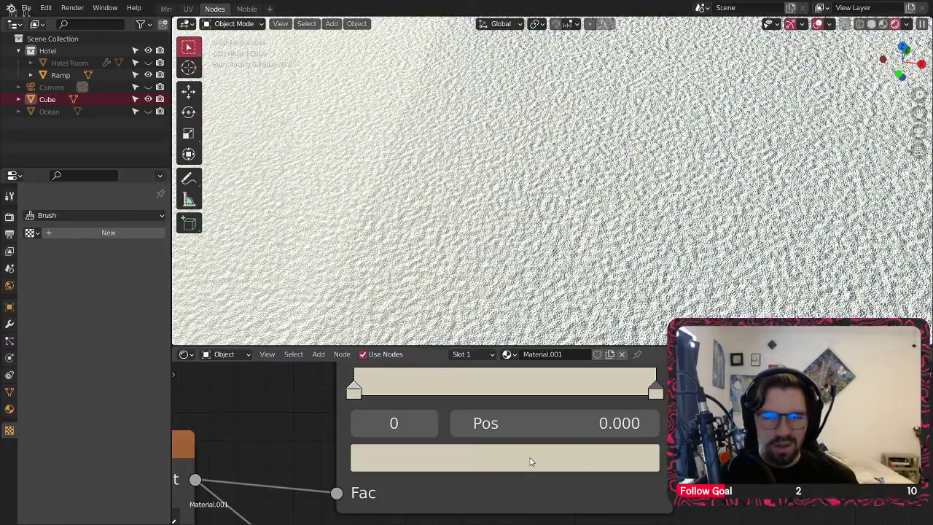
left_click(537, 457)
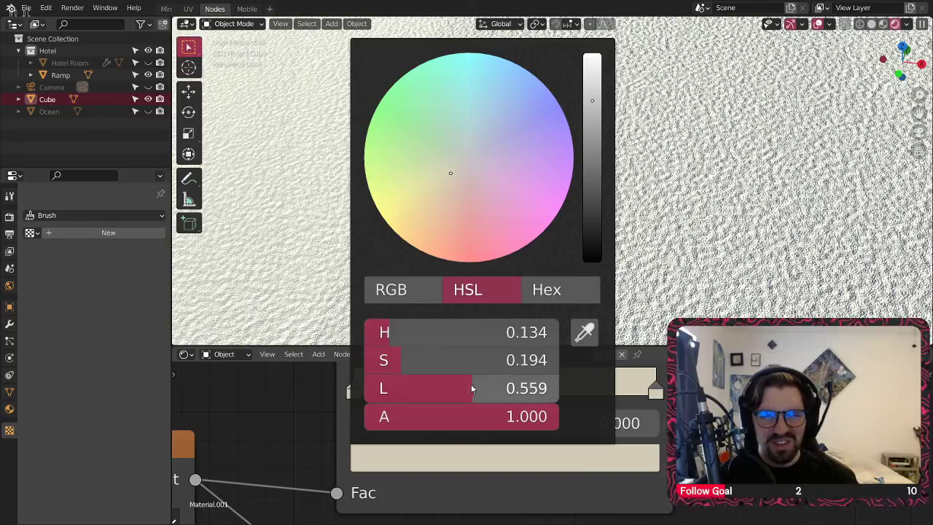
left_click_drag(459, 387, 449, 386)
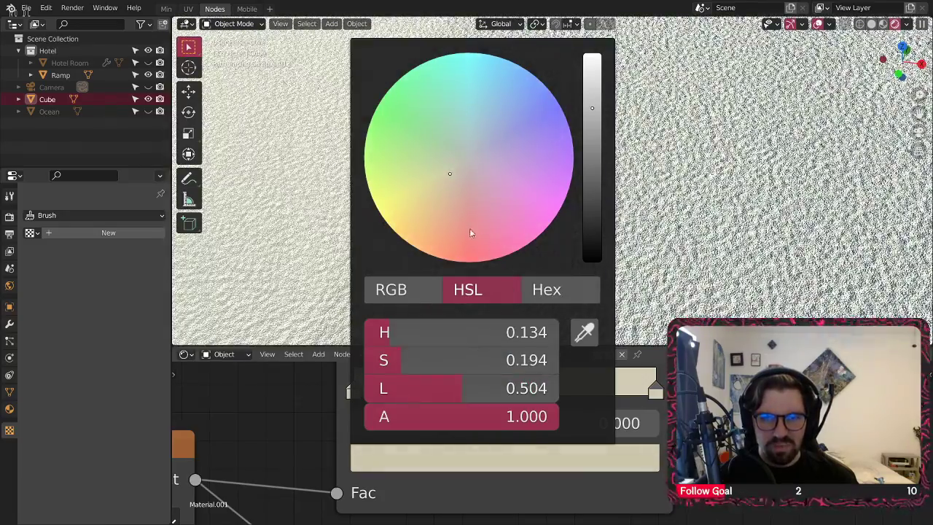
left_click_drag(452, 181, 454, 186)
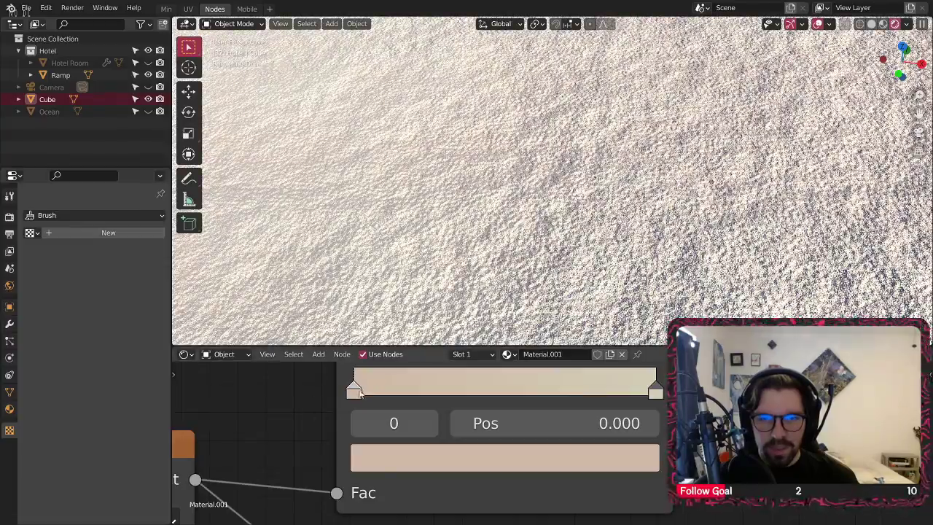
left_click_drag(355, 391, 383, 392)
middle_click_drag(383, 391, 401, 426)
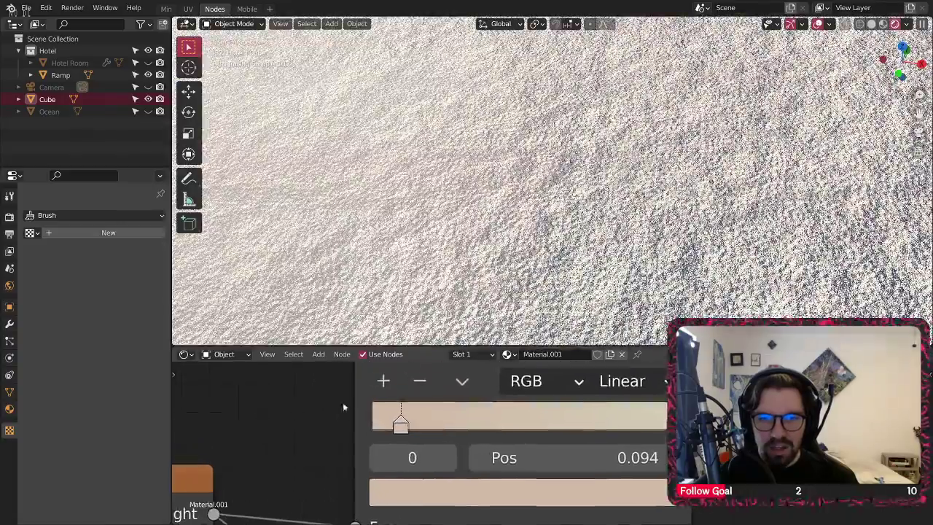
Step: Add a third ColorRamp stop at position 0.000 and darken its beige to lightness 0.347
left_click(384, 380)
left_click_drag(534, 422, 372, 423)
left_click(450, 493)
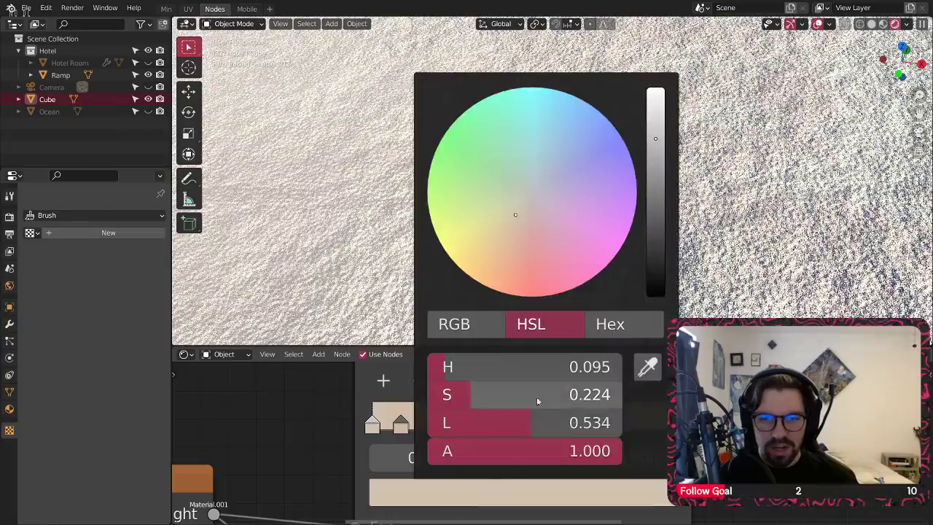
left_click_drag(537, 423, 489, 422)
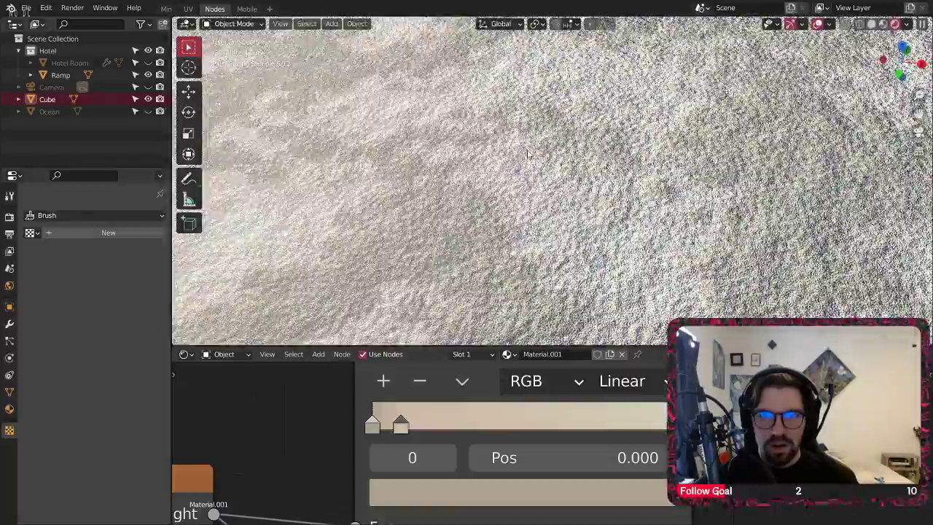
scroll(530, 153, "down", 5)
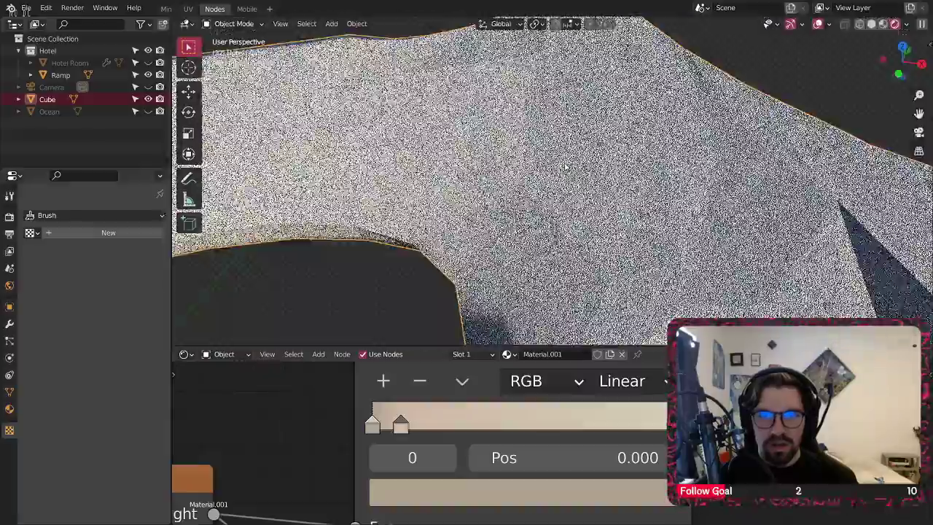
scroll(539, 175, "up", 5)
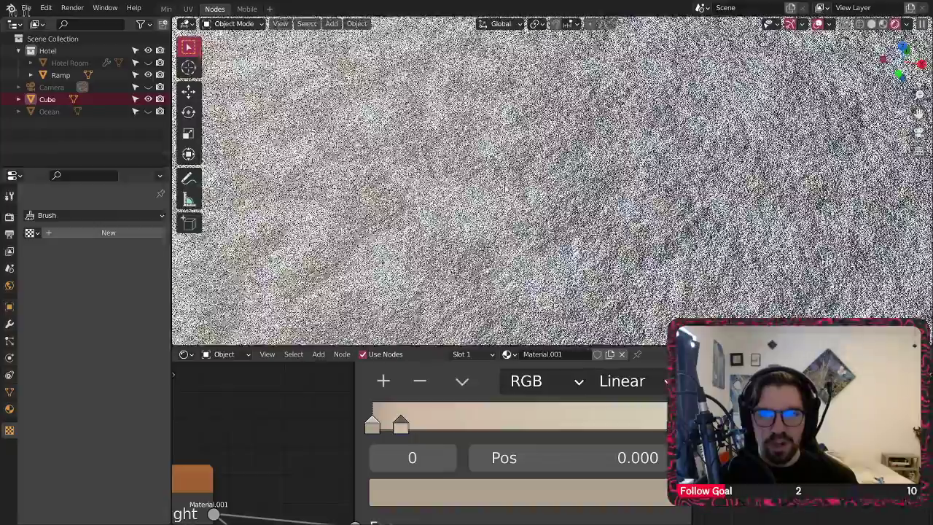
Step: Try a saturation of 0.4 on the ColorRamp's first stop, settling on 0.3
left_click(447, 488)
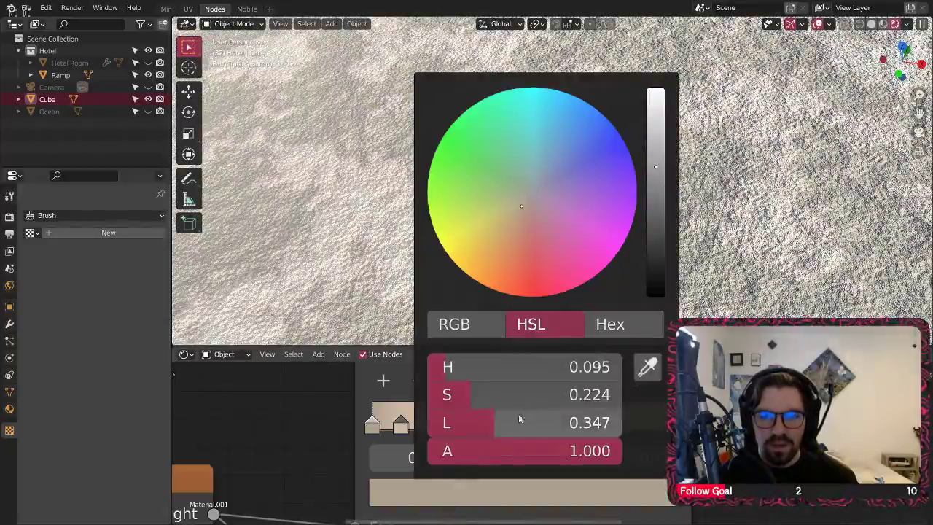
left_click(491, 392)
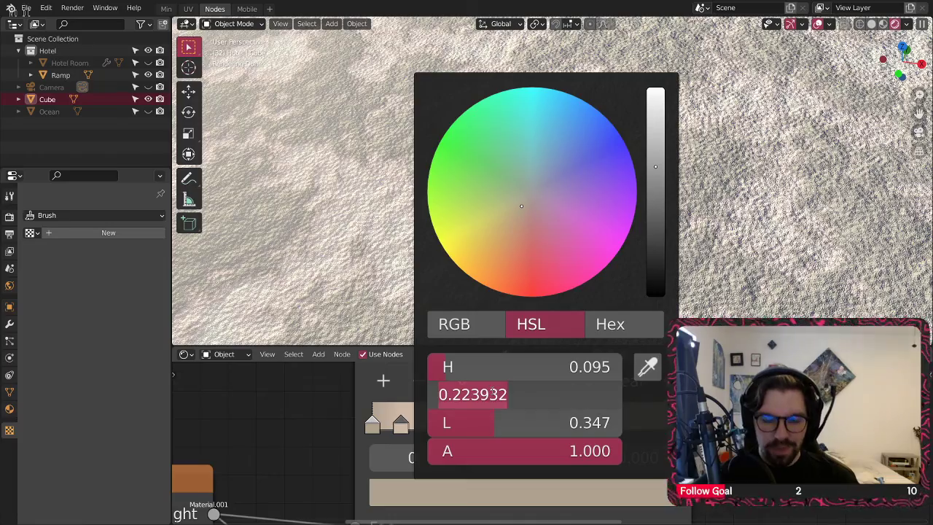
type(".4")
key("Return")
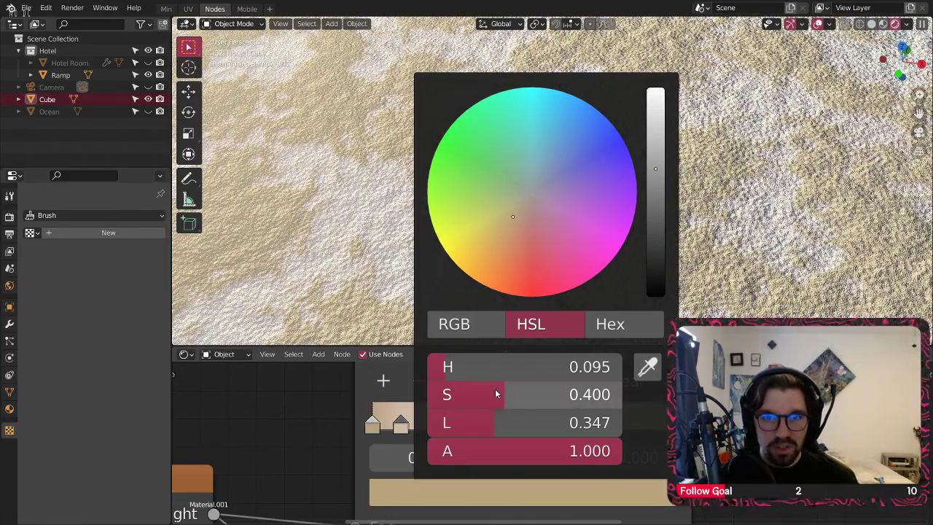
left_click(546, 393)
type(".3")
key("Return")
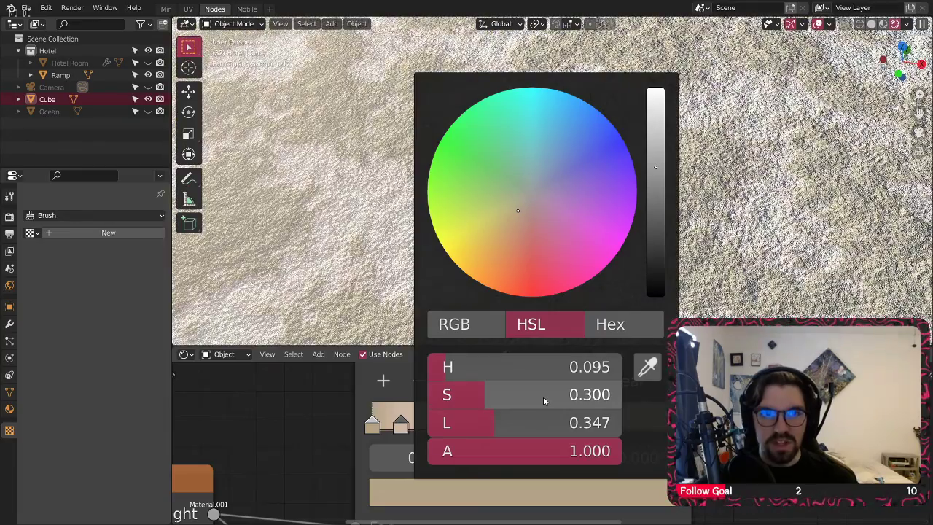
left_click(570, 393)
key("Return")
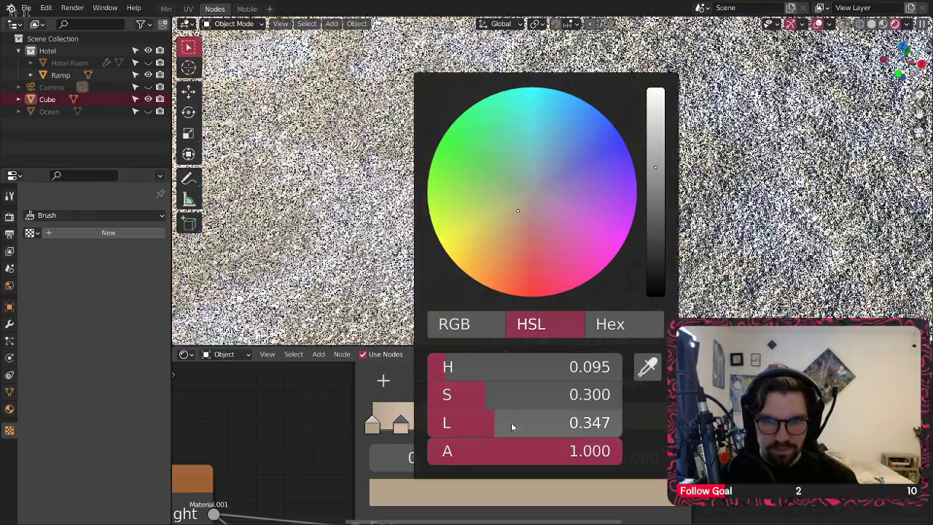
Step: Set the first ColorRamp stop's lightness to 0.4
left_click(497, 421)
type(".")
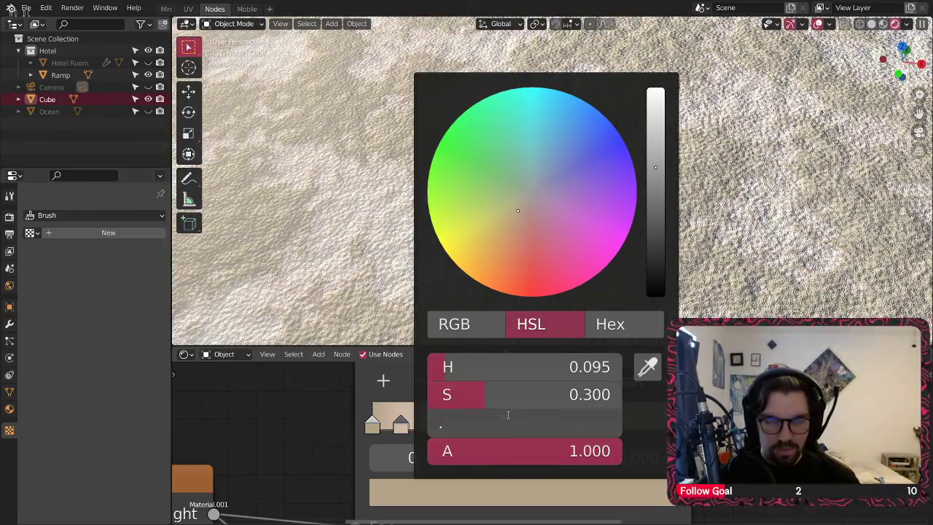
type("4")
key("Return")
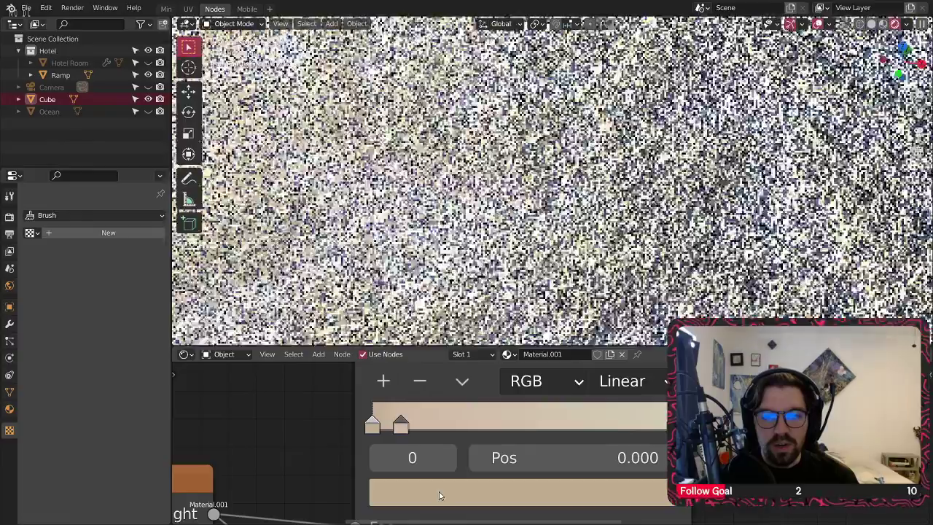
Step: Shift the first ColorRamp stop to a pink with hue 0.036, saturation 0.3 and lightness 0.5
left_click(438, 495)
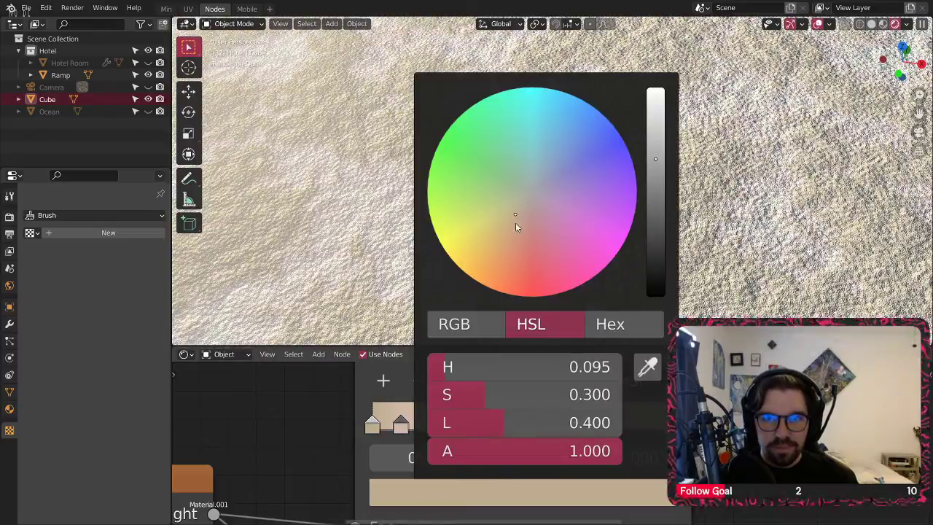
left_click_drag(515, 226, 522, 225)
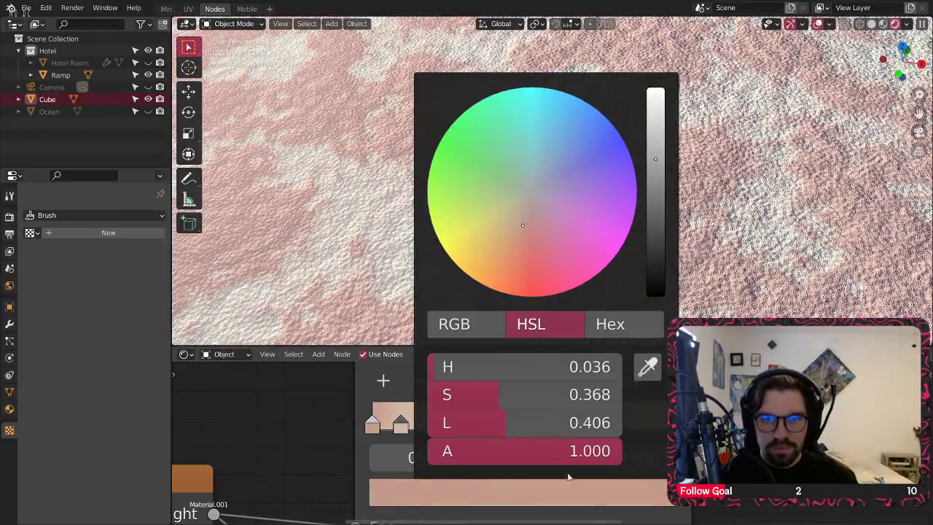
left_click(521, 396)
type(".3")
key("Return")
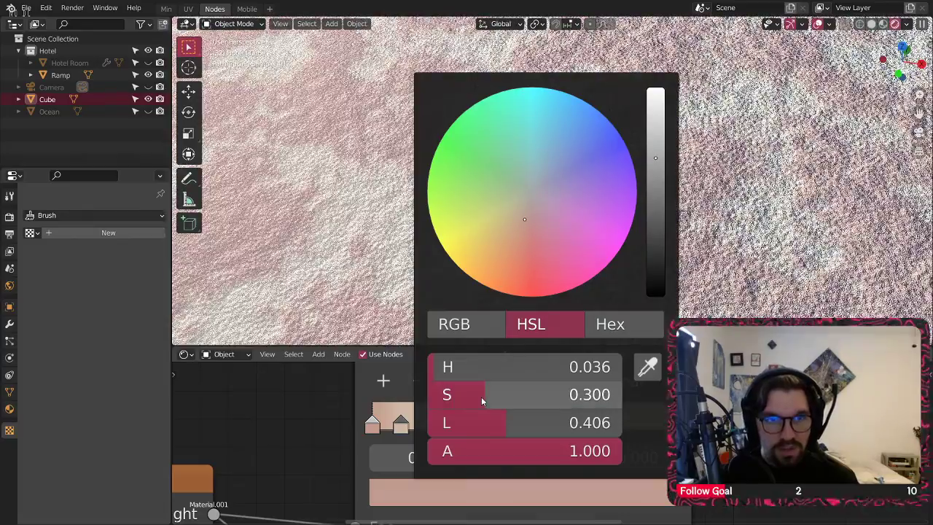
left_click(524, 424)
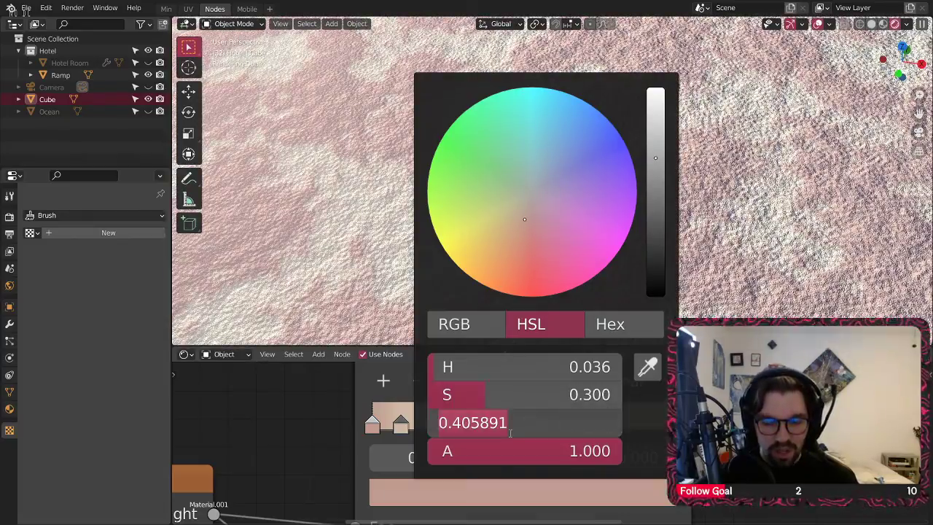
type(".5")
key("Return")
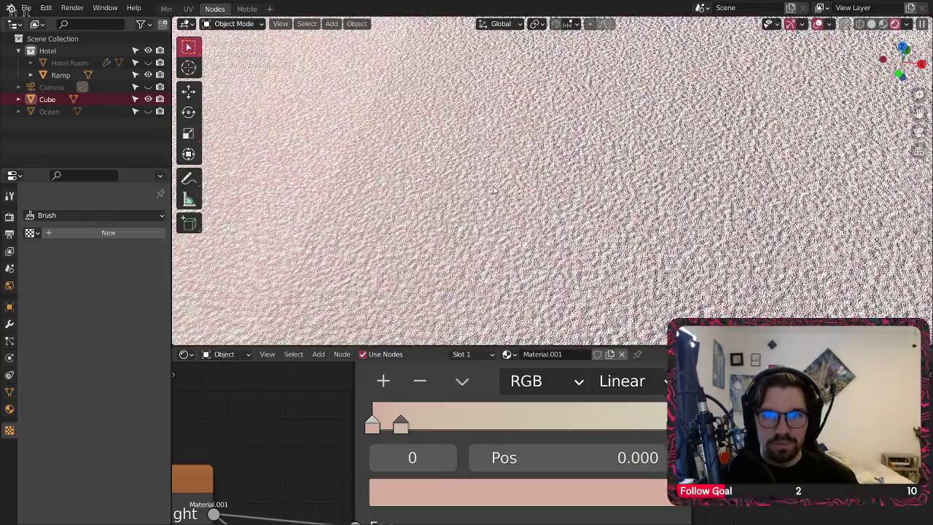
Step: Examine the rock's rendered color variation and faceted surface along the arch, from a distance and close up
scroll(494, 186, "down", 4)
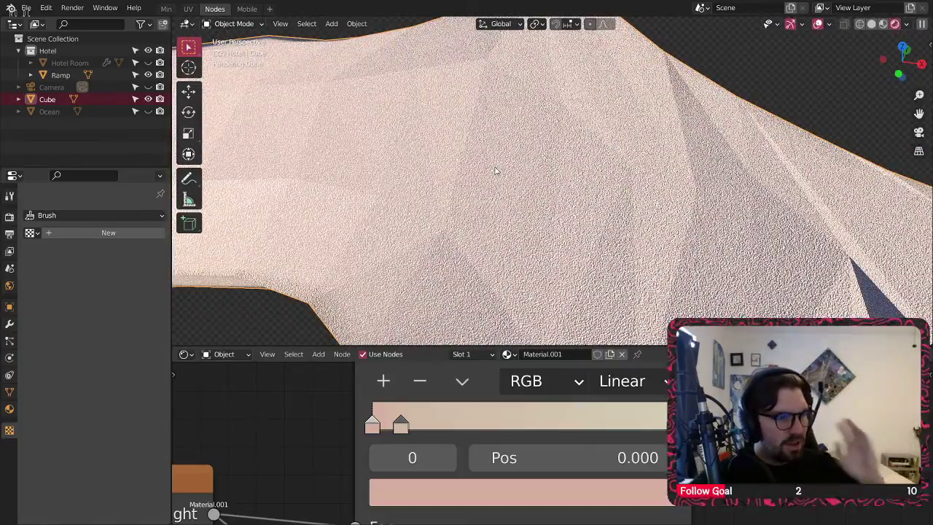
scroll(520, 132, "down", 5)
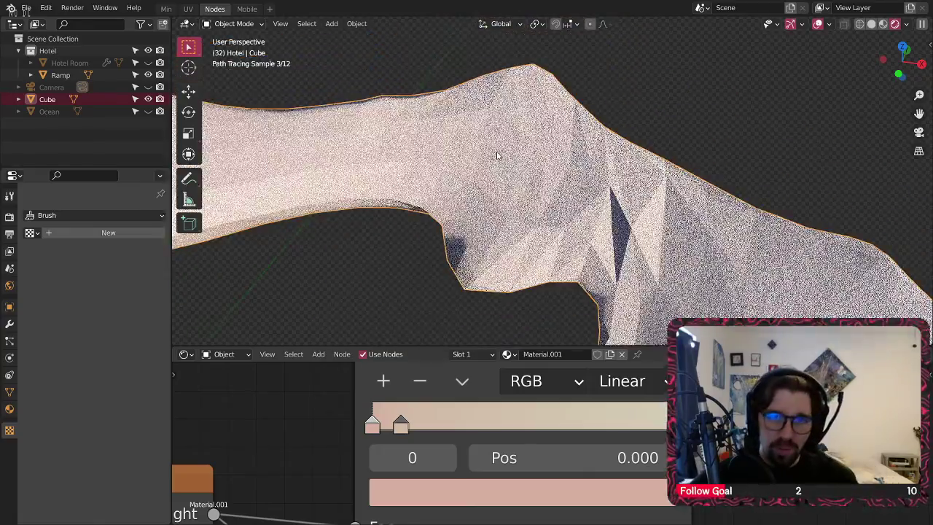
middle_click_drag(508, 210, 543, 217)
scroll(594, 151, "up", 8)
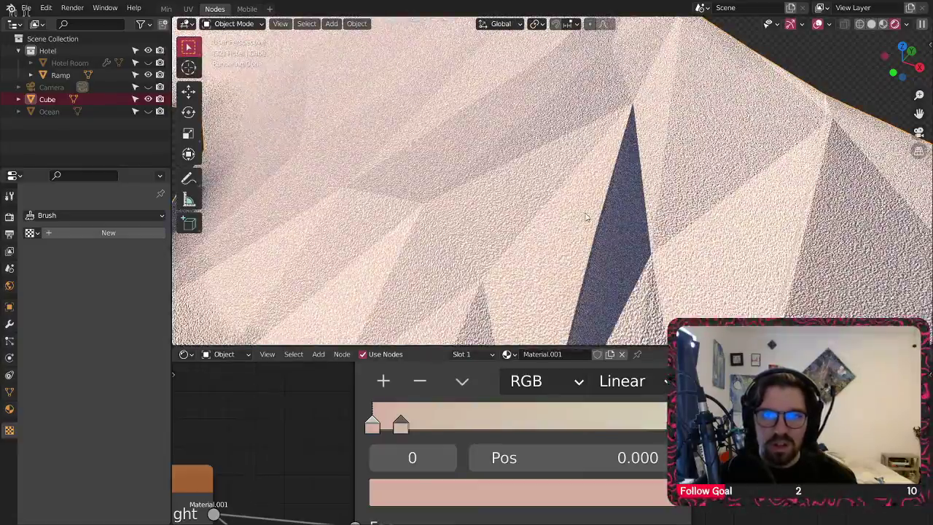
scroll(586, 217, "down", 7)
middle_click_drag(510, 207, 601, 177, "shift")
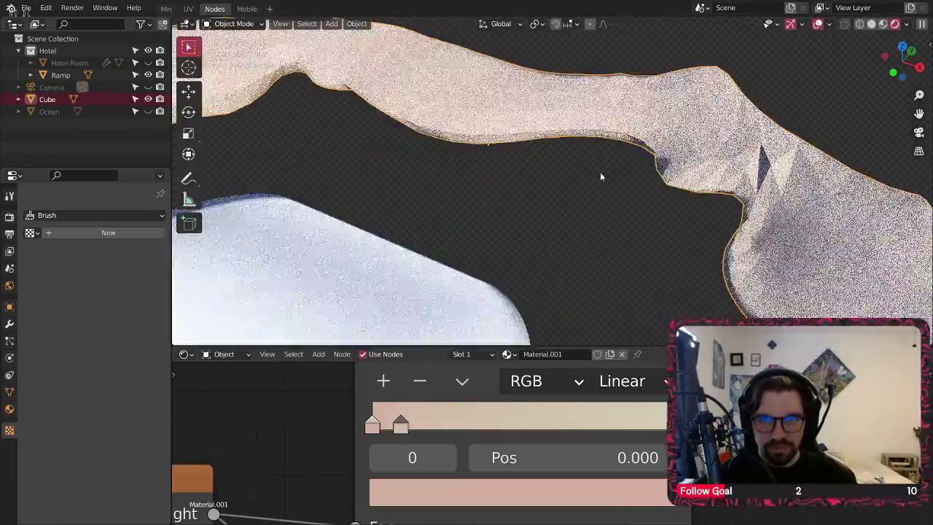
middle_click_drag(493, 149, 658, 208, "shift")
scroll(449, 110, "up", 5)
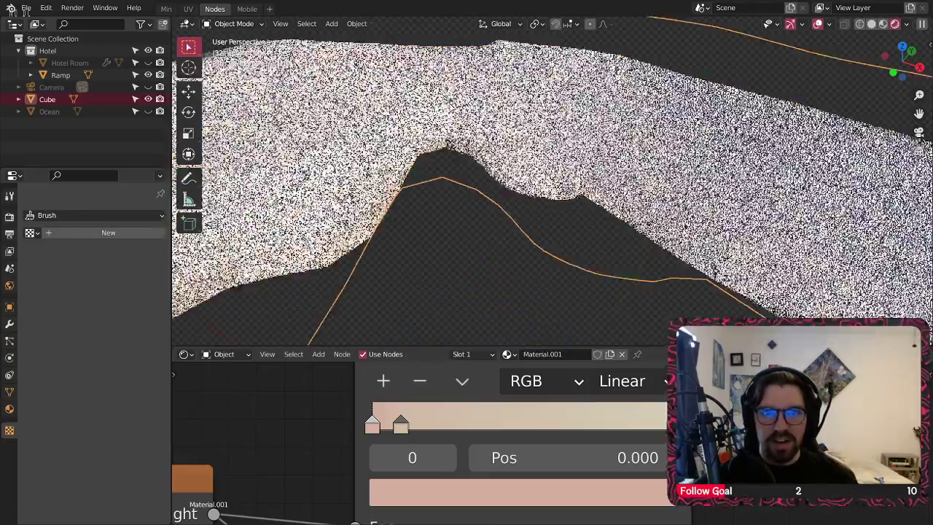
scroll(453, 139, "up", 5)
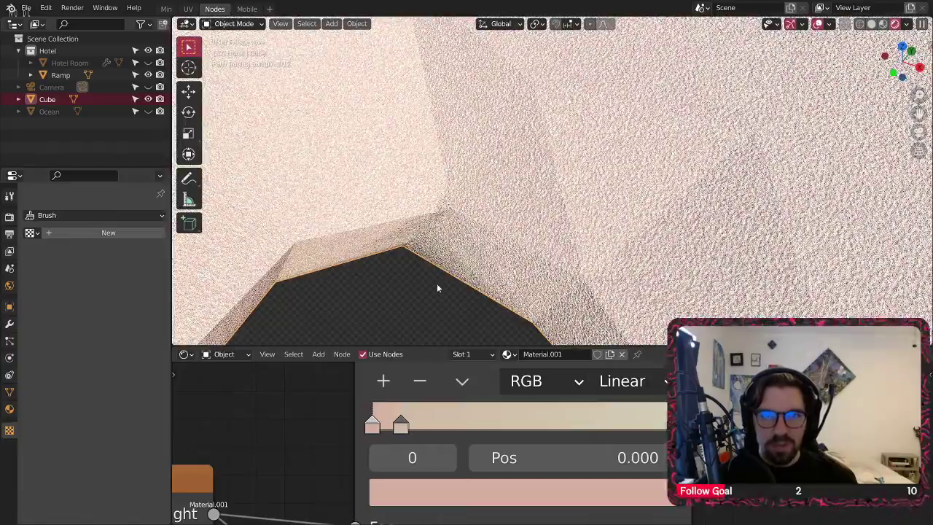
Step: Add a Subdivision Surface modifier to the rock form with the viewport level set to 2
left_click(405, 272)
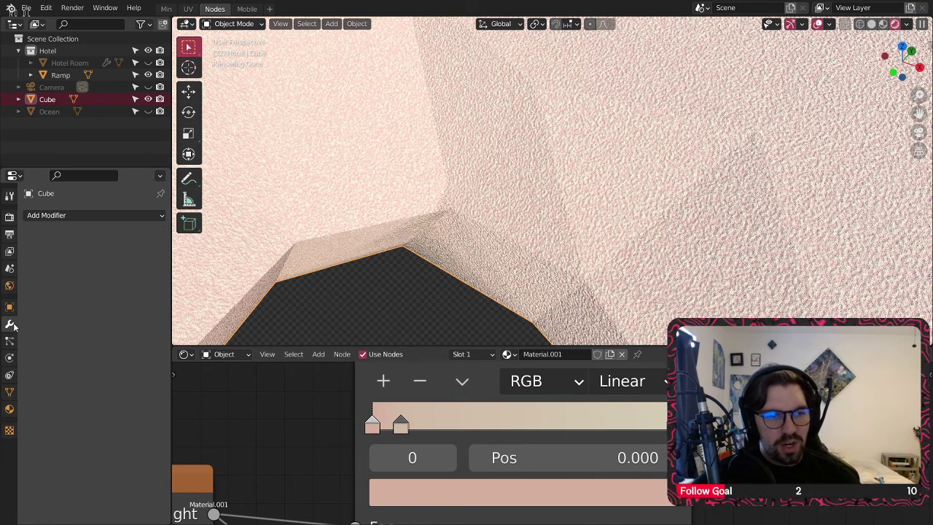
left_click(92, 218)
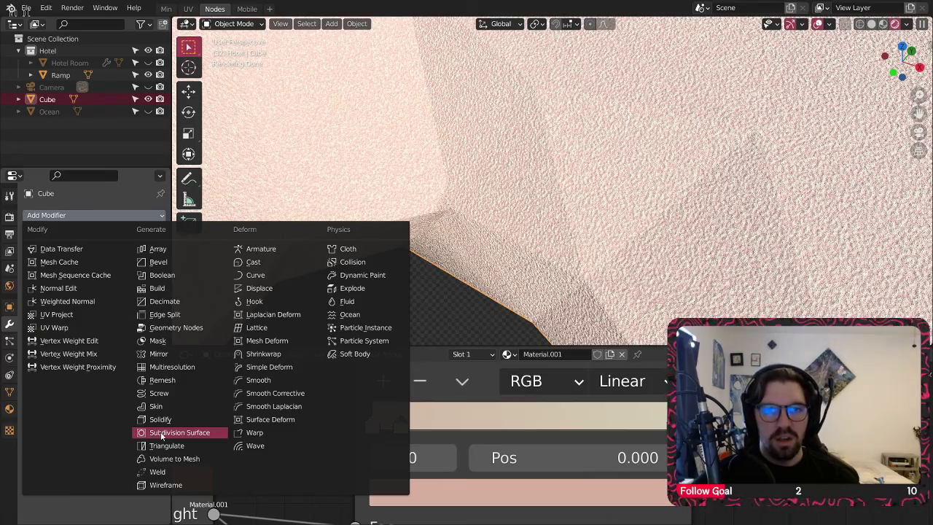
left_click(152, 433)
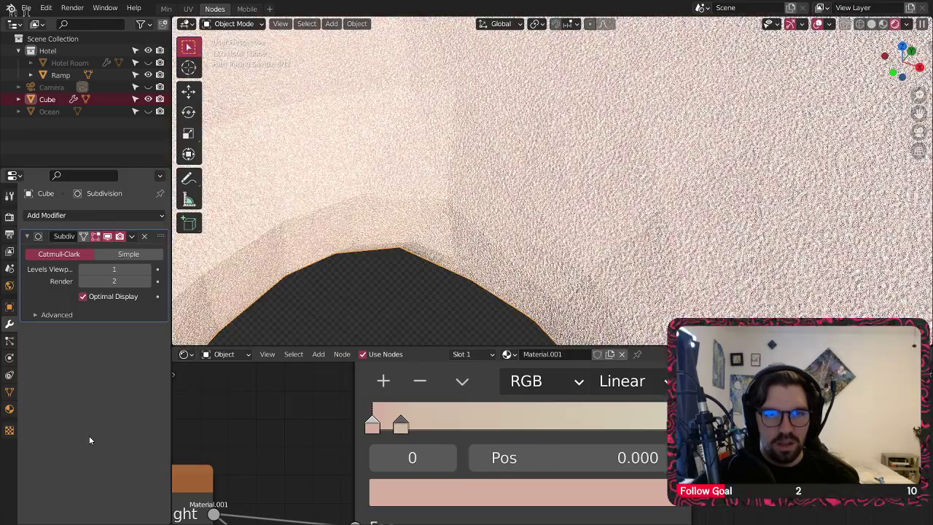
left_click(148, 271)
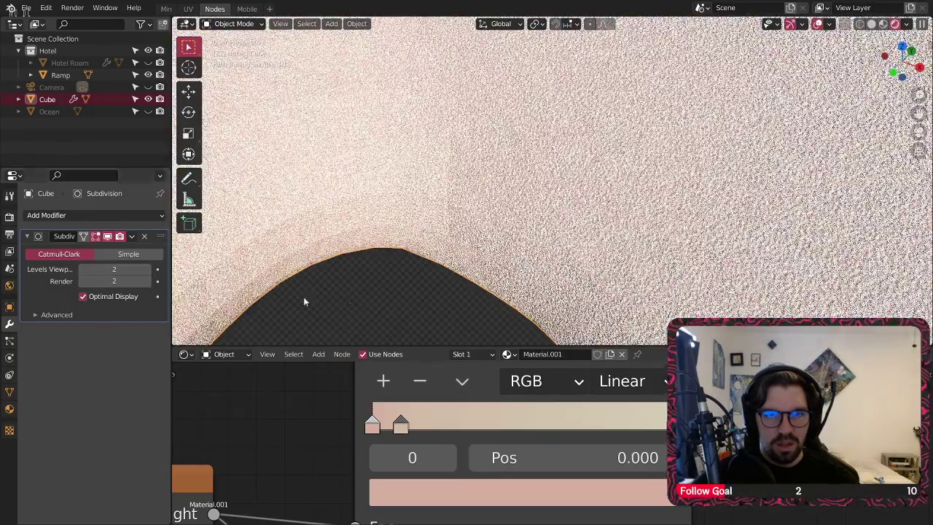
Step: Select the rock form and apply Shade Smooth to it
left_click(402, 276)
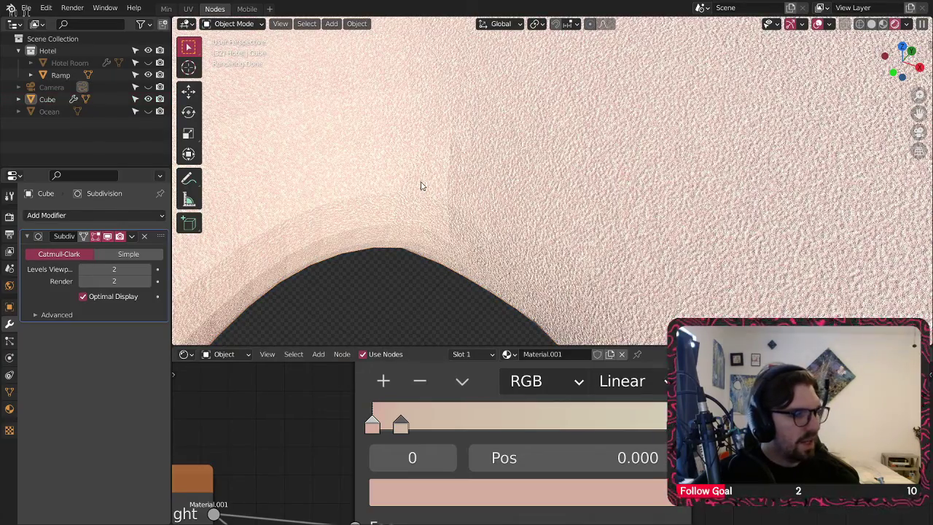
right_click(460, 183)
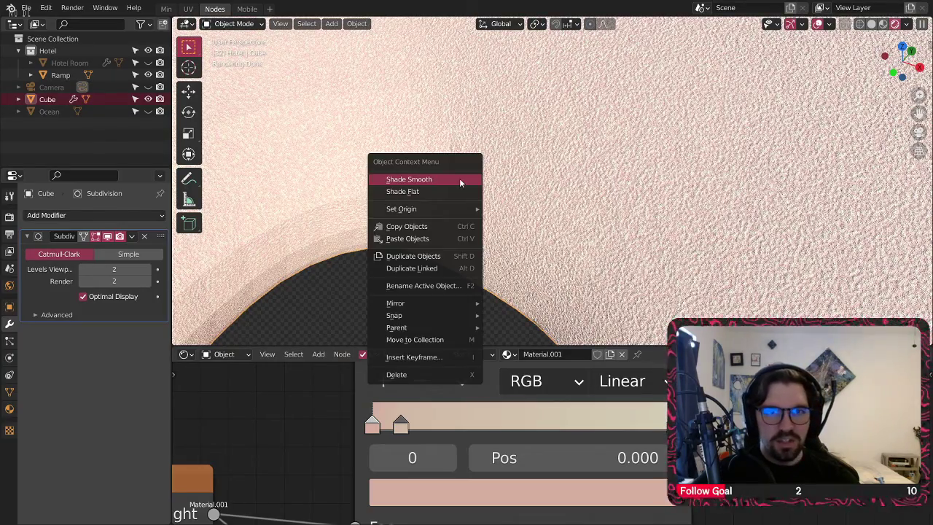
left_click(459, 179)
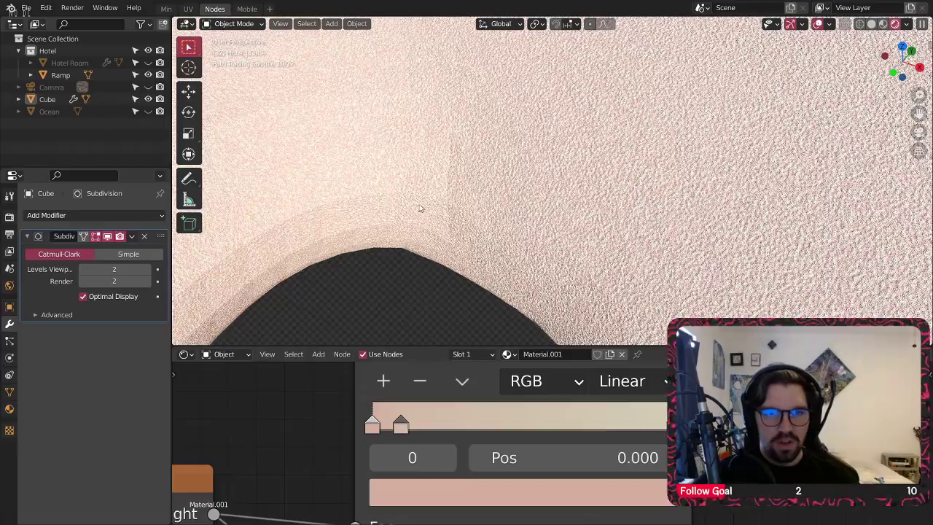
Step: Inspect the smoothed rock form around the hotel ramp in the rendered view
scroll(447, 197, "down", 5)
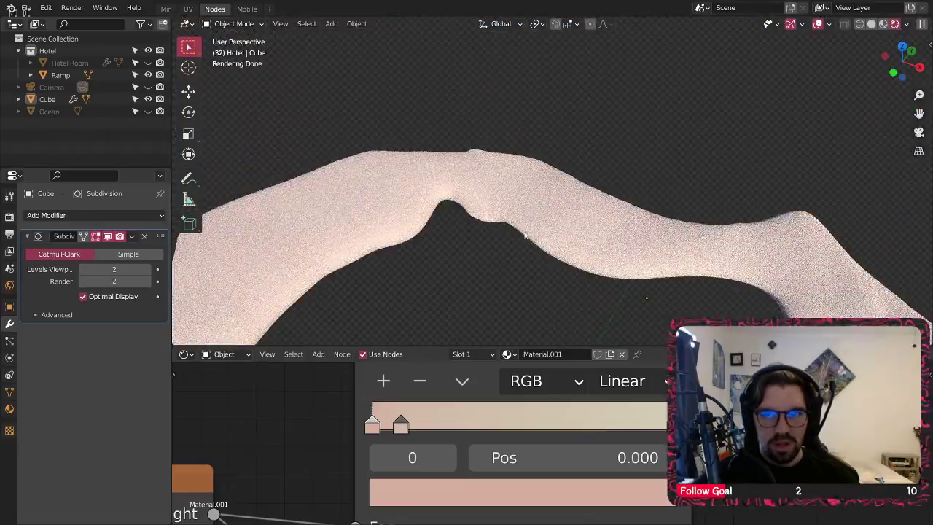
middle_click_drag(743, 313, 488, 202, "shift")
middle_click_drag(568, 237, 519, 127, "shift")
scroll(518, 127, "down", 10)
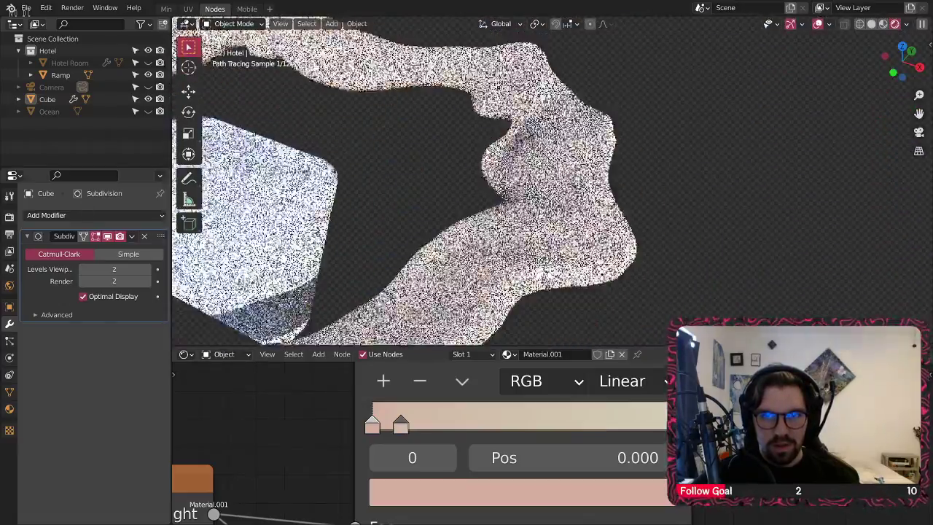
scroll(499, 201, "up", 10)
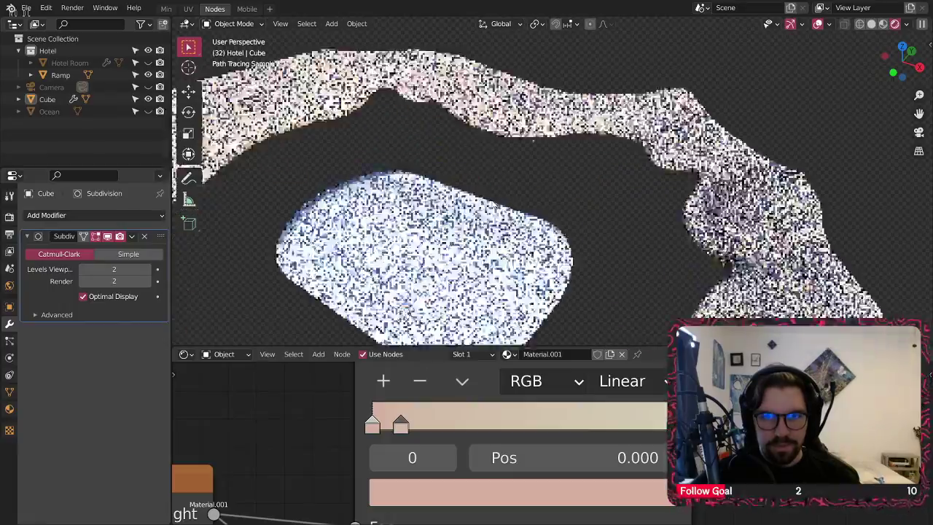
mouse_move(500, 200)
middle_mouse_down()
mouse_move(647, 204)
mouse_move(537, 219)
mouse_move(562, 210)
mouse_move(497, 202)
mouse_move(535, 211)
middle_mouse_up()
scroll(497, 202, "down", 1)
Step: Switch to the Min workspace and unhide the Ocean object around the smoothed rock form
left_click(165, 10)
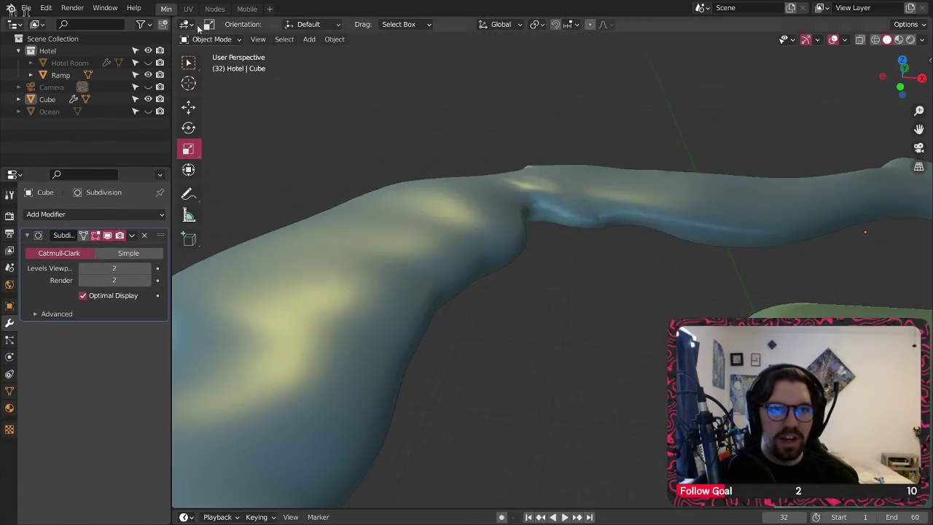
scroll(610, 261, "down", 7)
middle_click_drag(609, 261, 465, 274)
scroll(493, 248, "up", 5)
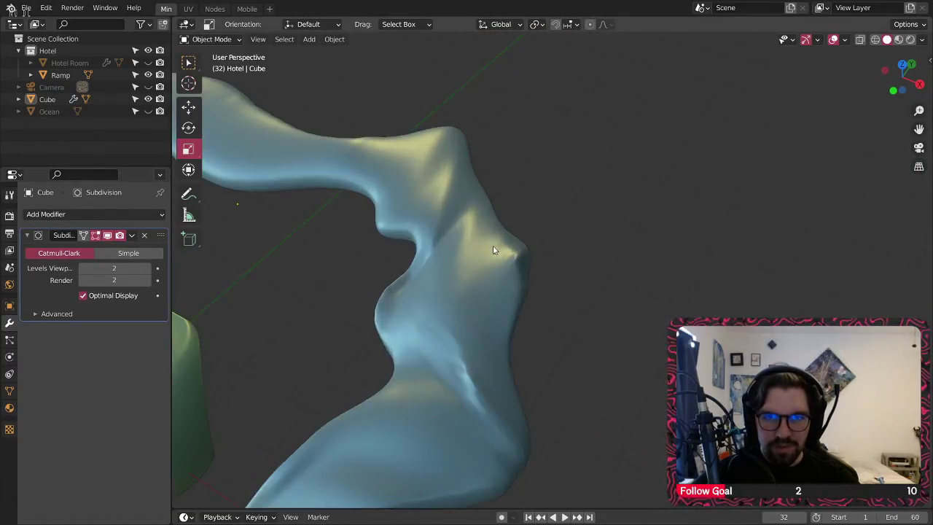
middle_click_drag(493, 246, 483, 249)
left_click(148, 111)
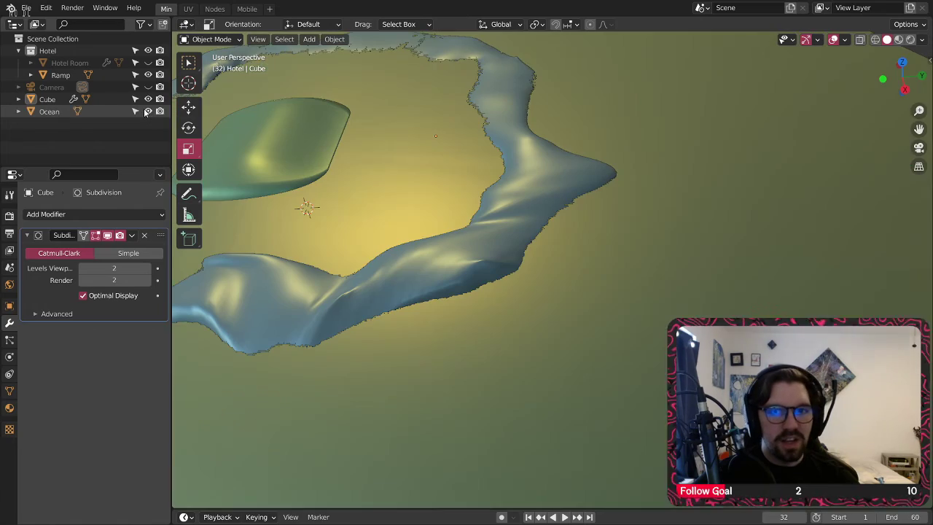
Step: Enter Sculpt Mode on the rock form and frame its pointed outer bend in the view
mouse_move(539, 247)
middle_mouse_down()
mouse_move(565, 257)
mouse_move(512, 276)
mouse_move(580, 285)
mouse_move(559, 294)
mouse_move(652, 281)
mouse_move(234, 280)
middle_mouse_up()
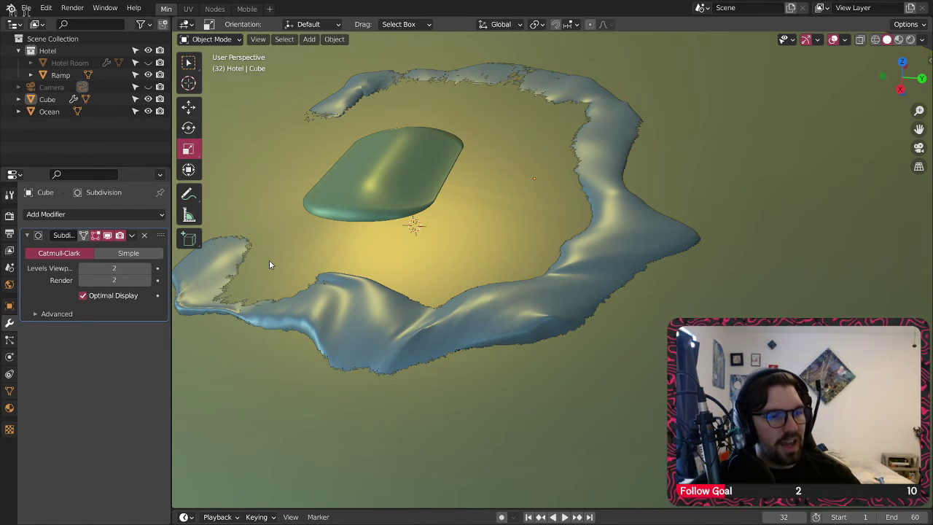
left_click(213, 39)
left_click(227, 81)
mouse_move(475, 305)
middle_mouse_down()
mouse_move(508, 337)
mouse_move(497, 348)
middle_mouse_up()
scroll(488, 314, "up", 1)
middle_click_drag(718, 293, 610, 312, "shift")
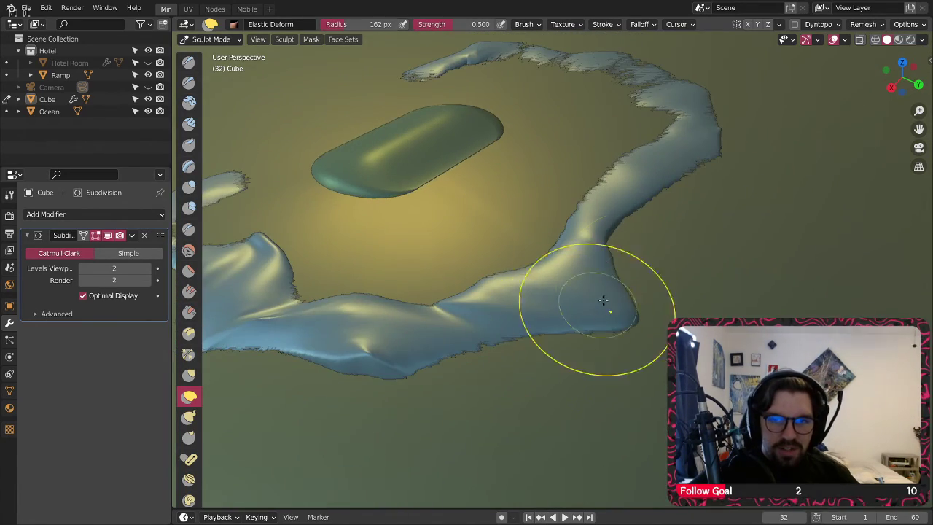
scroll(616, 302, "up", 3)
middle_click_drag(638, 254, 531, 263)
mouse_move(450, 279)
middle_mouse_down("shift")
mouse_move(546, 273)
mouse_move(648, 247)
middle_mouse_up("shift")
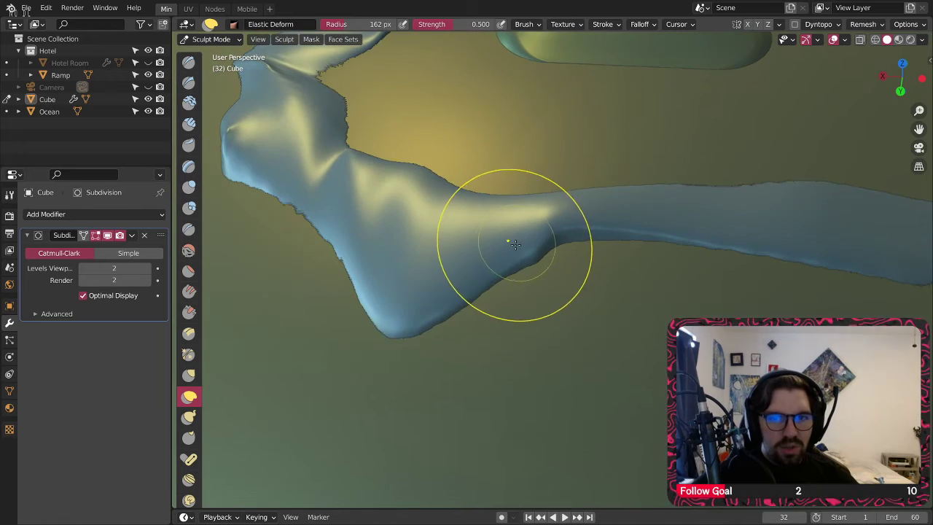
Step: Smooth the area beside the rock form's pointed outer bend using the Smooth brush at 162 px radius and 0.373 strength
left_click(189, 250)
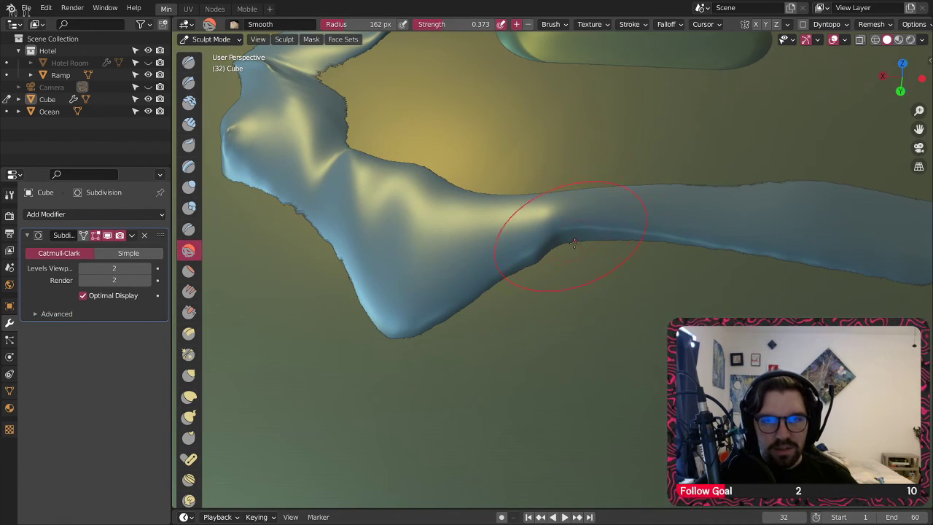
scroll(428, 300, "down", 6)
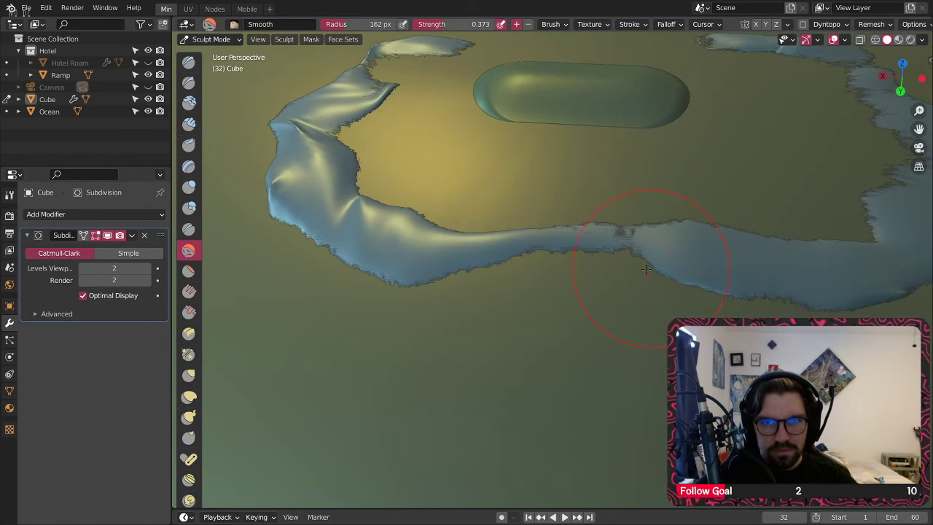
key("ctrl+z")
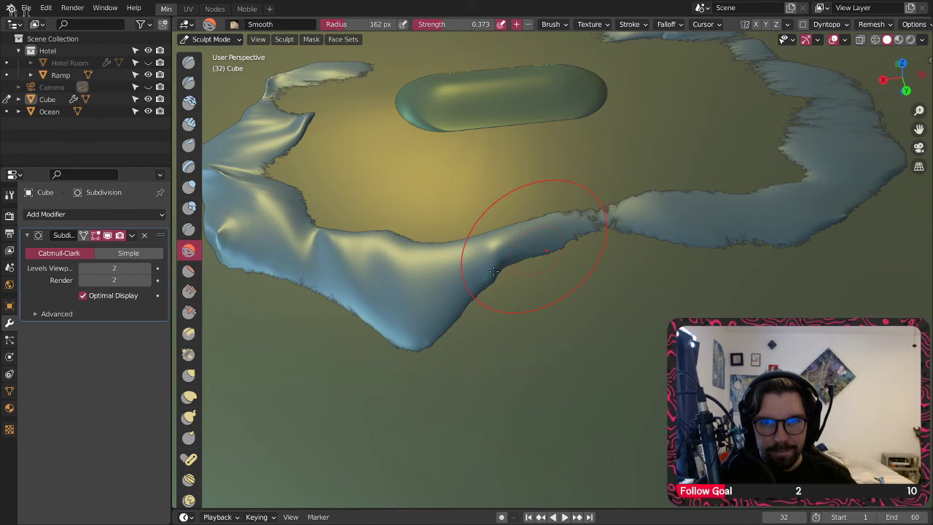
left_click_drag(493, 271, 477, 265)
scroll(510, 246, "down", 3)
mouse_move(513, 243)
middle_mouse_down()
mouse_move(462, 233)
mouse_move(500, 292)
mouse_move(451, 328)
middle_mouse_up()
scroll(495, 249, "up", 3)
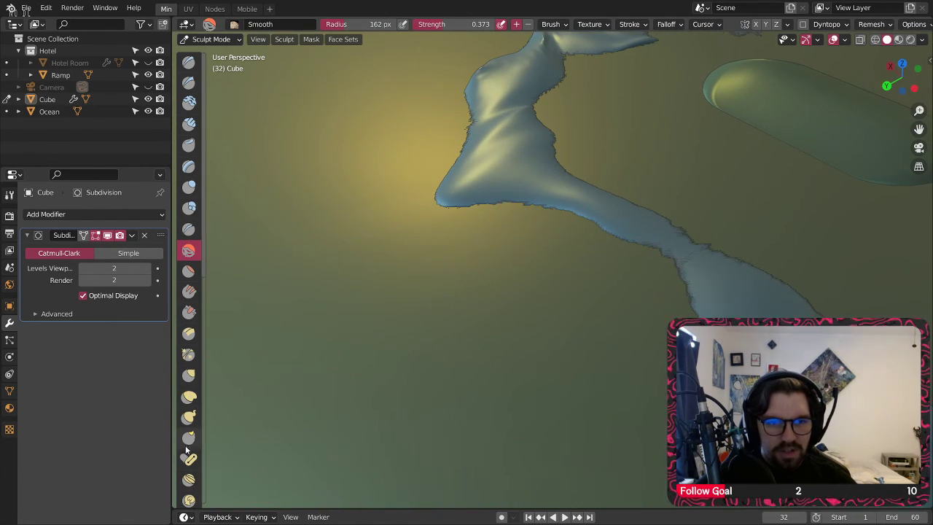
Step: Reshape the rock form's narrow stretches with the Elastic Deform brush at 303 px radius and 0.500 strength, and return to Object Mode
left_click(189, 416)
left_click(189, 396)
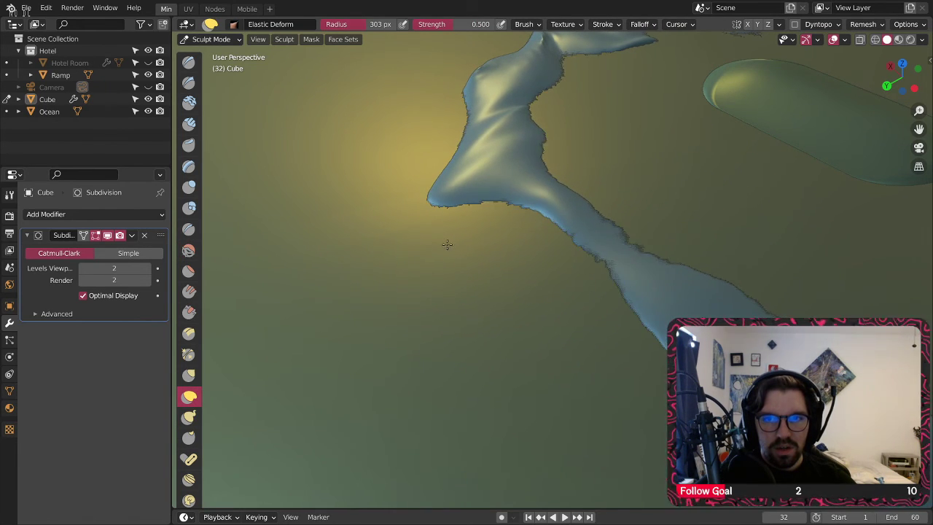
mouse_move(447, 245)
left_mouse_down()
mouse_move(241, 240)
mouse_move(259, 229)
left_mouse_up()
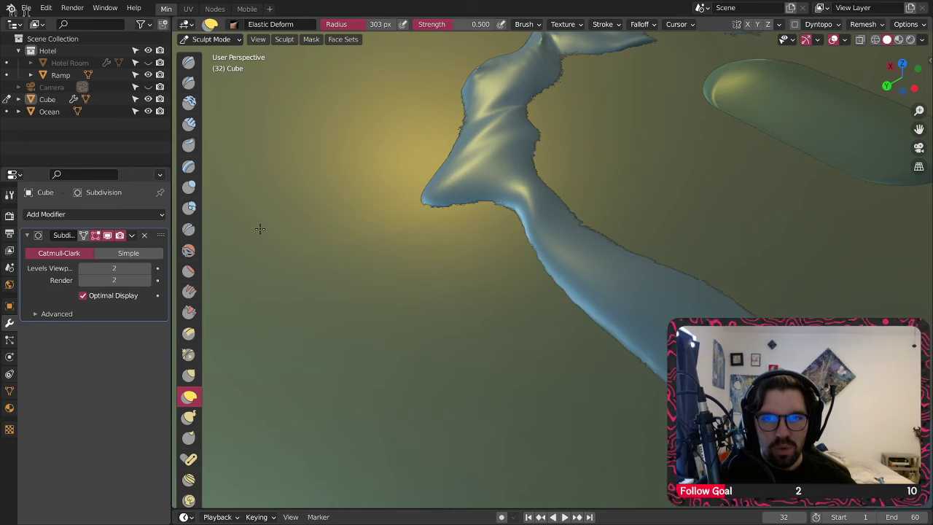
mouse_move(503, 213)
left_mouse_down()
mouse_move(425, 238)
mouse_move(423, 203)
mouse_move(401, 205)
left_mouse_up()
scroll(470, 191, "down", 3)
mouse_move(498, 222)
middle_mouse_down()
mouse_move(609, 214)
mouse_move(427, 220)
mouse_move(498, 232)
mouse_move(562, 223)
middle_mouse_up()
scroll(418, 201, "up", 5)
mouse_move(418, 202)
middle_mouse_down()
mouse_move(344, 233)
mouse_move(477, 245)
mouse_move(698, 167)
middle_mouse_up()
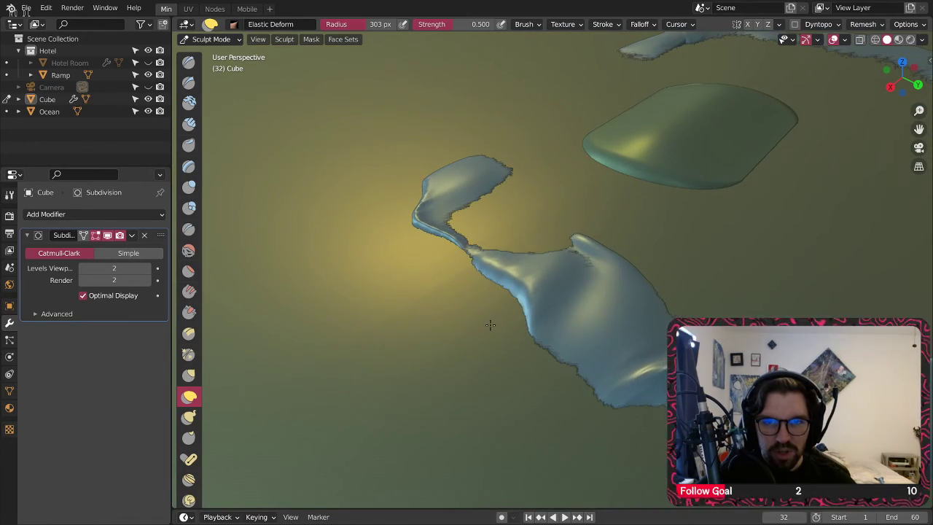
left_click_drag(489, 325, 502, 305)
scroll(562, 313, "down", 3)
middle_click_drag(682, 290, 500, 298, "shift")
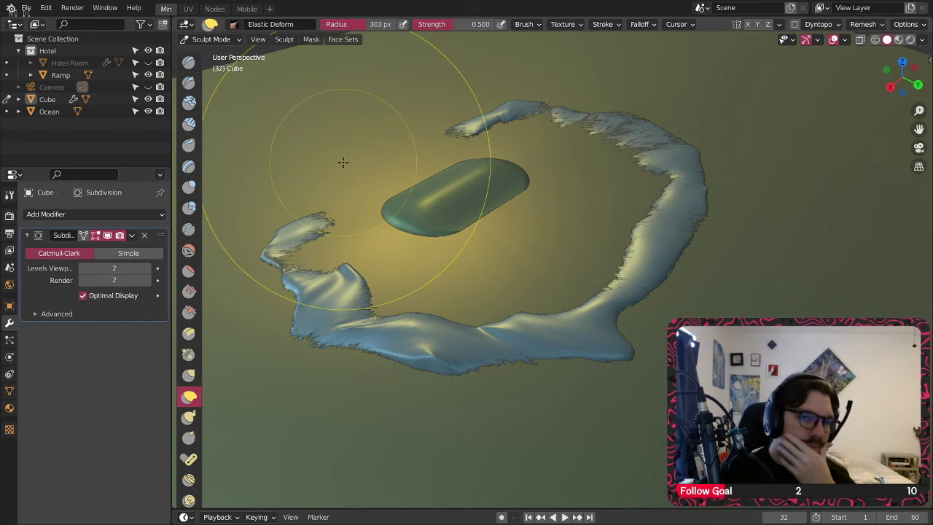
left_click(212, 40)
left_click(218, 56)
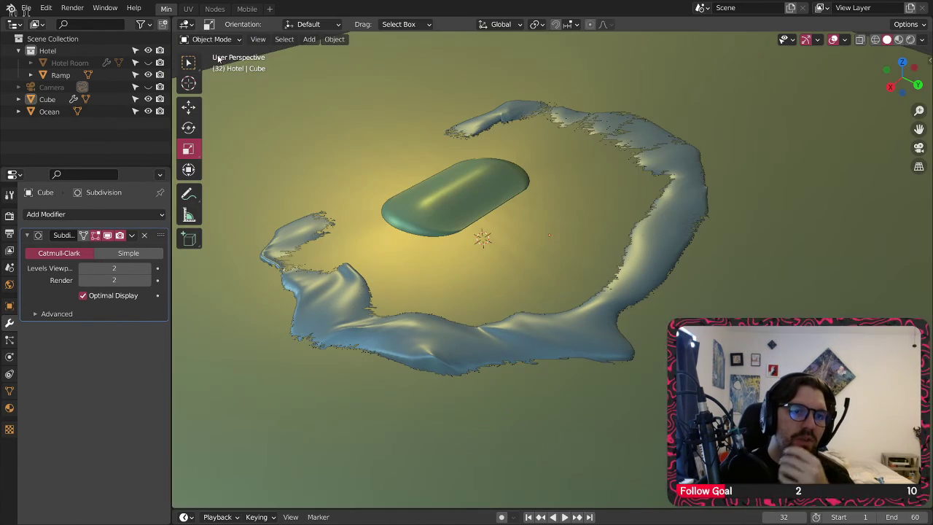
Step: Examine the sculpted rock form around the ramp in rendered shading, from close up, far away and several angles
left_click(912, 39)
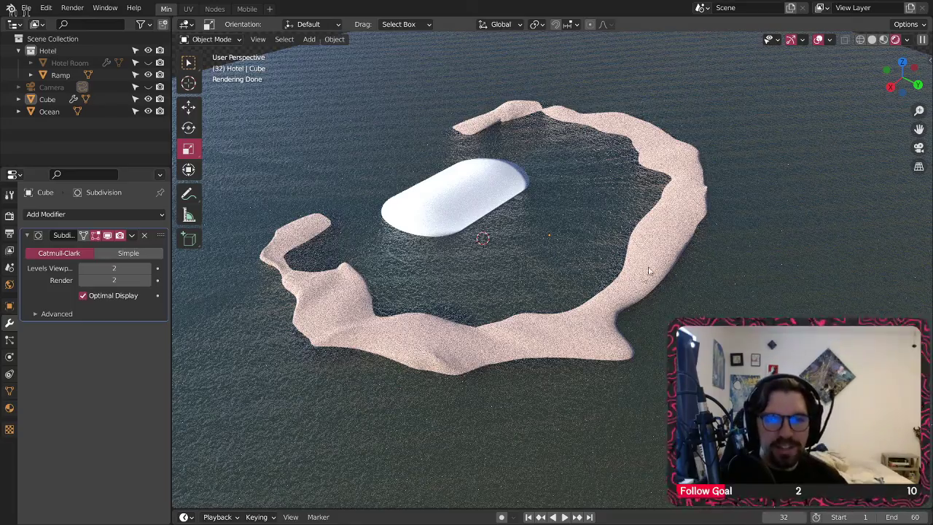
scroll(601, 364, "up", 5)
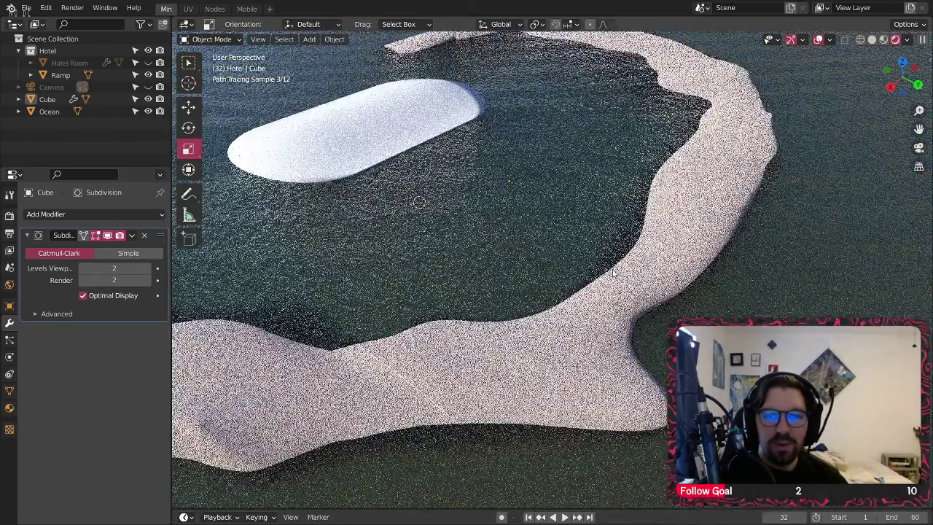
mouse_move(612, 271)
middle_mouse_down()
mouse_move(612, 329)
mouse_move(678, 331)
middle_mouse_up()
middle_click_drag(787, 266, 770, 212)
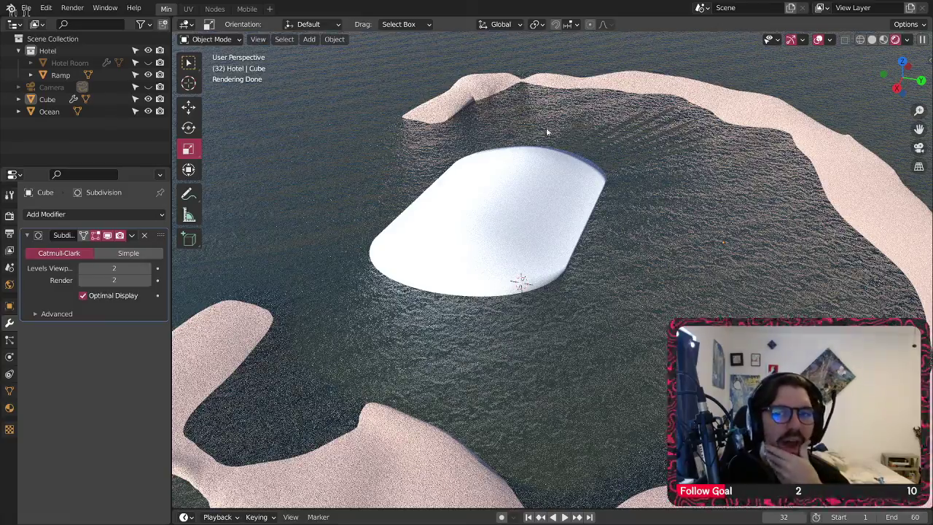
middle_click_drag(615, 127, 450, 264)
scroll(416, 158, "up", 4)
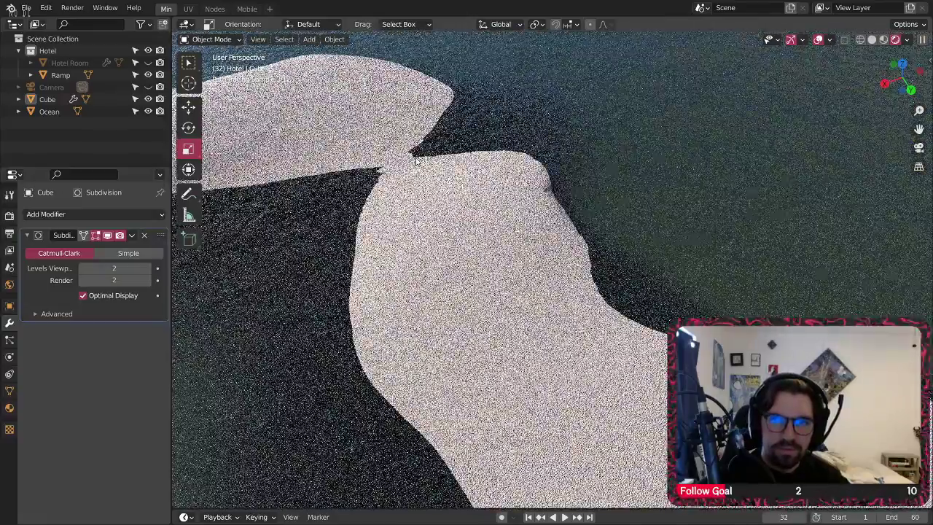
middle_click_drag(417, 161, 389, 165)
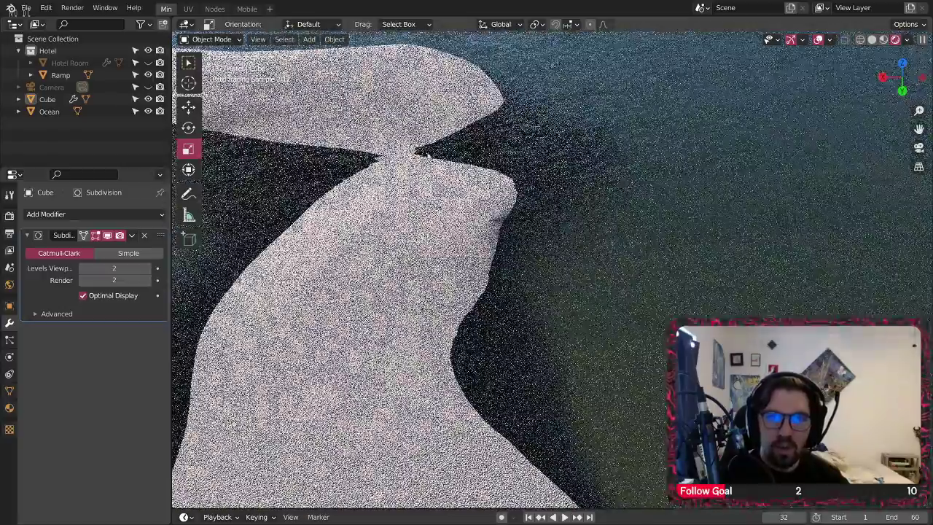
scroll(400, 156, "down", 3)
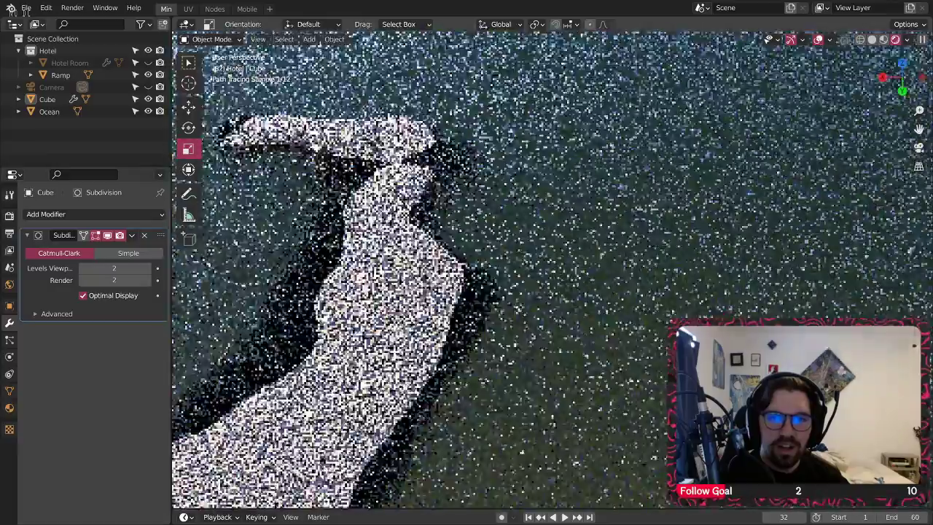
scroll(715, 178, "down", 8)
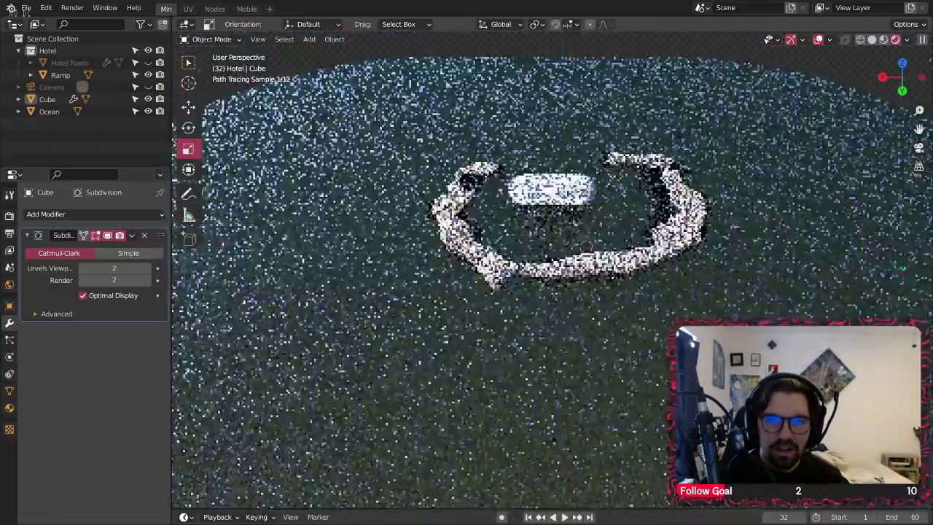
middle_click_drag(548, 237, 554, 218)
middle_click_drag(674, 182, 659, 198)
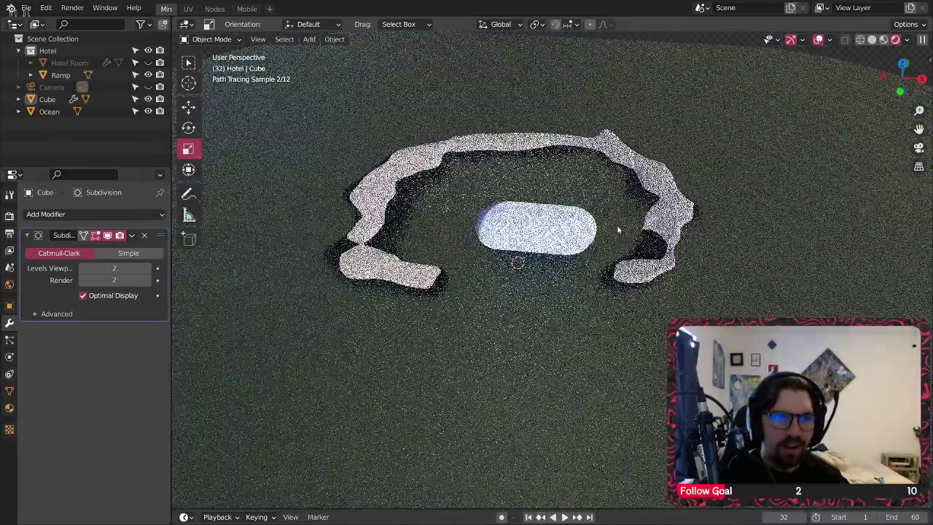
Step: Move the rock form horizontally by 63.116 m in X and -58.465 m in Y around the ramp
left_click(631, 189)
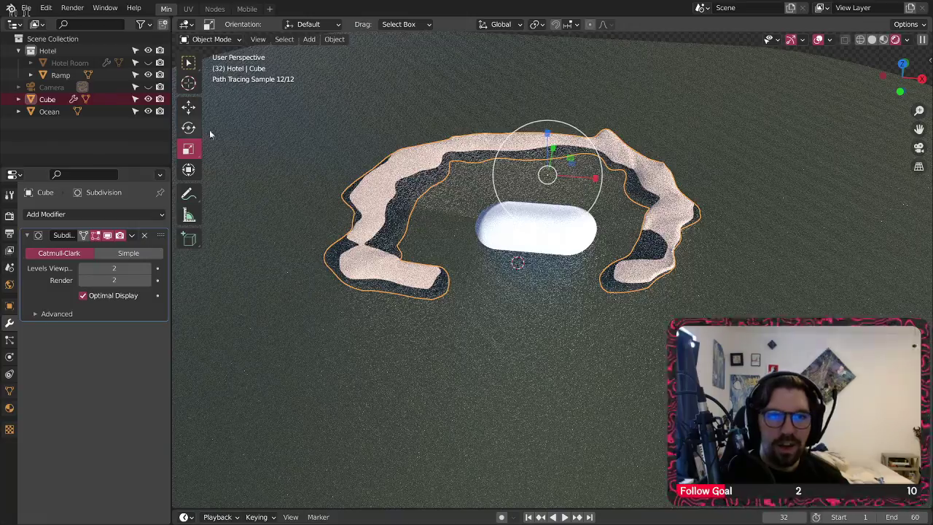
middle_click_drag(589, 168, 583, 158)
left_click_drag(583, 158, 605, 181)
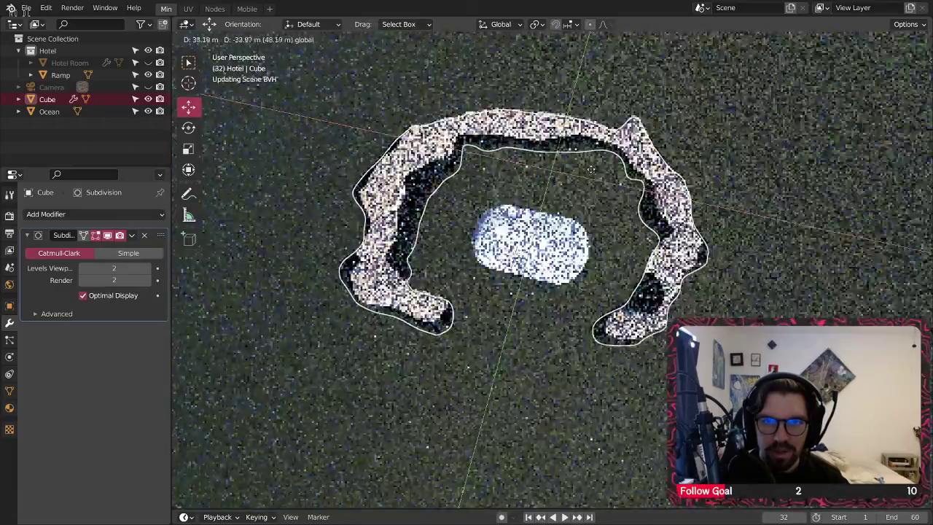
scroll(622, 158, "down", 1)
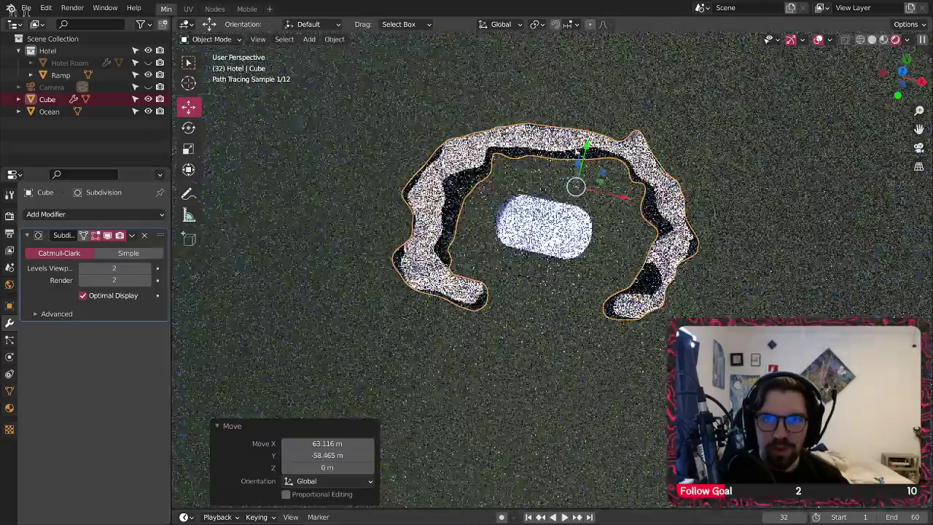
middle_click_drag(621, 156, 614, 109)
scroll(543, 217, "up", 5)
middle_click_drag(561, 208, 611, 209)
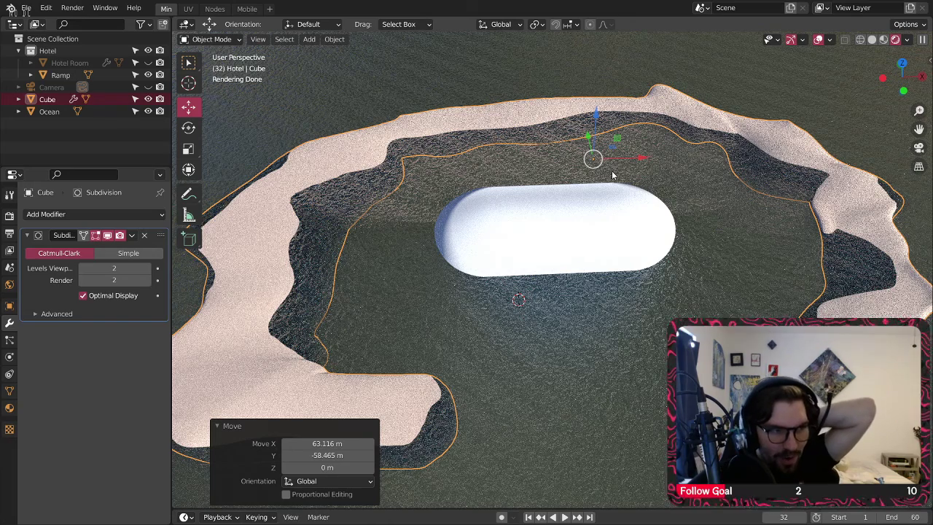
Step: Switch the viewport to Material Preview shading and examine the rock form's surface texture up close
left_click(501, 235)
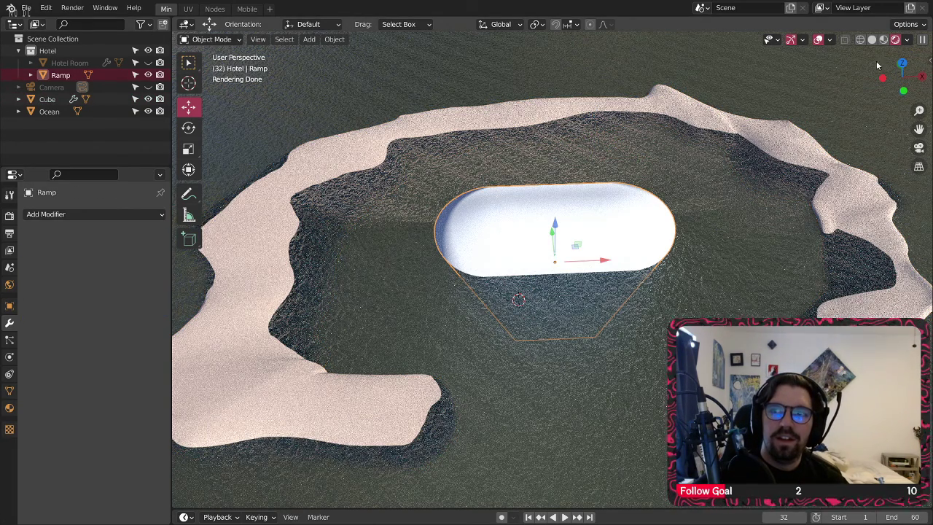
left_click(883, 40)
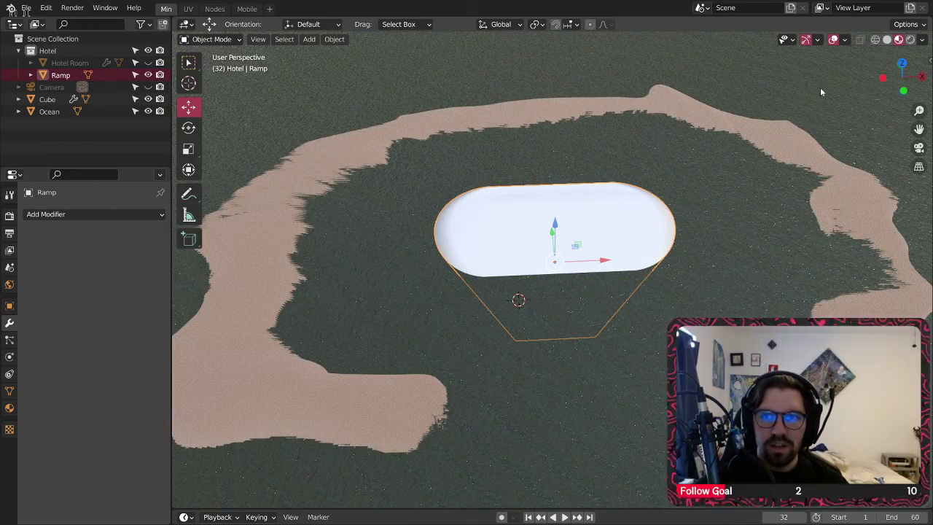
scroll(846, 269, "up", 5)
middle_click_drag(845, 270, 496, 363, "shift")
scroll(612, 233, "up", 8)
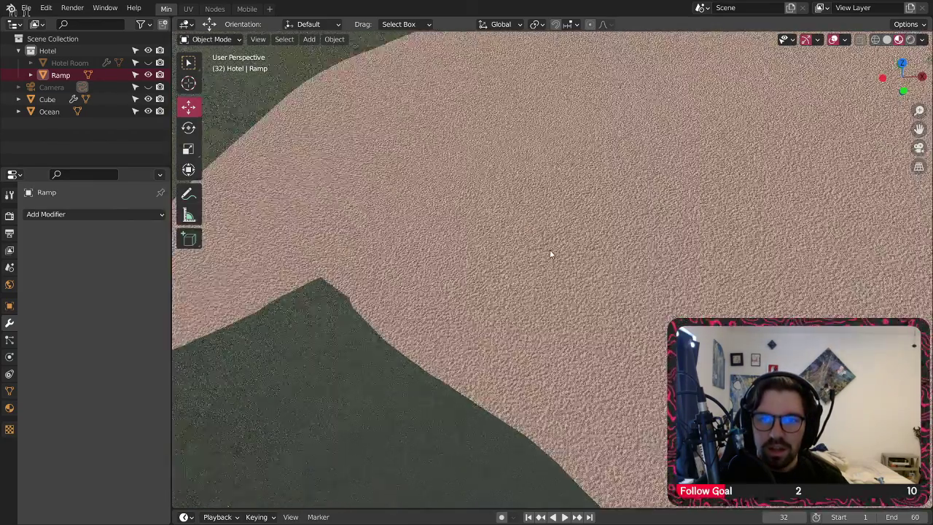
scroll(548, 252, "up", 3)
scroll(548, 251, "down", 6)
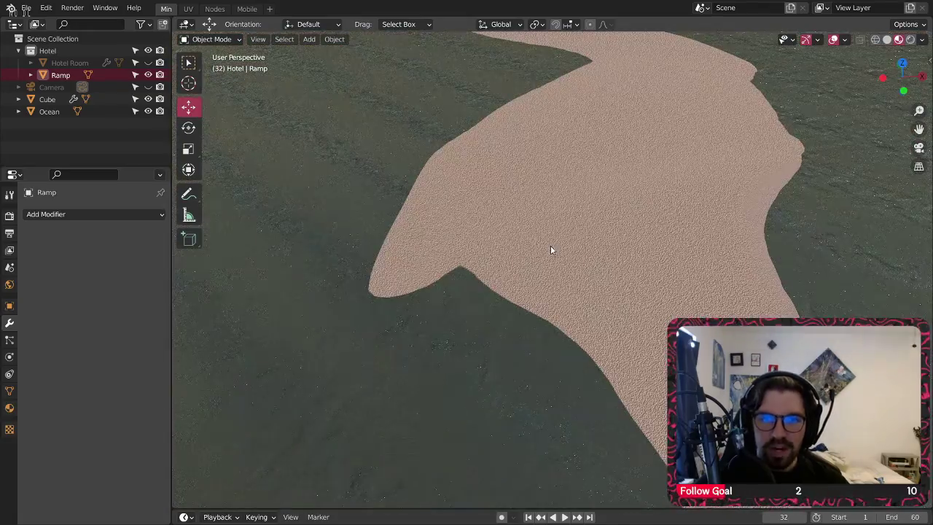
middle_click_drag(523, 232, 560, 310, "shift")
scroll(559, 284, "up", 6)
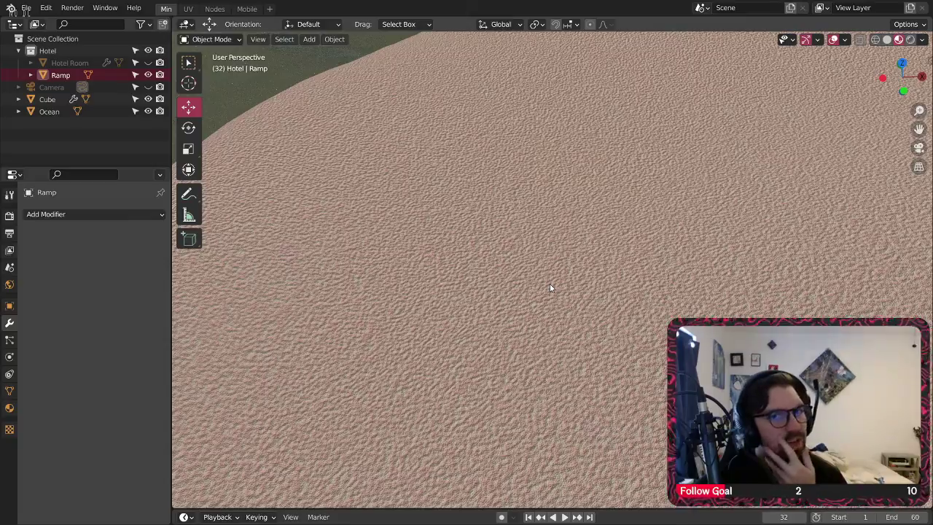
Step: Select the rock form, compare its texture near and far, and show its material in the Nodes workspace
left_click(550, 287)
scroll(406, 172, "down", 6)
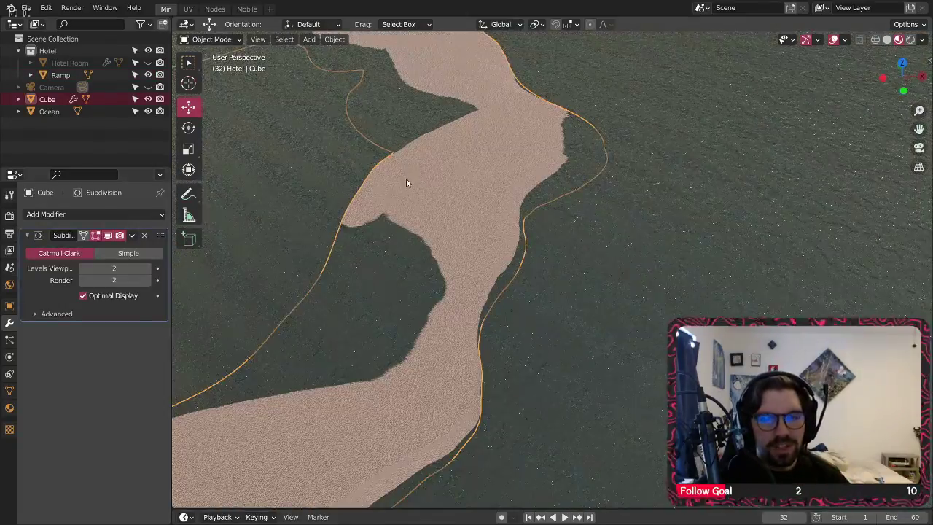
scroll(405, 182, "up", 8)
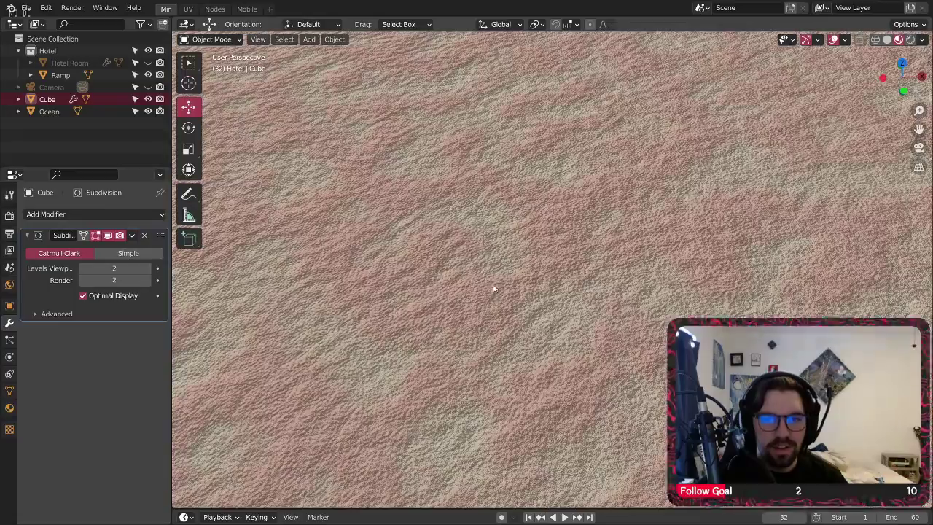
scroll(493, 281, "up", 3)
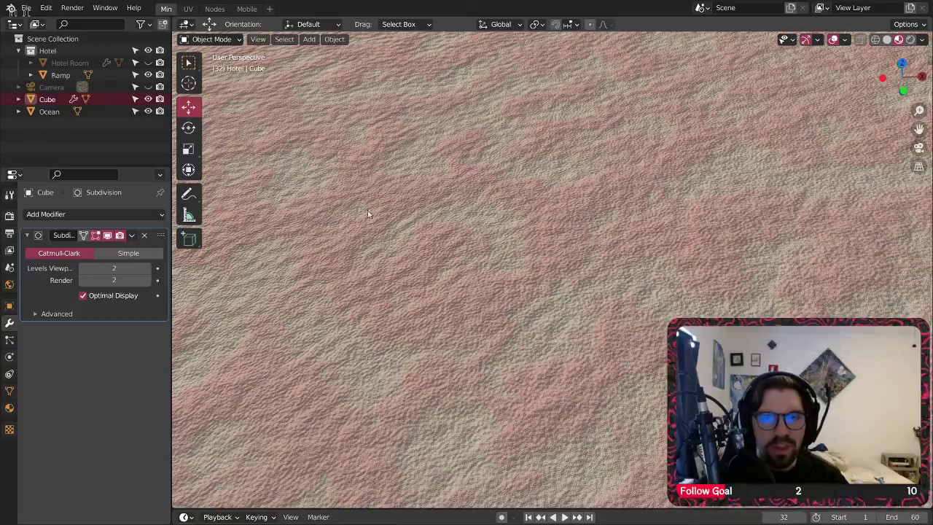
scroll(466, 192, "down", 6)
scroll(558, 262, "up", 6)
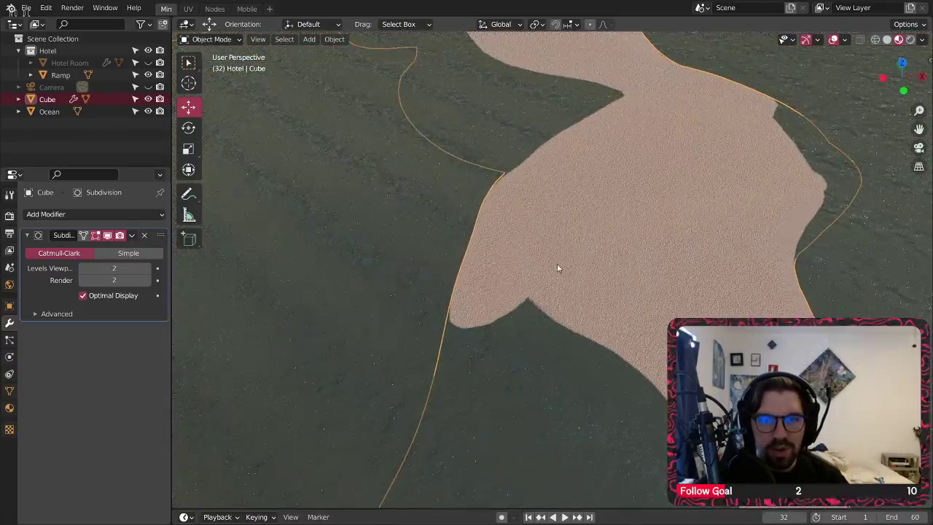
scroll(564, 237, "up", 2)
middle_click_drag(534, 279, 495, 364)
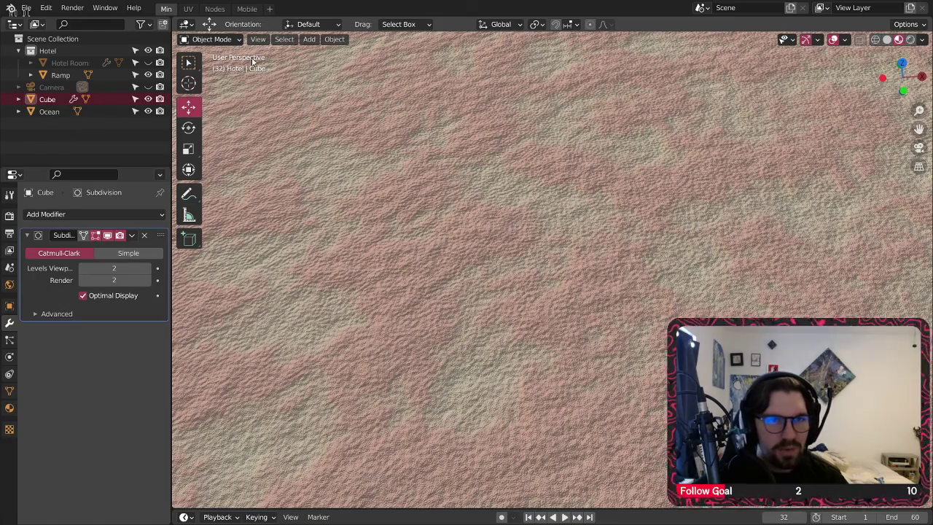
left_click(215, 9)
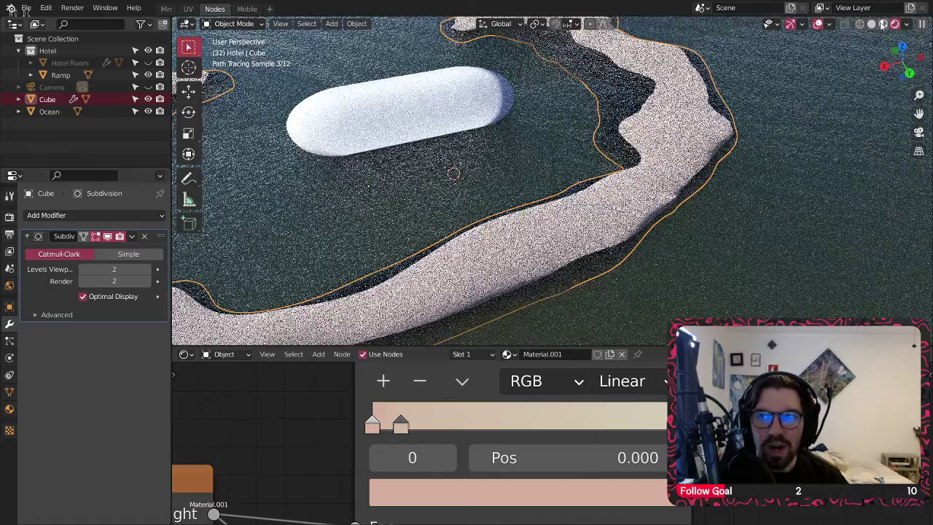
Step: Switch the viewport from rendered shading through wireframe to Material Preview shading
left_click(859, 24)
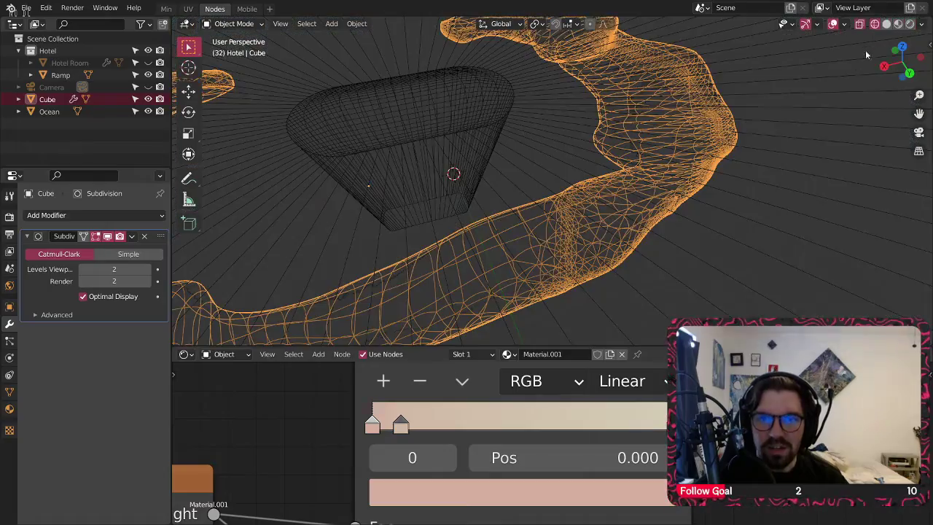
left_click(897, 23)
left_click(875, 23)
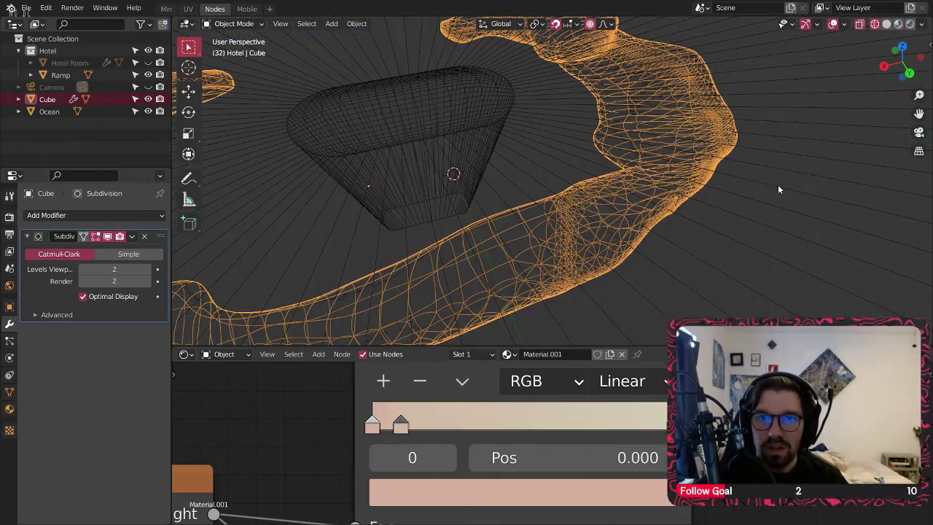
left_click(898, 24)
scroll(639, 213, "up", 7)
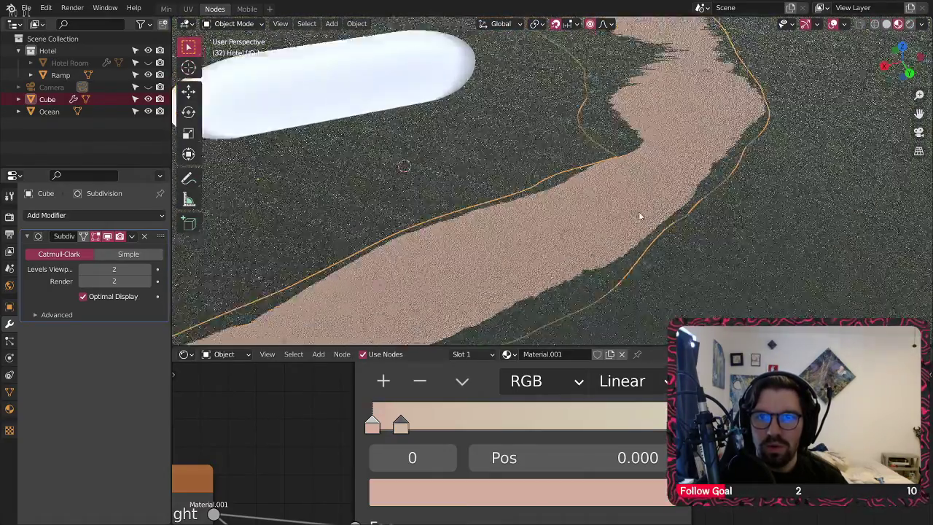
Step: Examine the rock form's surface in Material Preview from several angles and at close range
middle_click_drag(606, 216, 595, 240)
scroll(514, 209, "up", 3)
middle_click_drag(515, 205, 575, 213)
scroll(529, 160, "up", 3)
scroll(575, 212, "down", 2)
scroll(519, 163, "down", 3)
middle_click_drag(519, 163, 717, 251, "shift")
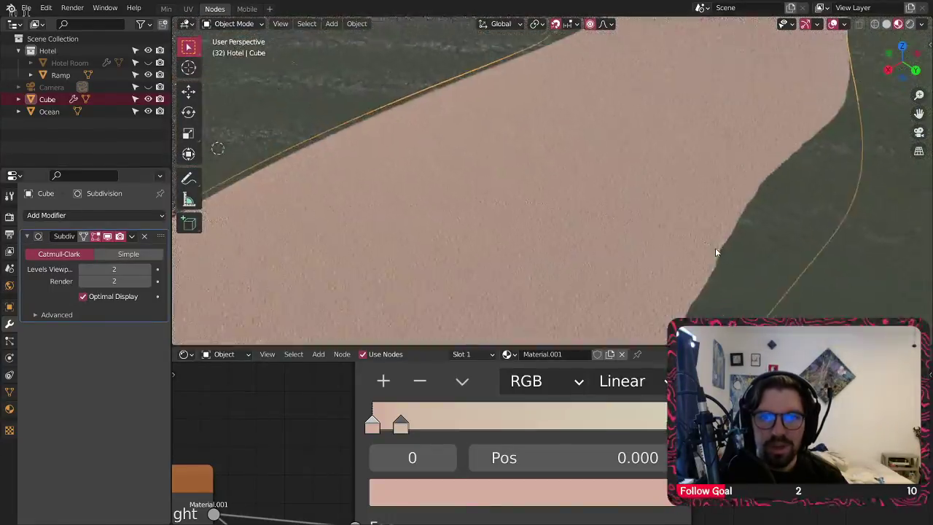
scroll(478, 203, "up", 7)
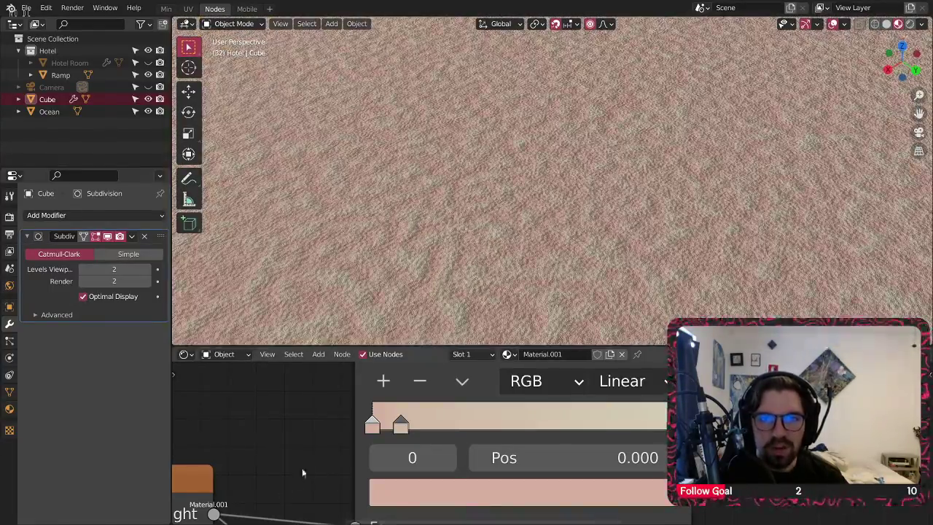
Step: Review the rock material's texture, color ramp and bump nodes and inspect the surface's color patches up close
scroll(437, 384, "down", 5)
middle_click_drag(436, 385, 556, 345)
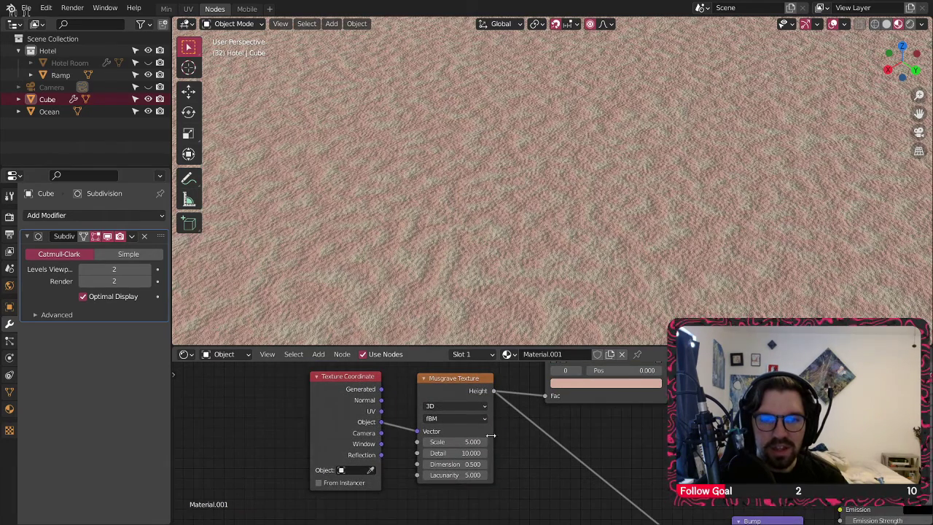
middle_click_drag(556, 426, 470, 410)
scroll(537, 389, "down", 2)
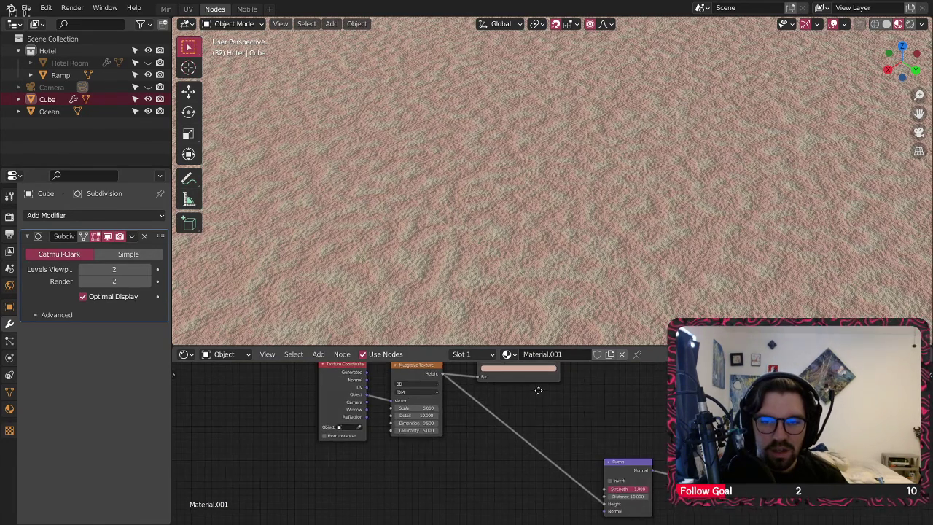
middle_click_drag(537, 389, 529, 497)
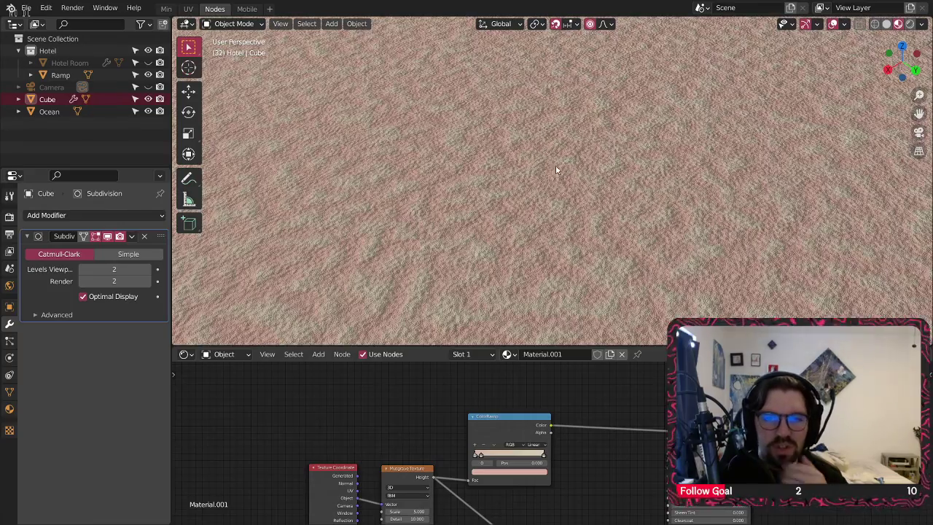
scroll(551, 169, "up", 2)
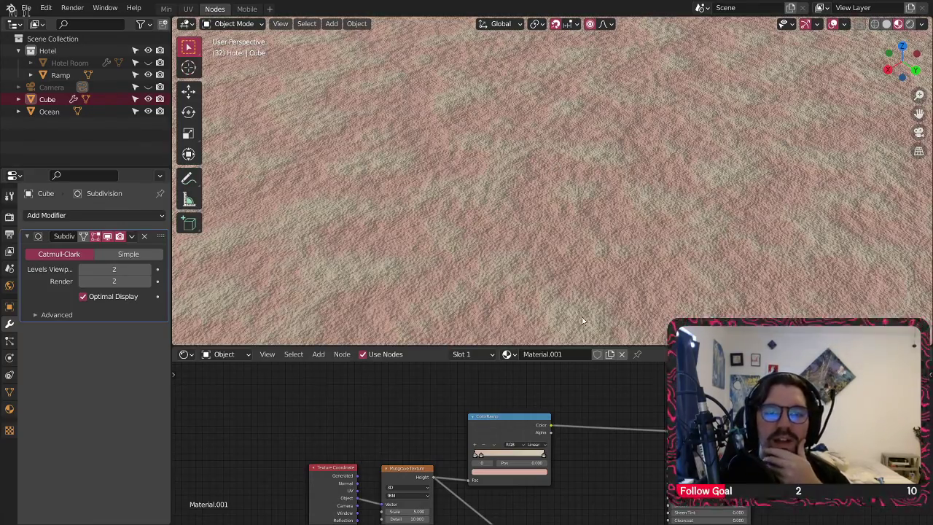
scroll(543, 204, "up", 2)
scroll(543, 191, "up", 2)
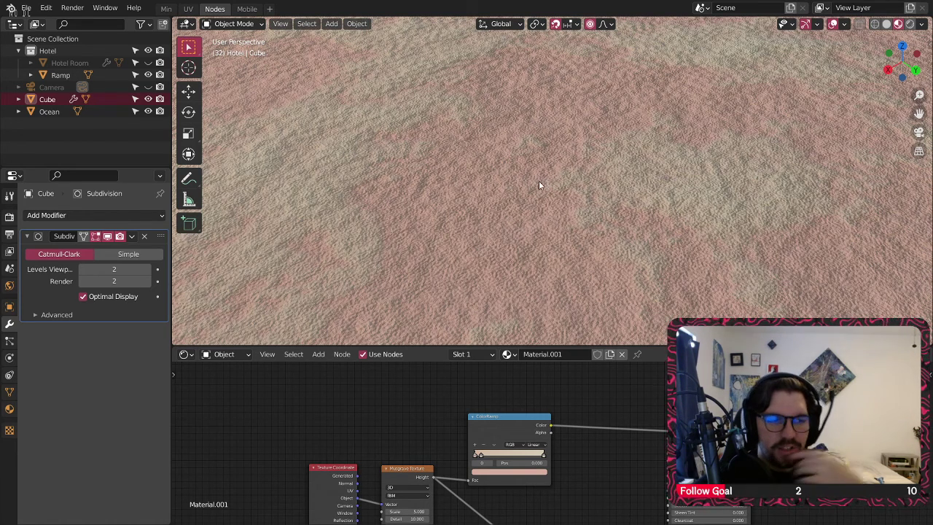
Step: Move the Texture Coordinate, Musgrave Texture and ColorRamp nodes away from the shader to make room in the node tree
middle_click_drag(443, 442, 538, 410)
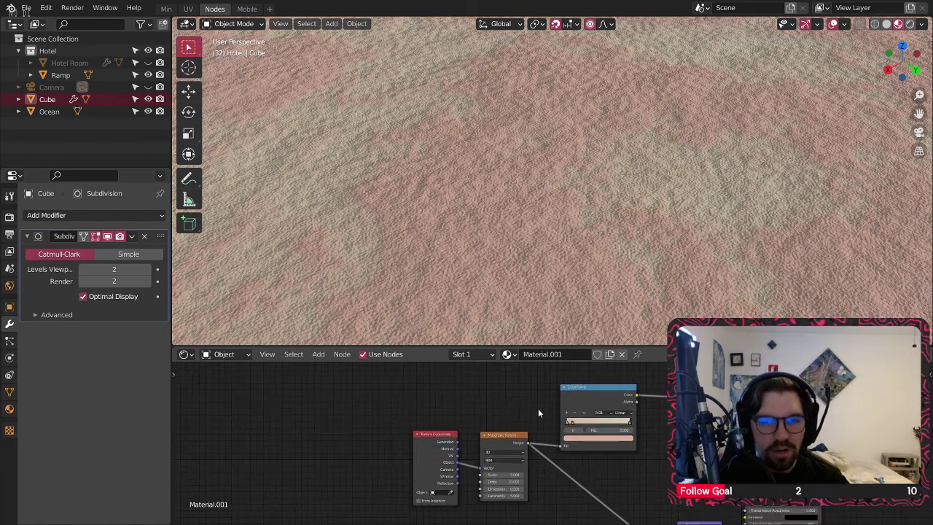
scroll(538, 410, "down", 1)
left_click_drag(538, 395, 413, 496)
left_click_drag(506, 439, 470, 454)
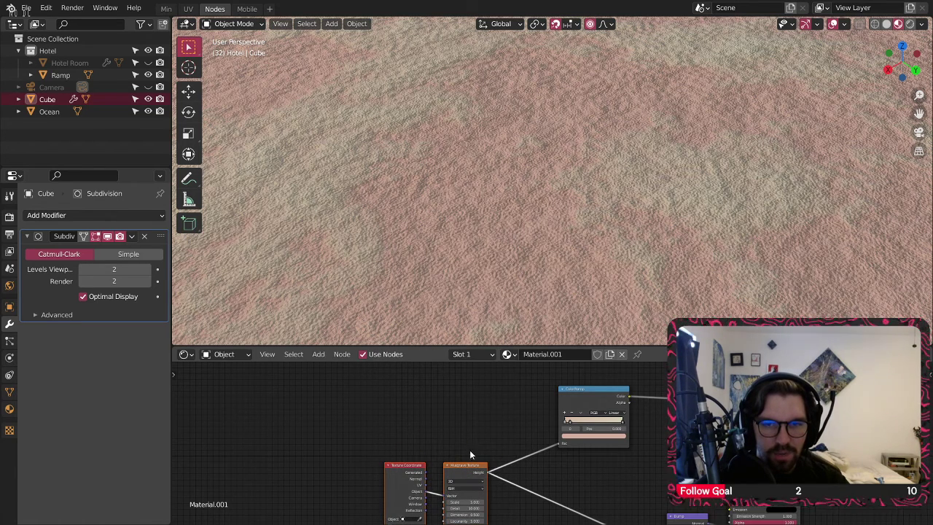
left_click_drag(584, 398, 540, 421)
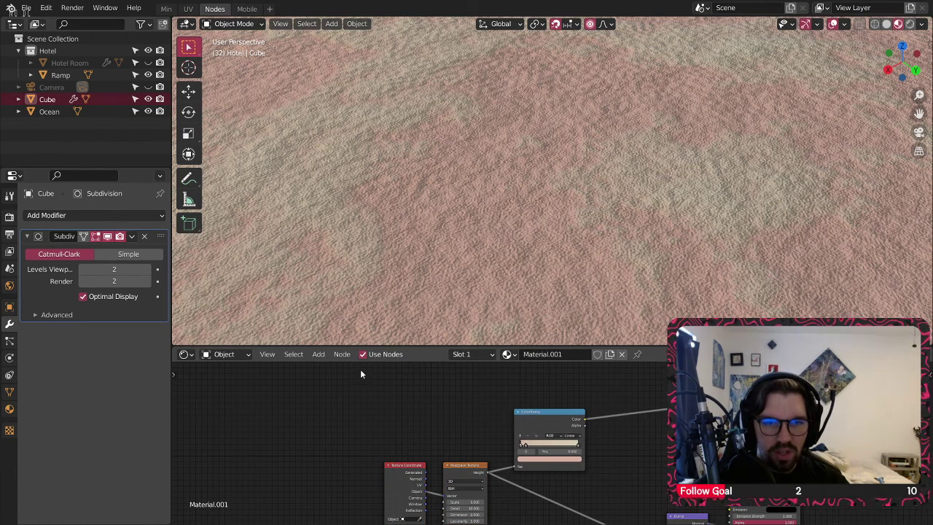
Step: Add a MixRGB node on the link between the ColorRamp's Color output and the shader
left_click(319, 354)
mouse_move(356, 458)
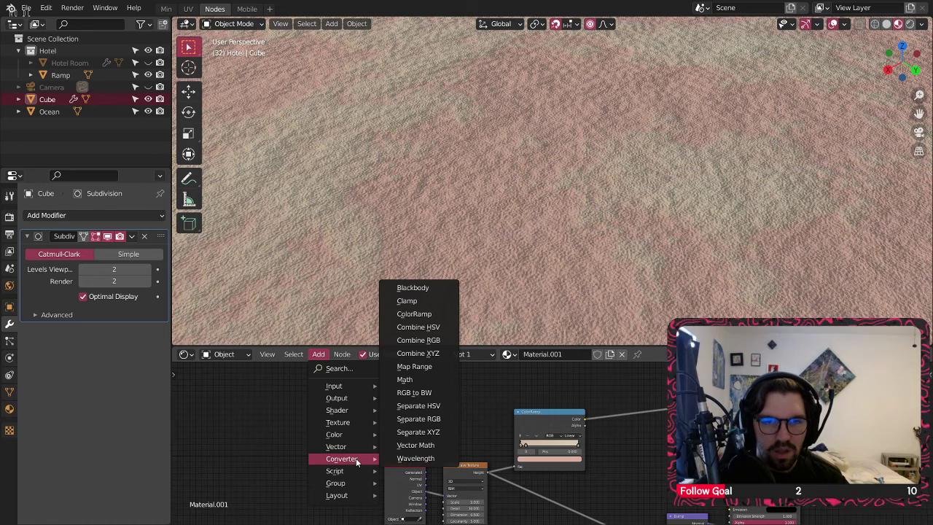
mouse_move(340, 434)
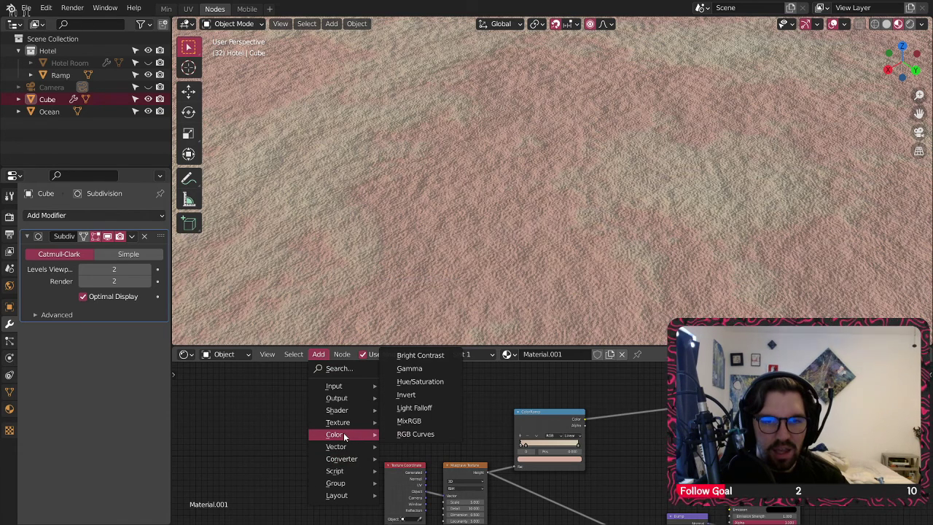
left_click(421, 422)
left_click(619, 384)
scroll(627, 432, "up", 4)
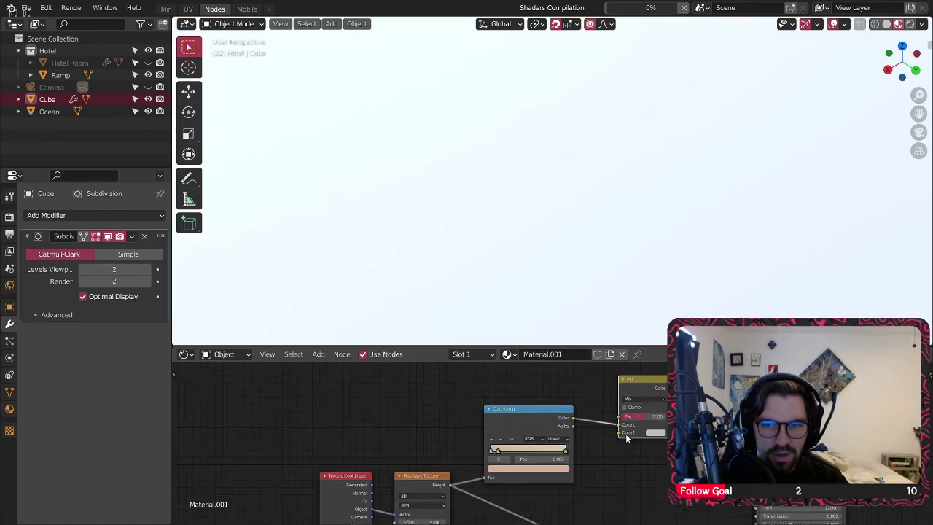
Step: Set the Mix node's Color2 to a light pinkish purple
middle_click_drag(638, 430, 539, 428)
scroll(539, 430, "up", 3)
left_click(559, 436)
left_click(620, 271)
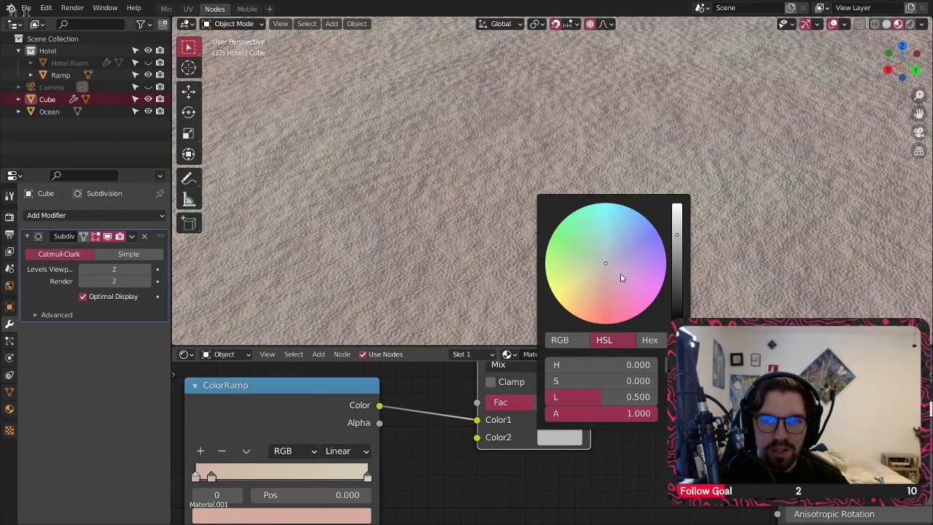
Step: Reposition the Texture Coordinate and Musgrave Texture nodes to free space for a second texture branch
scroll(459, 425, "down", 5)
middle_click_drag(271, 457, 441, 429)
mouse_move(460, 422)
left_mouse_down()
mouse_move(350, 491)
mouse_move(406, 412)
left_mouse_up()
left_click_drag(345, 464, 251, 361)
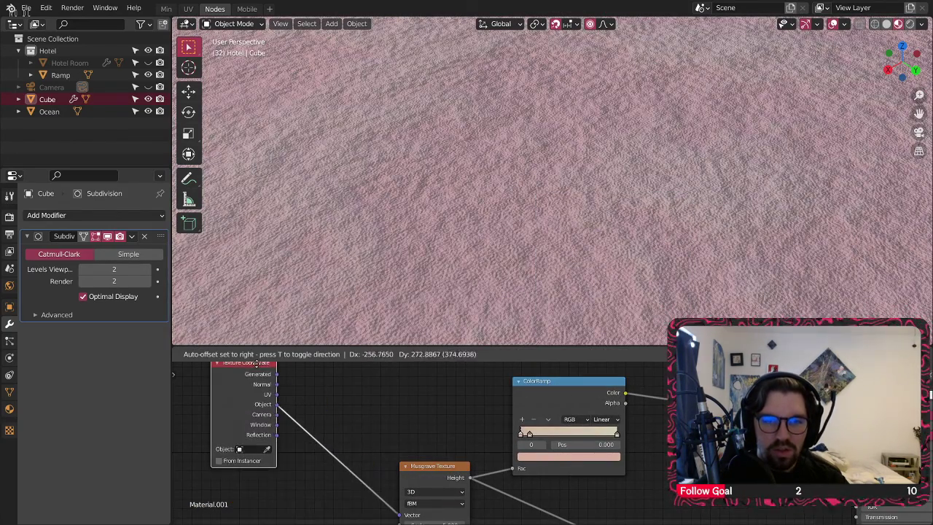
left_click(386, 405)
Step: Duplicate the Musgrave Texture node and place the copy above the original
middle_click_drag(386, 411, 449, 423)
scroll(449, 423, "down", 2)
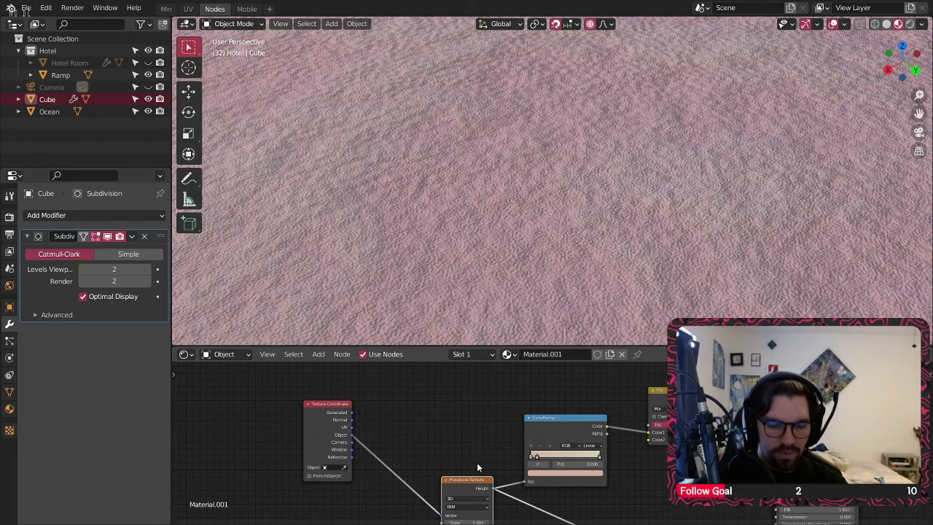
key("shift+d")
left_click(463, 363)
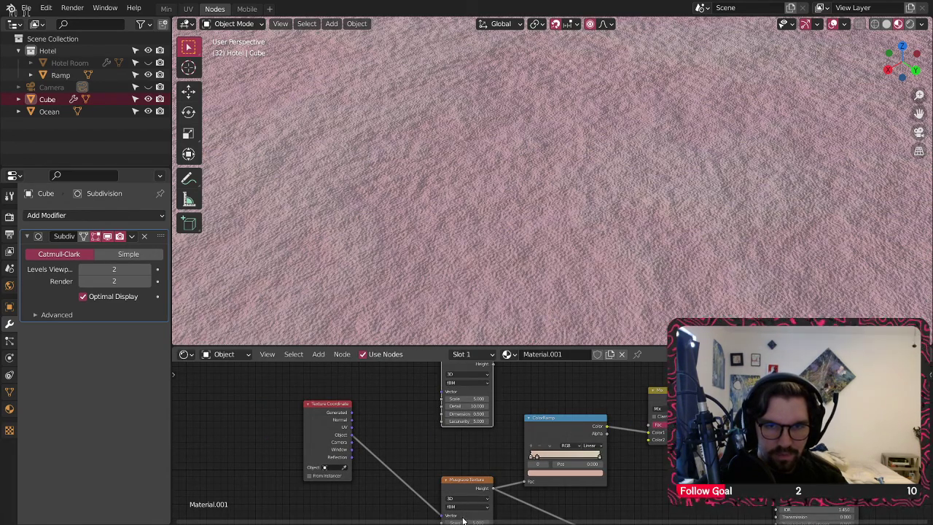
Step: Connect the Texture Coordinate's Object output to the duplicated Musgrave's Vector and its Height output to the Mix node's Fac
middle_click_drag(383, 418, 413, 449)
scroll(413, 452, "up", 2)
left_click_drag(385, 479, 512, 417)
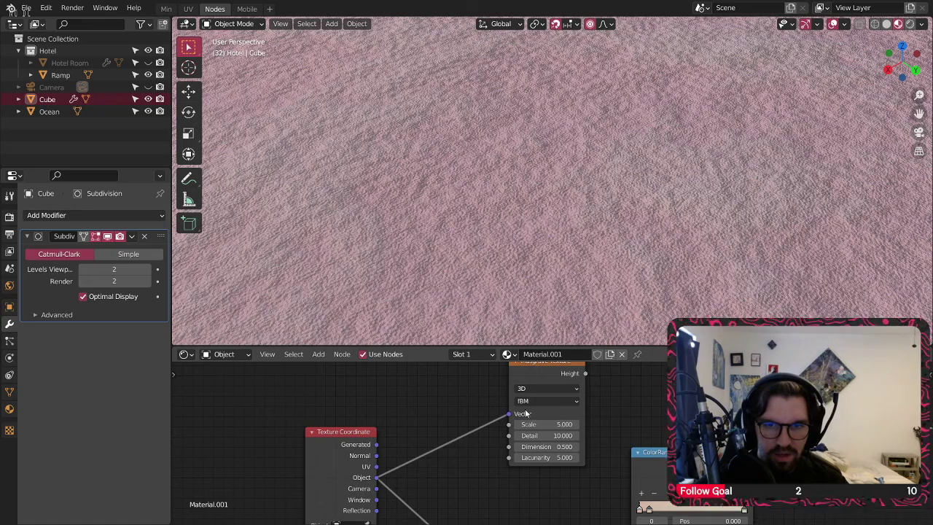
middle_click_drag(638, 397, 579, 416)
left_click_drag(528, 396, 685, 452)
left_click_drag(754, 482, 756, 485)
scroll(647, 471, "down", 3)
middle_click_drag(686, 485, 616, 421)
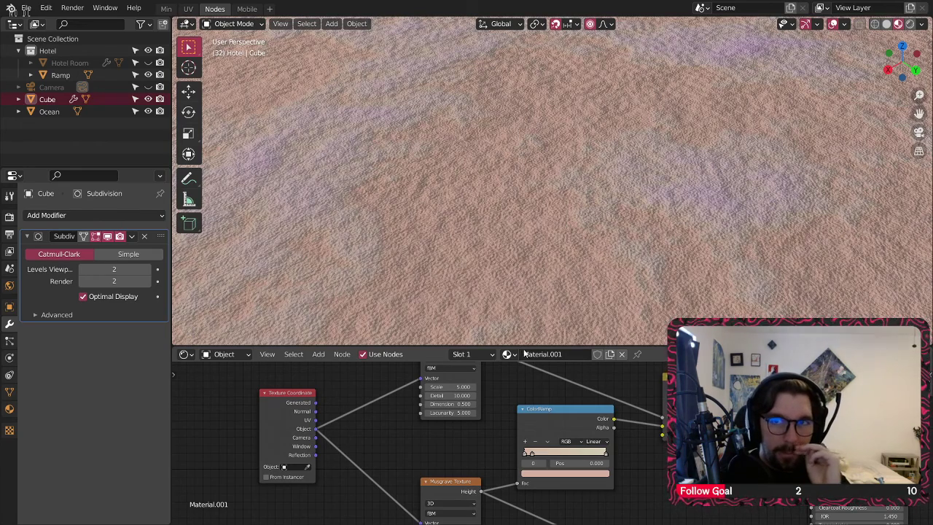
Step: Set the duplicated Musgrave Texture's Detail to 1 and Dimension to 2
scroll(437, 404, "up", 1)
scroll(437, 404, "up", 3)
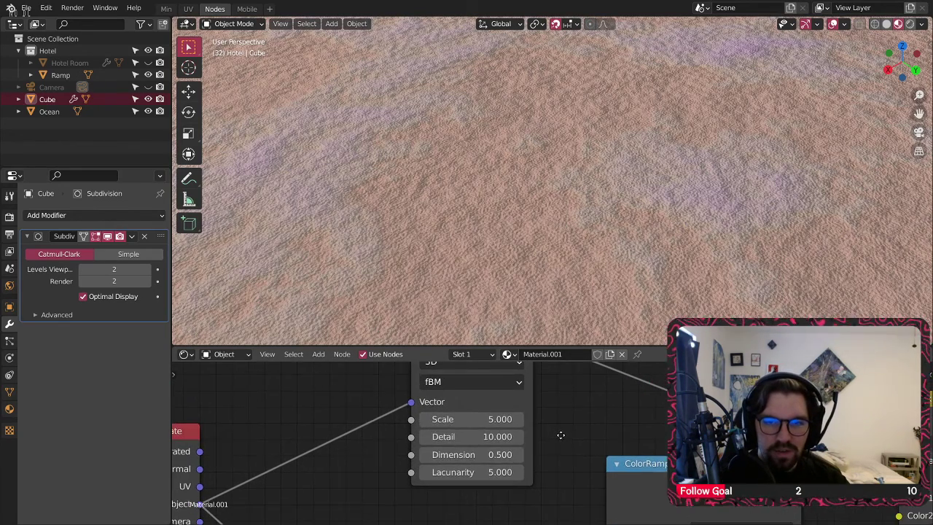
left_click(470, 437)
type("1")
key("Return")
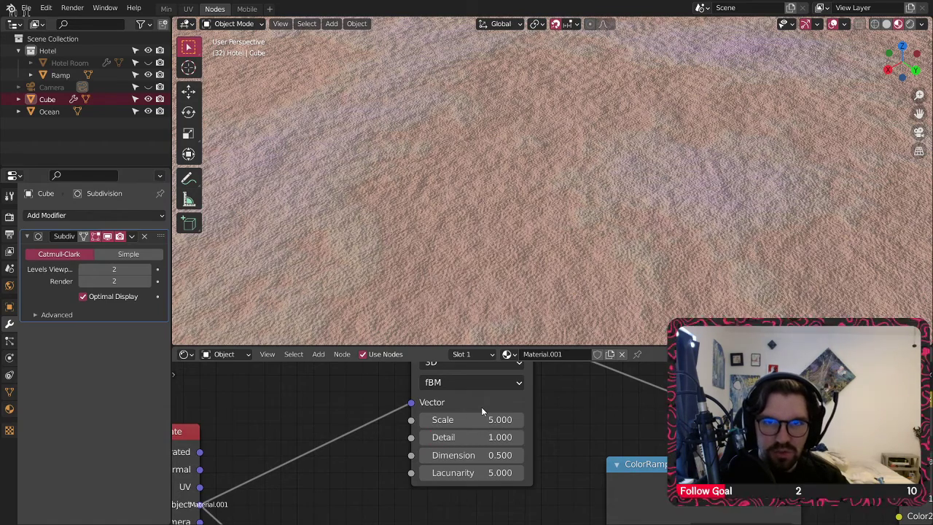
left_click(468, 456)
type("2")
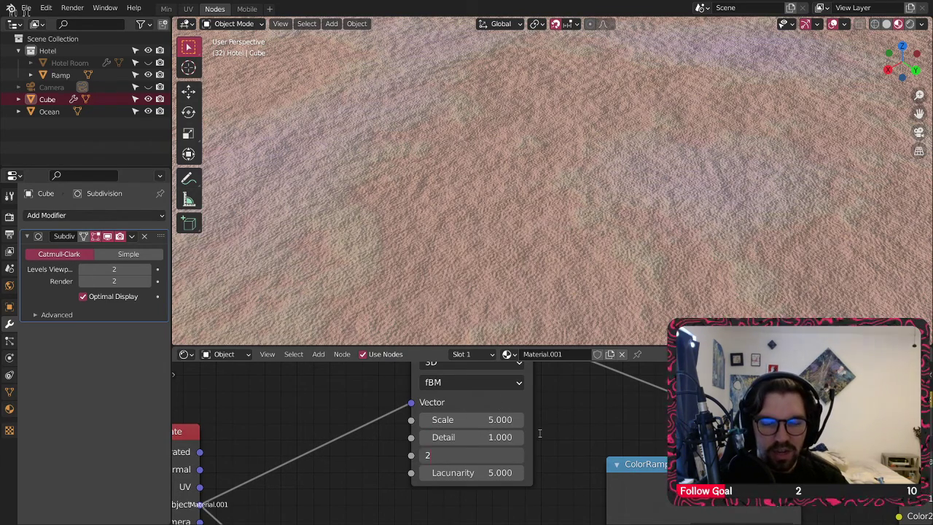
key("Return")
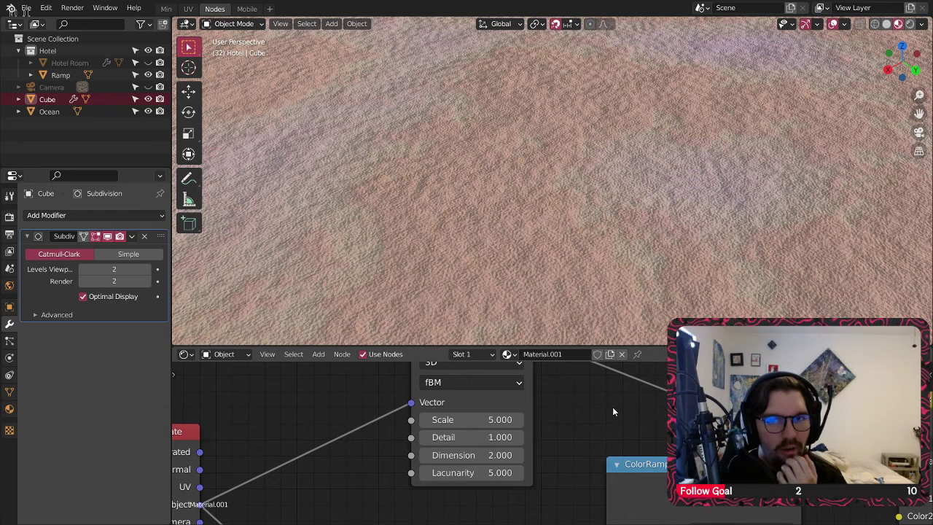
Step: Set the duplicated Musgrave Texture's Scale to 20 and Lacunarity to 1.1
left_click(470, 421)
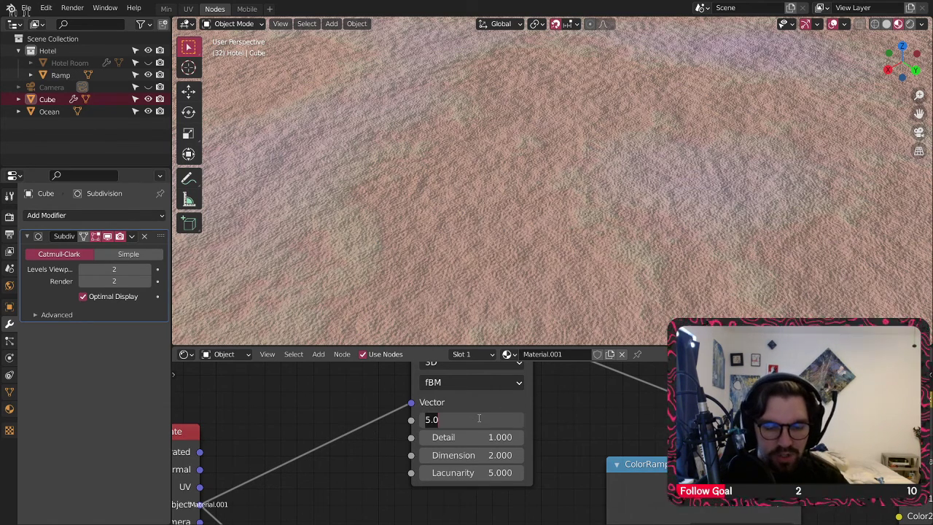
type("20")
key("Return")
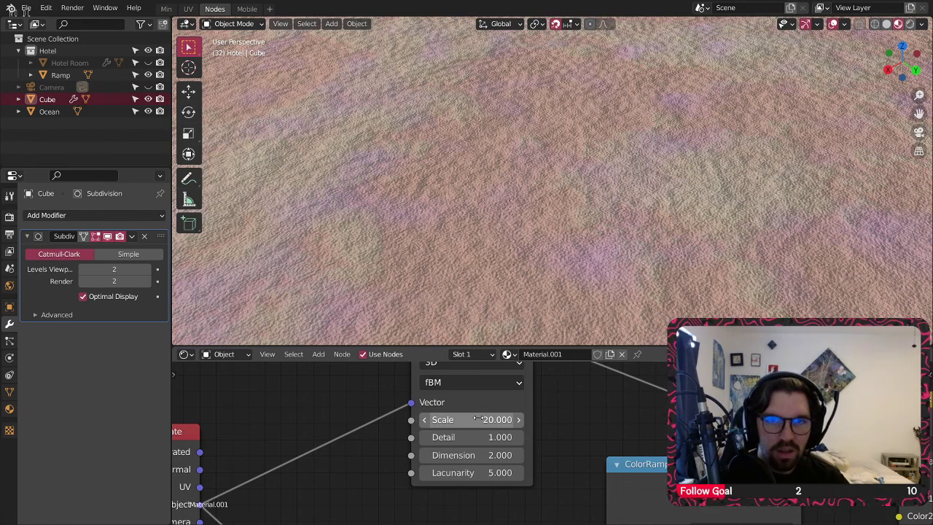
left_click(470, 473)
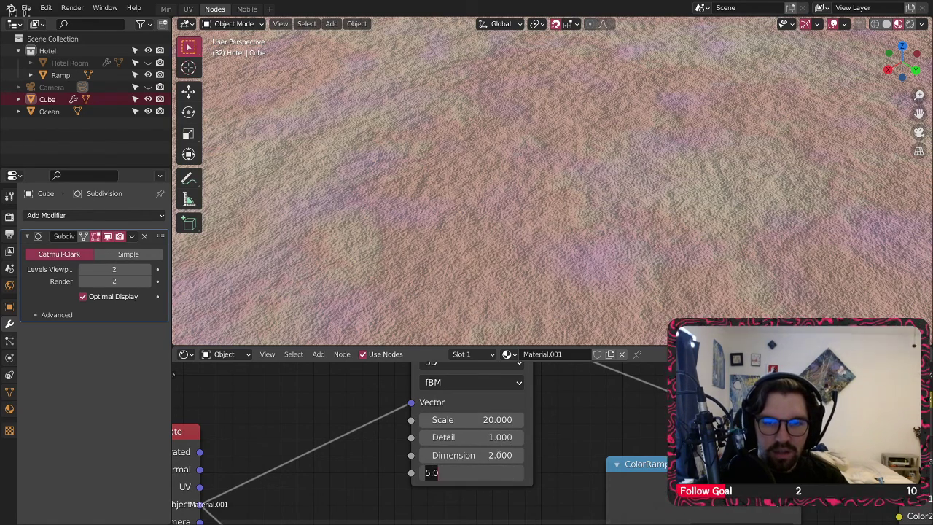
type("1.1")
key("Return")
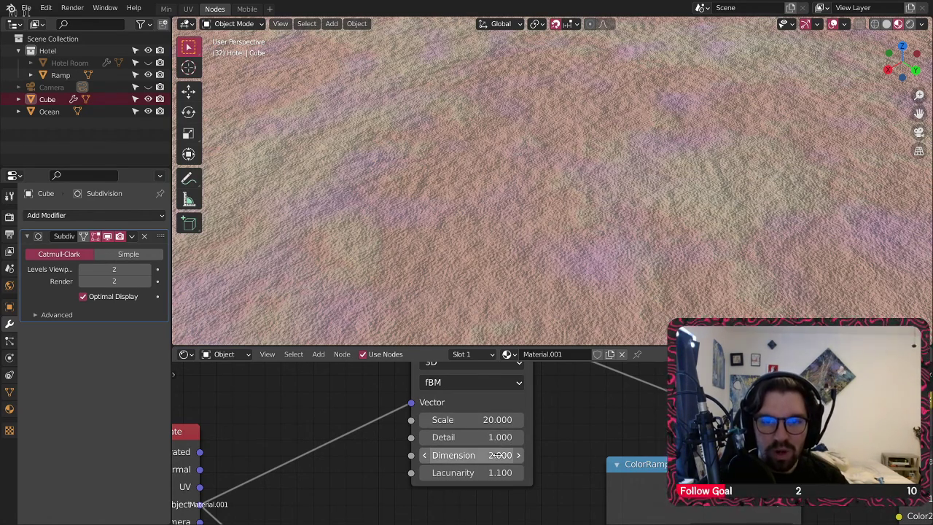
Step: Compare the rock's mixed color pattern near and far, and look over the original Musgrave Texture node's settings
scroll(546, 430, "down", 5)
scroll(532, 127, "down", 10)
middle_click_drag(532, 126, 515, 139)
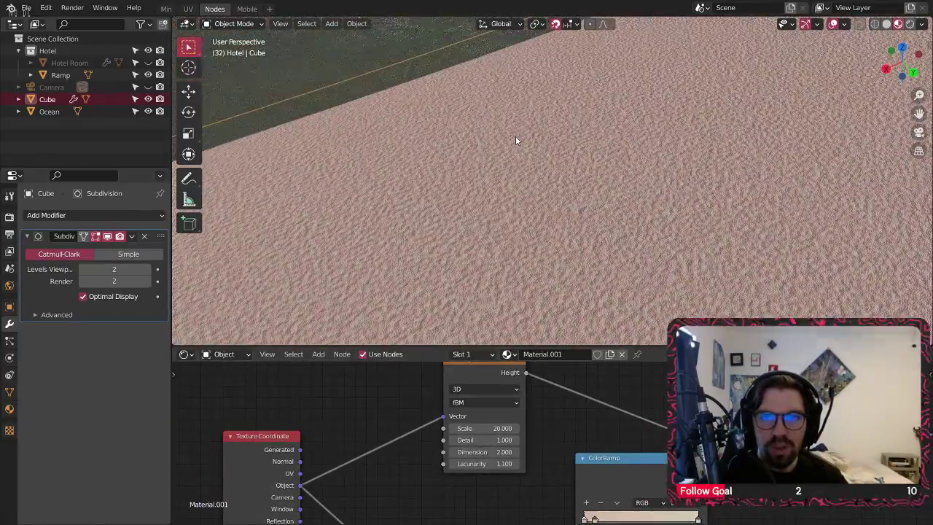
scroll(525, 175, "up", 8)
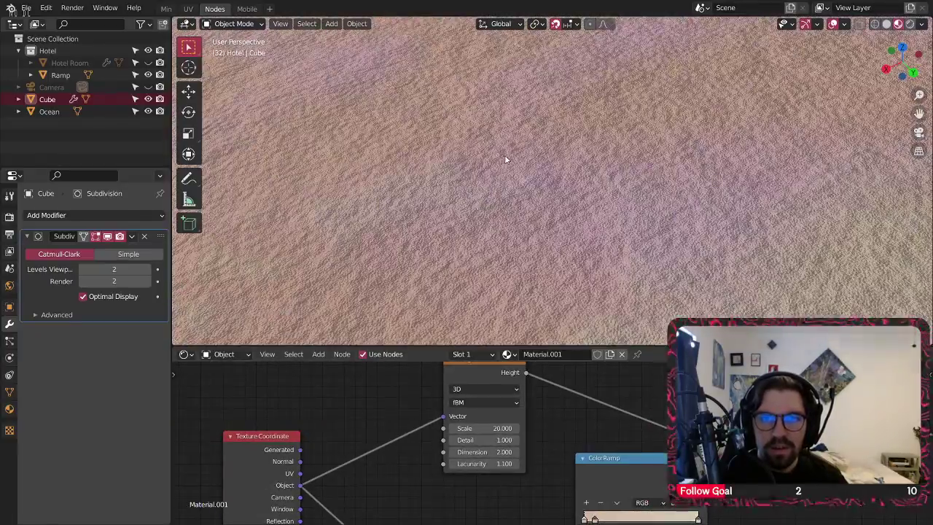
scroll(504, 154, "down", 6)
scroll(515, 160, "up", 6)
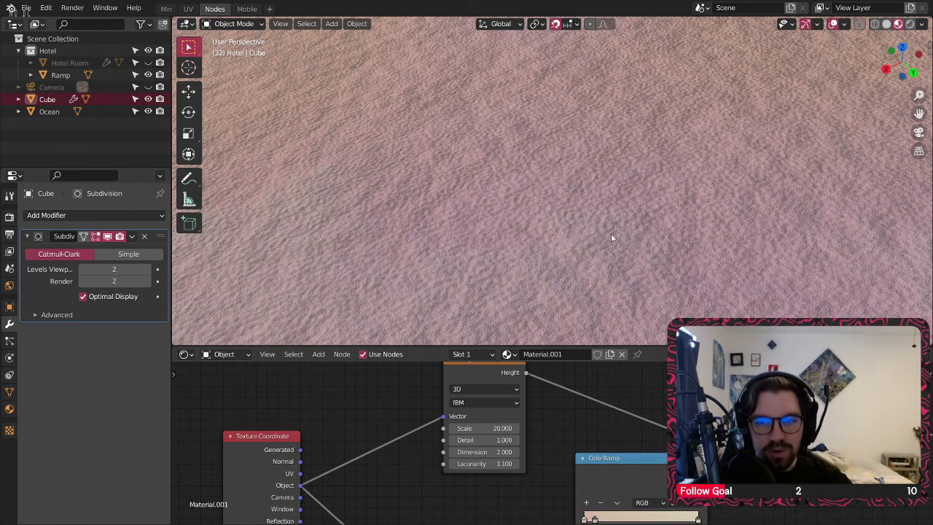
scroll(560, 417, "down", 4)
scroll(456, 441, "up", 4)
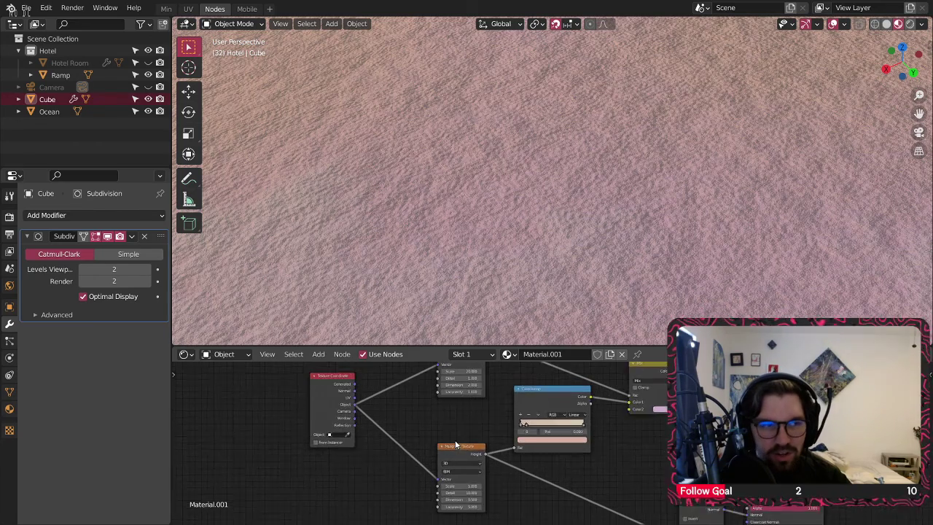
middle_click_drag(542, 460, 593, 330)
middle_click_drag(581, 435, 565, 517)
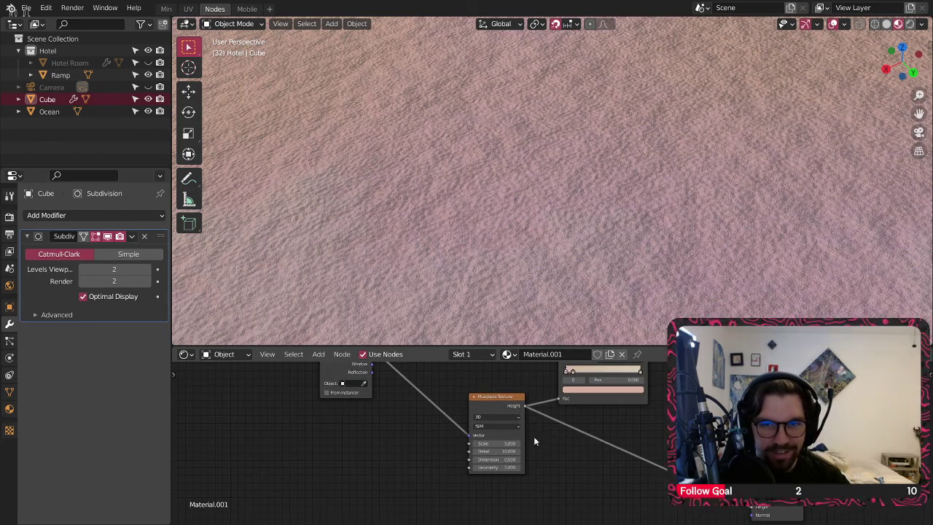
Step: Spread out the material's nodes, moving the original Musgrave, Texture Coordinate and ColorRamp lower to make room beside the duplicated Musgrave
left_click_drag(498, 395, 497, 449)
left_click(493, 407)
scroll(478, 410, "down", 3)
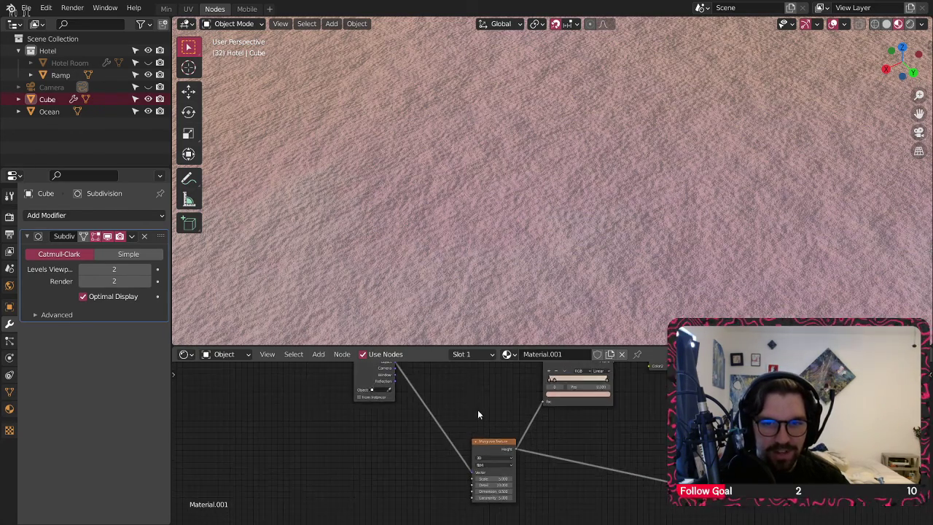
middle_click_drag(478, 409, 502, 483)
left_click_drag(411, 407, 417, 438)
left_click(488, 470)
middle_click_drag(583, 473, 483, 433)
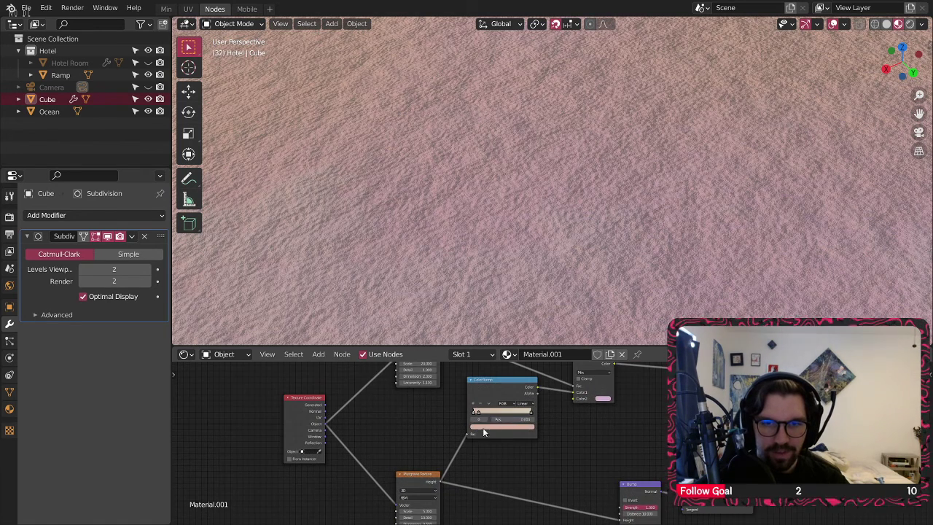
left_click_drag(507, 383, 513, 410)
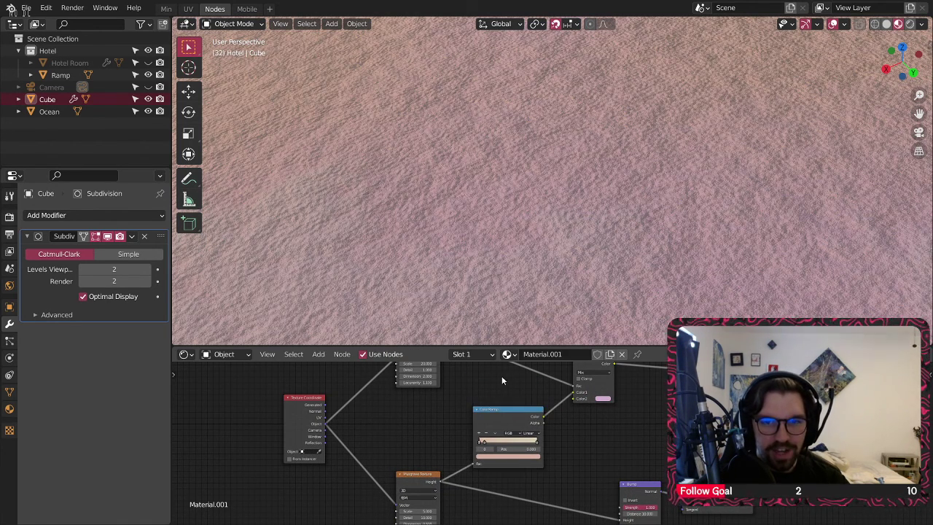
middle_click_drag(501, 377, 534, 405)
left_click_drag(458, 413, 465, 396)
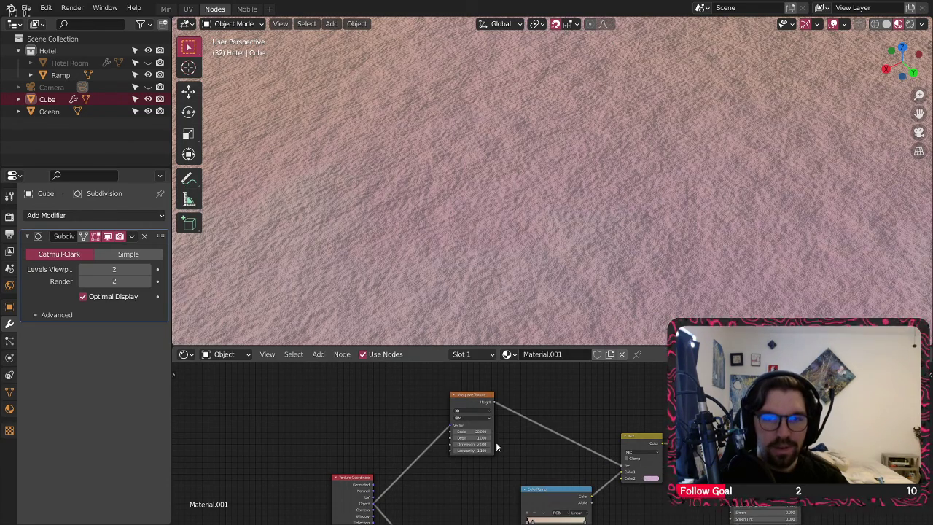
Step: Insert a new ColorRamp node on the link between the duplicated Musgrave Texture's Height output and the Mix node's Fac
left_click(322, 354)
mouse_move(363, 459)
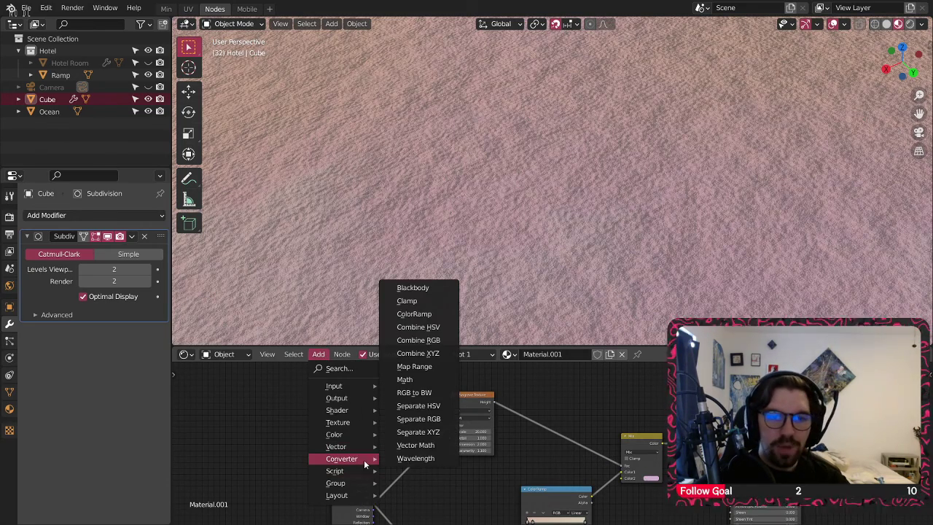
left_click(445, 316)
left_click(521, 396)
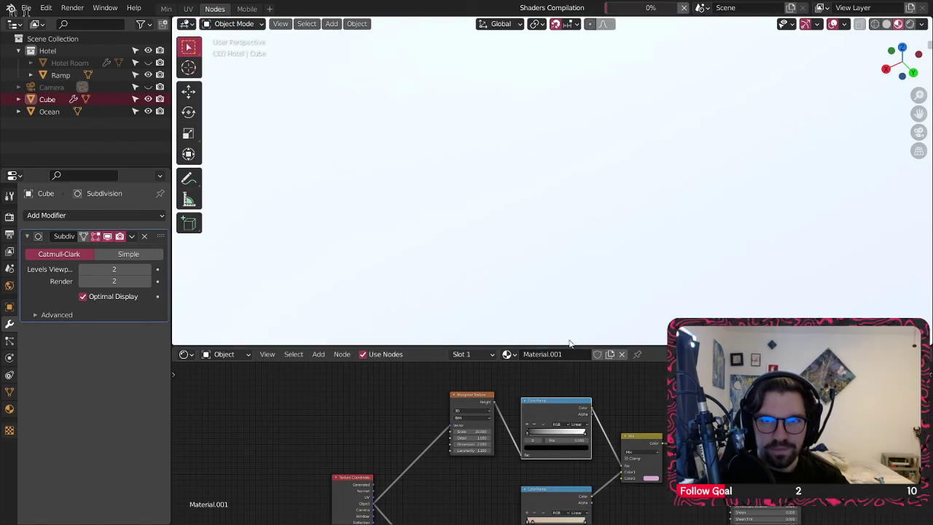
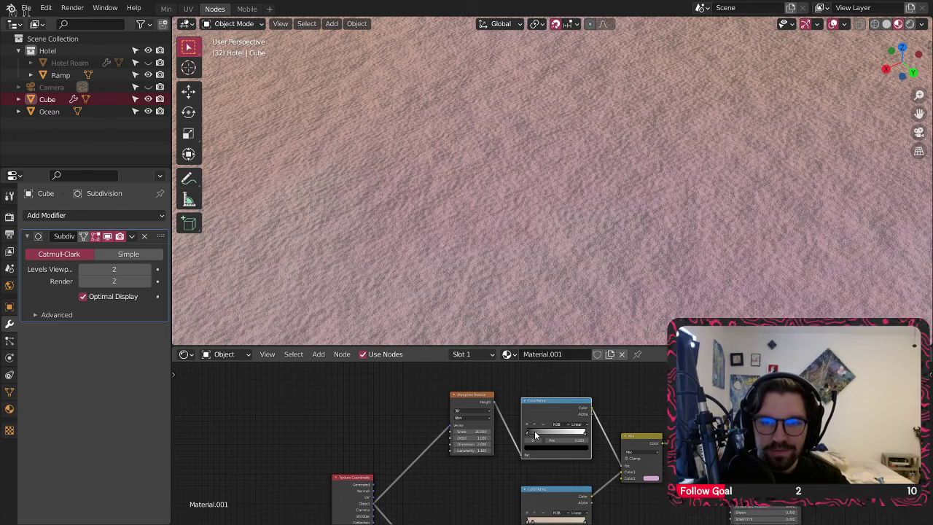
Step: Sharpen the new ColorRamp's transition by moving the black stop near the middle and the white stop to position 0.518
scroll(534, 430, "up", 2)
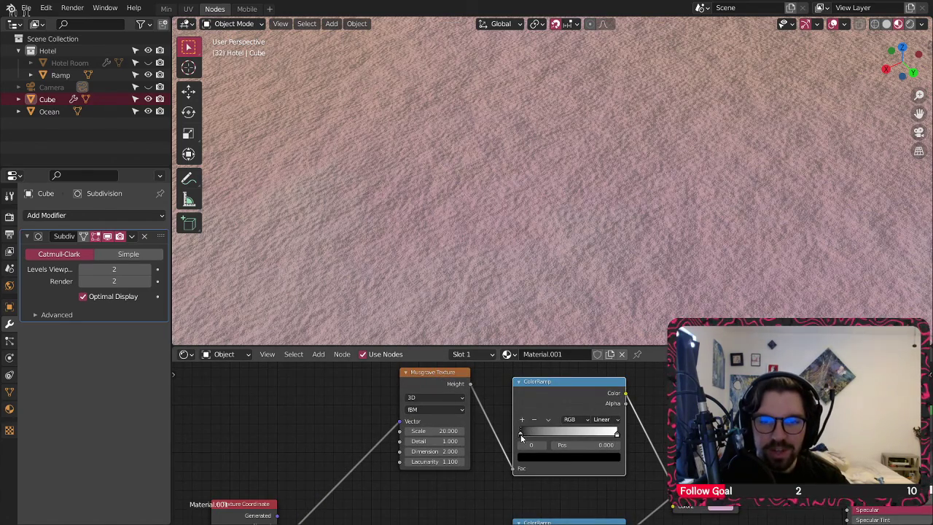
left_click_drag(520, 435, 571, 432)
left_click(572, 434)
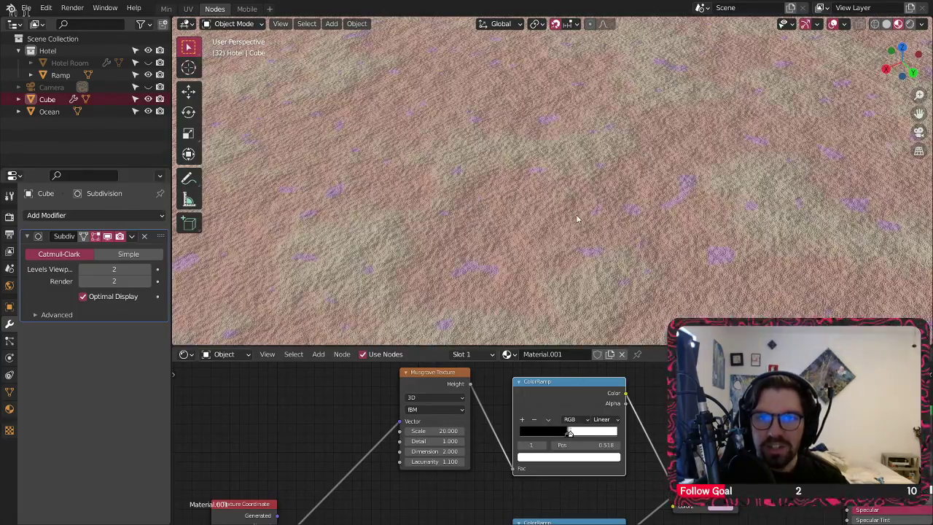
scroll(521, 226, "up", 6)
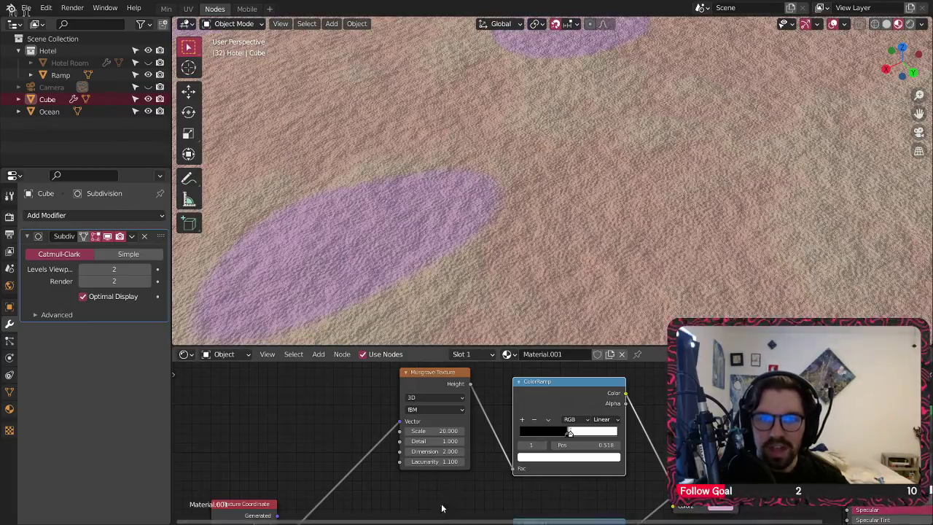
Step: Set the duplicated Musgrave Texture's Lacunarity to 2
scroll(441, 508, "up", 3)
left_click(433, 461)
type("2")
key("Return")
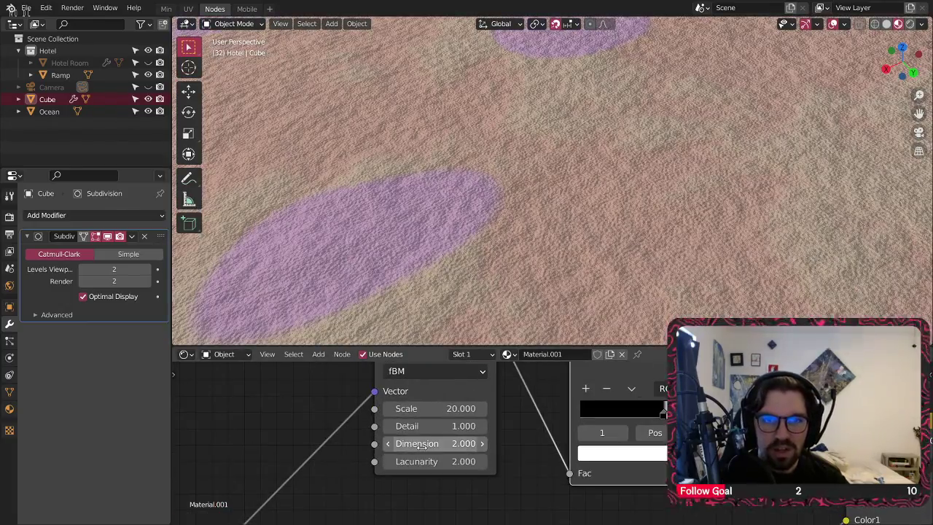
Step: Examine the purple patches on the rock surface from far away and up close
scroll(522, 191, "down", 6)
middle_click_drag(493, 159, 609, 217)
scroll(543, 201, "down", 6)
scroll(530, 230, "up", 3)
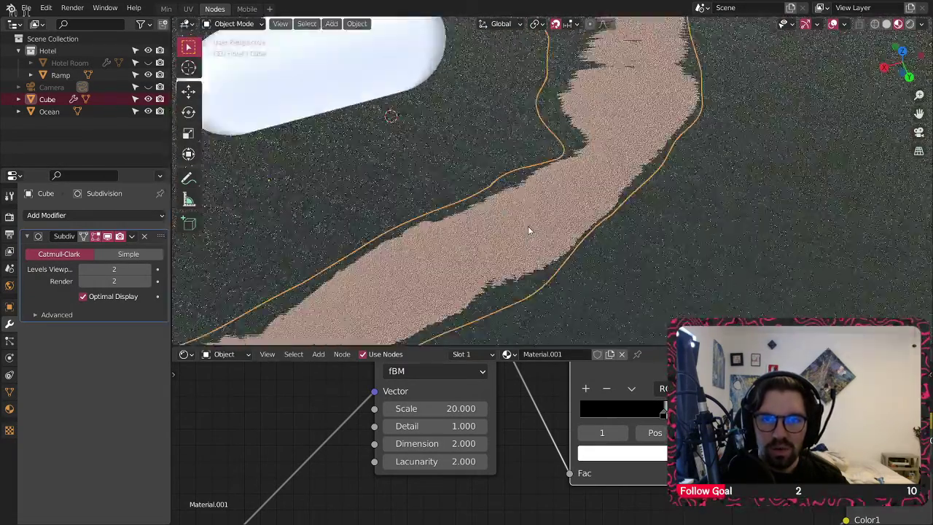
scroll(529, 230, "up", 4)
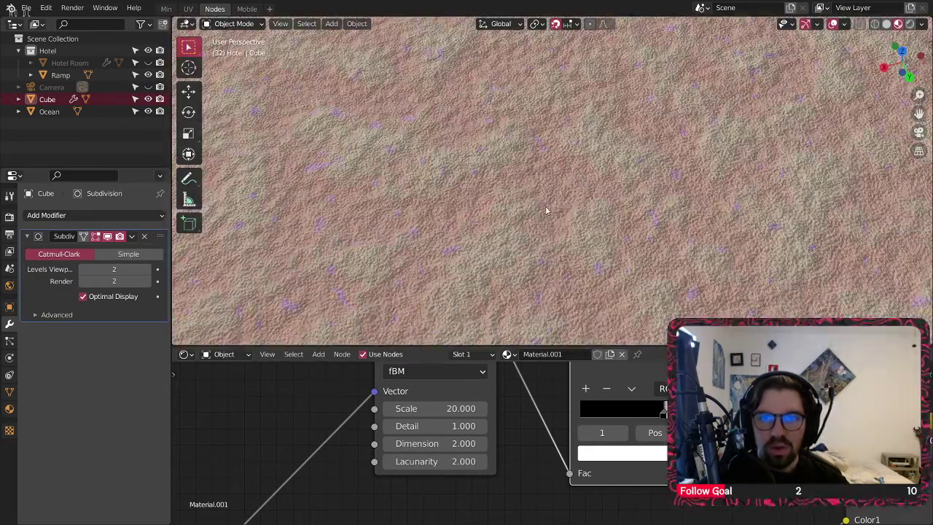
scroll(547, 211, "up", 13)
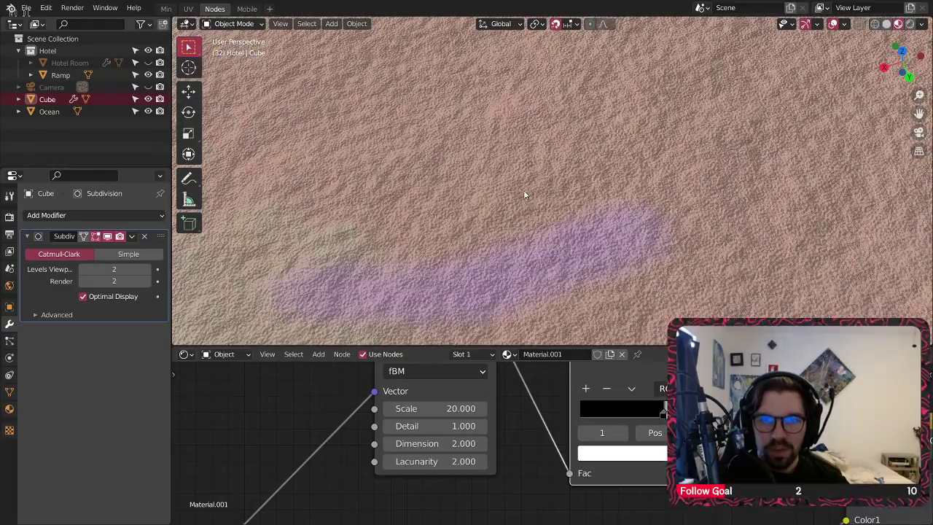
scroll(458, 245, "down", 3)
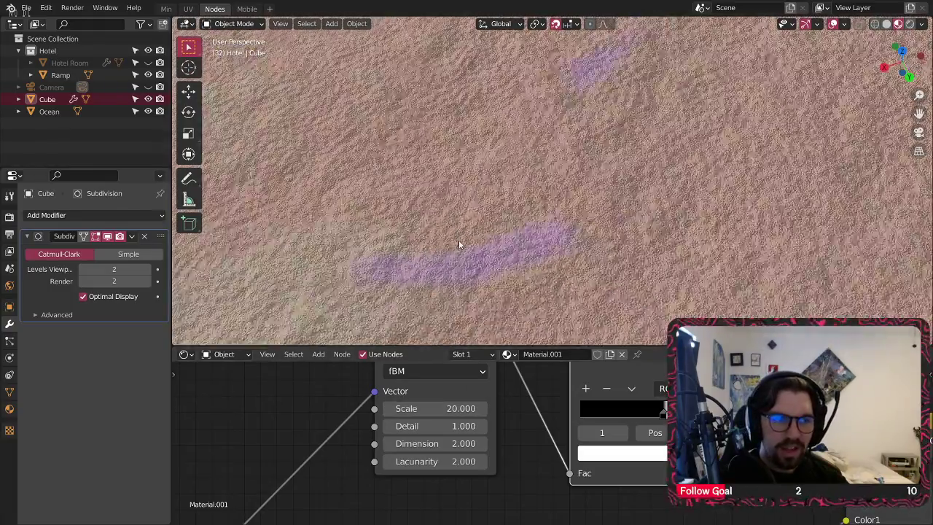
scroll(476, 228, "down", 6)
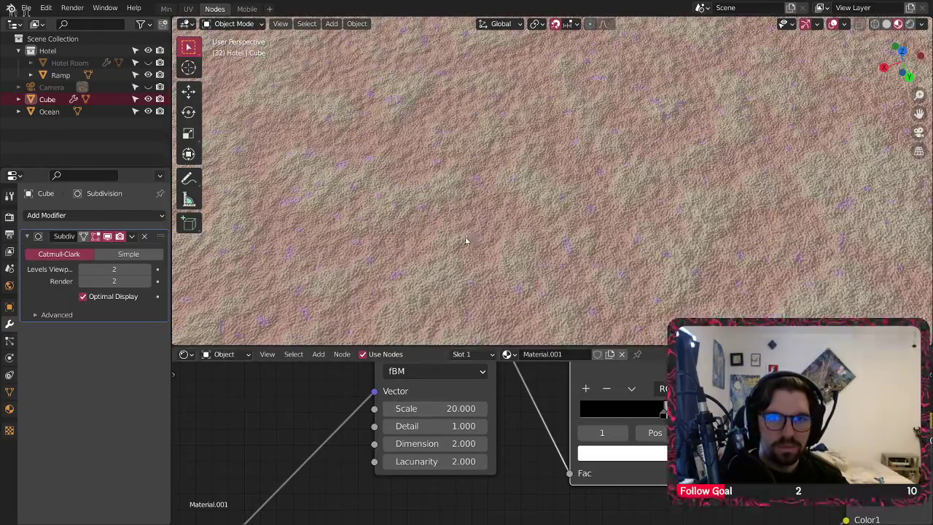
Step: Move the Texture Coordinate, Musgrave Texture and ColorRamp nodes together away from the Mix and Bump nodes to make room
scroll(467, 239, "down", 9)
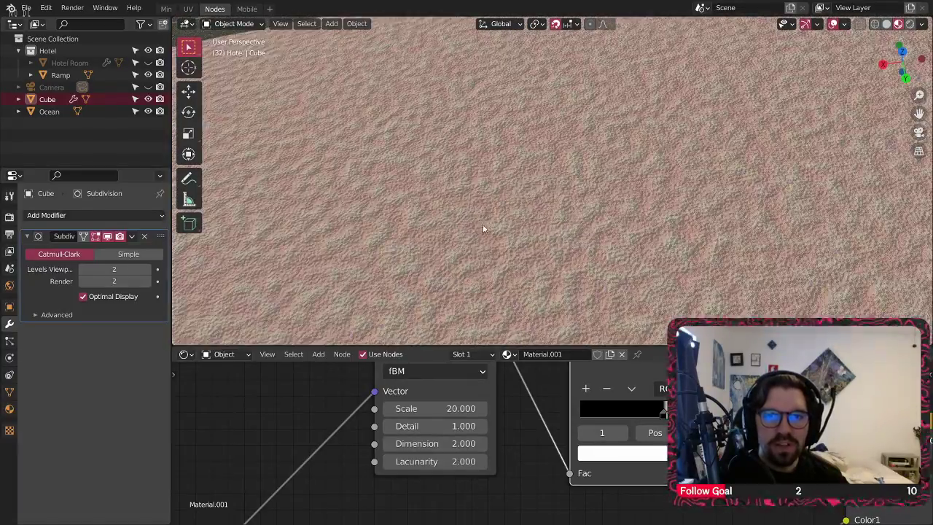
scroll(483, 228, "up", 6)
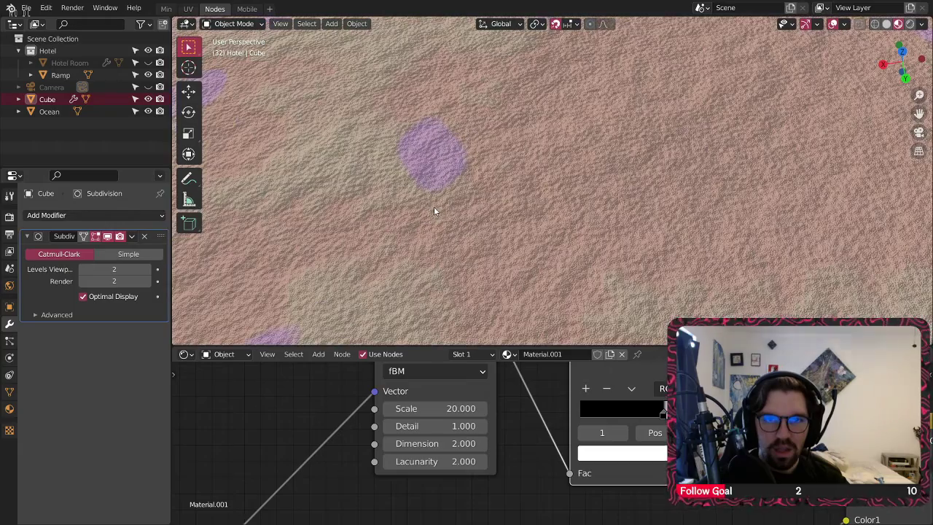
scroll(522, 416, "down", 6)
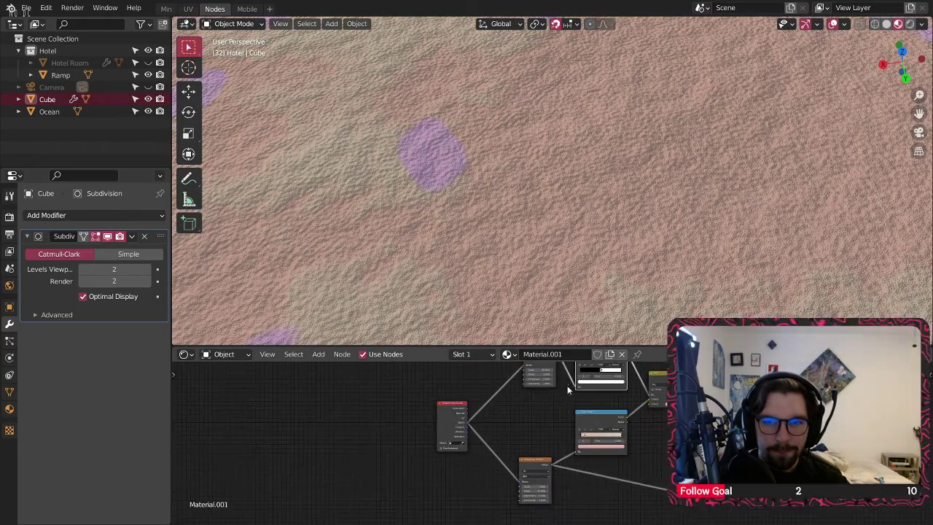
middle_click_drag(567, 389, 558, 424)
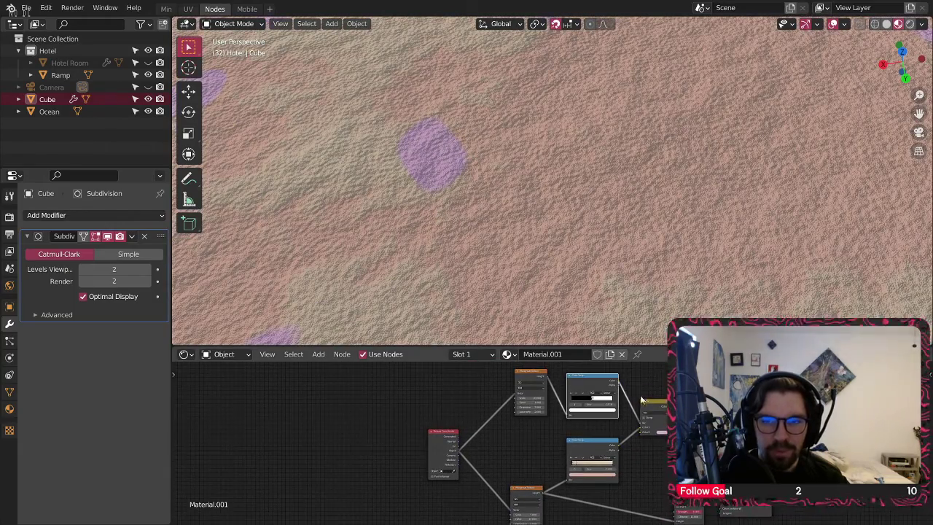
left_click(527, 385)
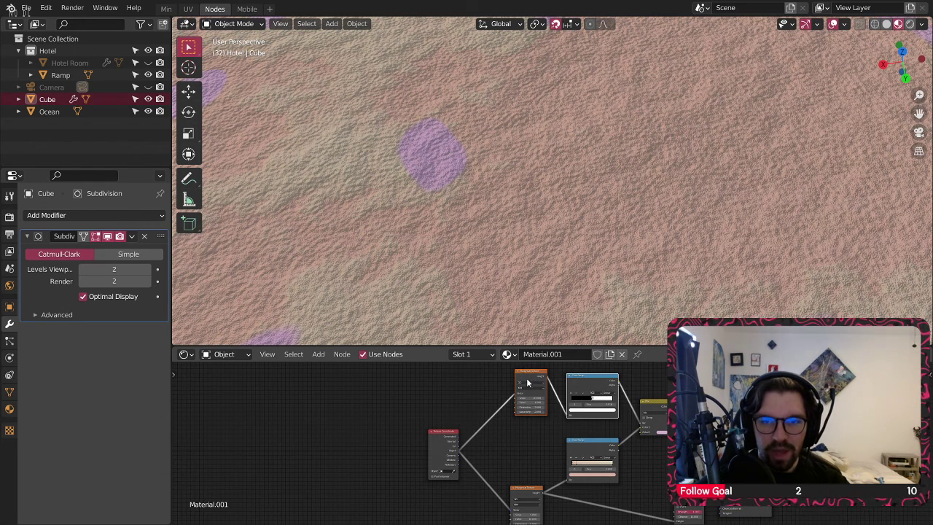
left_click_drag(629, 368, 508, 464)
middle_click_drag(508, 464, 537, 443)
left_click_drag(644, 363, 435, 516)
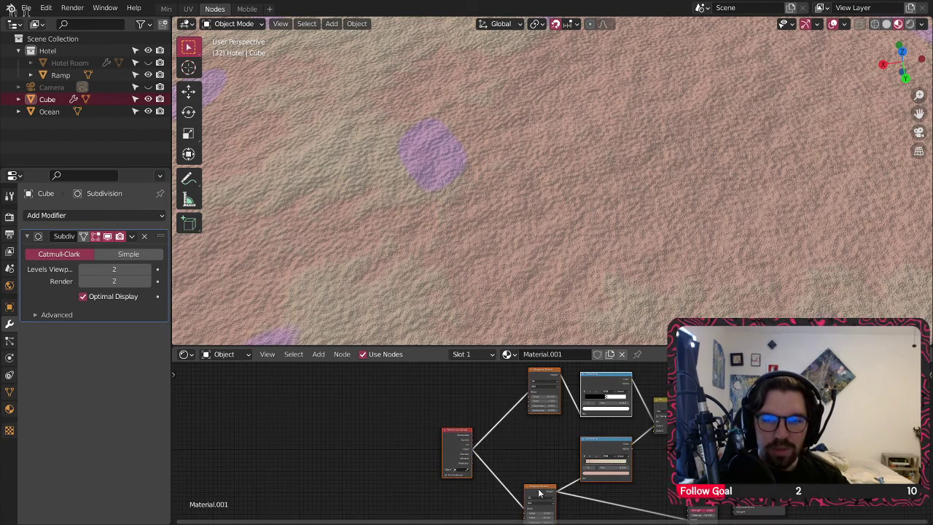
left_click_drag(539, 489, 513, 523)
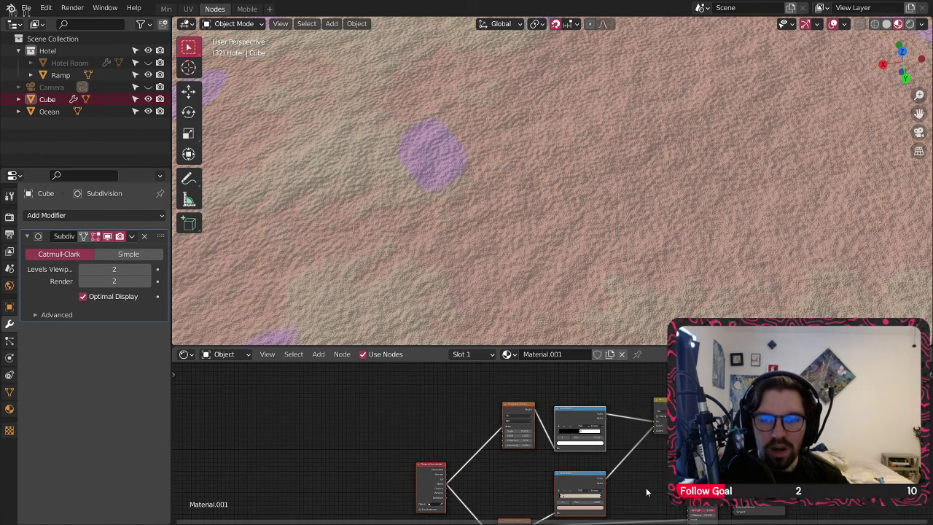
middle_click_drag(646, 488, 580, 443)
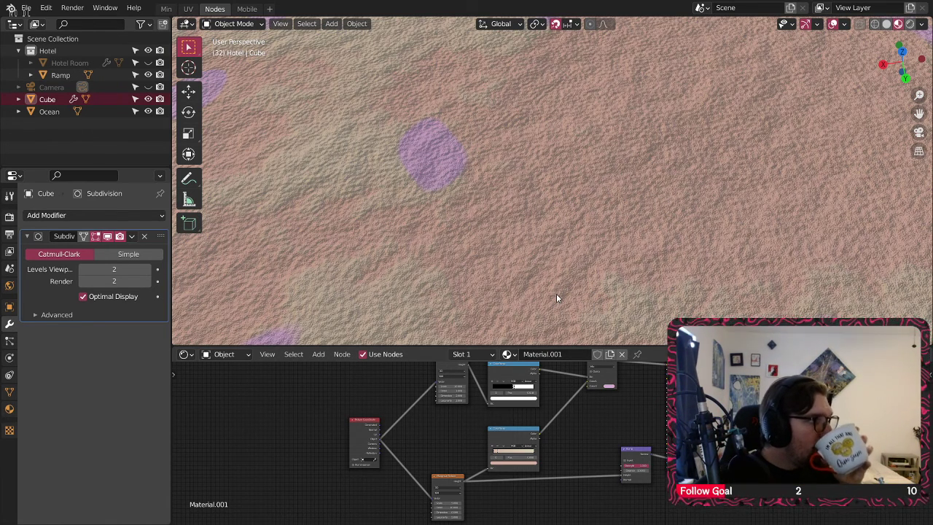
Step: Insert a MixRGB node into the link between the lower Musgrave Texture and the Bump node's Height
left_click(319, 354)
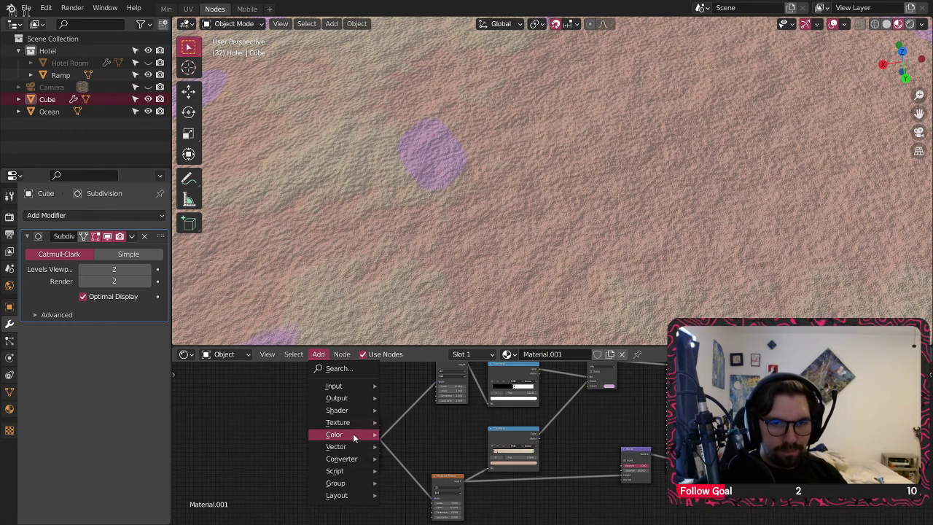
mouse_move(353, 434)
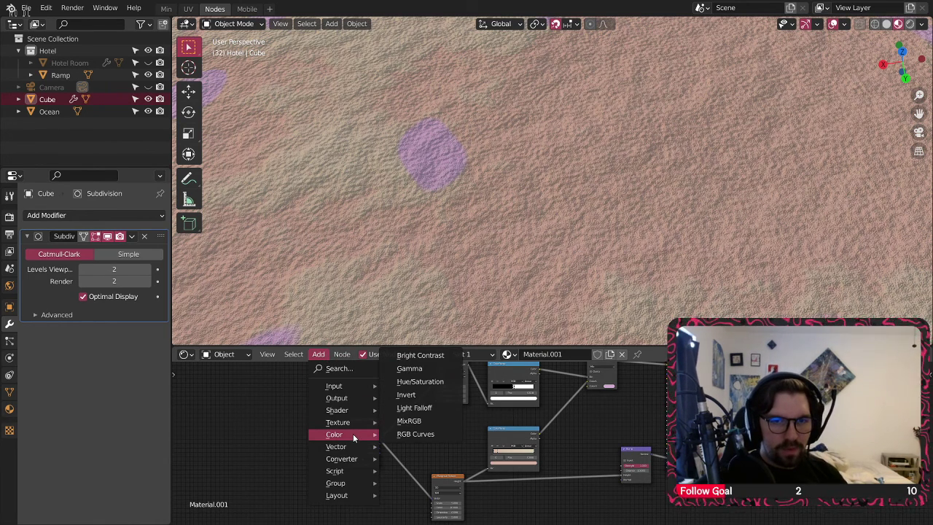
left_click(399, 434)
left_click(586, 470)
scroll(549, 475, "up", 3)
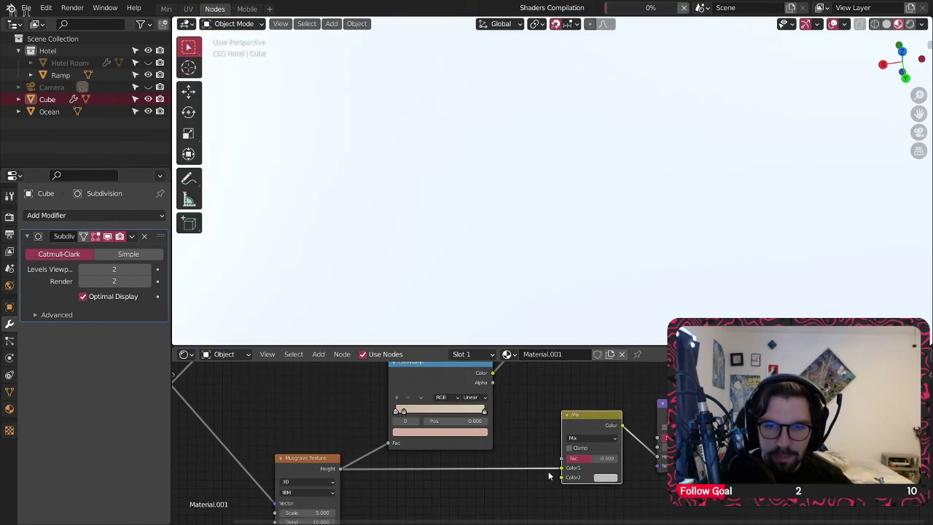
Step: Feed the lower Musgrave height into the new Mix node's Color2 and the black-and-white ColorRamp's color into Color1
left_click_drag(561, 467, 561, 478)
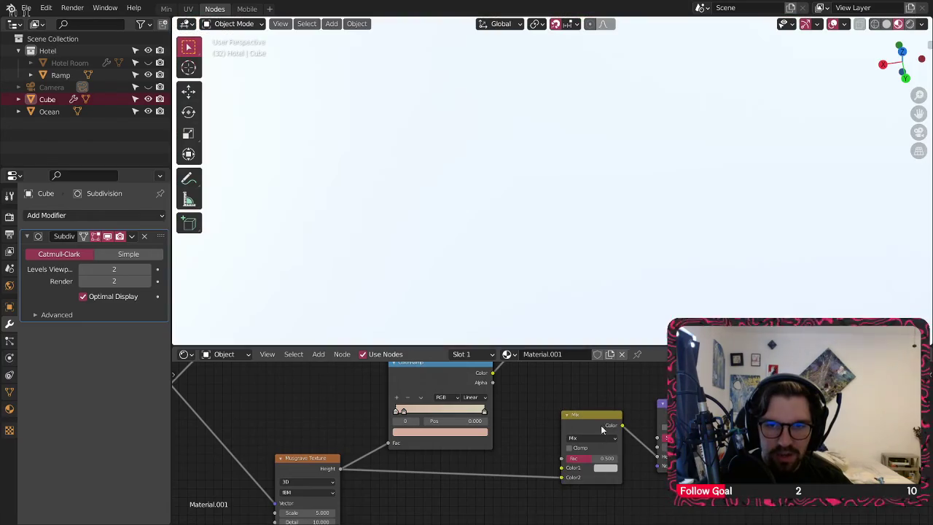
left_click_drag(600, 425, 611, 401)
scroll(539, 397, "up", 5)
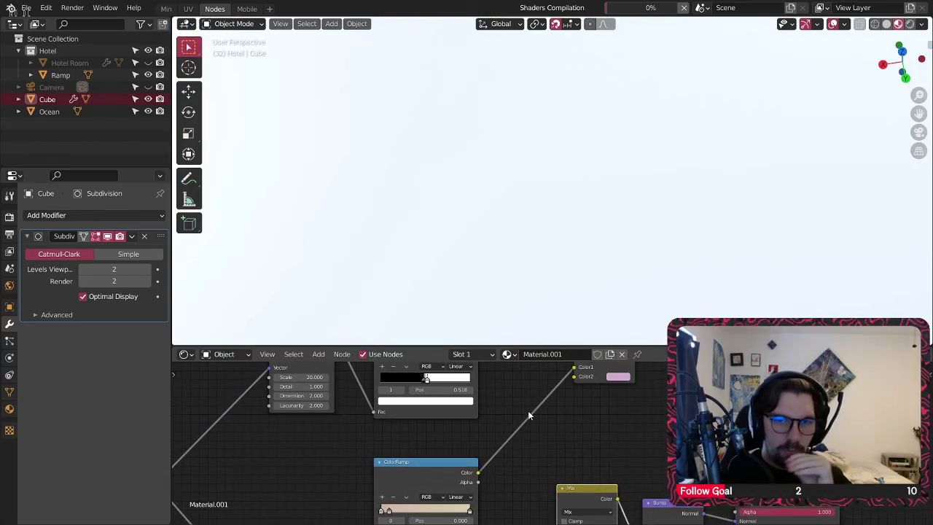
scroll(528, 410, "down", 2)
left_click_drag(478, 408, 525, 501)
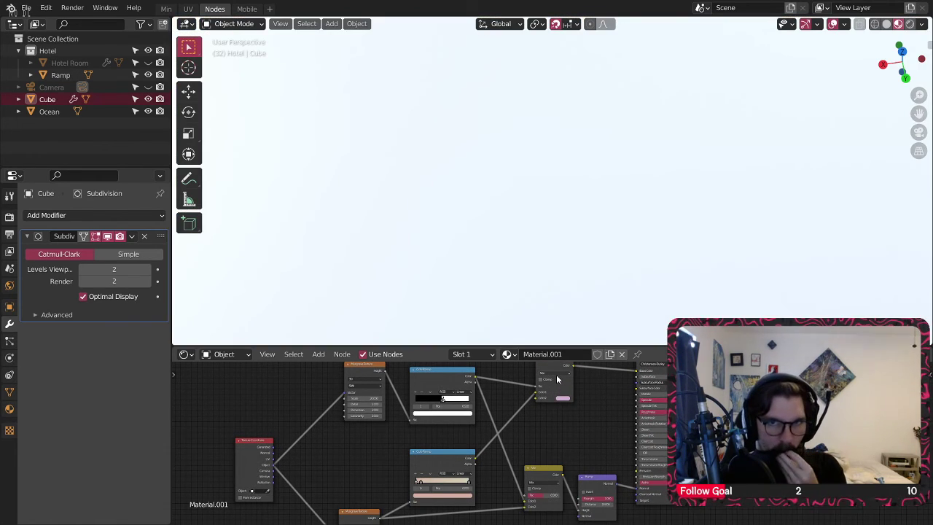
Step: Swap the new Mix node's inputs so the Musgrave height feeds Color1 and the black-and-white ColorRamp feeds Color2
scroll(437, 139, "up", 8)
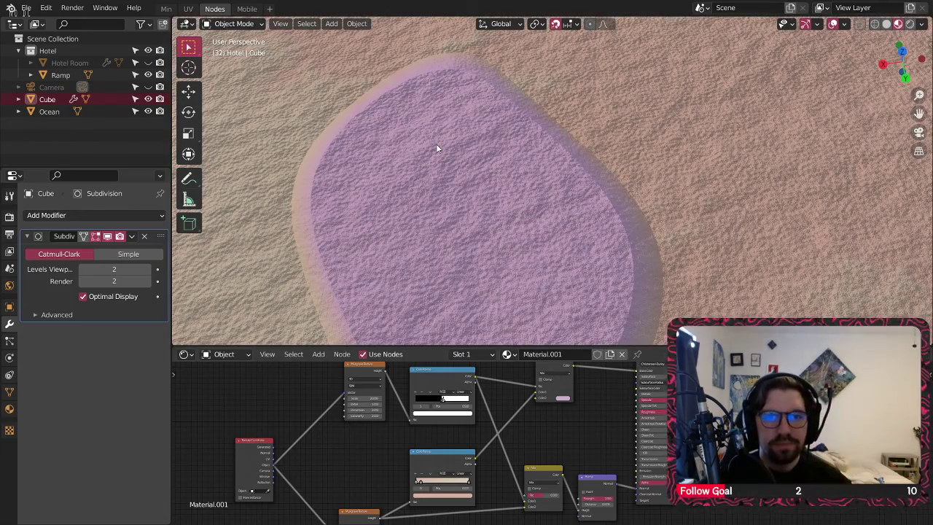
scroll(489, 435, "up", 6)
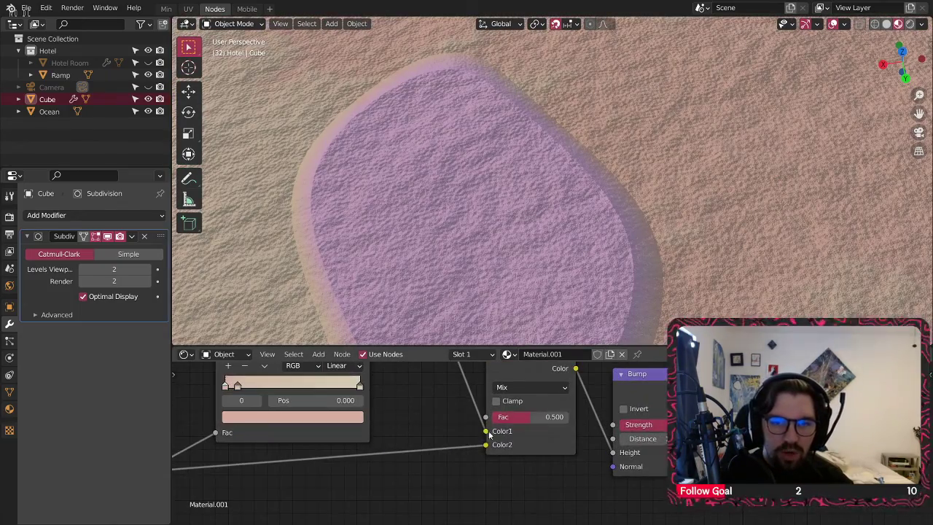
left_click_drag(488, 435, 524, 442)
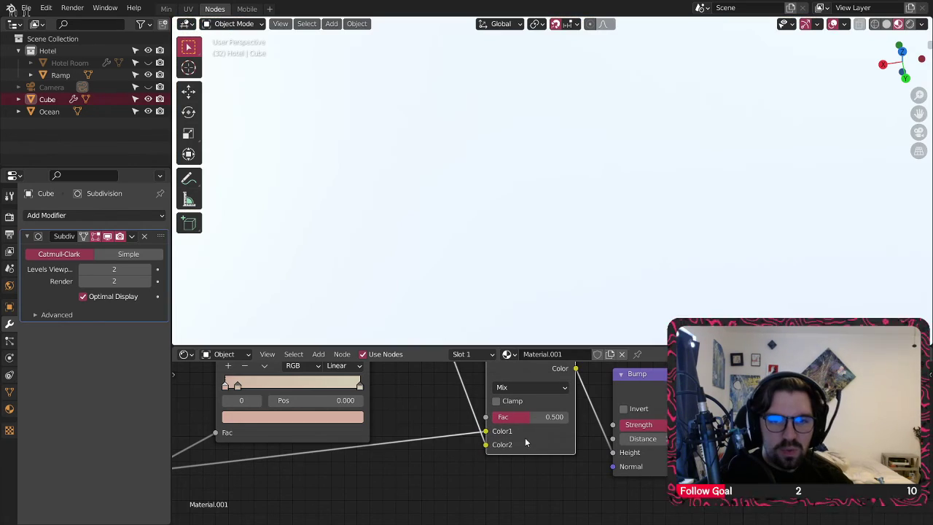
Step: Set the bump Mix node's blending mode to Overlay and check the purple spots' relief on the sand
left_click_drag(533, 376, 529, 399)
left_click(538, 445)
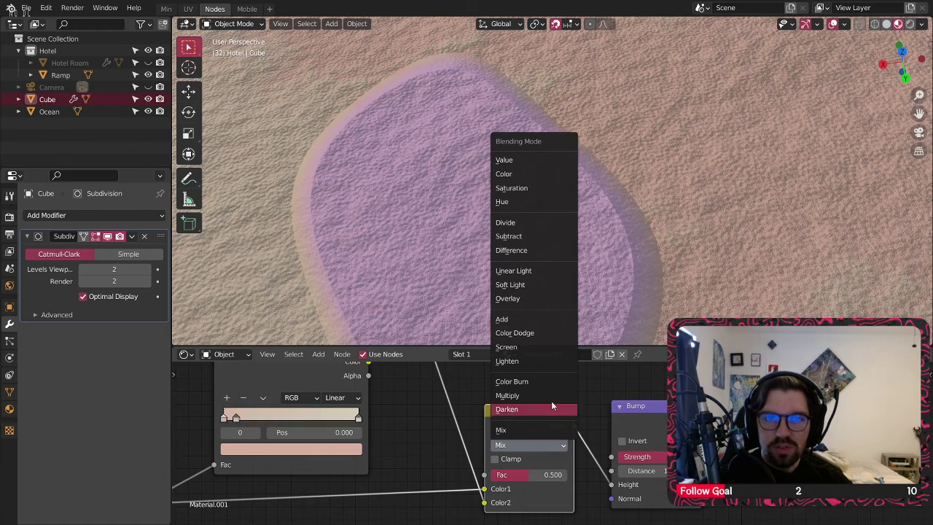
left_click(522, 298)
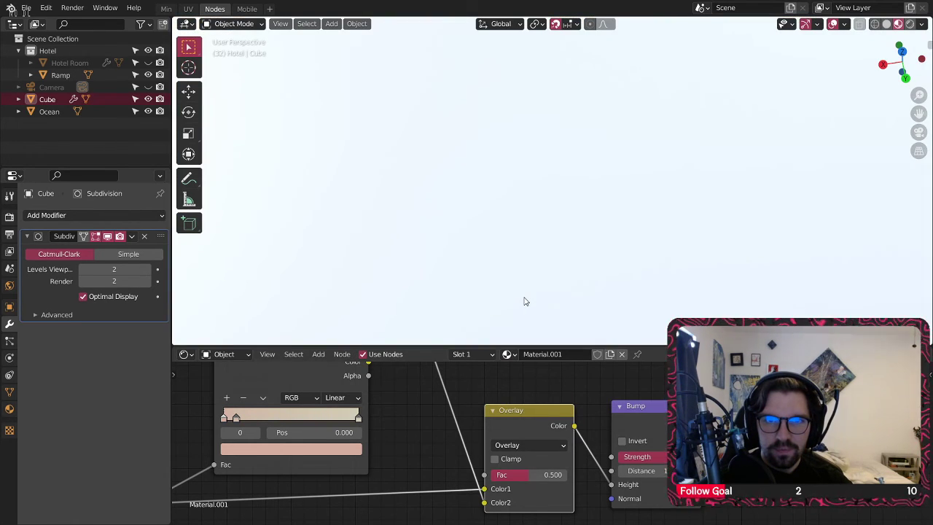
scroll(416, 219, "down", 10)
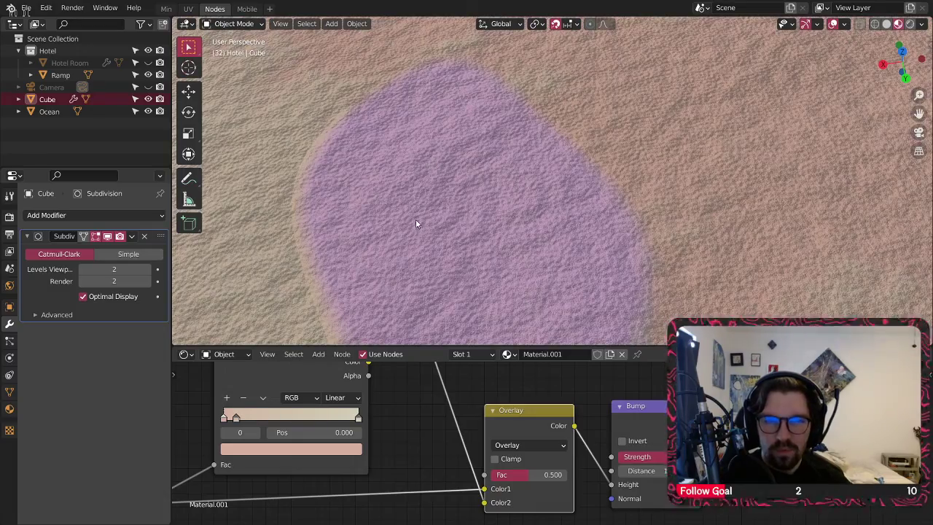
scroll(416, 235, "up", 6)
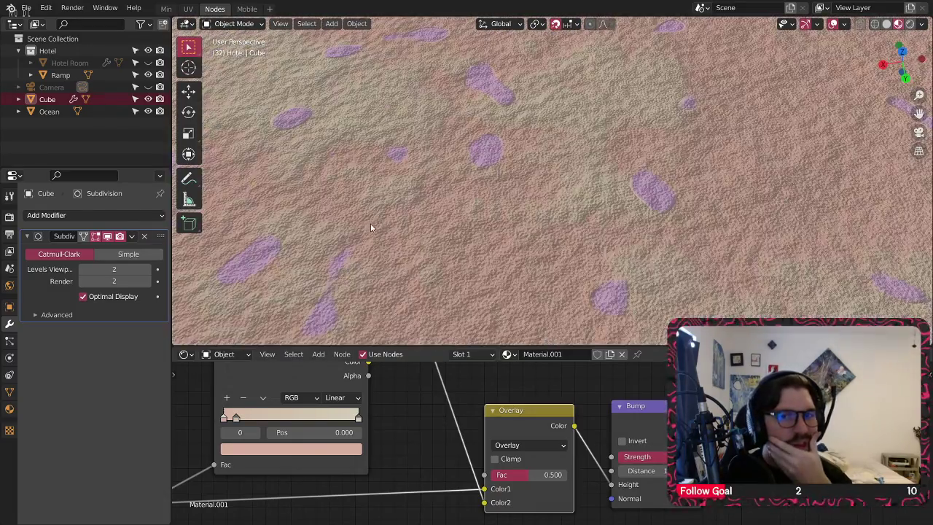
scroll(517, 206, "up", 3)
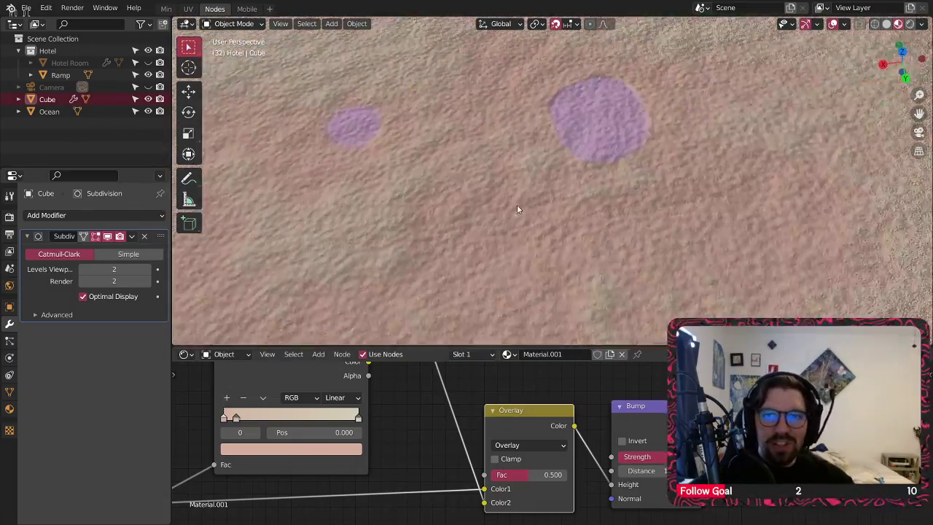
Step: Delete the purple-spot branch (upper Musgrave Texture, black-and-white ColorRamp and its Mix node) together with the Overlay node
scroll(421, 420, "down", 5)
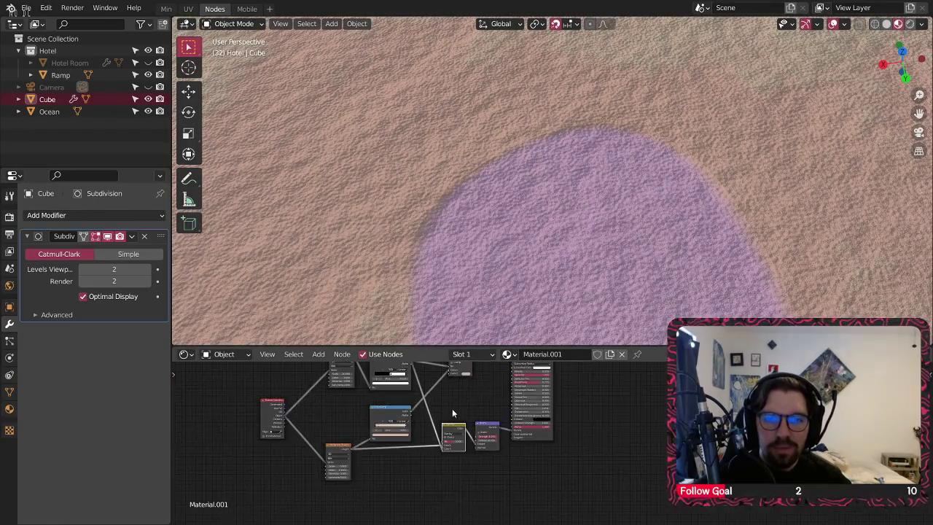
middle_click_drag(452, 408, 513, 459)
scroll(584, 371, "up", 1)
left_click_drag(581, 373, 331, 444)
key("x")
middle_click_drag(422, 424, 426, 367)
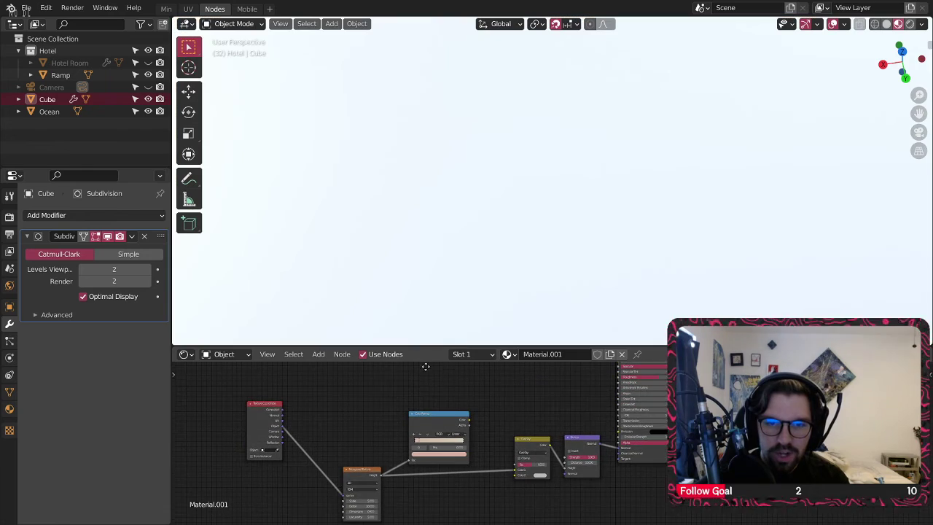
key("x")
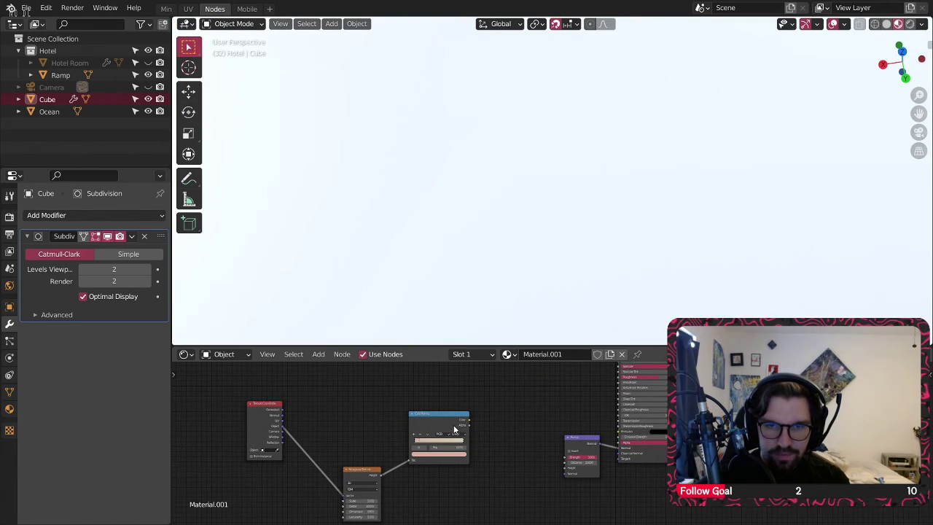
Step: Connect the Musgrave Texture's Height to the Bump node's Height and the remaining ColorRamp's Color to the Principled BSDF's Base Color
left_click_drag(581, 468, 565, 472)
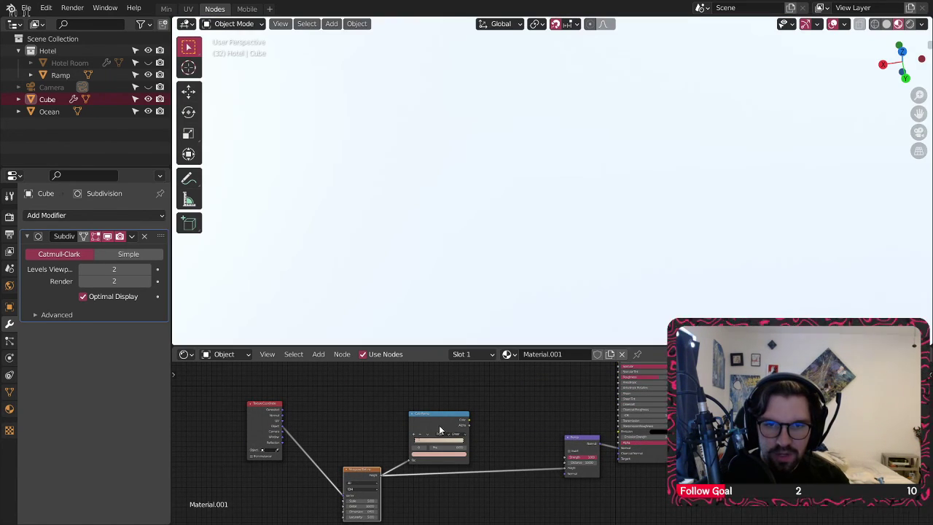
left_click_drag(440, 430, 451, 400)
middle_click_drag(502, 390, 477, 459)
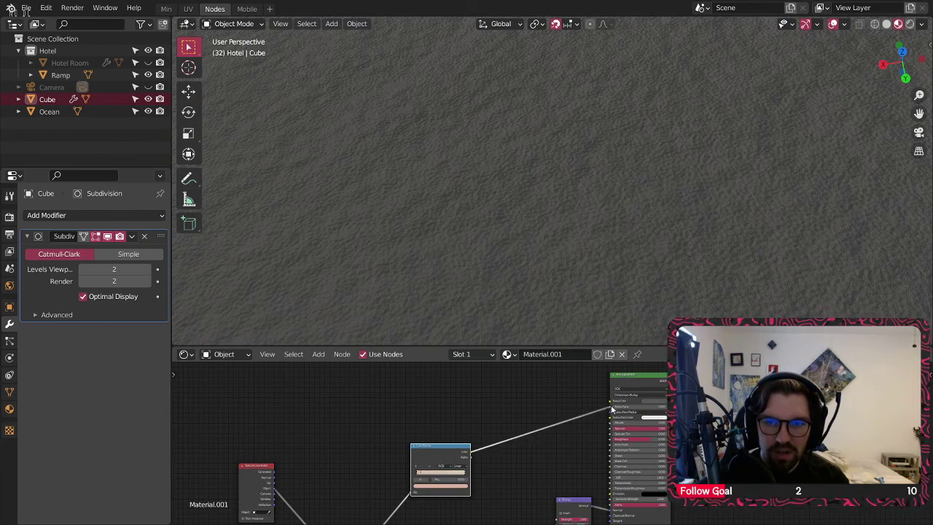
left_click_drag(612, 410, 610, 401)
scroll(457, 419, "down", 6)
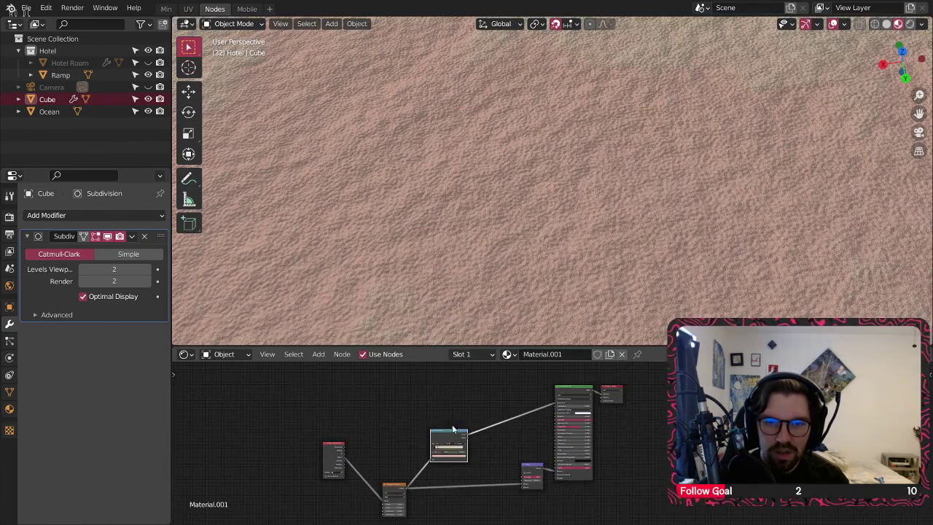
Step: Tidy the sand material by placing the Texture Coordinate, Musgrave Texture, ColorRamp and Bump nodes compactly beside the Principled BSDF
middle_click_drag(454, 429, 527, 414)
left_click_drag(553, 388, 442, 520)
left_click_drag(465, 471, 503, 428)
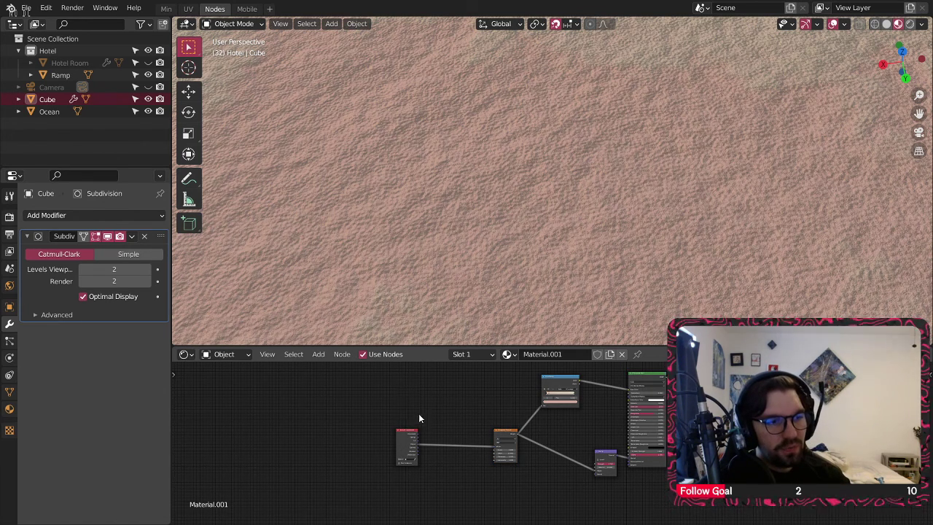
left_click_drag(412, 437, 473, 437)
scroll(539, 449, "up", 2)
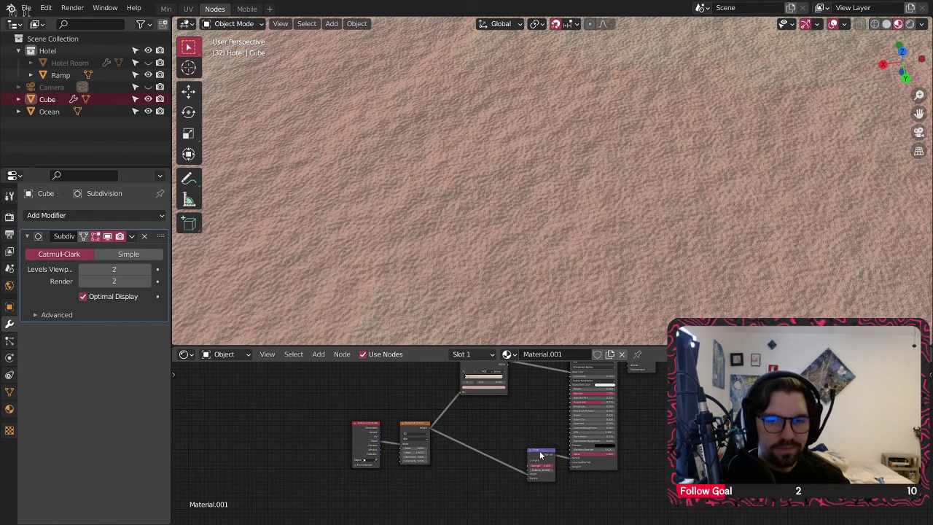
left_click_drag(539, 451, 527, 443)
middle_click_drag(538, 405, 543, 453)
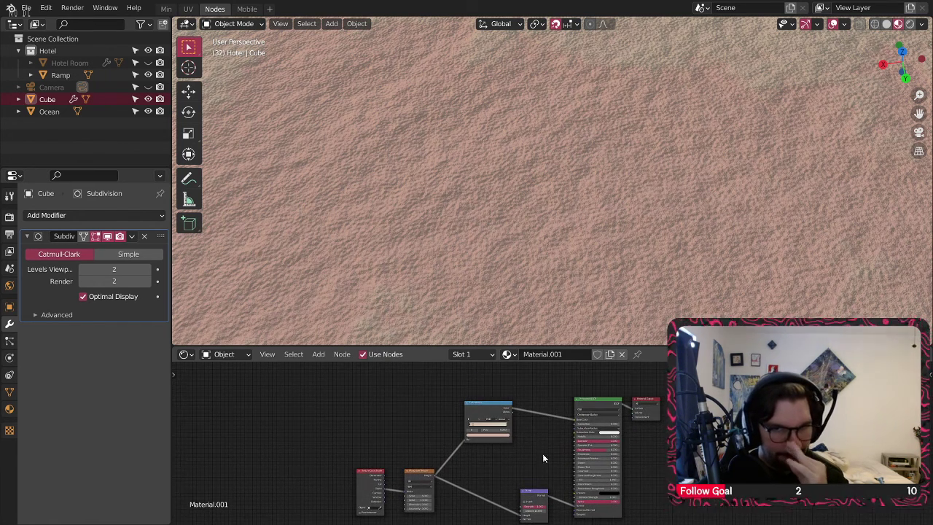
left_click_drag(492, 407, 512, 423)
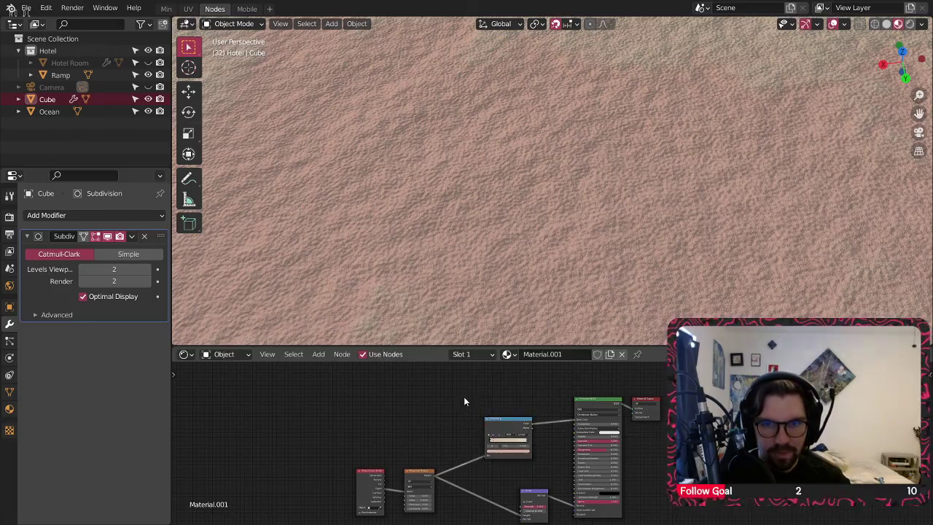
Step: Examine the sand along the shoreline and the wave detail of the ocean surface
scroll(483, 139, "down", 6)
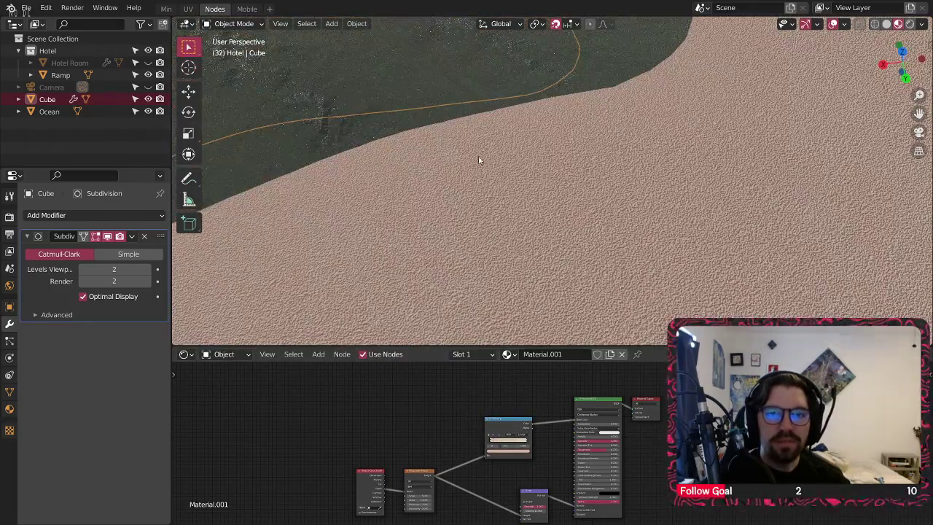
middle_click_drag(509, 167, 585, 239, "shift")
scroll(585, 239, "up", 5)
scroll(562, 237, "down", 8)
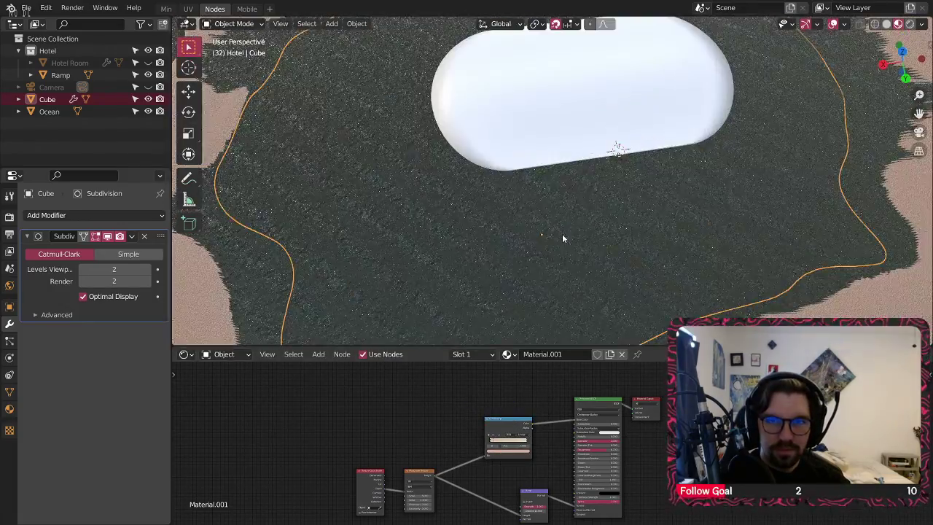
scroll(560, 243, "up", 8)
middle_click_drag(525, 214, 510, 191)
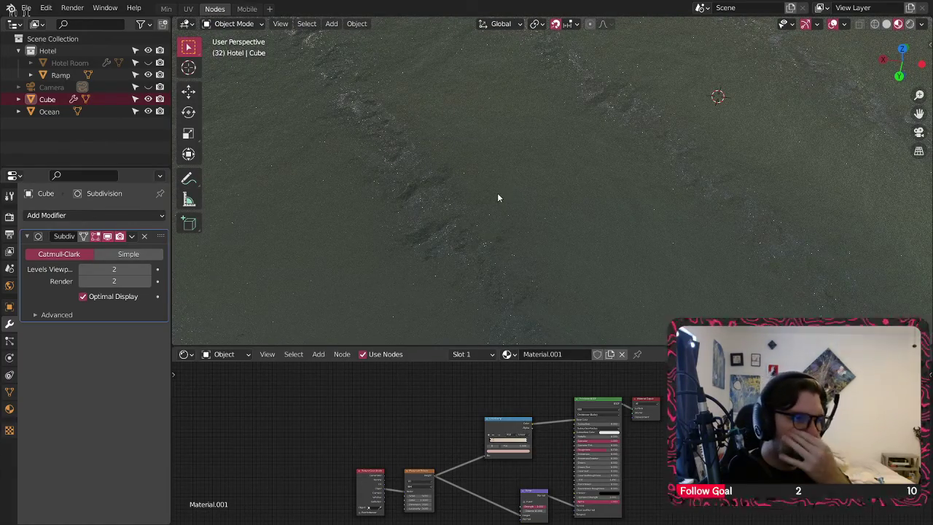
Step: Set the viewport's clip end to 5000 m so the distant terrain and ocean are drawn
scroll(503, 191, "down", 6)
middle_click_drag(512, 176, 625, 120)
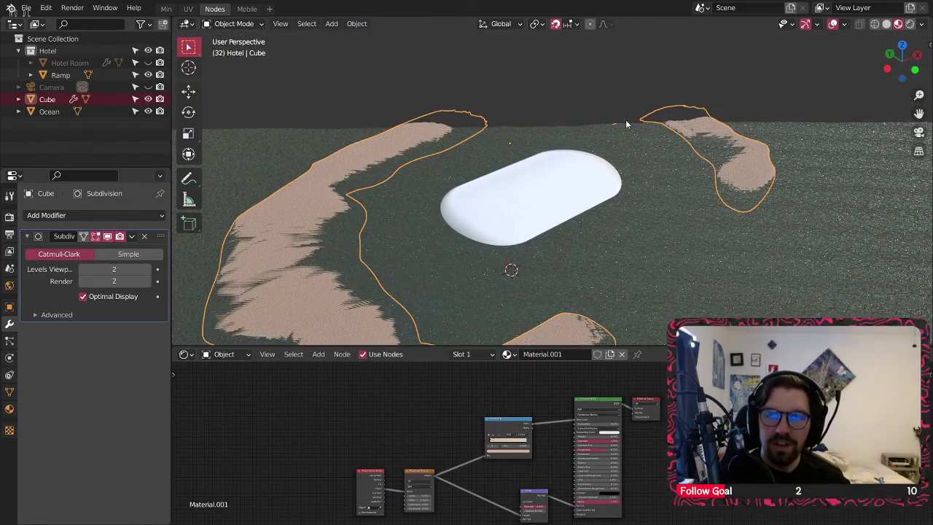
left_click(928, 41)
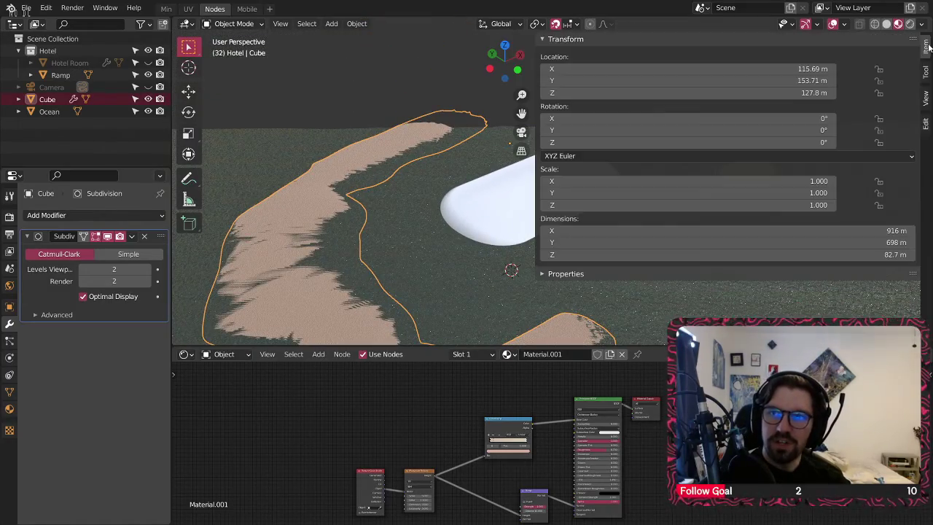
left_click(925, 100)
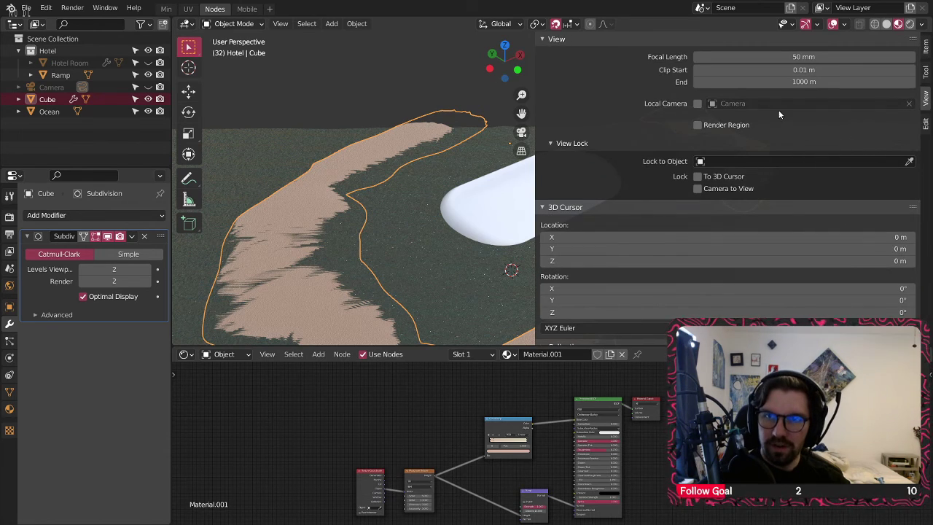
left_click(804, 82)
type("500")
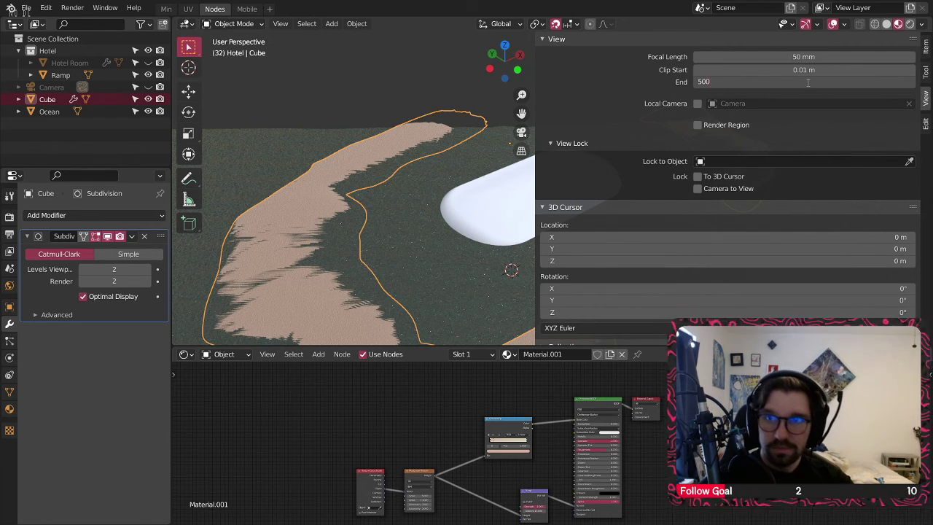
key("Return")
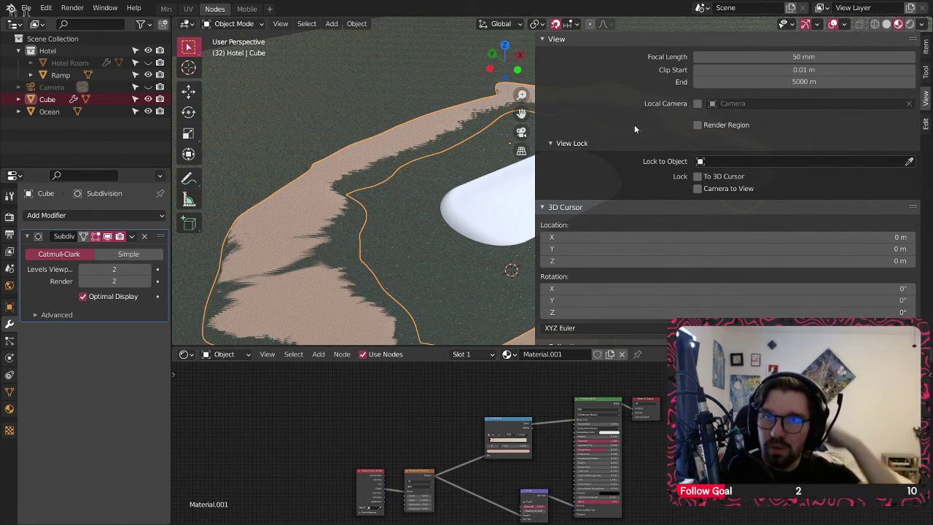
key("n")
scroll(418, 161, "down", 8)
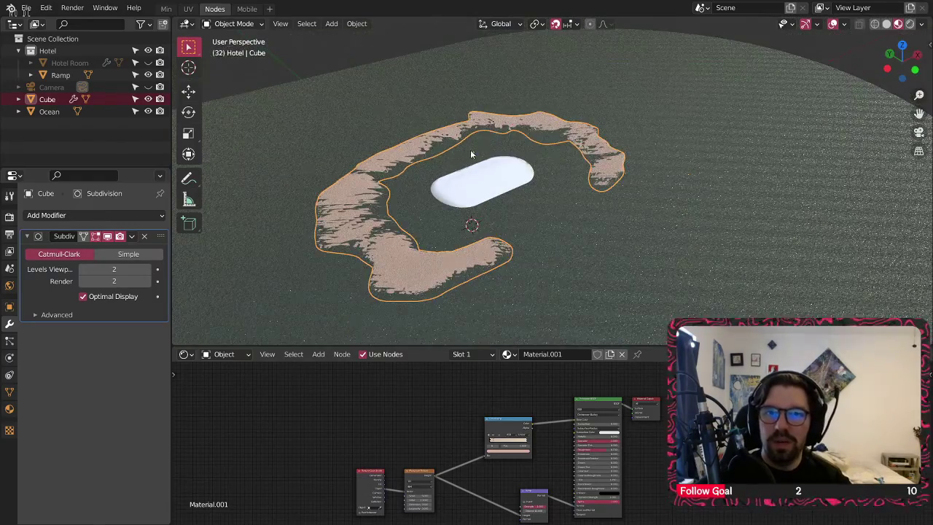
Step: Select the white Ramp object in the middle of the ocean
middle_click_drag(468, 137, 858, 117)
scroll(510, 190, "up", 6)
left_click(480, 186)
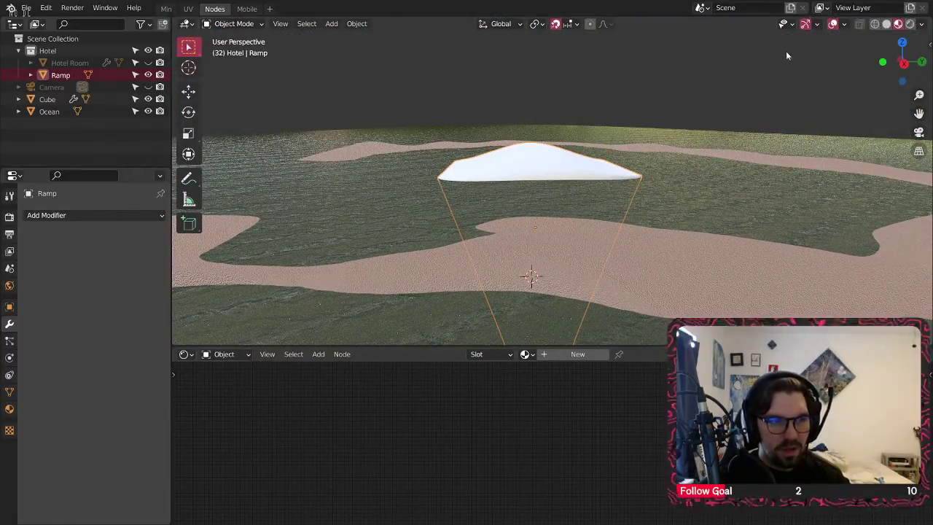
middle_click_drag(648, 131, 654, 150)
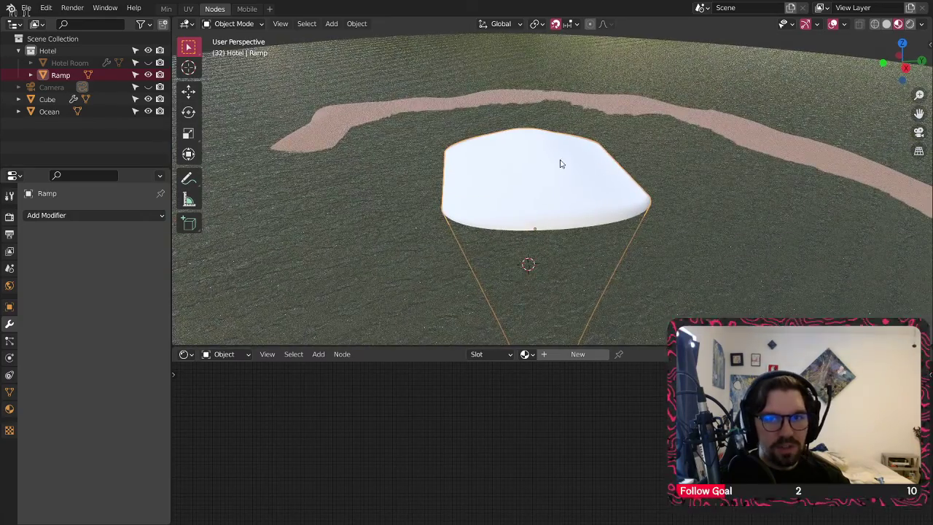
scroll(568, 167, "up", 5)
middle_click_drag(555, 194, 568, 132)
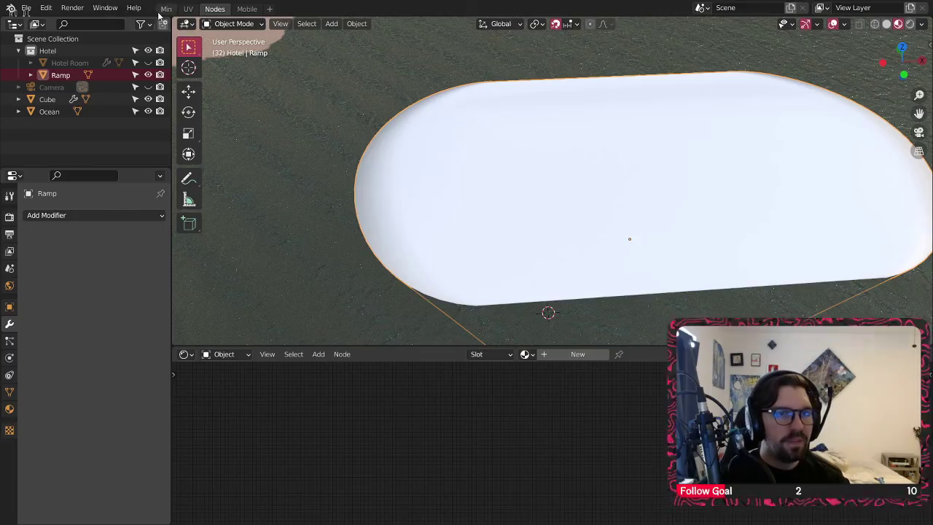
Step: Switch to the Min workspace and show the Ramp in solid shading
left_click(166, 9)
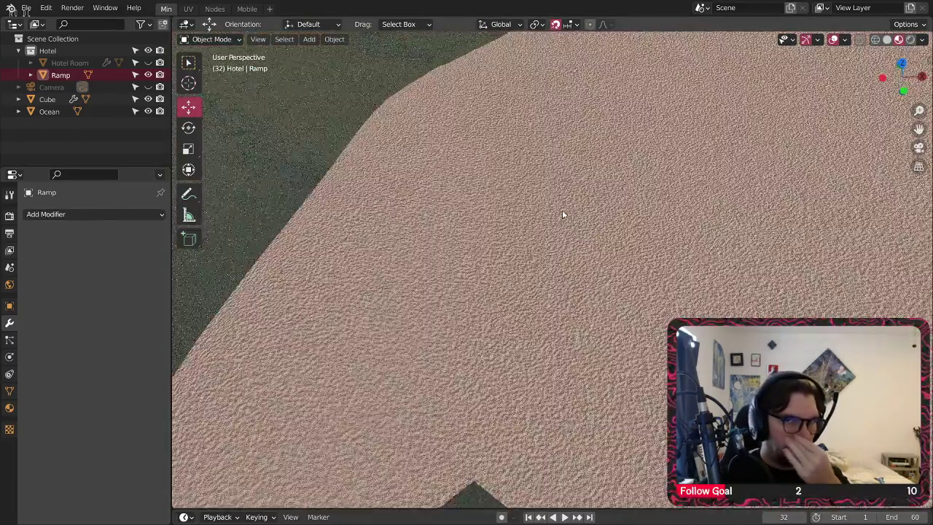
scroll(563, 213, "down", 10)
middle_click_drag(401, 212, 610, 185, "shift")
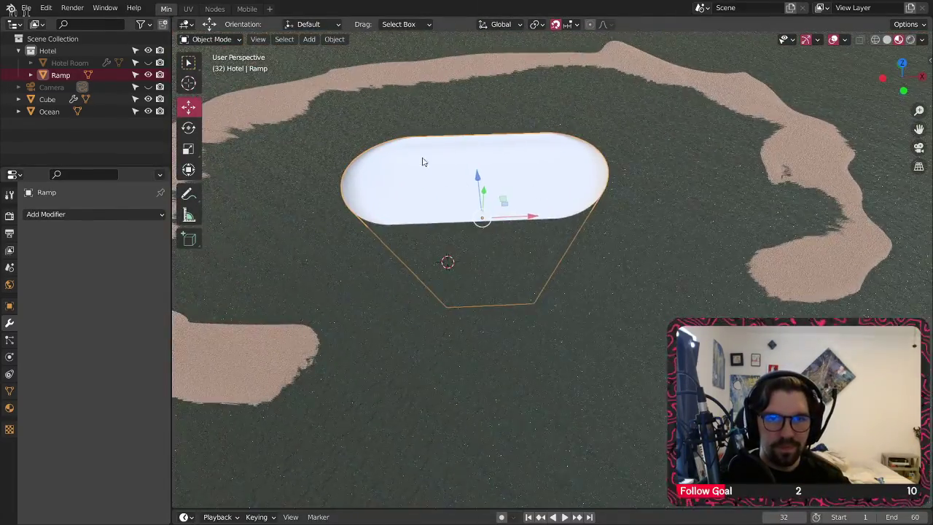
scroll(424, 160, "up", 6)
left_click(888, 40)
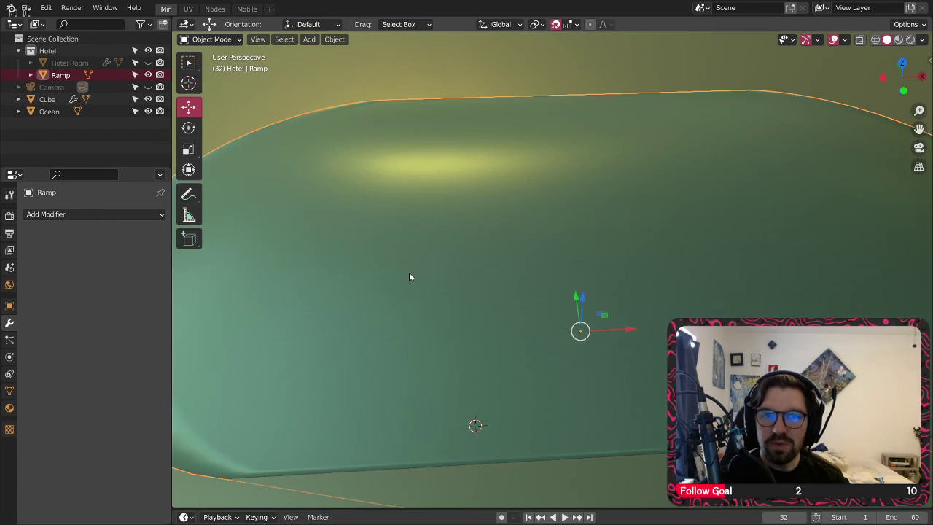
Step: Examine the Ramp's domed surface and its rounded ends from several angles
middle_click_drag(410, 274, 396, 227)
scroll(451, 232, "down", 2)
mouse_move(468, 237)
middle_mouse_down("shift")
mouse_move(504, 274)
mouse_move(523, 244)
mouse_move(489, 246)
mouse_move(500, 219)
mouse_move(498, 247)
mouse_move(358, 271)
mouse_move(429, 225)
mouse_move(407, 190)
middle_mouse_up("shift")
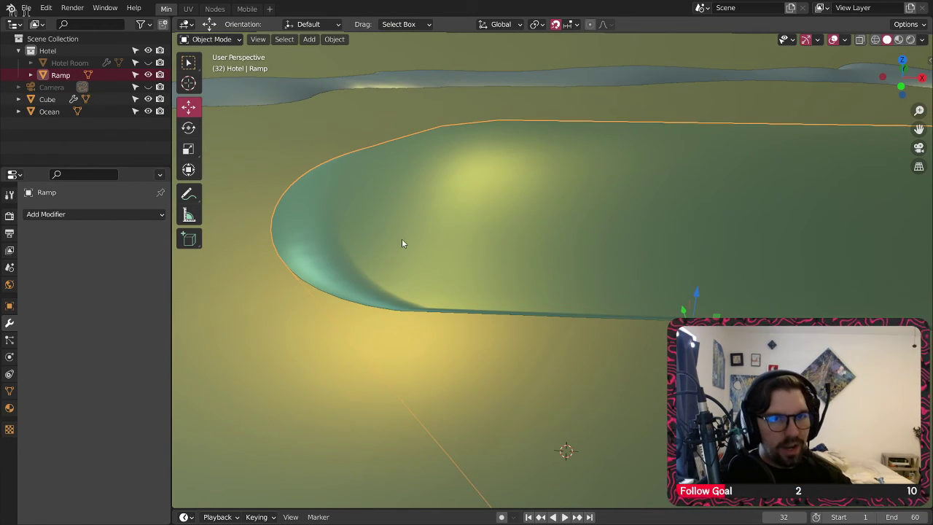
mouse_move(401, 243)
middle_mouse_down()
mouse_move(525, 243)
mouse_move(396, 246)
middle_mouse_up()
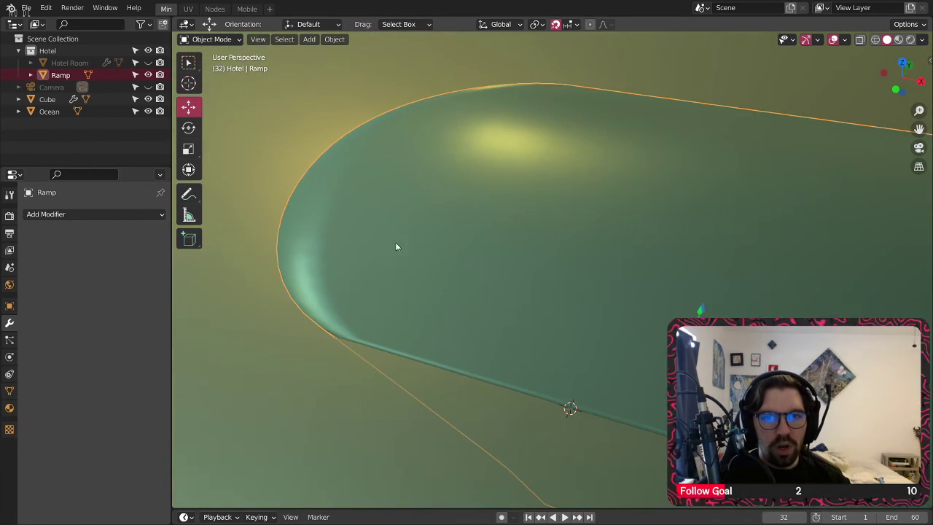
middle_click_drag(683, 206, 521, 199)
scroll(509, 221, "down", 2)
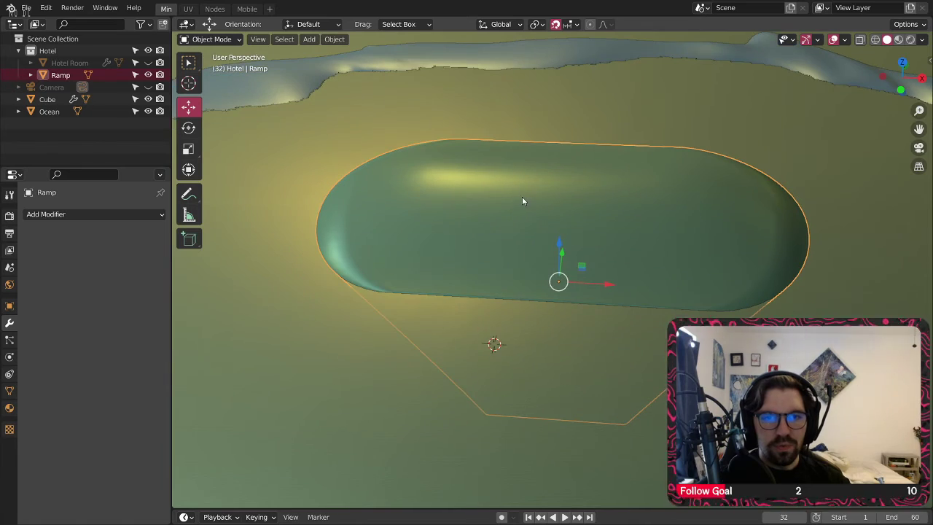
scroll(449, 228, "up", 2)
middle_click_drag(450, 227, 419, 256)
Step: Select the Ramp again and enter Edit Mode on its mesh
left_click(222, 51)
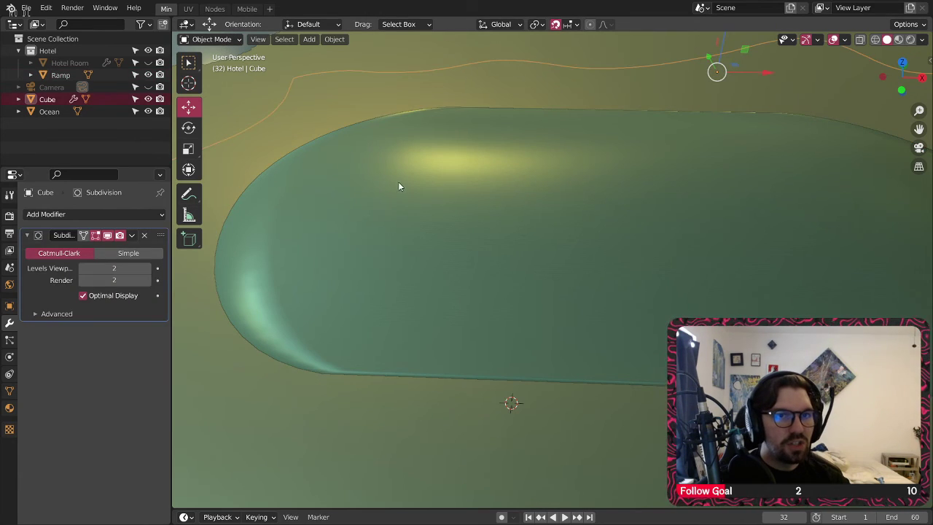
left_click(398, 186)
left_click(211, 39)
left_click(222, 64)
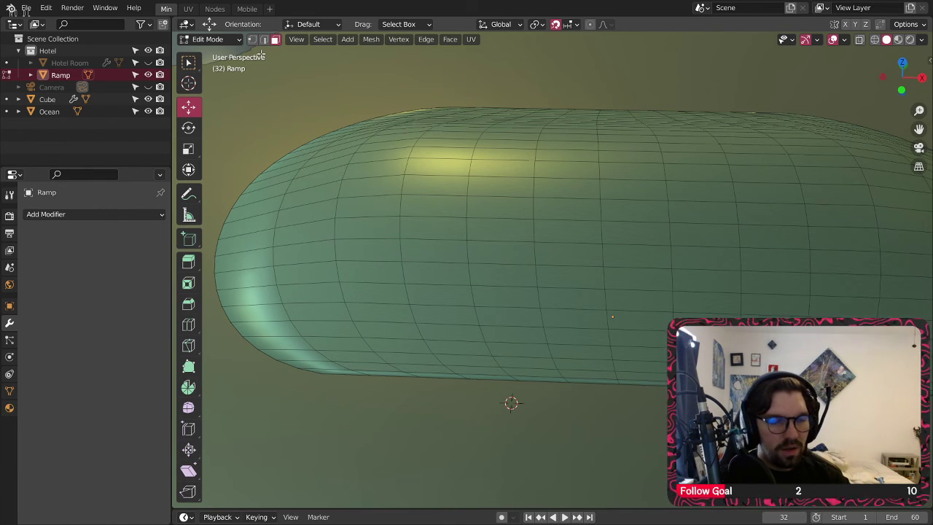
Step: Try to select the face loop around one rounded end of the Ramp
middle_click_drag(518, 189, 455, 210)
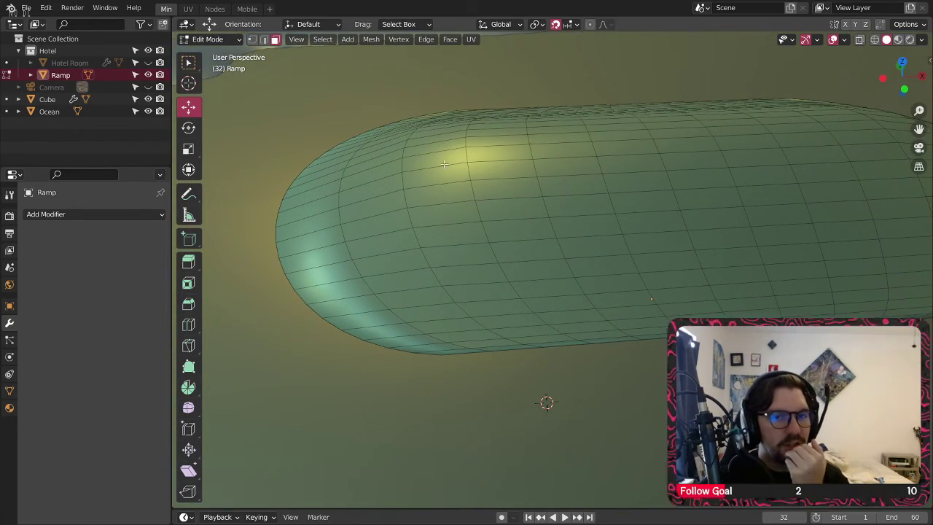
middle_click_drag(454, 130, 448, 183)
scroll(491, 177, "down", 3)
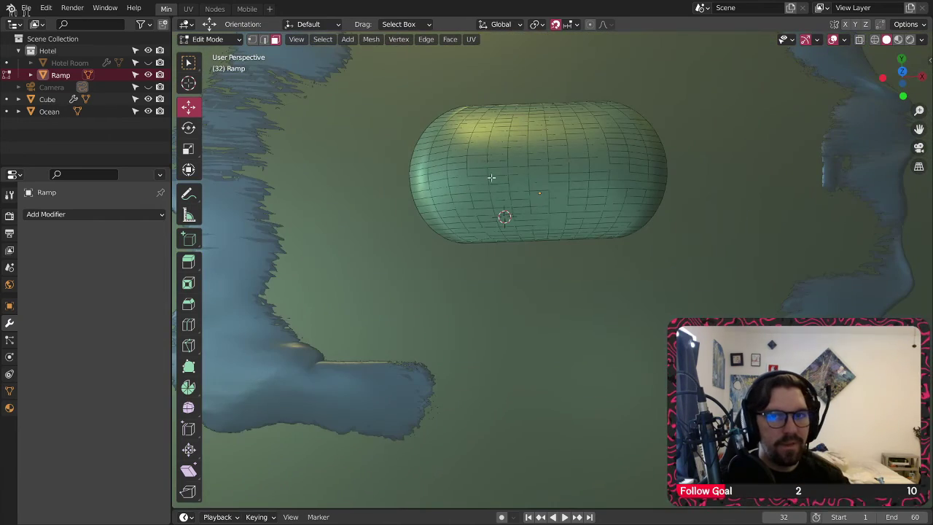
scroll(539, 146, "up", 5)
middle_click_drag(523, 148, 454, 191, "shift")
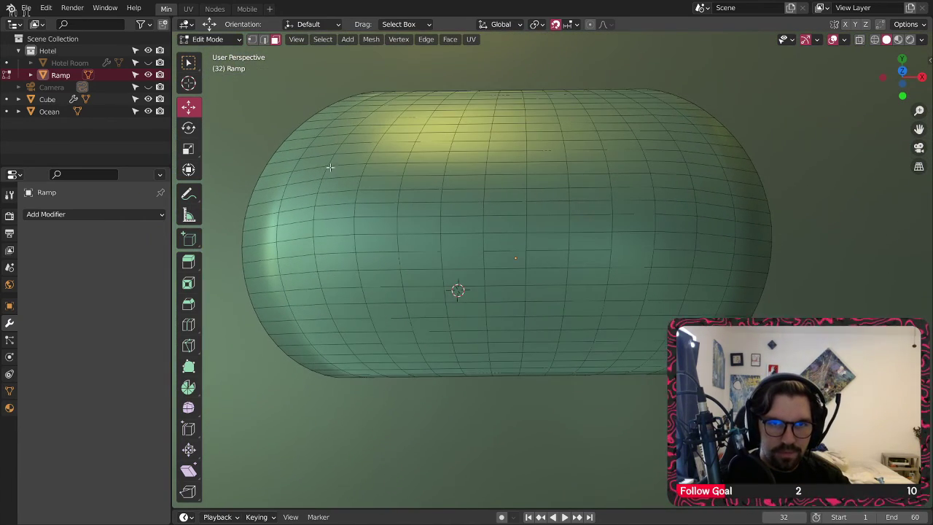
scroll(336, 167, "up", 2)
middle_click_drag(345, 167, 386, 172, "shift")
left_click_drag(497, 248, 891, 323)
middle_click_drag(890, 323, 791, 325, "shift")
left_click(357, 115, "alt")
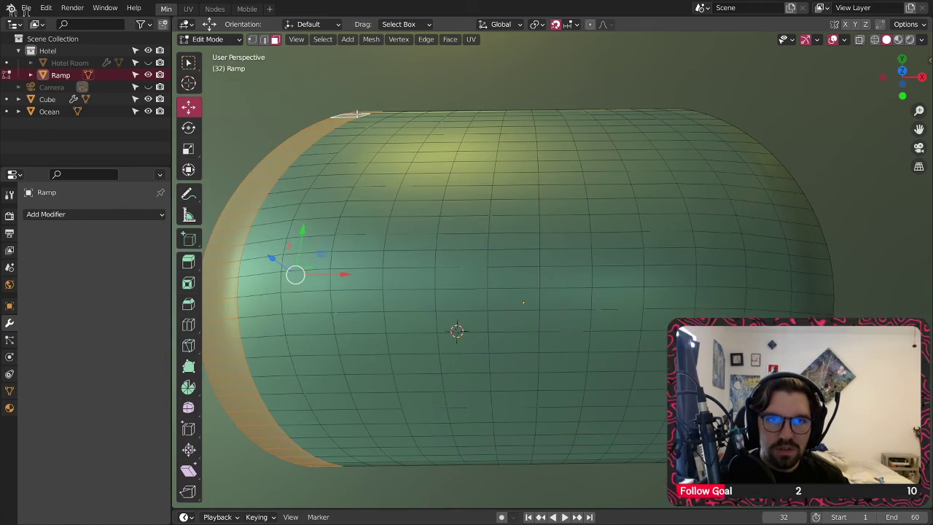
middle_click_drag(450, 255, 337, 302)
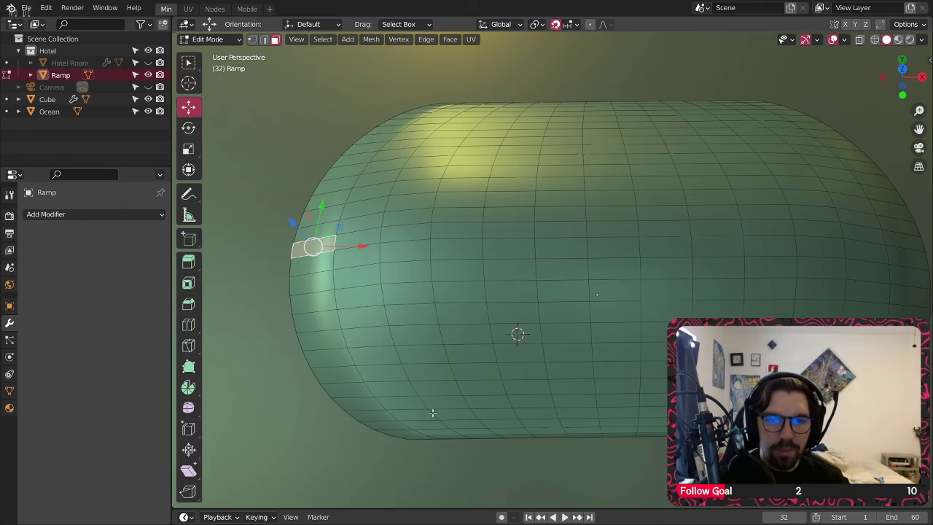
middle_click_drag(452, 134, 457, 156)
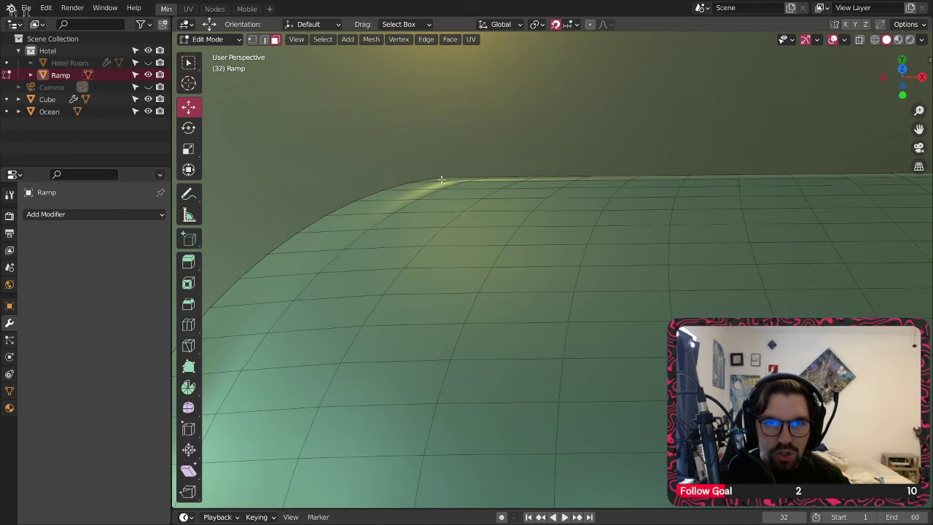
Step: Select the Ramp's rim faces and the outermost strip of faces at one rounded end
middle_click_drag(493, 180, 435, 207)
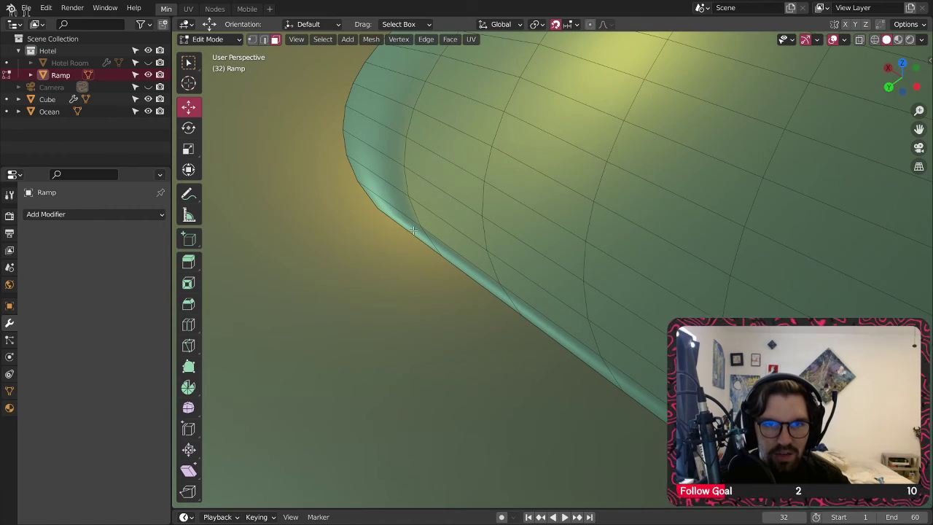
left_click(412, 230, "ctrl")
middle_click_drag(455, 132, 562, 219)
left_click(573, 221, "alt")
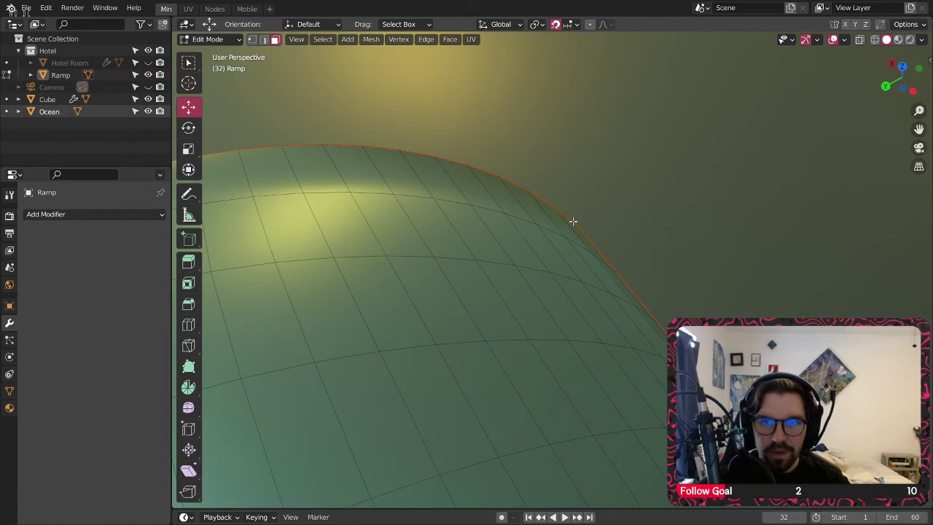
left_click(576, 232, "ctrl")
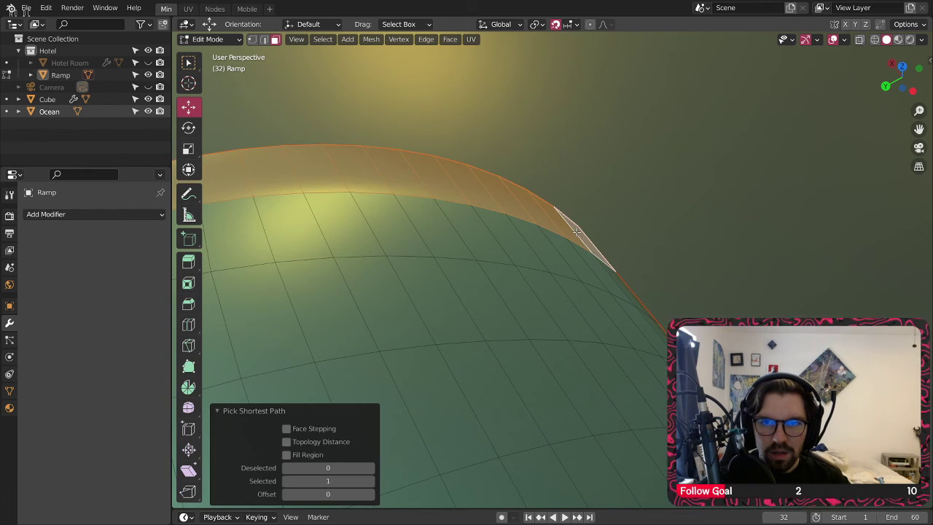
Step: Extend the face selection along the Ramp's long lower edge onto the opposite rounded end
scroll(578, 233, "down", 6)
middle_click_drag(627, 337, 481, 204, "shift")
scroll(484, 281, "up", 6)
scroll(367, 226, "down", 6)
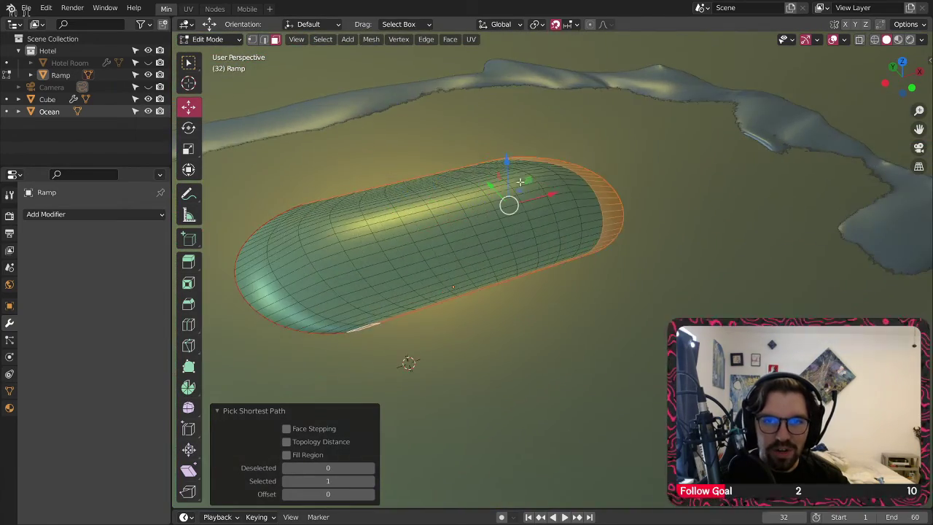
middle_click_drag(470, 149, 459, 174)
middle_click_drag(303, 162, 451, 143, "shift")
scroll(474, 258, "up", 3)
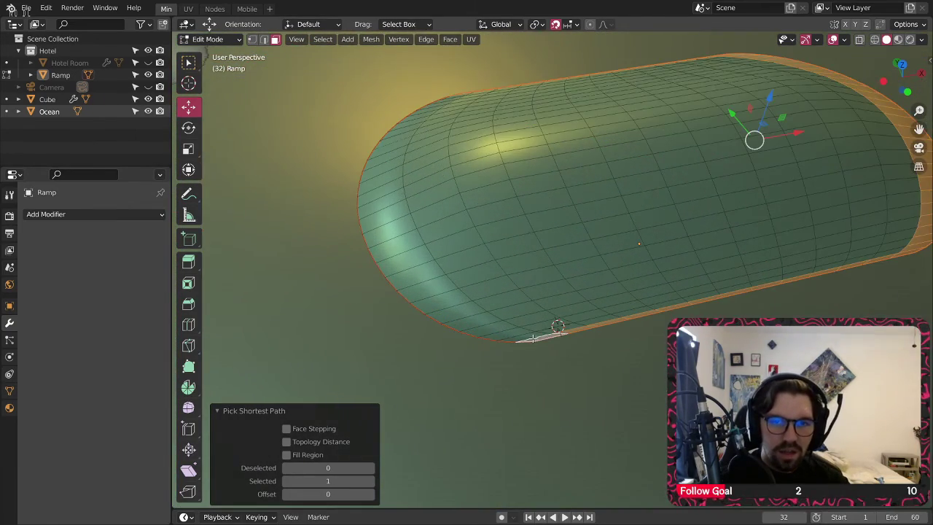
left_click(522, 335, "ctrl")
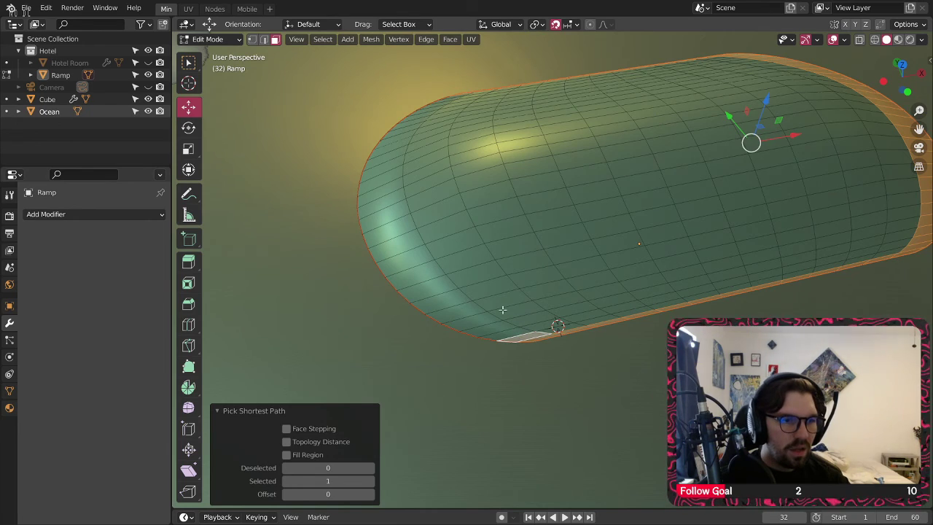
Step: Use shortest-path picks to add the strips of faces across both rounded ends and along the far long edge
middle_click_drag(515, 201, 530, 271)
scroll(449, 187, "up", 6)
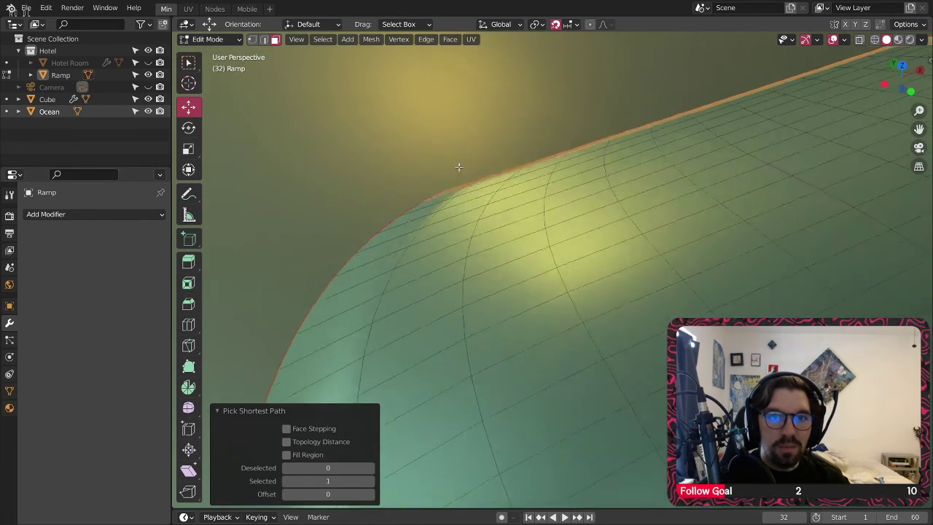
left_click(439, 399, "ctrl")
scroll(551, 320, "down", 4)
middle_click_drag(656, 211, 540, 224, "shift")
scroll(567, 257, "up", 2)
left_click(558, 249, "ctrl")
left_click(522, 188, "ctrl")
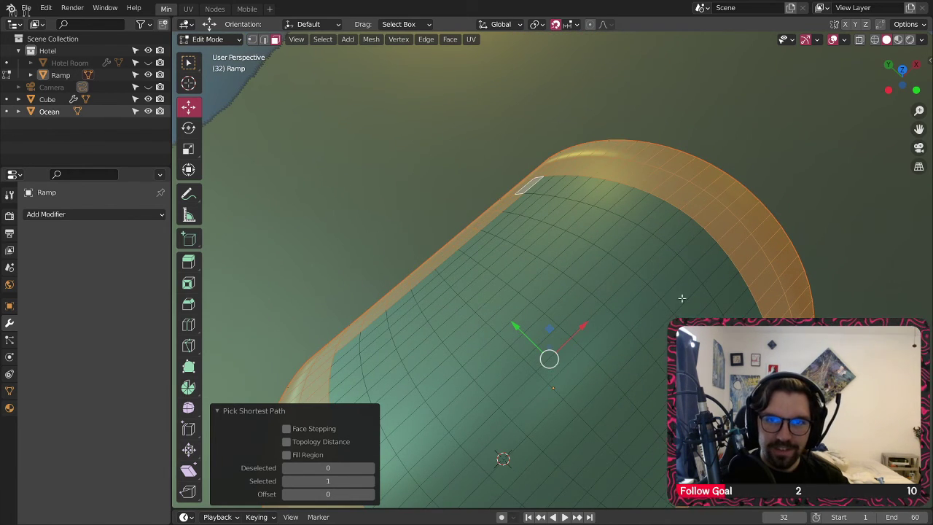
Step: Extend the Ramp's face selection inward from both rounded ends with shortest-path picks, one crosswise strip after another
middle_click_drag(522, 189, 640, 334)
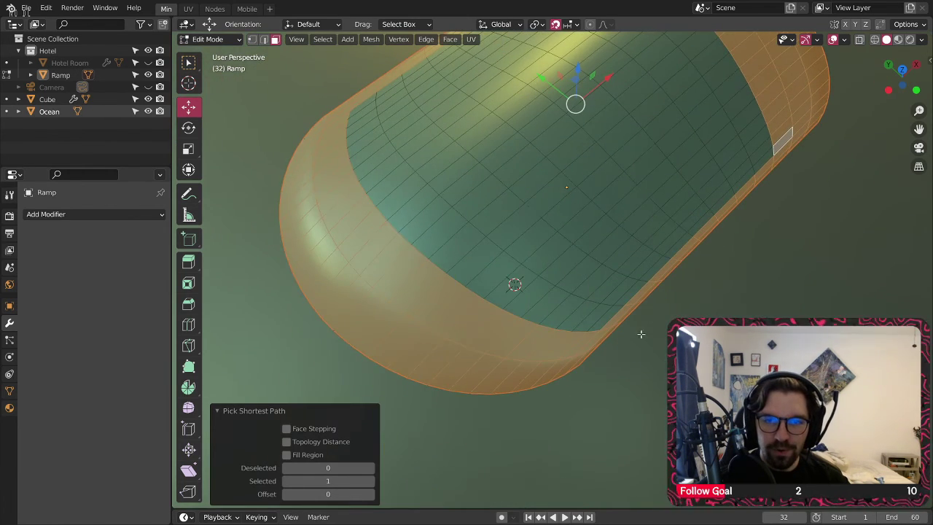
left_click(596, 318, "ctrl")
middle_click_drag(430, 119, 445, 188)
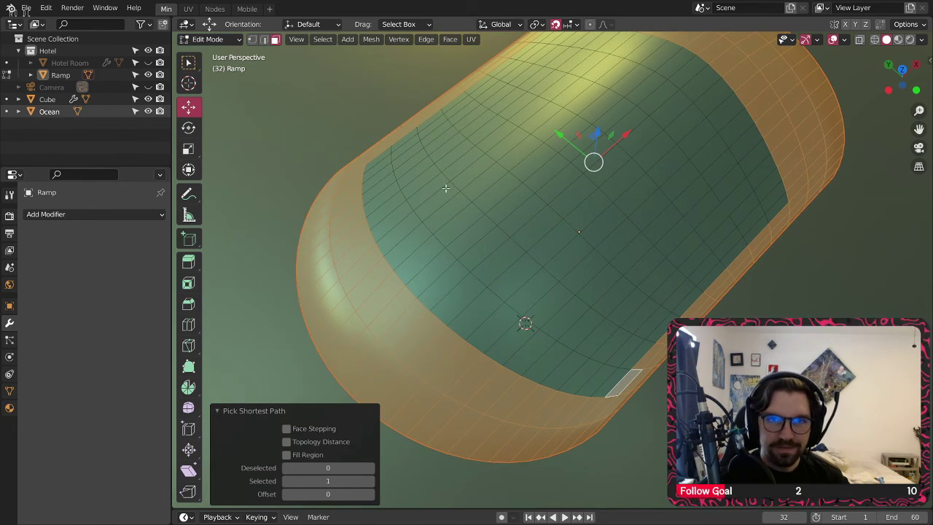
left_click(372, 157, "ctrl")
middle_click_drag(522, 109, 512, 201)
left_click(526, 113, "ctrl")
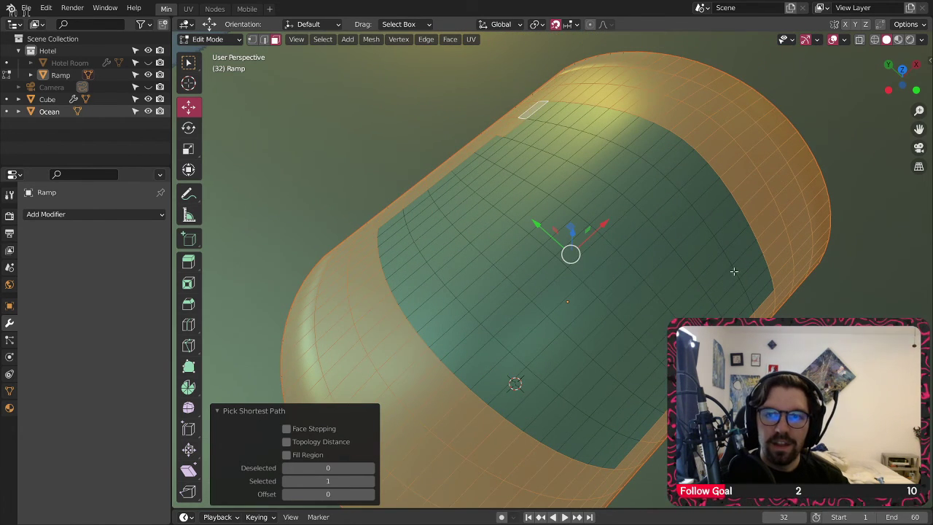
left_click(620, 452, "ctrl")
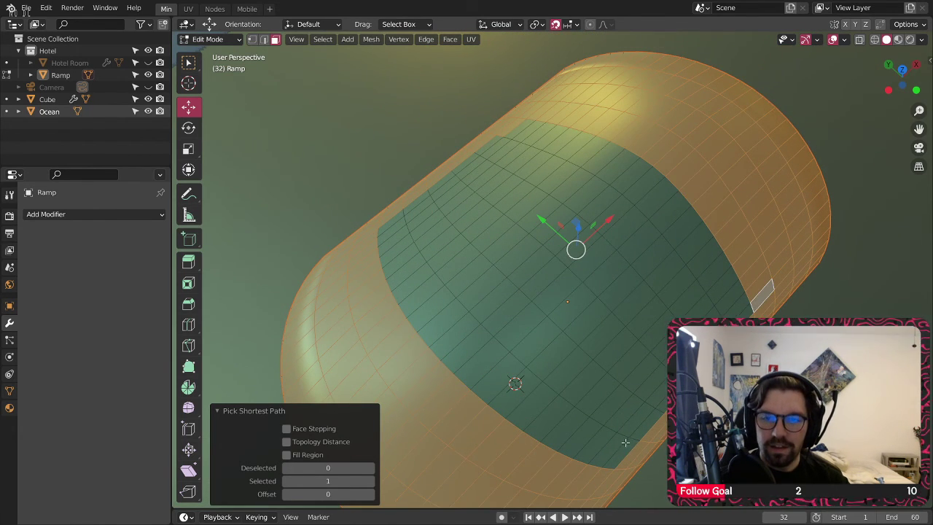
left_click(391, 219, "ctrl")
left_click(520, 131, "ctrl")
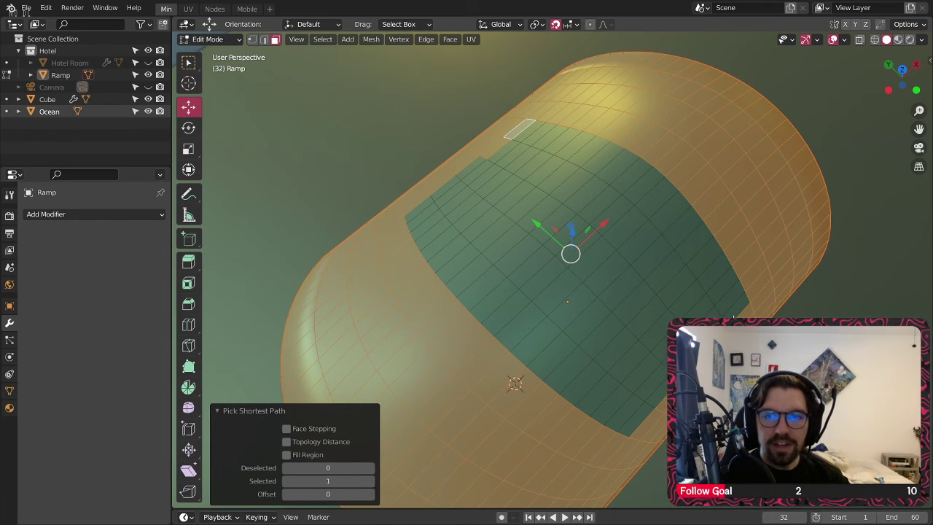
Step: Add the remaining strips of faces across the middle of the Ramp to the selection
left_click(737, 305, "ctrl")
left_click(429, 206, "ctrl")
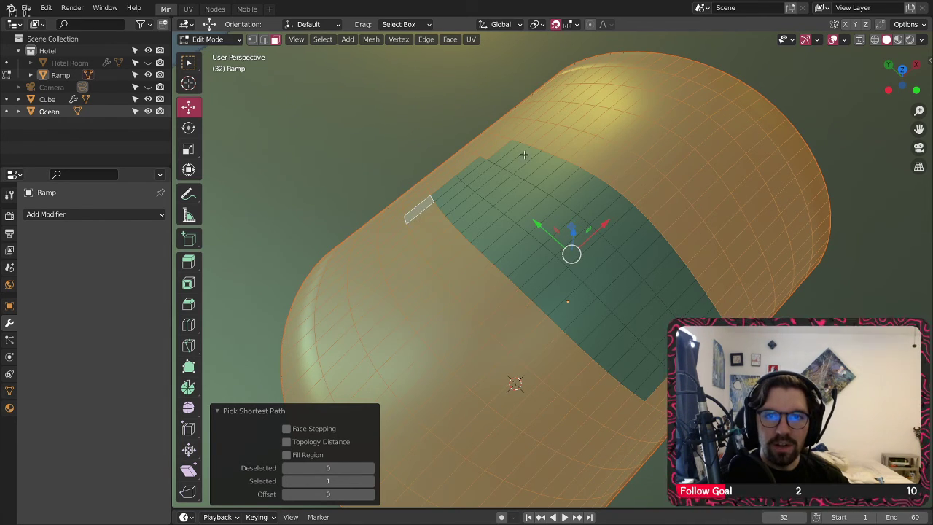
left_click(508, 152, "ctrl")
left_click(713, 314, "ctrl")
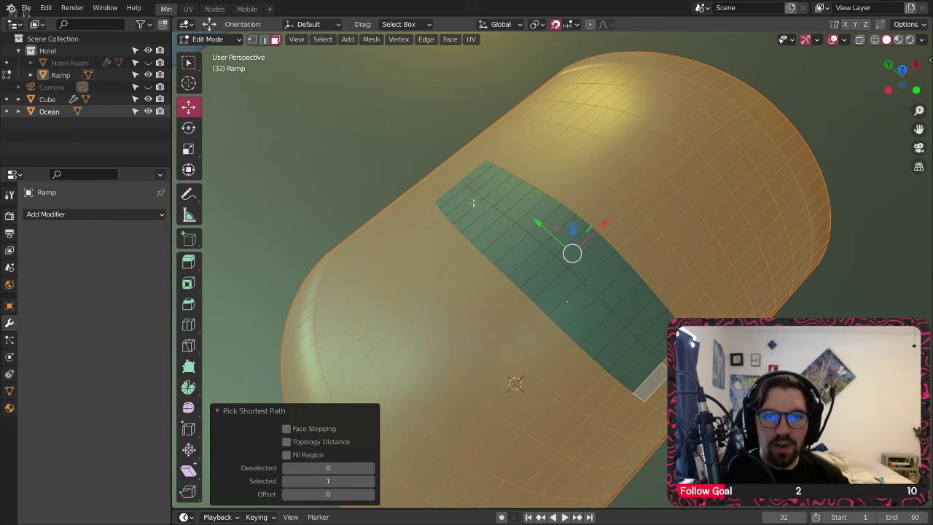
left_click(446, 189, "ctrl")
left_click(662, 346, "ctrl")
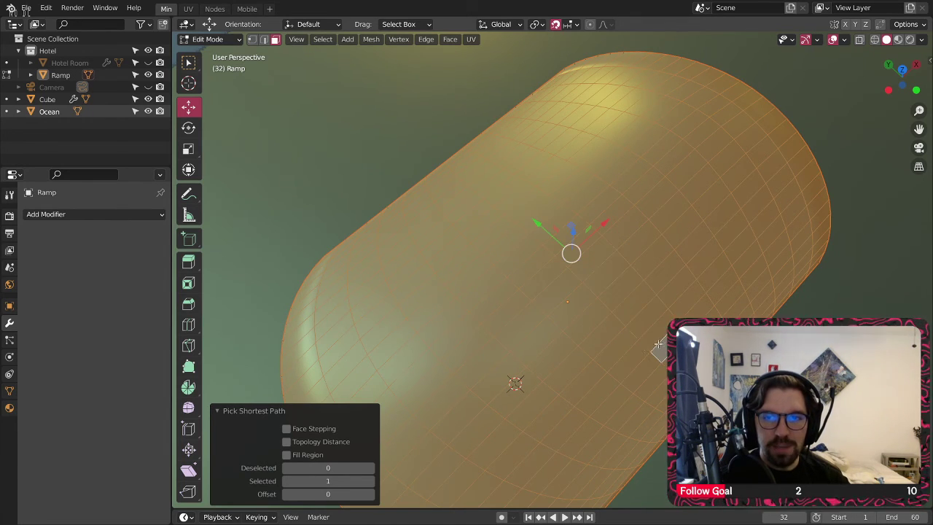
Step: Inset the selected Ramp faces by about 0.0138 m with the Individual option enabled
middle_click_drag(631, 261, 489, 245, "shift")
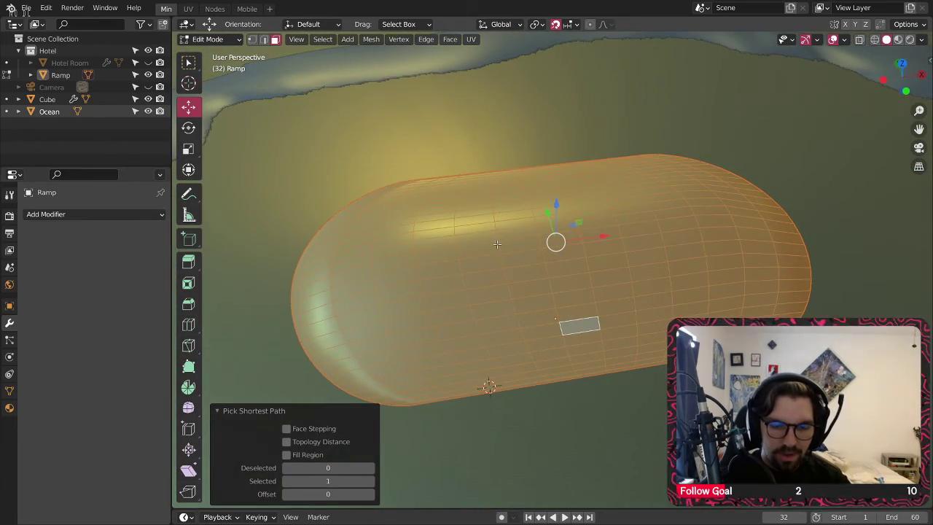
scroll(524, 232, "up", 6)
scroll(536, 218, "down", 5)
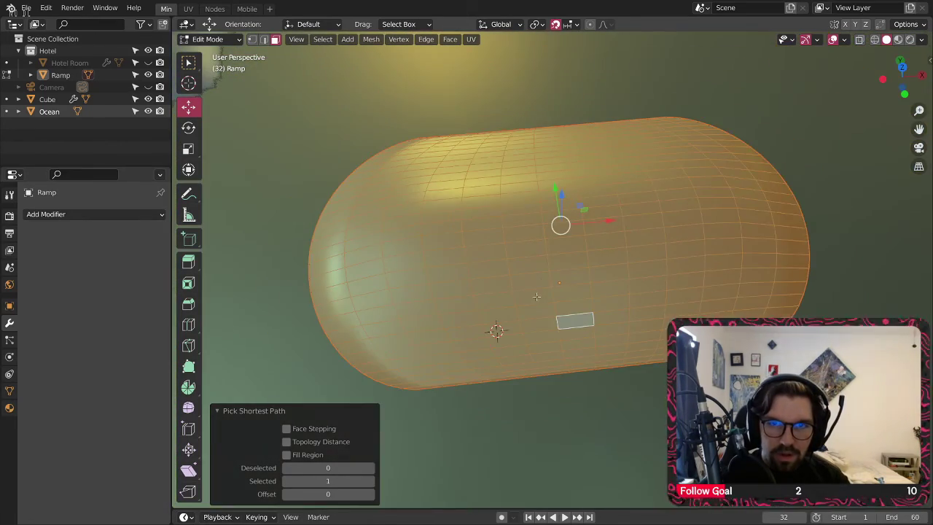
scroll(583, 189, "up", 4)
key("i")
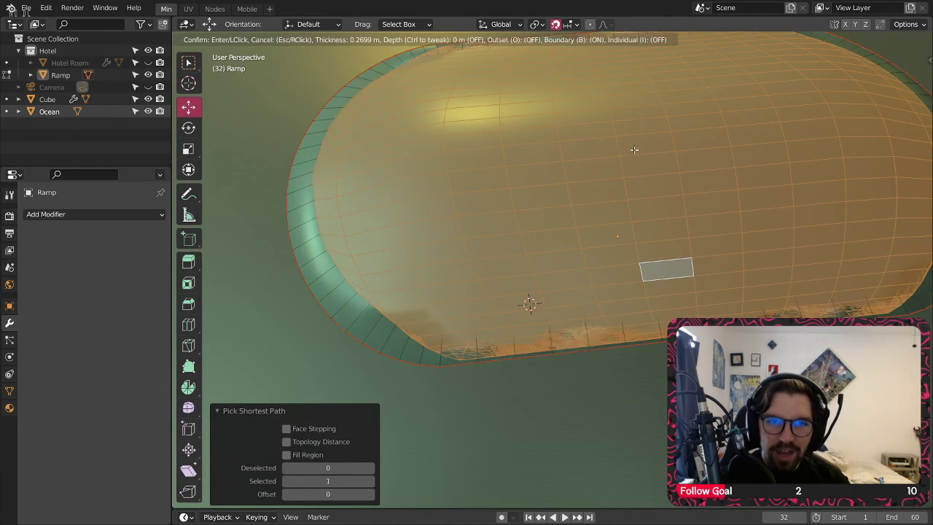
left_click(630, 185)
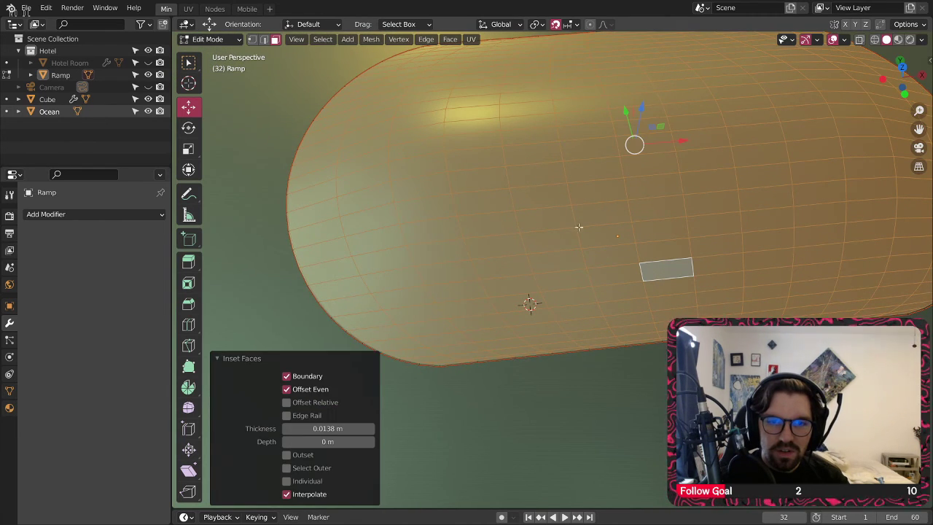
left_click(286, 481)
Step: Inspect the inset faces along the Ramp's lower rim and undo the inset
scroll(510, 320, "down", 2)
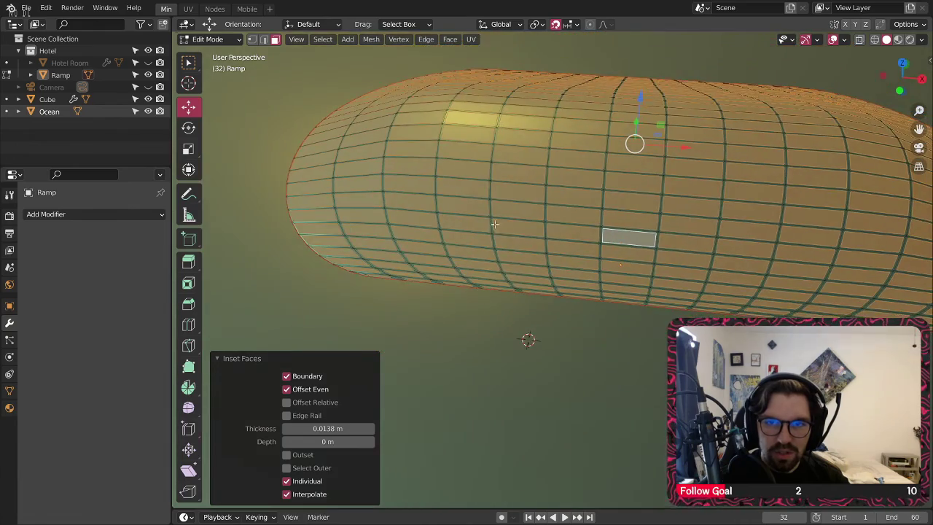
scroll(518, 350, "up", 8)
scroll(578, 255, "down", 6)
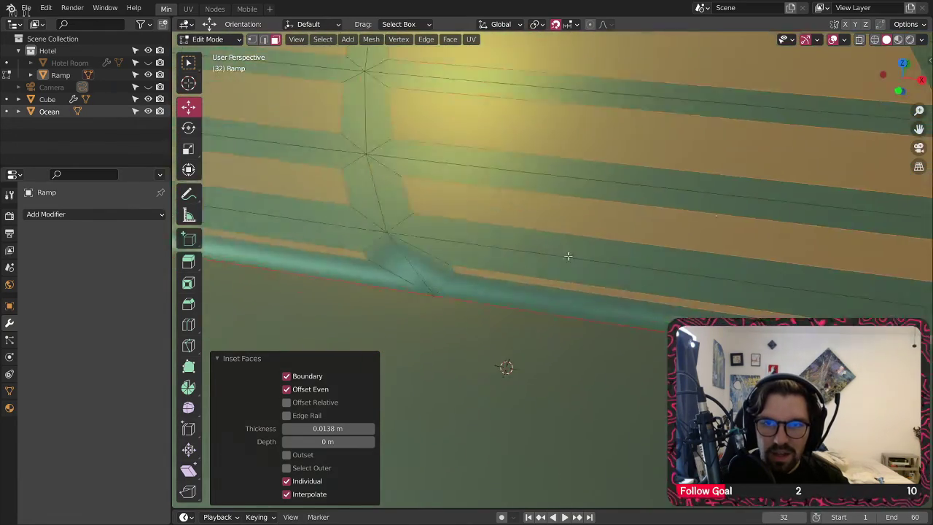
scroll(602, 305, "up", 2)
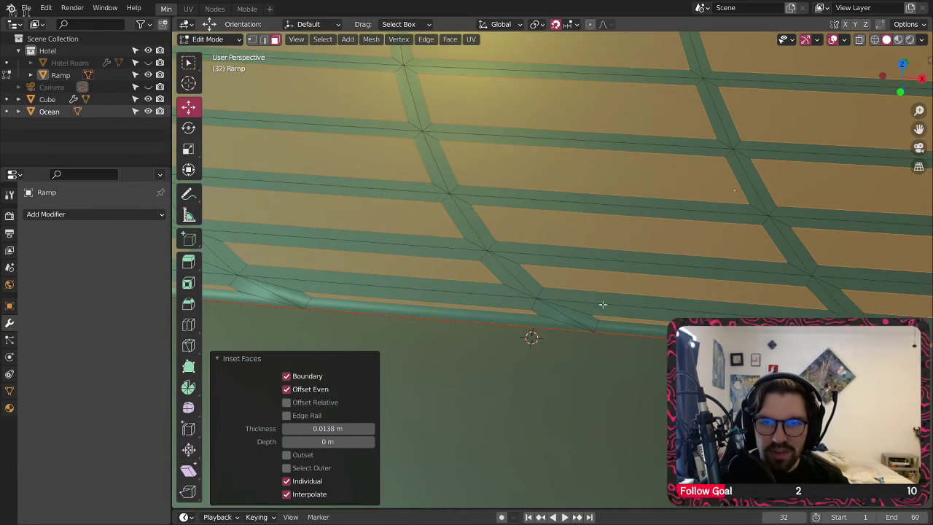
key("ctrl+z")
Step: Select the edge loop just inside the Ramp's rim, try to dissolve its edges, and undo the dissolve
middle_click_drag(598, 285, 557, 235)
middle_click_drag(529, 359, 494, 299)
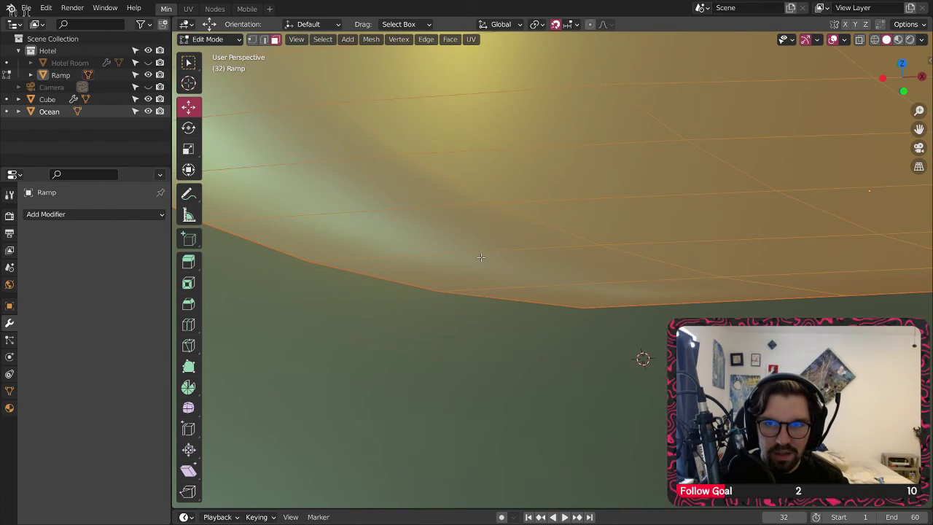
left_click(264, 39)
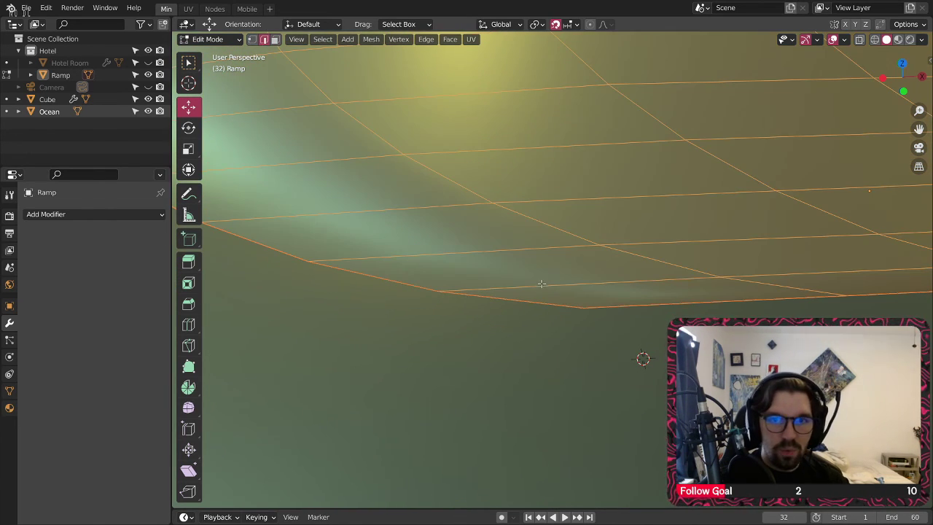
left_click(576, 281, "alt")
middle_click_drag(576, 281, 491, 297)
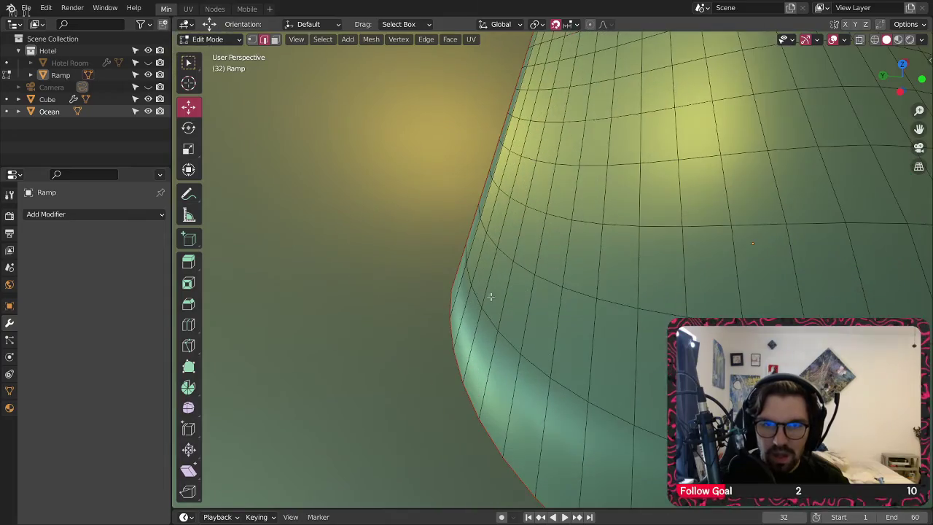
right_click(455, 299)
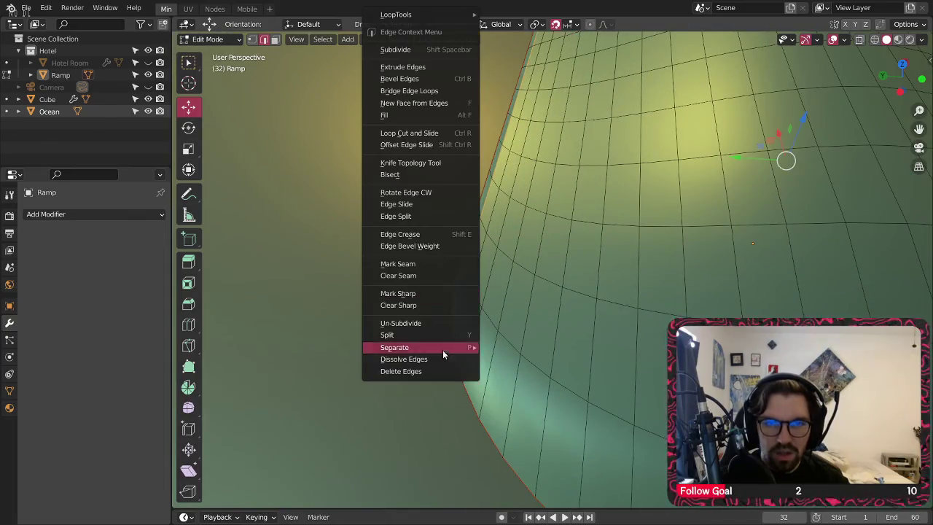
left_click(442, 346)
middle_click_drag(442, 345, 488, 300)
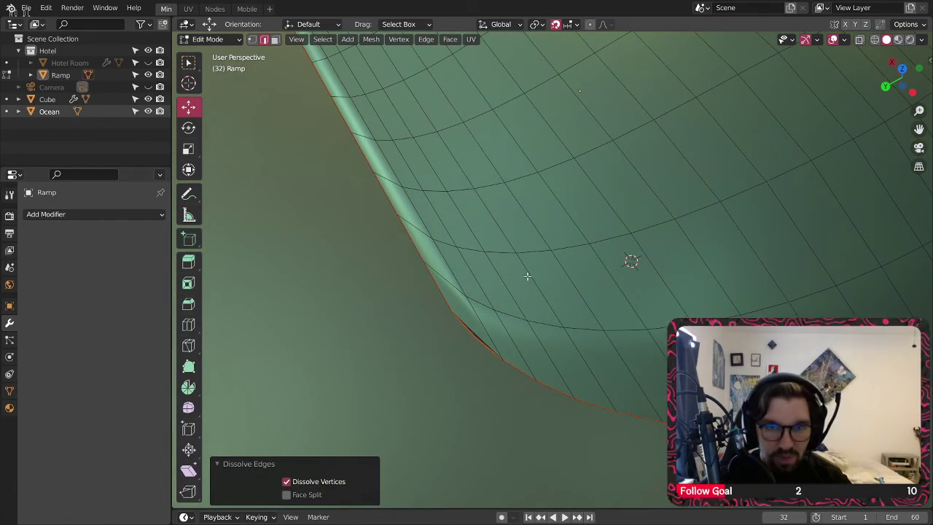
key("ctrl+z")
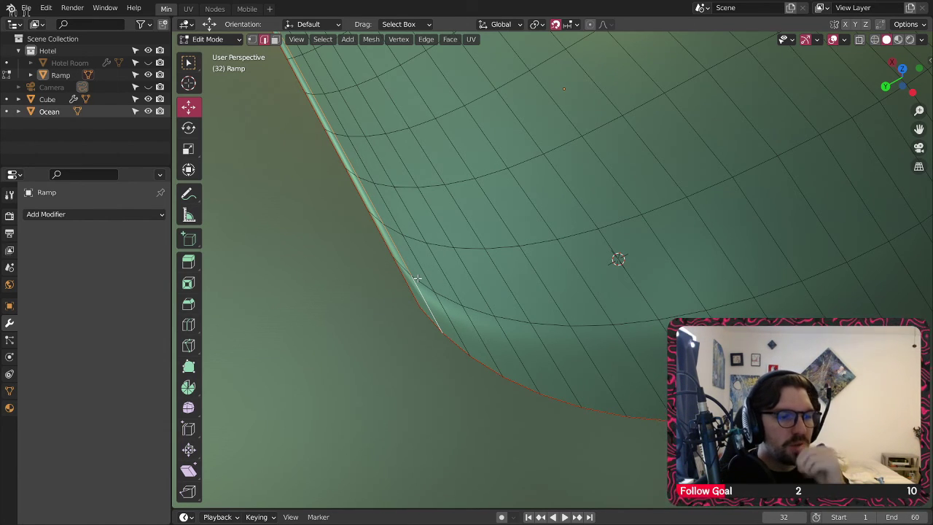
Step: Examine the narrow strip of faces between the selected edge loop and the Ramp's outer rim
scroll(390, 258, "down", 6)
middle_click_drag(539, 210, 445, 240)
scroll(506, 215, "up", 4)
middle_click_drag(506, 215, 460, 207)
middle_click_drag(319, 250, 450, 284, "shift")
scroll(460, 206, "up", 2)
scroll(436, 261, "up", 2)
middle_click_drag(346, 199, 707, 293, "shift")
middle_click_drag(346, 174, 578, 259, "shift")
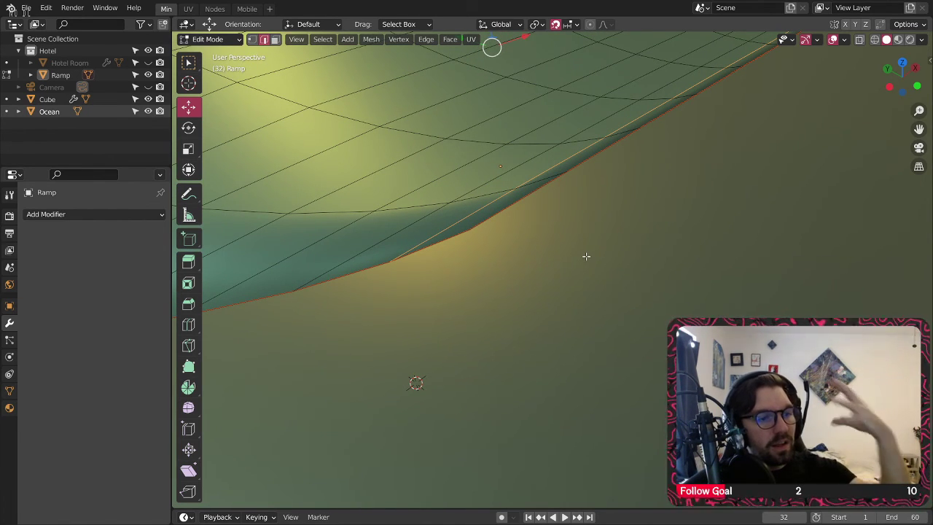
scroll(481, 211, "down", 8)
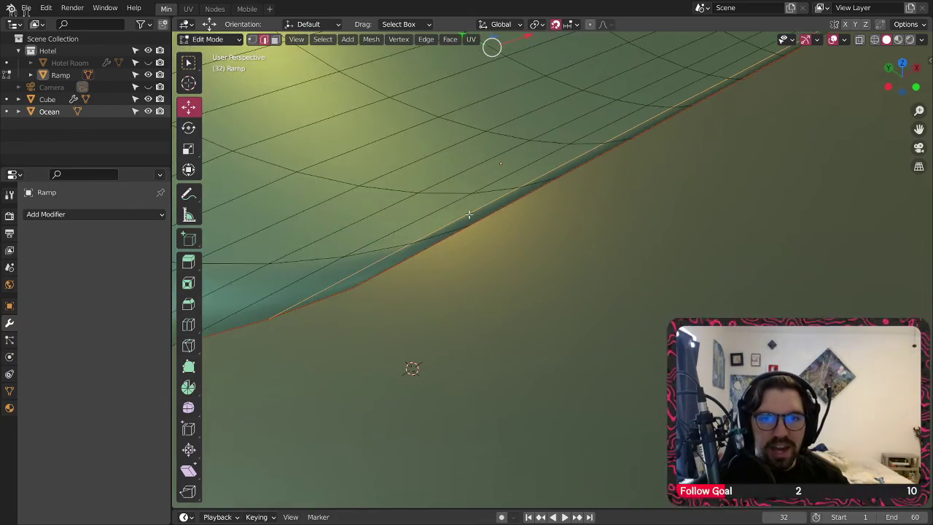
mouse_move(525, 210)
middle_mouse_down()
mouse_move(665, 238)
mouse_move(520, 269)
mouse_move(459, 265)
mouse_move(488, 262)
mouse_move(566, 160)
mouse_move(467, 206)
mouse_move(514, 211)
middle_mouse_up()
scroll(431, 327, "up", 5)
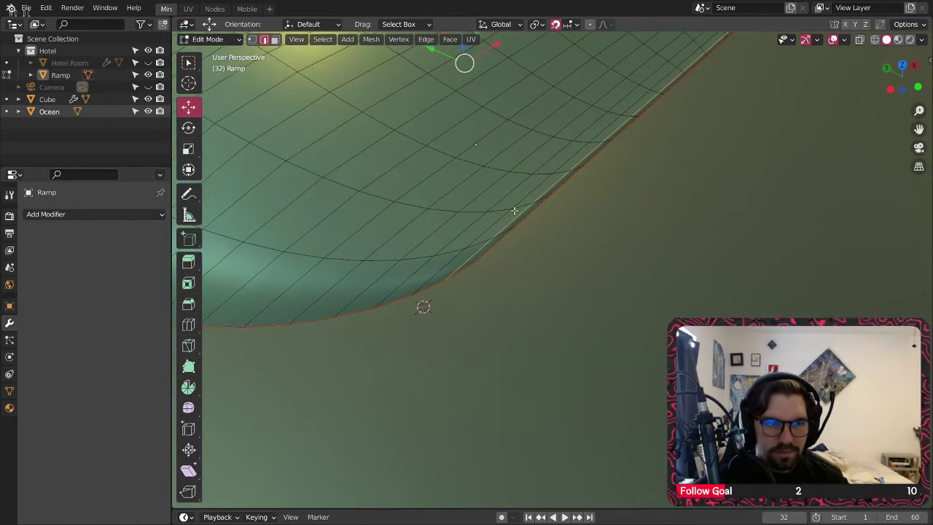
Step: Select the entire Ramp mesh and inset its faces individually with a thickness of 0.02 m
key("a")
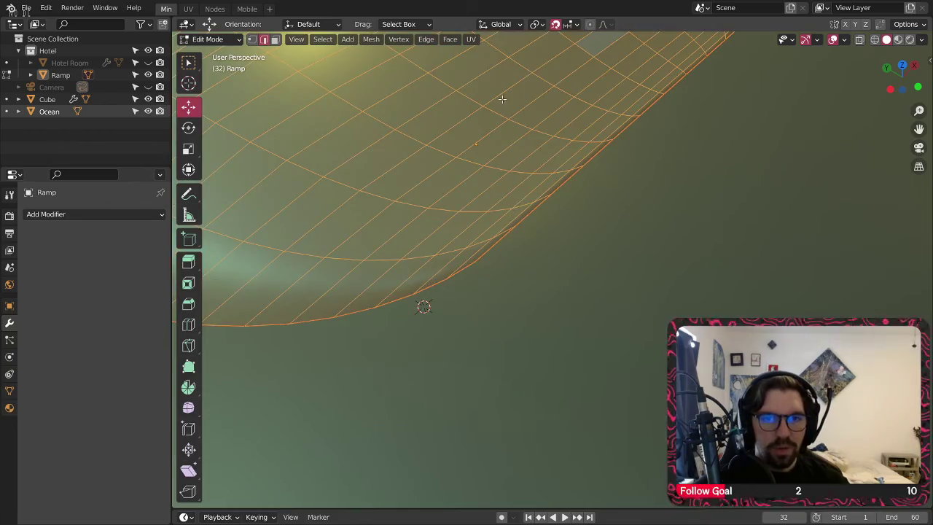
middle_click_drag(502, 98, 532, 280)
key("i")
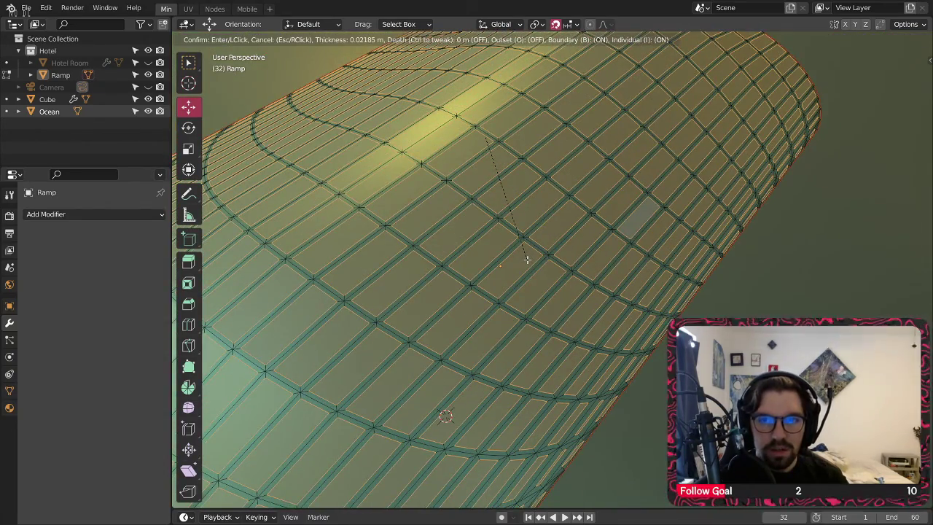
left_click(527, 261)
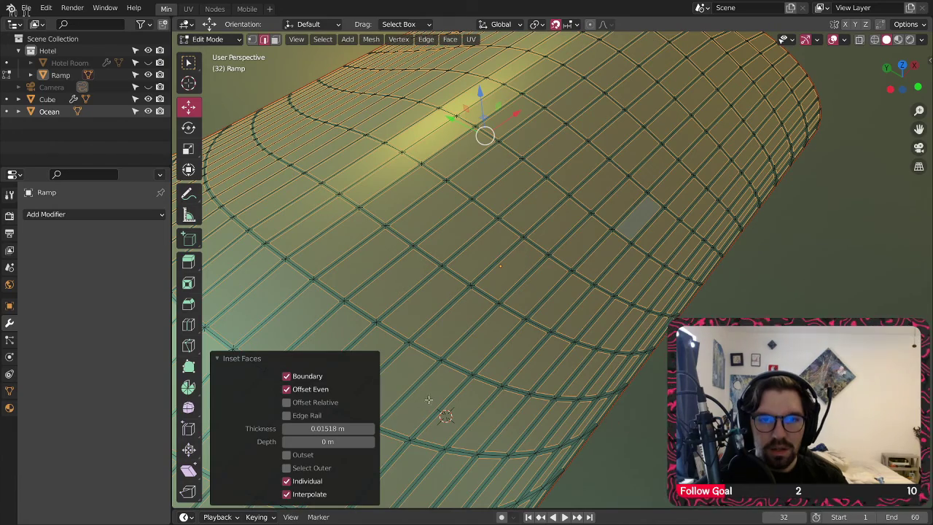
left_click(313, 428)
key("Return")
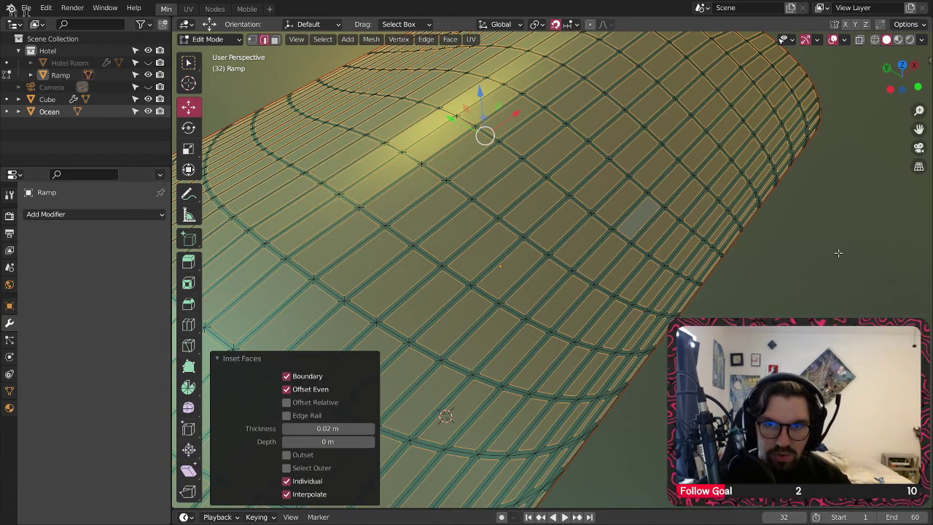
Step: Reduce the thickness of the individual face inset to 0.005 m
scroll(608, 262, "up", 10)
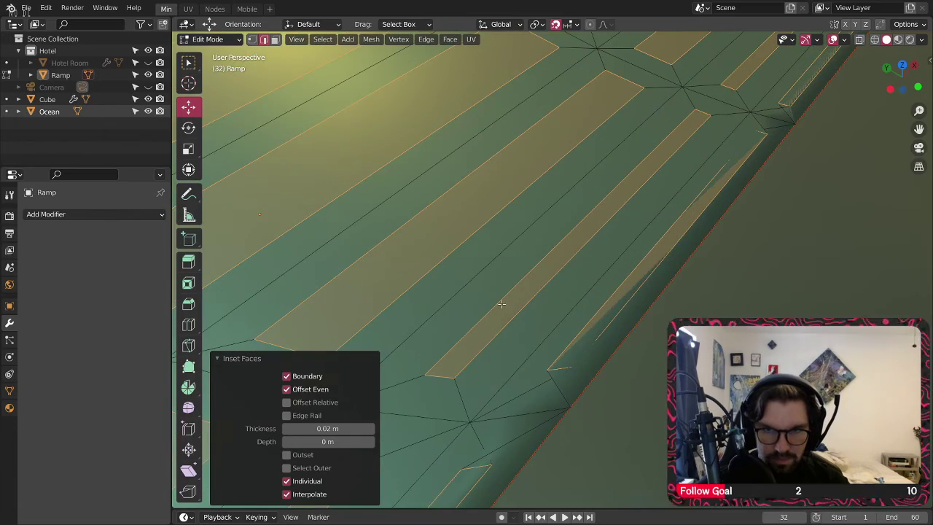
left_click(296, 429)
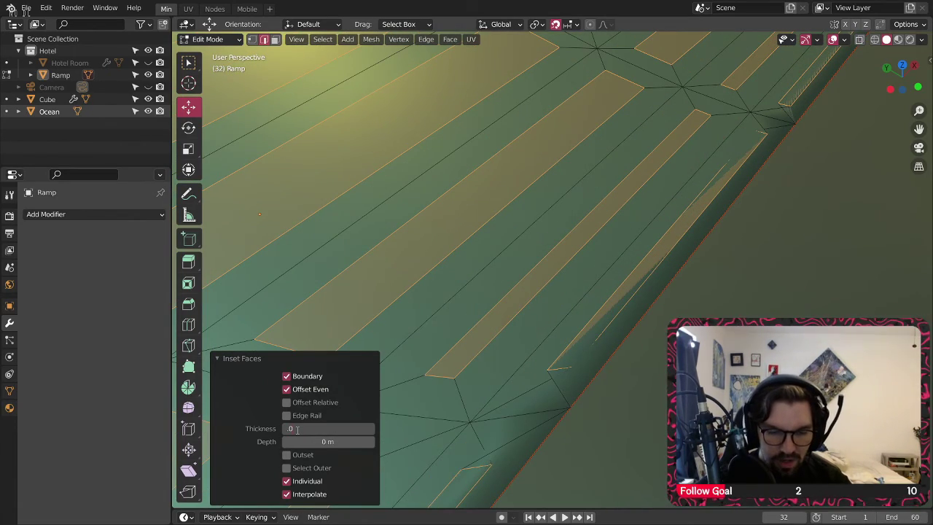
type(".005")
key("Return")
Step: Examine the gaps between the inset faces along the Ramp's rim and across its curved surface
scroll(571, 339, "down", 5)
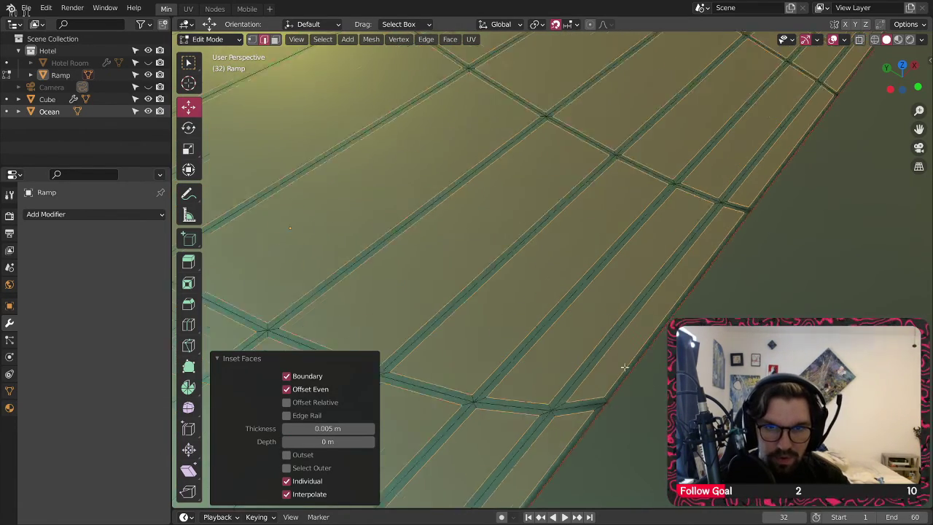
scroll(571, 338, "up", 8)
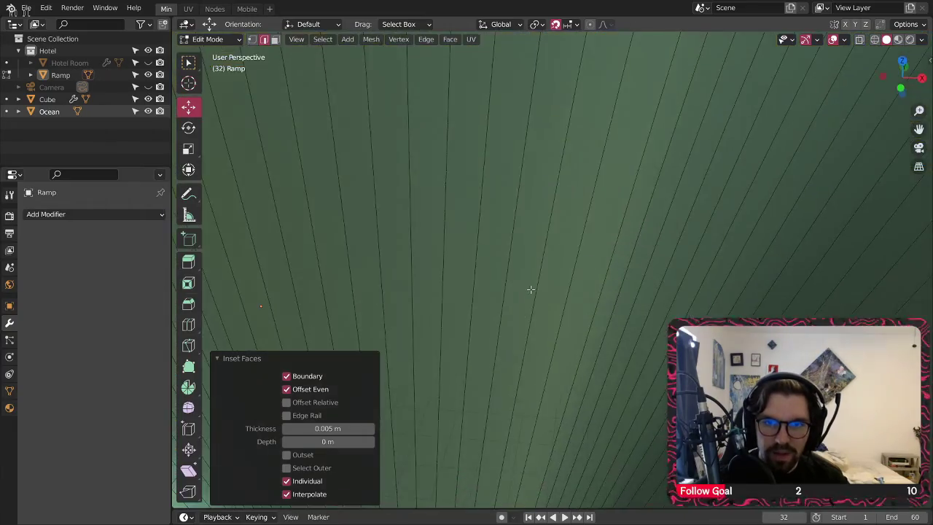
scroll(531, 289, "down", 10)
scroll(502, 258, "up", 4)
middle_click_drag(502, 258, 561, 284)
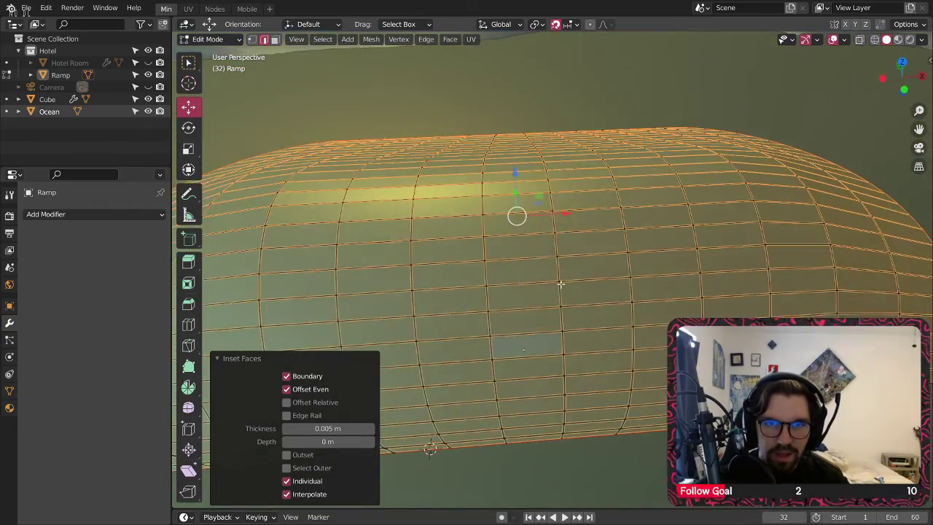
scroll(472, 261, "up", 3)
middle_click_drag(481, 262, 486, 254)
scroll(472, 253, "down", 3)
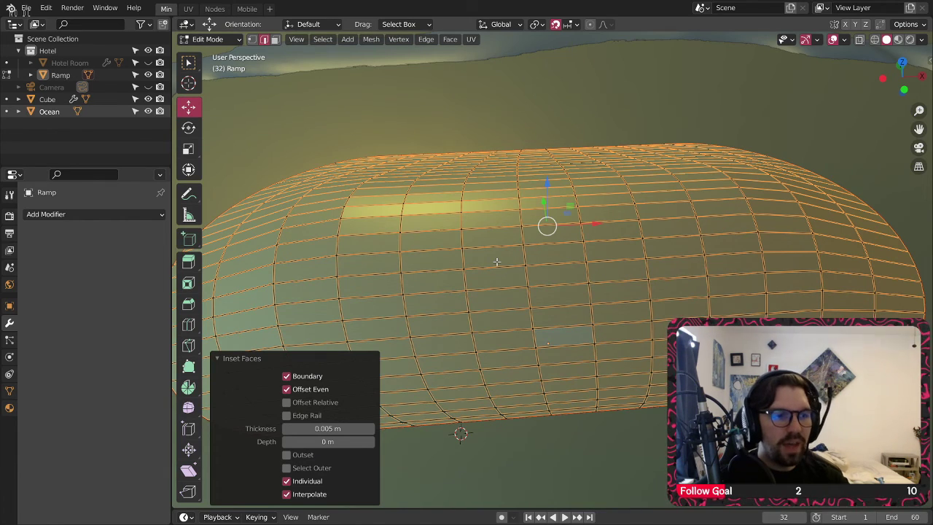
scroll(438, 203, "up", 8)
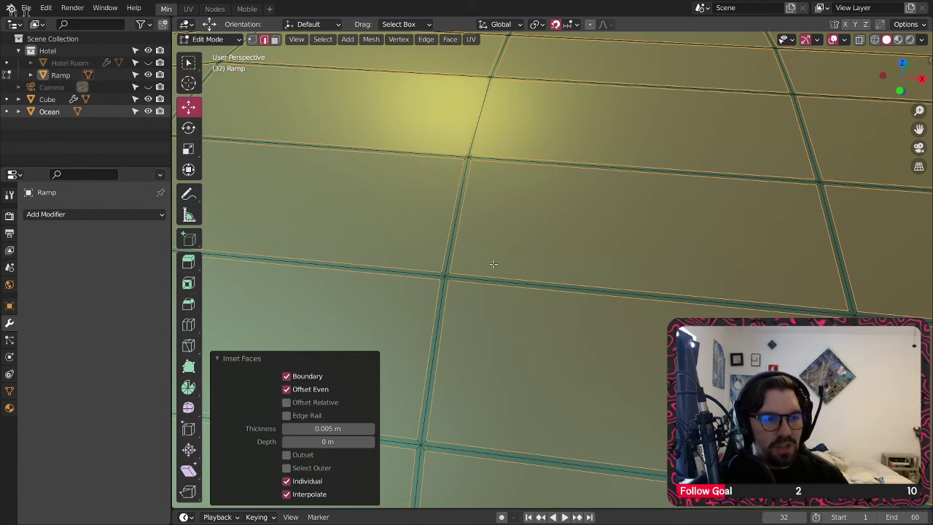
Step: Examine the thin gaps between inset faces at the Ramp's end and across its whole surface
scroll(574, 237, "down", 10)
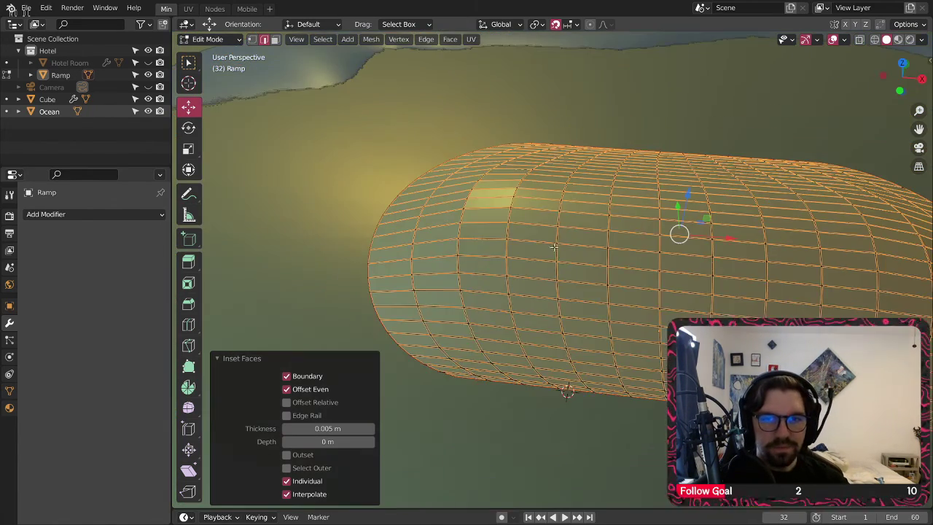
middle_click_drag(700, 285, 465, 191)
scroll(464, 191, "up", 8)
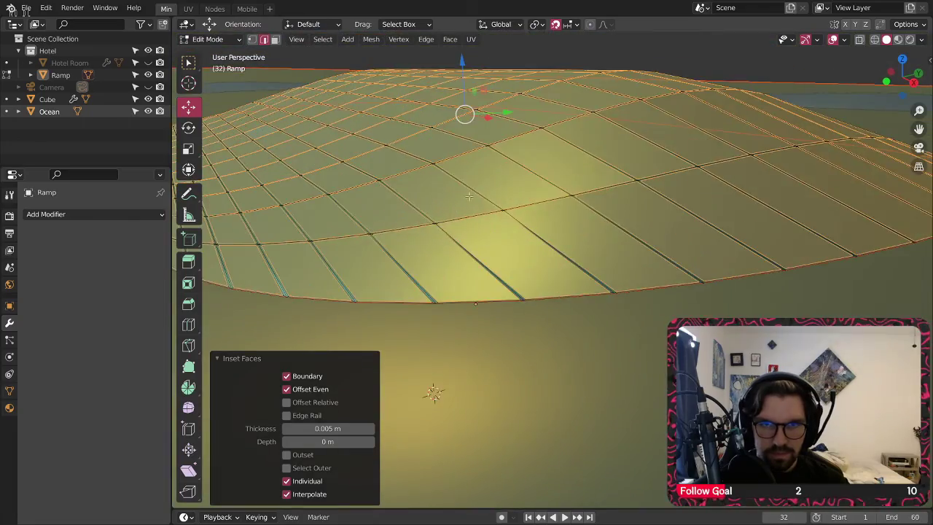
scroll(448, 229, "down", 10)
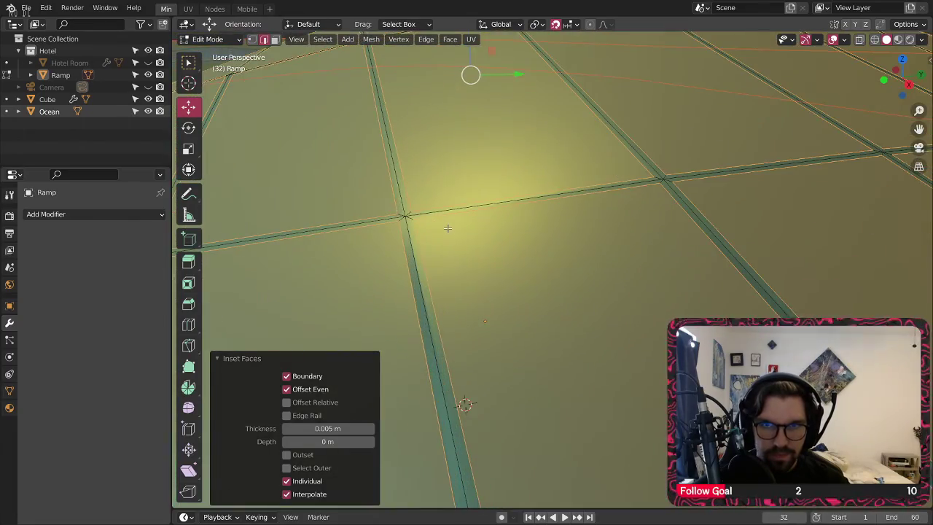
scroll(598, 264, "up", 8)
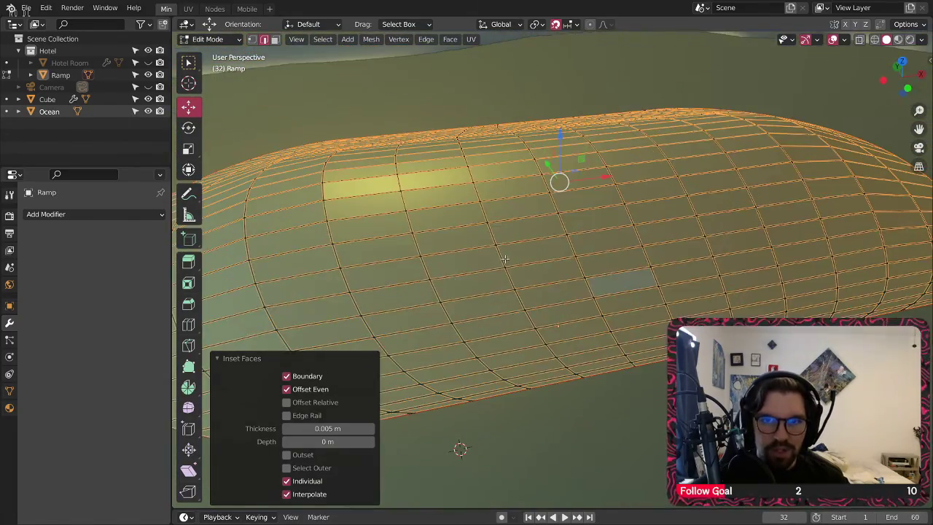
scroll(570, 251, "down", 6)
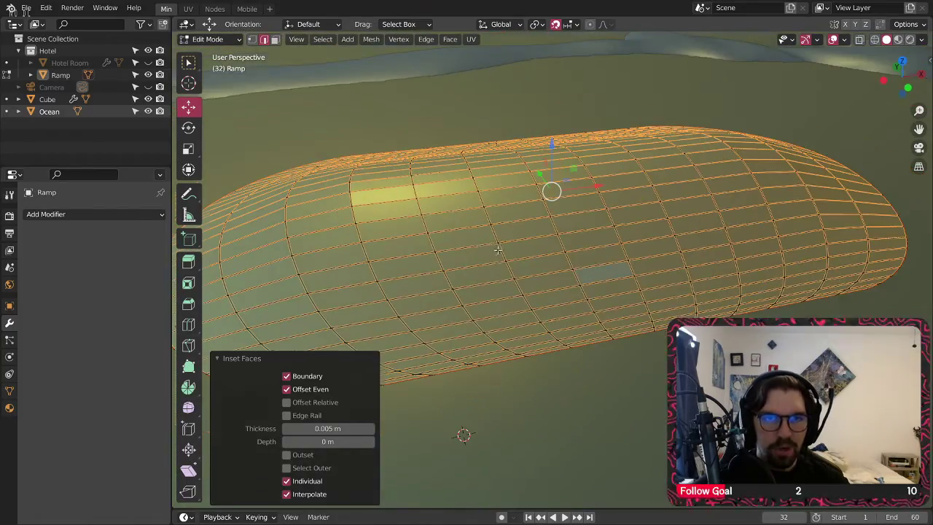
Step: Switch to the Nodes workspace and hide the Ocean and Cube objects so only the Ramp remains displayed
left_click(218, 9)
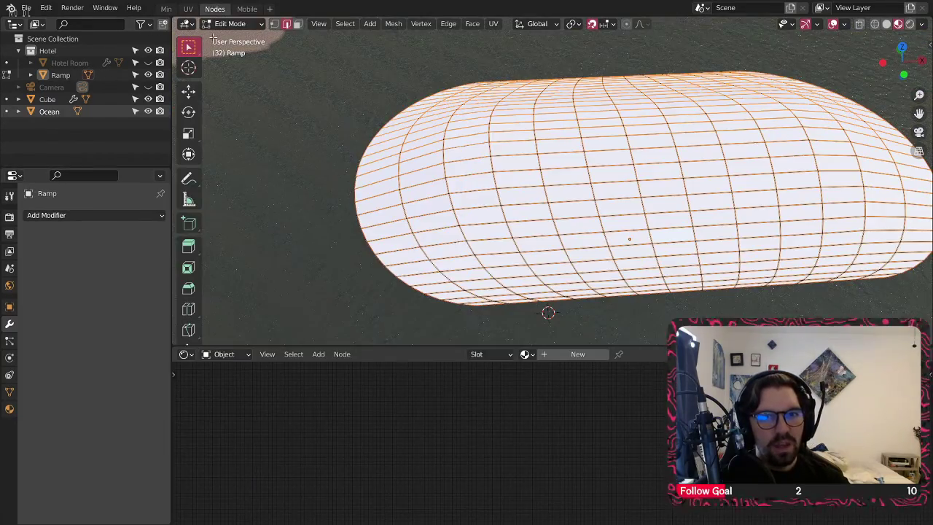
middle_click_drag(538, 246, 254, 131)
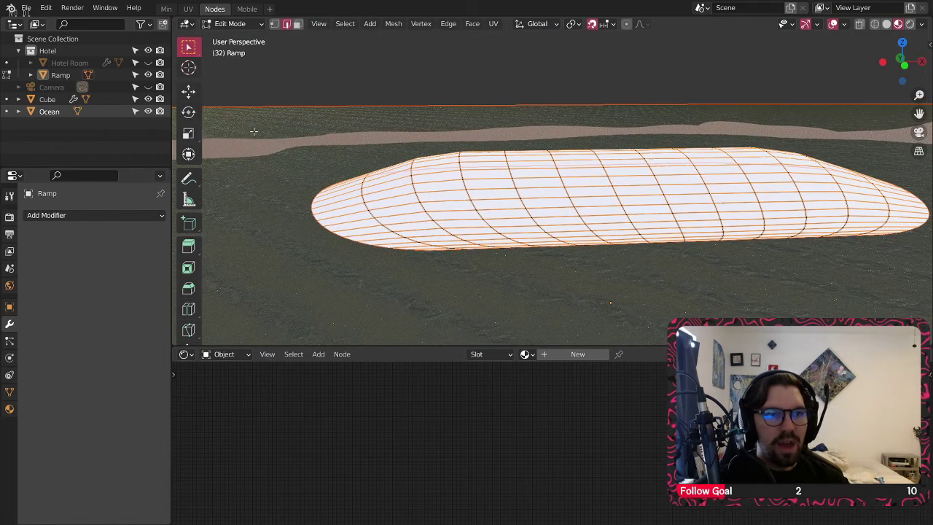
left_click(149, 112)
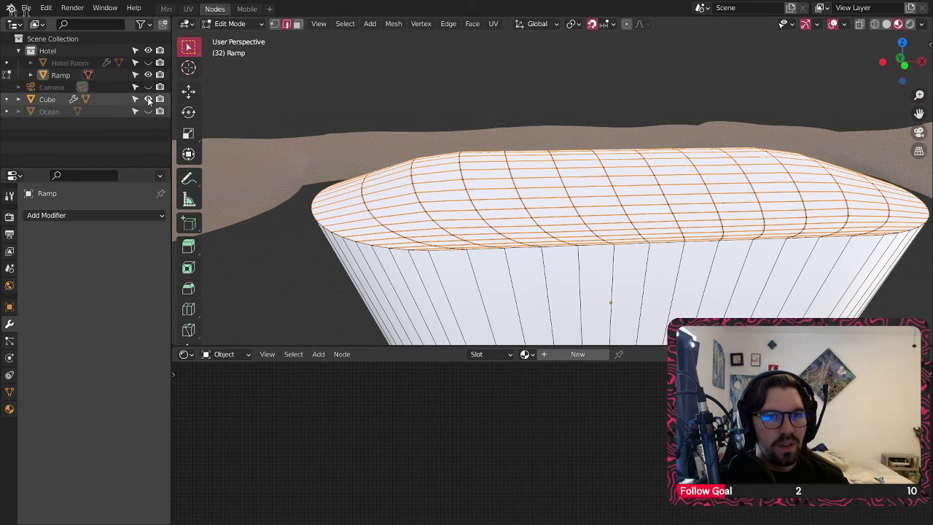
left_click(148, 100)
Step: Create a material for the Ramp and add a second material slot with its own new material
middle_click_drag(558, 200, 566, 229)
scroll(516, 254, "up", 3)
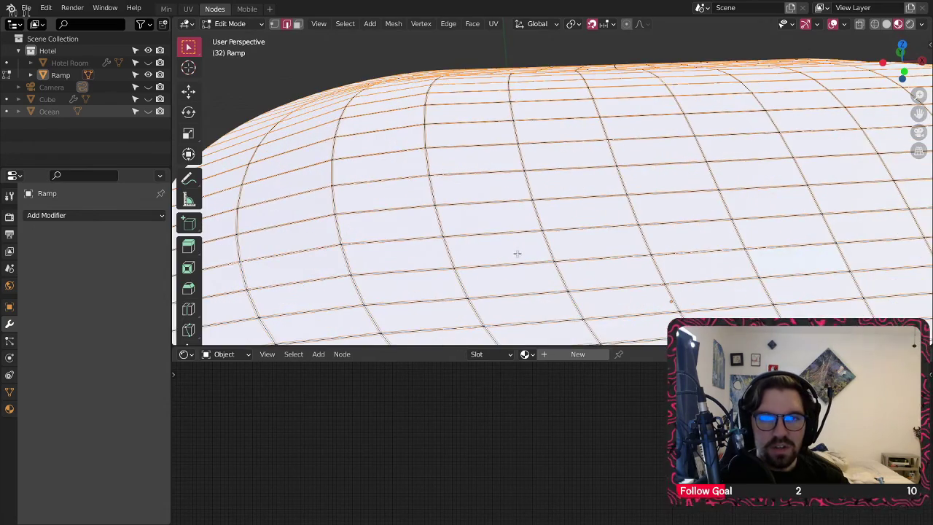
middle_click_drag(516, 254, 522, 248)
scroll(521, 247, "up", 5)
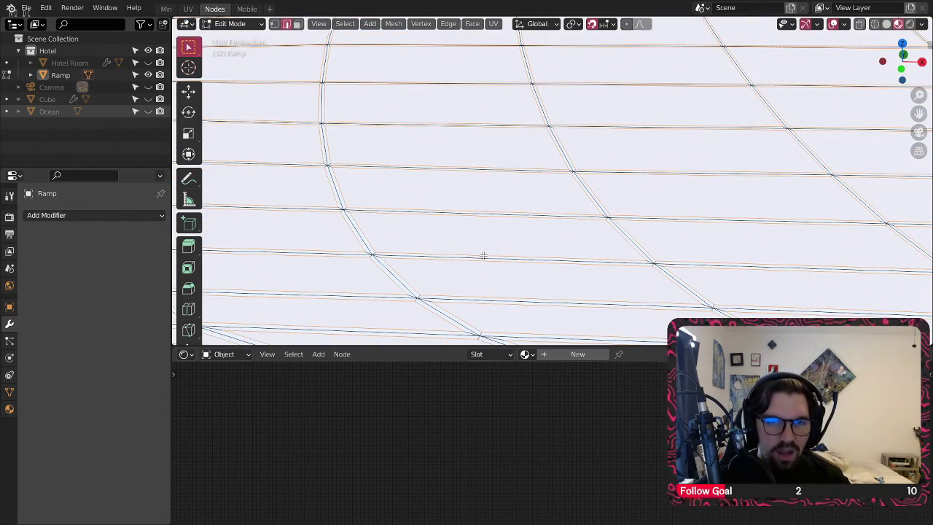
left_click(557, 355)
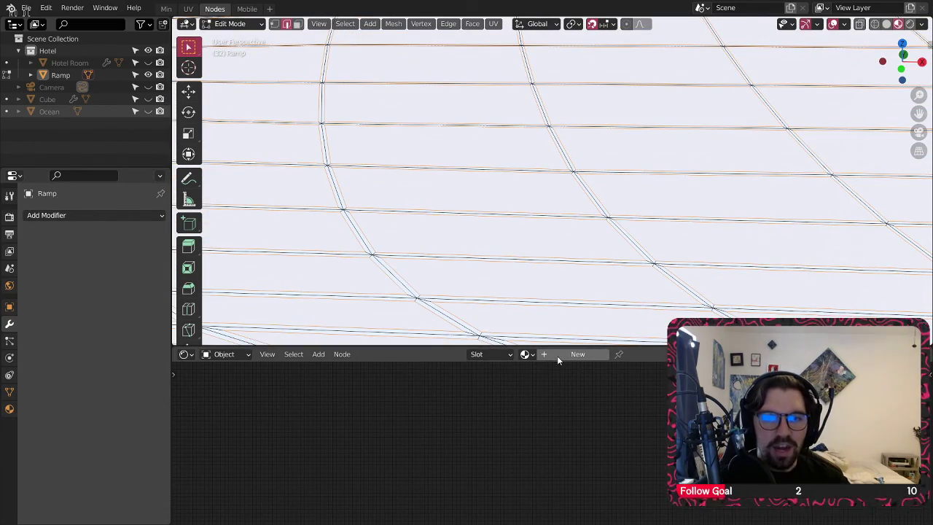
left_click(468, 355)
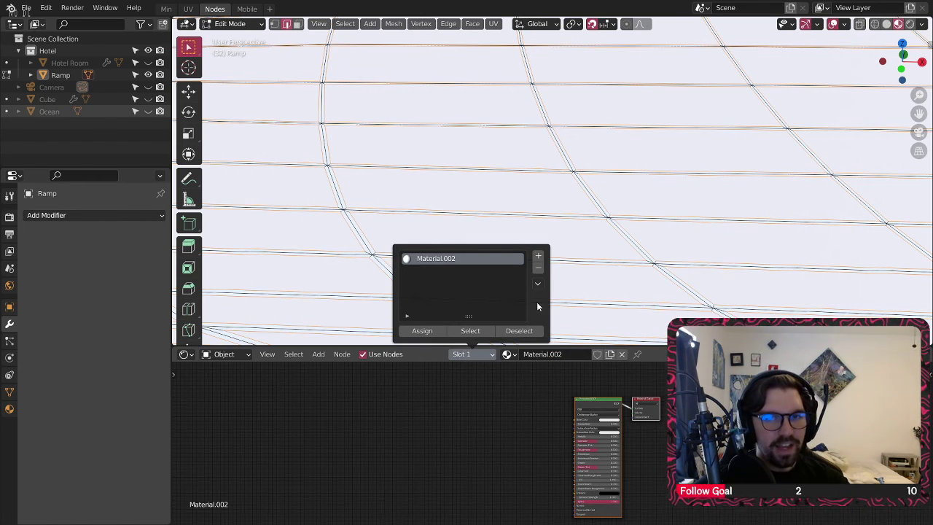
left_click(537, 257)
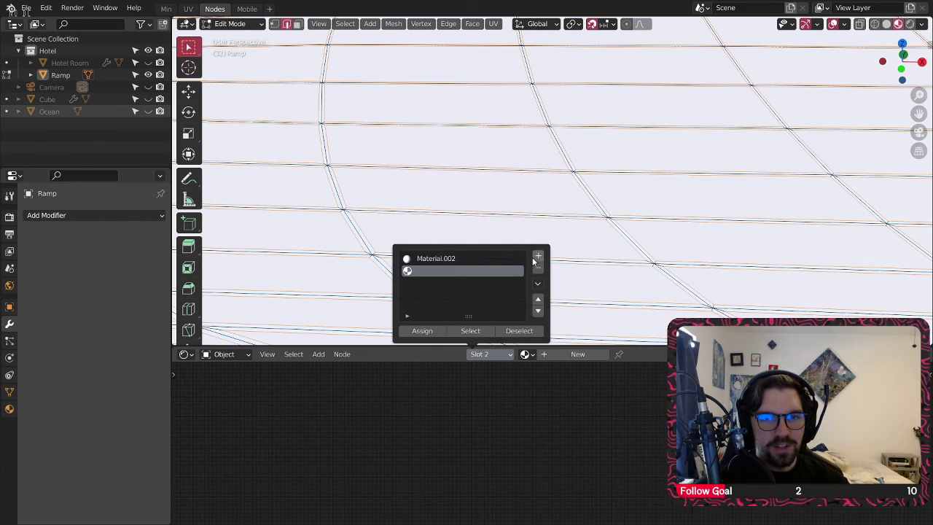
left_click(492, 355)
left_click(548, 354)
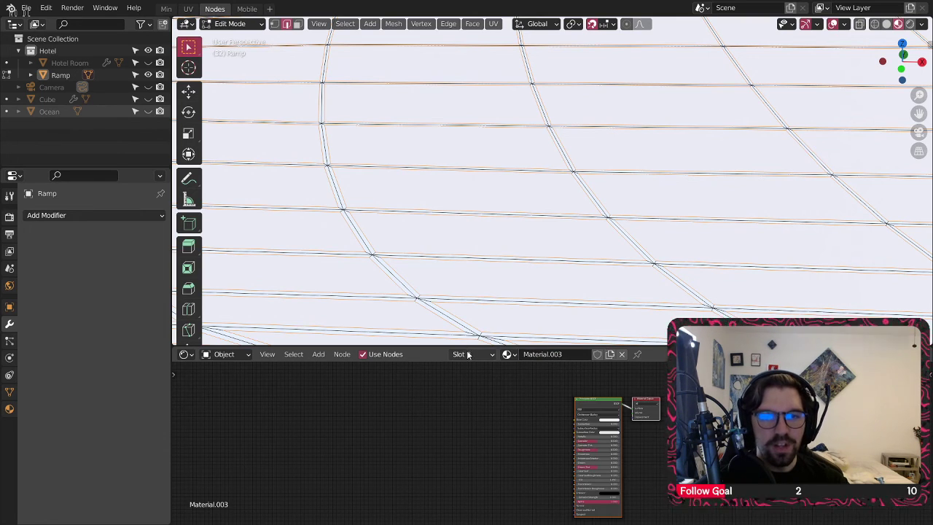
Step: Assign the second material, Material.003, to the selected inset faces and set its base color to light blue
left_click(461, 354)
left_click(423, 331)
scroll(597, 417, "up", 4)
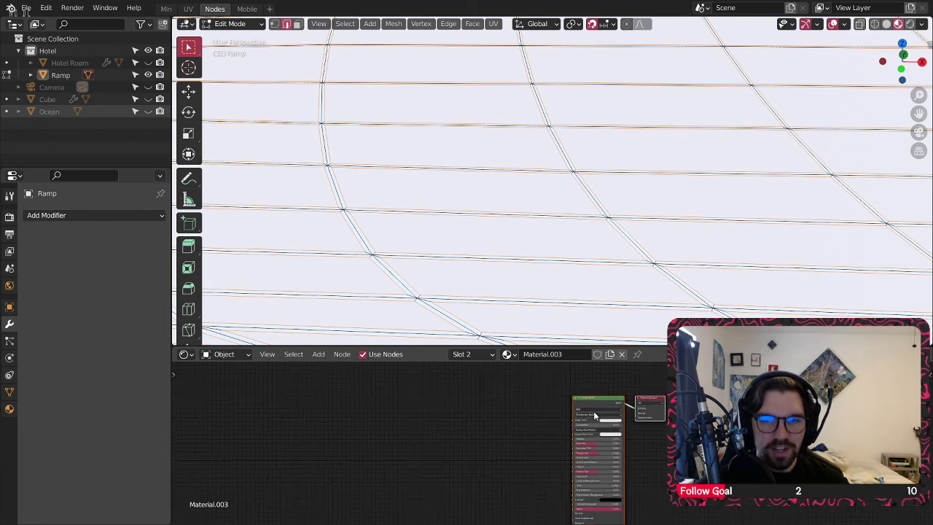
left_click(612, 417)
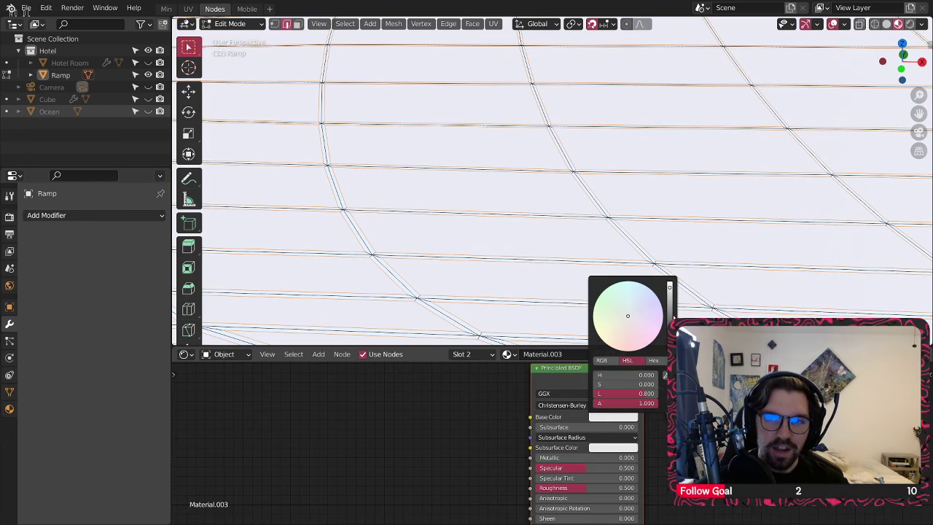
left_click(670, 317)
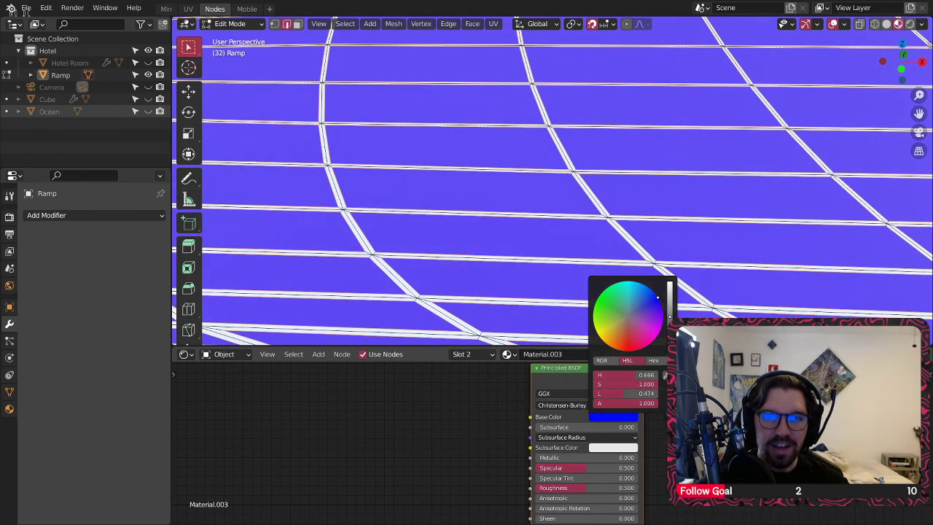
left_click_drag(657, 297, 638, 283)
scroll(580, 262, "down", 6)
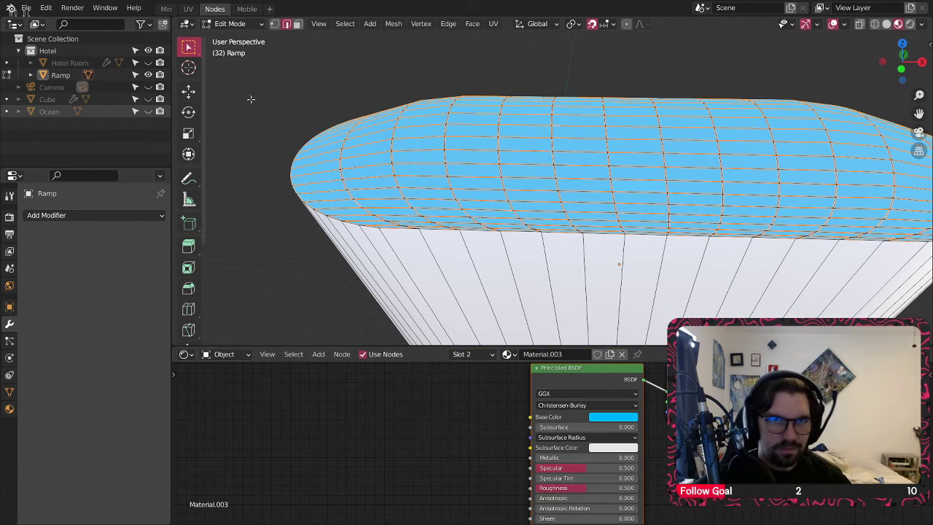
Step: Select the ring of side faces below the Ramp's rim and assign them a new material in a third slot
left_click(299, 24)
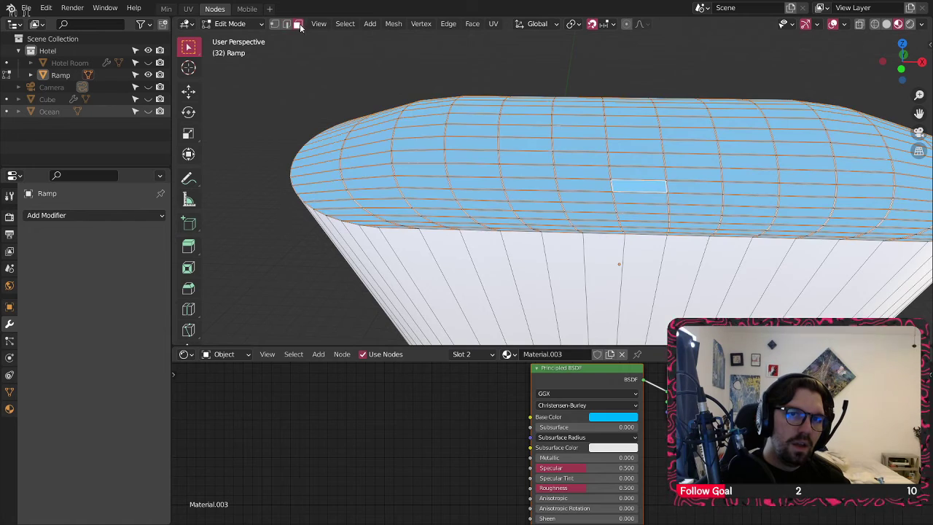
left_click(516, 277, "alt")
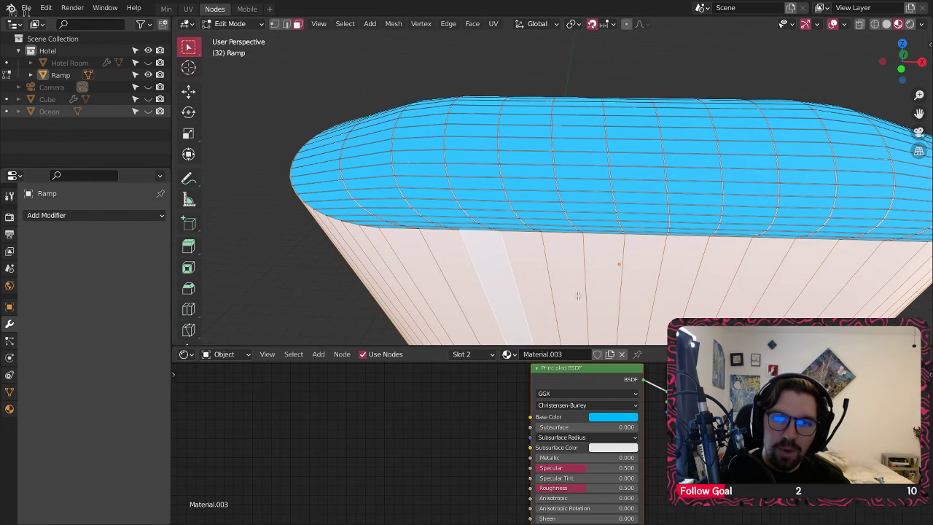
middle_click_drag(577, 296, 524, 293)
left_click(472, 355)
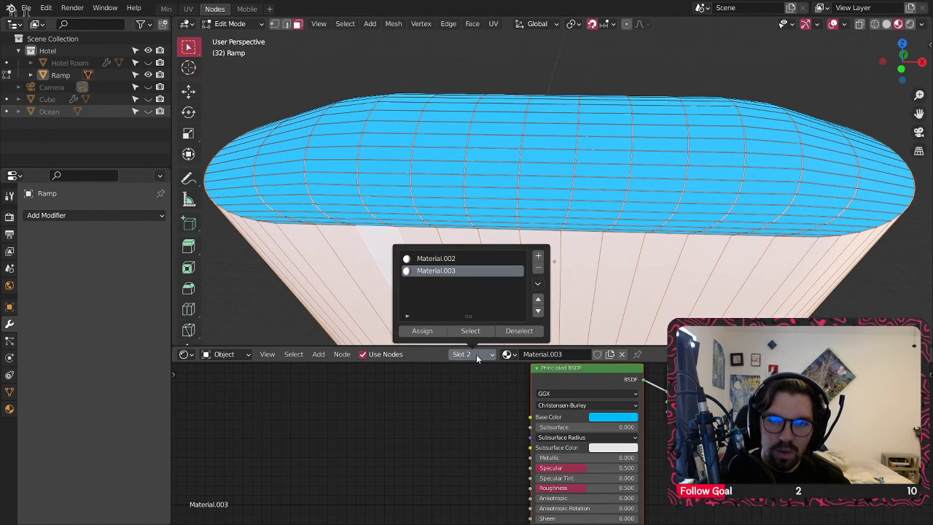
left_click(540, 255)
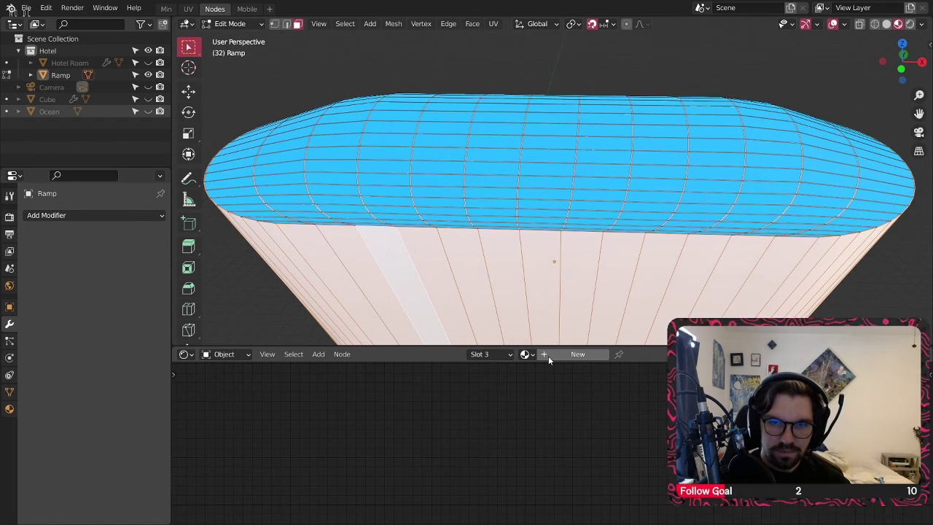
left_click(575, 354)
left_click(471, 355)
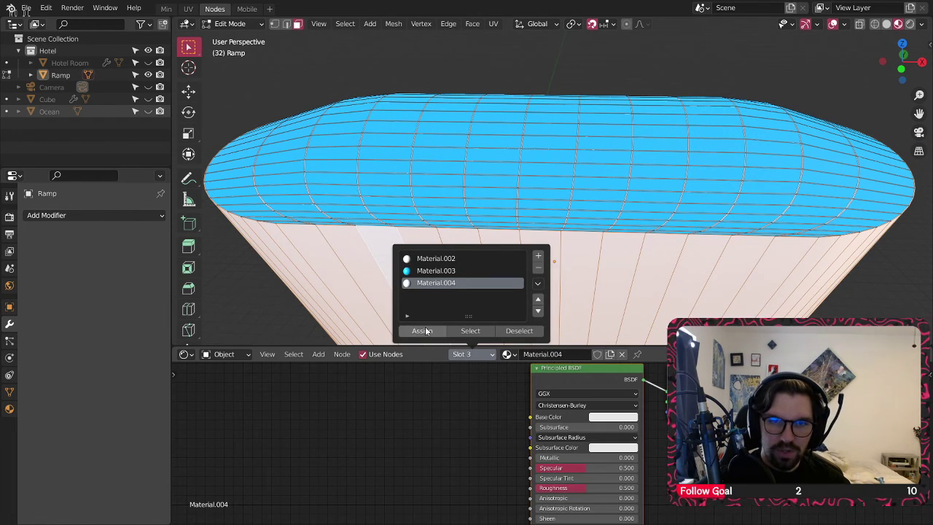
left_click(425, 330)
Step: Set the base color of Material.004 to red and deselect the Ramp's side faces
left_click(611, 418)
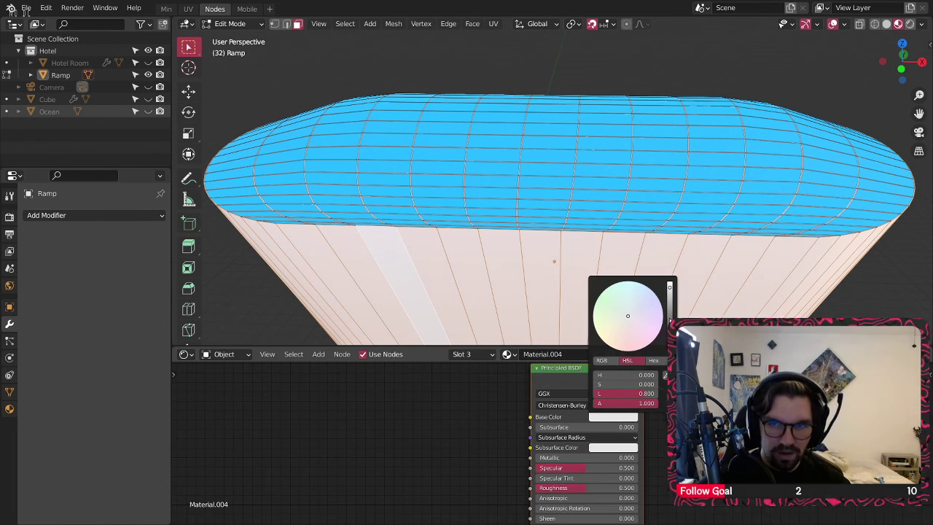
left_click(669, 319)
left_click(634, 348)
left_click(246, 300)
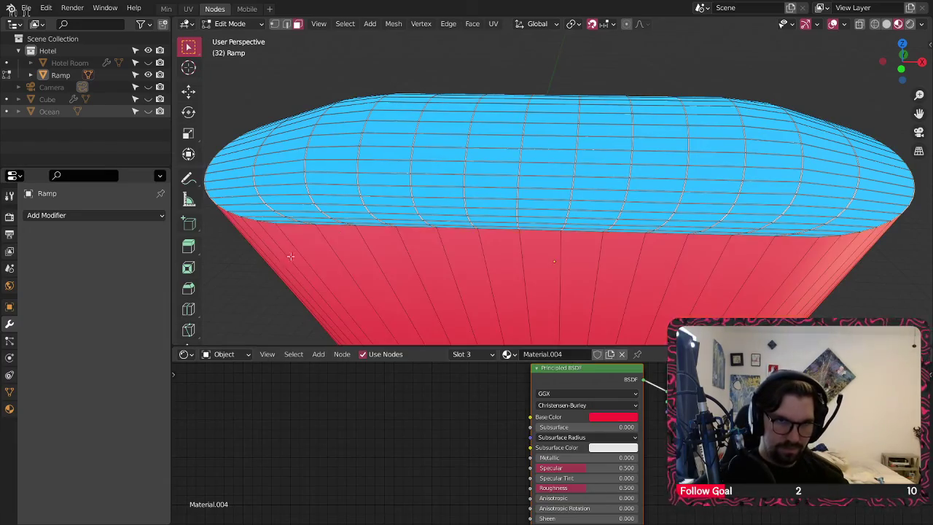
Step: Examine the blue inset faces, the gaps between them and the red sides of the Ramp from several angles
middle_click_drag(290, 256, 587, 179)
scroll(503, 204, "up", 6)
middle_click_drag(576, 219, 500, 244)
middle_click_drag(500, 244, 534, 206, "shift")
scroll(702, 266, "down", 2)
scroll(702, 267, "down", 2)
scroll(502, 233, "down", 2)
scroll(443, 178, "up", 3)
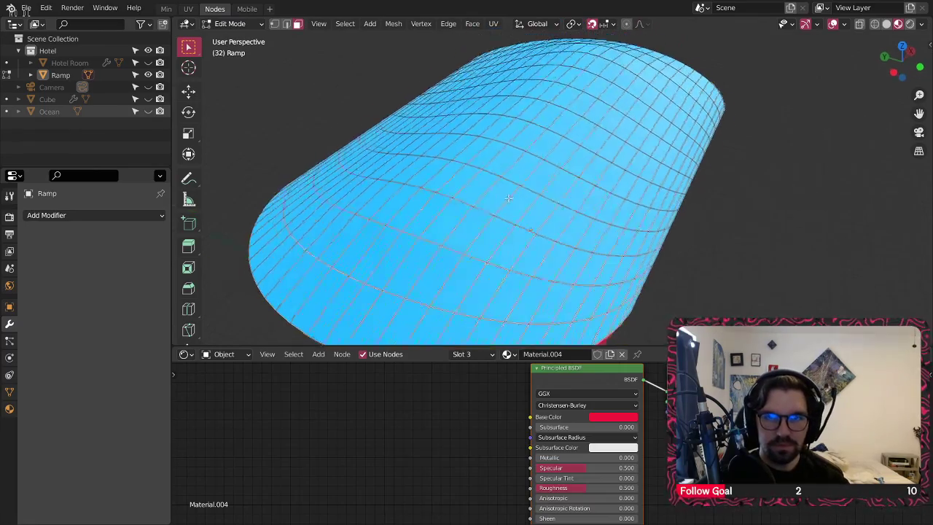
middle_click_drag(443, 178, 503, 158)
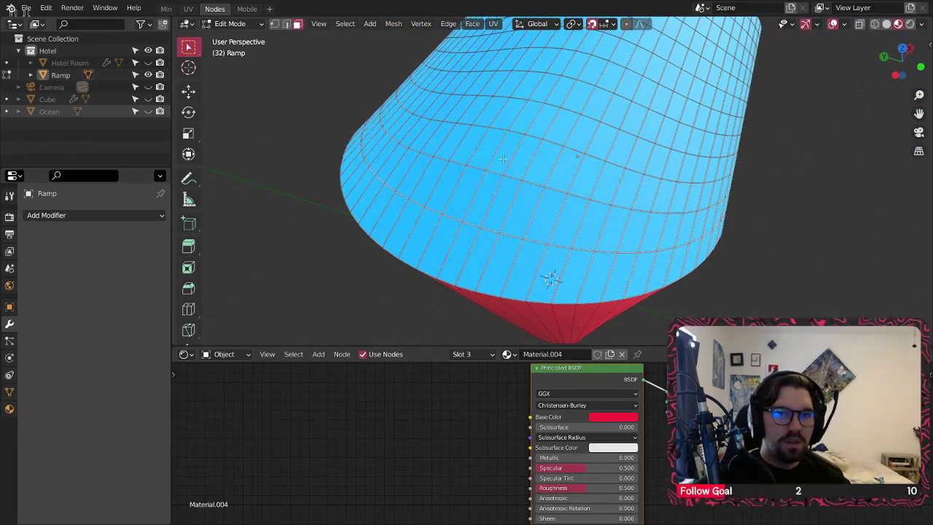
Step: Try Material.003 in the Ramp's third slot, and restore Material.004 there
left_click(508, 354)
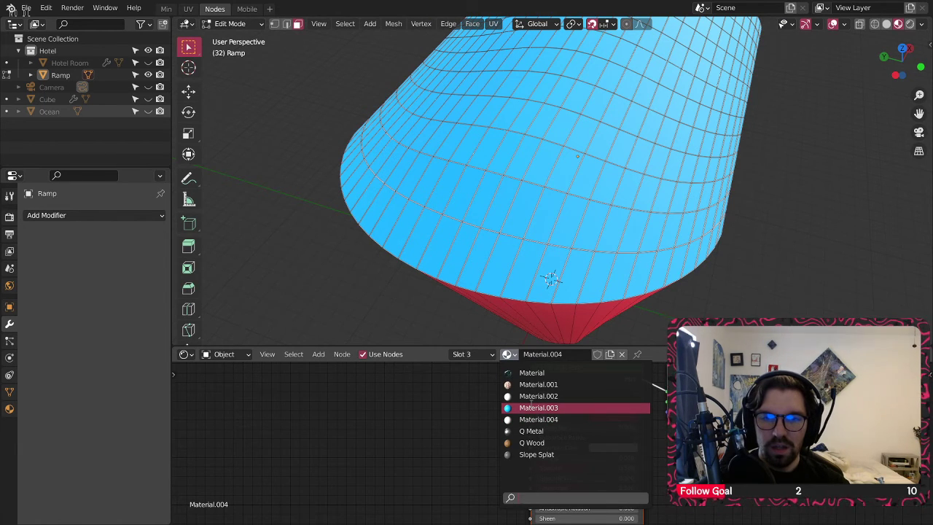
left_click(531, 405)
middle_click_drag(636, 341, 602, 343, "shift")
left_click(504, 353)
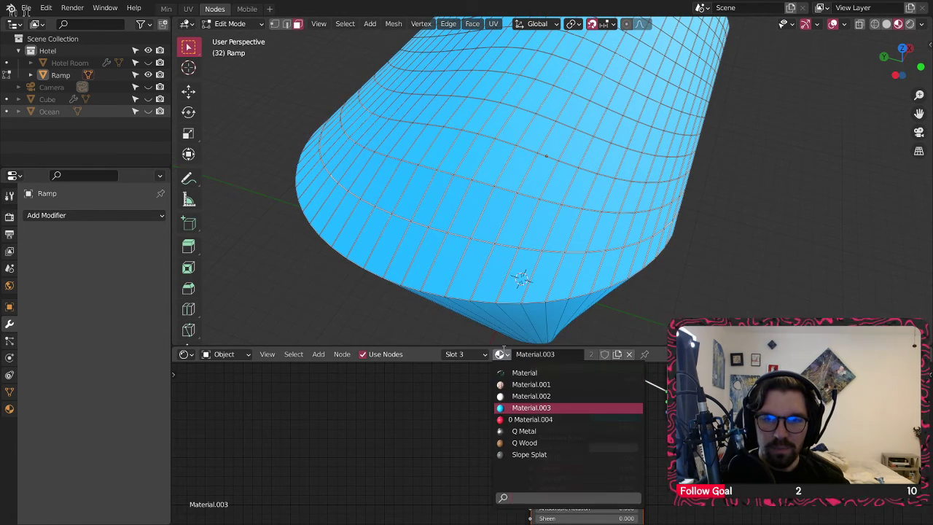
left_click(529, 419)
middle_click_drag(521, 189, 522, 235)
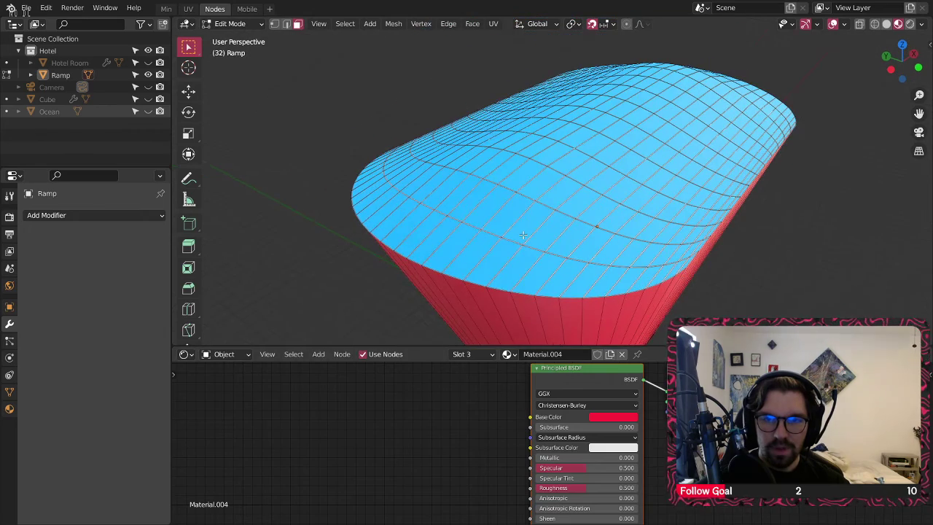
Step: Return to Object Mode and replace the material in the Ramp's first slot, used by the gaps, with Q Metal
left_click(478, 355)
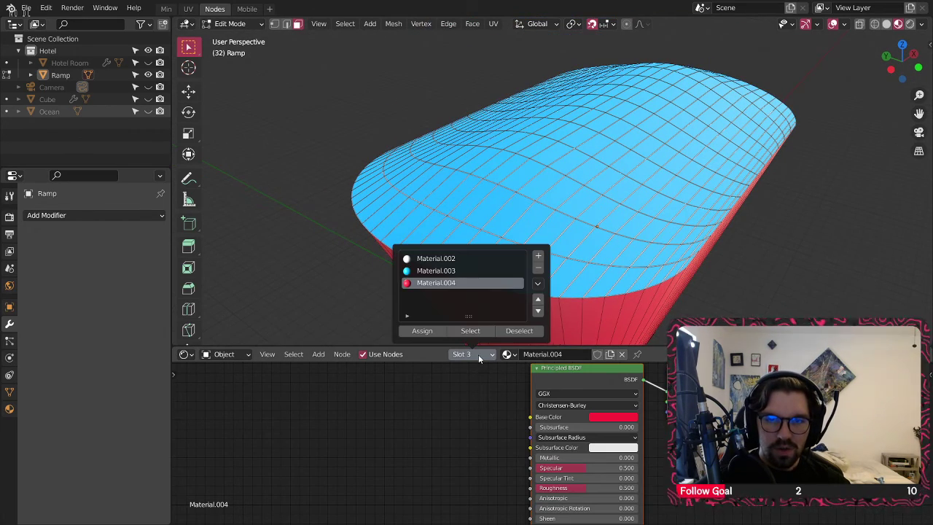
left_click(459, 258)
scroll(619, 243, "up", 10)
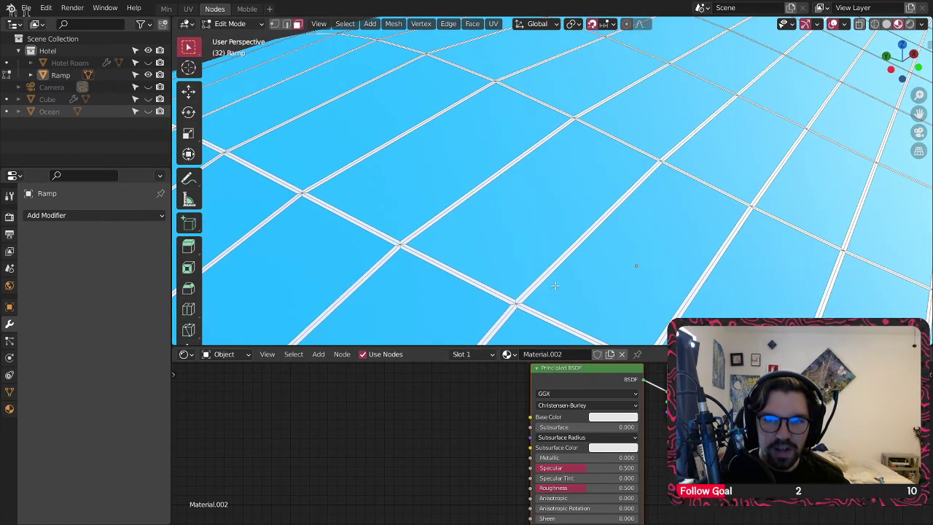
left_click(227, 25)
left_click(235, 37)
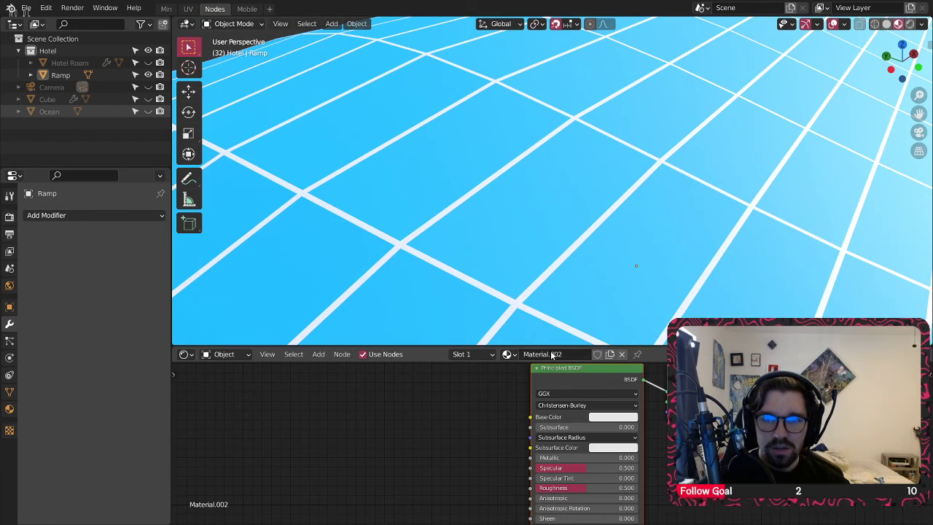
left_click(508, 355)
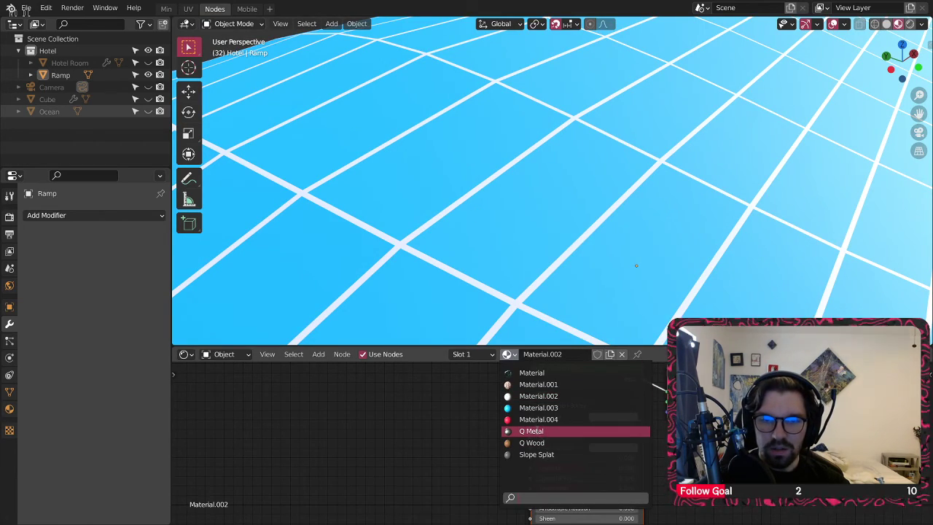
left_click(532, 430)
scroll(481, 218, "down", 8)
middle_click_drag(492, 217, 527, 197)
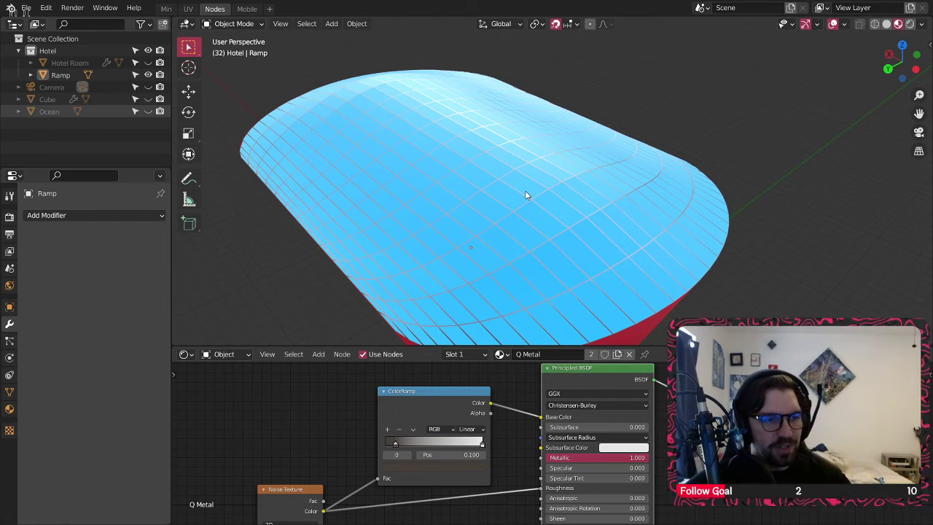
Step: Switch to the Ramp's second material slot, Material.003, and set its Transmission to 1.000
middle_click_drag(525, 190, 556, 201)
scroll(535, 248, "up", 6)
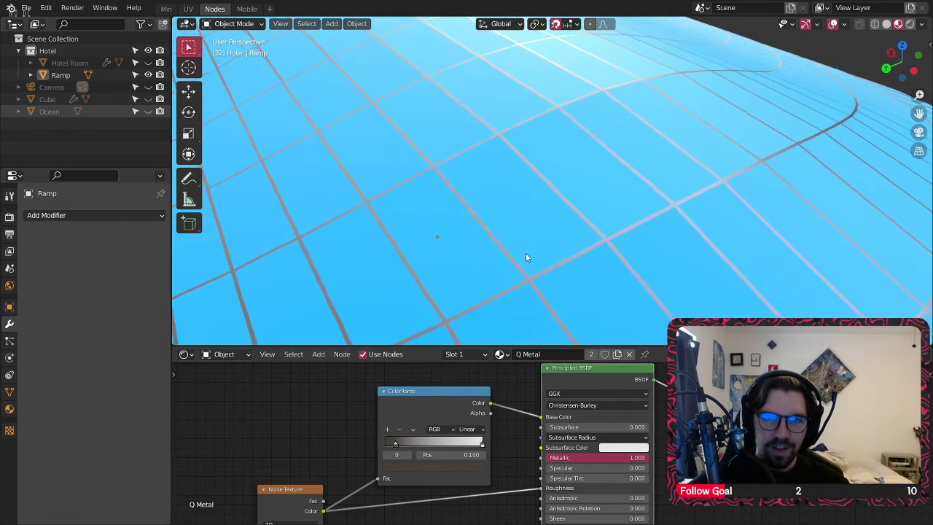
middle_click_drag(528, 257, 592, 233)
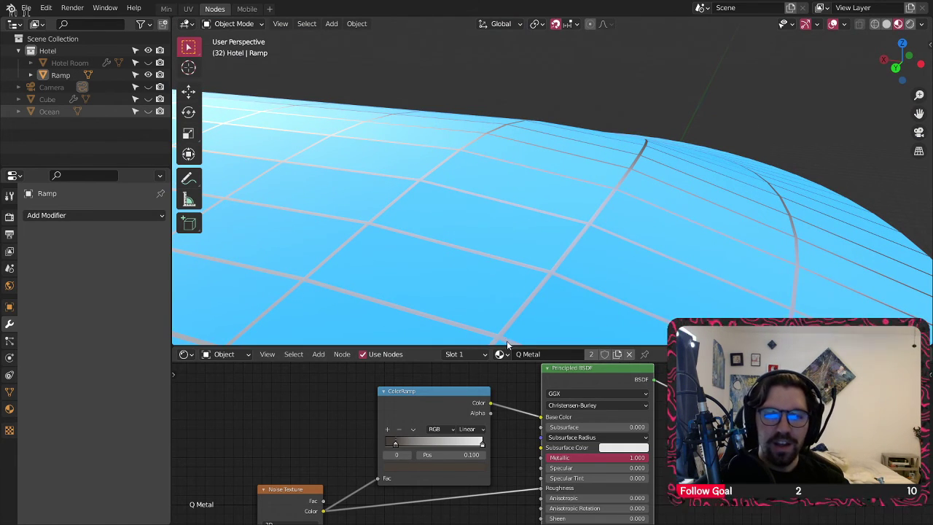
left_click(461, 354)
left_click(468, 356)
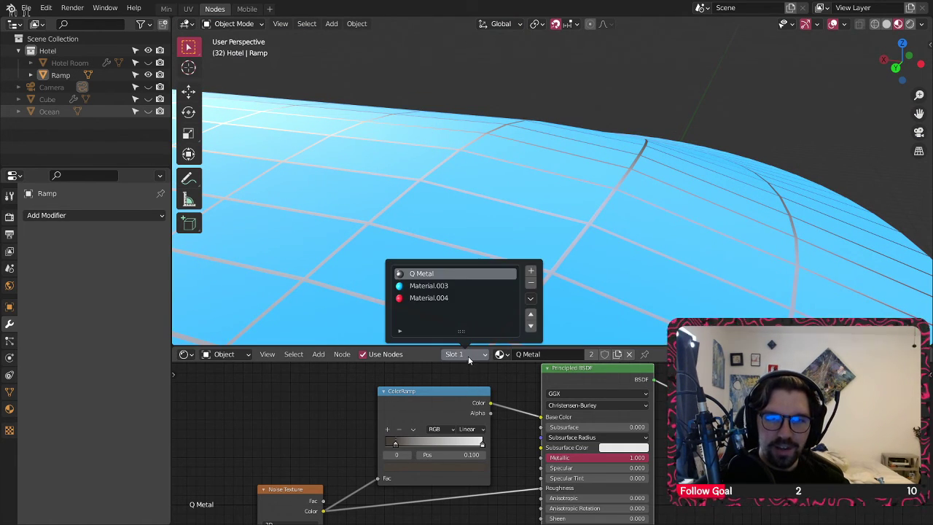
left_click(449, 286)
middle_click_drag(569, 460, 641, 399)
left_click_drag(532, 439, 583, 440)
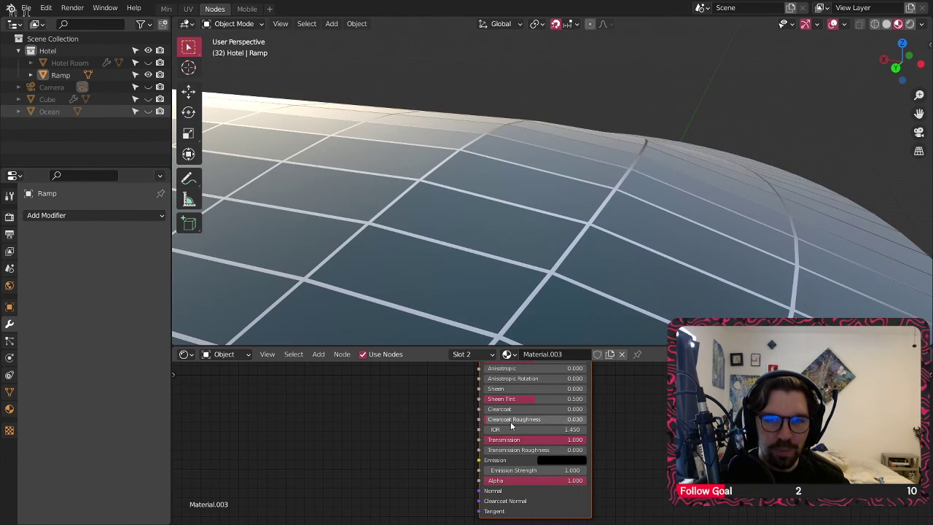
Step: Set the Sheen Tint, Clearcoat Roughness, Roughness and Specular of Material.003 to 0
middle_click_drag(511, 426, 530, 460)
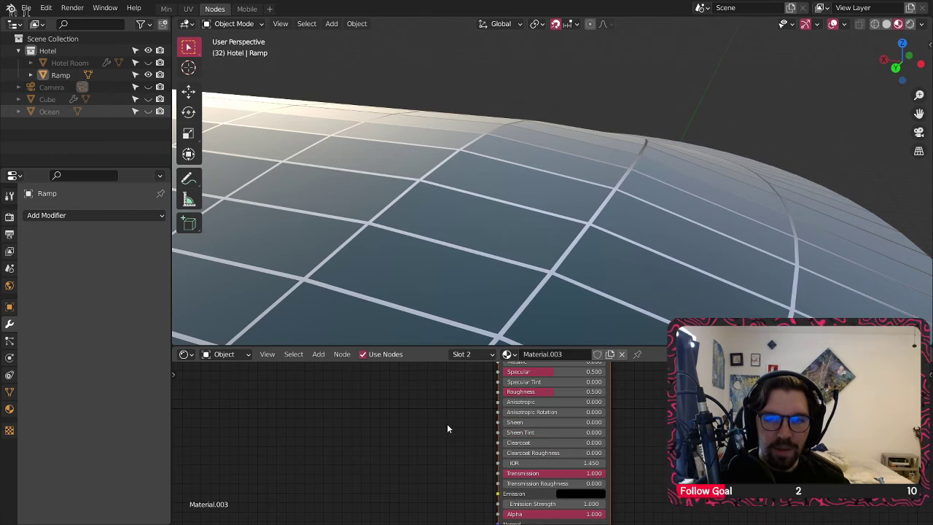
middle_click_drag(447, 428, 454, 467)
left_click_drag(559, 430, 510, 432)
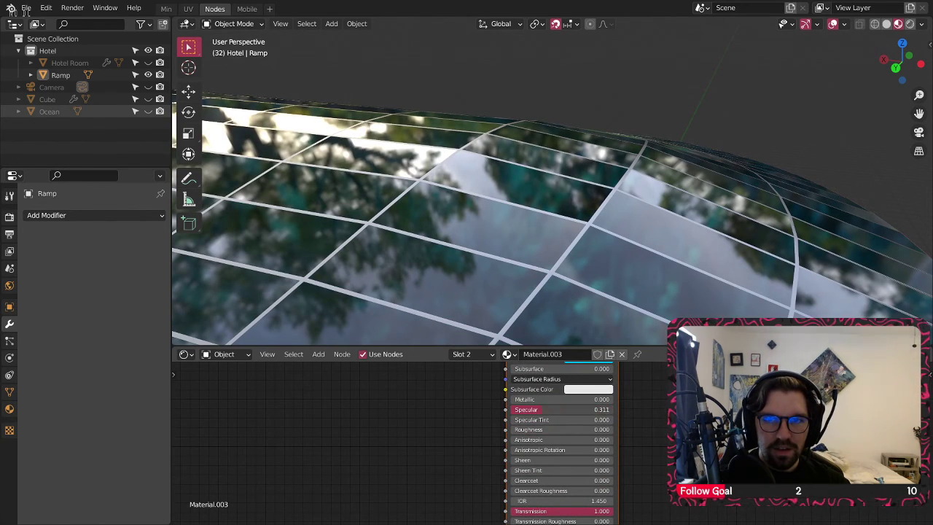
Step: Set the Transmission Roughness of Material.003 to 0.5 and check the Ramp's inset faces
scroll(515, 413, "down", 4, "shift")
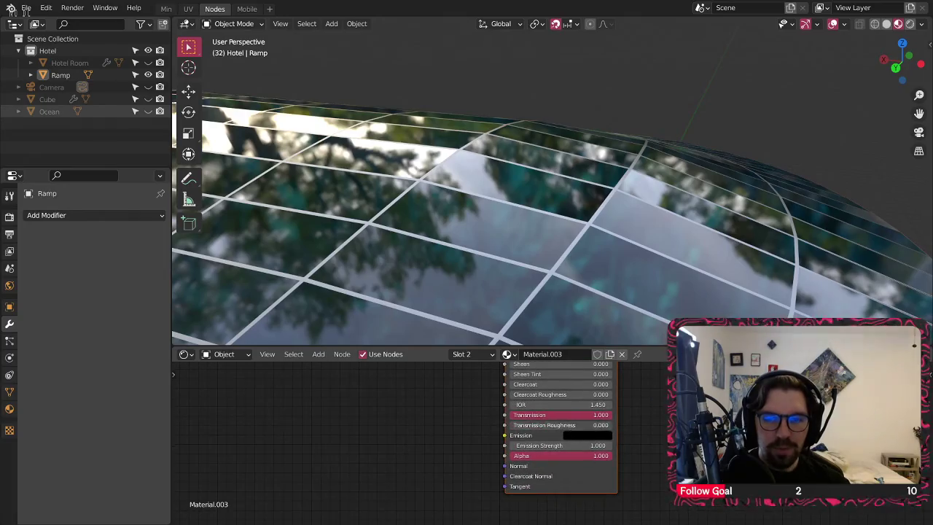
double_click(569, 426)
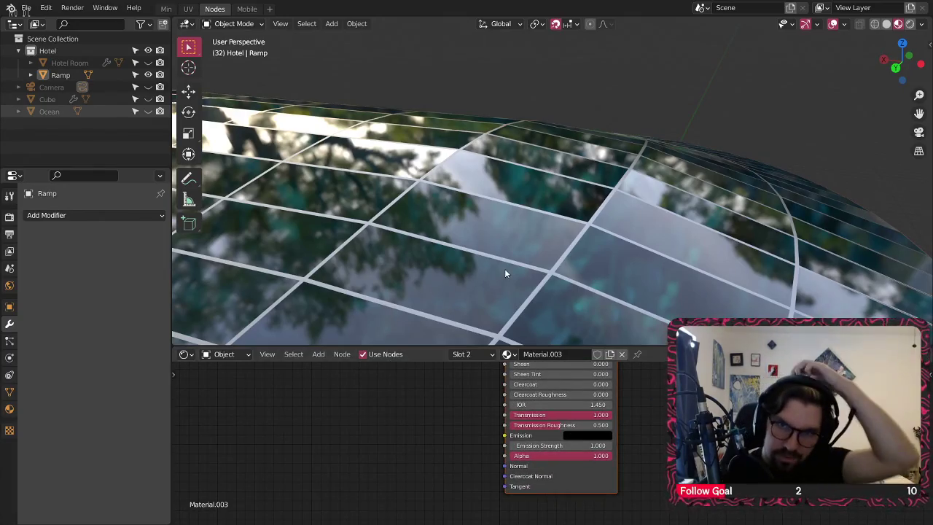
middle_click_drag(529, 180, 335, 255)
Step: Try a Roughness of 0.1 on Material.003, and raise it to 0.2
scroll(611, 422, "up", 3, "shift")
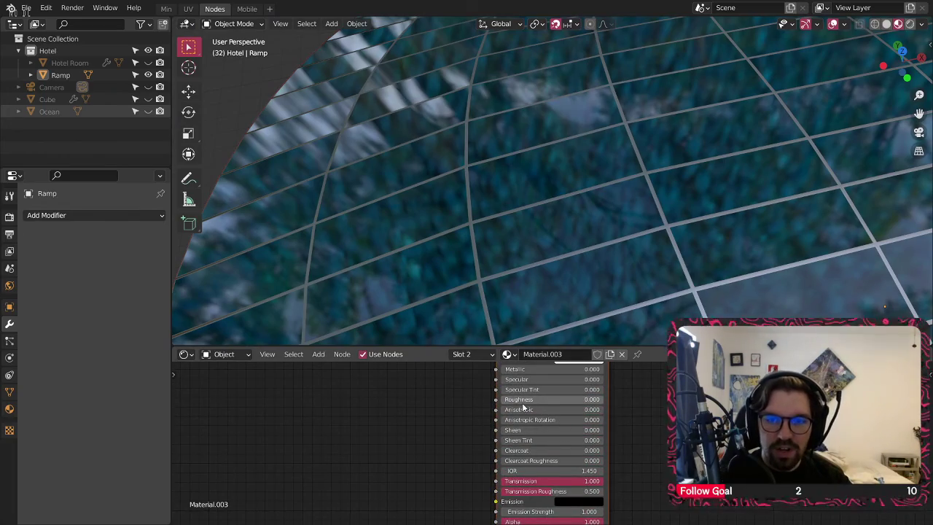
left_click_drag(540, 400, 513, 414)
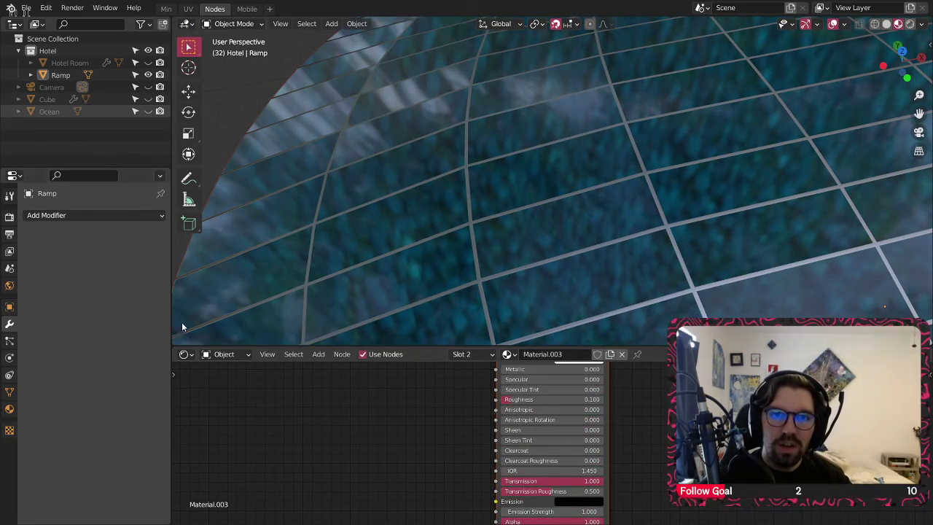
middle_click_drag(183, 326, 524, 95)
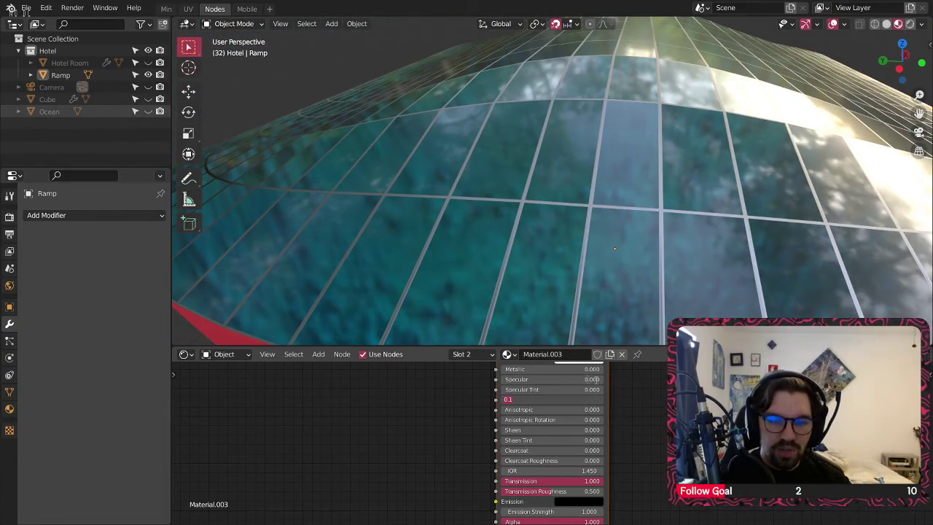
type("0.2")
key("Return")
middle_click_drag(779, 135, 537, 242)
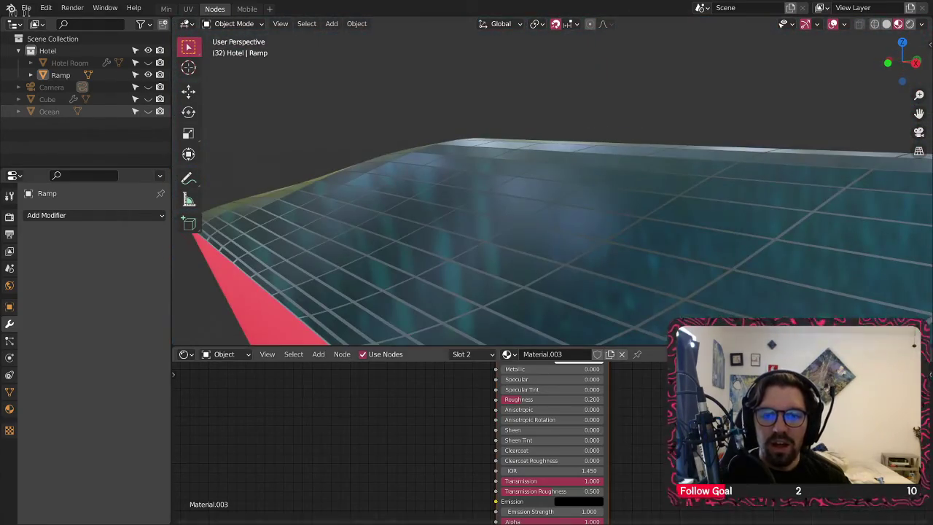
Step: Set the Alpha of Material.003 to 0.75 and check the Ramp's inset faces from several angles
scroll(552, 468, "up", 4)
left_click(547, 463)
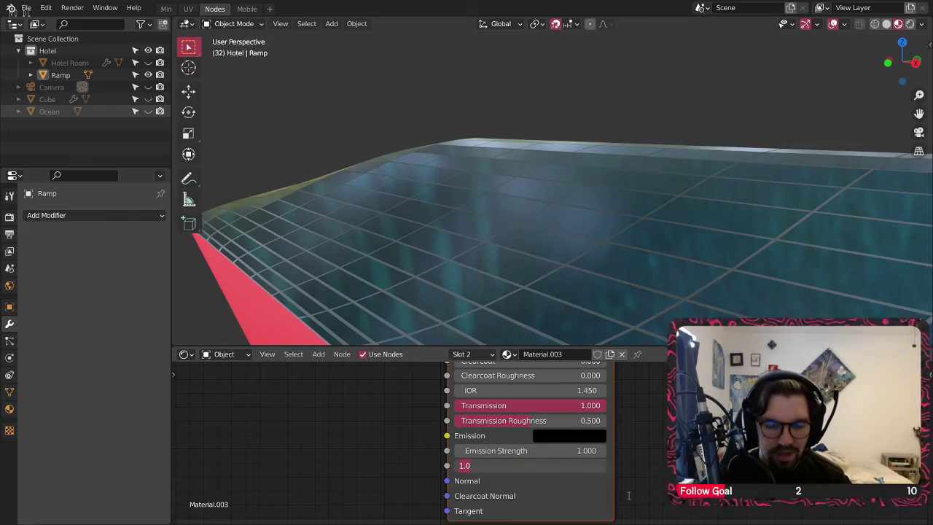
type(".75")
key("Return")
middle_click_drag(461, 144, 637, 167)
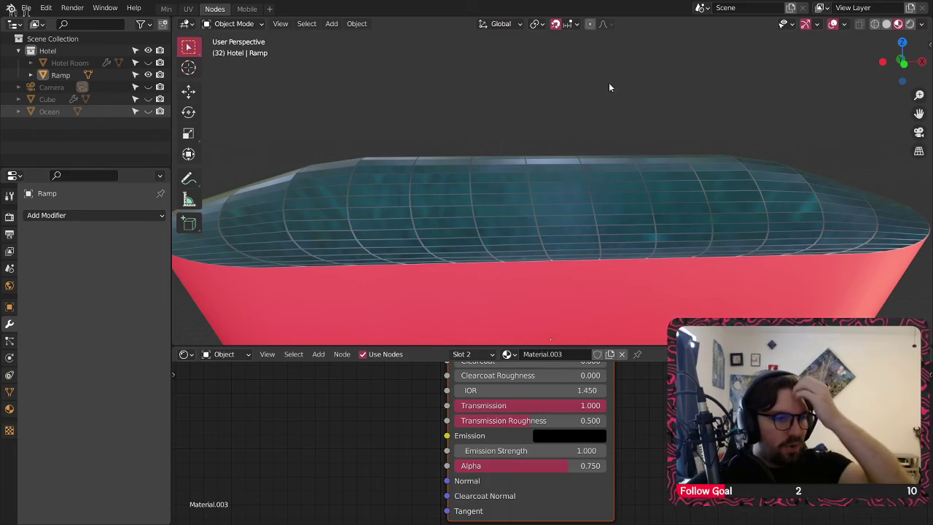
middle_click_drag(539, 112, 517, 165)
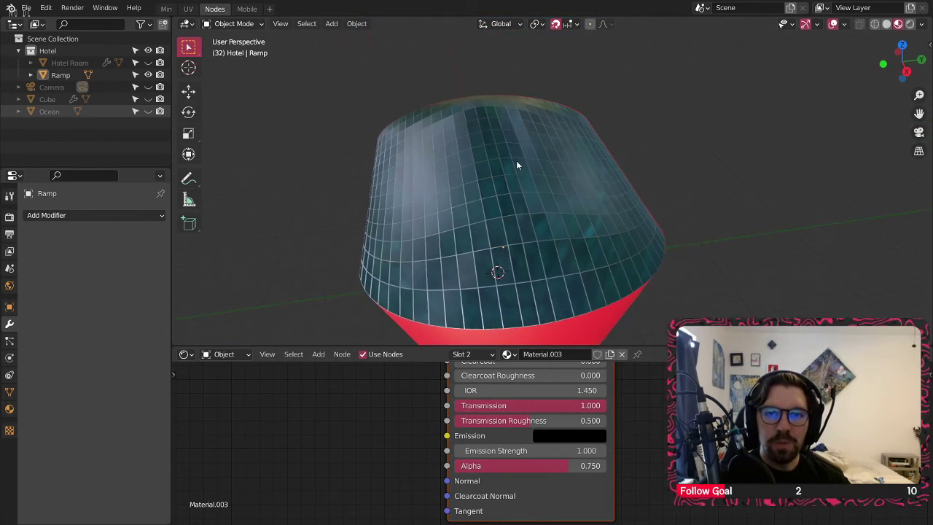
middle_click_drag(488, 196, 518, 200)
scroll(519, 237, "up", 4)
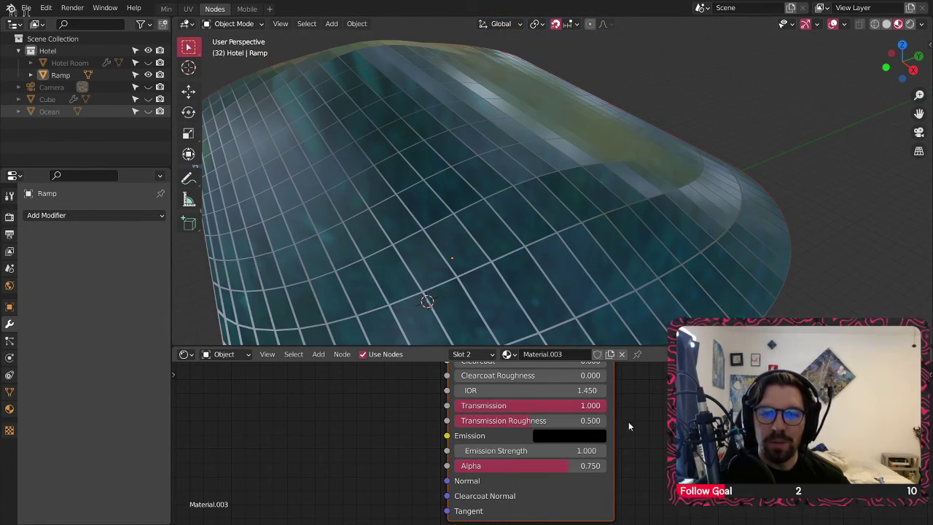
Step: Lighten the base color of Material.003 to a very pale blue by raising its lightness
middle_click_drag(655, 408, 671, 482)
scroll(655, 408, "up", 1)
middle_click_drag(641, 372, 637, 521)
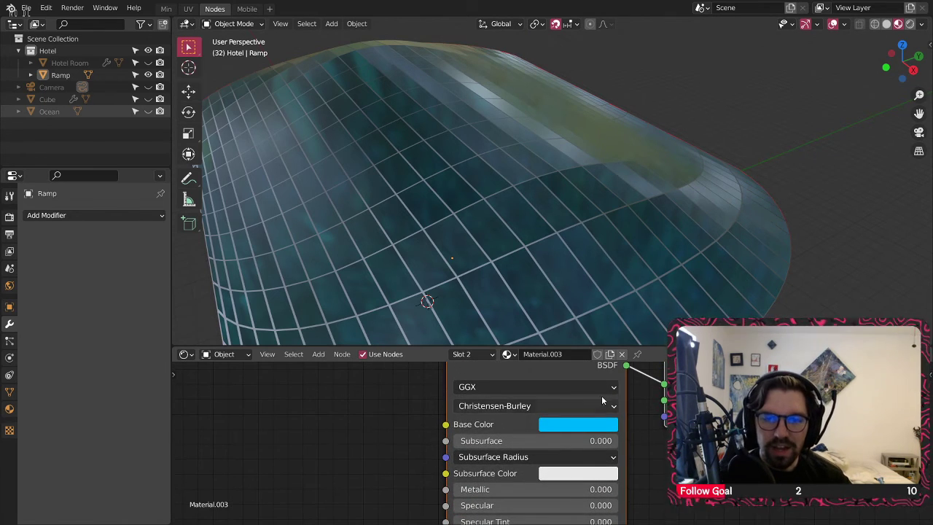
left_click(576, 429)
left_click_drag(668, 264, 668, 233)
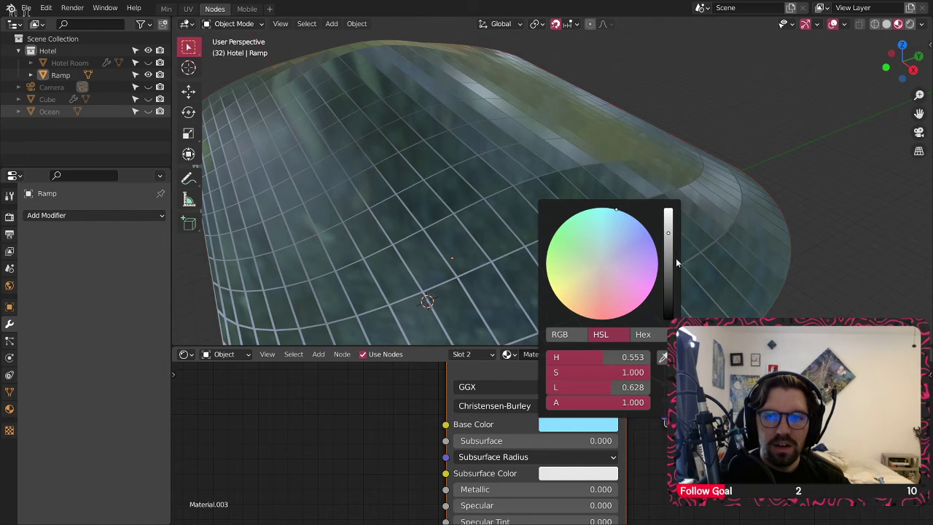
left_click(630, 389)
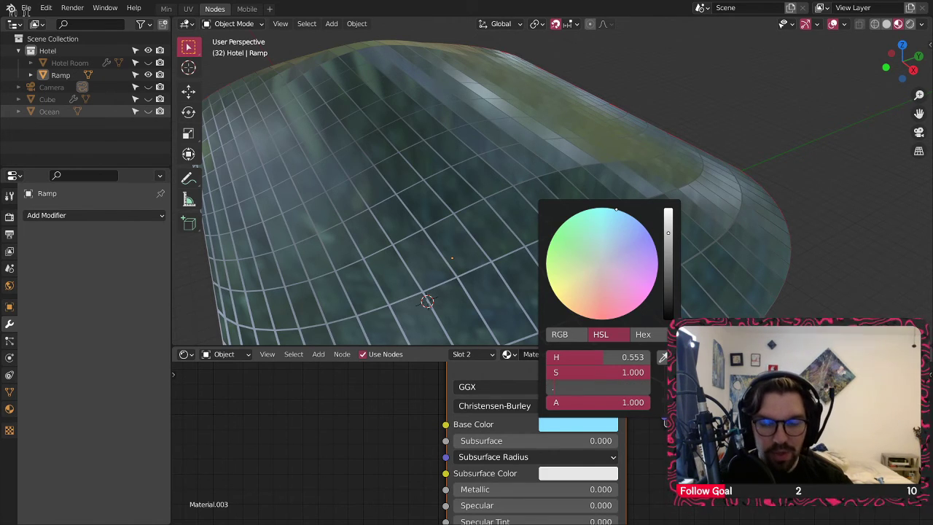
key("Return")
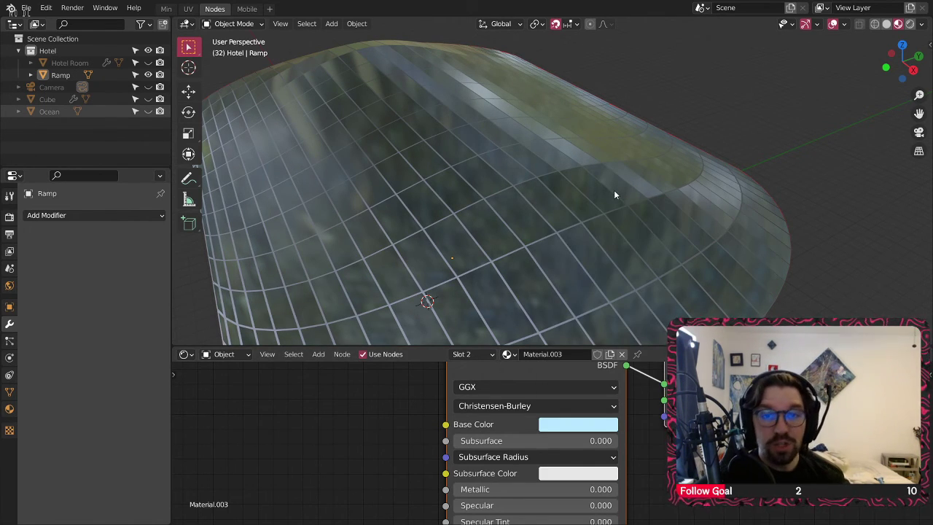
middle_click_drag(492, 237, 589, 206)
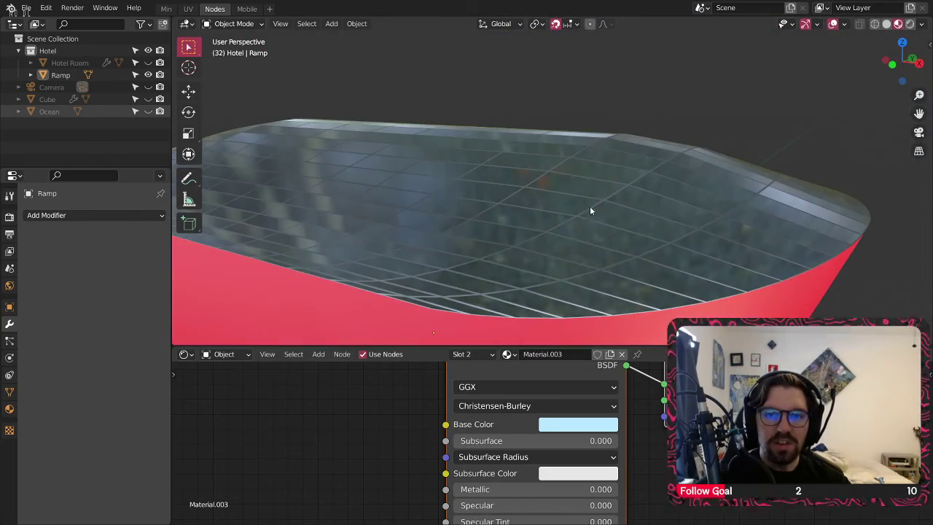
Step: Set the Alpha of Material.003 to 0.5
middle_click_drag(647, 461, 641, 377)
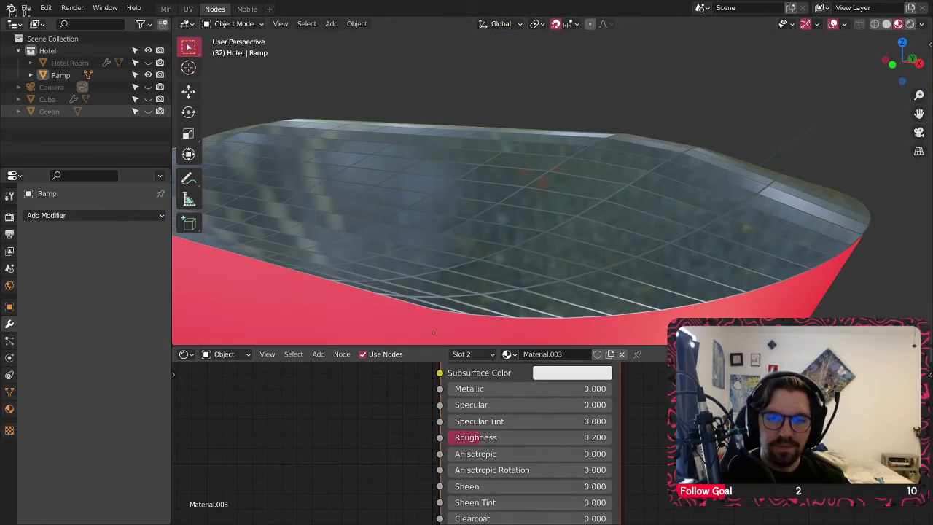
middle_click_drag(451, 156, 658, 224)
scroll(560, 166, "up", 5)
middle_click_drag(560, 166, 526, 244)
scroll(638, 498, "down", 3)
middle_click_drag(638, 498, 611, 386)
scroll(535, 470, "up", 4)
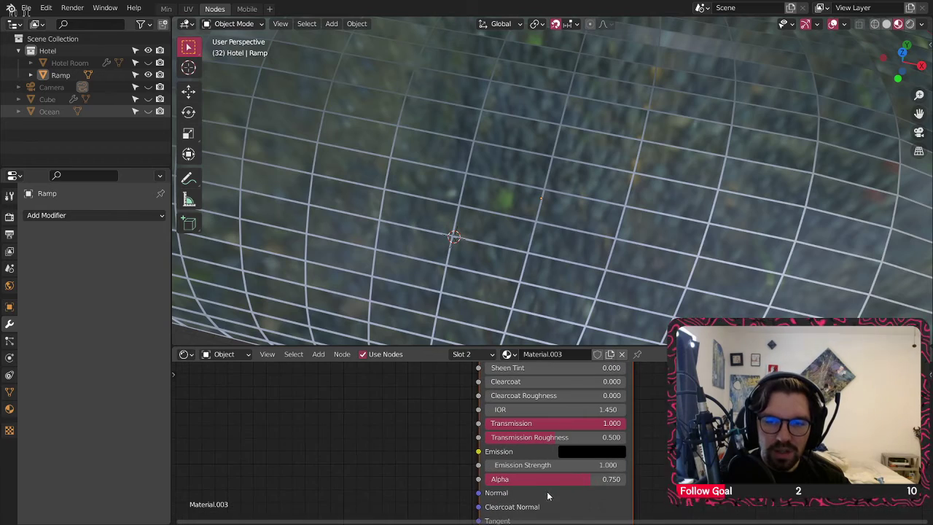
left_click(550, 474)
type("0.5")
key("Return")
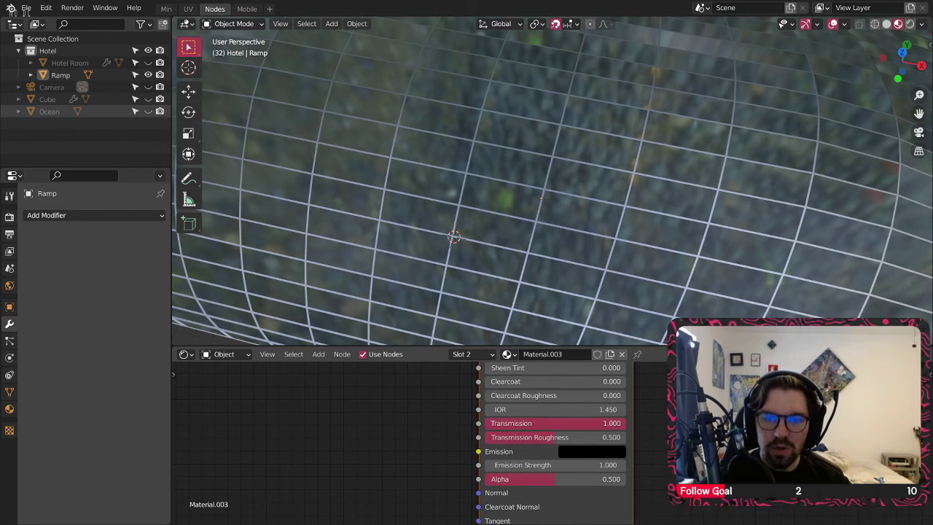
Step: Add a Noise Texture node to Material.003, placed before the Principled BSDF node
scroll(514, 226, "down", 4)
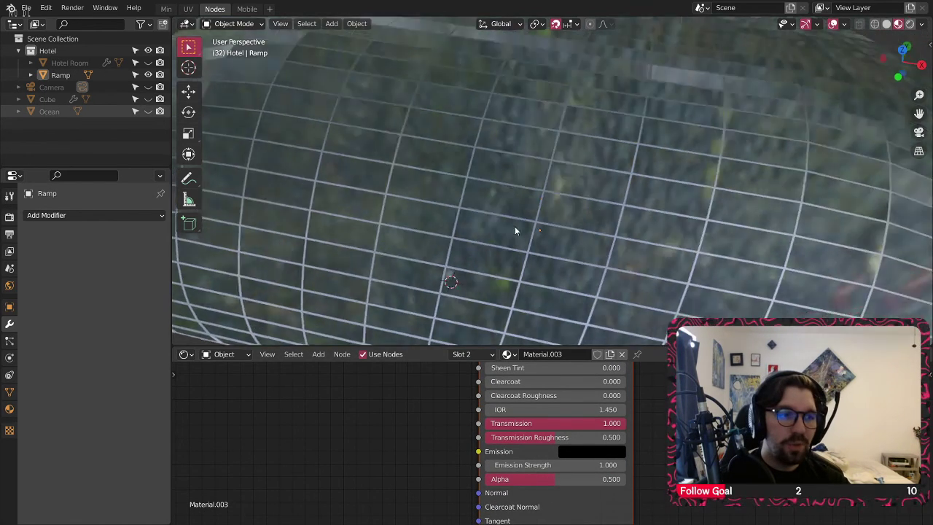
mouse_move(514, 226)
middle_mouse_down()
mouse_move(521, 197)
mouse_move(521, 218)
middle_mouse_up()
scroll(486, 172, "up", 2)
mouse_move(487, 171)
middle_mouse_down()
mouse_move(499, 201)
mouse_move(481, 185)
middle_mouse_up()
scroll(481, 186, "up", 6)
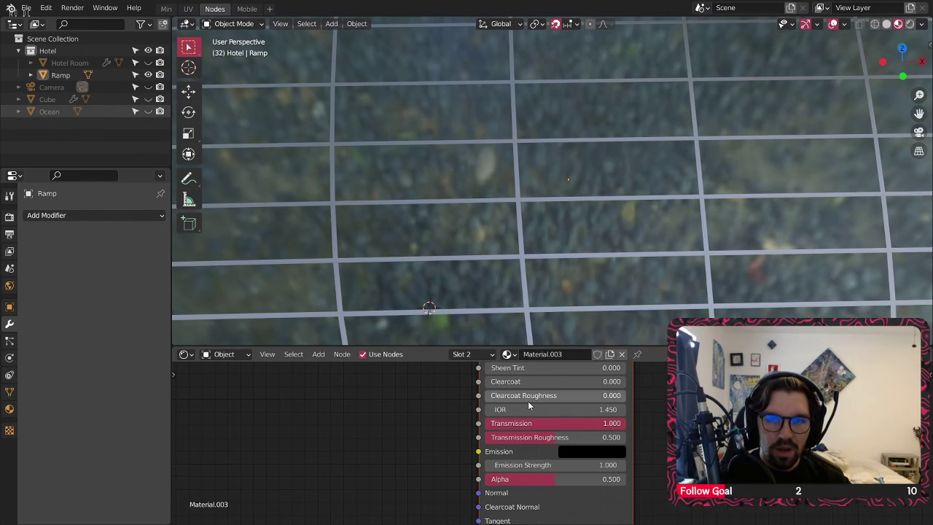
scroll(351, 439, "down", 5)
mouse_move(352, 413)
middle_mouse_down()
mouse_move(444, 440)
mouse_move(425, 422)
middle_mouse_up()
middle_click_drag(506, 384, 501, 459)
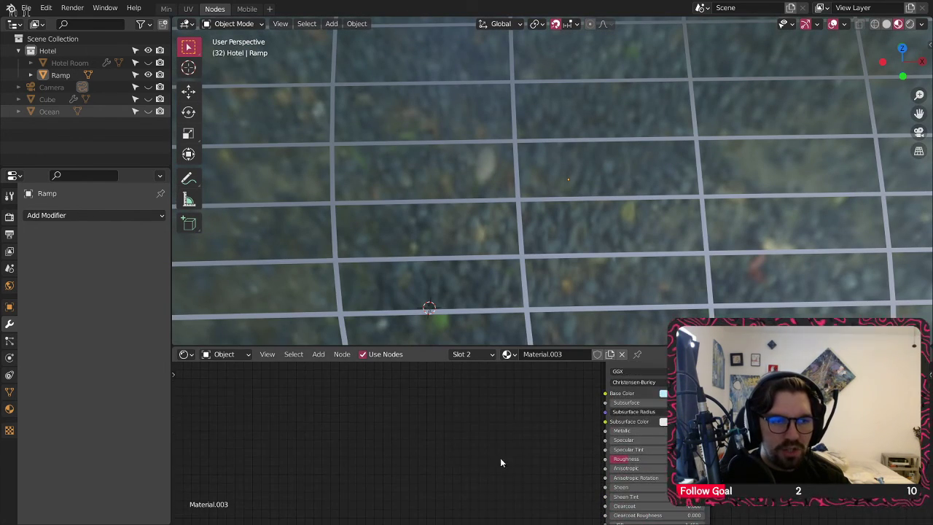
left_click(318, 354)
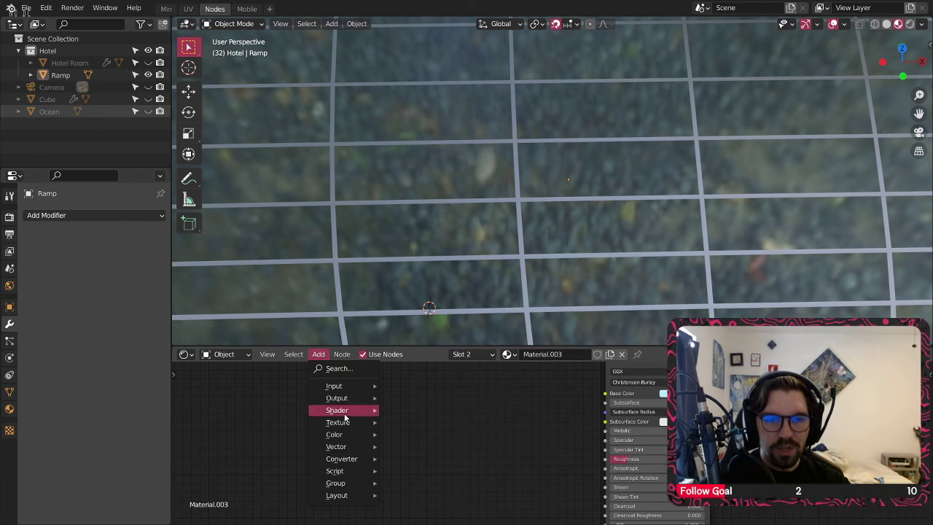
mouse_move(337, 422)
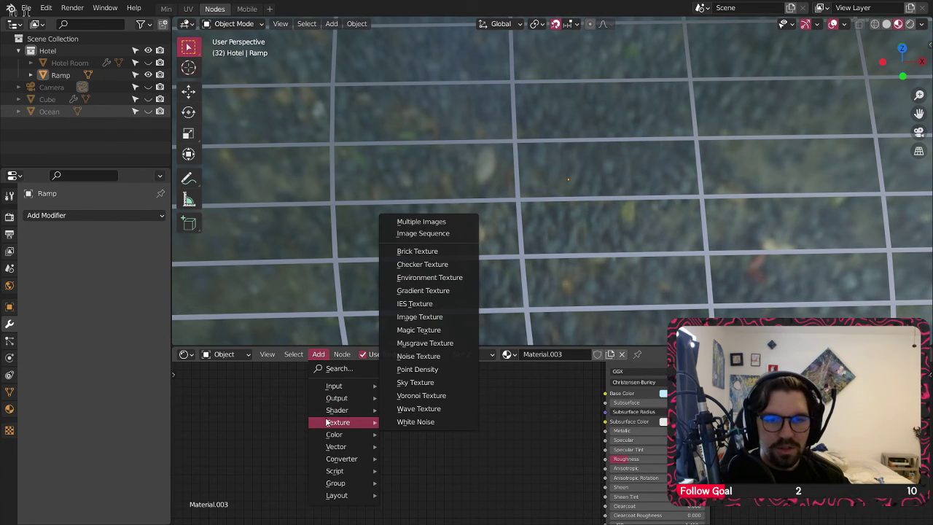
left_click(419, 356)
left_click(400, 430)
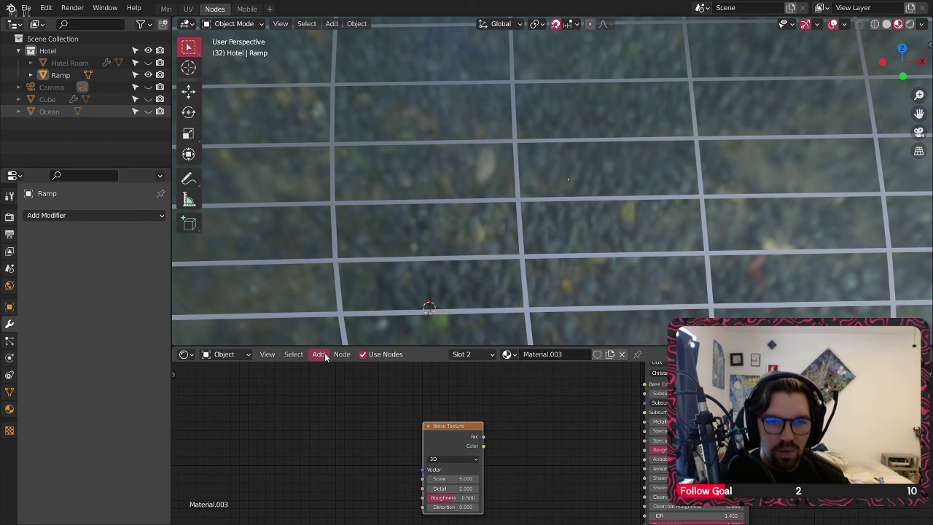
left_click(318, 354)
mouse_move(353, 385)
left_click(419, 313)
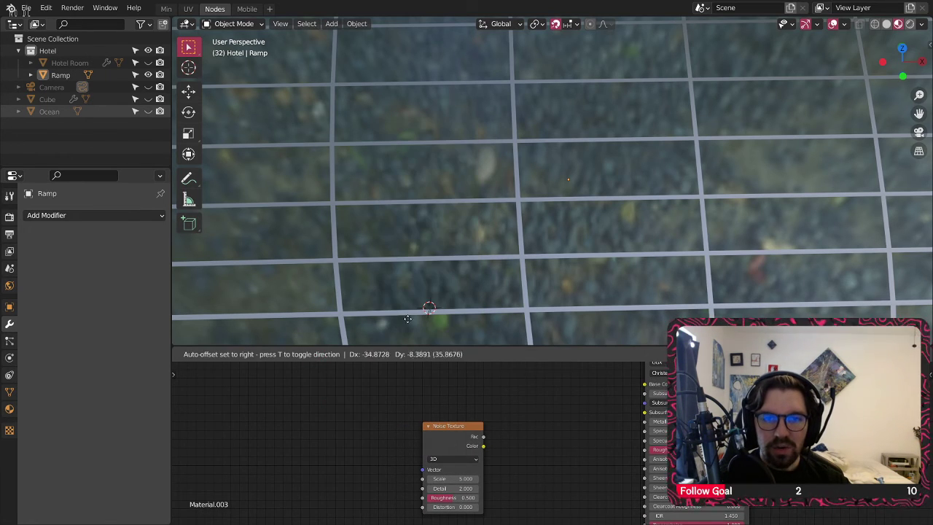
left_click(351, 408)
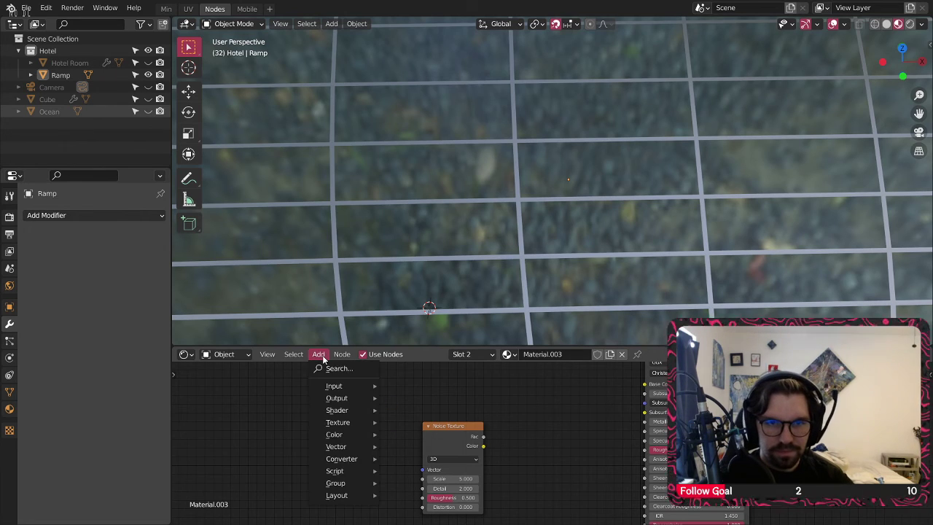
Step: Add a Texture Coordinate node before the Noise Texture and connect its Object output to the noise's Vector input
mouse_move(350, 386)
left_click(421, 324)
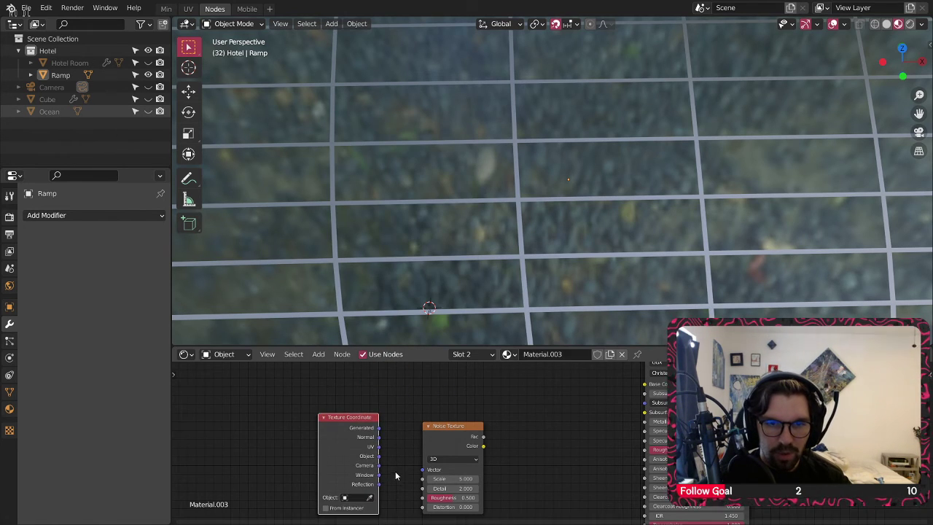
left_click(379, 454)
Step: Feed the noise Color into the Roughness input of Material.003 and set the Noise Texture's Roughness to 1 and Scale to 50
middle_click_drag(517, 466, 459, 438)
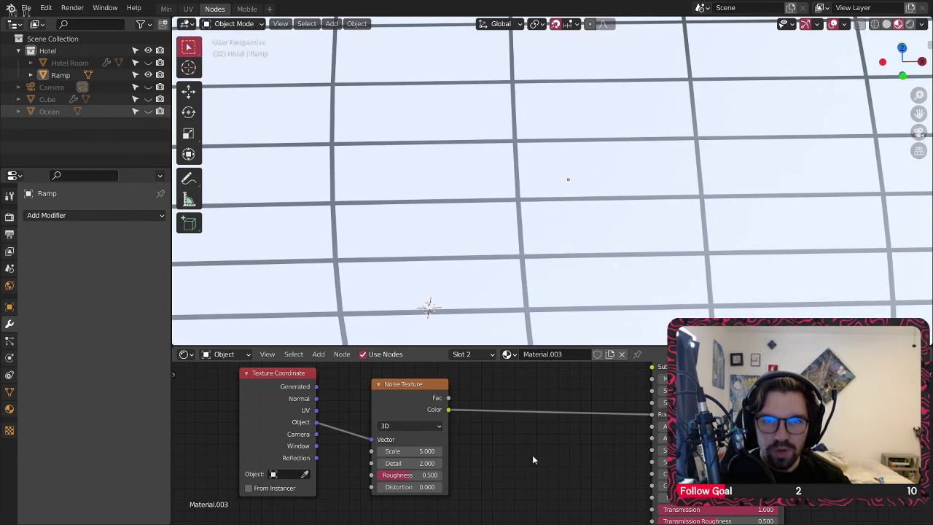
scroll(446, 477, "up", 3)
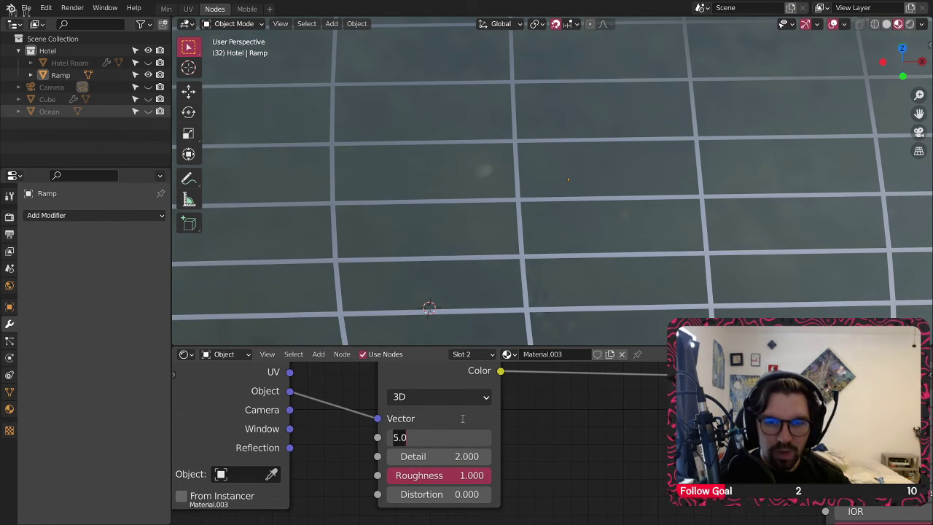
key("Return")
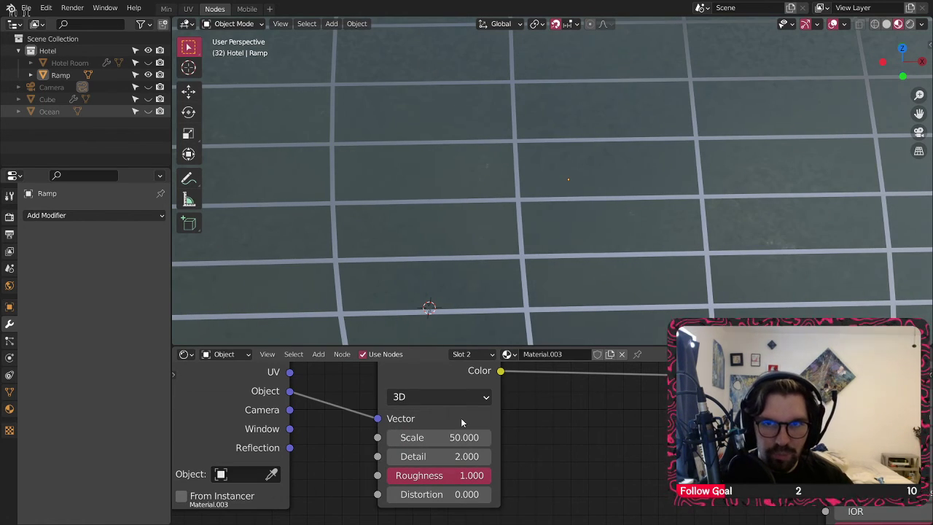
Step: Set the Noise Texture's Scale to 30, Detail to 10 and Distortion to 1
scroll(512, 110, "down", 6)
scroll(553, 247, "up", 9)
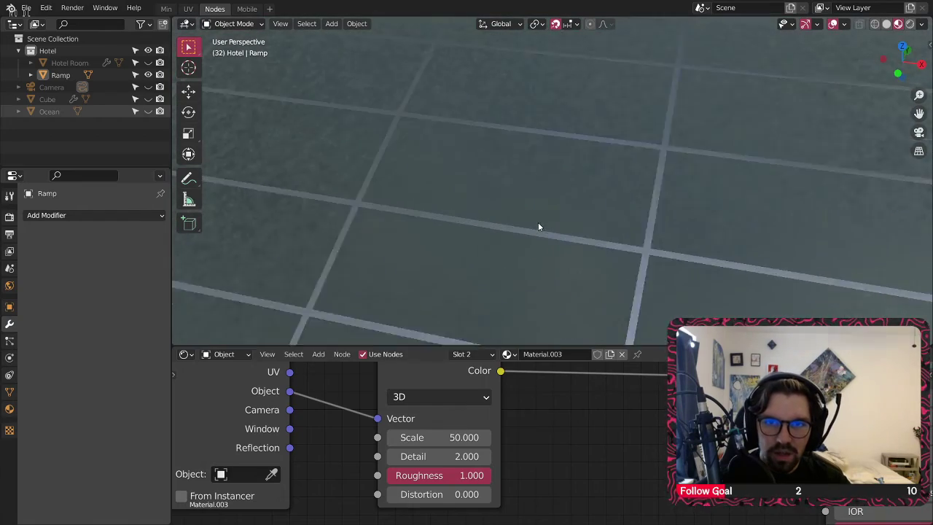
middle_click_drag(564, 161, 644, 142)
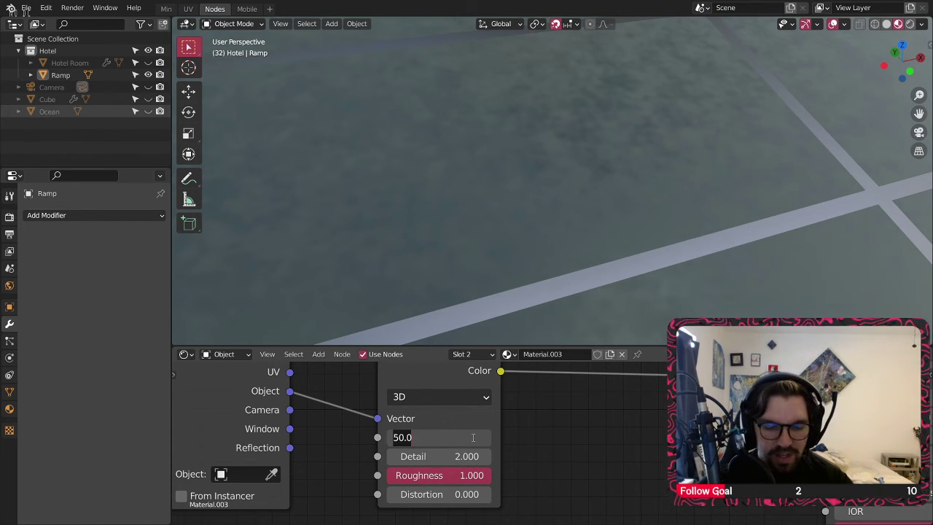
type("30")
key("Return")
left_click(456, 498)
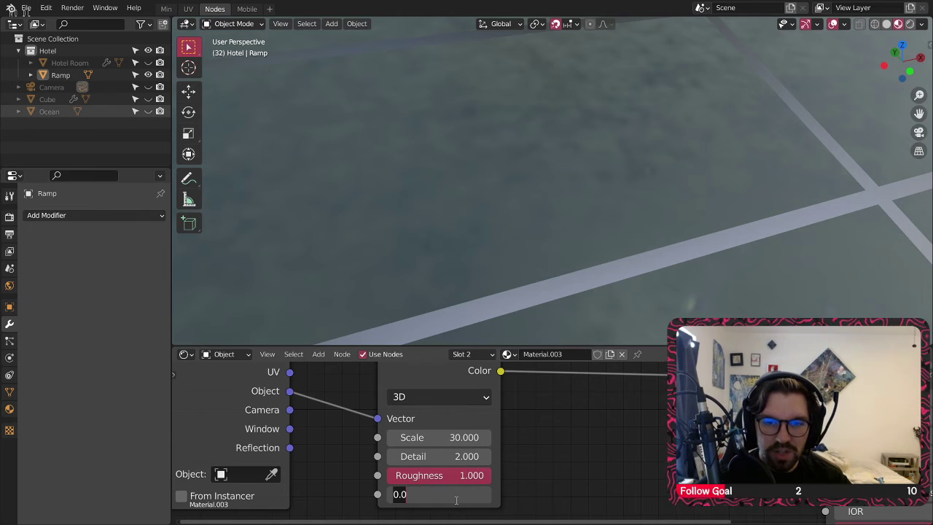
type("1")
key("Return")
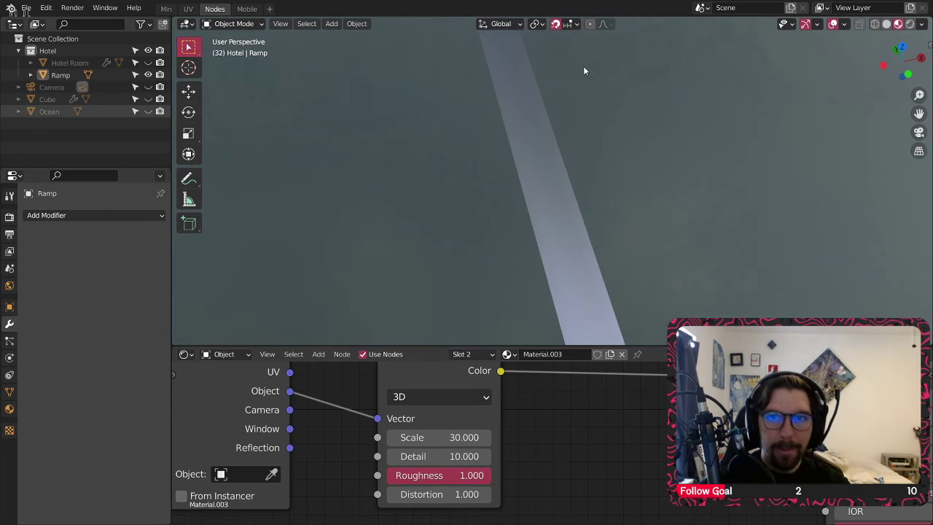
Step: Insert a ColorRamp node between the Noise Texture's Color output and the Principled BSDF's Roughness input
left_click(319, 354)
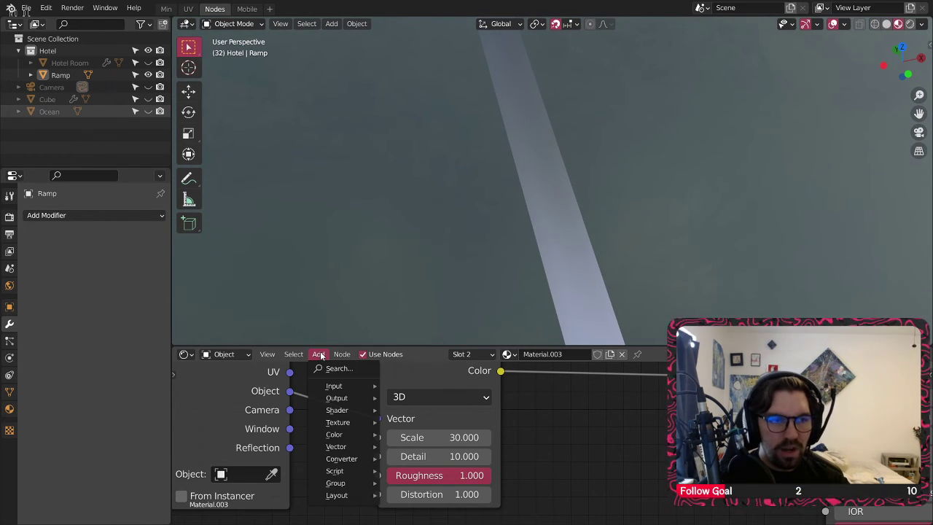
left_click(318, 354)
mouse_move(346, 459)
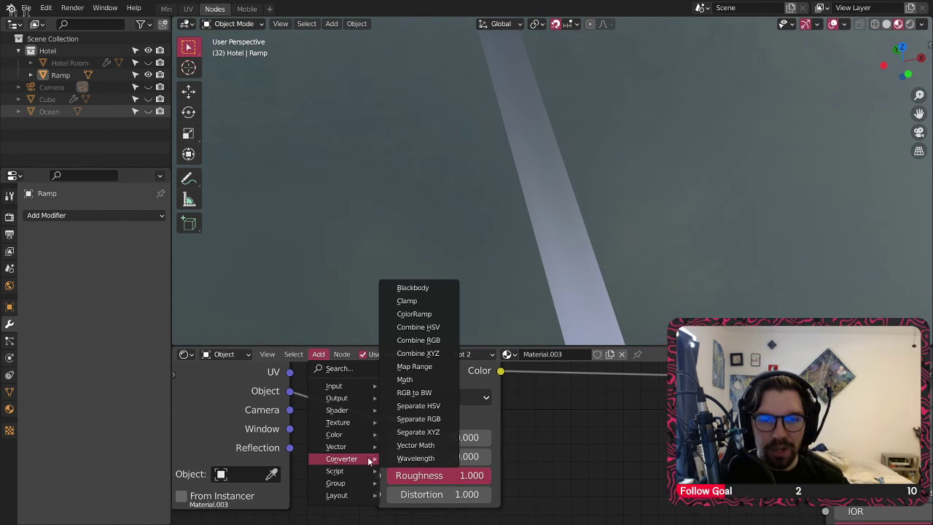
left_click(414, 313)
left_click(598, 385)
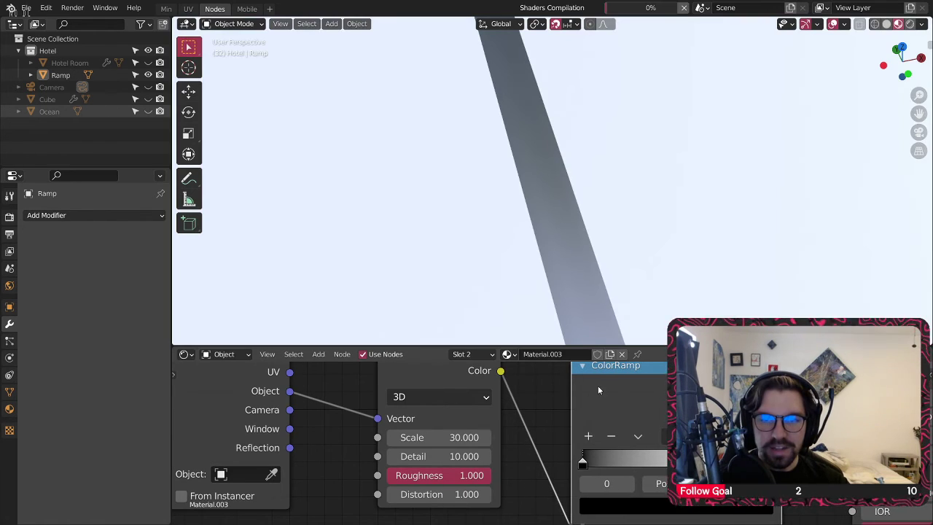
scroll(598, 386, "down", 1)
scroll(665, 386, "down", 3)
middle_click_drag(665, 385, 502, 427)
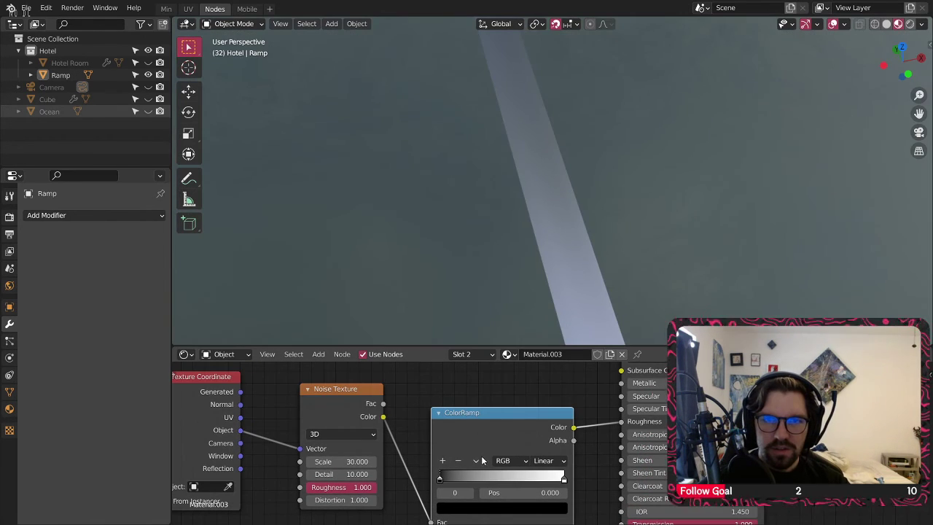
Step: Move the ColorRamp's black stop to about position 0.217 and set its lightness to 0.1
scroll(486, 176, "down", 4)
scroll(485, 176, "down", 2)
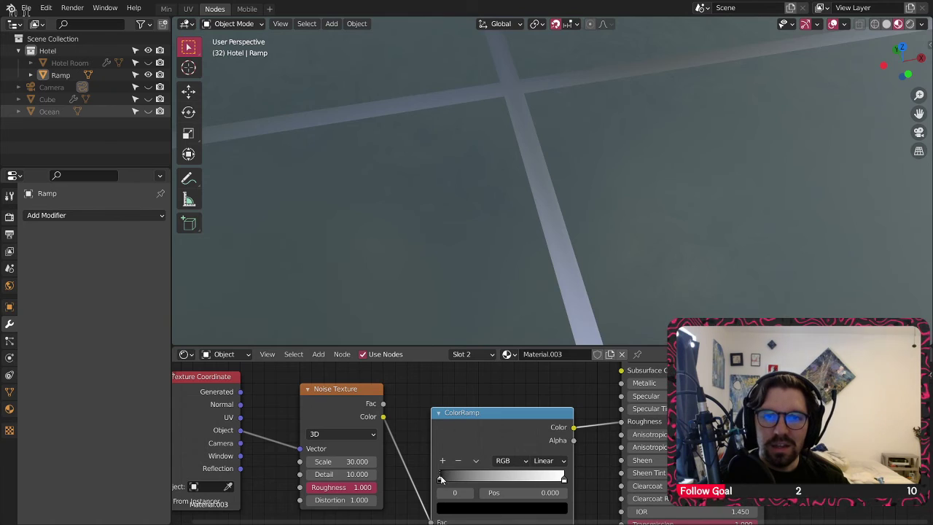
left_click_drag(440, 479, 470, 480)
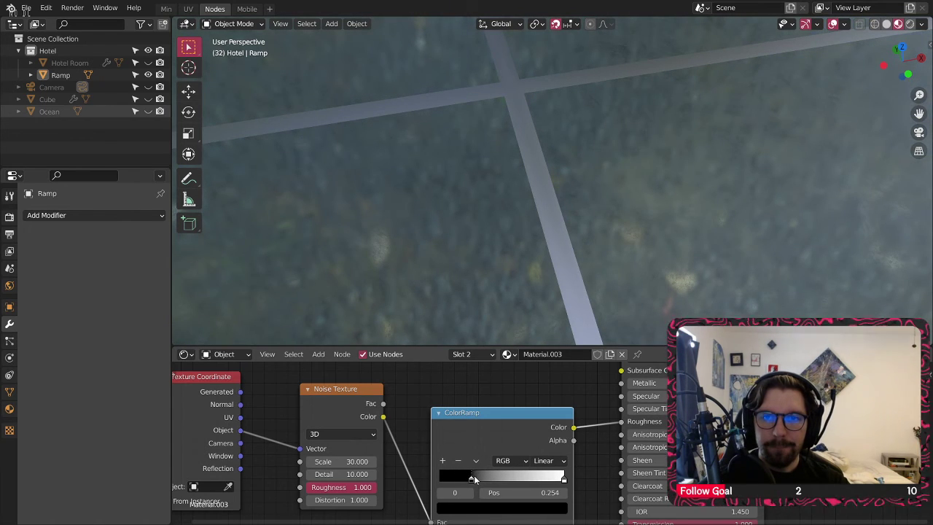
left_click(508, 509)
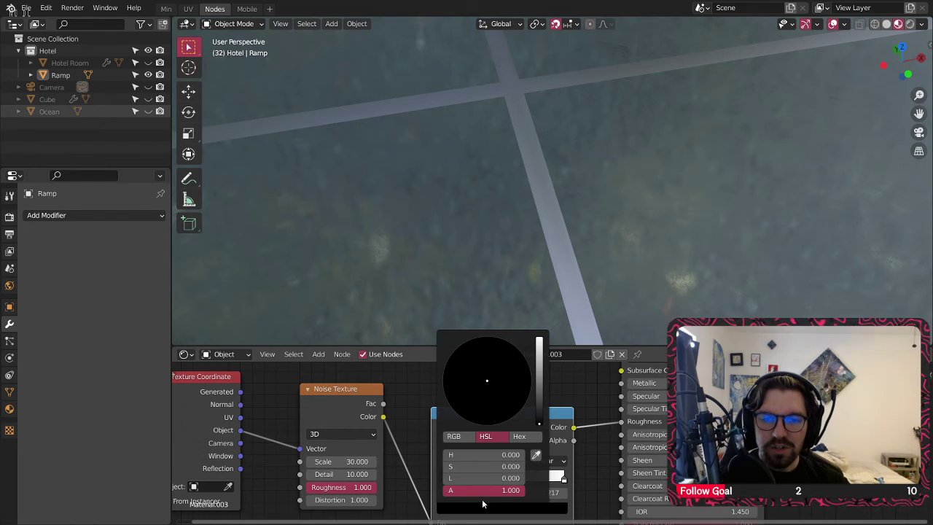
type("0.1")
key("Return")
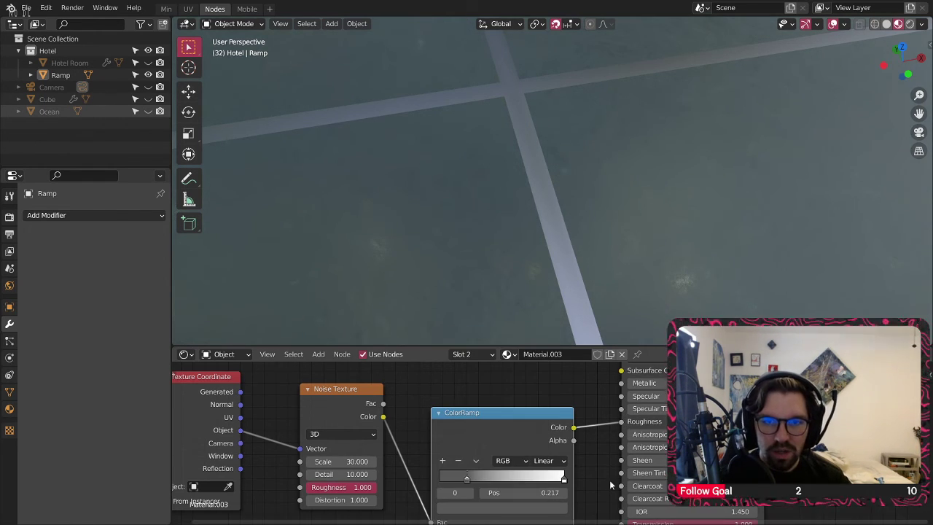
Step: Set the lightness of the ColorRamp's white stop to 0.6
left_click(563, 478)
left_click(548, 508)
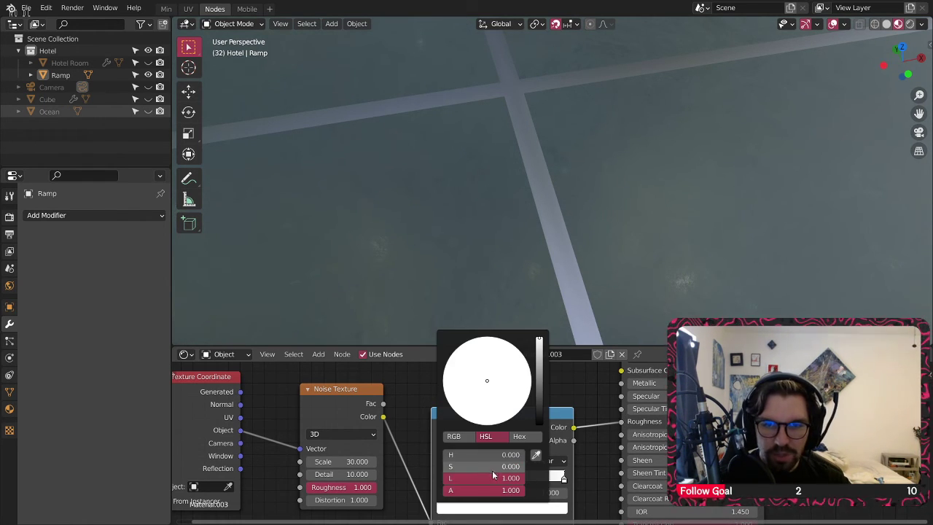
type("0.6")
key("Return")
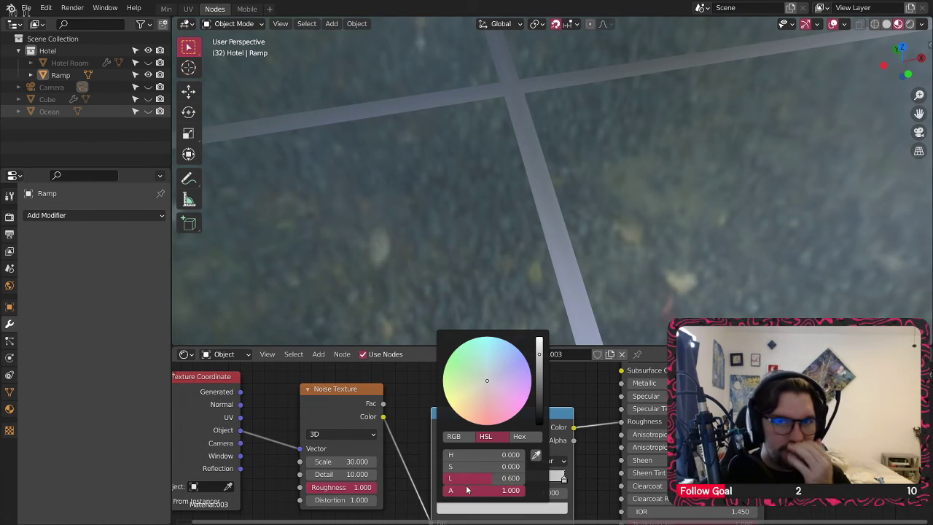
Step: Set the Noise Texture's Scale to 20 and inspect the reflections on the Ramp's glass faces
scroll(528, 211, "down", 4)
middle_click_drag(526, 202, 386, 178)
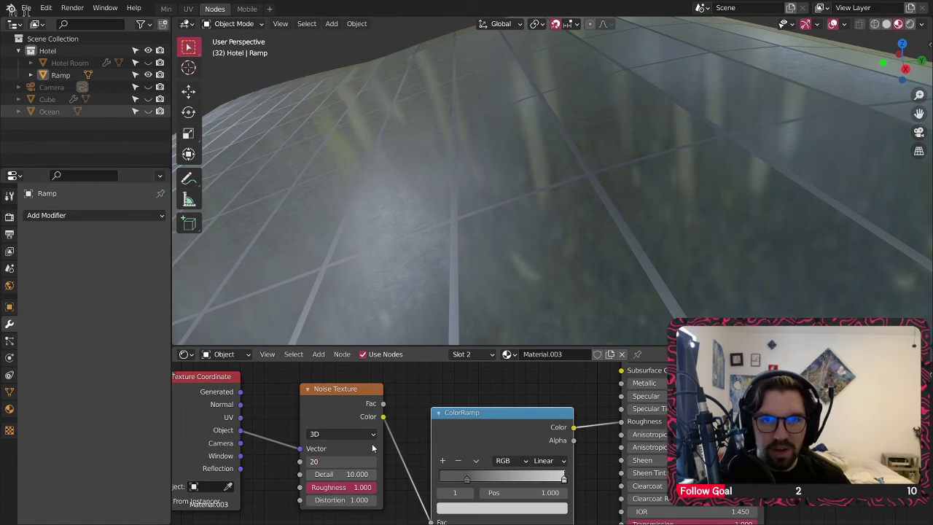
middle_click_drag(517, 218, 496, 187)
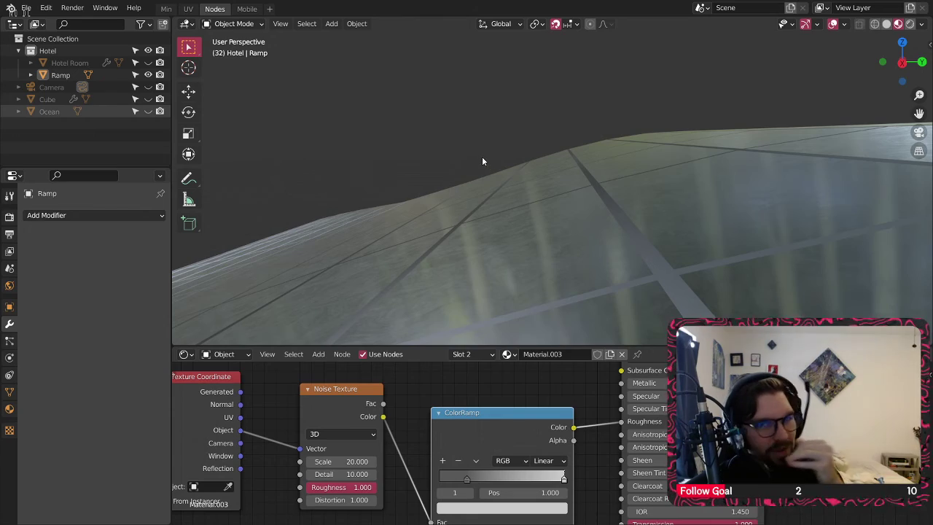
Step: Rename the Ramp's glass material, Material.003, to Smuggy Glass
middle_click_drag(520, 247, 490, 186)
left_click(490, 186)
left_click(480, 355)
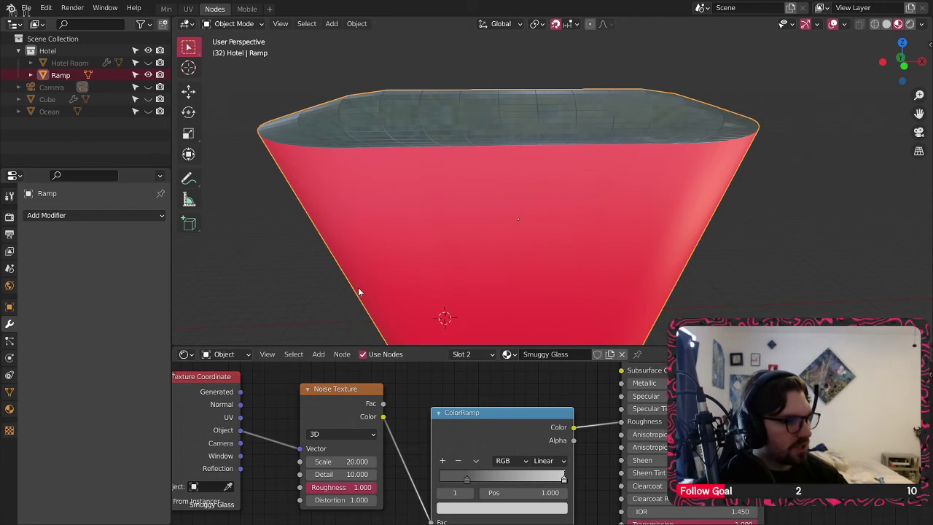
Step: Switch the Ramp's active material slot to the red Material.004 for node editing
left_click(475, 355)
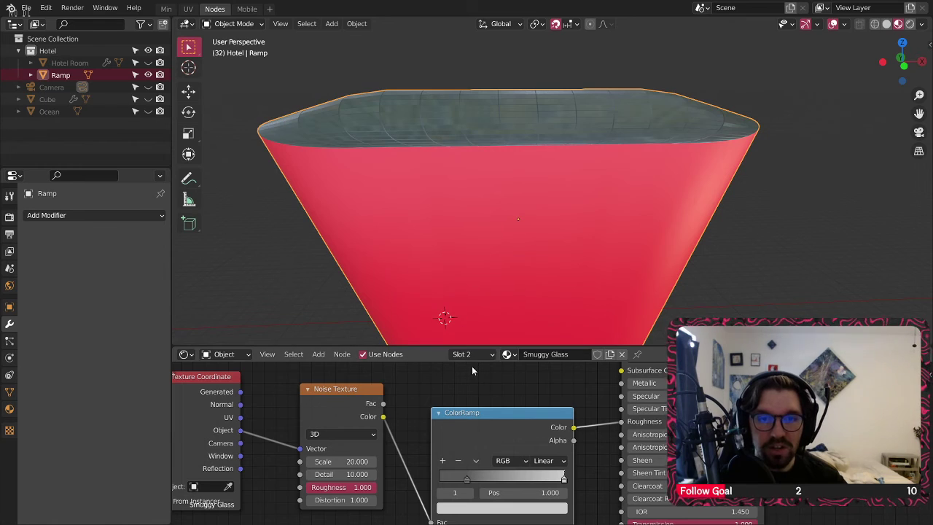
left_click(472, 357)
left_click(436, 299)
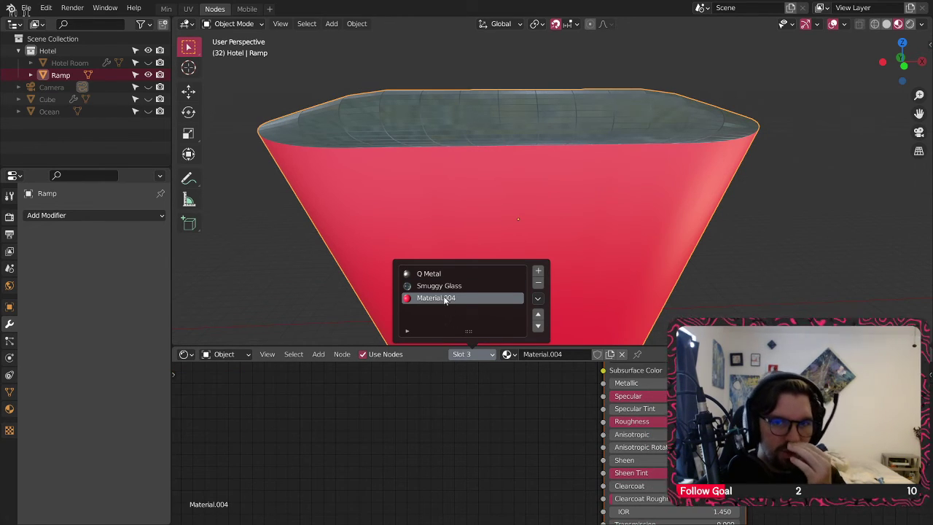
Step: Change the base color of Material.004 to a warm gray with hue 0.063, saturation 0.088 and lightness 0.260
middle_click_drag(552, 411, 478, 446)
scroll(511, 474, "down", 3)
middle_click_drag(545, 502, 526, 468)
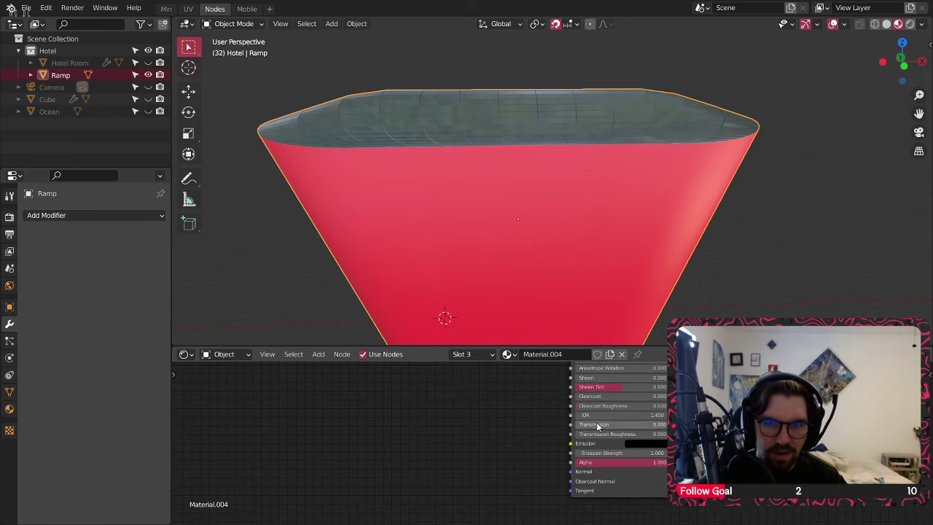
middle_click_drag(597, 426, 590, 466)
scroll(583, 452, "up", 3)
left_click(582, 446)
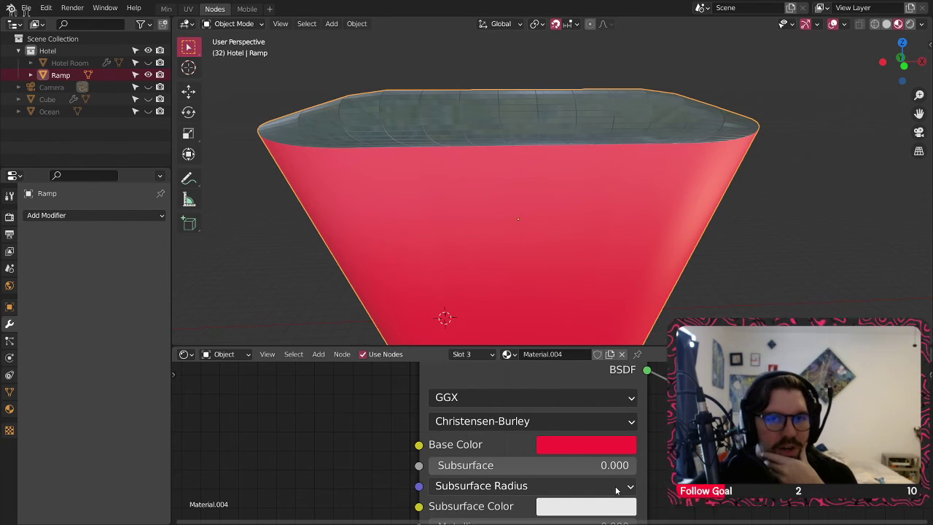
left_click(569, 442)
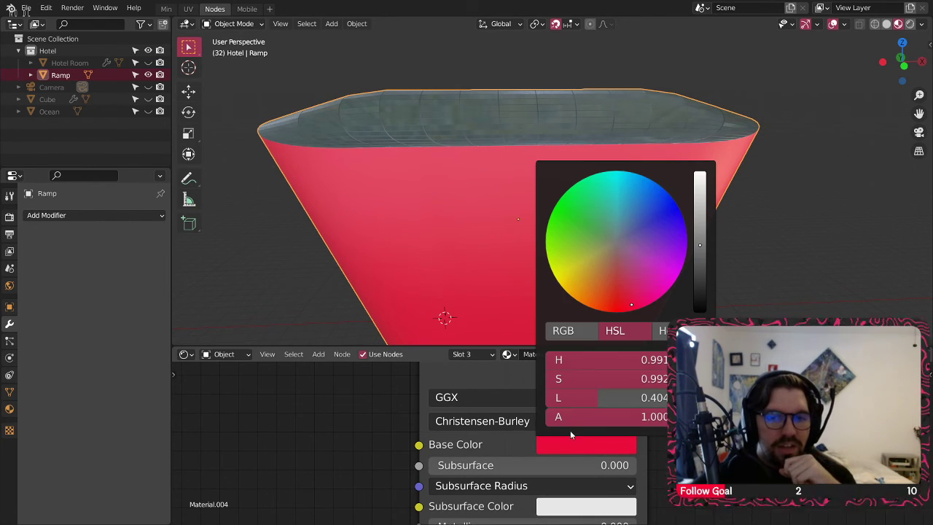
left_click(608, 252)
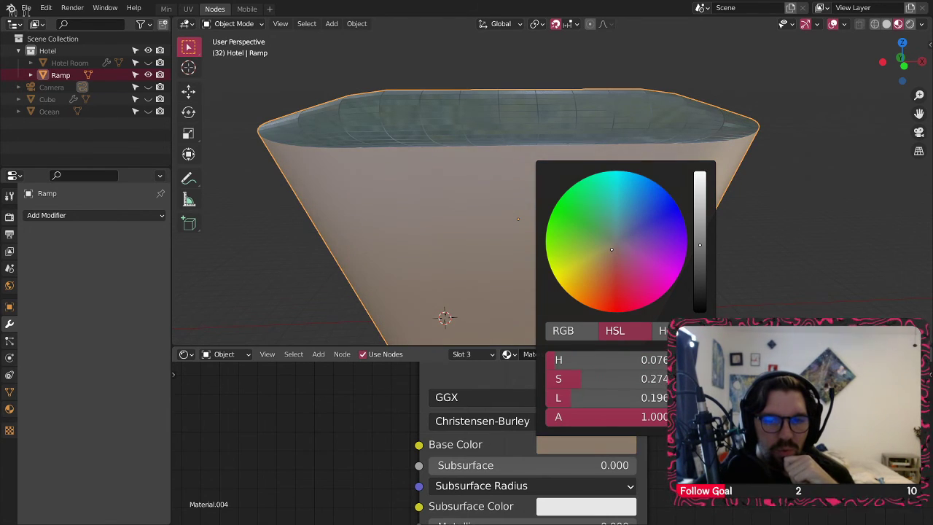
left_click_drag(700, 243, 700, 235)
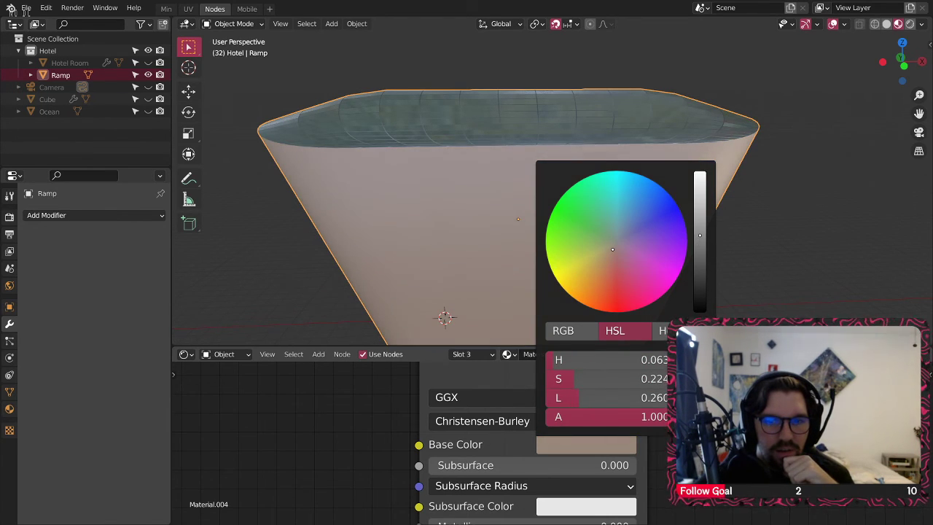
left_click_drag(576, 377, 566, 378)
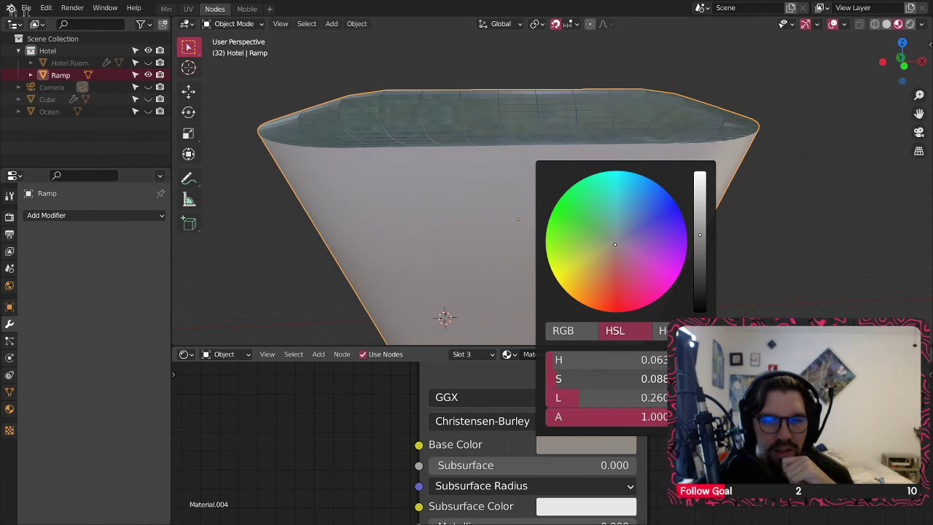
middle_click_drag(591, 188, 571, 141)
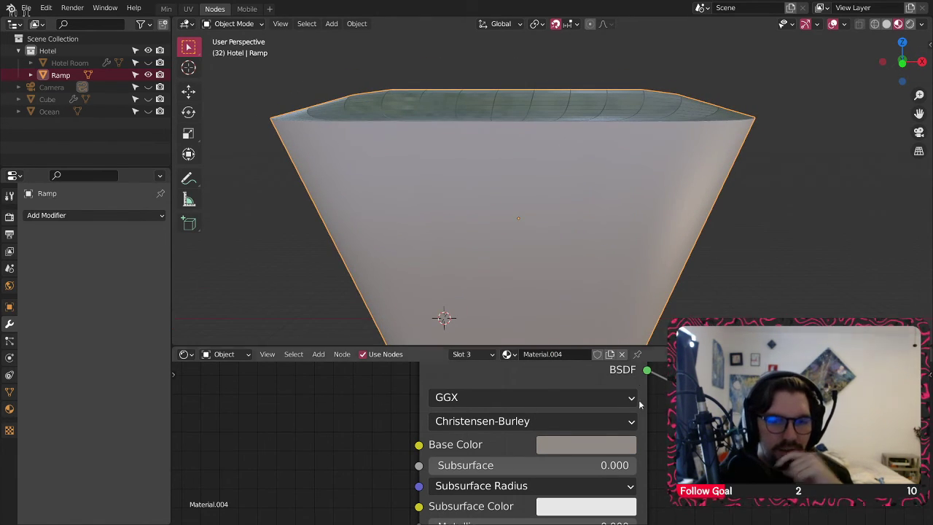
Step: Set both the Roughness and the Specular of Material.004 to 1
middle_click_drag(541, 509, 535, 405)
left_click_drag(538, 481, 637, 480)
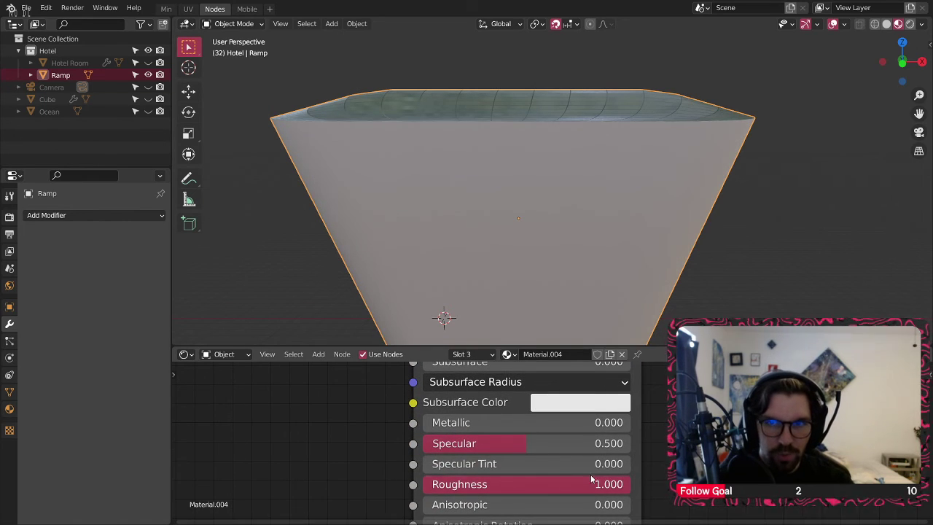
left_click_drag(583, 444, 466, 442)
mouse_move(587, 146)
middle_mouse_down()
mouse_move(580, 162)
mouse_move(425, 174)
mouse_move(507, 140)
mouse_move(576, 149)
middle_mouse_up()
left_click_drag(511, 444, 717, 443)
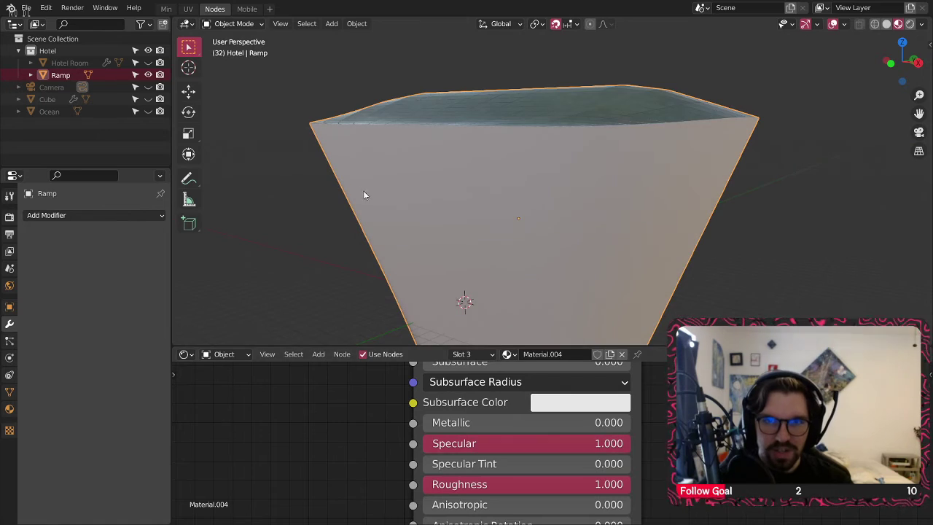
middle_click_drag(364, 195, 513, 172)
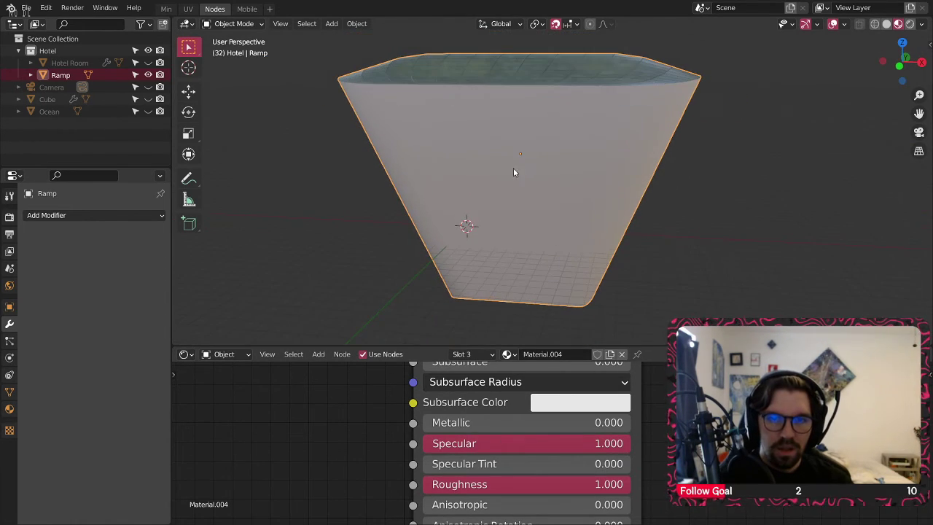
Step: Reset the Sheen Tint, Clearcoat Roughness and IOR of Material.004 to 0
scroll(487, 472, "down", 3)
middle_click_drag(513, 468, 497, 390)
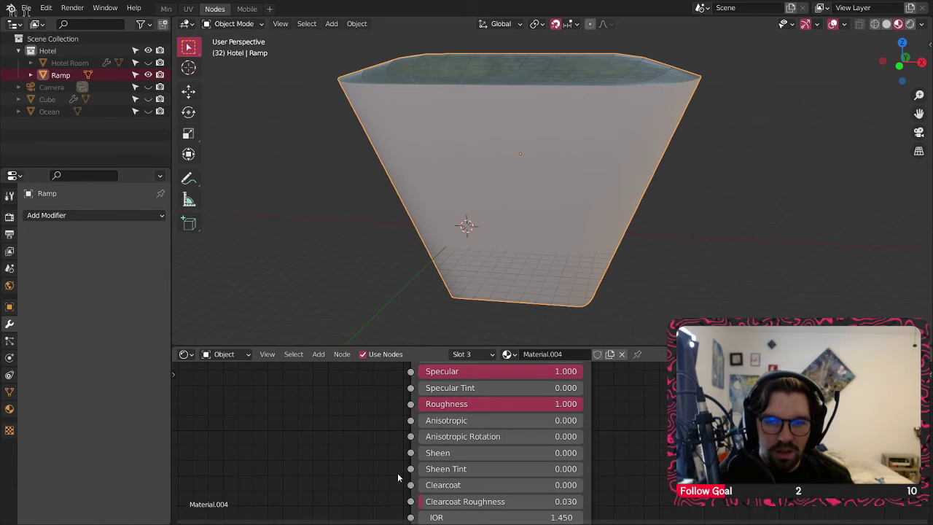
key("BackSpace")
key("BackSpace")
middle_click_drag(530, 121, 528, 223, "shift")
middle_click_drag(528, 223, 542, 225)
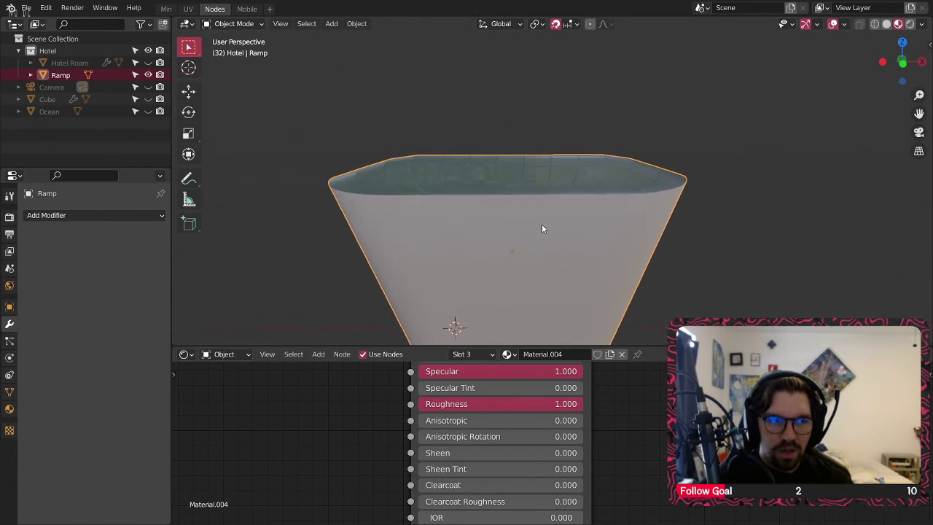
middle_click_drag(387, 452, 515, 331)
scroll(567, 277, "up", 5)
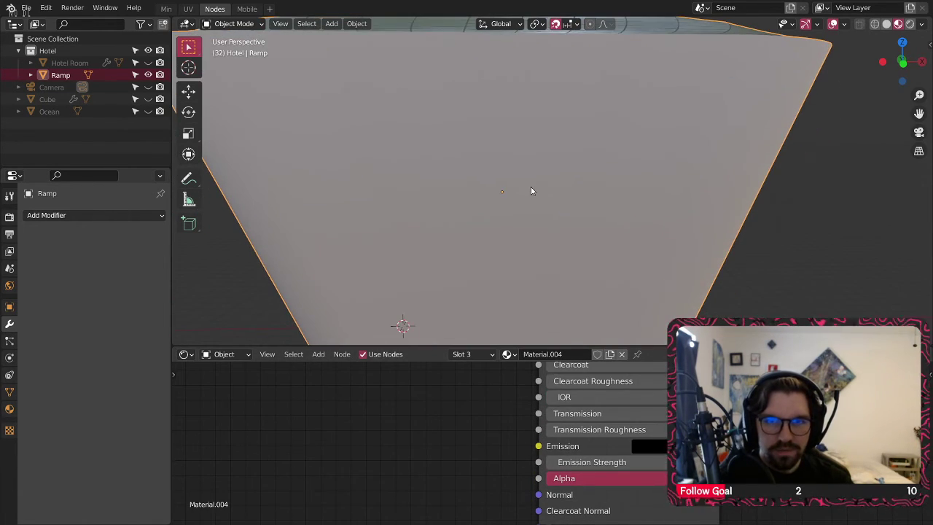
Step: Add a Bump node to Material.004 and connect its Normal output to the shader's Normal input
middle_click_drag(531, 191, 528, 162)
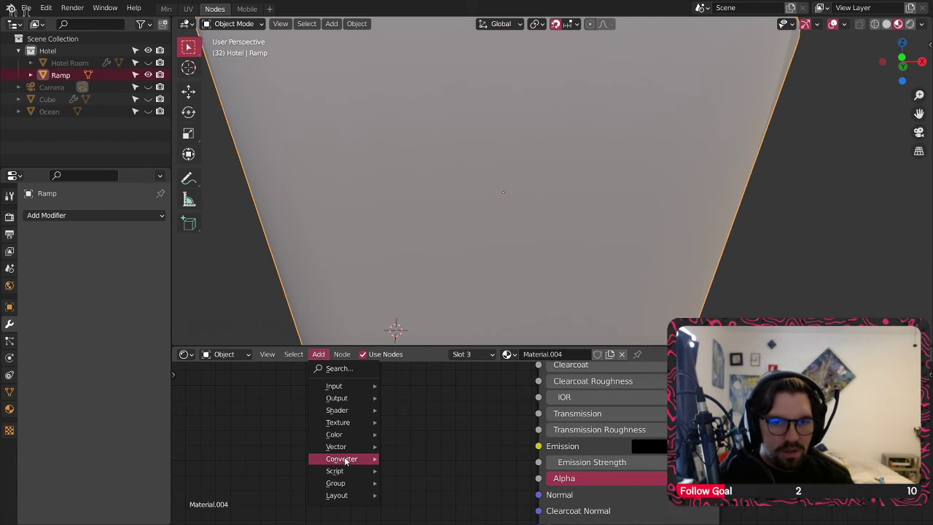
mouse_move(317, 471)
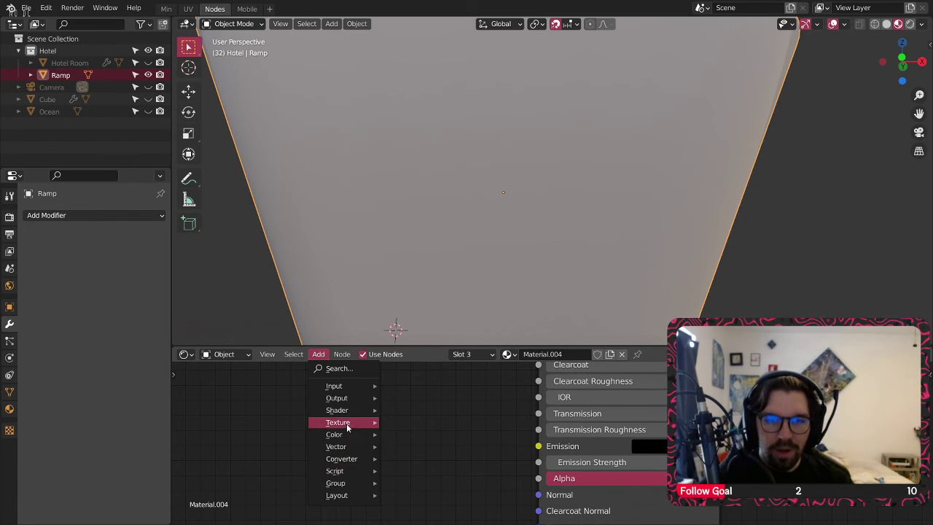
mouse_move(346, 424)
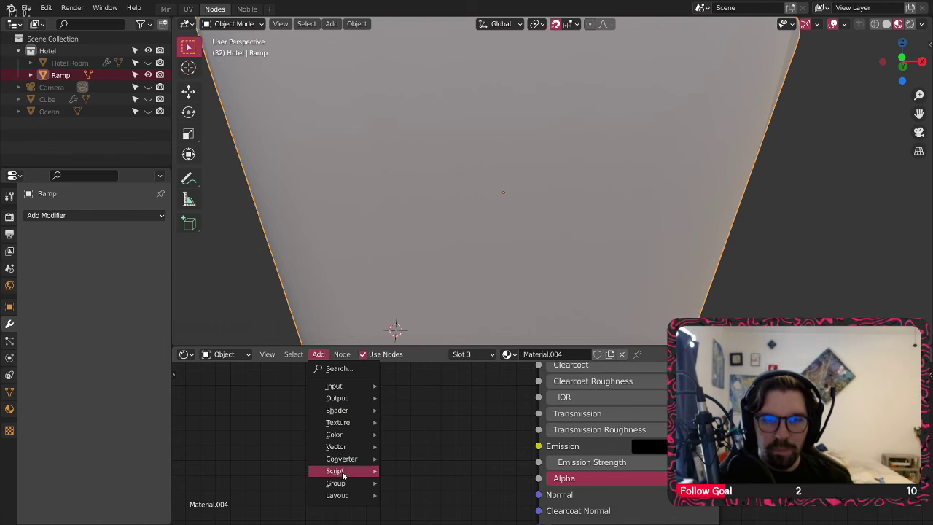
mouse_move(343, 450)
left_click(397, 340)
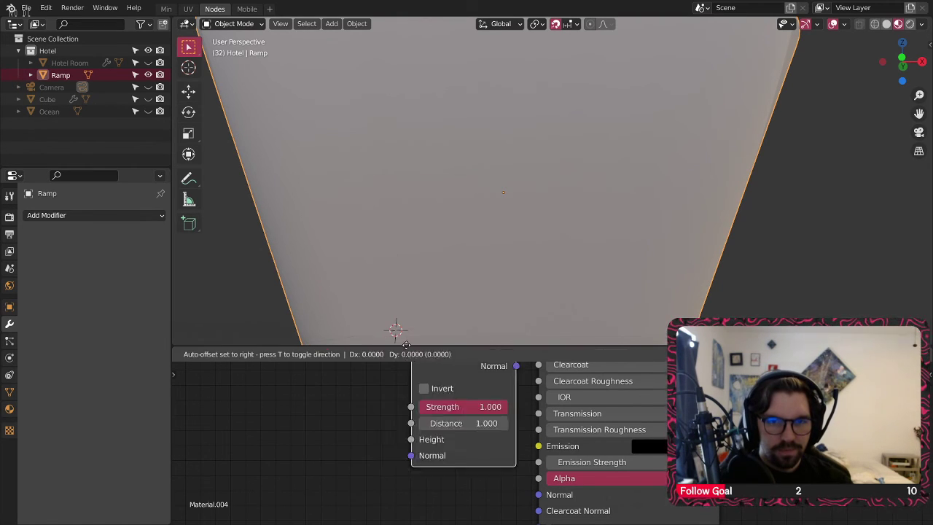
left_click(454, 459)
middle_click_drag(454, 457, 478, 396)
mouse_move(461, 402)
left_mouse_down()
mouse_move(429, 401)
mouse_move(469, 395)
left_mouse_up()
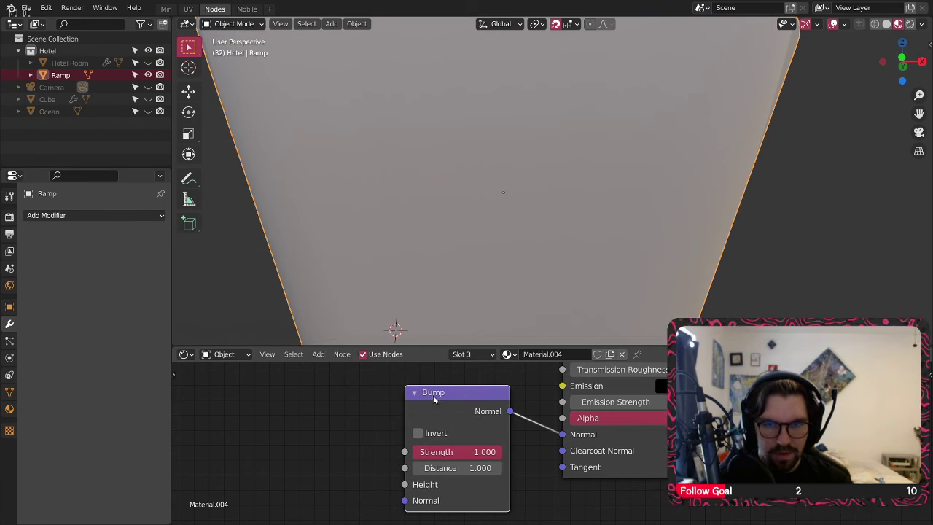
Step: Add a Wave Texture node beside the Bump node and connect its Color output to the Bump's Height input
left_click(324, 419)
middle_click_drag(321, 420, 445, 438)
mouse_move(349, 385)
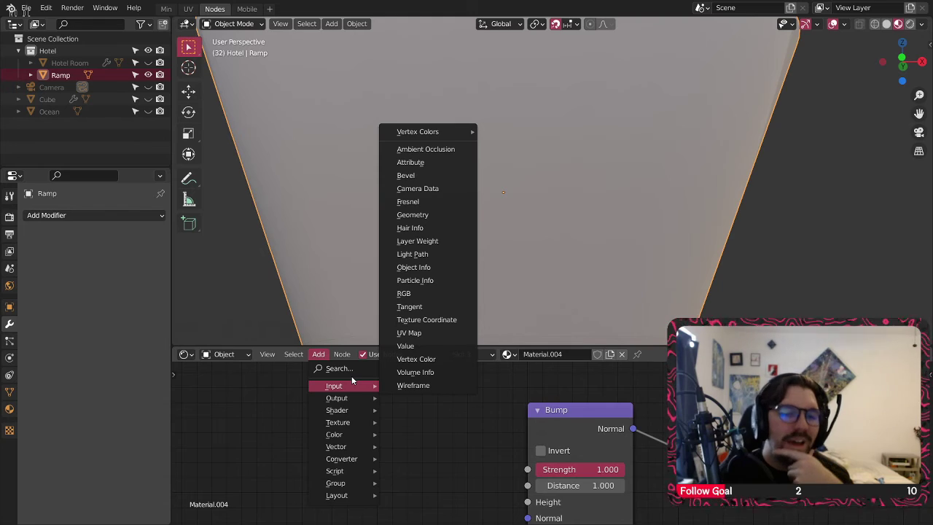
mouse_move(354, 420)
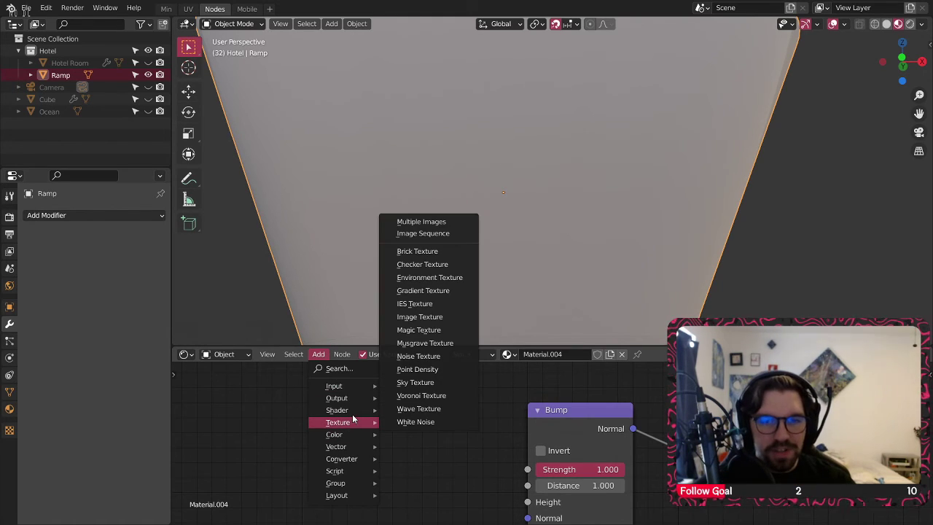
left_click(420, 409)
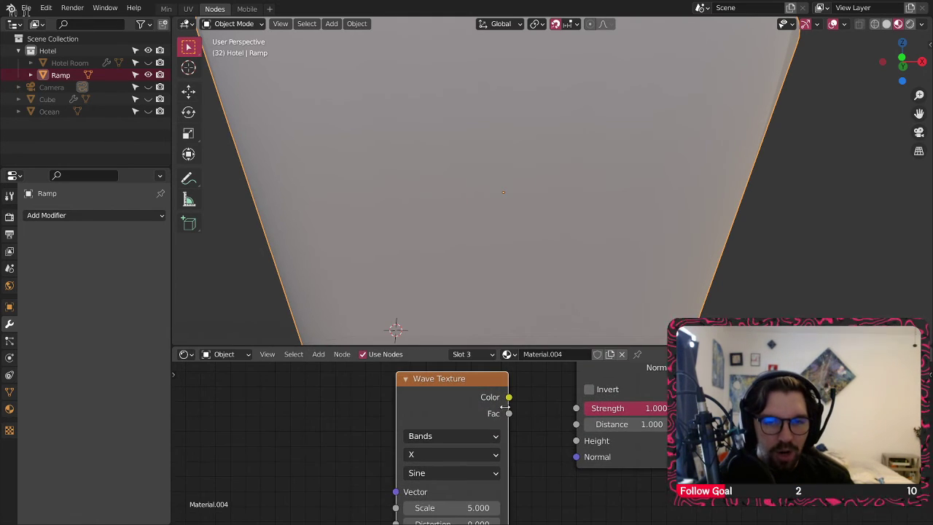
left_click(504, 416)
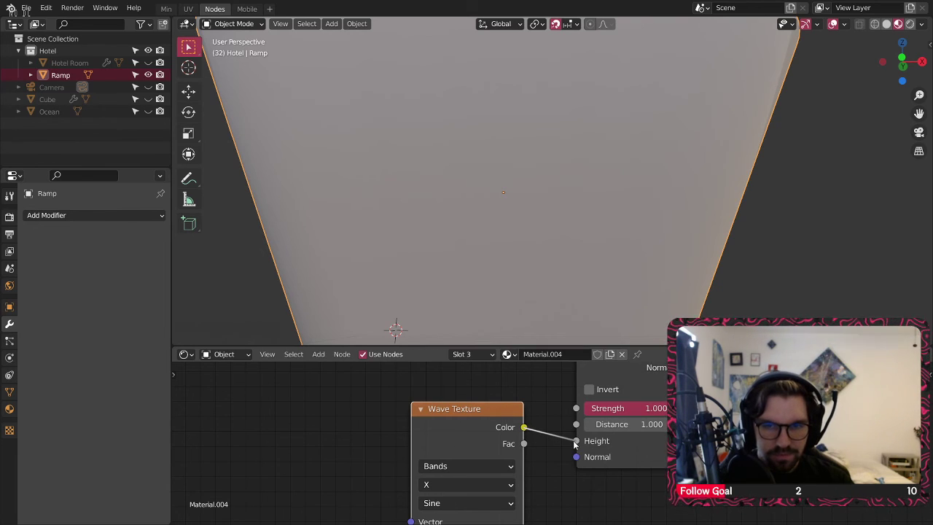
left_click_drag(574, 442, 574, 441)
left_click_drag(491, 408, 505, 398)
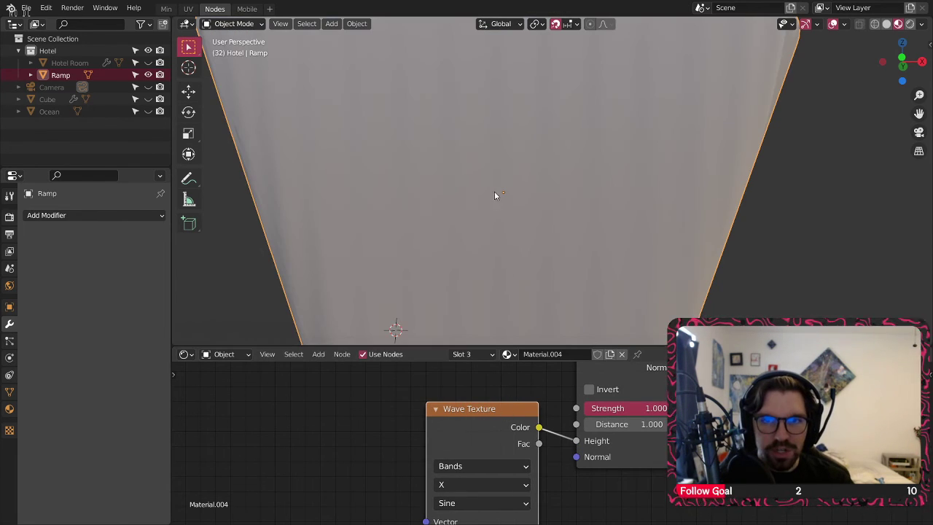
Step: Change the Wave Texture's bands direction to Z
middle_click_drag(519, 140, 556, 290, "shift")
middle_click_drag(575, 186, 571, 109)
scroll(536, 204, "up", 3)
middle_click_drag(534, 175, 499, 154)
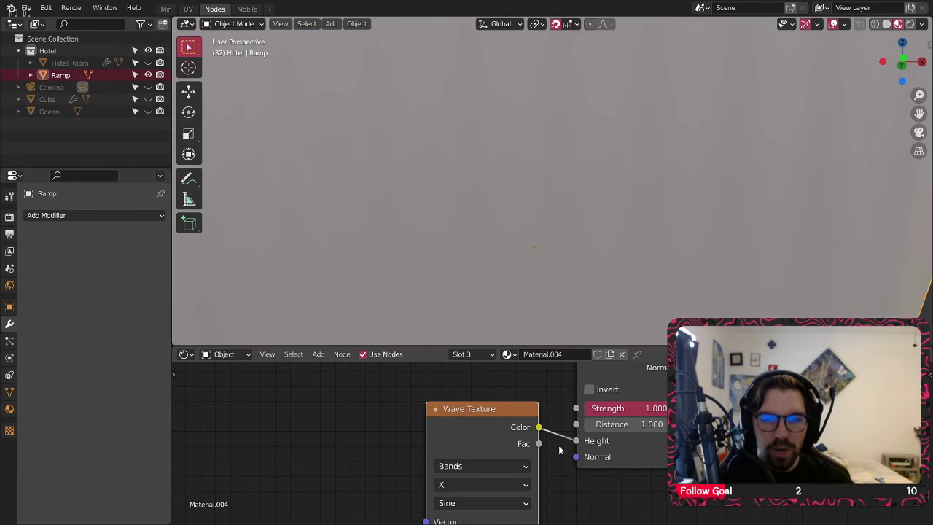
left_click(474, 484)
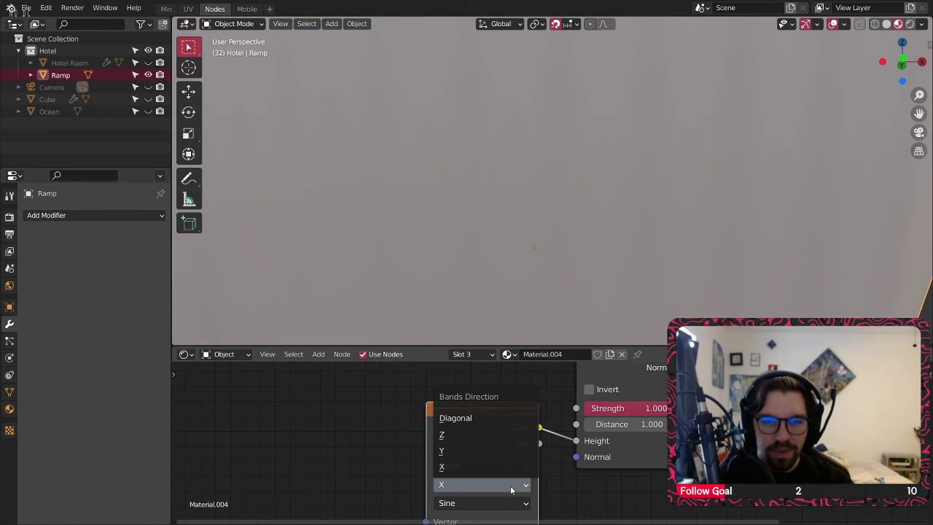
left_click(459, 435)
scroll(446, 249, "down", 3)
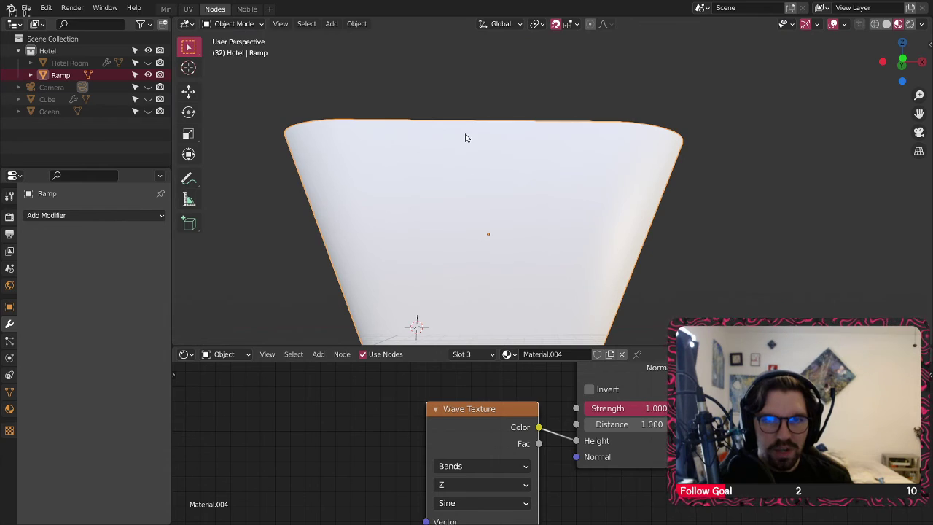
Step: Add a Texture Coordinate node and connect its Object output to the Wave Texture's Vector input
middle_click_drag(356, 427, 443, 397)
left_click(318, 354)
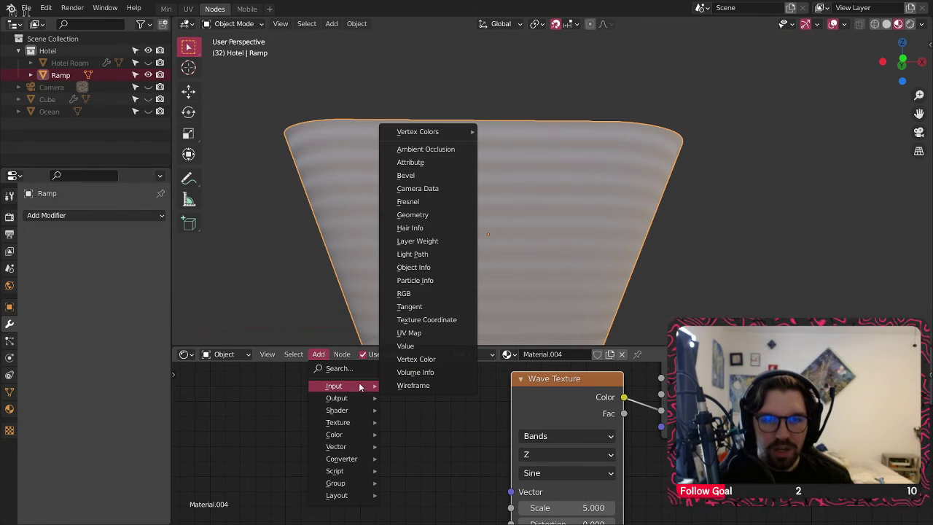
left_click(426, 319)
left_click(441, 483)
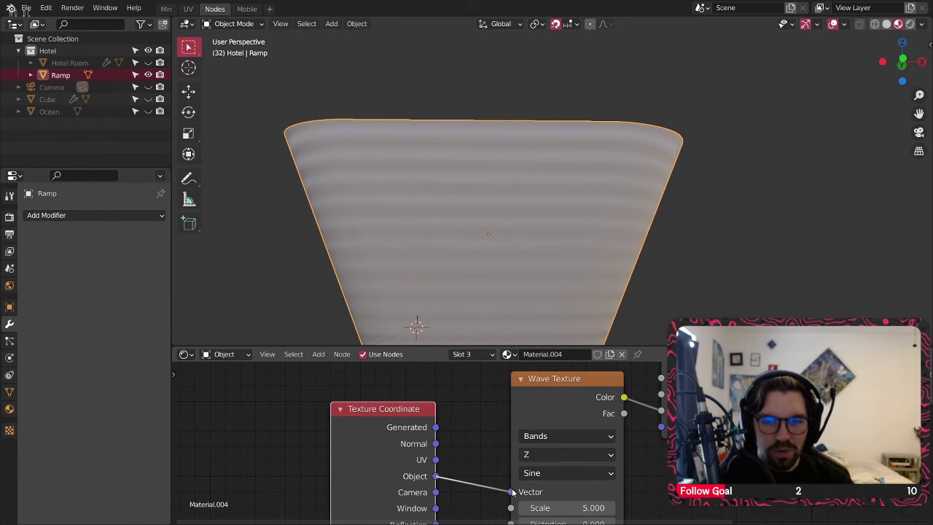
Step: Set the Wave Texture's Detail Roughness to 1 and both its Detail and Detail Scale to 10
mouse_move(440, 194)
middle_mouse_down()
mouse_move(408, 210)
mouse_move(204, 217)
middle_mouse_up()
scroll(478, 155, "up", 5)
middle_click_drag(478, 156, 514, 172)
scroll(422, 176, "up", 2)
scroll(498, 184, "up", 3)
scroll(497, 167, "up", 2)
middle_click_drag(664, 494, 540, 396)
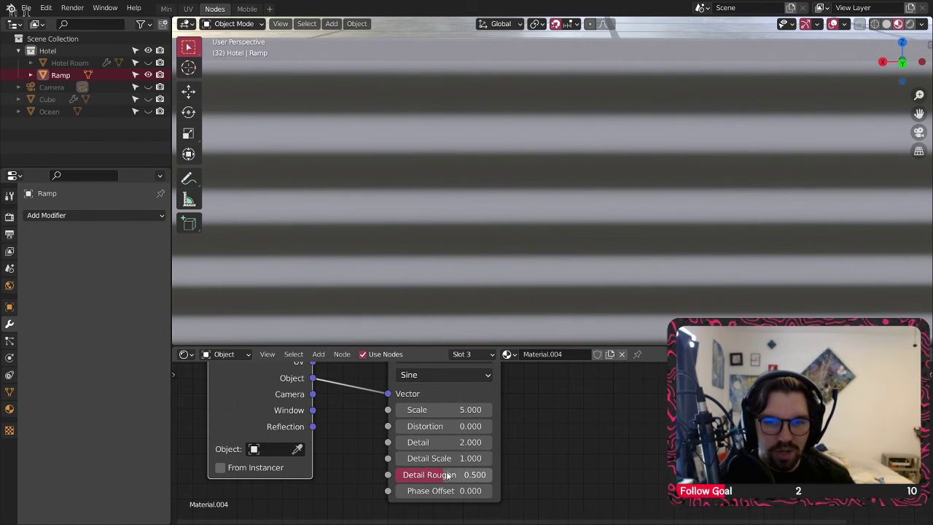
left_click(445, 441)
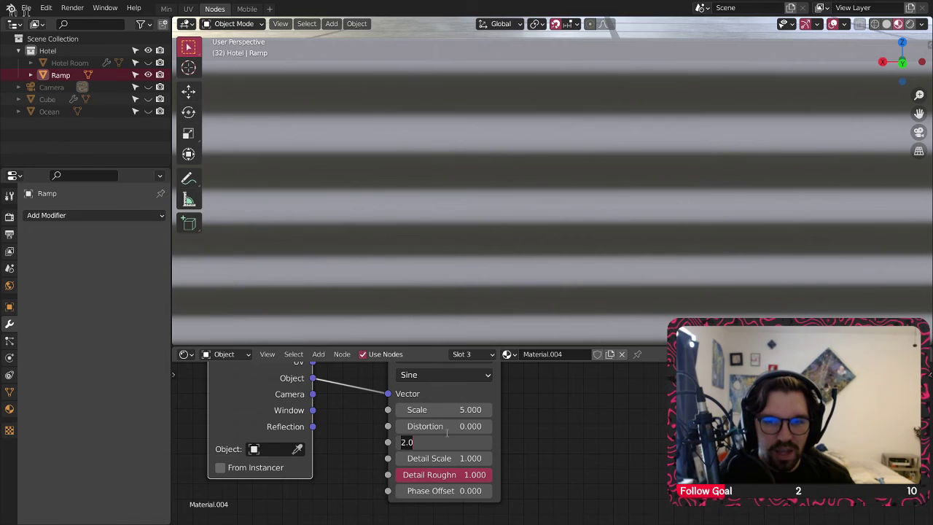
type("10")
key("Return")
left_click(462, 456)
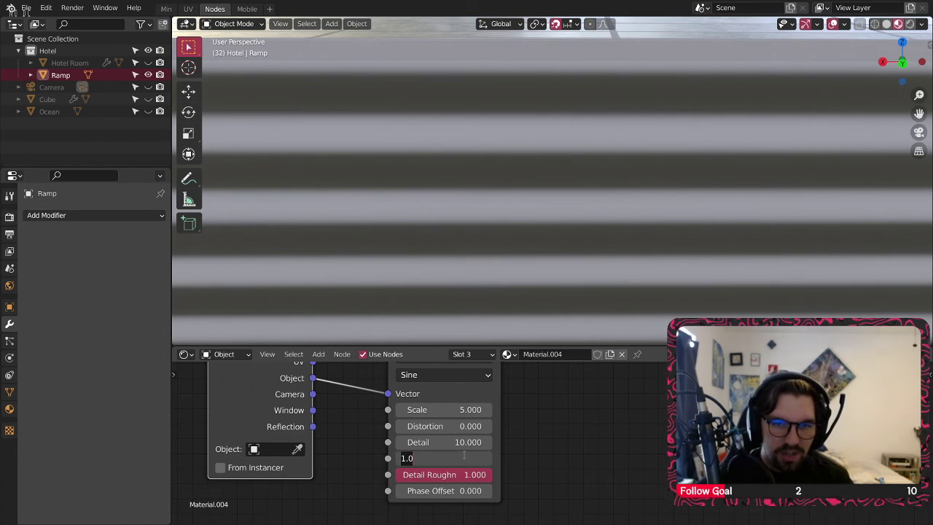
key("Return")
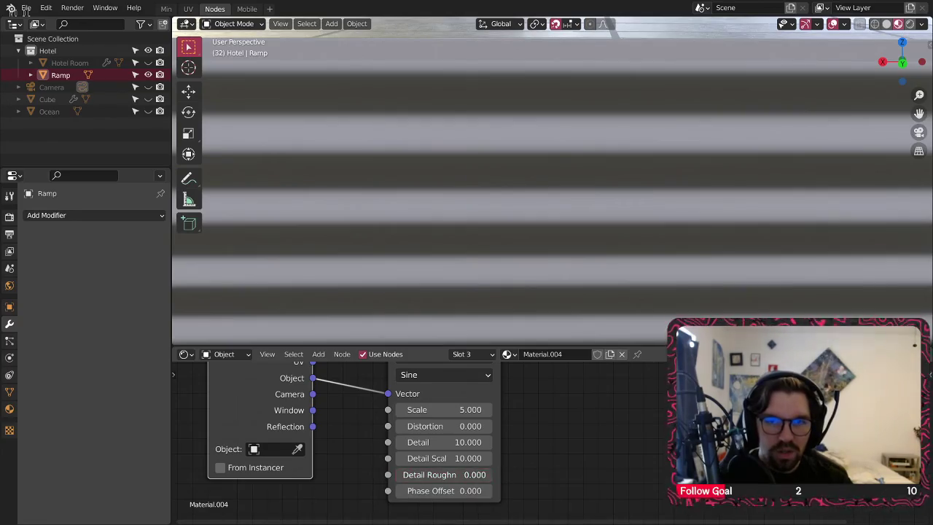
Step: Preview the bands in rendered shading, return to material preview and set the Wave Texture's Distortion to 10
left_click(911, 25)
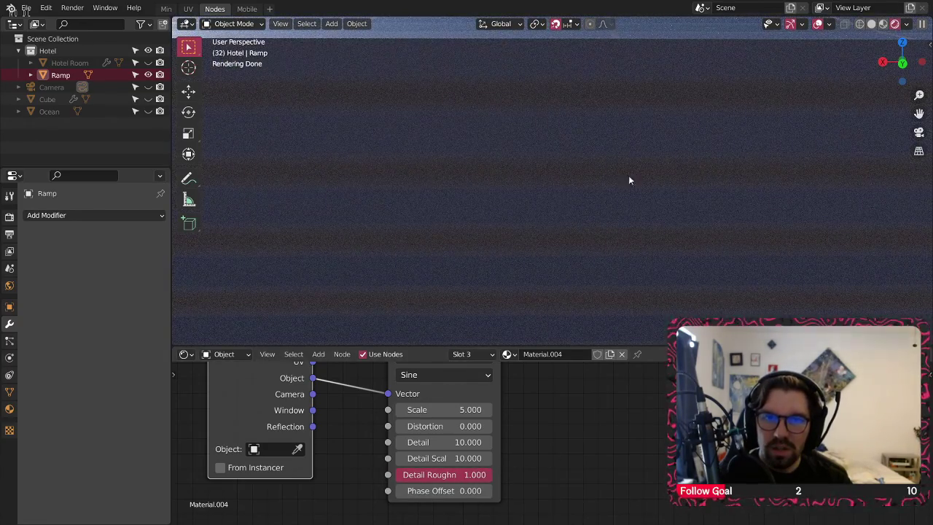
left_click(887, 25)
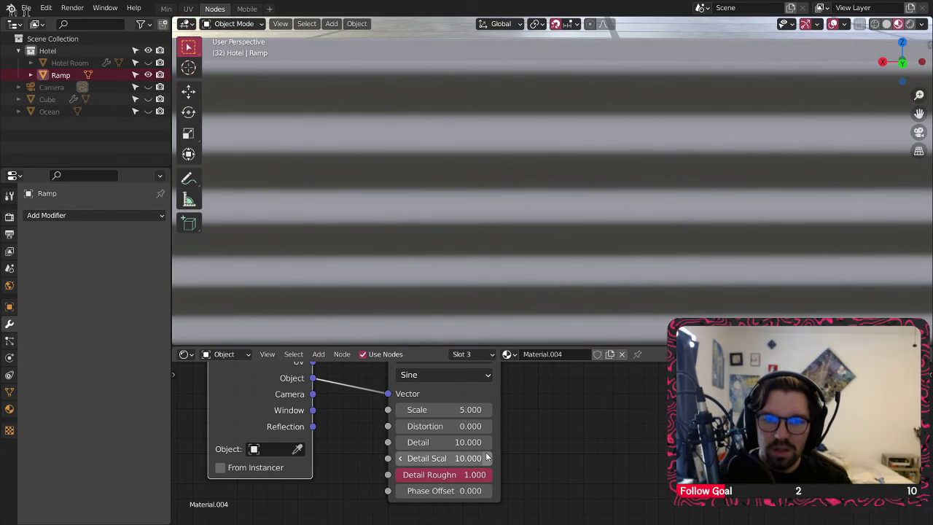
left_click(425, 426)
type("10")
key("Return")
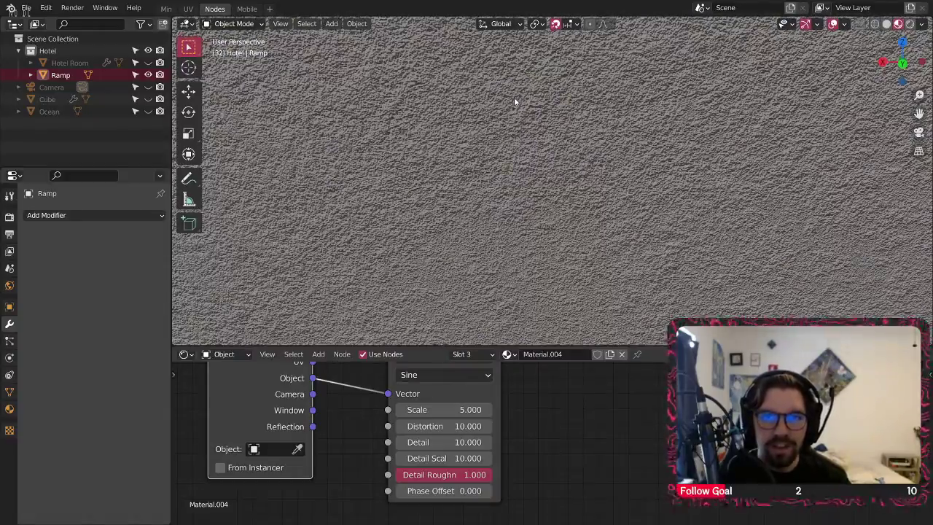
Step: Inspect the side texture up close and enable Invert on the Bump node
scroll(508, 104, "down", 6)
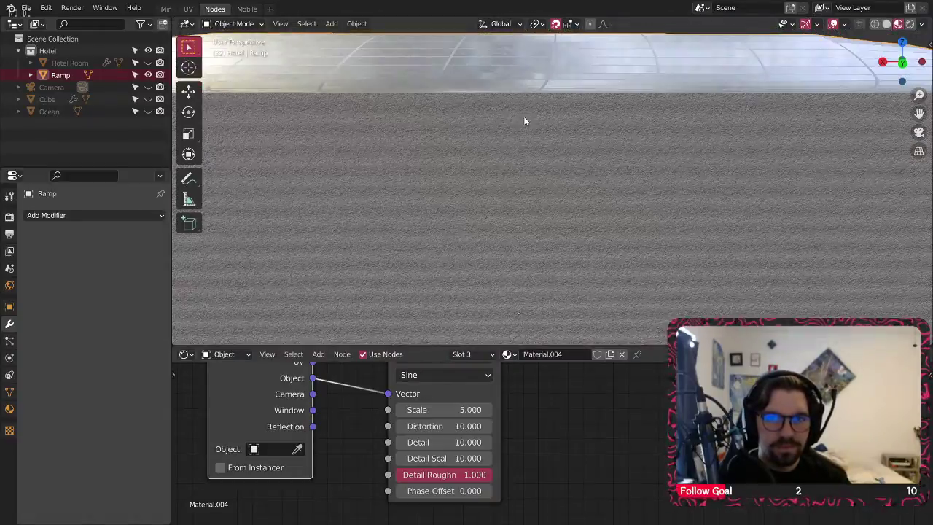
middle_click_drag(525, 121, 403, 136)
scroll(403, 137, "up", 7)
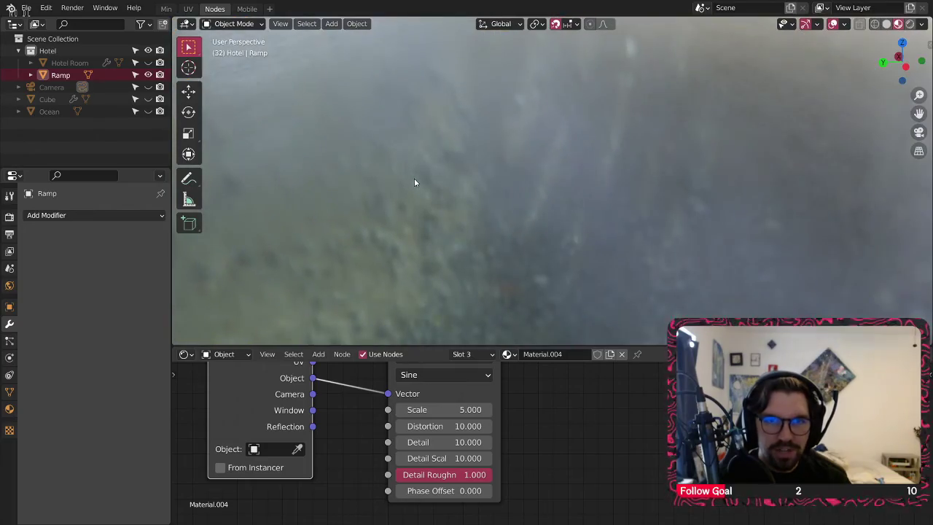
scroll(431, 171, "up", 2)
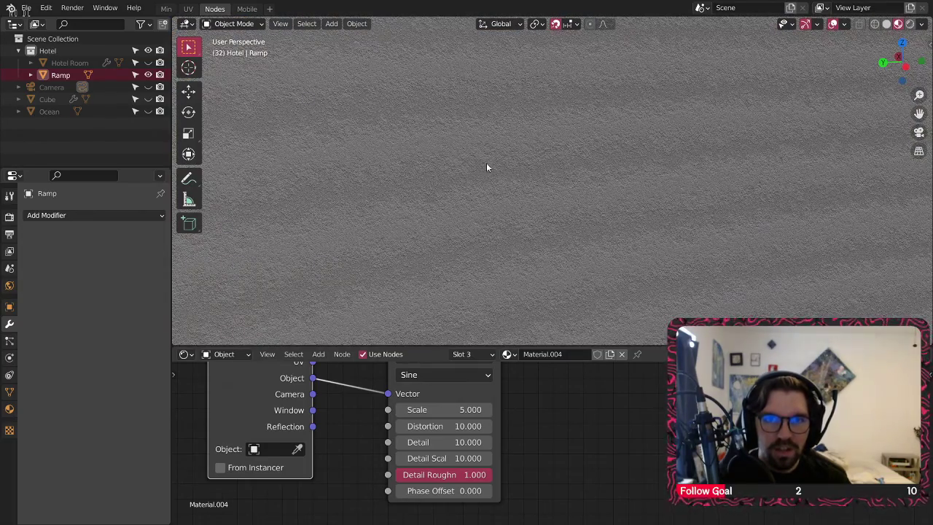
scroll(601, 416, "down", 5)
scroll(570, 420, "up", 5)
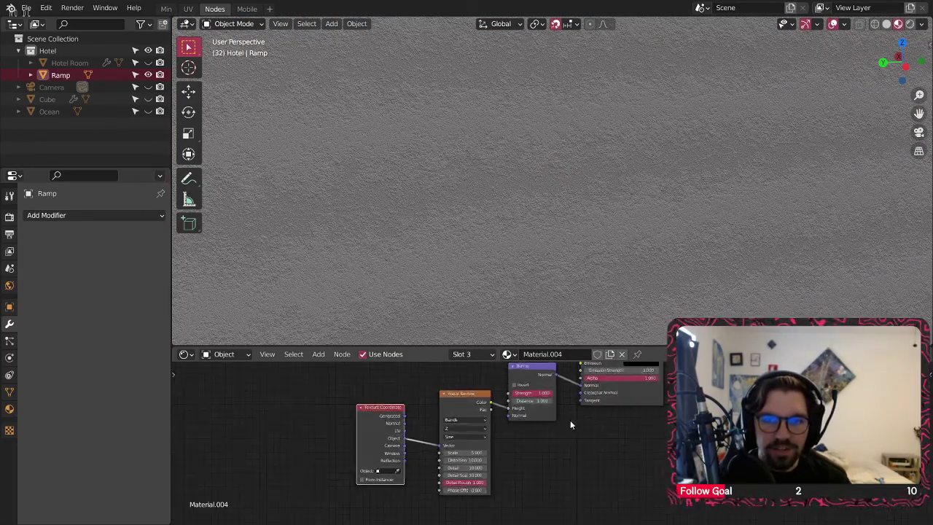
left_click(476, 404)
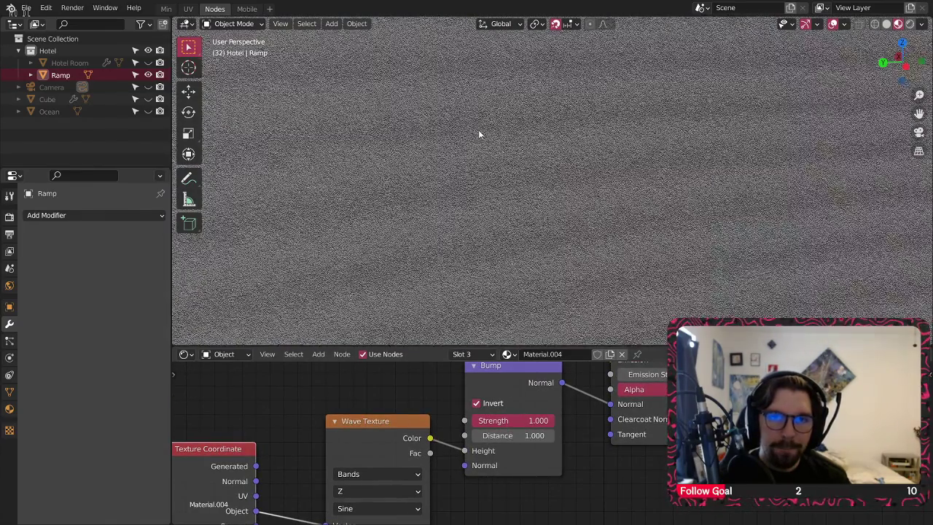
Step: Check the banding along the Ramp's side and set the Wave Texture's Distortion to 20
middle_click_drag(585, 121, 354, 189, "shift")
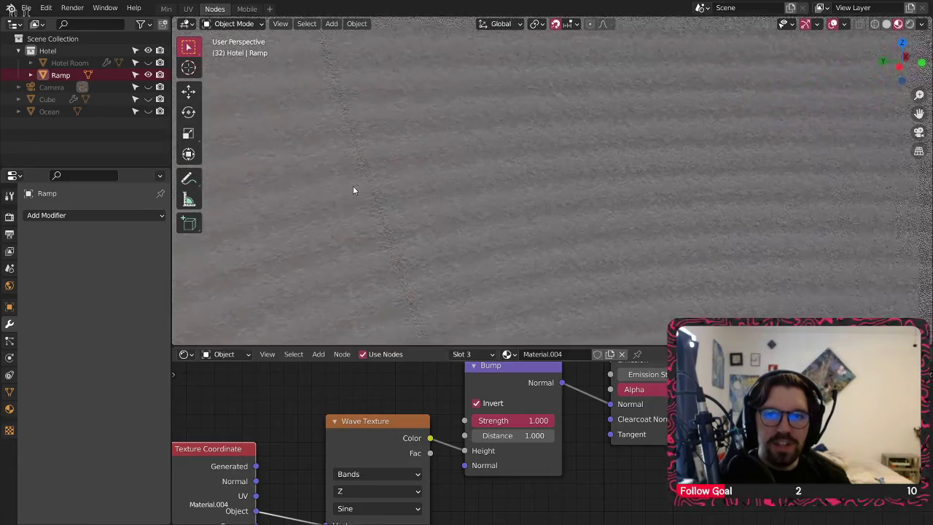
middle_click_drag(656, 135, 646, 139, "shift")
scroll(585, 114, "down", 2)
middle_click_drag(585, 115, 447, 216, "shift")
scroll(446, 213, "down", 1)
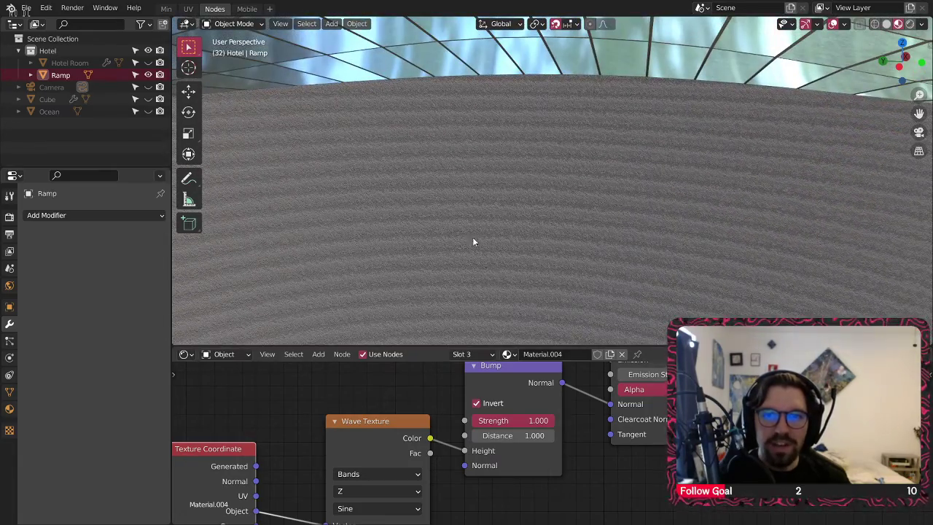
middle_click_drag(503, 234, 669, 189, "shift")
middle_click_drag(454, 503, 546, 388)
scroll(511, 454, "up", 1)
scroll(545, 390, "up", 2)
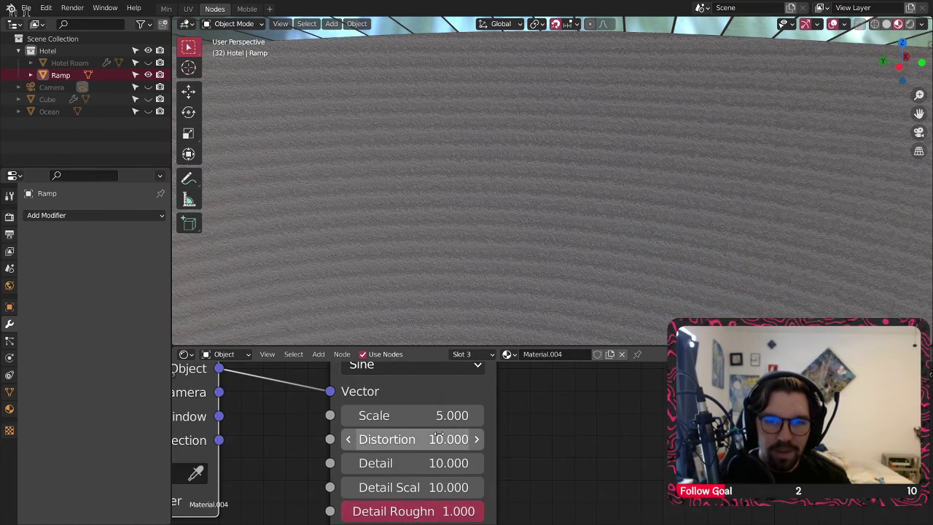
left_click(421, 439)
key("Return")
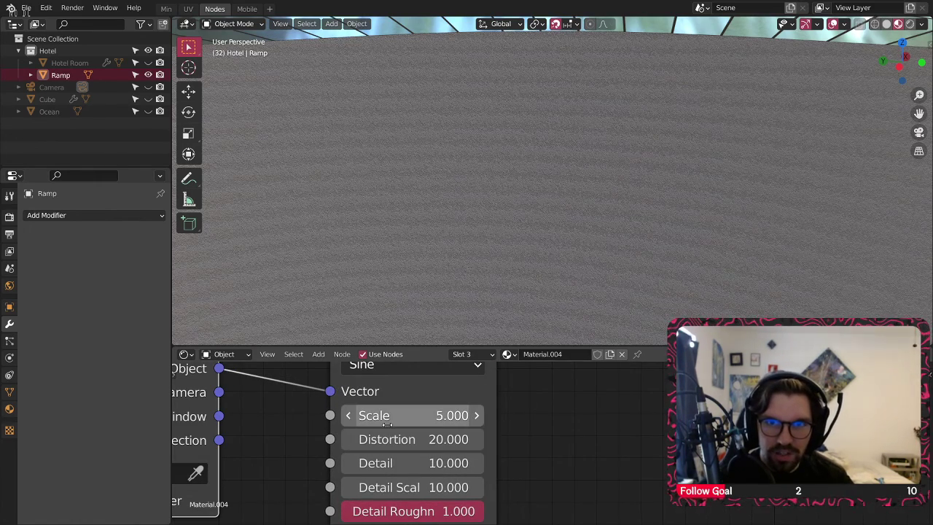
Step: Set the Wave Texture's Distortion to 30 and its Scale to 3
left_click(416, 441)
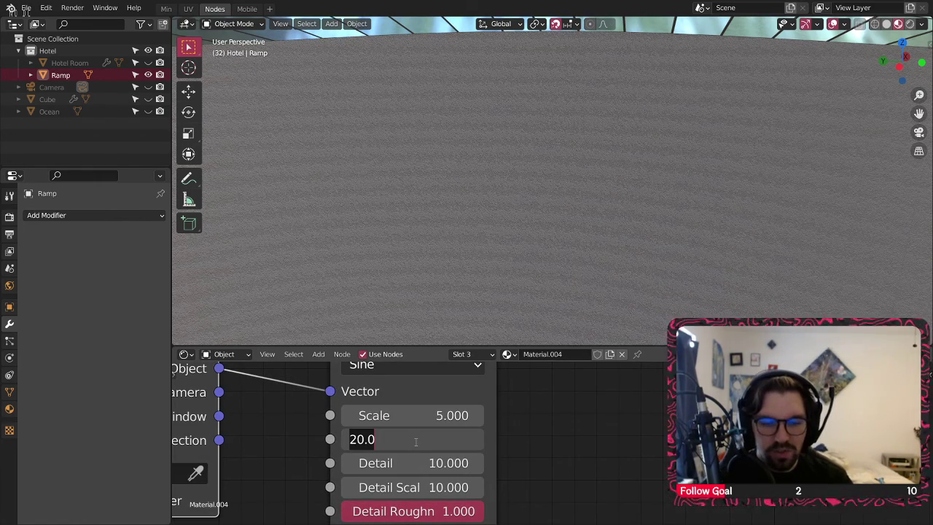
type("30")
key("Return")
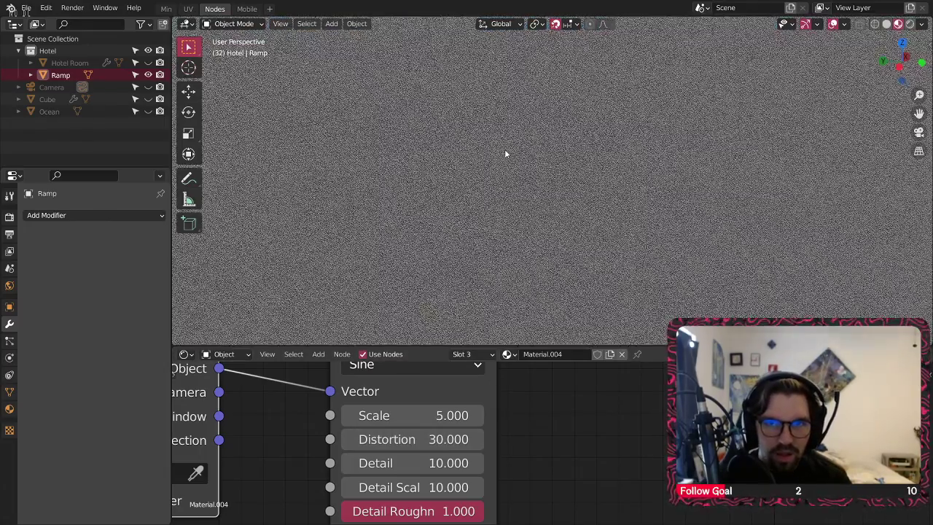
left_click(425, 420)
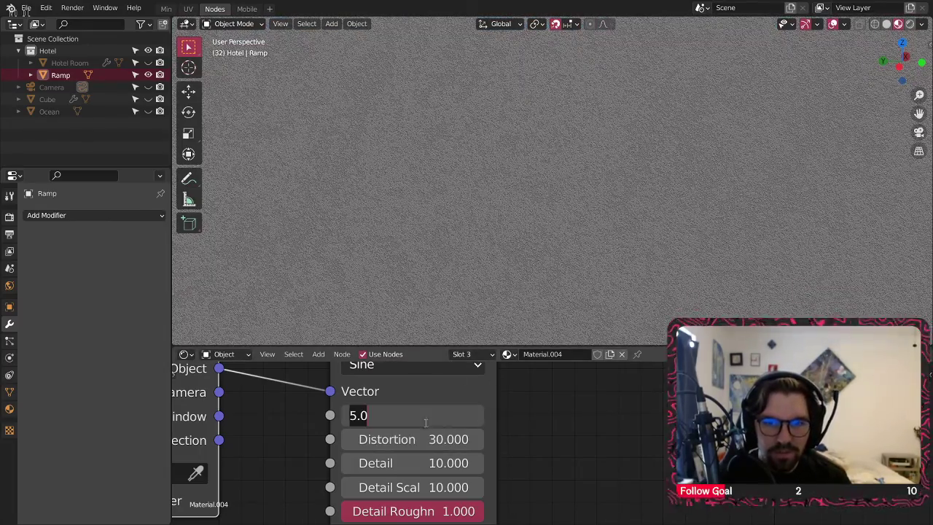
type("3")
key("Return")
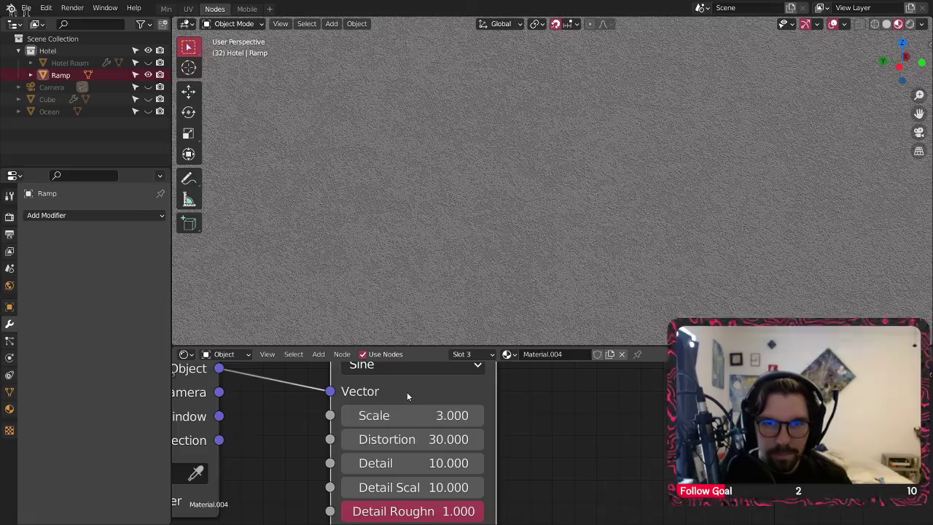
Step: Try a Wave Texture Scale of 2, settle on 1 and inspect the bump on the Ramp's side
left_click(408, 415)
type("2")
key("Return")
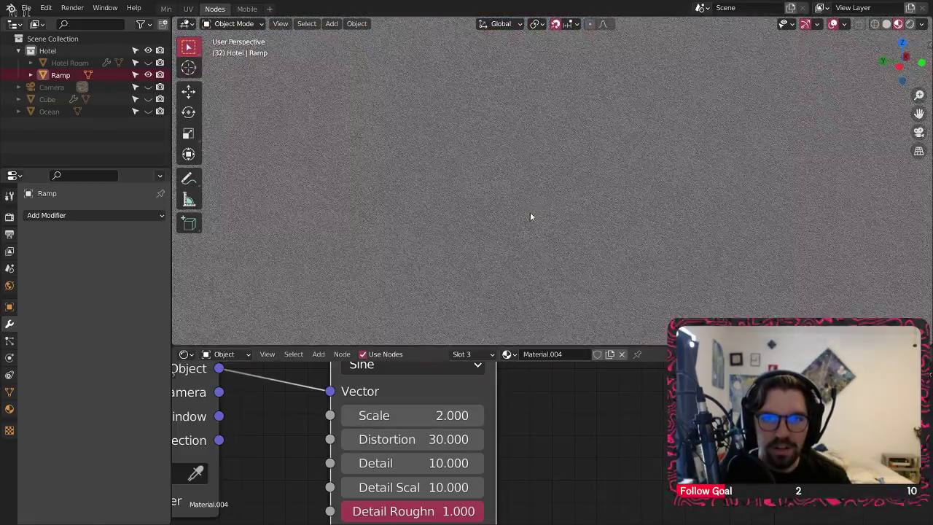
left_click(443, 415)
type("1")
key("Return")
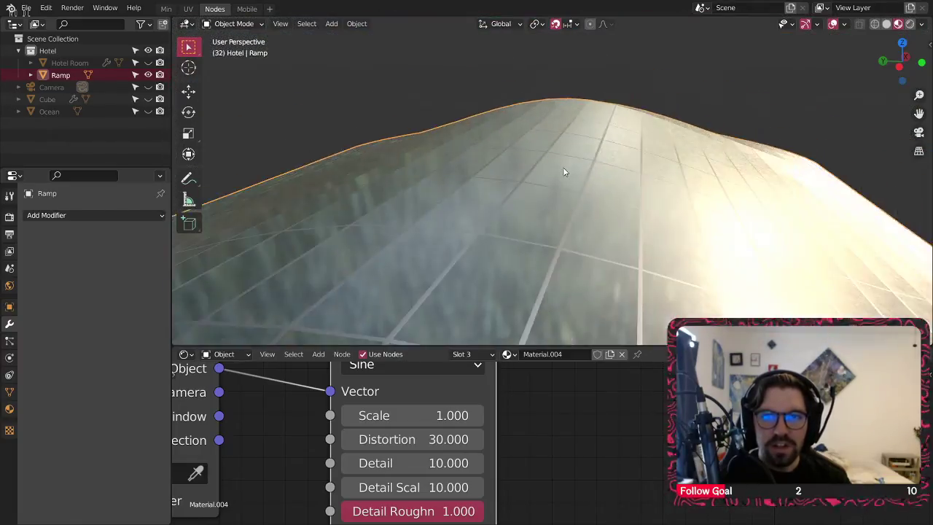
scroll(564, 168, "down", 10)
middle_click_drag(590, 226, 552, 179, "shift")
middle_click_drag(553, 179, 491, 167)
scroll(520, 175, "up", 11)
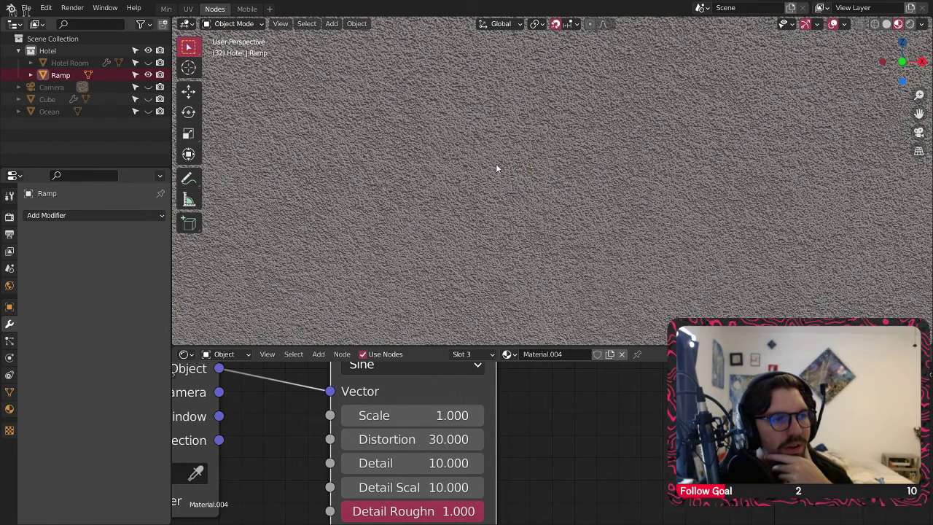
Step: Move the Wave Texture and Texture Coordinate nodes away from the Bump node to open space between them
scroll(659, 378, "down", 4)
middle_click_drag(658, 378, 477, 418)
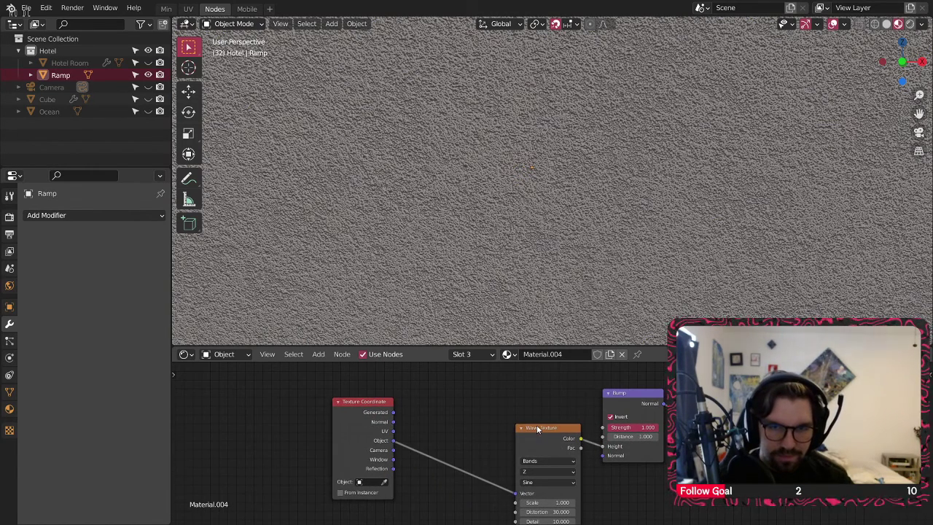
left_click_drag(537, 425, 433, 390)
left_click_drag(363, 402, 328, 375)
middle_click_drag(439, 392, 441, 444)
left_click_drag(440, 444, 441, 394)
left_click_drag(320, 427, 303, 410)
left_click_drag(454, 396, 439, 379)
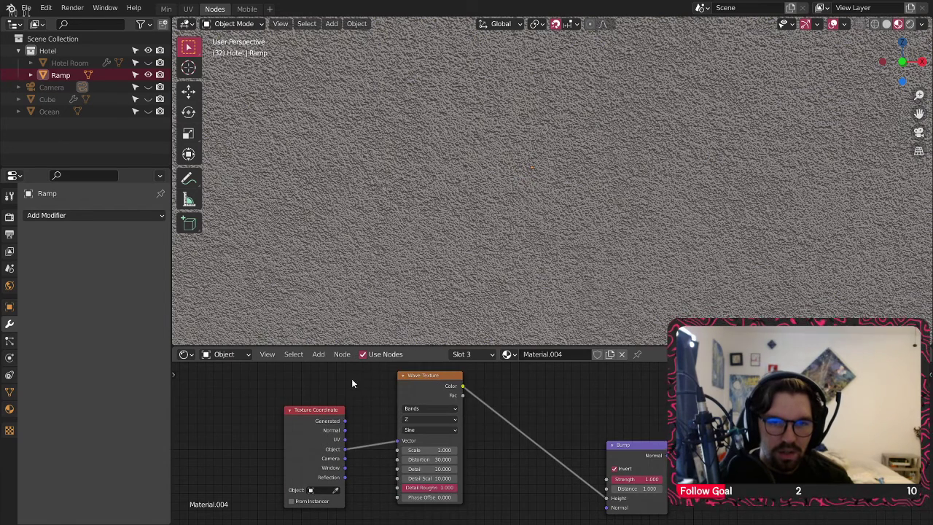
Step: Add a ColorRamp converter node between the Wave Texture and the Principled shader
middle_click_drag(300, 348, 337, 392)
left_click(319, 354)
mouse_move(348, 458)
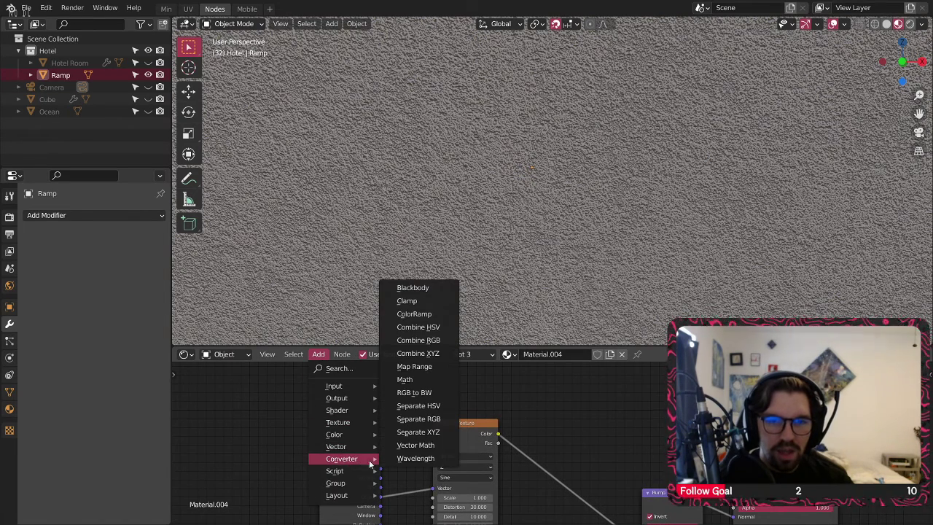
left_click(424, 324)
left_click(556, 360)
middle_click_drag(556, 361, 449, 415)
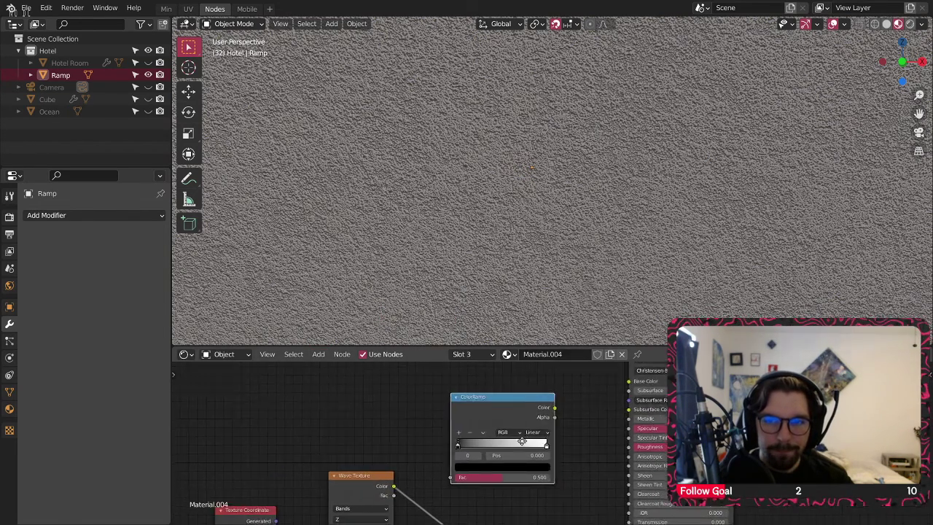
Step: Paste the copied gray into the ColorRamp's end stop, make its start stop green, and wire it from Wave Texture Color to Base Color
left_click(545, 446)
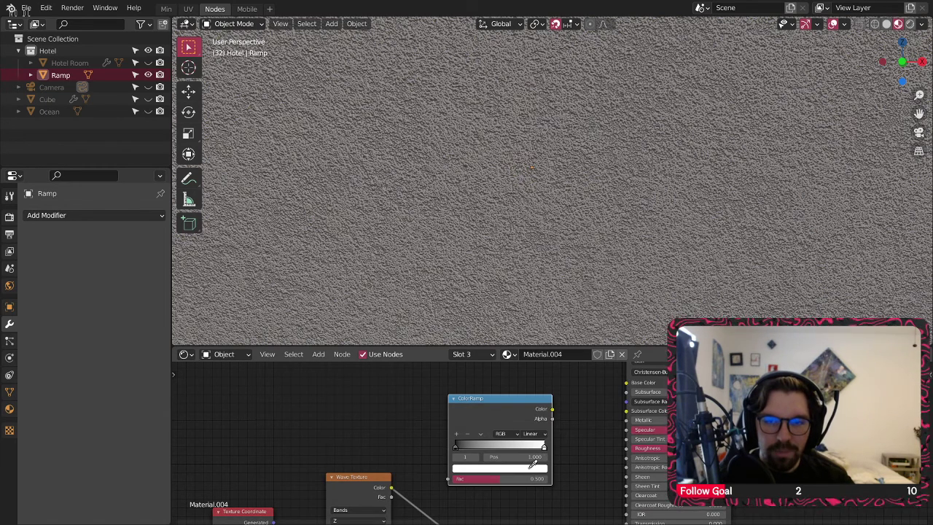
key("ctrl+v")
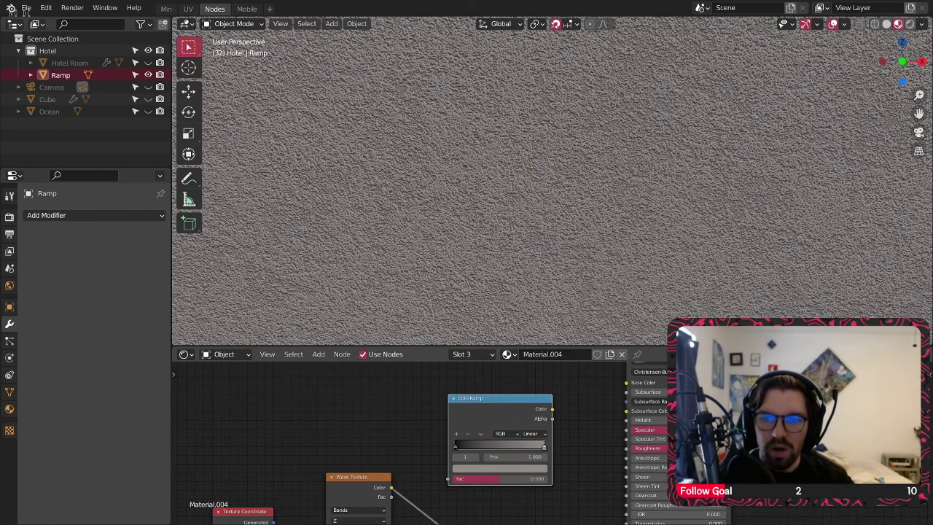
left_click(456, 446)
left_click(467, 467)
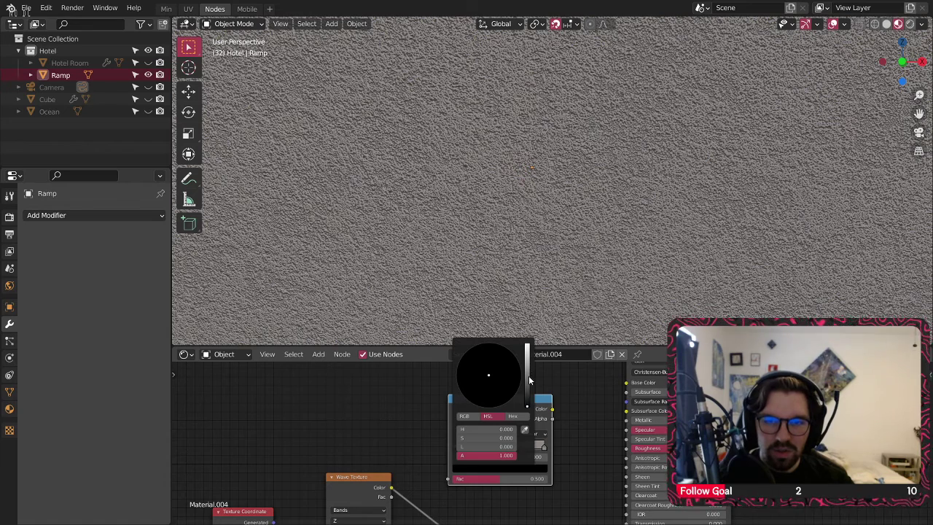
scroll(488, 376, "up", 4)
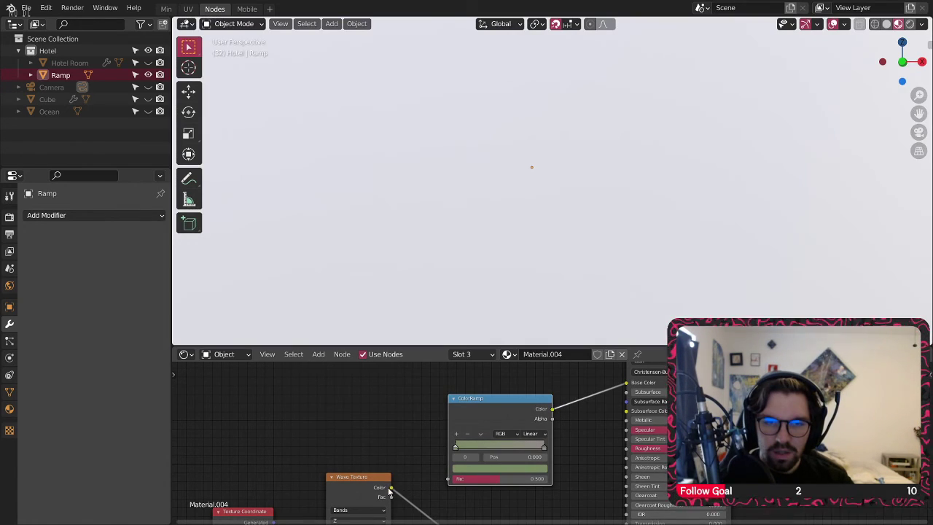
left_click_drag(390, 488, 447, 478)
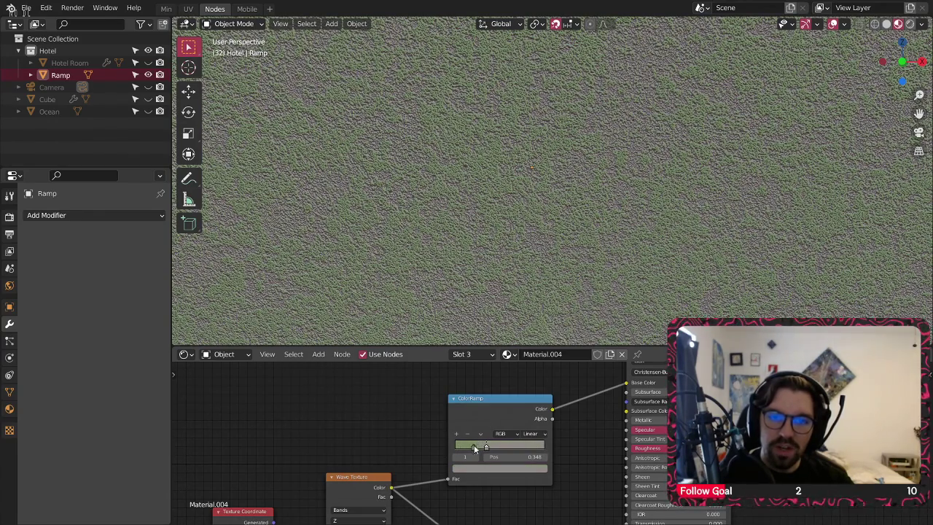
Step: Position the ColorRamp's green stop at 0 and its gray stop at 0.138, checking the pattern on the Ramp's side
left_click_drag(474, 445, 457, 446)
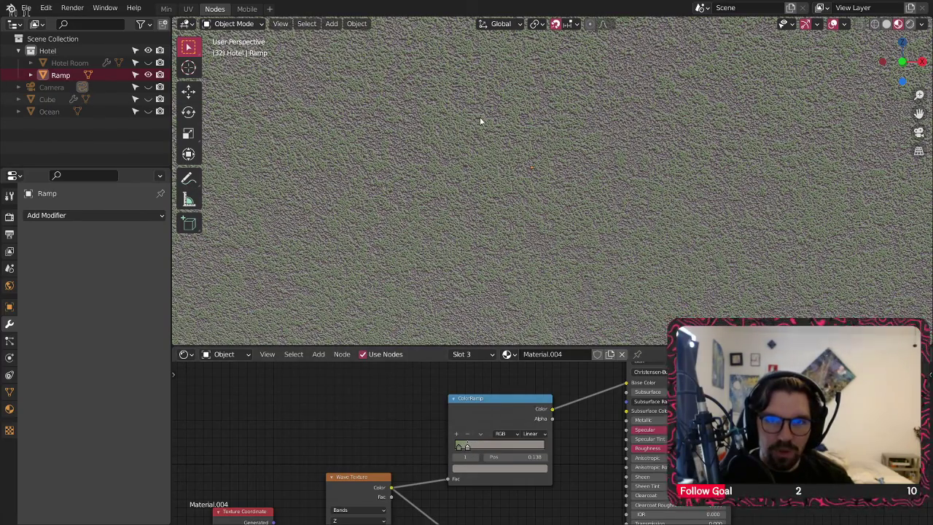
scroll(508, 151, "up", 3)
scroll(459, 144, "up", 3)
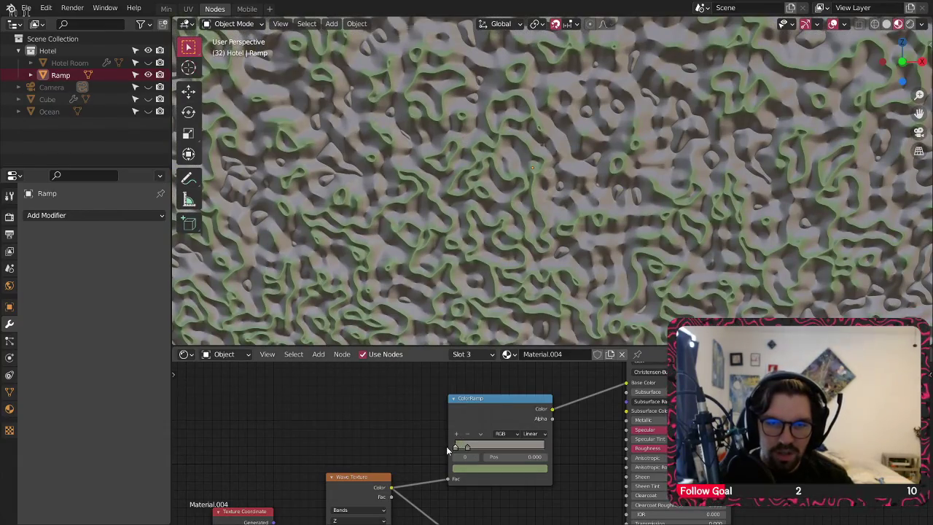
scroll(384, 245, "down", 10)
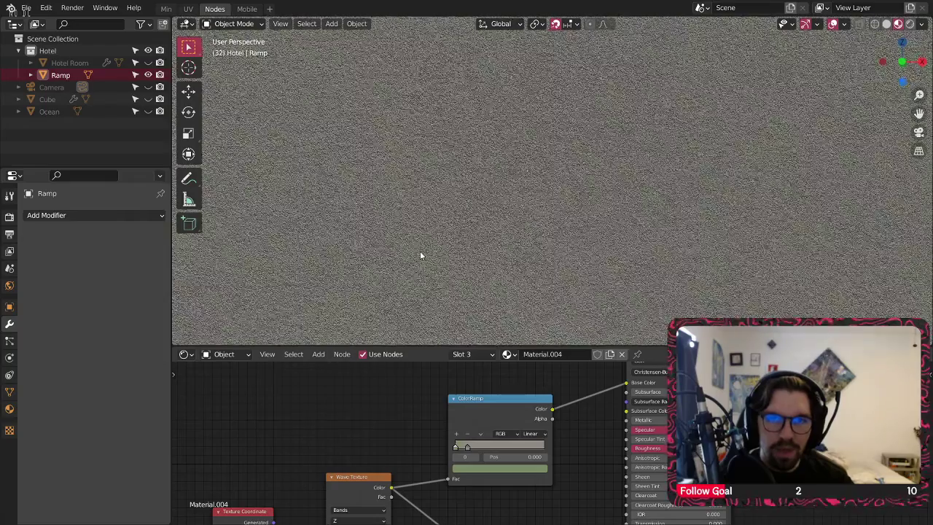
scroll(488, 446, "up", 1)
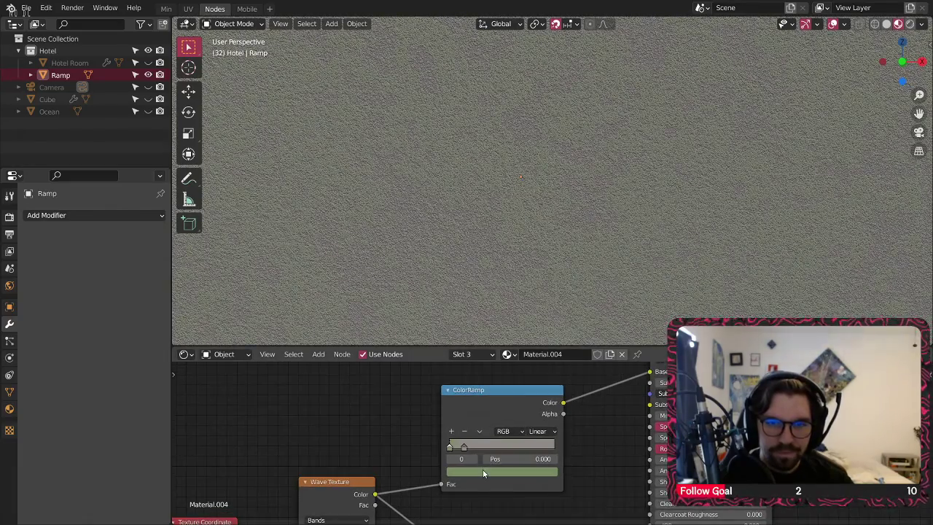
Step: Darken the ColorRamp's green stop to a lightness of about 0.063 and check it up close
left_click(503, 470)
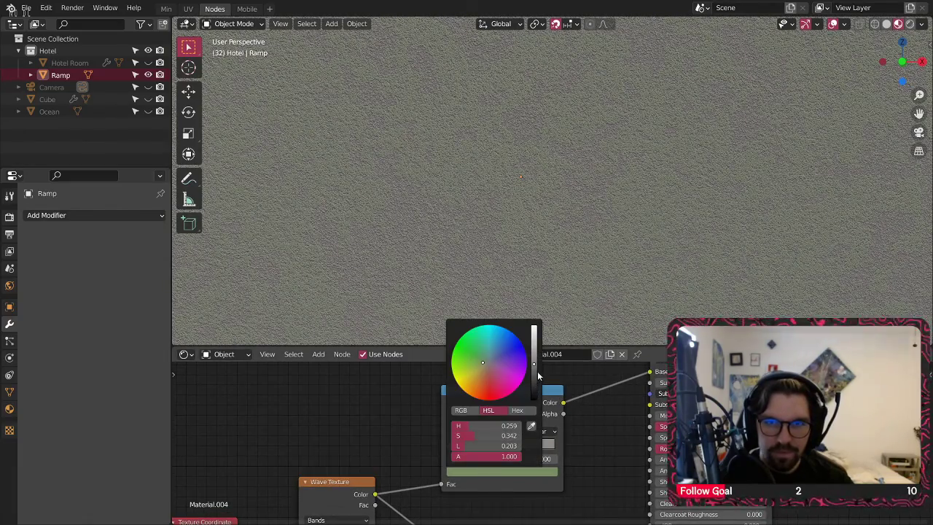
left_click_drag(536, 371, 534, 377)
scroll(432, 104, "up", 8)
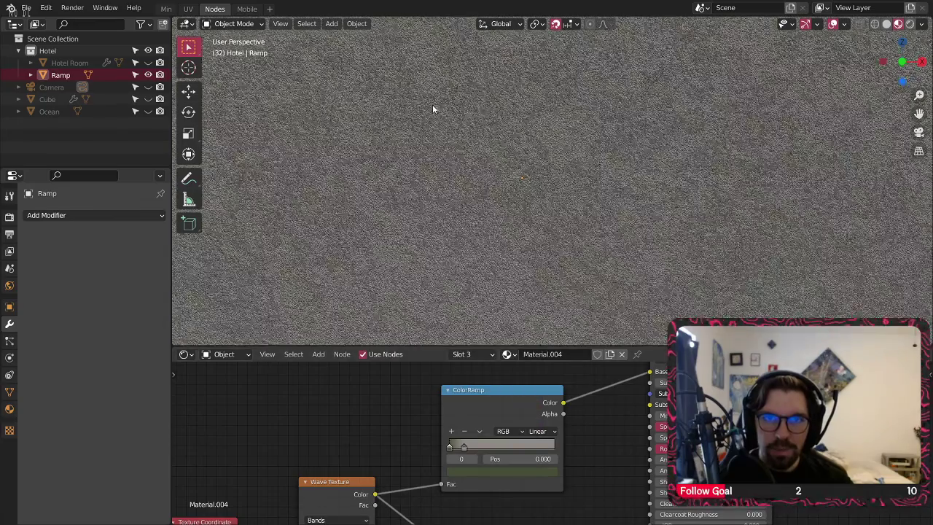
scroll(524, 454, "down", 1)
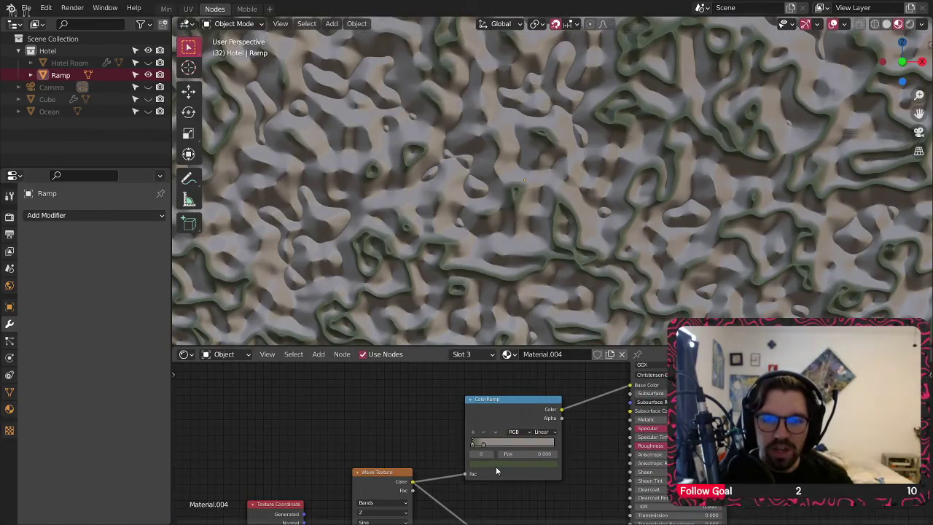
Step: Change the ColorRamp's start stop to a more saturated green and view the whole Ramp
left_click(498, 464)
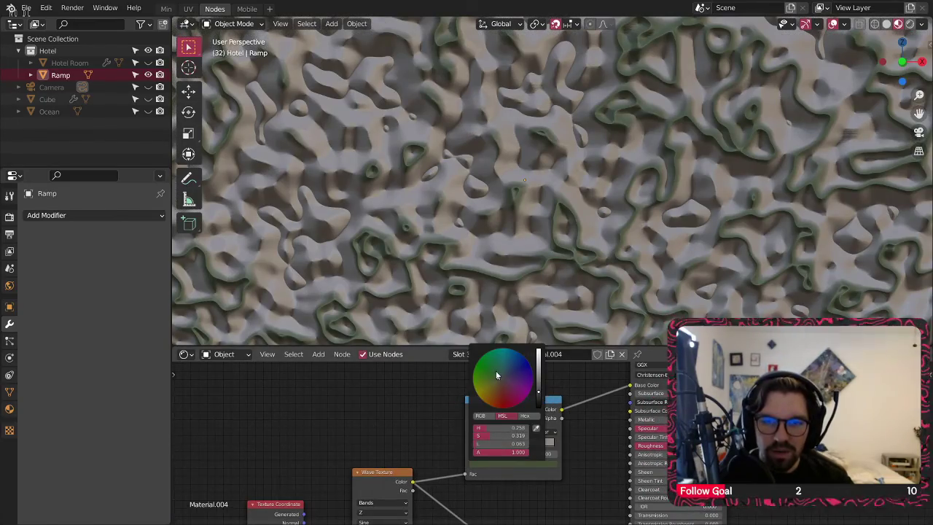
scroll(535, 209, "down", 10)
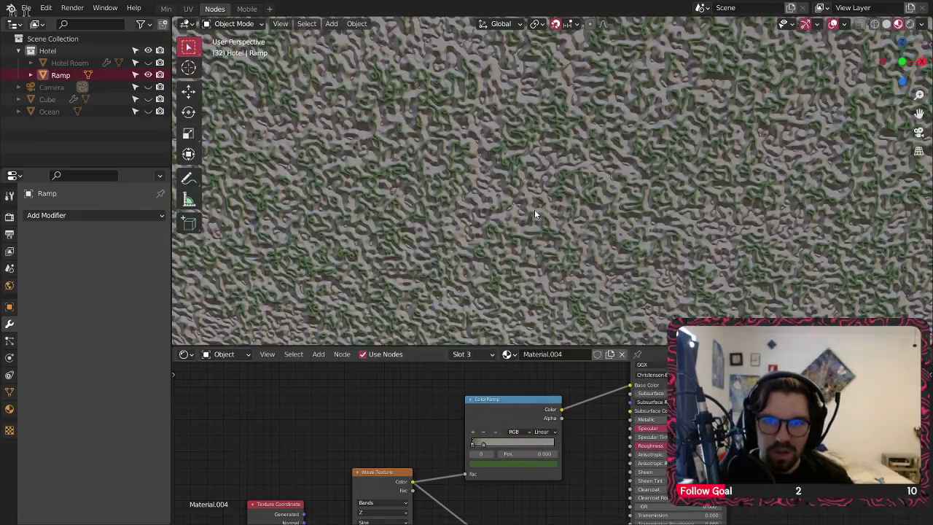
scroll(533, 187, "down", 5)
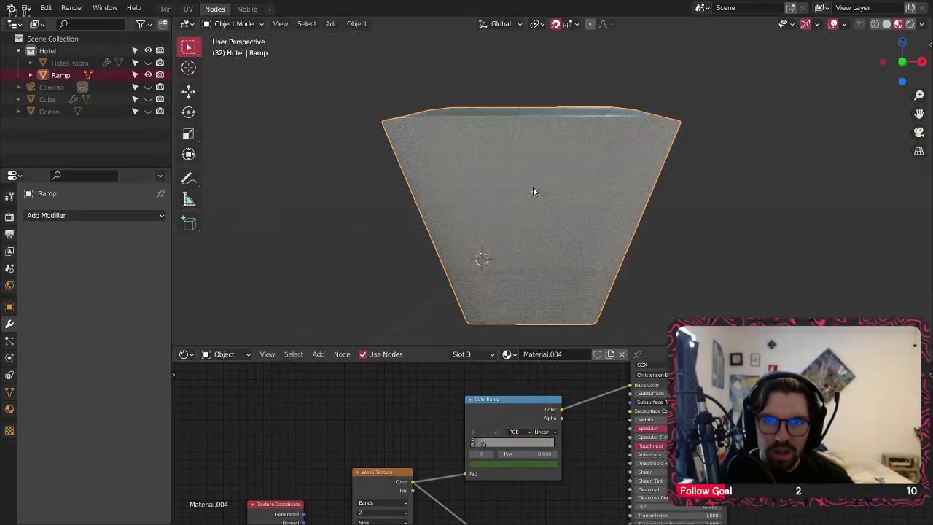
Step: Examine the Ramp's green-tinted sides and underside from near and far
scroll(536, 187, "up", 5)
scroll(503, 170, "up", 5)
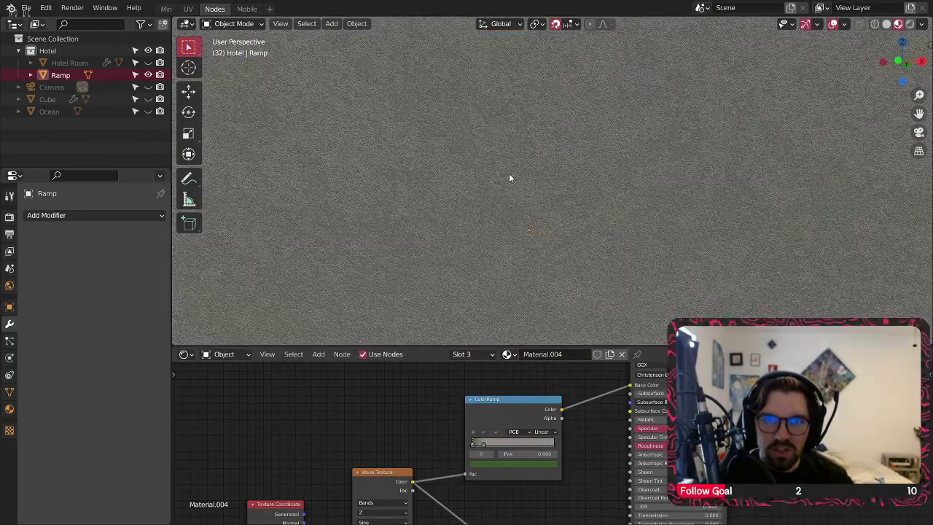
middle_click_drag(507, 177, 572, 218)
scroll(513, 184, "down", 5)
scroll(558, 176, "down", 5)
scroll(568, 223, "up", 5)
scroll(572, 211, "up", 3)
scroll(608, 154, "down", 2)
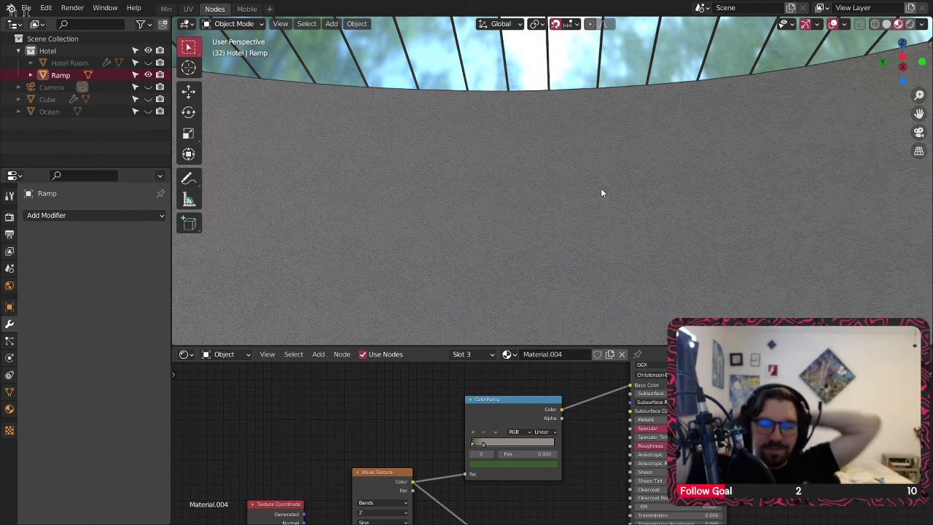
middle_click_drag(590, 188, 421, 99)
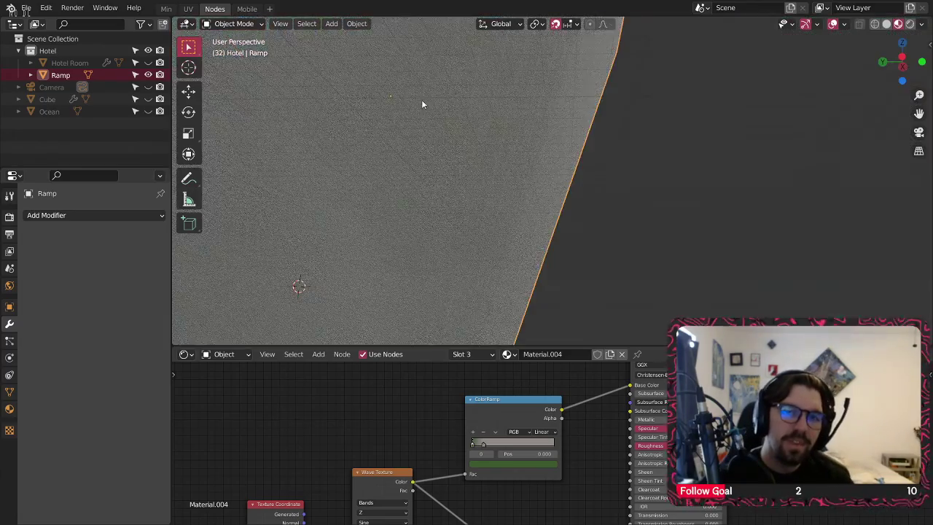
scroll(452, 124, "down", 4)
middle_click_drag(486, 157, 492, 186)
scroll(496, 191, "up", 5)
scroll(521, 155, "down", 4)
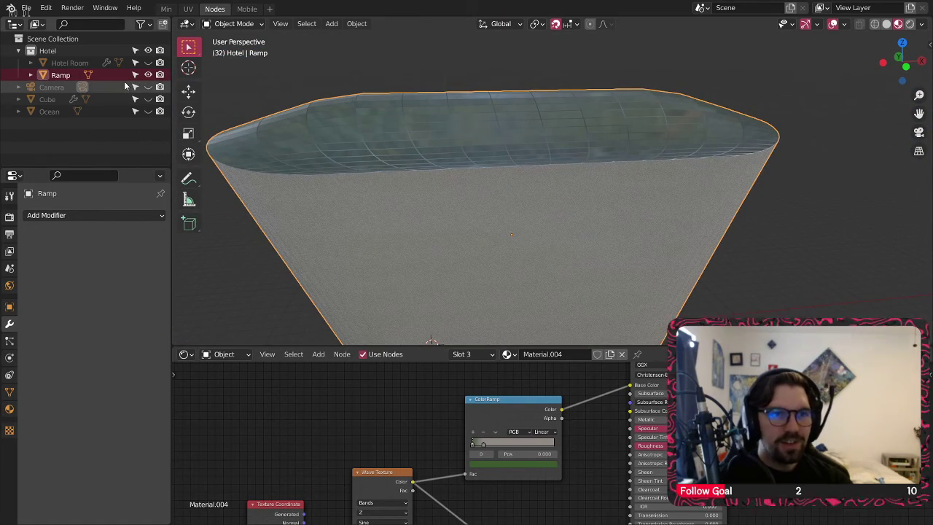
Step: Hide the Ramp, show the Cube and rename it Atoll, viewing its full shape
left_click(148, 75)
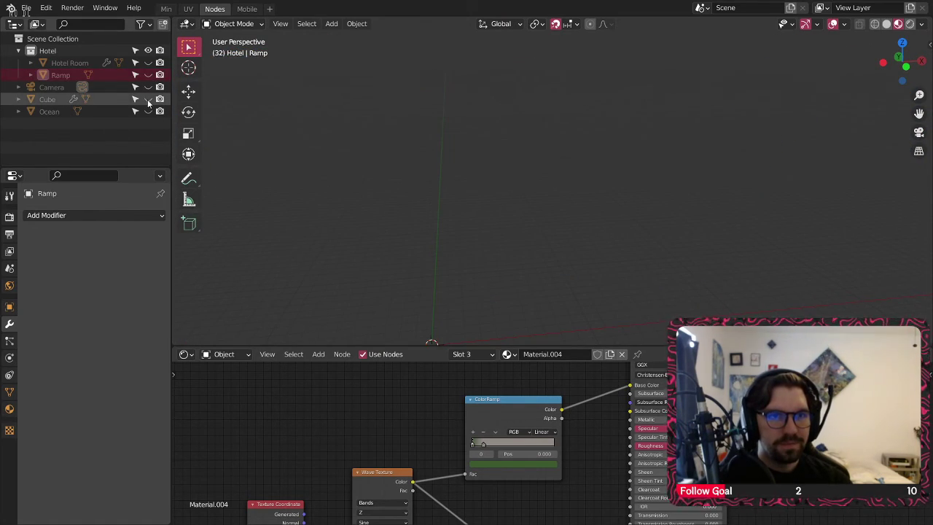
left_click(147, 99)
left_click(59, 99)
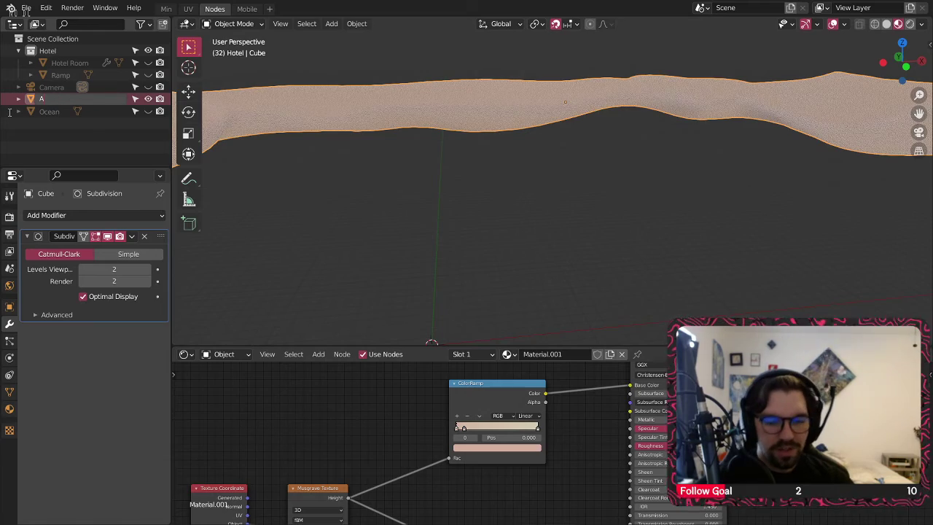
key("Return")
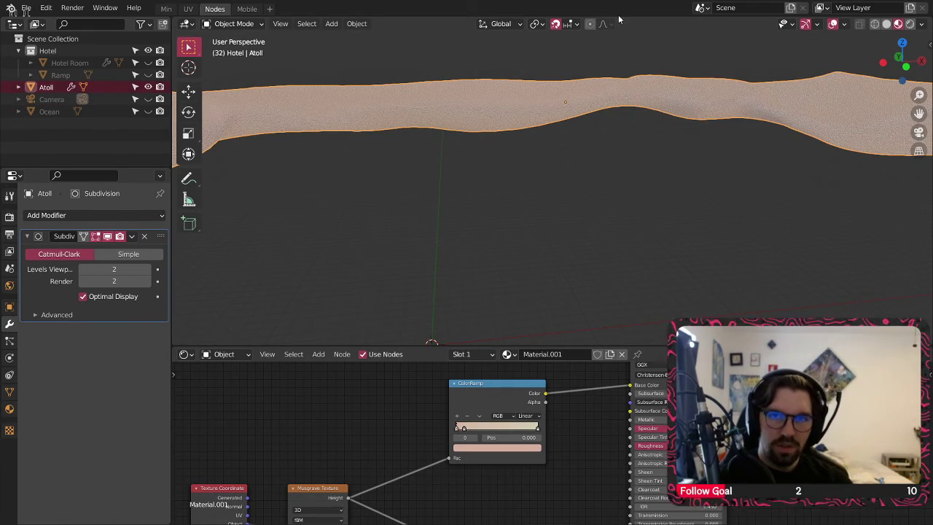
middle_click_drag(481, 109, 382, 218)
middle_click_drag(383, 219, 449, 172, "shift")
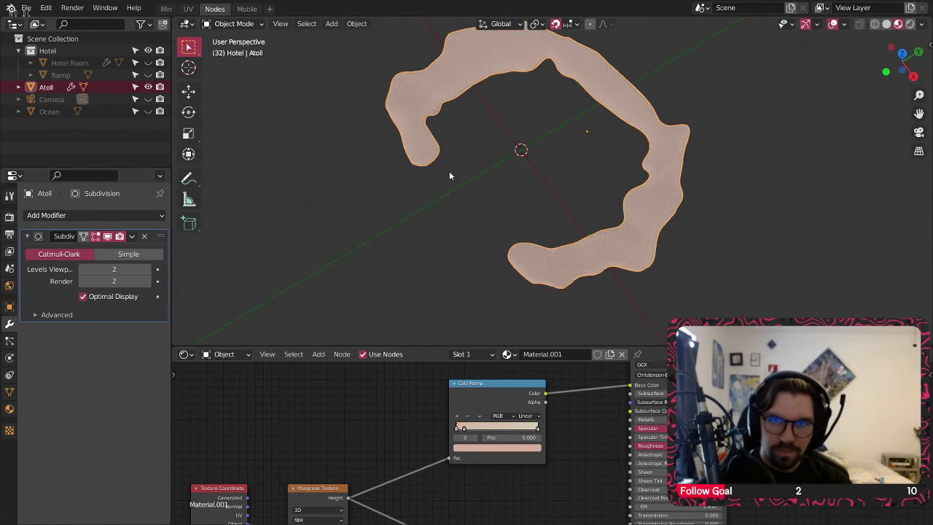
scroll(482, 93, "up", 4)
middle_click_drag(485, 86, 468, 187, "shift")
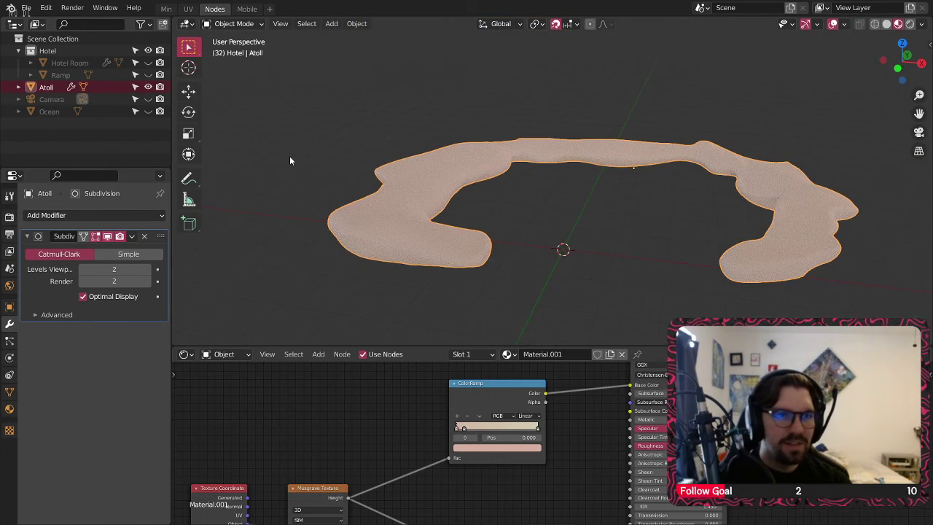
Step: Hide the Atoll and show the Ocean to examine its surface
left_click(148, 86)
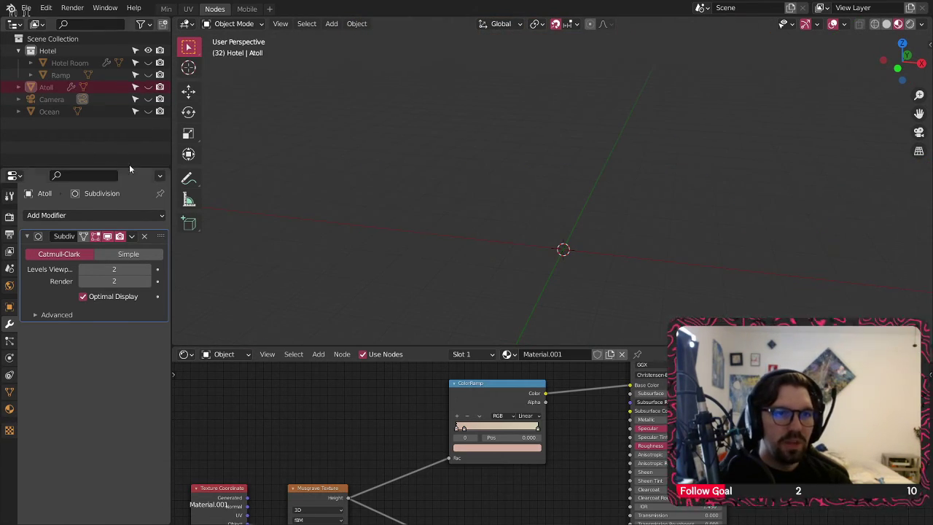
left_click(148, 111)
left_click(148, 113)
left_click(148, 112)
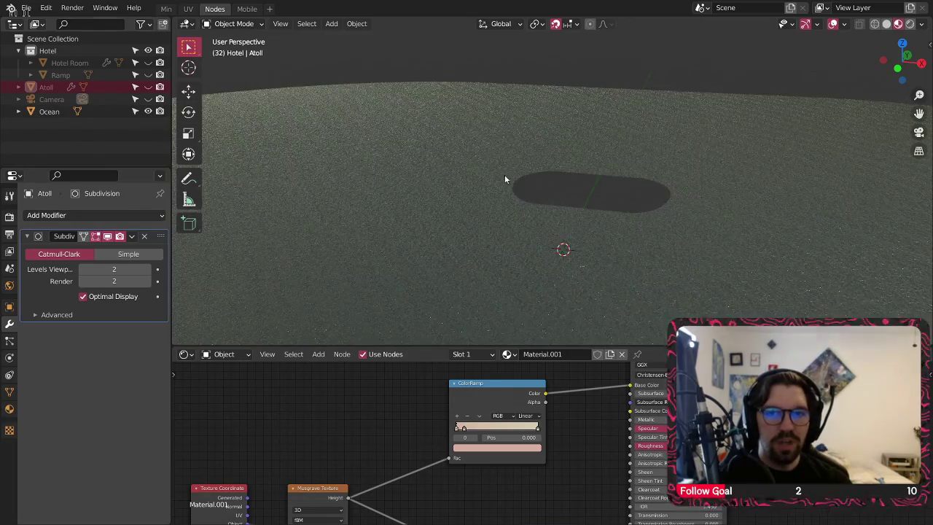
middle_click_drag(504, 175, 434, 226, "shift")
scroll(425, 190, "up", 7)
scroll(437, 177, "down", 5)
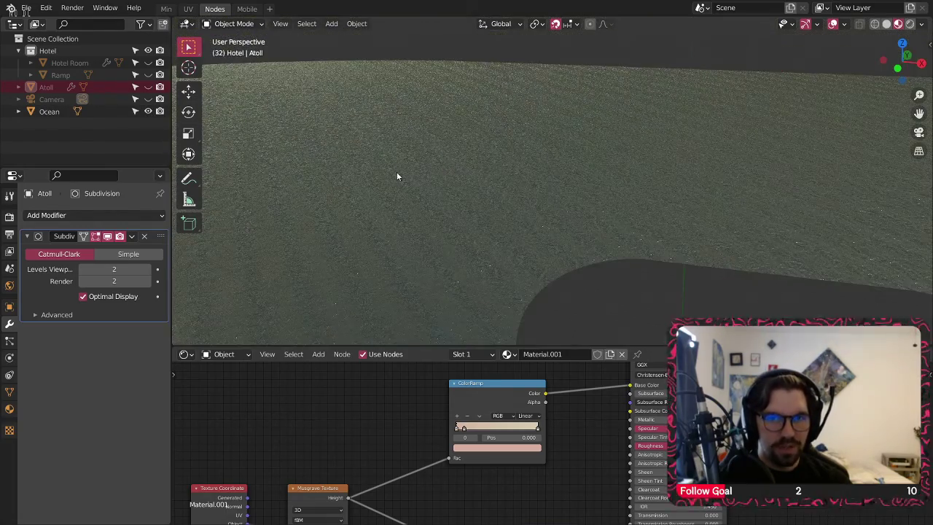
Step: Hide the Ocean and show the Hotel Room
left_click(147, 111)
left_click(147, 63)
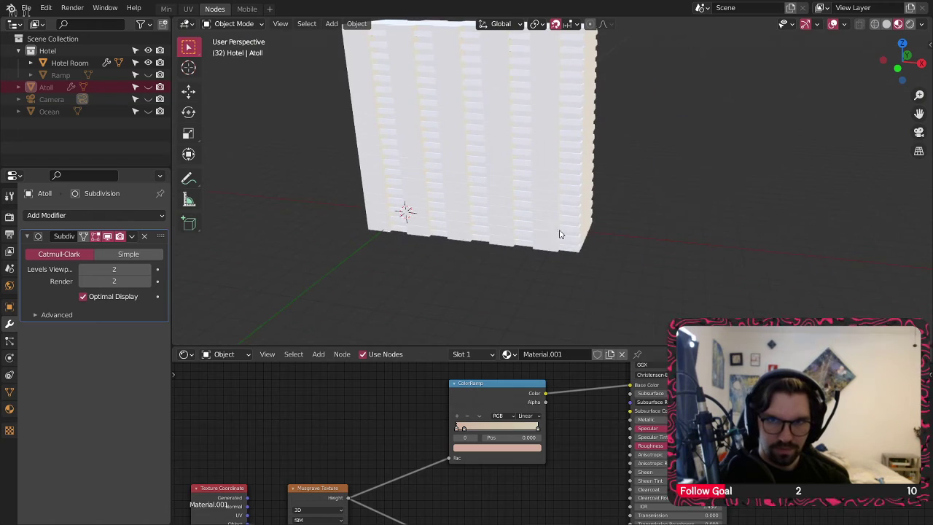
Step: Select the Hotel Room and turn off the viewport display of its Mirror modifier and both Array modifiers
middle_click_drag(455, 147, 498, 165)
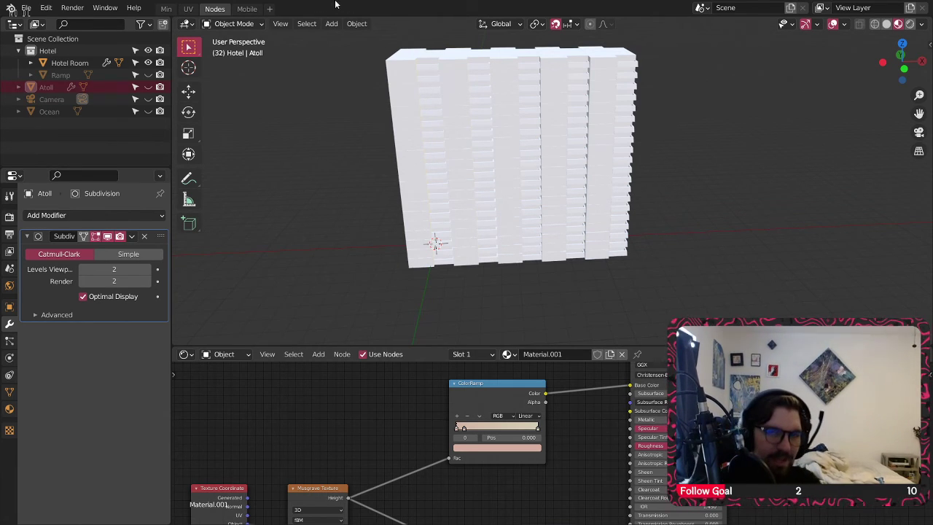
scroll(438, 230, "up", 5)
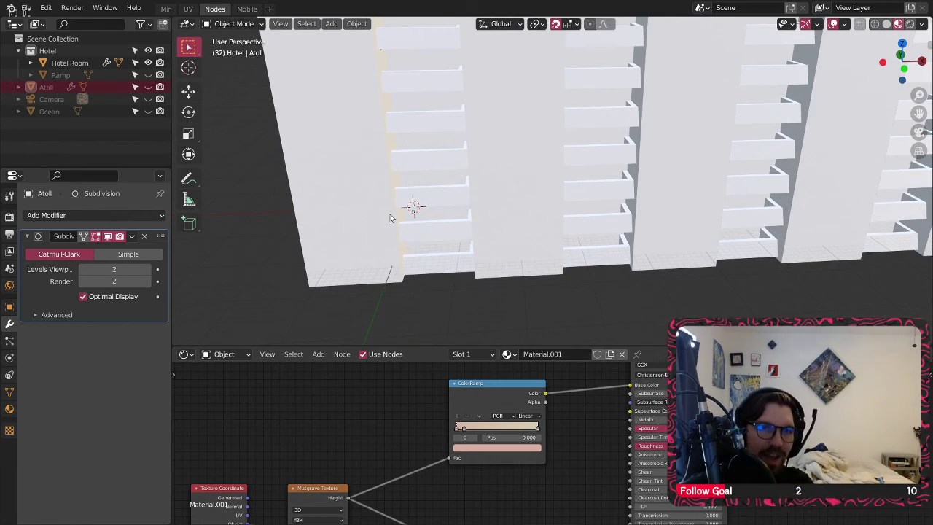
left_click(378, 267)
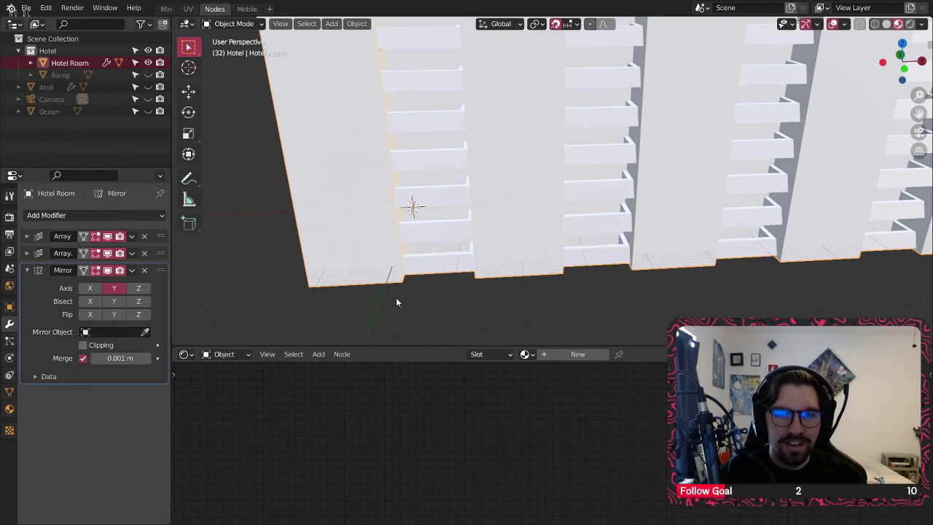
middle_click_drag(396, 298, 438, 237)
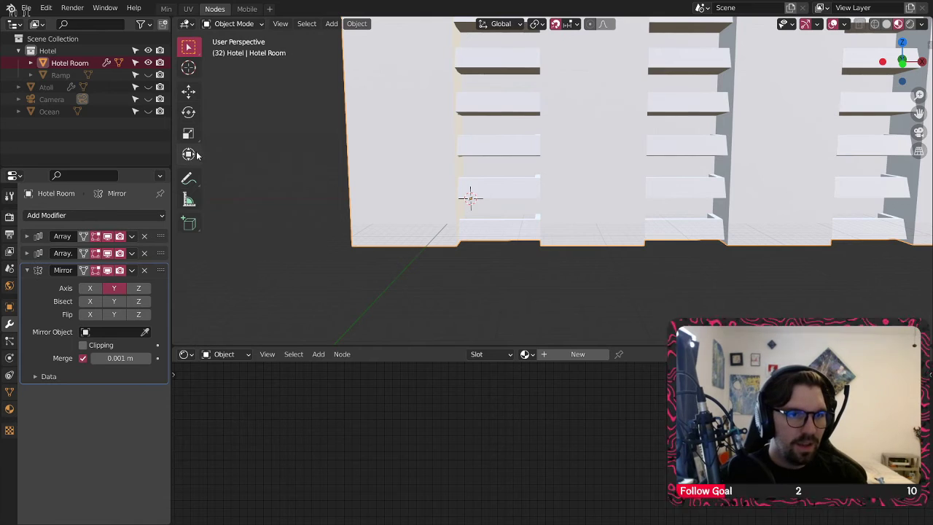
left_click(107, 269)
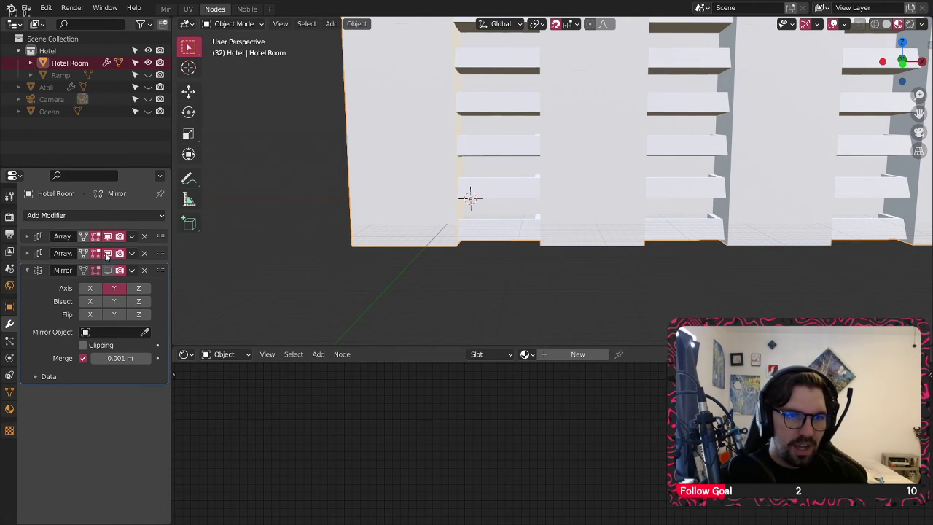
left_click(107, 253)
left_click(108, 236)
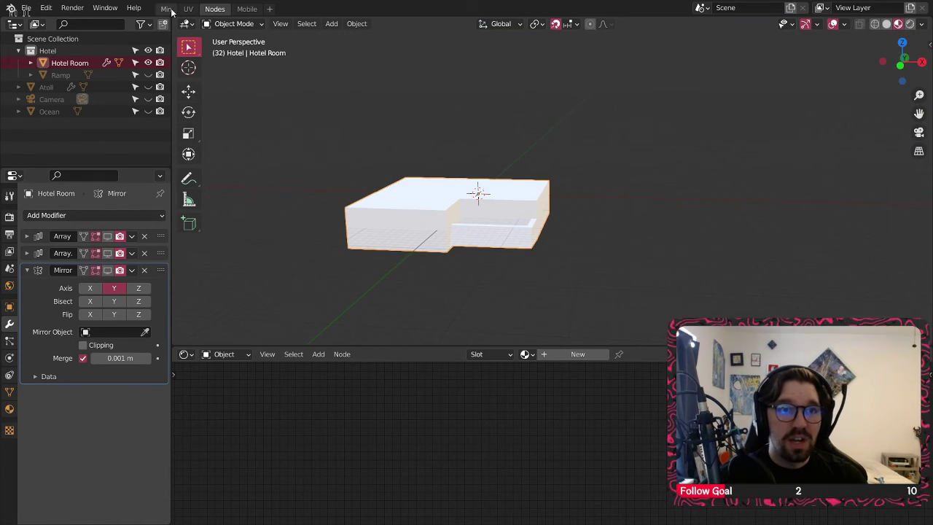
Step: Switch to the Min workspace and enter Edit Mode on the single Hotel Room, close to its balcony
left_click(172, 10)
middle_click_drag(485, 489, 487, 321)
scroll(519, 334, "up", 5)
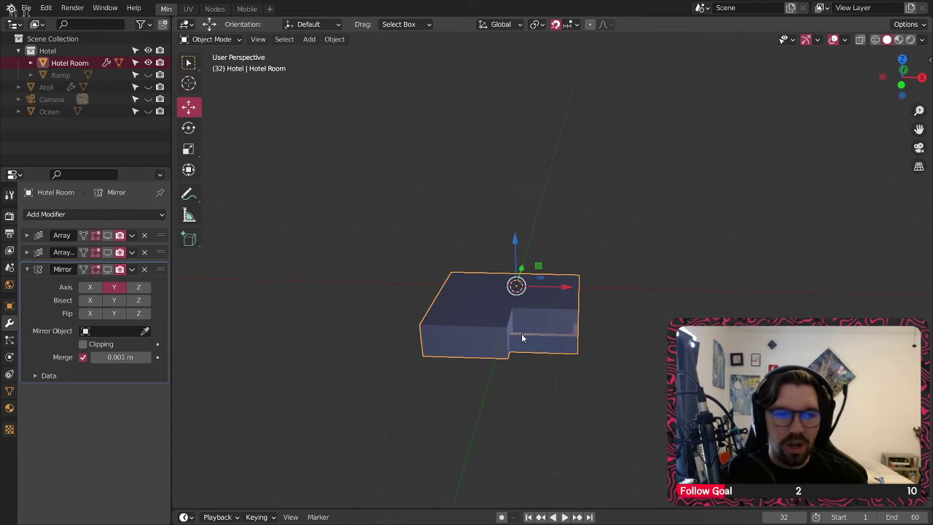
scroll(521, 337, "up", 6)
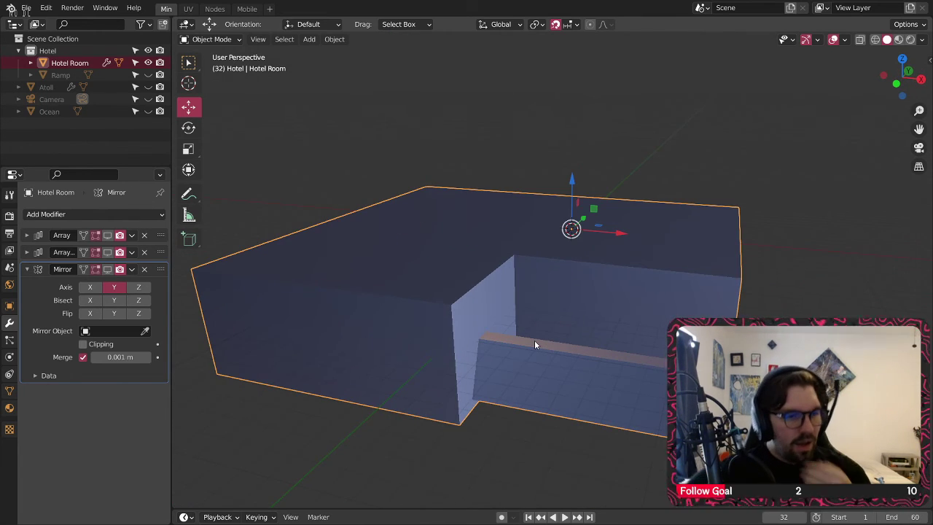
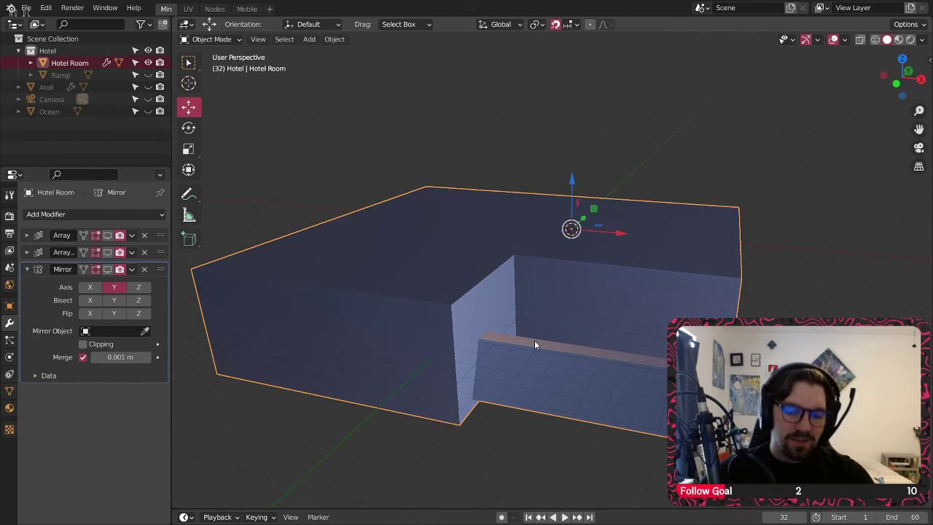
scroll(479, 323, "up", 8)
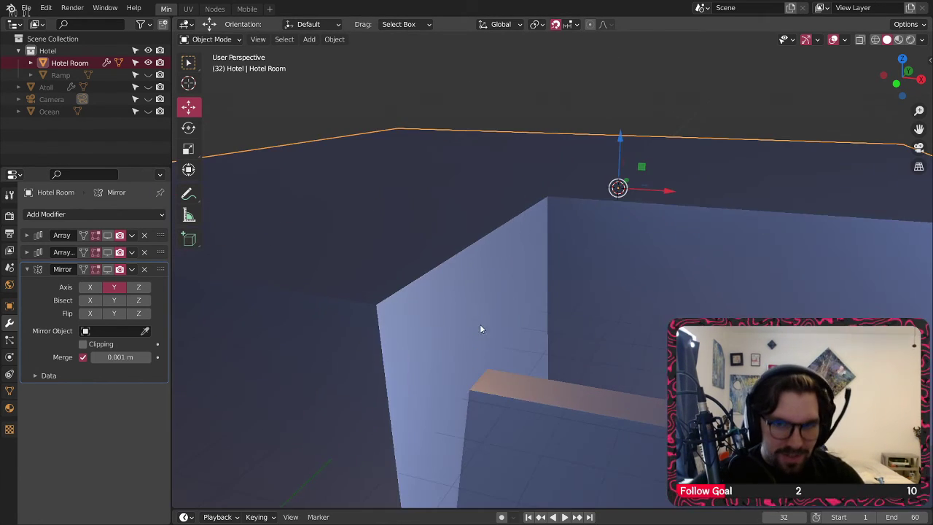
scroll(362, 362, "up", 6)
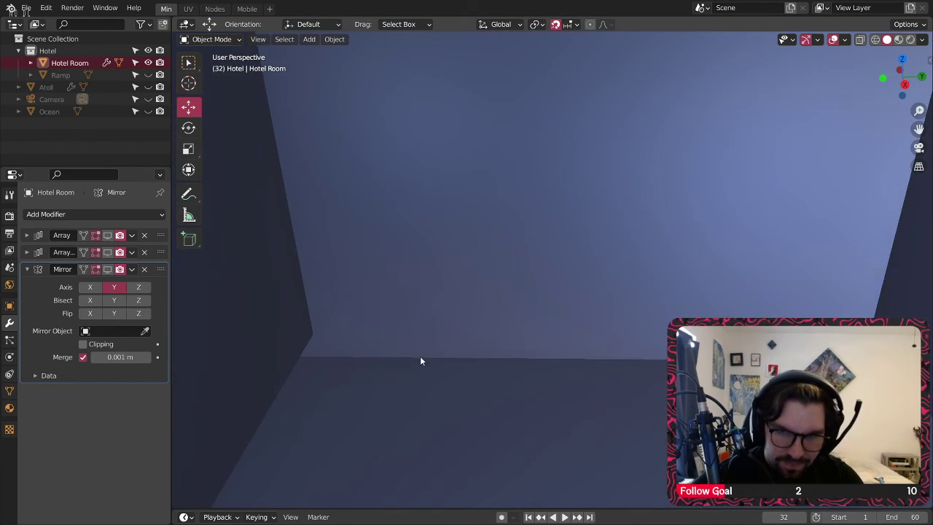
middle_click_drag(372, 363, 389, 230)
scroll(323, 180, "down", 4)
left_click(207, 40)
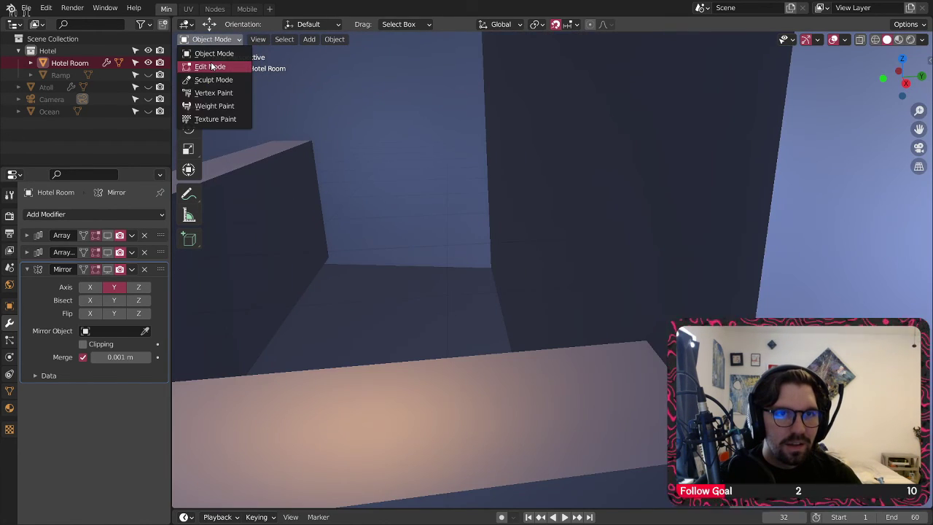
left_click(210, 66)
Step: Select the vertices along the balcony floor's edge, where it meets the walls and railing
scroll(477, 265, "up", 5)
middle_click_drag(382, 274, 363, 272)
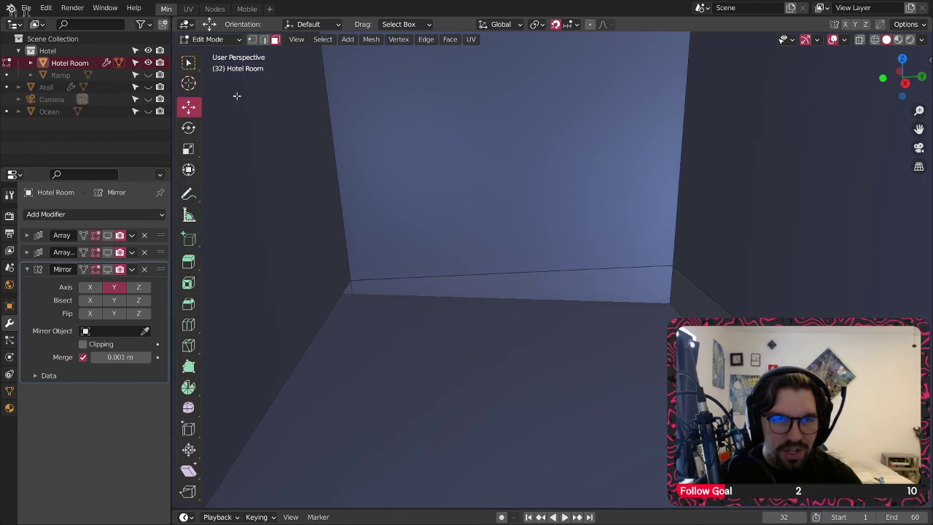
left_click(353, 283)
left_click(671, 265, "shift")
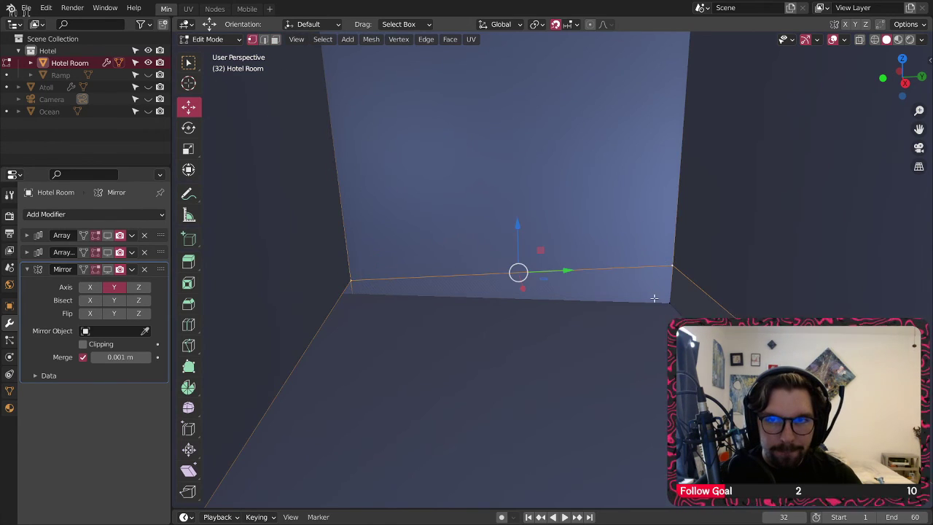
middle_click_drag(671, 265, 488, 315)
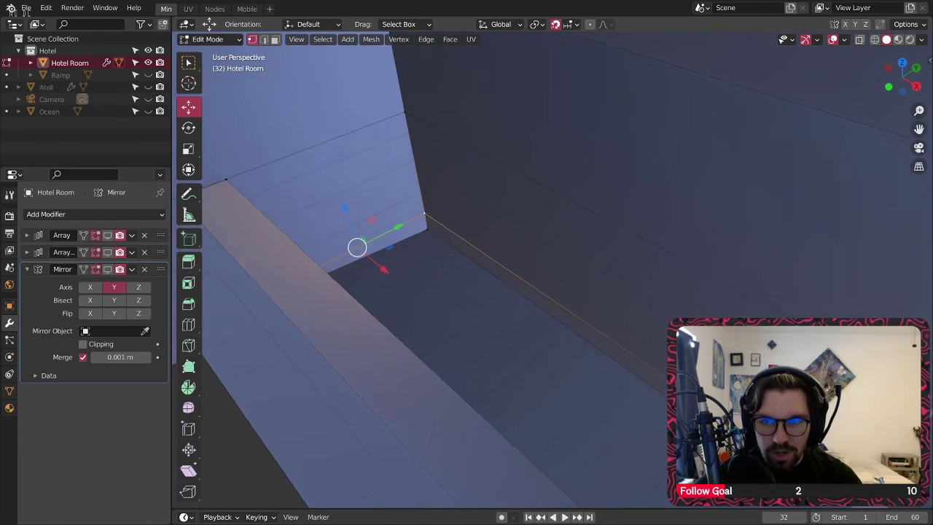
middle_click_drag(736, 270, 769, 357)
scroll(635, 149, "up", 5)
left_click(595, 138, "shift")
middle_click_drag(642, 201, 769, 347)
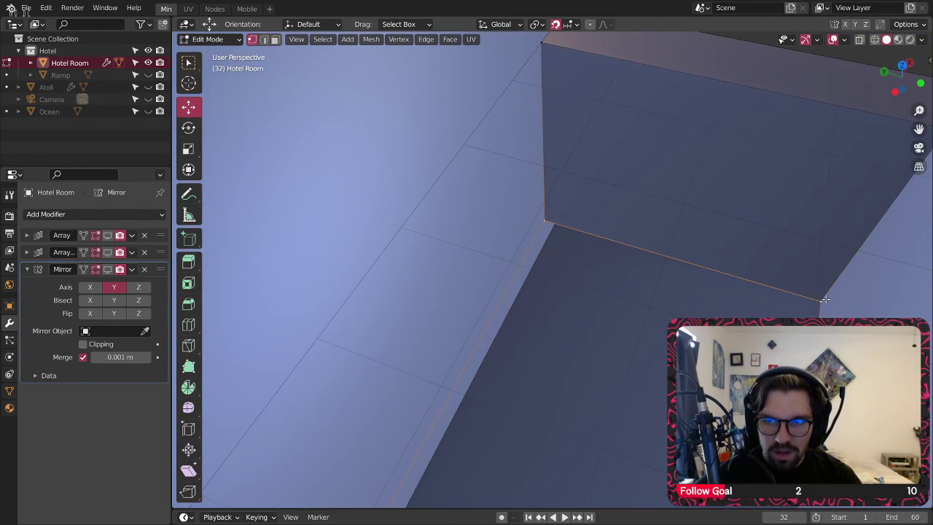
Step: Move the balcony floor's corner vertex up 1 m in Z, and without snapping back down 0.69755 m to the floor level
scroll(824, 299, "down", 5)
middle_click_drag(824, 299, 503, 365)
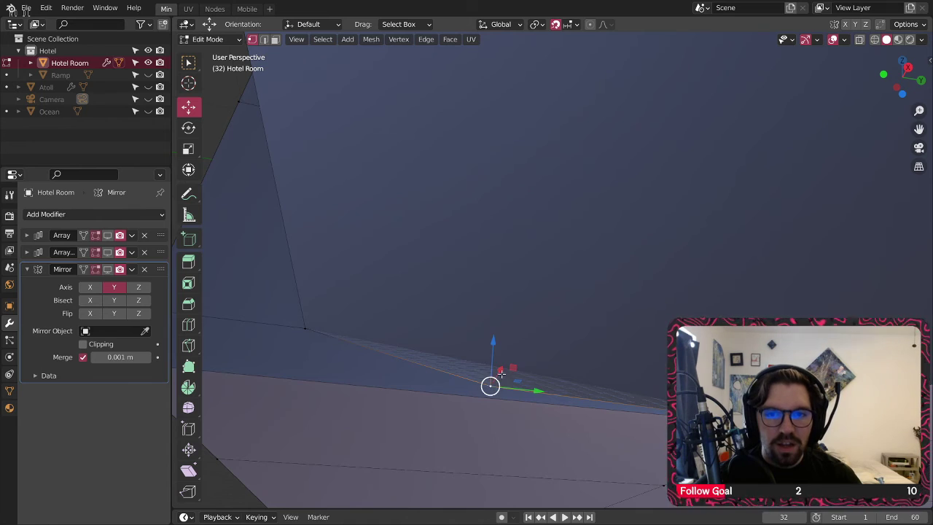
left_click_drag(491, 349, 490, 289)
scroll(491, 288, "down", 6)
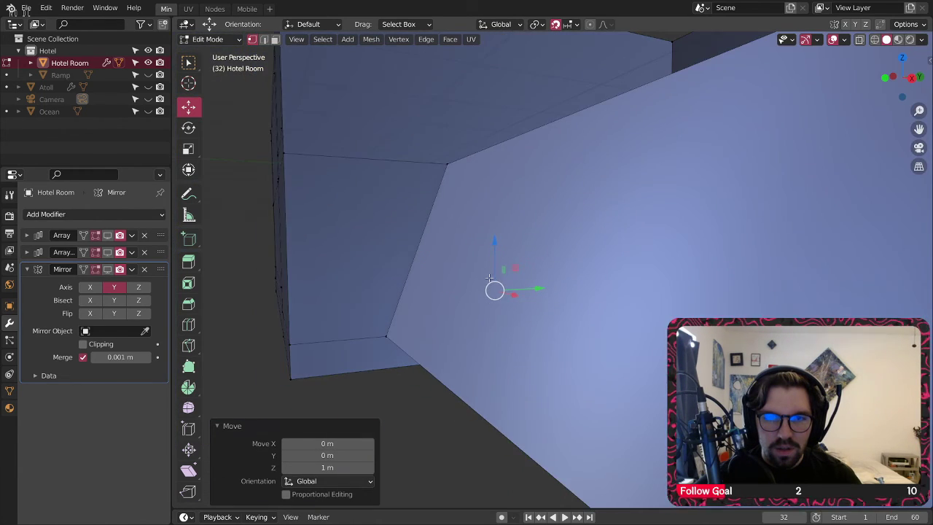
scroll(503, 287, "up", 5)
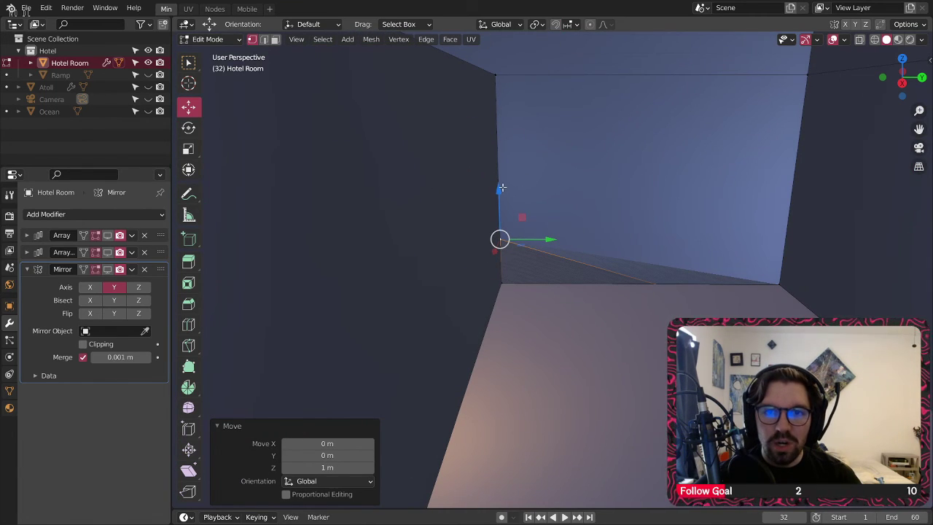
left_click_drag(501, 188, 489, 241)
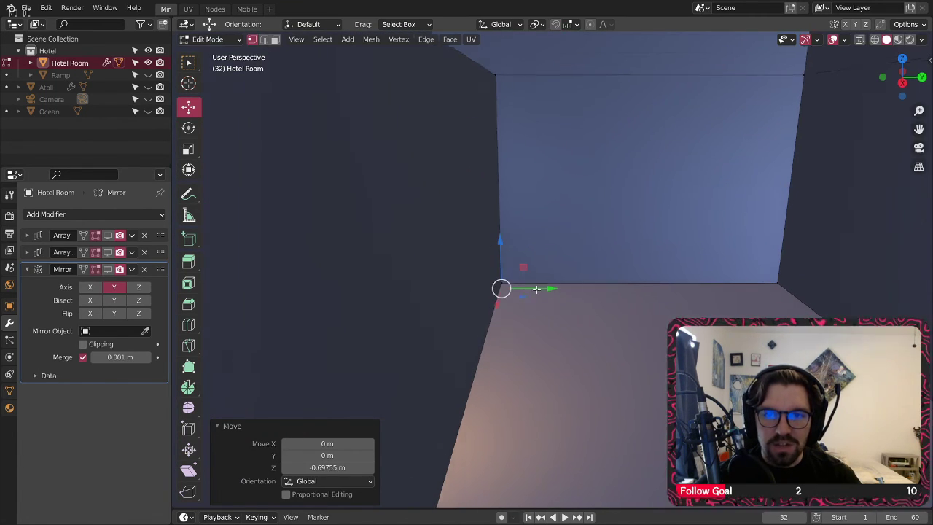
middle_click_drag(489, 241, 527, 294)
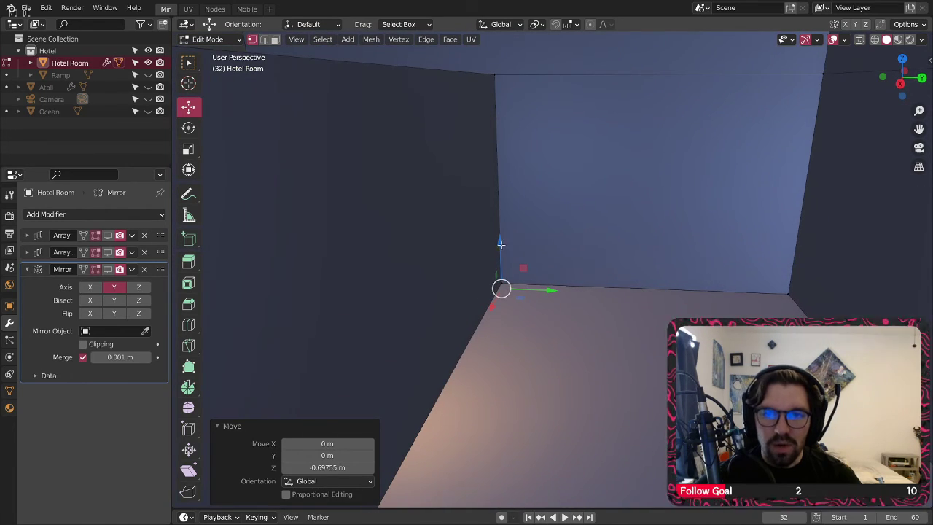
Step: Examine the Hotel Room's outer walls and interior mesh from several angles
scroll(501, 243, "down", 6)
middle_click_drag(500, 243, 596, 222)
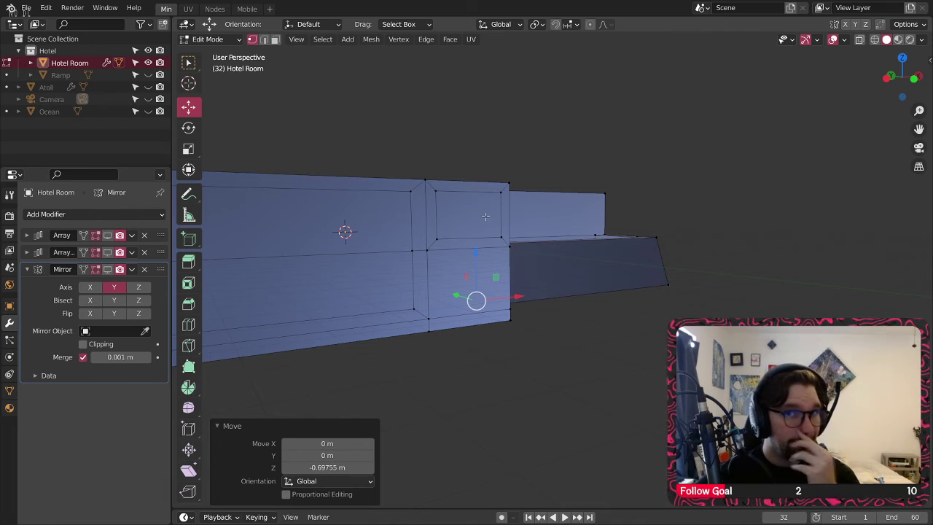
middle_click_drag(485, 217, 475, 290)
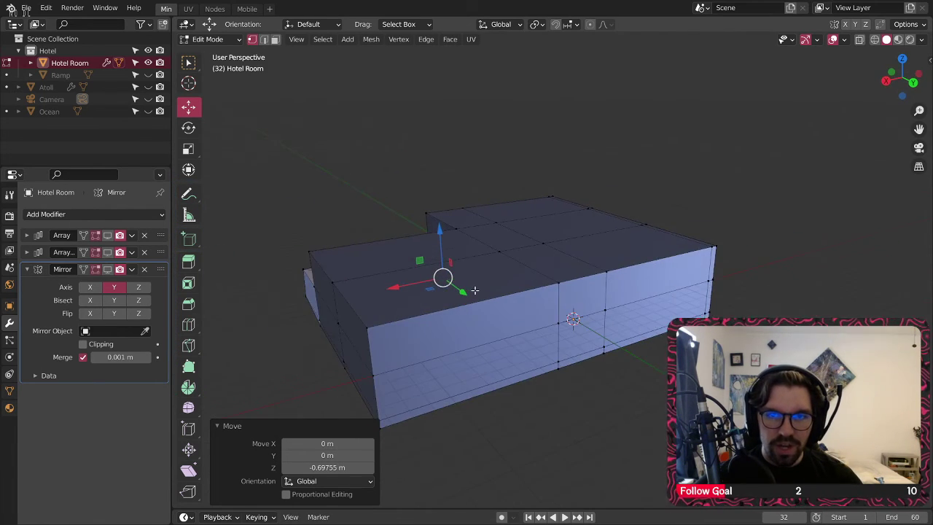
scroll(508, 304, "up", 10)
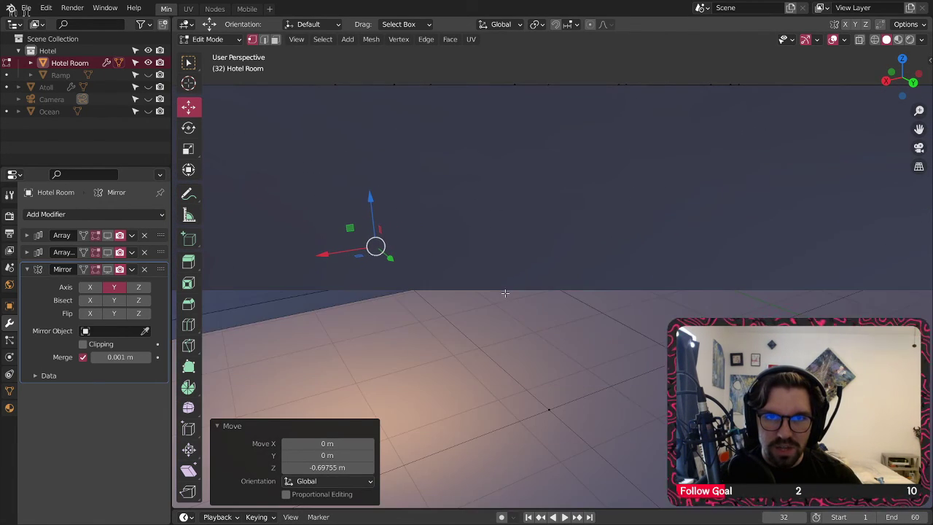
scroll(505, 293, "down", 6)
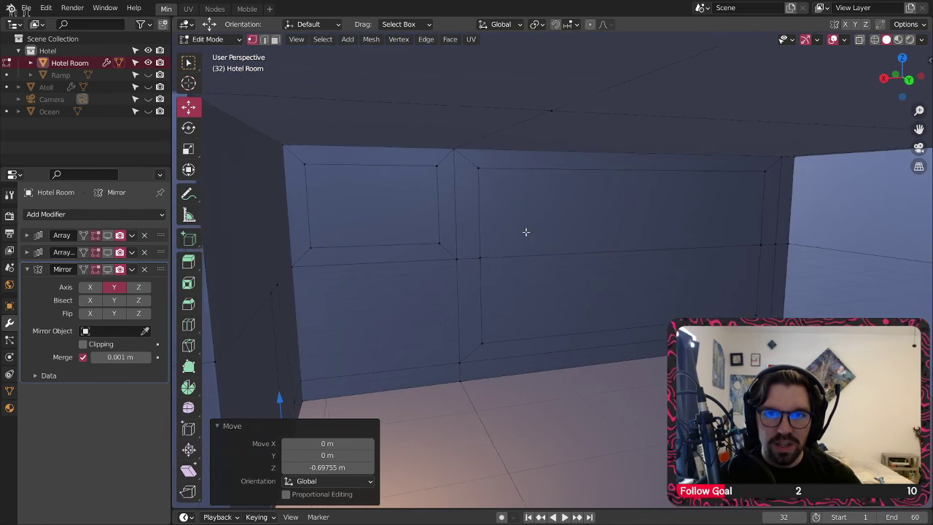
middle_click_drag(525, 231, 532, 250)
scroll(447, 266, "down", 4)
scroll(452, 265, "up", 2)
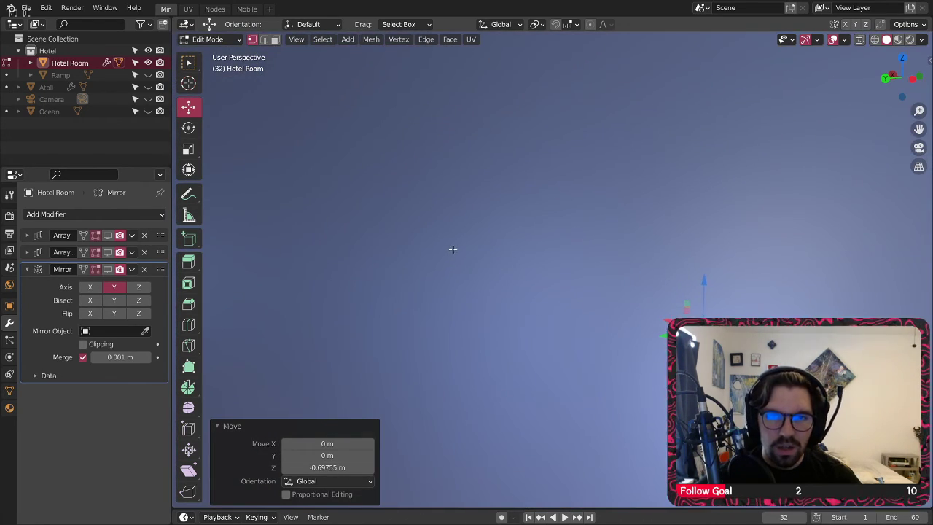
scroll(456, 251, "down", 3)
middle_click_drag(455, 250, 479, 254)
scroll(501, 247, "down", 1)
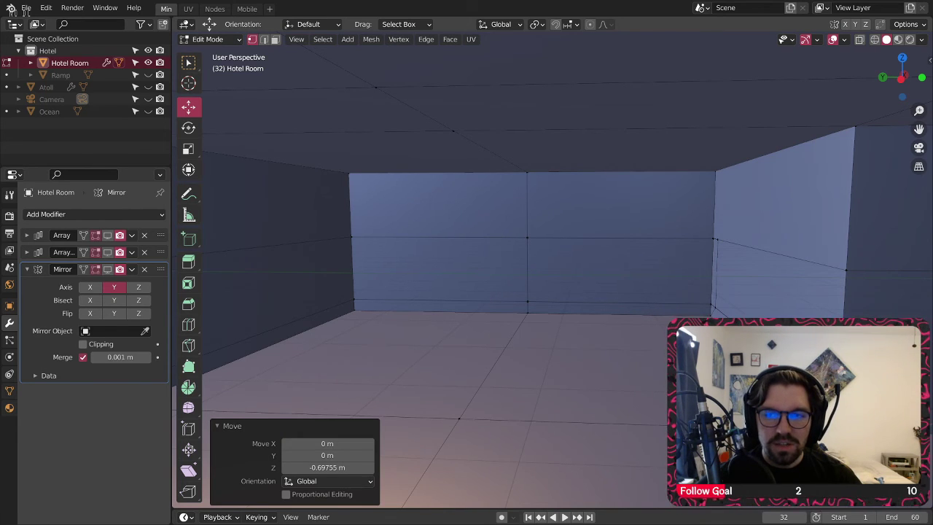
Step: Select the vertices running up the room's side wall from floor to ceiling, plus the adjoining mid-ceiling vertex
key("KP_4")
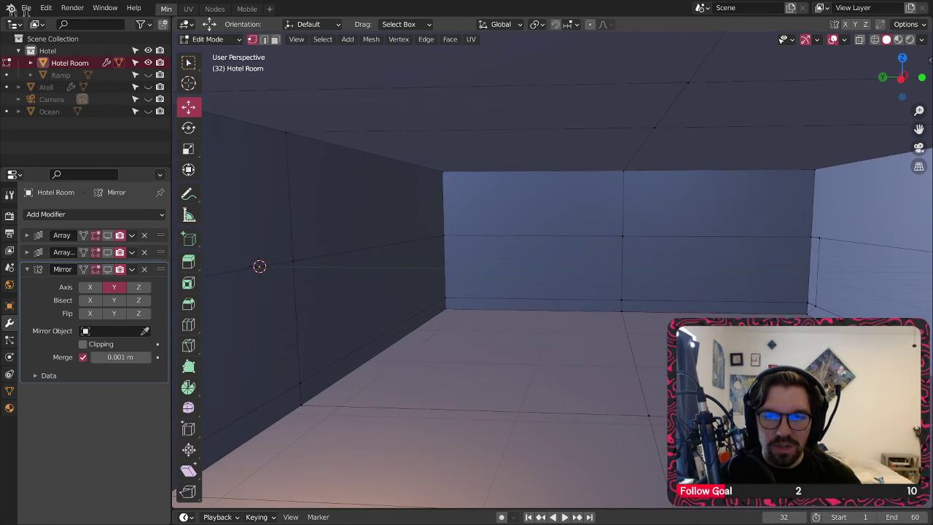
key("KP_6")
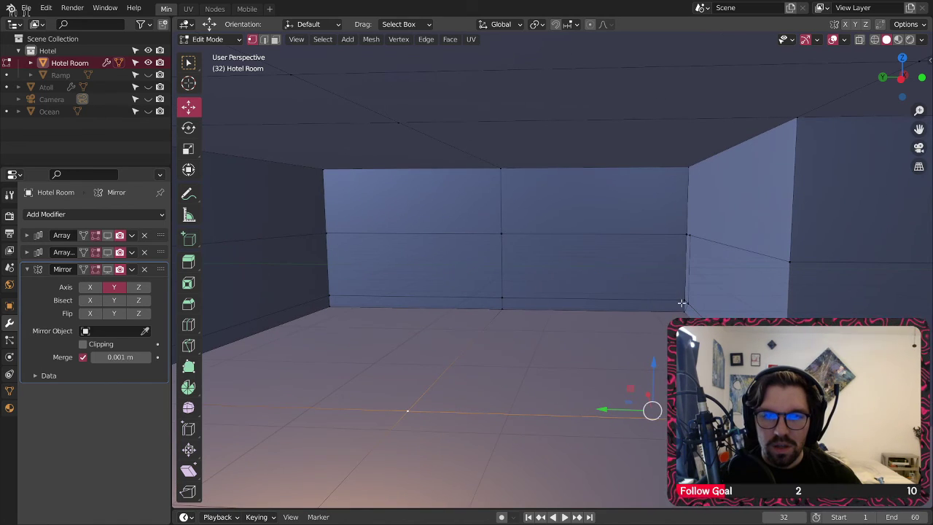
key("KP_4")
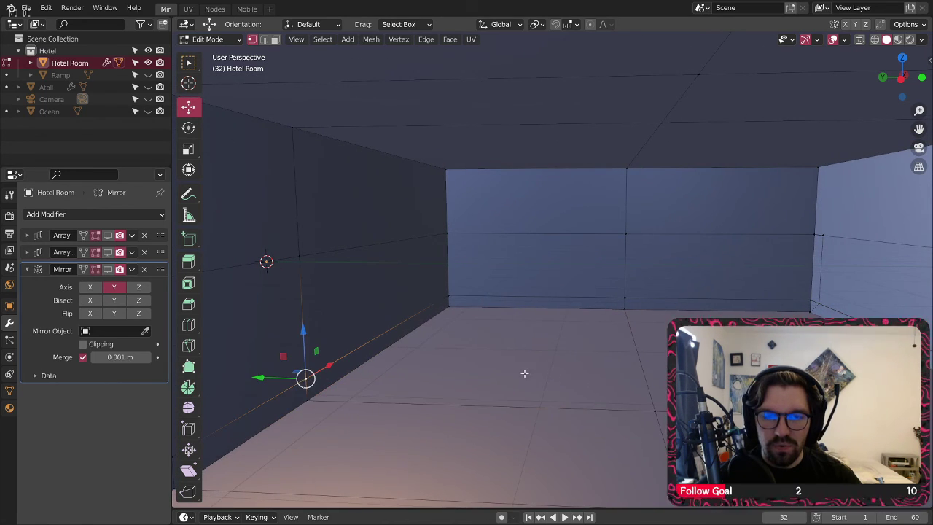
middle_click_drag(524, 374, 637, 384)
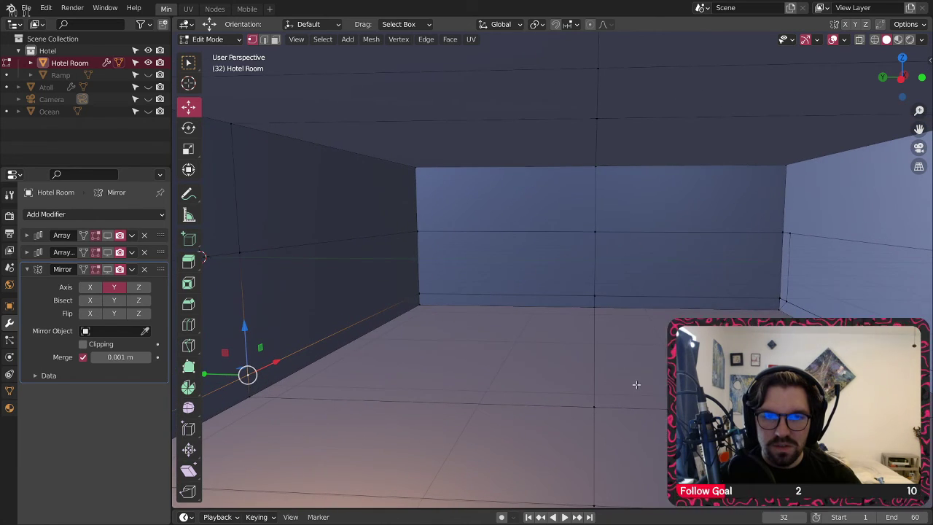
left_click(251, 395, "shift")
left_click(231, 244, "shift")
left_click(233, 124, "shift")
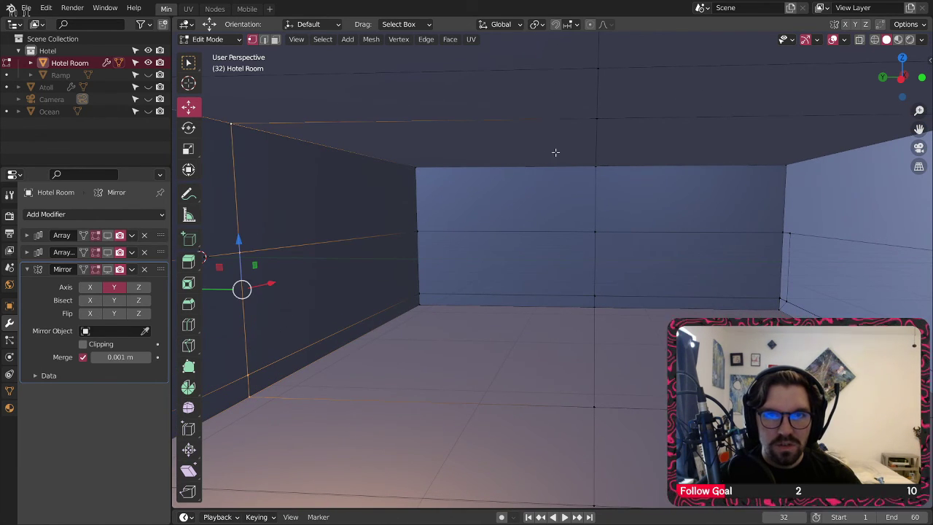
left_click(592, 116, "shift")
Step: Add the mid-floor vertex below the selected mid-ceiling vertex to the selection
key("KP_6")
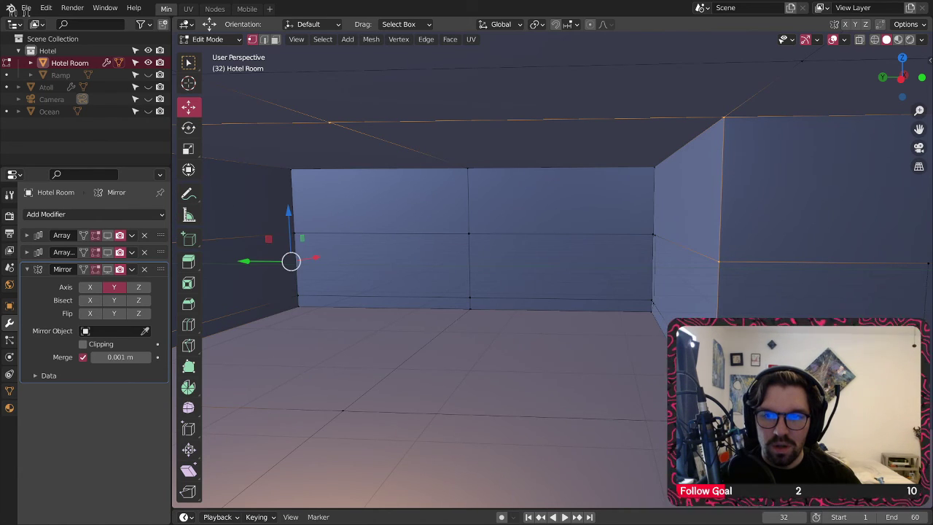
left_click(349, 414, "shift")
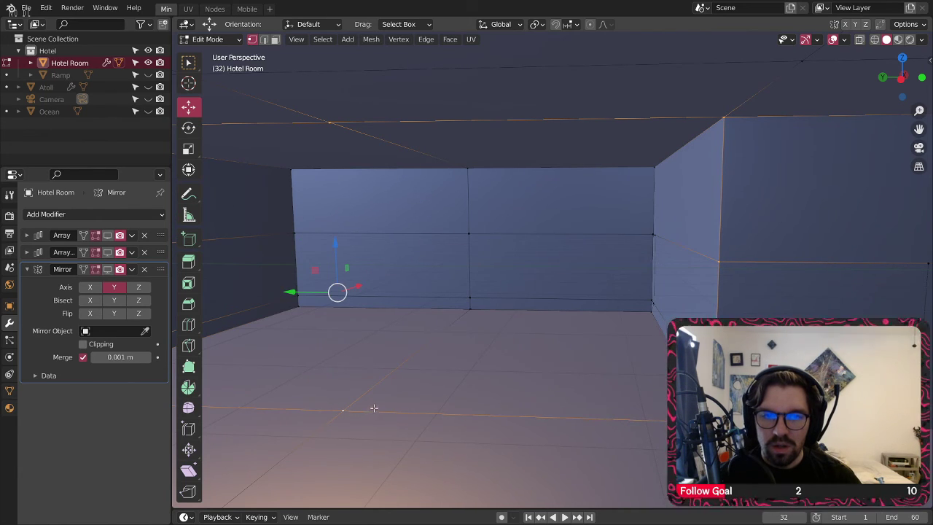
key("KP_6")
key("KP_6")
key("KP_6")
key("KP_6")
key("KP_6")
key("KP_6")
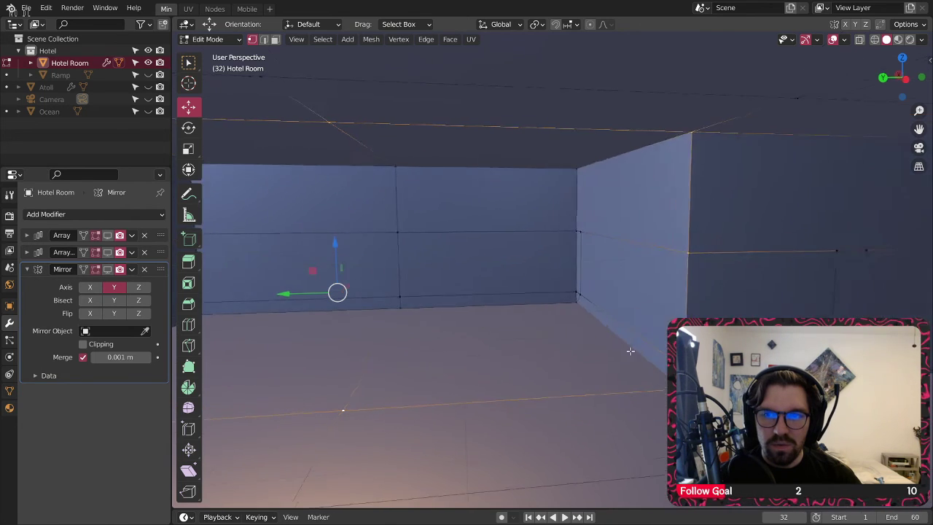
Step: Examine the room's interior corners and its roof layout from several angles
key("KP_6")
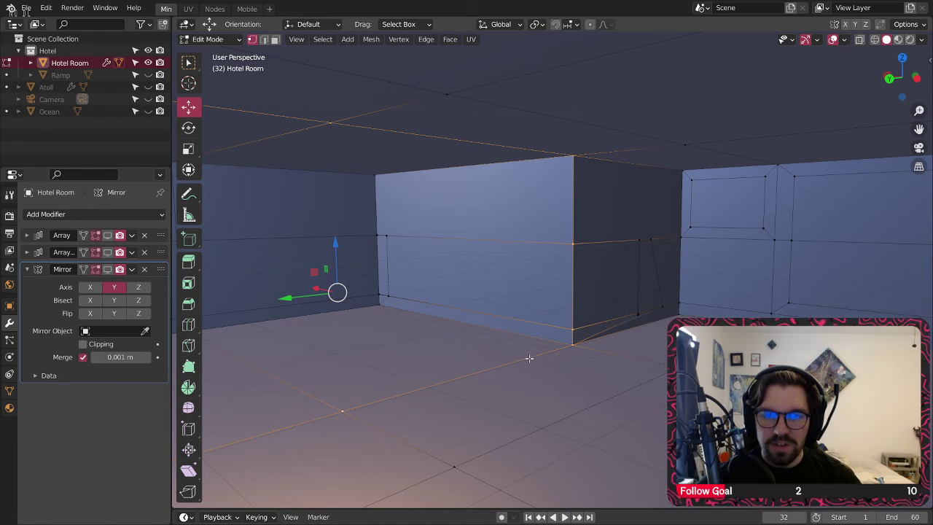
key("KP_6")
key("KP_6")
key("KP_6")
key("KP_6")
key("KP_6")
key("KP_6")
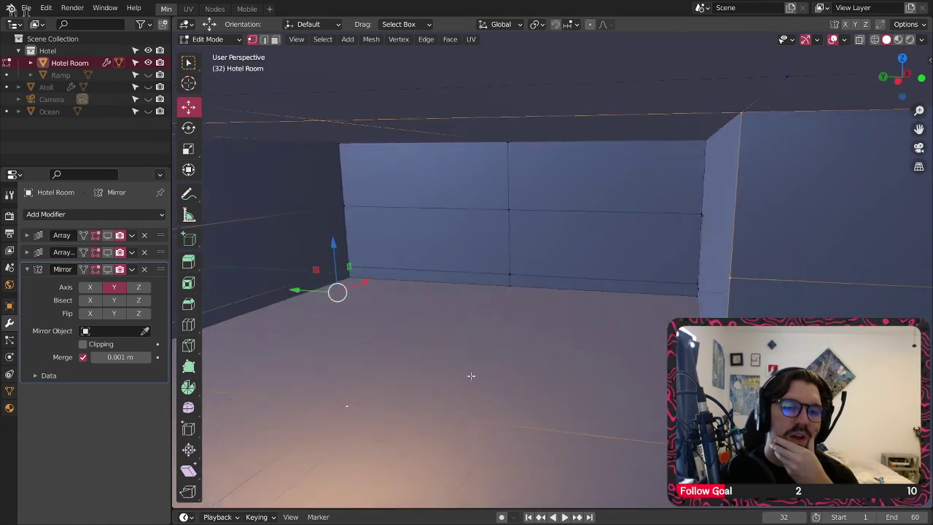
key("KP_6")
key("KP_6")
key("KP_6")
key("KP_6")
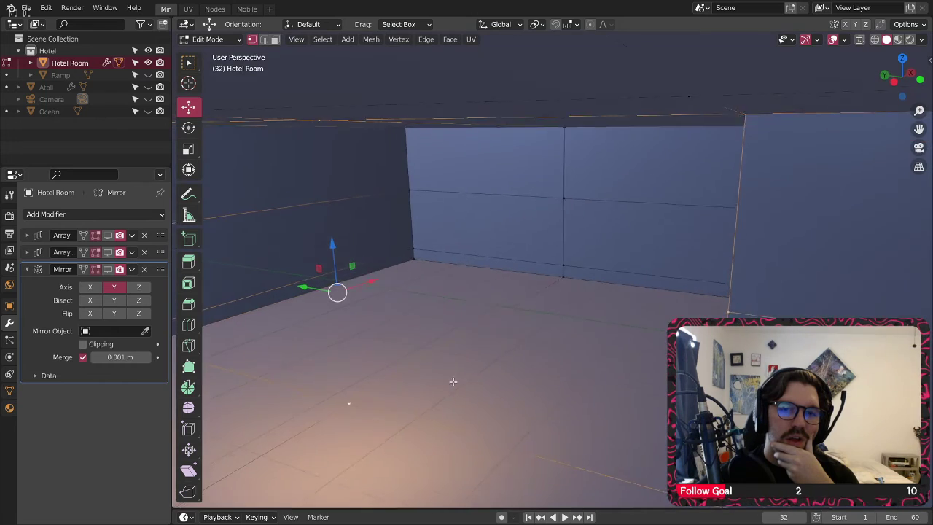
scroll(520, 284, "down", 5)
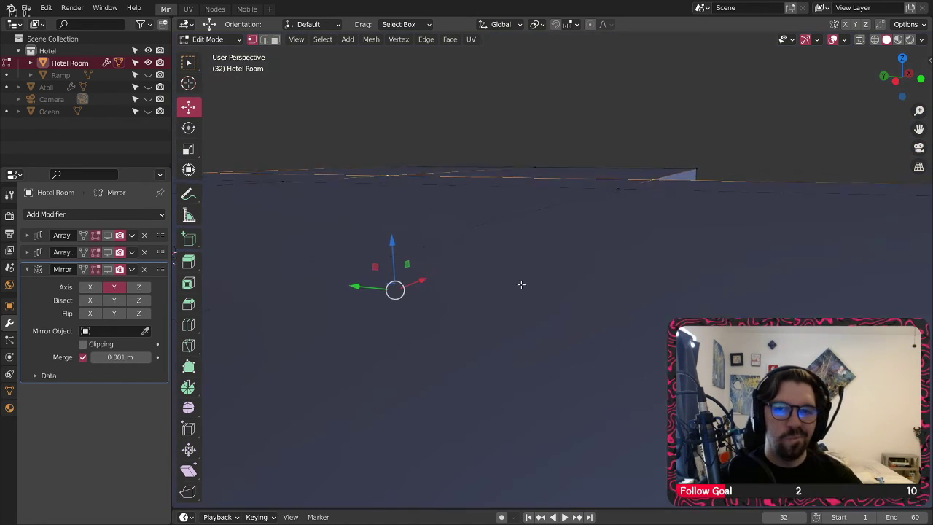
middle_click_drag(495, 262, 550, 274)
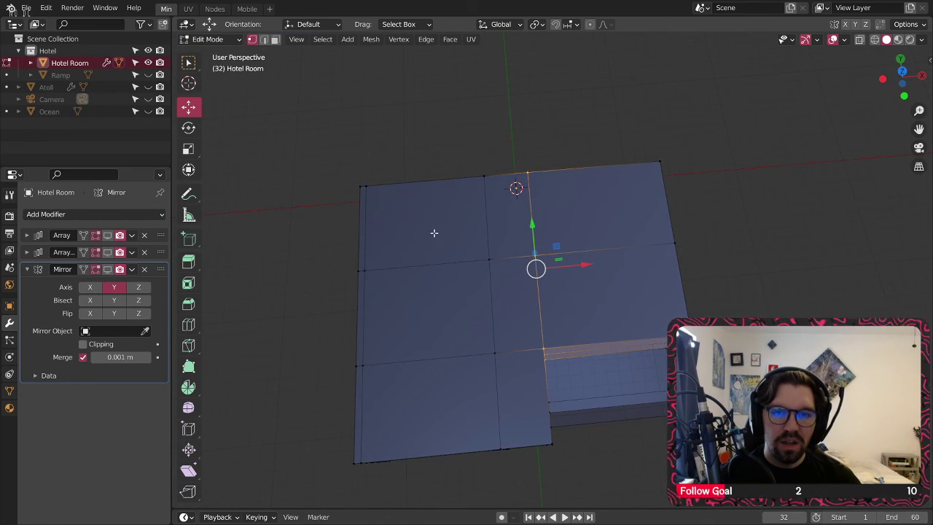
middle_click_drag(446, 377, 434, 267)
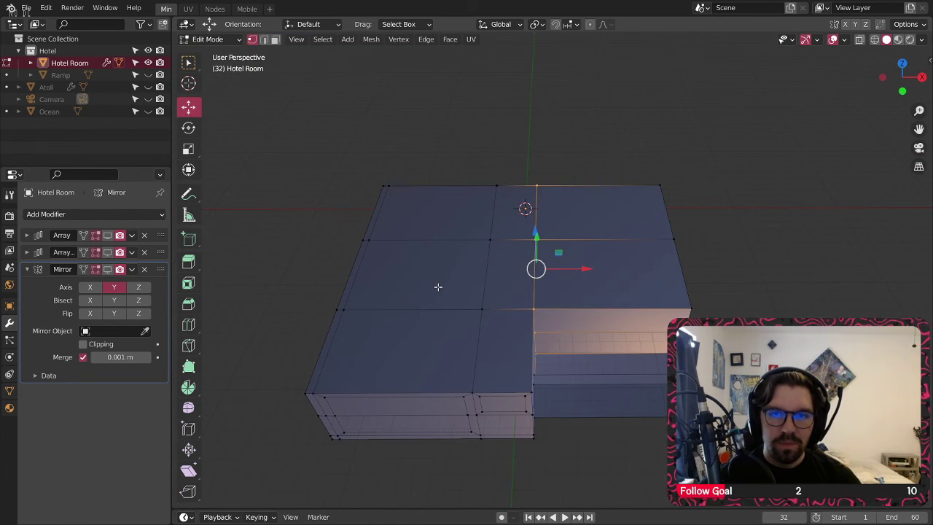
middle_click_drag(437, 286, 451, 337)
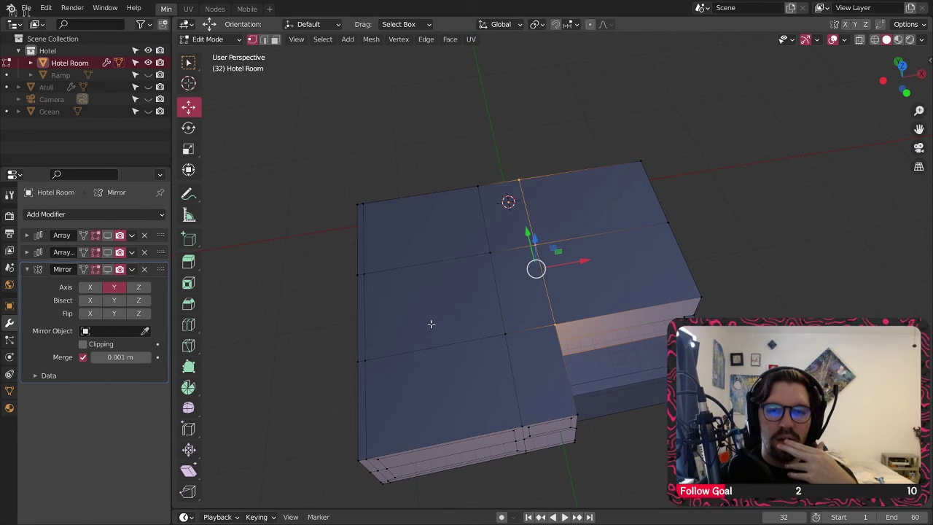
middle_click_drag(431, 324, 543, 331)
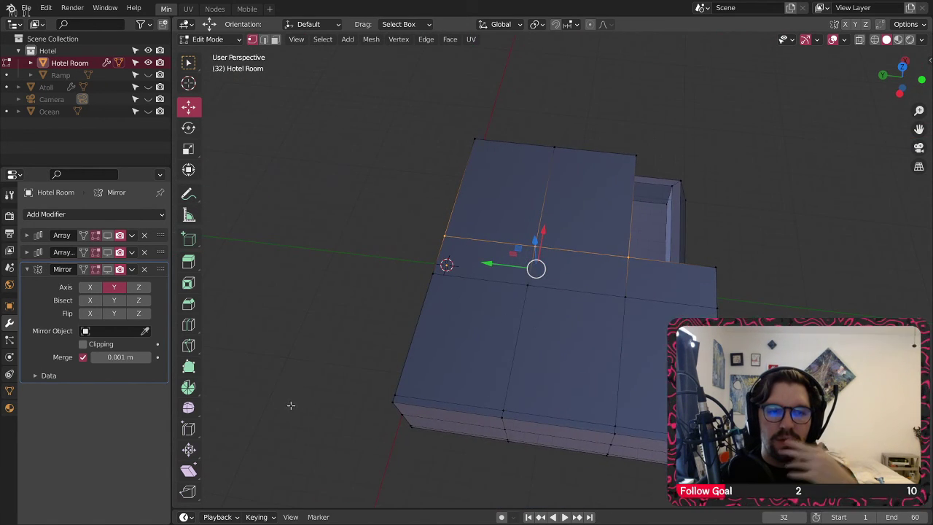
Step: Add a single centred loop cut along the X direction through the room's middle strip
left_click(186, 325)
left_click(575, 428)
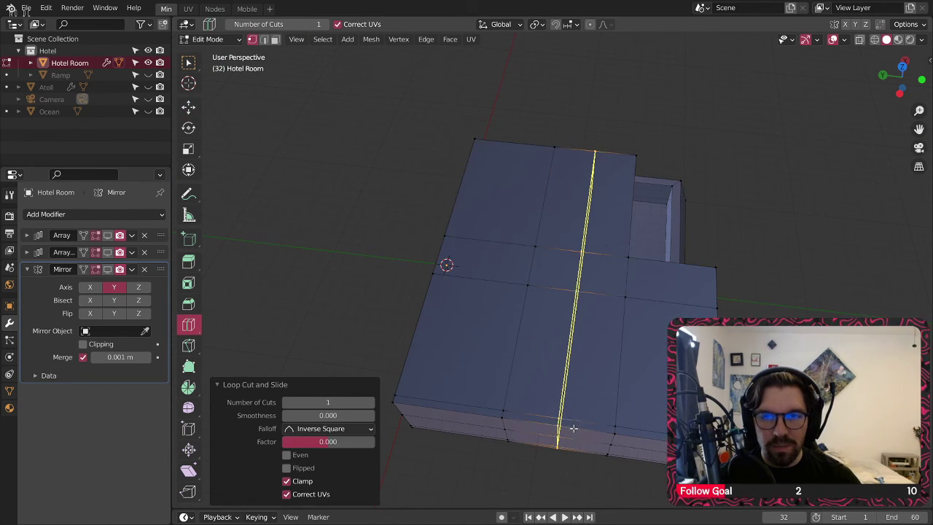
middle_click_drag(575, 429, 601, 393)
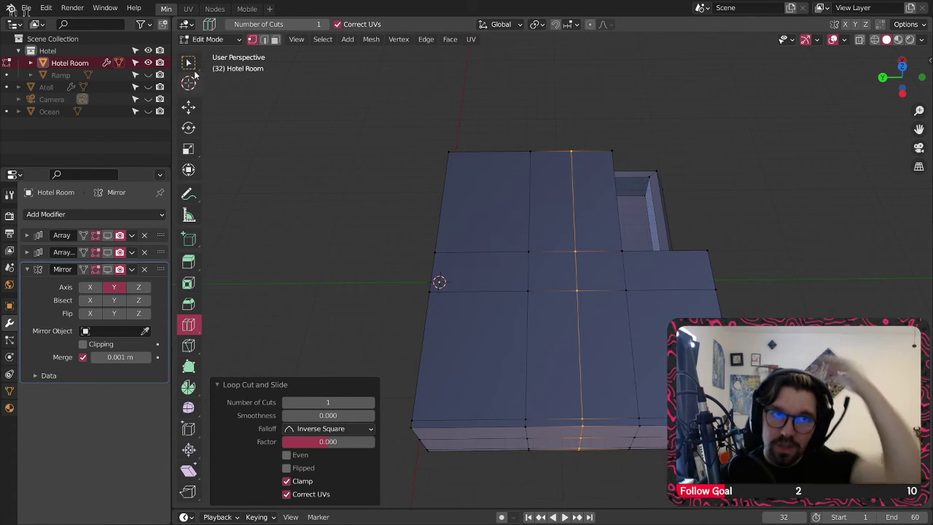
Step: Fill a floor-to-ceiling wall face from the room's inner corner to the new loop cut's vertices
left_click(188, 63)
scroll(624, 302, "up", 8)
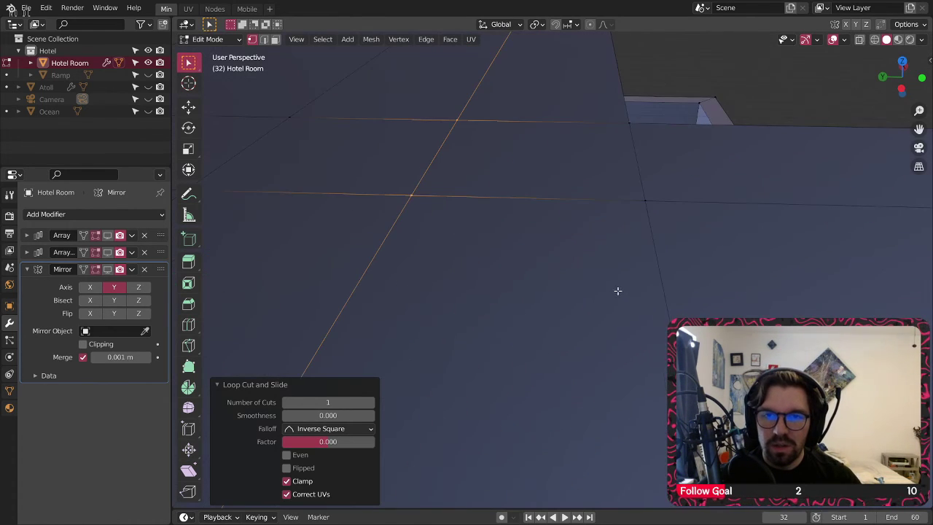
scroll(581, 223, "down", 6)
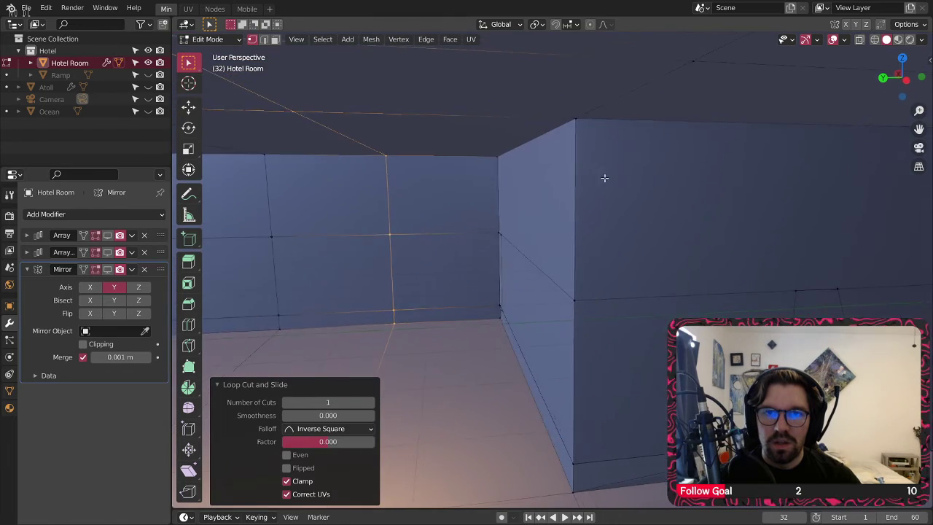
middle_click_drag(600, 172, 653, 113, "shift")
left_click(652, 87)
middle_click_drag(439, 78, 476, 81, "shift")
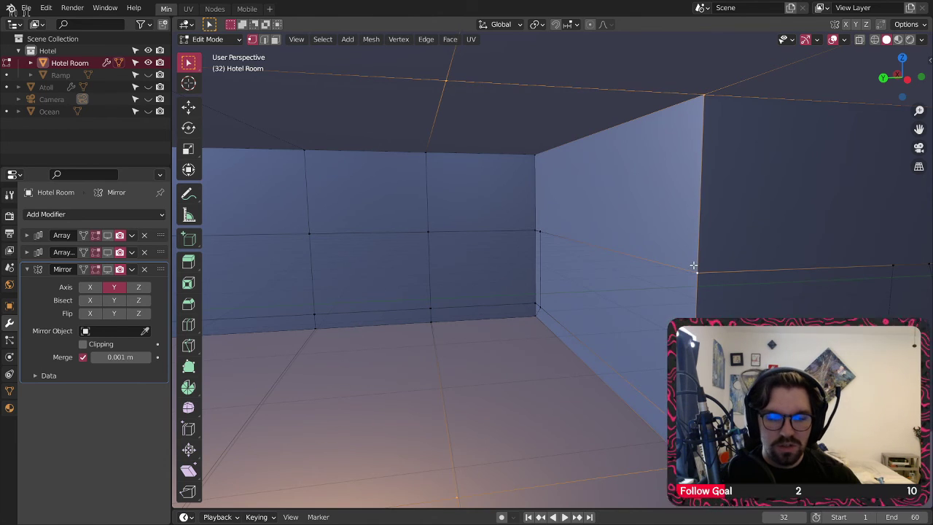
middle_click_drag(698, 263, 652, 213)
middle_click_drag(543, 215, 521, 212)
Step: Fill a second floor-to-ceiling face that turns the corner from the free edge of the new partition
left_click(401, 86)
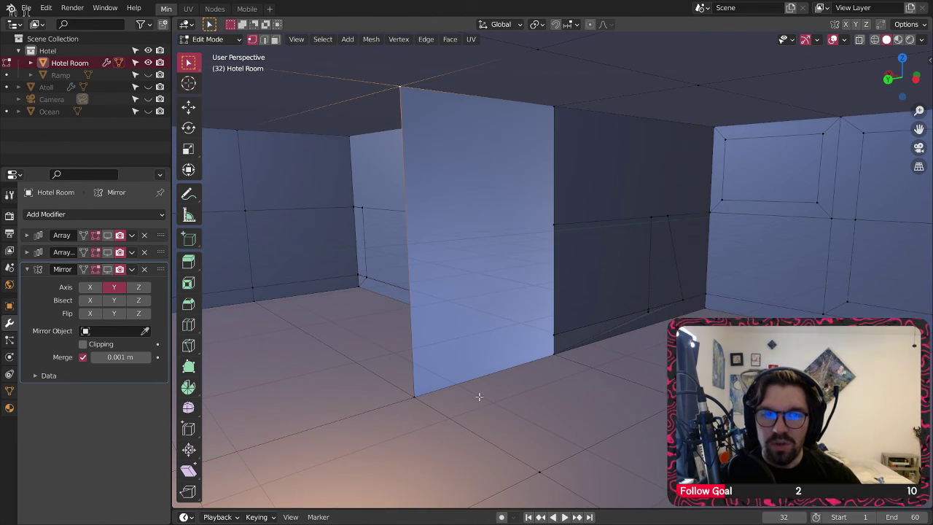
middle_click_drag(597, 398, 580, 342)
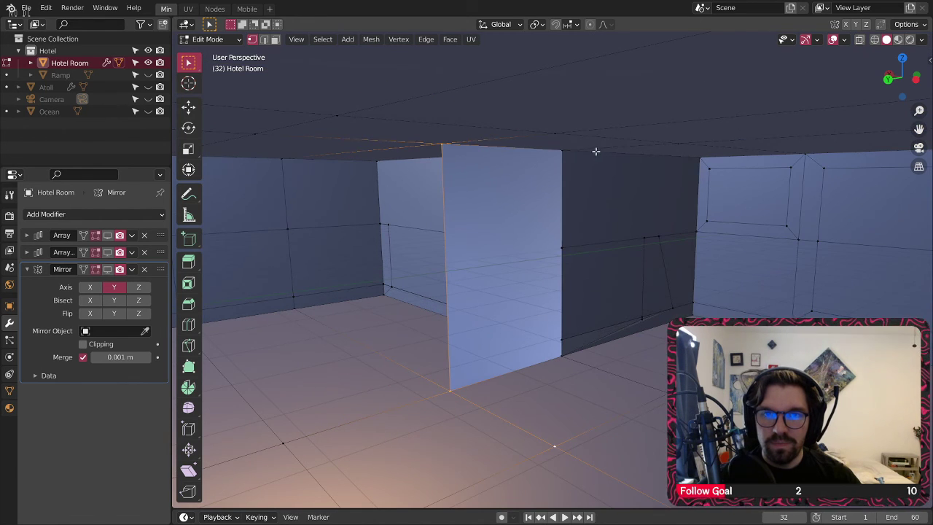
middle_click_drag(596, 151, 532, 119)
key("f")
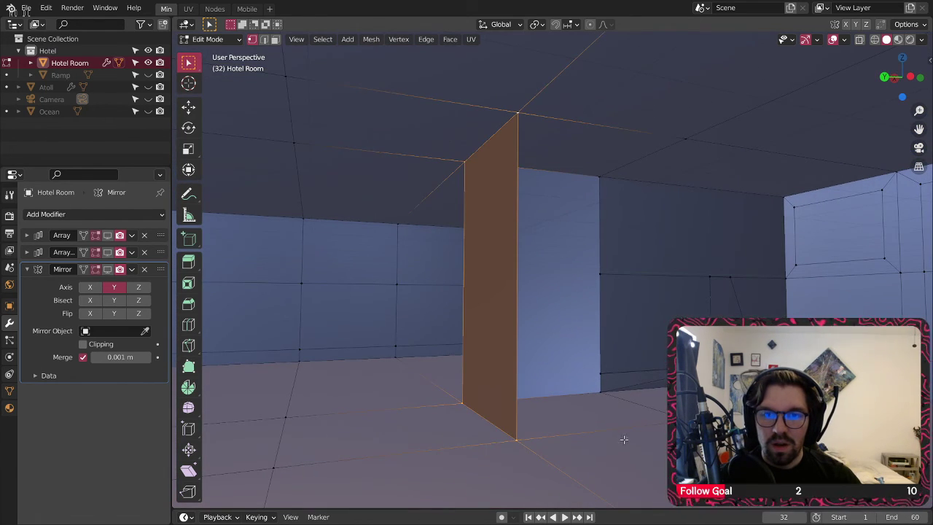
Step: Continue the partition with two more floor-to-ceiling faces up to the wall with the inset window panels
left_click(670, 432)
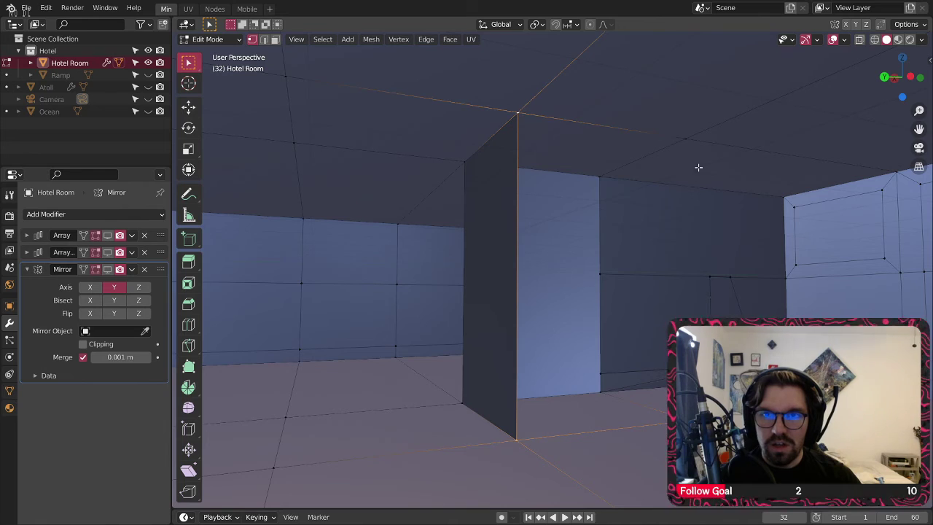
key("f")
middle_click_drag(741, 210, 497, 155, "shift")
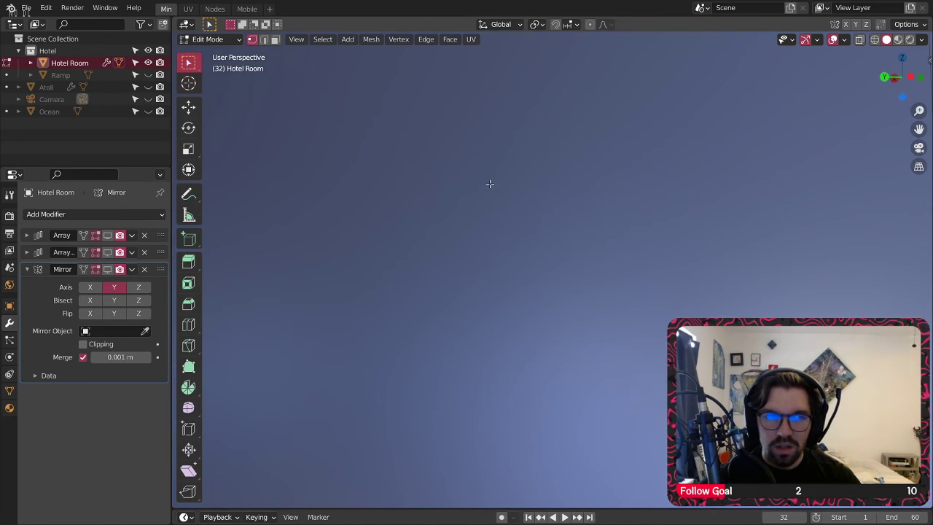
scroll(488, 191, "down", 3)
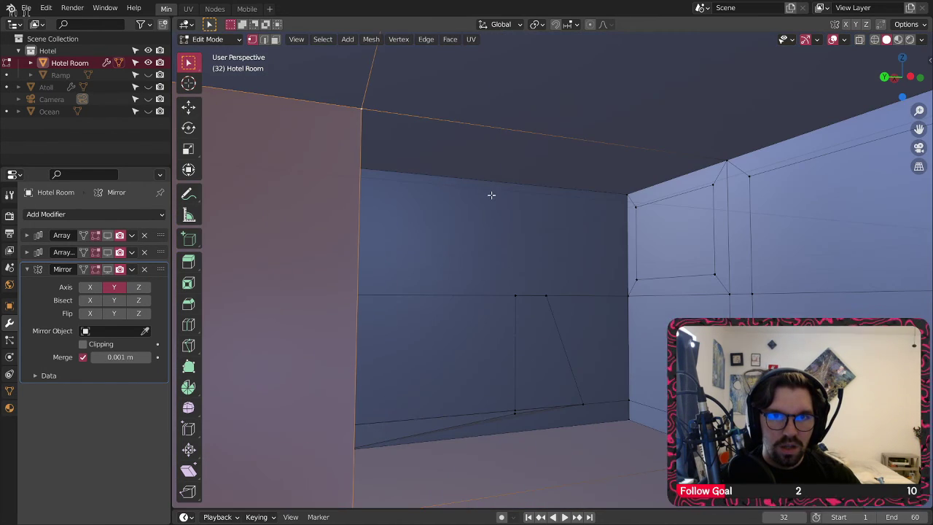
left_click(400, 121)
left_click(736, 160, "shift")
middle_click_drag(736, 160, 772, 124, "shift")
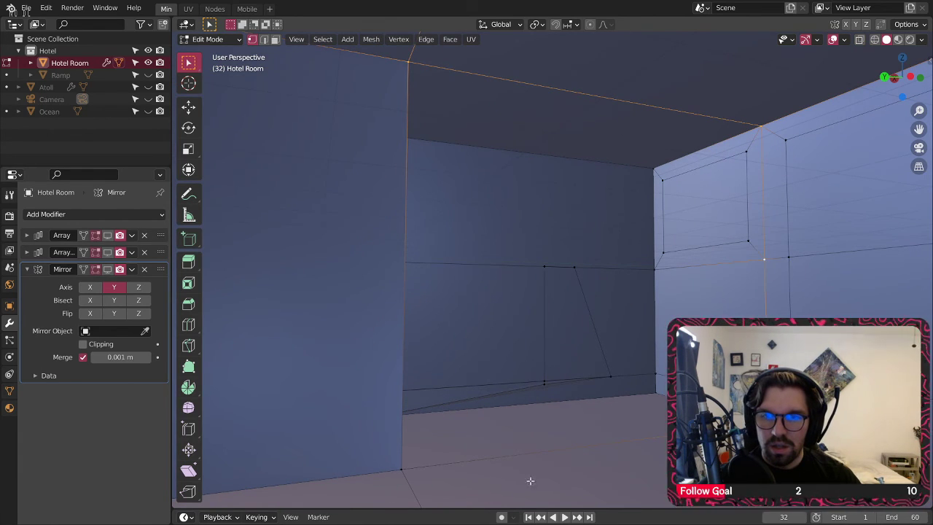
key("f")
Step: Clear the selection and turn on X-ray display in solid shading
scroll(444, 347, "up", 5)
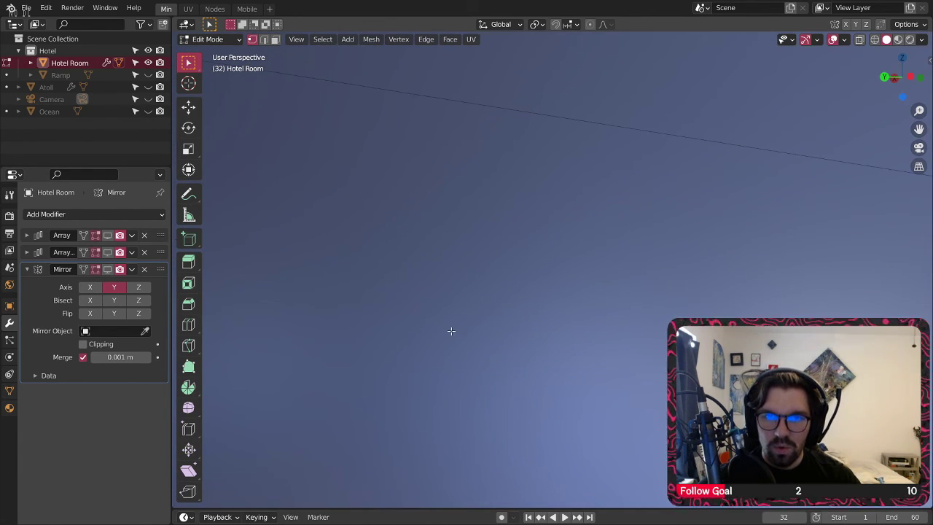
scroll(454, 321, "down", 2)
middle_click_drag(456, 306, 229, 345)
scroll(511, 316, "down", 4)
middle_click_drag(575, 334, 578, 291)
key("alt+a")
middle_click_drag(579, 252, 592, 268)
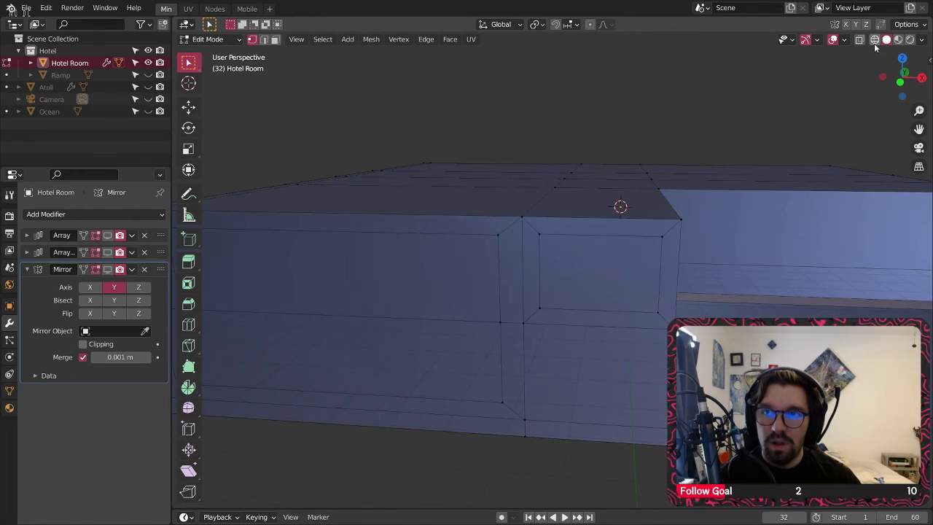
left_click(873, 41)
middle_click_drag(705, 273, 612, 300)
left_click(886, 40)
key("alt+z")
Step: Fill a floor-to-ceiling face between the partition's corner vertices and the neighbouring mid-floor and mid-ceiling vertices
scroll(602, 310, "up", 6)
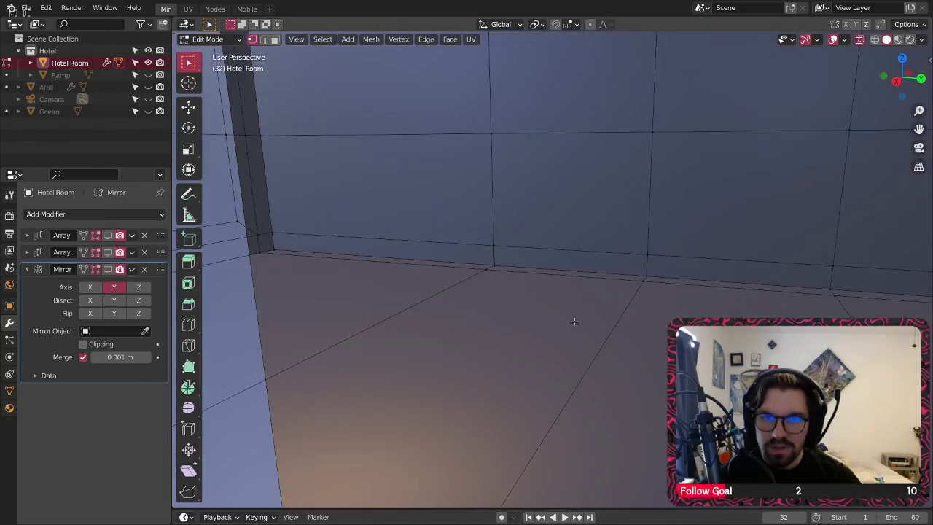
scroll(554, 318, "down", 3)
middle_click_drag(537, 316, 523, 291, "shift")
left_click(469, 390)
scroll(477, 390, "down", 4)
scroll(576, 382, "up", 2)
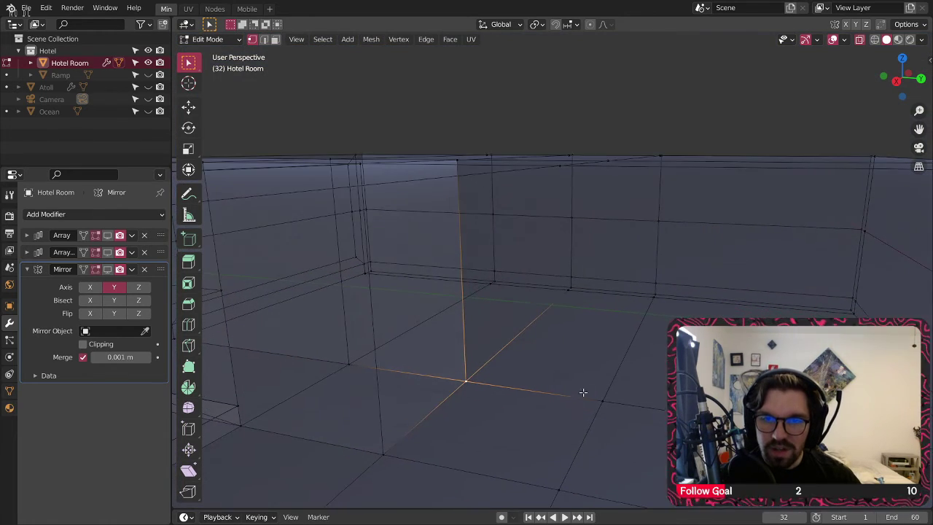
scroll(611, 389, "up", 2)
left_click(609, 412)
scroll(575, 359, "down", 1)
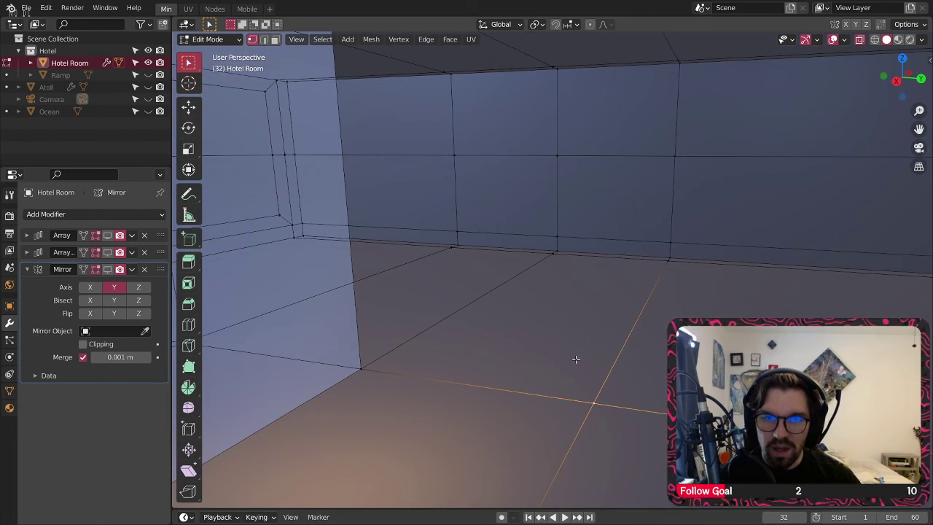
left_click(357, 371, "shift")
middle_click_drag(394, 120, 442, 218, "shift")
left_click(406, 148, "shift")
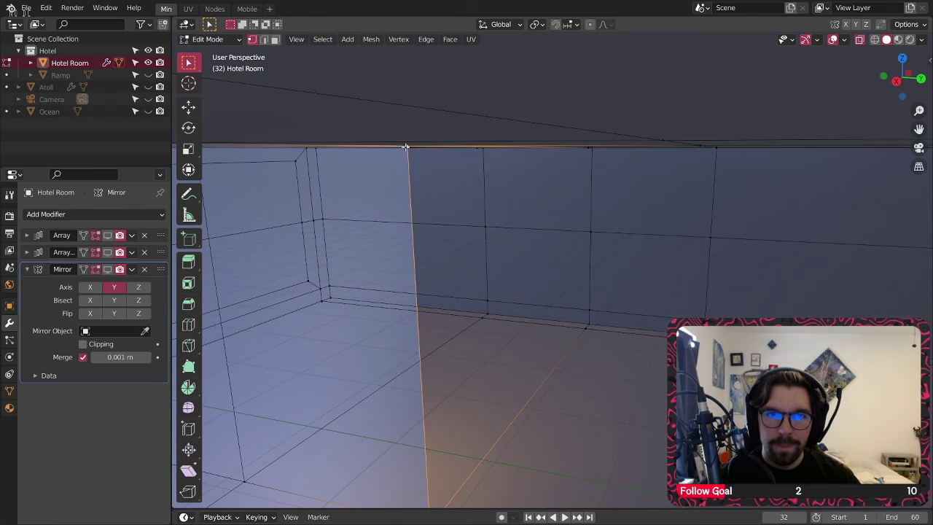
middle_click_drag(419, 148, 658, 169)
left_click(672, 160, "shift")
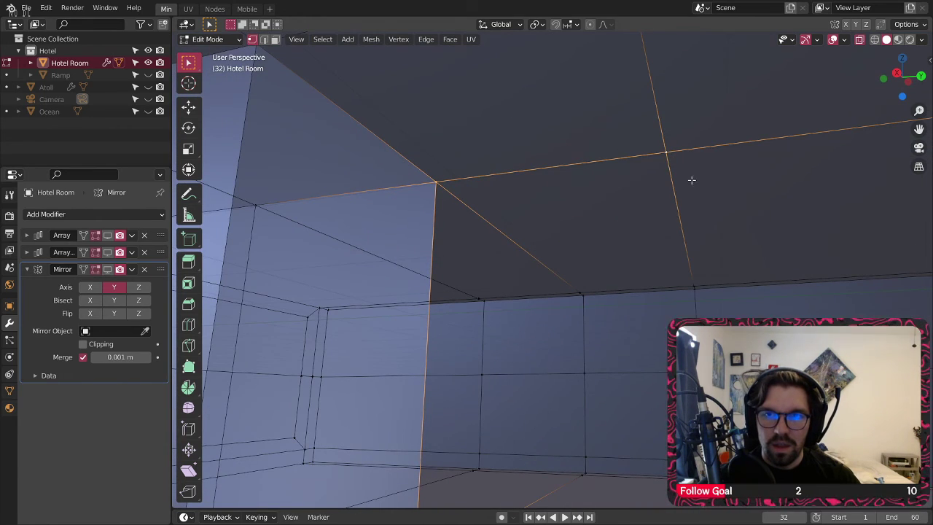
key("f")
Step: Fill another floor-to-ceiling face from that partition's free edge to the matching floor and ceiling vertices on the back wall
middle_click_drag(750, 322, 656, 267, "shift")
left_click(615, 238)
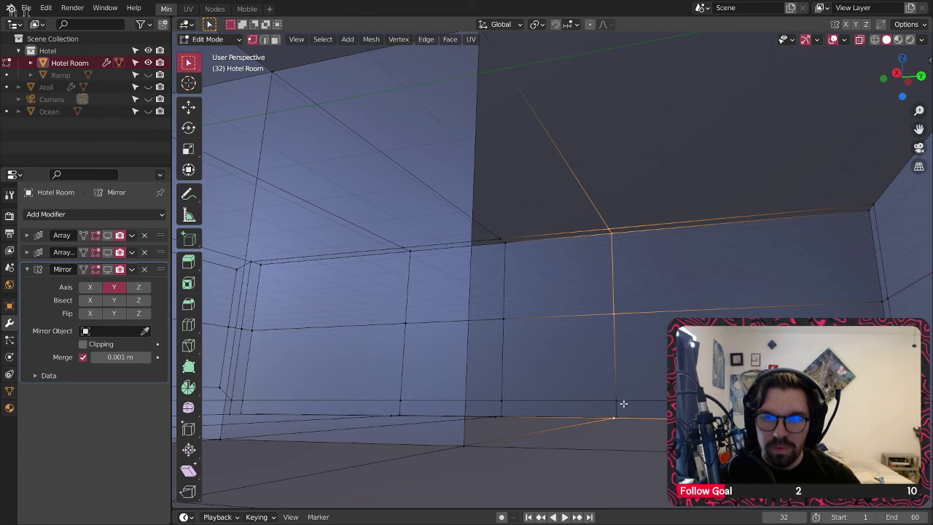
middle_click_drag(624, 415, 525, 427)
middle_click_drag(492, 346, 486, 234)
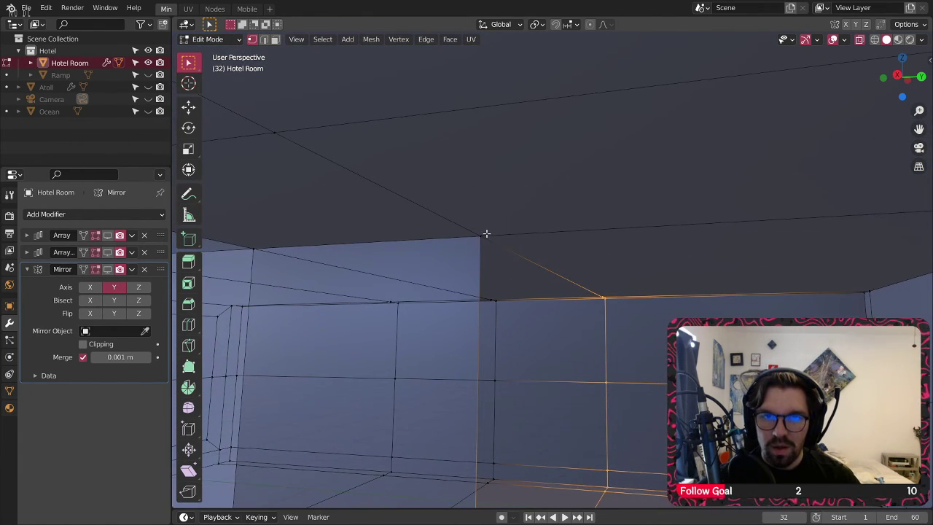
left_click(485, 234, "shift")
key("f")
Step: Clear the selection and examine how the new partition walls meet the floor and the existing walls
middle_click_drag(546, 356, 540, 327, "shift")
left_click(648, 325)
middle_click_drag(528, 398, 294, 236, "shift")
middle_click_drag(555, 236, 384, 251, "shift")
middle_click_drag(439, 316, 583, 245, "shift")
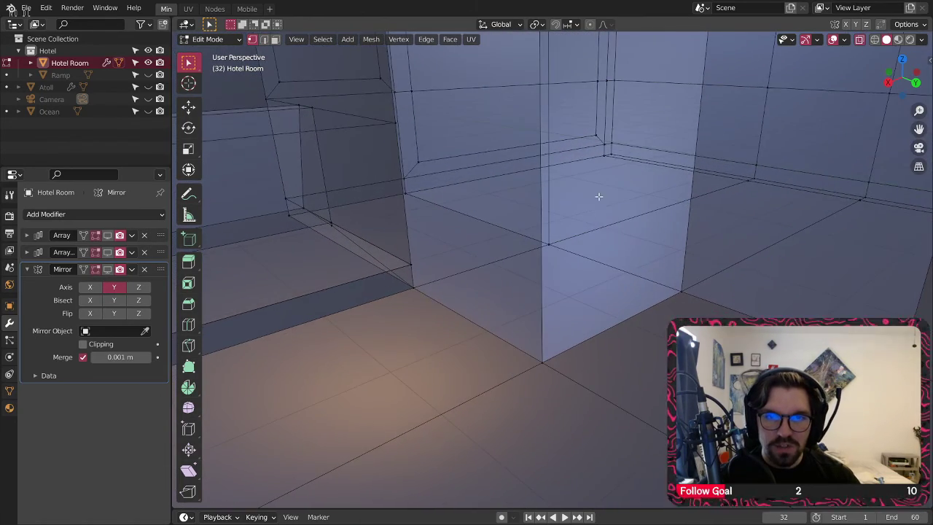
scroll(597, 196, "down", 1)
scroll(586, 252, "down", 1)
scroll(727, 308, "up", 4)
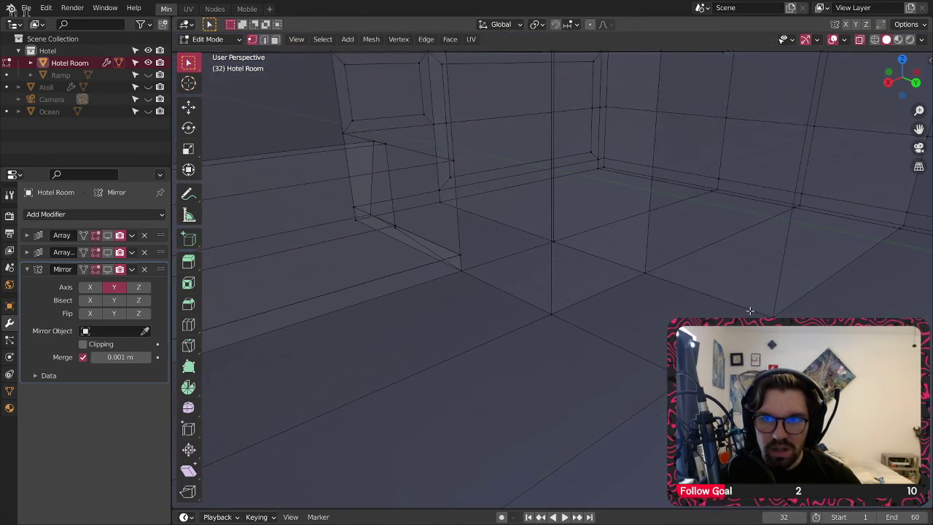
mouse_move(562, 234)
middle_mouse_down()
mouse_move(568, 177)
mouse_move(591, 145)
mouse_move(561, 252)
middle_mouse_up()
middle_click_drag(386, 270, 596, 247, "shift")
middle_click_drag(464, 216, 492, 242, "shift")
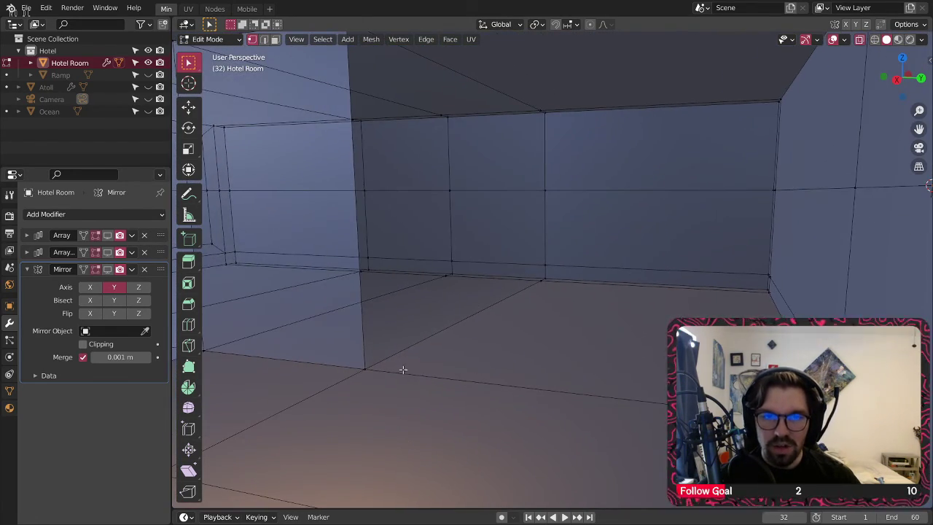
Step: Subdivide the vertical edge at the partition's free end nearest the back wall with one cut
left_click(376, 373)
middle_click_drag(416, 225, 584, 249, "shift")
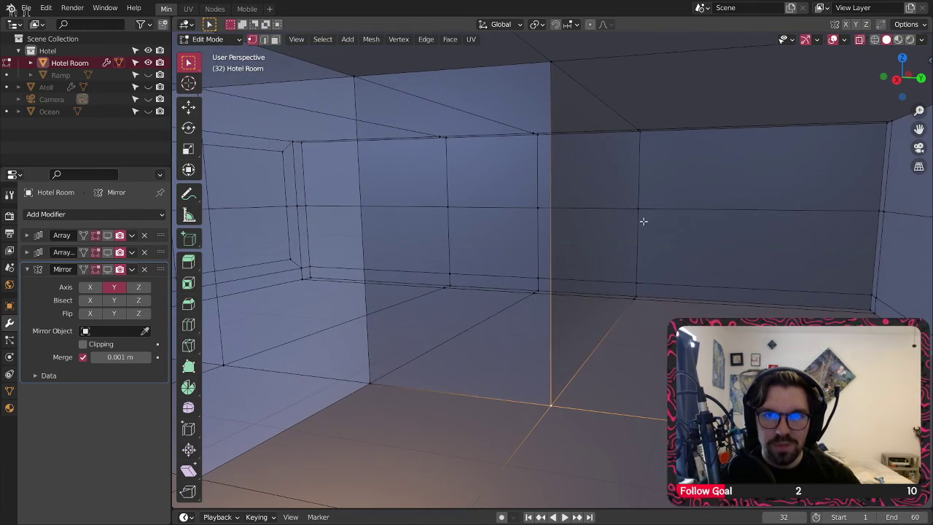
left_click(640, 203)
mouse_move(492, 226)
middle_mouse_down("shift")
mouse_move(571, 220)
mouse_move(506, 225)
middle_mouse_up("shift")
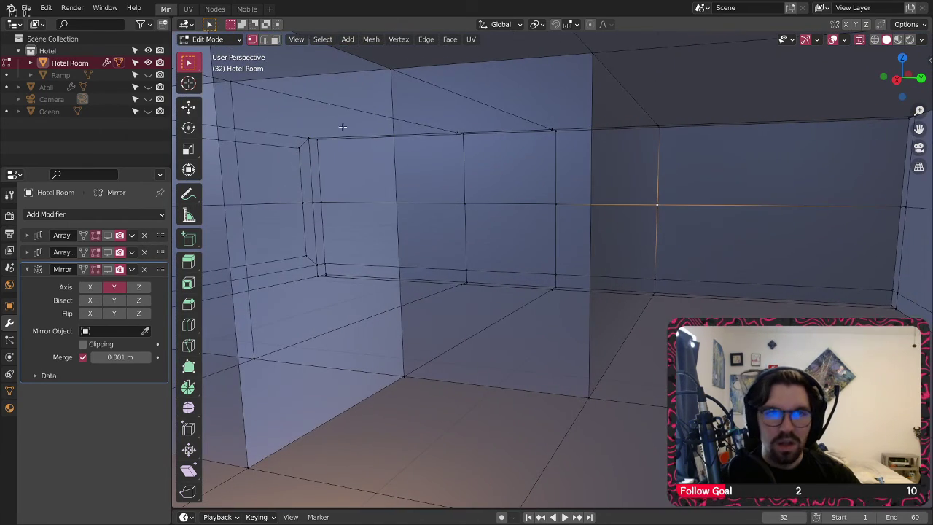
left_click(262, 39)
left_click(580, 288)
key("d")
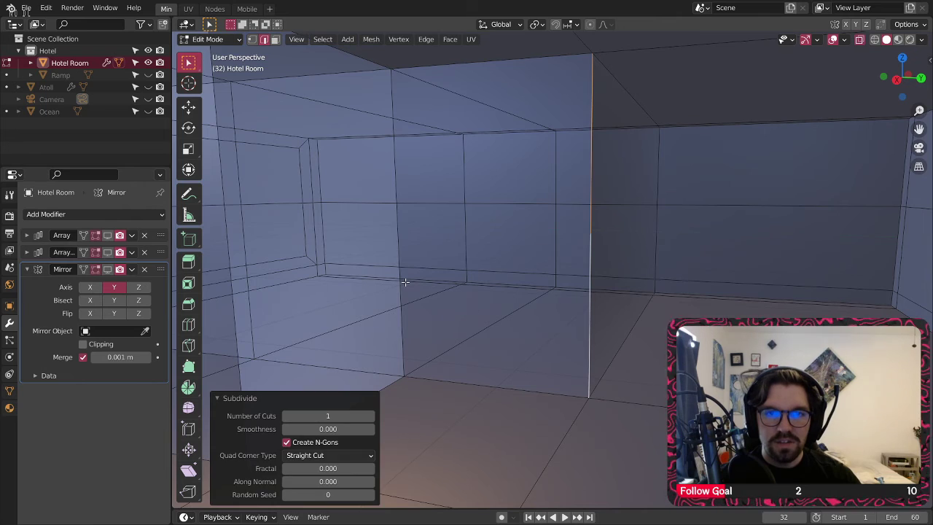
Step: Subdivide the remaining vertical edges of the interior partitions with one cut each, undoing the wrongly placed cut
left_click(401, 282)
key("d")
key("ctrl+z")
left_click(399, 233)
key("d")
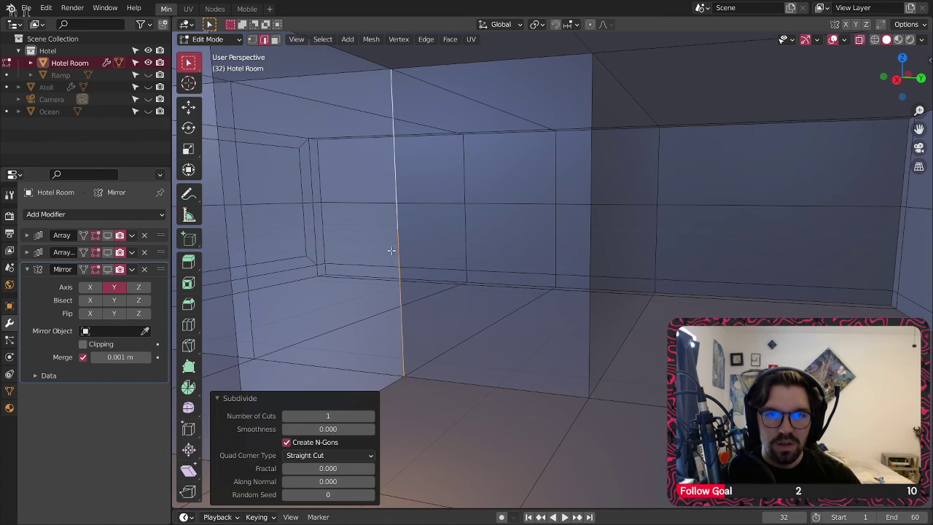
middle_click_drag(391, 250, 477, 259, "shift")
left_click(384, 276)
key("d")
middle_click_drag(355, 273, 406, 223)
left_click(463, 226)
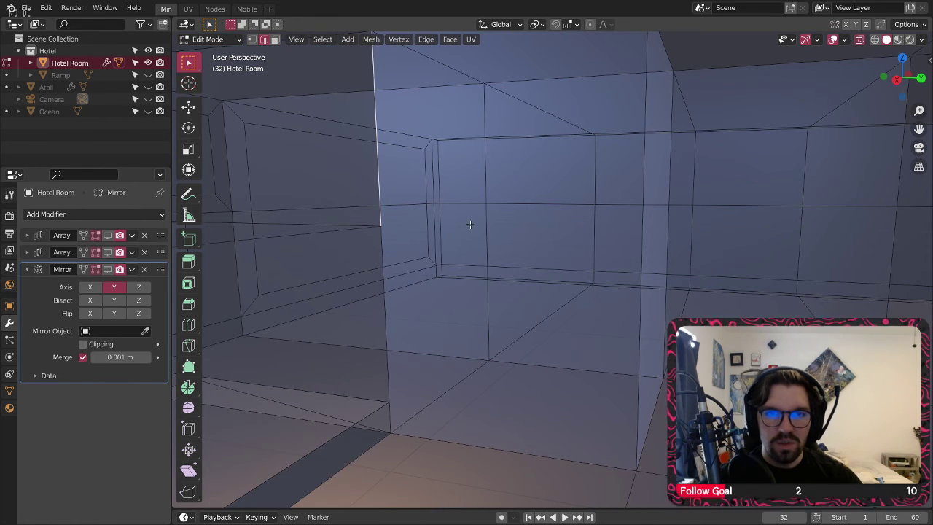
middle_click_drag(467, 223, 494, 214)
Step: Connect the midpoints of the partitions' vertical edges with horizontal edges across the partition faces
left_click(251, 40)
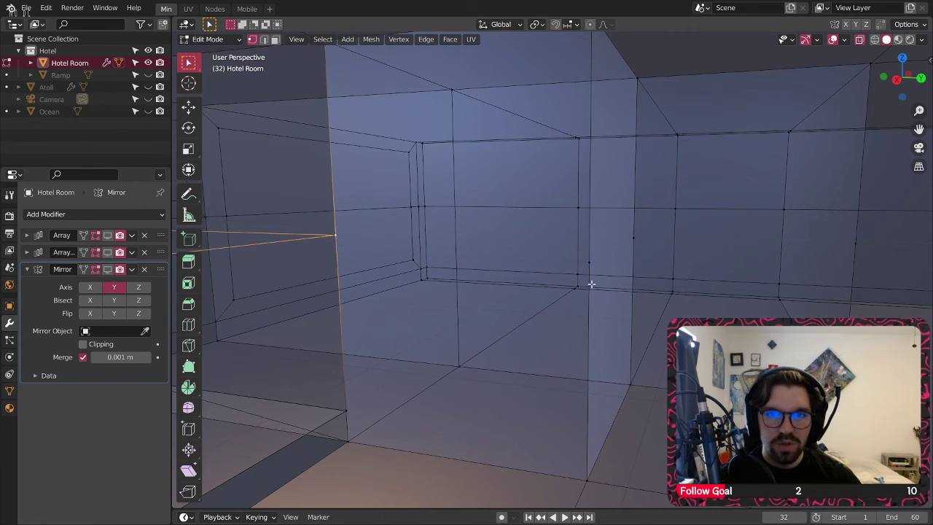
left_click(591, 259, "shift")
key("j")
left_click(633, 237)
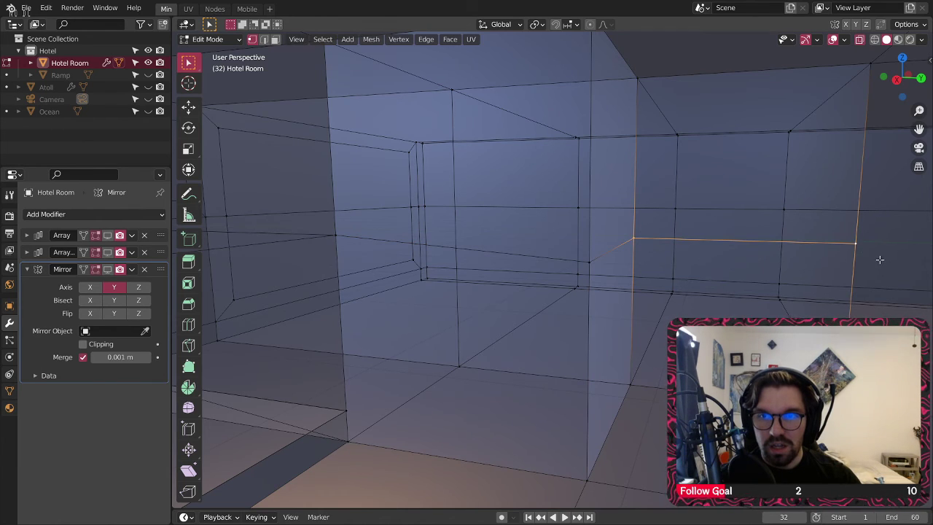
Step: Connect the last partition's vertical-edge midpoint to the matching mid-height vertex on the back wall
middle_click_drag(880, 257, 596, 252)
left_click(526, 202, "shift")
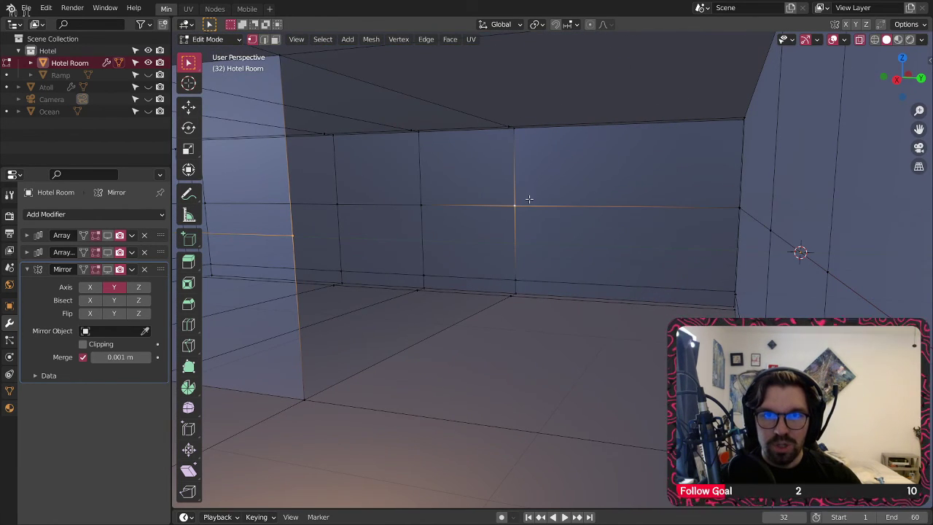
key("j")
middle_click_drag(526, 202, 553, 217)
scroll(554, 218, "down", 10)
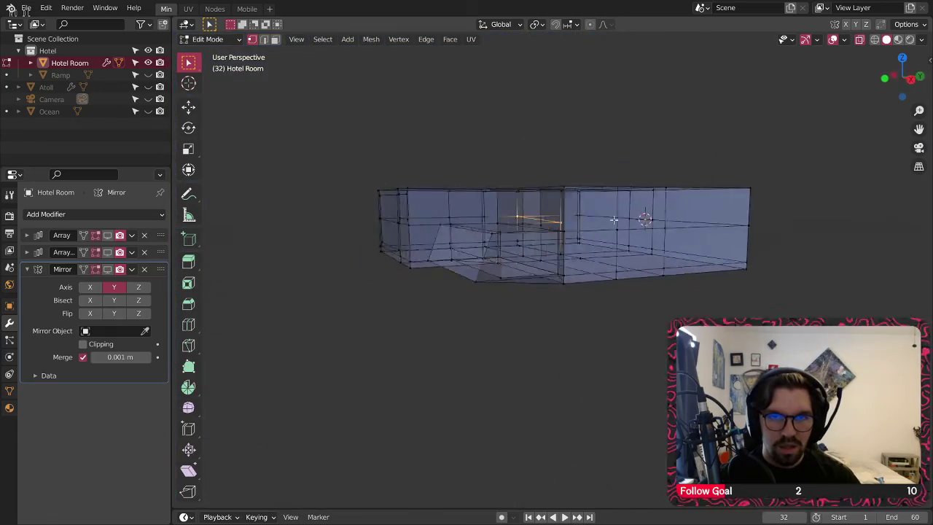
middle_click_drag(613, 219, 592, 248)
scroll(545, 270, "up", 8)
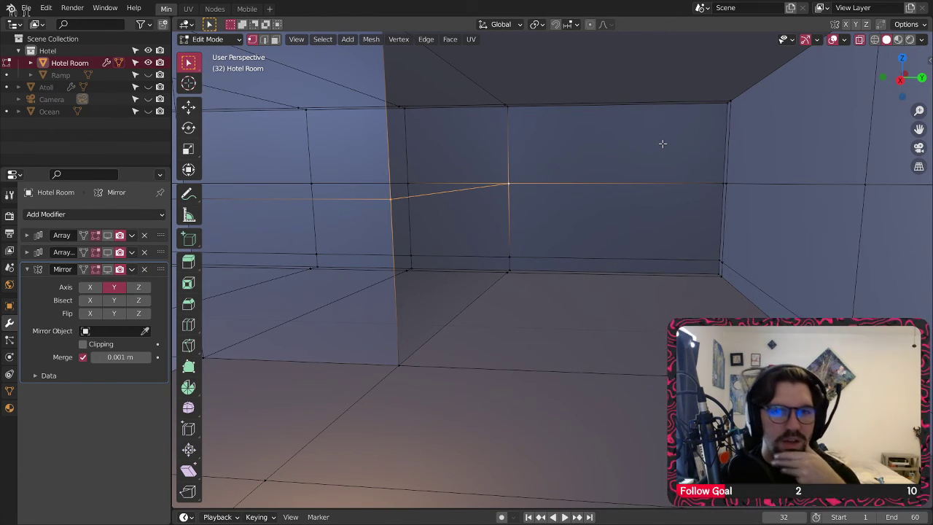
middle_click_drag(569, 218, 548, 261)
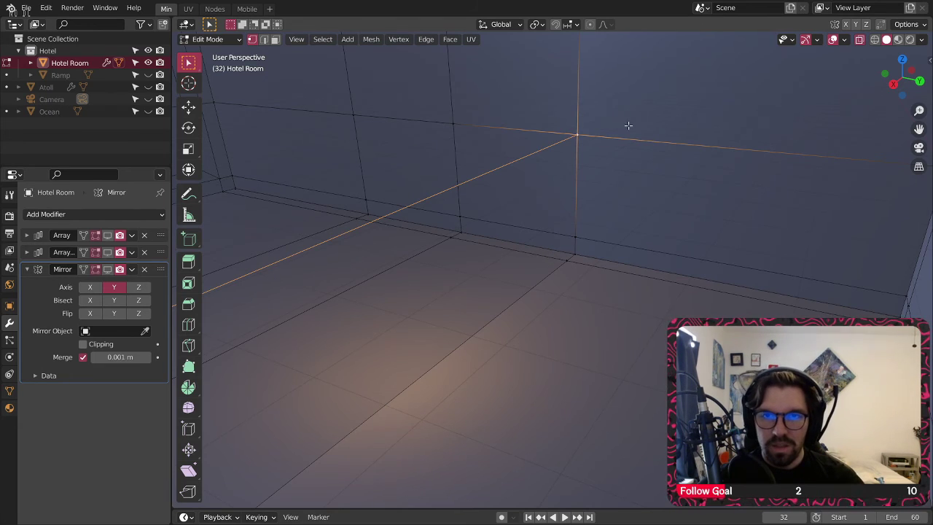
Step: Select the inner floor vertex where the last partition meets the back wall, undoing the extra ceiling vertex selection
middle_click_drag(628, 125, 570, 398)
middle_click_drag(534, 311, 509, 196)
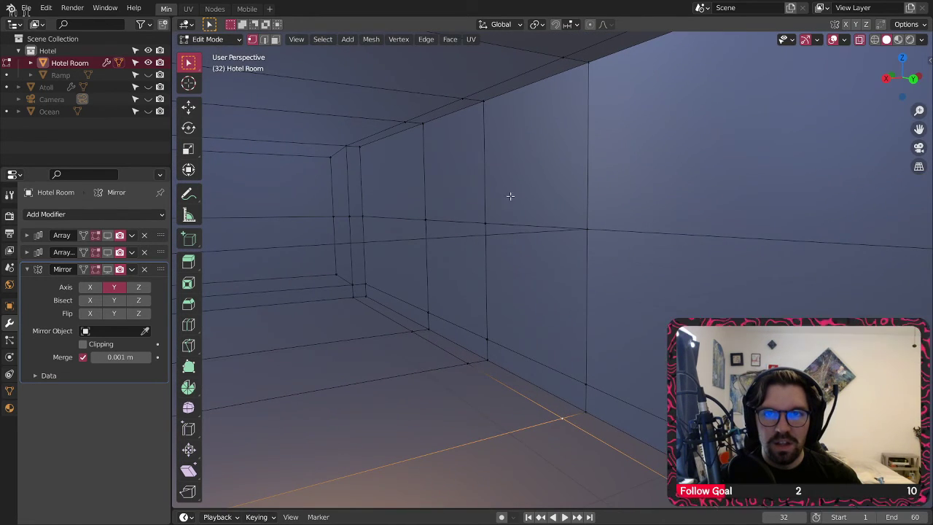
left_click(570, 56, "shift")
left_click(572, 53, "alt+shift")
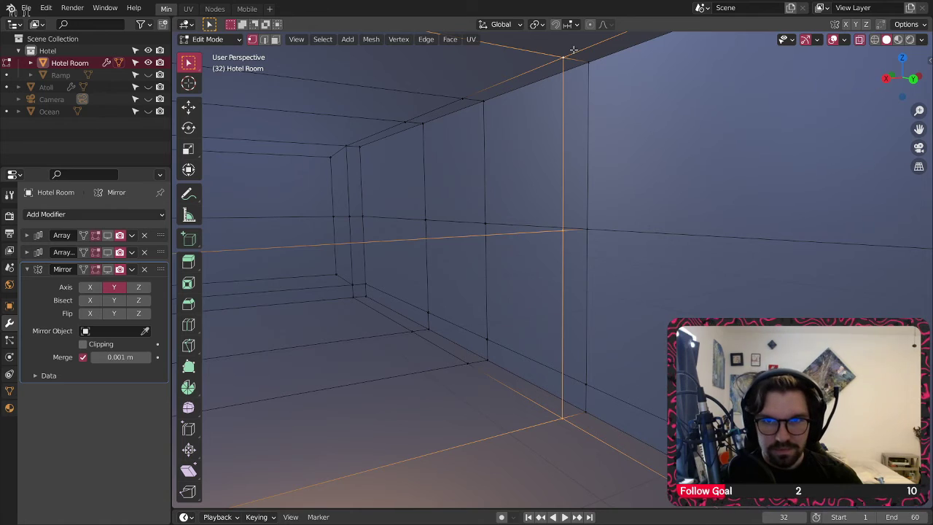
middle_click_drag(572, 52, 510, 240)
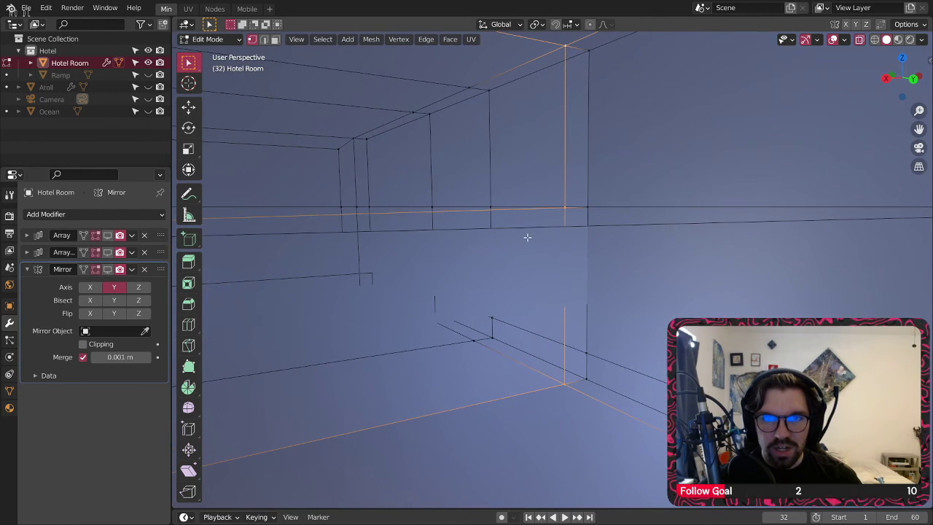
scroll(541, 245, "up", 4)
middle_click_drag(618, 246, 570, 268)
scroll(570, 267, "down", 4)
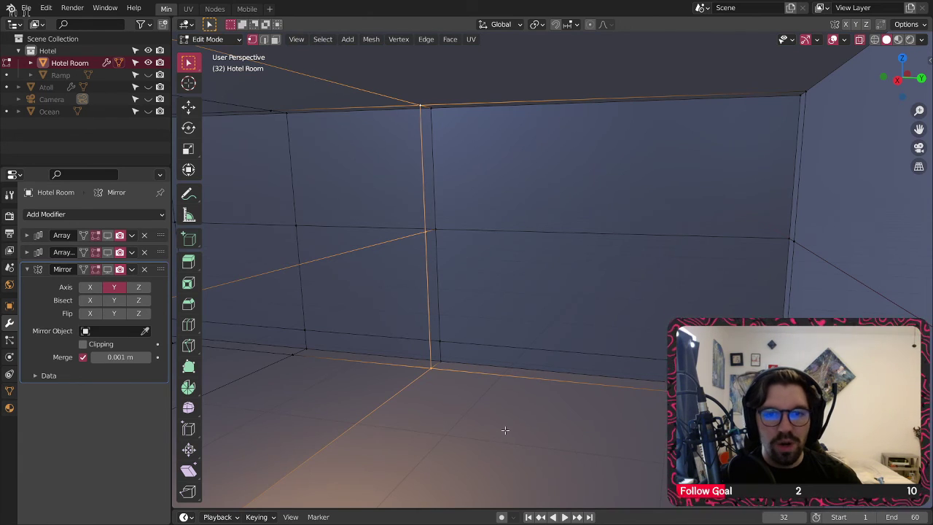
key("ctrl+z")
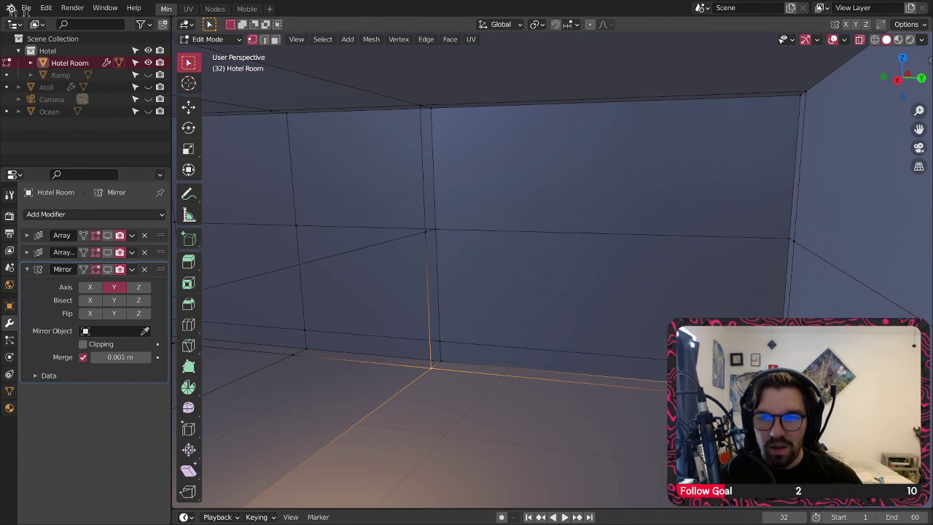
Step: Add the inner mid-height and ceiling vertices bounding the wall section between the partition and the room corner to the selection
left_click(797, 241, "shift")
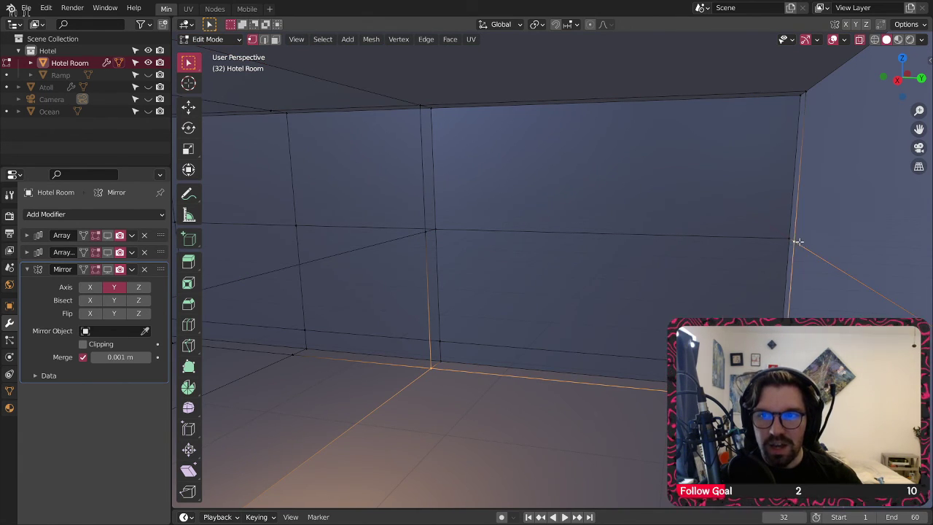
left_click(806, 102, "shift")
left_click(422, 103, "shift")
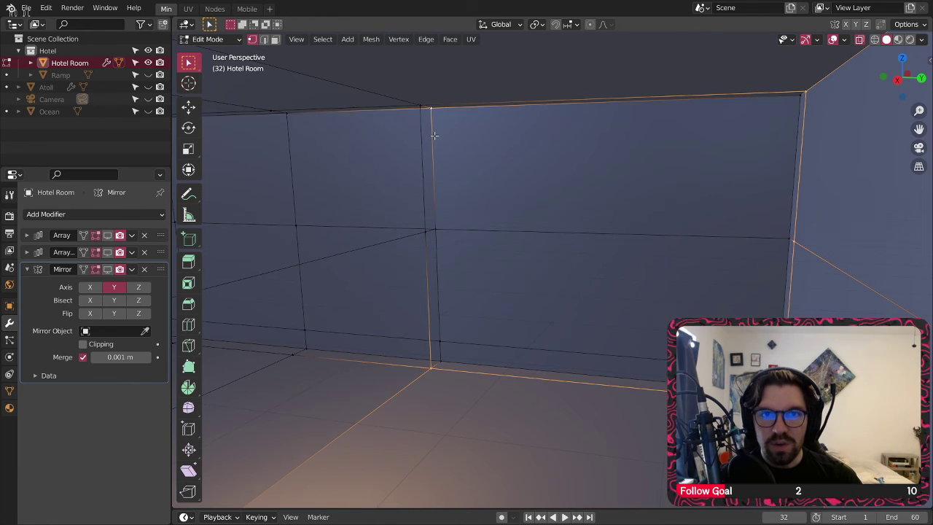
left_click(425, 105, "shift")
left_click(422, 103, "shift")
left_click(417, 235, "shift")
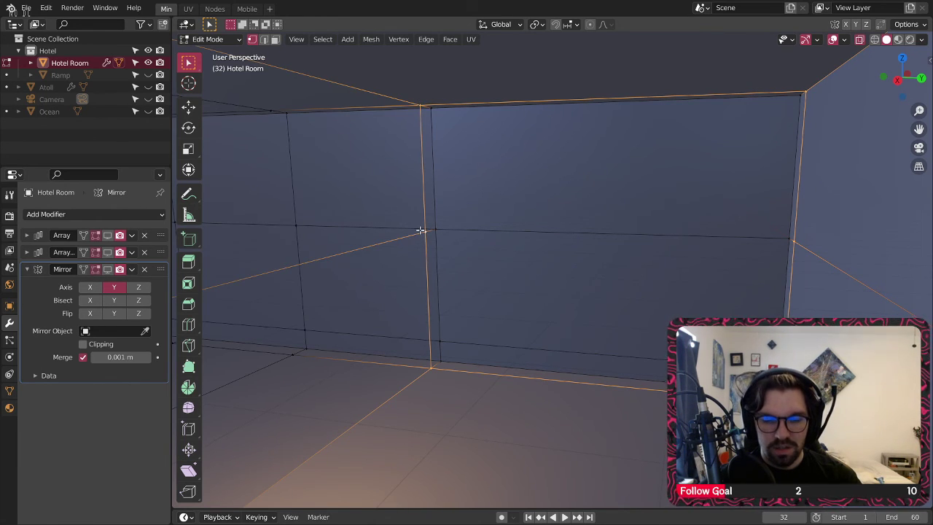
left_click(420, 230, "shift")
Step: Clear the selection and select the partition's ceiling vertex plus the neighbouring inner ceiling and floor vertices along the back wall
middle_click_drag(421, 230, 591, 396)
left_click(540, 424, "shift")
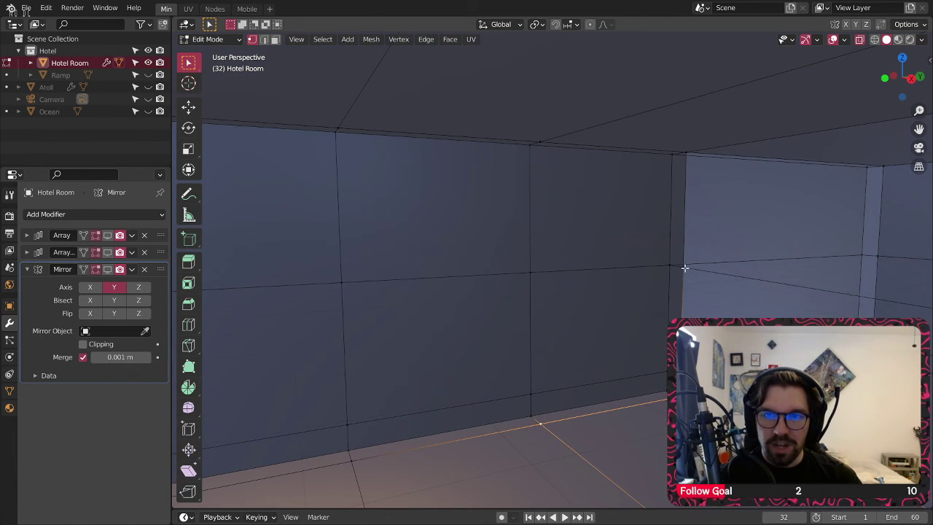
key("alt+a")
middle_click_drag(687, 269, 718, 274)
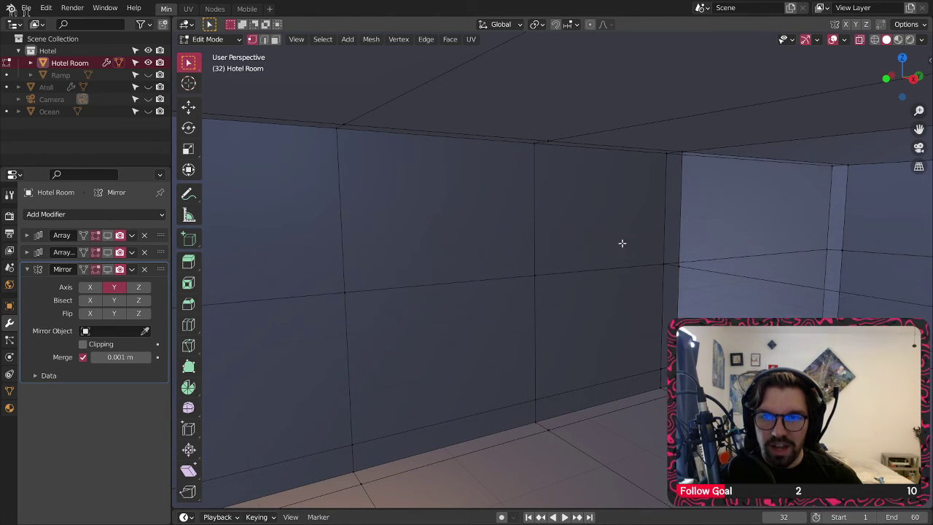
left_click(683, 154, "shift")
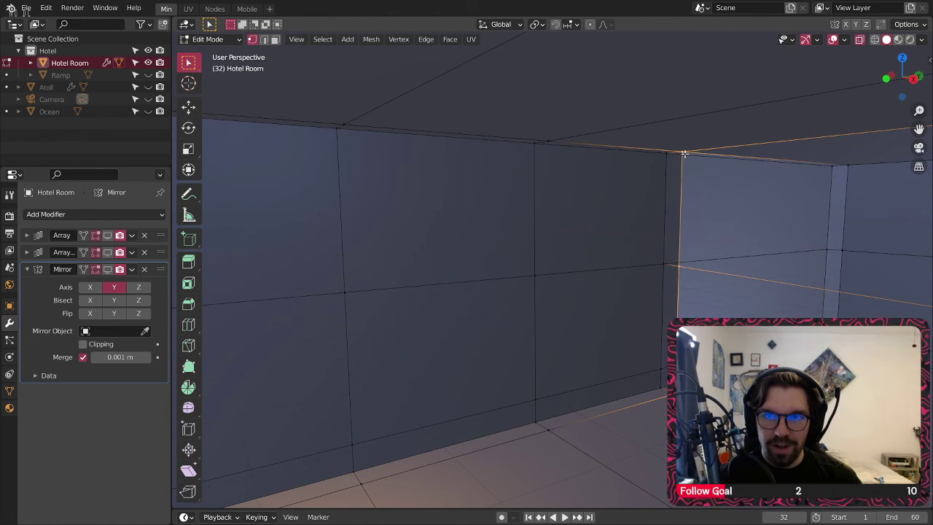
left_click(553, 140, "shift")
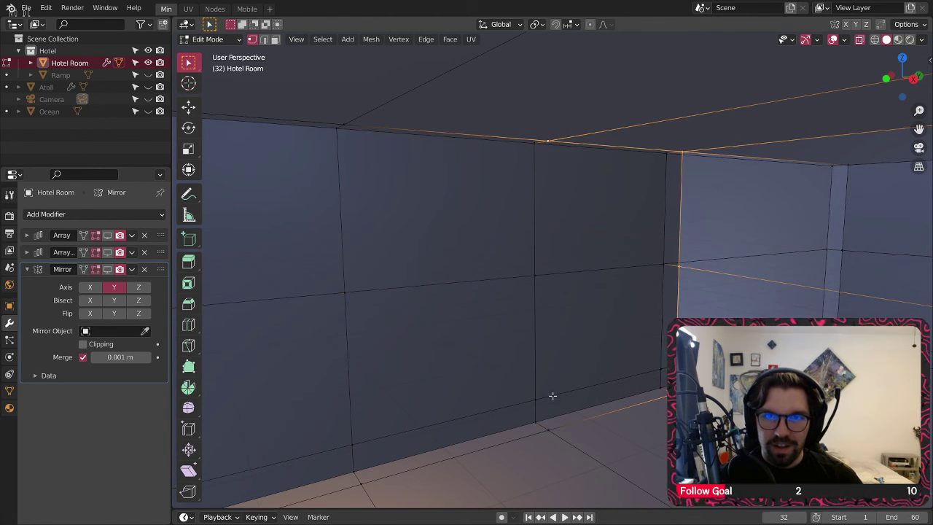
left_click(547, 436, "shift")
middle_click_drag(546, 438, 458, 441, "shift")
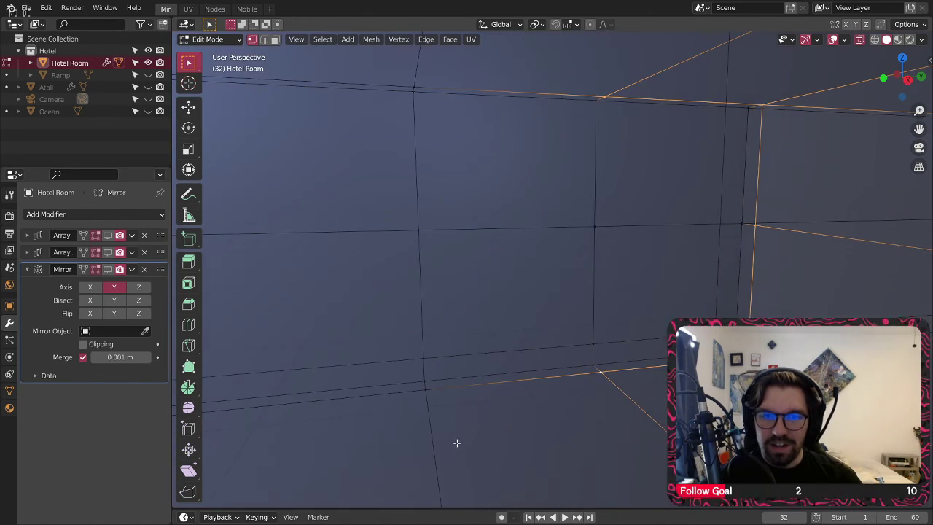
scroll(488, 393, "up", 5)
scroll(439, 394, "up", 3)
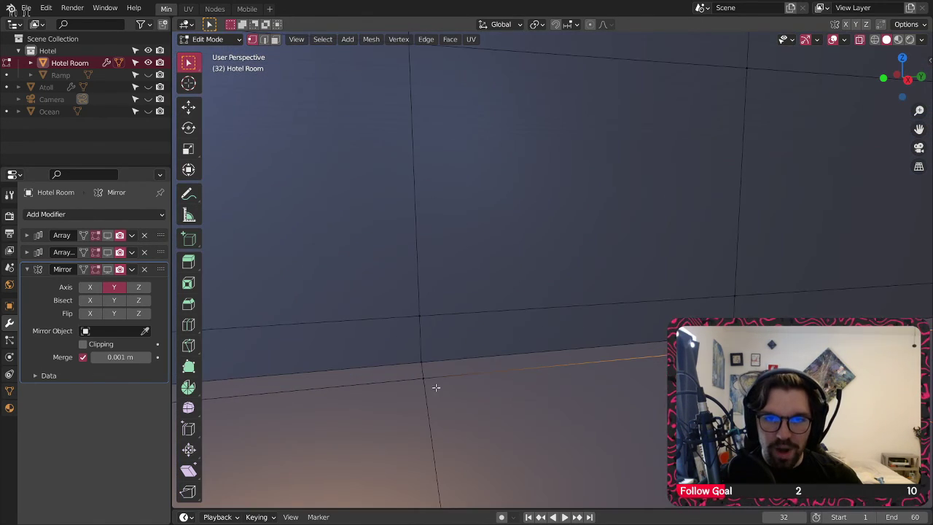
Step: Select the vertices around the dividing wall's ceiling, floor and side edges and fill them with a face
left_click(426, 378, "shift")
scroll(436, 375, "down", 5)
middle_click_drag(515, 304, 589, 364)
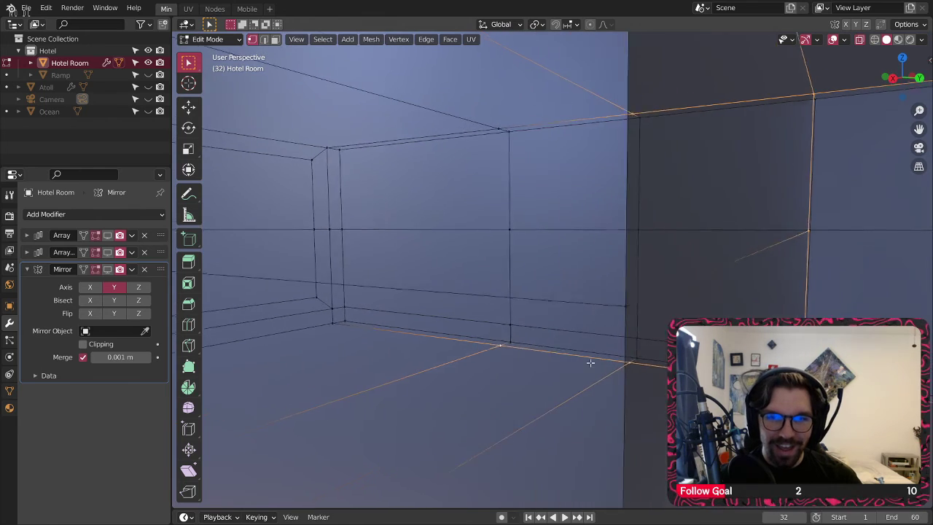
scroll(539, 331, "up", 2)
scroll(514, 285, "up", 1)
scroll(505, 219, "up", 4)
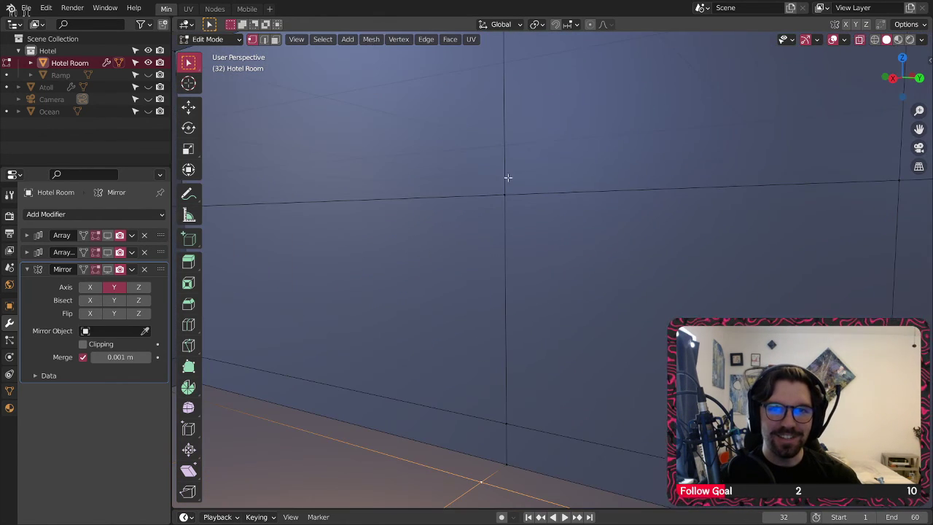
scroll(547, 242, "down", 5)
scroll(545, 262, "down", 1)
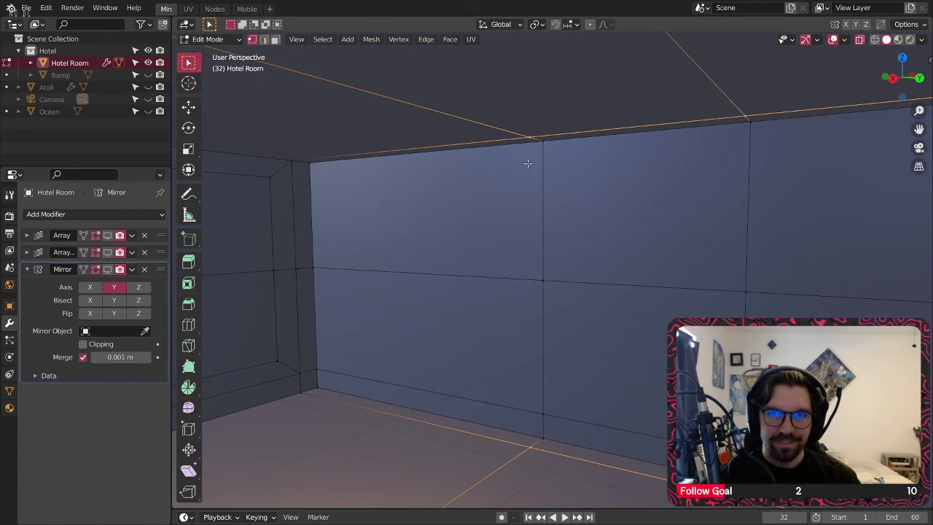
scroll(525, 162, "up", 3)
left_click(347, 150, "shift")
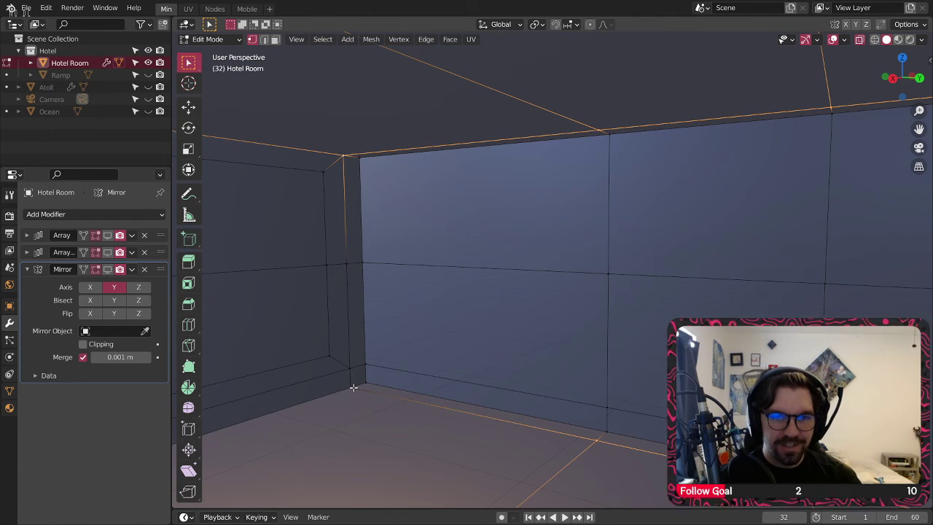
left_click(353, 388, "shift")
left_click(349, 370, "shift")
left_click(351, 264, "shift")
key("f")
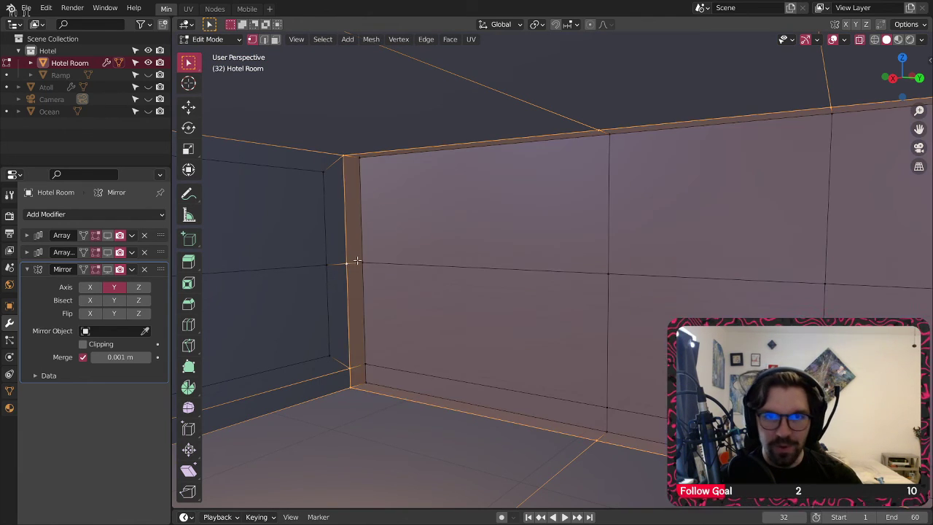
Step: Turn off X-ray display and examine the room's exterior around the outer end wall
scroll(374, 260, "down", 2)
middle_click_drag(357, 260, 556, 228)
middle_click_drag(517, 301, 562, 309)
middle_click_drag(798, 259, 426, 287)
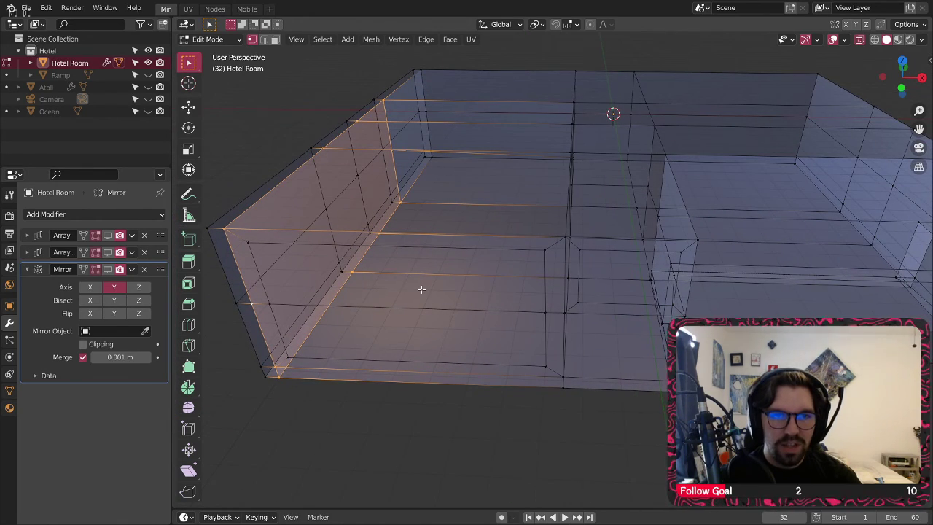
middle_click_drag(453, 300, 541, 278)
key("alt+z")
middle_click_drag(347, 312, 404, 261)
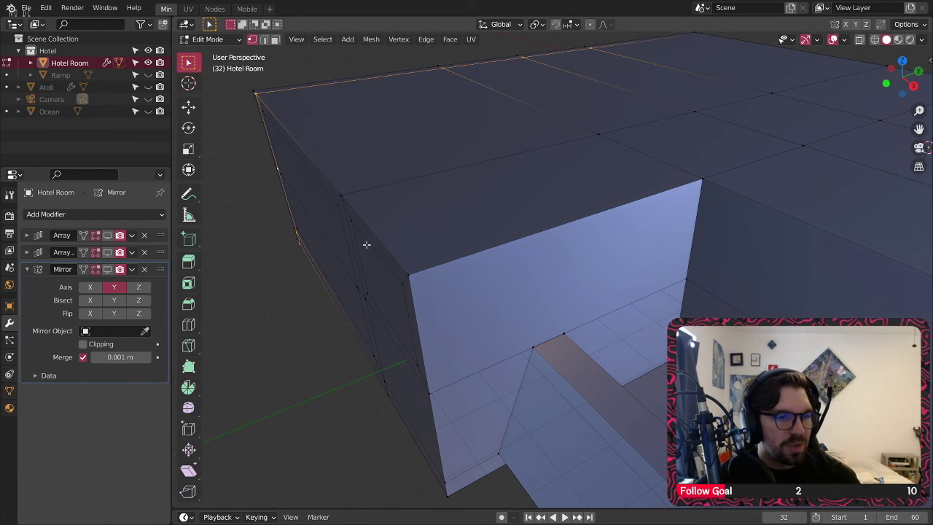
middle_click_drag(372, 360, 458, 301)
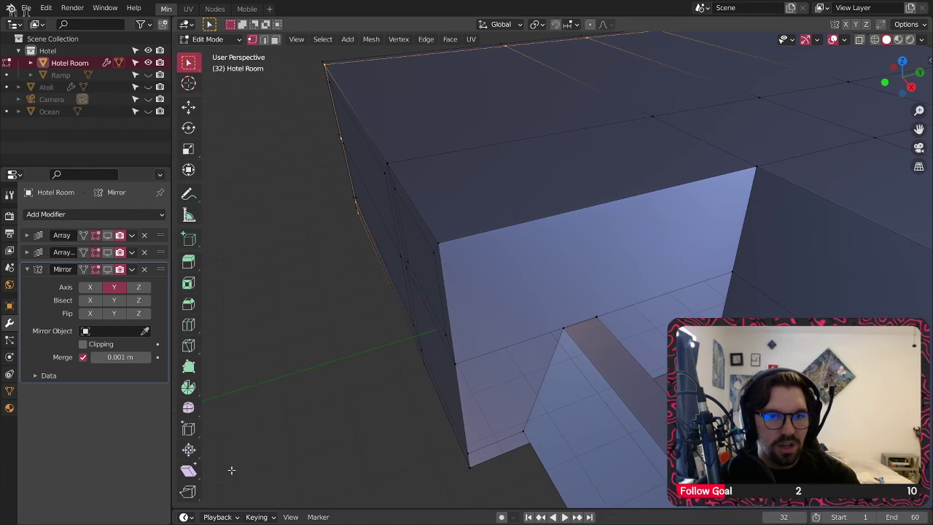
Step: Add one vertical loop cut to the long exterior wall, slid close to its outer corner at a factor of about -0.87
left_click(188, 324)
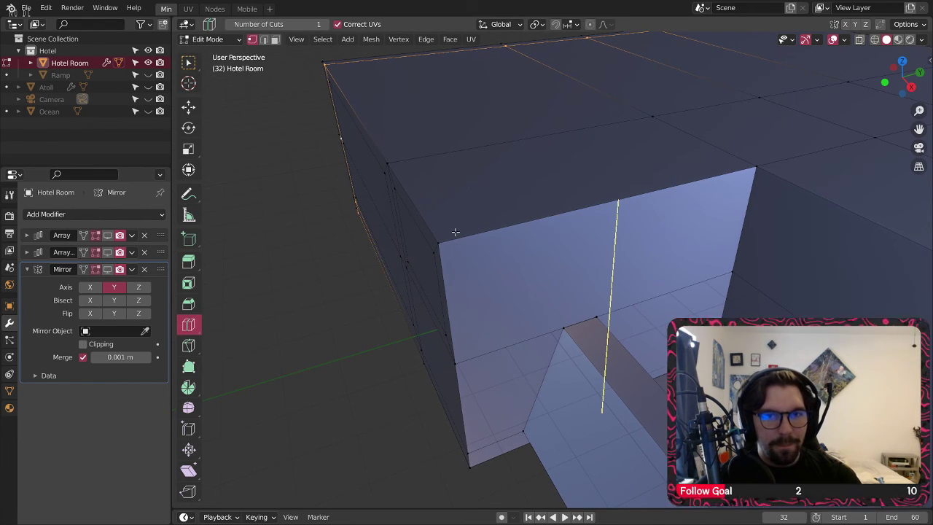
middle_click_drag(466, 248, 531, 279)
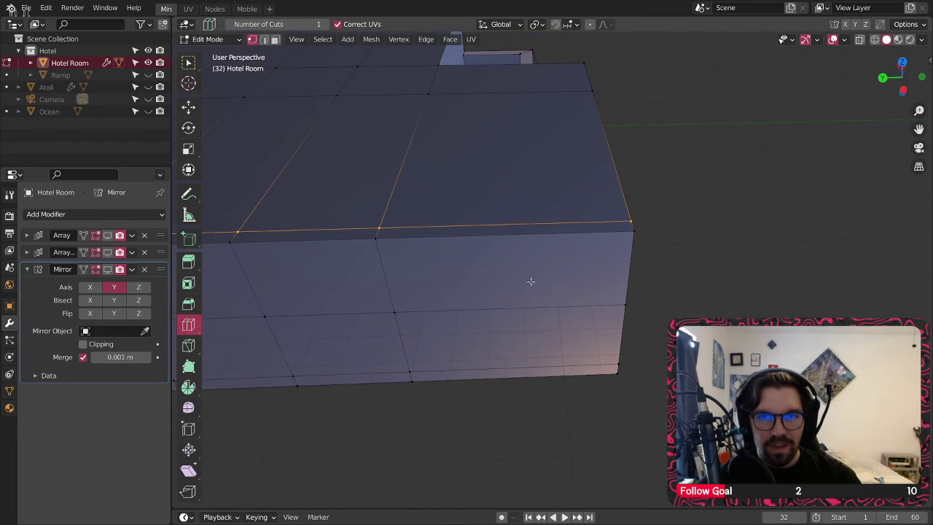
left_click(188, 62)
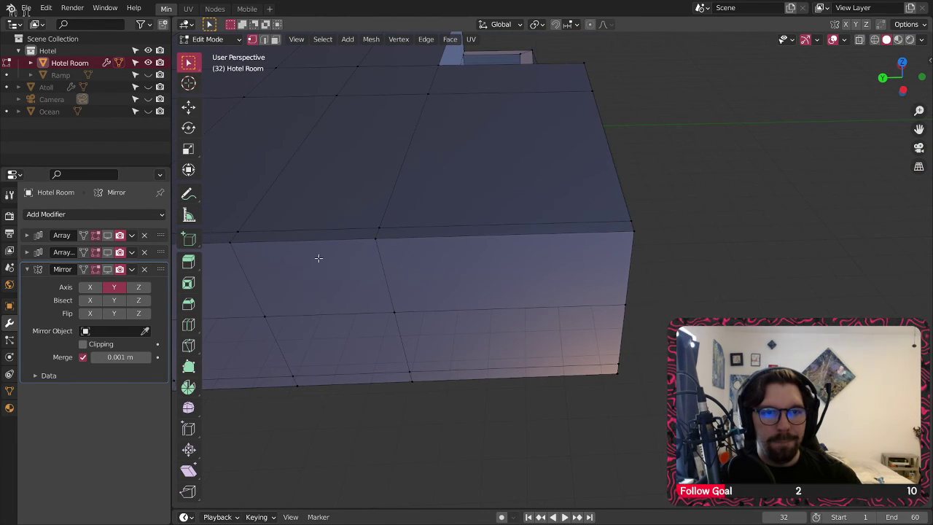
left_click(188, 324)
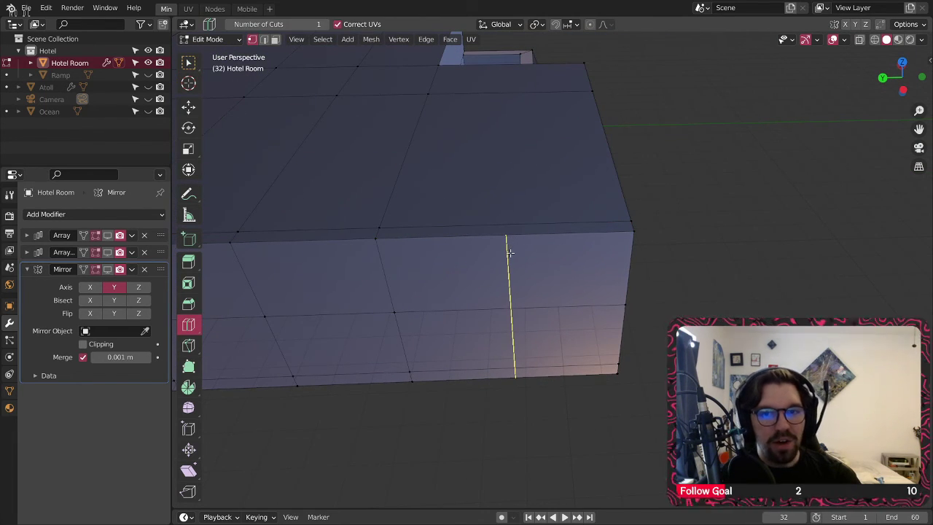
left_click_drag(509, 251, 619, 256)
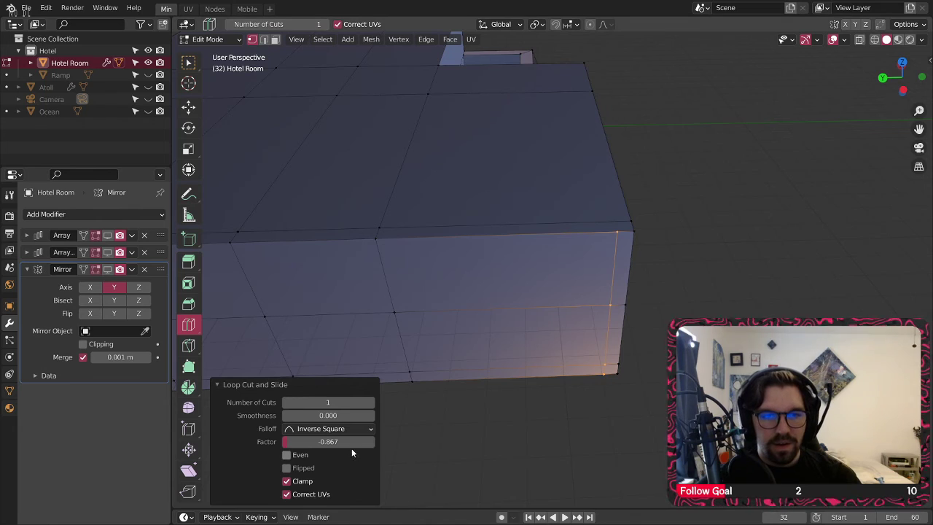
Step: Try slide factors of 0.9 and 0.1 for the loop cut on the long exterior wall
left_click(351, 442)
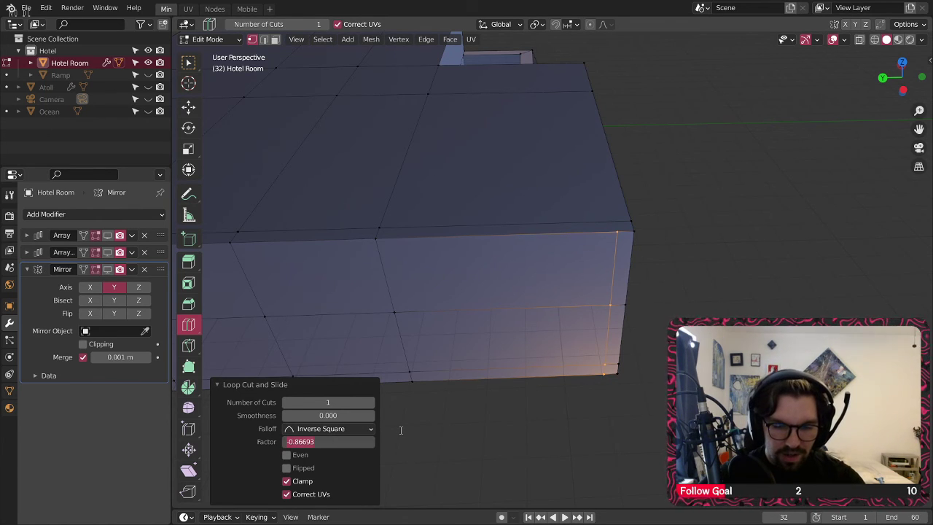
type("-0.")
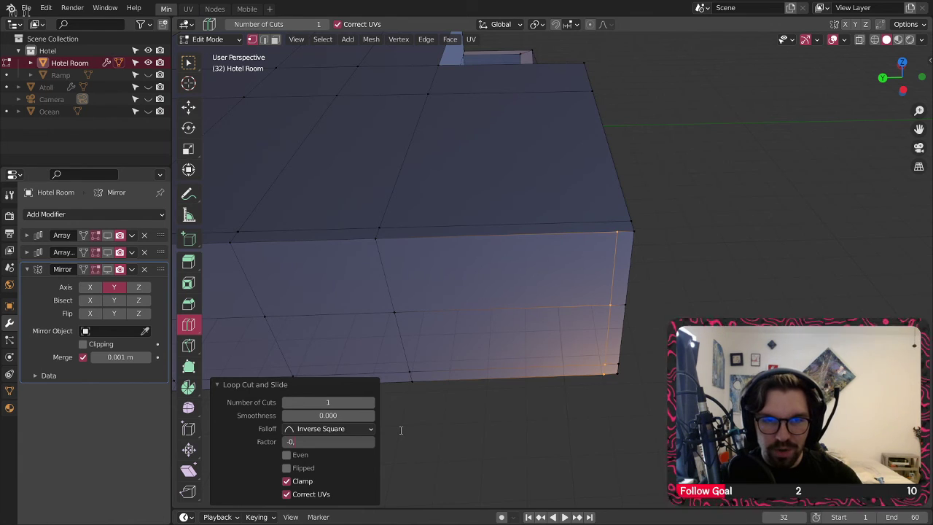
type("0,.9")
key("Return")
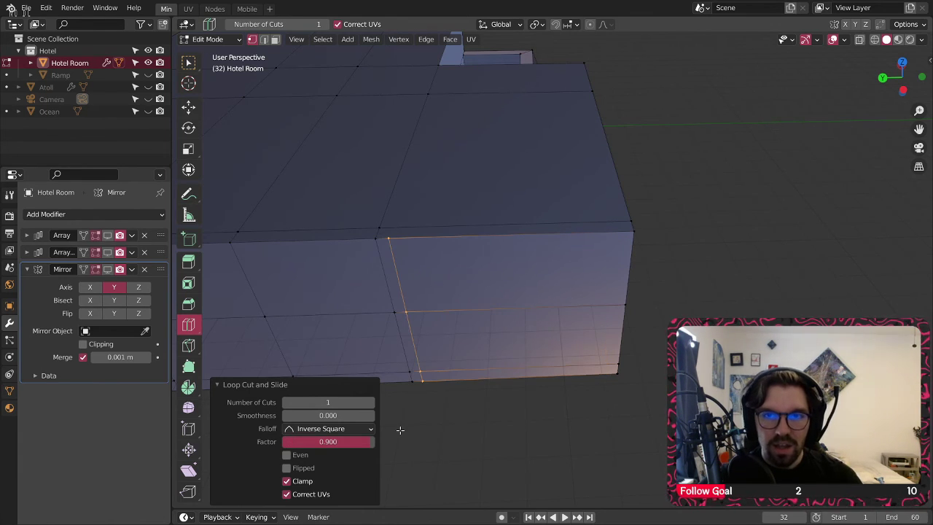
left_click(336, 442)
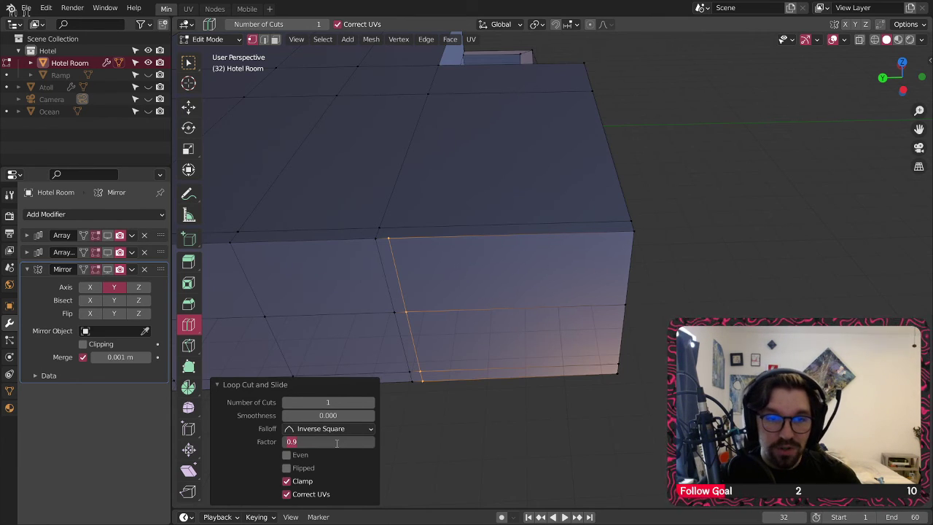
type(".1")
key("Return")
Step: Set the slide factor of the long exterior wall's loop cut to -0.9
left_click(340, 442)
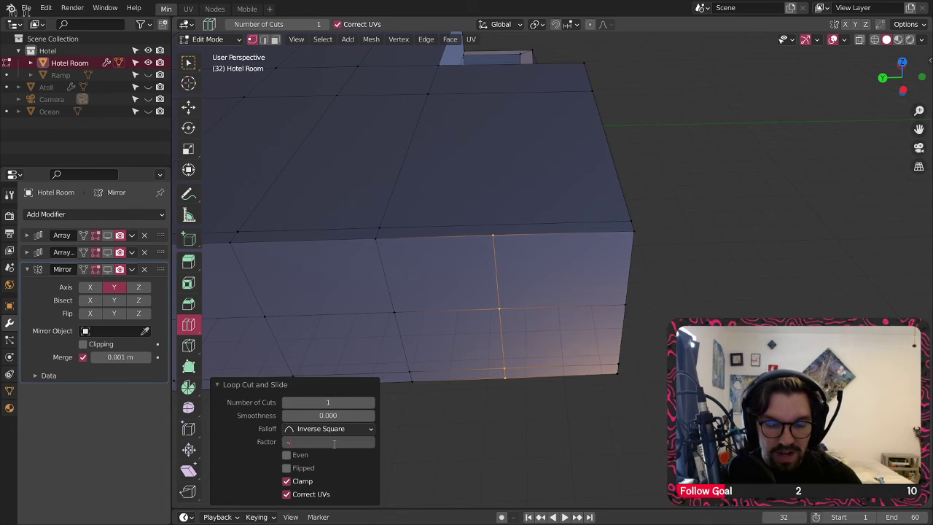
type("-0.9")
key("Return")
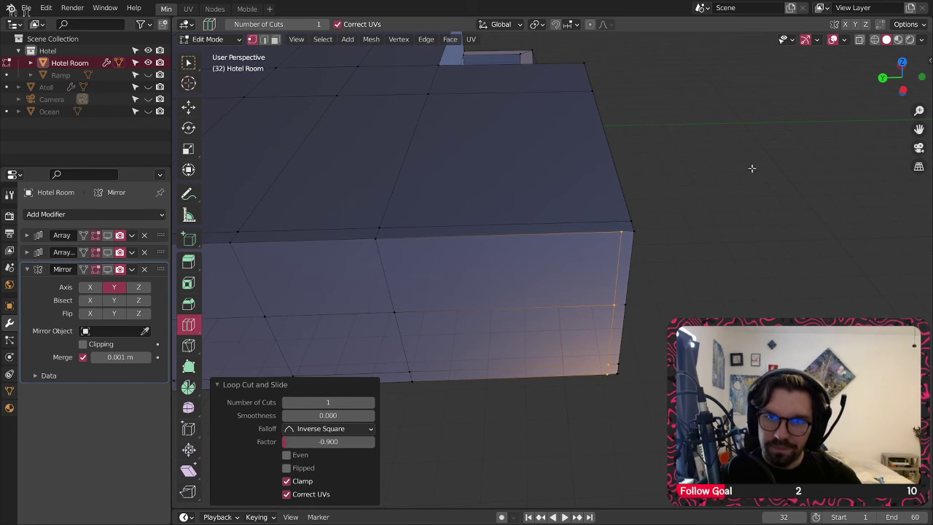
Step: Add a vertical loop cut to the opposite wall beside the opening, slid near the outer corner at a factor of about -0.91
middle_click_drag(752, 167, 556, 308)
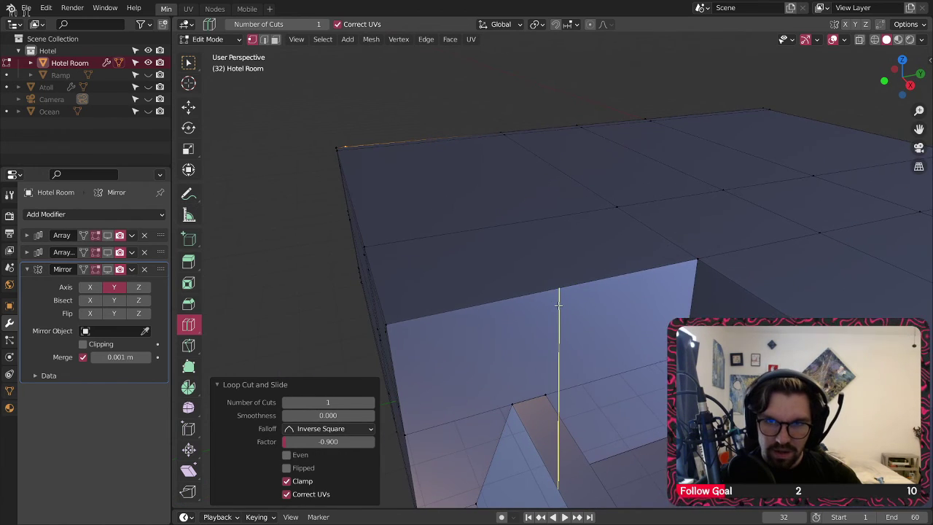
left_click(556, 309)
left_click_drag(446, 340, 417, 345)
middle_click_drag(418, 346, 525, 310)
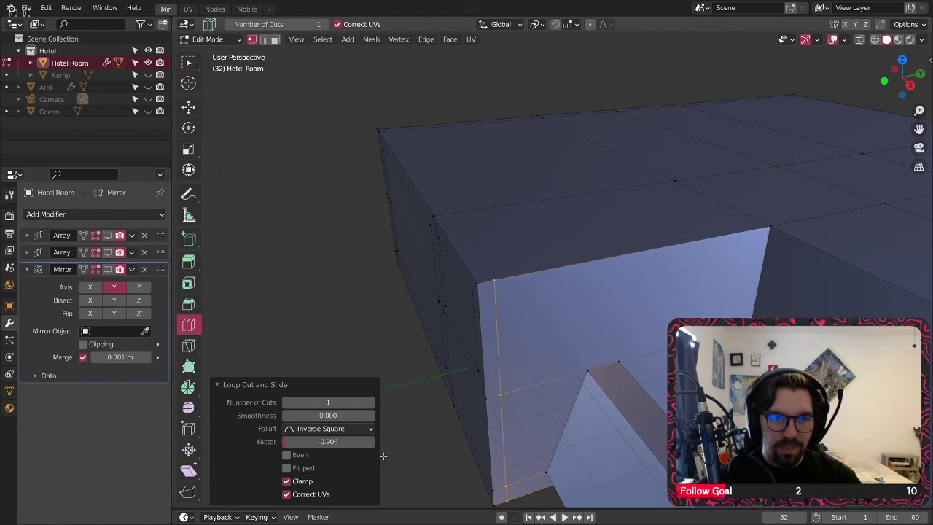
Step: Try a slide factor of 0.9 for the loop cut on the wall beside the opening
left_click(288, 441)
type("0.9")
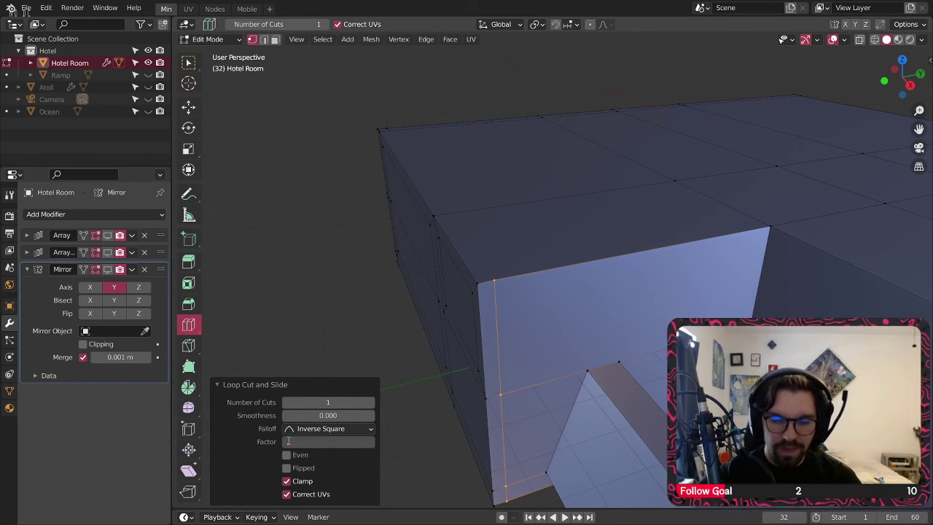
key("Return")
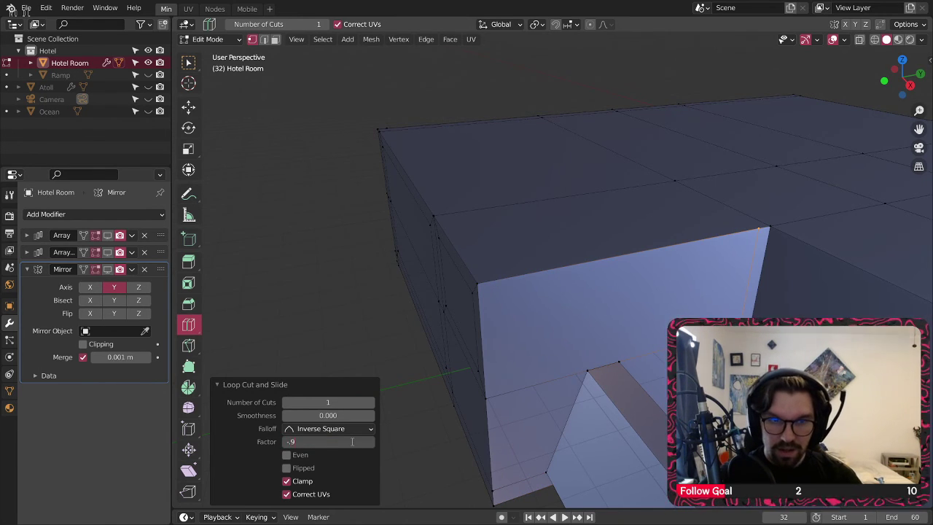
Step: Set the slide factor of the loop cut beside the opening to -0.9
type("-.9")
key("Return")
middle_click_drag(431, 237, 410, 243)
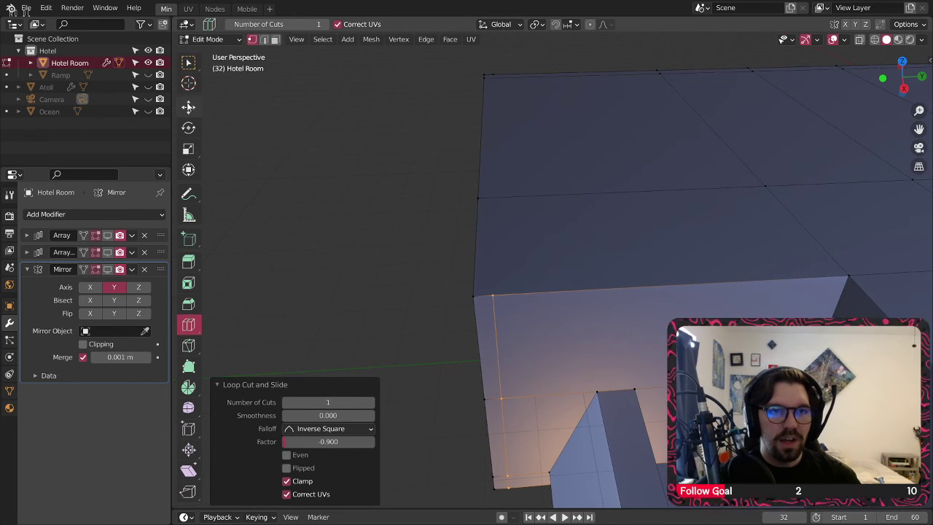
Step: Join the end vertices of the two new cuts with edges across the roof and the floor
left_click(191, 64)
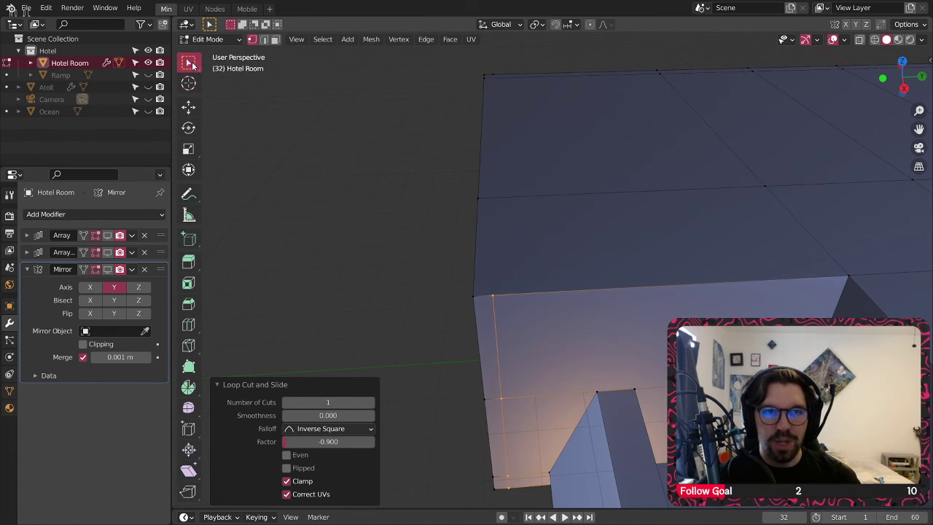
middle_click_drag(394, 127, 402, 171, "shift")
left_click(497, 103)
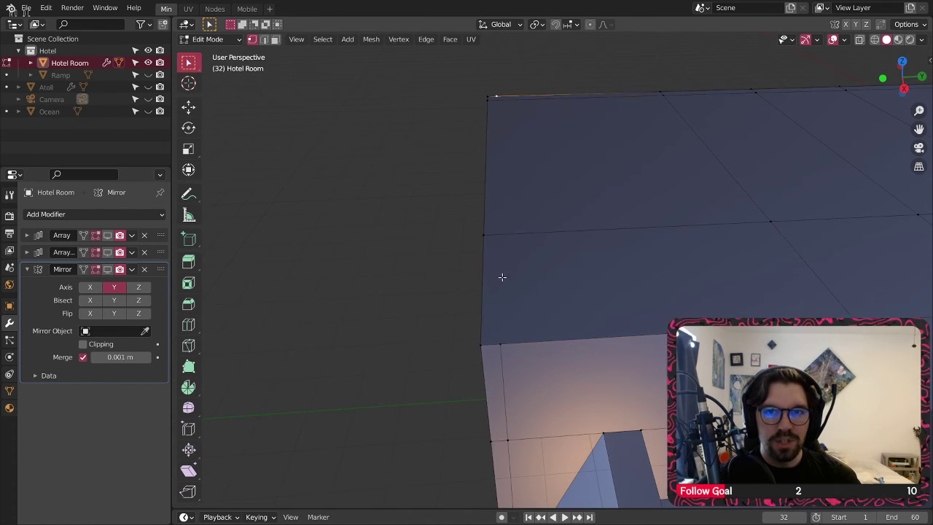
middle_click_drag(515, 250, 516, 386)
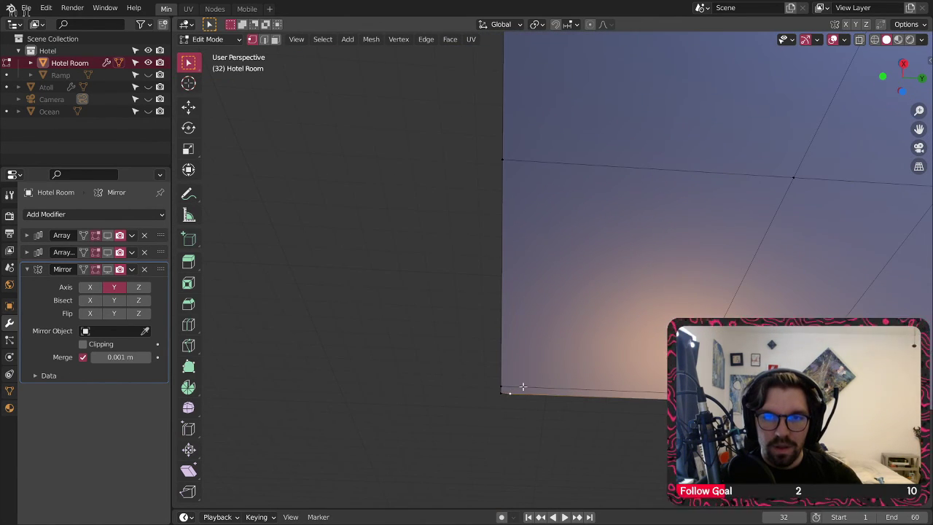
middle_click_drag(531, 194, 533, 322)
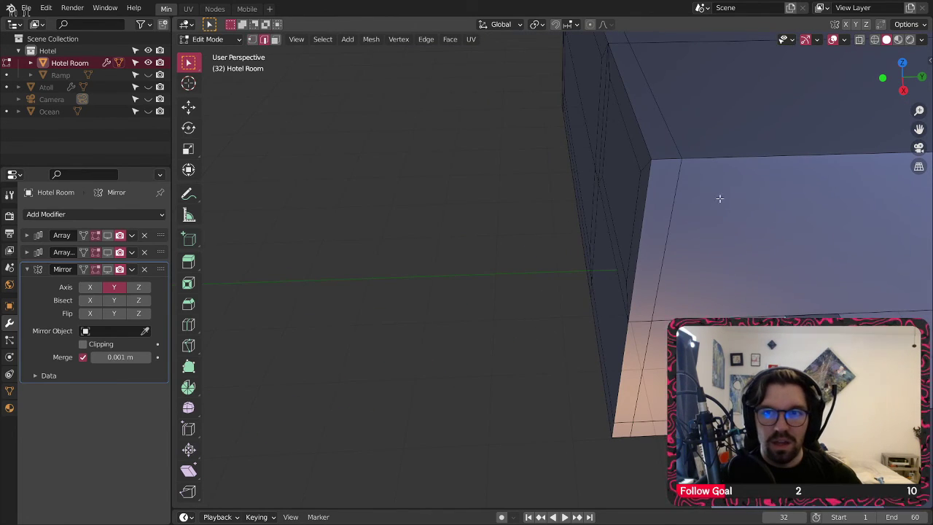
Step: Select the edge loop formed by the new cuts around the room, just inside the outer end wall
middle_click_drag(685, 185, 638, 231, "shift")
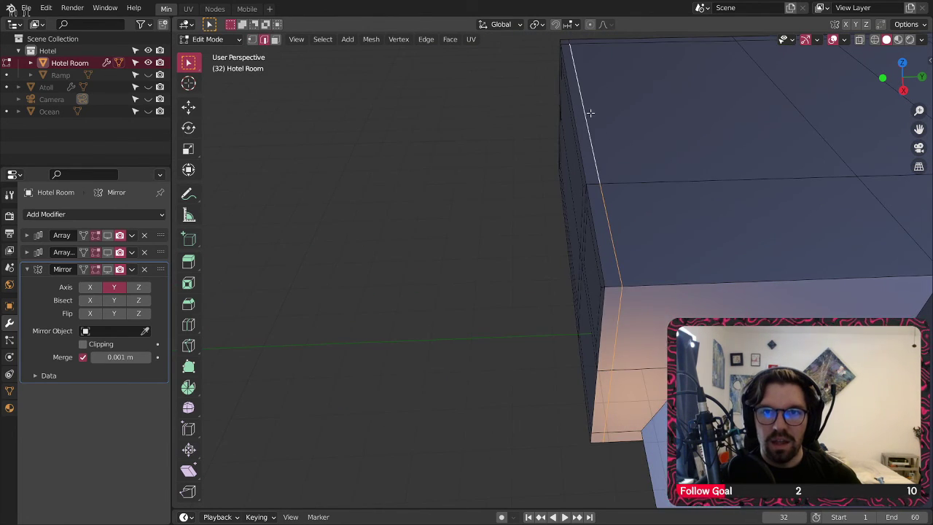
scroll(568, 88, "up", 4)
middle_click_drag(590, 113, 697, 159, "shift")
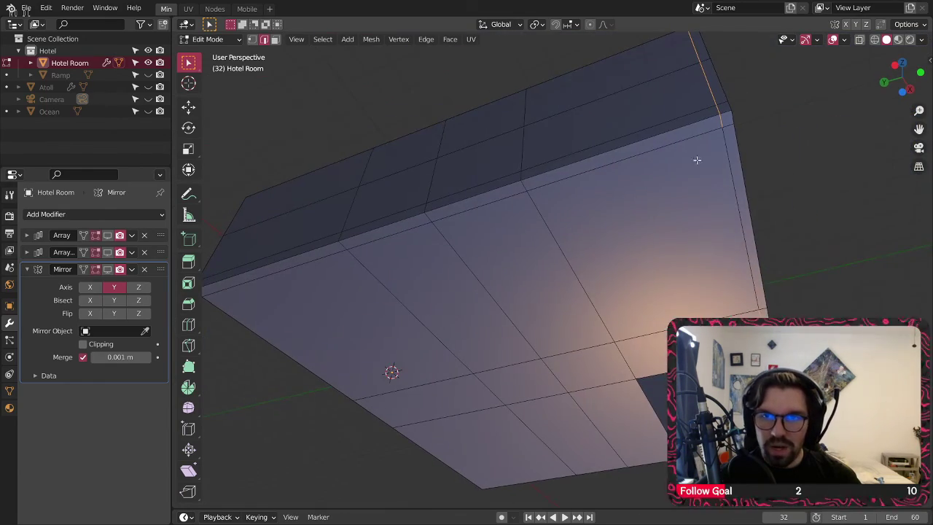
middle_click_drag(738, 213, 306, 304)
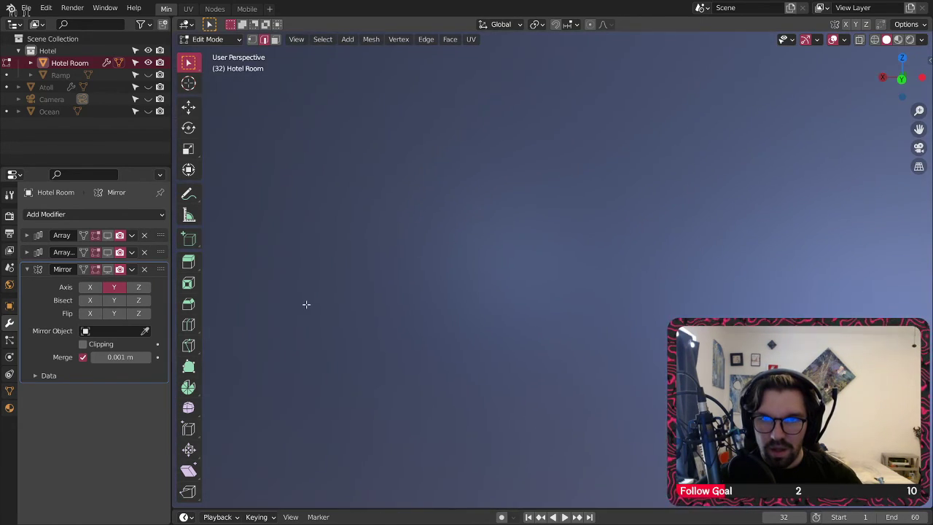
middle_click_drag(497, 244, 296, 262)
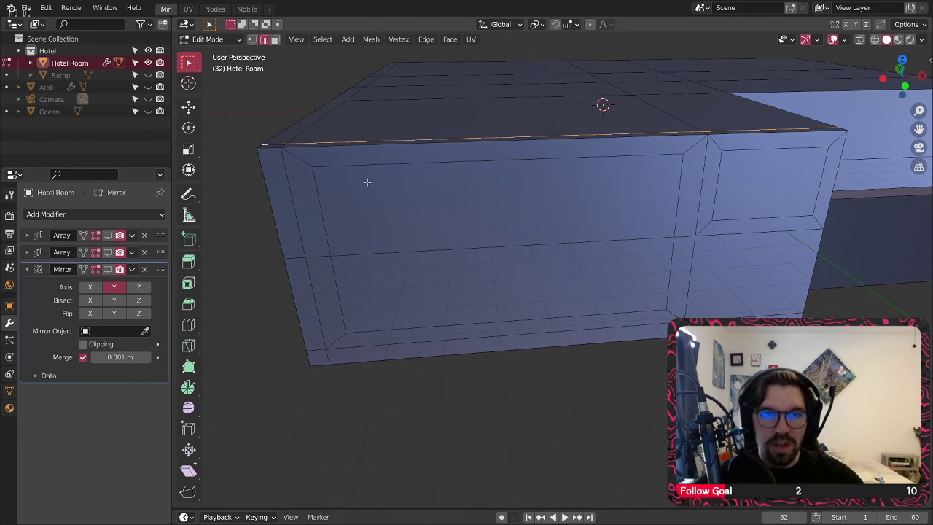
Step: Dissolve the selected edge loop running around the room just inside the outer end wall
middle_click_drag(485, 119, 481, 181)
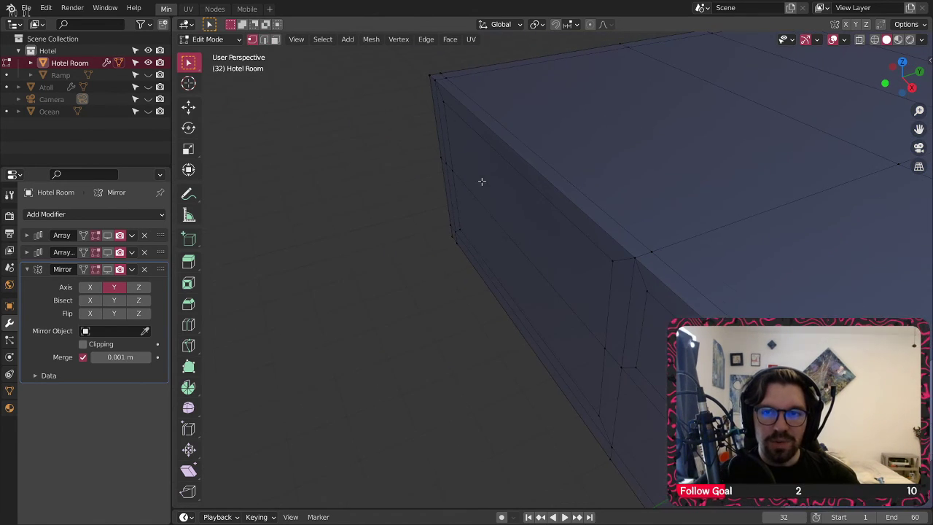
middle_click_drag(539, 216, 517, 209)
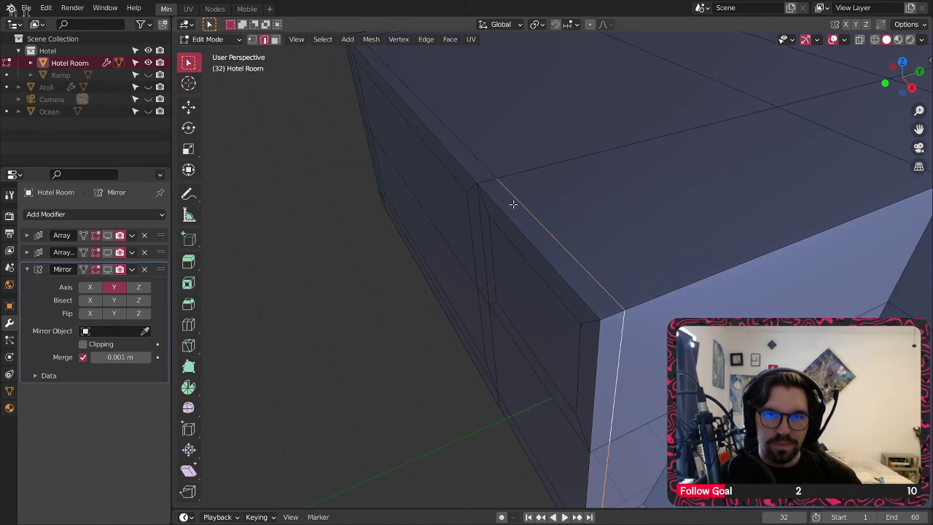
scroll(466, 193, "down", 4)
middle_click_drag(462, 191, 430, 223, "shift")
scroll(256, 196, "up", 6)
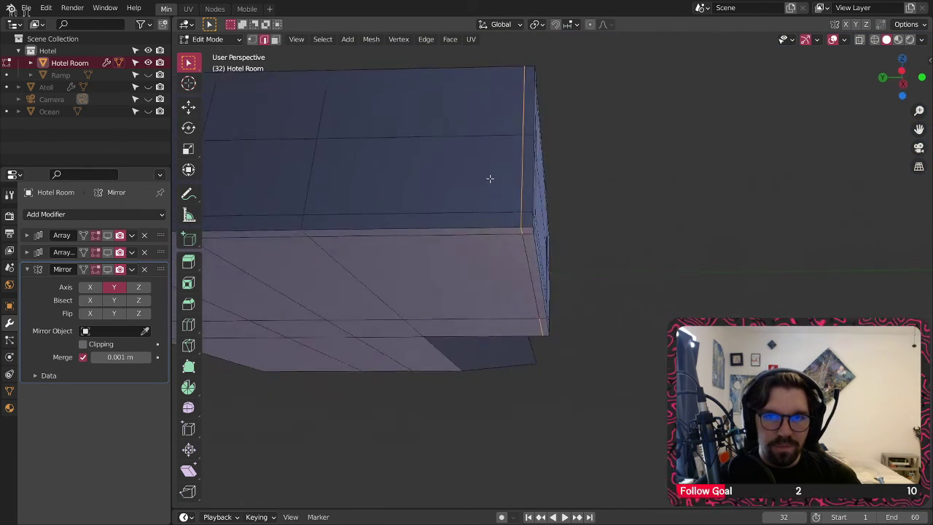
right_click(532, 203)
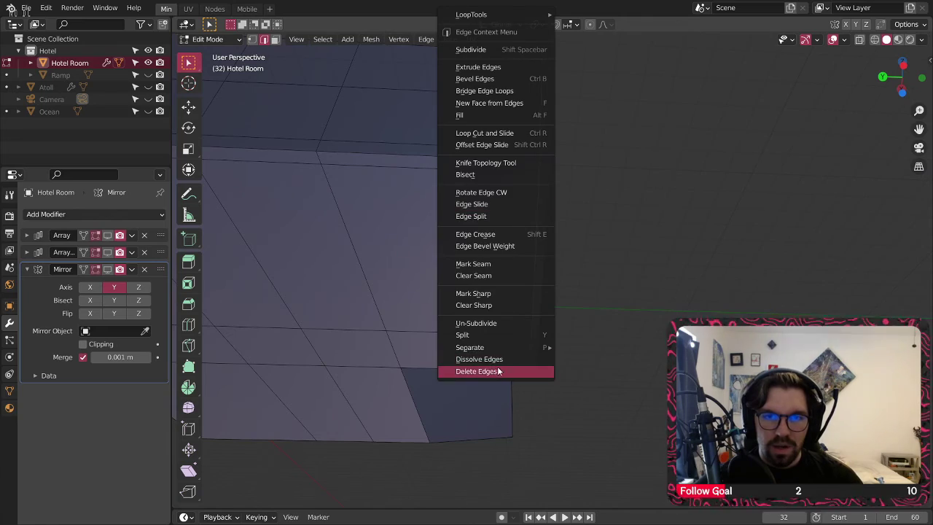
left_click(536, 371)
scroll(500, 360, "down", 5)
middle_click_drag(525, 277, 440, 247)
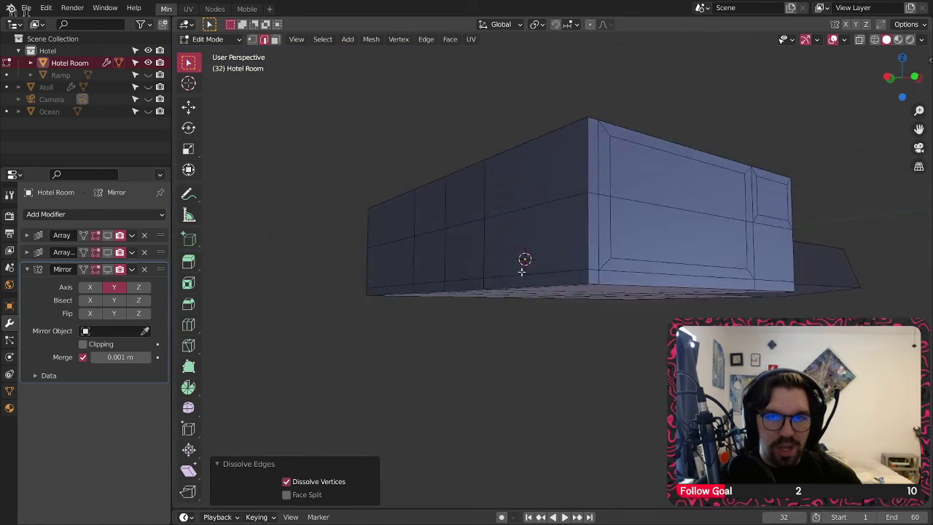
Step: In face selection mode, select the frame faces surrounding the end wall's large window area, including the outer edge and floor-level strips
middle_click_drag(560, 295, 416, 257)
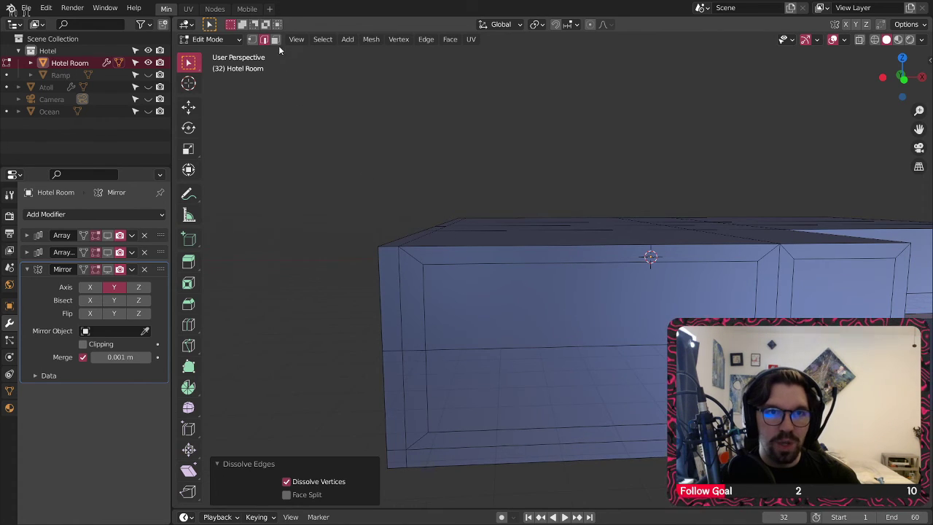
left_click(388, 267)
left_click(409, 272, "alt")
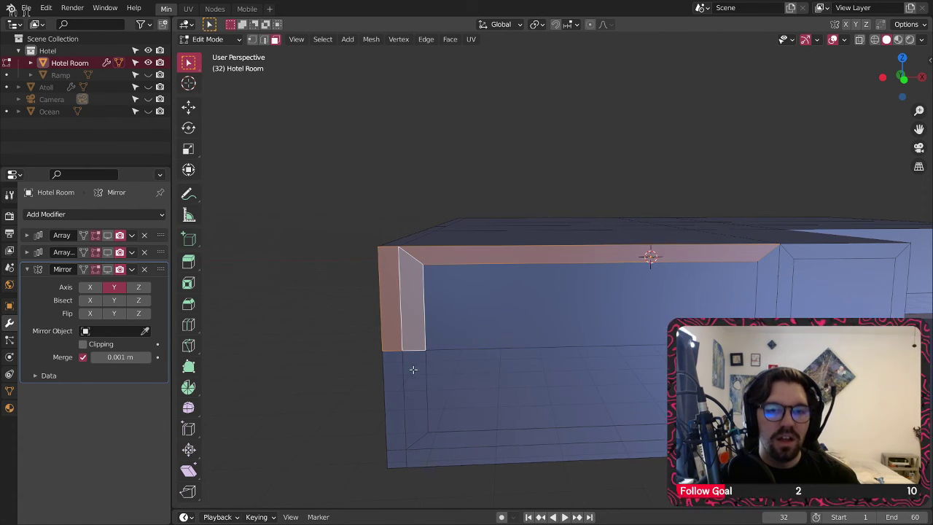
left_click(398, 389, "shift")
left_click(404, 396, "shift")
left_click(412, 437, "shift")
left_click(400, 430, "shift")
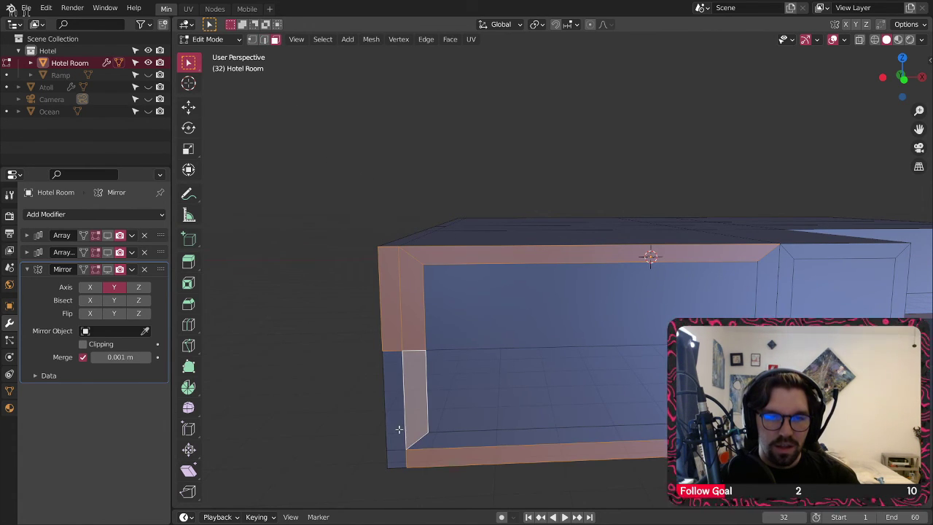
left_click(402, 455, "shift")
left_click(424, 447, "shift")
middle_click_drag(794, 382, 584, 381, "shift")
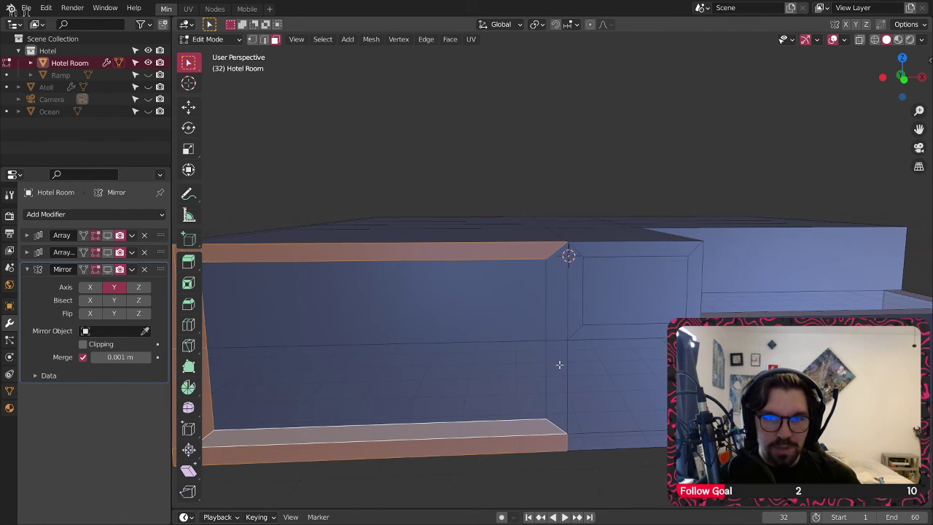
left_click(559, 364, "shift")
Step: Add the faces around and below the small window area to the selection and extrude them all along their normals with an offset of -0.392 m
left_click(591, 251, "shift")
left_click(576, 284, "shift")
left_click(575, 284, "shift")
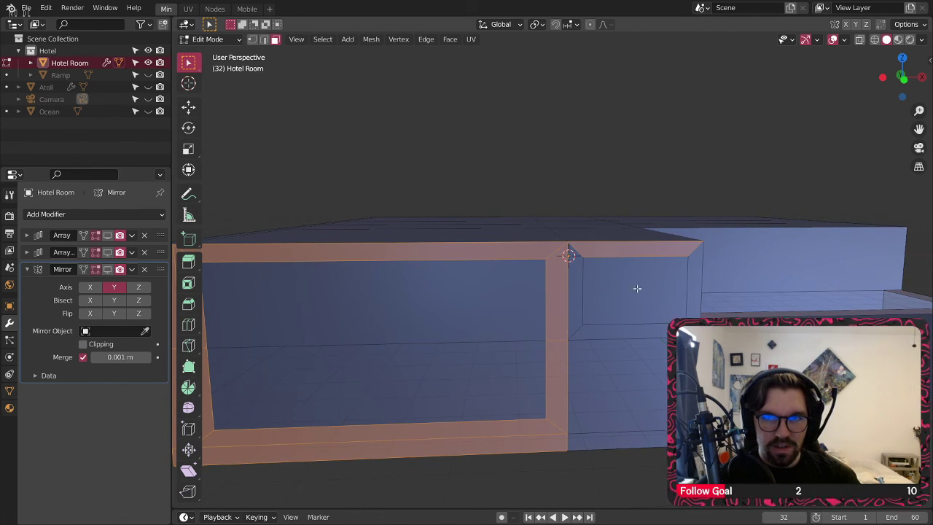
left_click(603, 393, "shift")
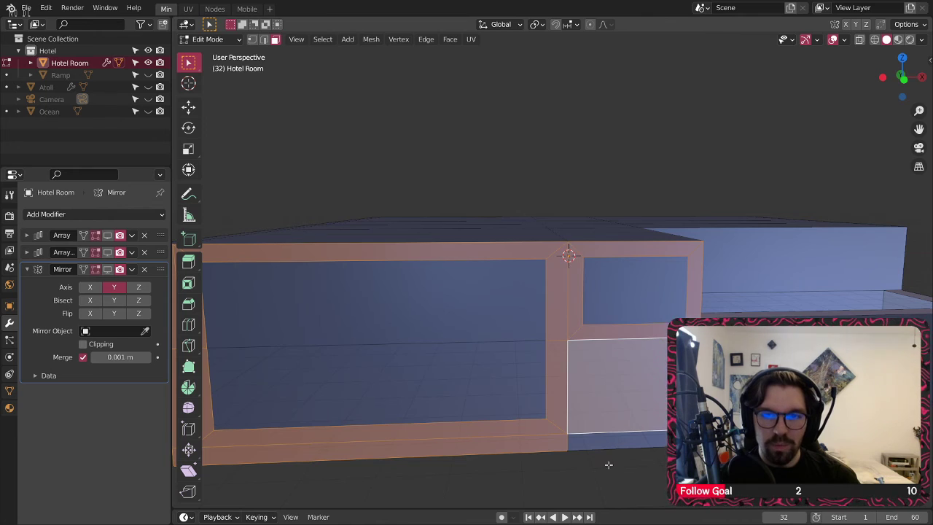
left_click(606, 458, "shift")
middle_click_drag(607, 457, 466, 343)
scroll(512, 279, "down", 3)
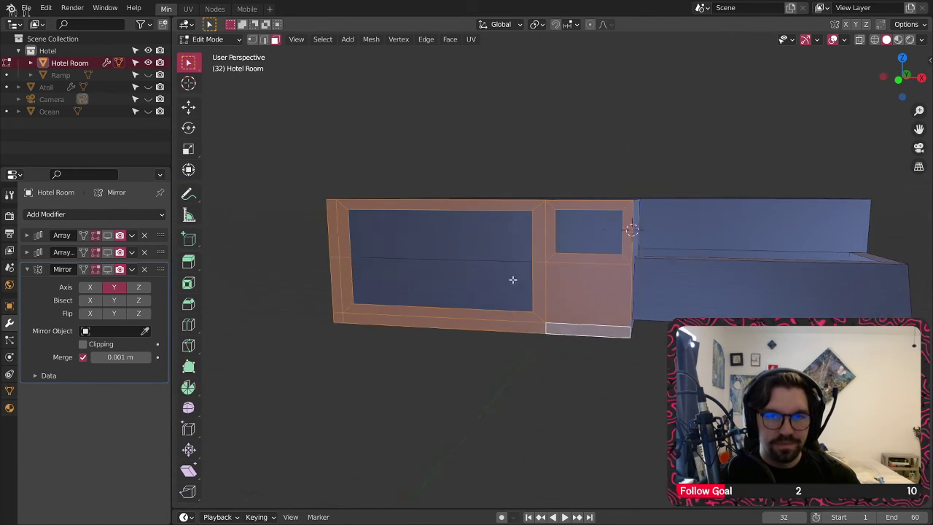
right_click(520, 286)
left_click(519, 321)
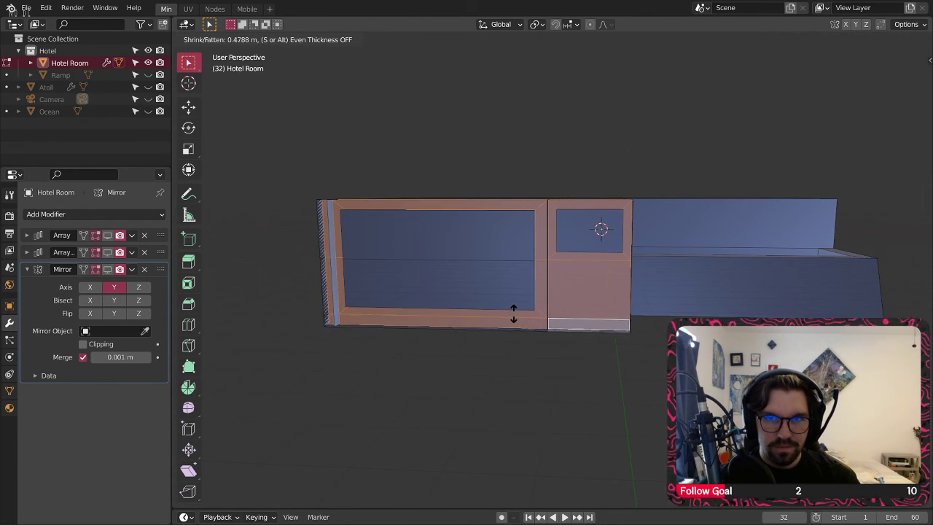
left_click(510, 325)
middle_click_drag(545, 228, 486, 258)
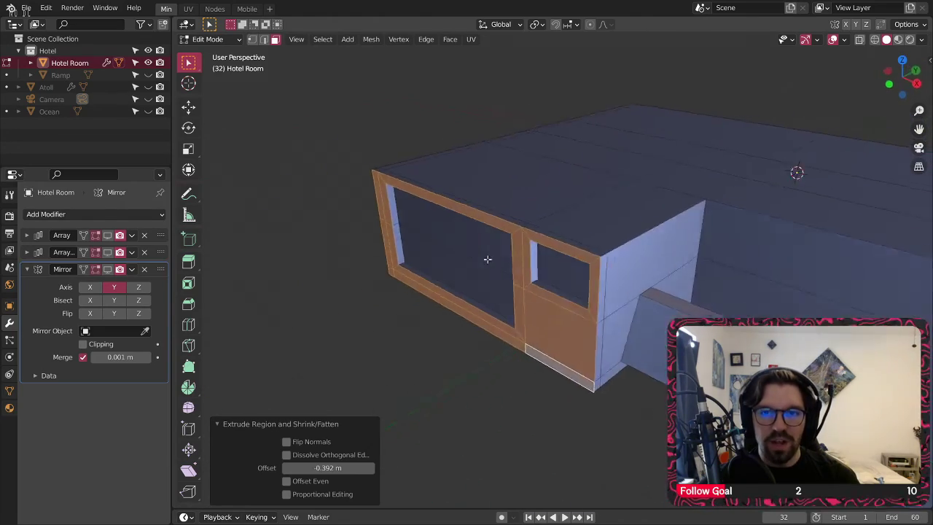
Step: From inside the room, fill the lower and upper inner frame faces along the large window's left side using their corner vertices
scroll(439, 268, "up", 5)
middle_click_drag(427, 299, 483, 294)
scroll(546, 224, "up", 3)
scroll(571, 270, "up", 5)
left_click(264, 53)
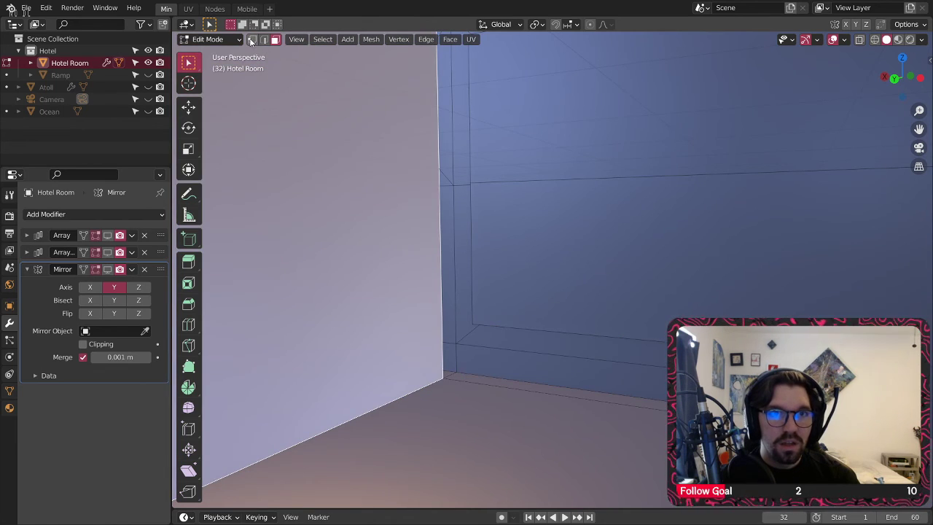
left_click(251, 40)
left_click(476, 324)
left_click(440, 376, "shift")
middle_click_drag(487, 249, 490, 328, "shift")
left_click(473, 271, "shift")
left_click(442, 267, "shift")
key("f")
left_click(468, 266)
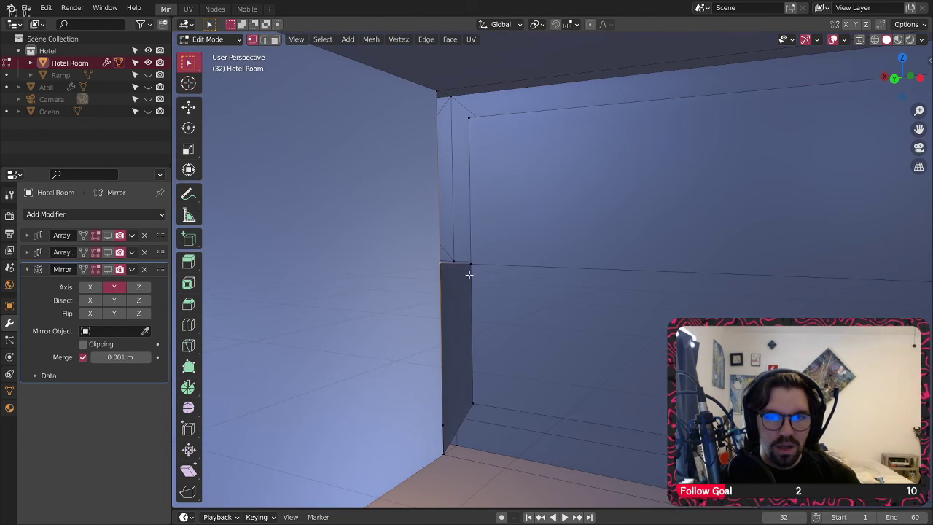
left_click(431, 83, "shift")
key("f")
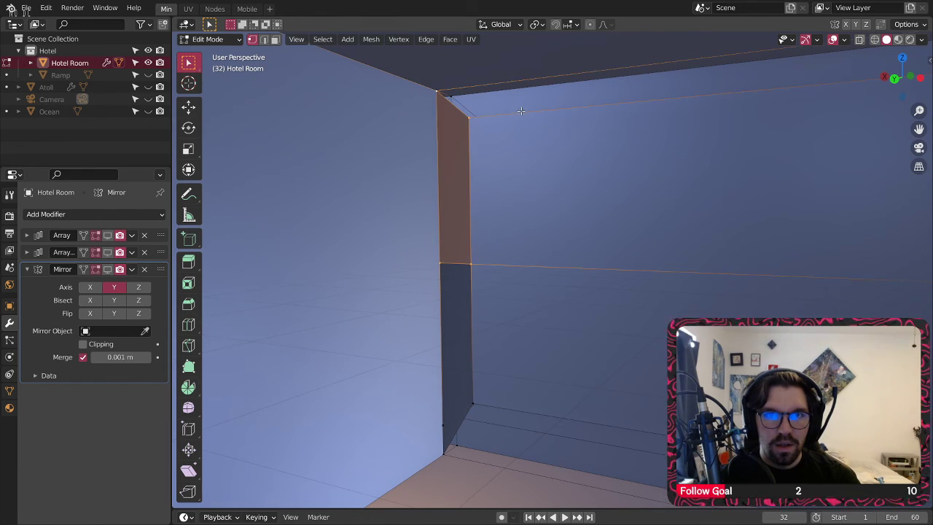
Step: Fill the inner frame face above the large window, joining the window's upper edge to the ceiling edge
middle_click_drag(521, 111, 362, 162)
left_click(313, 155)
left_click(289, 109, "shift")
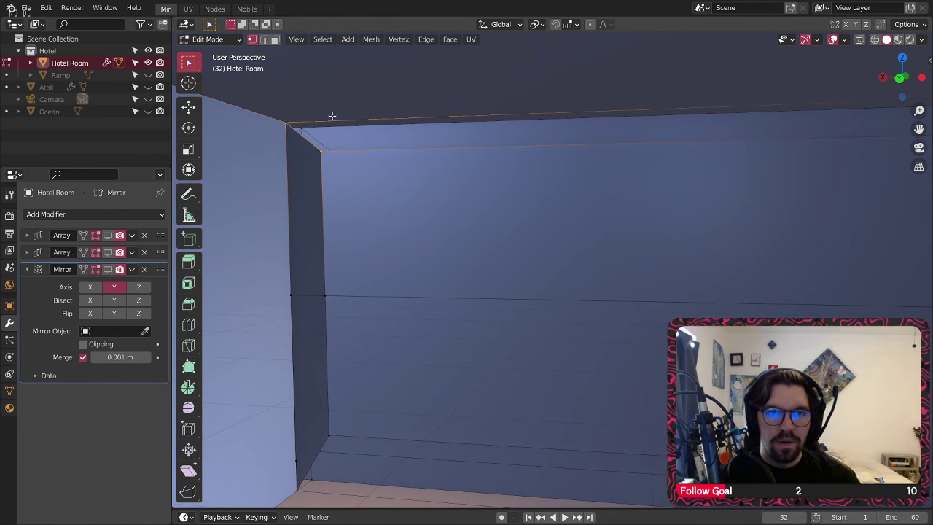
middle_click_drag(443, 160, 456, 156)
middle_click_drag(729, 163, 602, 188, "shift")
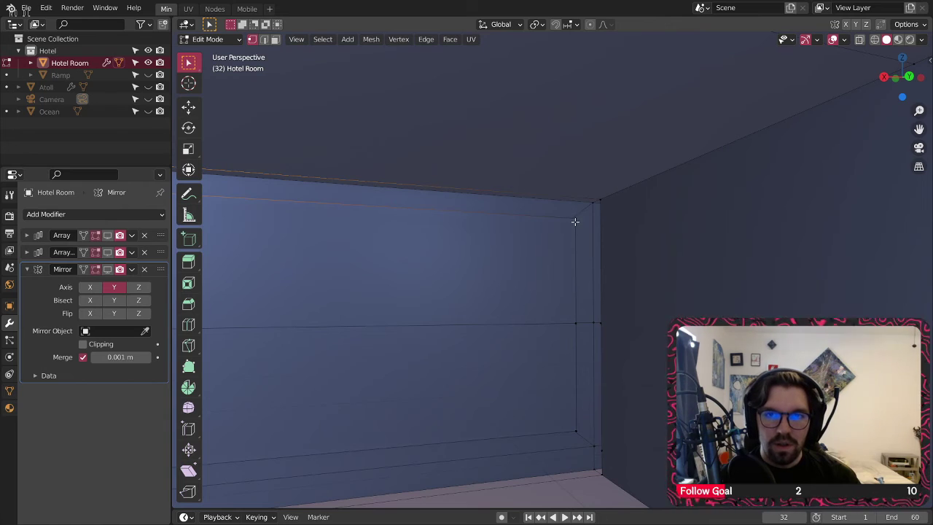
key("f")
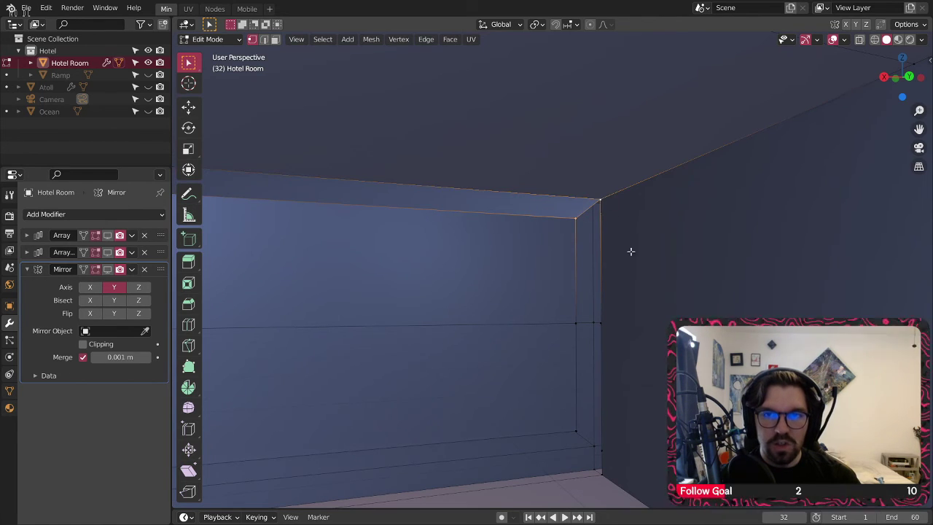
Step: Fill the upper and lower inner frame faces along the large window's right side
key("f")
left_click(573, 324)
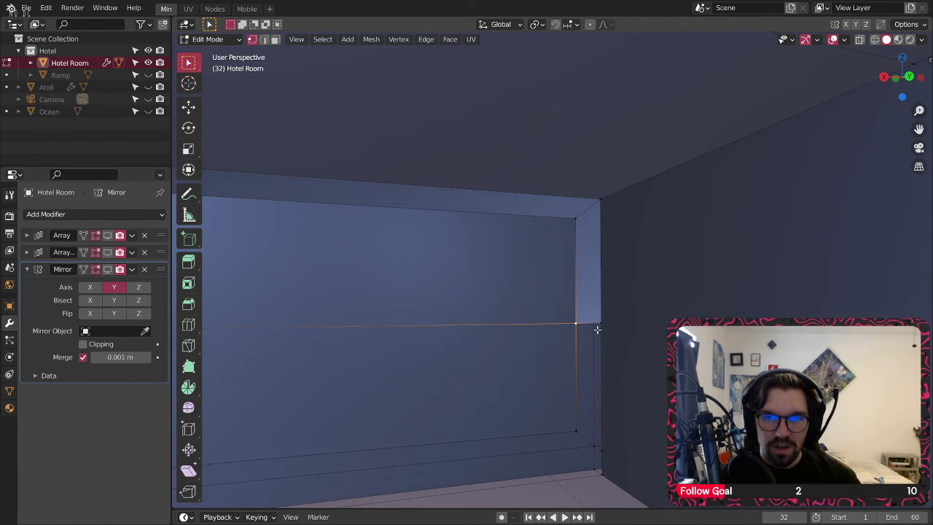
middle_click_drag(581, 451, 637, 435)
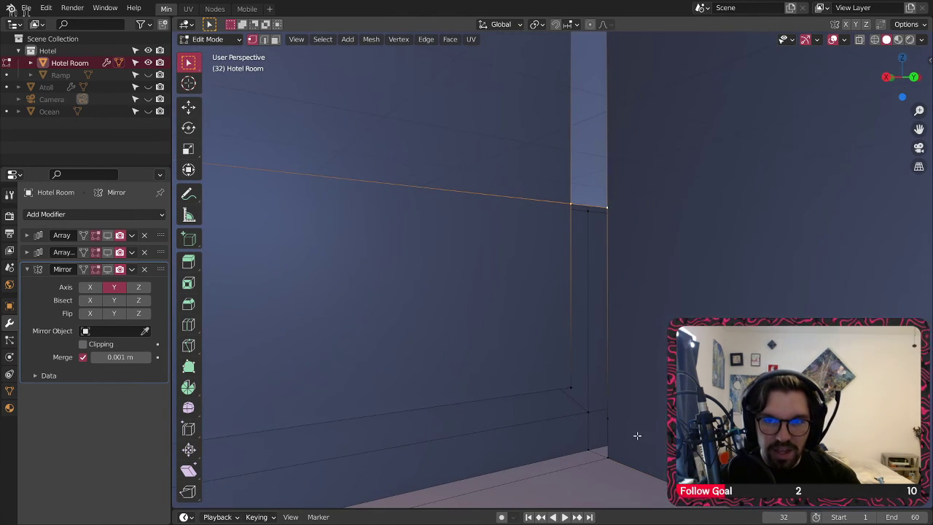
left_click(572, 384, "shift")
key("f")
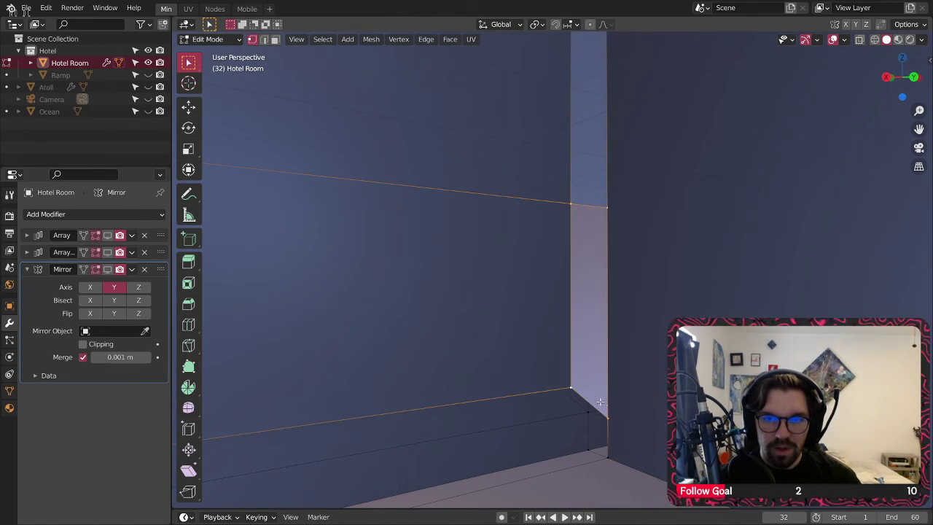
Step: Fill the inner frame face beneath the large window, from its lower corners to the floor corners
middle_click_drag(606, 408, 304, 335, "shift")
scroll(648, 381, "down", 3)
left_click(290, 333, "shift")
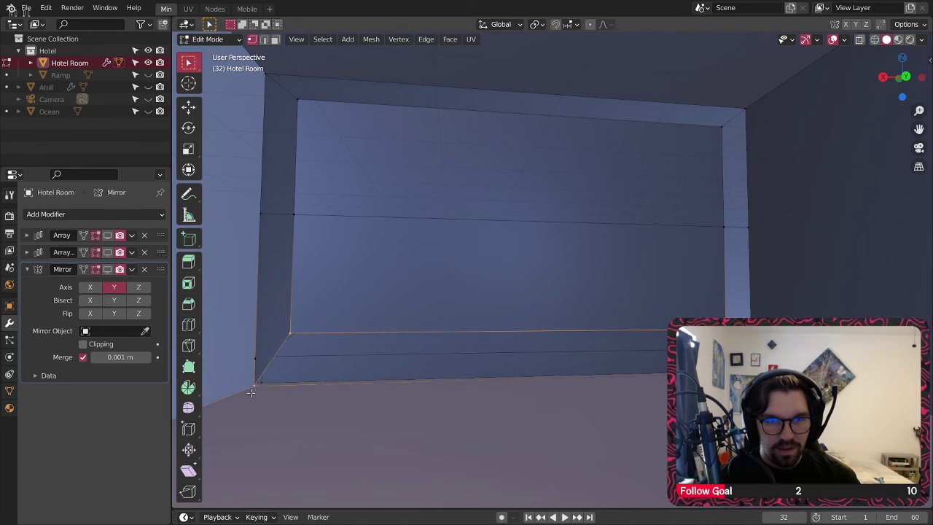
key("f")
Step: Fill the inner frame face on the small window's right side, out to the adjoining room wall
middle_click_drag(621, 273, 538, 302)
middle_click_drag(528, 250, 469, 253)
middle_click_drag(596, 311, 685, 259)
middle_click_drag(420, 249, 456, 161)
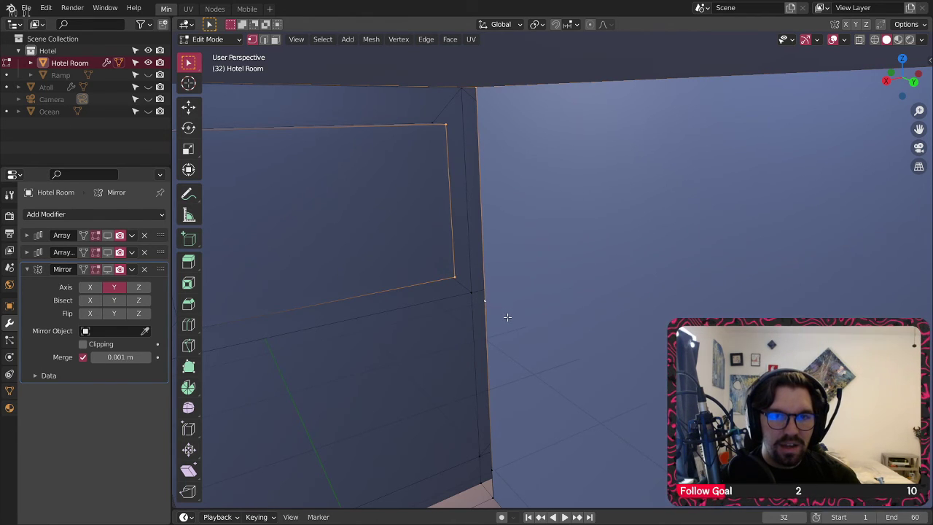
middle_click_drag(507, 317, 497, 182)
middle_click_drag(494, 126, 336, 119)
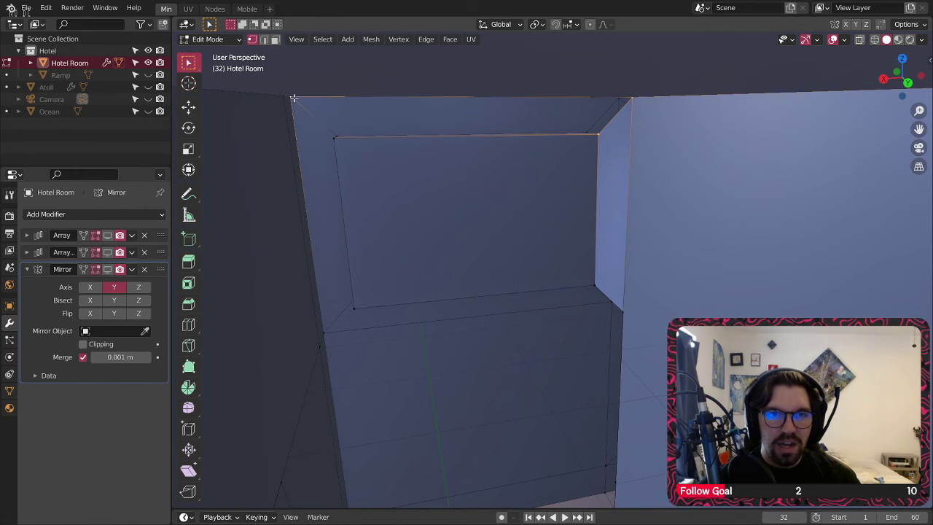
Step: Try to fill the small window's top and left inner frame faces using the outer shell's corner vertex, and undo both fills
left_click(332, 138, "shift")
left_click(298, 93)
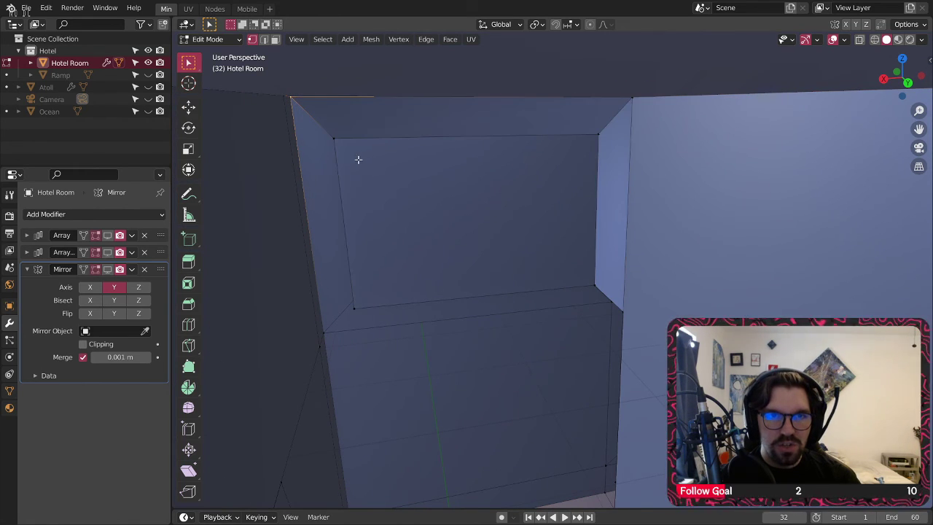
middle_click_drag(345, 161, 315, 159)
key("ctrl+z")
key("ctrl+z")
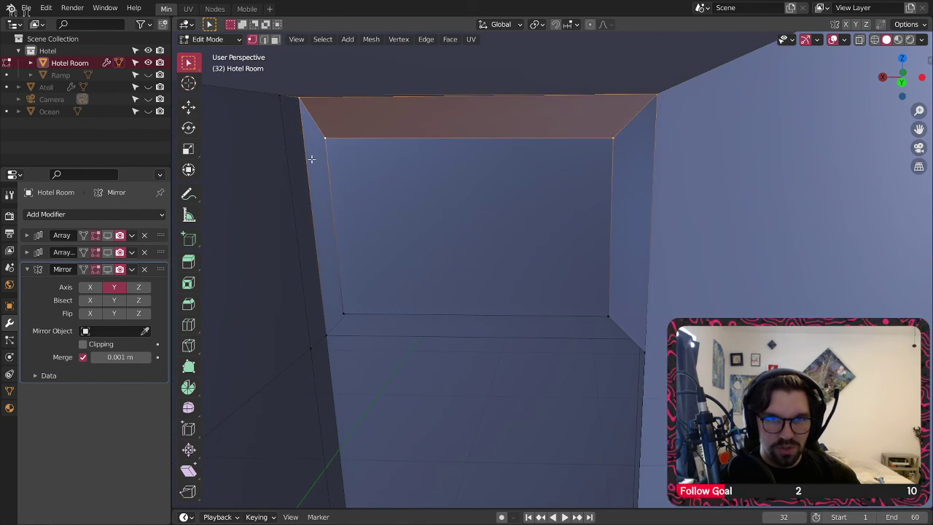
key("ctrl+z")
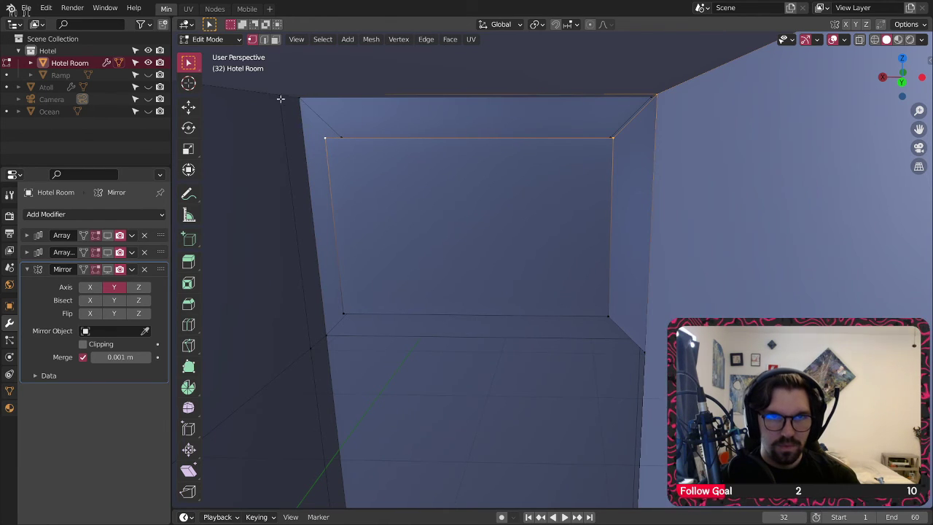
Step: Fill the small window's remaining inner frame faces above, on the left and beneath it, using the inner wall's corner vertices
left_click(281, 97, "shift")
key("f")
left_click(283, 96, "shift")
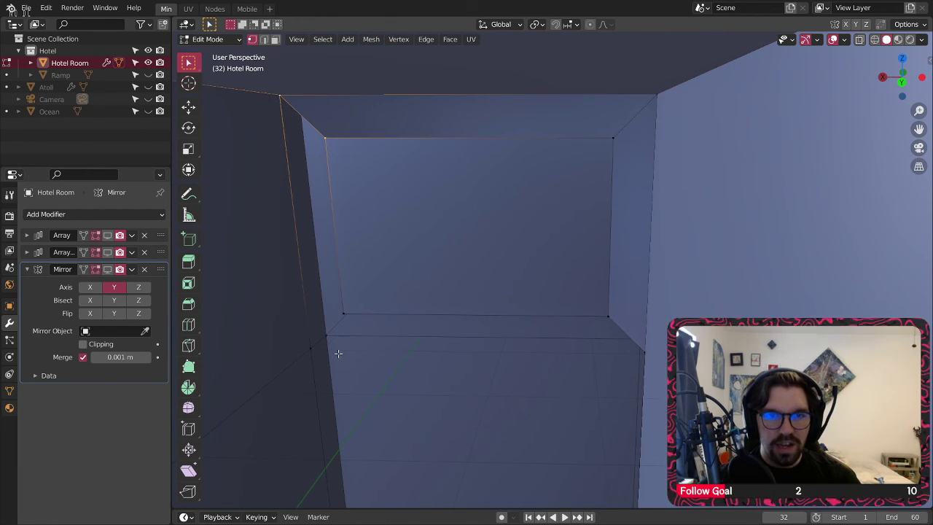
key("f")
left_click(343, 314)
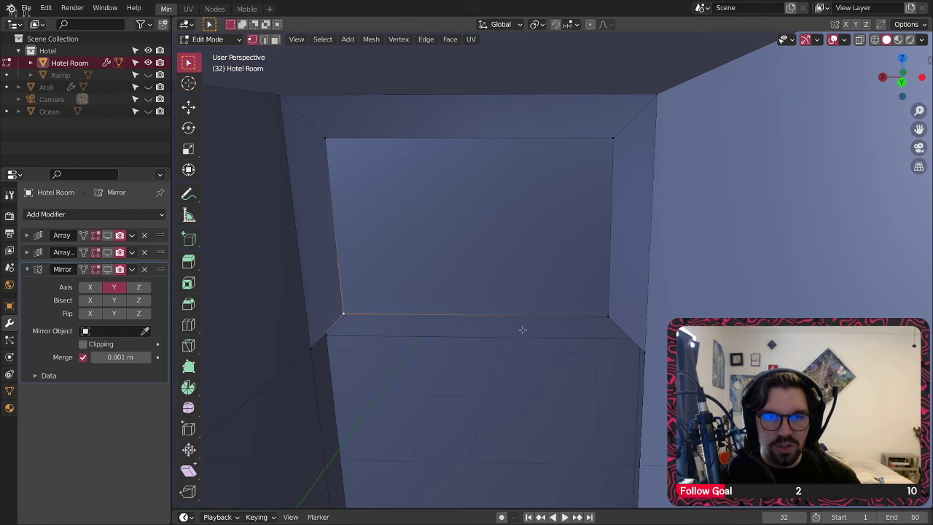
left_click(298, 356, "shift")
key("f")
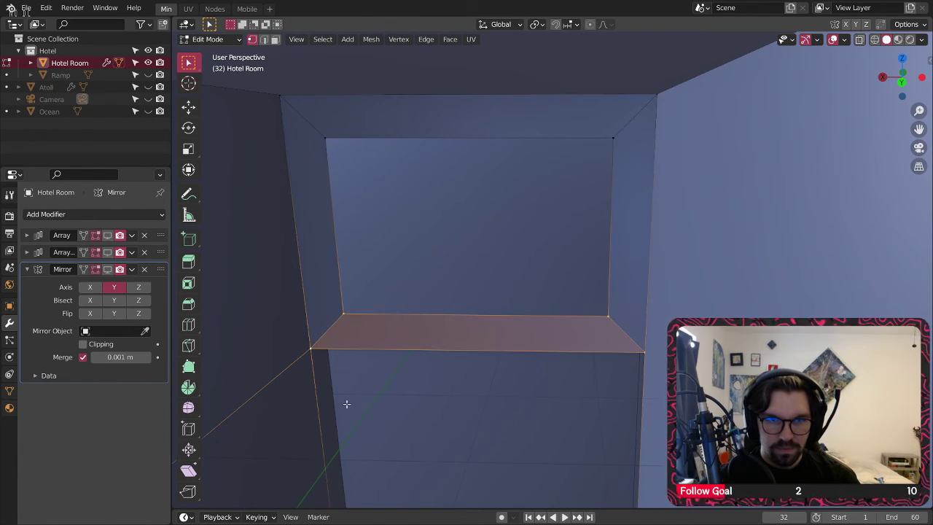
Step: Fill the inner wall face below the small window and the narrow strip beneath it down to the floor
middle_click_drag(346, 405, 410, 265, "shift")
left_click(354, 198)
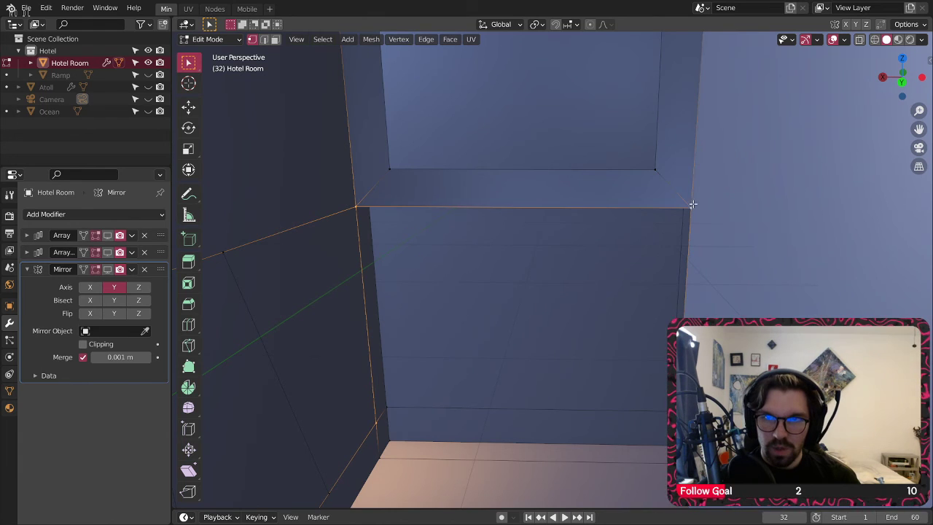
key("f")
key("alt+a")
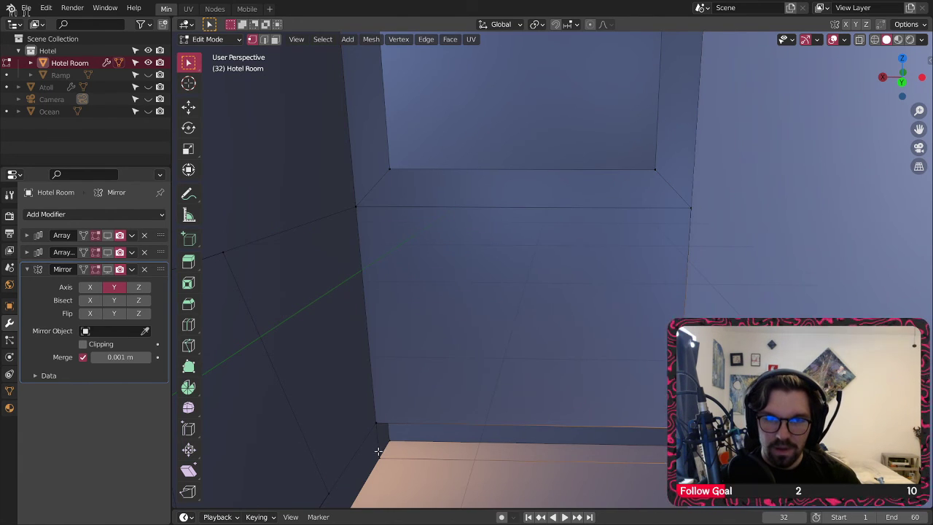
key("f")
middle_click_drag(400, 383, 415, 329)
scroll(418, 318, "down", 5)
scroll(416, 329, "down", 6)
scroll(518, 298, "up", 6)
middle_click_drag(568, 273, 515, 165)
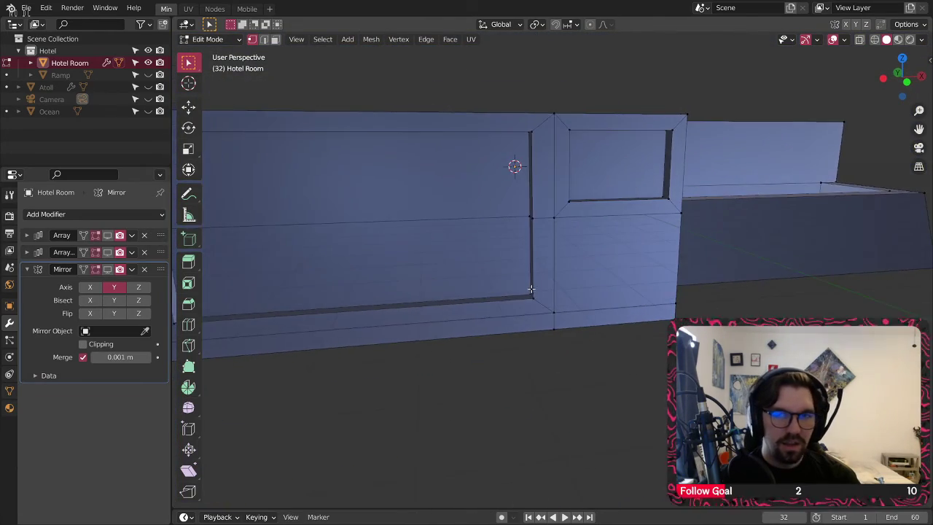
Step: Inspect the whole room's outer walls and windows in Object Mode, and return to Edit Mode
scroll(602, 228, "down", 2)
scroll(602, 229, "down", 3)
middle_click_drag(603, 229, 547, 243)
left_click(211, 38)
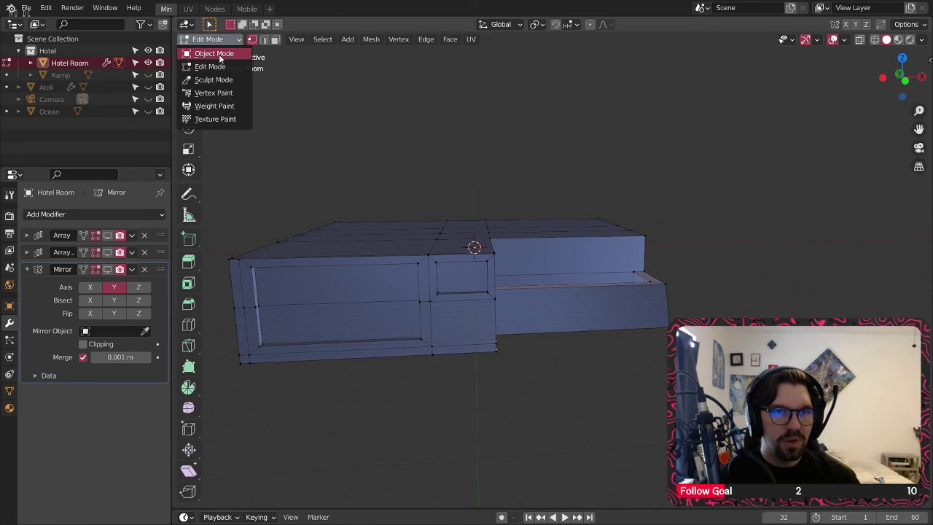
left_click(218, 53)
middle_click_drag(494, 436, 430, 284)
left_click(212, 39)
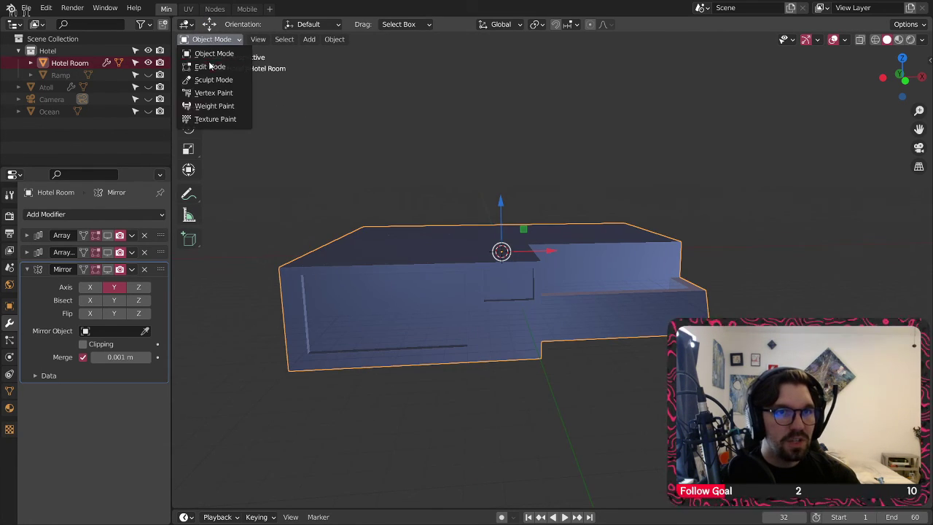
left_click(215, 52)
Step: Create two material slots with new materials on the Hotel Room, and assign the second to the large and small window panes
scroll(369, 295, "up", 3)
left_click(424, 322)
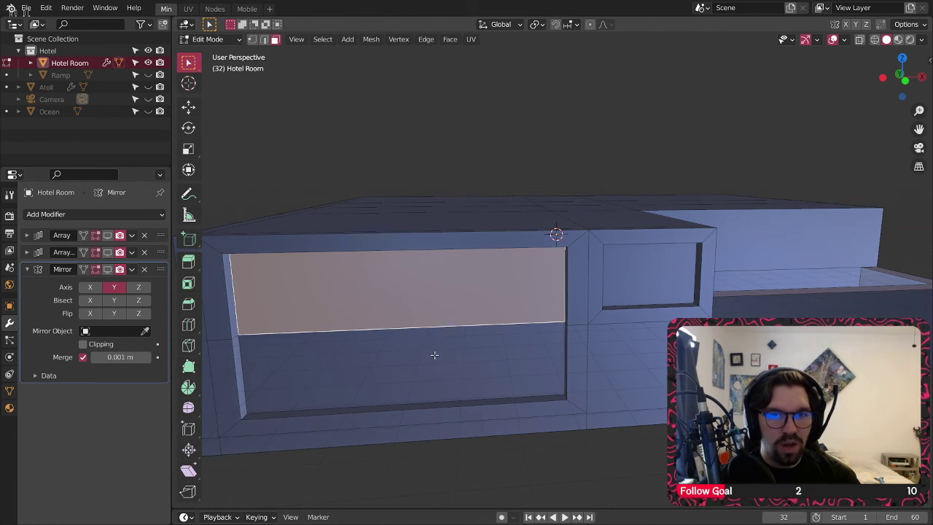
left_click(434, 356, "shift")
left_click(660, 266, "shift")
left_click(215, 9)
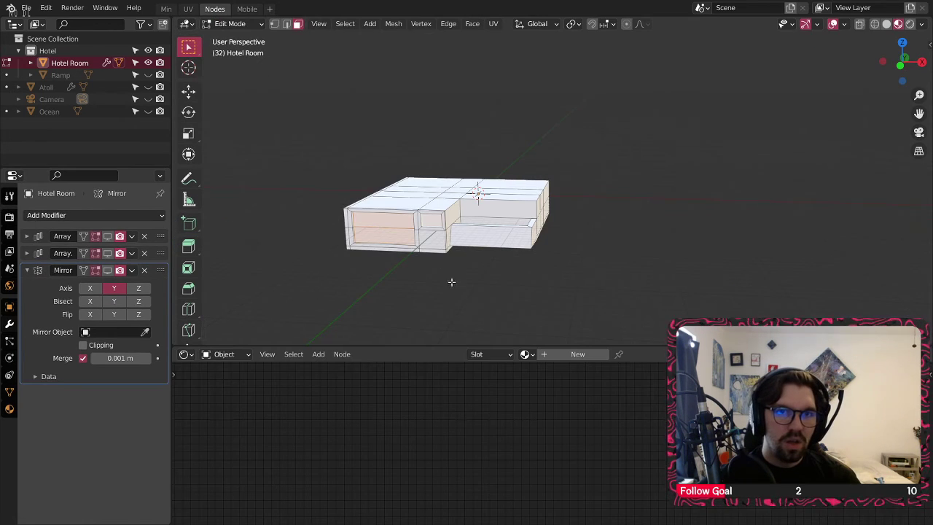
scroll(451, 233, "up", 5)
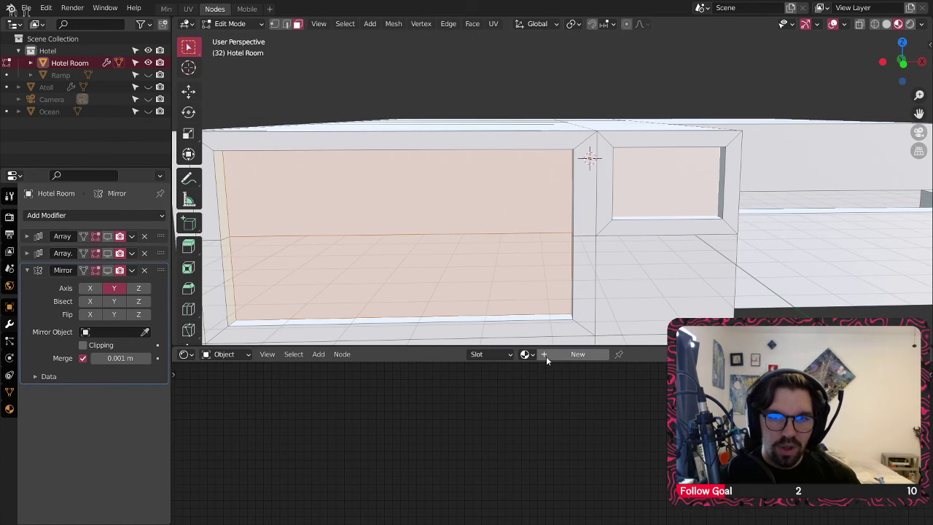
left_click(545, 354)
left_click(472, 355)
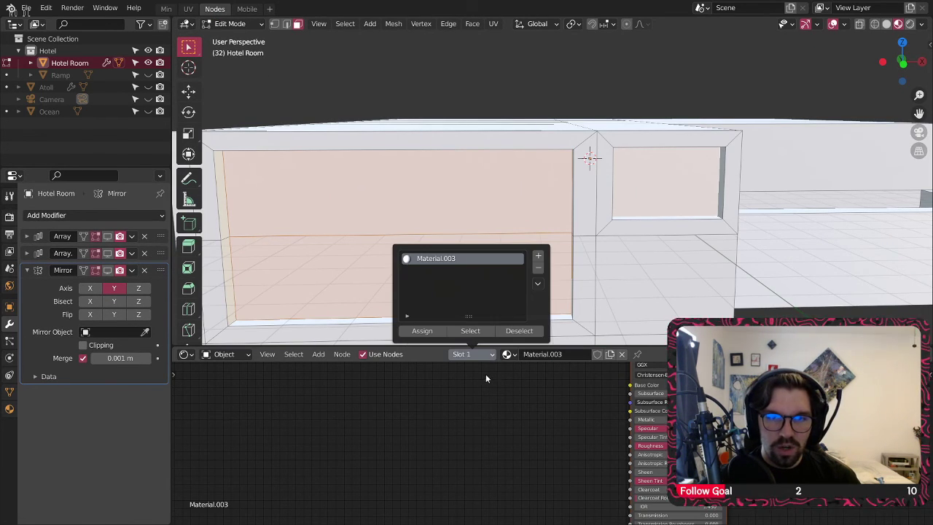
left_click(537, 256)
left_click(539, 354)
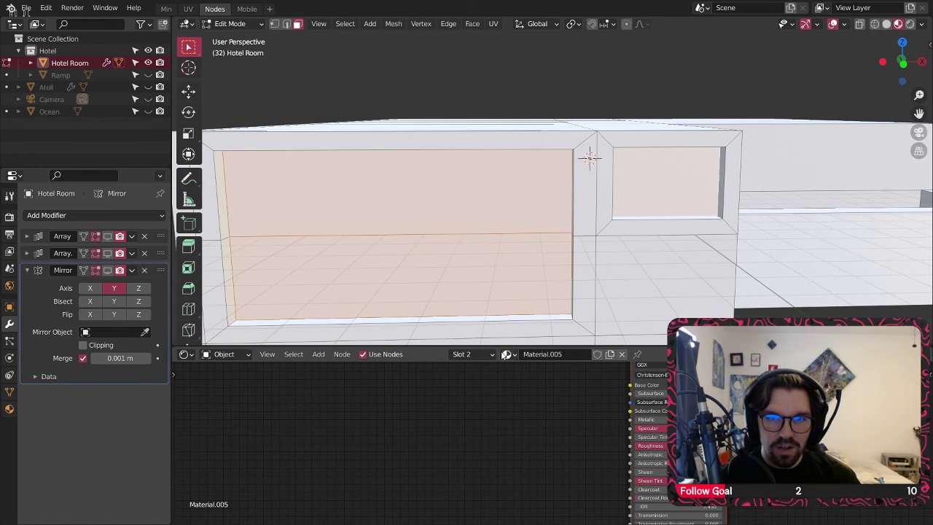
left_click(463, 355)
left_click(428, 333)
Step: Set the window pane material's Transmission to 1.000
middle_click_drag(610, 462, 563, 368)
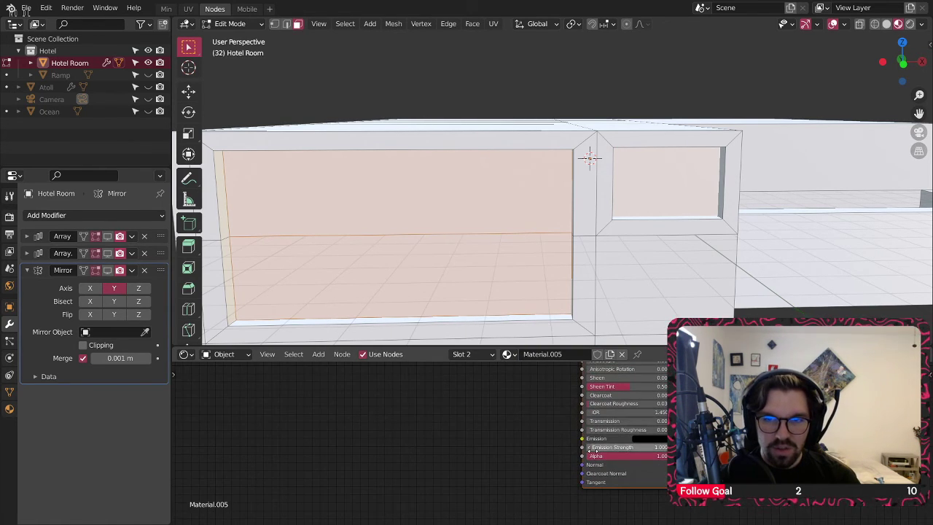
scroll(605, 467, "up", 4)
left_click_drag(603, 407, 660, 408)
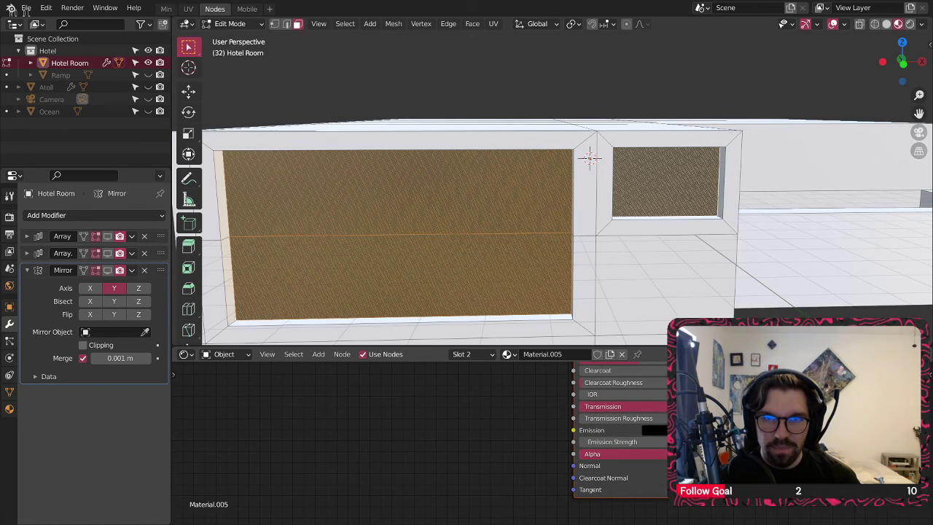
middle_click_drag(565, 201, 587, 188)
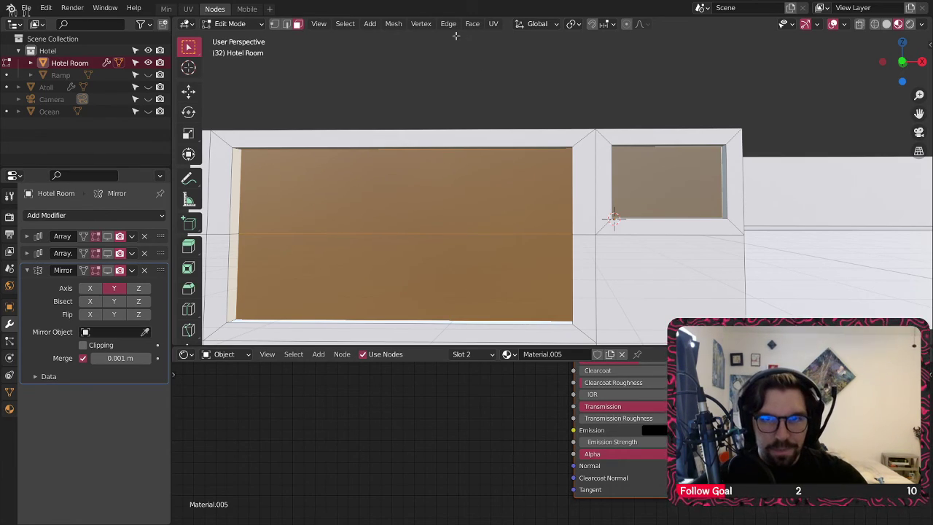
middle_click_drag(513, 209, 560, 340)
Step: Set the window pane material's Specular to 0 and Roughness to 0.2
middle_click_drag(685, 431, 586, 465)
middle_click_drag(581, 432, 602, 491)
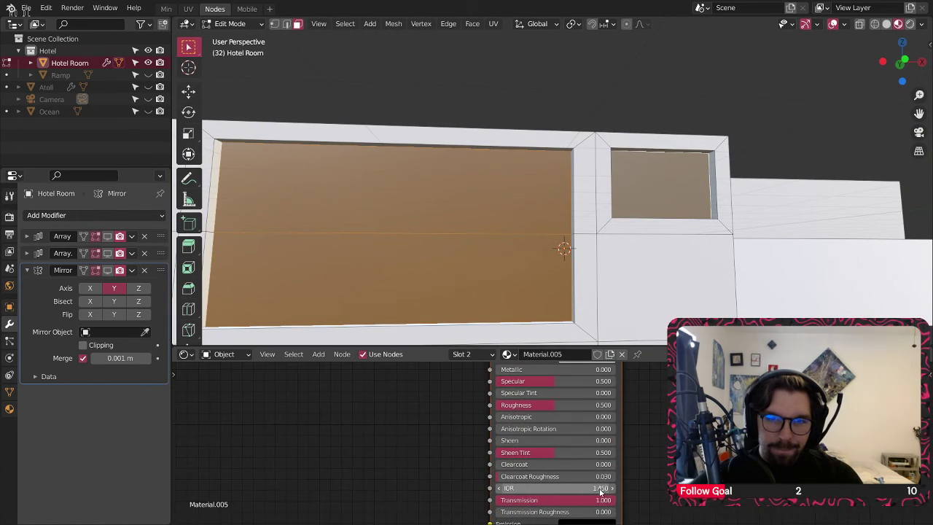
mouse_move(549, 403)
middle_mouse_down()
mouse_move(541, 460)
mouse_move(562, 410)
middle_mouse_up()
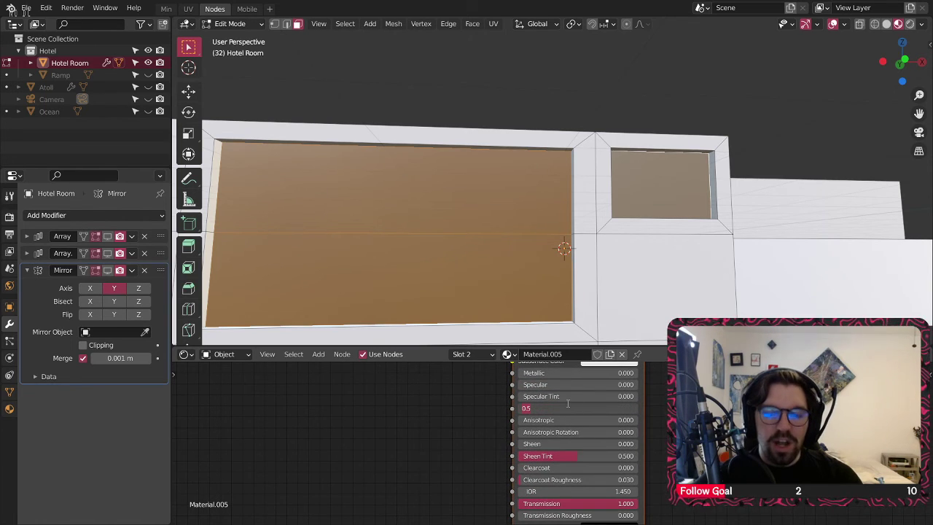
type("0.2")
key("Return")
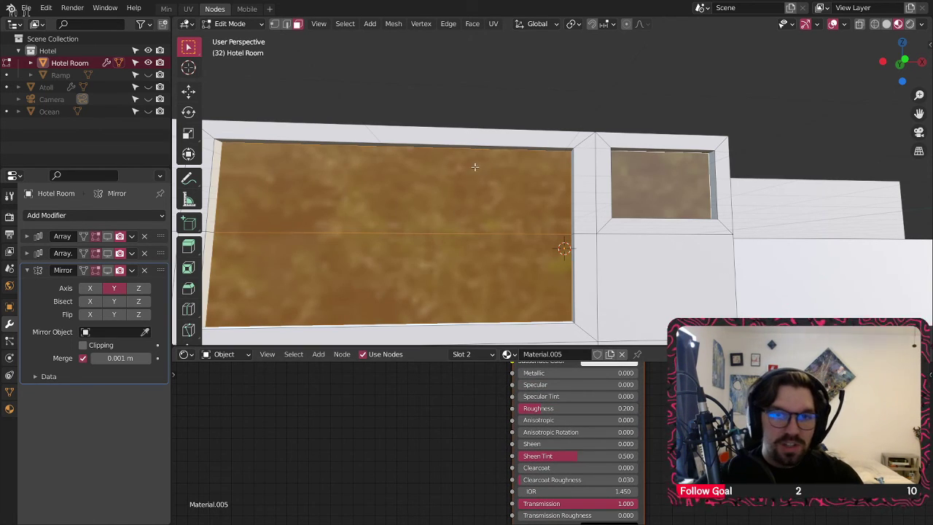
Step: Set the window pane material's Roughness to 0.25 and Sheen Tint to 0
middle_click_drag(474, 167, 485, 219)
left_click(559, 409)
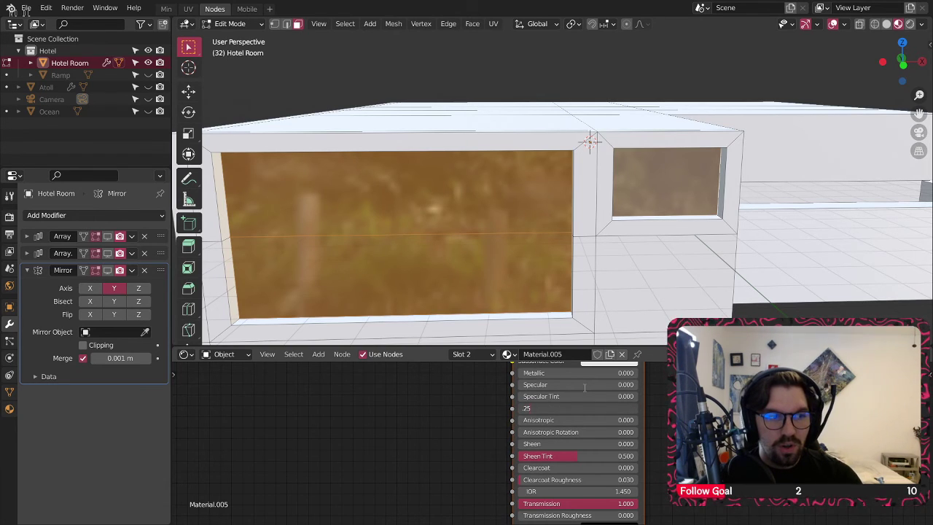
type(".25")
key("Return")
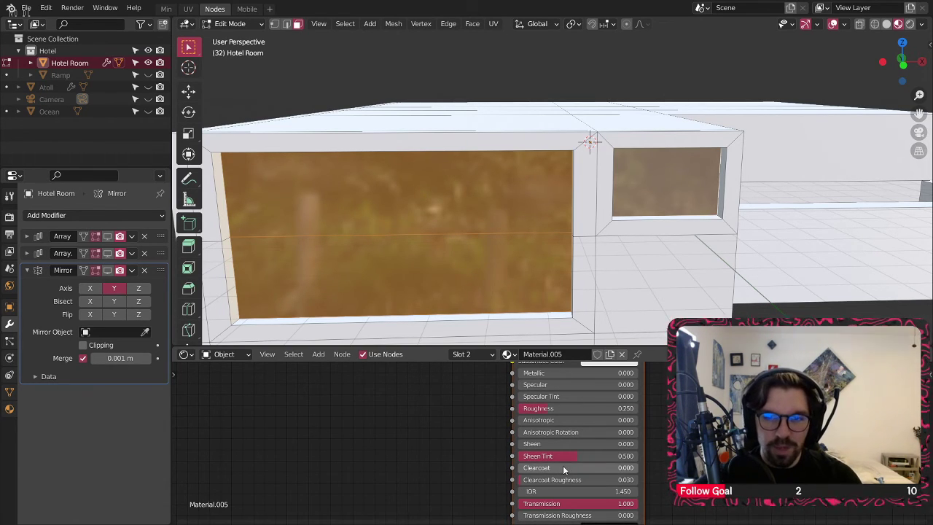
left_click_drag(562, 457, 536, 457)
middle_click_drag(459, 218, 516, 181)
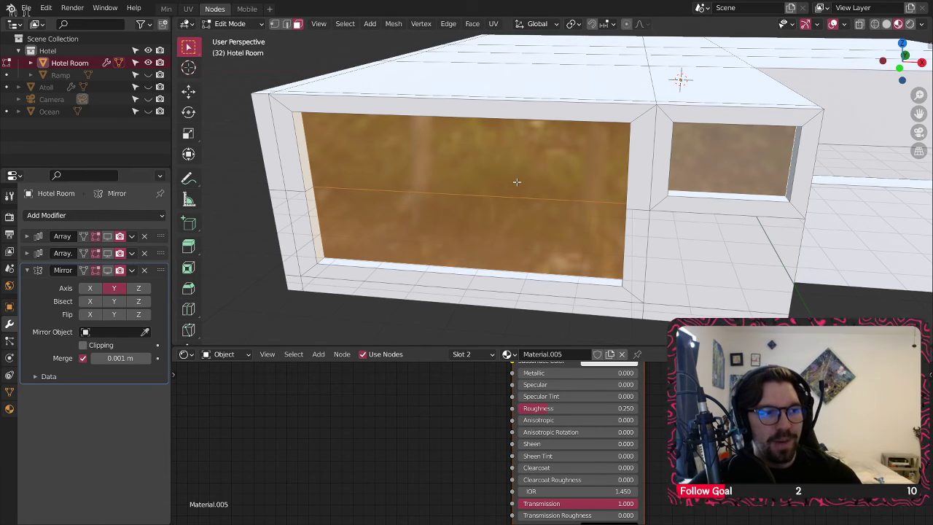
Step: Try the existing Material on the window panes, and replace it with Smuggy Glass in the second slot
middle_click_drag(571, 61, 411, 91)
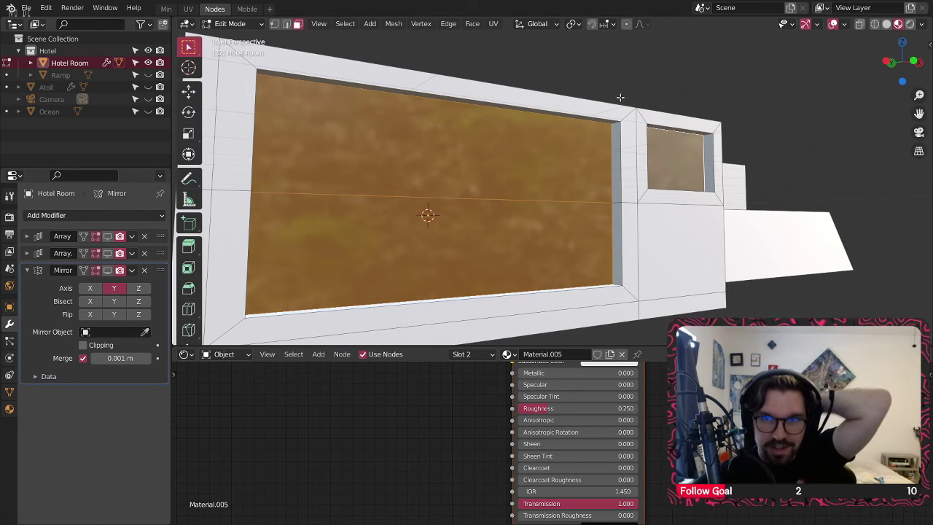
middle_click_drag(620, 97, 565, 320)
scroll(631, 446, "up", 5, "shift")
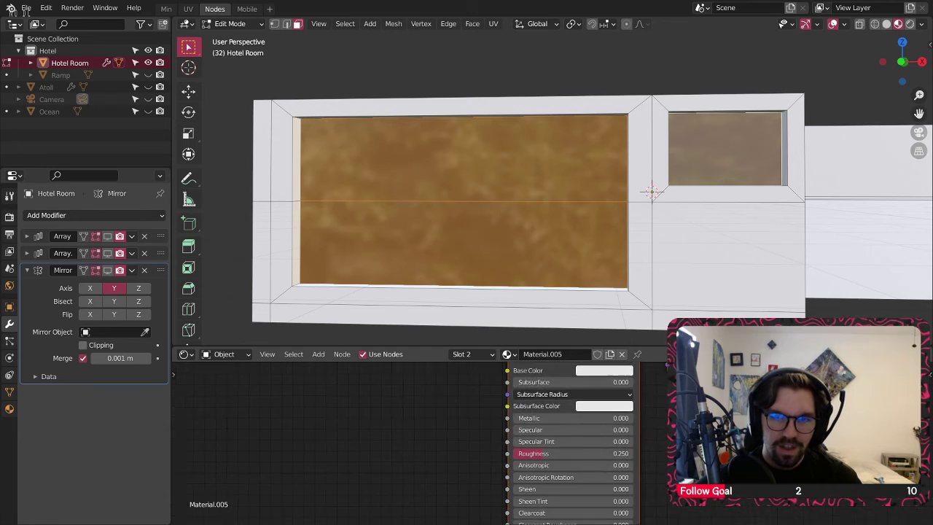
scroll(630, 441, "up", 2, "shift")
scroll(537, 405, "up", 2)
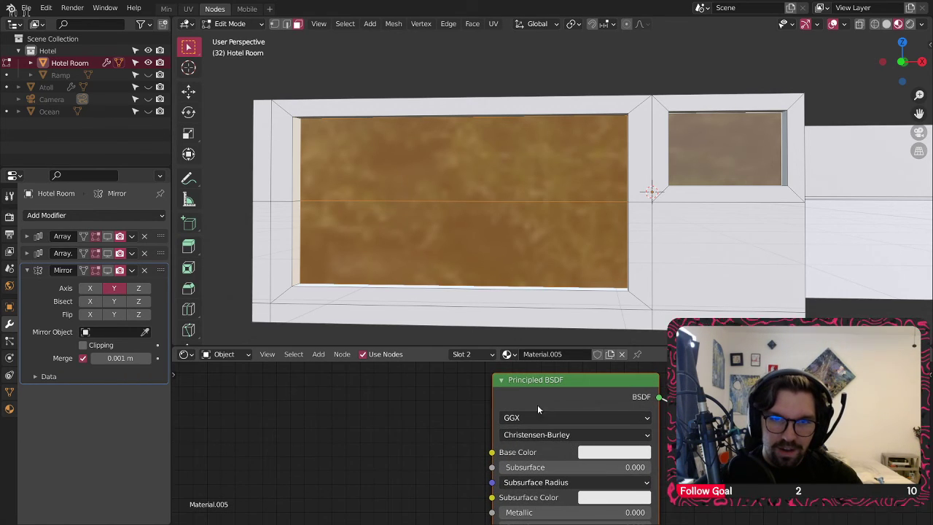
left_click(509, 355)
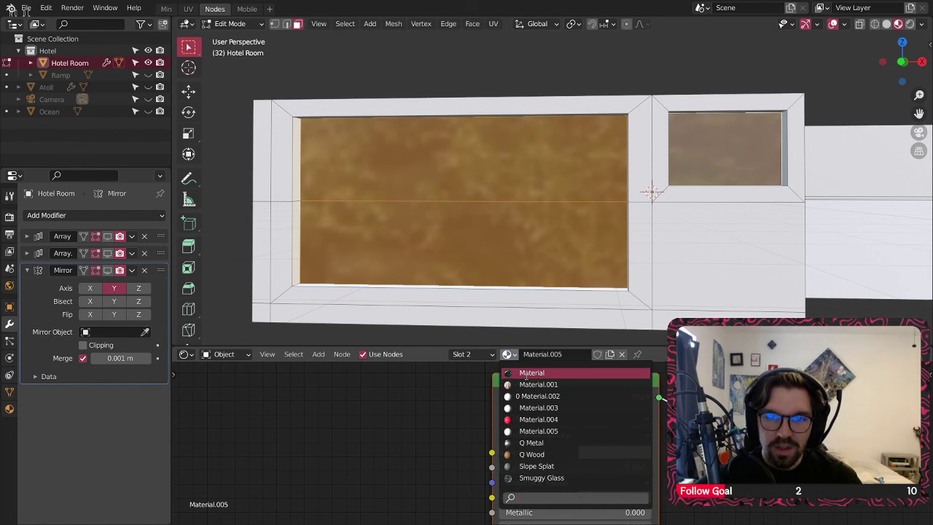
left_click(526, 373)
left_click(502, 355)
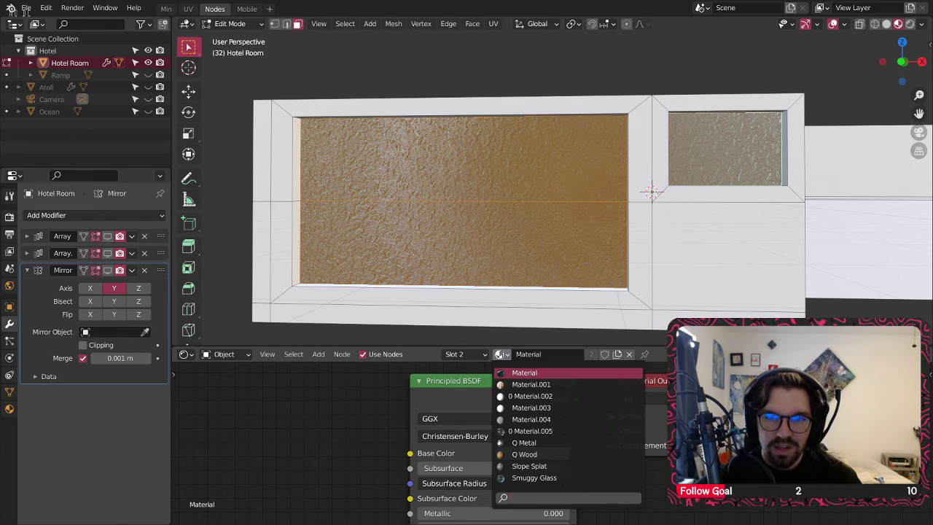
left_click(538, 482)
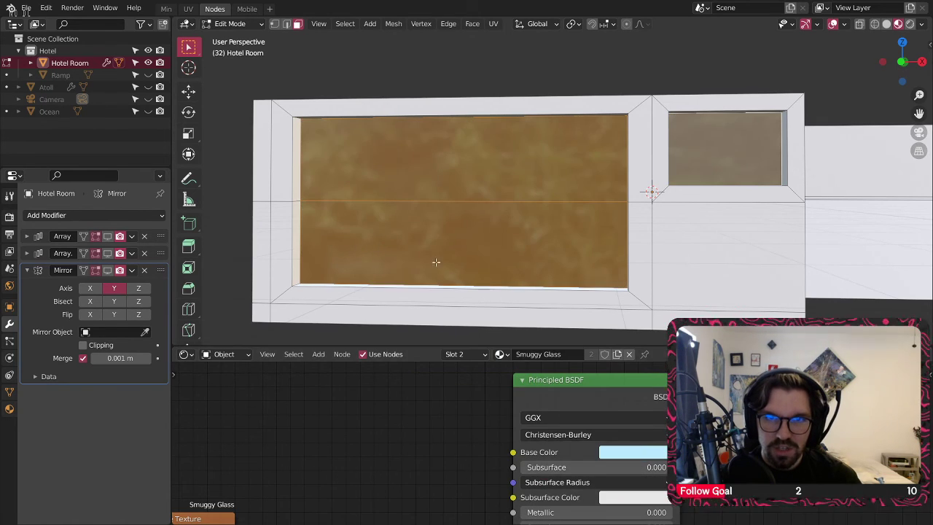
Step: Clear the face selection and examine the Smuggy Glass panes up close and from a distance
scroll(422, 226, "down", 3)
left_click(366, 321)
middle_click_drag(456, 233, 439, 232)
scroll(438, 232, "up", 8)
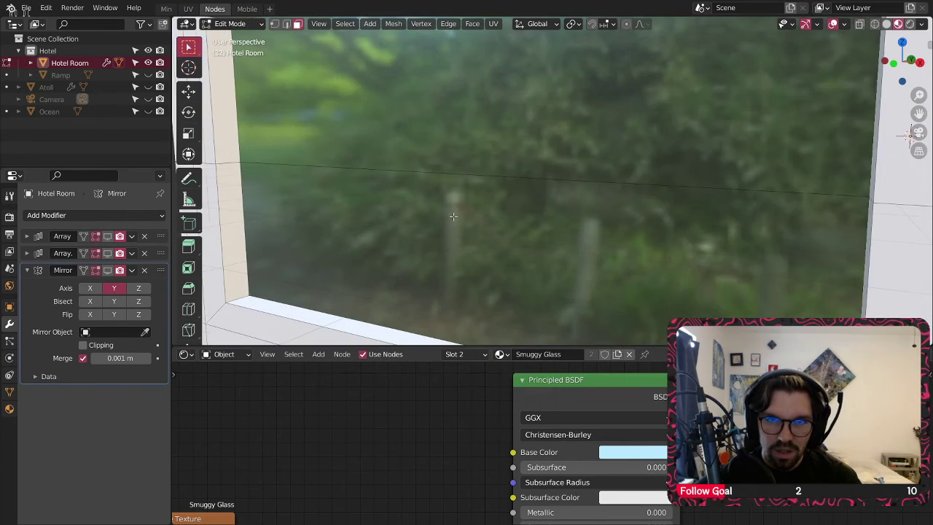
scroll(444, 487, "down", 4)
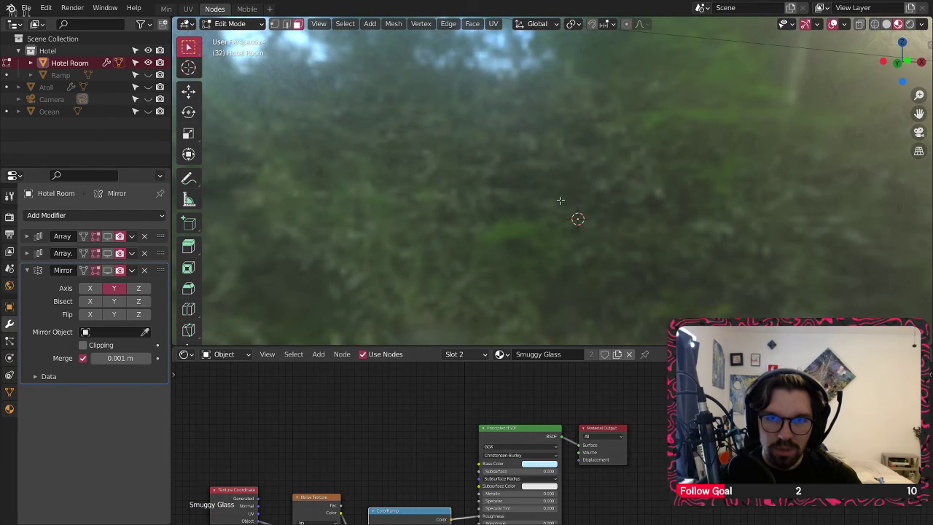
scroll(573, 193, "down", 3)
middle_click_drag(642, 146, 565, 198)
scroll(526, 190, "down", 2)
scroll(567, 183, "down", 5)
Step: Switch the first material slot, used by the walls, to Material.004 and check its texture up close
left_click(475, 356)
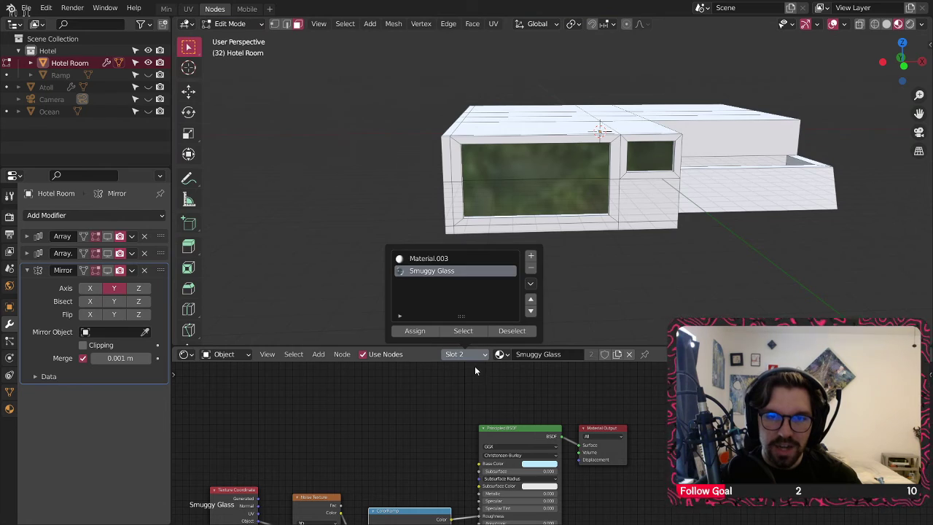
left_click(430, 259)
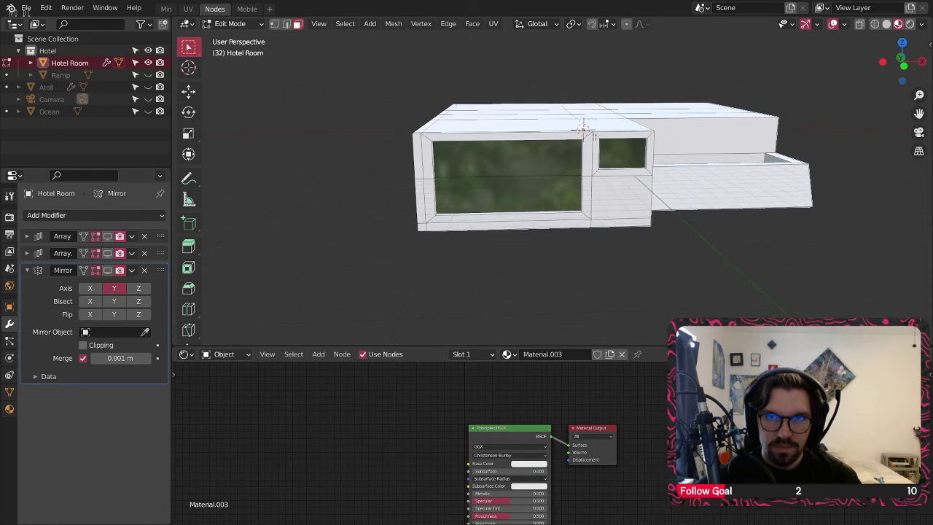
scroll(559, 475, "up", 1)
middle_click_drag(558, 475, 503, 364)
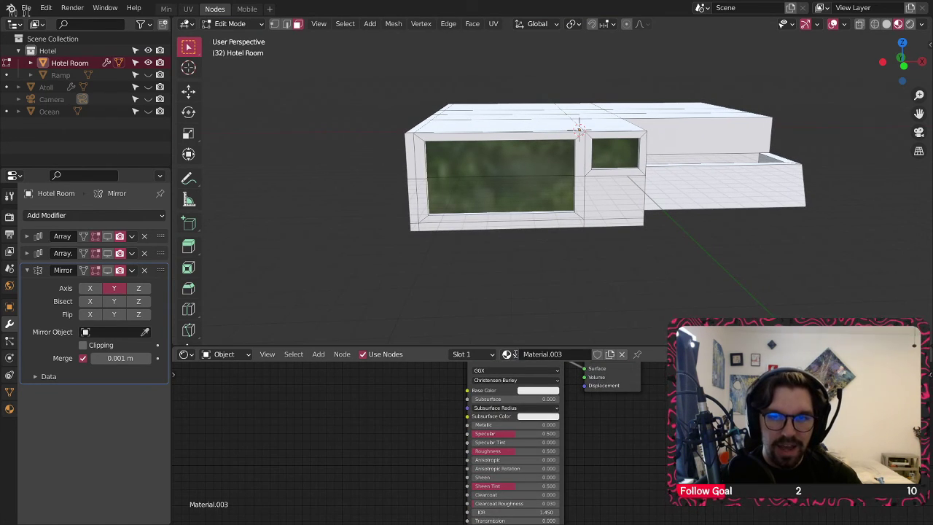
left_click(511, 354)
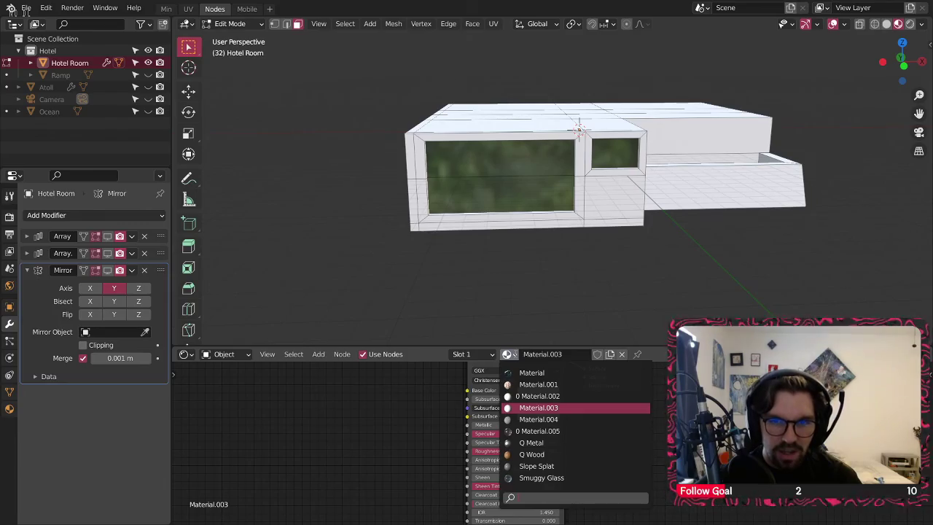
left_click(538, 419)
scroll(592, 227, "up", 5)
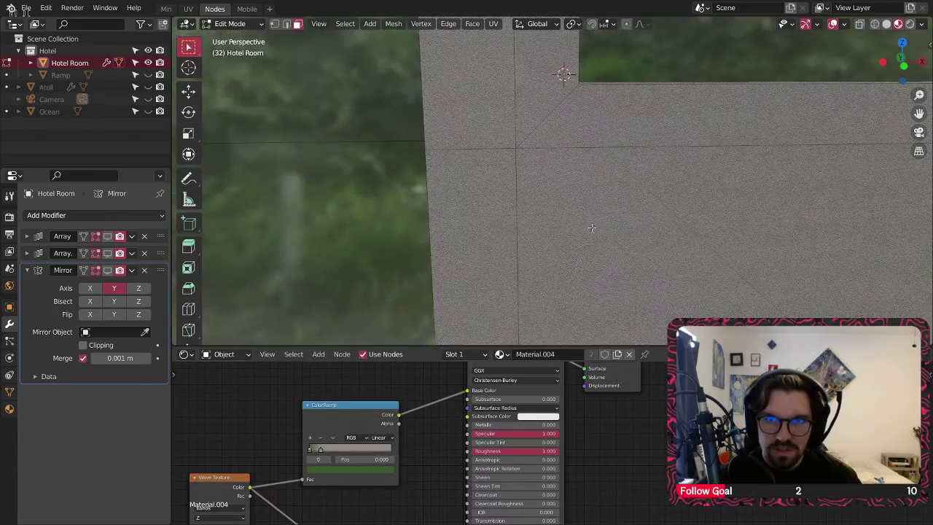
scroll(576, 215, "up", 4)
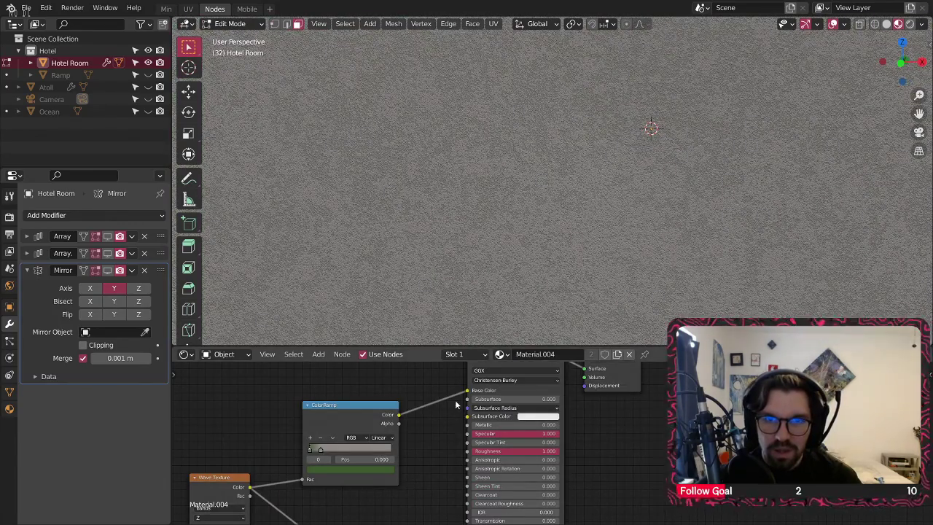
Step: Rename the wall material as Concrete 1
middle_click_drag(456, 405, 531, 423)
left_click(555, 353)
type("Conc")
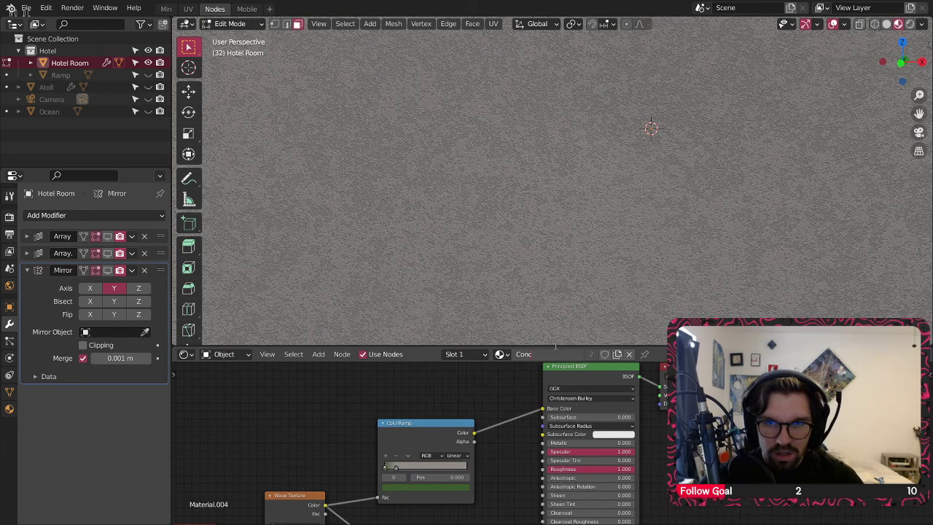
type("rete 1")
key("Return")
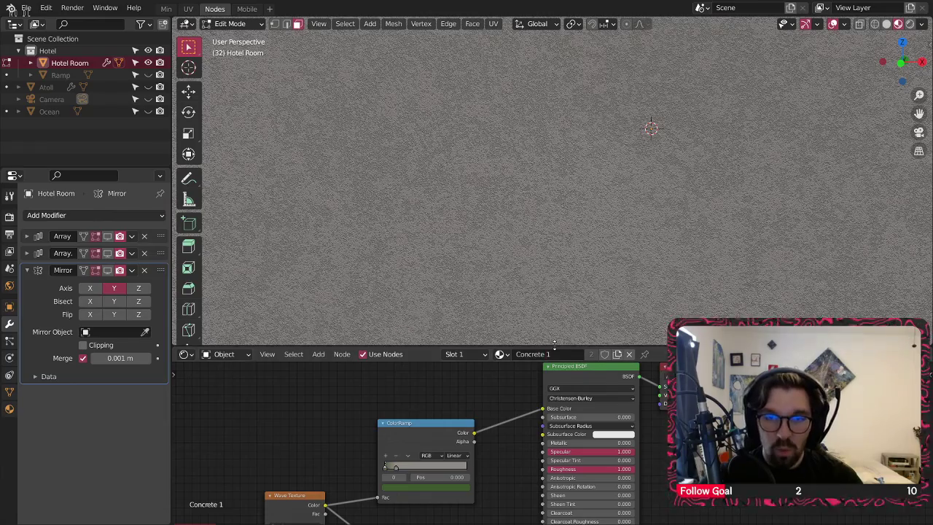
Step: Make a separate copy of the Concrete 1 material and delete the ColorRamp node feeding its base color
left_click(615, 354)
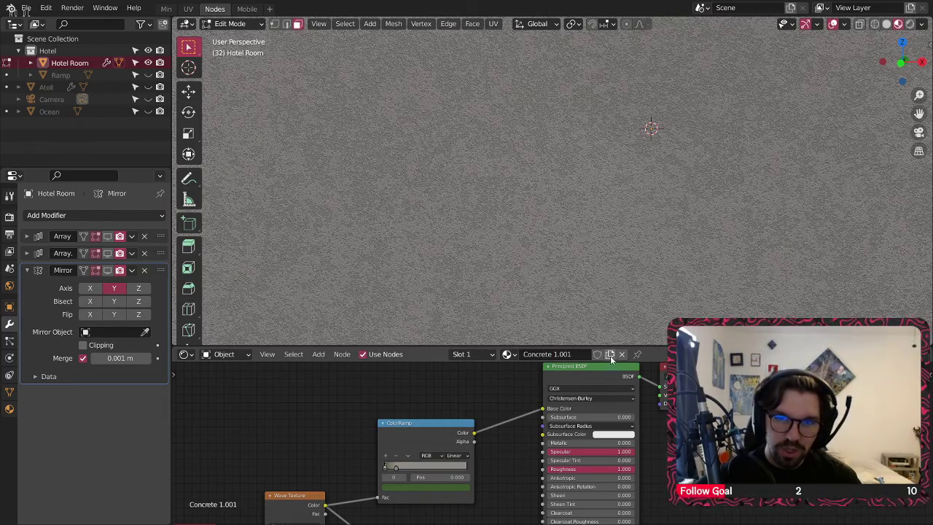
left_click(475, 393)
key("Delete")
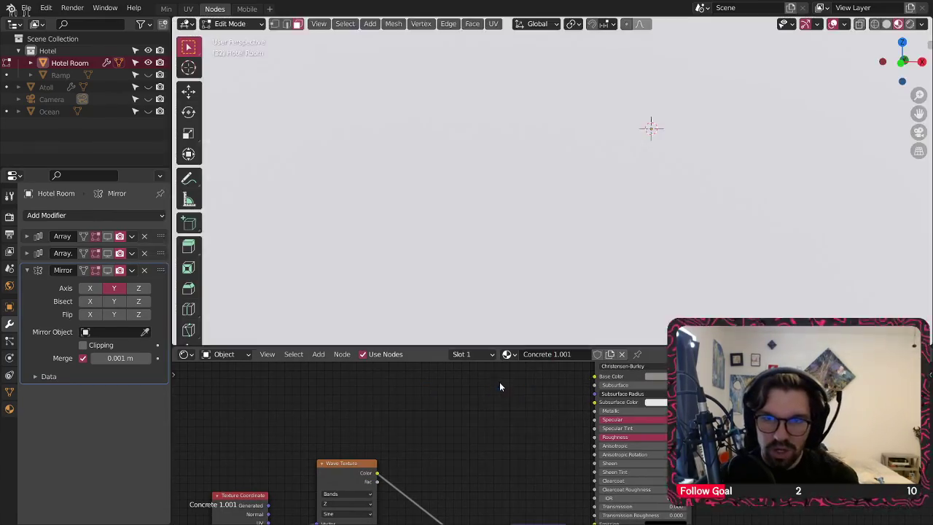
middle_click_drag(561, 398, 548, 408)
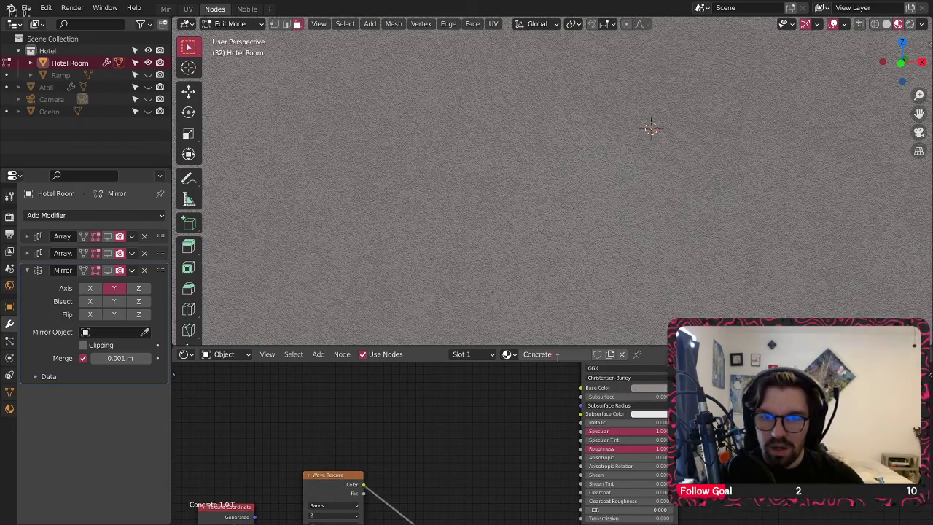
Step: Rename the copied wall material as Concrete 2 and check its texture on the hotel room from a distance
scroll(624, 59, "down", 8)
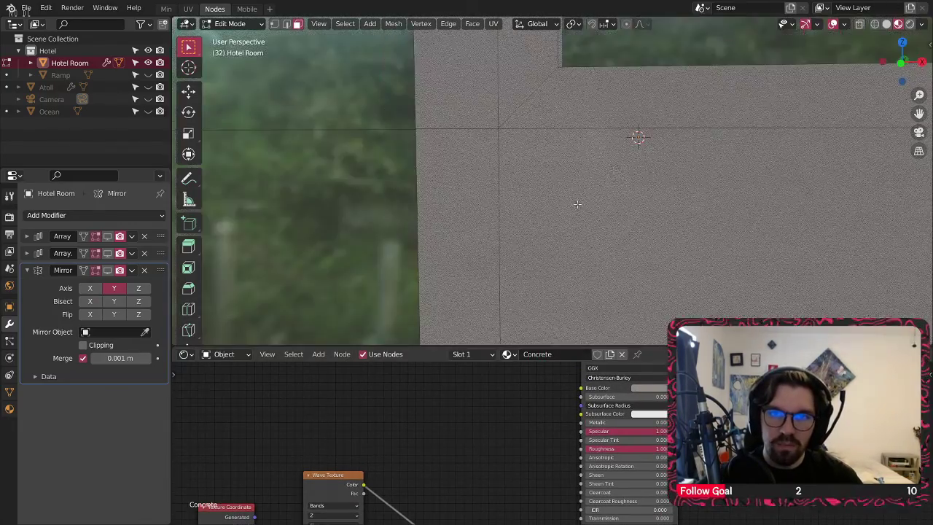
middle_click_drag(500, 228, 791, 56)
scroll(595, 179, "up", 10)
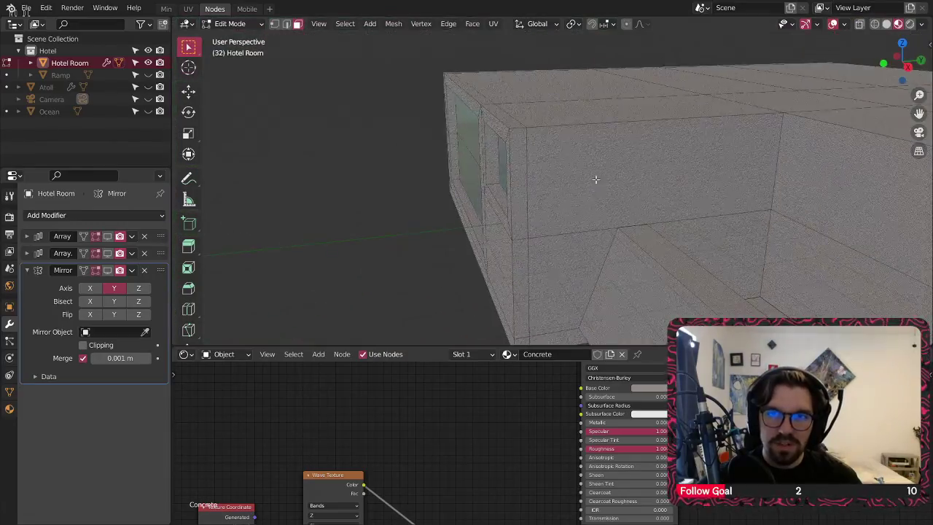
scroll(542, 204, "down", 10)
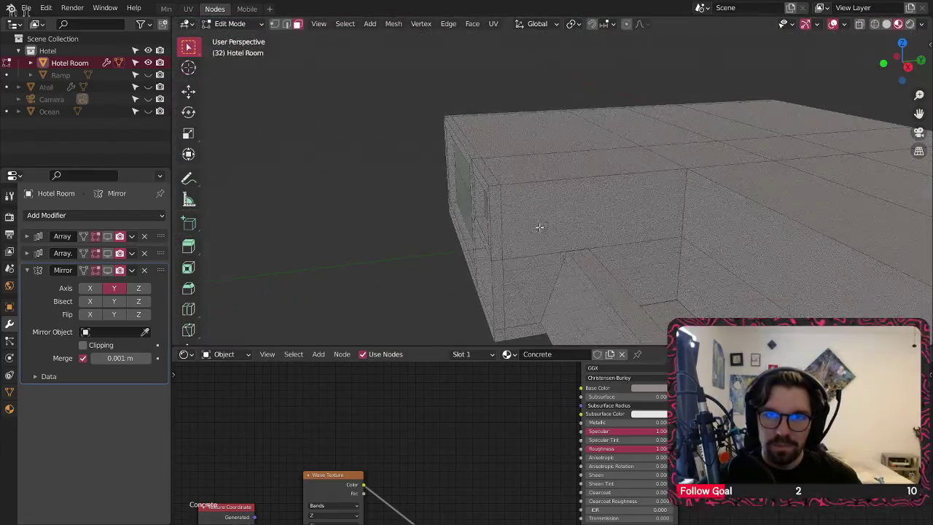
middle_click_drag(539, 226, 572, 214)
middle_click_drag(500, 433, 578, 365)
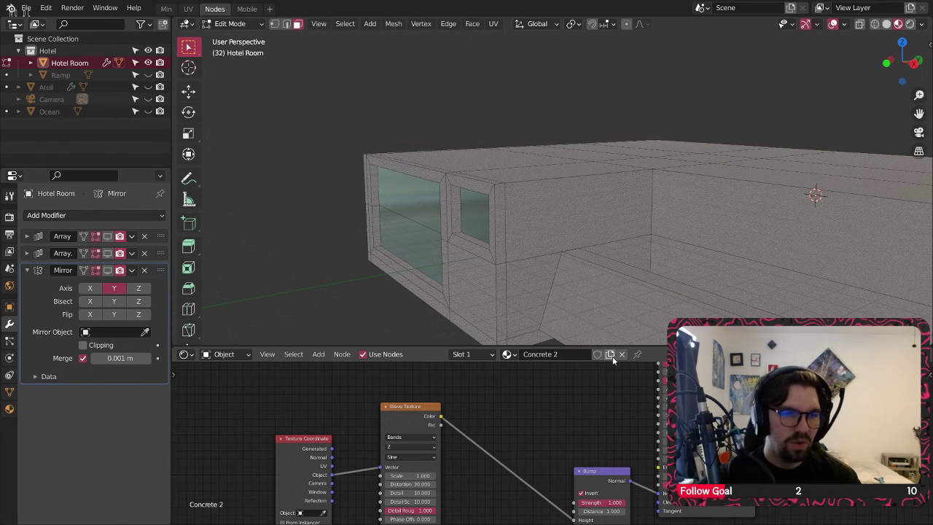
Step: Set the Wave Texture node's Scale to 0.1 and check the wall texture up close
scroll(477, 482, "up", 5)
left_click(495, 416)
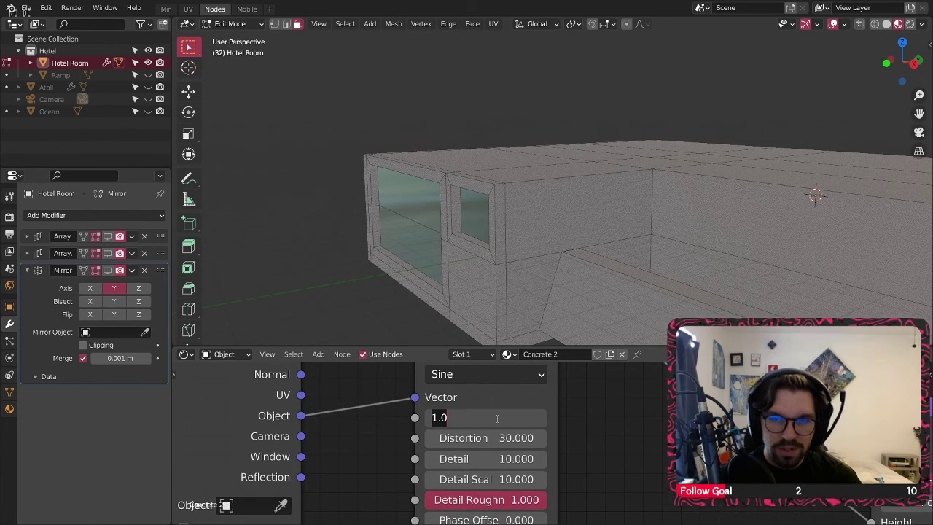
type(".1")
key("Return")
scroll(521, 209, "up", 8)
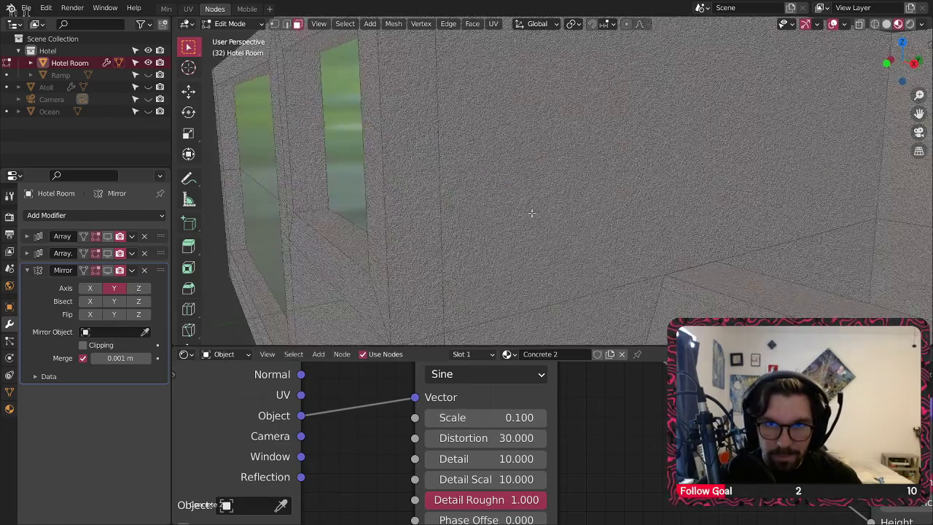
Step: Try a Detail of 6 on the Wave Texture node and restore it to 10
middle_click_drag(581, 459, 587, 437)
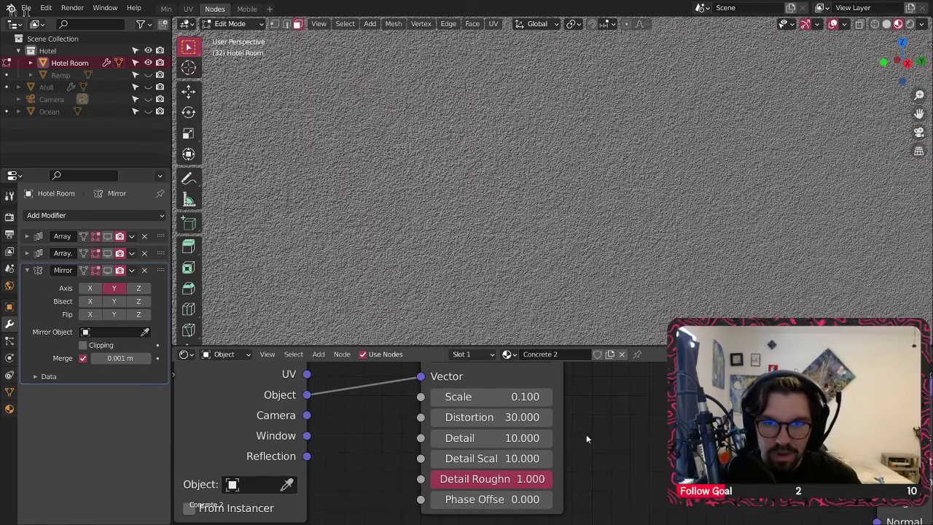
left_click(515, 436)
type("6")
key("Return")
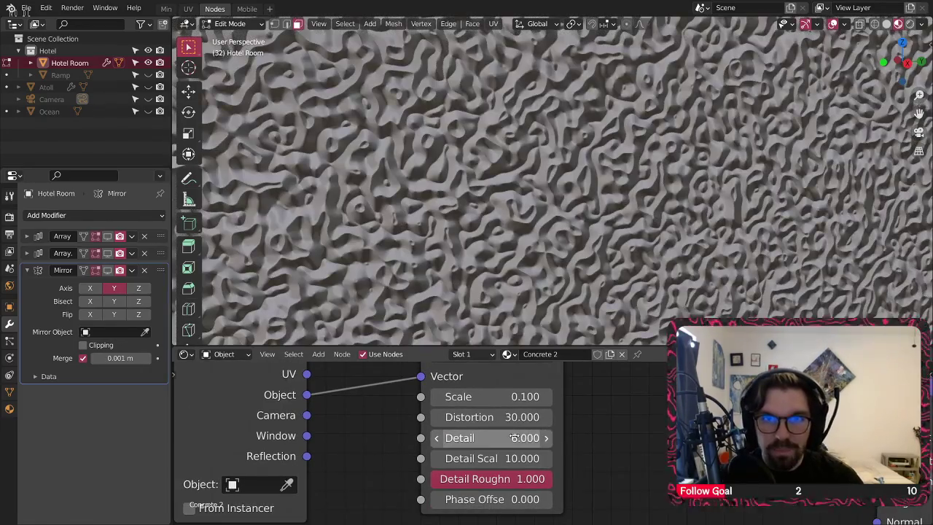
left_click(512, 436)
type("1")
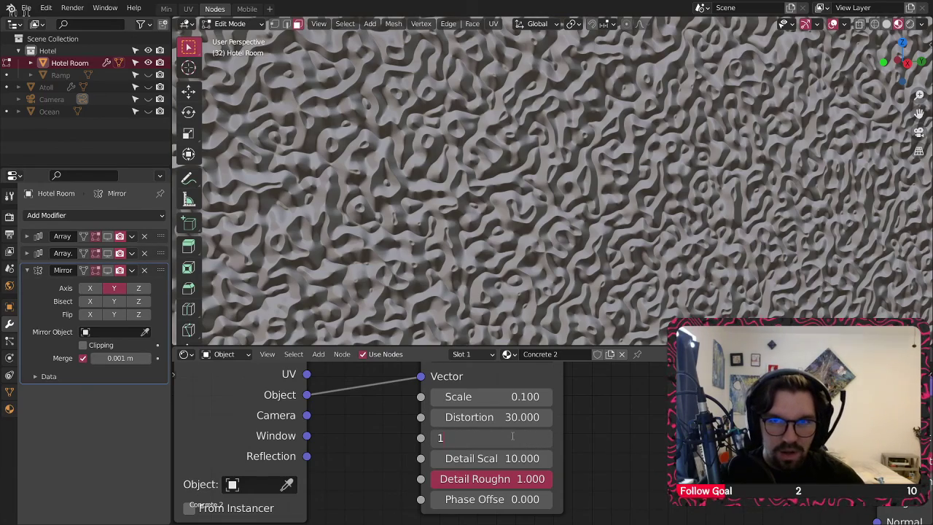
type("0")
key("Return")
Step: Move the Texture Coordinate and Wave Texture nodes aside and insert a ColorRamp node between the Wave Texture and Bump nodes
key("Home")
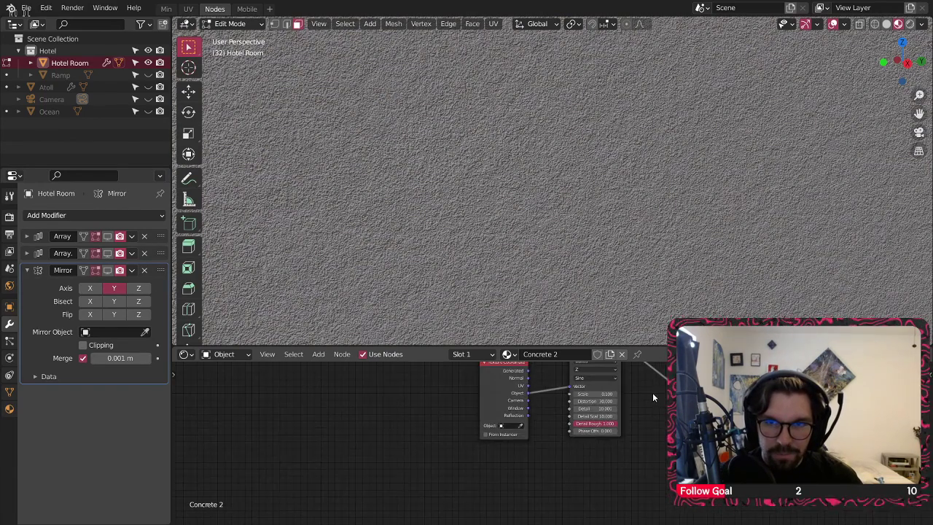
left_click_drag(521, 424, 465, 422)
left_click(525, 427)
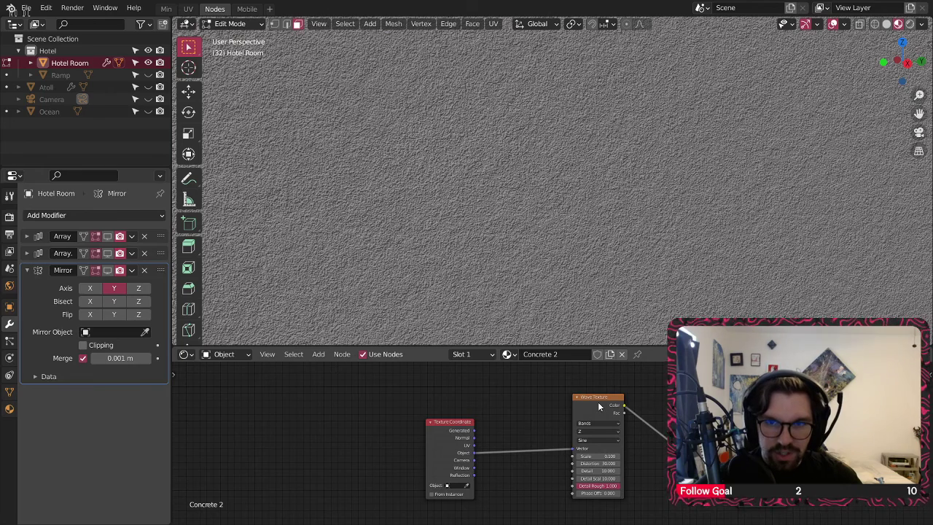
left_click_drag(597, 400, 528, 408)
left_click(576, 419)
left_click(319, 354)
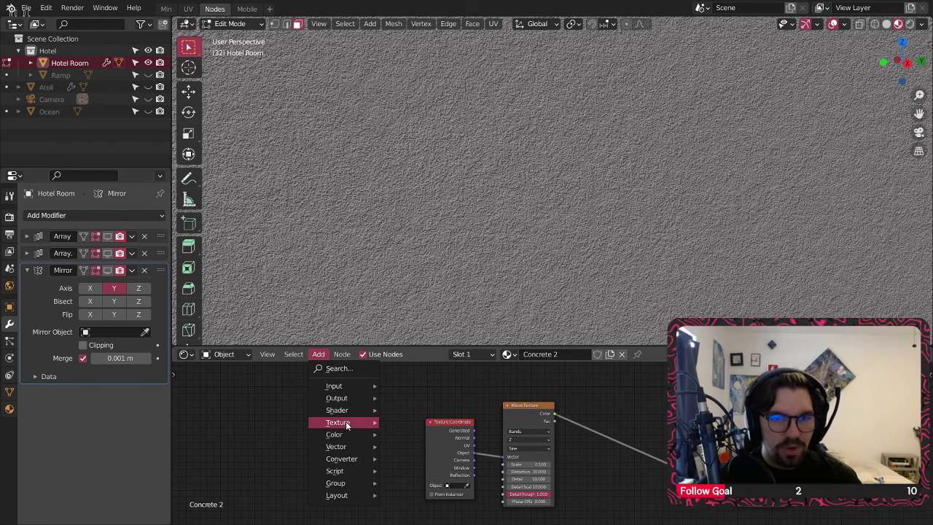
mouse_move(350, 458)
left_click(425, 314)
left_click(589, 425)
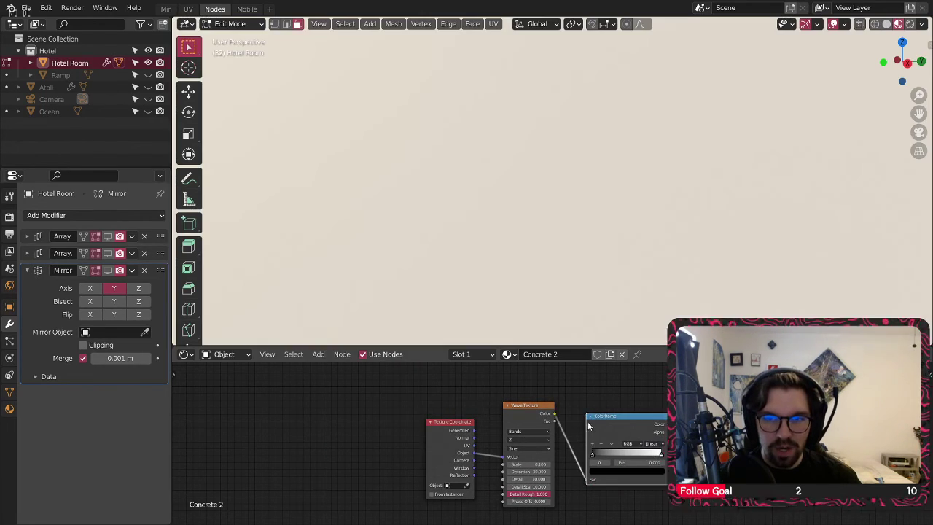
Step: Examine the wall's bump texture up close and from a distance while keeping the Wave Texture's Scale at 0.1
middle_click_drag(622, 452, 481, 415)
middle_click_drag(487, 382, 559, 397)
scroll(494, 207, "up", 5)
scroll(481, 422, "up", 4)
left_click(440, 426)
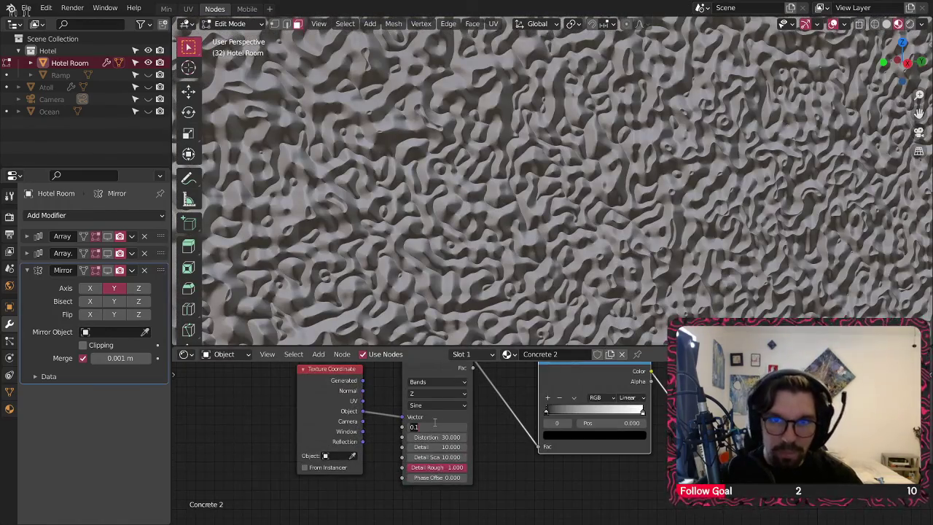
key("Return")
scroll(545, 209, "down", 5)
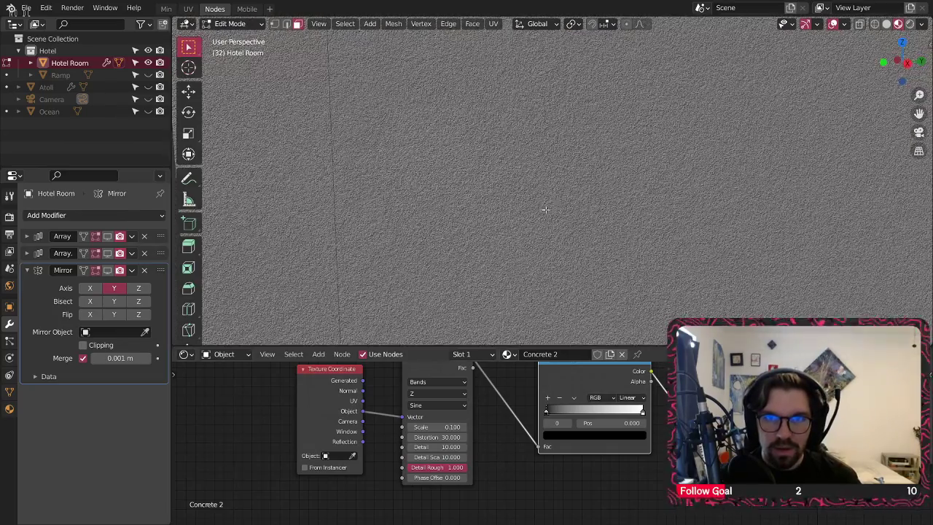
scroll(545, 209, "down", 4)
scroll(541, 208, "up", 4)
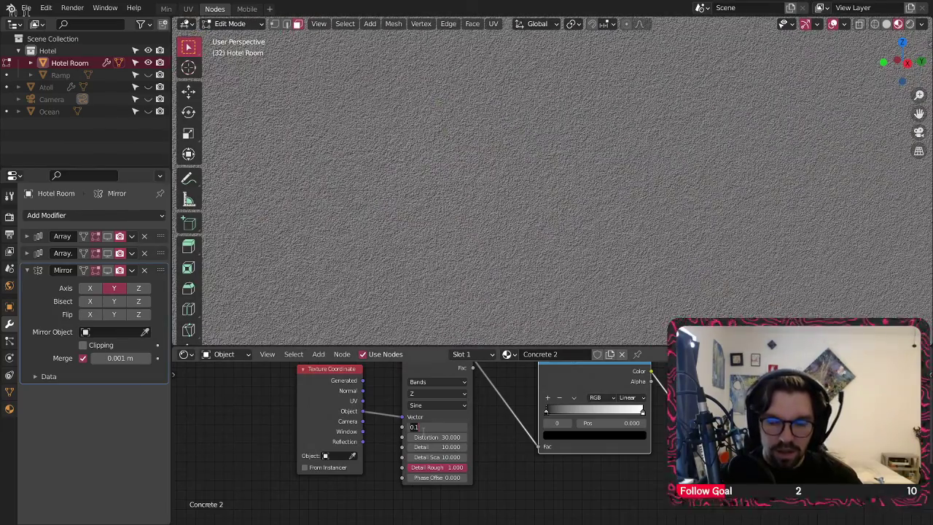
key("Return")
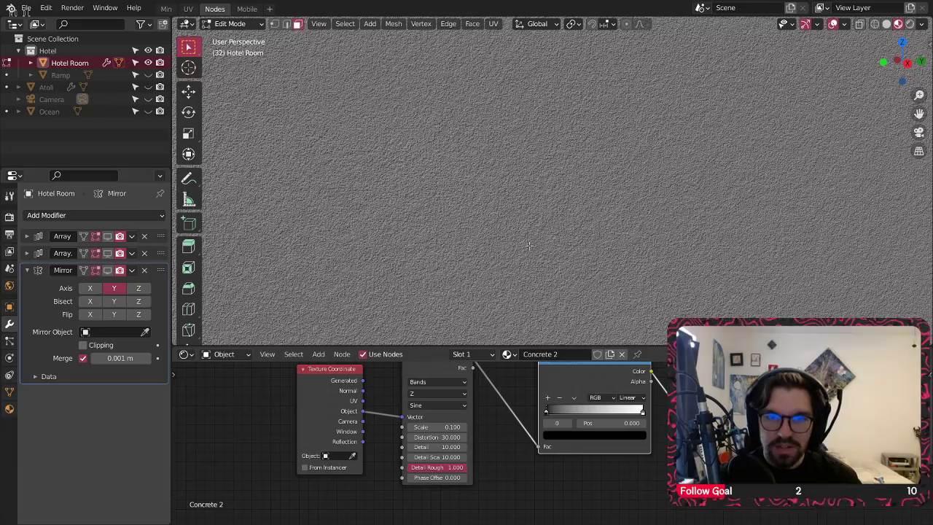
middle_click_drag(529, 246, 516, 206)
Step: Try a Scale of 1 on the Wave Texture node and restore it to 0.1
scroll(527, 246, "up", 12)
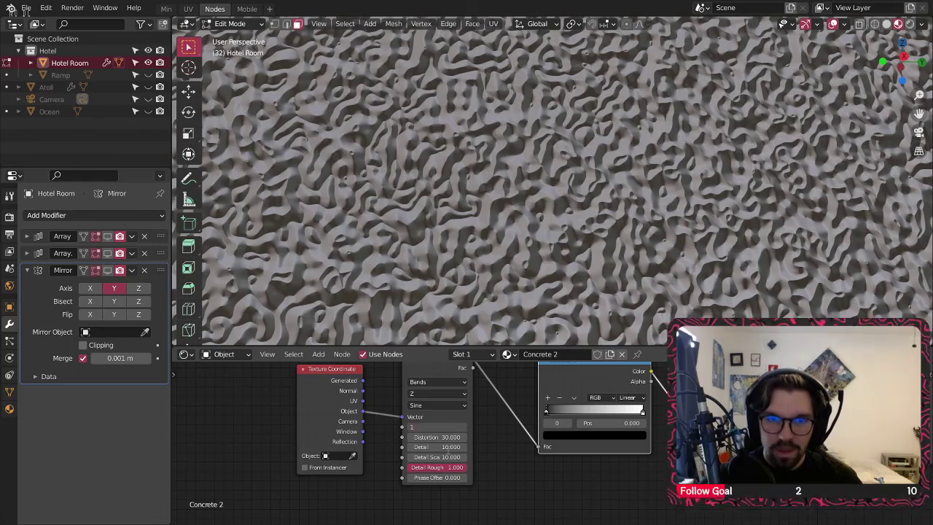
key("Return")
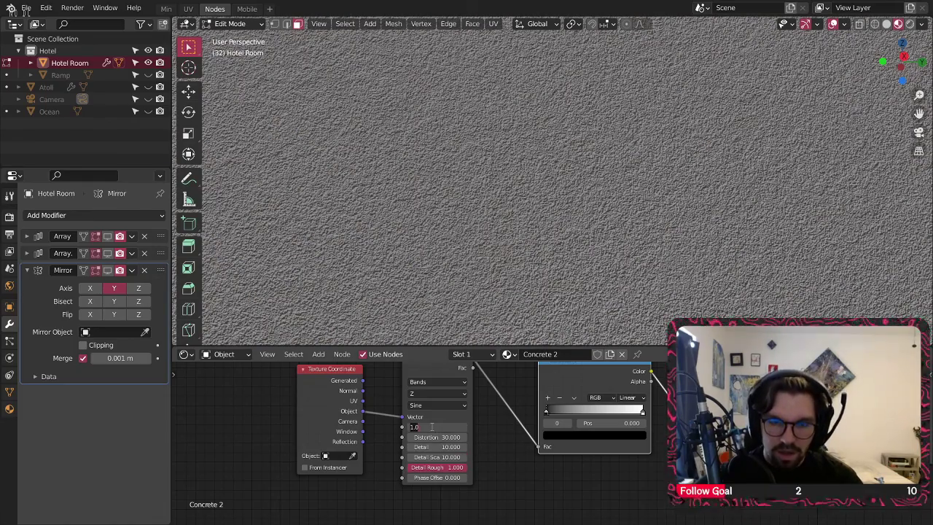
key("Return")
scroll(516, 183, "down", 12)
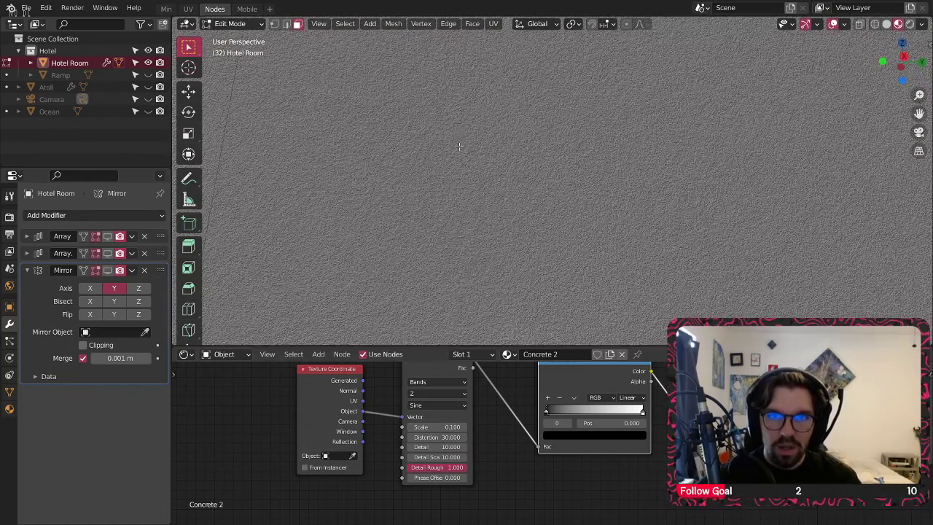
scroll(516, 183, "down", 5)
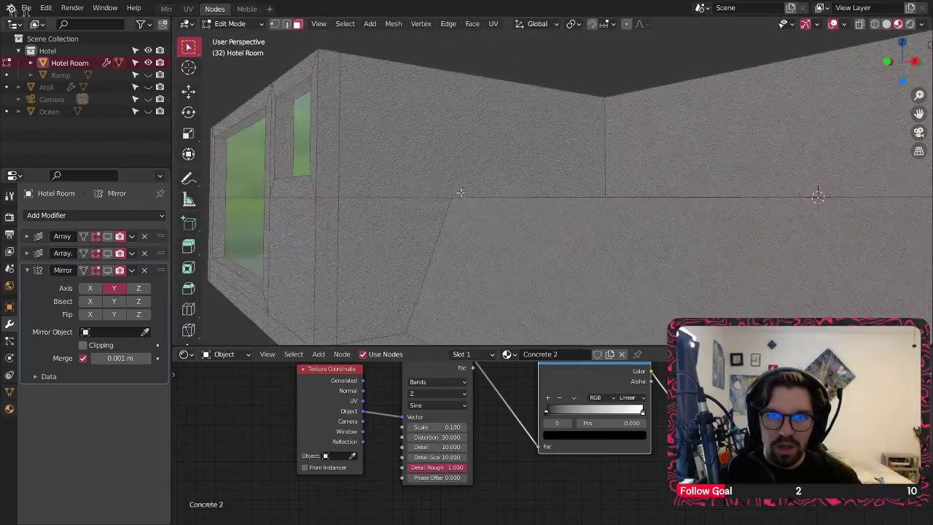
Step: Move the ColorRamp's black stop to about 0.58 and its white stop to 0.87, and check the wall relief up close
scroll(535, 216, "up", 8)
scroll(536, 217, "up", 4)
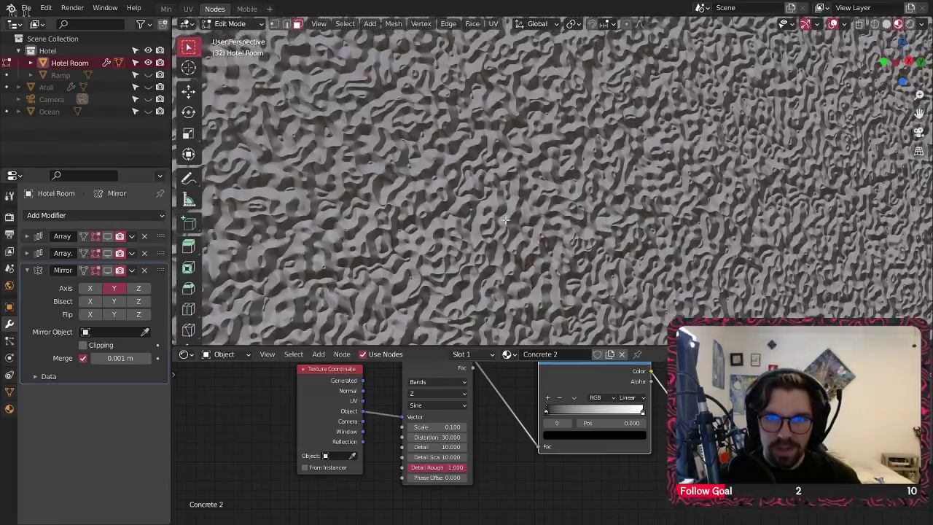
scroll(510, 437, "up", 5)
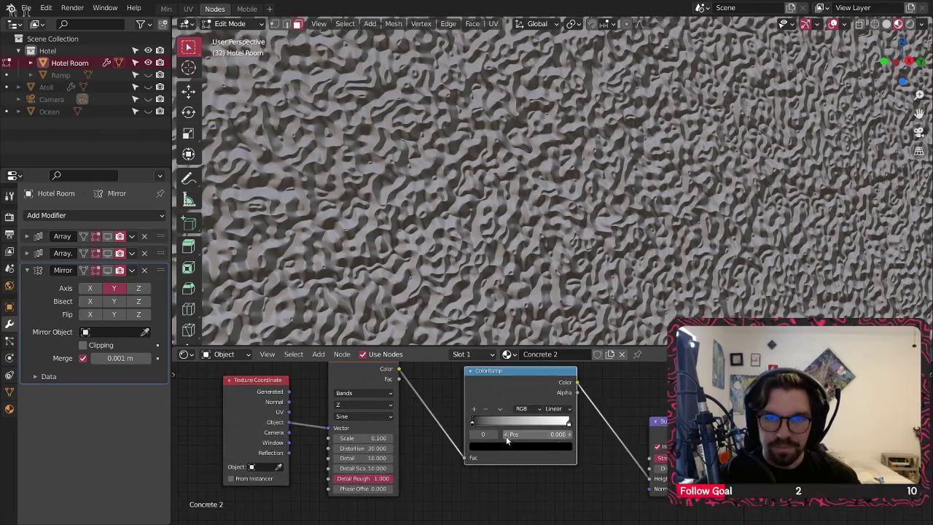
left_click_drag(433, 410, 585, 406)
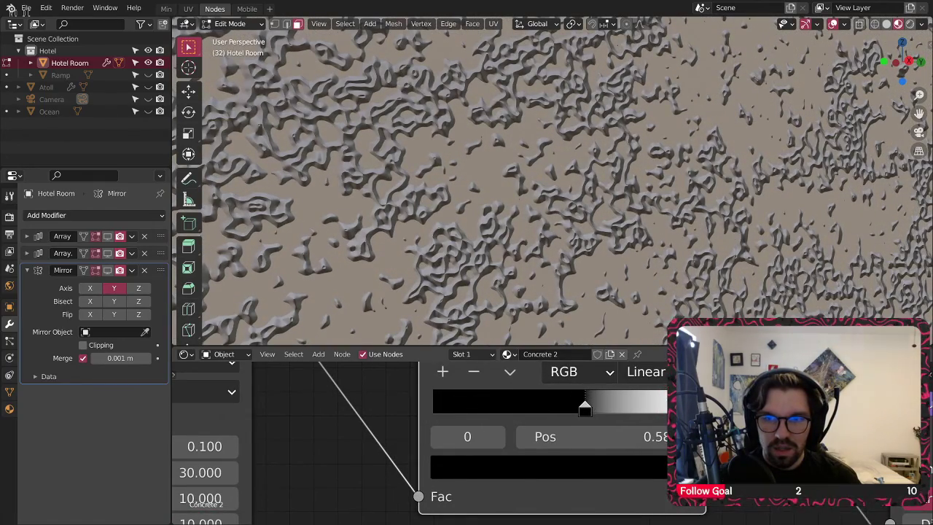
left_click_drag(693, 408, 658, 408)
scroll(449, 207, "down", 4)
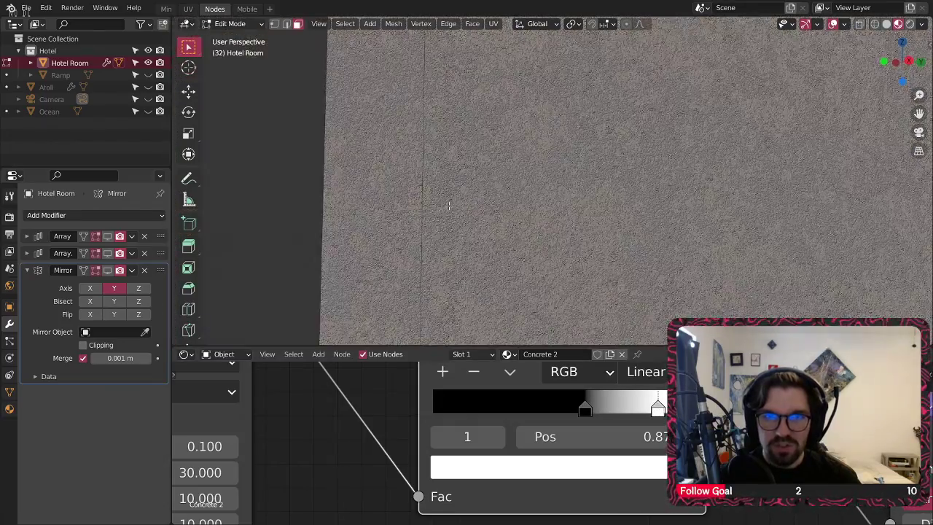
middle_click_drag(449, 206, 516, 208)
scroll(424, 207, "up", 8)
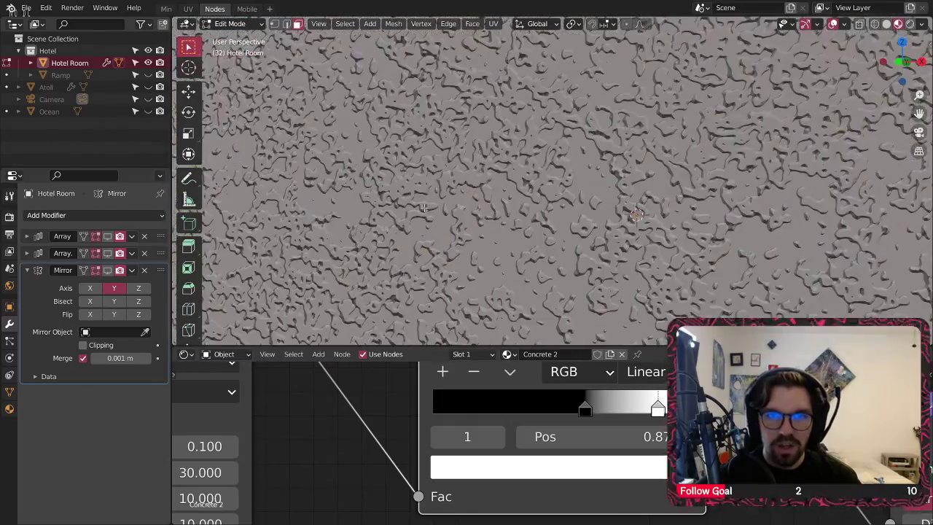
scroll(426, 207, "up", 4)
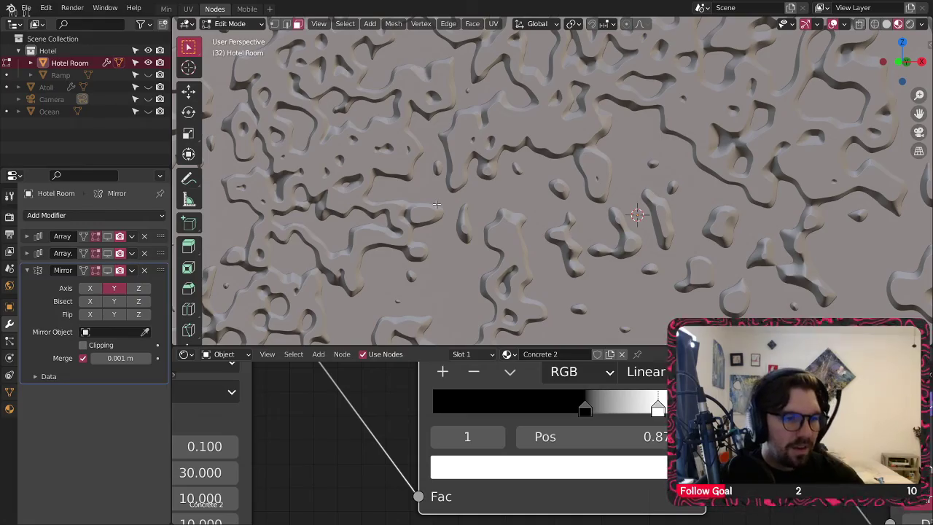
middle_click_drag(600, 224, 675, 210)
Step: Set the Wave Texture node's Detail to 50 and check the walls from near and far
middle_click_drag(283, 436, 463, 384)
scroll(443, 446, "down", 6)
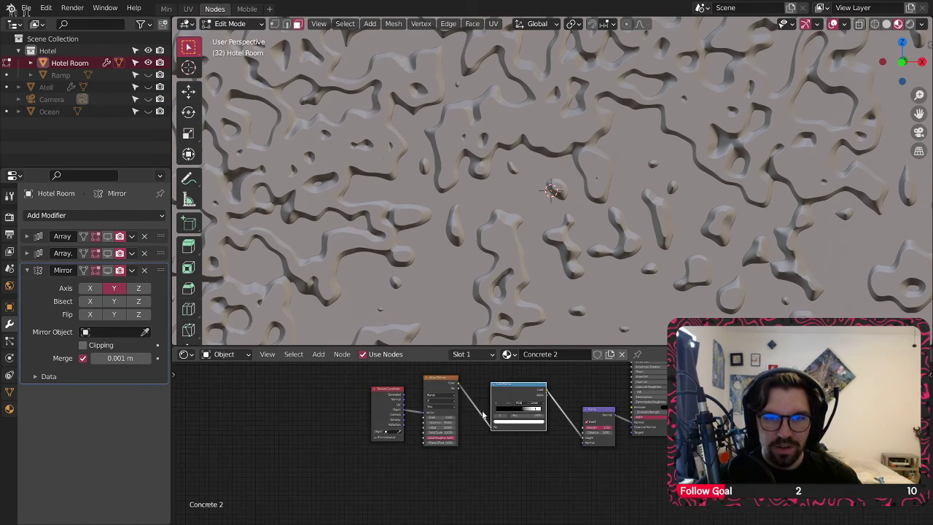
middle_click_drag(463, 459, 464, 406)
scroll(405, 437, "up", 6)
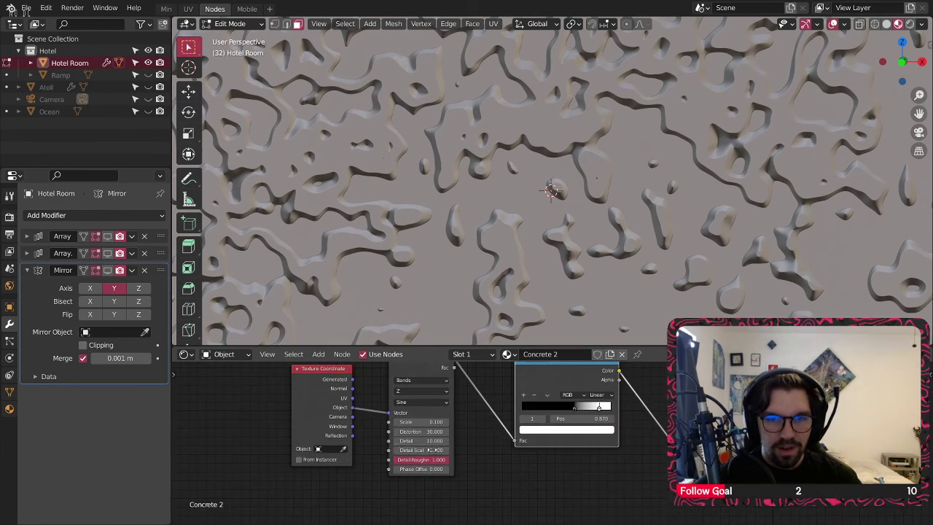
left_click(420, 430)
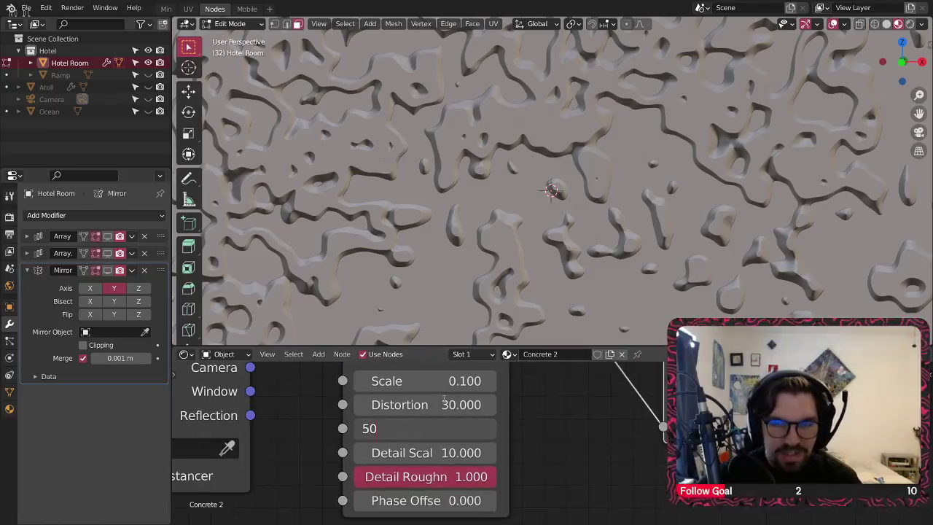
key("Return")
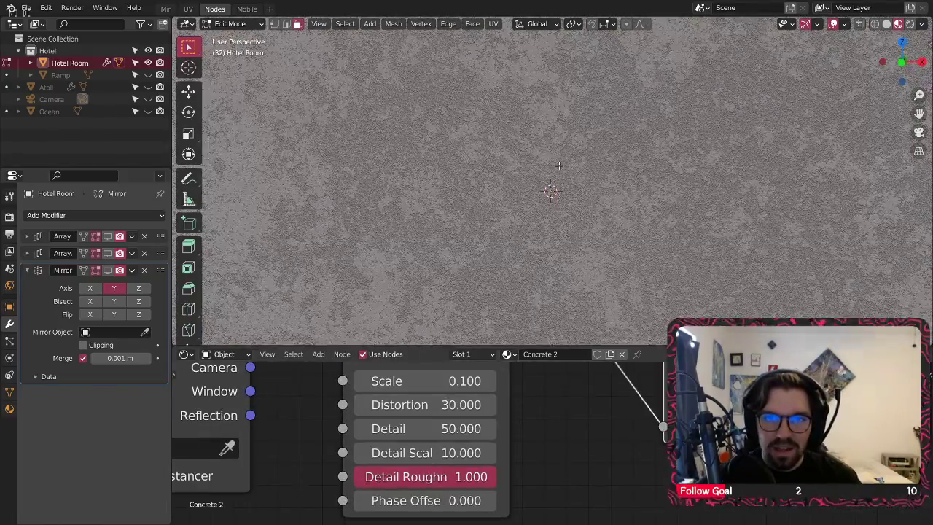
scroll(572, 172, "down", 5)
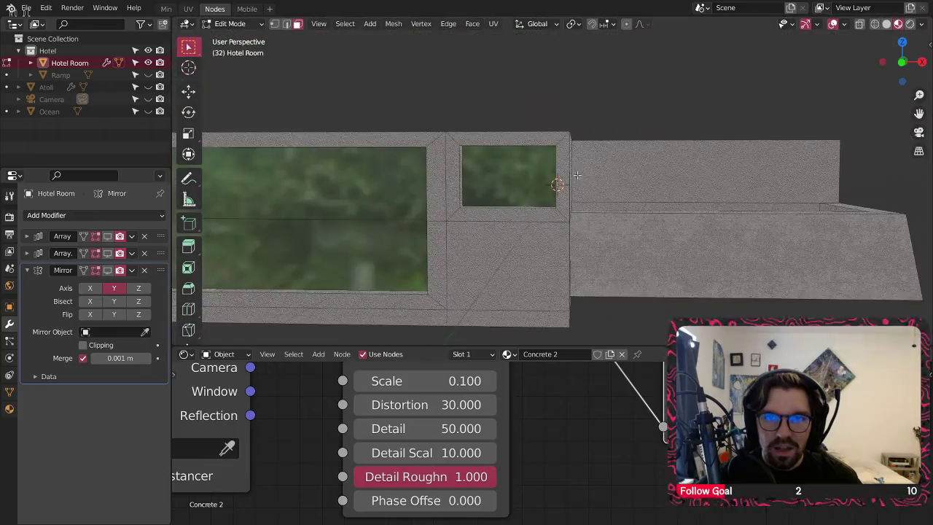
scroll(576, 175, "up", 6)
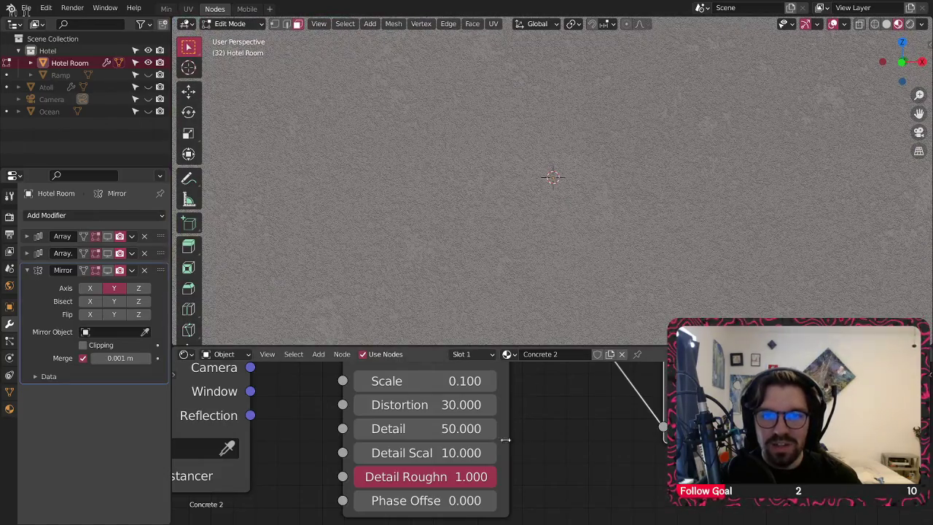
Step: Set the Wave Texture node's Scale to 0.001 and check the wall relief up close
left_click(434, 386)
type(".001")
key("Return")
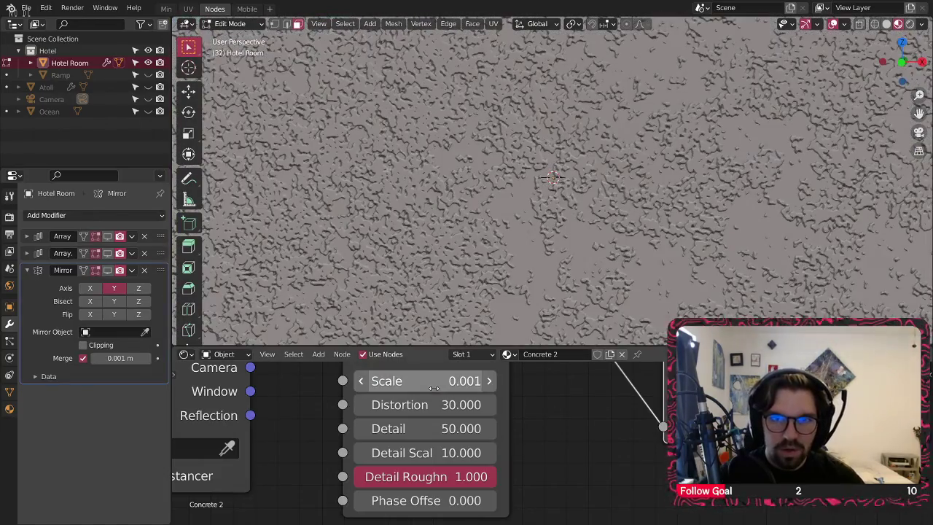
scroll(541, 170, "down", 3)
scroll(541, 170, "up", 5)
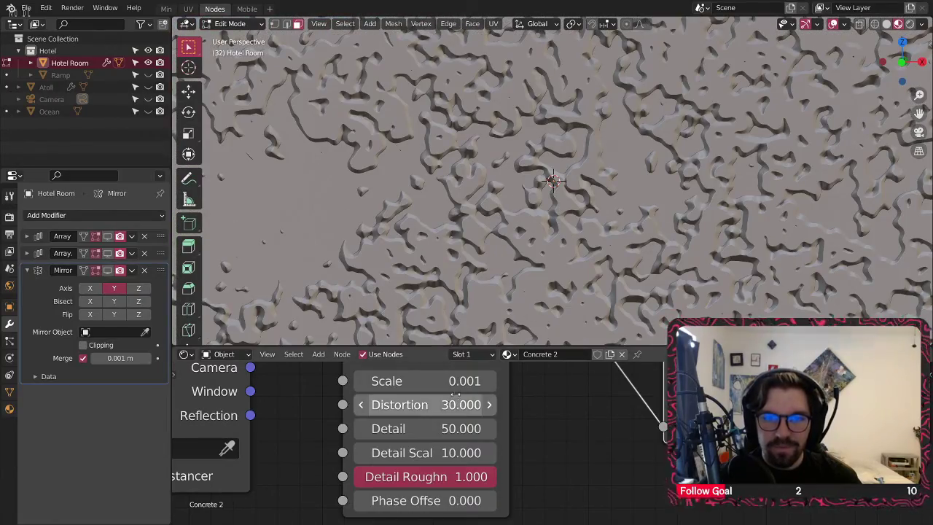
Step: Set the Wave Texture node's Scale to 0.003 and check the wall relief from far and near
left_click(453, 387)
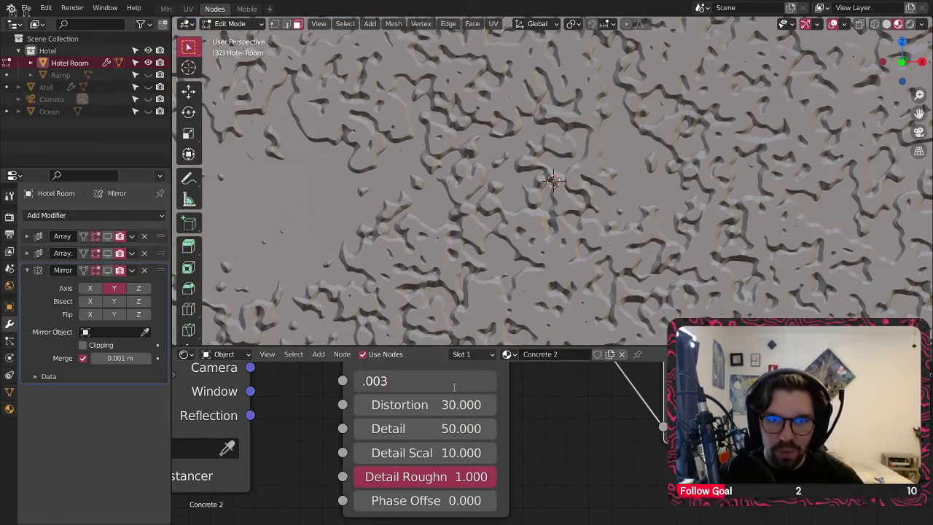
type(".003")
key("Return")
scroll(507, 202, "down", 5)
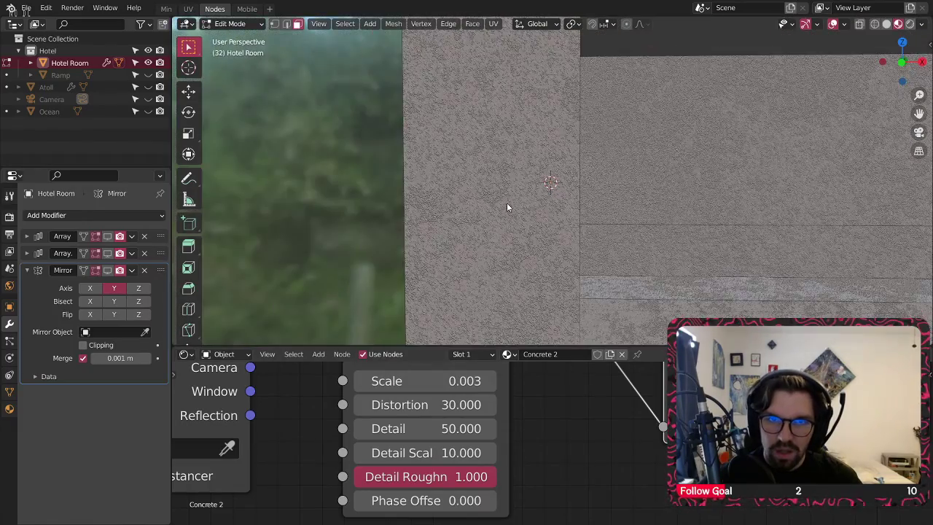
scroll(505, 209, "up", 4)
scroll(505, 212, "up", 2)
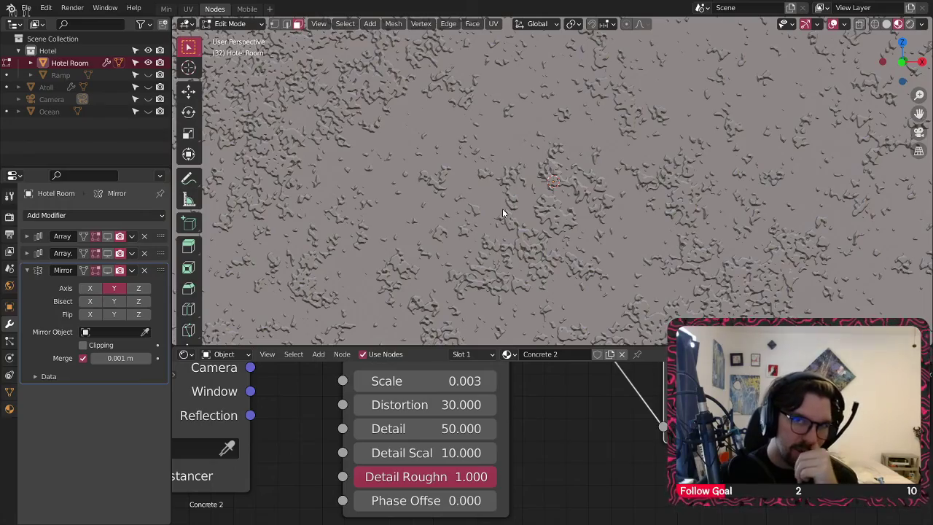
Step: Examine the concrete relief on the room's outer walls, window frames and balcony parapet from several distances and angles
middle_click_drag(671, 478, 464, 498)
scroll(401, 419, "down", 6)
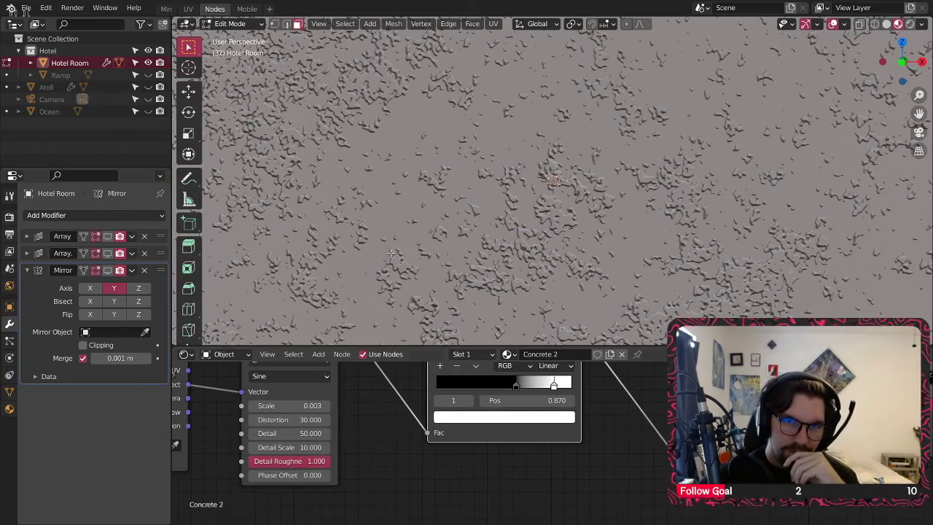
scroll(390, 252, "down", 10)
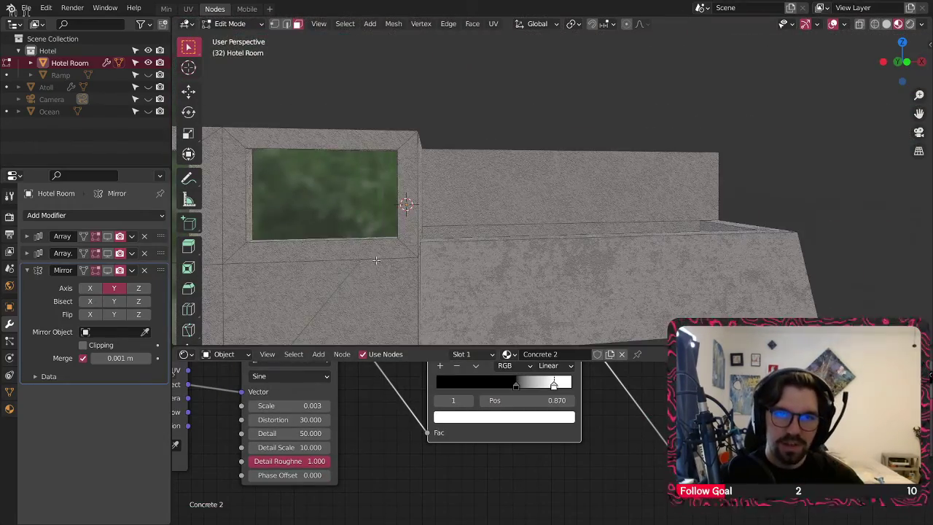
middle_click_drag(376, 261, 560, 233, "shift")
scroll(547, 239, "up", 8)
scroll(546, 239, "down", 4)
scroll(560, 233, "up", 4)
scroll(619, 408, "down", 1)
middle_click_drag(648, 372, 631, 443)
middle_click_drag(631, 412, 484, 524)
scroll(513, 208, "down", 3)
middle_click_drag(513, 209, 538, 189)
scroll(538, 189, "down", 8)
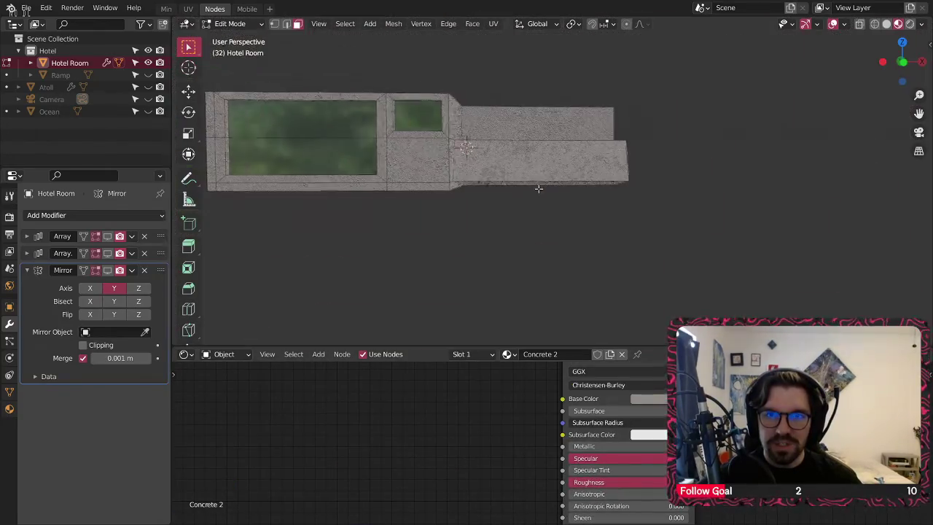
scroll(538, 189, "up", 10)
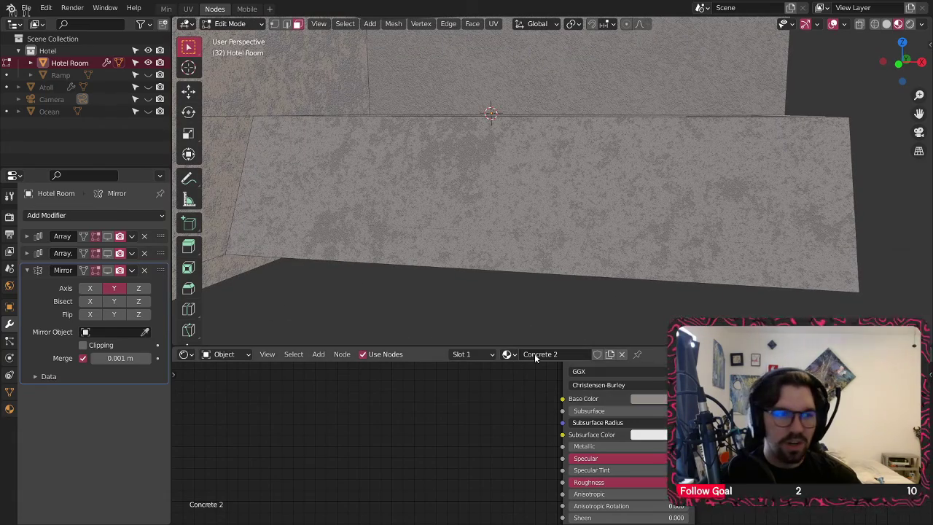
Step: Set the lightness of the Principled BSDF's Base Color to 0.2
middle_click_drag(529, 435, 406, 489)
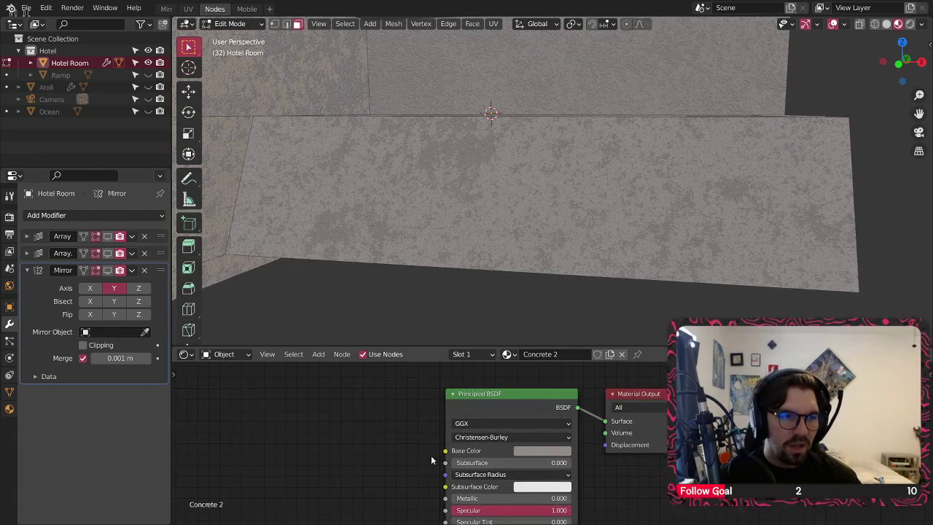
scroll(431, 460, "up", 6)
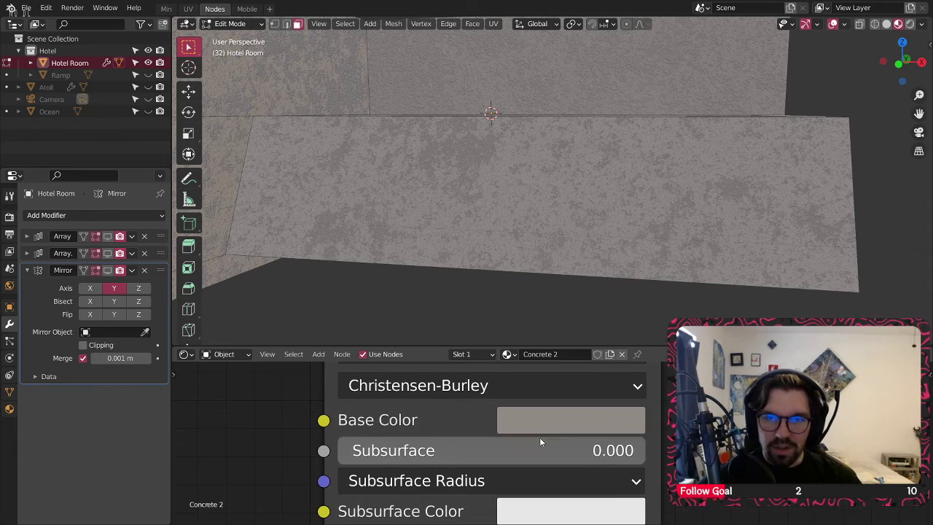
left_click(544, 419)
left_click(617, 357)
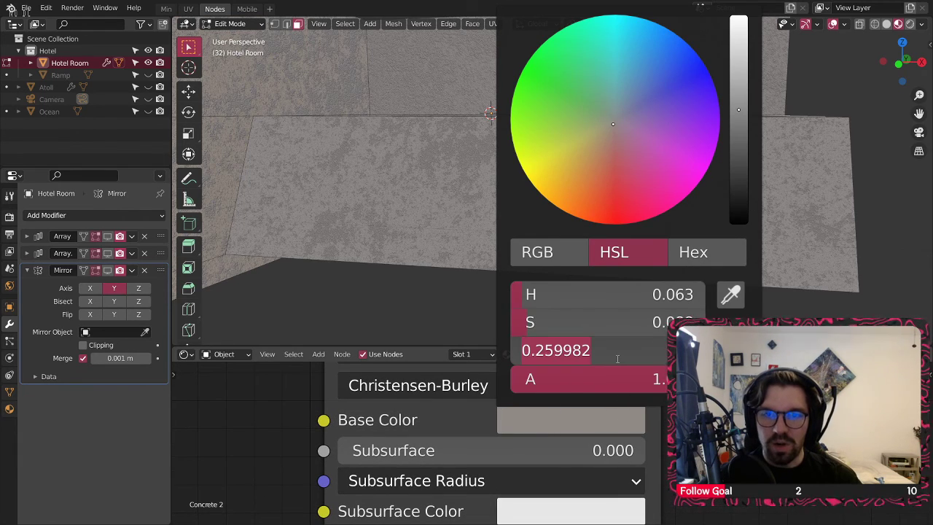
type(".2")
key("Return")
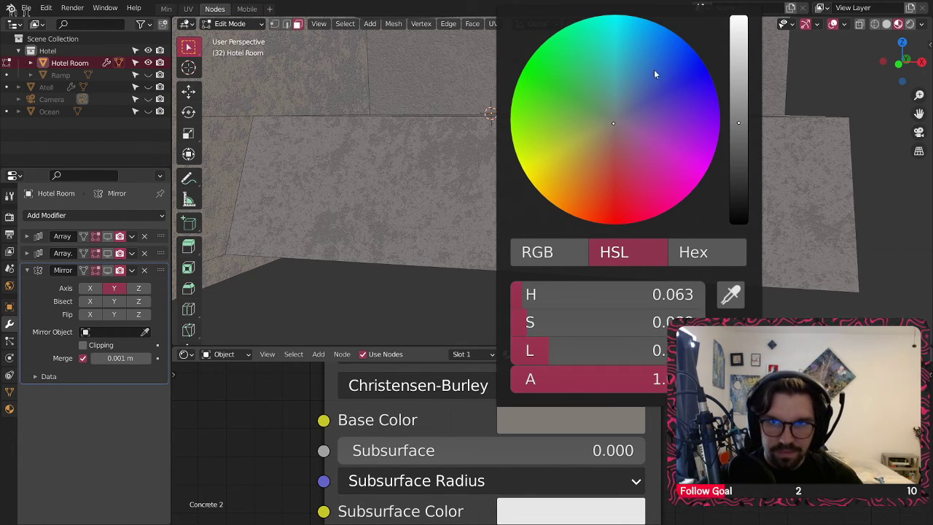
Step: Shift the Base Color to a muted blue-grey with hue 0.657 and saturation about 0.1, and check the parapet up close
left_click(619, 119)
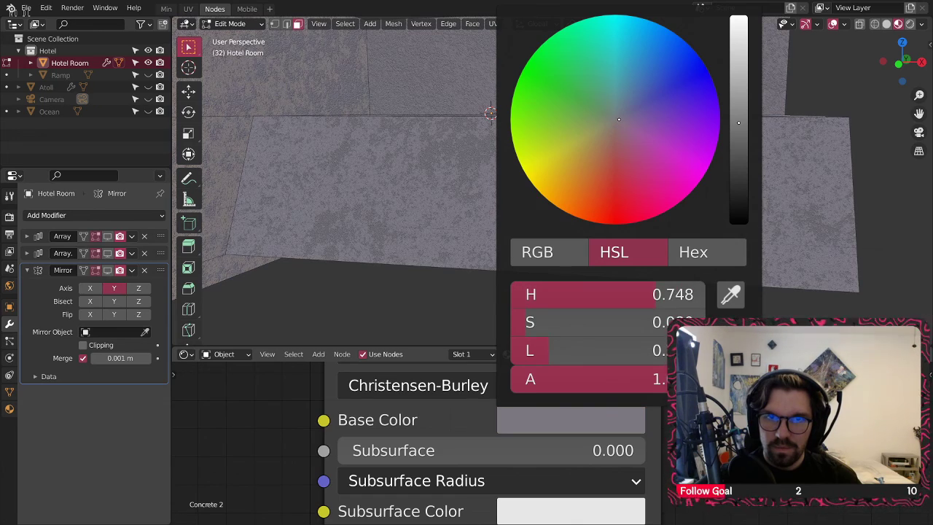
left_click_drag(619, 119, 620, 115)
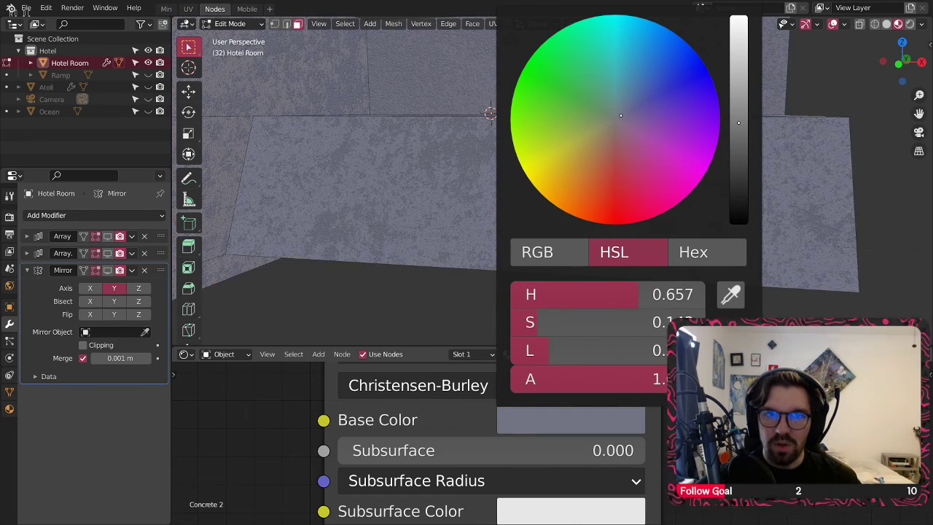
left_click(604, 321)
key("Return")
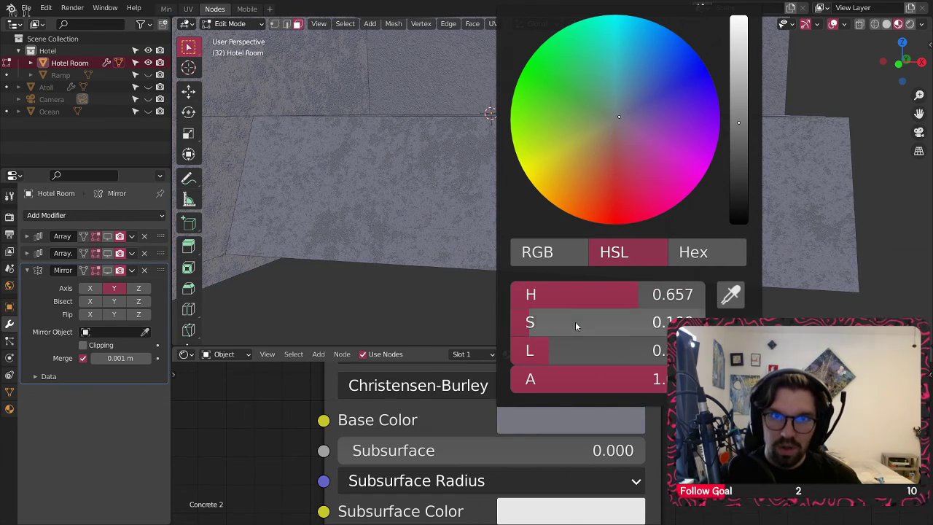
scroll(398, 153, "up", 5)
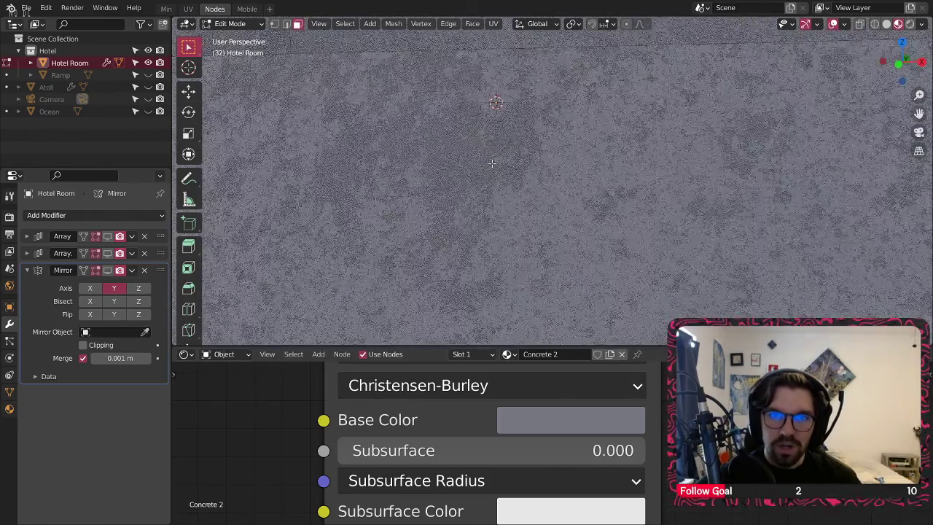
Step: Set the Base Color's lightness to 0.15 and check the walls from near and far
left_click(609, 429)
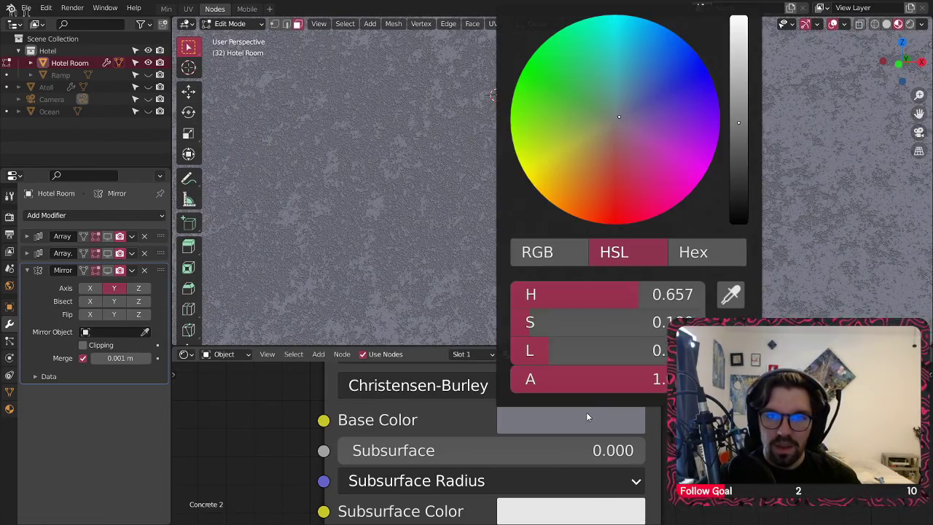
left_click(619, 352)
type(".")
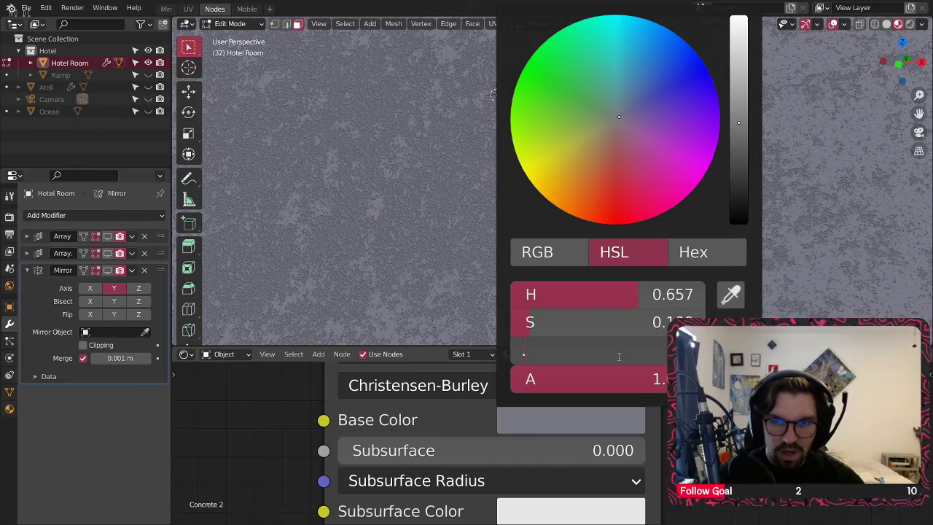
type("15")
key("Return")
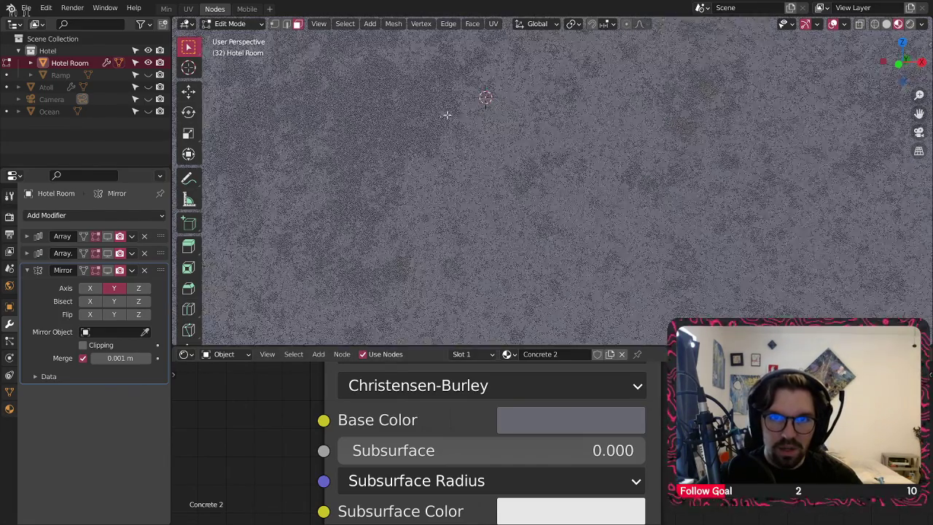
scroll(449, 229, "down", 8)
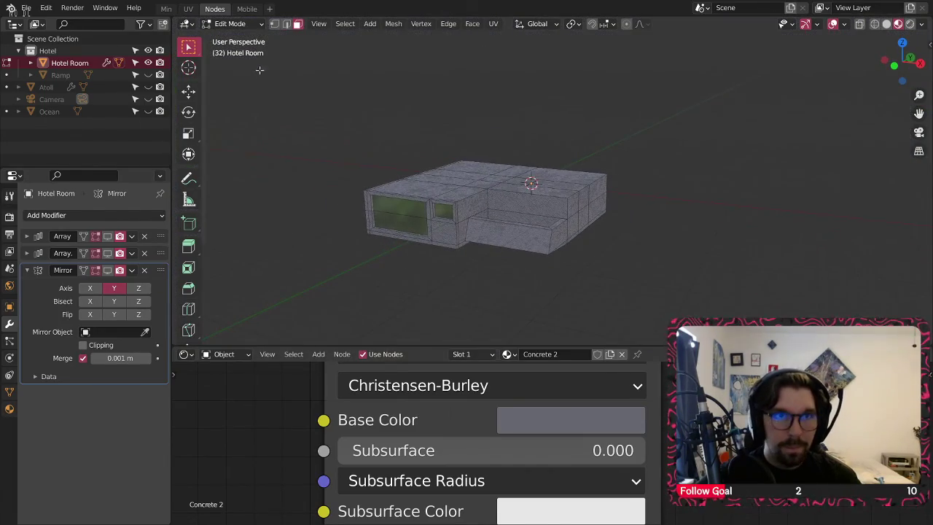
Step: Switch to Object Mode and turn on viewport display for the Hotel Room's two Array modifiers and its Mirror modifier
left_click(230, 24)
left_click(233, 37)
middle_click_drag(350, 210, 411, 213)
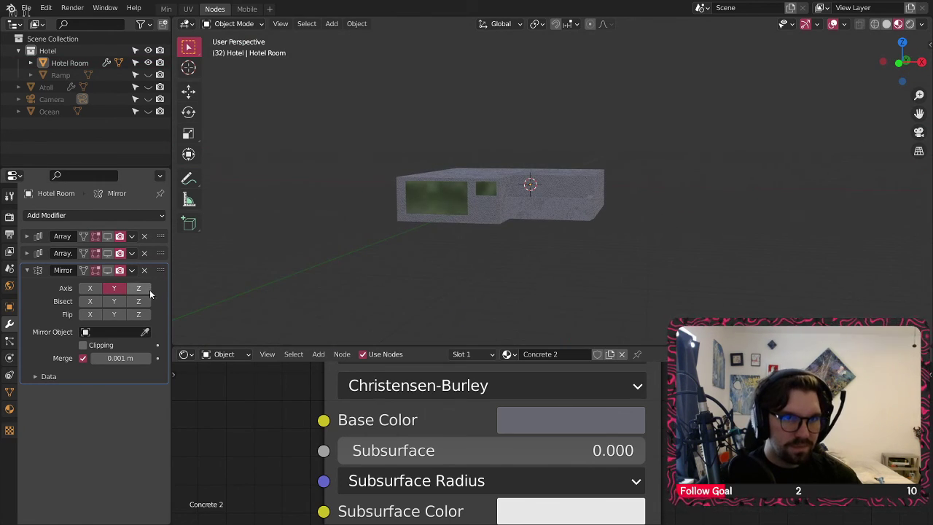
left_click(107, 236)
left_click(107, 252)
scroll(614, 76, "down", 7)
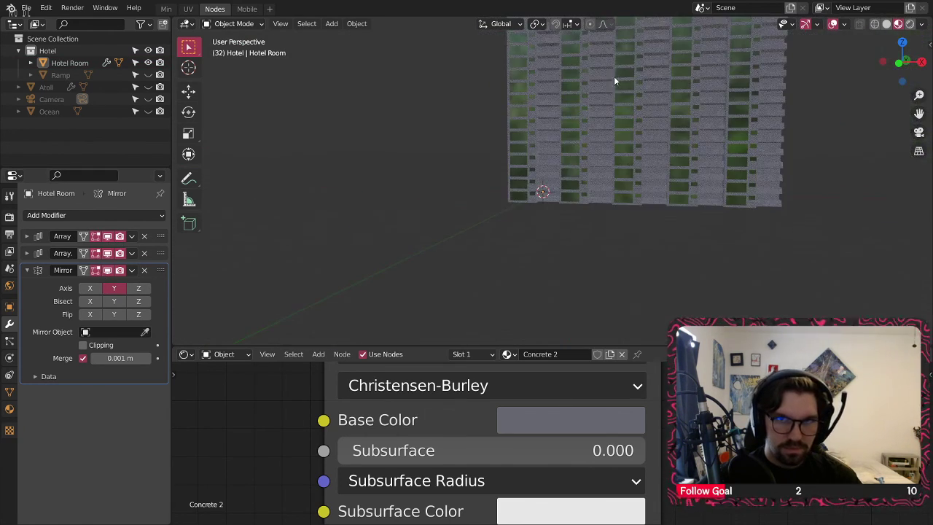
Step: Examine the concrete on the repeated rooms up close and review the Principled BSDF node's settings
middle_click_drag(613, 76, 560, 114, "shift")
scroll(564, 114, "up", 4)
scroll(520, 110, "up", 5)
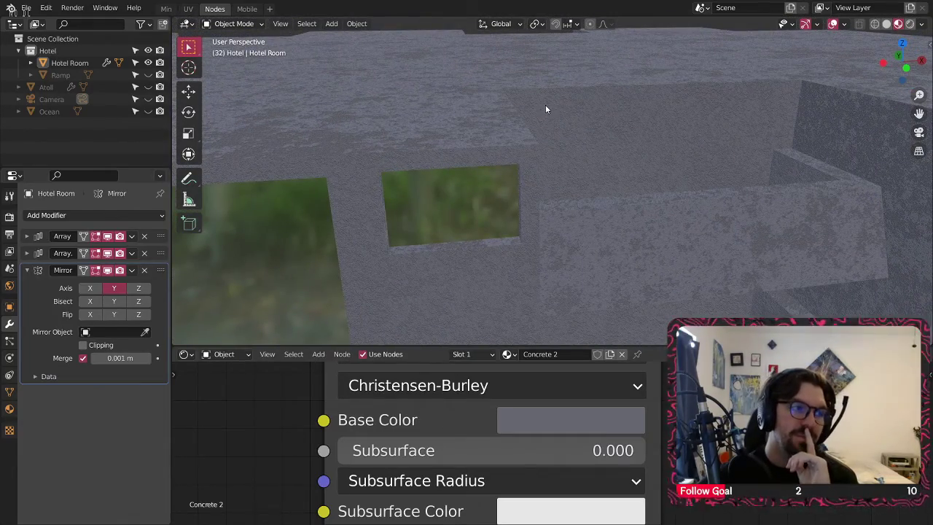
middle_click_drag(539, 105, 519, 98)
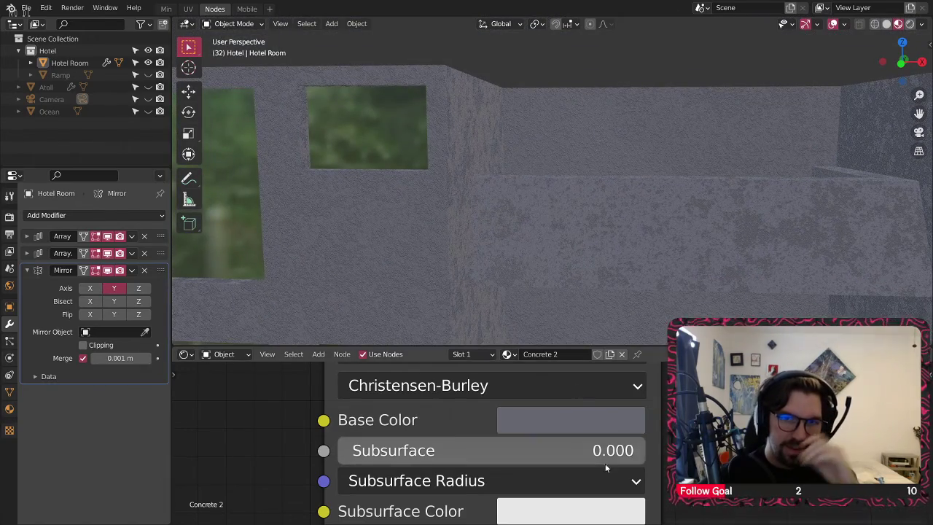
scroll(605, 463, "down", 4)
scroll(604, 463, "down", 2)
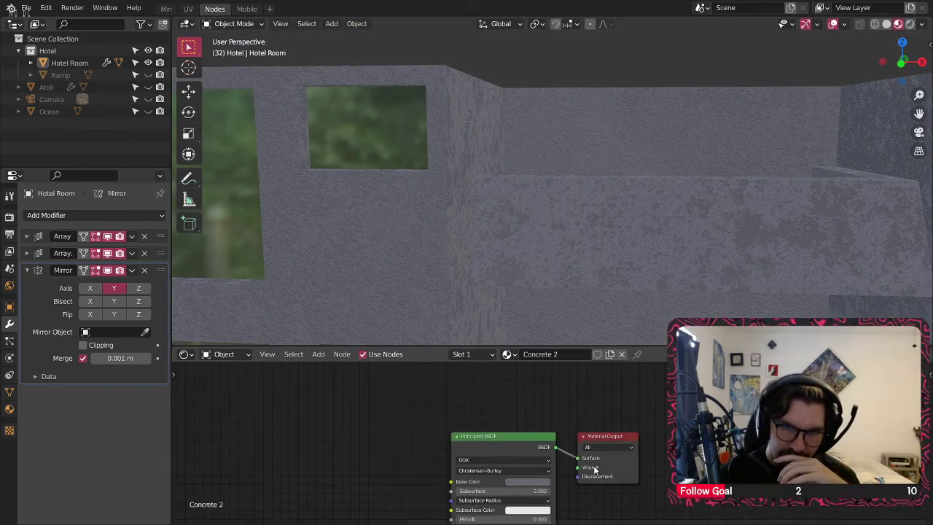
scroll(608, 461, "up", 4)
scroll(514, 410, "up", 3)
scroll(515, 410, "up", 1)
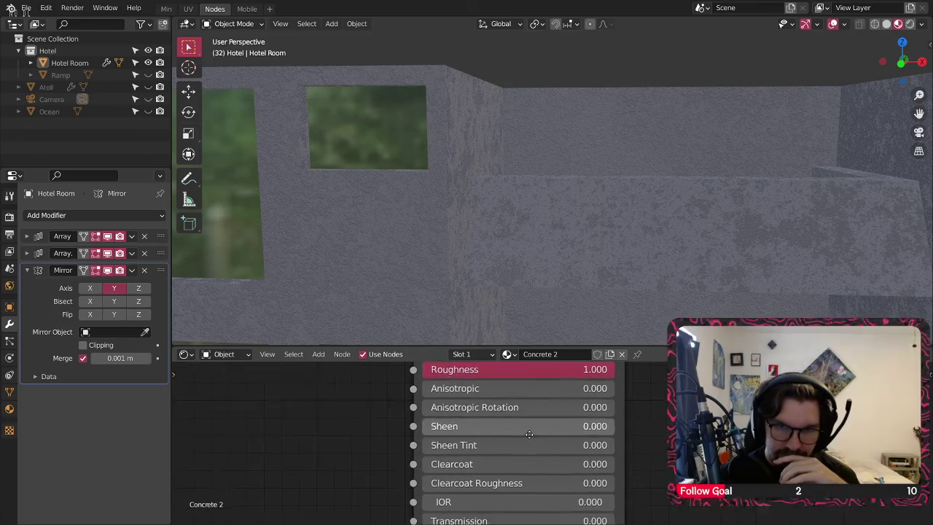
middle_click_drag(525, 428, 544, 492)
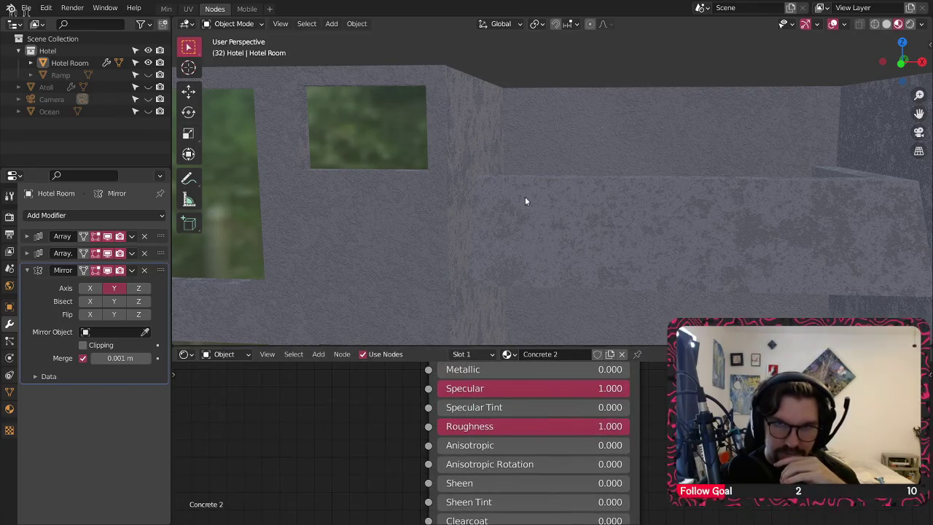
Step: Set the Principled BSDF's Specular to 0.5 and its Specular Tint to 1
scroll(545, 207, "up", 6)
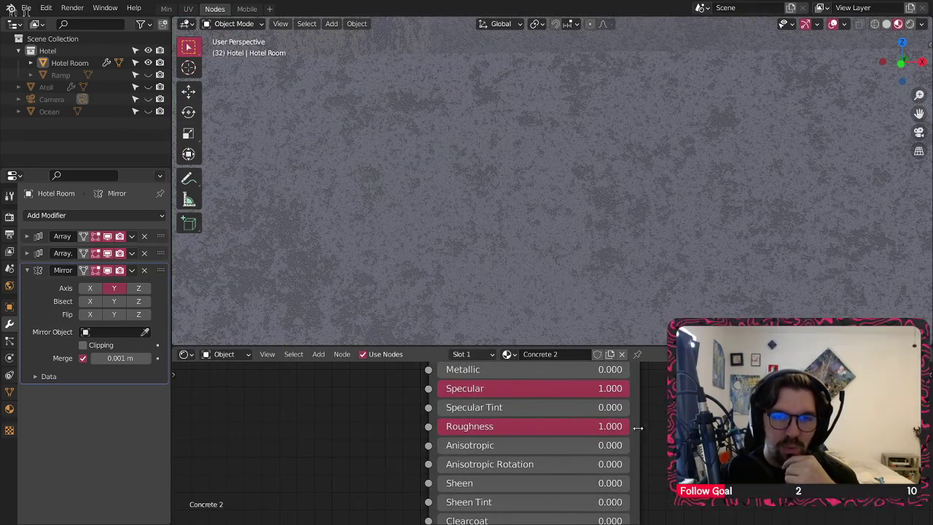
left_click_drag(532, 388, 594, 388)
left_click(512, 388)
key("BackSpace")
type(".")
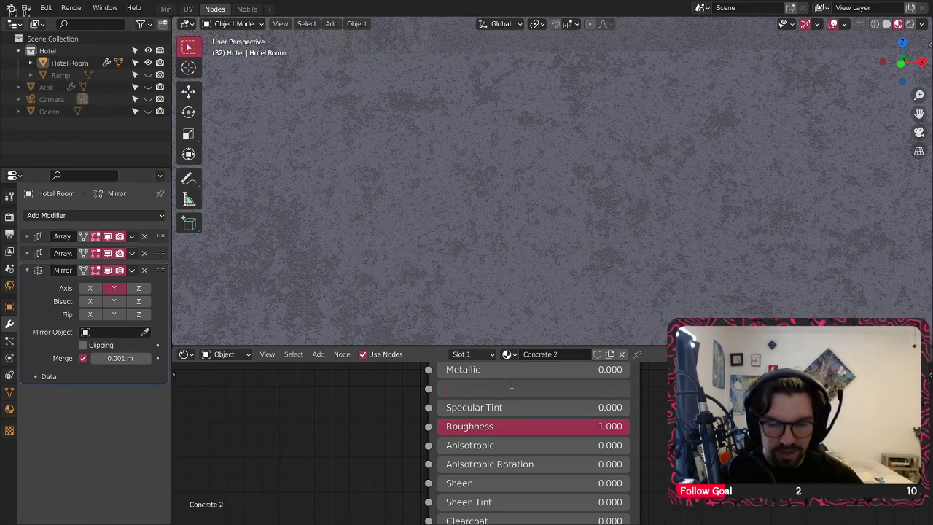
type("5")
key("Return")
left_click_drag(484, 408, 627, 408)
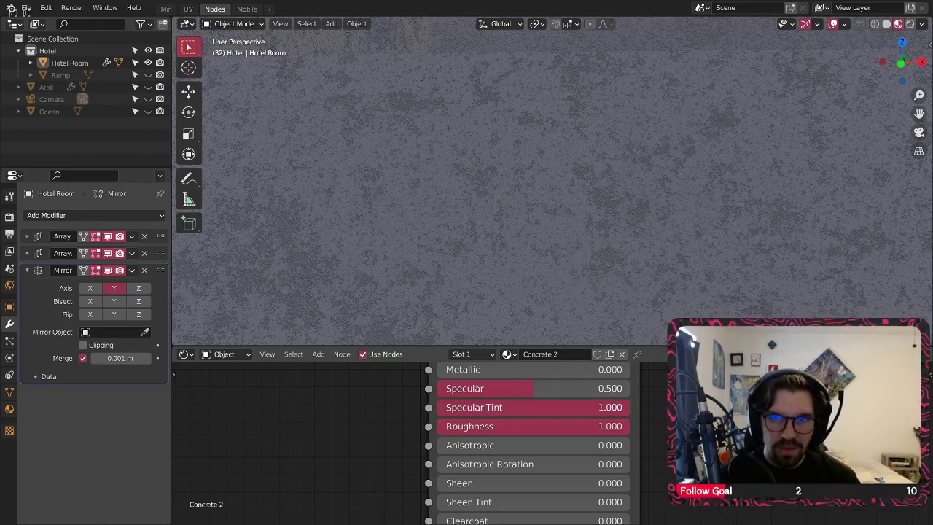
Step: Inspect the facade from the side and set the Bump node's Strength to 0.5
middle_click_drag(681, 211, 467, 189)
middle_click_drag(532, 363, 524, 379)
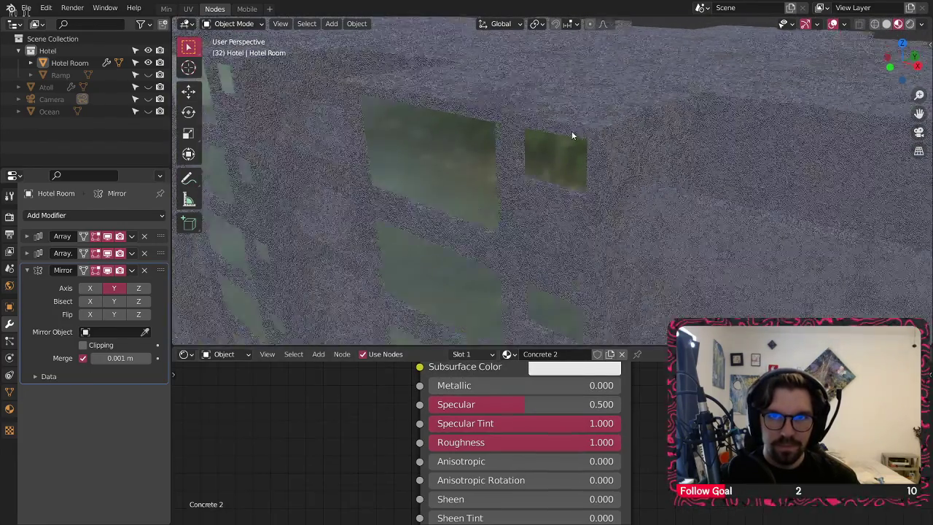
middle_click_drag(572, 136, 481, 146)
middle_click_drag(569, 510, 658, 517)
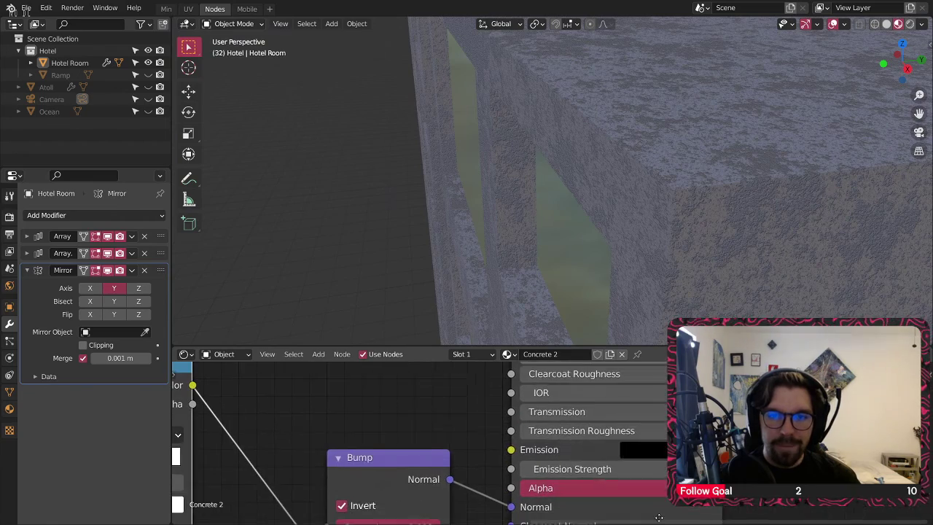
scroll(658, 517, "up", 5)
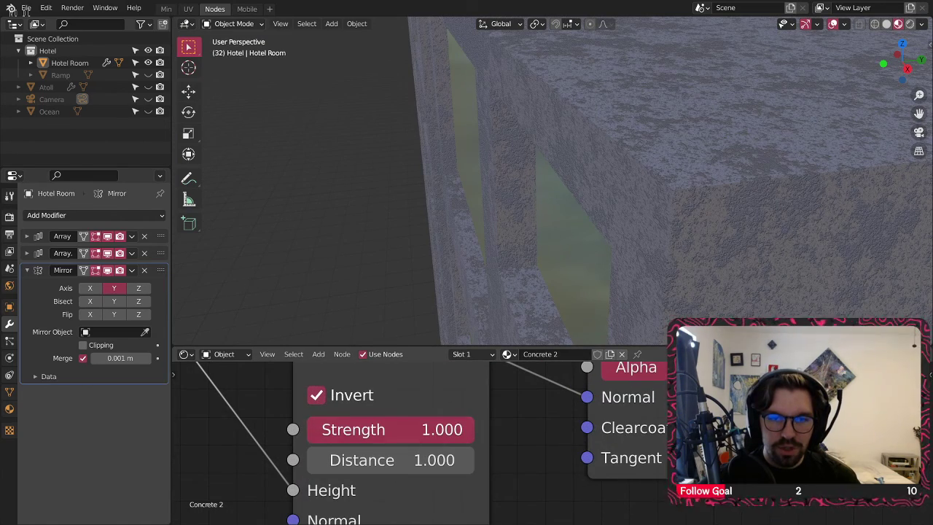
double_click(412, 436)
type(".5")
key("Return")
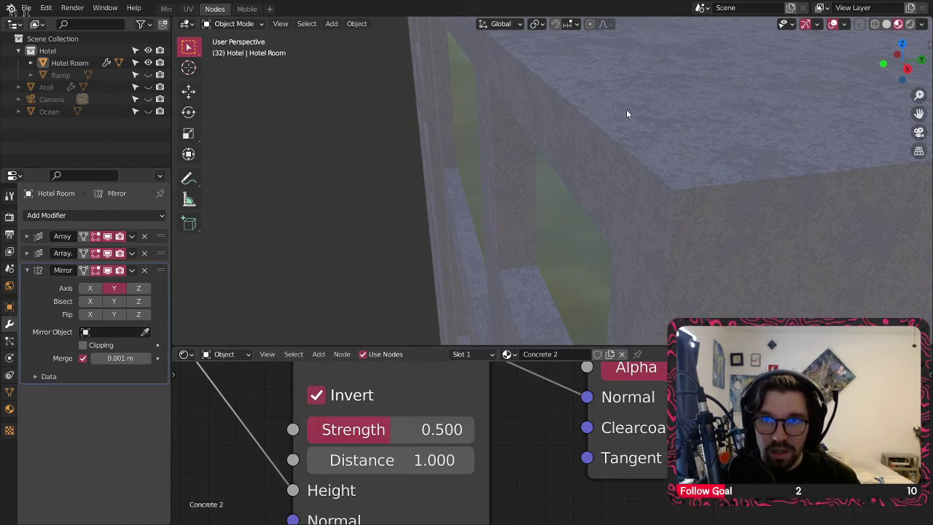
Step: Check the roof's relief up close and set the Bump node's Strength to 0.3
scroll(626, 110, "up", 5)
scroll(629, 134, "up", 3)
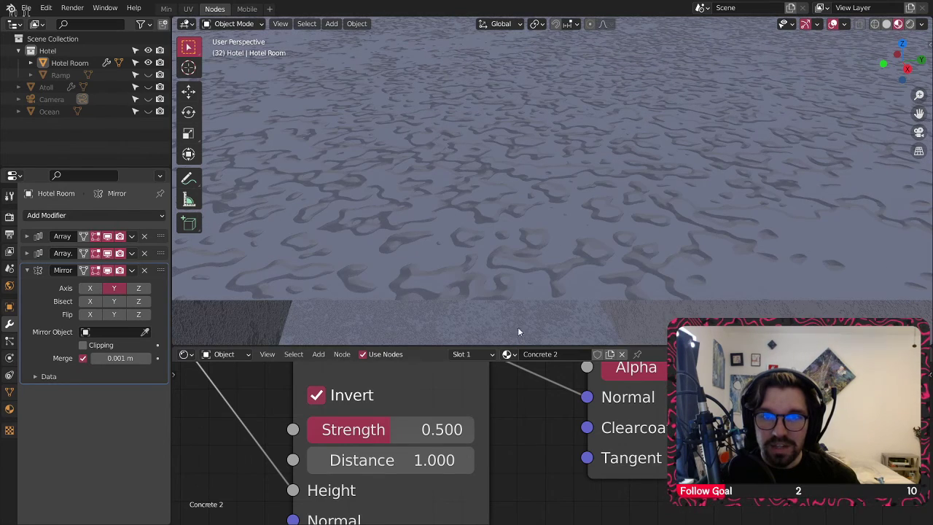
double_click(380, 429)
type(".3")
key("Return")
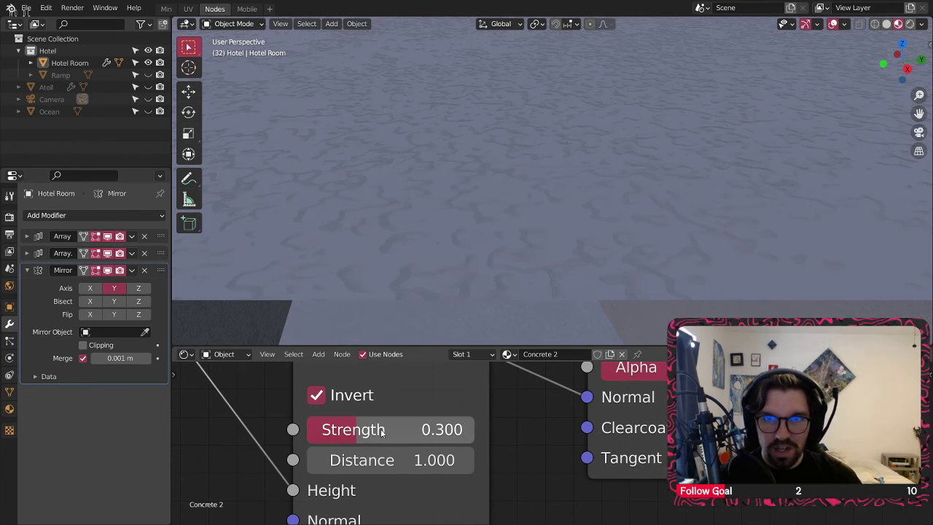
Step: Set the Bump node's Strength to 0.4 and check the concrete relief on the roof and facade
scroll(553, 103, "up", 2)
double_click(401, 421)
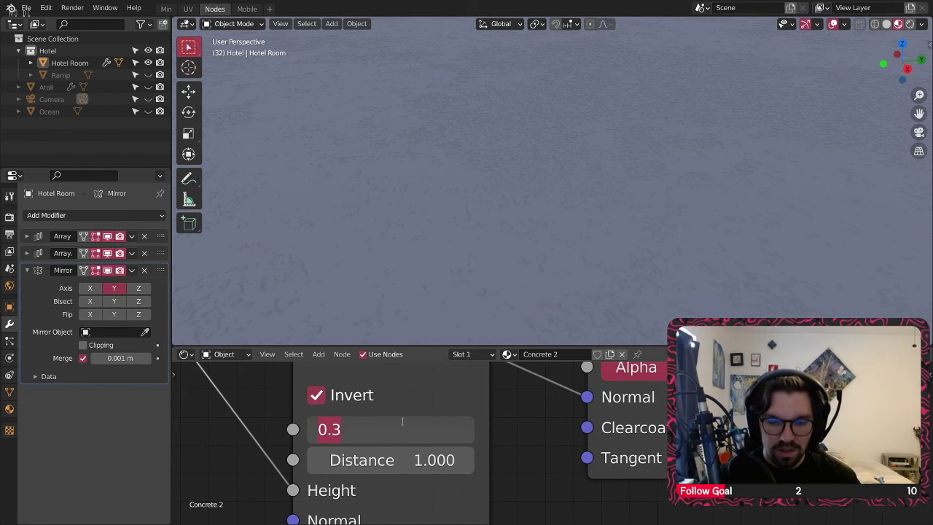
type(".4")
key("Return")
middle_click_drag(583, 153, 678, 174)
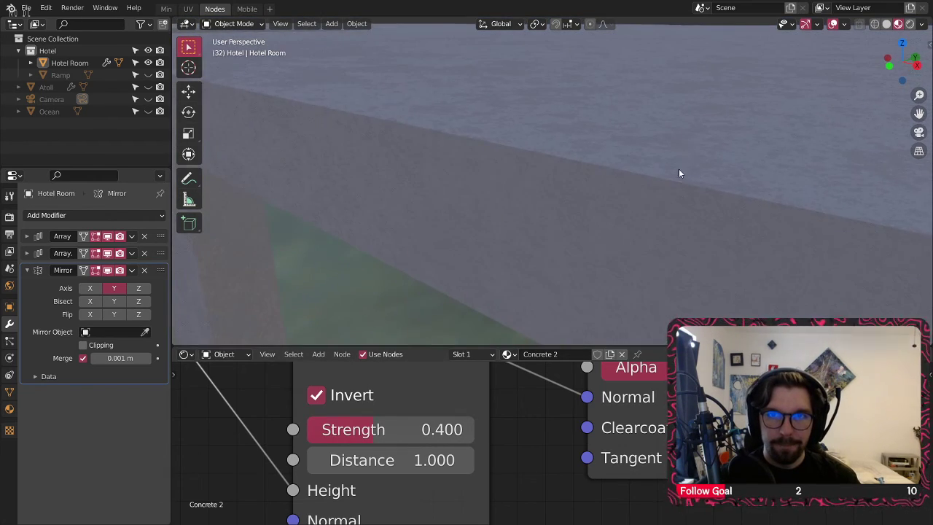
scroll(678, 173, "down", 8)
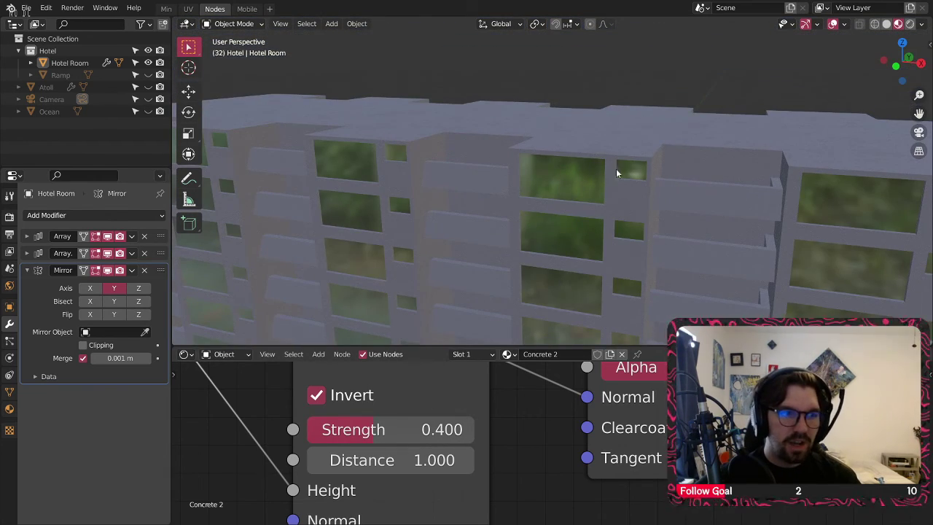
scroll(616, 173, "down", 8)
mouse_move(597, 143)
middle_mouse_down()
mouse_move(522, 163)
mouse_move(584, 138)
middle_mouse_up()
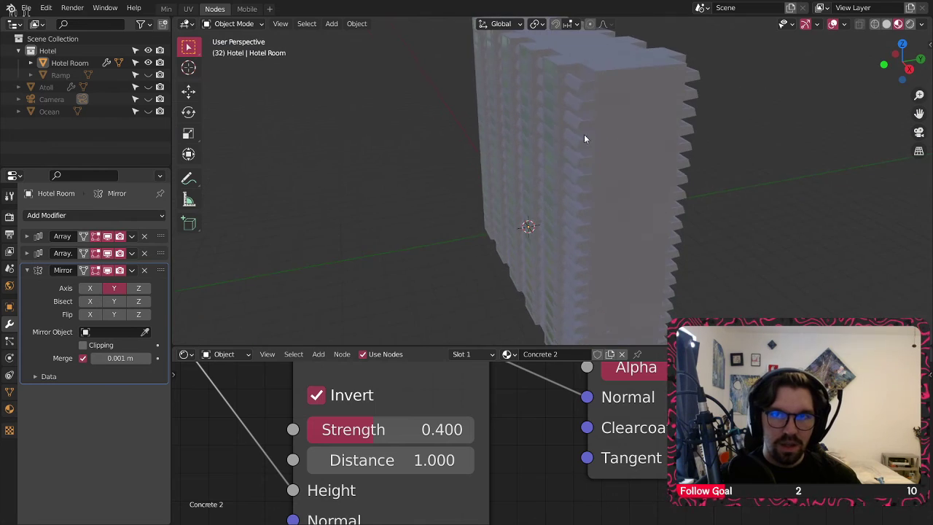
scroll(585, 134, "down", 6)
Step: Switch to the Min workspace and inspect the whole hotel block in Material Preview shading
left_click(166, 8)
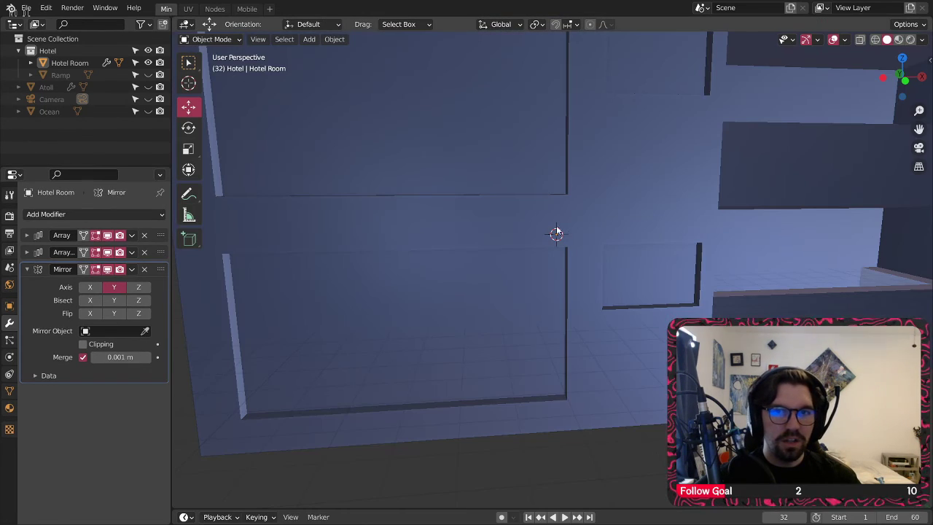
scroll(556, 233, "down", 10)
middle_click_drag(558, 214, 535, 220)
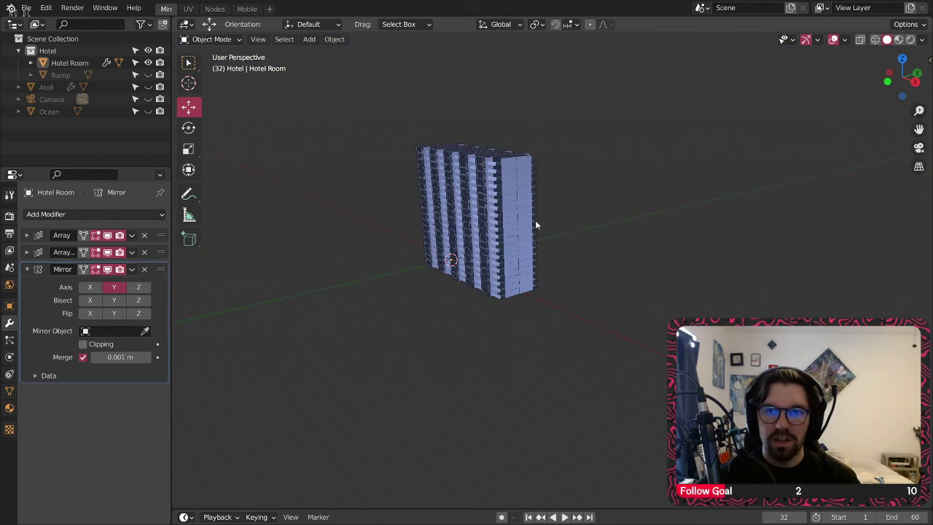
left_click(897, 39)
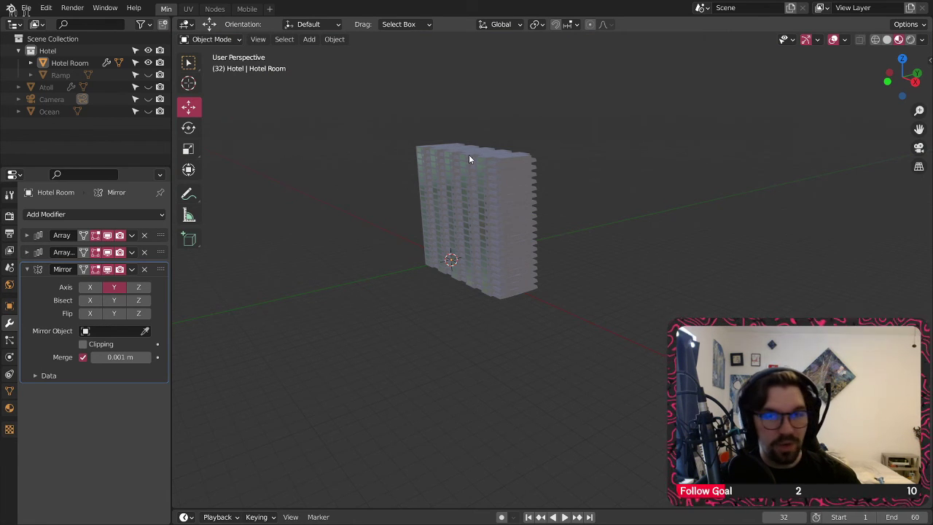
scroll(470, 157, "up", 4)
middle_click_drag(486, 184, 521, 188)
scroll(539, 211, "up", 4)
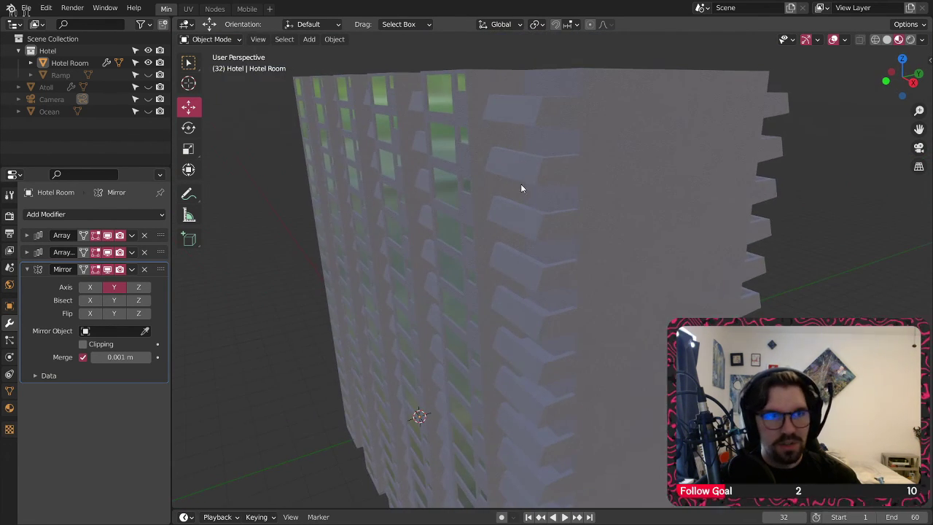
Step: Show the Ramp and display the scene in Solid shading with X-ray on to see the hotel rooms inside it
left_click(148, 75)
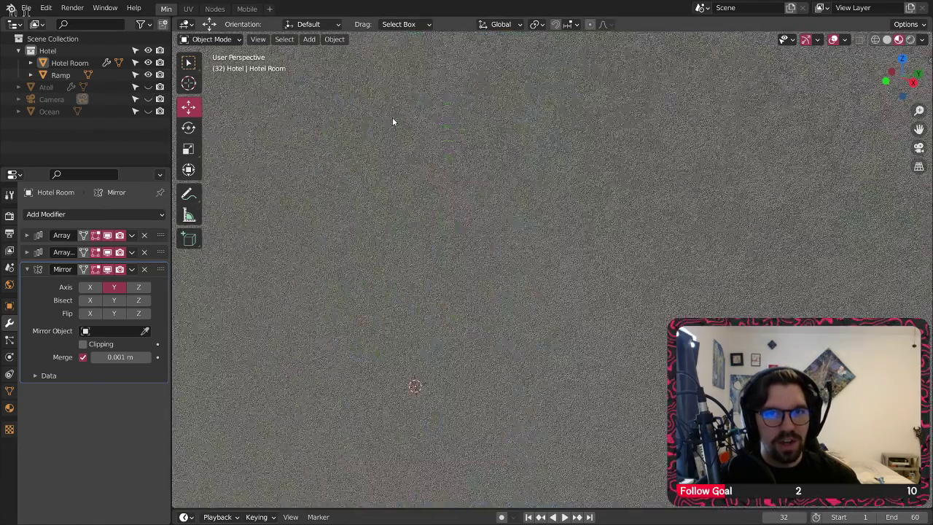
scroll(476, 208, "down", 6)
middle_click_drag(481, 89, 753, 80)
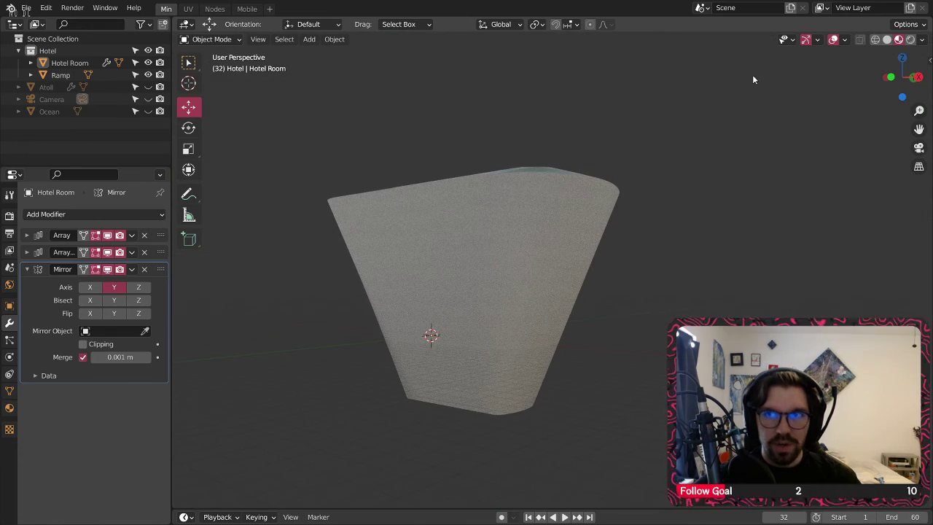
left_click(860, 39)
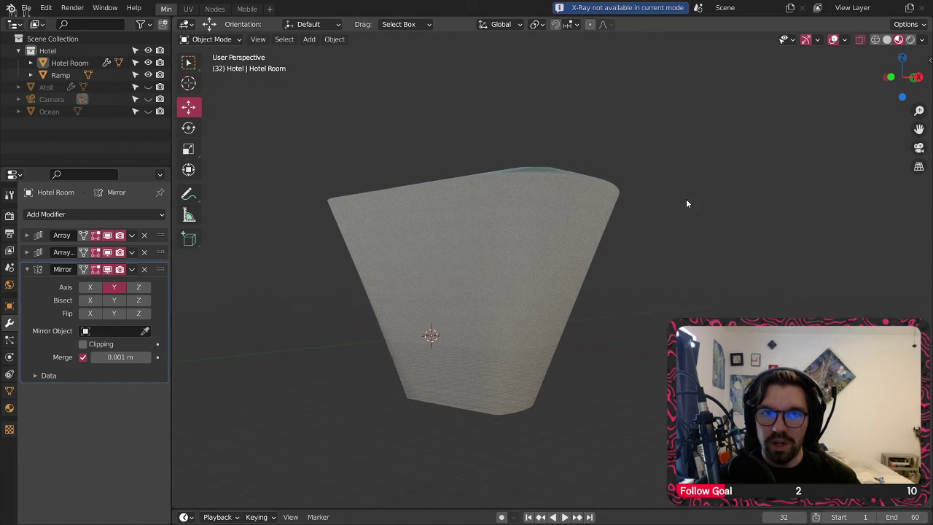
left_click(886, 40)
left_click(860, 39)
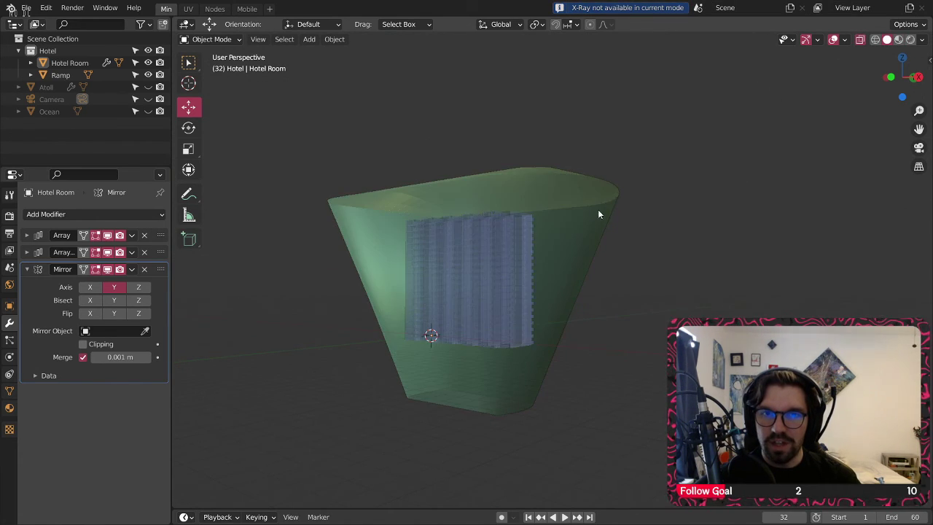
mouse_move(597, 209)
middle_mouse_down()
mouse_move(517, 248)
mouse_move(553, 218)
mouse_move(556, 168)
mouse_move(445, 220)
mouse_move(457, 100)
middle_mouse_up()
scroll(517, 249, "up", 4)
scroll(450, 119, "down", 5)
middle_click_drag(487, 150, 435, 199)
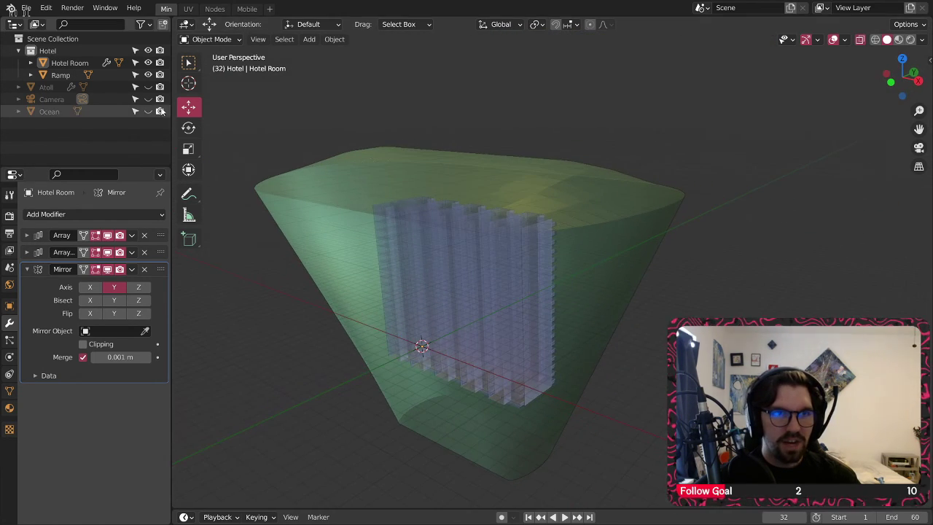
Step: Temporarily show the Atoll and Ocean to compare the ramp and rooms with the water level, and hide both again
left_click(148, 88)
scroll(470, 162, "down", 4)
middle_click_drag(475, 173, 480, 204)
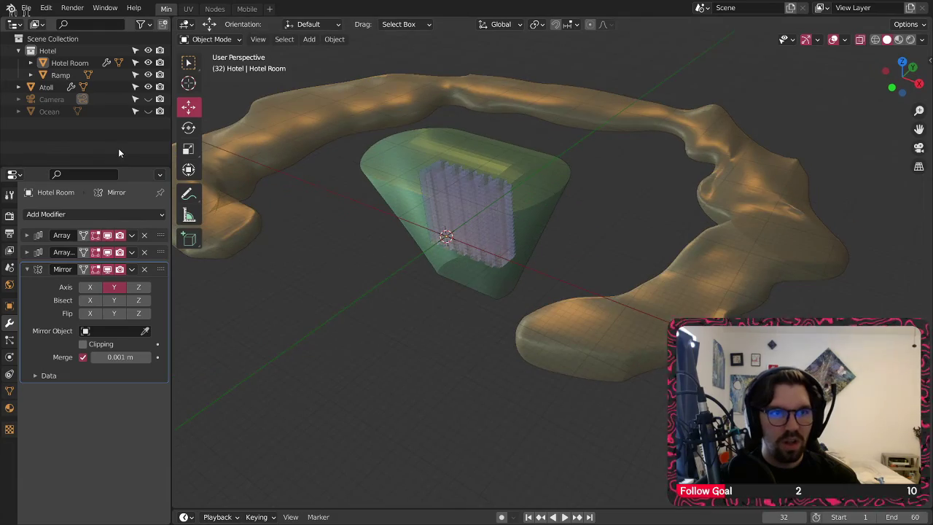
left_click(148, 111)
middle_click_drag(569, 241, 539, 230)
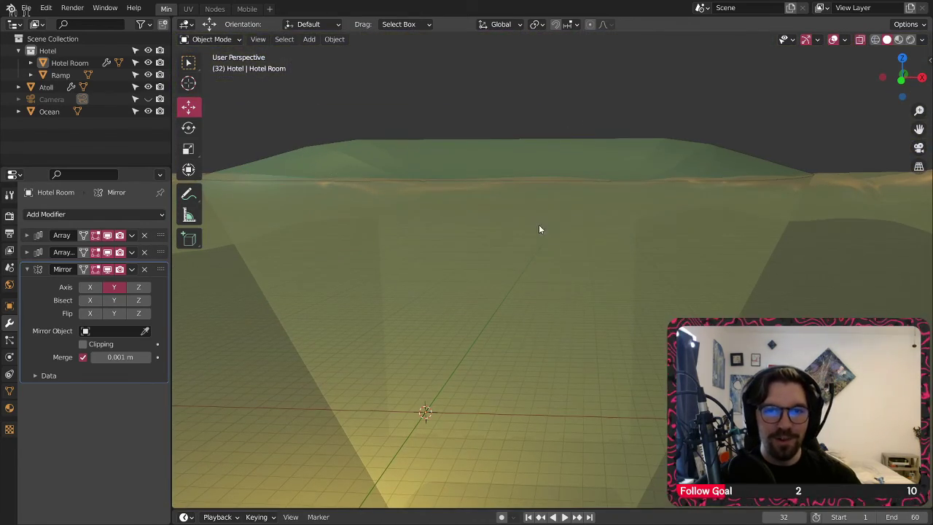
middle_click_drag(513, 304, 552, 184)
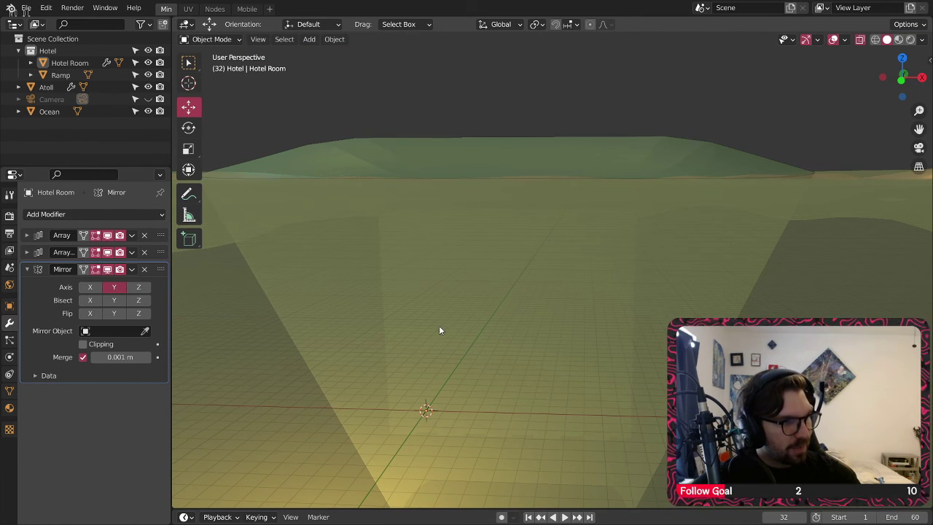
middle_click_drag(507, 135, 484, 219)
scroll(478, 285, "down", 4)
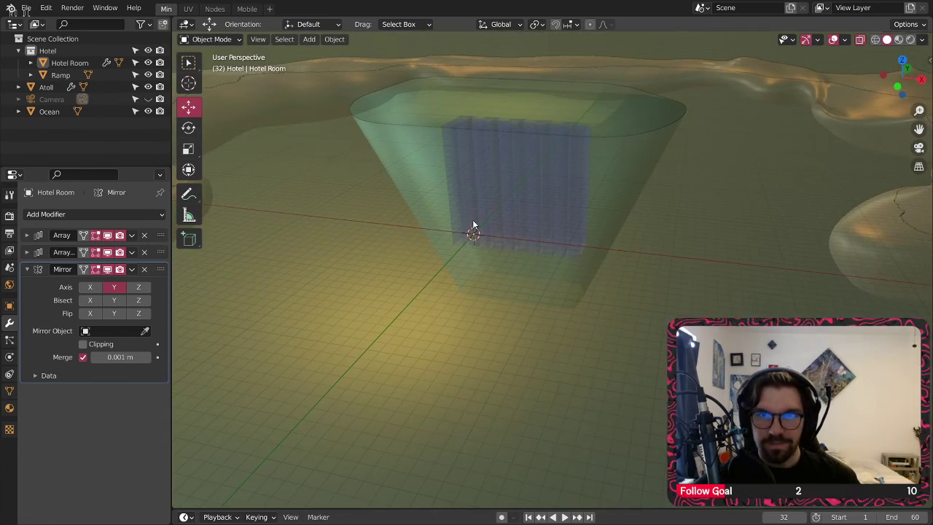
left_click(148, 112)
left_click(148, 86)
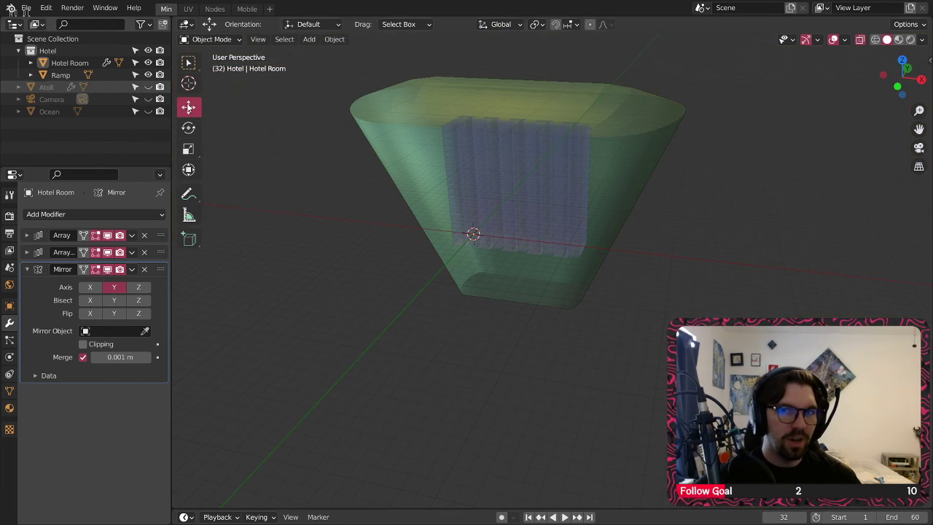
middle_click_drag(507, 354, 564, 248)
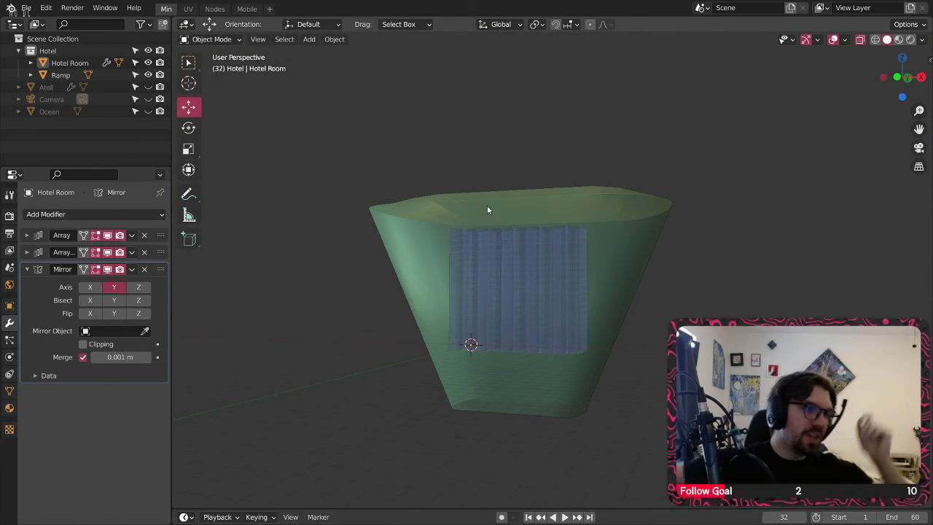
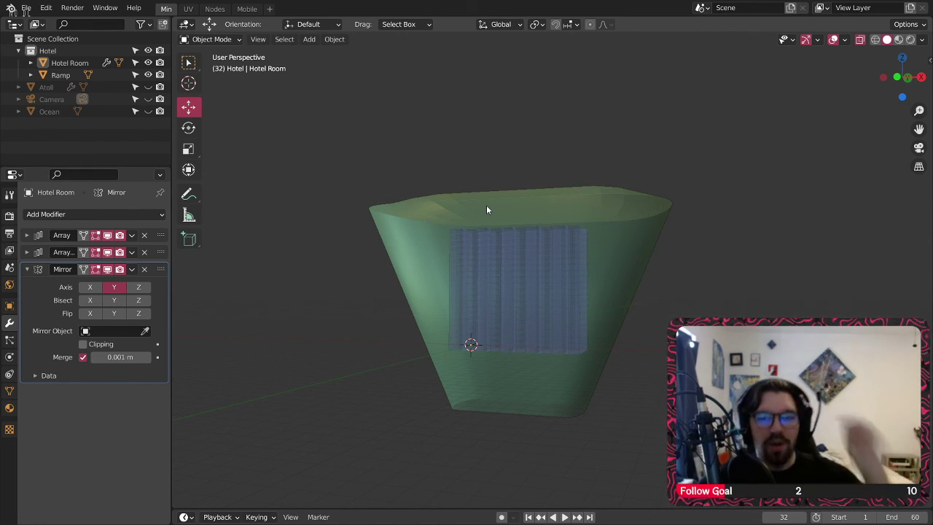
Step: Turn X-ray off and open the Ramp mesh in Edit Mode with edge selection, looking at its underside
middle_click_drag(563, 298, 504, 316)
scroll(474, 299, "up", 5)
middle_click_drag(443, 285, 415, 257)
scroll(467, 263, "up", 2)
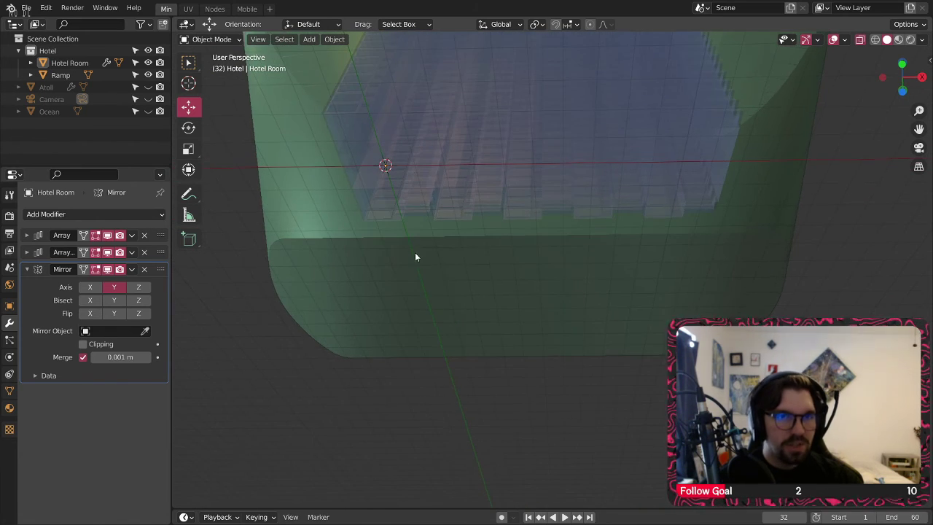
middle_click_drag(863, 42, 562, 217)
left_click(561, 217)
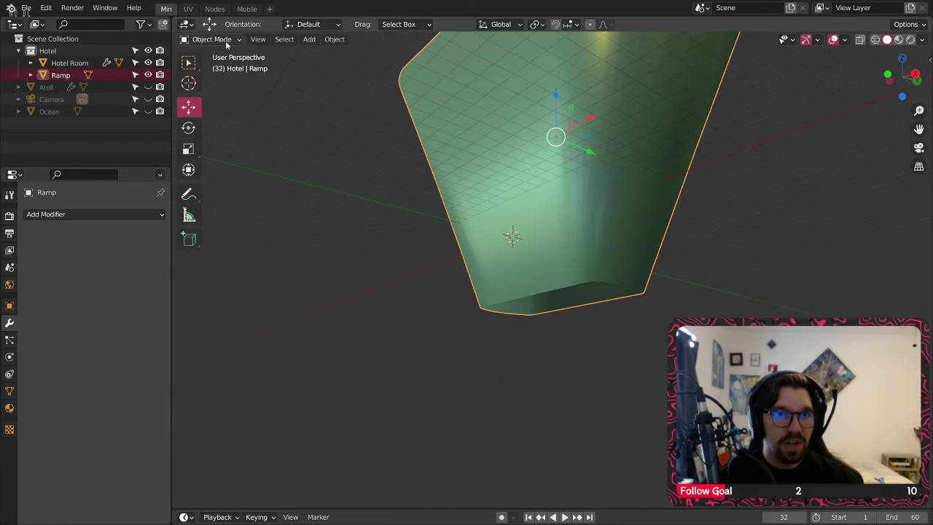
left_click(211, 39)
left_click(215, 65)
middle_click_drag(553, 311, 548, 169)
left_click(265, 41)
middle_click_drag(547, 312, 539, 224)
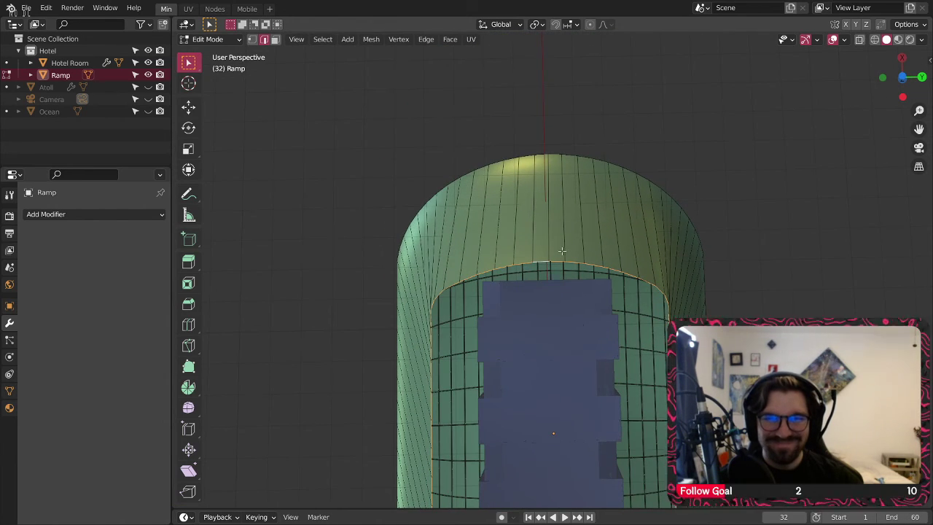
scroll(561, 251, "up", 1)
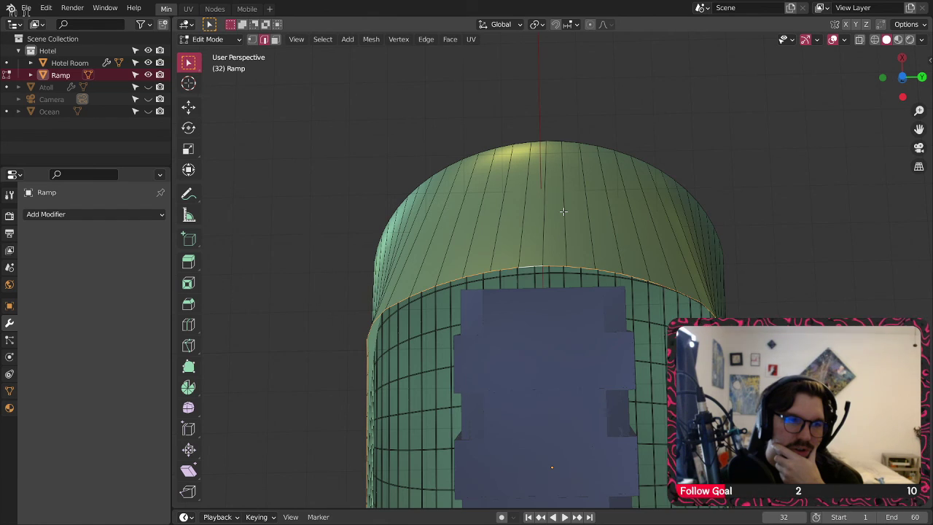
Step: In vertex selection, align the two corner vertices at the rounded end of the ramp's bottom rim by scaling them to 0 along X
left_click(252, 40)
key("alt+a")
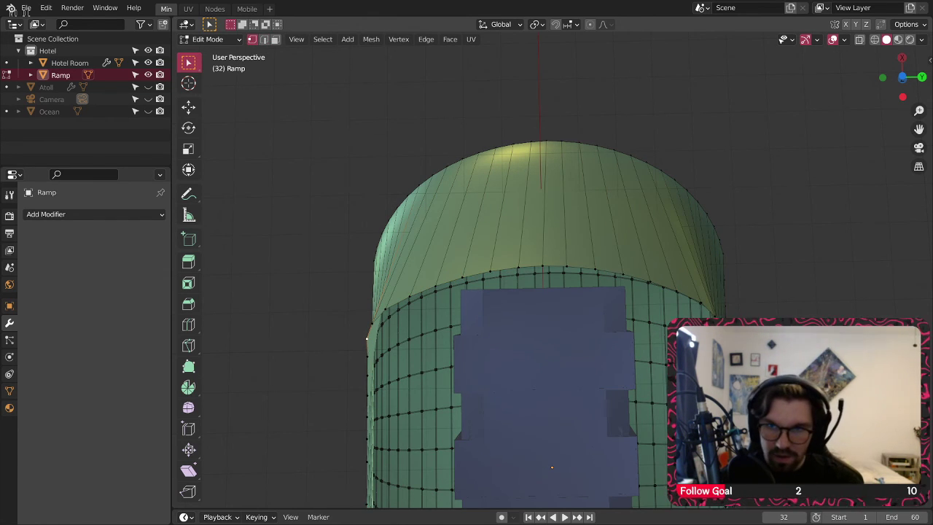
left_click(759, 311)
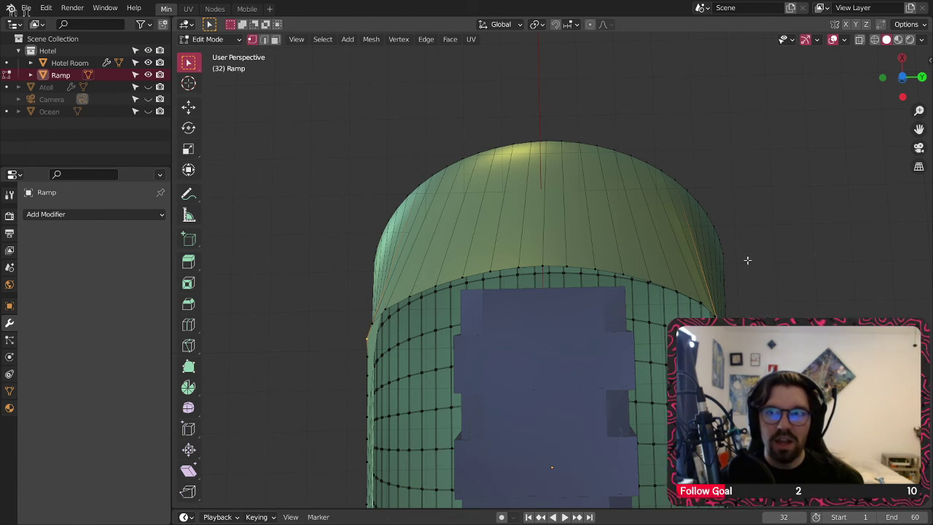
key("s")
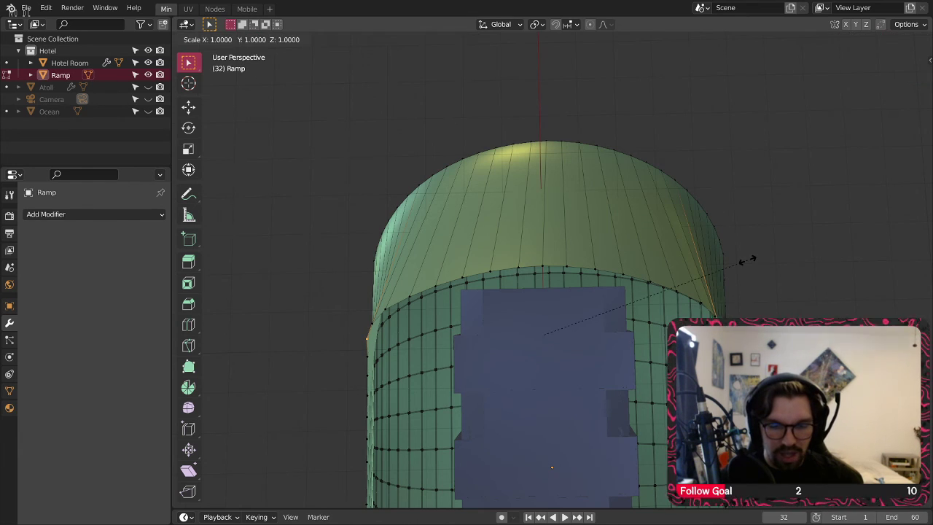
key("x")
key("0")
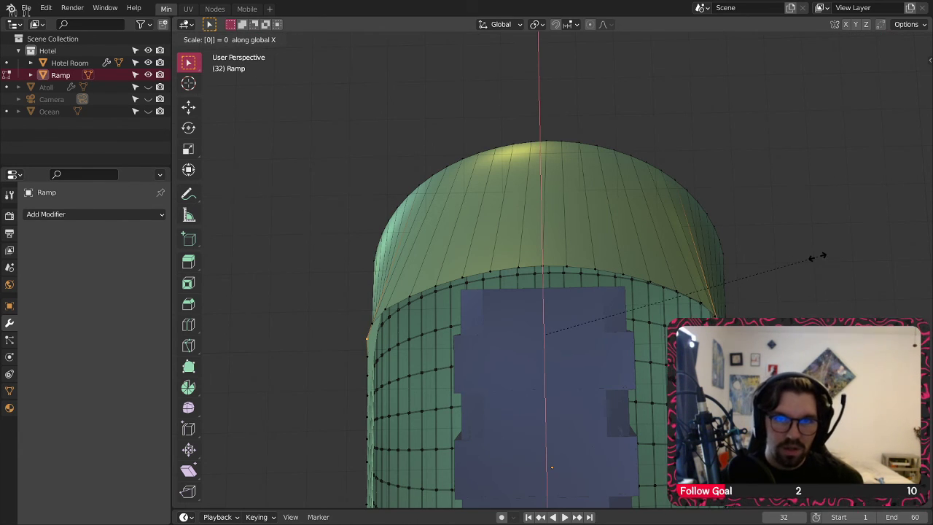
key("Return")
Step: Select the remaining vertices along the rounded end of the ramp's bottom rim and flatten them all by scaling to 0 along X
left_click(373, 322, "shift")
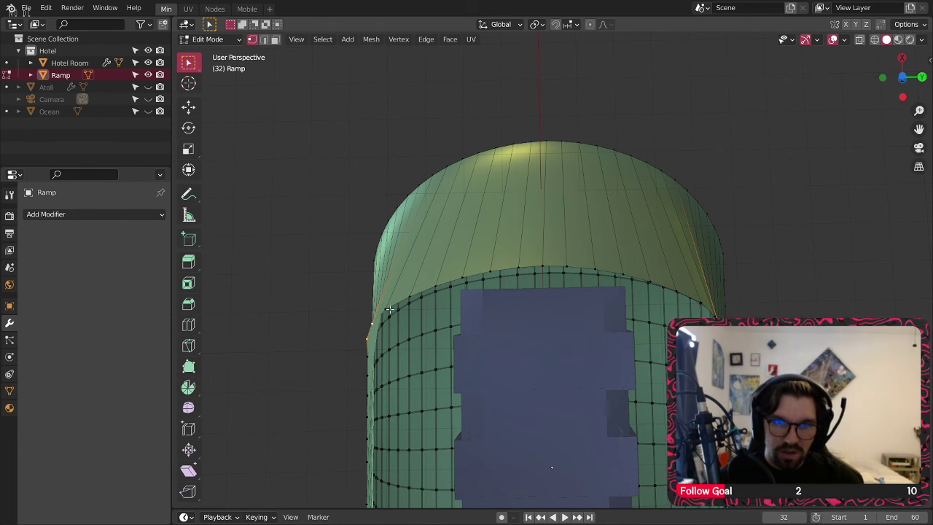
left_click(386, 309, "shift")
left_click(410, 296, "shift")
left_click(435, 284, "shift")
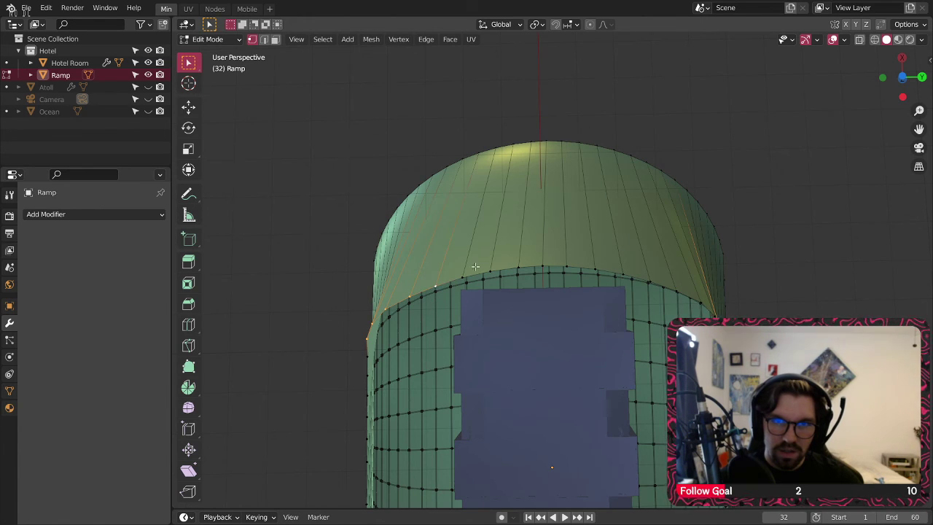
left_click(466, 277, "shift")
left_click(491, 271, "shift")
key("ctrl+z")
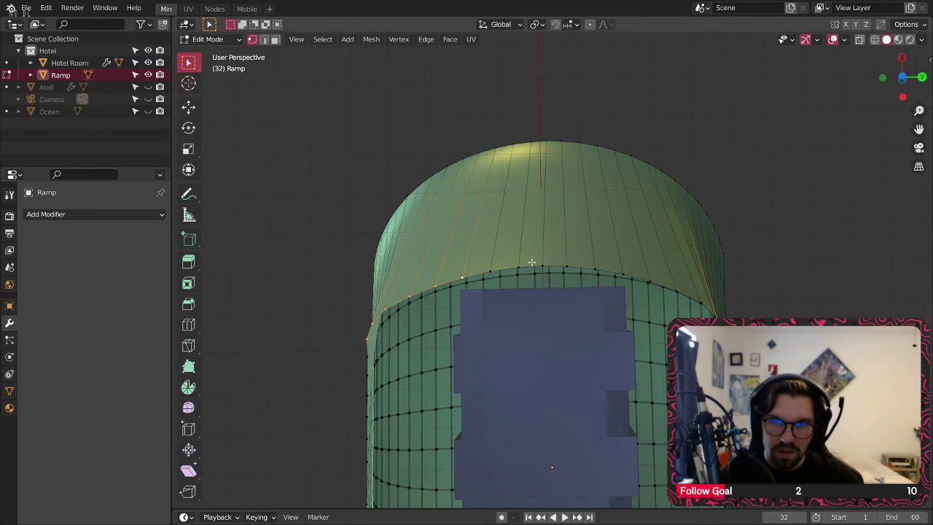
left_click(499, 262, "shift")
left_click(519, 265, "shift")
left_click(542, 258, "shift")
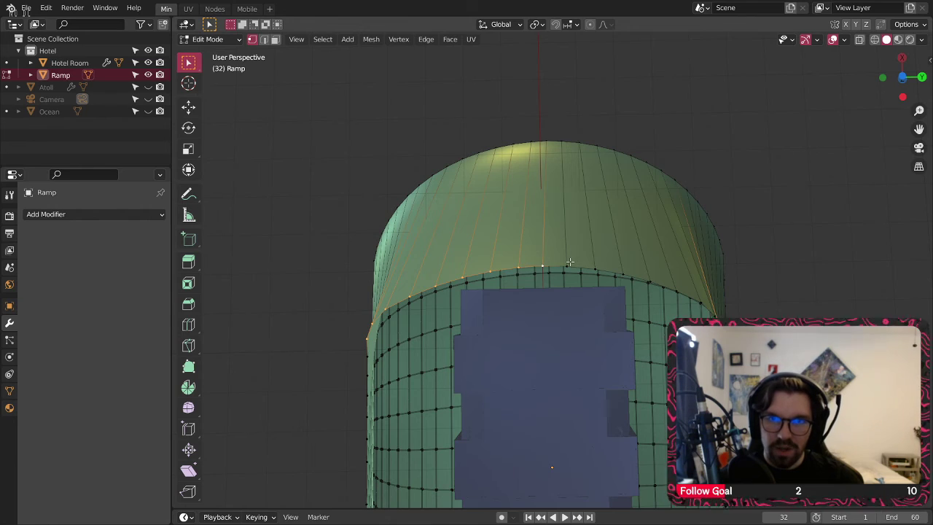
left_click(571, 262, "shift")
left_click(594, 263, "shift")
left_click(621, 266, "shift")
left_click(657, 278, "shift")
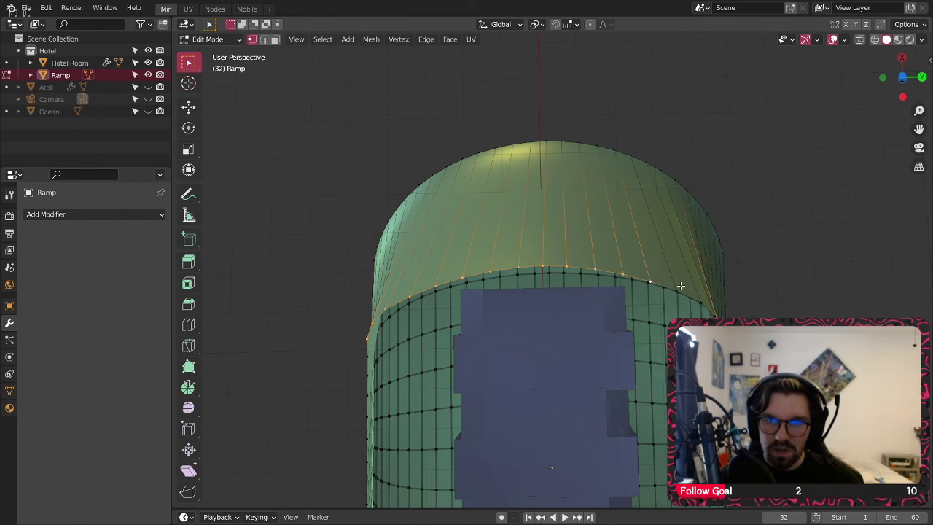
left_click(681, 283, "shift")
left_click(704, 296, "shift")
middle_click_drag(707, 306, 634, 499)
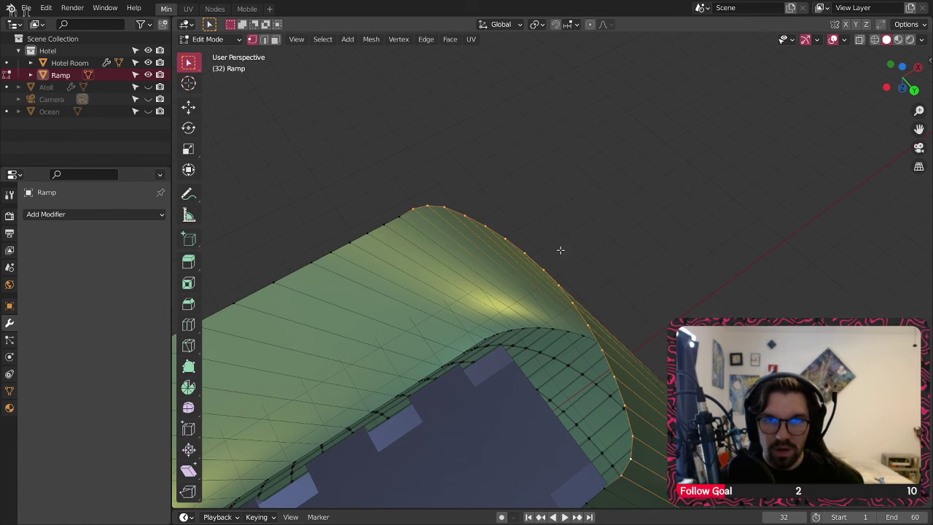
key("s")
key("x")
key("0")
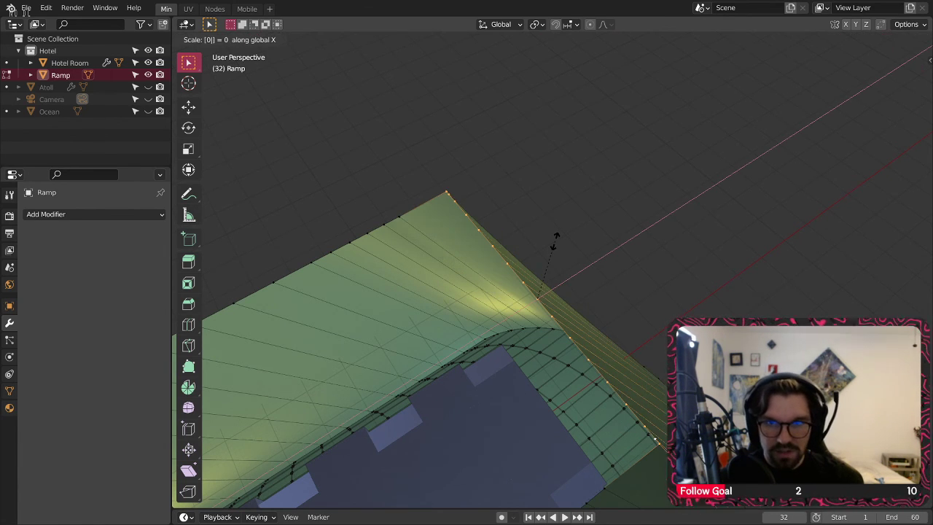
key("Return")
Step: Inspect both ends of the ramp's bottom rim from below, and examine the still rounded end closely in the Bottom Orthographic view
middle_click_drag(554, 240, 477, 129)
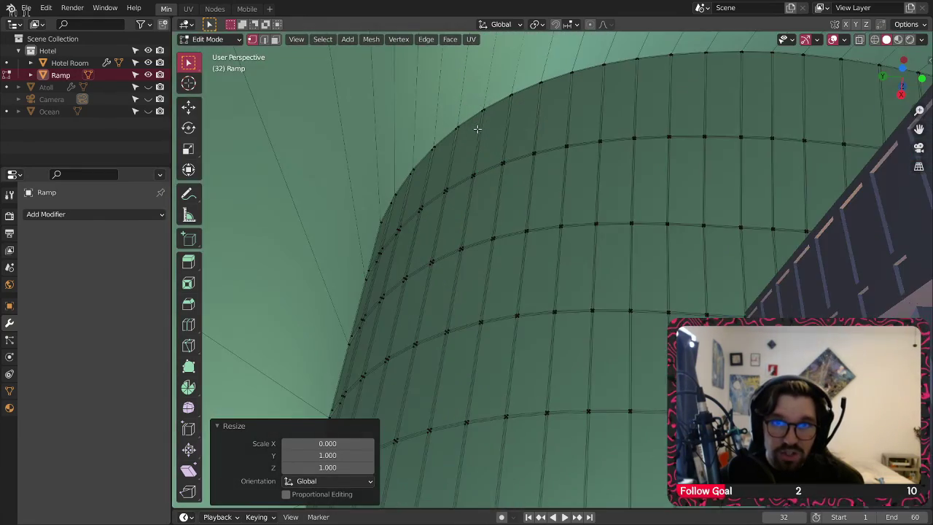
scroll(477, 129, "down", 6)
scroll(531, 229, "up", 4)
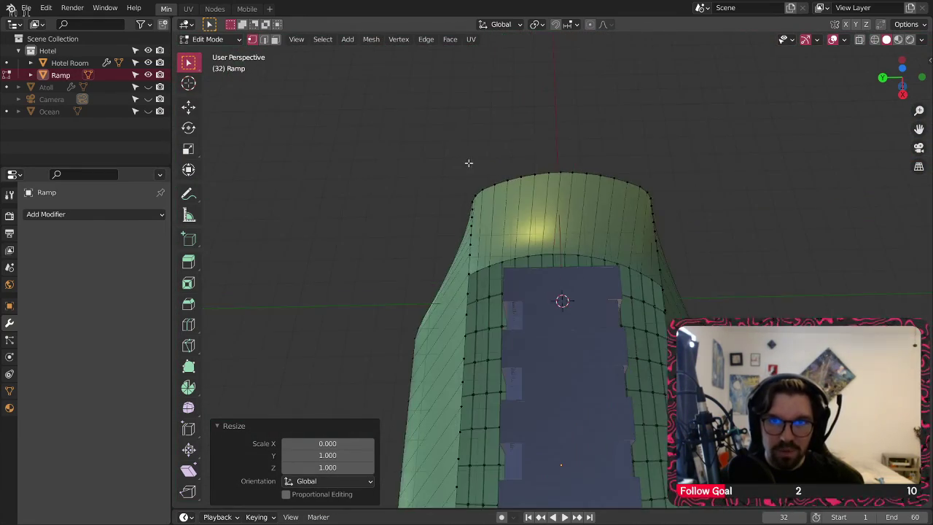
middle_click_drag(468, 163, 656, 182)
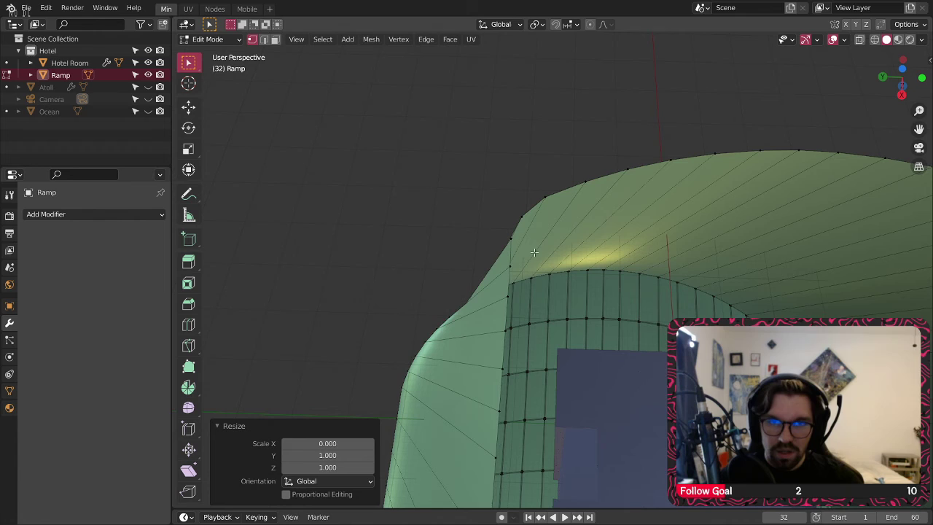
left_click(902, 67)
scroll(618, 256, "down", 5)
scroll(582, 327, "up", 8)
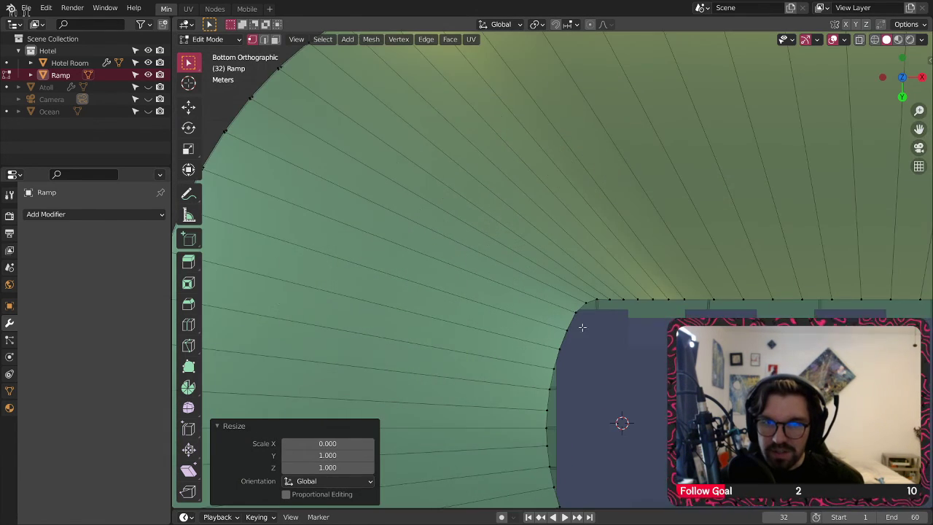
scroll(583, 314, "up", 2)
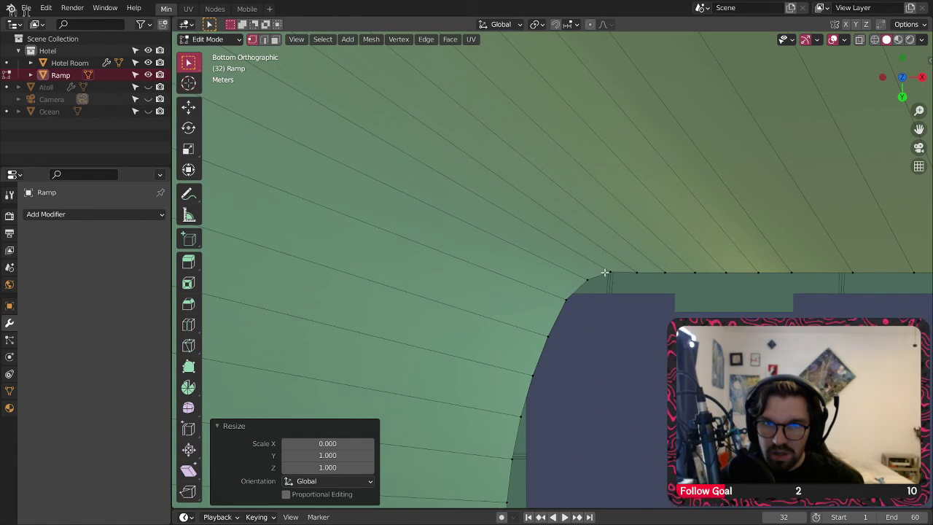
Step: Try to straighten the other rounded end of the bottom rim by selecting its vertices and scaling them to 0 along X
left_click(604, 274, "alt")
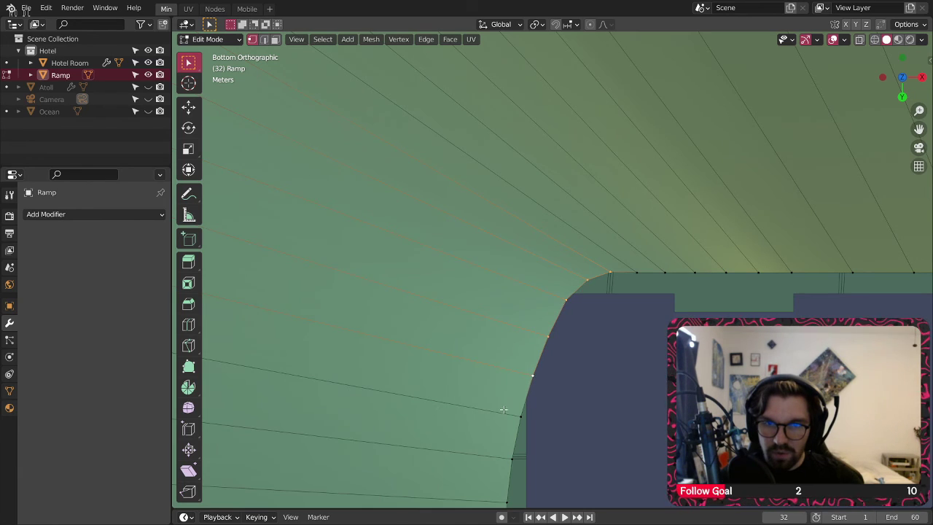
middle_click_drag(513, 408, 527, 288, "shift")
left_click(530, 291, "shift")
left_click(523, 337, "shift")
left_click(519, 379, "shift")
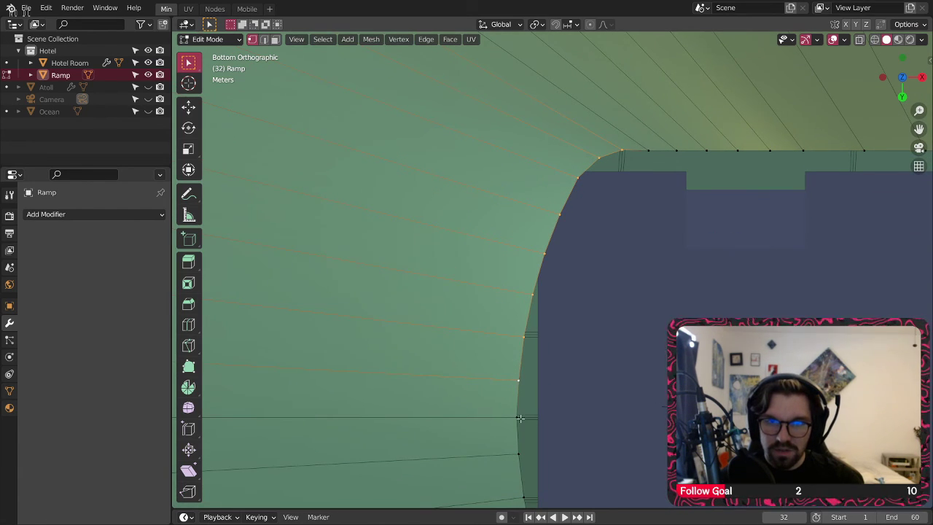
middle_click_drag(514, 412, 508, 315, "shift")
left_click(512, 321, "shift")
left_click(514, 360, "shift")
middle_click_drag(519, 408, 510, 314, "shift")
left_click(508, 309, "shift")
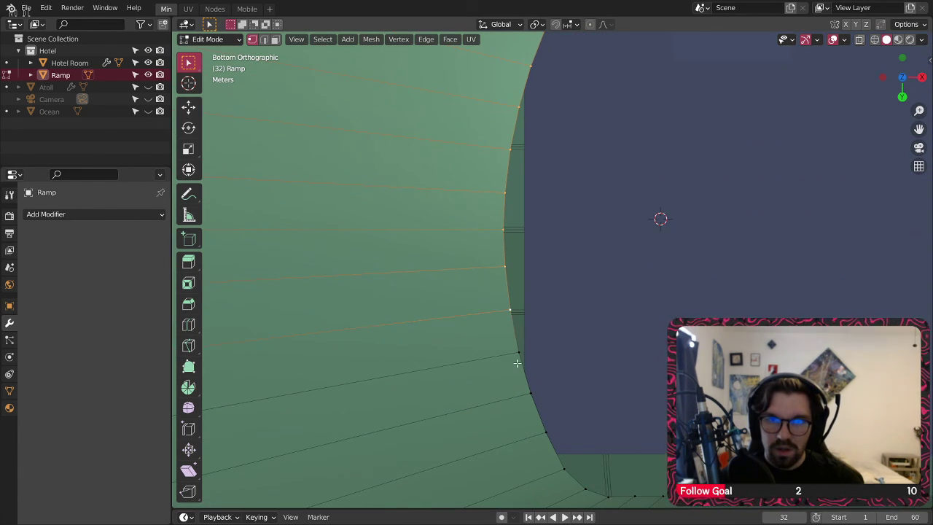
left_click(519, 350, "shift")
middle_click_drag(521, 408, 509, 338, "shift")
left_click(519, 321, "shift")
left_click(531, 363, "shift")
left_click(545, 395, "shift")
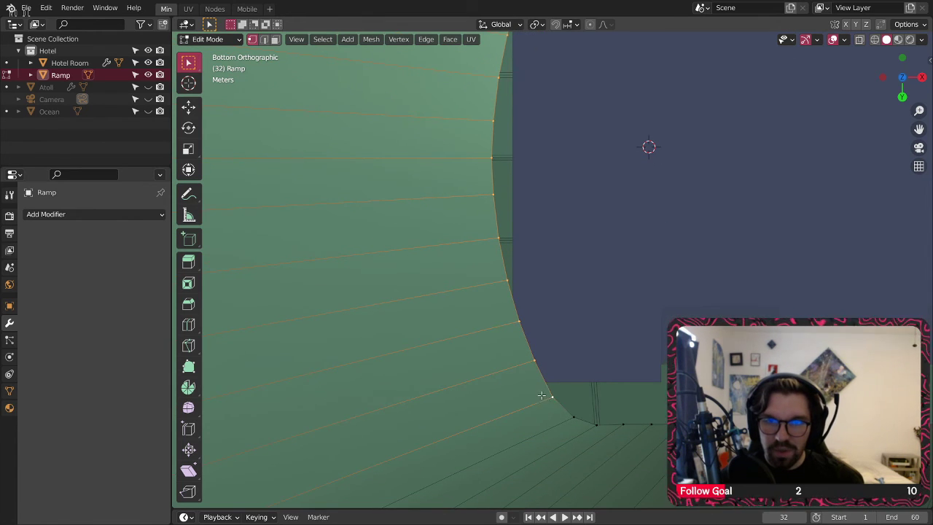
left_click(568, 418, "shift")
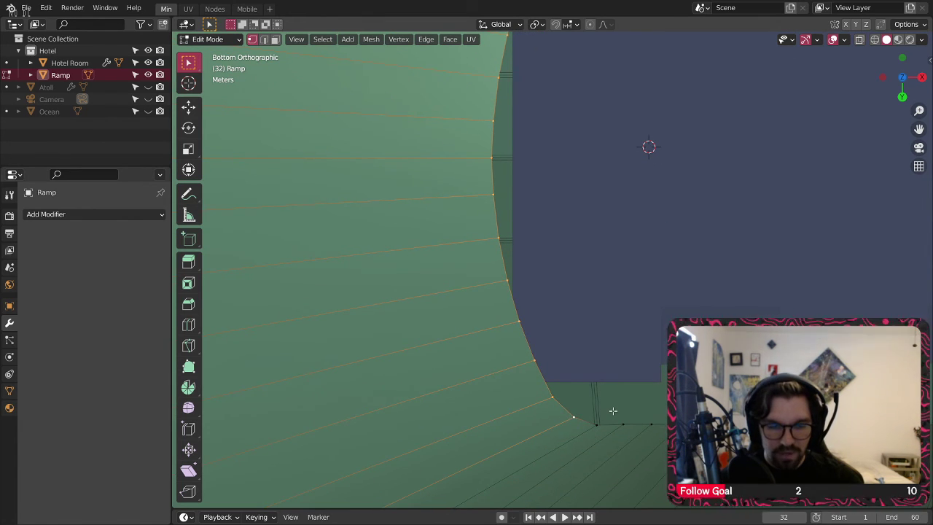
key("s")
key("x")
key("0")
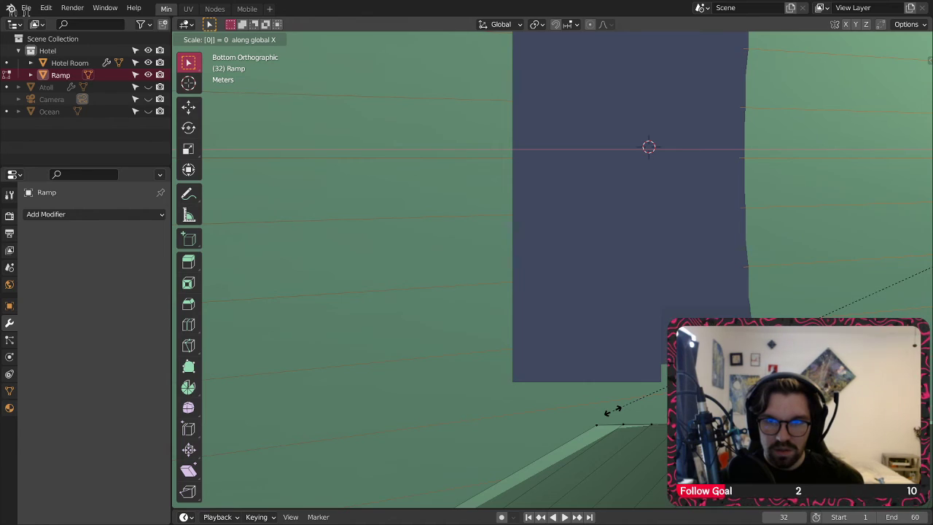
key("Return")
key("ctrl+z")
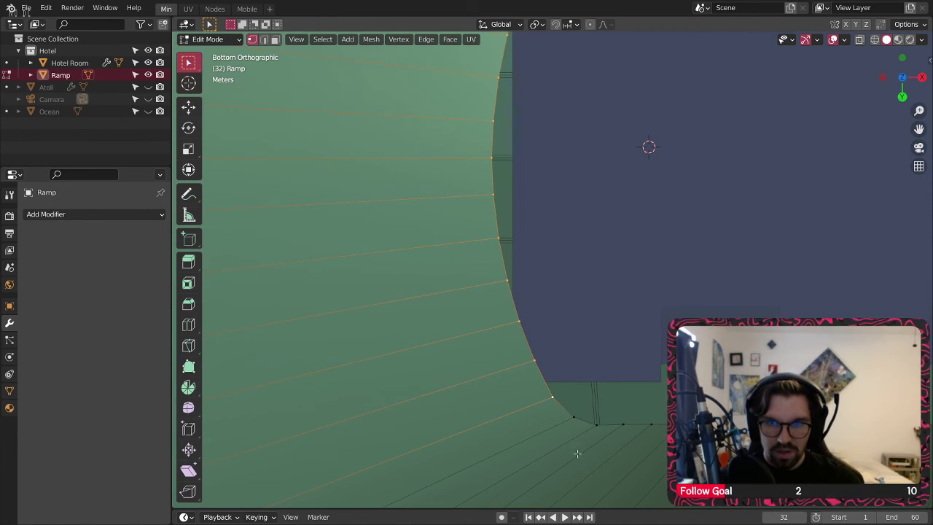
Step: Select only the curved end vertices of the bottom rim, leaving out the straight sides, and scale them to 0 along X
left_click(562, 422)
left_click(550, 399, "shift")
left_click(532, 361, "shift")
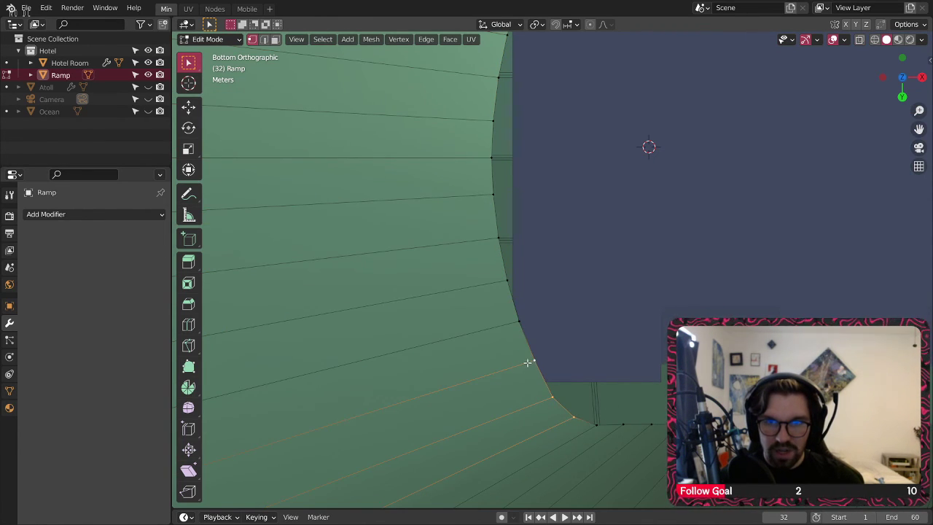
left_click(518, 323, "shift")
left_click(506, 281, "shift")
left_click(496, 240, "shift")
scroll(486, 192, "up", 6, "shift")
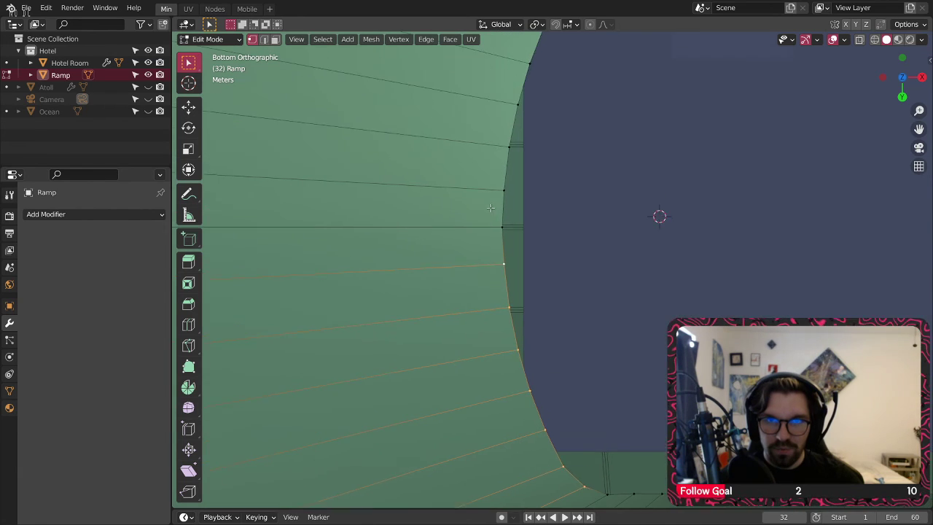
left_click(504, 232, "shift")
left_click(502, 269, "shift")
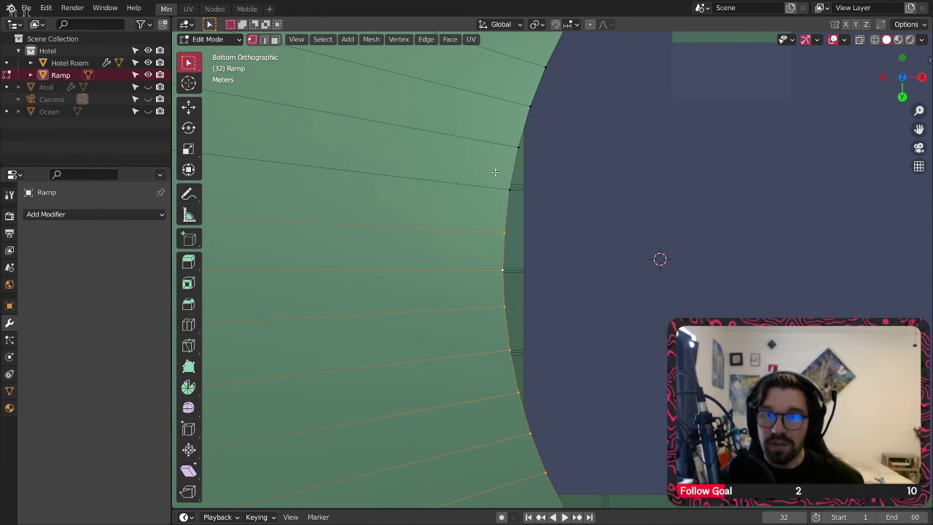
scroll(496, 169, "up", 6, "shift")
left_click(484, 309, "shift")
left_click(492, 267, "shift")
left_click(503, 226, "shift")
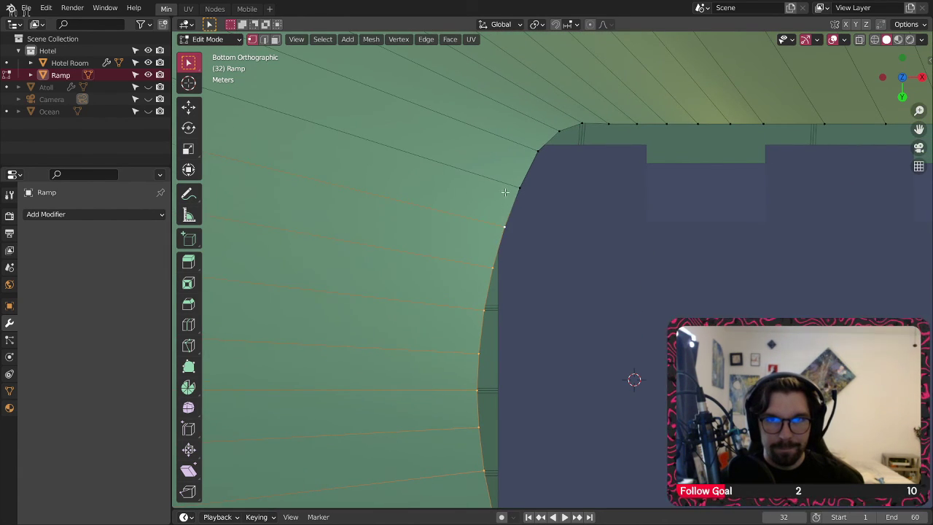
left_click(537, 151, "shift")
left_click(518, 188, "shift")
left_click(558, 130, "shift")
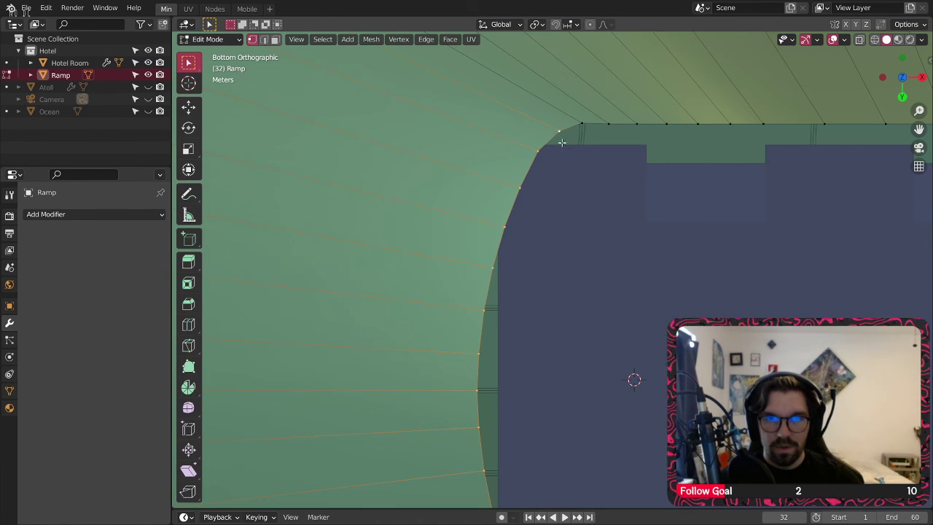
key("s")
key("x")
key("0")
key("Return")
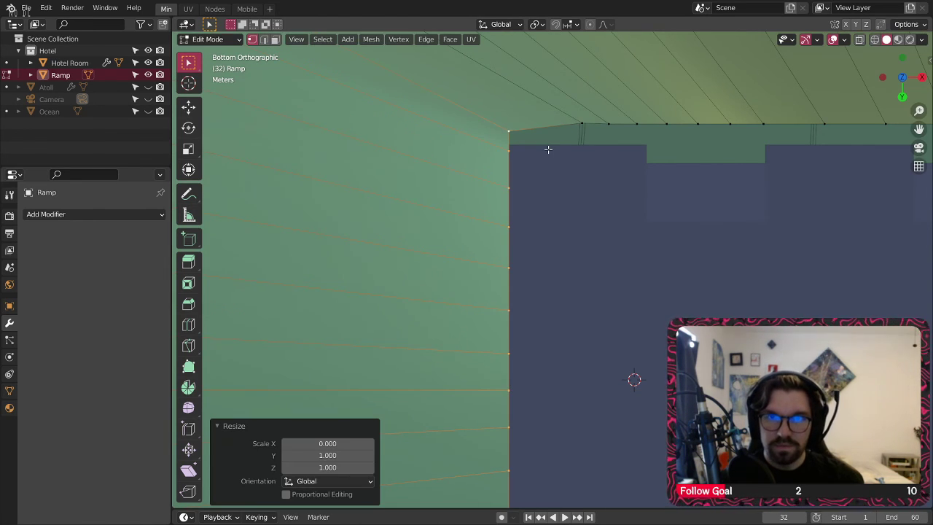
Step: Select the ramp's entire bottom rim loop in edge selection and narrow it with the Scale tool to about 0.322 along Y
scroll(673, 258, "down", 8)
scroll(480, 283, "up", 5)
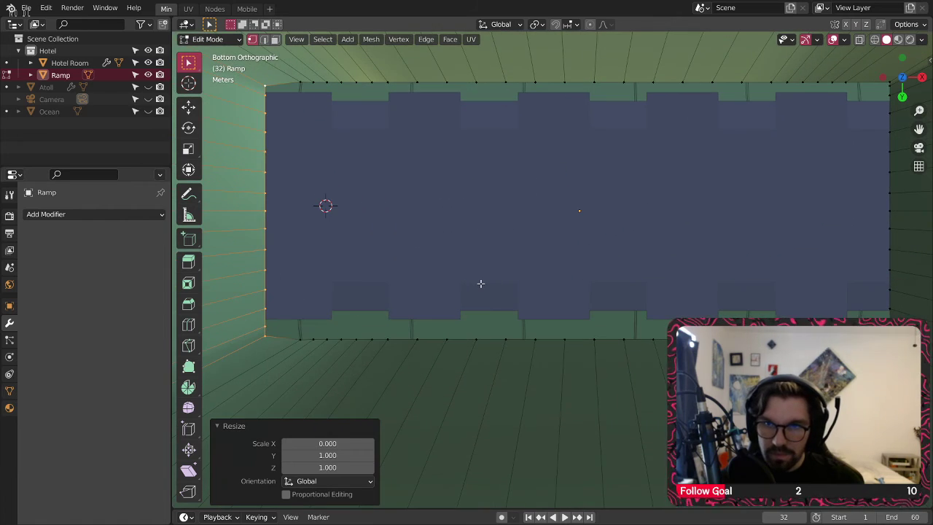
scroll(480, 284, "down", 2)
scroll(438, 146, "up", 1)
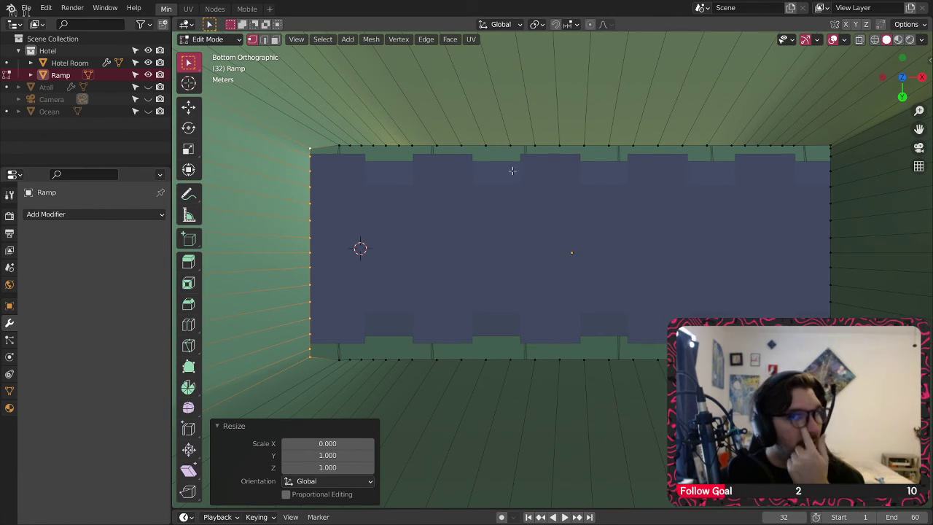
left_click(265, 40)
scroll(433, 169, "up", 2)
left_click(413, 133)
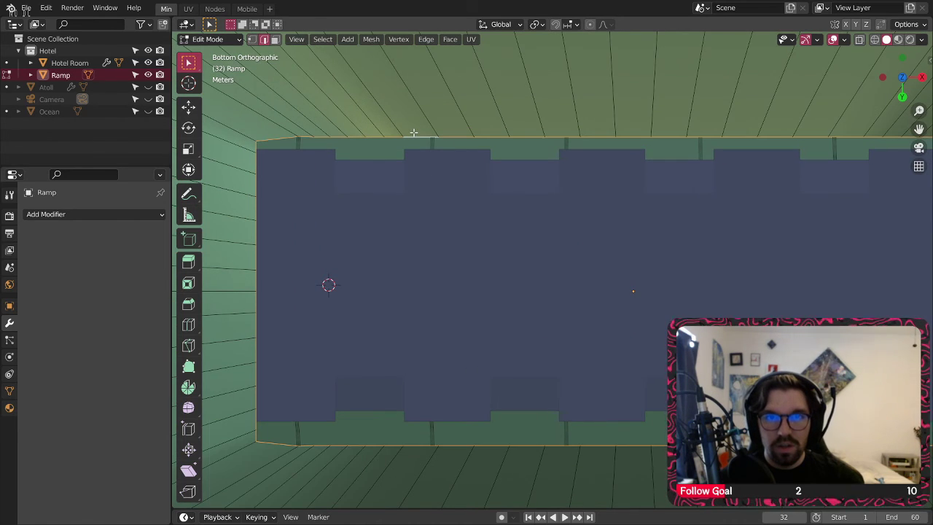
scroll(413, 133, "down", 2)
left_click(188, 149)
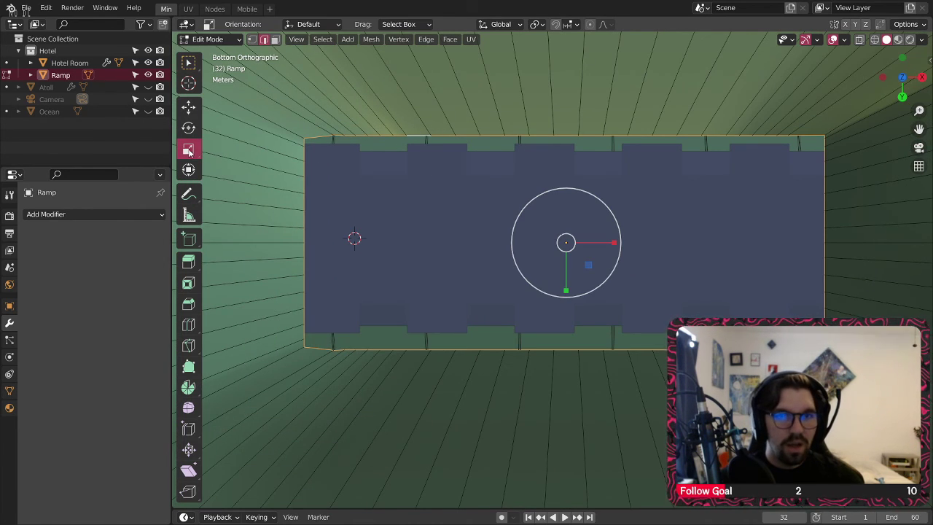
left_click_drag(567, 289, 575, 250)
Step: Examine the narrowed ramp base from the side and underneath, toggling X-ray to check how the hotel rooms sit inside it
scroll(541, 215, "down", 5)
middle_click_drag(541, 205, 409, 347)
middle_click_drag(512, 161, 527, 255, "shift")
middle_click_drag(527, 255, 429, 342)
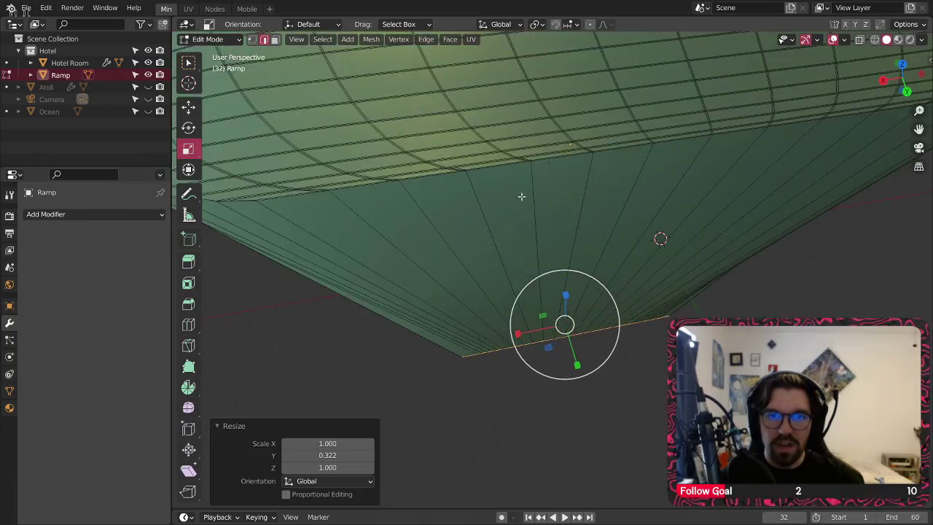
scroll(548, 300, "down", 2)
middle_click_drag(521, 197, 272, 286, "shift")
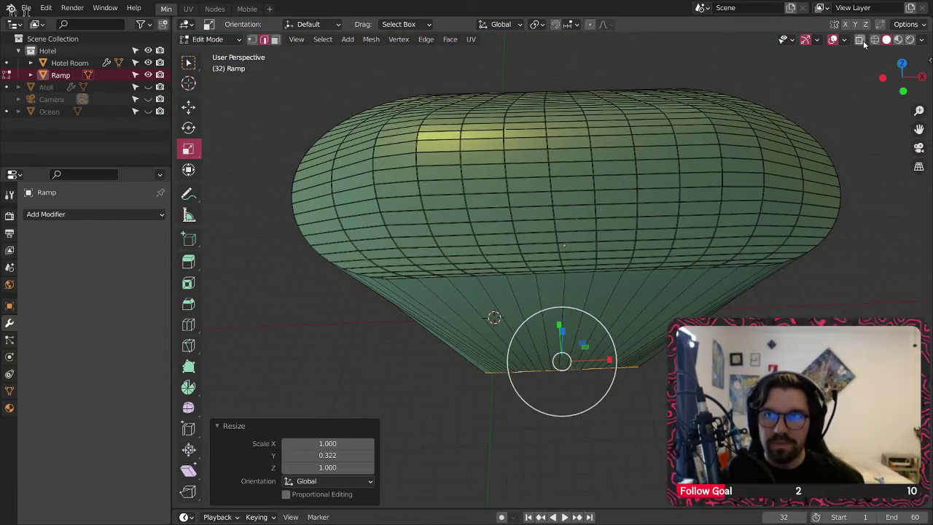
key("alt+z")
middle_click_drag(505, 328, 490, 318)
middle_click_drag(500, 318, 552, 225, "shift")
scroll(489, 277, "up", 5)
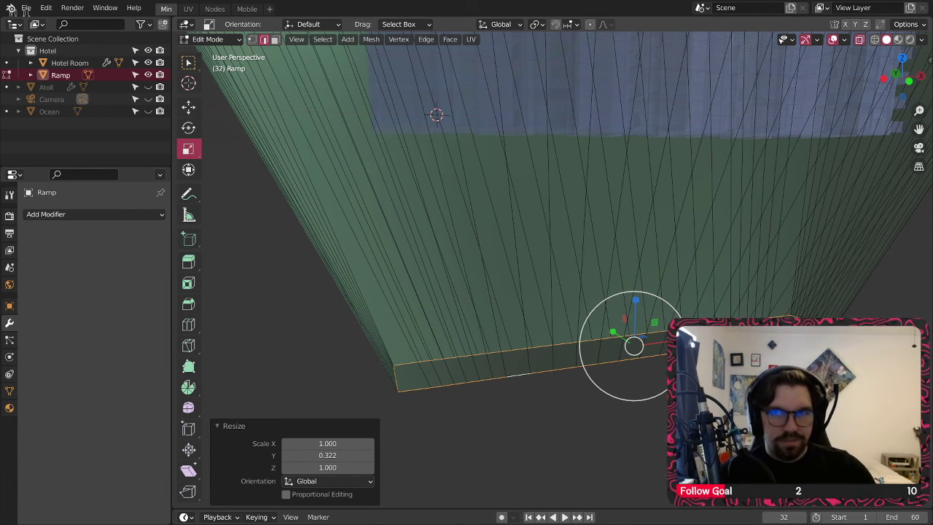
left_click(860, 39)
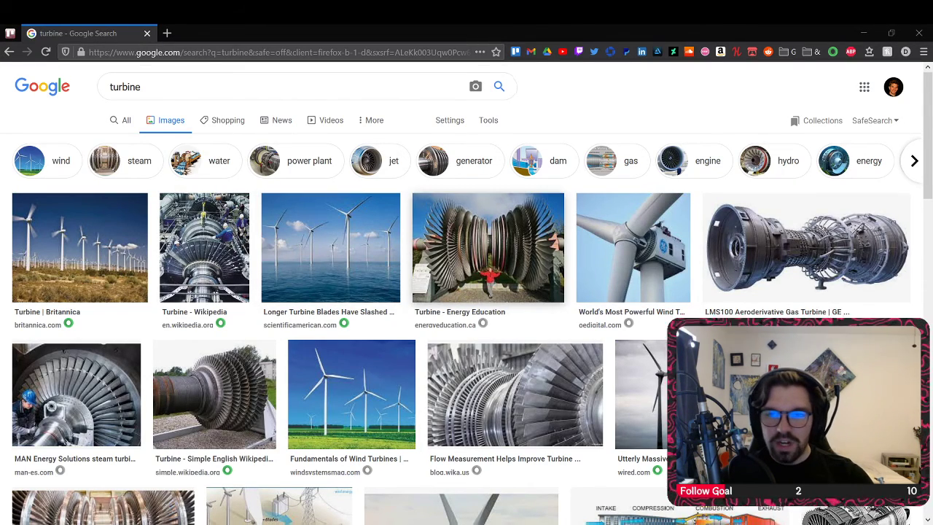
Step: Look through the turbine image results and search for "dam turbine" images instead
scroll(460, 234, "down", 5)
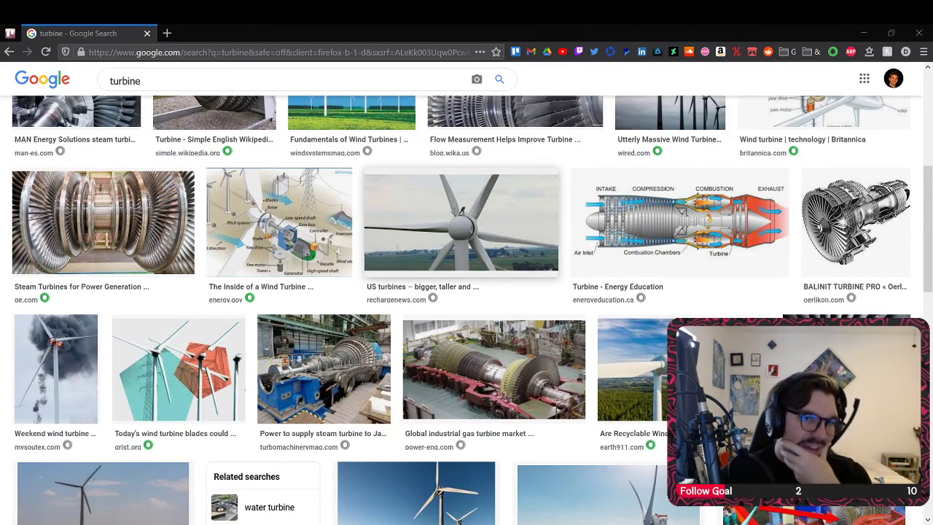
scroll(461, 233, "down", 4)
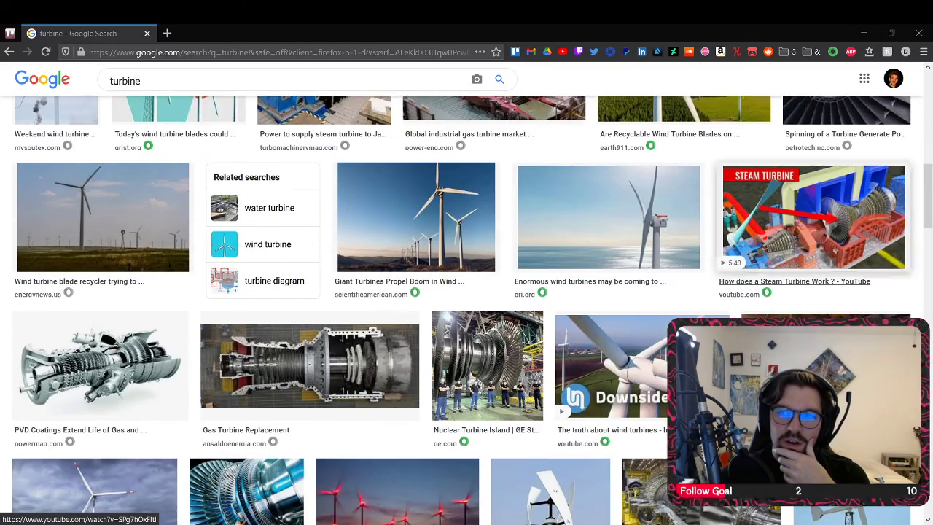
scroll(316, 111, "up", 10)
key("slash")
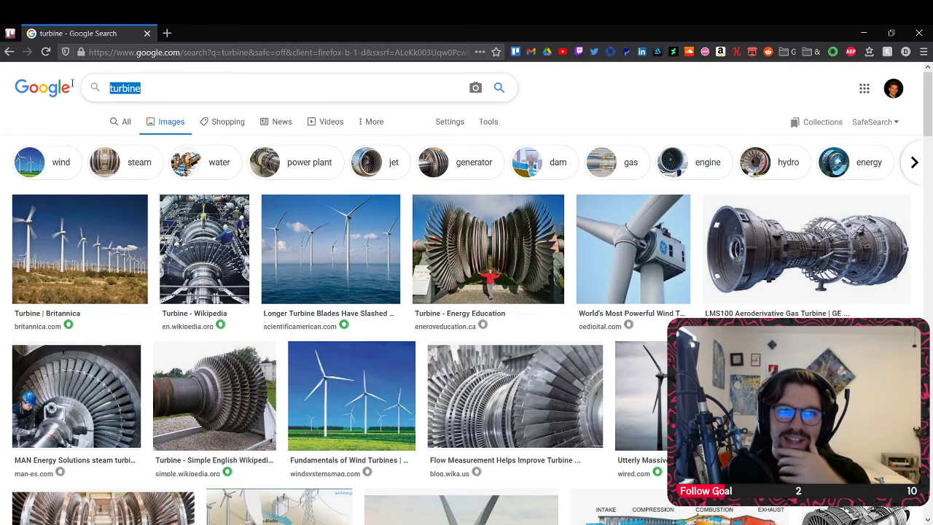
type("dam t")
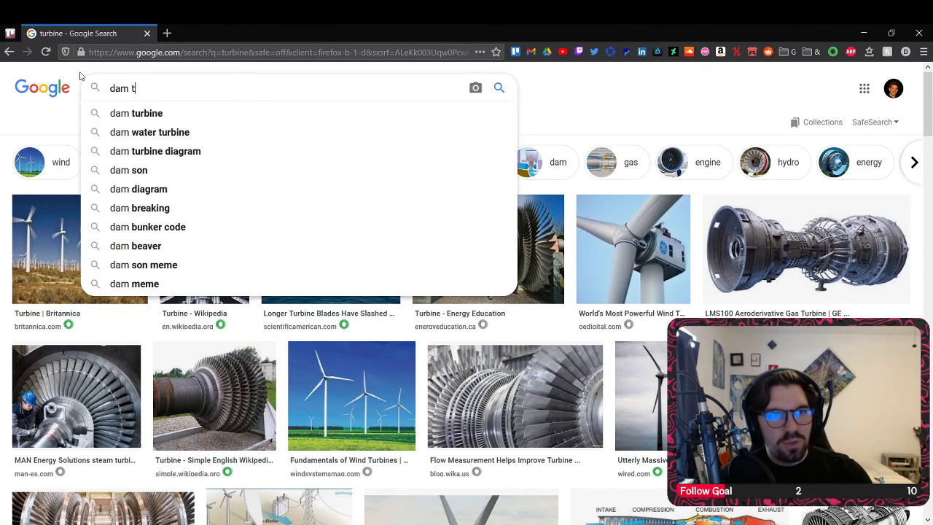
type("urbine")
key("Return")
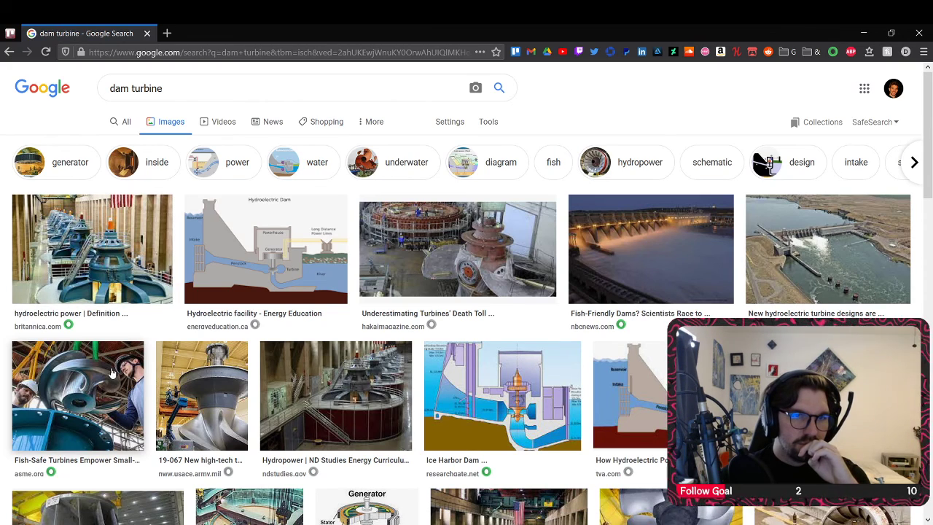
Step: Open the Ice Harbor Dam cross-section image and look through more dam turbine results for shape references
left_click(656, 292)
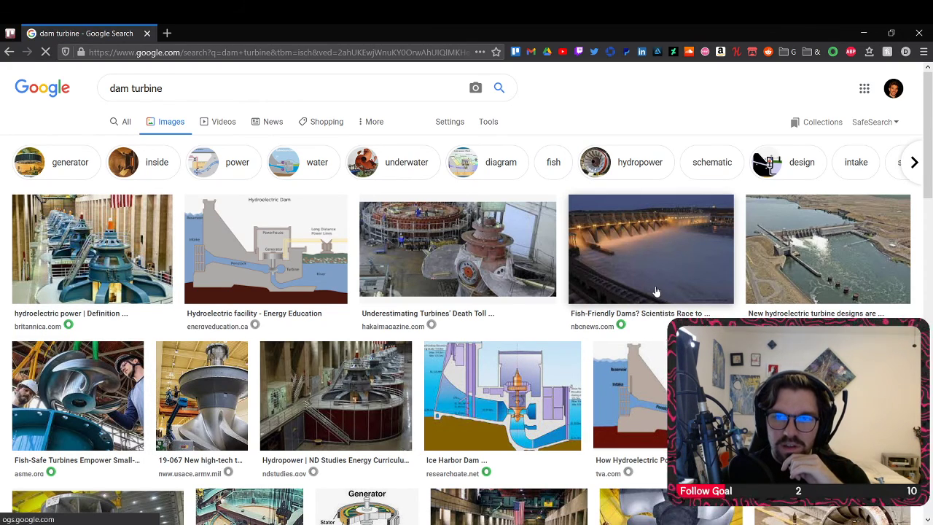
left_click(479, 405)
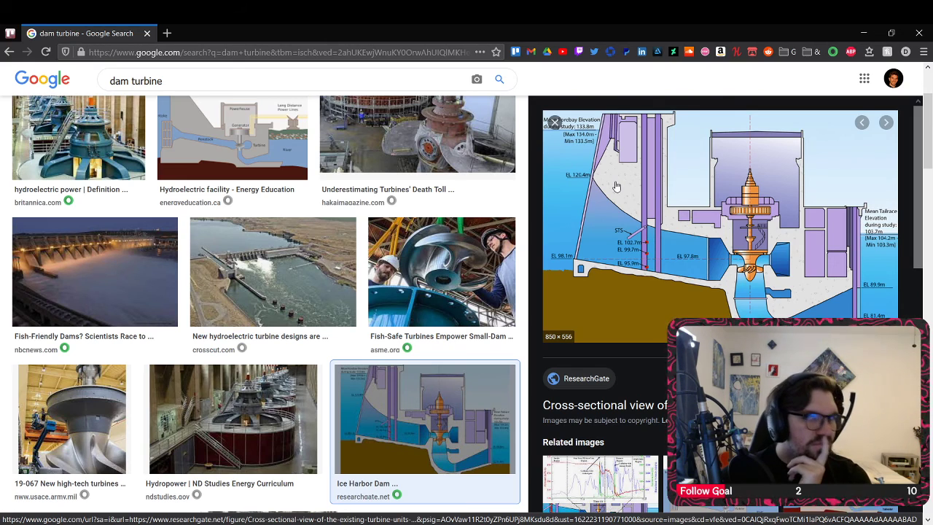
scroll(247, 274, "down", 5)
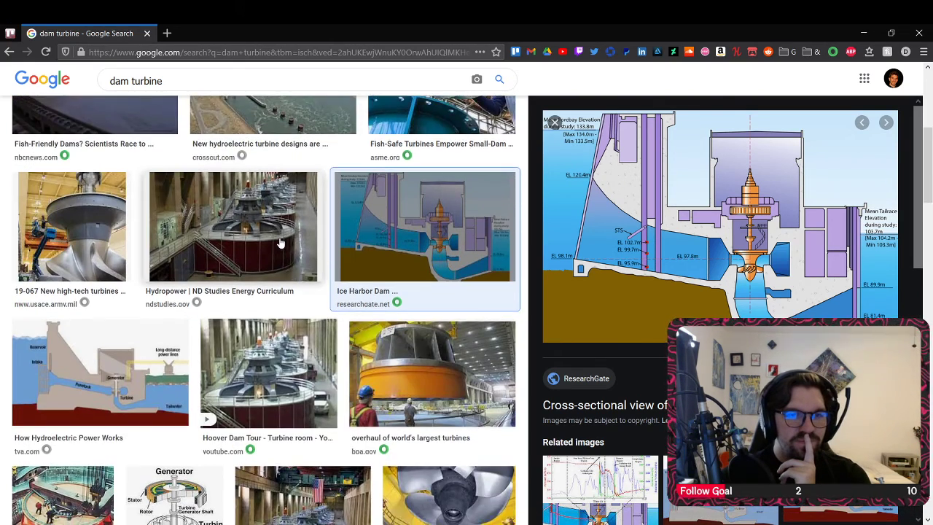
scroll(276, 255, "down", 2)
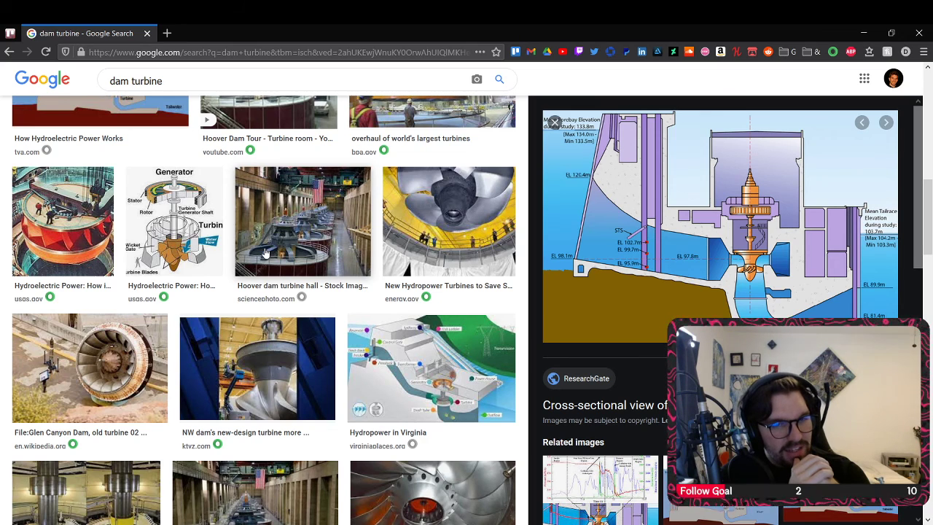
scroll(437, 263, "down", 5)
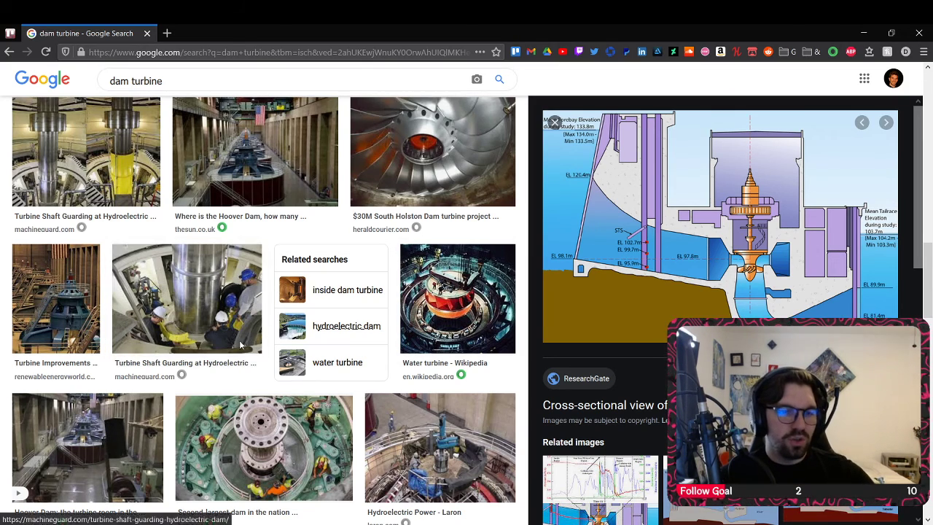
Step: Switch to Blender and undo the ramp base narrowing and the straightening of both rounded ends of the bottom rim
key("alt+Tab")
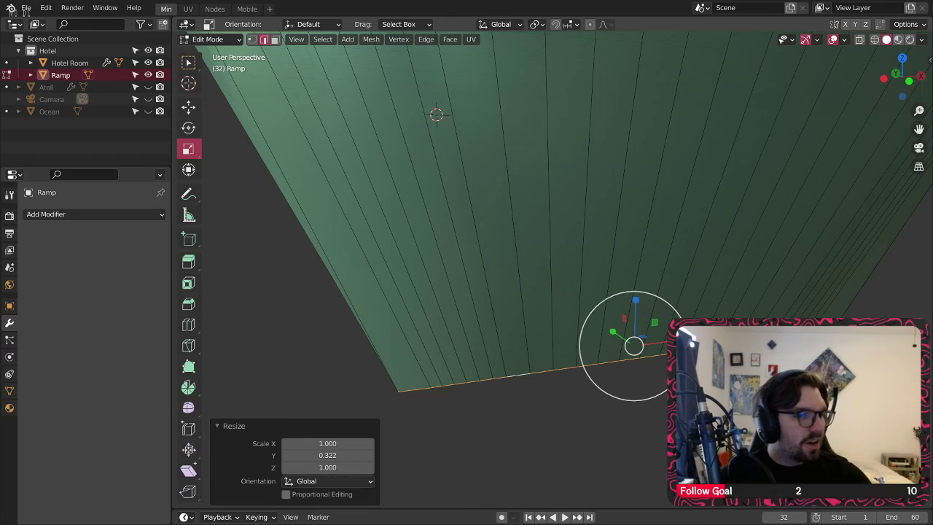
middle_click_drag(553, 342, 583, 316)
key("ctrl+z")
key("ctrl+z")
key("ctrl+z")
key("ctrl+z")
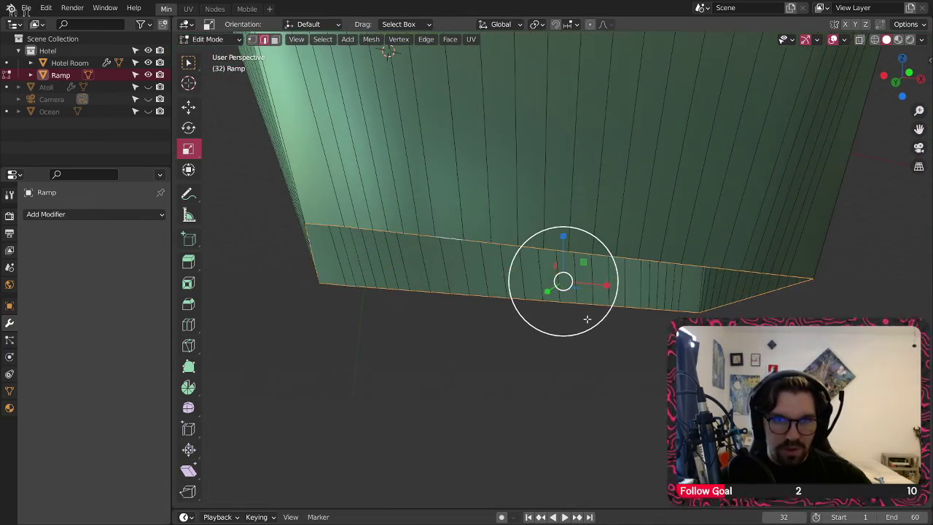
key("ctrl+z")
key("ctrl+z")
key("ctrl+z")
key("ctrl+z")
key("ctrl+z")
key("ctrl+z")
key("ctrl+z")
key("ctrl+z")
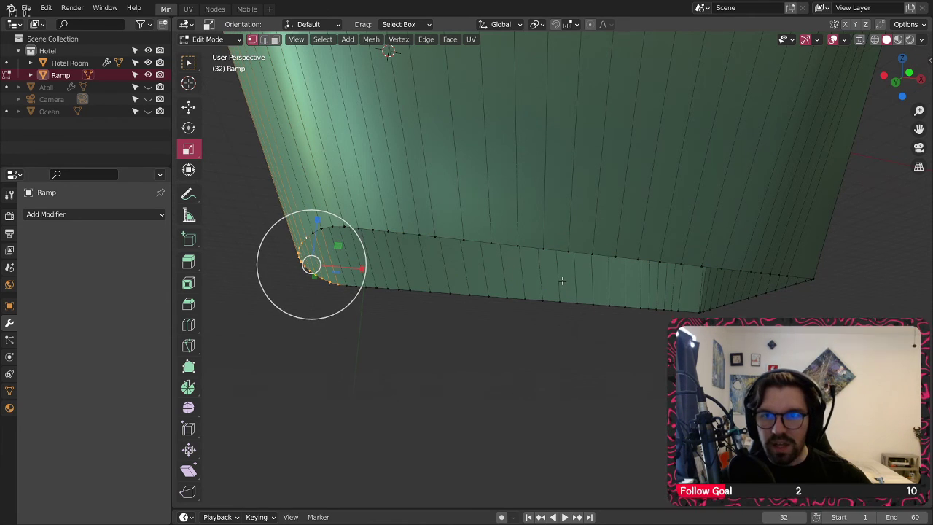
key("ctrl+z")
key("ctrl+z")
key("ctrl+z")
key("ctrl+z")
key("ctrl+z")
key("ctrl+z")
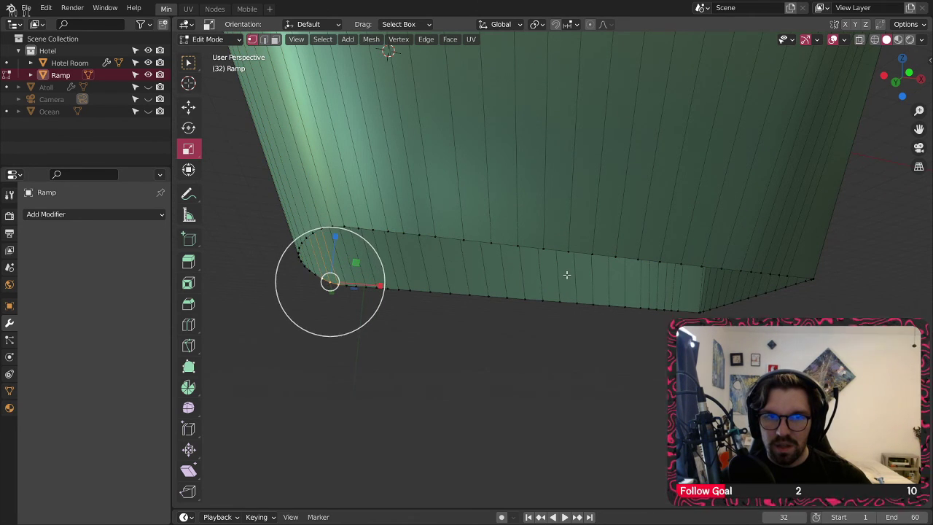
key("ctrl+KP_Subtract")
key("ctrl+KP_Subtract")
key("ctrl+KP_Subtract")
key("ctrl+KP_Subtract")
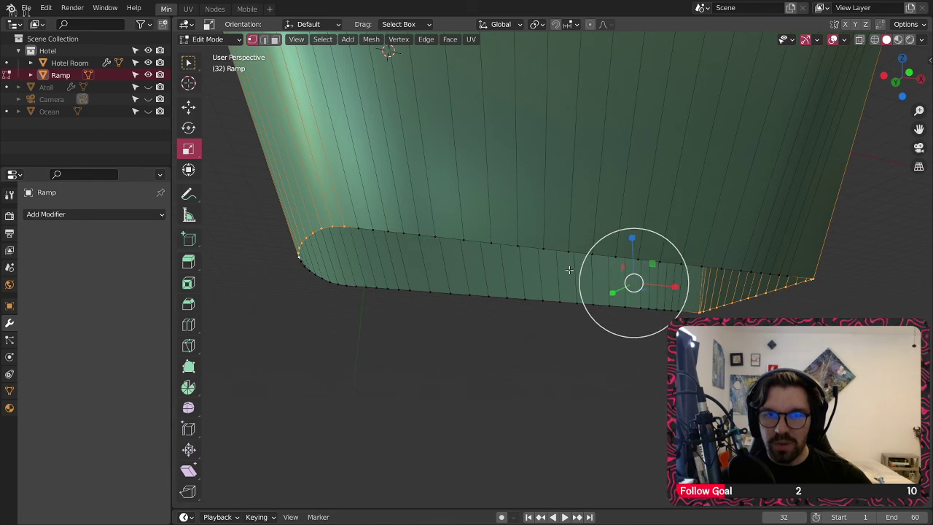
key("ctrl+KP_Subtract")
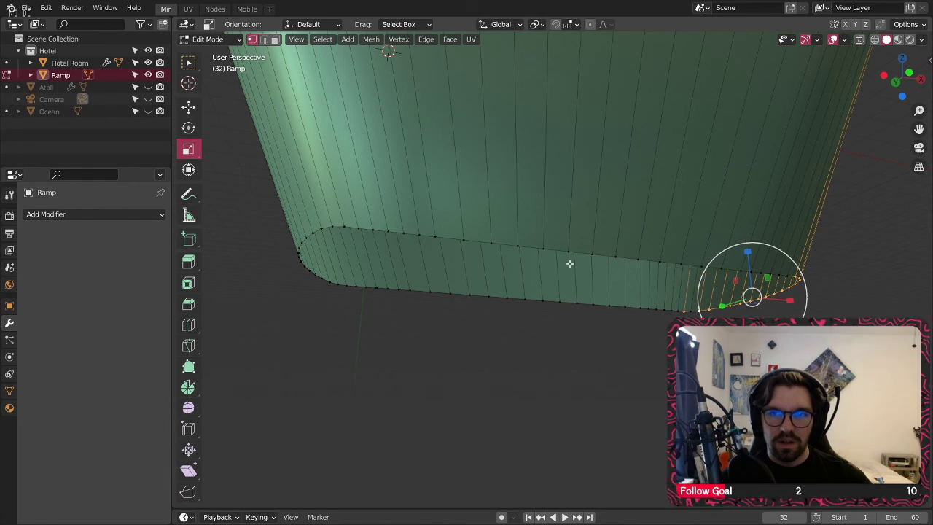
key("ctrl+KP_Subtract")
middle_click_drag(570, 263, 515, 265)
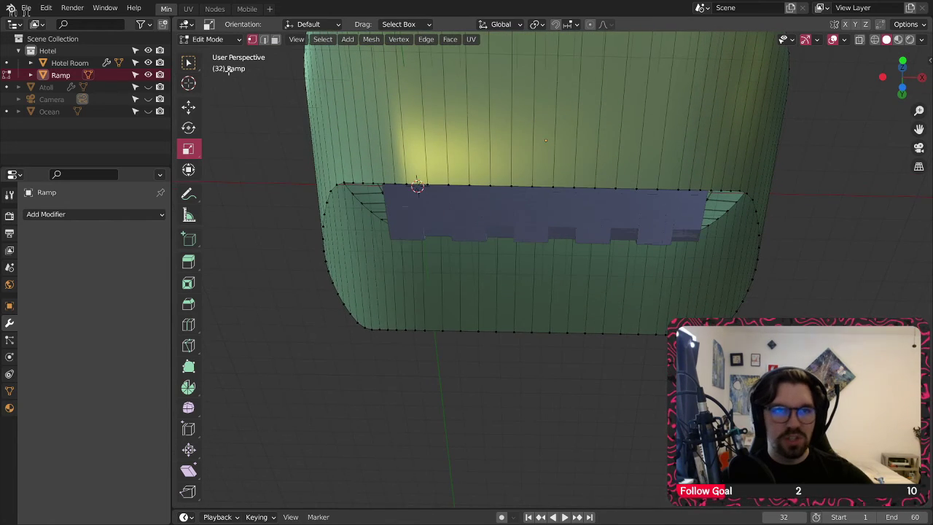
Step: Select the ramp's rounded bottom rim loop in edge selection and extrude it about 33.6 m downward along Z
left_click(263, 39)
left_click(414, 183, "alt")
middle_click_drag(415, 183, 438, 224)
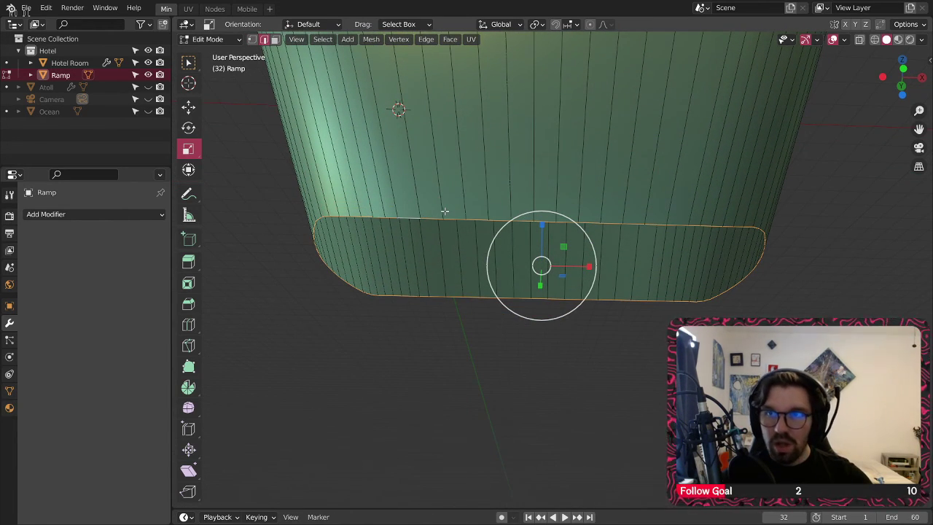
key("e")
key("z")
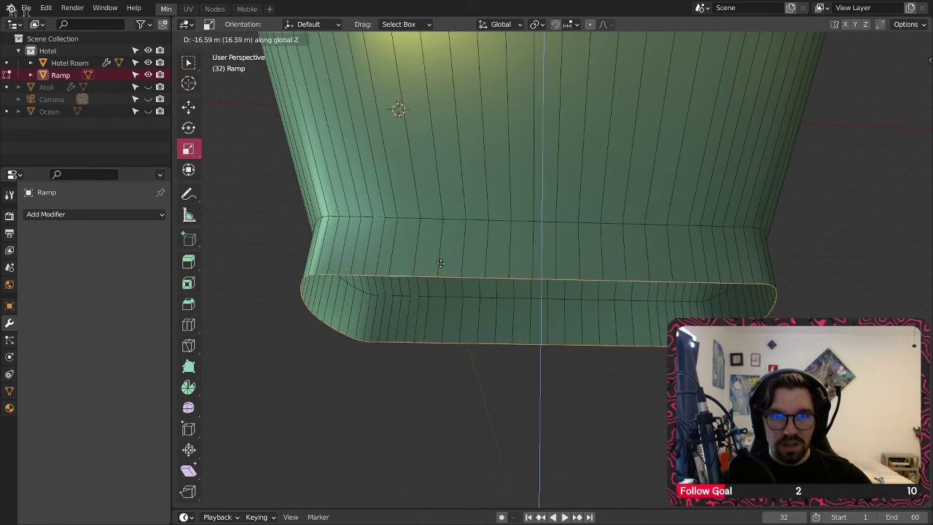
left_click(438, 316)
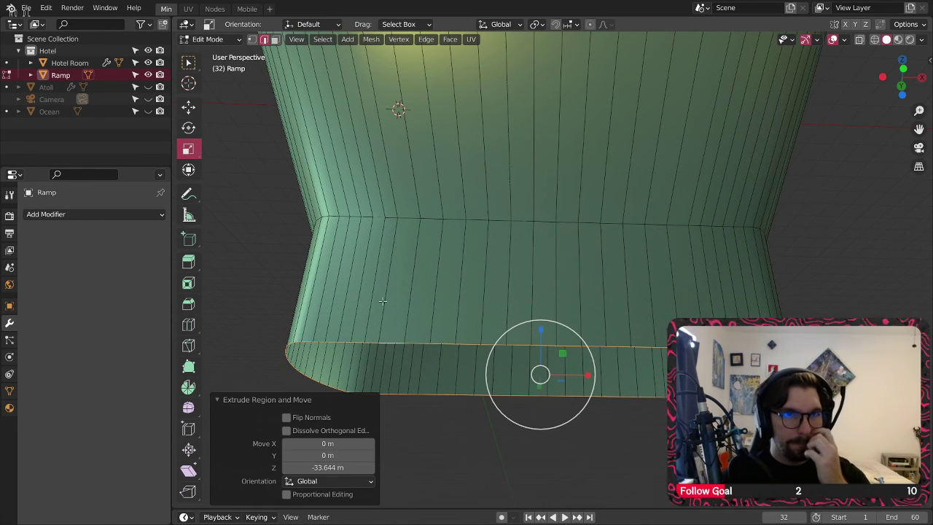
Step: Scale the extruded bottom loop to about 0.192 along X
key("s")
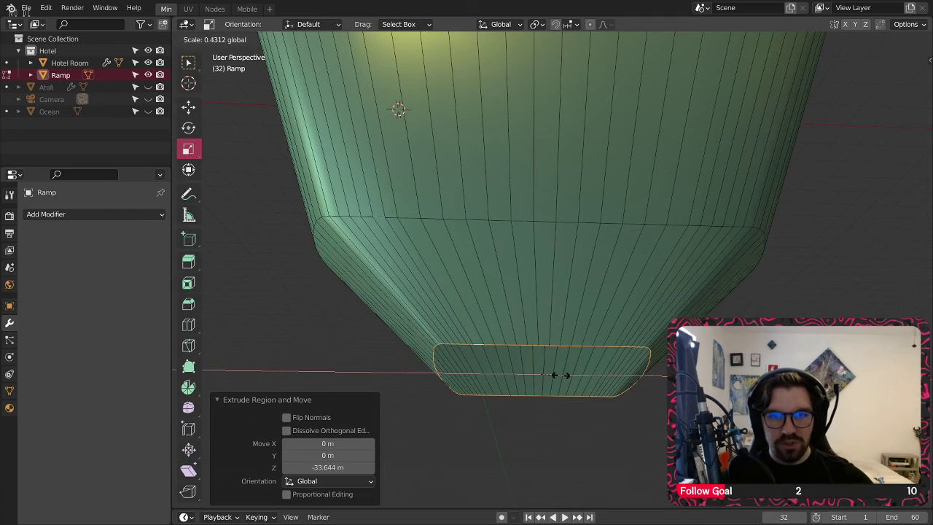
key("x")
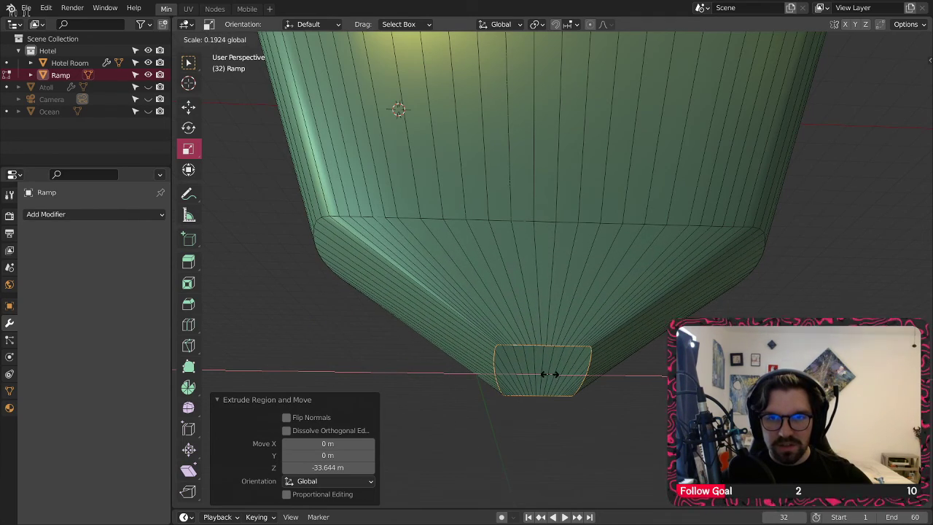
left_click(543, 373)
Step: Turn the bottom loop into a circle with LoopTools and scale it down evenly into a small tip
scroll(543, 374, "up", 3)
right_click(523, 288)
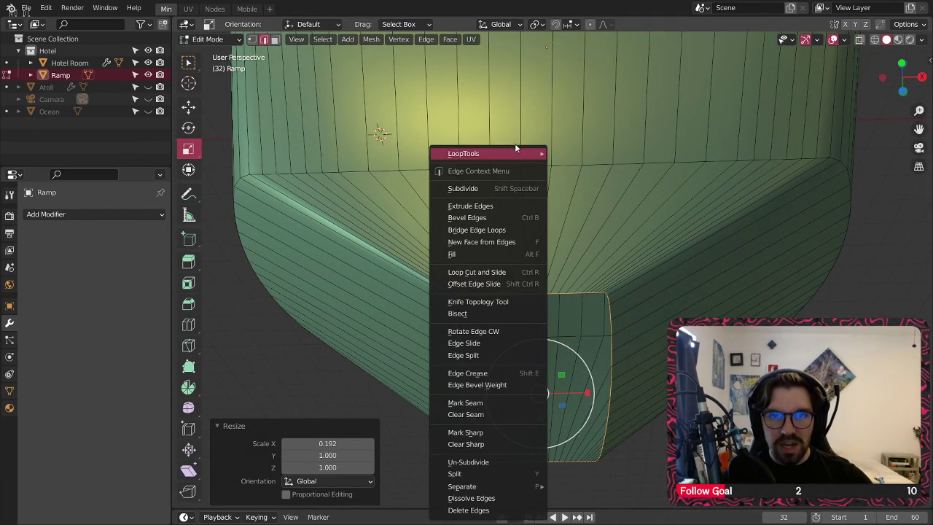
mouse_move(518, 151)
left_click(576, 165)
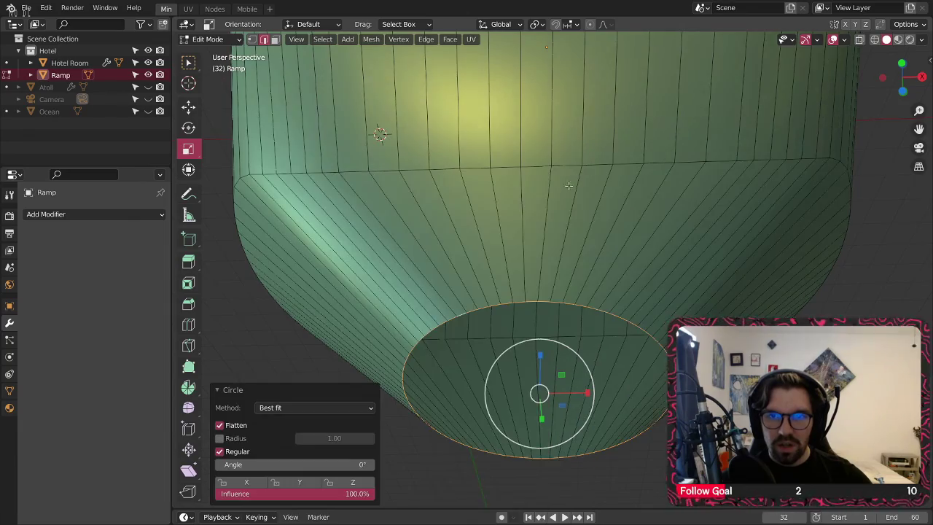
middle_click_drag(585, 164, 595, 250)
key("s")
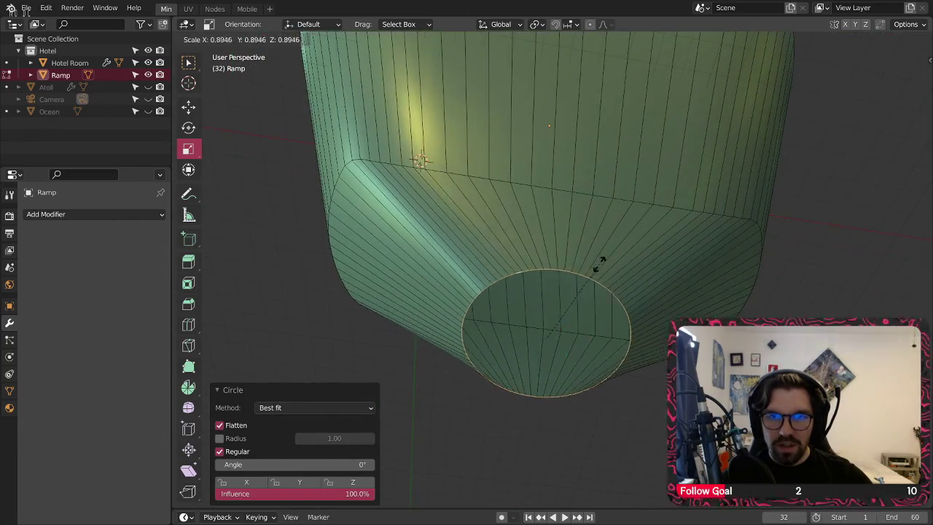
left_click(558, 331)
Step: Bevel the edge loop where the ramp wall meets the tapered base, using 6 segments and a 0.367 m width
middle_click_drag(558, 330, 479, 258)
left_click(486, 266, "alt")
key("ctrl+b")
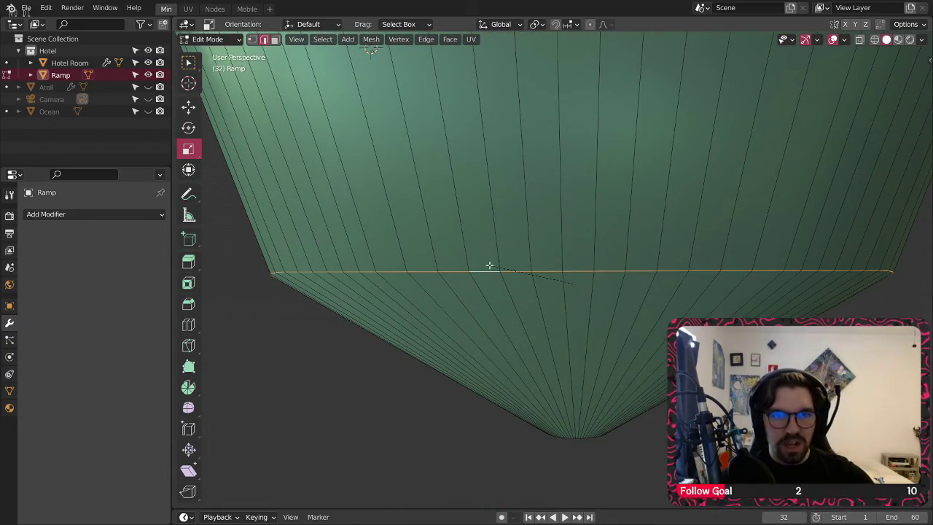
scroll(537, 141, "up", 4)
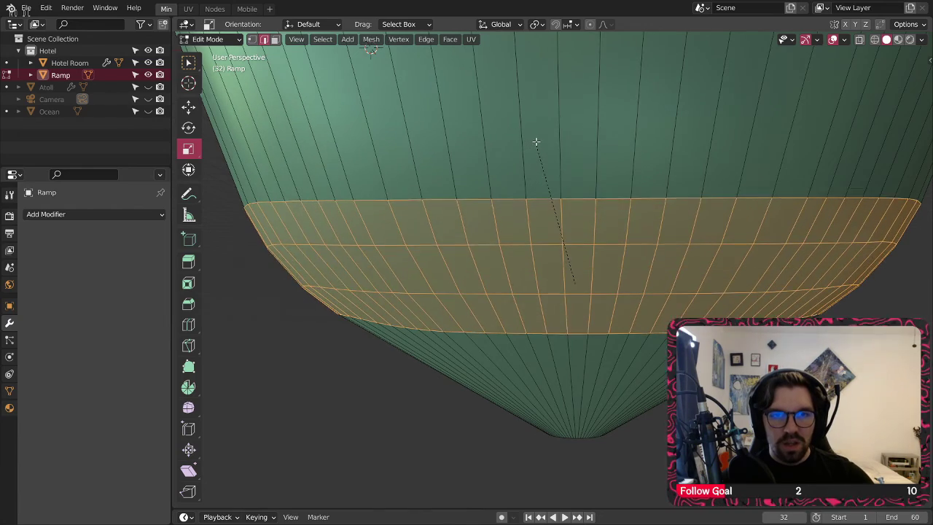
scroll(560, 120, "up", 3)
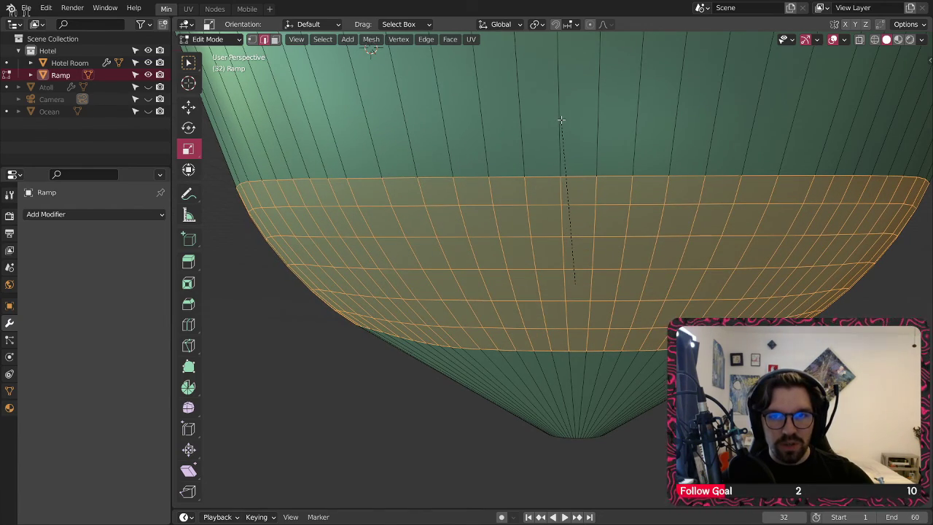
left_click(561, 118)
scroll(653, 216, "down", 6)
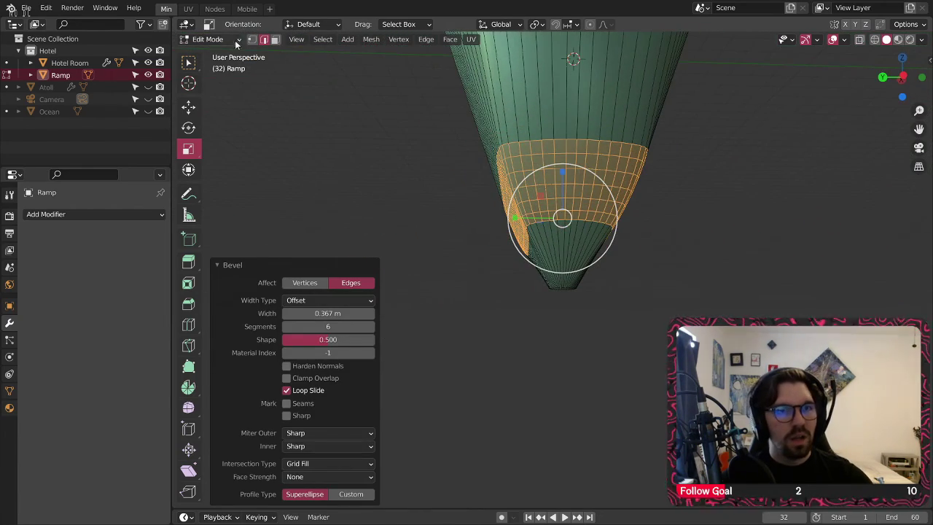
Step: Return to Object Mode with nothing selected and examine the ramp's tapered base from several sides and in front view
key("alt+a")
key("Tab")
key("alt+a")
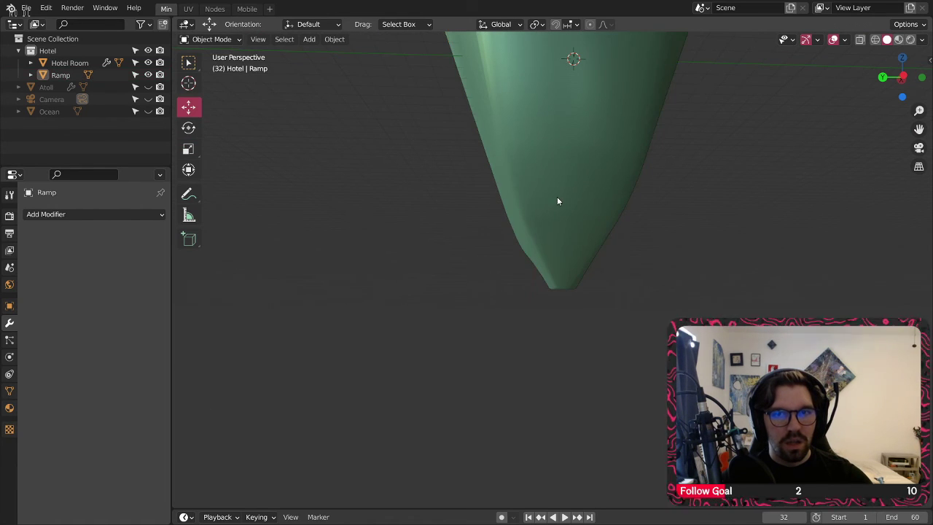
middle_click_drag(558, 199, 687, 231)
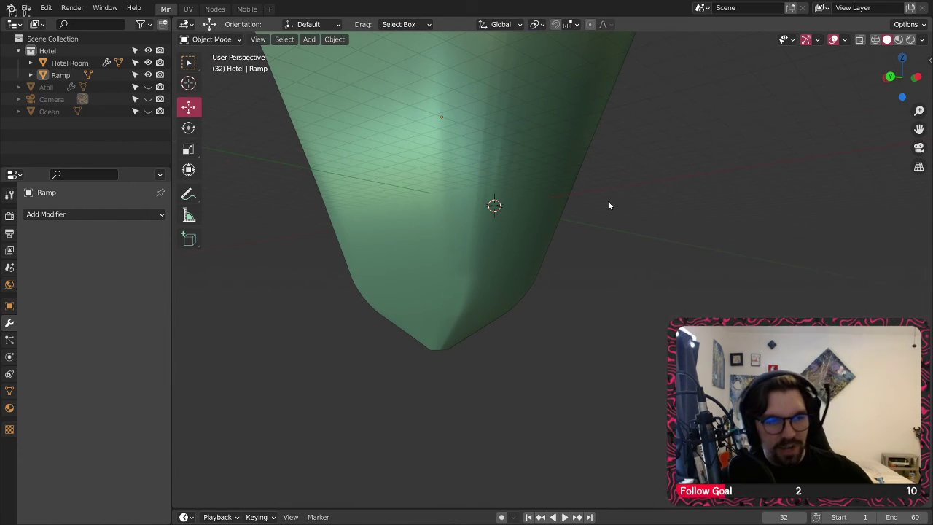
middle_click_drag(608, 206, 547, 267)
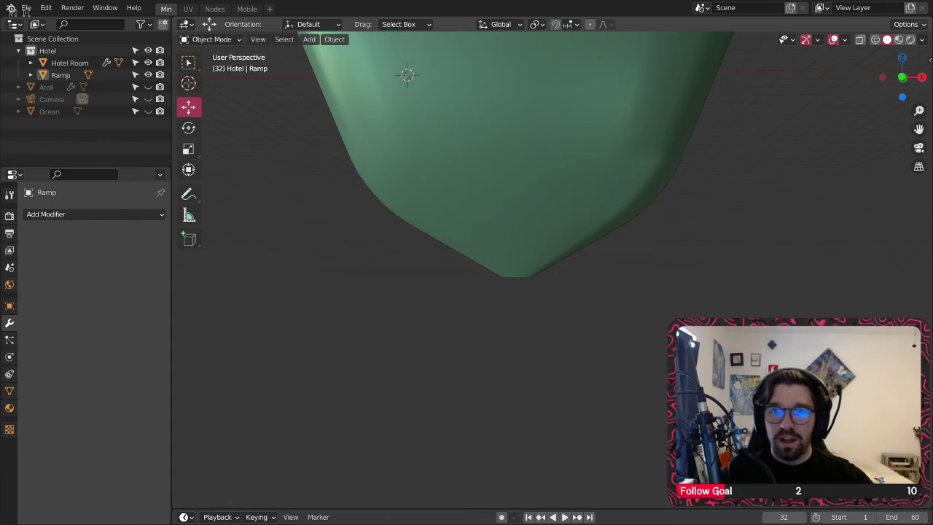
left_click(903, 78)
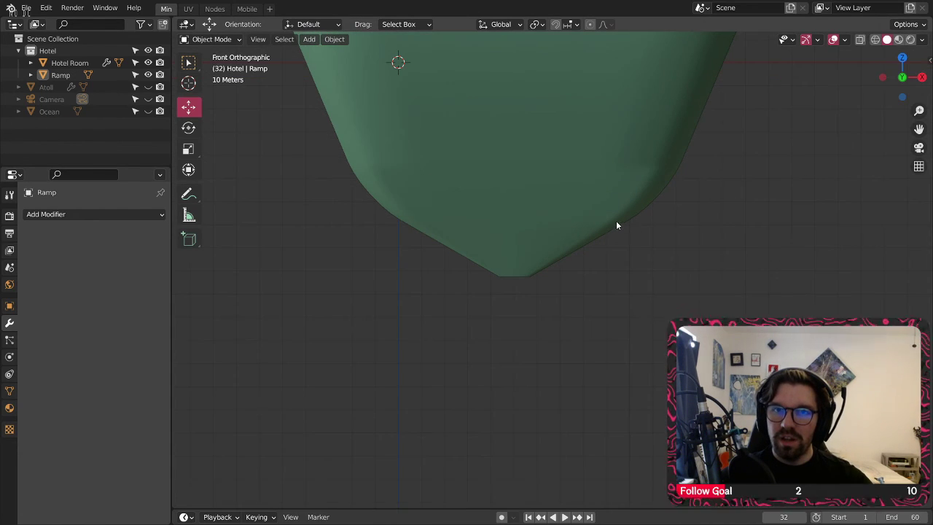
middle_click_drag(734, 209, 626, 290, "shift")
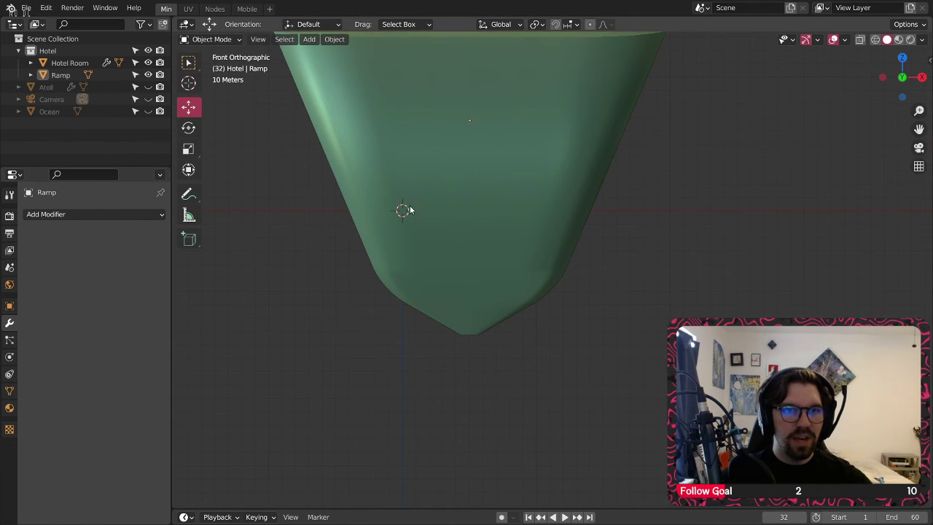
middle_click_drag(411, 208, 499, 209, "shift")
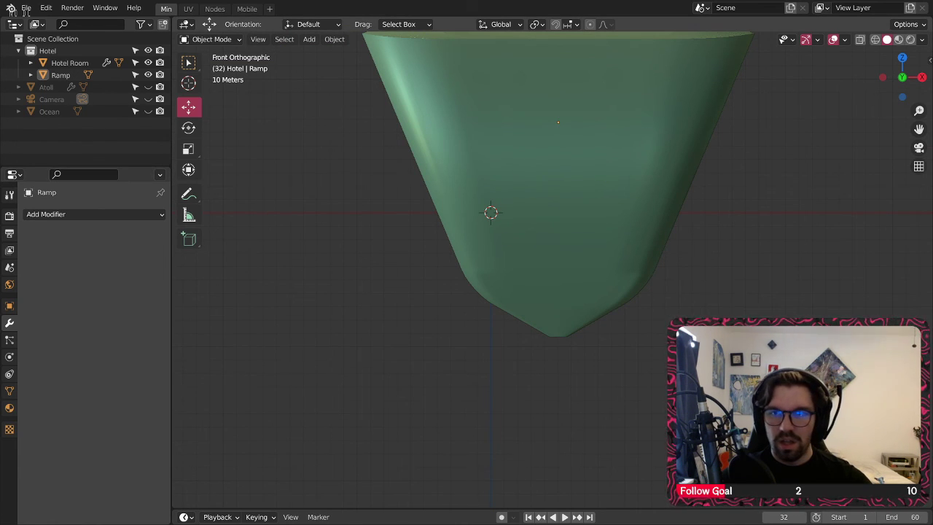
Step: Add the turbine diagram as a reference image and move it below the ramp's tip, about -177.49 m along X and -127.76 m along Z
left_click_drag(932, 247, 856, 248)
middle_click_drag(843, 261, 715, 239, "shift")
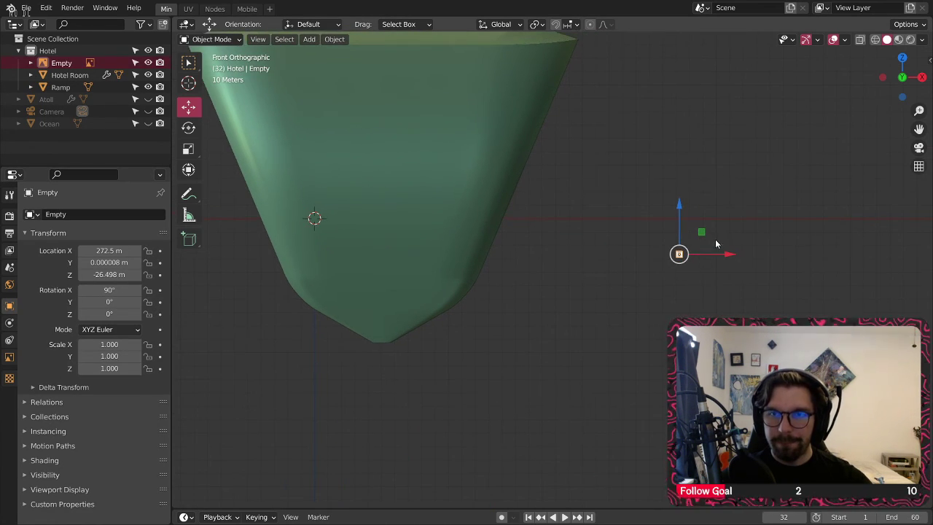
key("g")
left_click(453, 411)
middle_click_drag(269, 368, 333, 273, "shift")
Step: Scale the turbine reference image to about 8.019, move it 23.23 m along X and 22.141 m along Z, and deselect it
key("s")
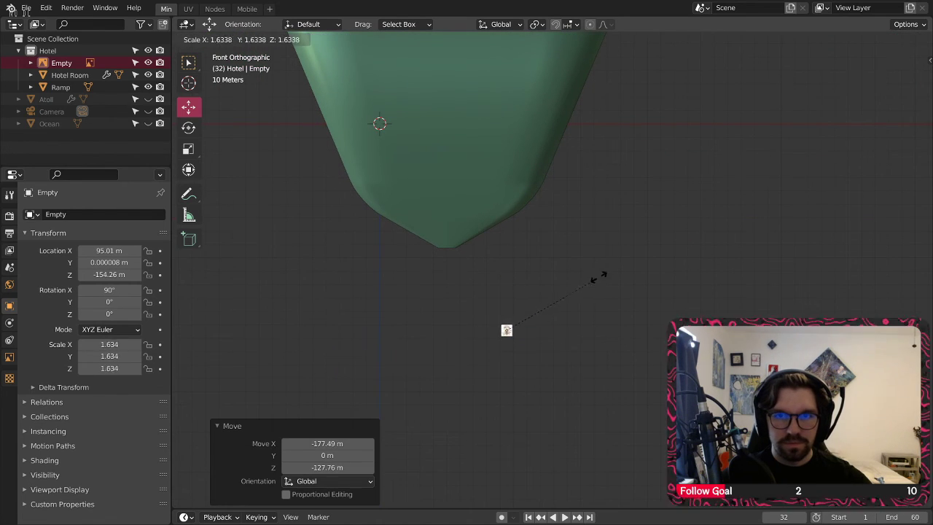
left_click(911, 30)
left_click_drag(528, 309, 559, 279)
scroll(539, 304, "up", 8)
scroll(573, 352, "up", 5)
scroll(574, 351, "down", 3)
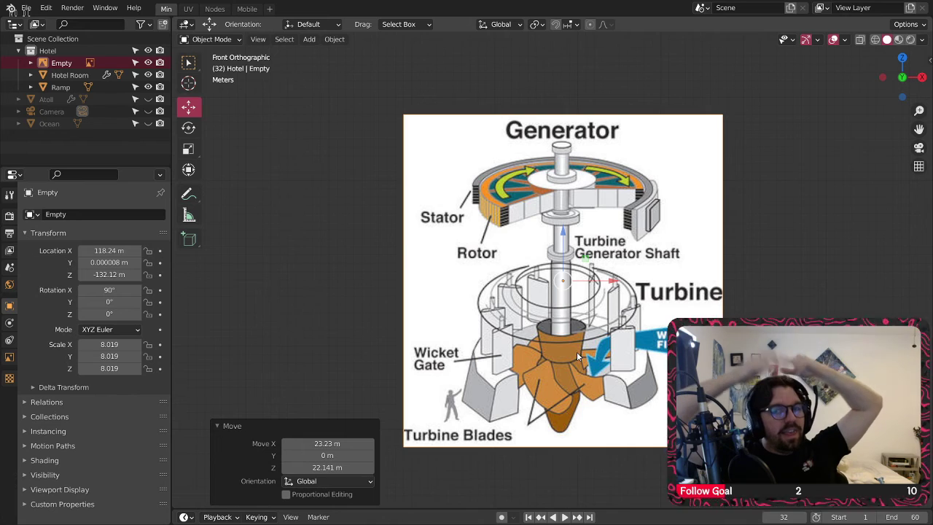
scroll(544, 231, "down", 6)
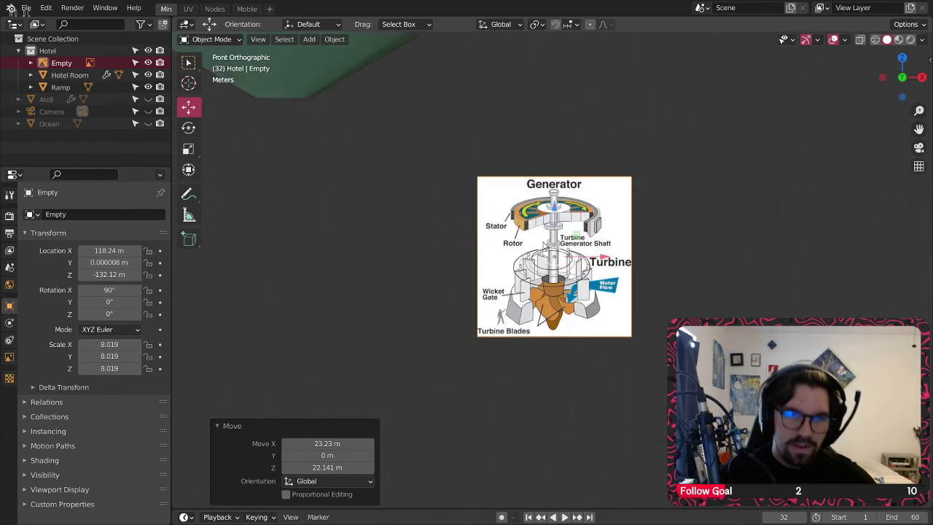
middle_click_drag(544, 232, 582, 268, "shift")
left_click(481, 279)
Step: Add a mesh cylinder with 32 vertices, a 1 m radius and a 2 m depth
scroll(481, 280, "up", 4)
scroll(440, 248, "down", 2)
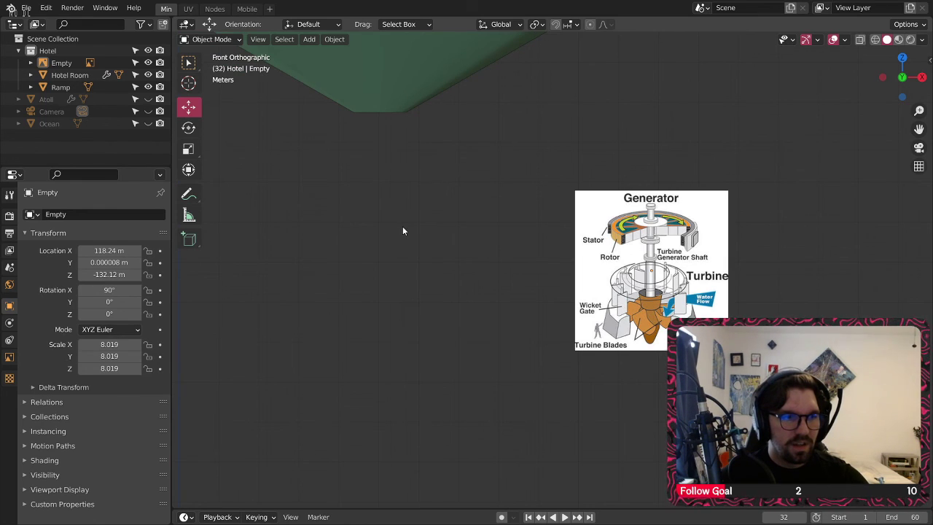
scroll(567, 282, "up", 3)
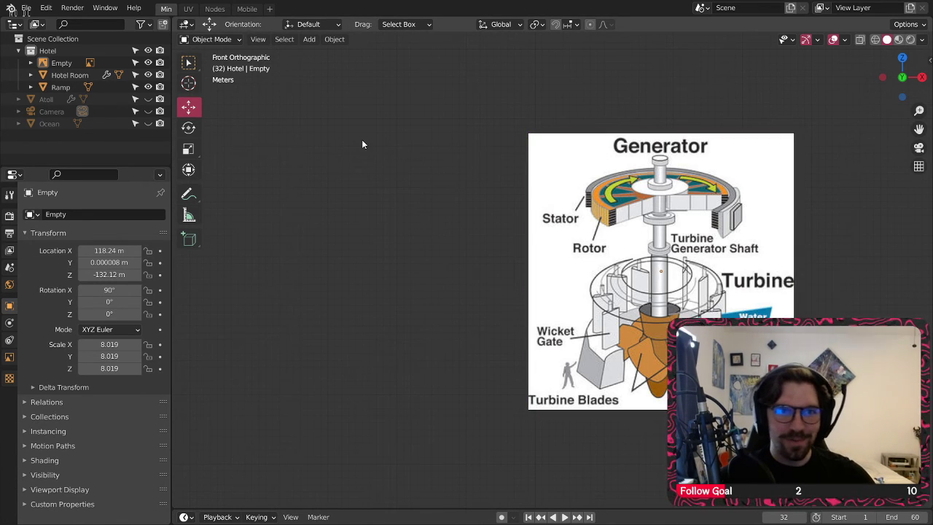
left_click(309, 40)
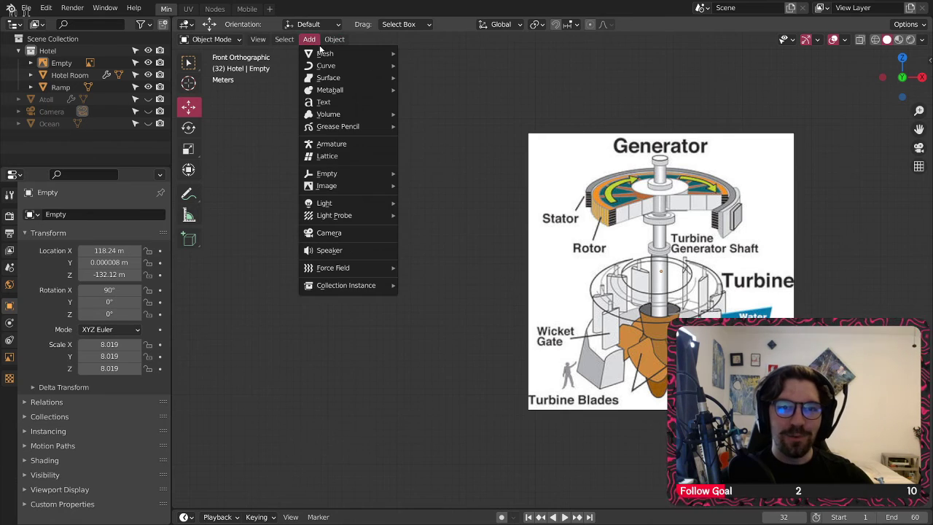
mouse_move(321, 56)
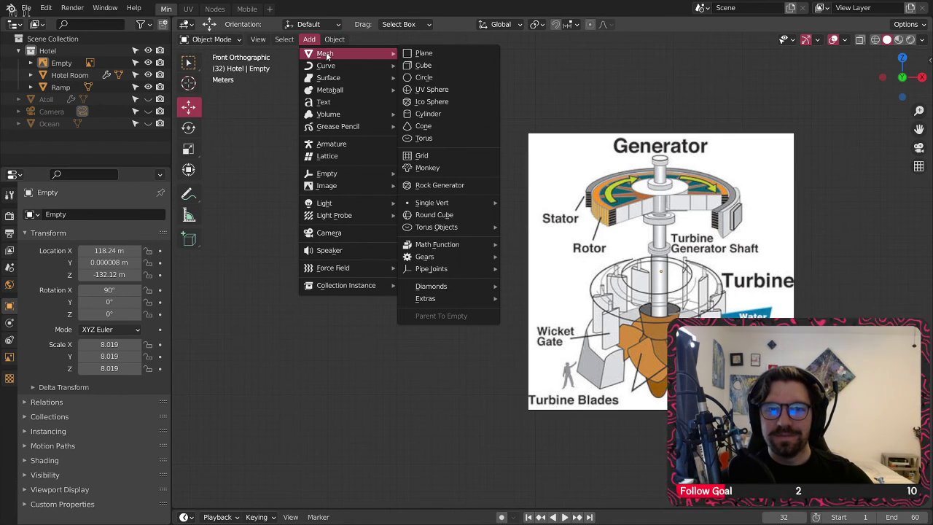
left_click(438, 114)
Step: Move the cylinder along Z and X to the empty space below the ramp's tip, beside the turbine reference image
scroll(415, 155, "down", 5)
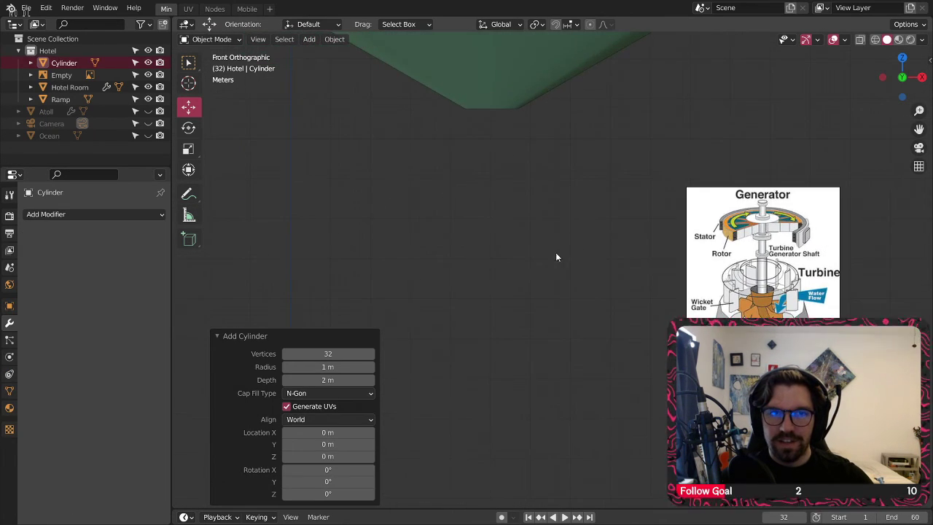
left_click_drag(434, 140, 569, 400)
left_click_drag(519, 350, 531, 280)
scroll(524, 329, "up", 11)
middle_click_drag(498, 284, 495, 279, "shift")
left_click_drag(475, 175, 479, 302)
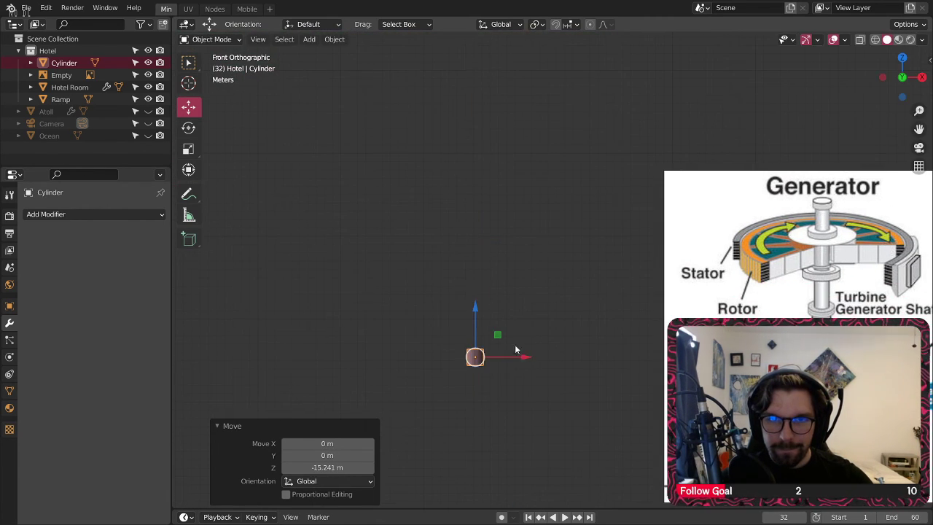
middle_click_drag(521, 359, 485, 268, "shift")
left_click_drag(490, 272, 549, 276)
left_click_drag(497, 222, 499, 276)
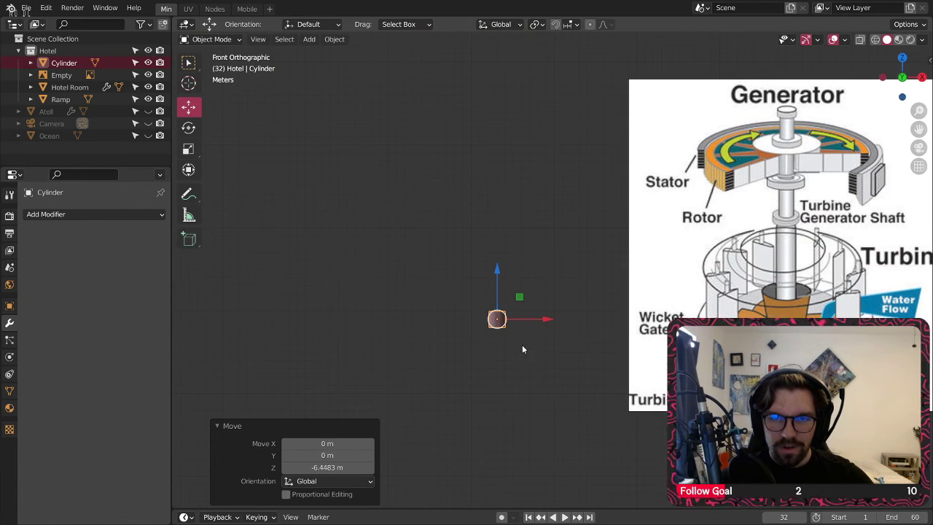
middle_click_drag(522, 345, 485, 300, "shift")
scroll(472, 279, "up", 9)
scroll(476, 271, "down", 3)
left_click_drag(488, 266, 513, 264)
Step: Scale the cylinder uniformly by about 7.265 and stretch it by about 2.041 along Z
key("s")
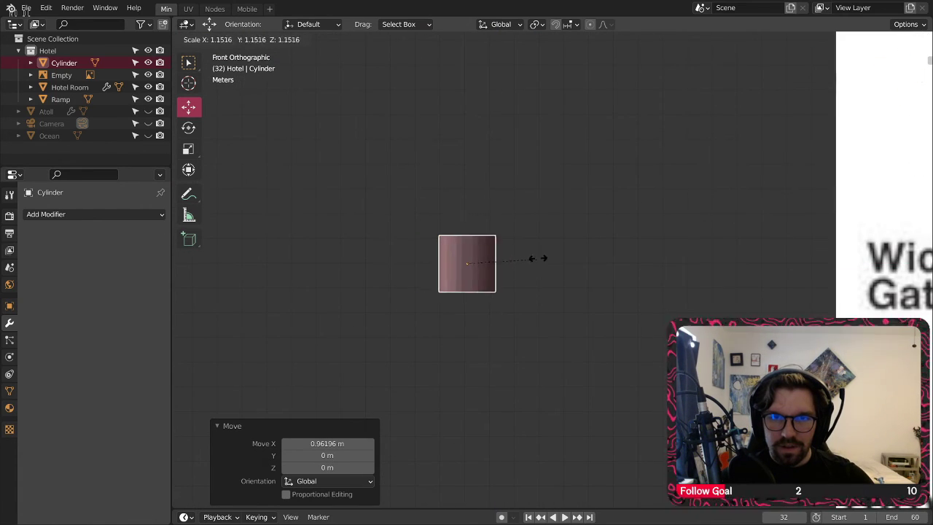
left_click(842, 39)
scroll(680, 71, "down", 5)
middle_click_drag(575, 149, 451, 252, "shift")
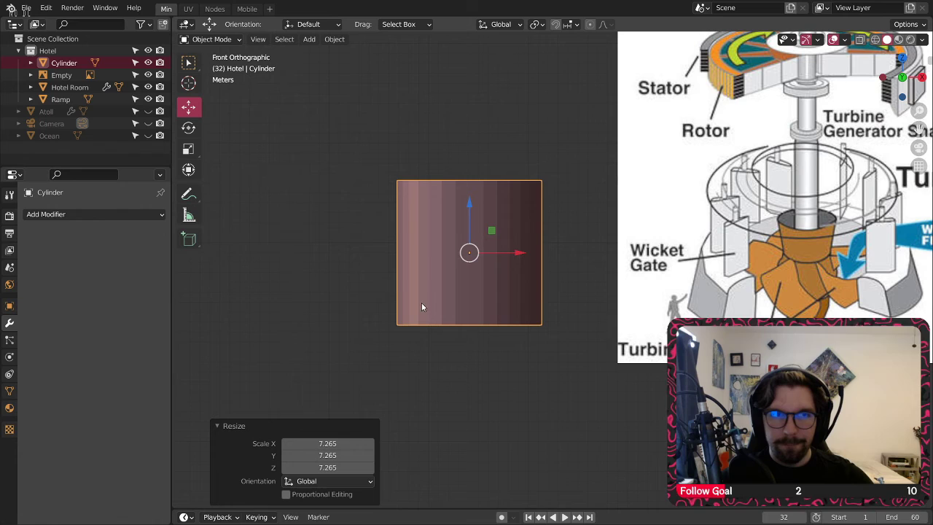
left_click(188, 149)
left_click_drag(469, 203, 466, 153)
middle_click_drag(552, 207, 553, 218, "shift")
left_click(188, 108)
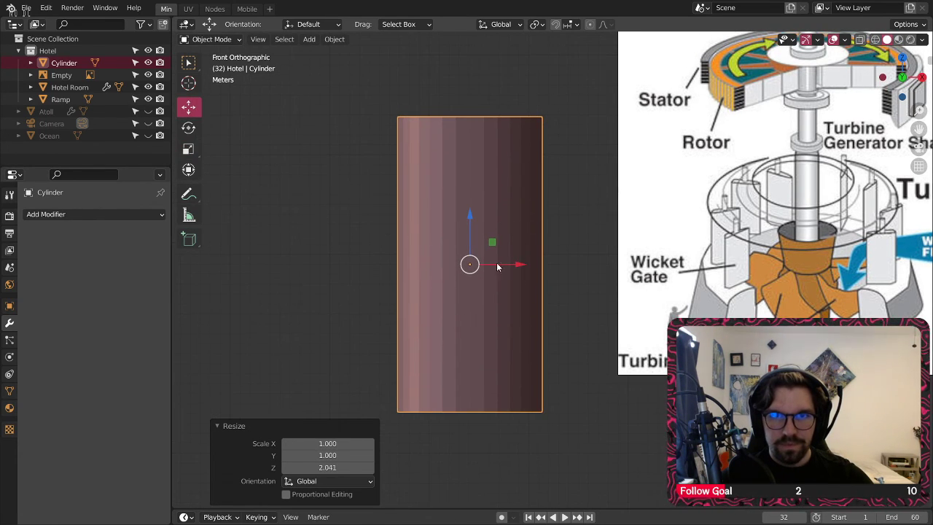
Step: Shift the cylinder in the negative X direction and move the turbine reference image farther away in positive X
left_click_drag(516, 265, 476, 265)
left_click(686, 201)
middle_click_drag(685, 204, 632, 229)
scroll(656, 227, "down", 5)
left_click_drag(744, 217, 894, 217)
middle_click_drag(641, 255, 568, 273)
scroll(603, 233, "up", 3)
Step: In Edit Mode, add one loop cut around the cylinder and slide it into the upper part with a factor of about -0.472
left_click(603, 236)
scroll(628, 266, "up", 3)
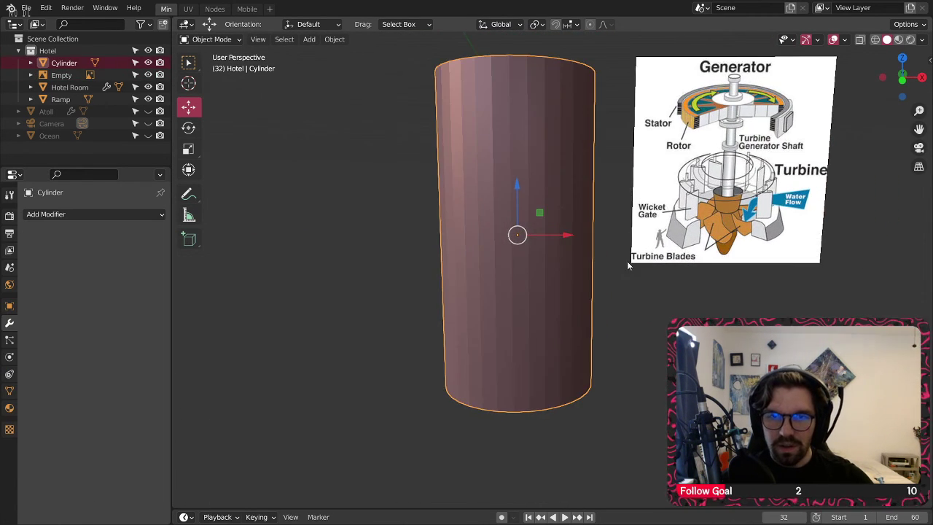
left_click(224, 40)
left_click(217, 68)
middle_click_drag(510, 228, 497, 264, "shift")
left_click(194, 325)
left_click_drag(497, 264, 515, 181)
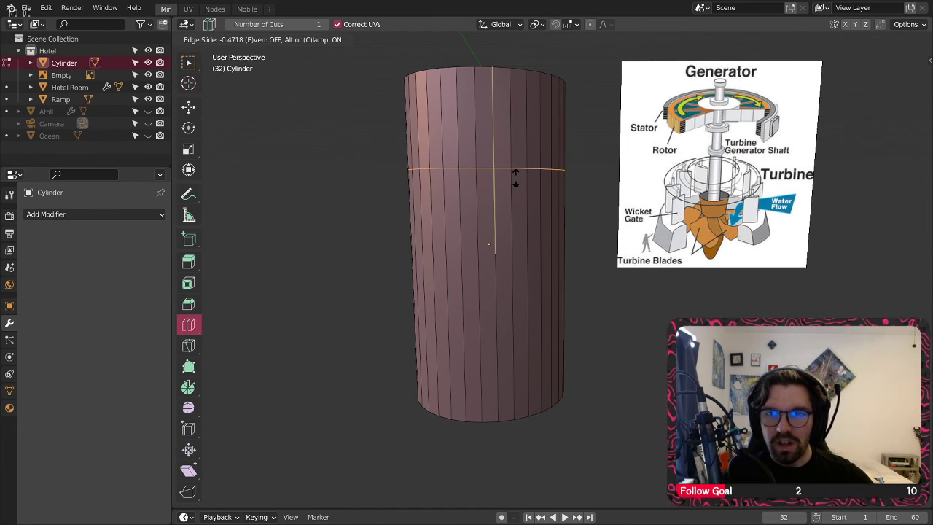
left_click_drag(516, 181, 515, 181)
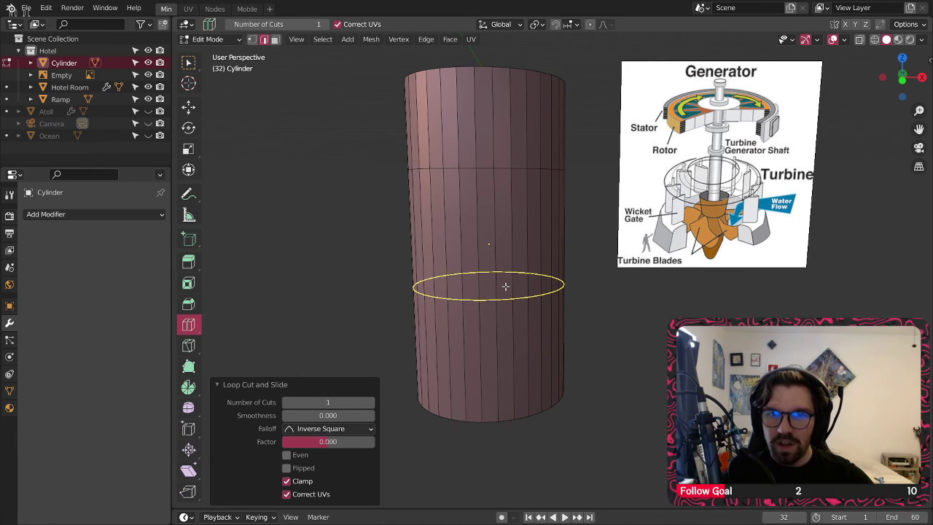
Step: Add a centred loop cut in the cylinder's lower section and scale the loop outward by about 1.312
left_click(505, 286)
key("s")
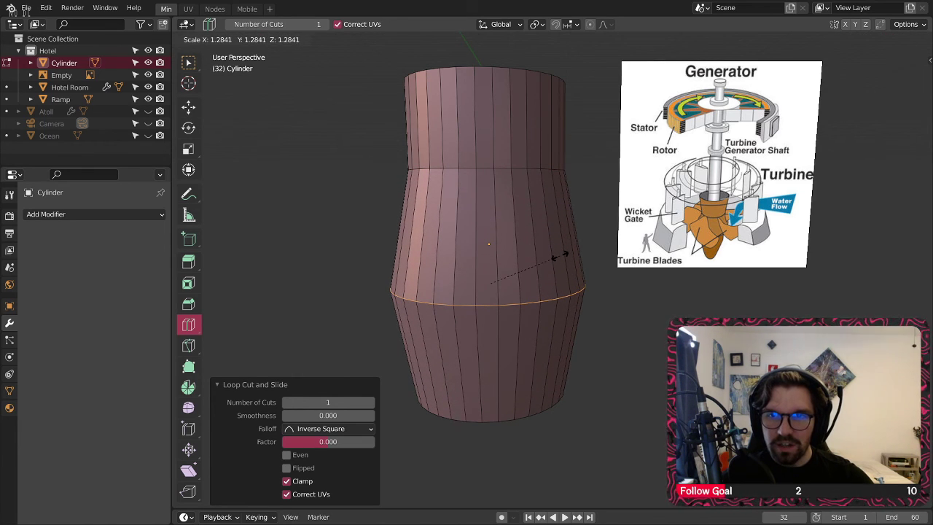
left_click(562, 257)
middle_click_drag(525, 341, 512, 306)
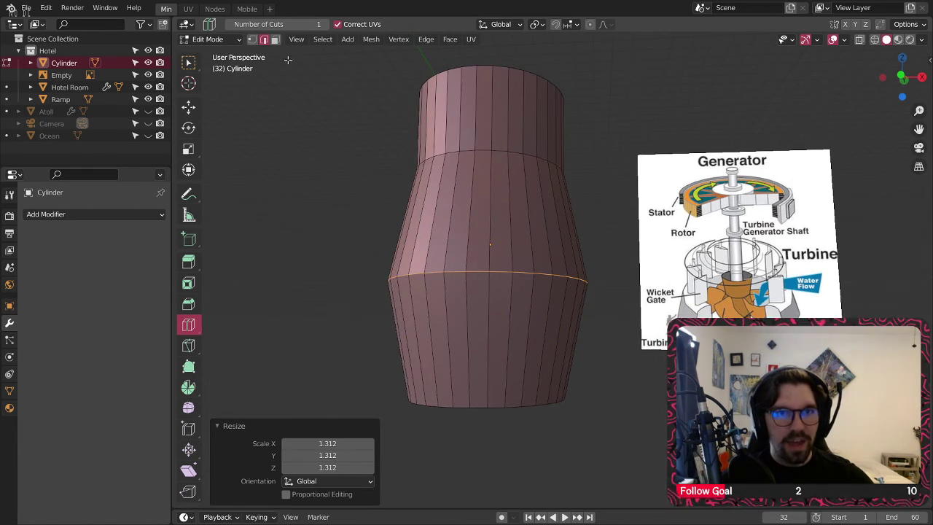
Step: Select the cylinder's bottom face and scale it to about 0.275 to form a tapered tip
left_click(275, 40)
left_click(188, 64)
middle_click_drag(487, 435, 506, 337)
left_click(501, 406)
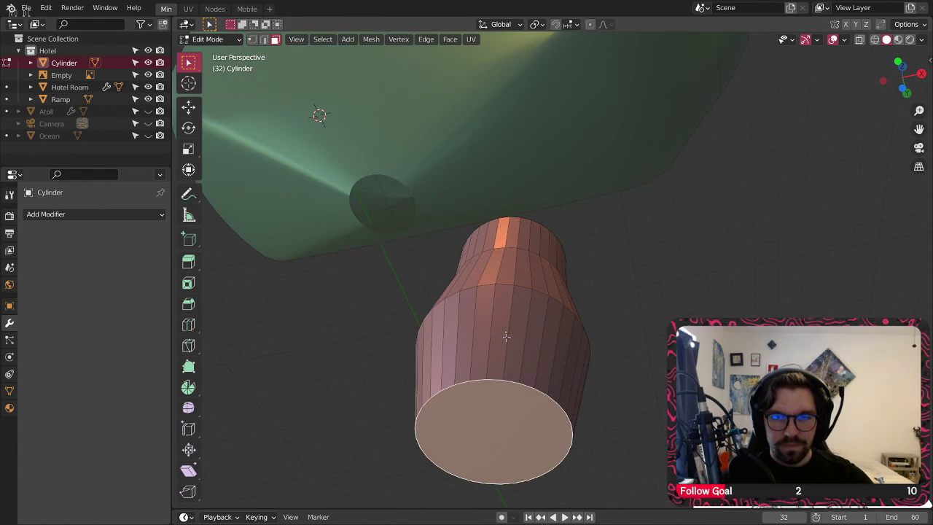
key("s")
left_click(517, 408)
middle_click_drag(517, 408, 541, 299)
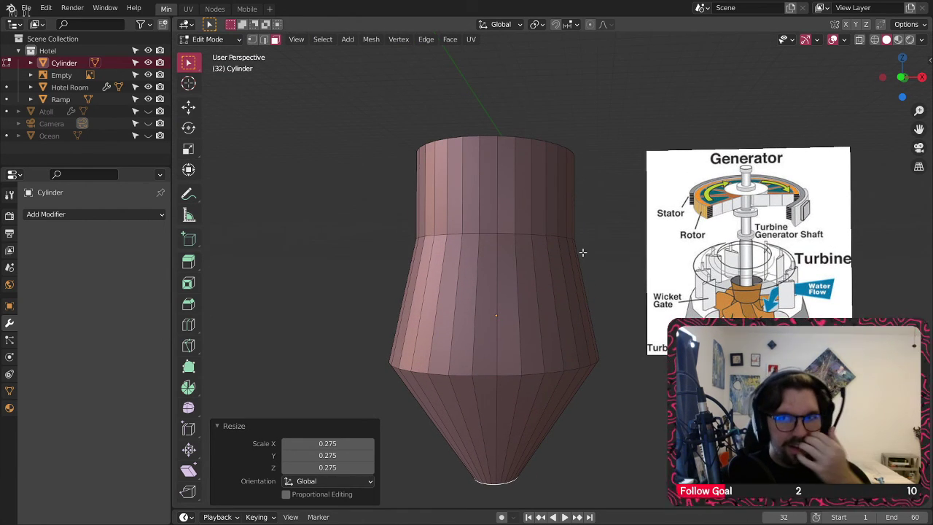
Step: Select the cylinder's top edge loop and scale it outward by about 1.306
middle_click_drag(576, 148, 569, 176)
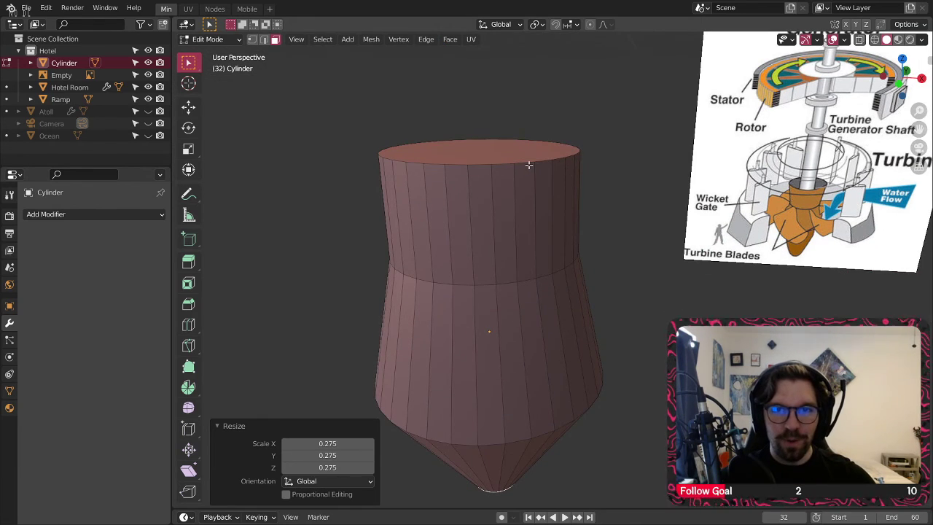
left_click(264, 39)
left_click(468, 162, "alt")
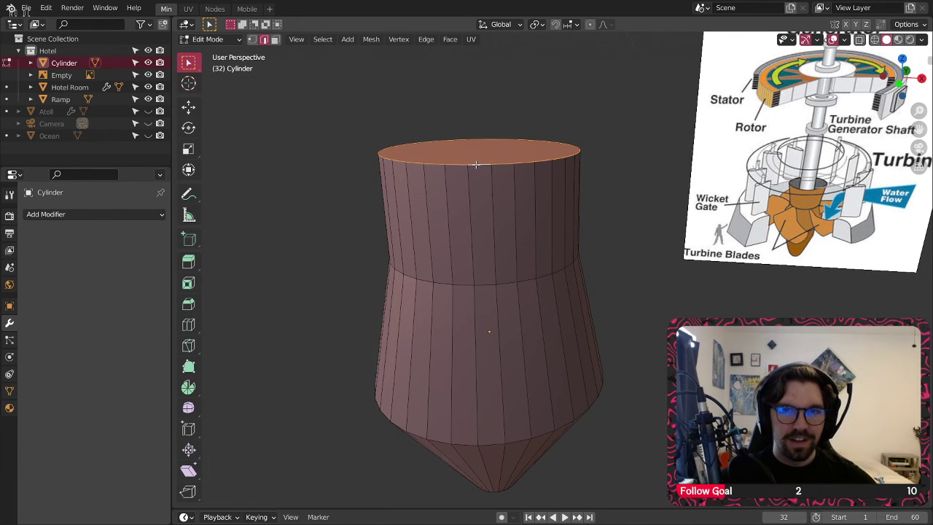
key("s")
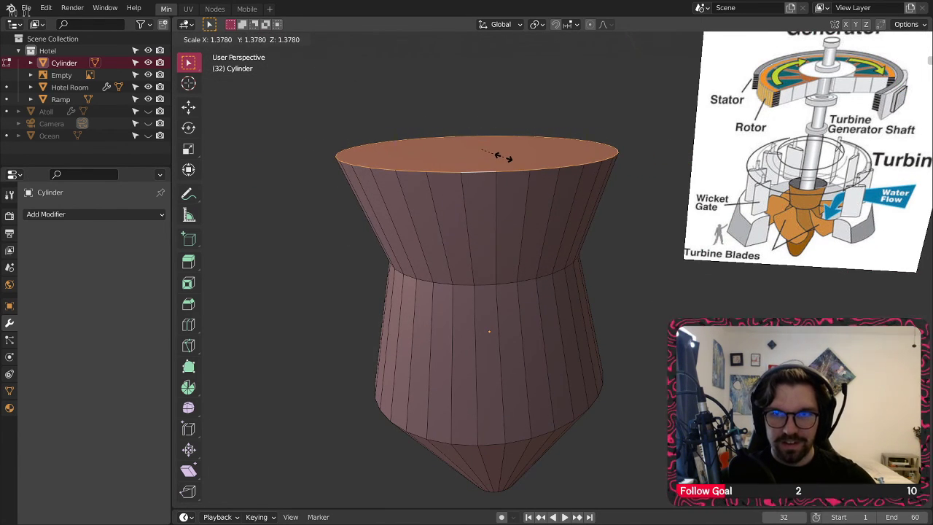
left_click(503, 155)
middle_click_drag(477, 177, 507, 160, "shift")
middle_click_drag(505, 243, 501, 198)
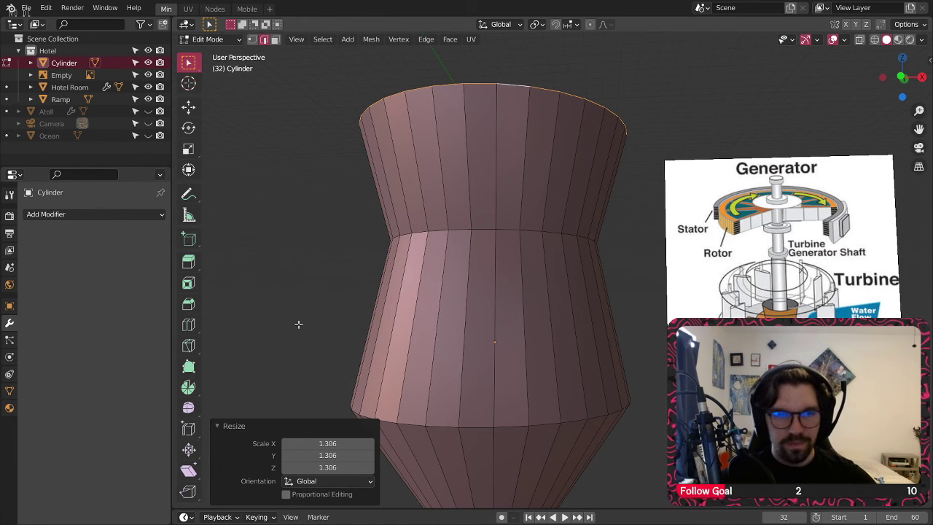
Step: Rotate the narrow neck edge loop by about -19° around Z to twist the cylinder's vertical edges
left_click(510, 228, "alt")
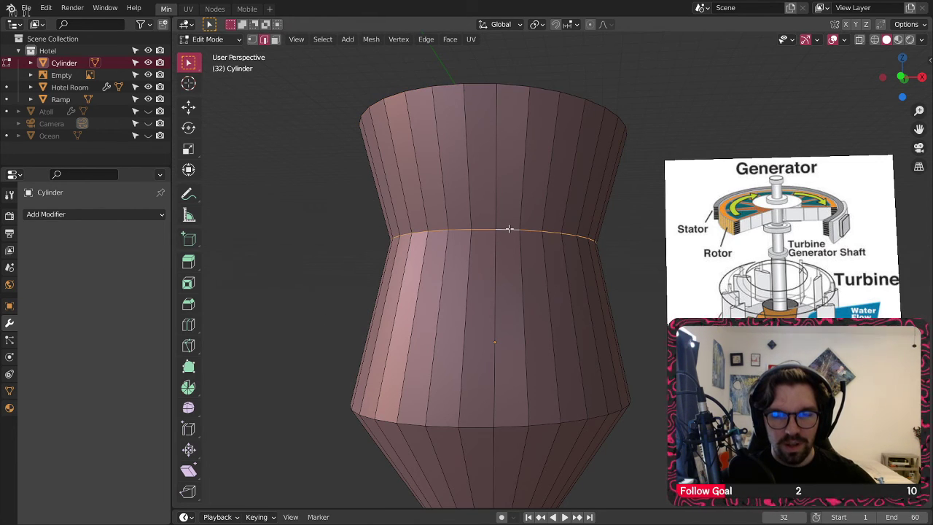
left_click(189, 128)
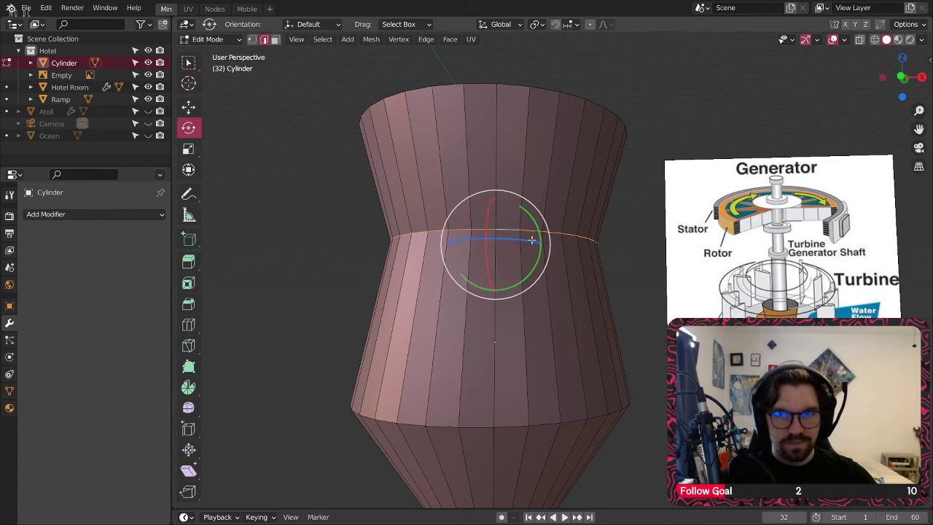
left_click_drag(521, 240, 501, 240)
middle_click_drag(501, 241, 519, 255)
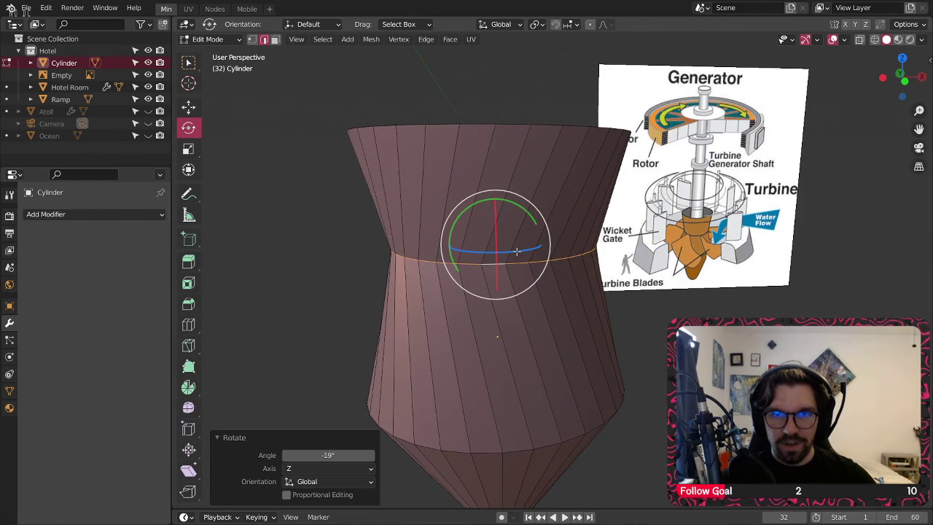
left_click_drag(518, 252, 510, 248)
right_click(510, 248)
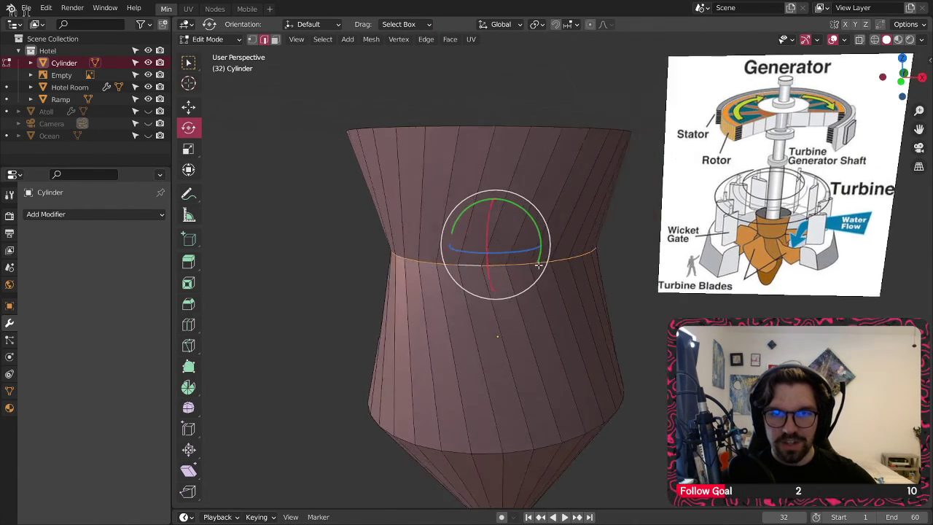
Step: Add a centred loop cut between the neck and the widest loop and rotate it by about -10.8° around Z
left_click(190, 326)
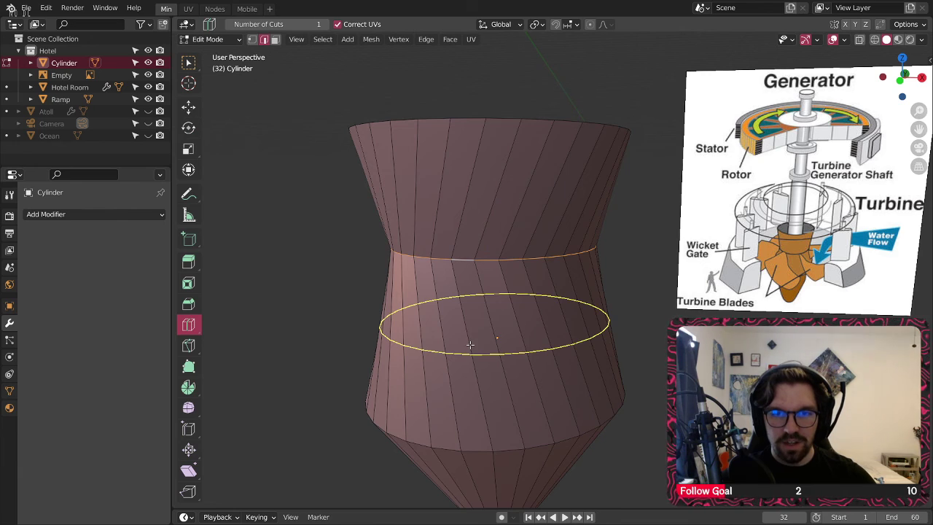
left_click(470, 344)
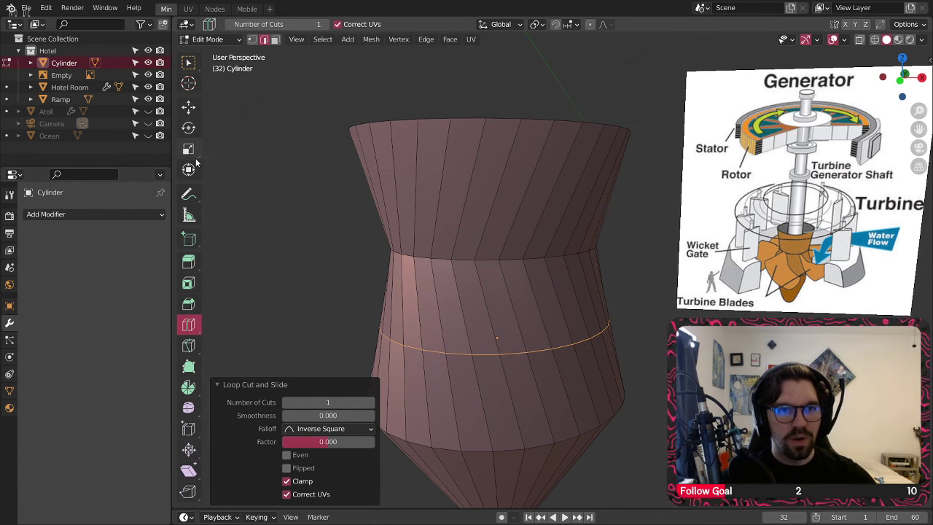
left_click(188, 127)
left_click_drag(493, 327, 500, 330)
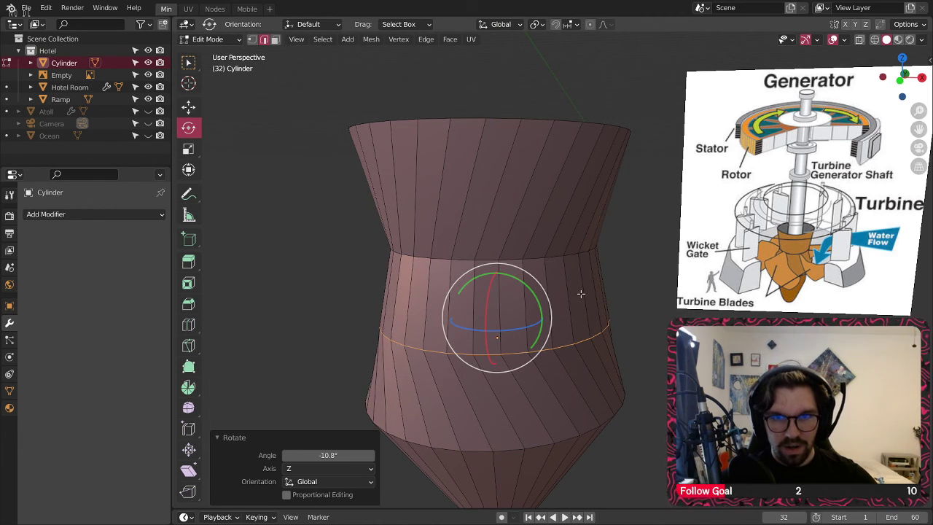
Step: Rotate the neck edge loop by about -12.3° around Z and reselect the edge loop just below it
left_click(466, 256, "alt")
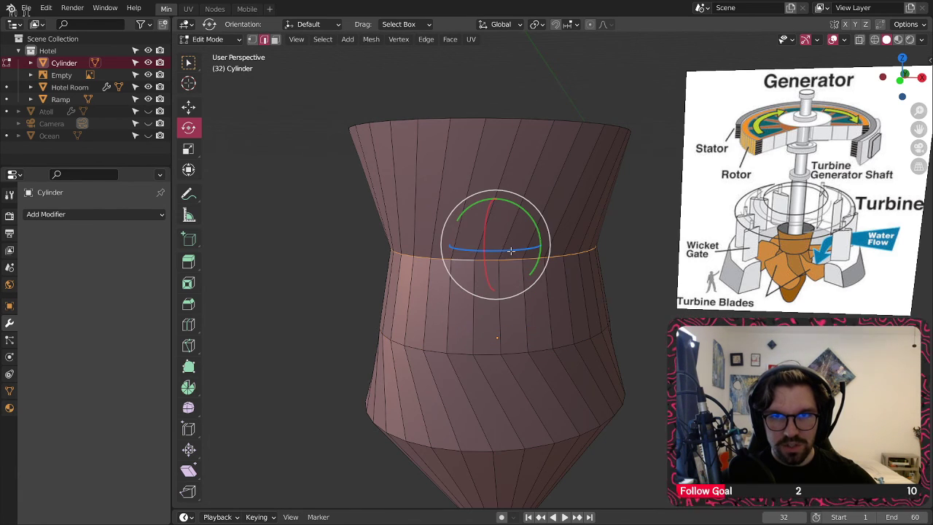
left_click_drag(509, 252, 501, 249)
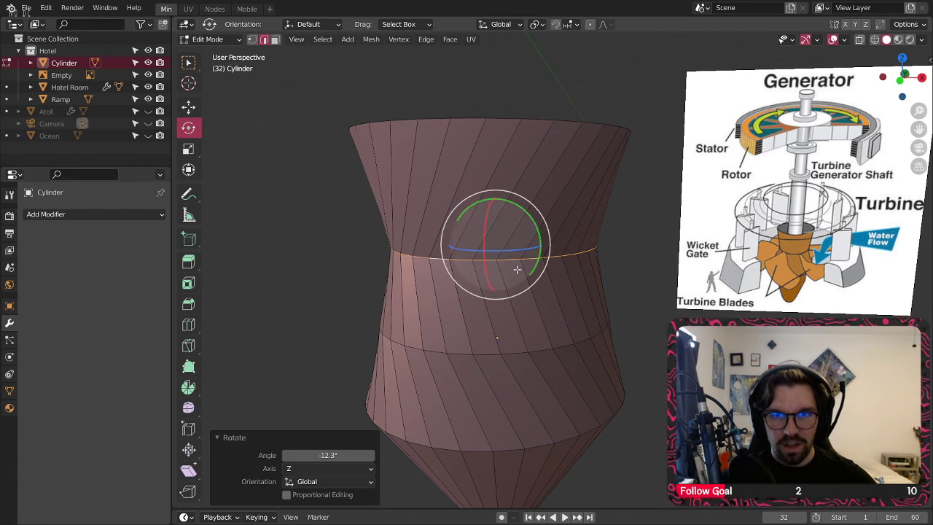
left_click(485, 353, "alt")
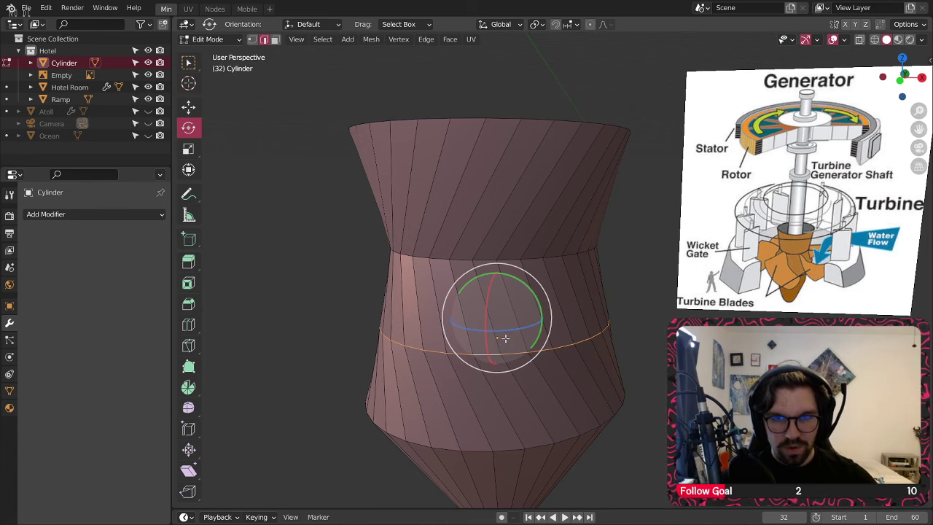
Step: Bevel the edge loop below the neck with a width of 0.31 m and 6 segments
key("ctrl+b")
scroll(510, 335, "up", 10)
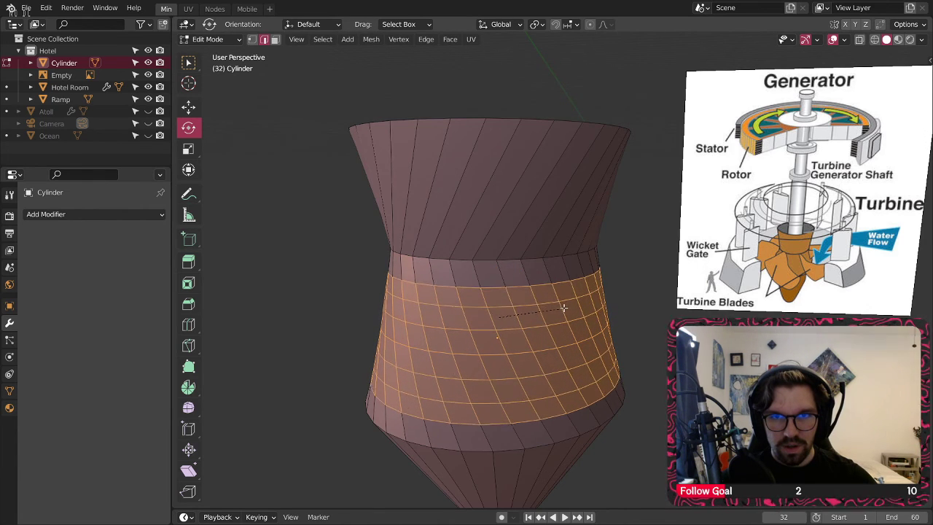
left_click(564, 308)
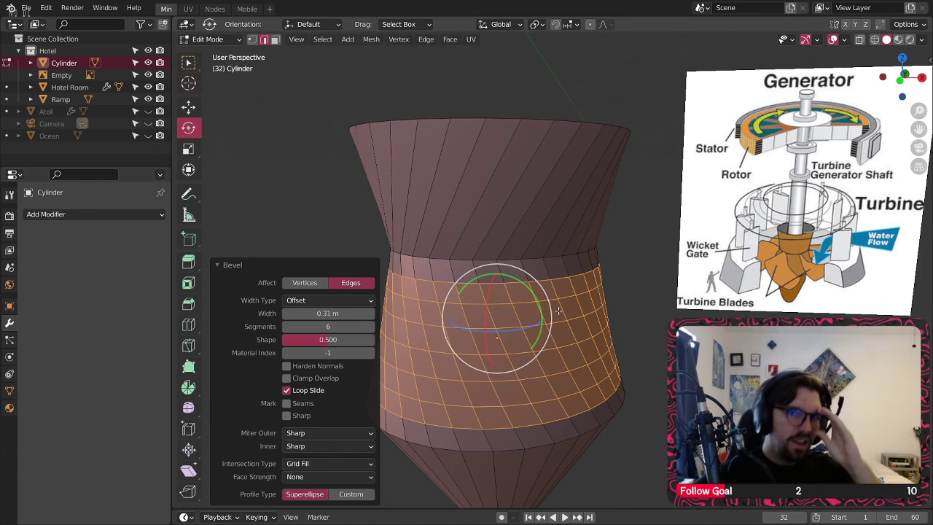
Step: Select one slanted strip of faces running from the neck loop down to the widest loop
left_click(276, 39)
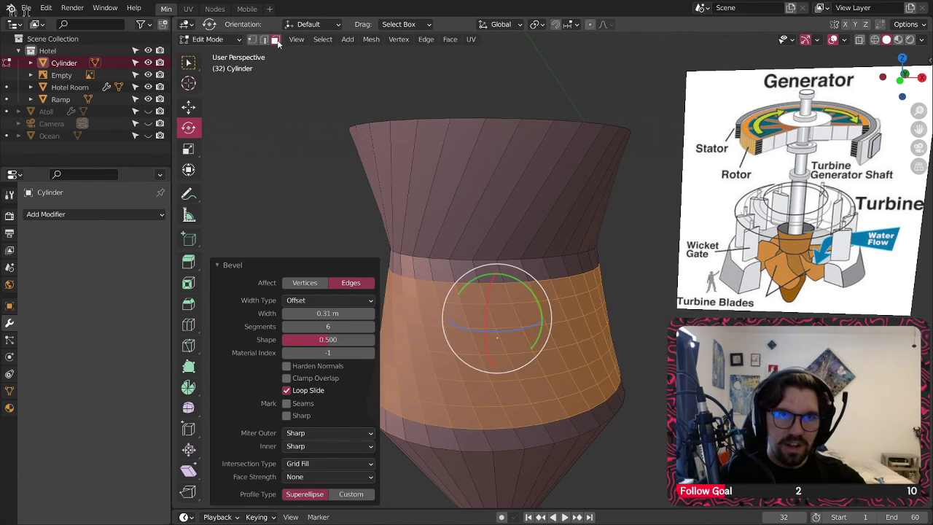
left_click(465, 273)
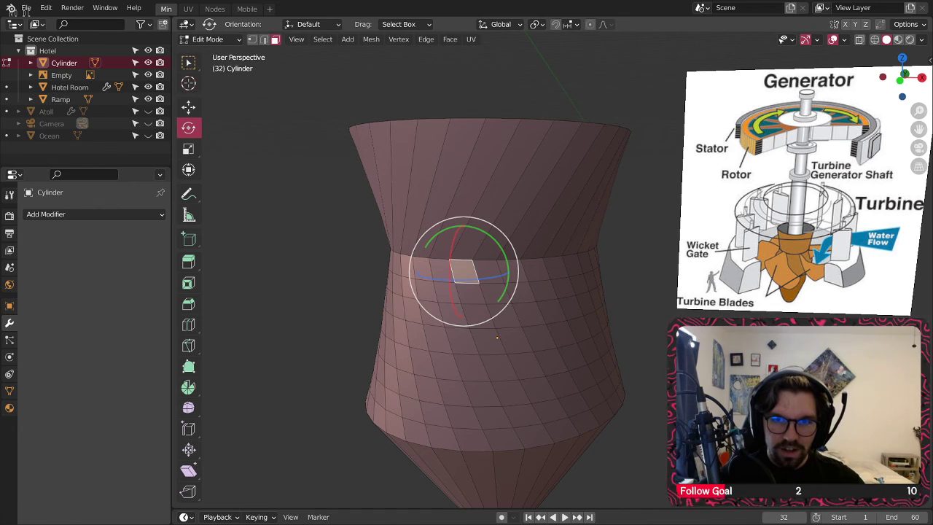
left_click(534, 432)
left_click(464, 274, "ctrl")
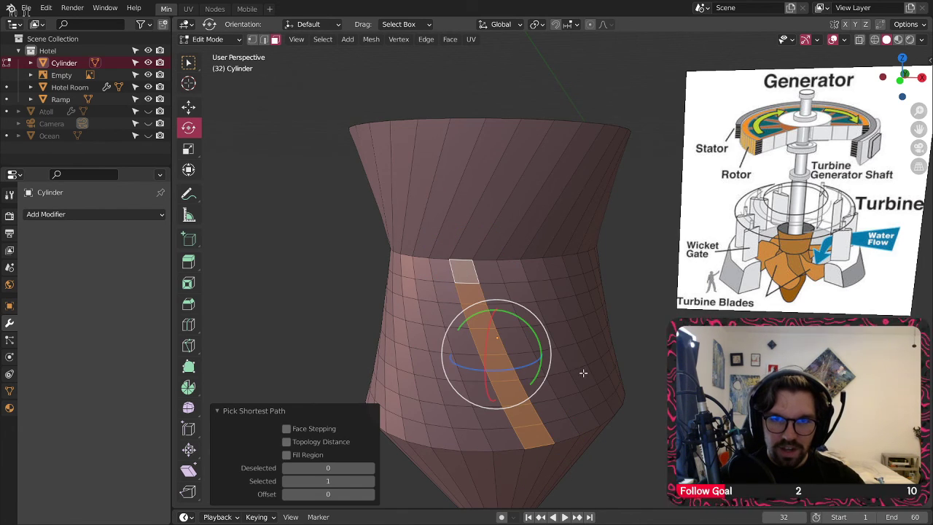
middle_click_drag(583, 372, 507, 339)
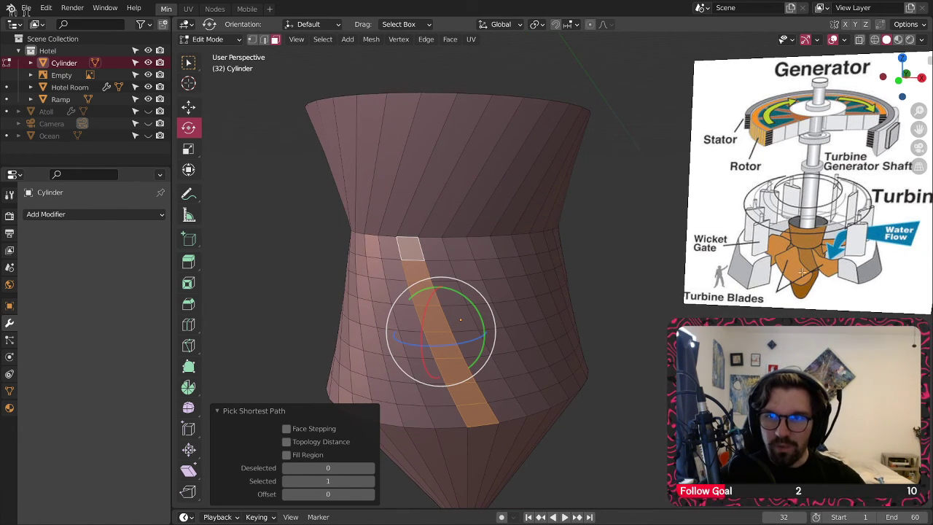
middle_click_drag(461, 292, 425, 263)
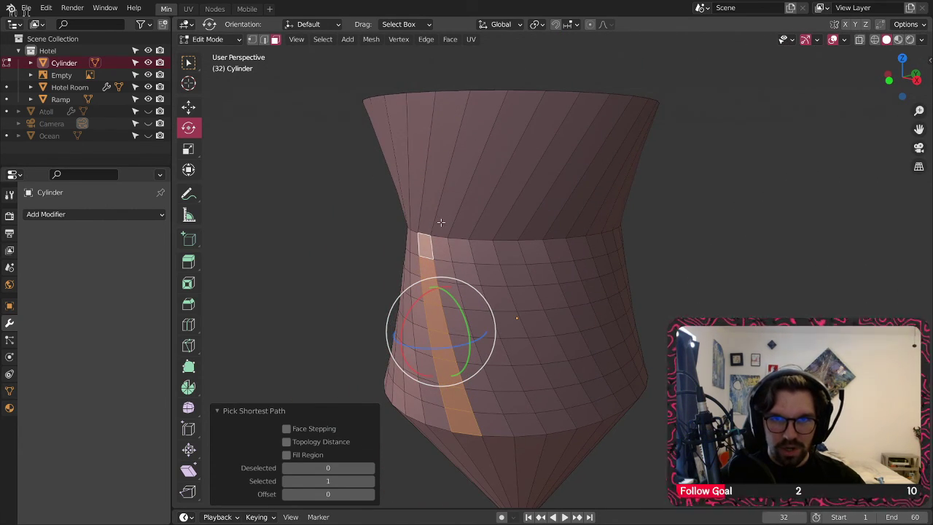
Step: Add two more slanted face strips between the neck and the widest loop to the selection, spaced around the body
left_click(558, 253, "shift")
left_click(618, 381, "ctrl")
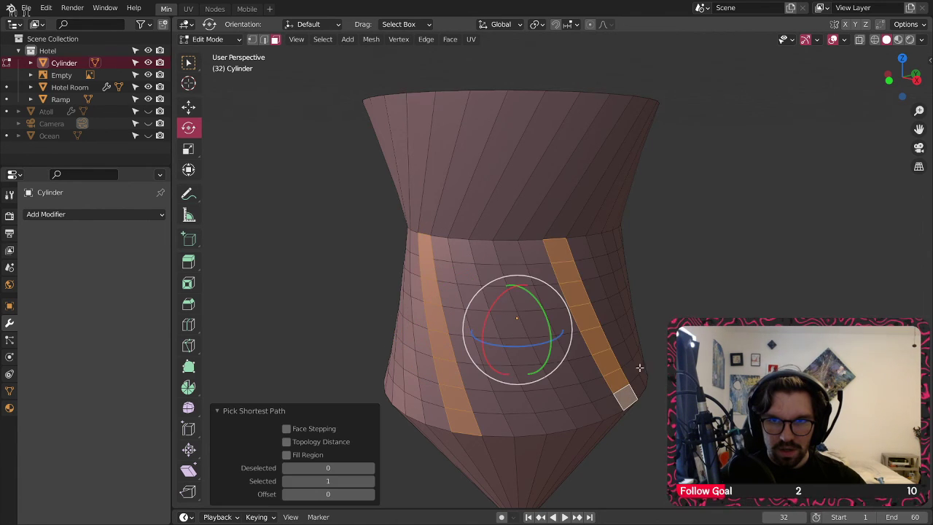
middle_click_drag(618, 381, 547, 236)
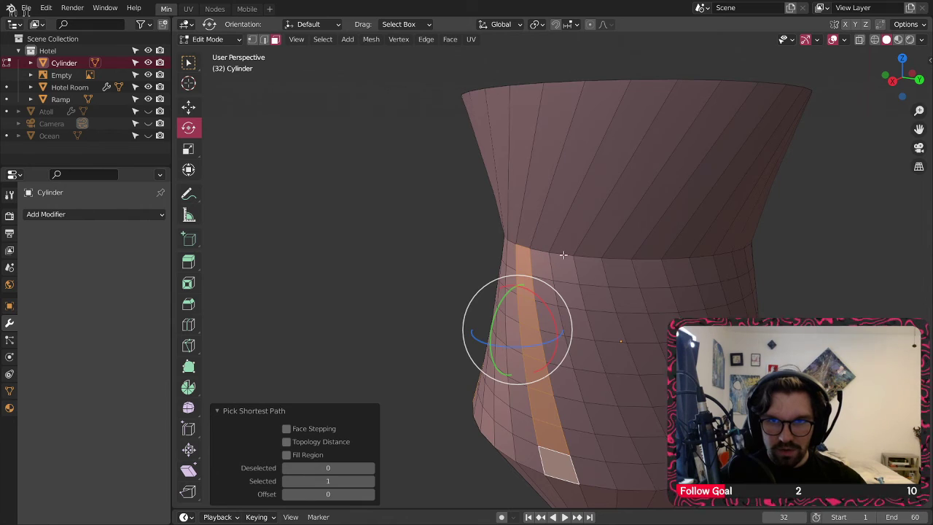
left_click(677, 268, "shift")
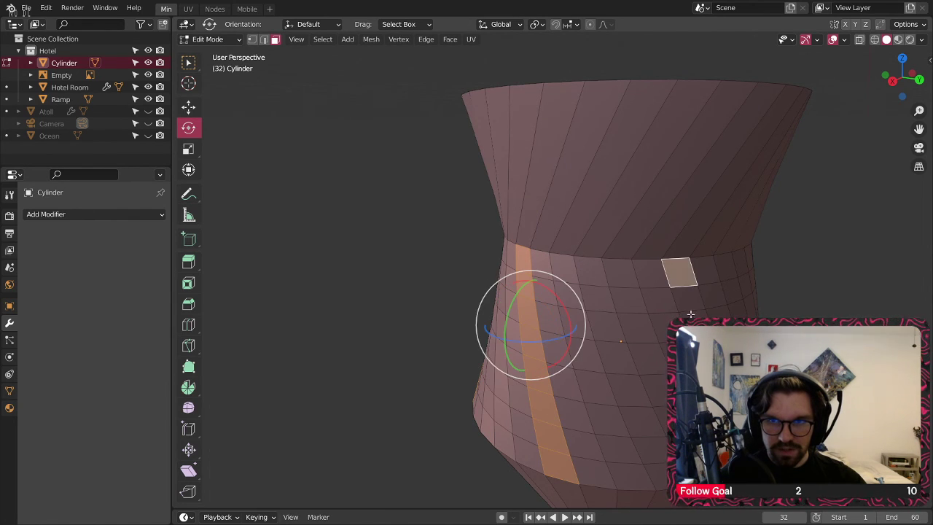
middle_click_drag(677, 268, 392, 146)
left_click(585, 407, "ctrl")
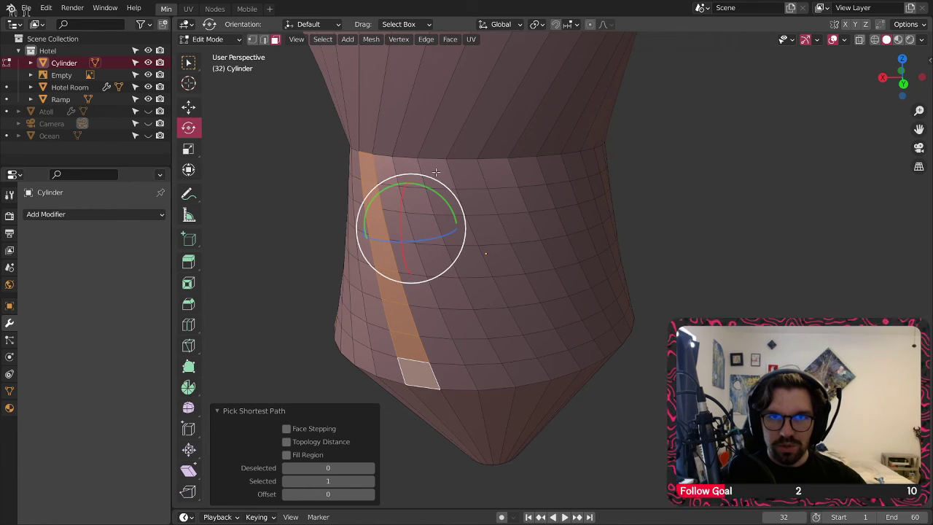
Step: Add the remaining slanted face strips around the body to the selection, keeping the spacing similar
left_click(551, 166)
middle_click_drag(552, 166, 537, 391)
left_click(539, 388, "ctrl")
middle_click_drag(570, 333, 486, 291)
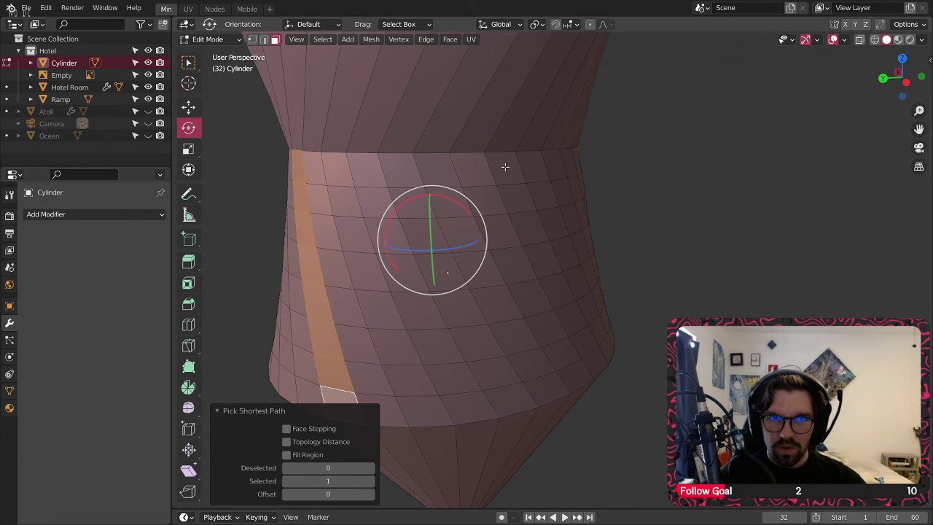
left_click(468, 169, "shift")
left_click(570, 377, "ctrl")
middle_click_drag(571, 377, 455, 251)
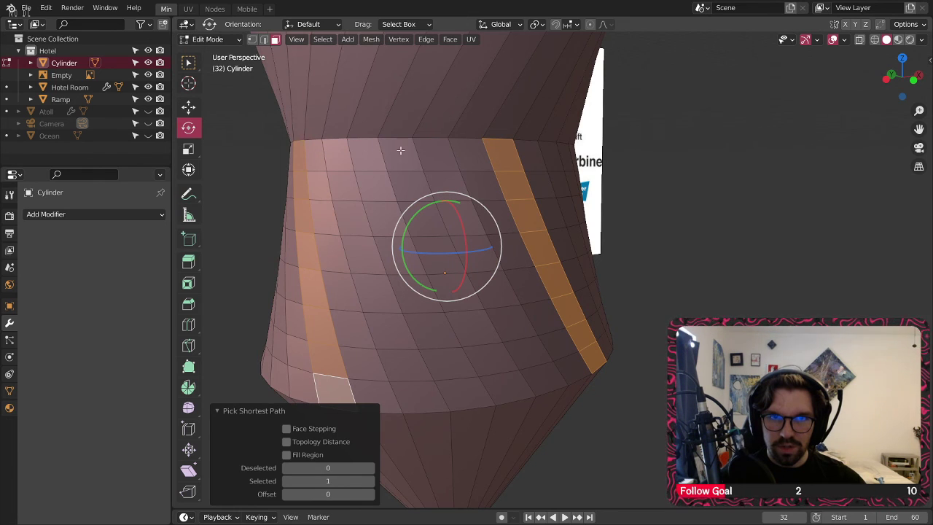
Step: Examine the spacing between the selected face strips all around the body
middle_click_drag(462, 153, 491, 167)
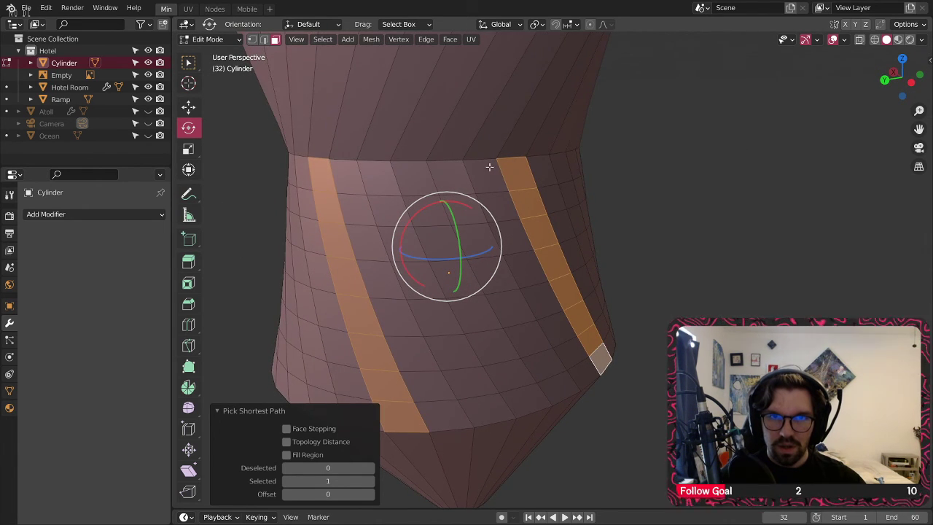
middle_click_drag(339, 175, 522, 162)
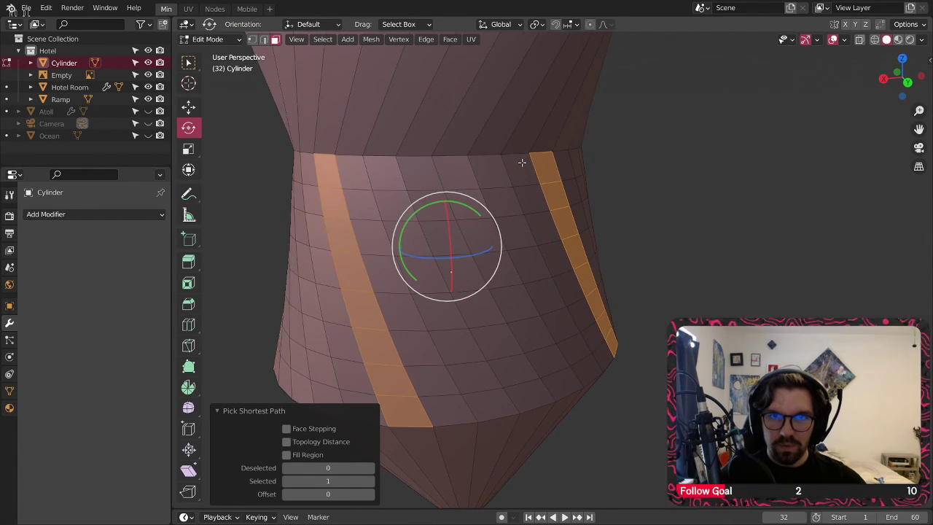
middle_click_drag(368, 171, 458, 158)
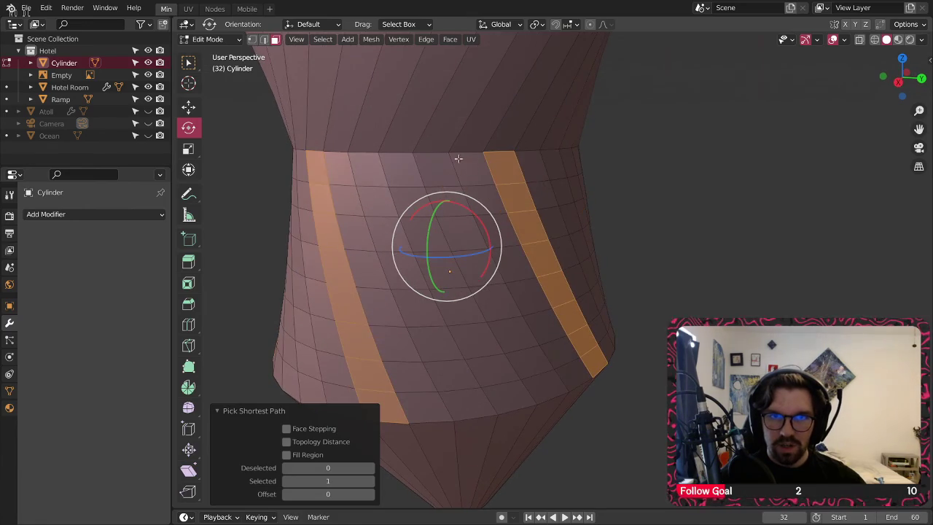
middle_click_drag(336, 159, 531, 165)
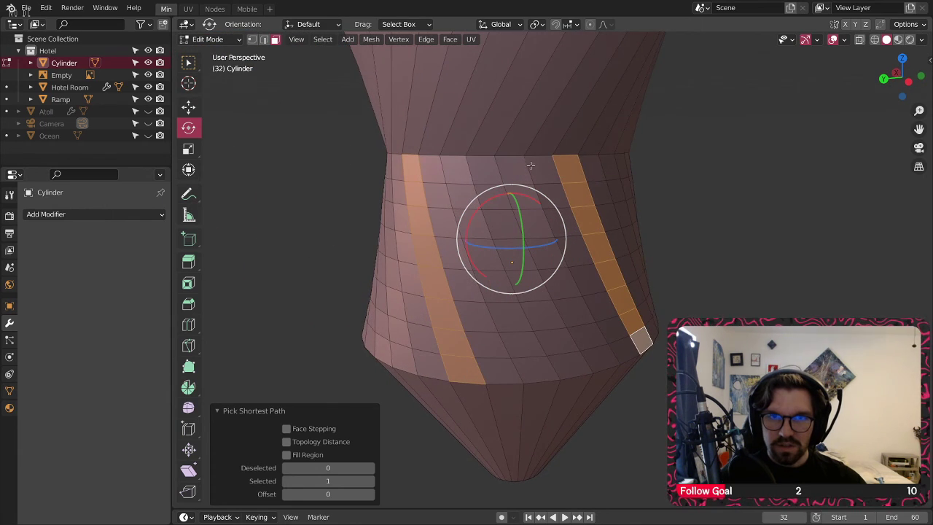
middle_click_drag(423, 169, 547, 169)
middle_click_drag(428, 172, 574, 157)
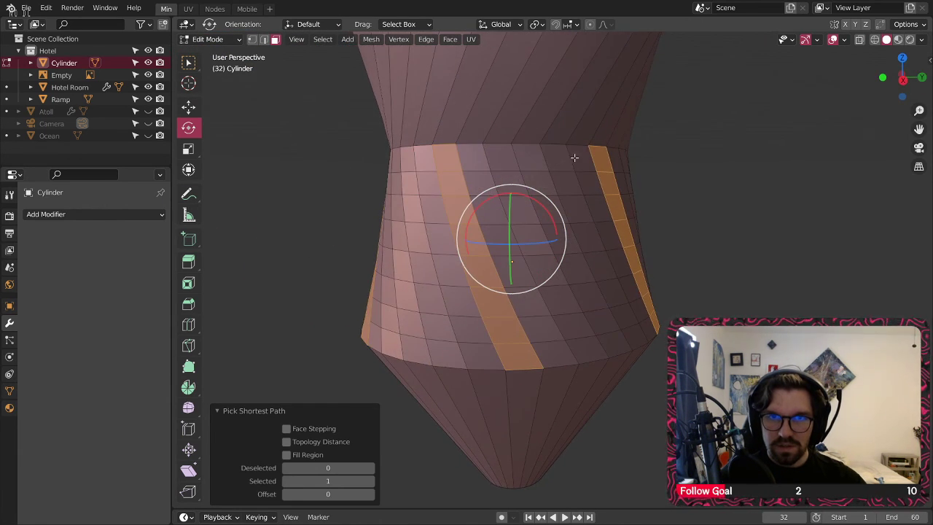
middle_click_drag(476, 154, 555, 166)
middle_click_drag(459, 172, 437, 216)
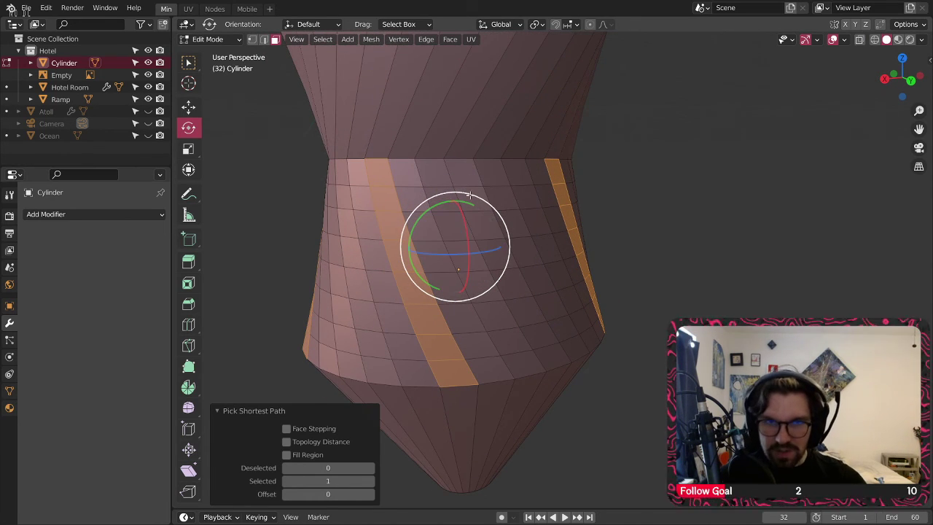
Step: Try extruding the selected strips along their normals by 0.687 m and moving them -3.9334 m in Z, and undo both operations
right_click(400, 263)
left_click(384, 308)
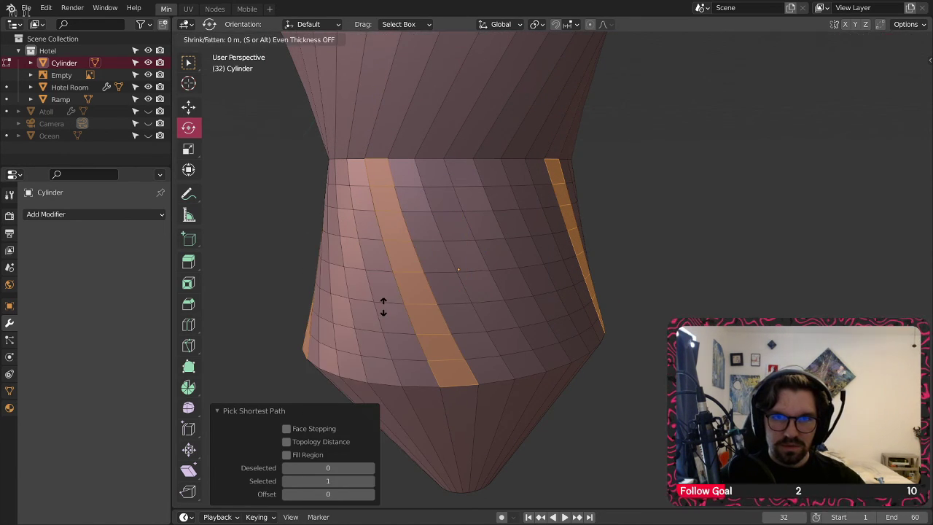
left_click(388, 301)
middle_click_drag(388, 301, 338, 180)
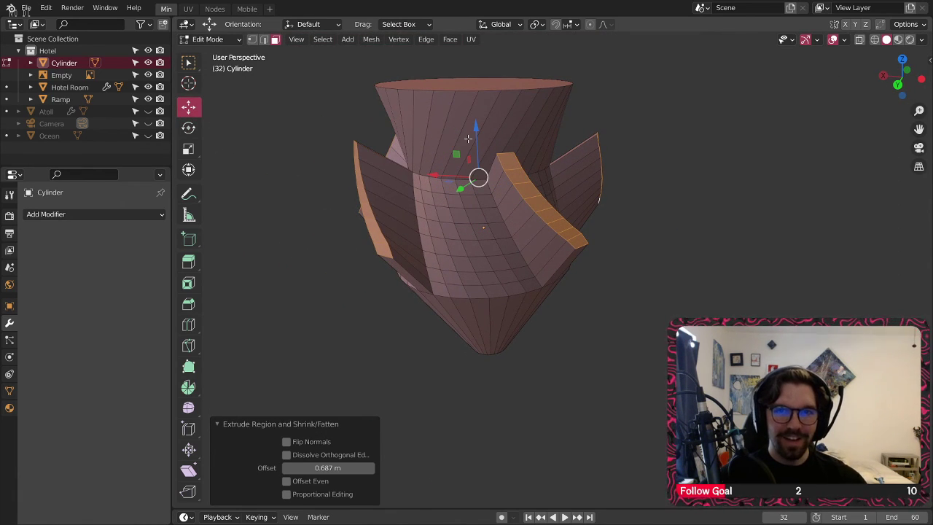
left_click_drag(476, 135, 476, 192)
scroll(475, 191, "down", 3)
middle_click_drag(476, 192, 360, 243)
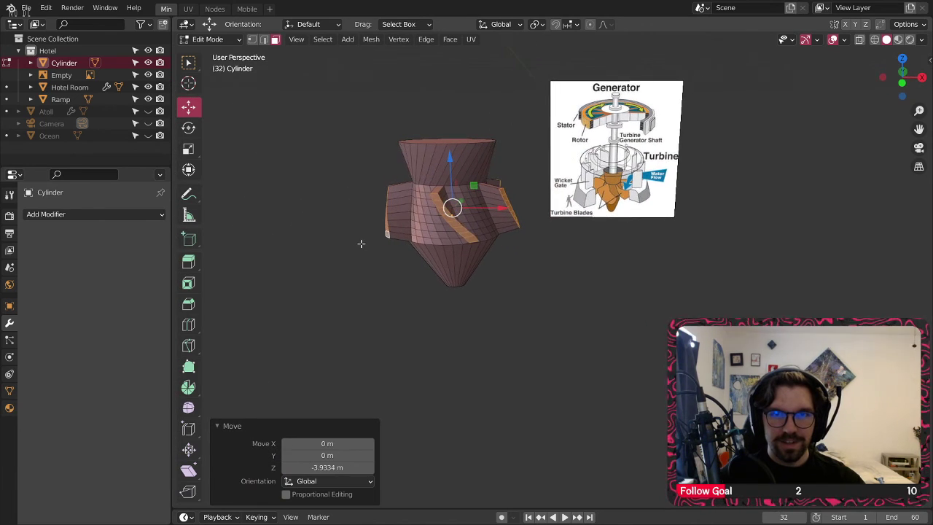
scroll(430, 208, "up", 2)
key("ctrl+z")
key("ctrl+z")
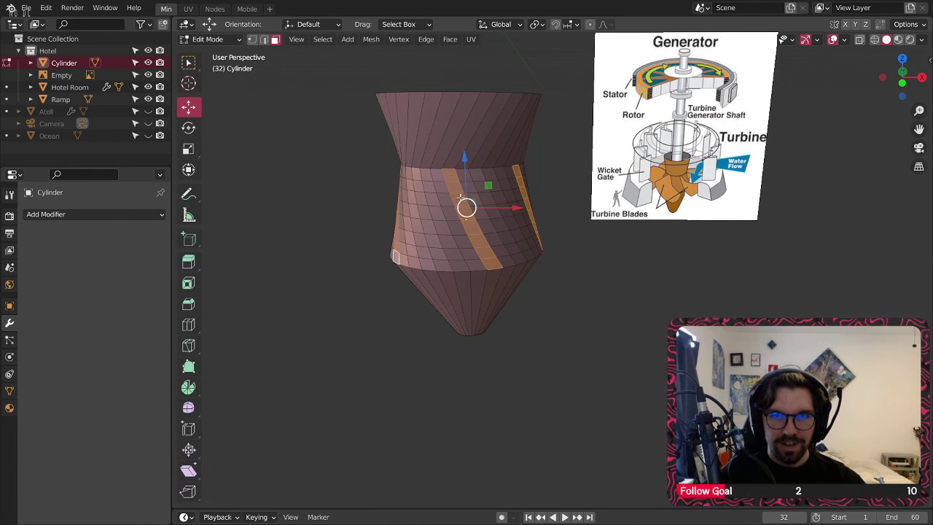
Step: Extrude the selected strips along their normals by 1.45 m and move the blade ends -8.7967 m in Z
right_click(460, 197)
left_click(459, 197)
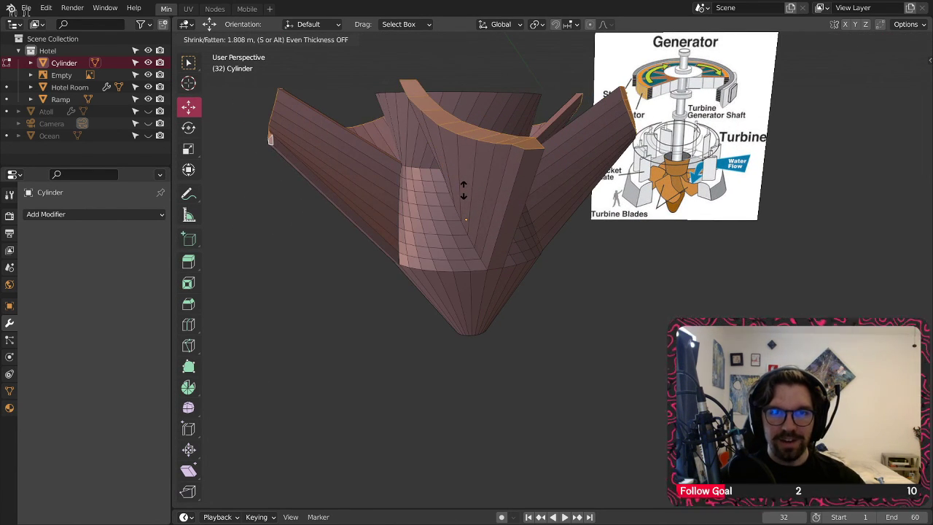
left_click(354, 178)
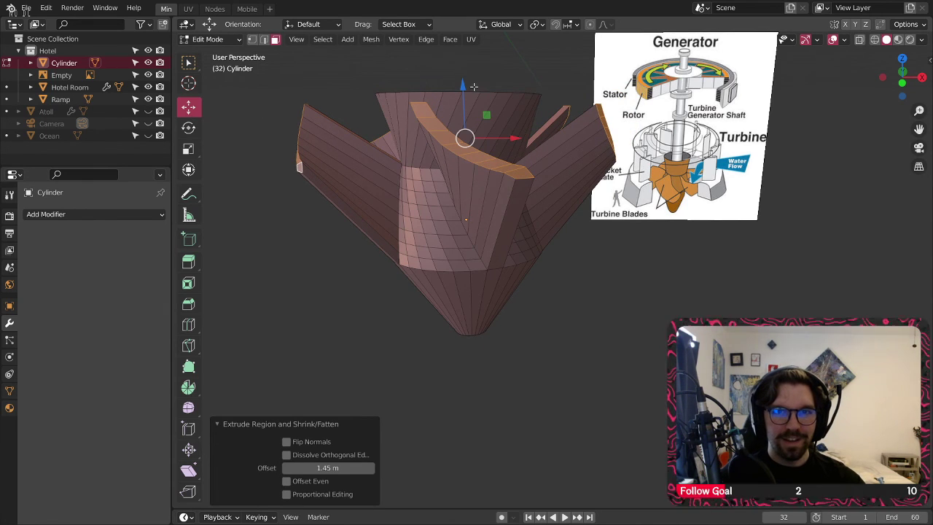
left_click_drag(465, 87, 450, 164)
middle_click_drag(450, 165, 443, 204)
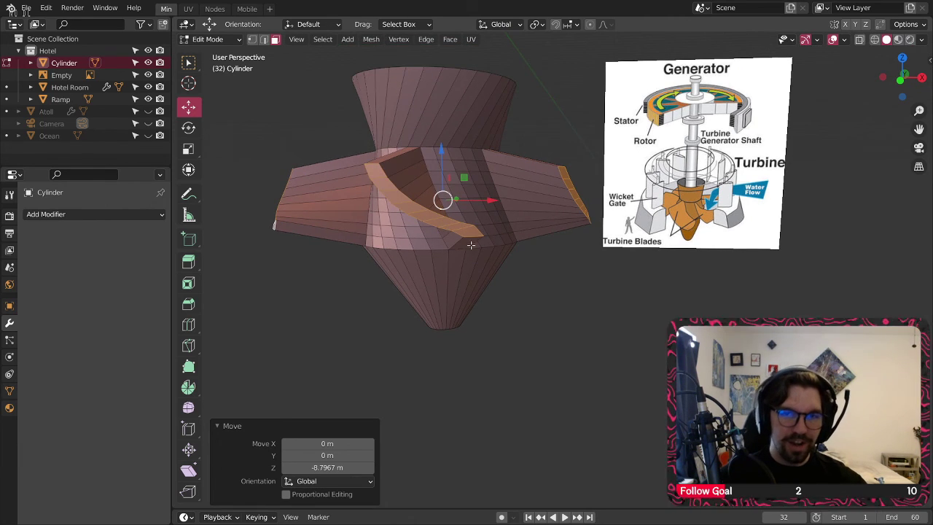
scroll(471, 245, "up", 2)
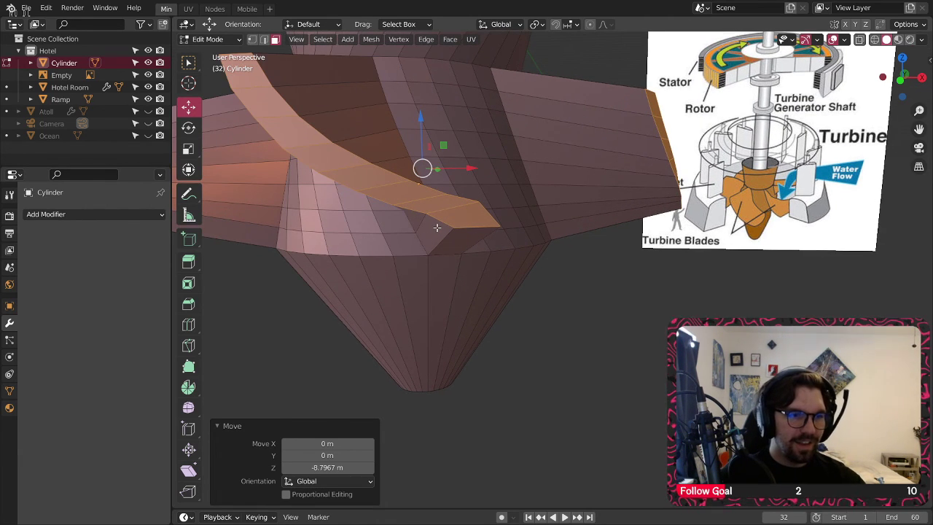
Step: Merge the two lower outer corner vertices of the front blade using At Last
left_click(255, 41)
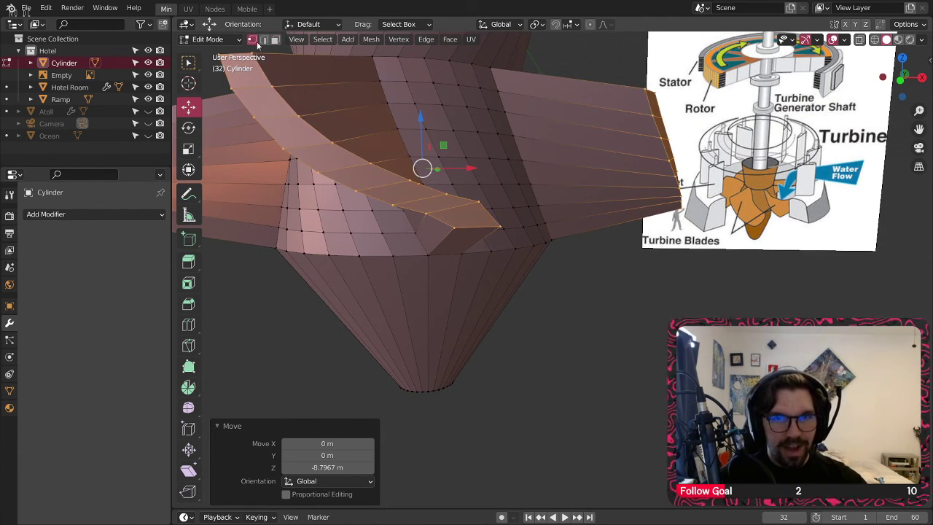
left_click(448, 228)
left_click(500, 228, "shift")
right_click(500, 228)
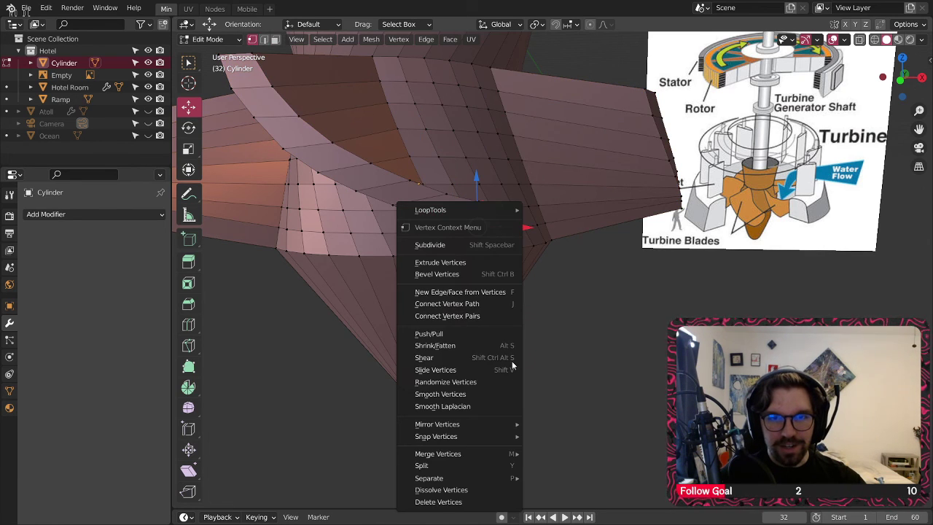
mouse_move(486, 454)
left_click(575, 397)
scroll(471, 266, "up", 3)
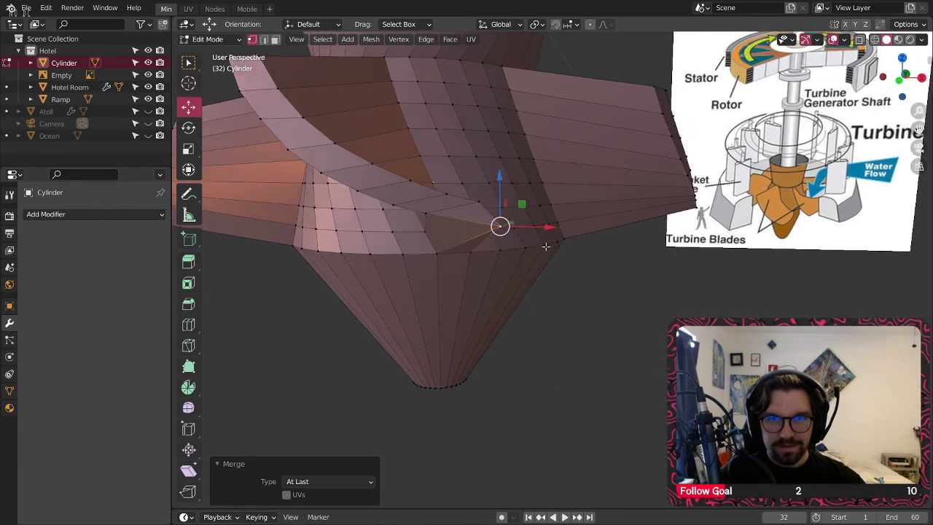
Step: Repeat the At Last merge on the lower outer corner vertices of the other blades around the body
middle_click_drag(471, 265, 262, 209)
left_click(526, 225)
left_click(581, 224, "shift")
left_click(309, 218)
left_click(342, 217, "shift")
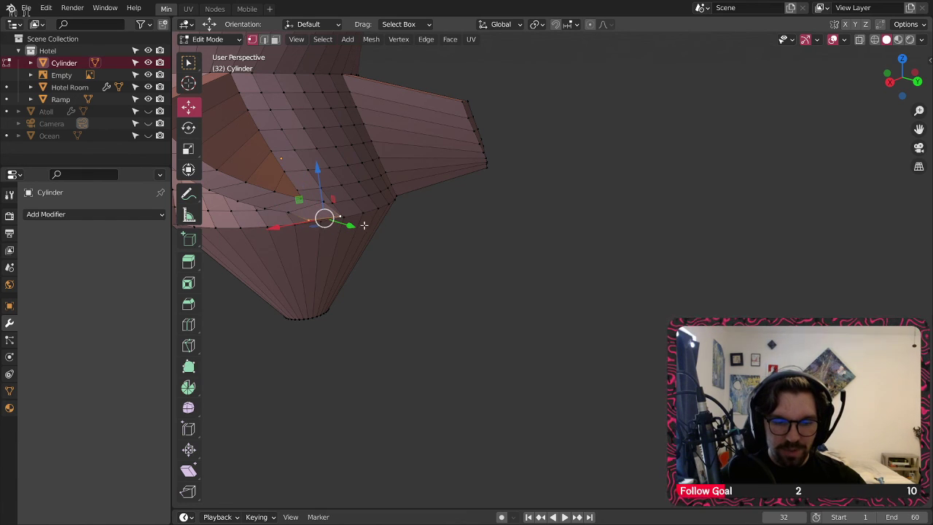
left_click(372, 223, "shift")
middle_click_drag(415, 183, 295, 188)
middle_click_drag(709, 211, 609, 207, "shift")
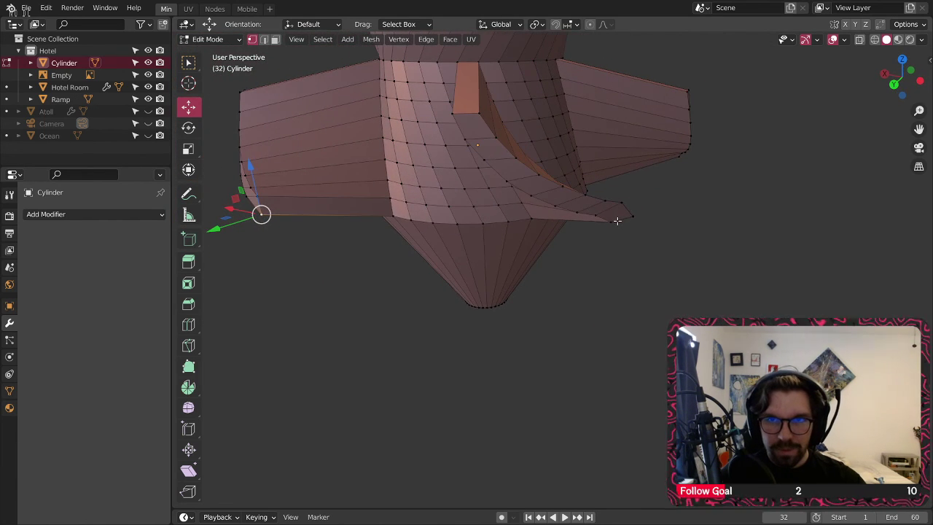
left_click(617, 221)
left_click(633, 216, "shift")
key("shift+r")
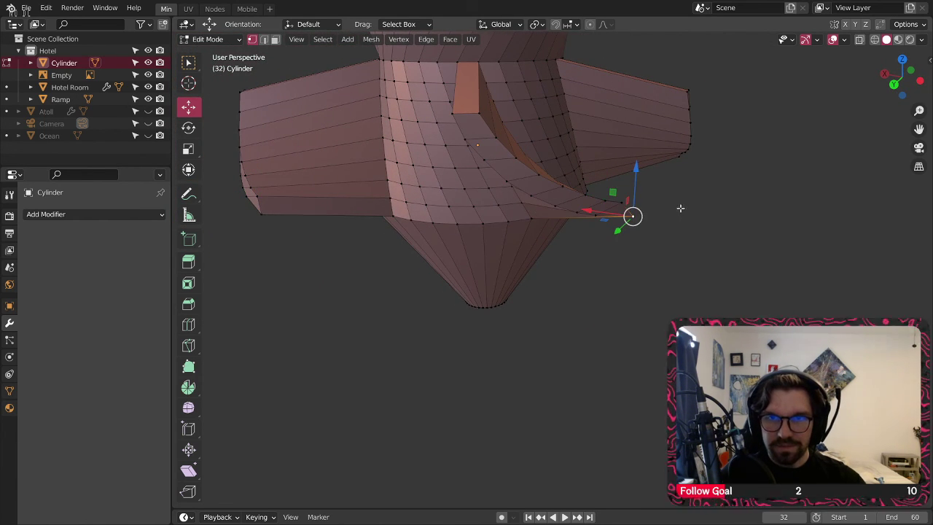
middle_click_drag(679, 207, 582, 207)
middle_click_drag(581, 207, 411, 214, "shift")
Step: Merge the pairs of upper outer corner vertices on the turbine blades so each blade tapers to a point
middle_click_drag(436, 202, 508, 231)
scroll(508, 231, "up", 2)
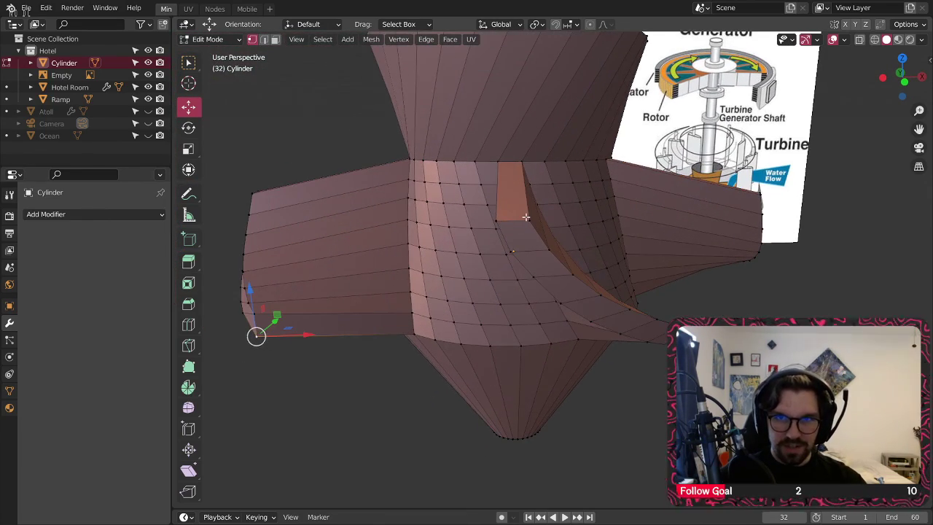
middle_click_drag(571, 240, 467, 257)
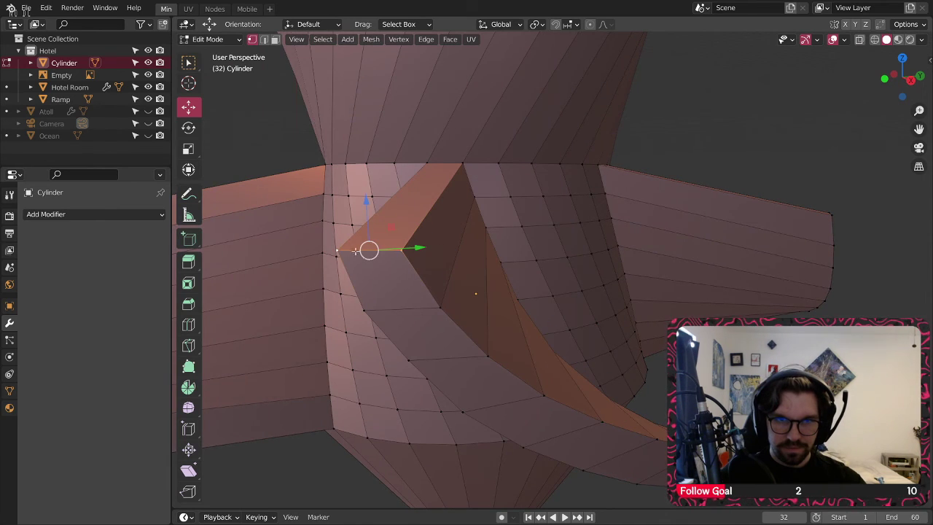
middle_click_drag(354, 251, 580, 271)
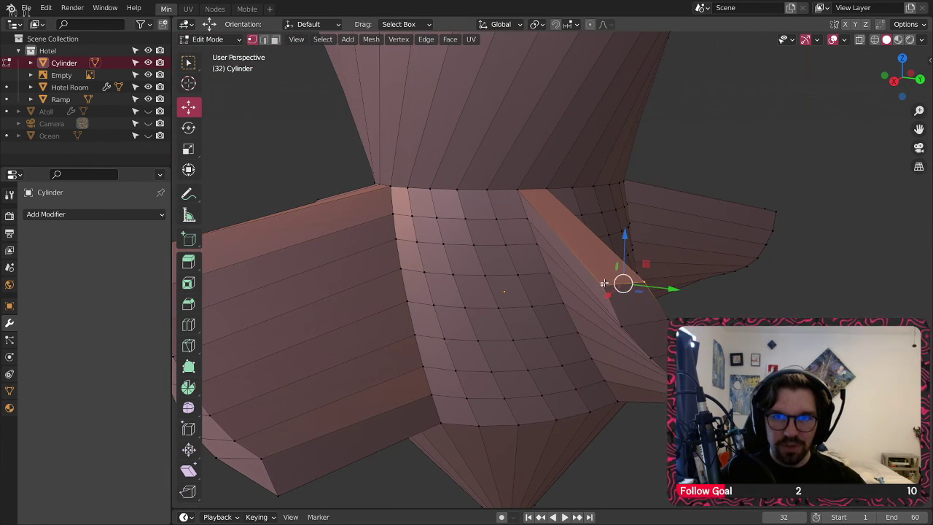
middle_click_drag(724, 276, 415, 283)
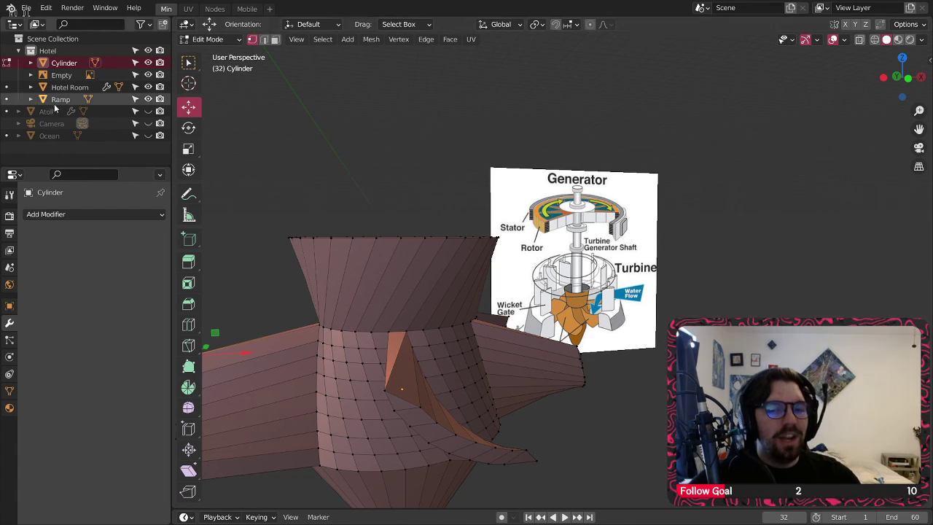
middle_click_drag(412, 266, 458, 281)
middle_click_drag(474, 241, 341, 85)
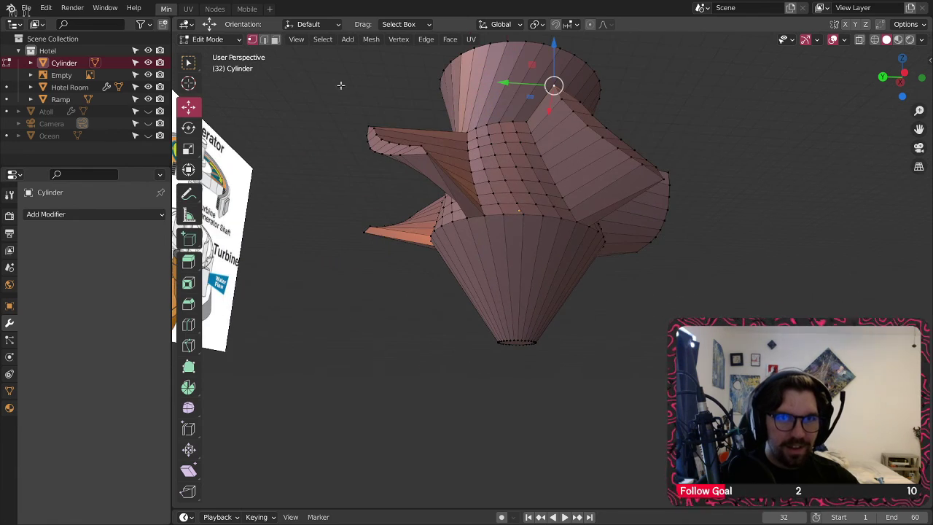
Step: Bevel the edge loop at the turbine cone's bottom end with a width of 0.244 m and 6 segments
left_click(264, 40)
scroll(497, 333, "up", 5)
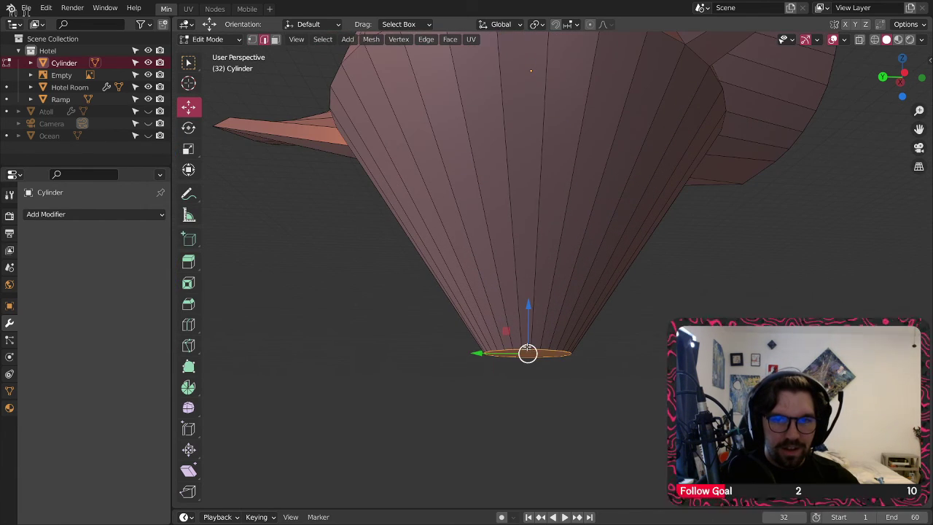
middle_click_drag(526, 349, 533, 333)
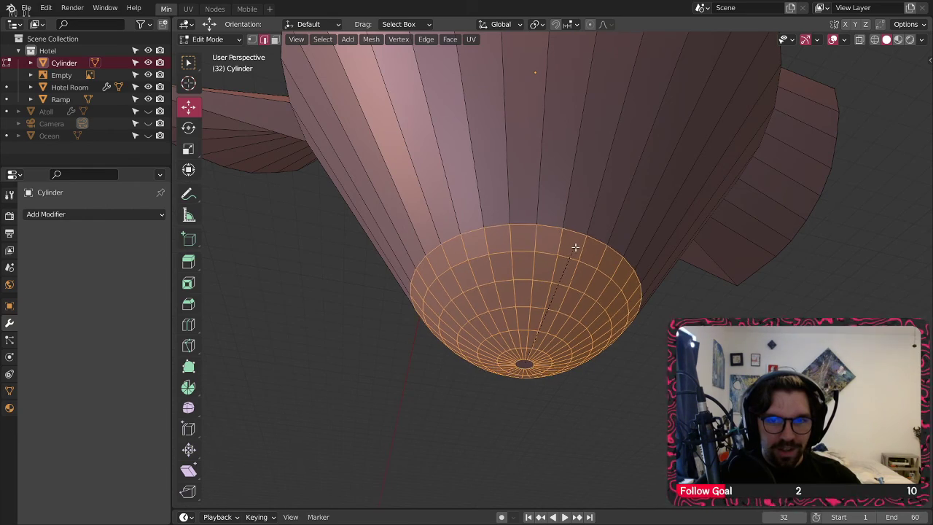
left_click(575, 246)
scroll(579, 233, "down", 8)
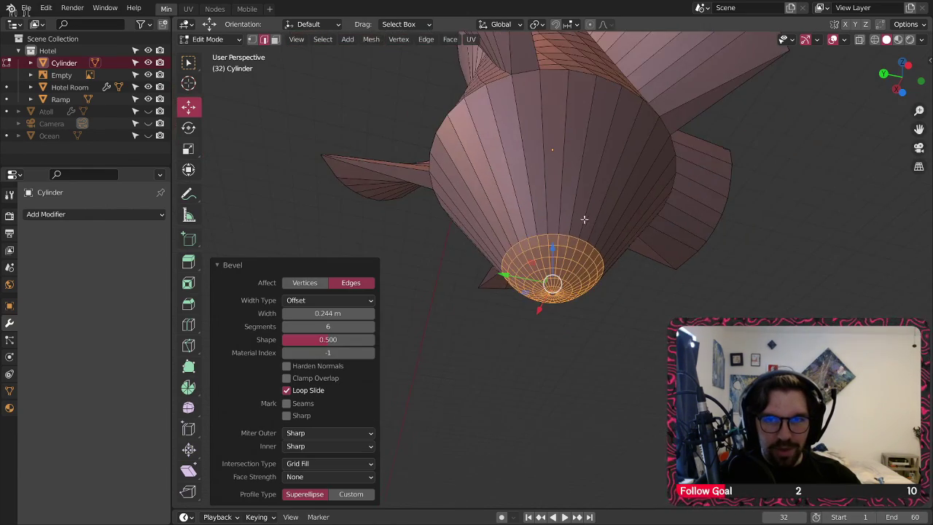
Step: Add a Catmull-Clark Subdivision modifier to the turbine and set its viewport level to 2
middle_click_drag(535, 249, 565, 318)
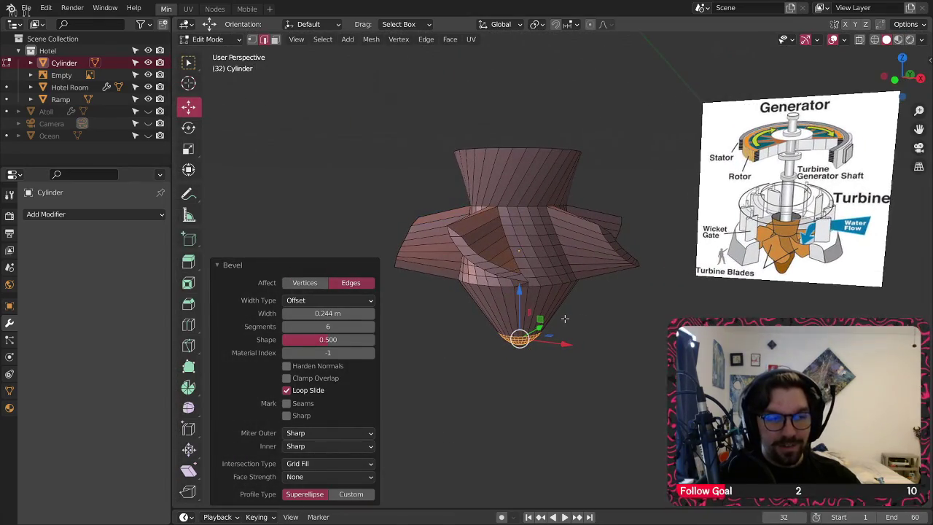
middle_click_drag(539, 253, 306, 251)
key("a")
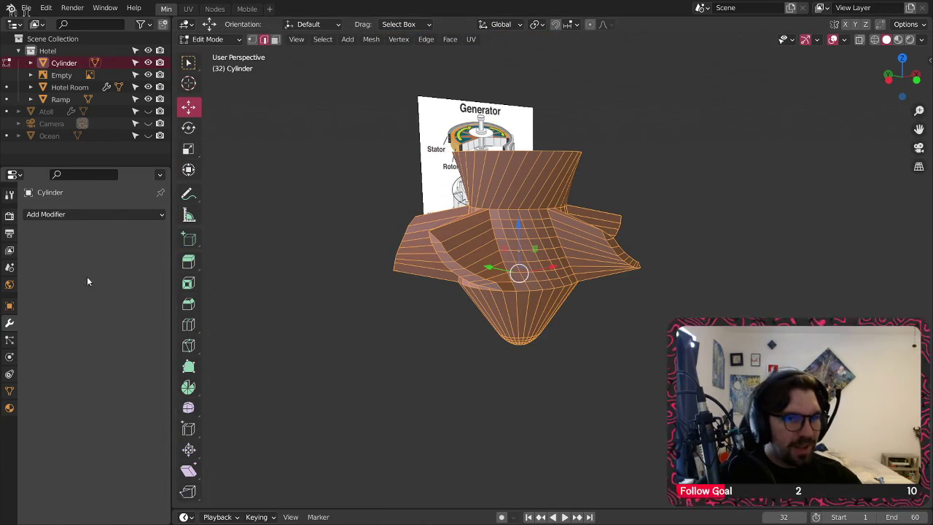
left_click(74, 215)
left_click(179, 431)
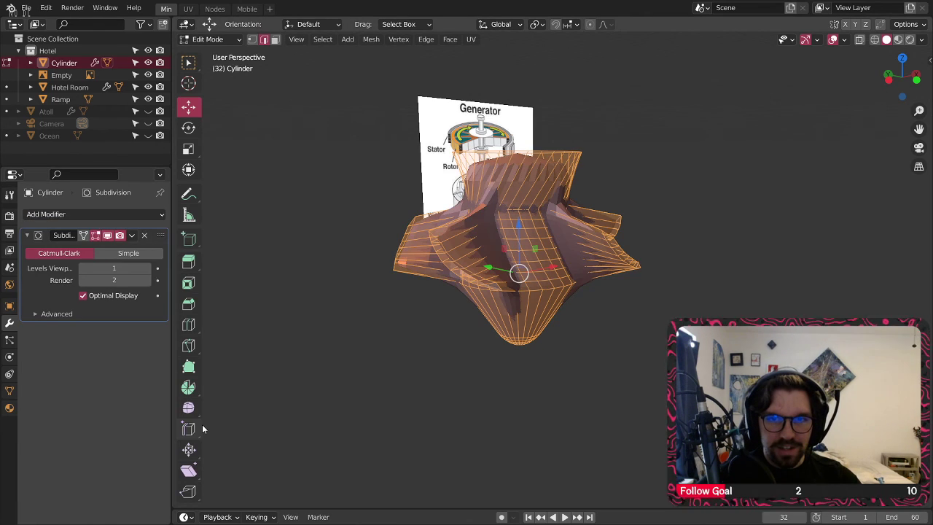
left_click(151, 268)
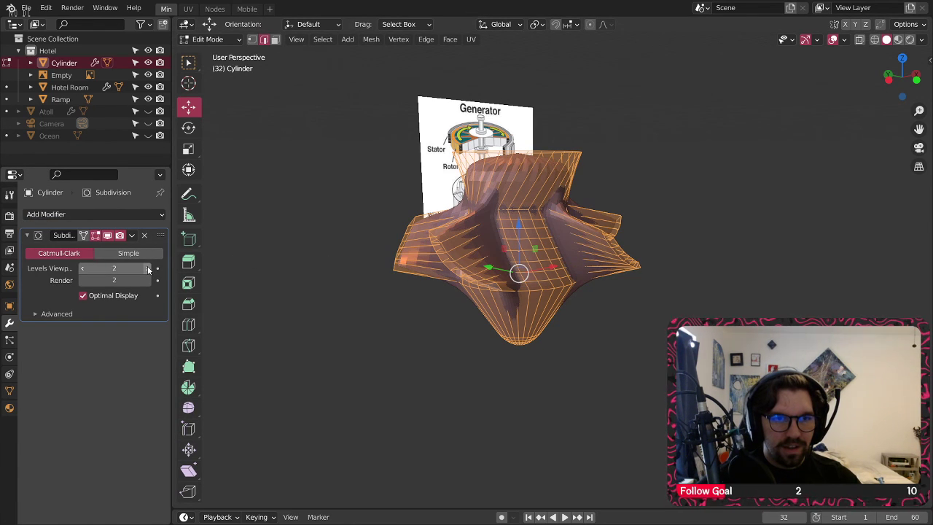
Step: Deselect the mesh, return to Object Mode and shade the turbine smooth
left_click(222, 41)
left_click(222, 45)
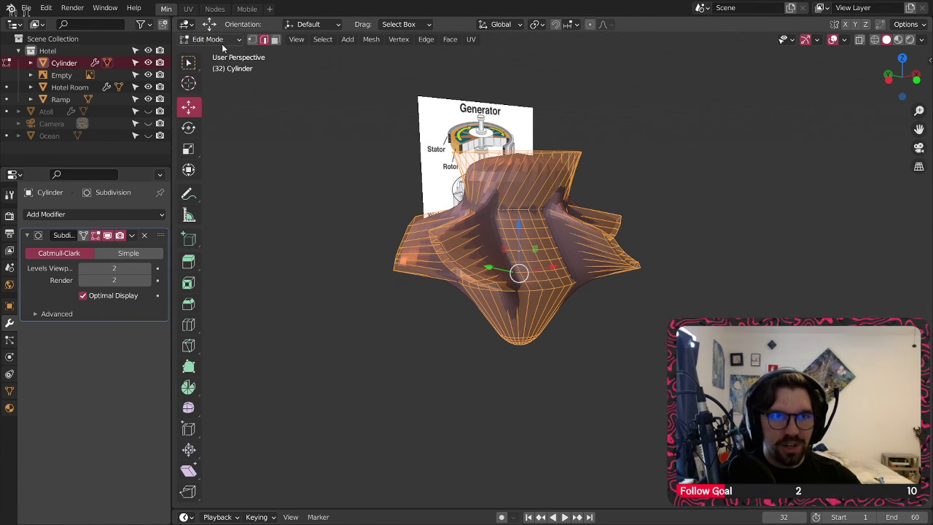
key("alt+a")
left_click(210, 39)
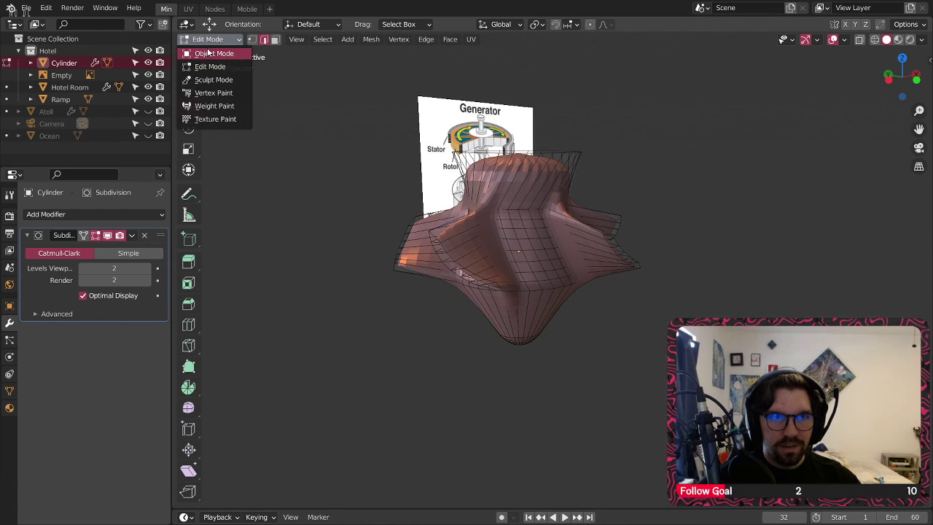
left_click(218, 52)
right_click(498, 220)
left_click(499, 219)
middle_click_drag(650, 253, 569, 276)
scroll(489, 267, "up", 3)
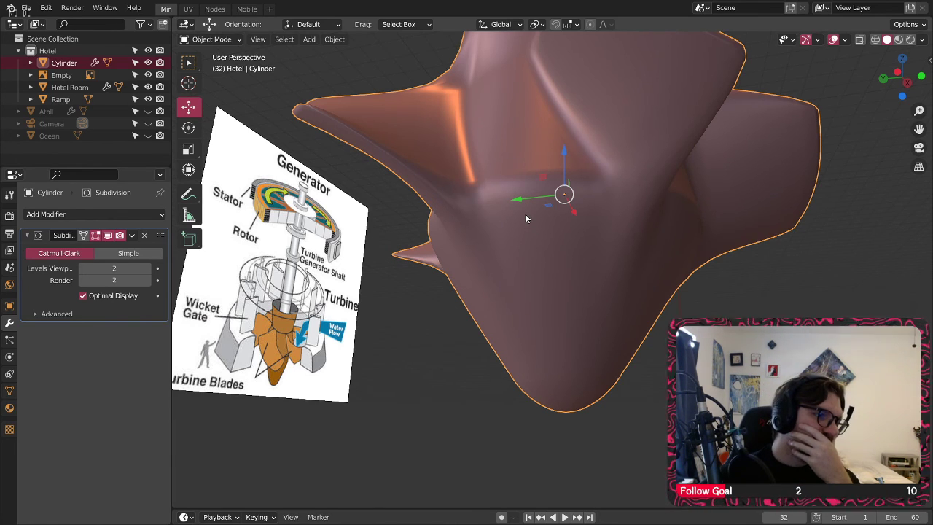
Step: In Edit Mode, select the edge loops around the turbine's rounded tip and rotate them 91.4° about the global Z axis
left_click(210, 38)
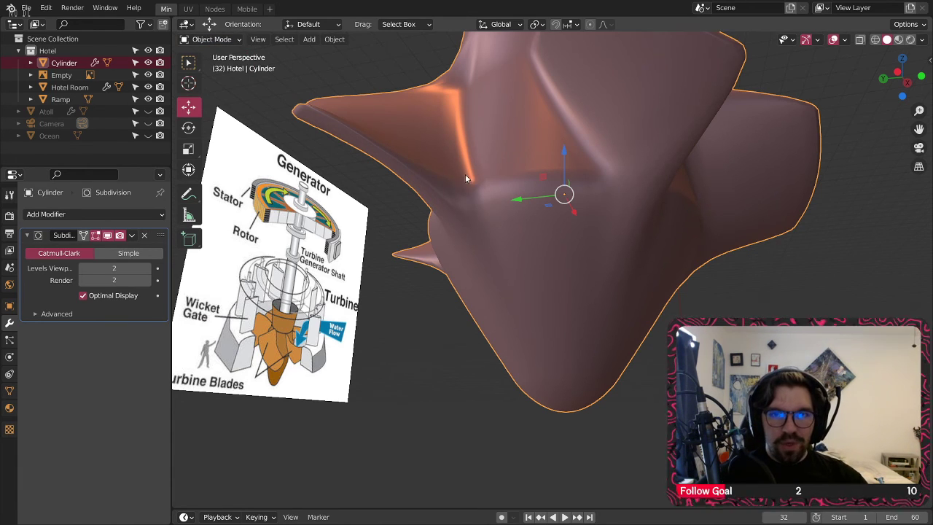
left_click(210, 38)
left_click(218, 49)
middle_click_drag(423, 241, 445, 232)
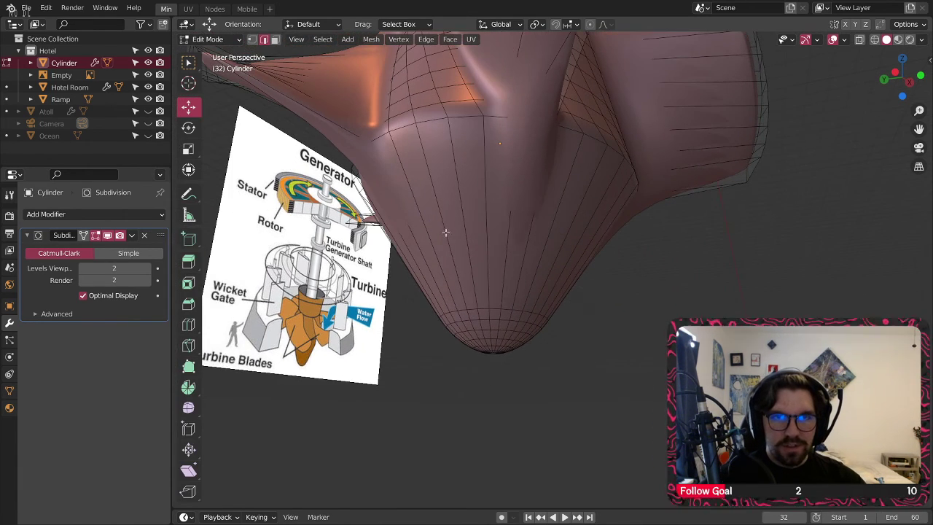
scroll(502, 313, "up", 3)
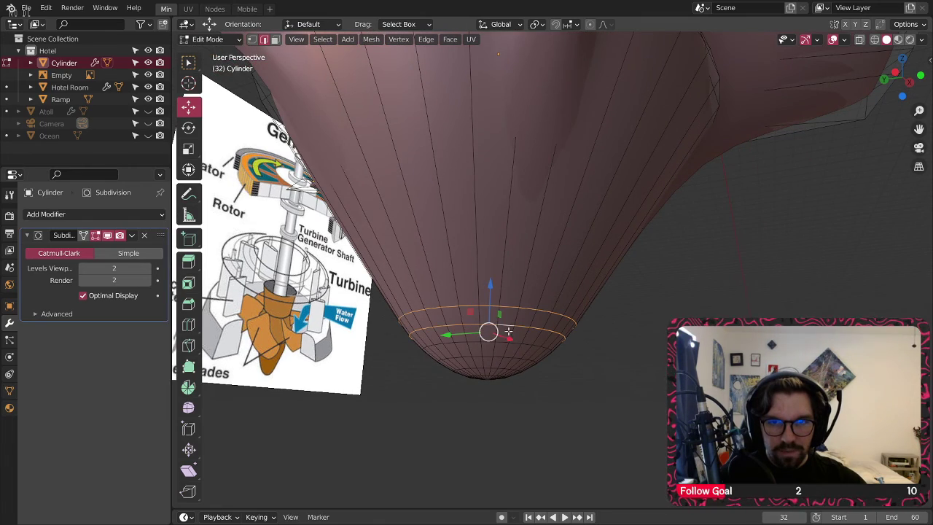
middle_click_drag(508, 332, 496, 345)
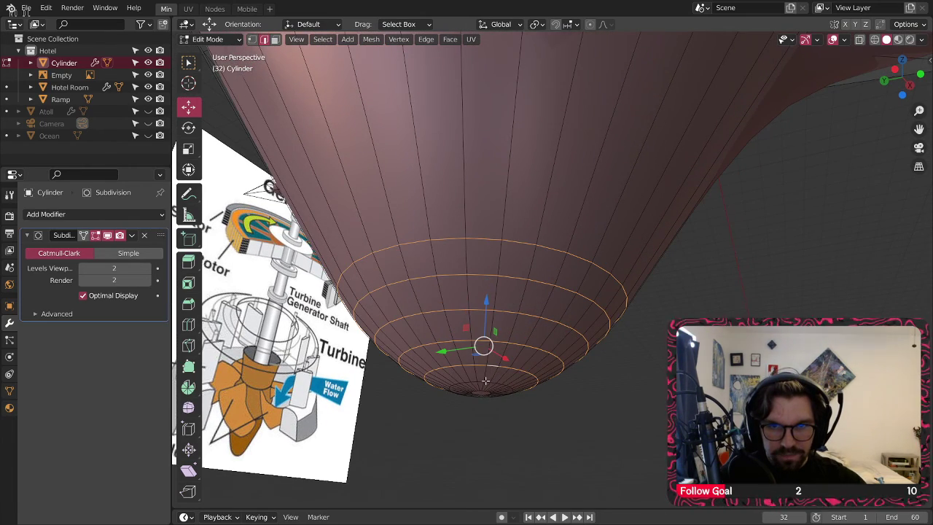
scroll(486, 380, "up", 3)
middle_click_drag(479, 385, 466, 353)
scroll(456, 380, "down", 3)
scroll(466, 354, "down", 2)
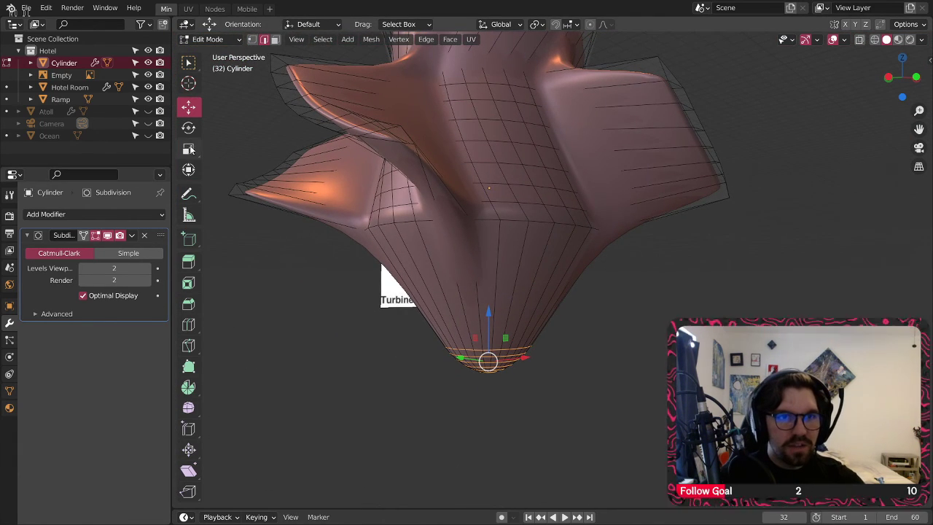
left_click_drag(475, 368, 480, 365)
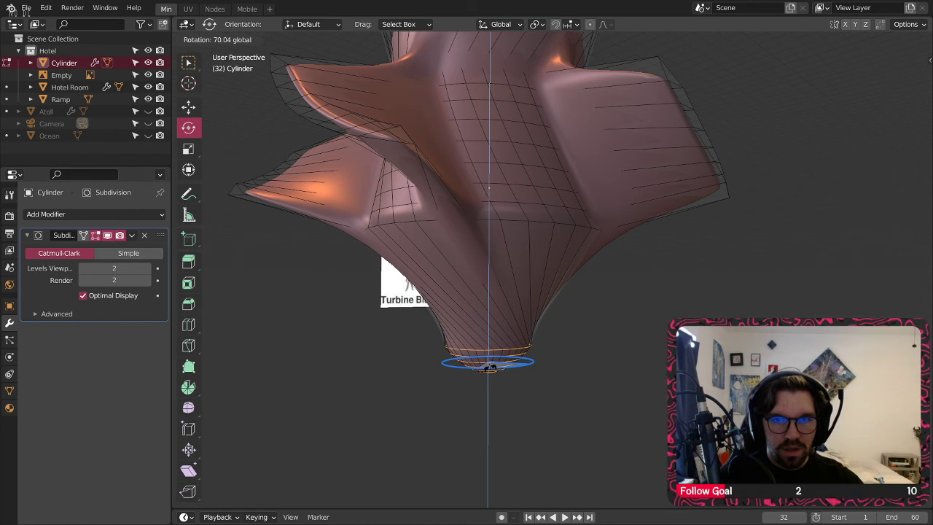
left_click_drag(496, 365, 496, 365)
middle_click_drag(496, 365, 597, 232)
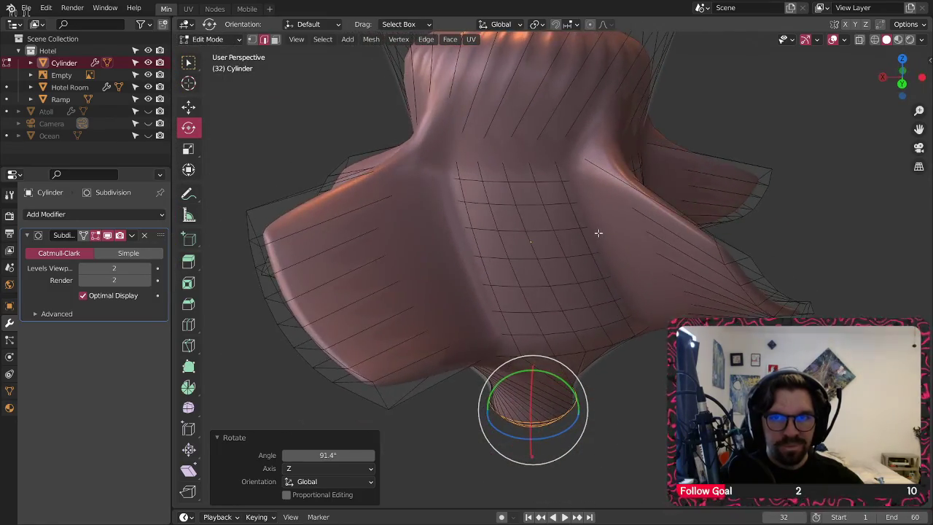
Step: Select the edge lines at the blade roots with the subdivision preview off, then re-enable it and sharpen them with an edge crease
left_click(583, 191)
left_click(107, 235)
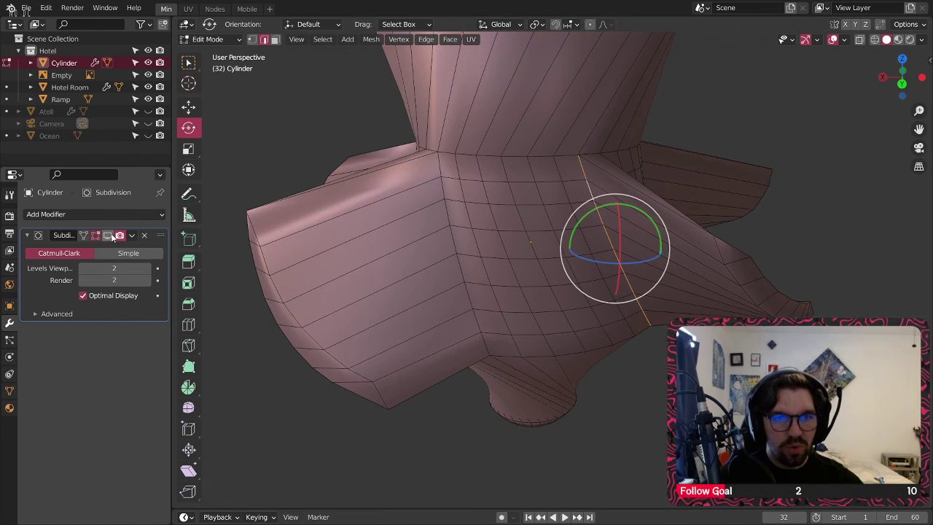
middle_click_drag(559, 211, 681, 212)
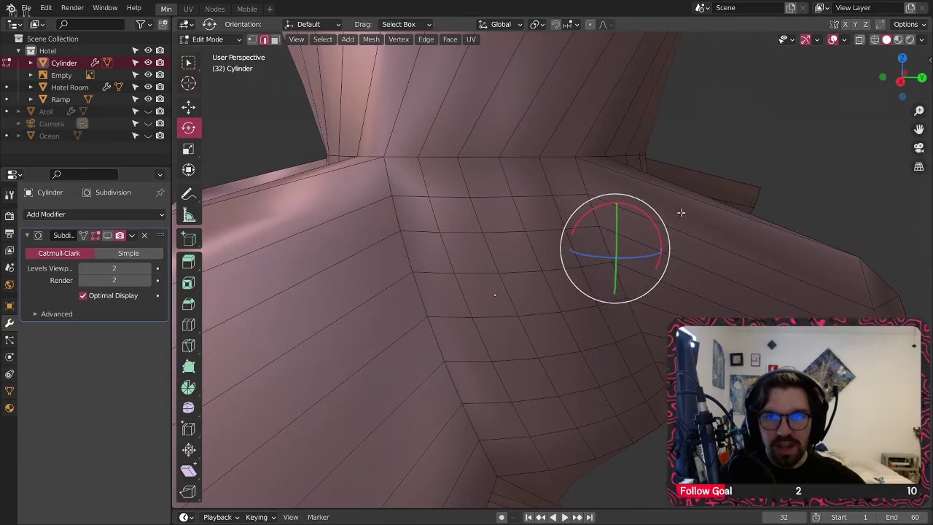
scroll(582, 183, "down", 4)
middle_click_drag(581, 182, 825, 186)
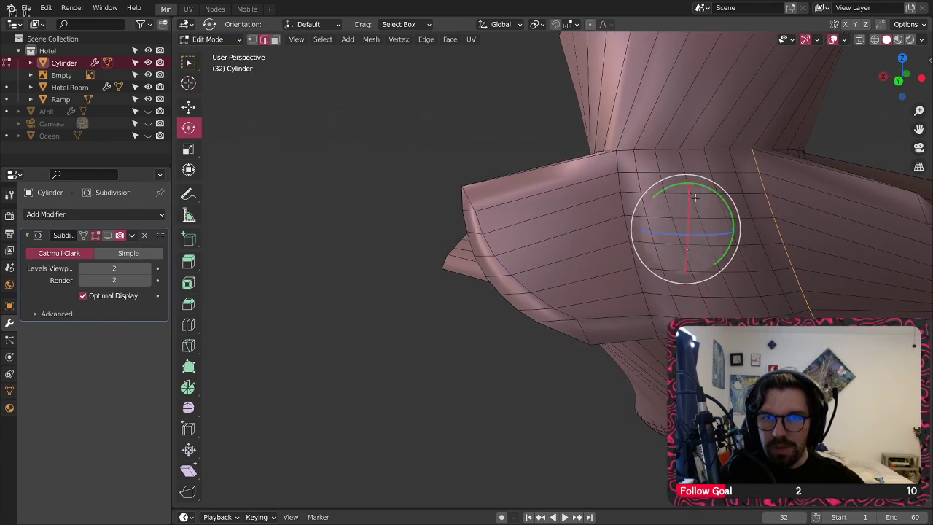
middle_click_drag(692, 191, 765, 200)
middle_click_drag(701, 209, 575, 226, "shift")
scroll(470, 254, "down", 3)
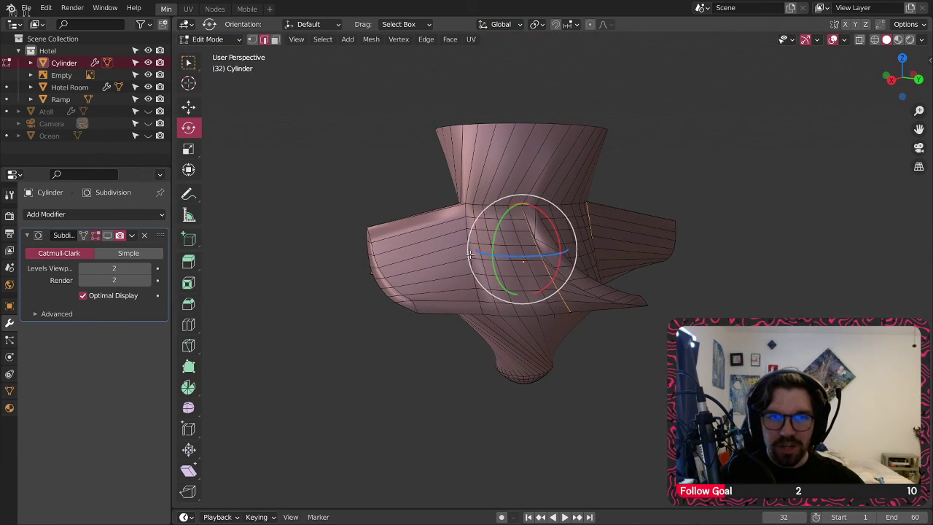
left_click(108, 235)
key("shift+e")
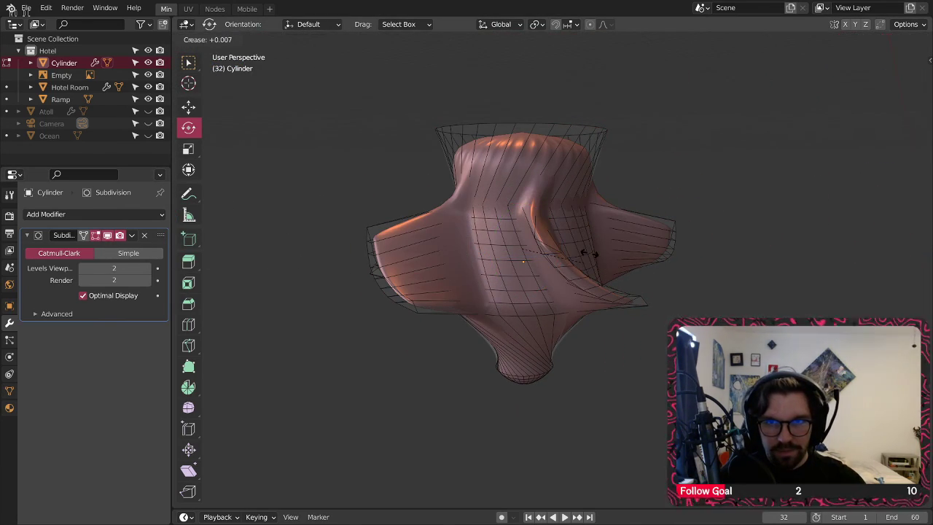
left_click(813, 90)
Step: Return to Object Mode with nothing selected and hide the Hotel collection in the viewport
middle_click_drag(592, 198, 464, 186)
key("Tab")
key("alt+a")
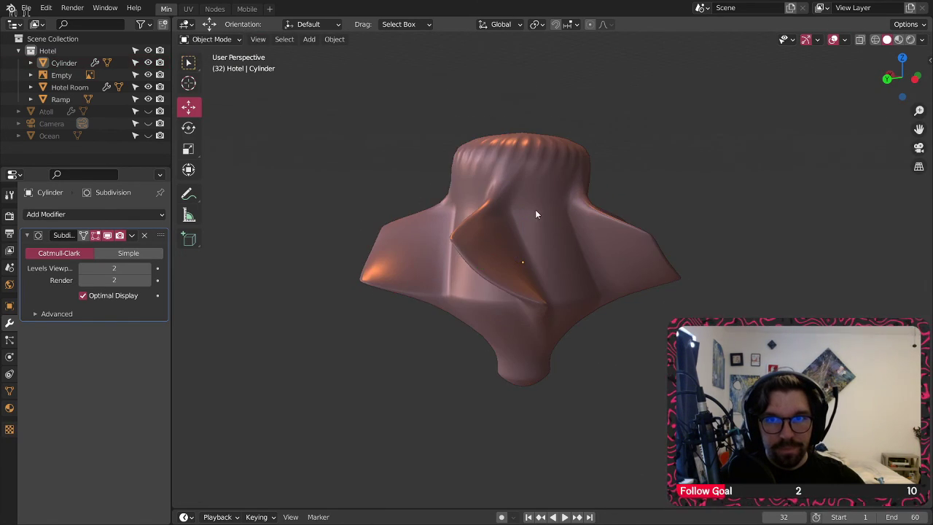
middle_click_drag(537, 212, 480, 245)
middle_click_drag(464, 200, 377, 141)
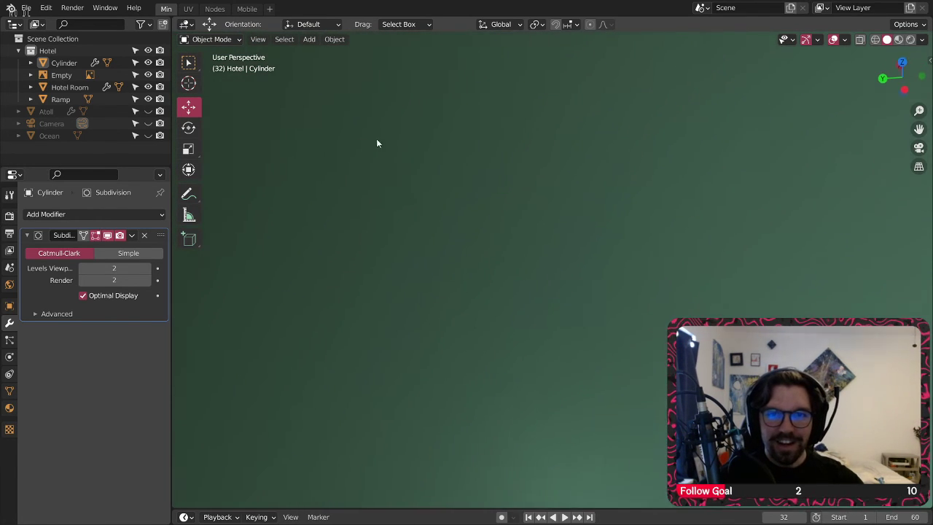
left_click(148, 51)
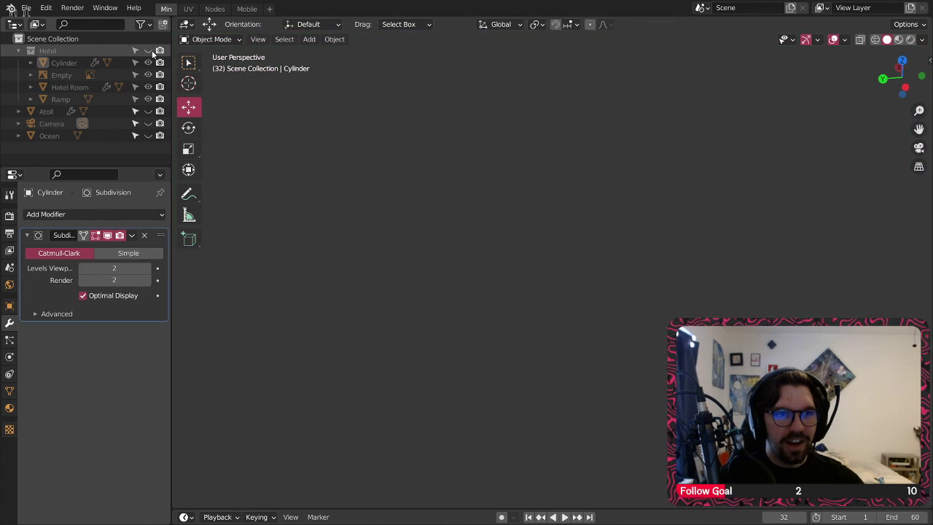
left_click_drag(116, 63, 103, 145)
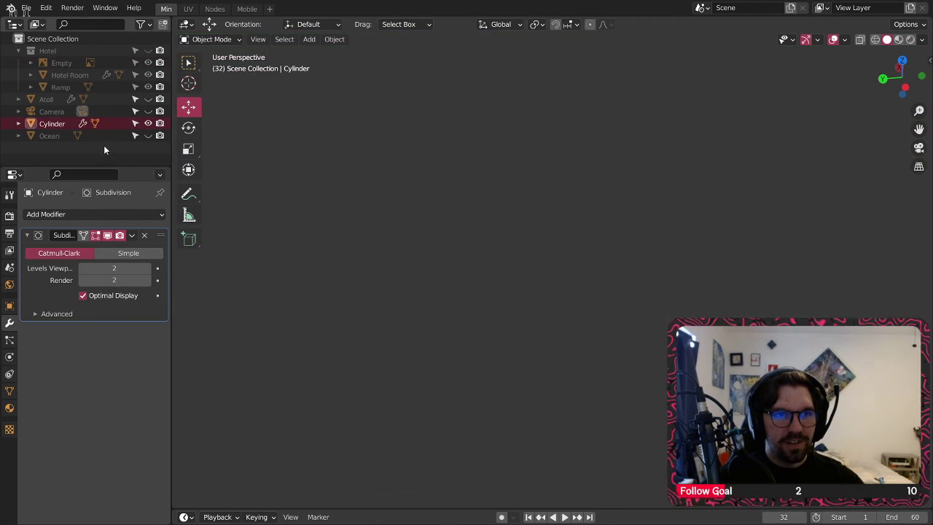
middle_click_drag(394, 359, 463, 319, "shift")
scroll(437, 288, "up", 9)
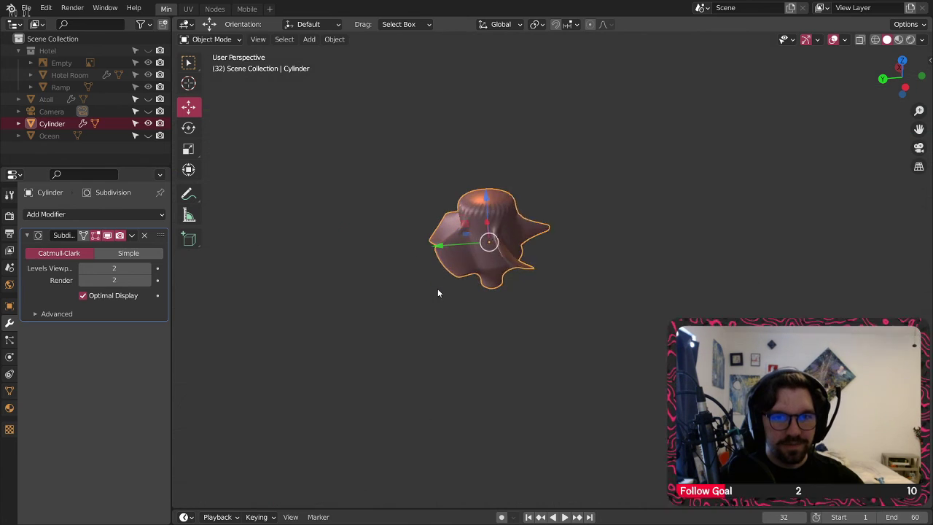
middle_click_drag(505, 229, 478, 208)
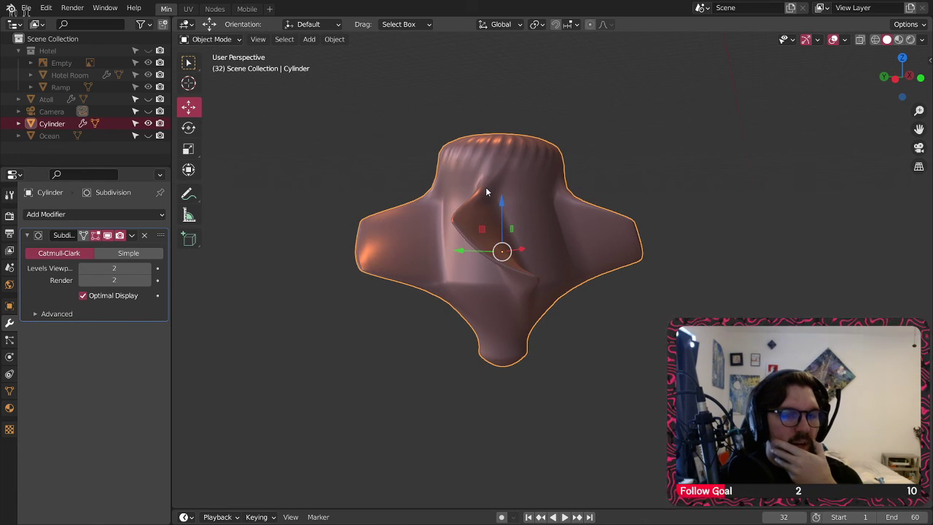
middle_click_drag(505, 249, 187, 338)
middle_click_drag(228, 236, 621, 199)
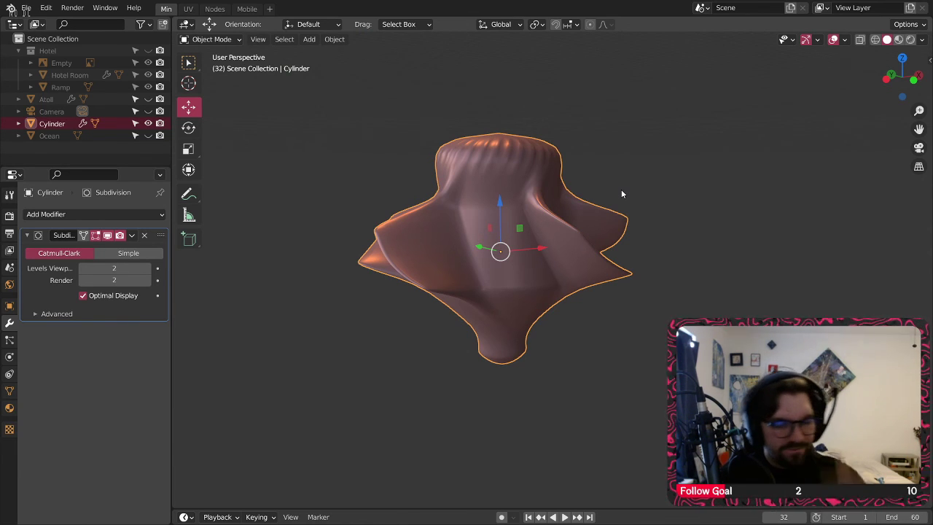
key("ctrl+z")
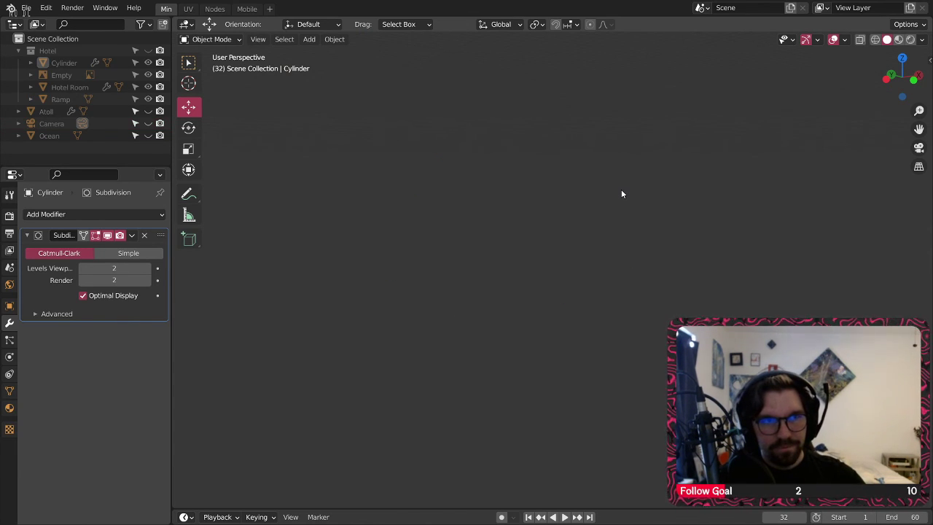
Step: Undo the cylinder's subdivision modifier, blade extrusions and strip selections back to the plain body mesh
key("1")
left_click(521, 186)
key("Tab")
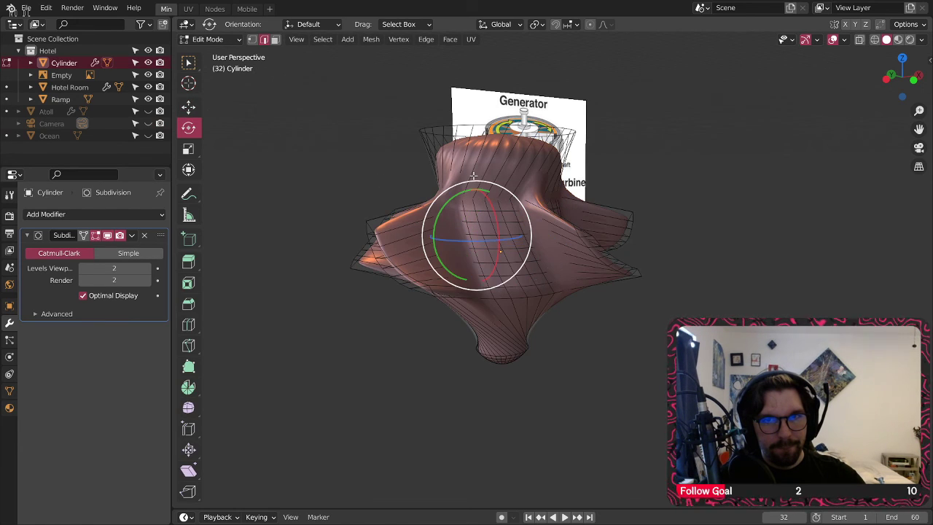
key("ctrl+z")
key("ctrl+z")
key("ctrl+z")
key("ctrl+z")
key("ctrl+z")
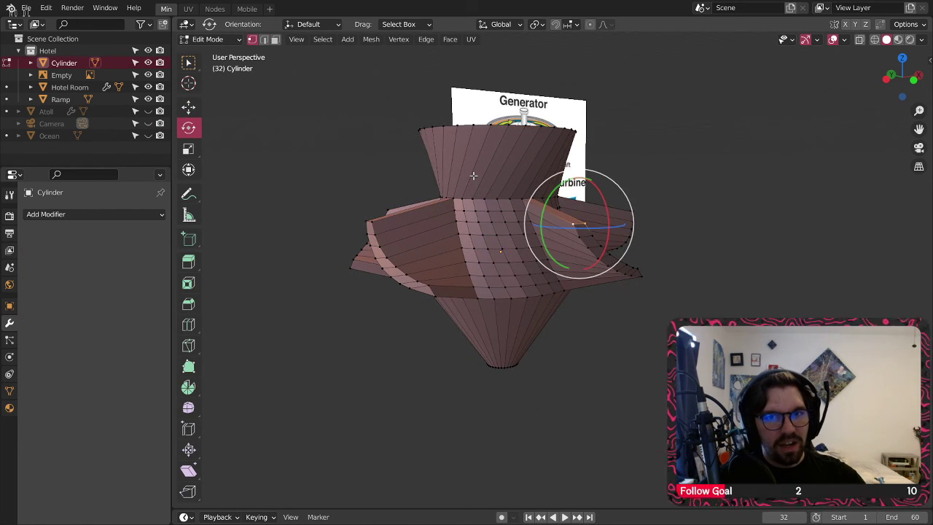
key("ctrl+z")
key("ctrl+z")
key("ctrl+z")
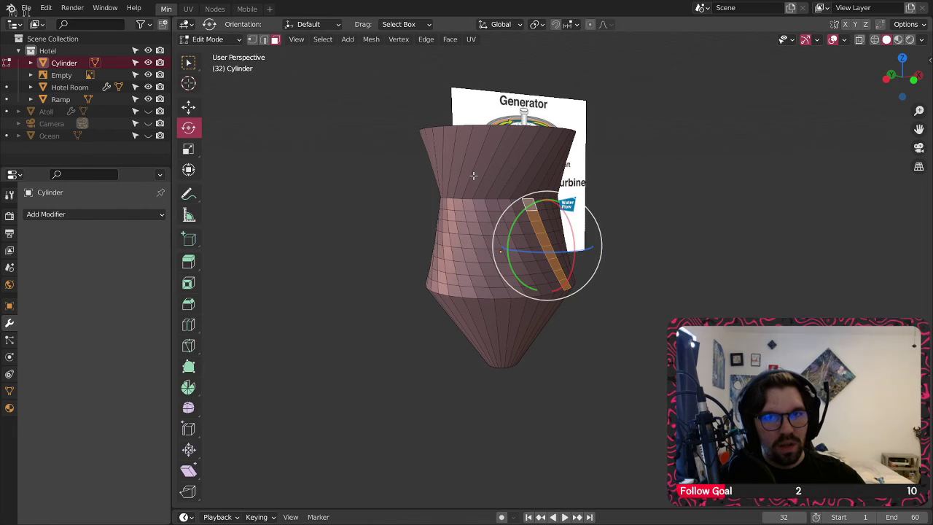
key("ctrl+z")
key("ctrl+z")
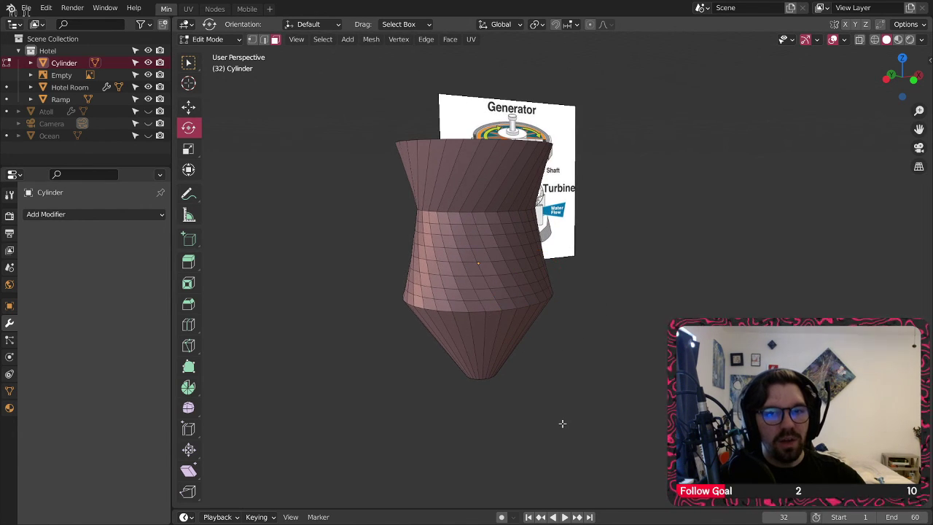
Step: Move the cylinder out of the Hotel collection into the Scene Collection and rename it Turbine
left_click_drag(64, 63, 67, 142)
double_click(62, 124)
type("Tu")
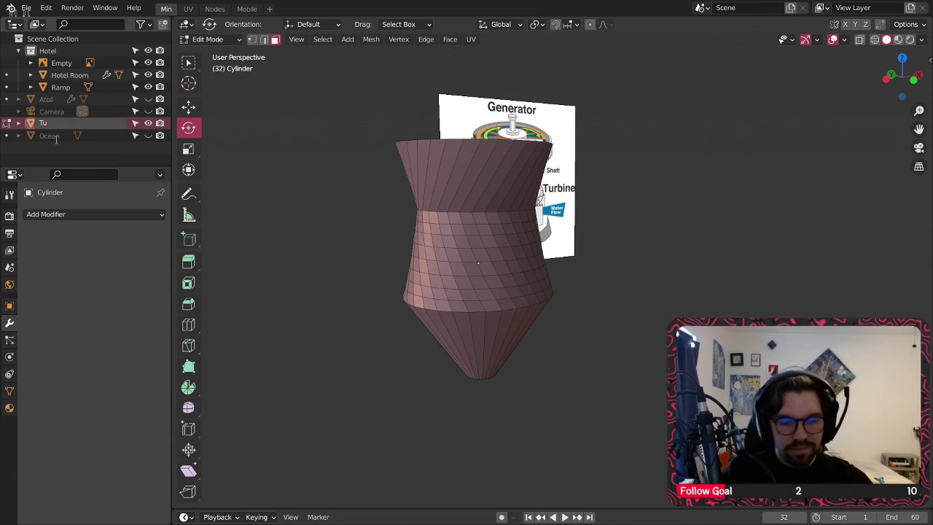
type("rbine")
key("Return")
Step: Delete the flared upper ring of faces and the cap face above it from the turbine body
middle_click_drag(445, 297, 413, 299)
scroll(491, 246, "up", 3)
middle_click_drag(491, 245, 563, 257)
middle_click_drag(453, 253, 503, 267, "shift")
scroll(522, 228, "down", 2)
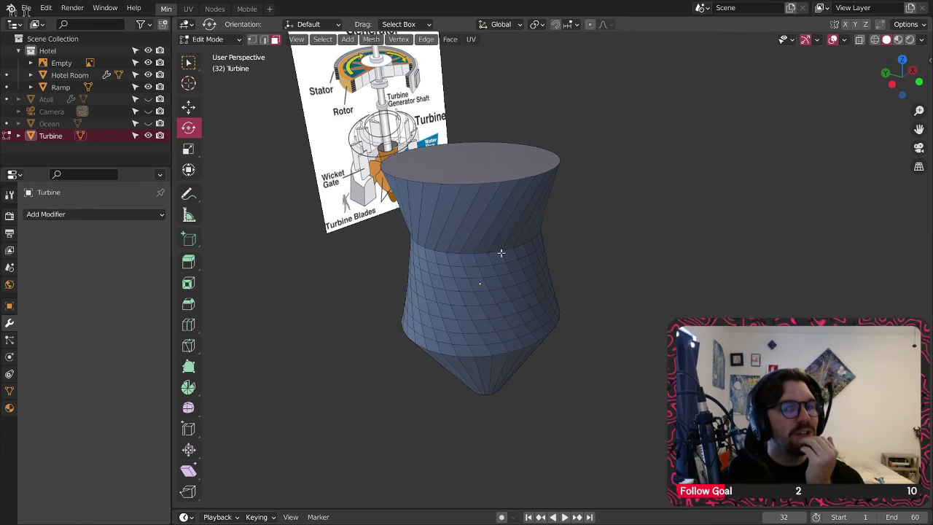
scroll(473, 220, "up", 2)
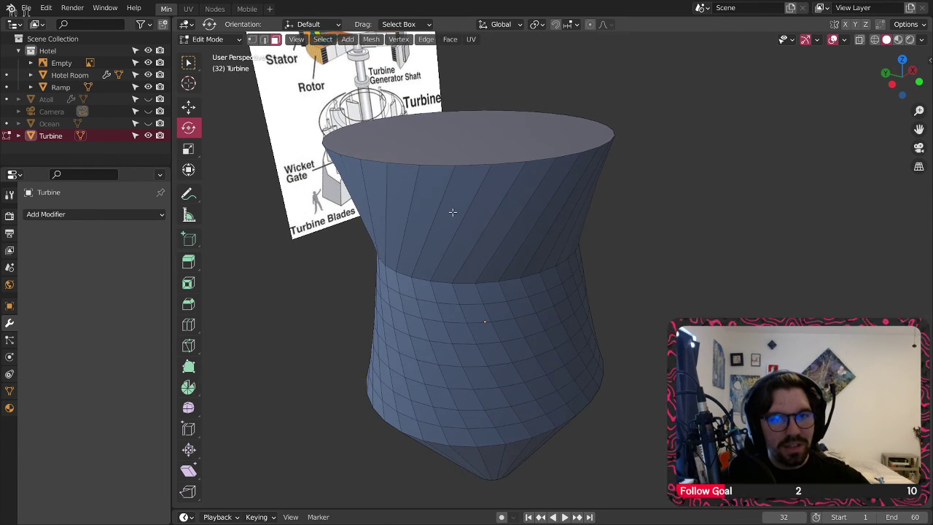
left_click(456, 227, "alt")
right_click(455, 216)
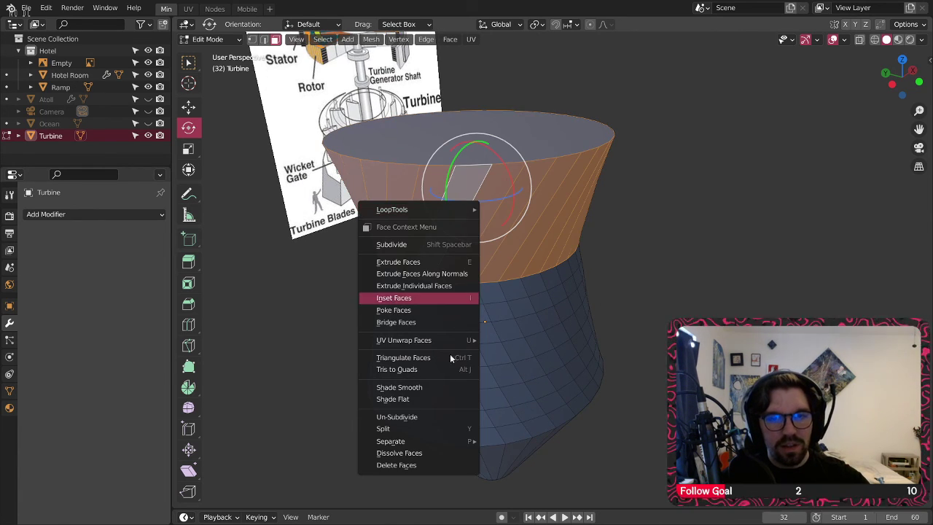
left_click(406, 464)
left_click(489, 146)
right_click(454, 245)
left_click(452, 247)
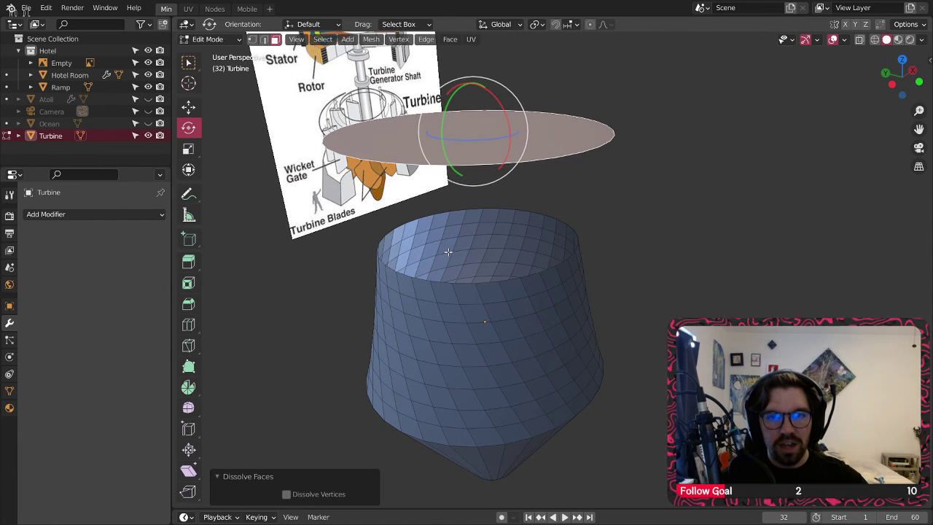
right_click(449, 251)
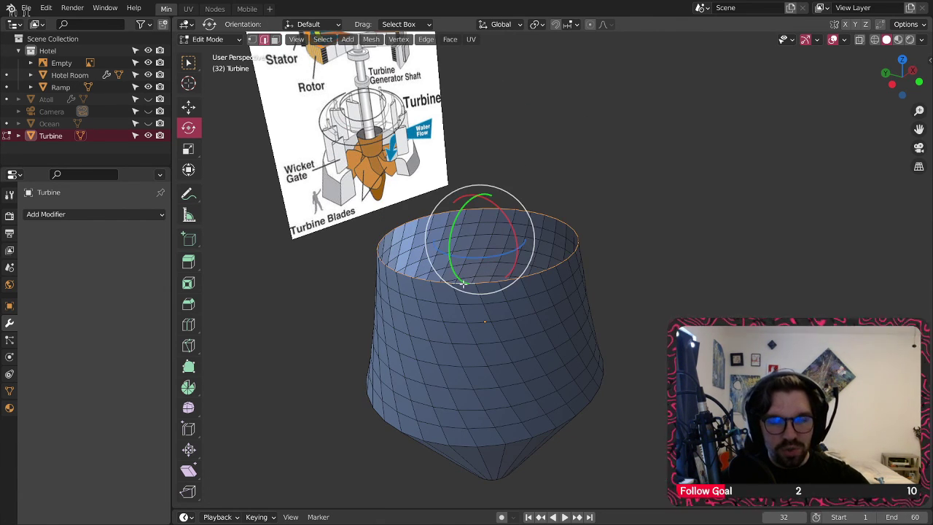
Step: Fill the turbine's open upper rim with a face and inset that face by about 0.2121 m
key("f")
middle_click_drag(463, 235, 453, 271)
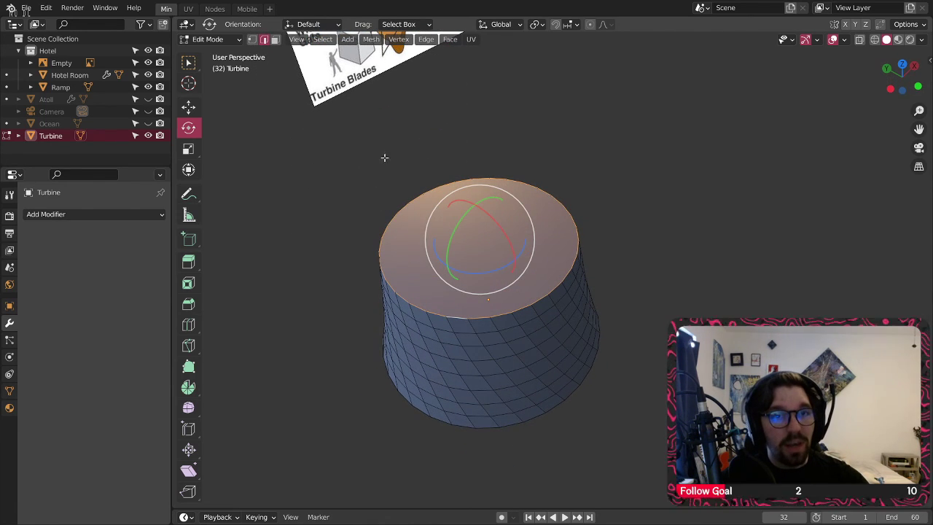
key("i")
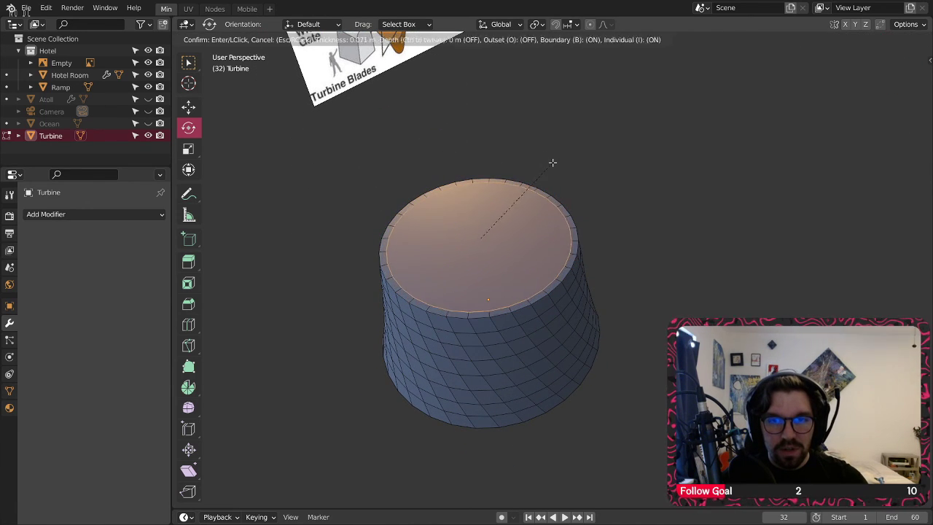
left_click(539, 177)
Step: Extrude the inner cap face along its normal by about -0.143 m and scale it to about 0.320
right_click(459, 250)
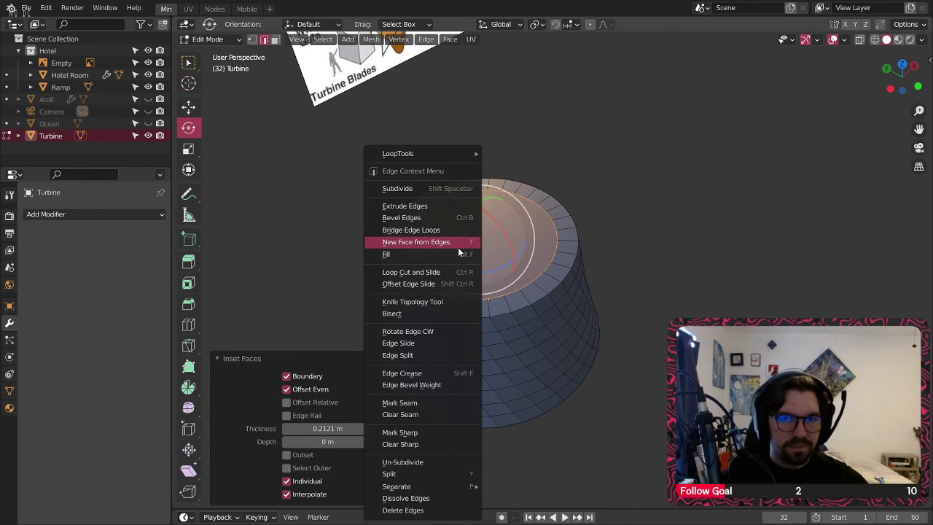
right_click(457, 241)
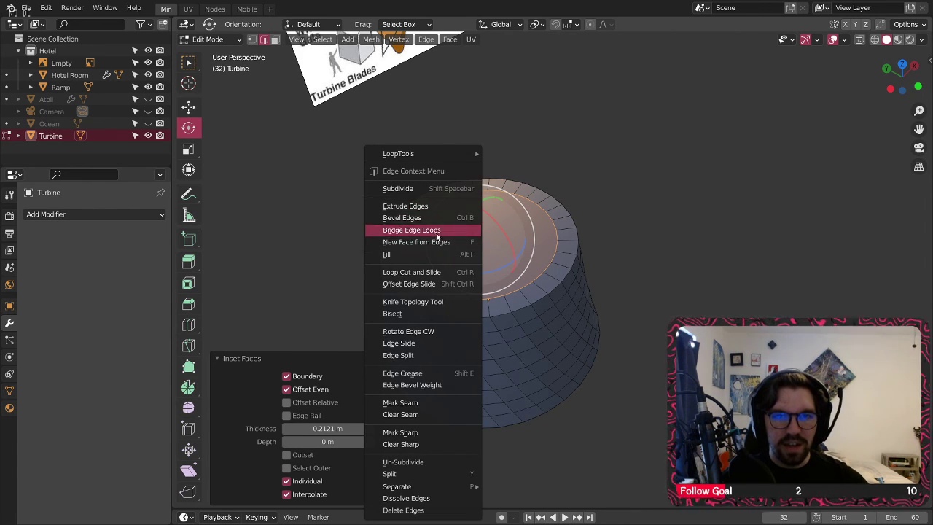
left_click(275, 38)
right_click(462, 204)
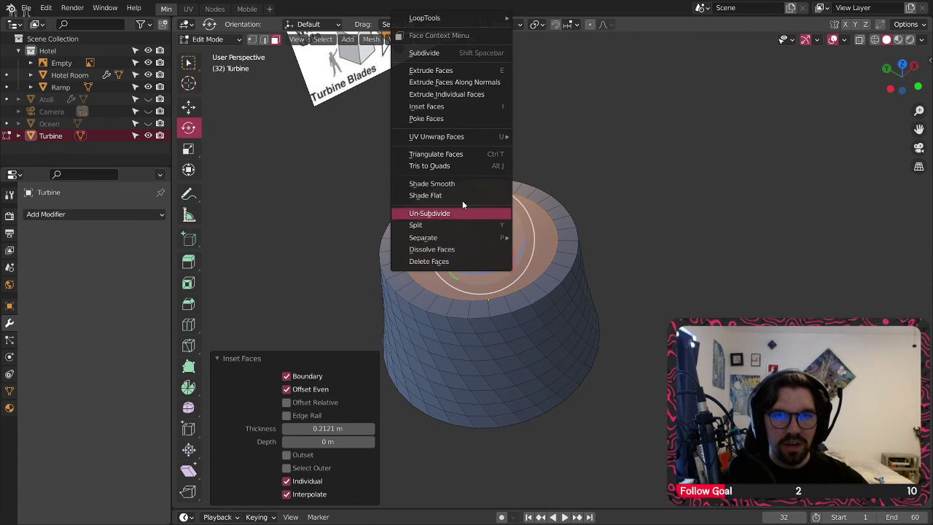
left_click(461, 82)
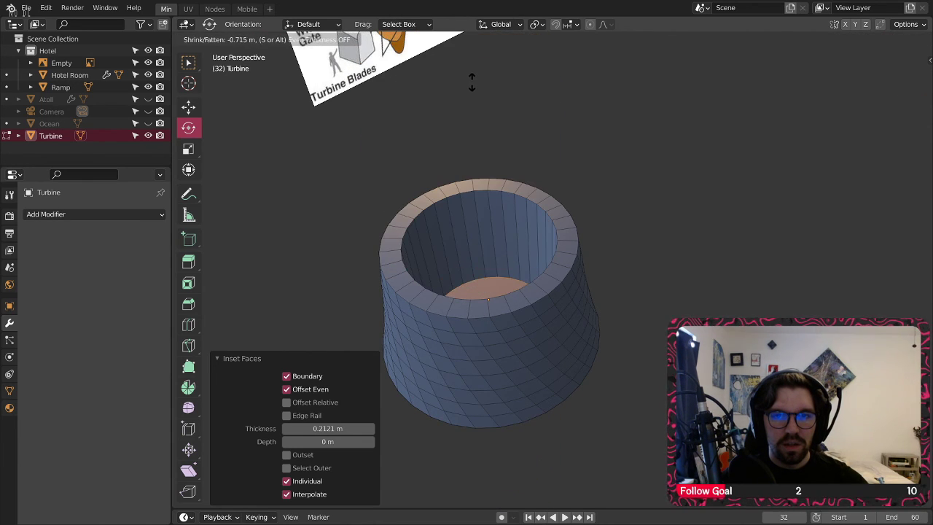
left_click(475, 80)
key("s")
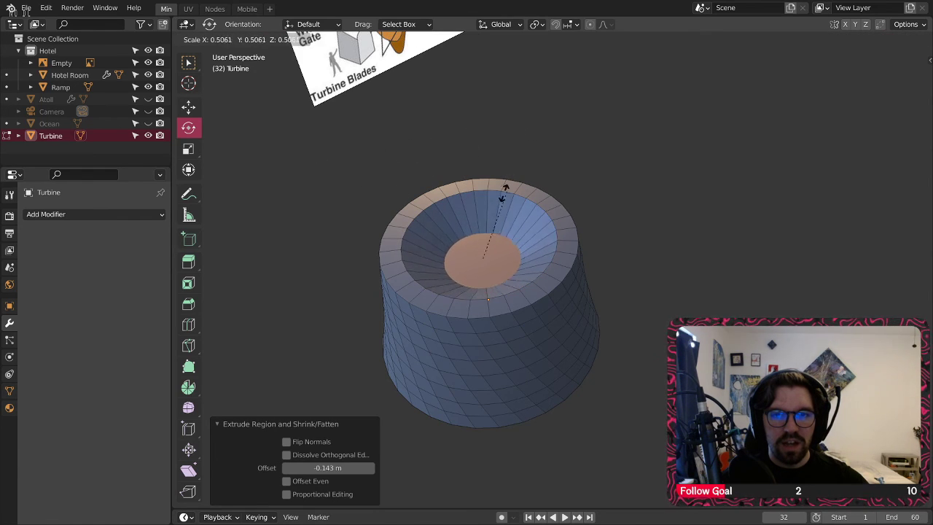
left_click(487, 212)
Step: Bevel the inner rim edge loop around the recess with 3 segments and a width of about 0.156 m
middle_click_drag(487, 212, 443, 191)
scroll(424, 239, "up", 3)
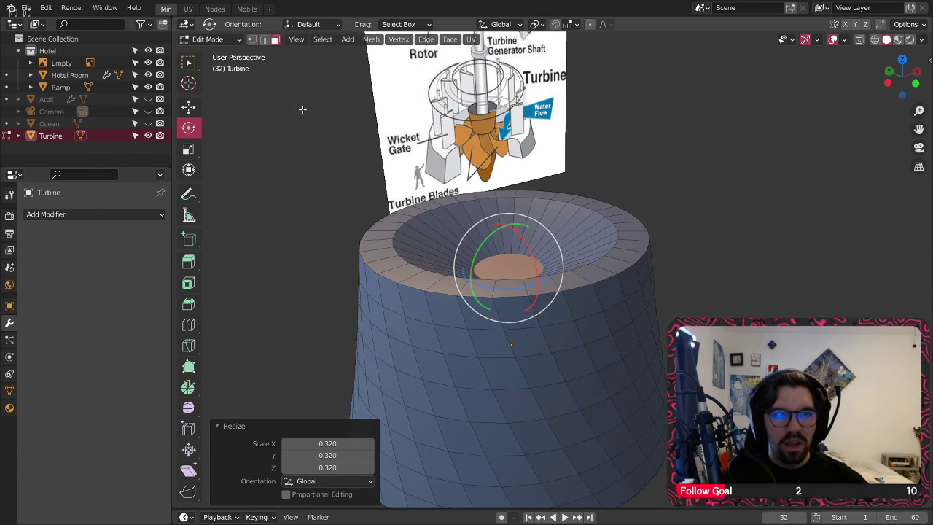
left_click(397, 241, "alt")
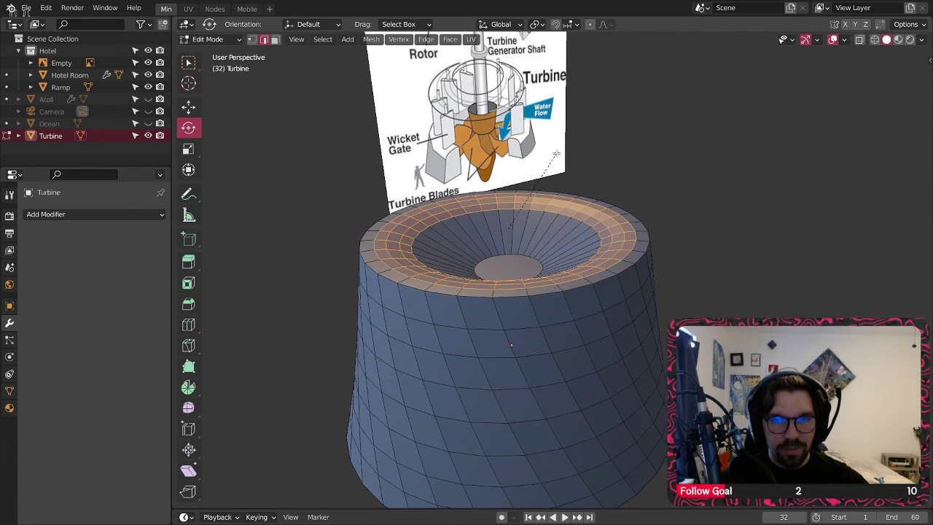
left_click(565, 150)
middle_click_drag(565, 151, 525, 240)
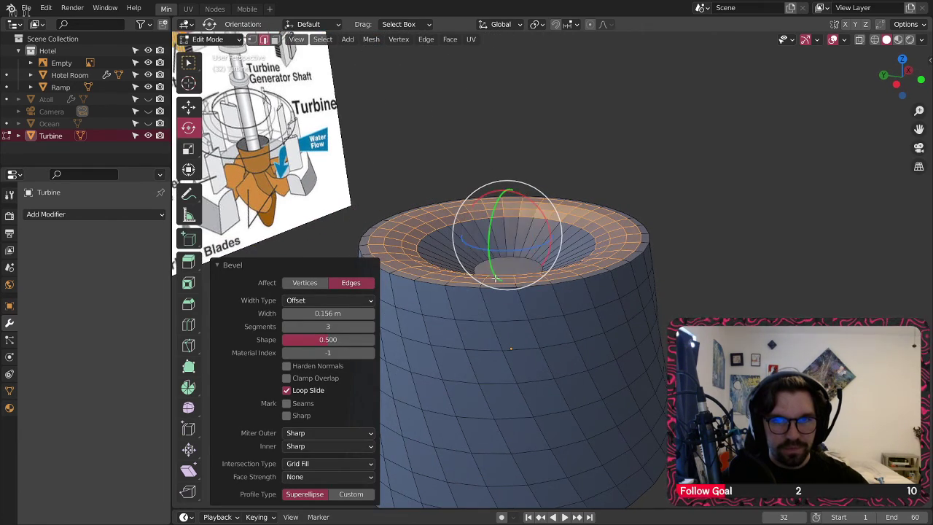
Step: Select two slanted face strips running down the turbine's side wall, leaving three columns between them
scroll(522, 259, "down", 4)
scroll(522, 259, "up", 3)
middle_click_drag(488, 270, 483, 225)
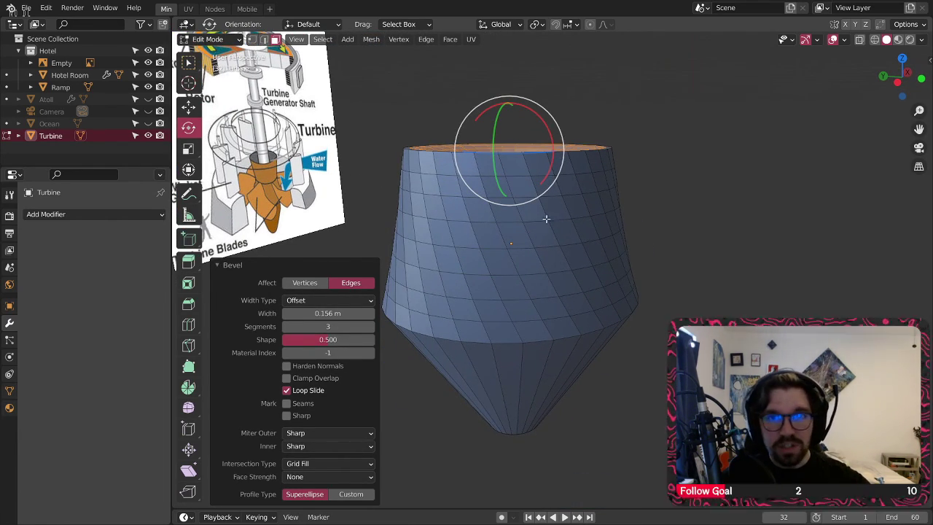
left_click(516, 165)
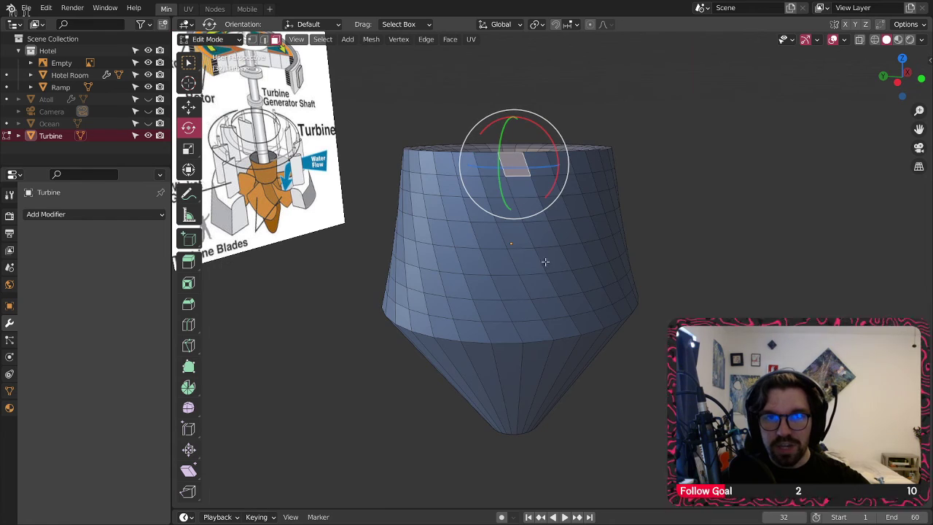
left_click(585, 322, "ctrl")
middle_click_drag(620, 245, 459, 267)
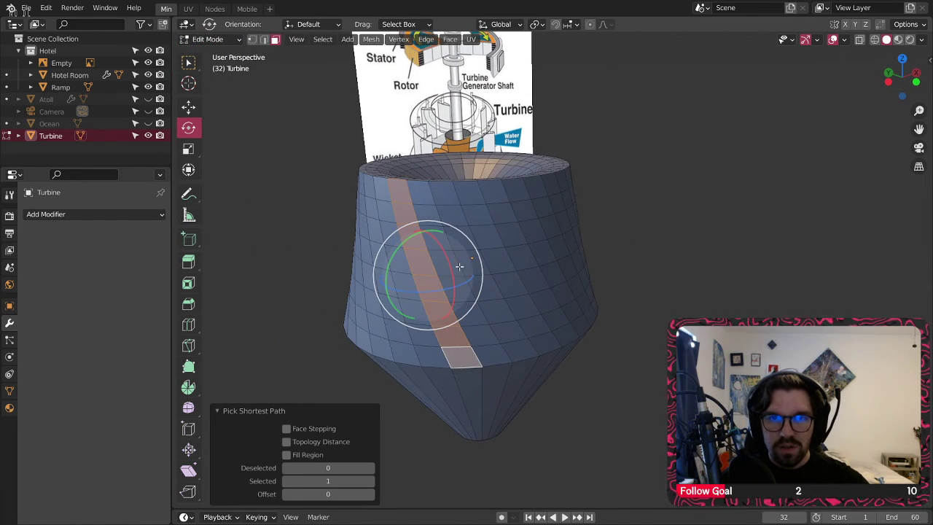
left_click(491, 191, "shift")
left_click(566, 332, "ctrl")
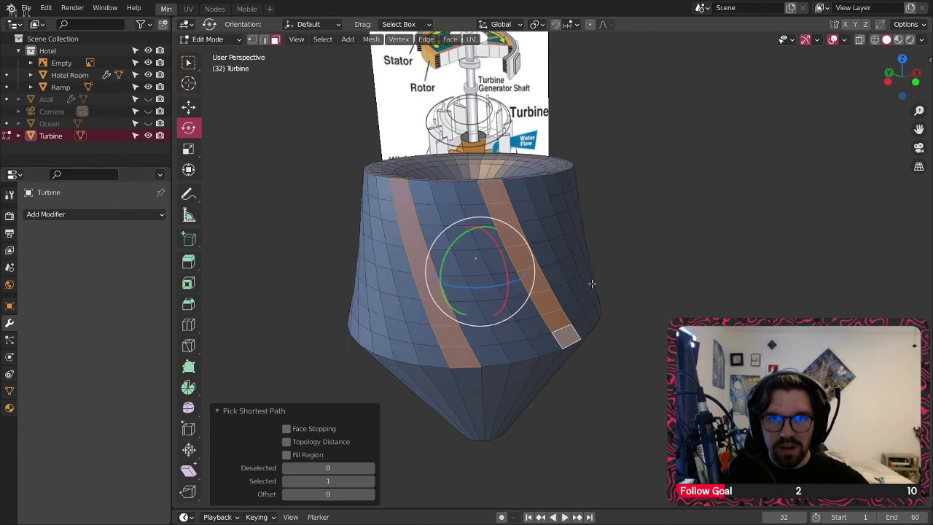
Step: Add the third and fourth slanted side-wall strips to the face selection at the same three-column spacing
middle_click_drag(593, 281, 505, 282)
middle_click_drag(584, 206, 507, 166)
left_click(514, 164, "shift")
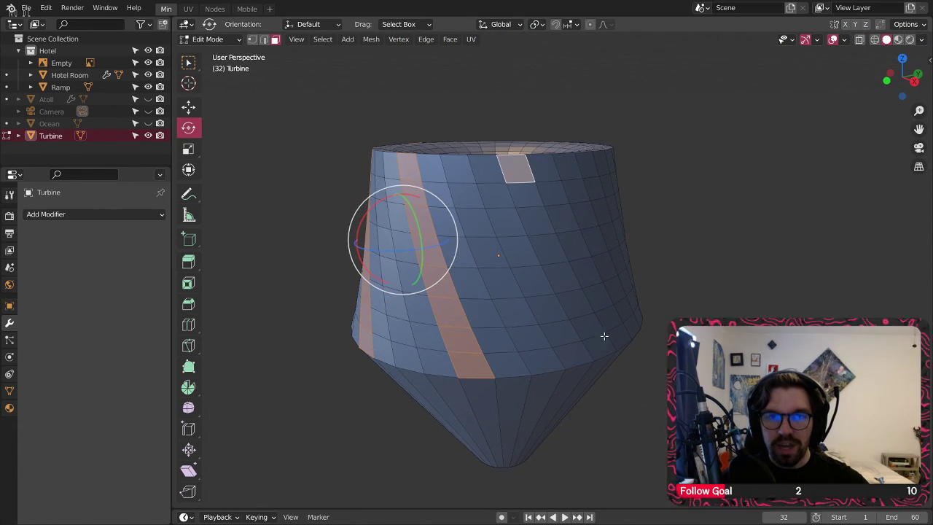
left_click(601, 336, "ctrl")
middle_click_drag(602, 337, 550, 306)
left_click(499, 192, "shift")
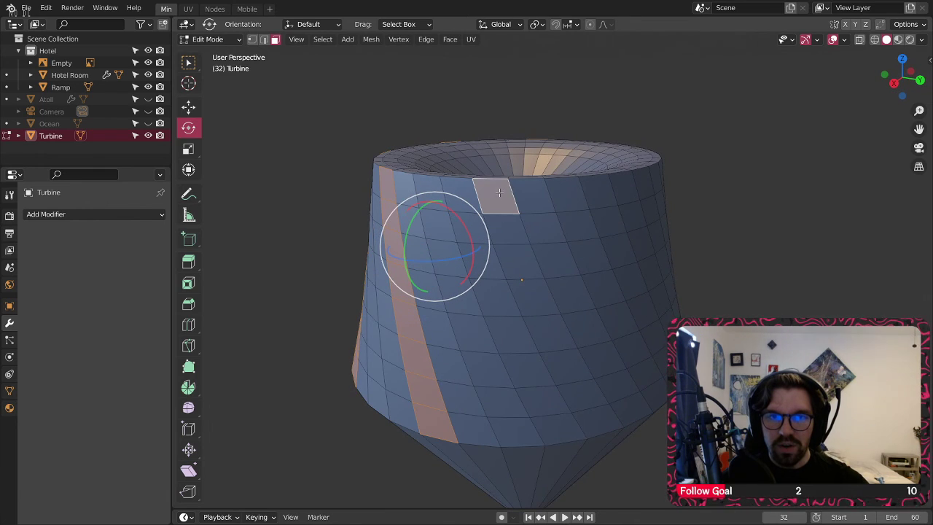
left_click(584, 412, "ctrl")
Step: Add the remaining evenly spaced slanted strips around the turbine's side wall to the face selection
middle_click_drag(584, 412, 486, 320)
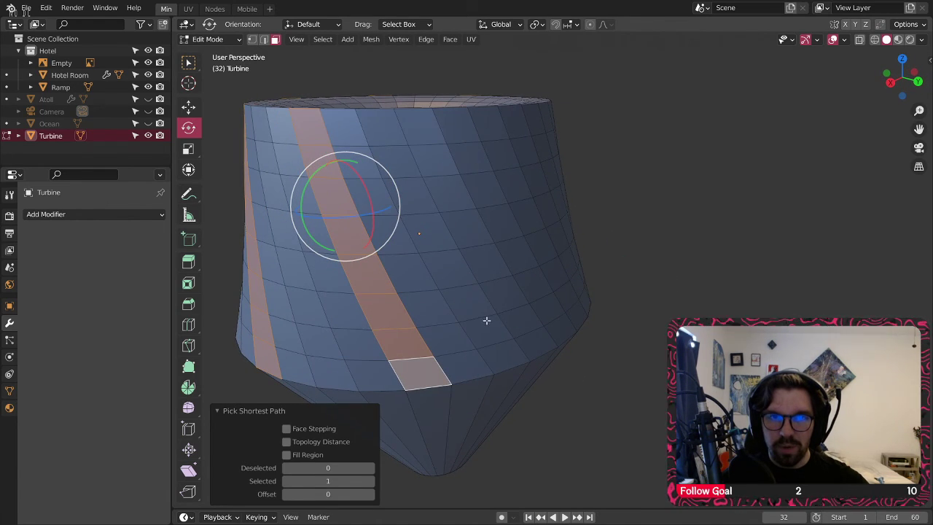
left_click(453, 118, "shift")
left_click(558, 329, "ctrl")
middle_click_drag(558, 330, 441, 238)
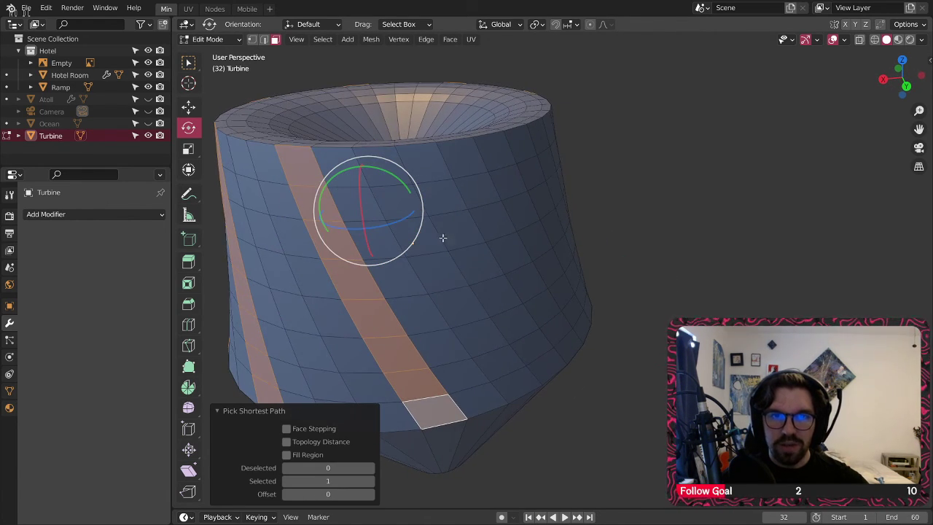
left_click(463, 159, "shift")
left_click(559, 341, "ctrl")
middle_click_drag(559, 341, 387, 215)
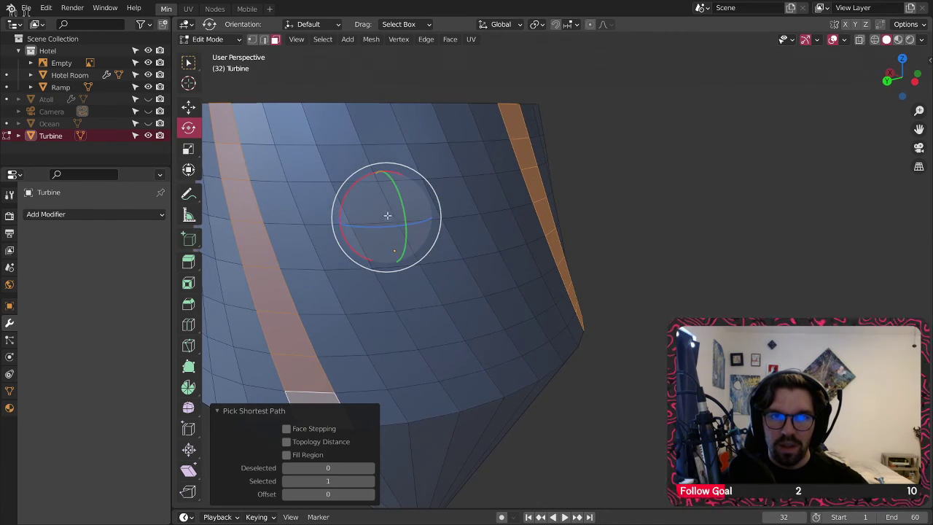
left_click(370, 130, "shift")
left_click(514, 375, "ctrl")
middle_click_drag(515, 374, 608, 258)
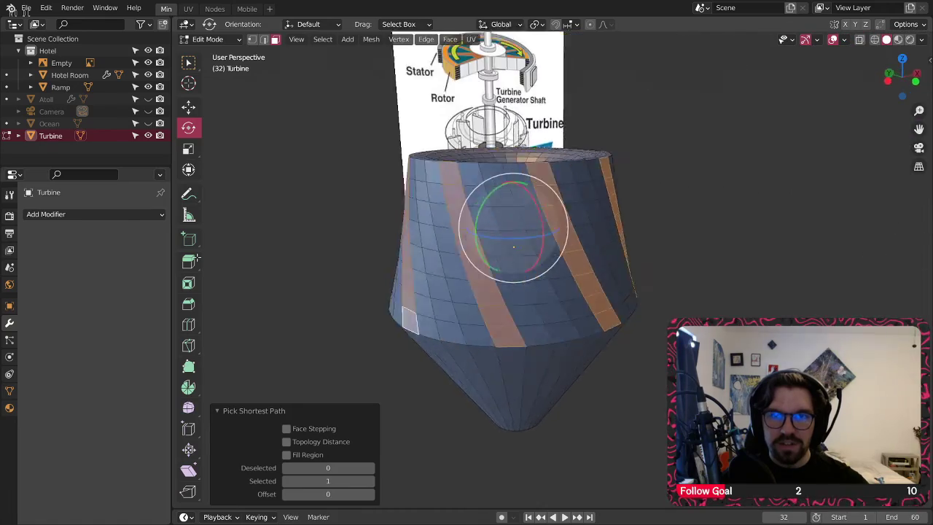
Step: Extrude the selected slanted side-wall strips outward along their normals by 1.25 m to form the blades
middle_click_drag(347, 263, 503, 217)
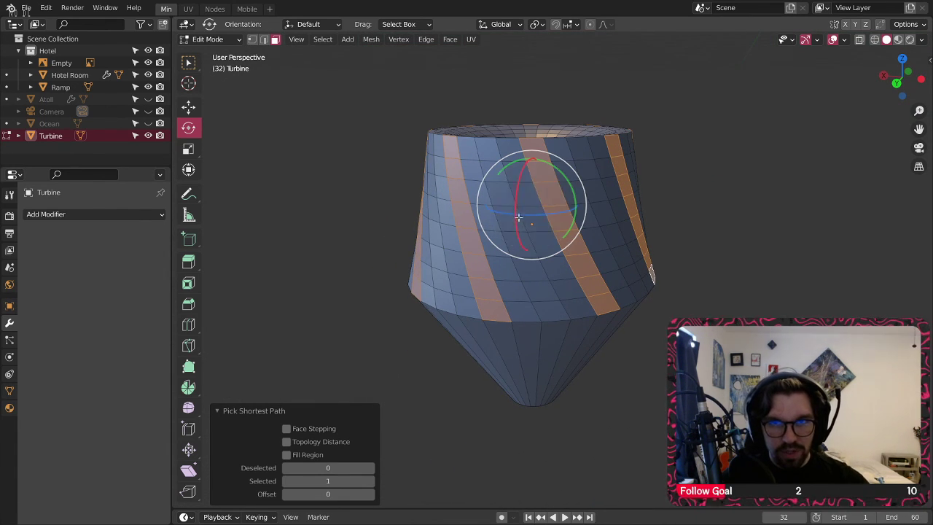
right_click(518, 217)
left_click(517, 205)
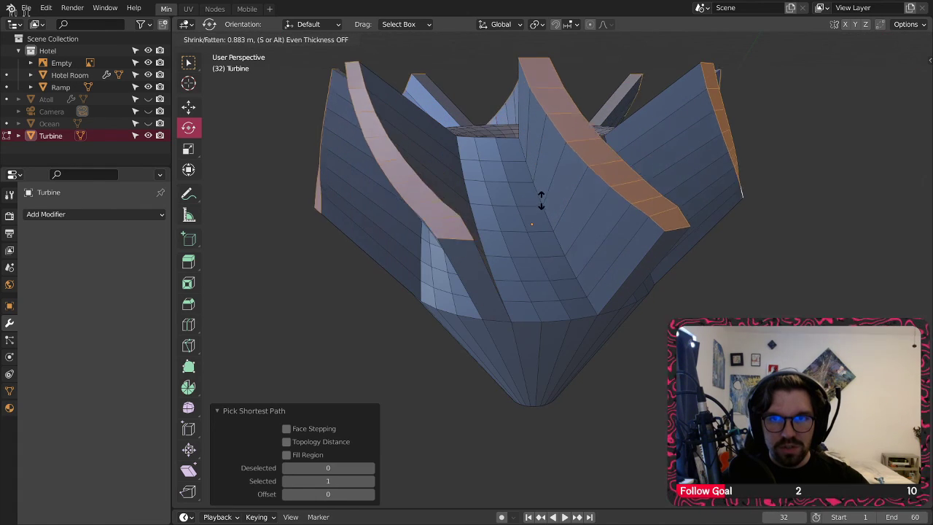
left_click(543, 199)
middle_click_drag(500, 209, 445, 239)
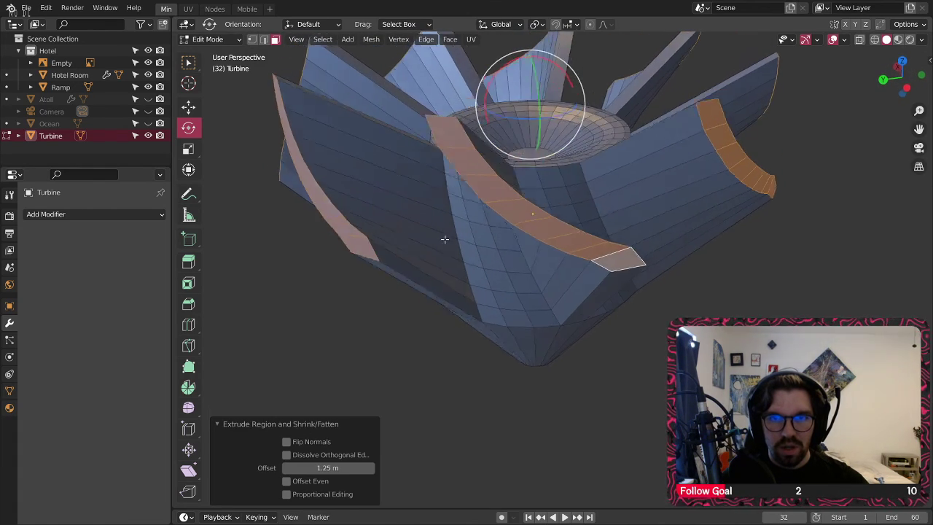
Step: Hide the Hotel collection and move the blades' outer end faces about 7.55 m down along Z
scroll(444, 239, "down", 5)
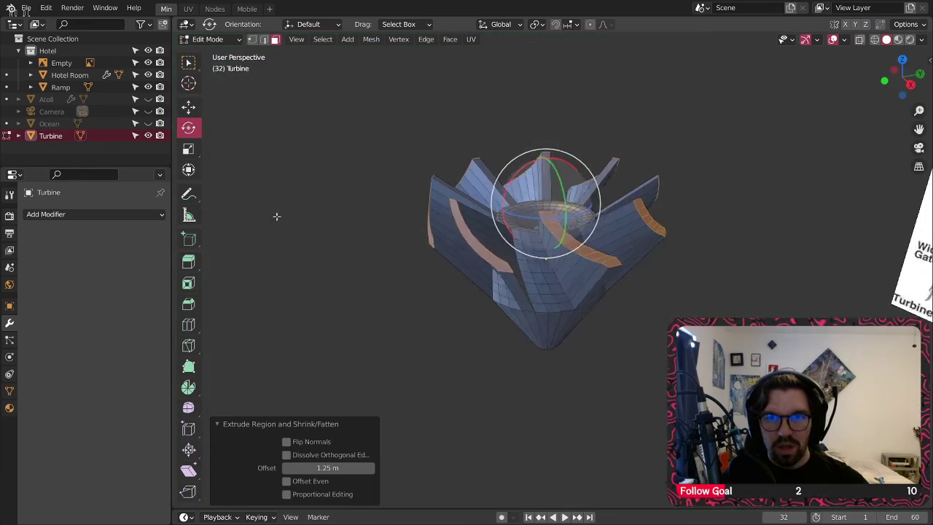
middle_click_drag(277, 217, 202, 300)
middle_click_drag(459, 309, 231, 180)
scroll(527, 269, "up", 3)
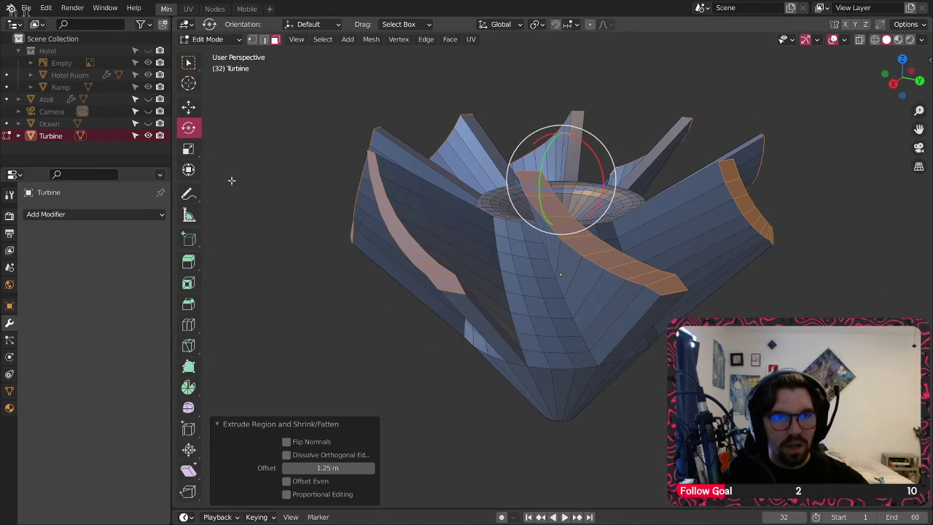
key("g")
key("z")
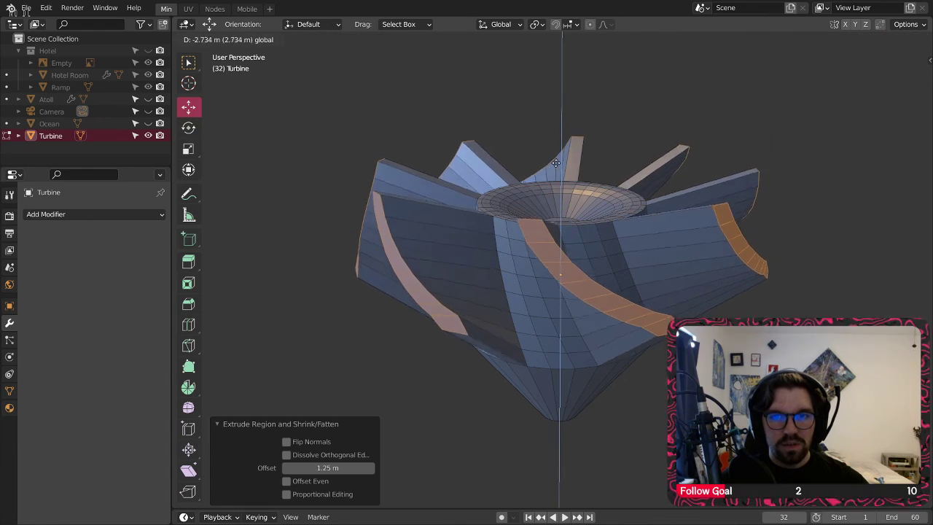
left_click(583, 277)
Step: Scale the blades' outer end faces uniformly by a factor of 1.2 on all axes
middle_click_drag(583, 276, 525, 233)
scroll(525, 233, "down", 3)
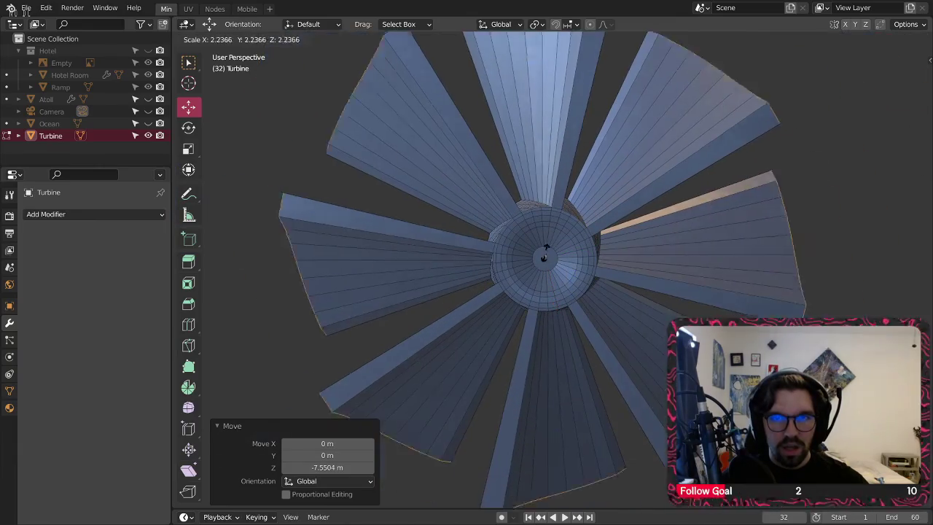
left_click(539, 240)
middle_click_drag(539, 241, 522, 281)
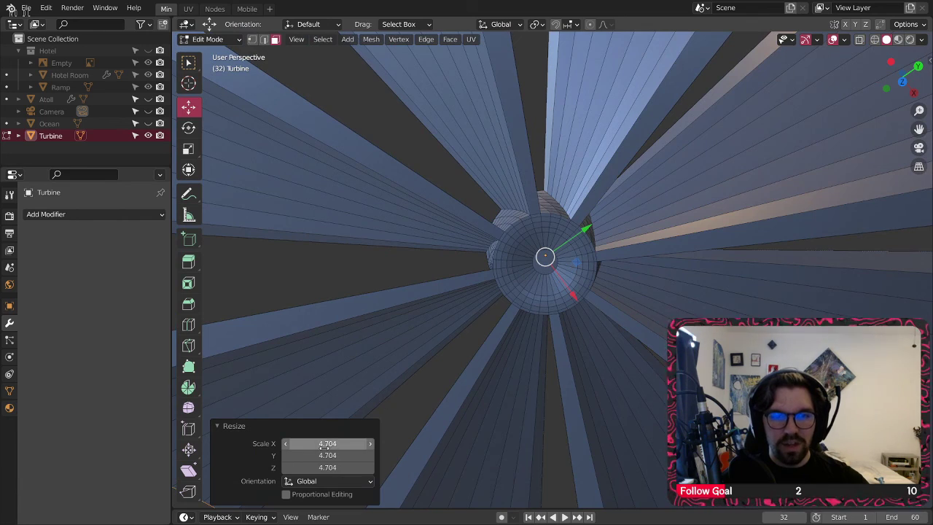
type("2")
key("Return")
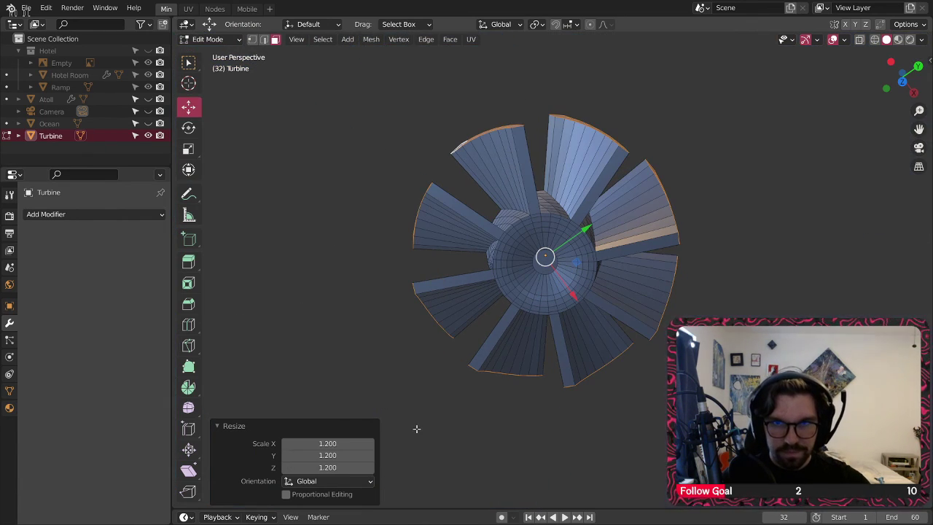
middle_click_drag(493, 275, 329, 295)
scroll(545, 209, "up", 4)
scroll(625, 174, "down", 3)
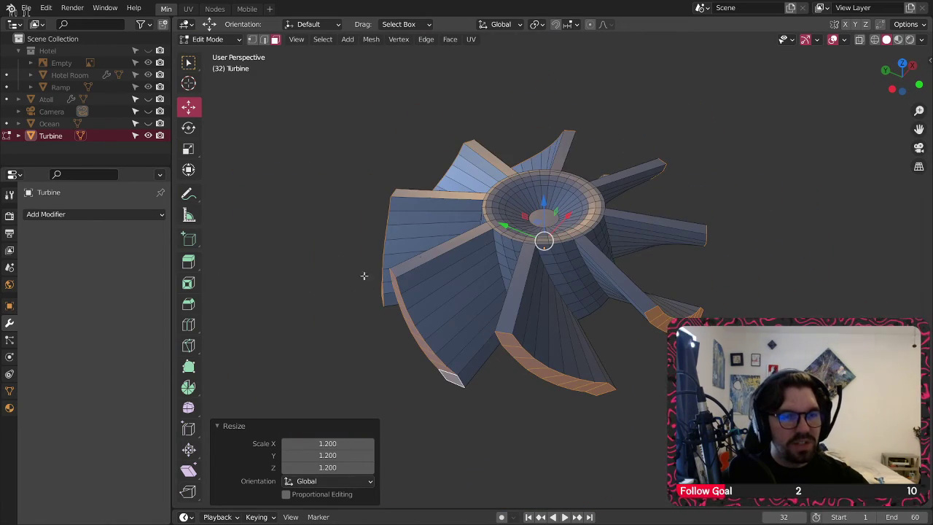
Step: Add a Subdivision modifier to the turbine and apply smooth shading to the object
left_click(80, 214)
left_click(179, 431)
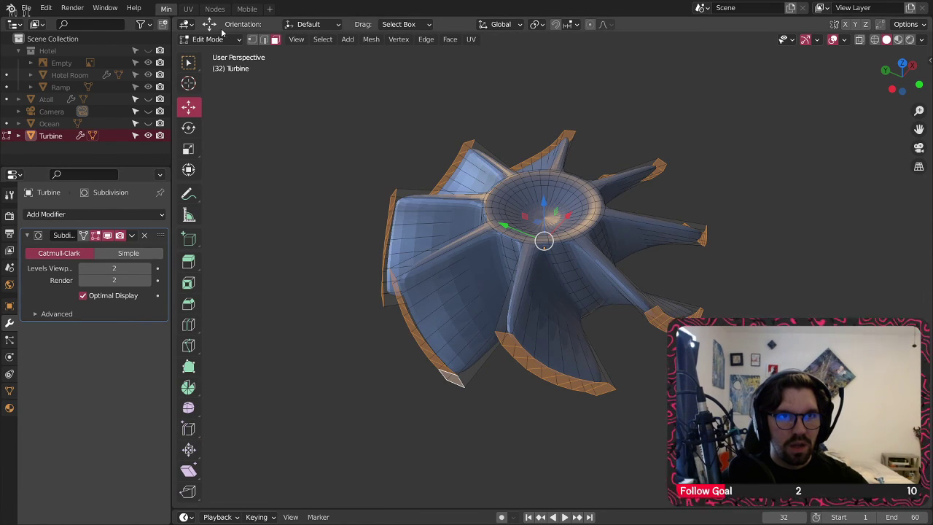
key("Tab")
middle_click_drag(379, 214, 503, 270)
left_click(517, 251)
right_click(516, 250)
left_click(516, 251)
left_click(218, 40)
left_click(218, 66)
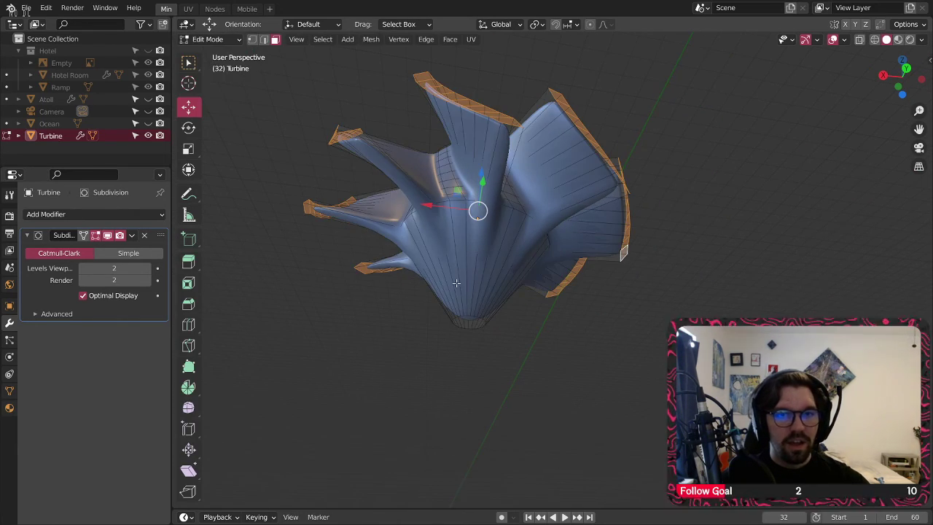
Step: Select the edge loop around the hub's bottom cap and rotate it 72.8° about the global Z axis
scroll(483, 319, "up", 5)
left_click(264, 39)
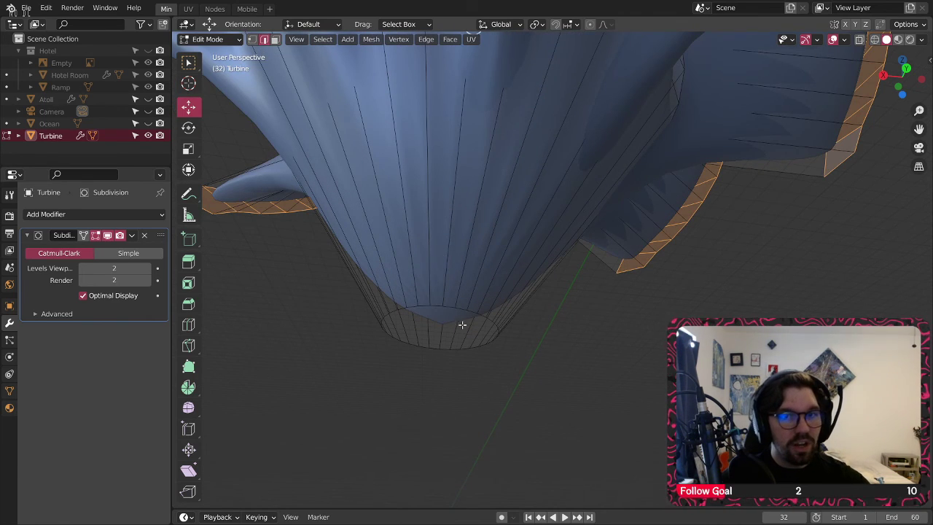
left_click(449, 305, "alt")
middle_click_drag(481, 187, 257, 200)
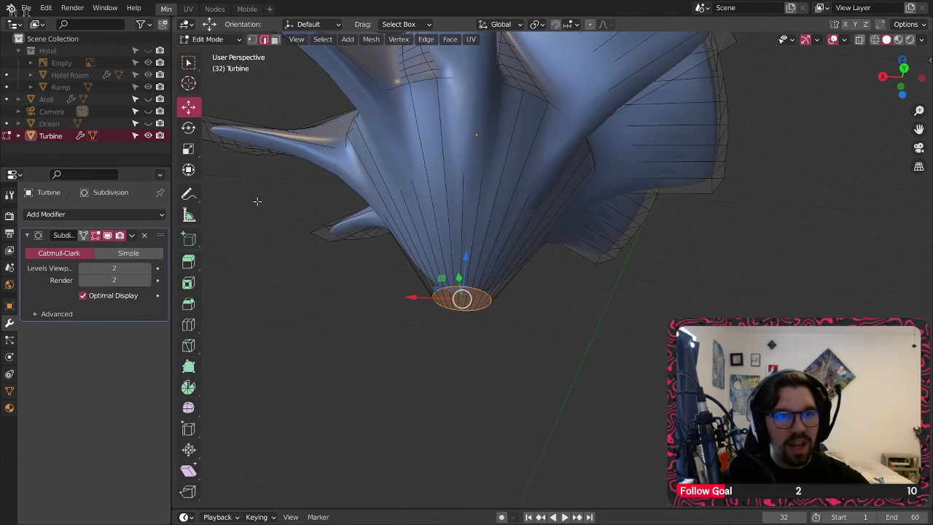
left_click_drag(480, 283, 596, 320)
middle_click_drag(596, 321, 481, 240)
left_click(210, 39)
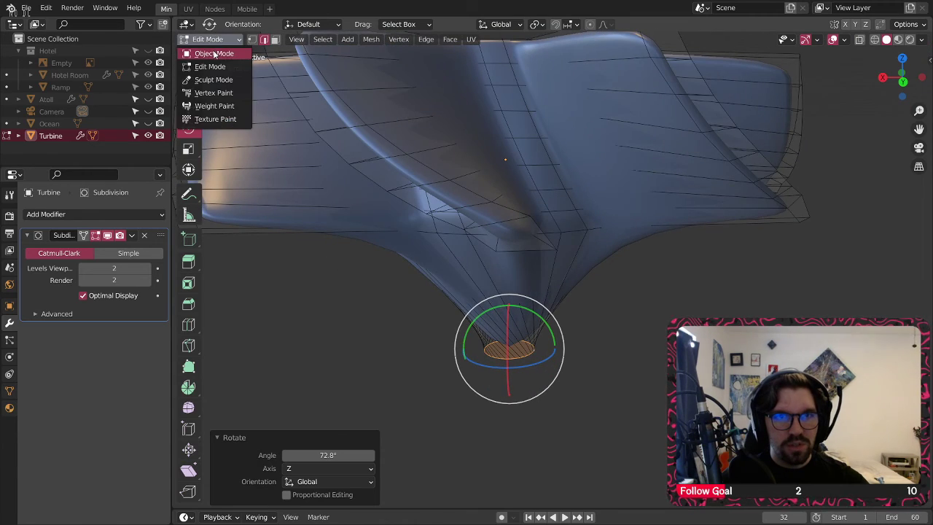
left_click(214, 54)
middle_click_drag(469, 327, 635, 269)
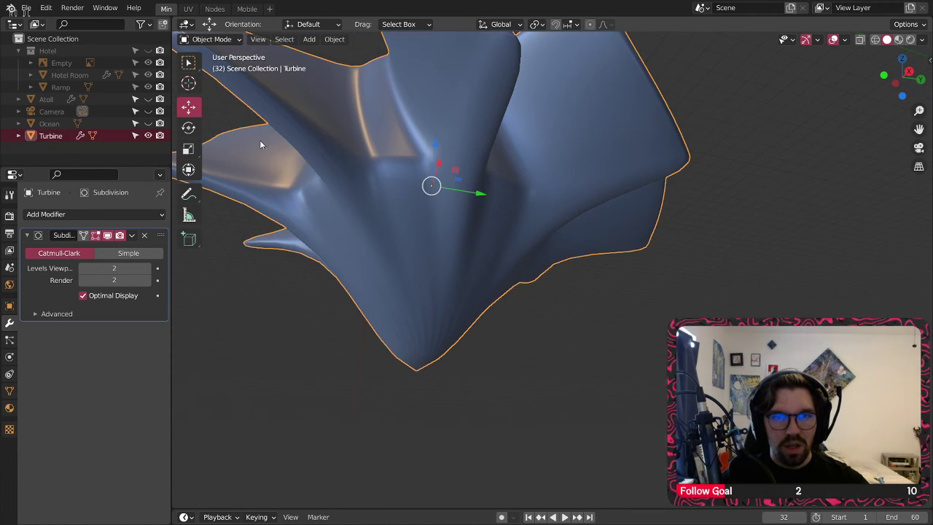
Step: Try to inset the hub's bottom cap face by 0.096 m
left_click(210, 40)
left_click(215, 67)
key("KP_Decimal")
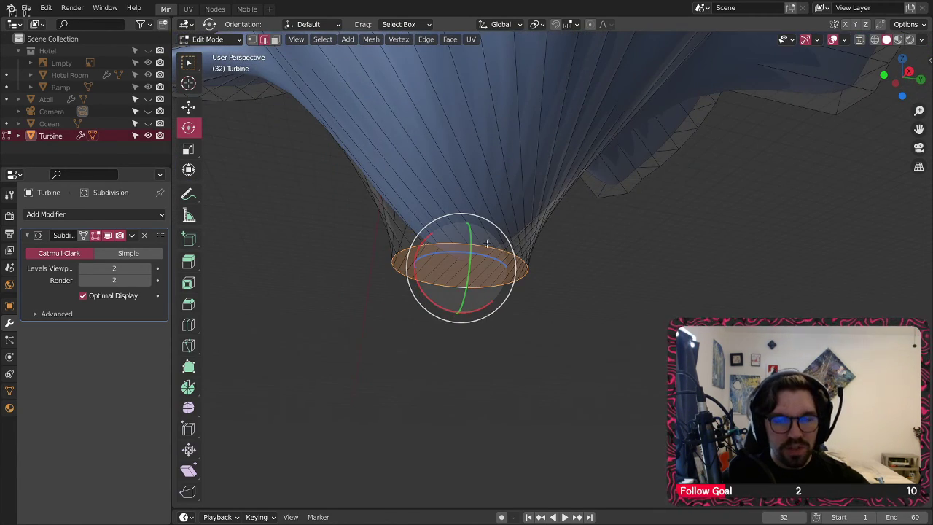
key("i")
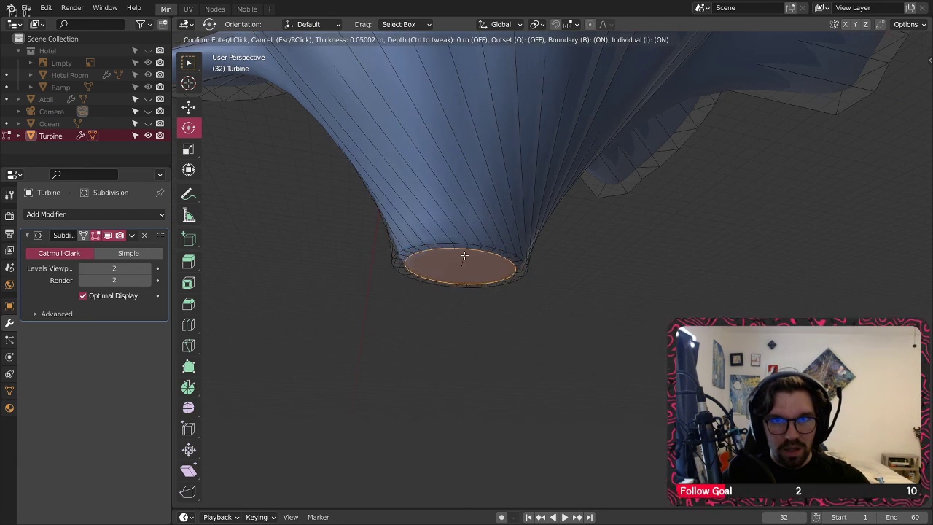
left_click(460, 267)
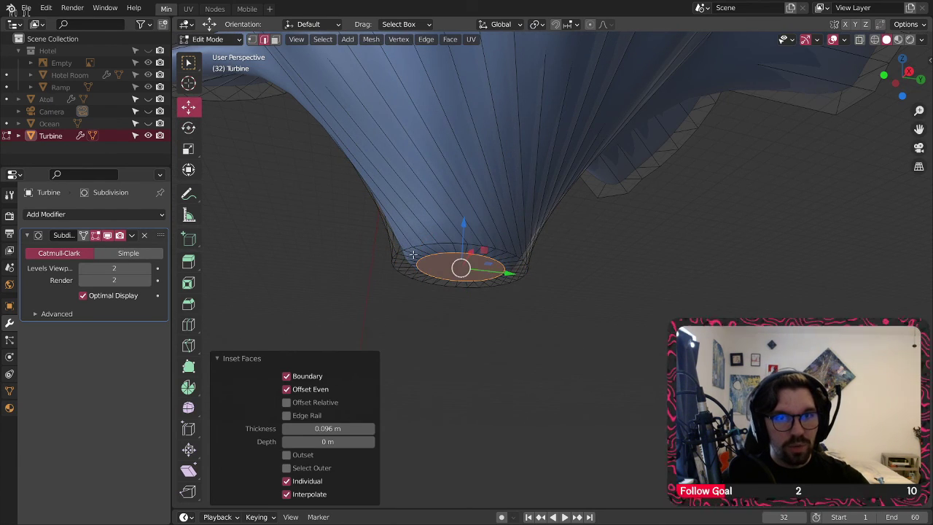
key("ctrl+z")
Step: Poke the hub's bottom cap face into triangles meeting at a centre vertex
left_click(275, 39)
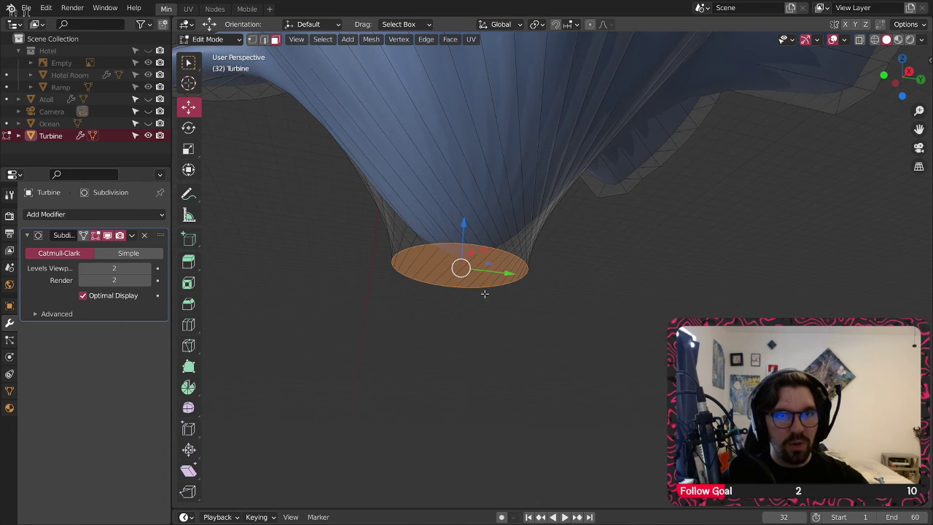
right_click(466, 255)
left_click(431, 293)
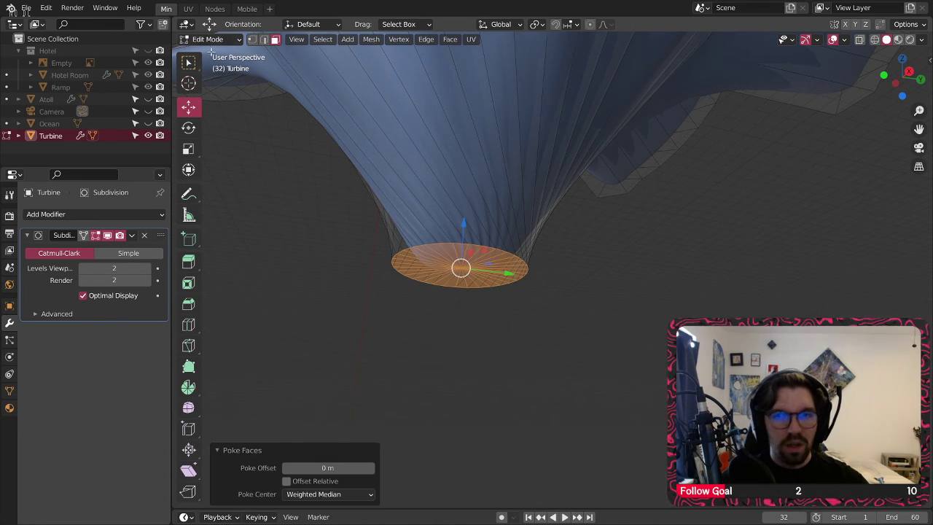
Step: Pull the bottom cap's centre vertex down along Z into a pointed tip and check it in Object Mode
left_click(251, 39)
left_click(469, 275)
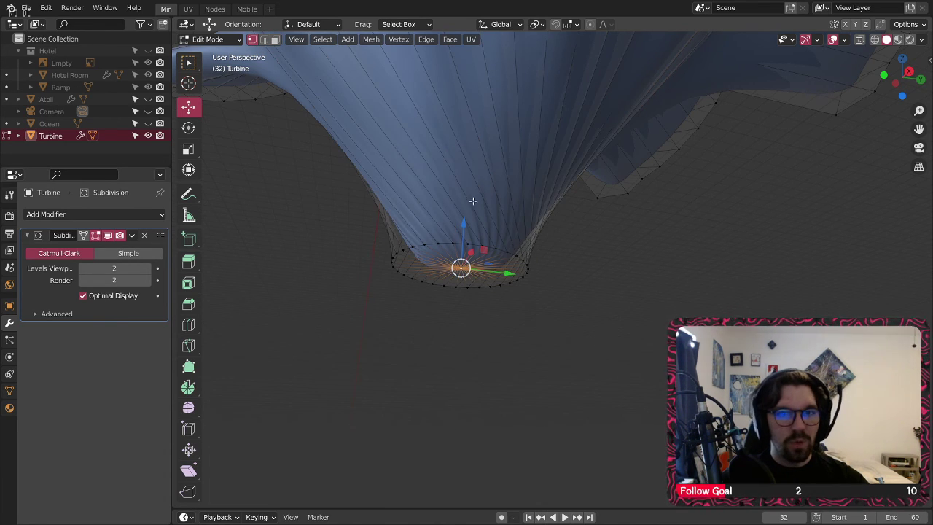
left_click_drag(465, 222, 459, 240)
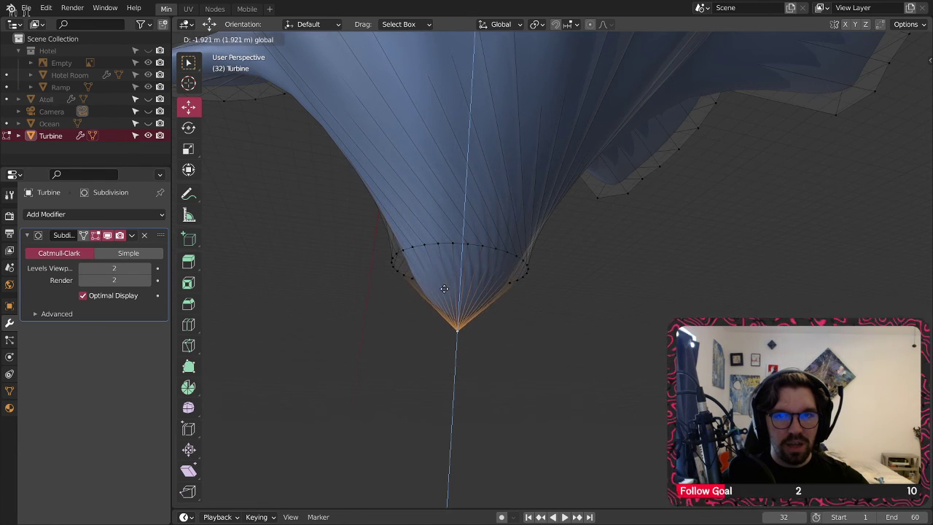
left_click_drag(420, 393, 427, 338)
left_click(550, 383)
left_click(207, 39)
left_click(214, 52)
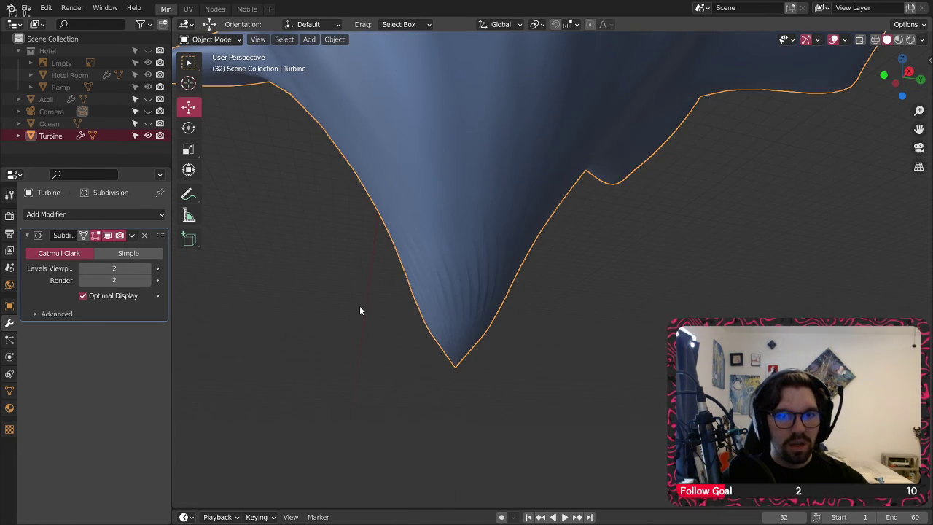
left_click(359, 306)
middle_click_drag(359, 306, 246, 297)
left_click(406, 289)
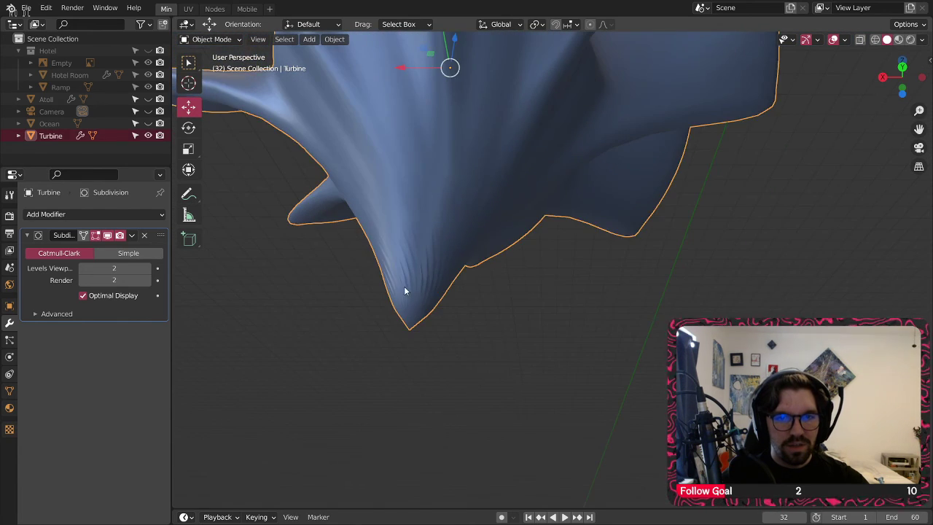
Step: Move the hub's bottom tip vertex 2.0176 m up along Z and inspect the smoothed turbine in Object Mode
scroll(405, 289, "up", 3)
left_click(212, 40)
left_click(204, 66)
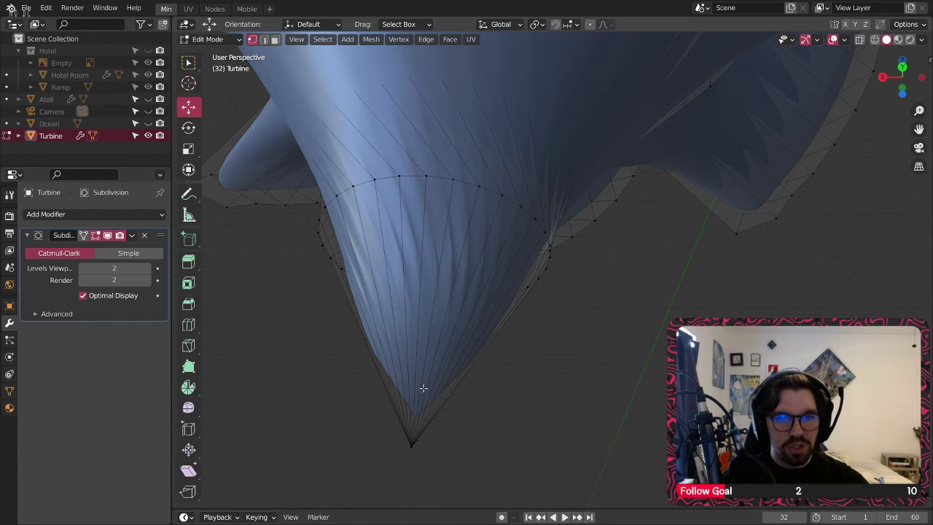
middle_click_drag(422, 387, 415, 437)
left_click(413, 440)
left_click_drag(417, 399, 493, 267)
left_click(212, 40)
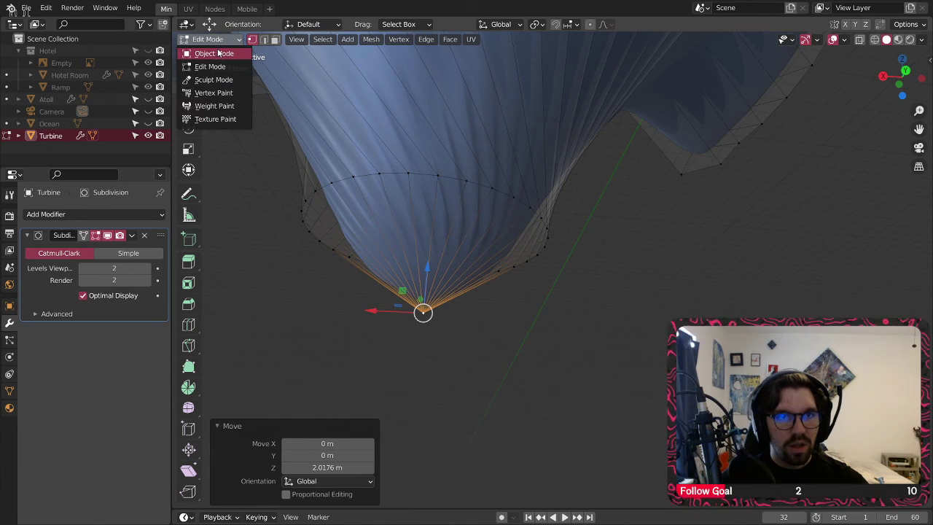
left_click(214, 54)
middle_click_drag(416, 308, 456, 358)
scroll(480, 163, "up", 5)
scroll(480, 164, "down", 4)
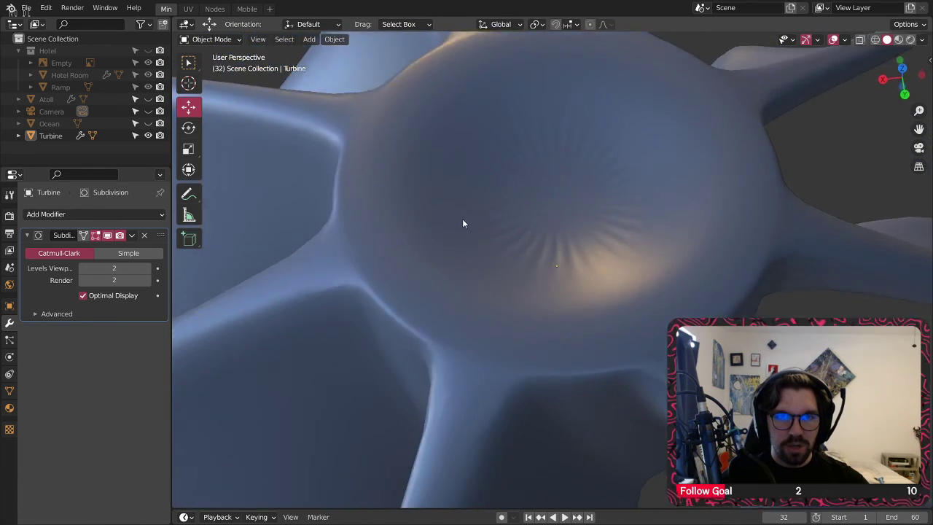
middle_click_drag(464, 223, 397, 222)
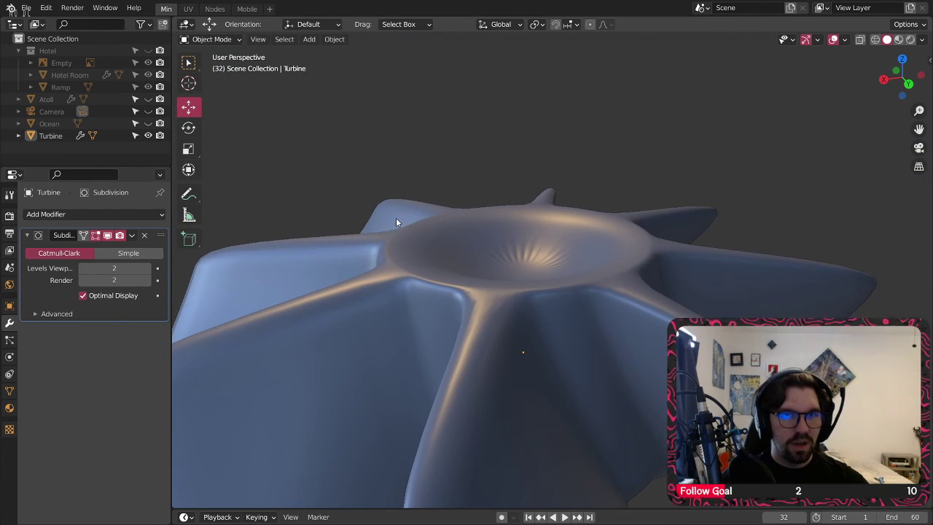
Step: Try to raise an edge loop on the rim of the hub's top recess along Z
left_click(221, 40)
left_click(218, 65)
middle_click_drag(430, 280, 440, 293)
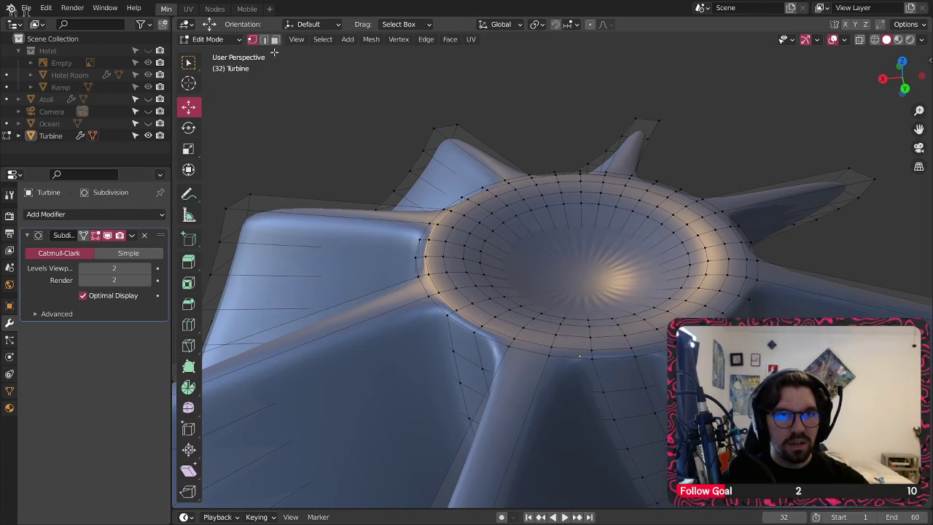
middle_click_drag(452, 281, 502, 288)
scroll(443, 269, "up", 5)
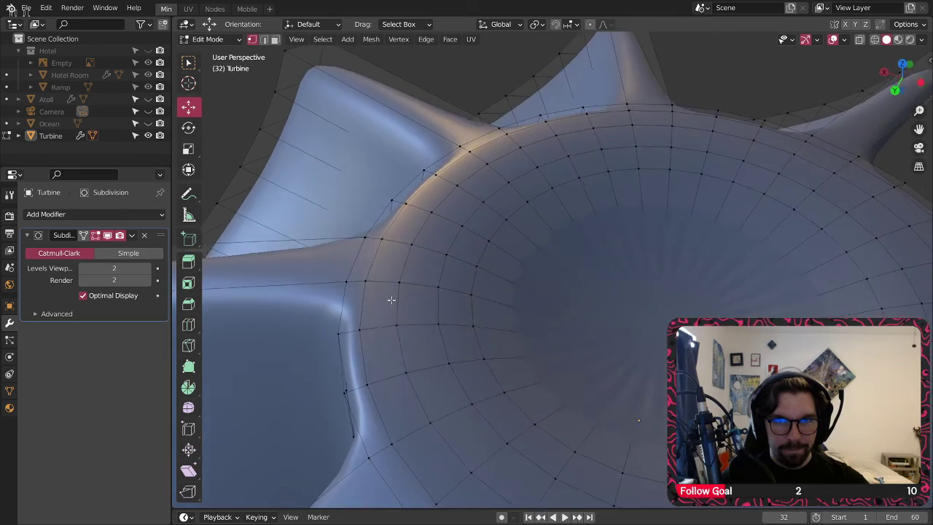
middle_click_drag(391, 300, 447, 288)
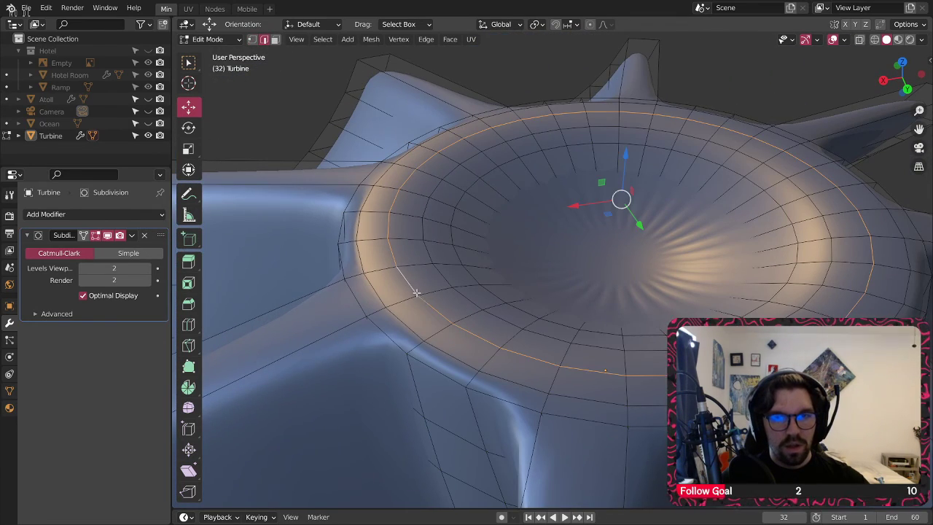
scroll(432, 236, "down", 2)
left_click_drag(567, 167, 619, 133)
key("ctrl+z")
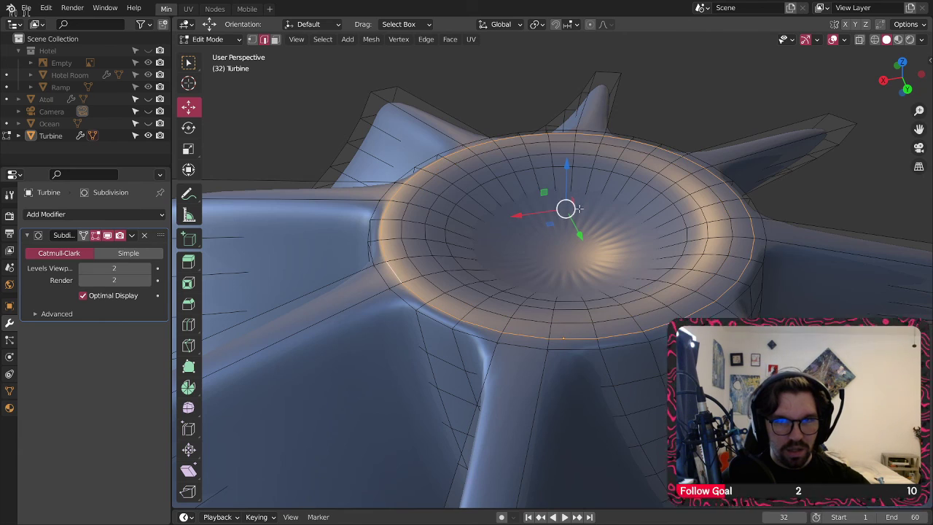
Step: Raise the outer edge loop on the rim of the hub's top recess along Z
left_click_drag(568, 169, 651, 92)
middle_click_drag(499, 255, 453, 188)
scroll(423, 145, "up", 2)
Step: Turn off the Subdivision modifier's viewport display and raise the recess's next inner edge loop 2.237 m along Z
left_click(107, 236)
scroll(453, 188, "up", 4)
key("KP_Decimal")
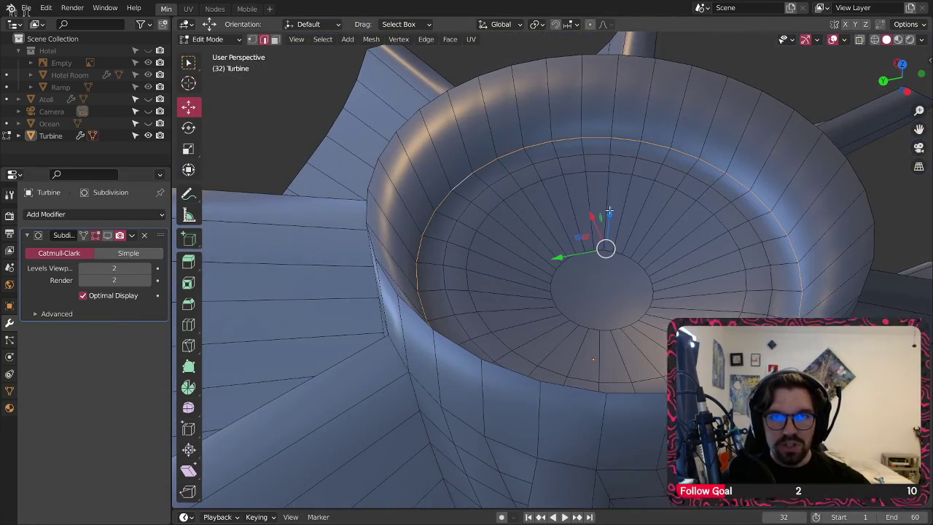
left_click_drag(610, 212, 638, 161)
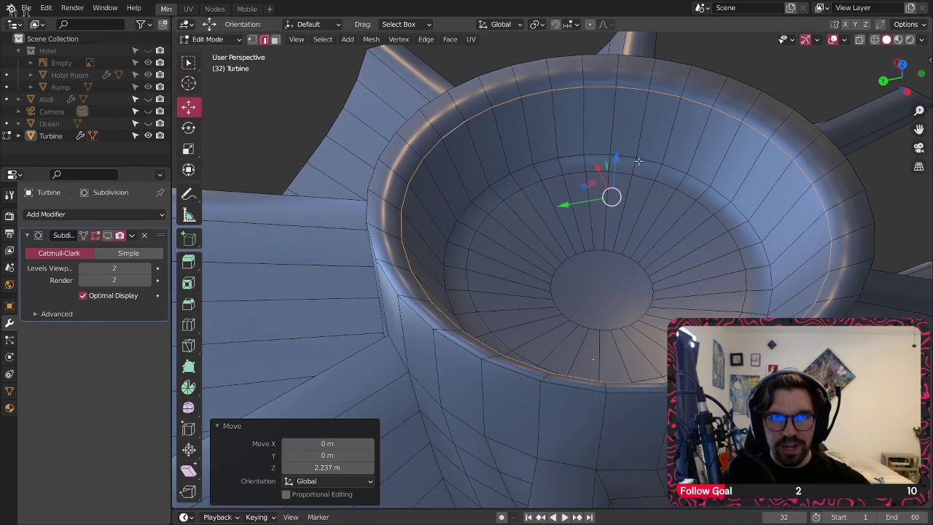
Step: Raise the next edge loop down inside the hub's top recess 1.4468 m along Z
scroll(479, 192, "up", 3)
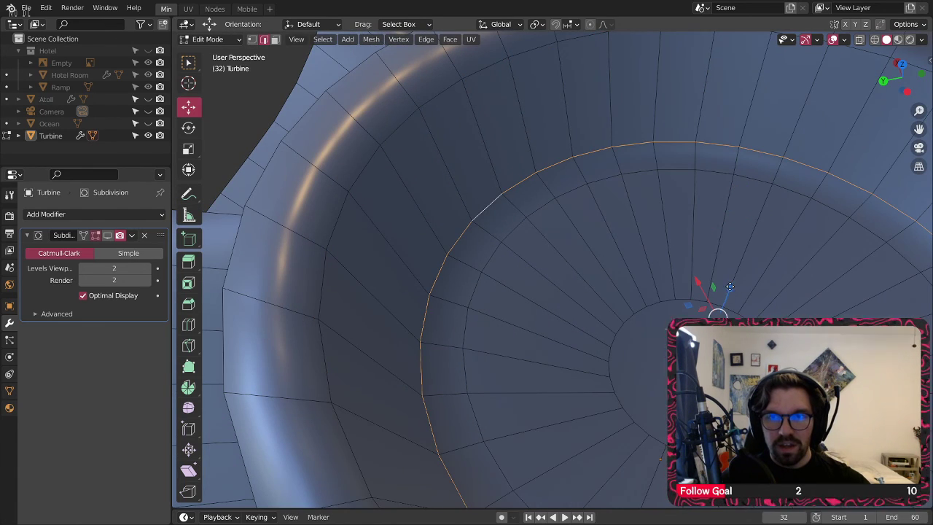
left_click_drag(730, 287, 760, 247)
left_click(766, 241)
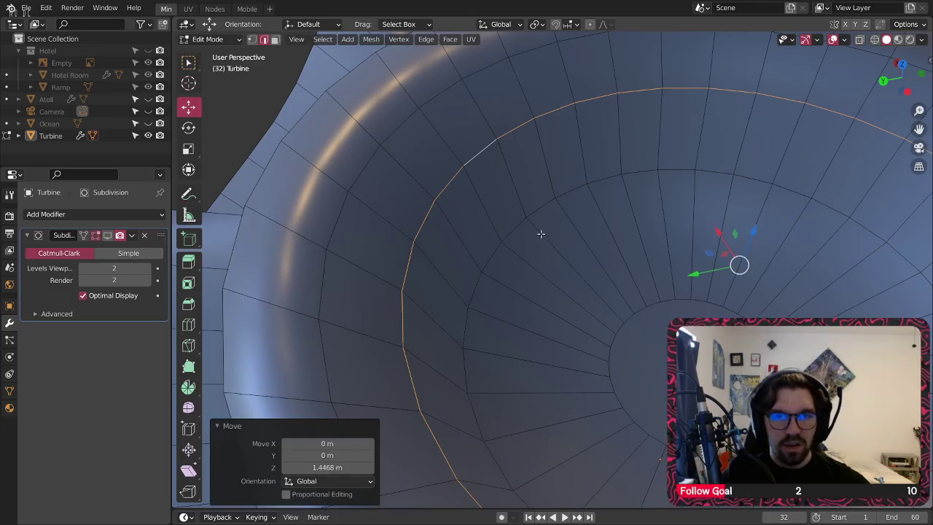
Step: Raise the edge loop nearest the recess's round floor 0.58659 m along Z
key("ctrl+z")
key("g")
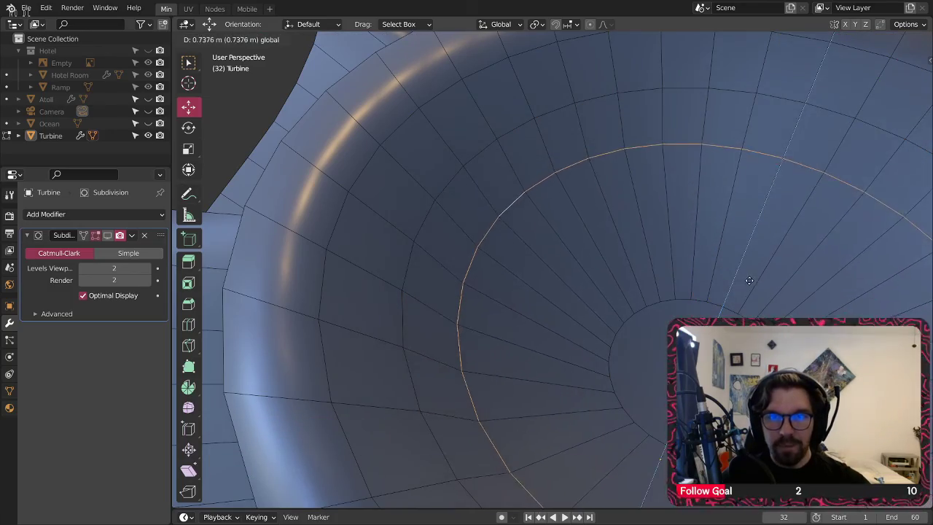
left_click(743, 285)
scroll(556, 233, "down", 5)
middle_click_drag(556, 233, 722, 162)
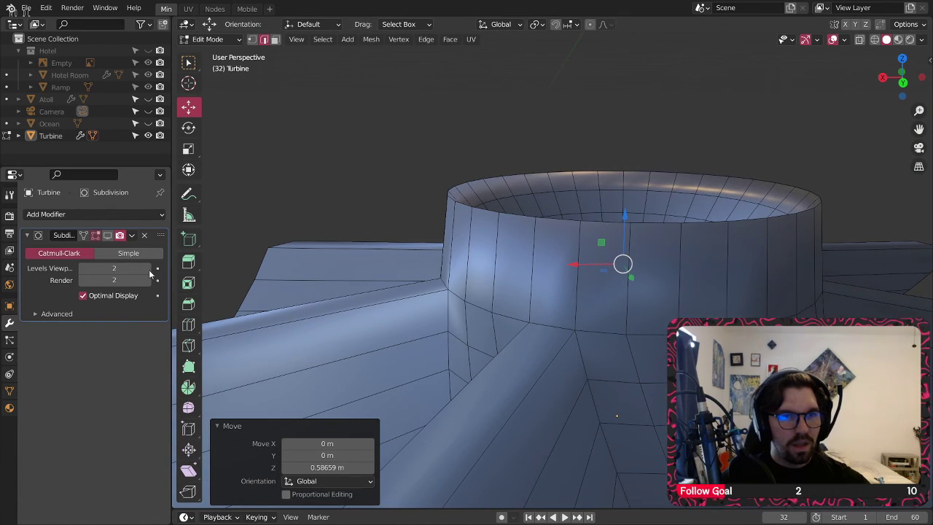
Step: Show the Subdivision modifier's result in the viewport and examine the smoothed hub recess in Object Mode
left_click(108, 235)
scroll(639, 112, "down", 5)
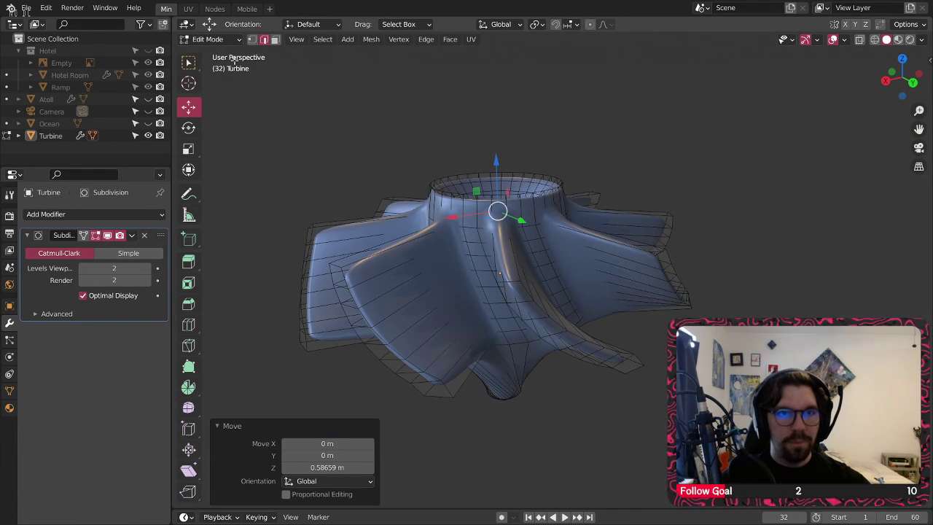
left_click(211, 38)
left_click(213, 36)
scroll(719, 175, "up", 3)
middle_click_drag(570, 196, 477, 252)
scroll(490, 217, "up", 5)
left_click(477, 252)
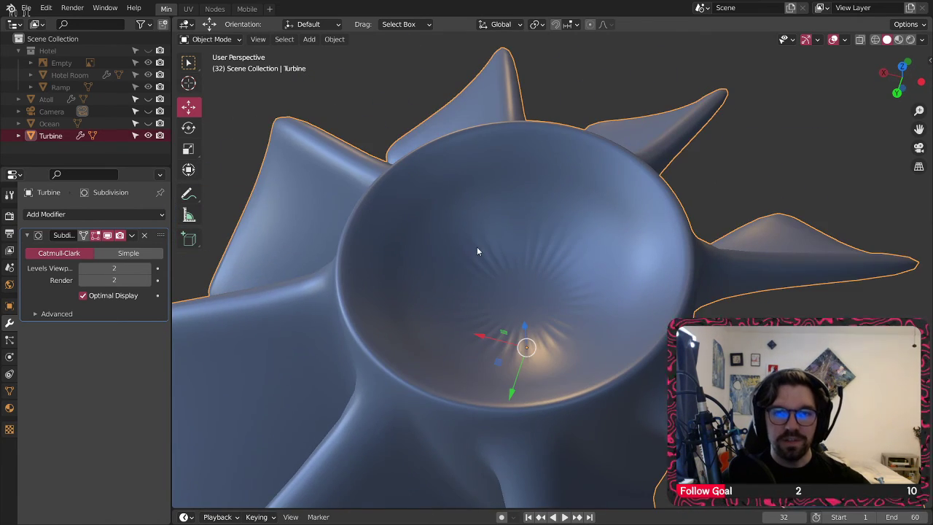
Step: Return the turbine to Edit Mode and turn off the Subdivision modifier's viewport display
left_click(215, 38)
left_click(211, 65)
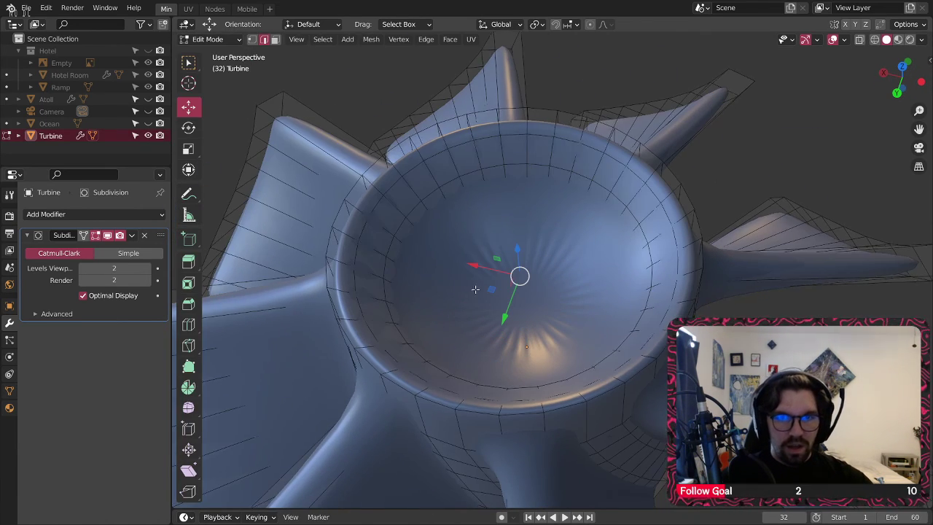
left_click(107, 235)
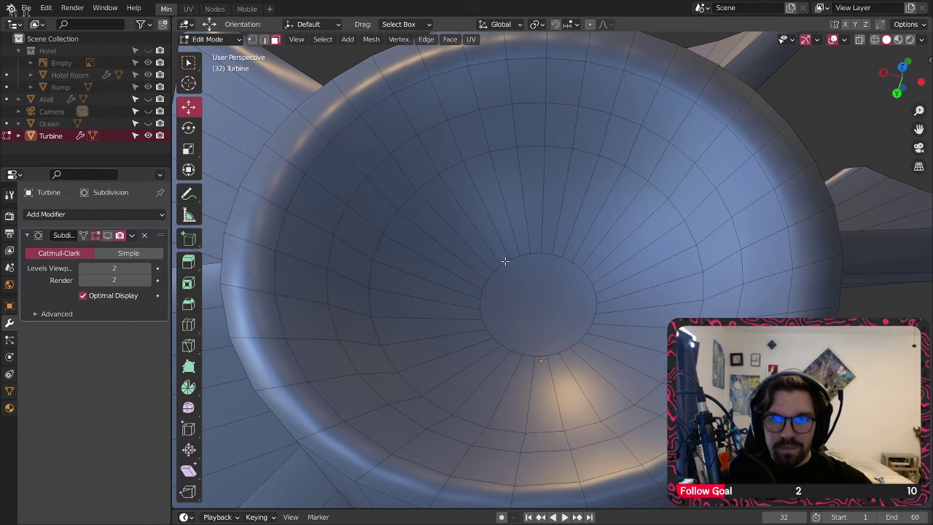
Step: Try poking the round floor face of the hub recess and preview it with subdivision shown
left_click(518, 293)
right_click(523, 287)
left_click(526, 281)
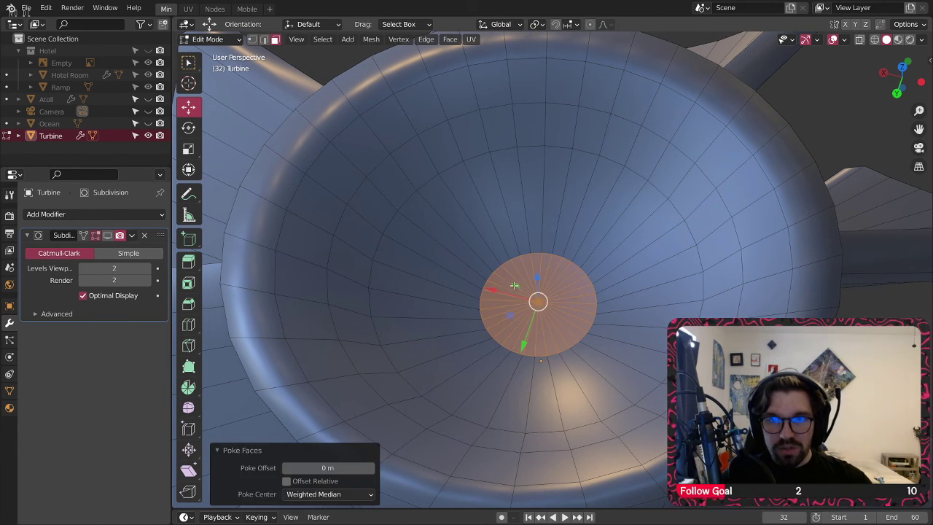
left_click(108, 235)
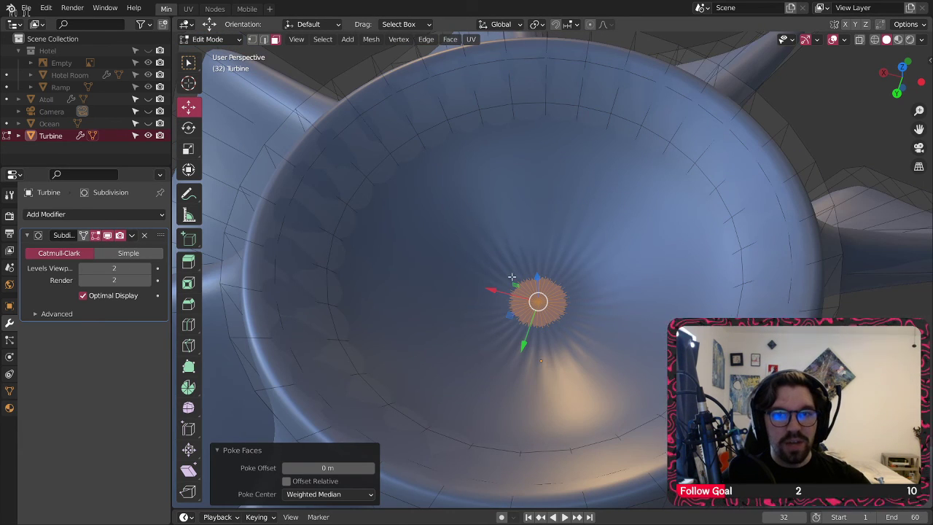
key("ctrl+z")
key("ctrl+z")
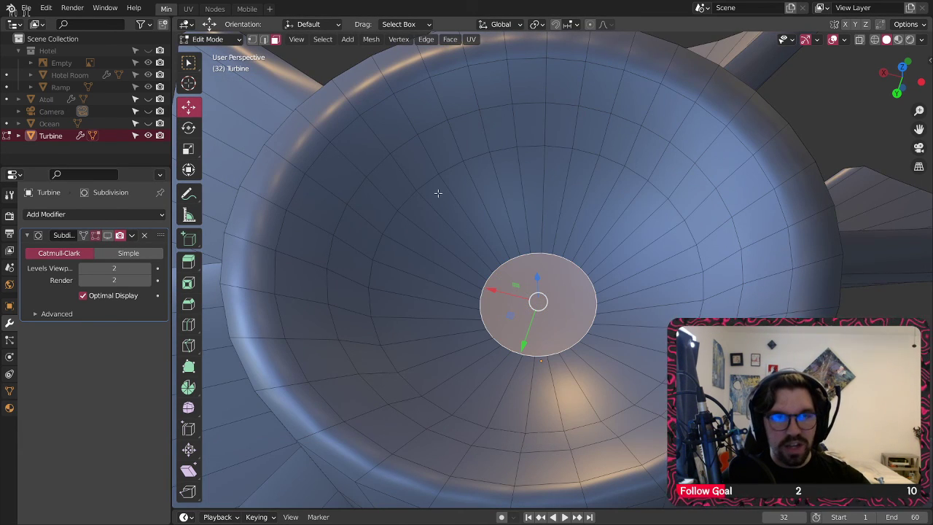
Step: Add one centred loop cut between the recess's round floor and the lowest loop on its wall
left_click(188, 325)
left_click(446, 249)
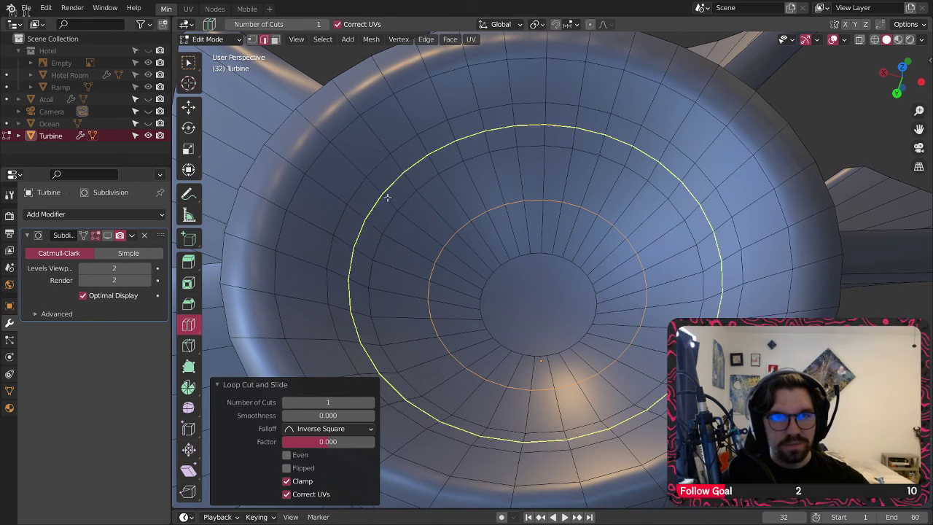
left_click(194, 62)
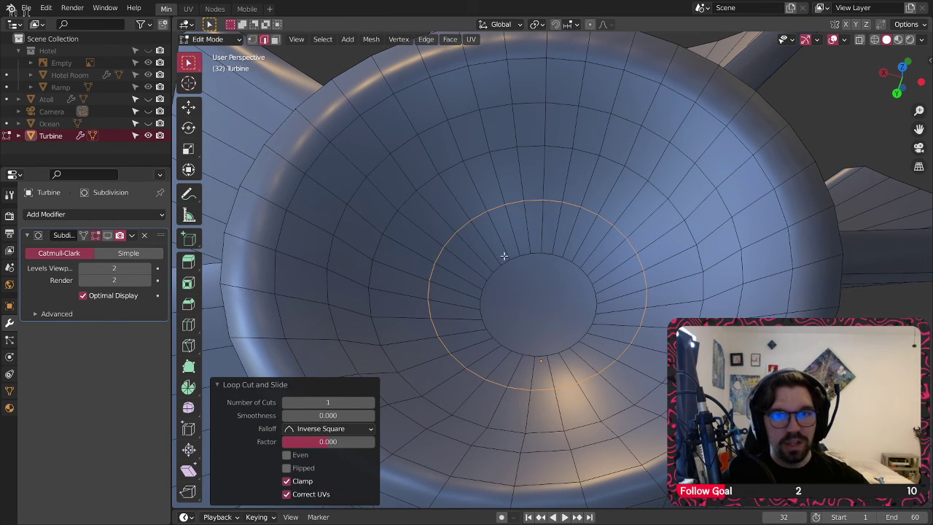
Step: Rotate the edge loop around the recess's floor -47.7° about Z with Smooth, Connected proportional editing at size 6.020
left_click(510, 258)
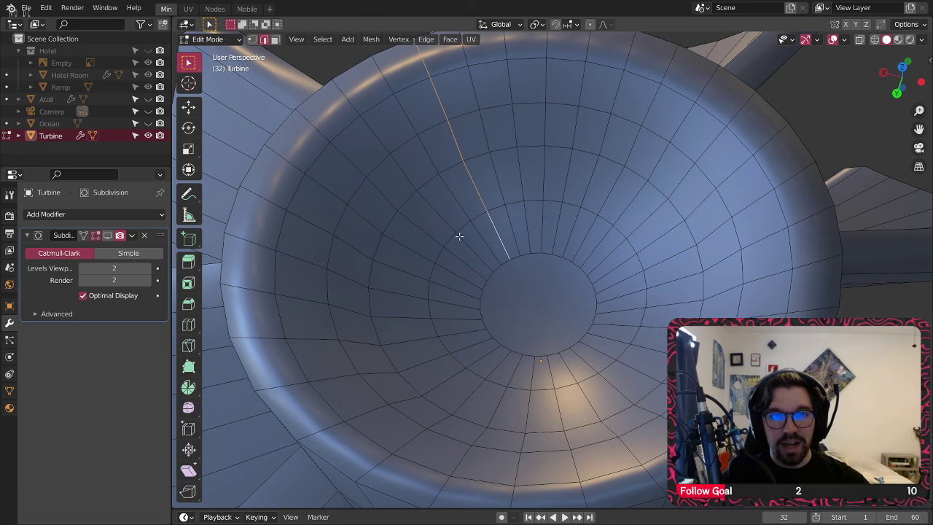
left_click(535, 252, "alt")
scroll(333, 188, "down", 4)
middle_click_drag(333, 187, 600, 278)
left_click(188, 127)
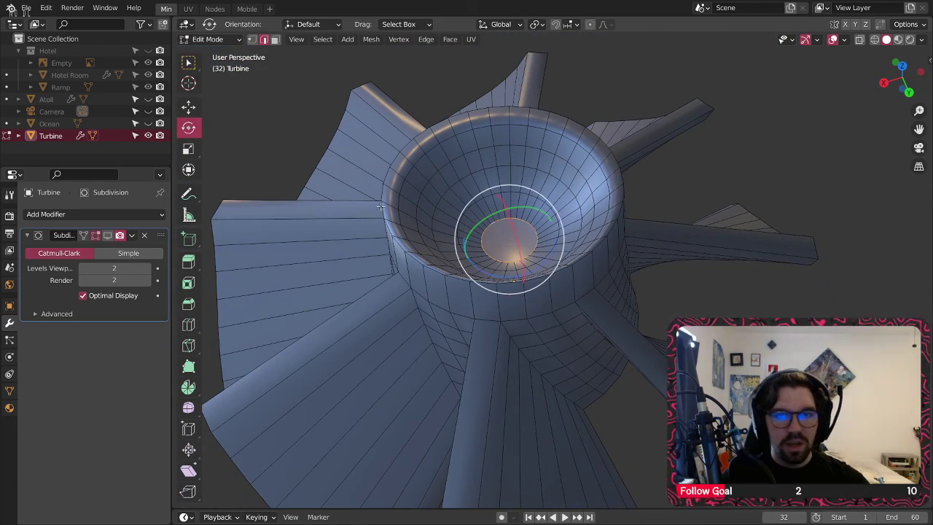
scroll(502, 290, "up", 3)
left_click_drag(492, 267, 437, 281)
left_click(287, 494)
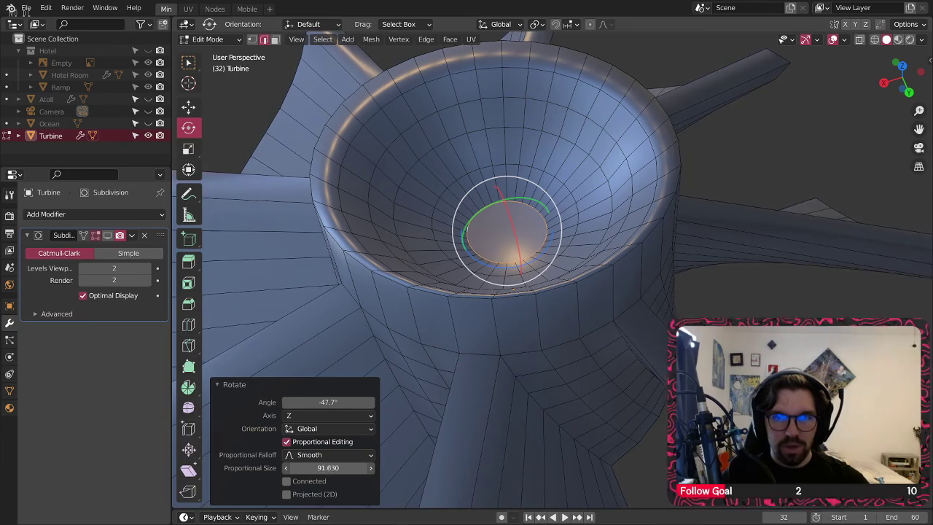
left_click_drag(328, 467, 266, 468)
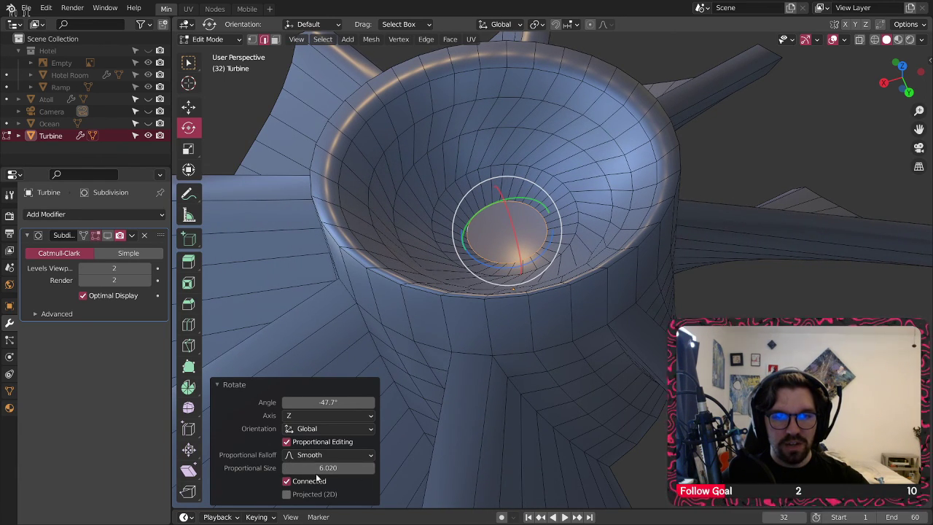
Step: Examine the twisted hub recess from several distances and angles, including in Object Mode
key("ctrl+z")
key("ctrl+z")
scroll(535, 232, "down", 5)
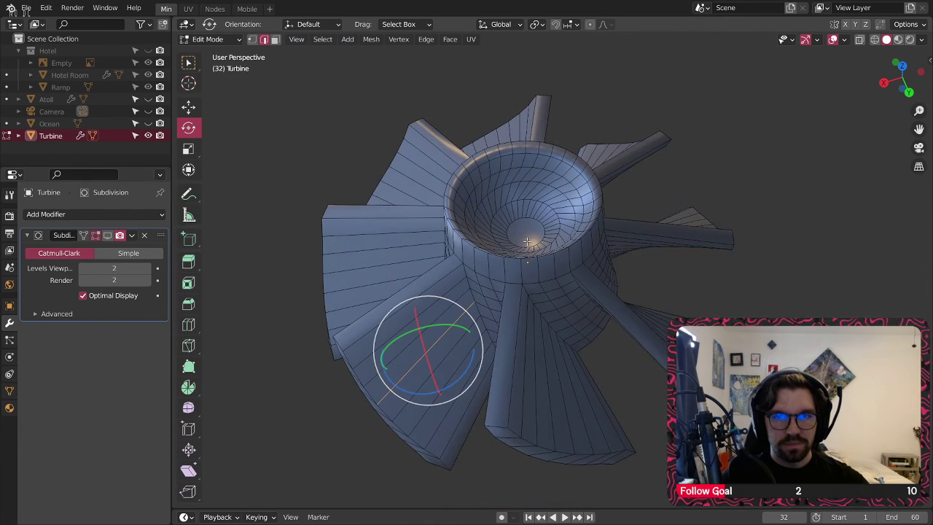
middle_click_drag(526, 236, 521, 218)
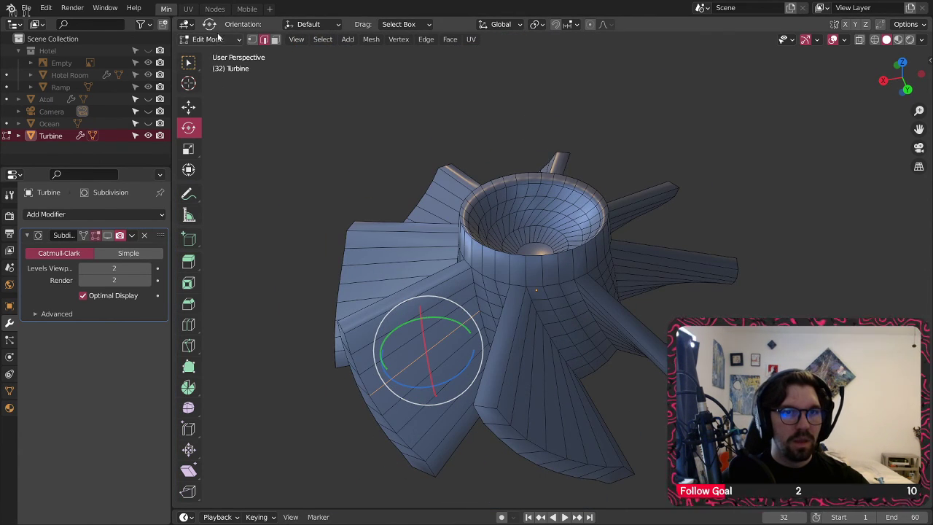
left_click(211, 39)
left_click(209, 51)
middle_click_drag(438, 192, 570, 200)
scroll(549, 188, "up", 5)
scroll(550, 191, "down", 4)
scroll(503, 229, "up", 4)
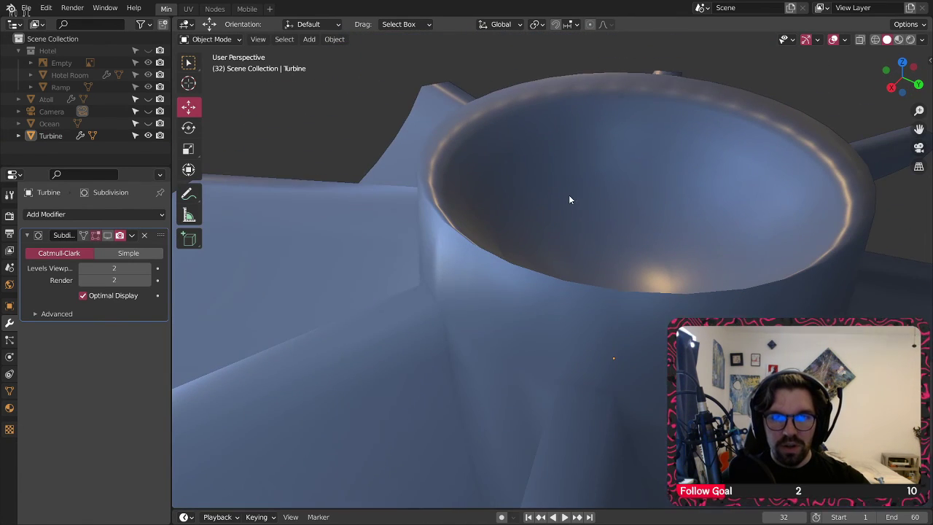
Step: In Edit Mode, bevel the top rim edges of the hub recess with a 0.0951 m width and 5 segments
left_click(570, 200)
left_click(212, 39)
left_click(210, 64)
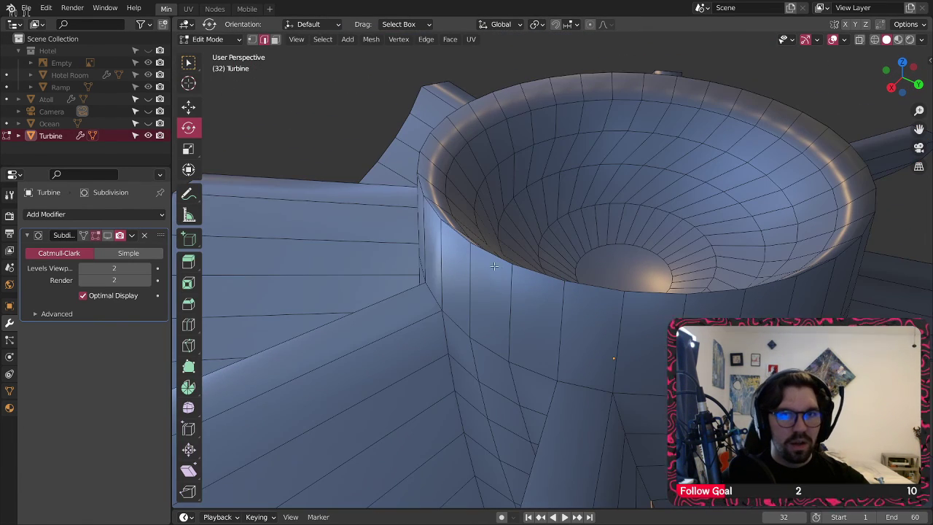
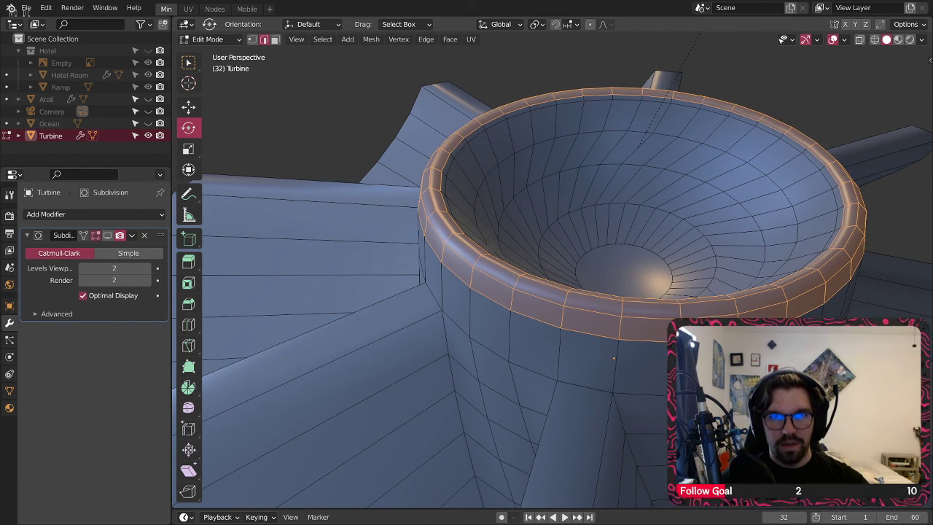
left_click(554, 219)
middle_click_drag(554, 219, 467, 313)
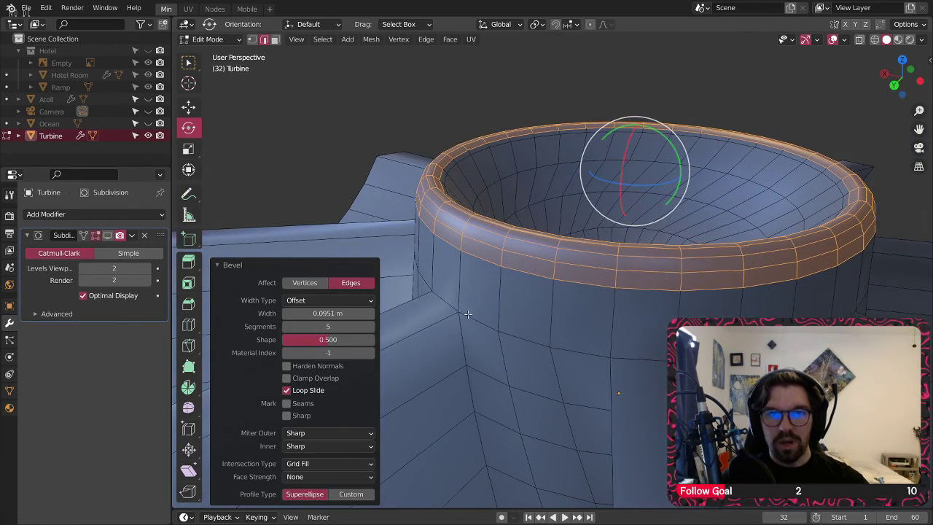
middle_click_drag(497, 146, 437, 262)
Step: Switch to Object Mode with the Subdivision modifier shown in the viewport and inspect the whole turbine
left_click(207, 39)
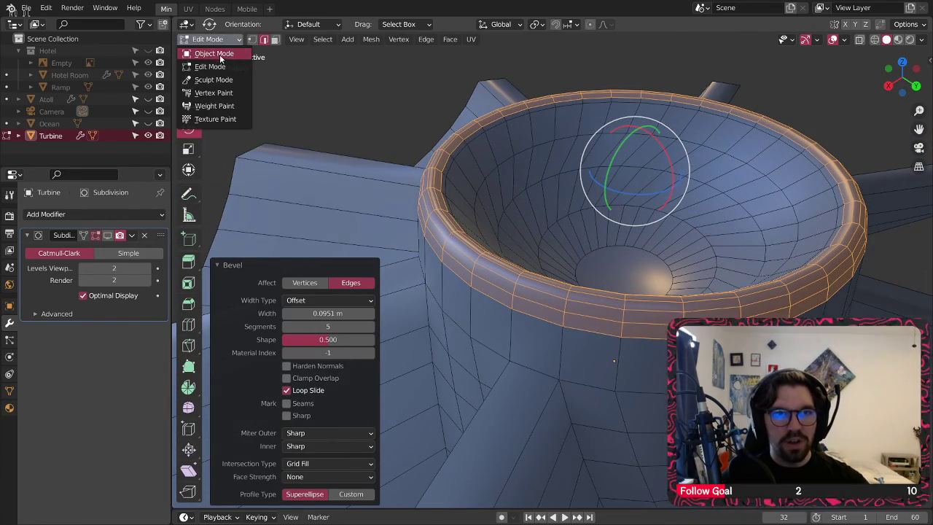
left_click(220, 55)
left_click(370, 107)
middle_click_drag(369, 107, 628, 302)
scroll(541, 203, "down", 5)
scroll(583, 306, "up", 5)
scroll(554, 310, "down", 5)
middle_click_drag(553, 310, 470, 336)
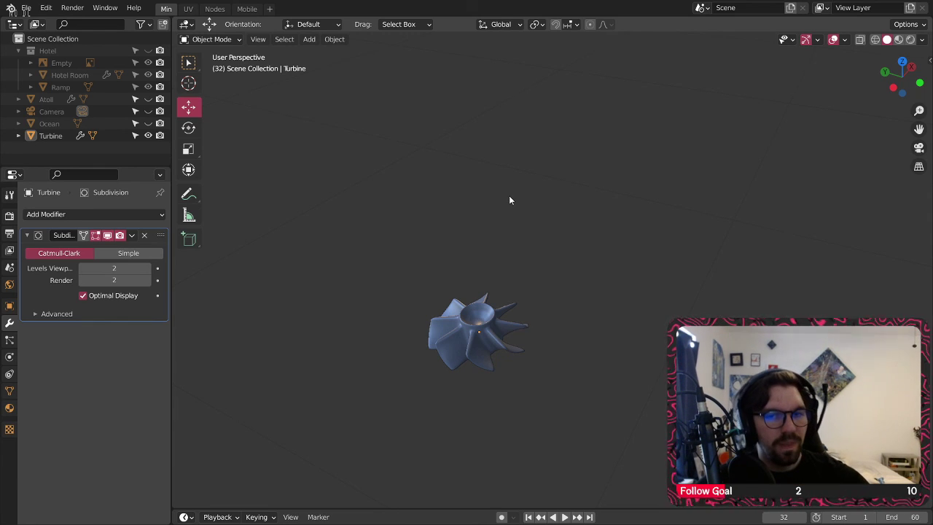
middle_click_drag(509, 198, 529, 295)
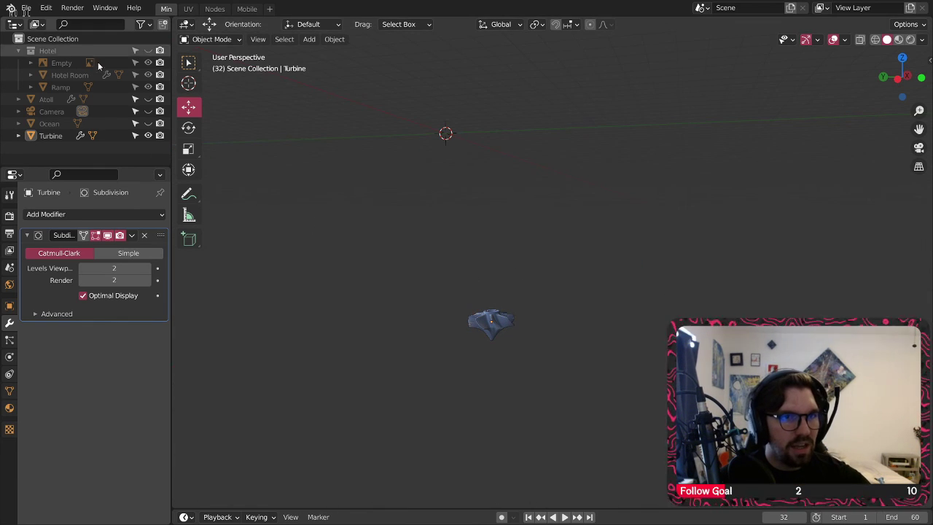
Step: Unhide the Hotel collection and delete the Empty holding the reference diagram
left_click(148, 50)
left_click(457, 291)
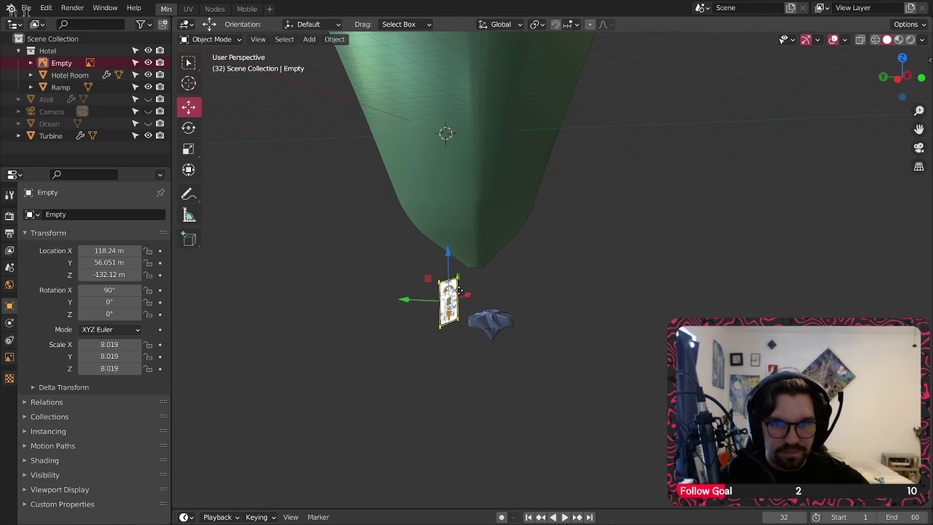
key("Delete")
scroll(509, 284, "up", 4)
Step: Select the turbine and examine its size and position relative to the green ramp above it
left_click(496, 373)
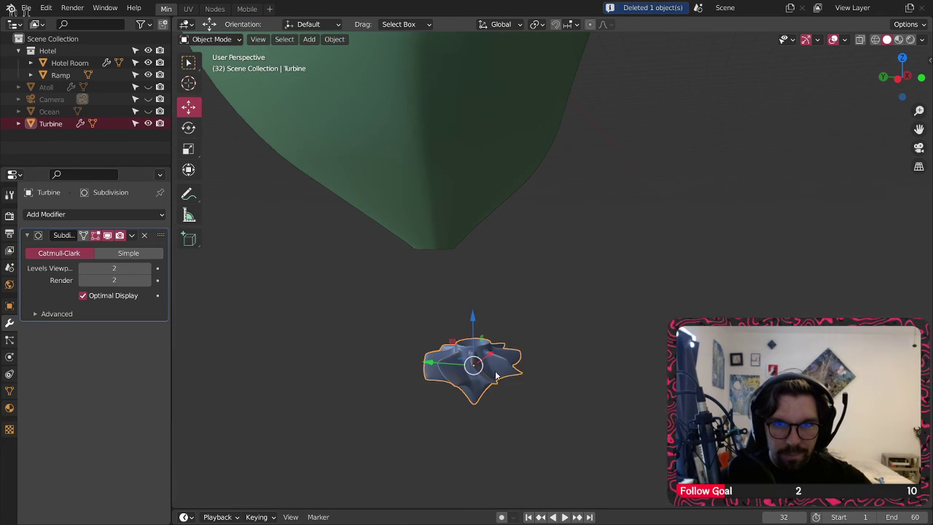
middle_click_drag(496, 375, 550, 289, "shift")
middle_click_drag(549, 289, 522, 154)
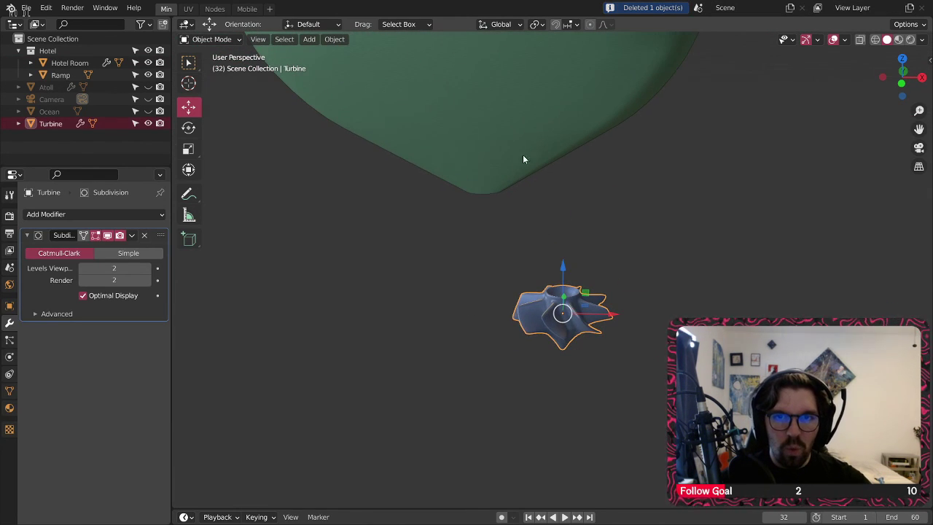
left_click(514, 127)
left_click(571, 324)
key("ctrl+2")
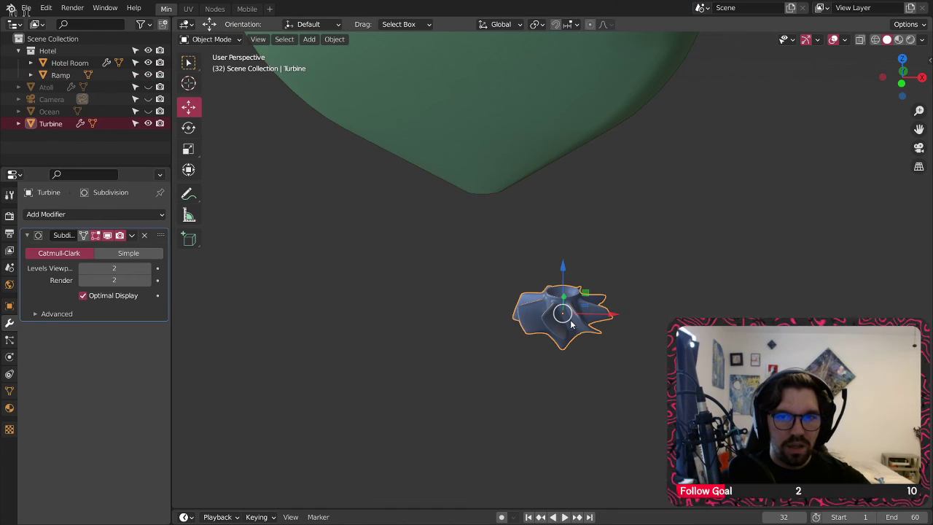
mouse_move(576, 182)
middle_mouse_down()
mouse_move(603, 147)
mouse_move(580, 167)
middle_mouse_up()
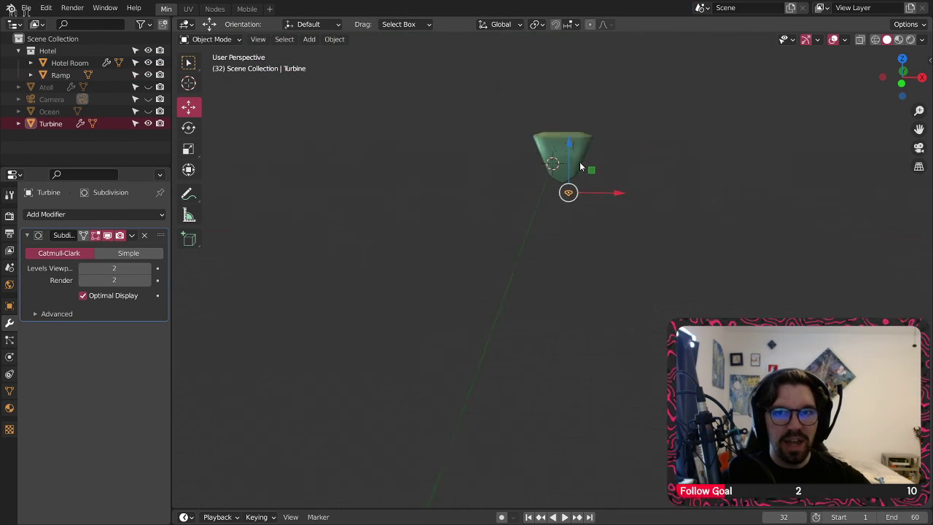
scroll(562, 271, "up", 4)
Step: Compare the object transform values of the Ramp and the Turbine
left_click(562, 219)
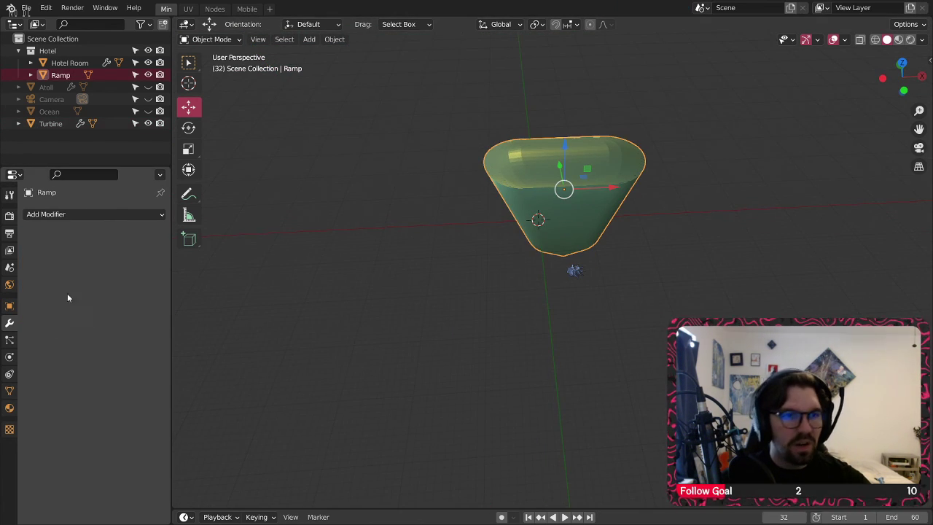
left_click(9, 306)
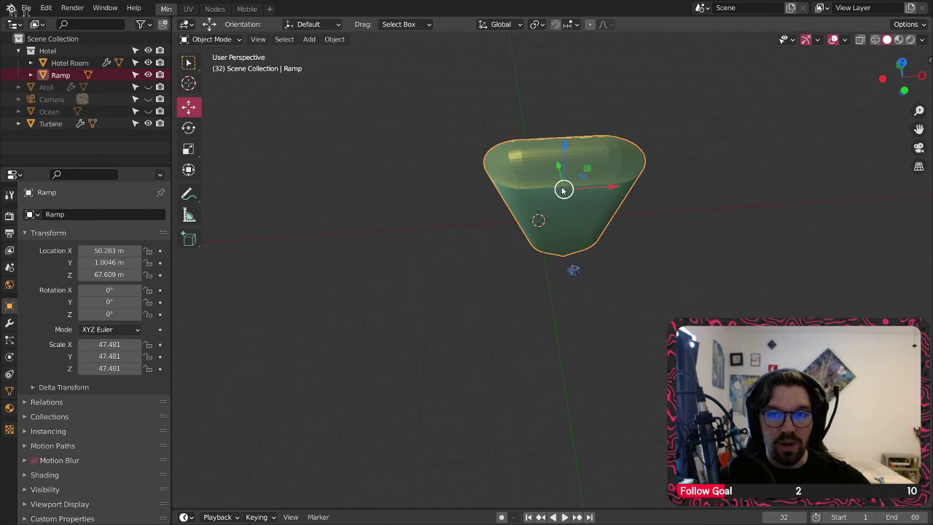
middle_click_drag(563, 189, 564, 169)
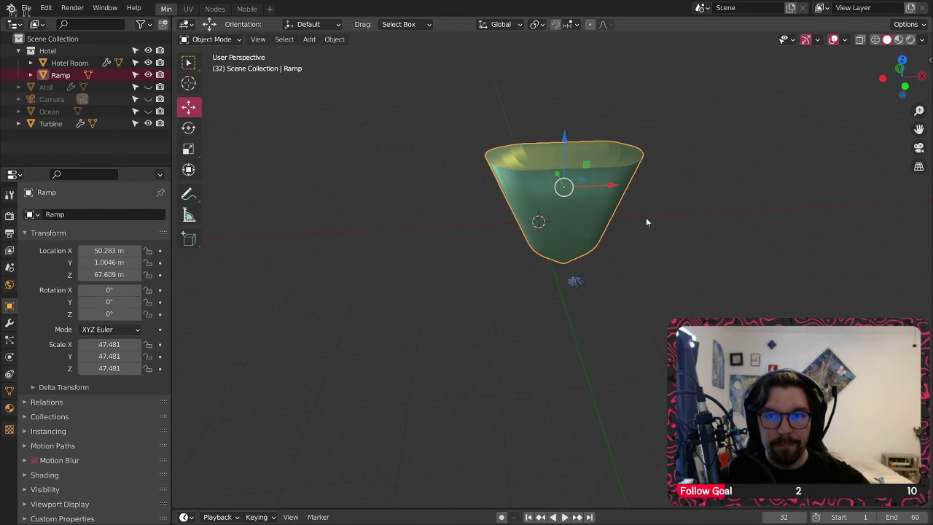
middle_click_drag(645, 222, 582, 264)
left_click(556, 320)
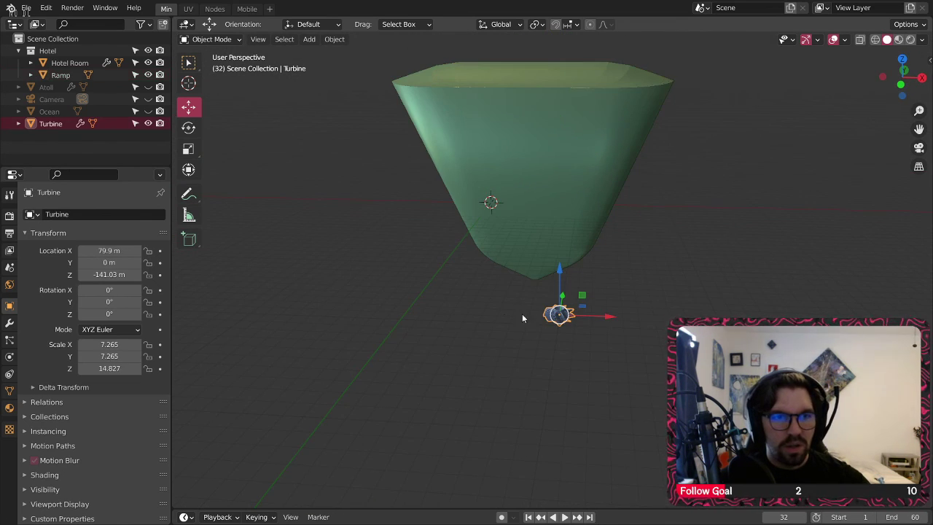
Step: Match the Turbine's X and Y location to the Ramp's, 50.283 m and 1.0046 m
key("ctrl+z")
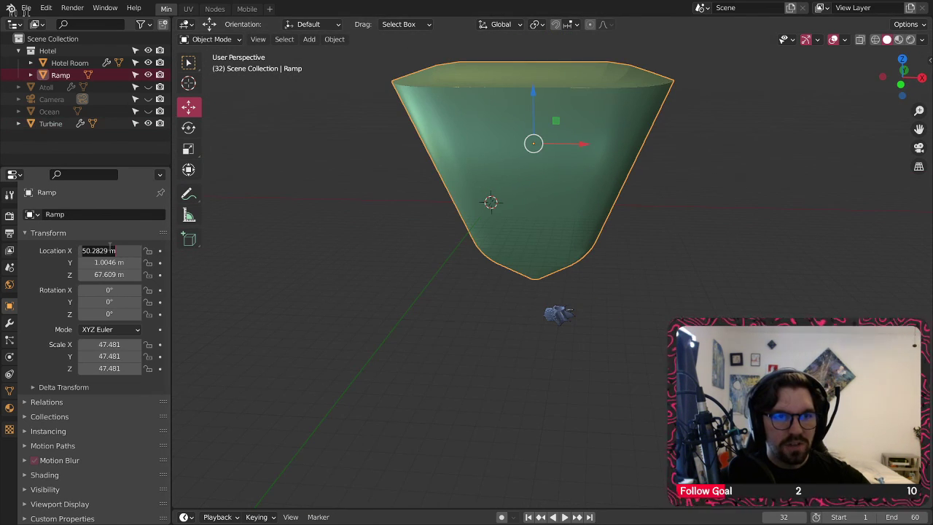
left_click(567, 315)
left_click(566, 314)
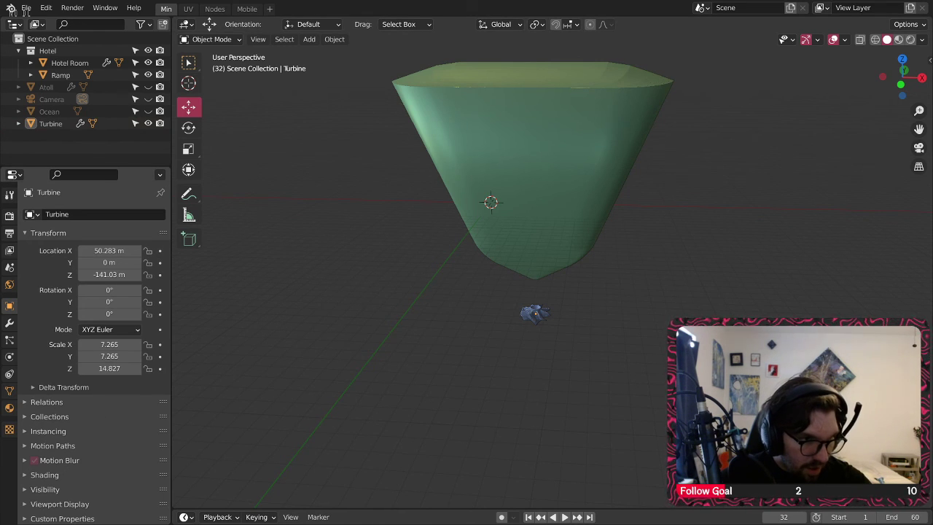
left_click(550, 153)
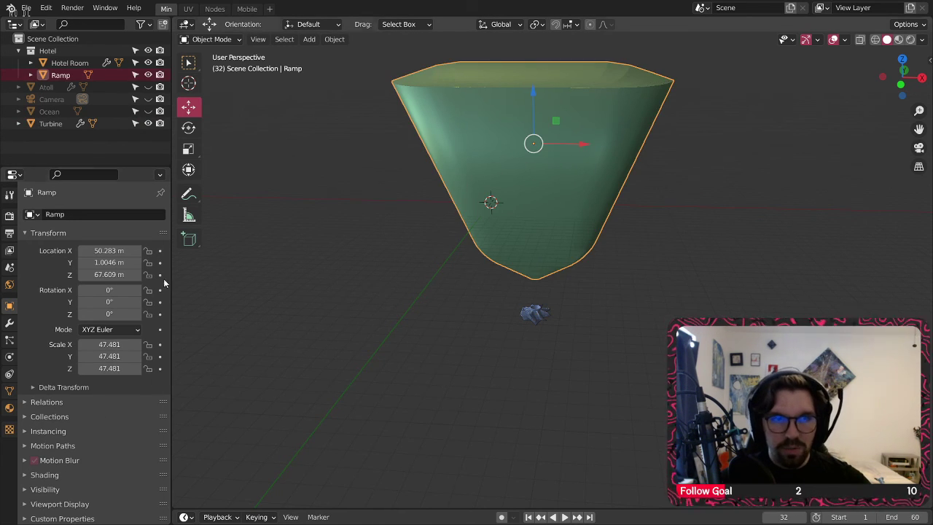
left_click(534, 313)
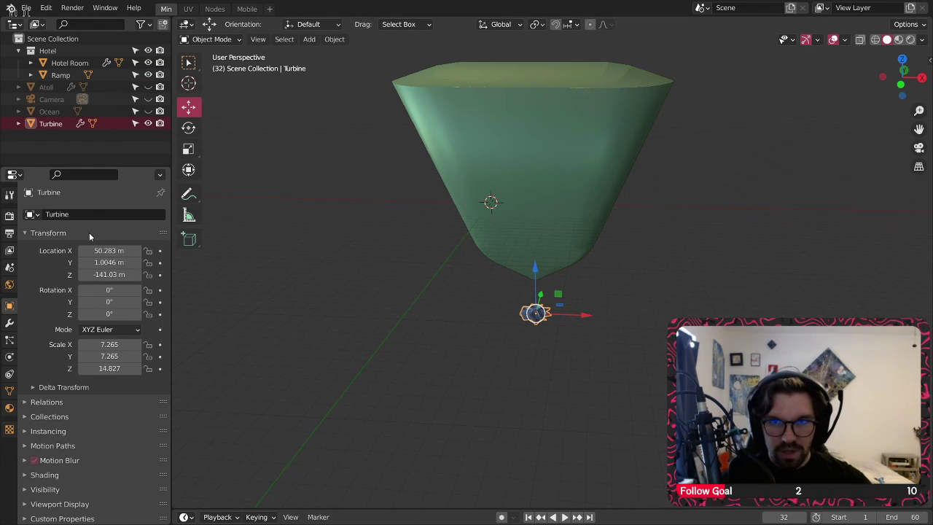
Step: Raise the Turbine about 51.83 m to the ramp's lower opening and scale it uniformly by about 0.312
scroll(510, 277, "up", 4)
middle_click_drag(588, 299, 543, 309)
left_click_drag(540, 348, 540, 168)
scroll(478, 267, "up", 3)
scroll(478, 267, "up", 2)
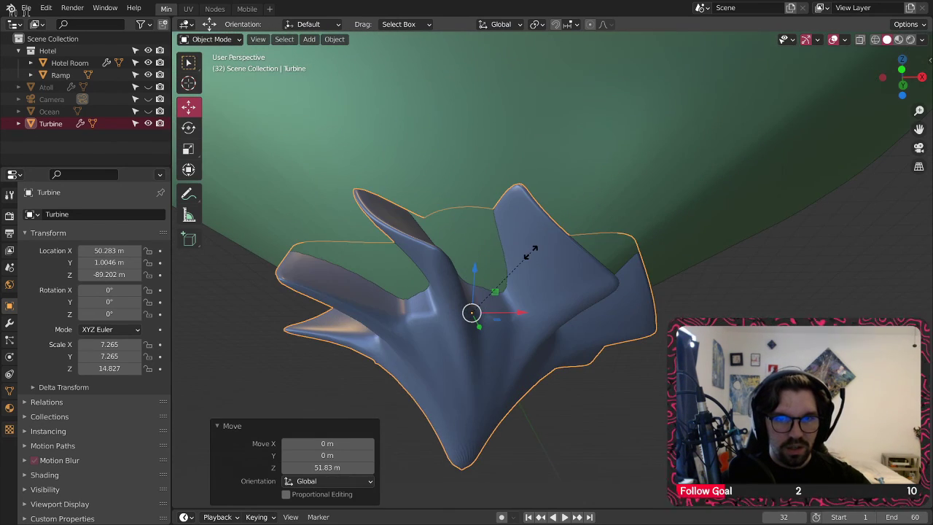
key("s")
left_click(424, 300)
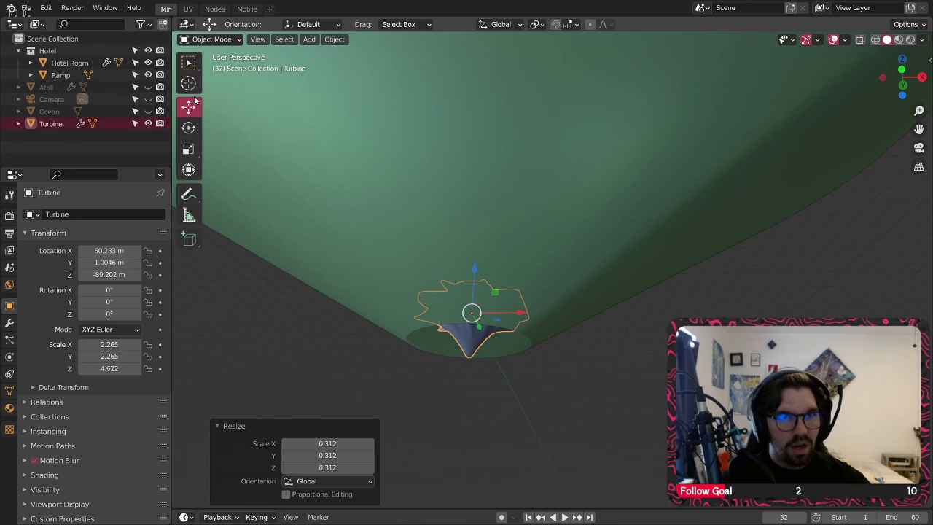
Step: Adjust the Turbine's height within the ramp's lower opening to about Z -91.53 m
left_click_drag(476, 271, 475, 288)
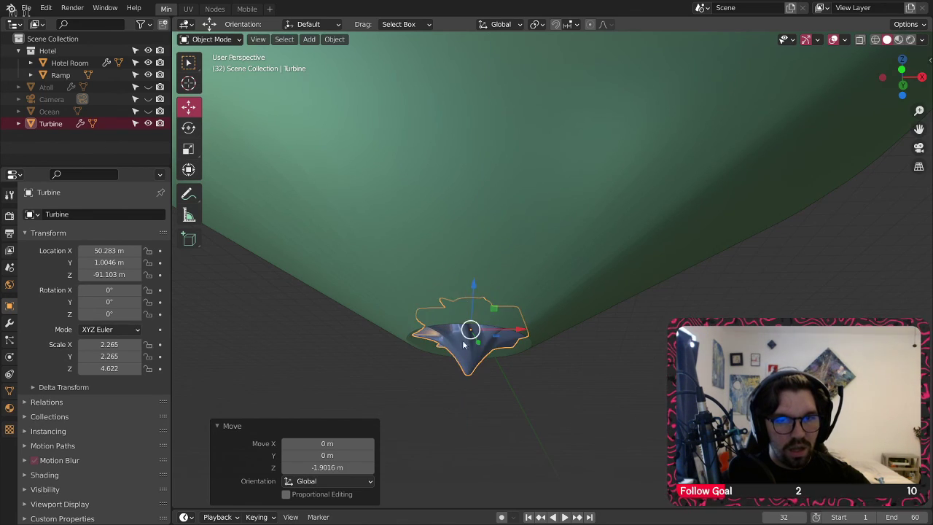
scroll(472, 321, "up", 3)
middle_click_drag(487, 313, 580, 293)
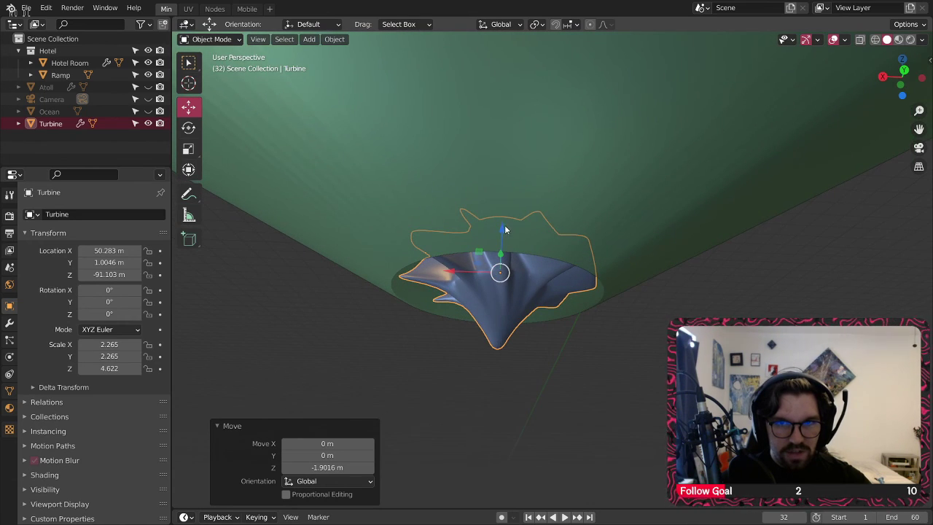
left_click_drag(505, 230, 504, 252)
scroll(450, 285, "up", 2)
middle_click_drag(450, 285, 506, 291)
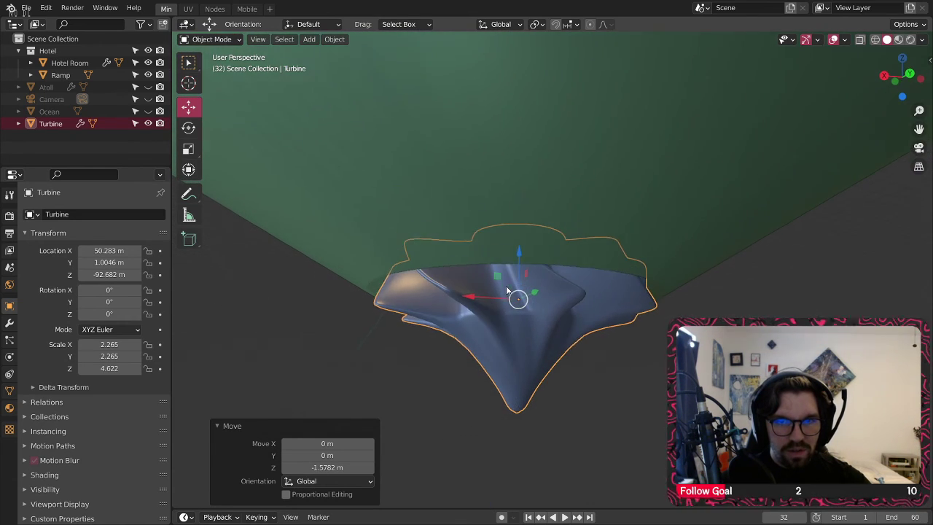
left_click_drag(520, 261, 520, 237)
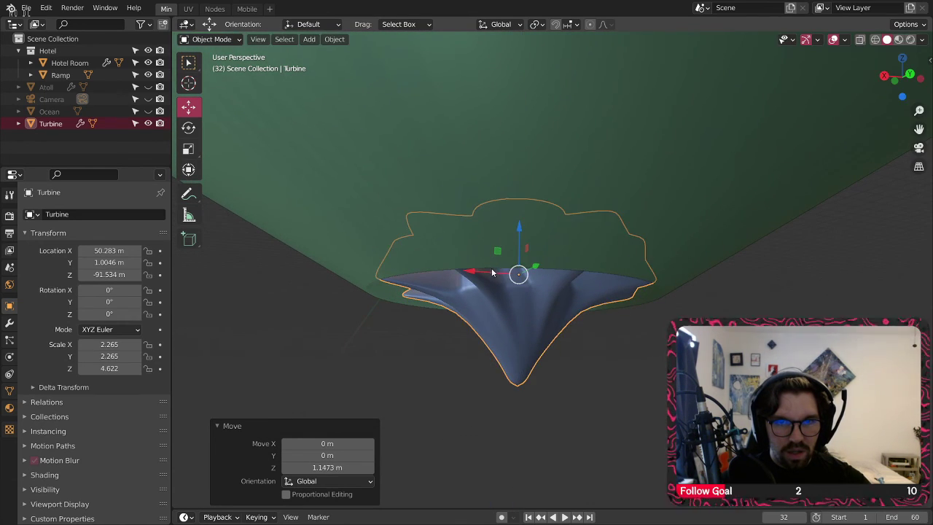
Step: Fine-tune the Turbine's uniform size to fit the opening, at a scale of about 2.289 in X and Y and 4.673 in Z
scroll(506, 268, "up", 2)
key("s")
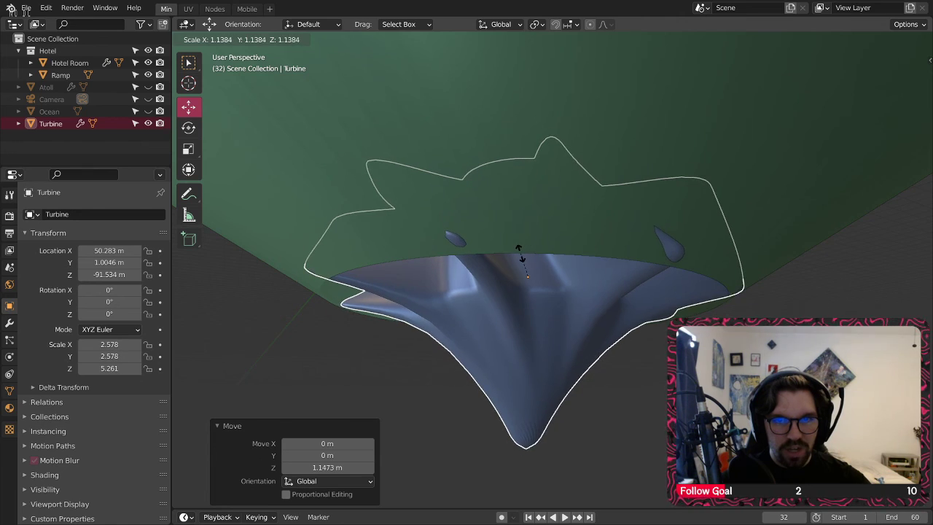
left_click(523, 256)
key("s")
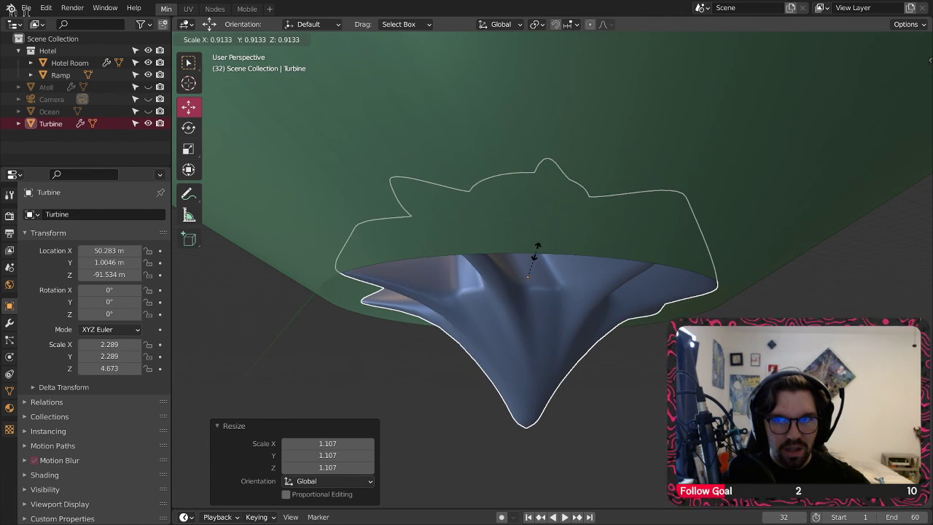
left_click(535, 252)
middle_click_drag(539, 244, 548, 271)
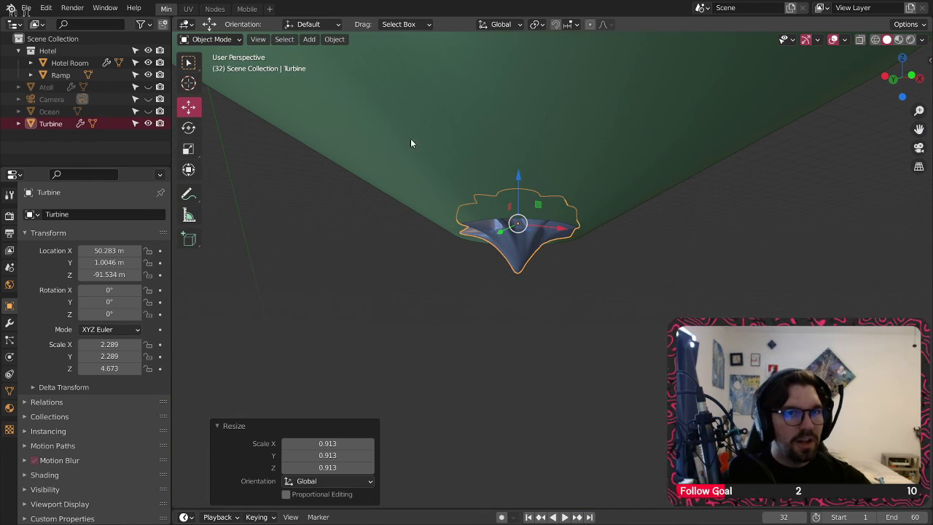
Step: Extrude the Ramp's bottom edge loop straight down about 6.08 m in Edit Mode to form a cylindrical outlet, and clear the selection
left_click(454, 118)
left_click(211, 39)
left_click(220, 65)
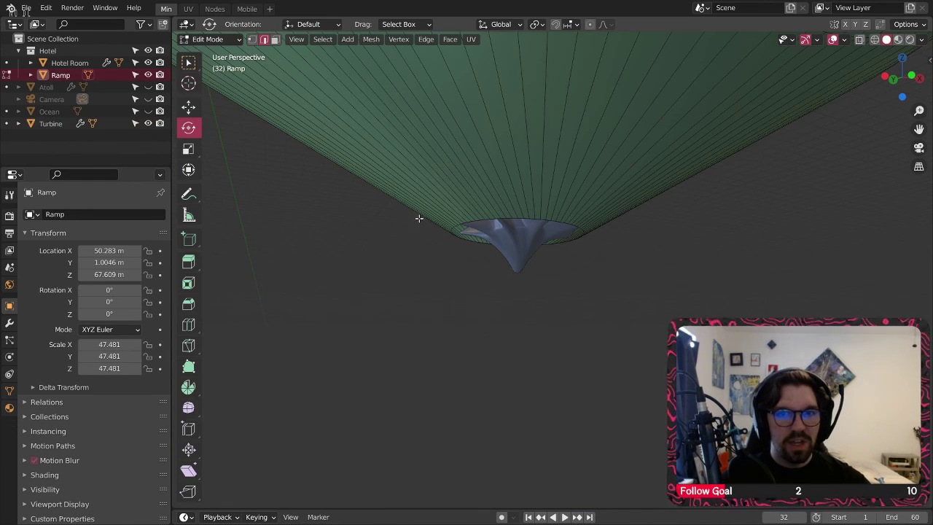
left_click(498, 228, "alt")
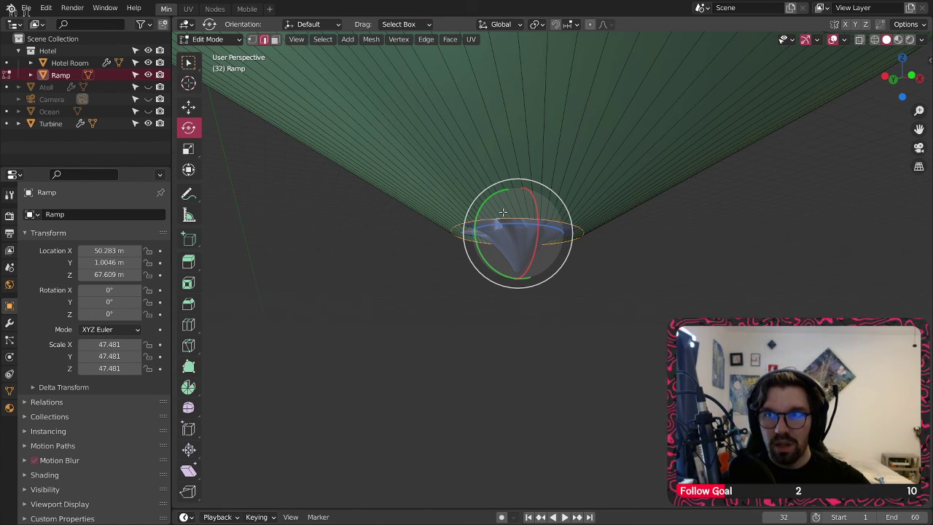
key("e")
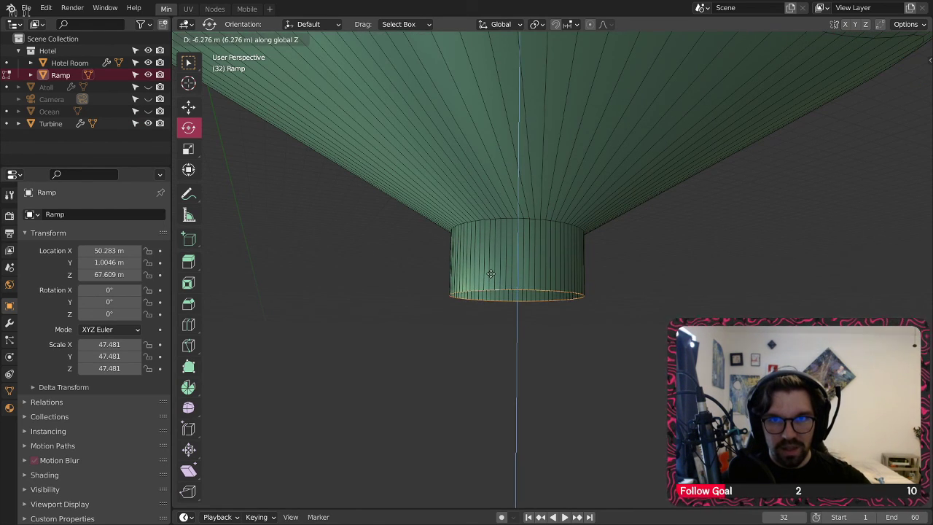
left_click(490, 272)
middle_click_drag(491, 272, 501, 255)
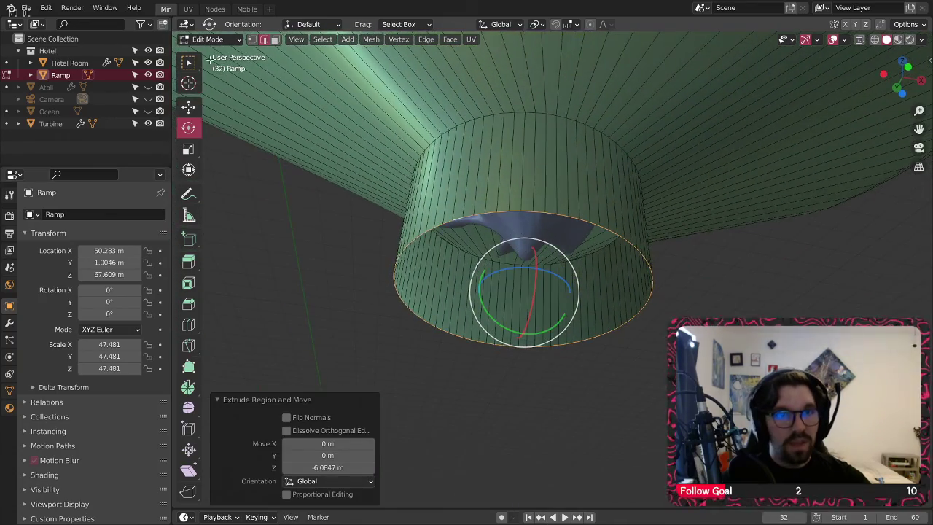
left_click(188, 62)
key("alt+a")
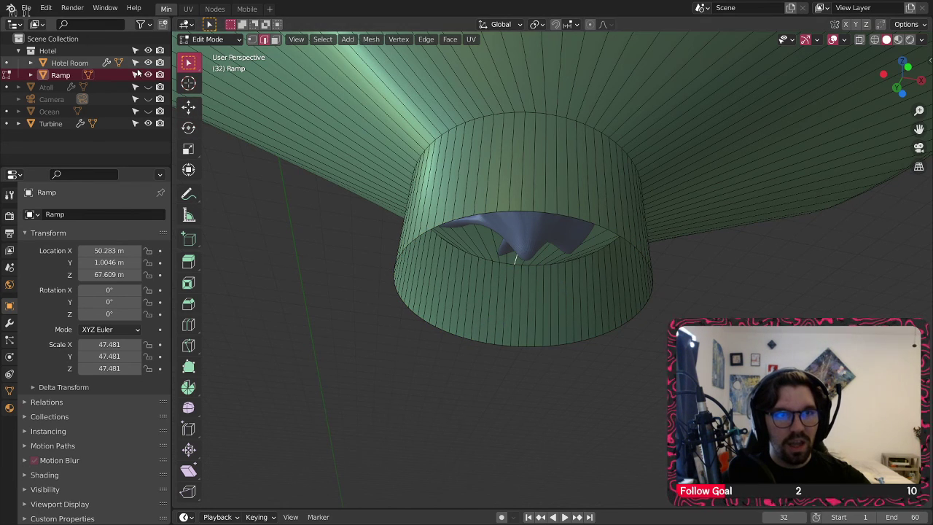
Step: Return to Object Mode and lower the Turbine into the ramp's cylindrical outlet, to about Z -94.9 m
left_click(207, 38)
left_click(212, 53)
left_click(513, 233)
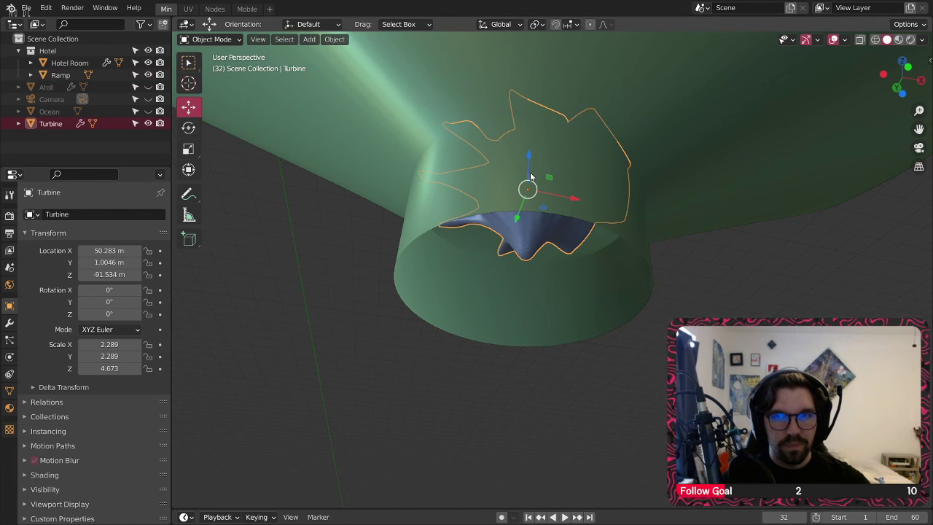
left_click_drag(533, 155, 516, 211)
left_click(658, 287)
middle_click_drag(657, 287, 588, 344)
left_click(496, 408)
left_click(501, 408)
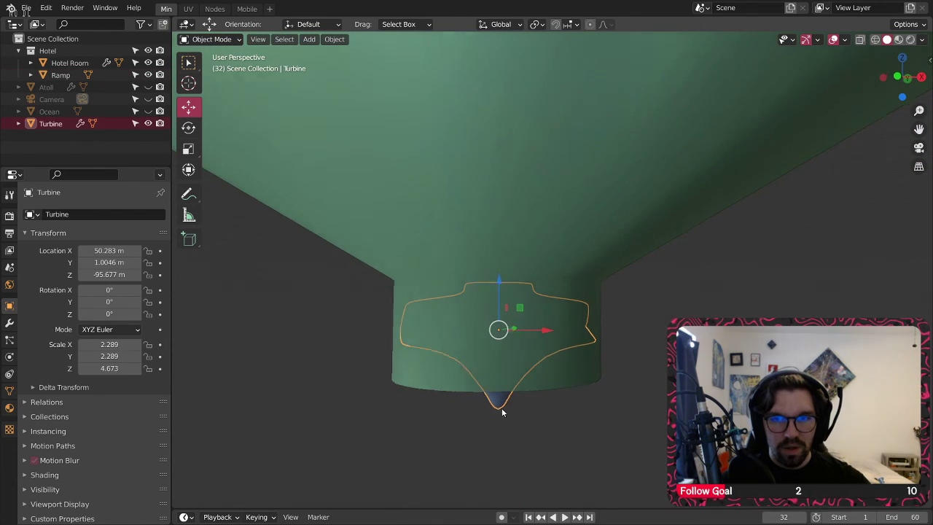
left_click_drag(500, 341, 504, 272)
left_click(518, 427)
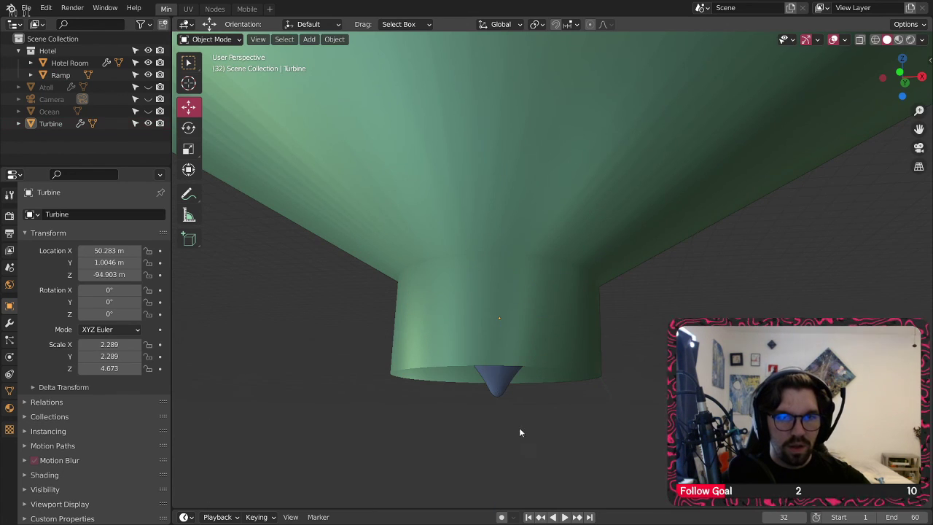
middle_click_drag(518, 427, 537, 221)
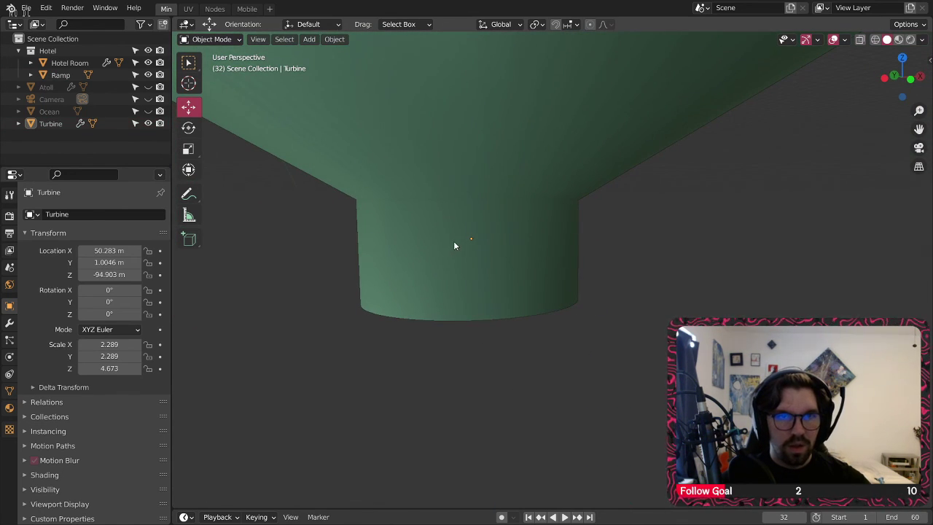
Step: Bevel the Ramp's edge loop where the funnel meets the outlet with 5 segments and a width of about 0.08 m
left_click(453, 246)
left_click(232, 41)
left_click(216, 58)
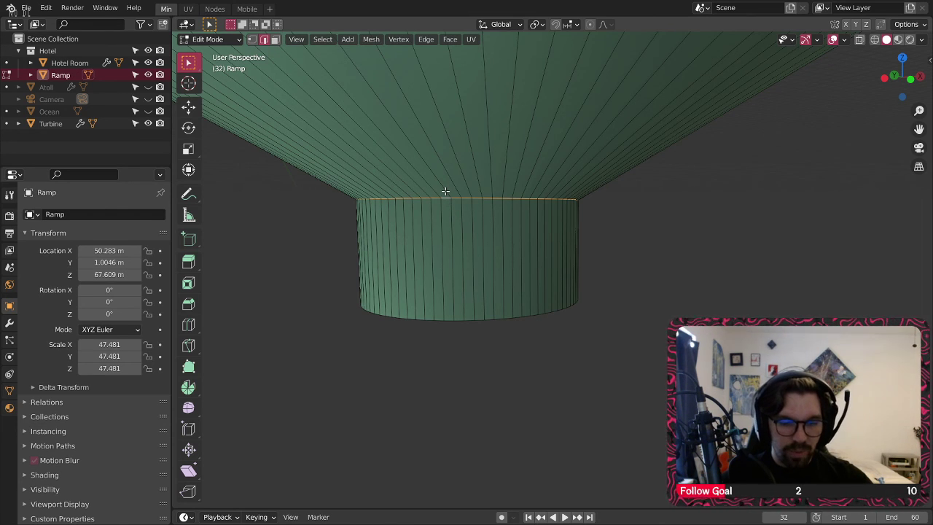
key("ctrl+b")
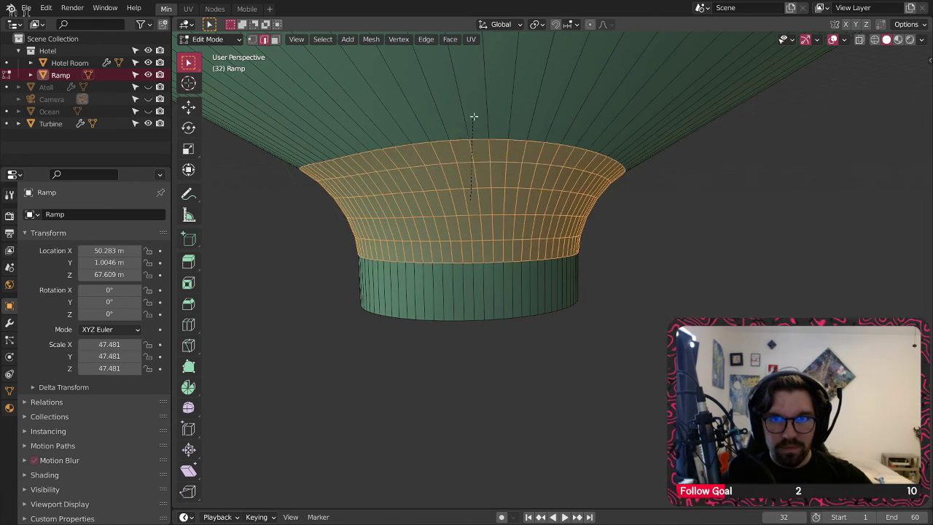
left_click(497, 180)
middle_click_drag(498, 180, 564, 292)
scroll(568, 297, "up", 5)
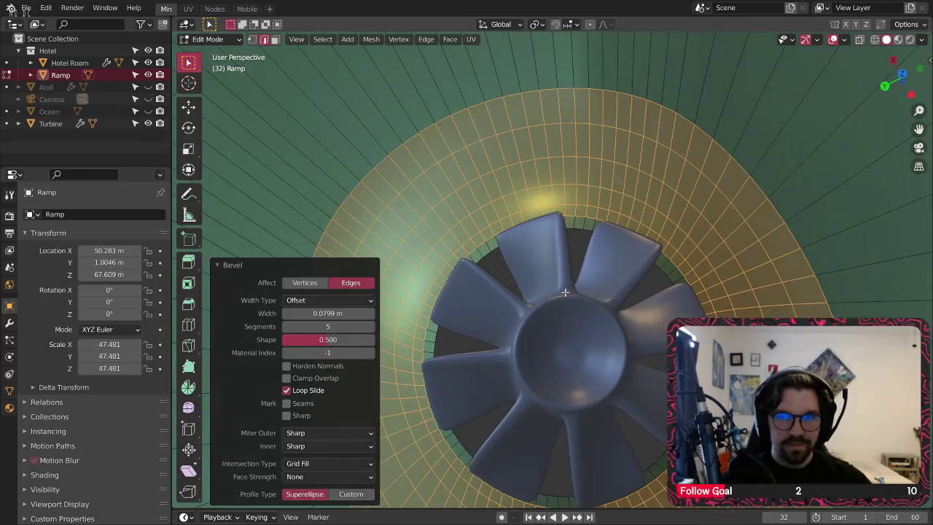
Step: Enlarge the Turbine in Object Mode to fill the outlet, at a scale of about 2.387 in X and Y and 4.872 in Z
left_click(208, 39)
left_click(218, 50)
left_click(591, 325)
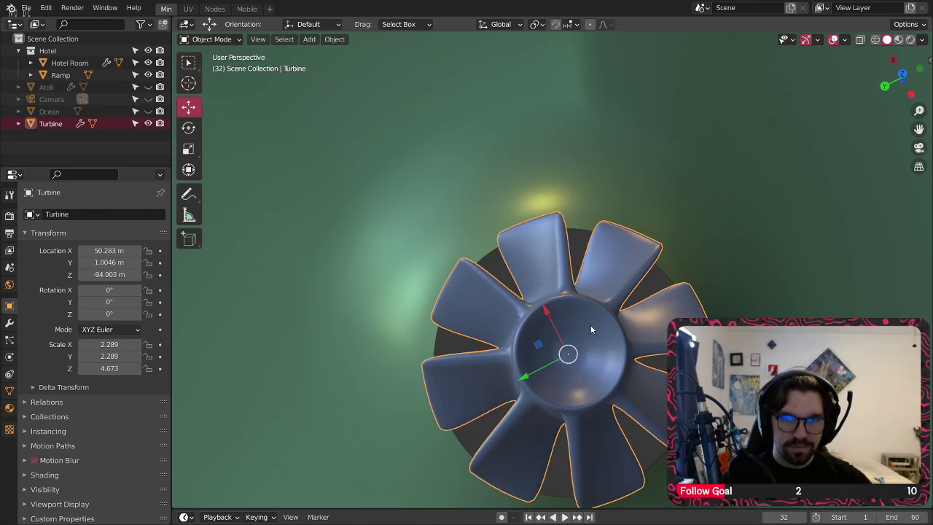
middle_click_drag(590, 325, 611, 269)
key("s")
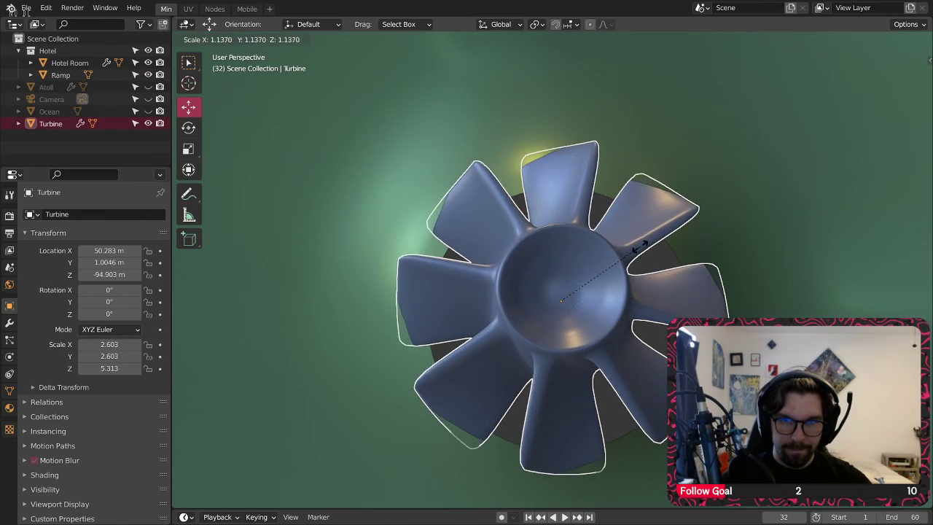
left_click(636, 248)
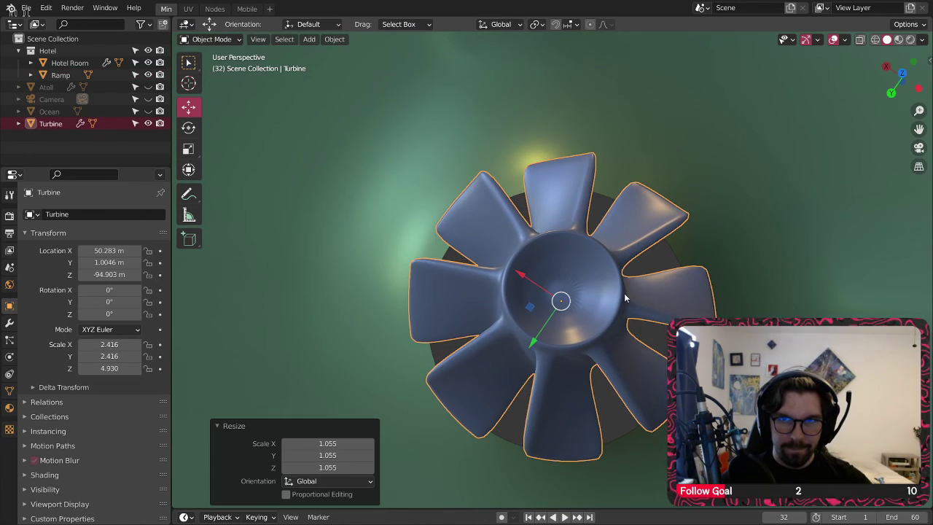
middle_click_drag(636, 248, 677, 174)
left_click(672, 181)
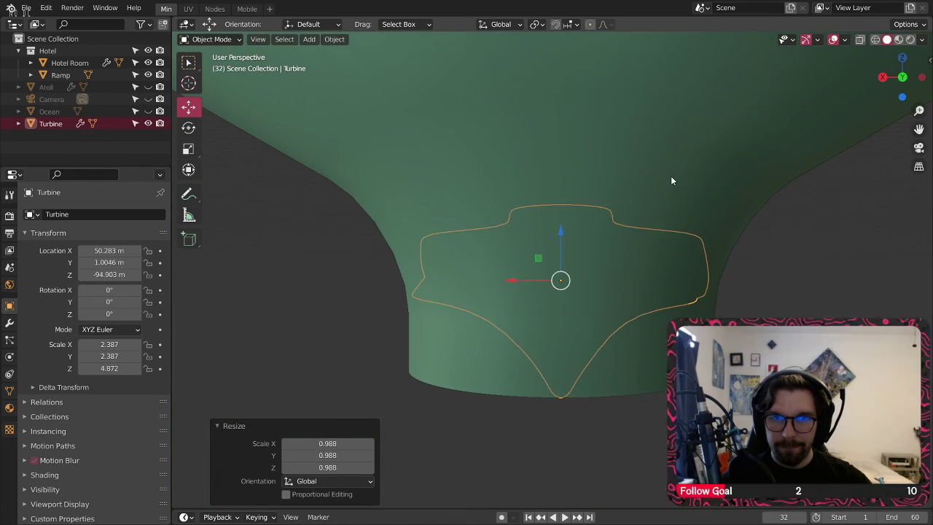
Step: Examine the ramp's overall funnel shape and the turbine's fit and surface at its lower tip
middle_click_drag(537, 238, 586, 304)
scroll(687, 225, "down", 5)
left_click(212, 39)
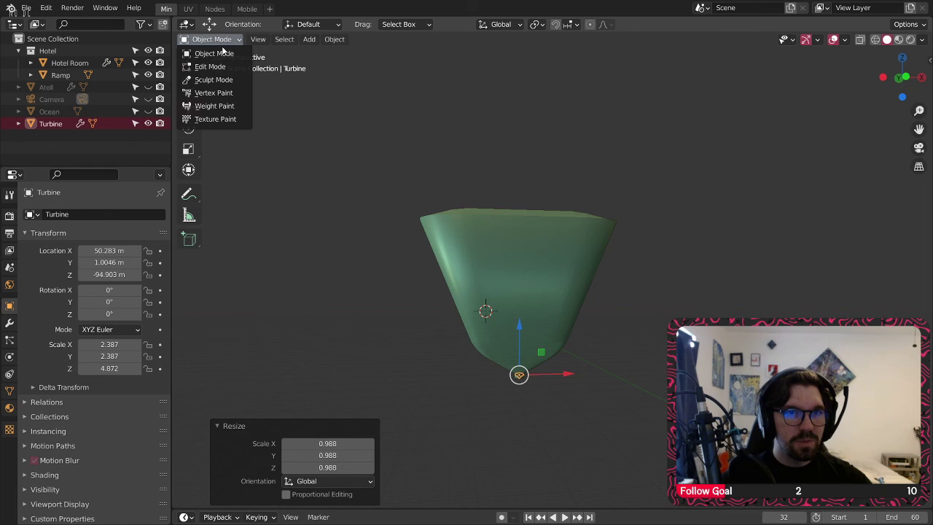
left_click(413, 352)
middle_click_drag(414, 352, 585, 226, "shift")
scroll(387, 299, "up", 5)
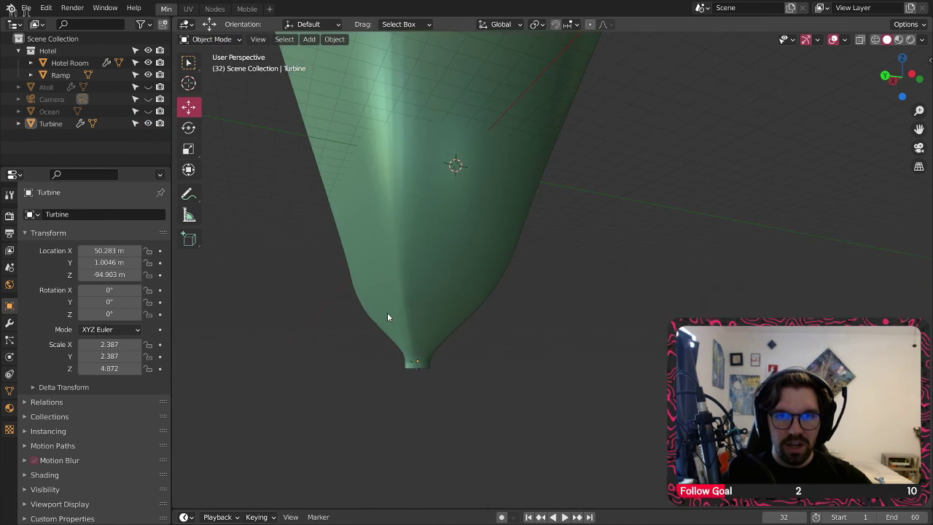
middle_click_drag(387, 312, 604, 210)
scroll(457, 322, "up", 5)
scroll(444, 337, "up", 5)
scroll(505, 141, "up", 4)
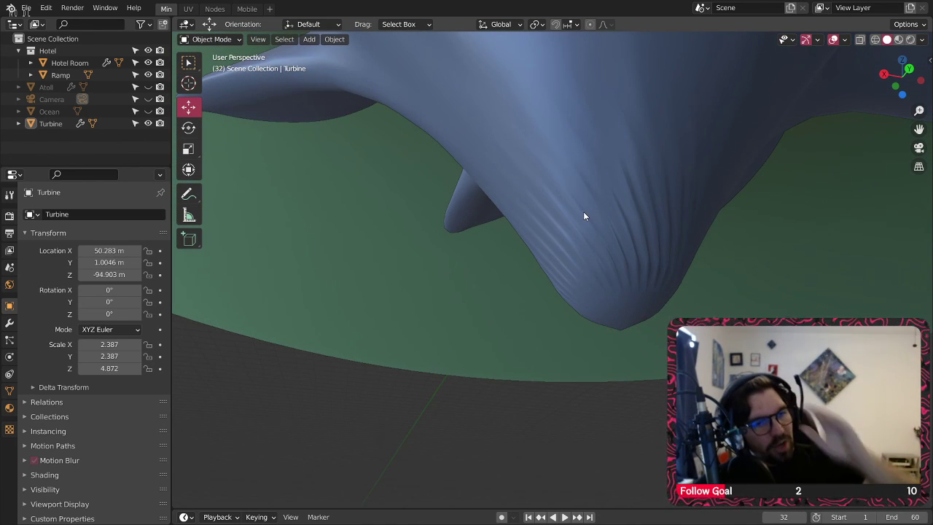
middle_click_drag(555, 255, 448, 223)
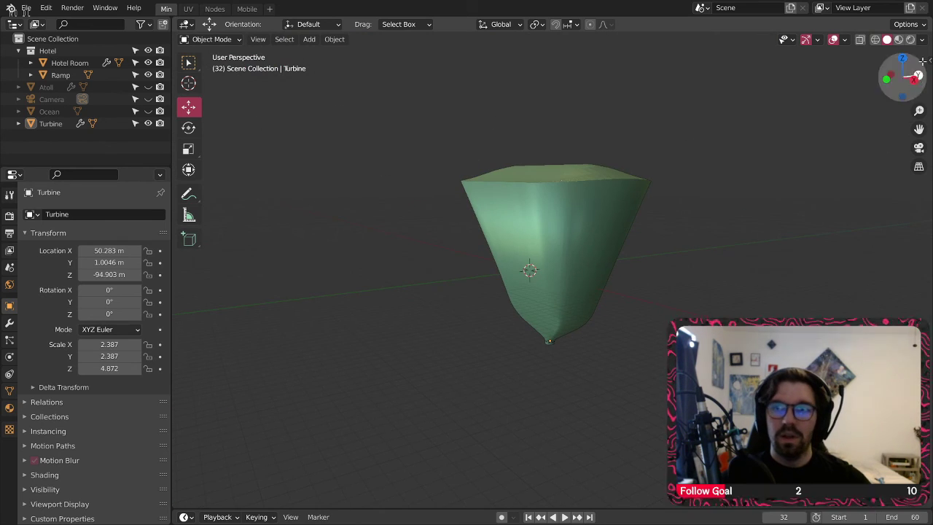
Step: Switch the viewport to Material Preview shading and inspect the turbine inside the ramp's outlet from below
left_click(899, 39)
mouse_move(543, 295)
middle_mouse_down()
mouse_move(553, 309)
mouse_move(489, 340)
mouse_move(475, 230)
mouse_move(558, 158)
mouse_move(514, 298)
mouse_move(488, 221)
mouse_move(500, 295)
mouse_move(537, 194)
mouse_move(558, 252)
mouse_move(560, 156)
mouse_move(503, 314)
middle_mouse_up()
scroll(475, 229, "up", 4)
scroll(503, 314, "up", 3)
scroll(519, 306, "up", 2)
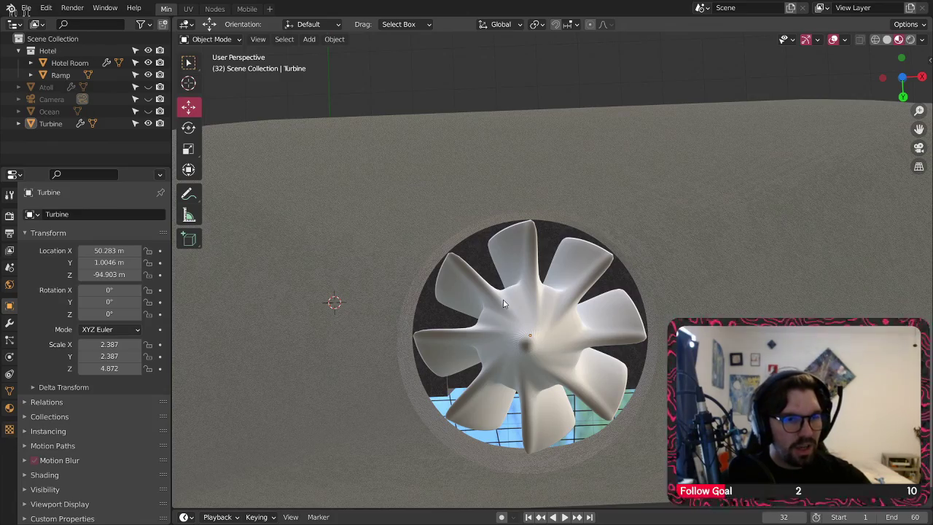
middle_click_drag(503, 304, 504, 397)
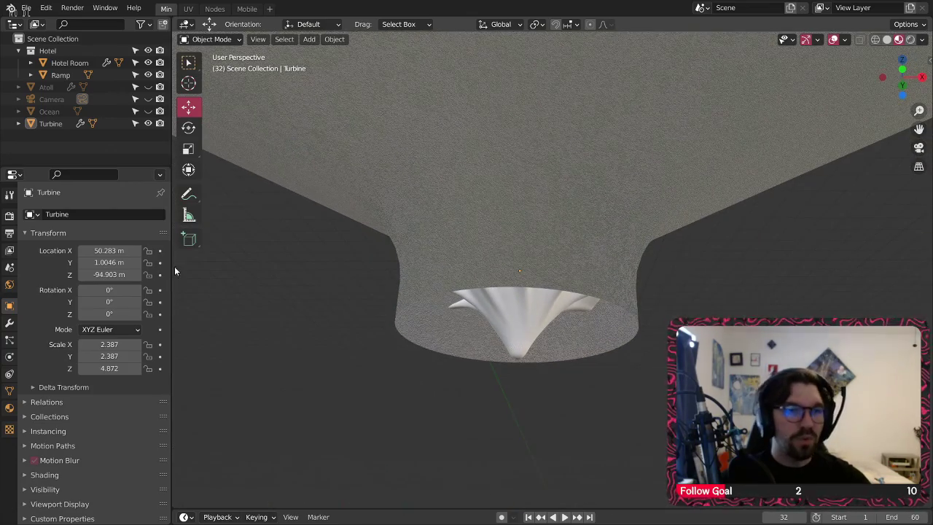
Step: Hide the Ramp and select the exposed Turbine
left_click(148, 63)
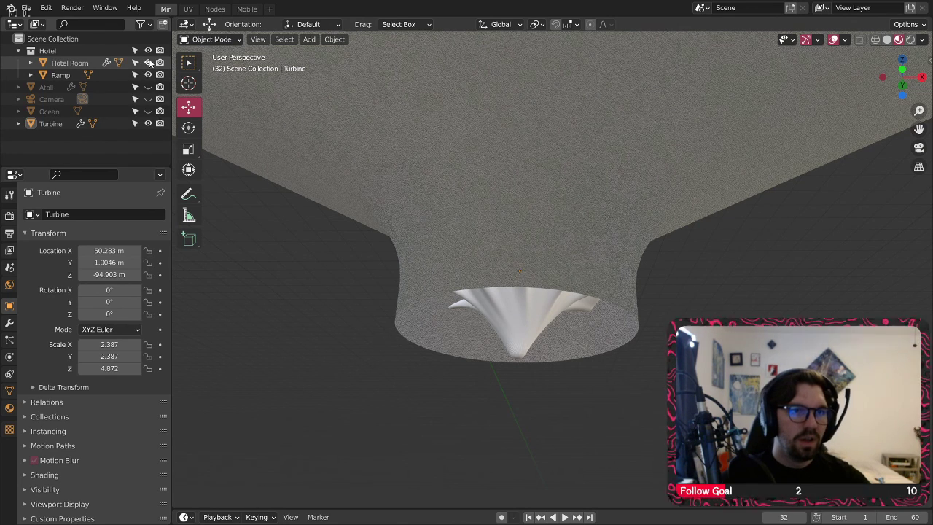
left_click(148, 75)
middle_click_drag(506, 256, 549, 284)
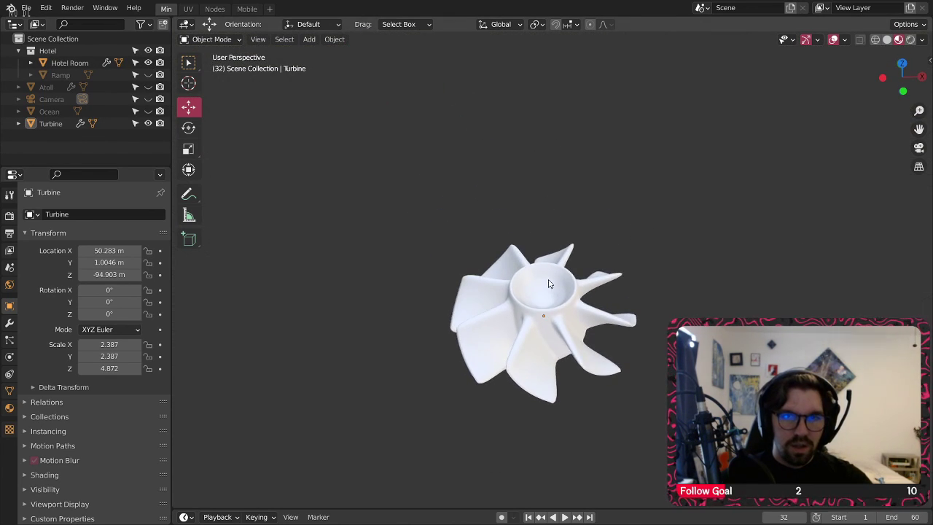
scroll(549, 288, "up", 4)
left_click(547, 320)
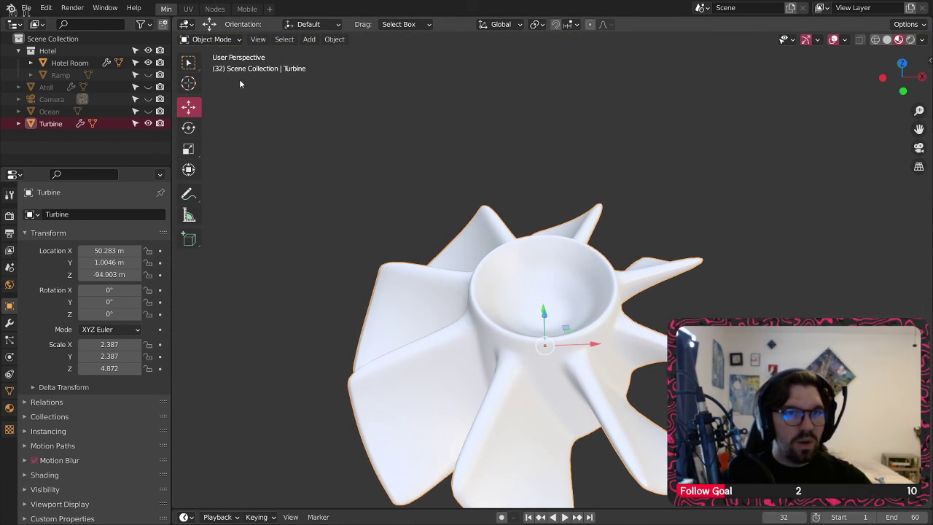
Step: Add a mesh cylinder with 32 vertices, a 1 m radius and a 2 m depth at the world origin
left_click(306, 39)
mouse_move(313, 54)
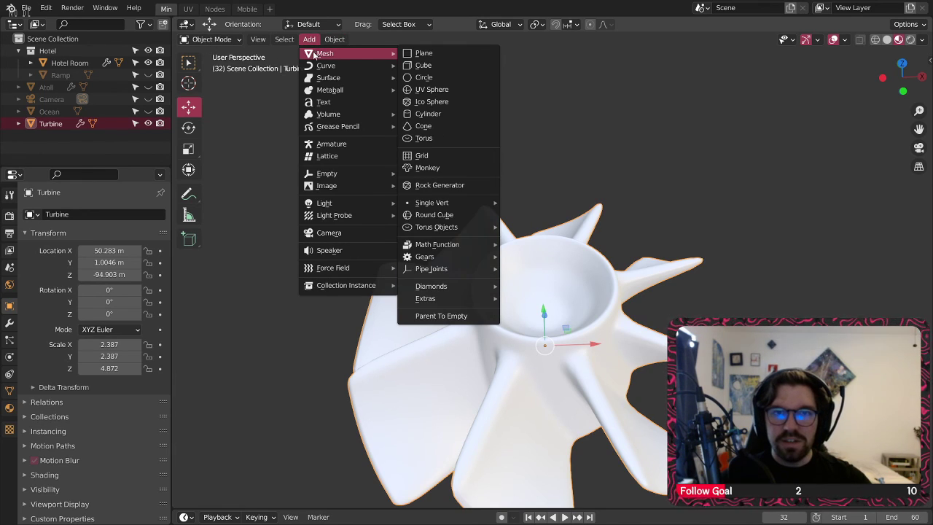
left_click(426, 114)
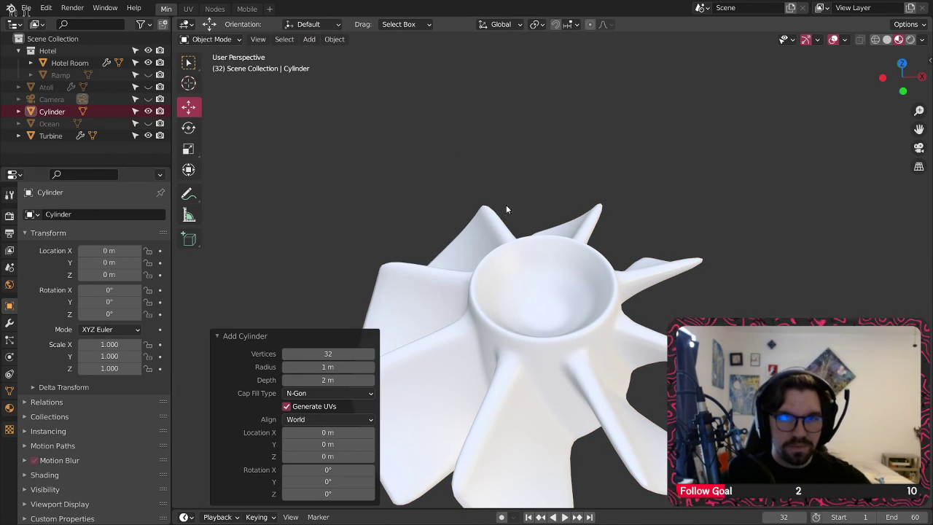
Step: Move the cylinder just above the Turbine, to about X 50.115 m and Z -85.645 m
scroll(506, 205, "down", 5)
middle_click_drag(510, 226, 514, 294, "shift")
key("Home")
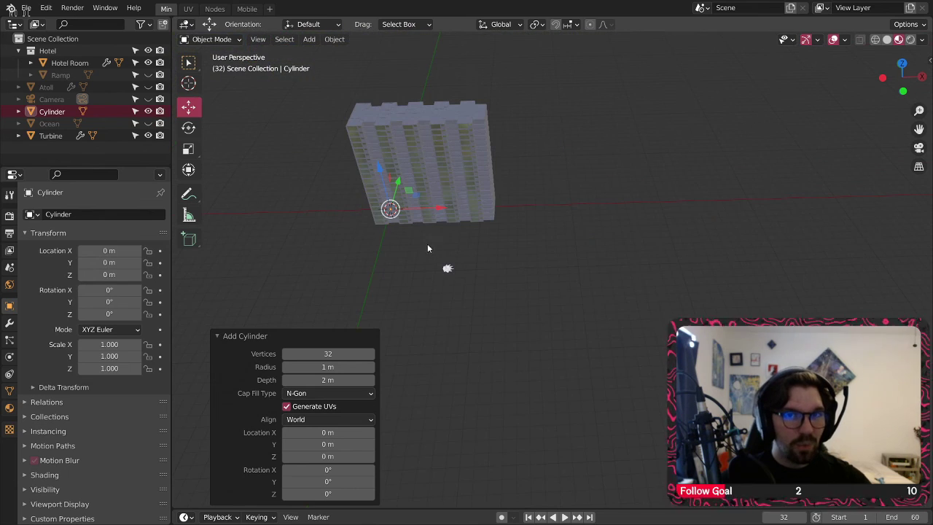
scroll(395, 230, "up", 3)
key("g")
key("z")
left_click(382, 274)
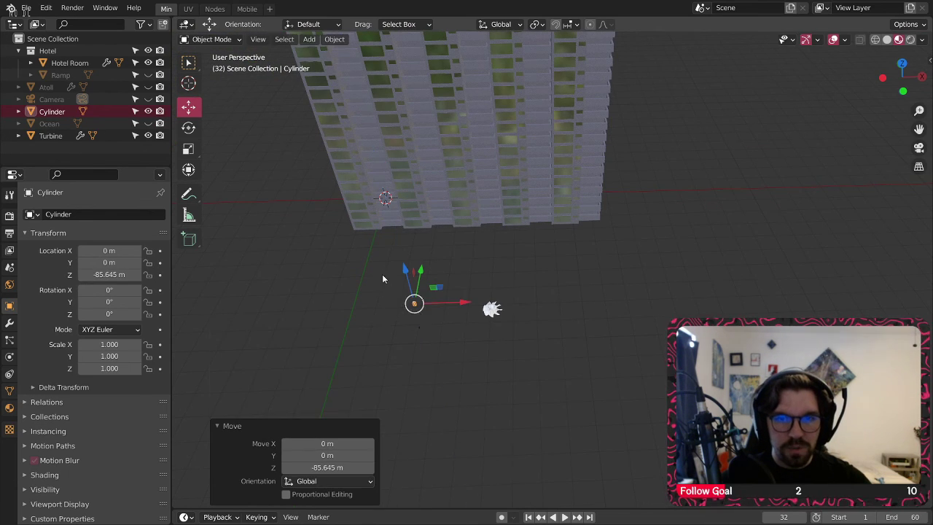
scroll(430, 310, "up", 4)
left_click_drag(441, 296, 603, 297)
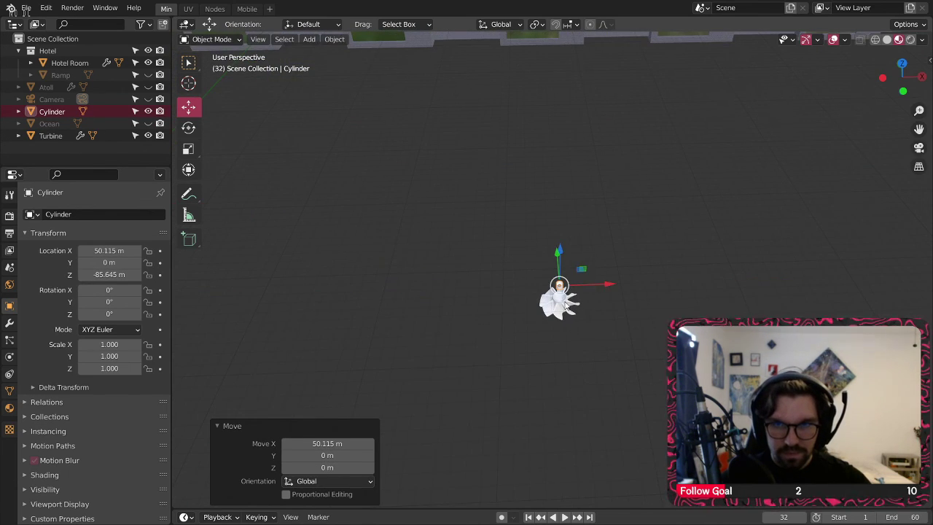
Step: Lower the cylinder about 4.84 m along Z to the Turbine's hub, at about Z -90.482 m
scroll(558, 280, "up", 5)
middle_click_drag(553, 139, 559, 128)
key("g")
key("z")
left_click(547, 295)
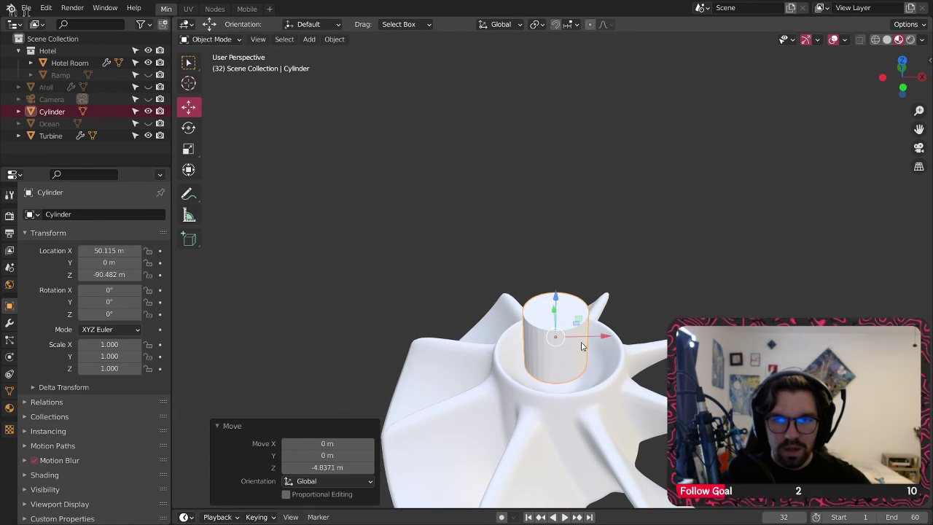
Step: Centre the cylinder over the Turbine's hub by eye, at about X 50.235 m and Y 0.934 m
key("g")
key("x")
left_click(579, 343)
scroll(581, 345, "up", 3)
scroll(581, 344, "up", 3)
middle_click_drag(579, 345, 502, 362)
left_click_drag(550, 292, 612, 377)
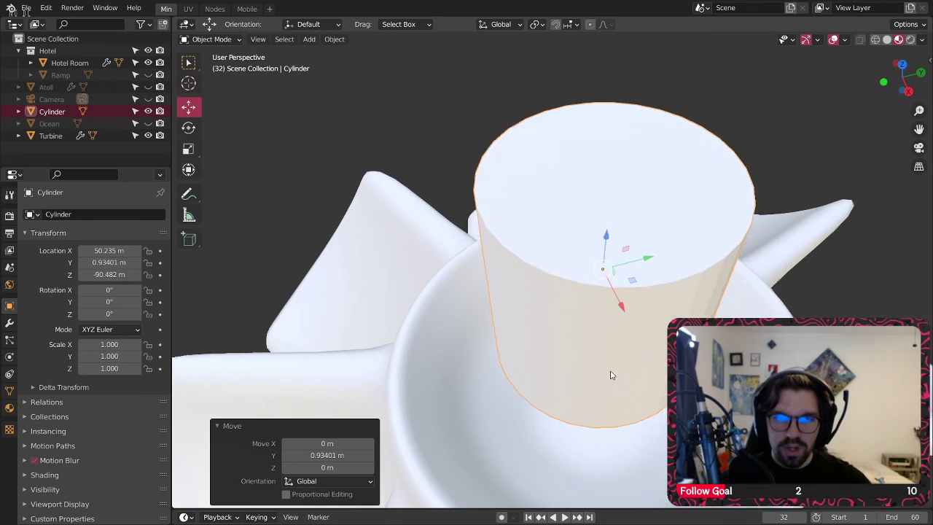
Step: Sink the cylinder into the Turbine's hollow hub, to about Z -92.155 m
middle_click_drag(613, 377, 567, 146)
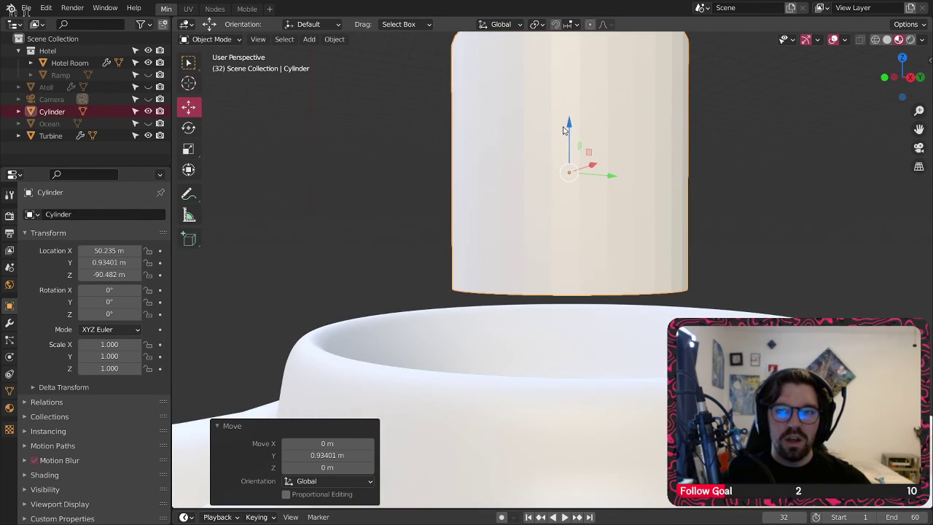
key("g")
key("z")
left_click(537, 277)
mouse_move(537, 276)
middle_mouse_down()
mouse_move(598, 329)
mouse_move(558, 350)
mouse_move(490, 299)
mouse_move(527, 272)
middle_mouse_up()
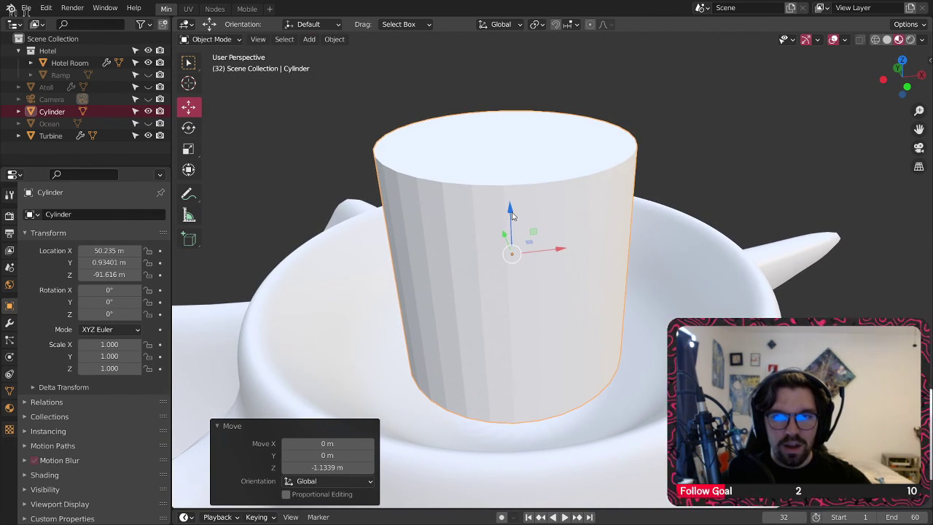
key("g")
key("z")
left_click(521, 348)
middle_click_drag(521, 348, 409, 421)
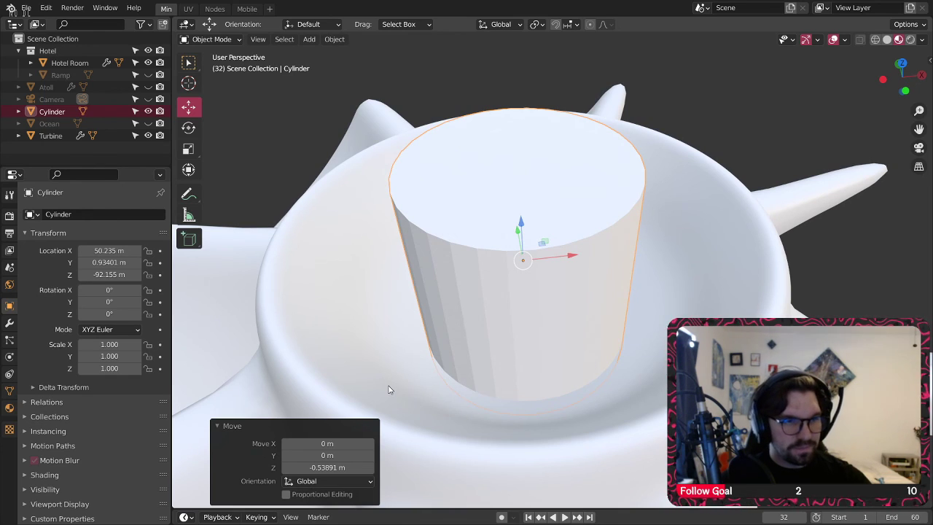
Step: Copy the Turbine's X and Y locations to the cylinder, setting X to 50.2829 m and Y to 1.00458 m
left_click(329, 310)
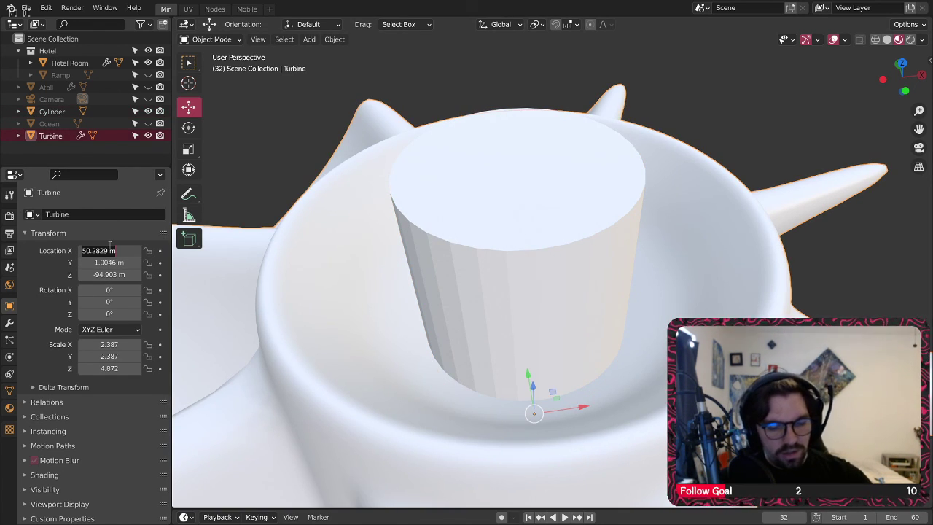
left_click(544, 227)
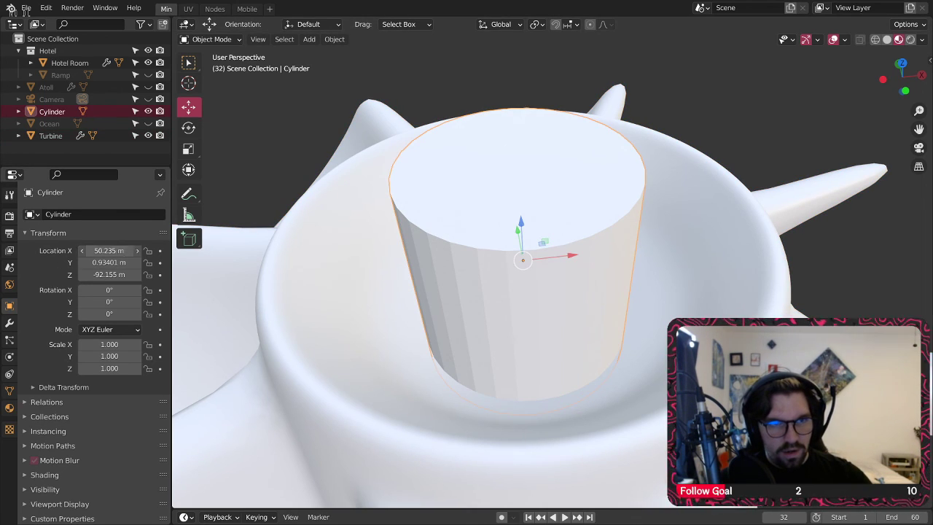
left_click(333, 308)
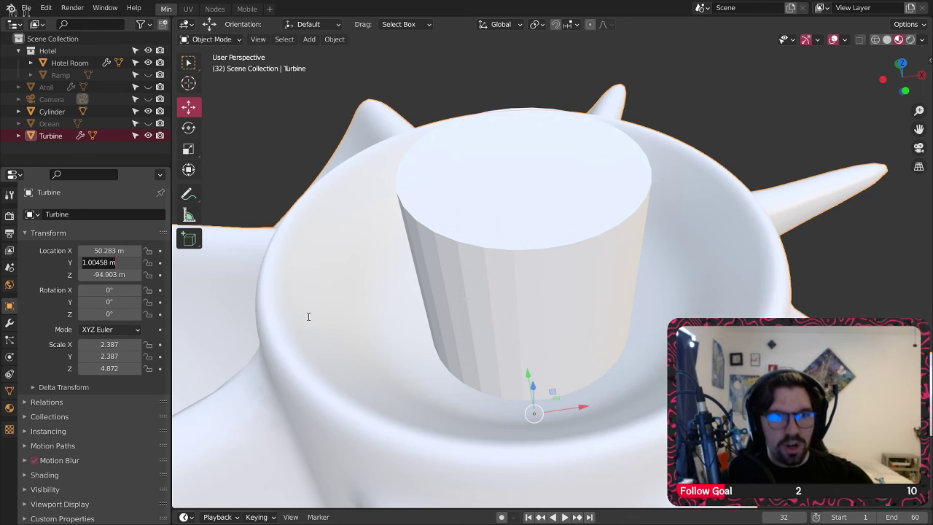
left_click(499, 238)
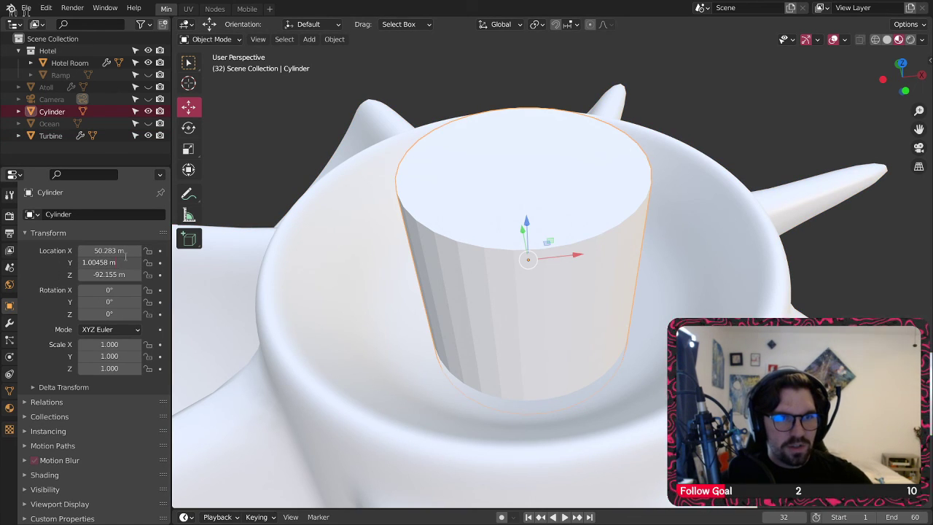
key("Return")
Step: Apply smooth shading to the cylinder
scroll(439, 145, "down", 5)
mouse_move(484, 174)
middle_mouse_down()
mouse_move(458, 219)
mouse_move(458, 180)
mouse_move(484, 175)
middle_mouse_up()
scroll(457, 179, "up", 4)
right_click(457, 180)
left_click(441, 182)
Step: Resize the cylinder into a slimmer, taller shaft, at a scale of about 0.922 in X and Y and 2.043 in Z
scroll(441, 181, "down", 5)
scroll(483, 175, "up", 5)
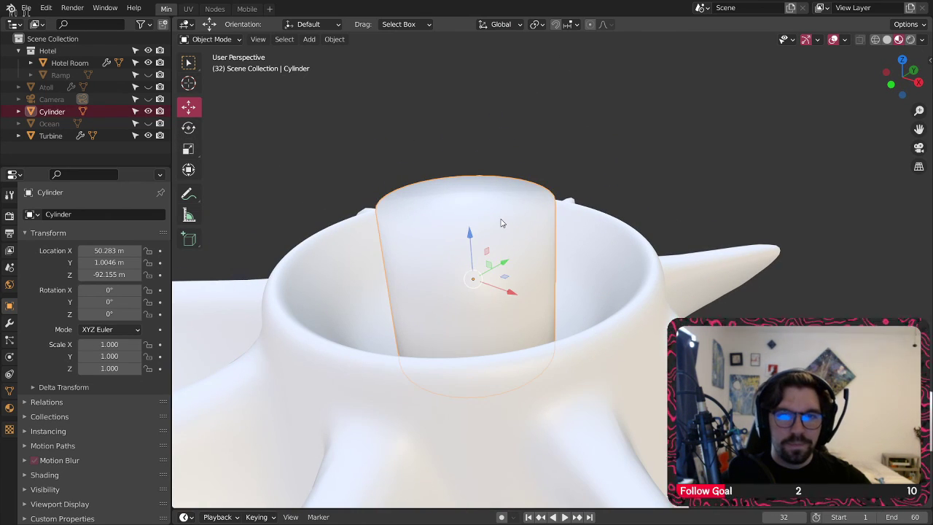
key("s")
left_click(438, 222)
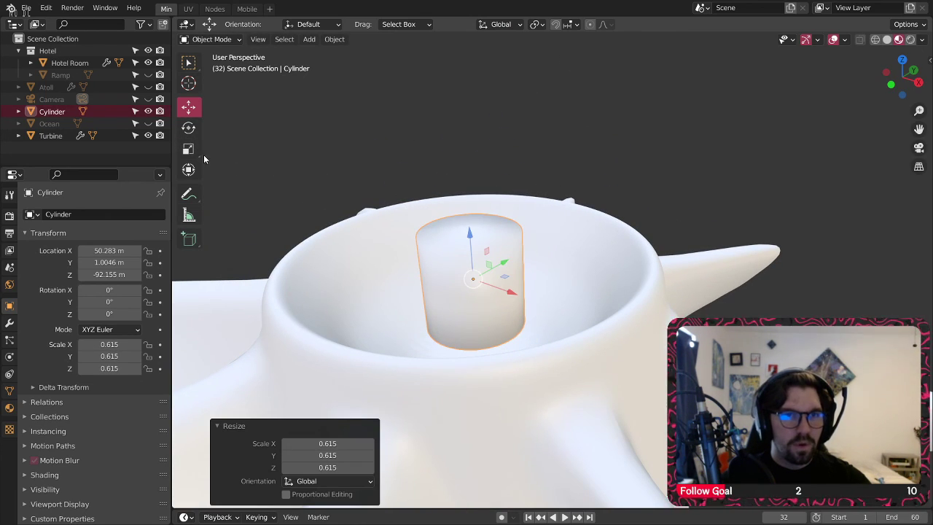
left_click_drag(469, 236, 481, 179)
middle_click_drag(489, 226, 520, 207, "shift")
scroll(527, 279, "up", 4)
scroll(527, 279, "down", 6)
key("s")
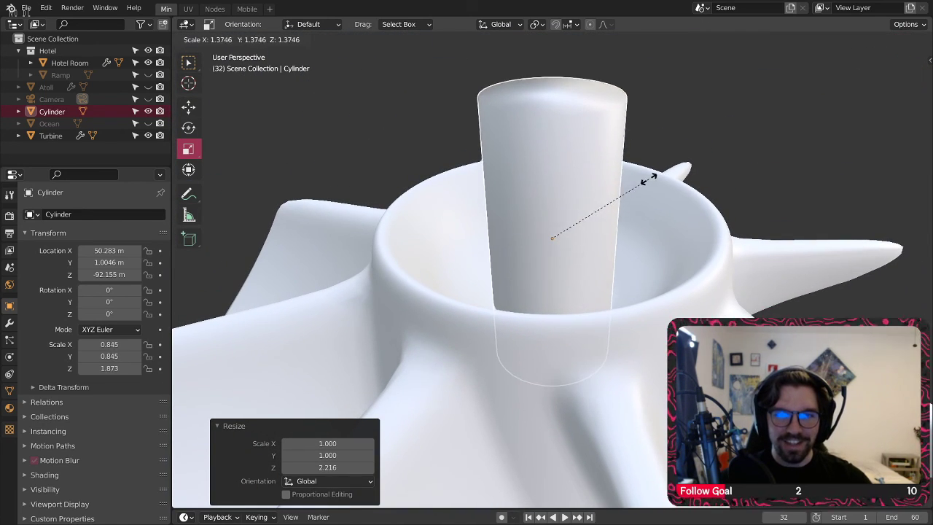
left_click(644, 180)
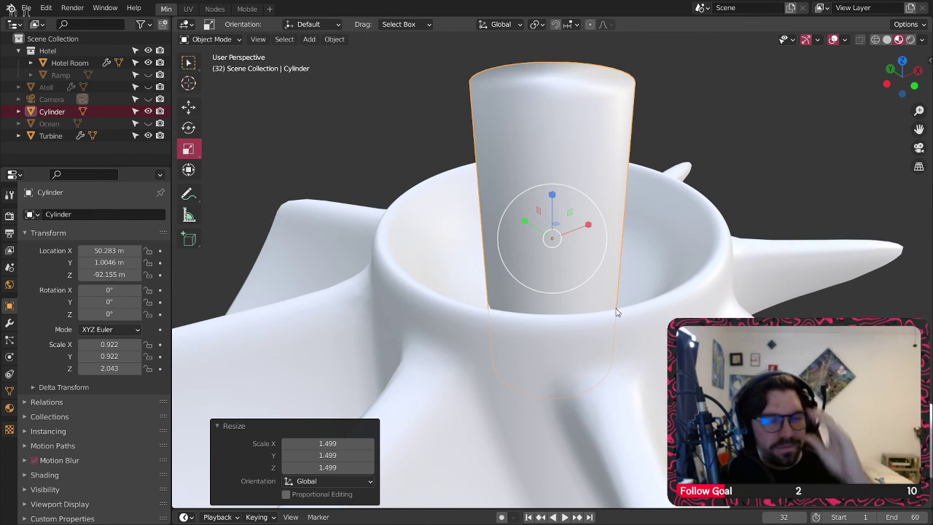
Step: Raise the cylinder about 0.573 m along Z, keeping its lower end inside the Turbine's hub
middle_click_drag(596, 320, 612, 358)
left_click(189, 108)
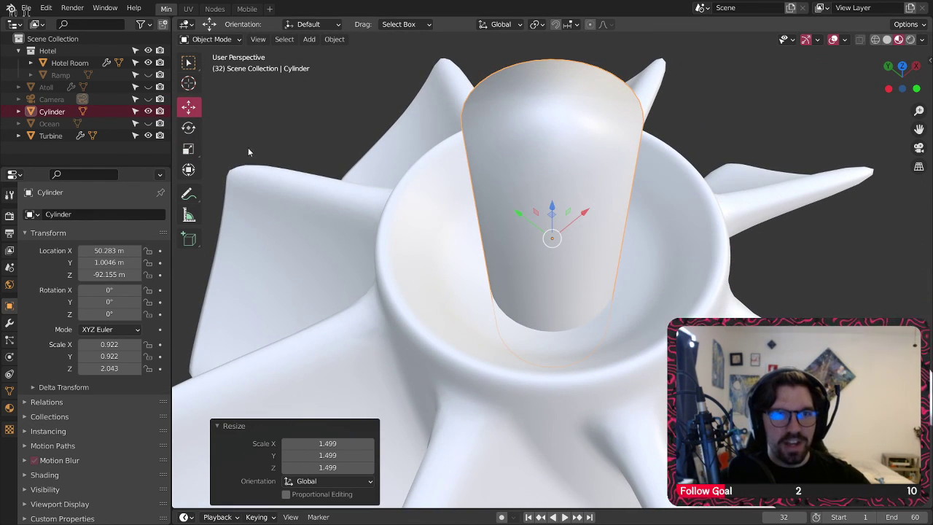
left_click_drag(552, 211, 555, 185)
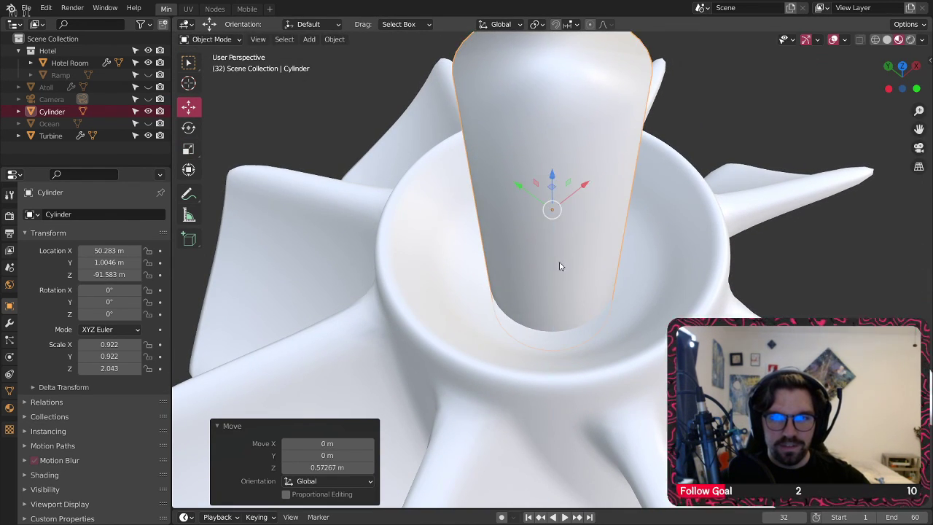
Step: In Edit Mode, move the cylinder's top face up about 42.98 m along Z to form a long shaft
middle_click_drag(558, 219, 581, 208)
scroll(580, 208, "down", 4)
middle_click_drag(532, 257, 502, 266)
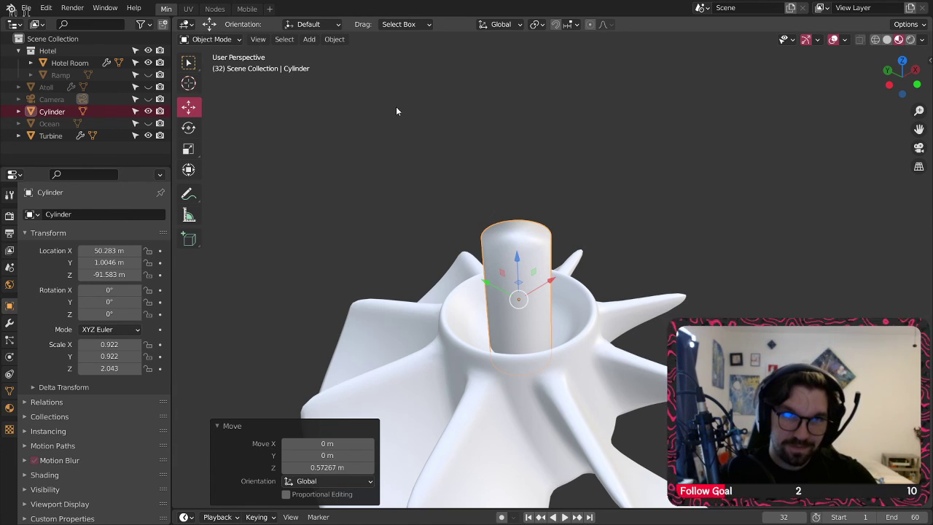
left_click(208, 39)
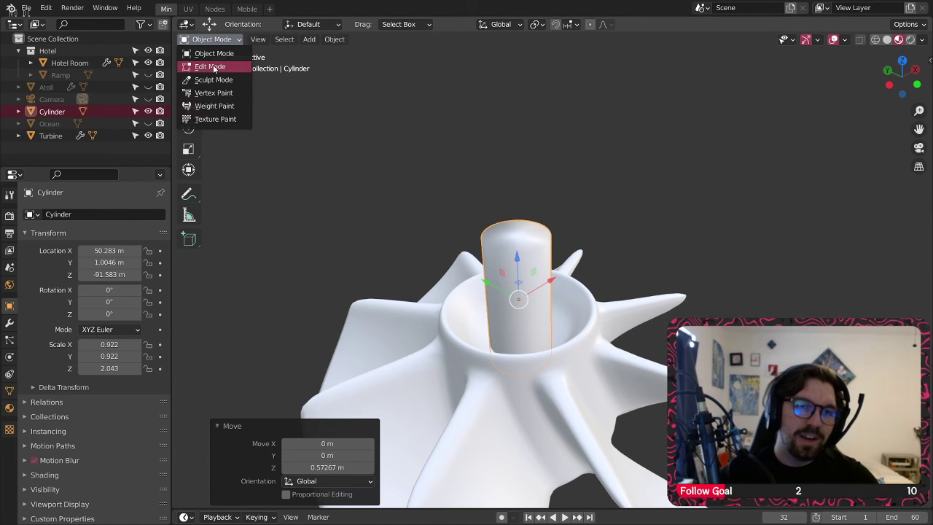
left_click(211, 67)
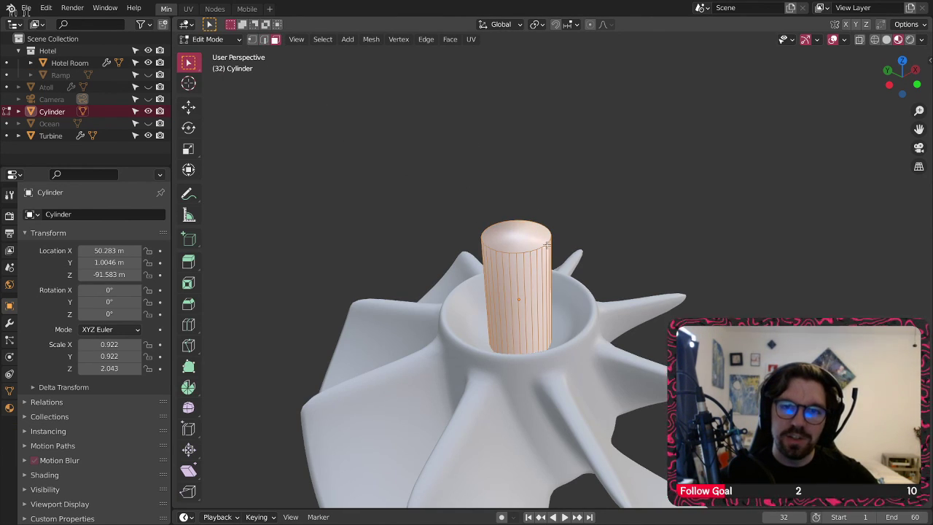
scroll(546, 244, "down", 8)
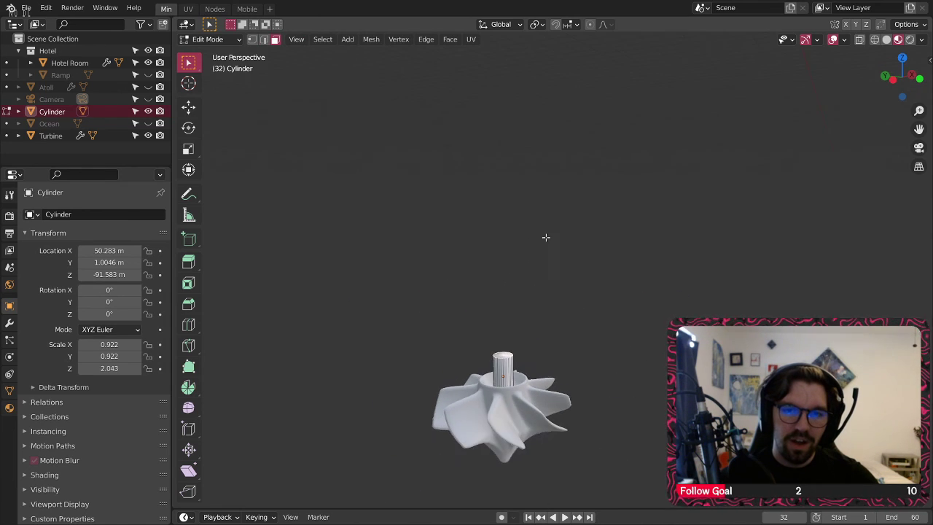
scroll(542, 306, "down", 3)
left_click(188, 108)
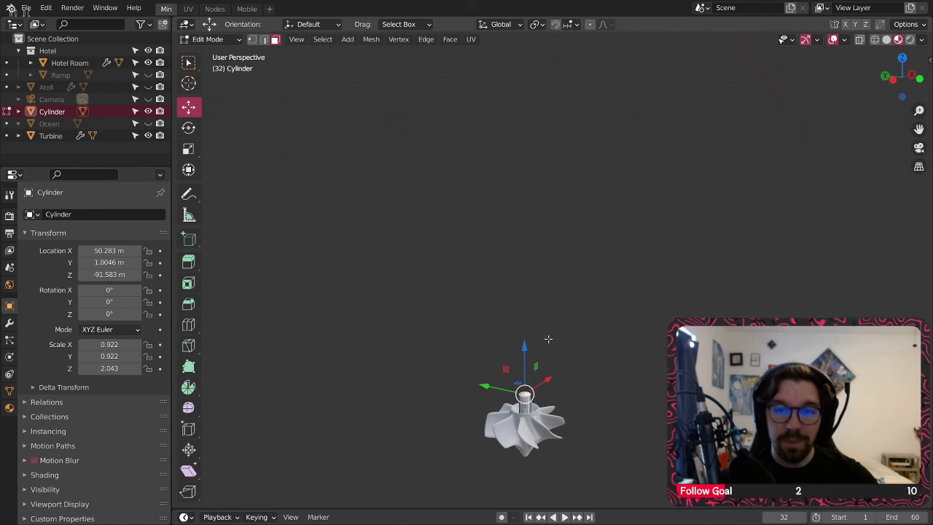
left_click_drag(526, 348, 527, 290)
left_click_drag(554, 78, 560, 60)
Step: Extend the shaft up into the hotel by raising its top face about another 54 m along Z
scroll(572, 62, "down", 4)
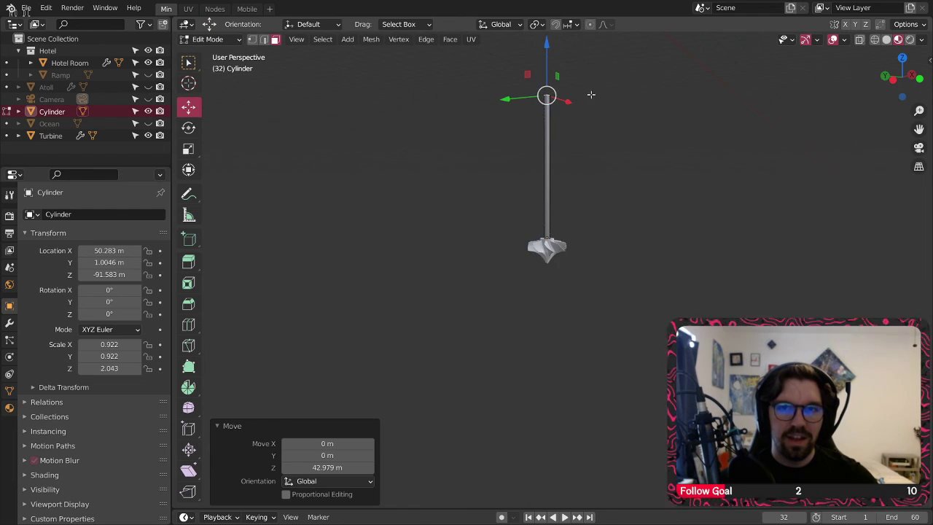
middle_click_drag(591, 94, 588, 170, "shift")
left_click_drag(567, 237, 567, 195)
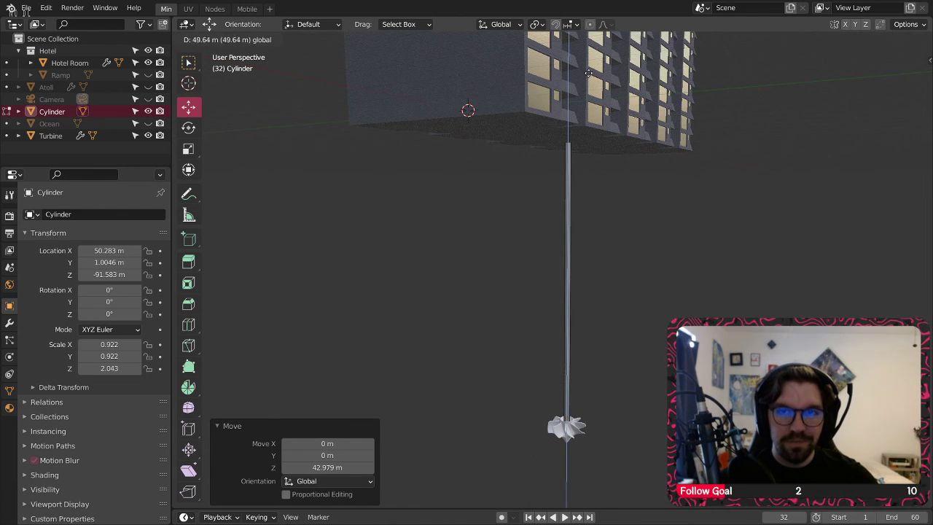
left_click_drag(587, 73, 588, 67)
Step: Examine the shaft's top end inside the hotel and its clearance to the surrounding walls and floor
scroll(383, 164, "up", 6)
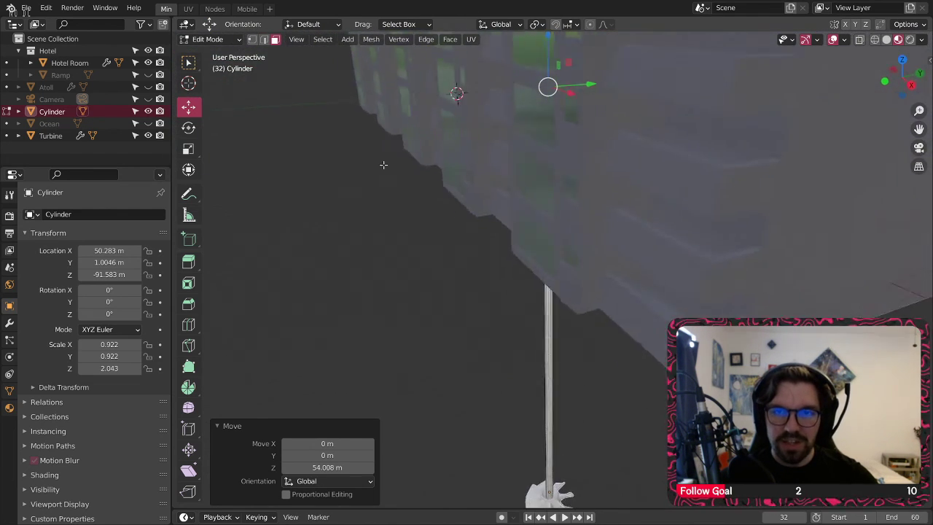
scroll(383, 164, "up", 5)
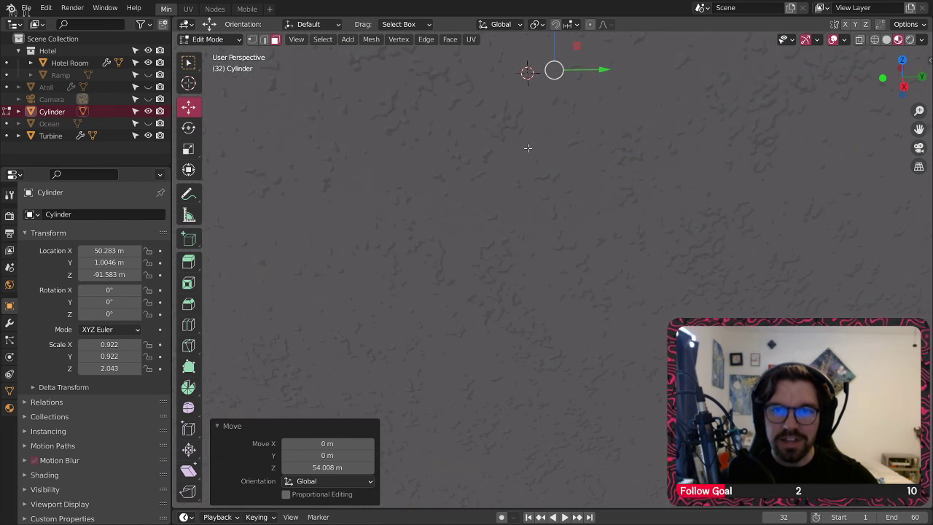
scroll(528, 148, "up", 4)
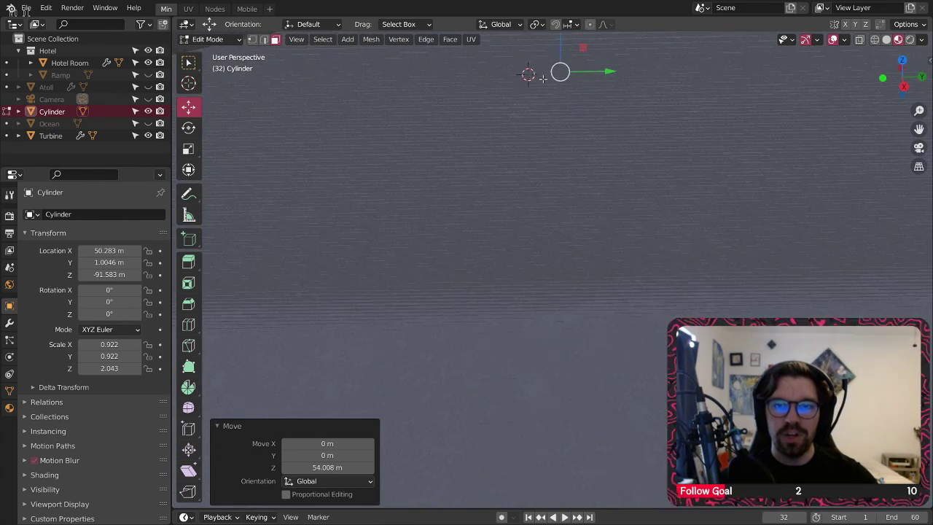
scroll(572, 194, "down", 4)
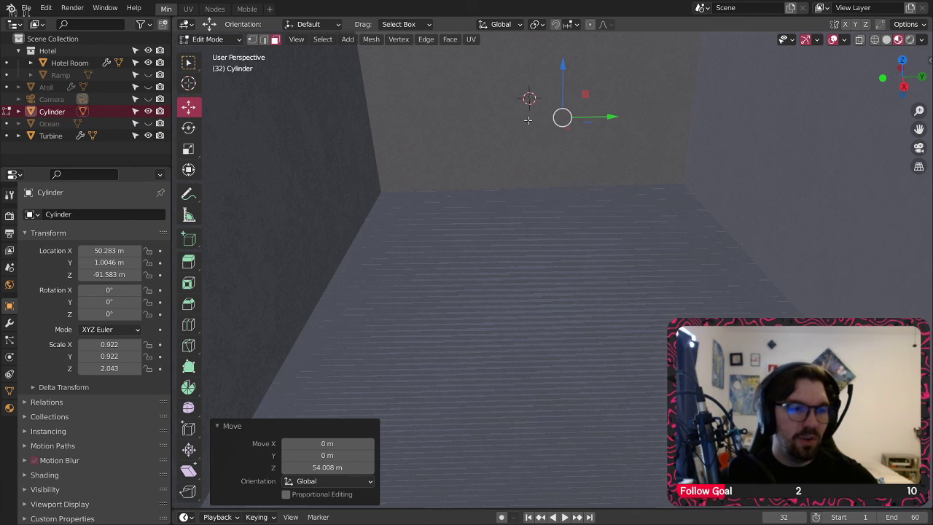
scroll(569, 109, "up", 2)
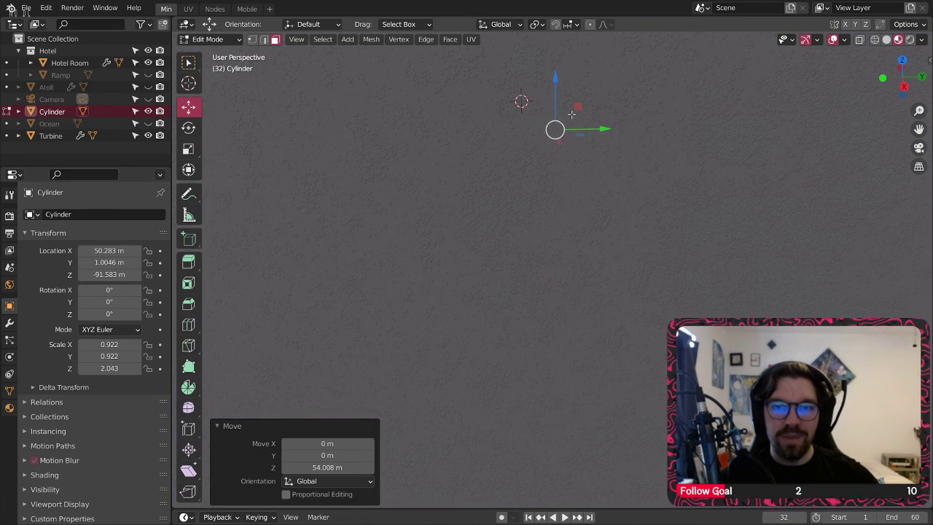
scroll(572, 114, "up", 5)
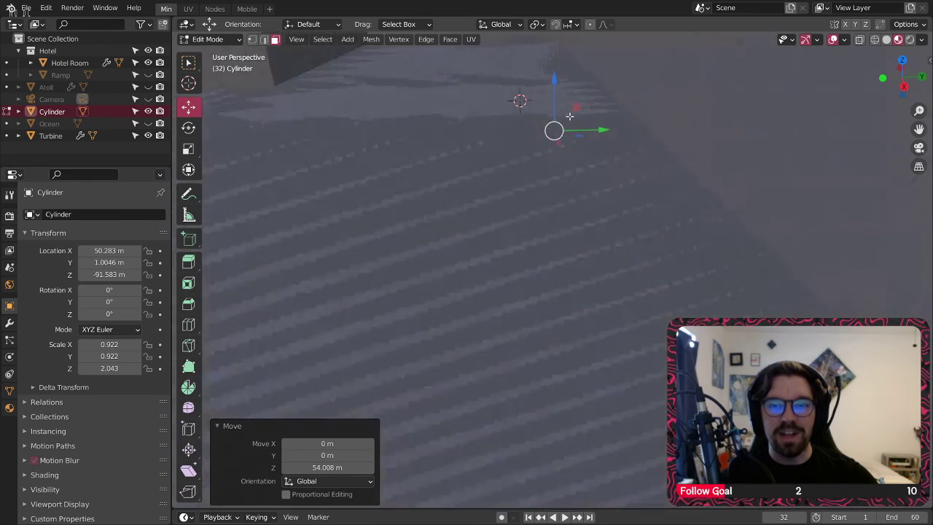
scroll(564, 110, "up", 4)
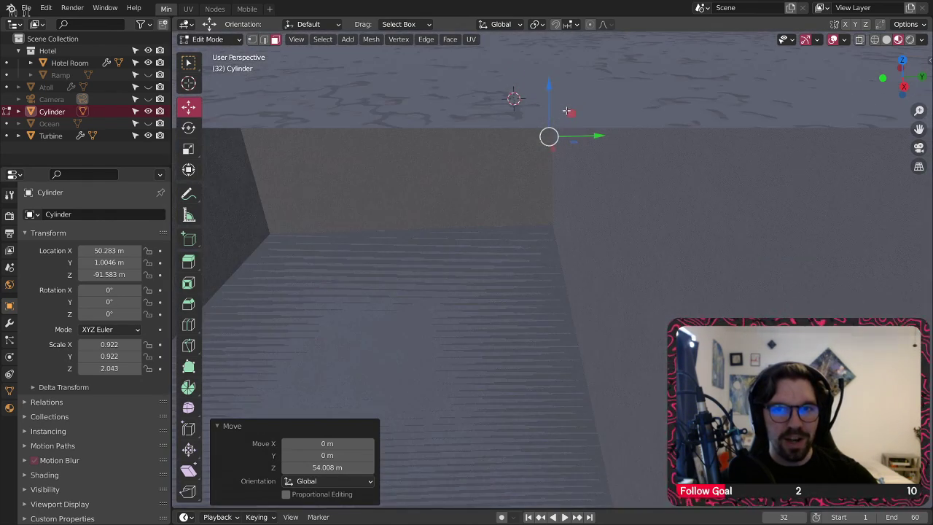
scroll(561, 114, "up", 4)
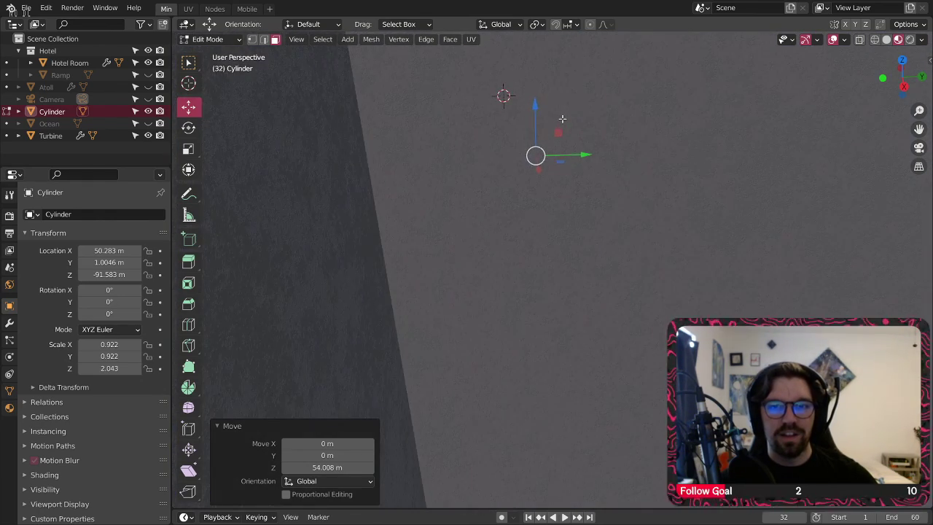
scroll(558, 114, "up", 3)
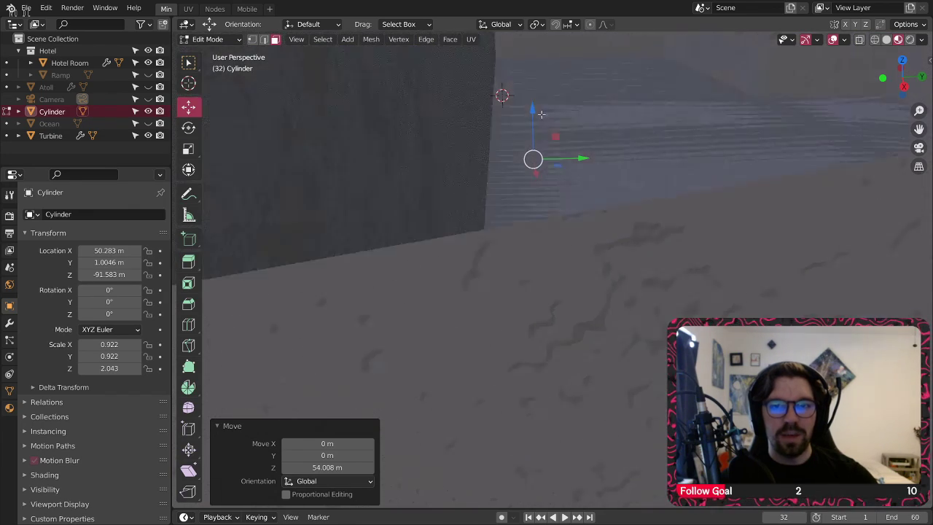
middle_click_drag(511, 313, 506, 277)
middle_click_drag(466, 303, 489, 219, "shift")
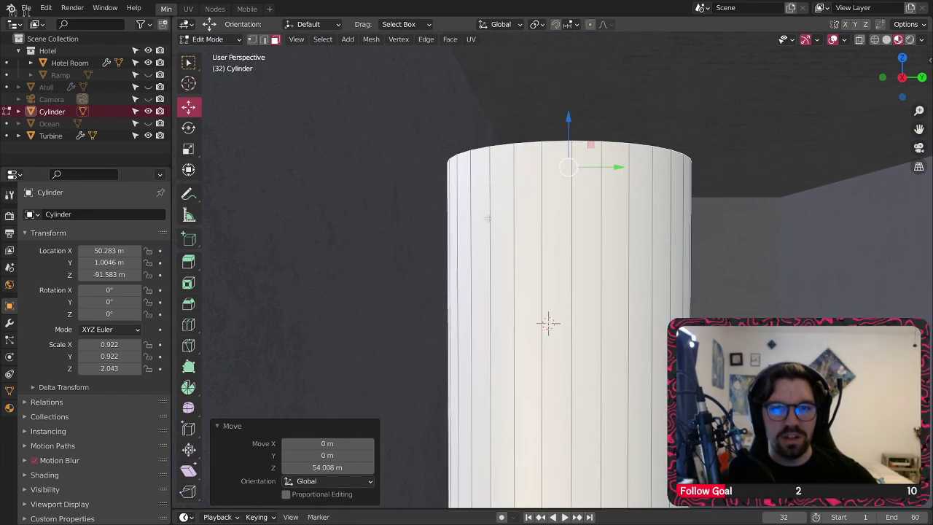
mouse_move(502, 281)
middle_mouse_down()
mouse_move(505, 237)
mouse_move(481, 281)
mouse_move(516, 260)
mouse_move(537, 276)
mouse_move(486, 288)
middle_mouse_up()
scroll(480, 252, "down", 6)
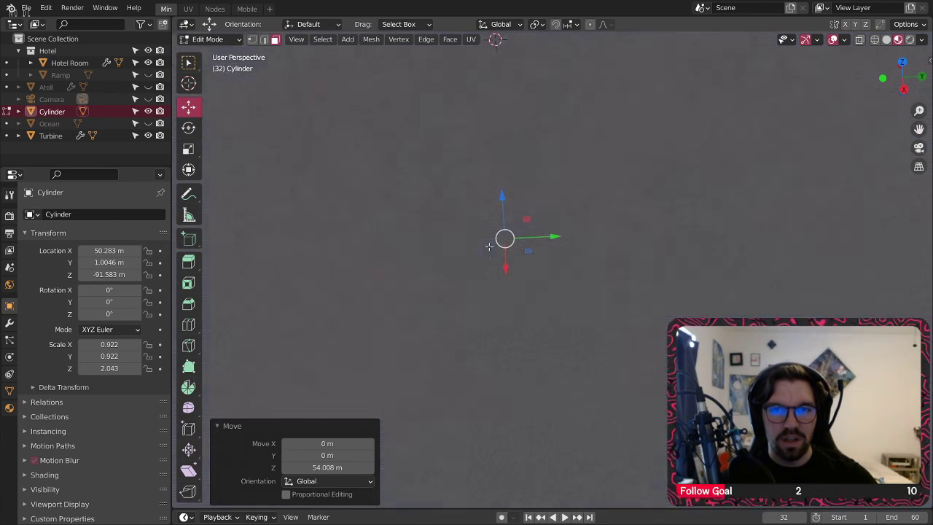
scroll(495, 218, "down", 5)
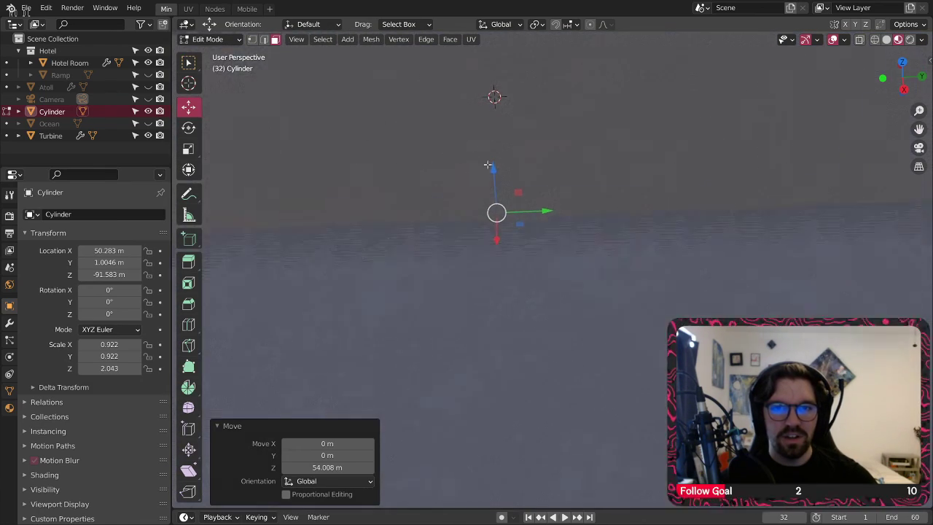
scroll(511, 196, "down", 3)
Step: In Object Mode, move the Hotel Room object about 1.017 m along Y to centre the building over the shaft
middle_click_drag(437, 229, 548, 328)
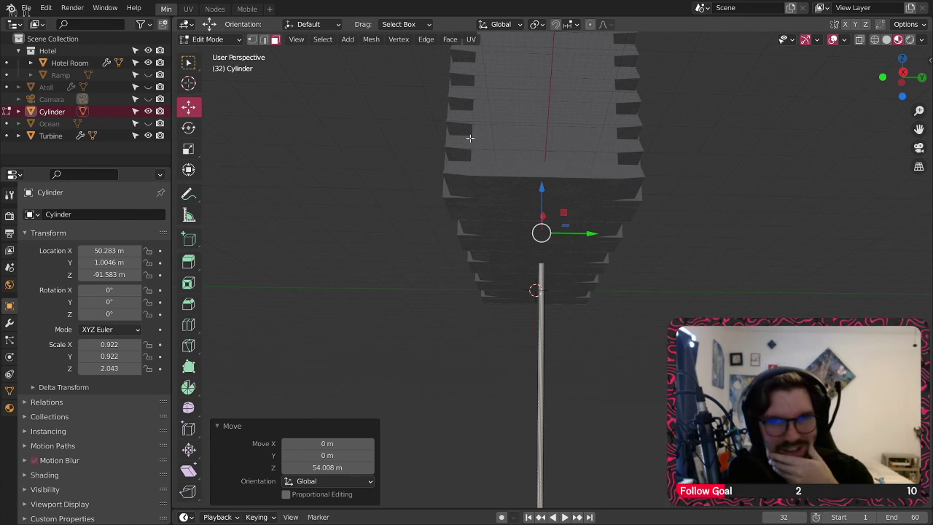
middle_click_drag(470, 138, 579, 261)
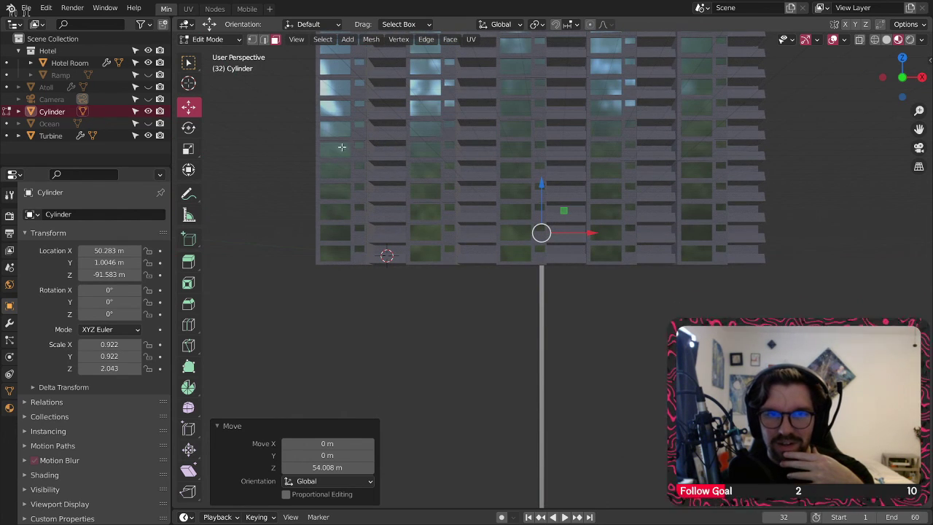
middle_click_drag(639, 187, 555, 283)
middle_click_drag(551, 247, 554, 250)
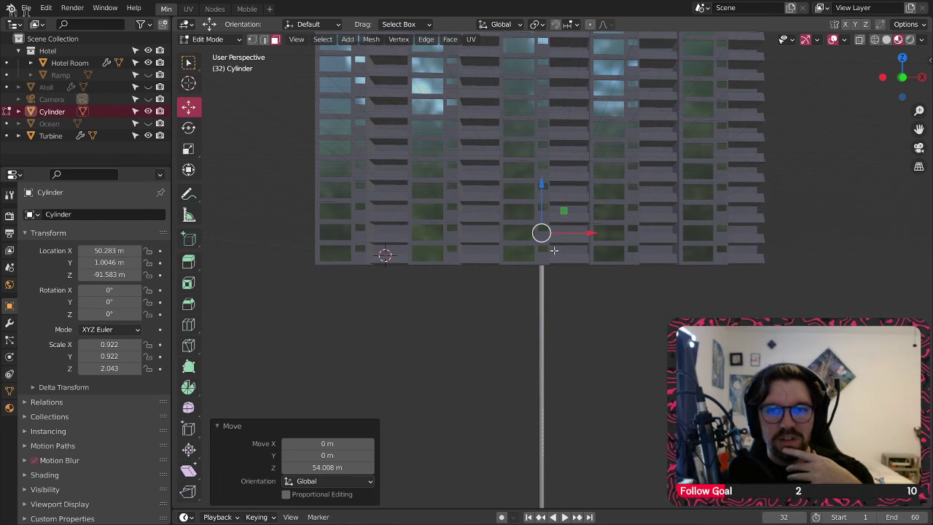
left_click(208, 38)
left_click(212, 48)
left_click(354, 237)
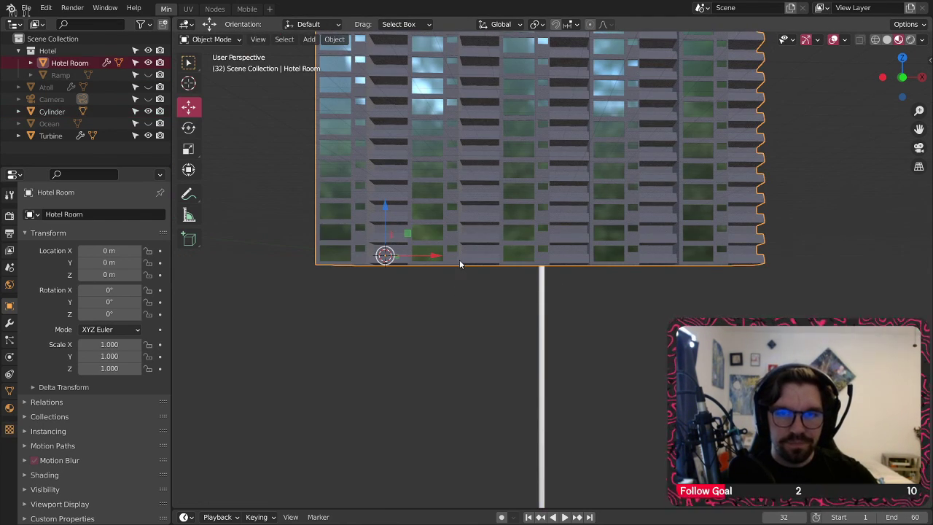
left_click(902, 77)
scroll(545, 272, "up", 4)
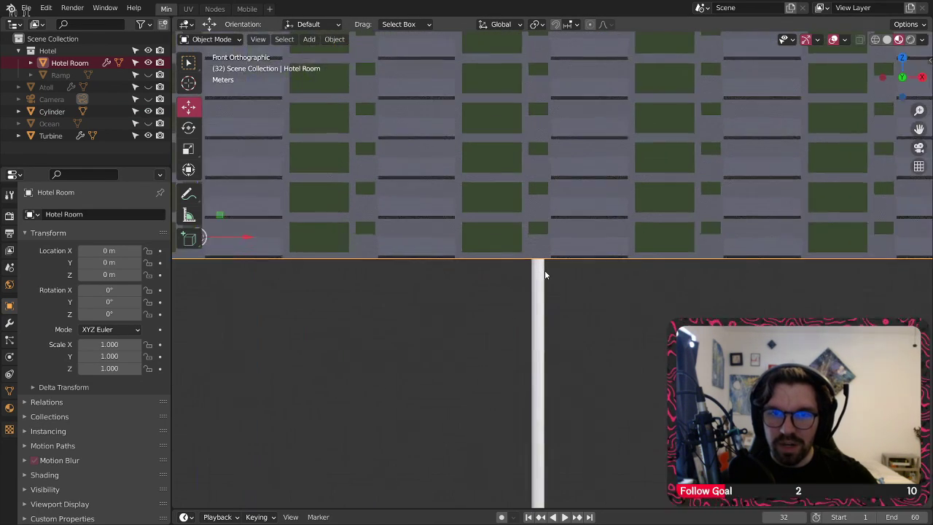
middle_click_drag(578, 225, 447, 224)
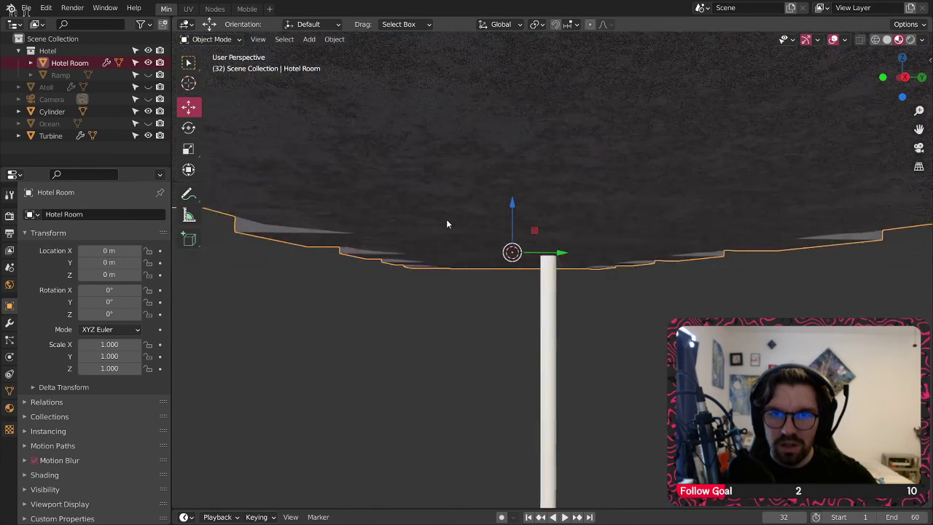
key("KP_3")
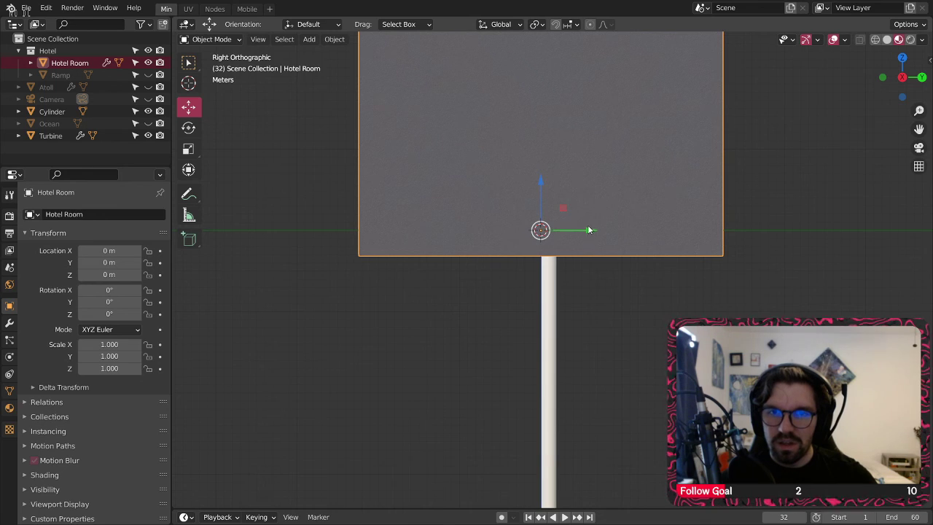
mouse_move(591, 229)
left_mouse_down()
mouse_move(609, 230)
mouse_move(595, 231)
left_mouse_up()
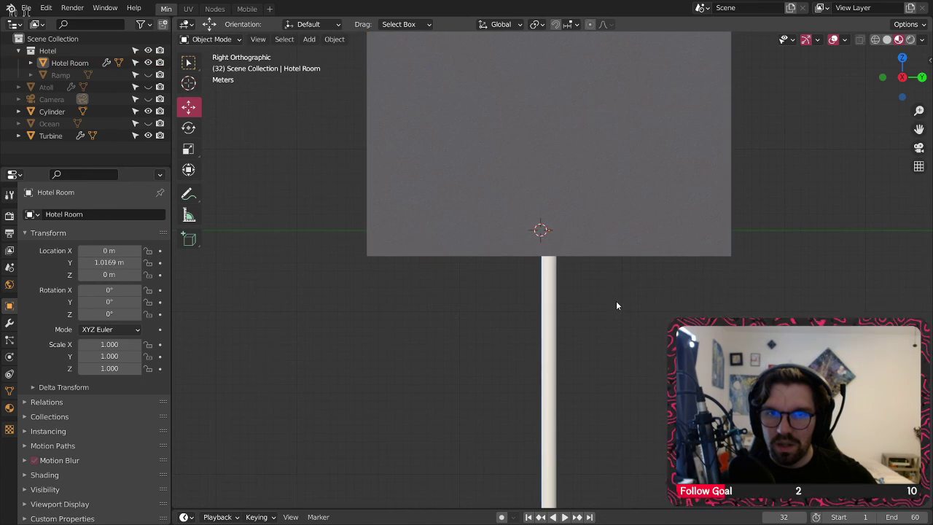
Step: Inspect the shaft from the hotel's underside down to where it enters the Turbine's hub
middle_click_drag(468, 176, 646, 250)
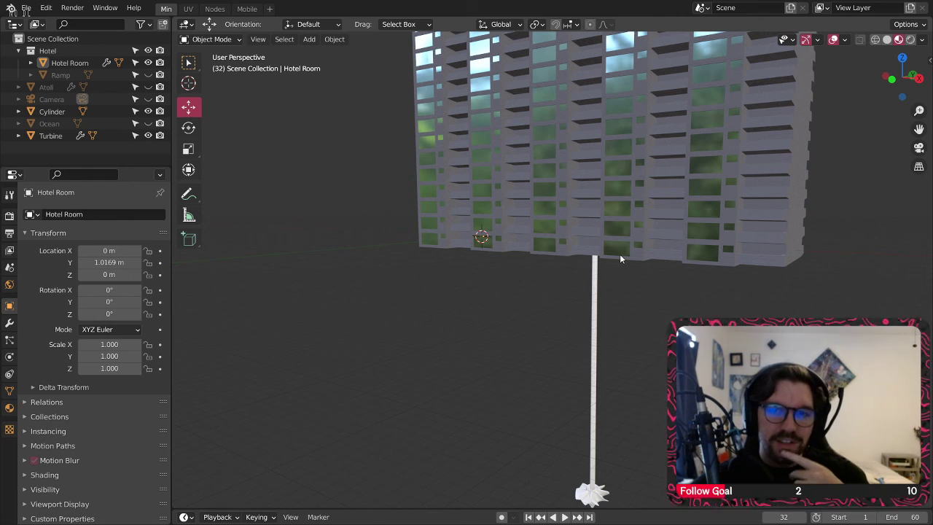
middle_click_drag(662, 314, 529, 254)
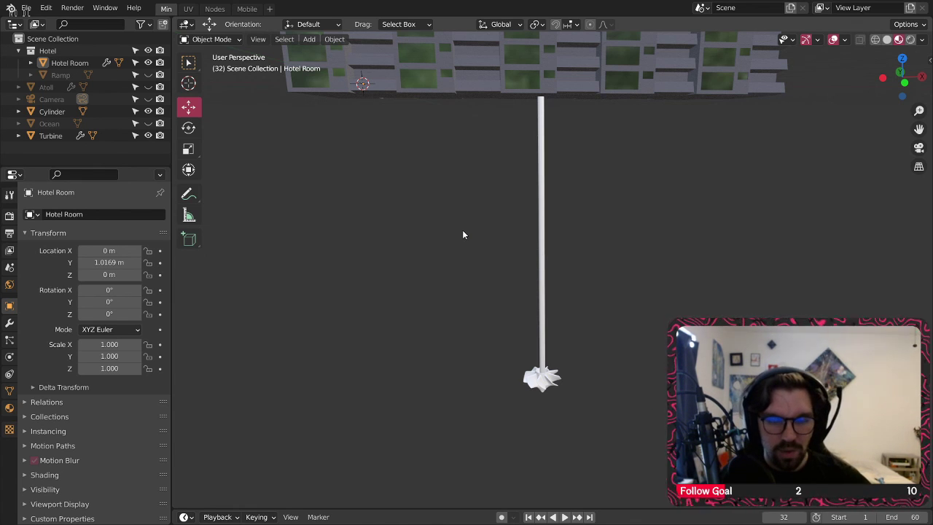
scroll(540, 153, "up", 5)
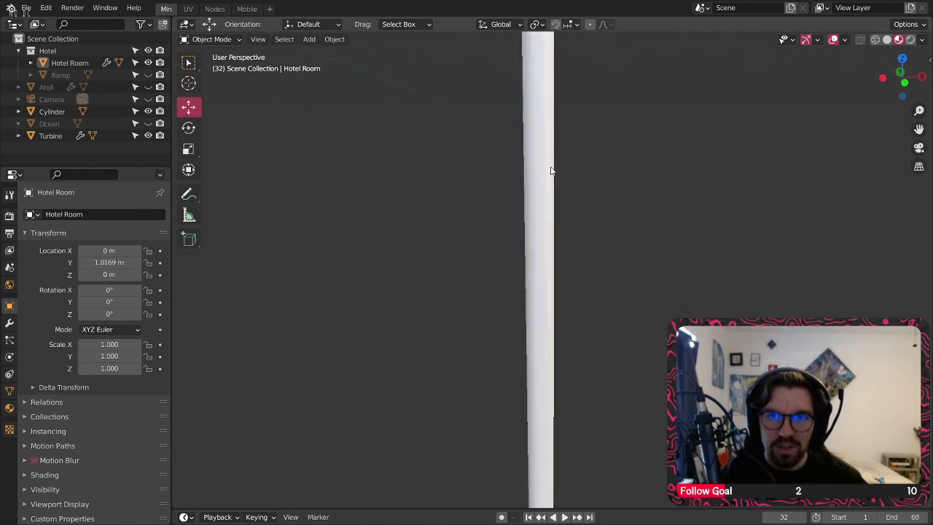
scroll(551, 170, "down", 6)
scroll(565, 401, "up", 5)
scroll(566, 403, "down", 3)
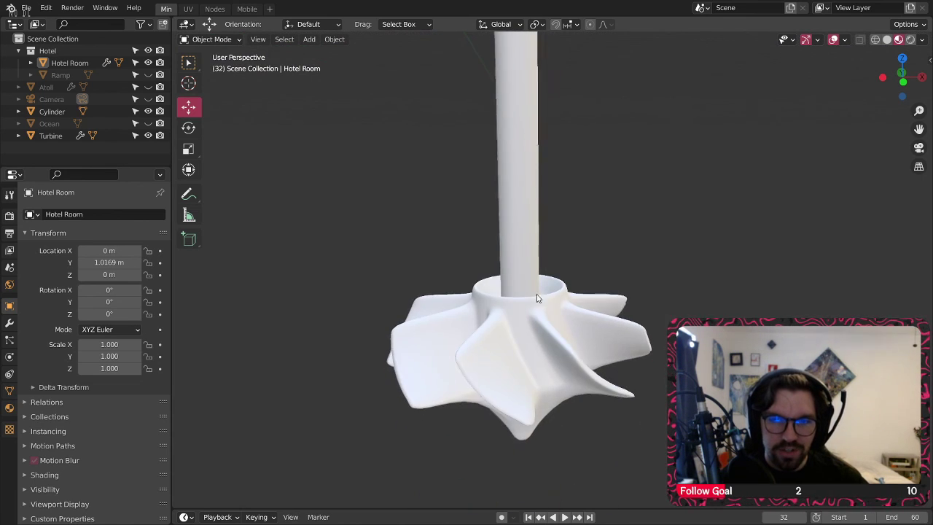
middle_click_drag(537, 292, 496, 340)
scroll(496, 339, "up", 4)
Step: Select the Cylinder shaft and assign it the existing Q Metal material in the Nodes workspace
left_click(604, 228)
middle_click_drag(605, 228, 568, 337)
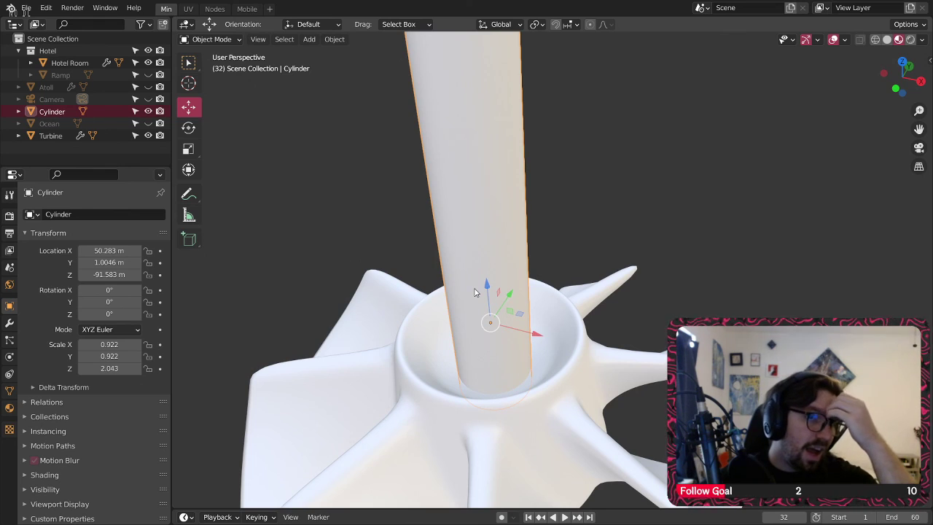
left_click(217, 9)
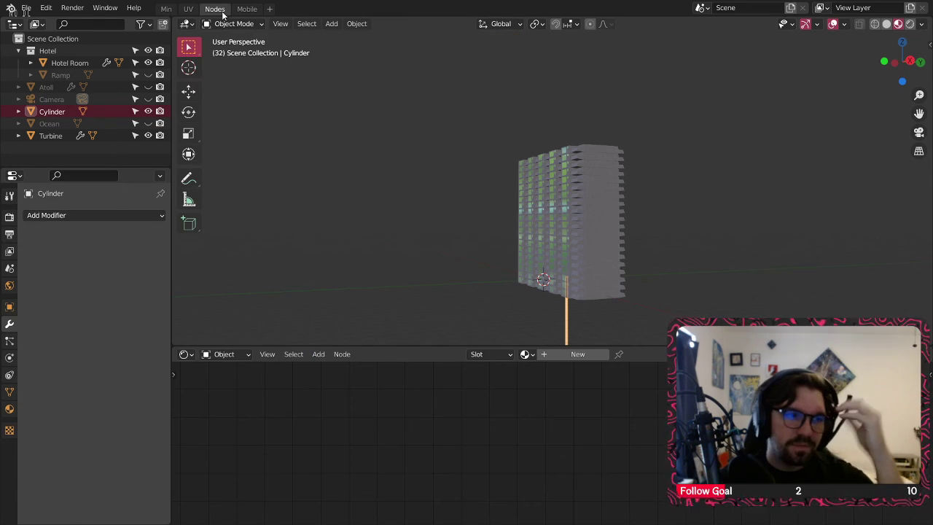
middle_click_drag(656, 276, 533, 219)
scroll(532, 219, "up", 4)
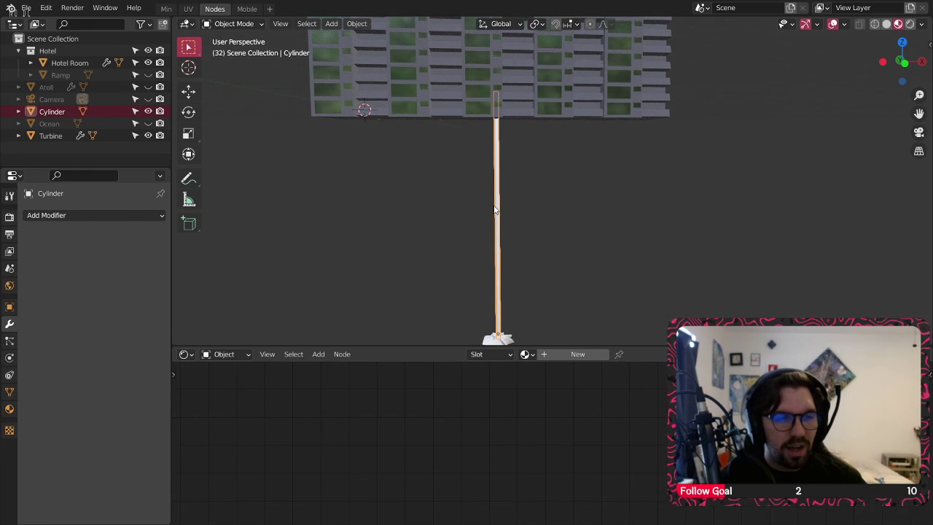
scroll(495, 211, "up", 4)
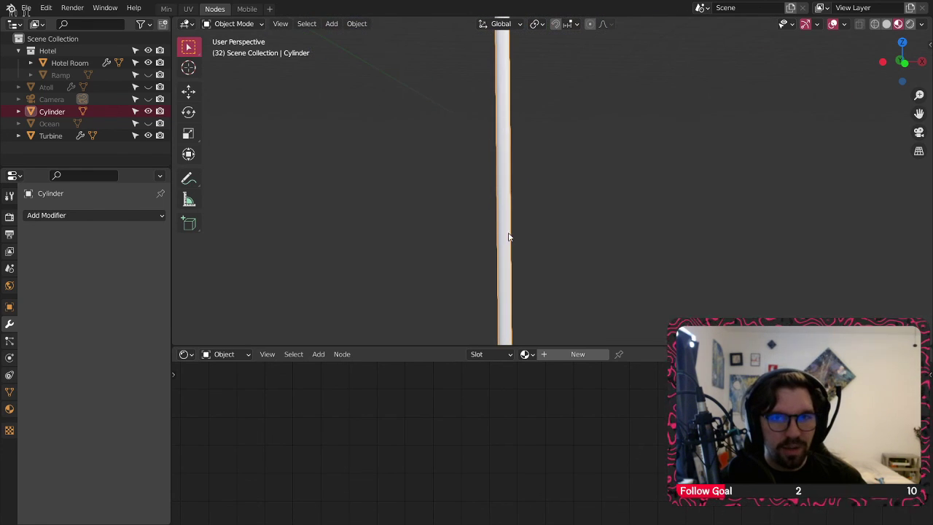
left_click(526, 354)
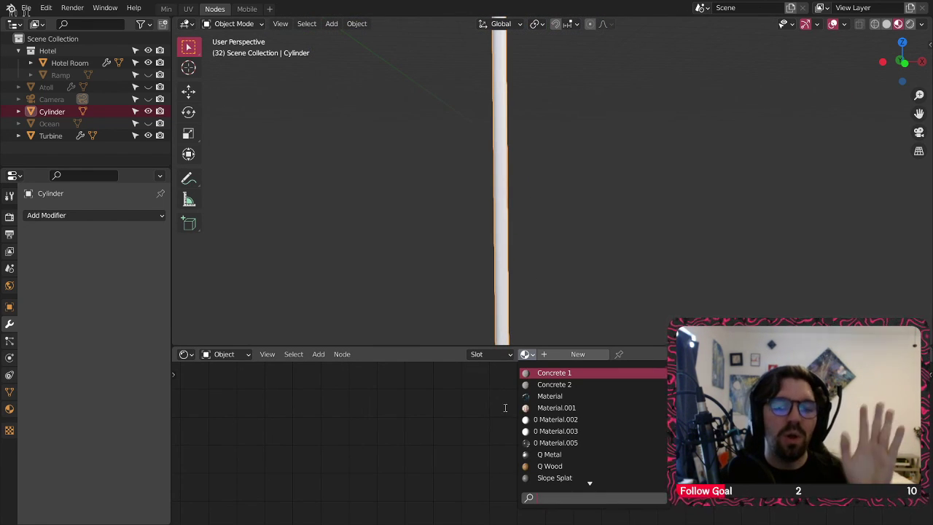
left_click(549, 454)
scroll(529, 208, "down", 5)
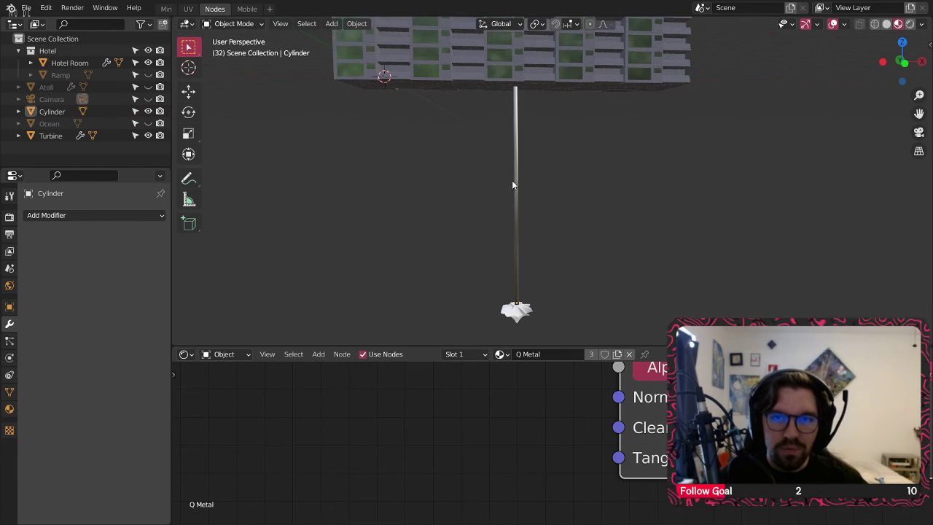
mouse_move(512, 185)
middle_mouse_down()
mouse_move(362, 187)
mouse_move(496, 178)
middle_mouse_up()
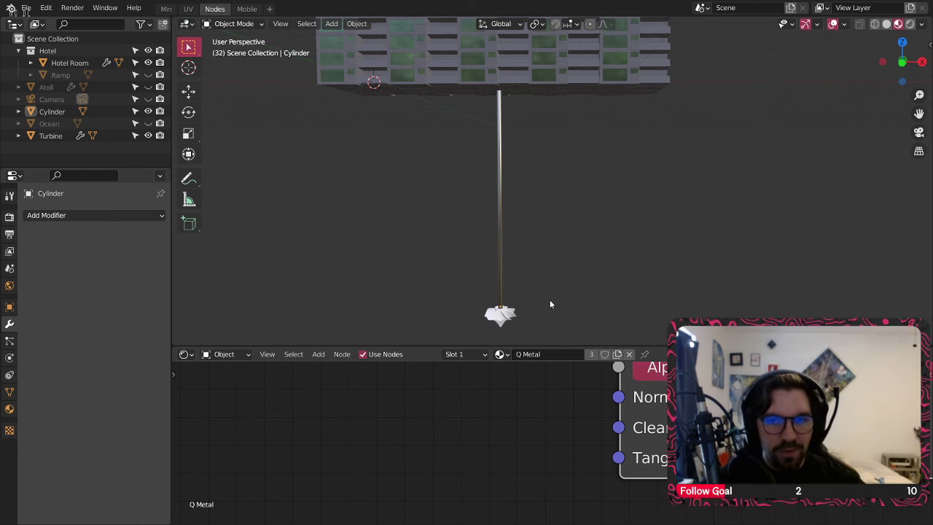
Step: Assign the Q Metal material to the Turbine and turn it into a separate single-user copy
scroll(508, 308, "up", 5)
left_click(506, 318)
middle_click_drag(548, 320, 558, 280, "shift")
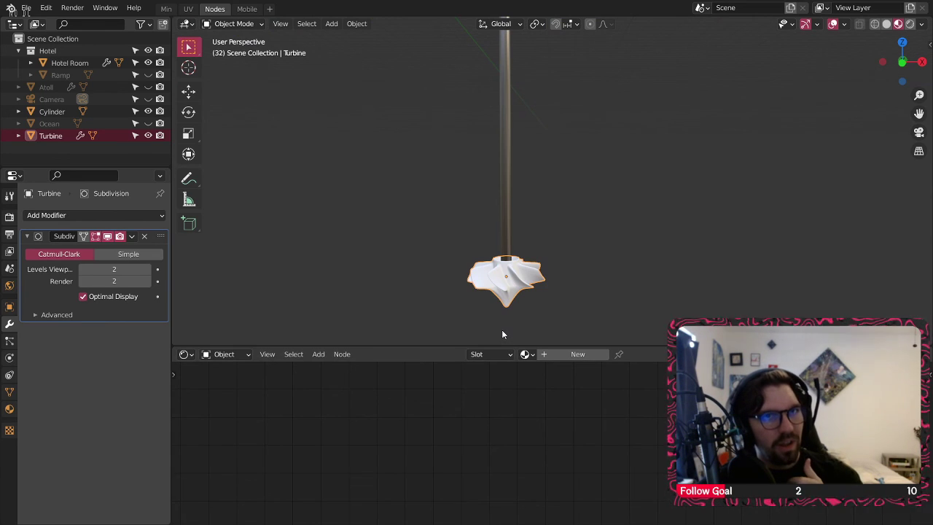
mouse_move(524, 289)
middle_mouse_down()
mouse_move(528, 283)
mouse_move(529, 302)
middle_mouse_up()
scroll(495, 291, "up", 3)
scroll(495, 291, "up", 1)
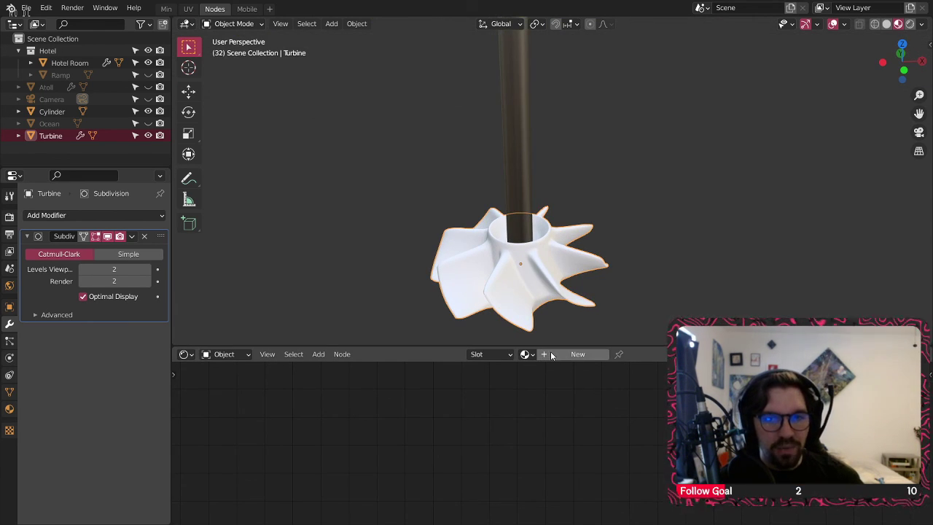
left_click(551, 355)
scroll(538, 453, "down", 6)
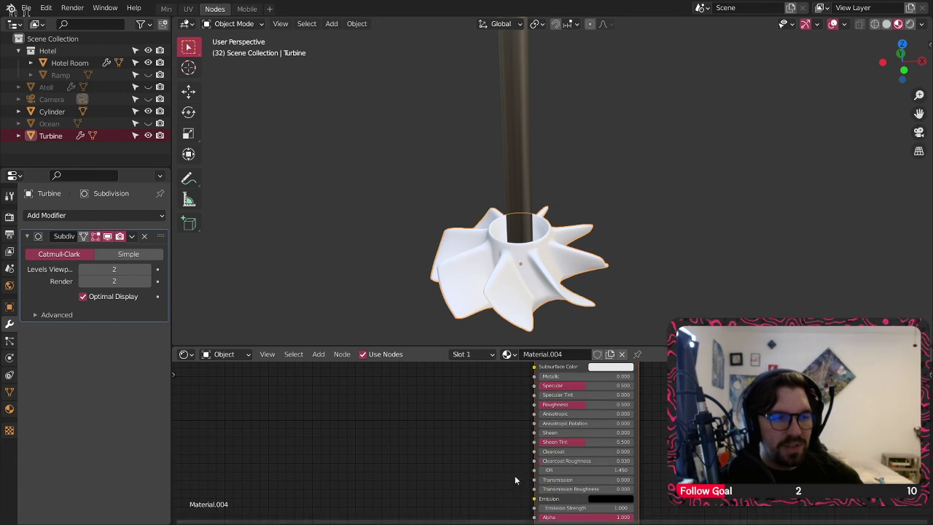
left_click(507, 353)
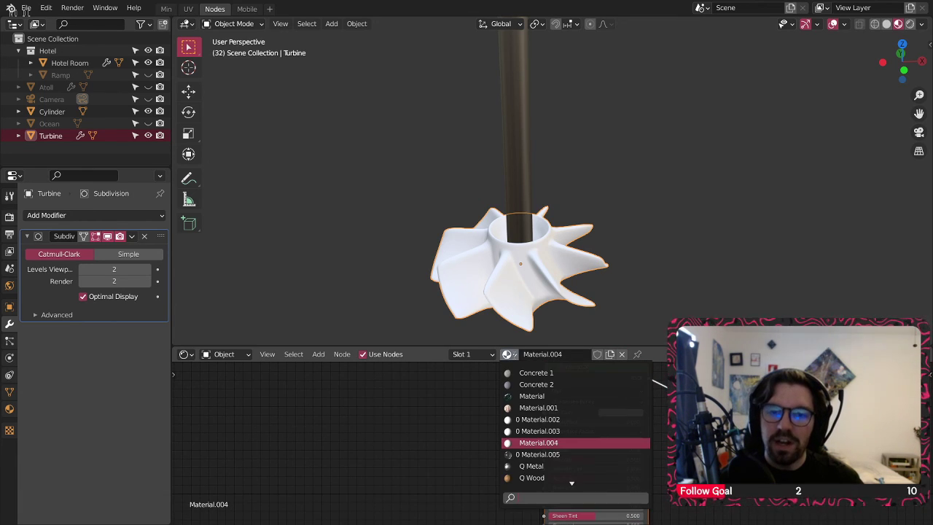
left_click(543, 465)
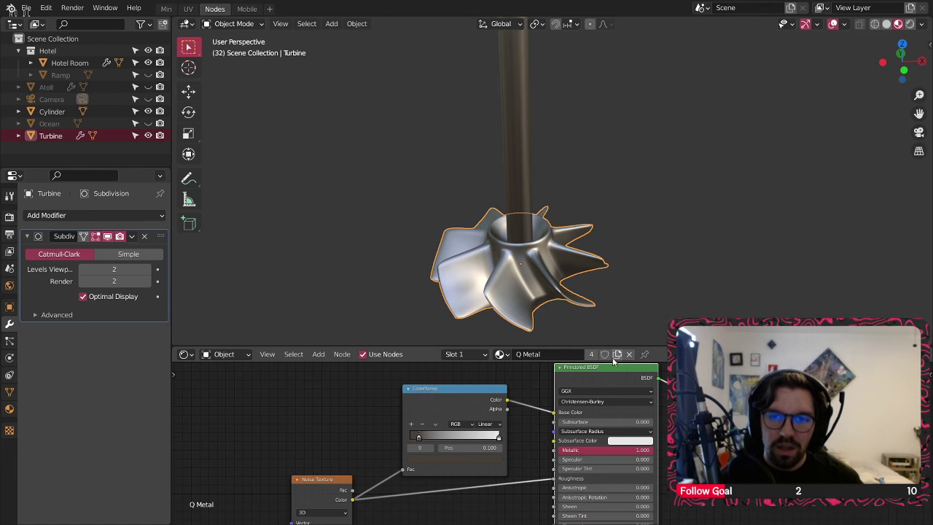
left_click(591, 354)
Step: Recolour the ColorRamp's dark stop to an olive tone with hue 0.161, saturation 0.339 and lightness 0.052
middle_click_drag(530, 414, 512, 393)
scroll(494, 389, "up", 1)
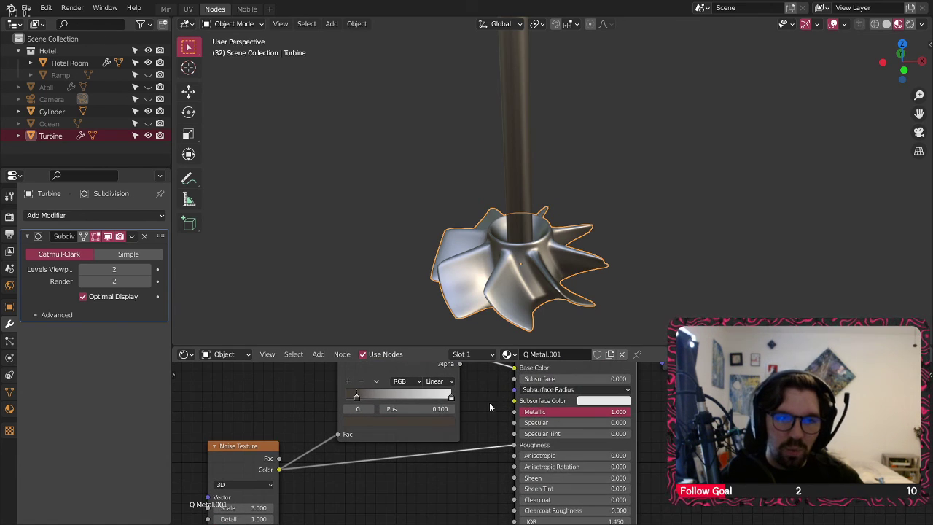
scroll(533, 242, "up", 3)
middle_click_drag(583, 259, 481, 262)
scroll(359, 390, "up", 4)
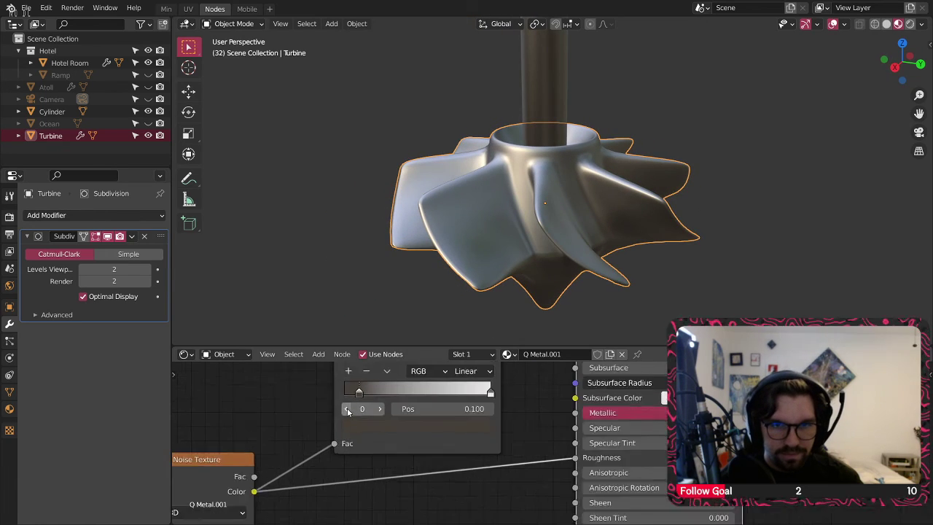
left_click(368, 442)
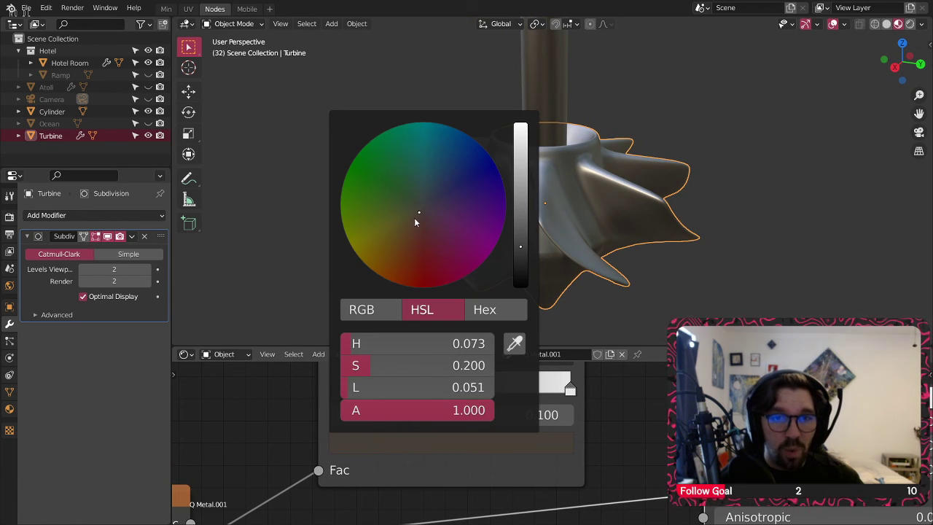
left_click_drag(414, 217, 410, 212)
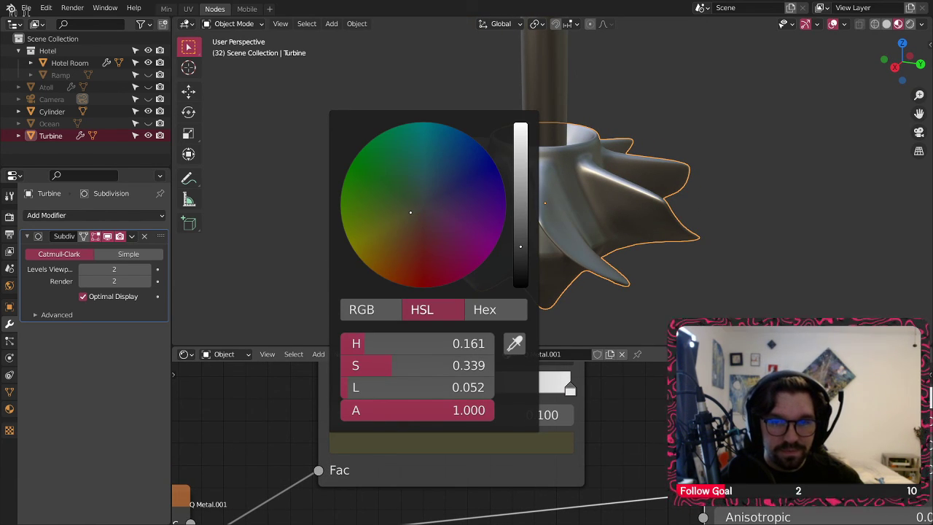
Step: Recolour the ColorRamp's white end stop to a slightly darkened gold-orange with hue 0.077 and full saturation
left_click(569, 389)
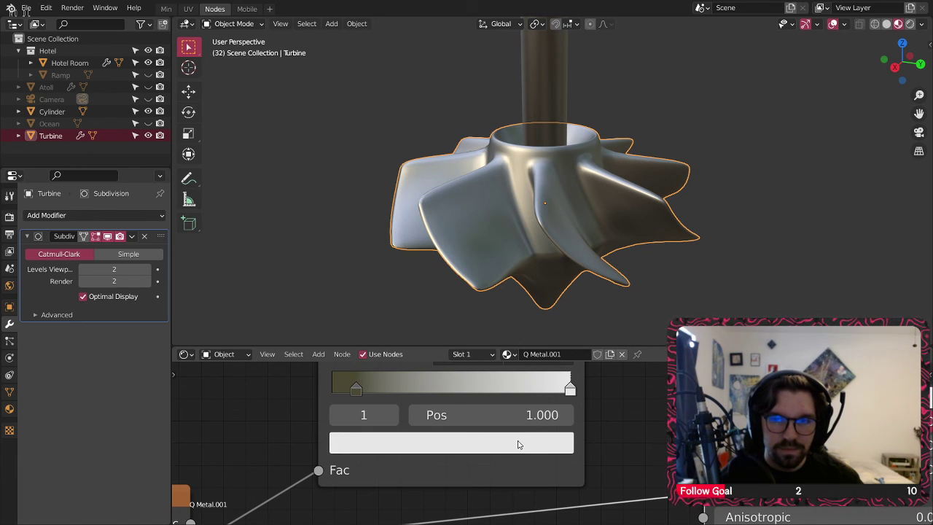
left_click(442, 442)
left_click(413, 236)
left_click_drag(414, 236, 408, 243)
left_click_drag(520, 139, 521, 156)
mouse_move(408, 243)
left_mouse_down()
mouse_move(400, 271)
mouse_move(378, 275)
left_mouse_up()
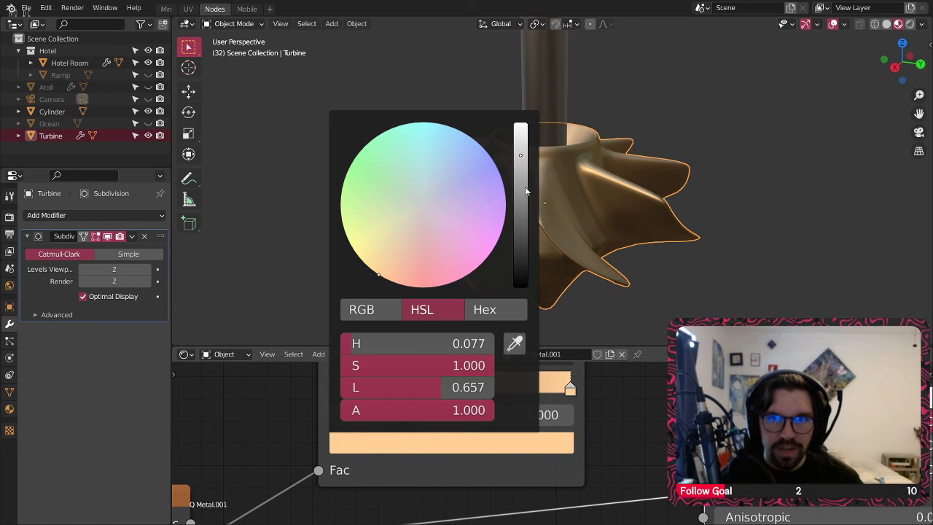
left_click_drag(519, 157, 521, 165)
left_click(708, 175)
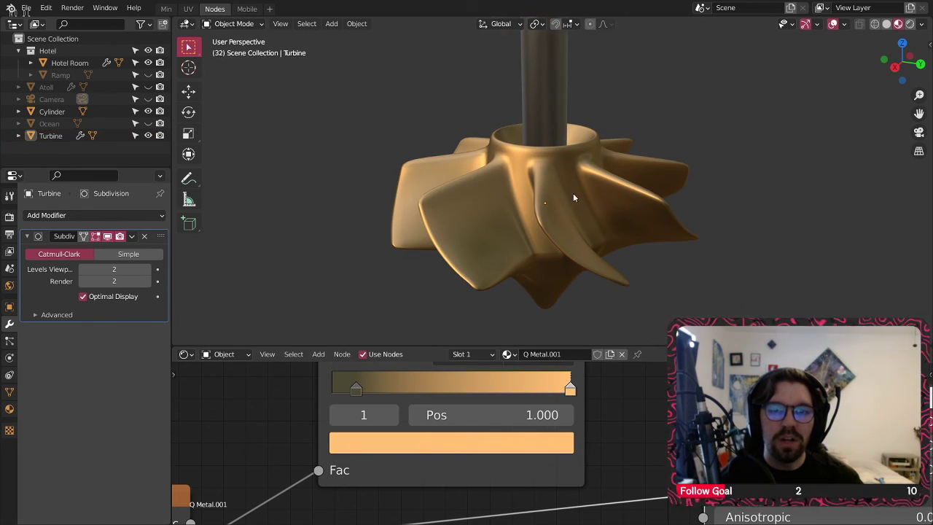
Step: Examine the gold Turbine material on the blades, hub and pointed underside from several angles
middle_click_drag(483, 195, 497, 232)
scroll(497, 231, "down", 2)
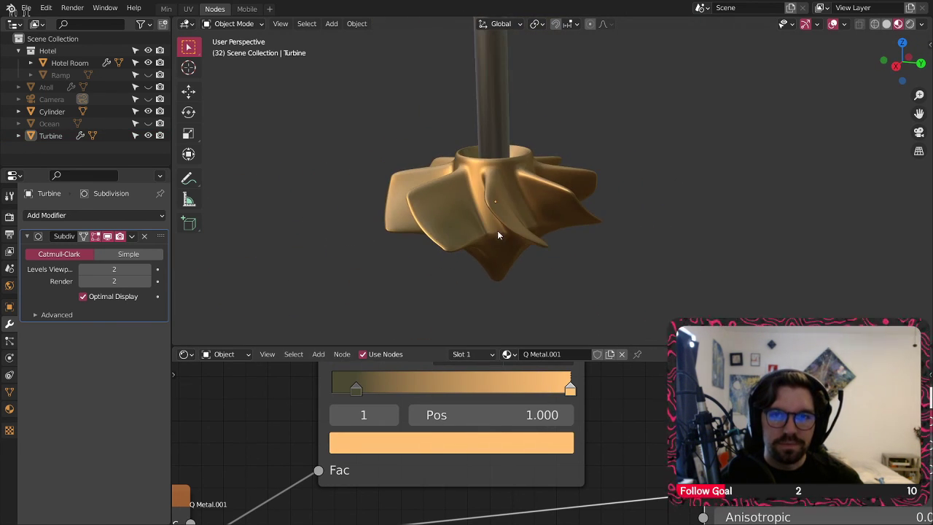
middle_click_drag(554, 398, 422, 219)
scroll(536, 398, "down", 4)
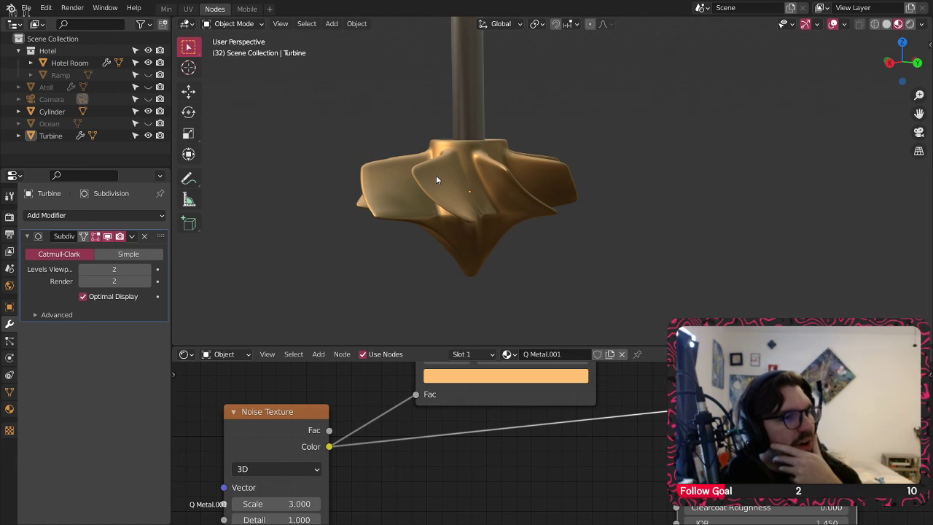
middle_click_drag(436, 175, 701, 134)
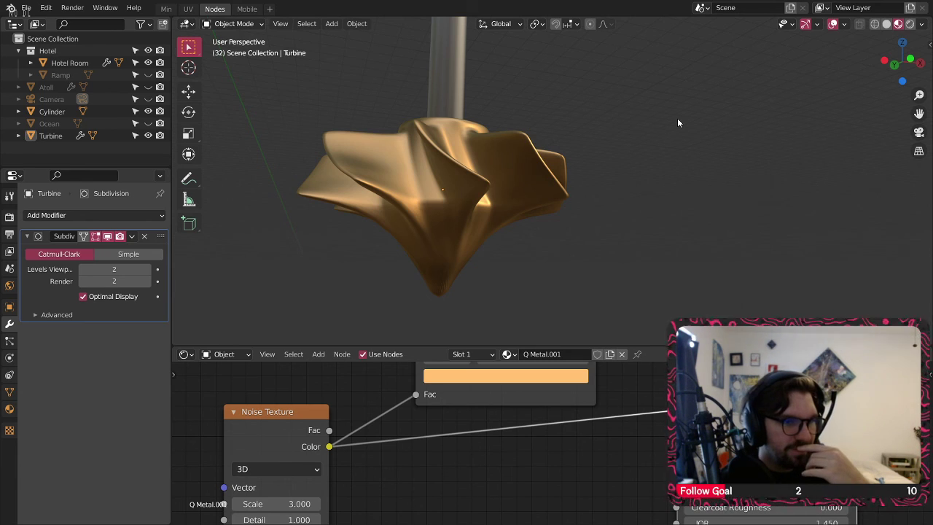
scroll(659, 119, "down", 6)
middle_click_drag(549, 167, 531, 204)
scroll(583, 109, "up", 3)
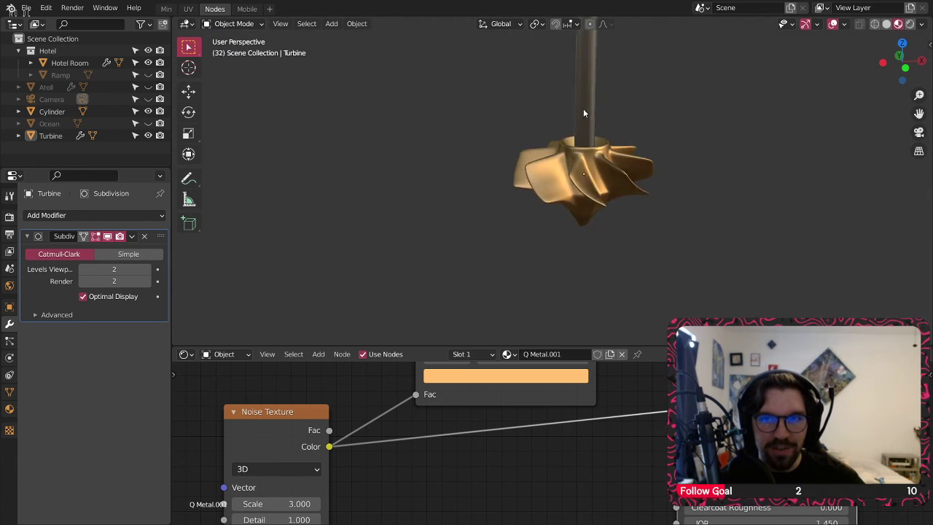
middle_click_drag(583, 113, 511, 219)
scroll(600, 409, "down", 4)
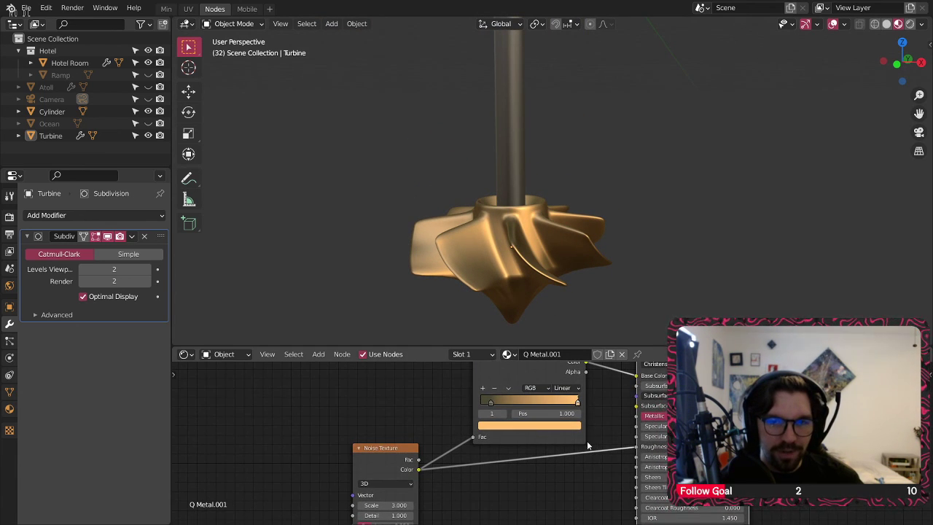
Step: Shift the ColorRamp and Noise Texture nodes slightly upward in the material's node layout
scroll(590, 443, "up", 2, "shift")
left_click_drag(516, 392, 517, 371)
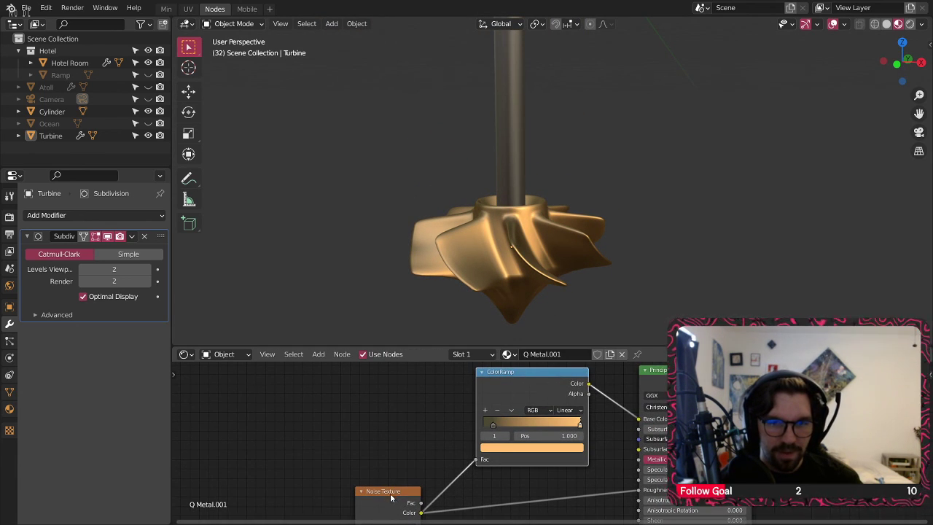
left_click_drag(392, 497, 386, 471)
middle_click_drag(506, 479, 441, 419)
Step: Move the ColorRamp's olive stop to position 0.397 and bring the orange stop close beside it for sharper contrast
middle_click_drag(532, 197, 614, 244)
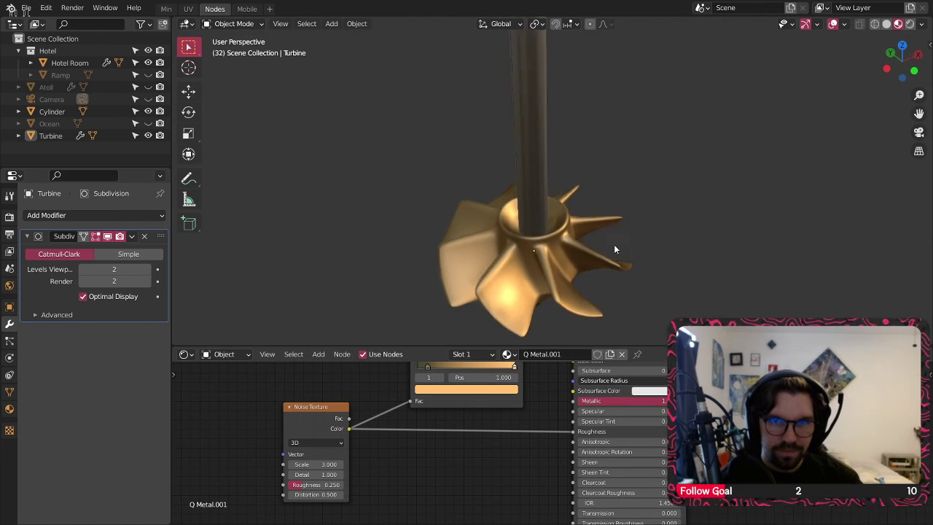
scroll(522, 292, "up", 2)
middle_click_drag(449, 418, 427, 507)
middle_click_drag(554, 240, 562, 196)
scroll(563, 197, "up", 2)
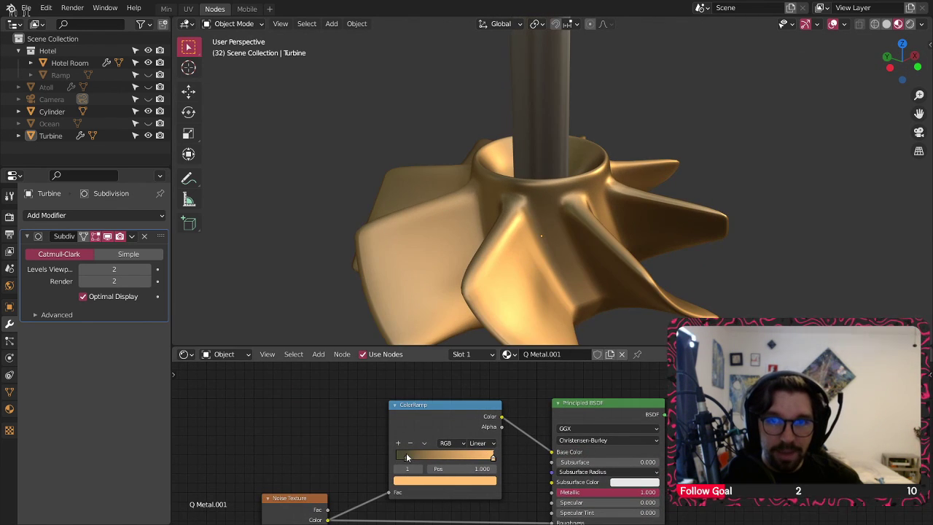
left_click_drag(407, 456, 436, 462)
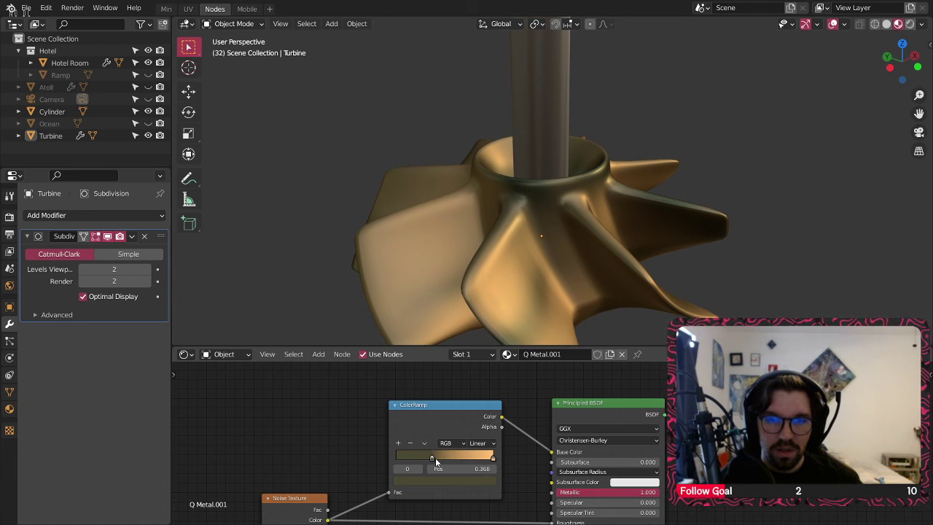
left_click_drag(494, 456, 434, 457)
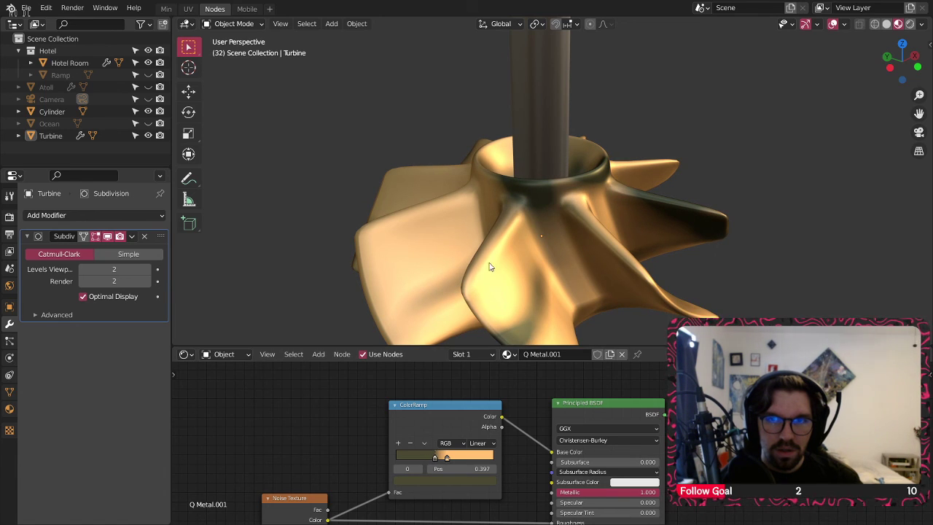
middle_click_drag(490, 267, 452, 320)
Step: Set the Noise Texture's scale to 10 for smaller patches on the Turbine
middle_click_drag(300, 503, 390, 401)
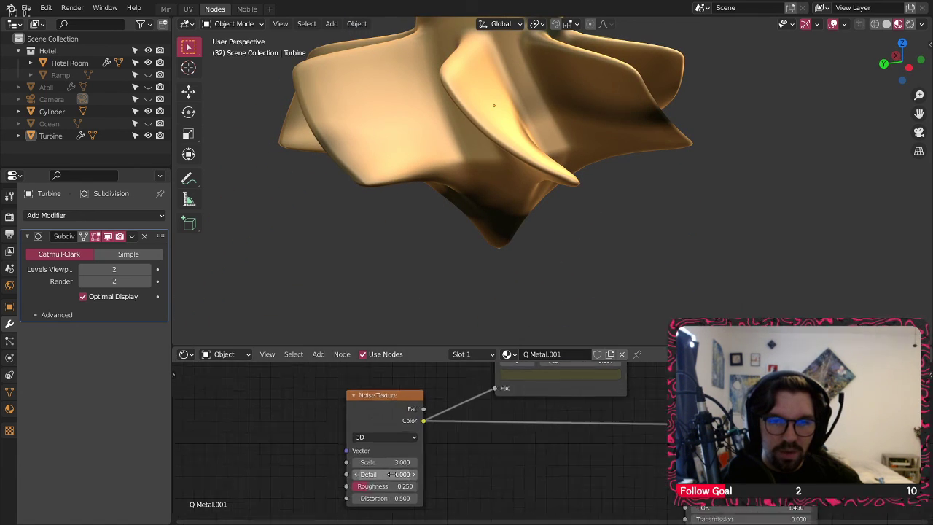
scroll(389, 475, "up", 2)
middle_click_drag(510, 241, 575, 189)
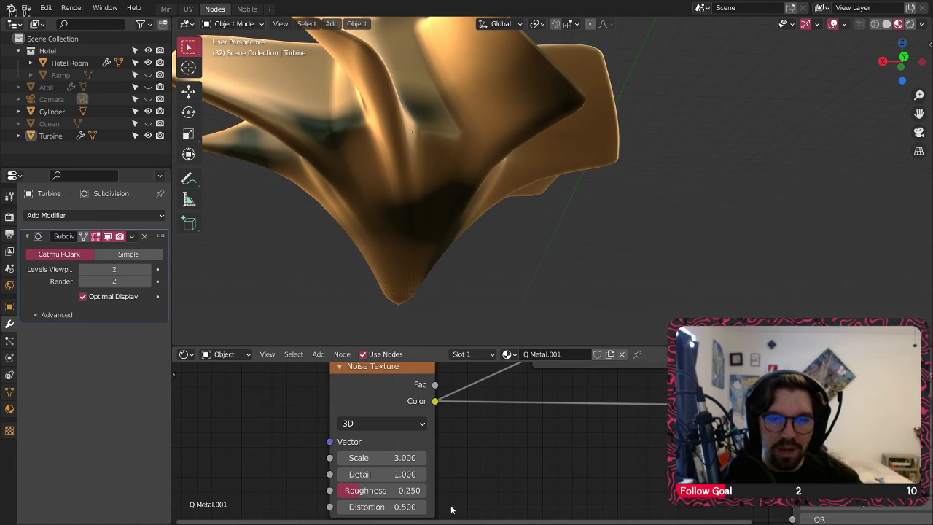
left_click(380, 500)
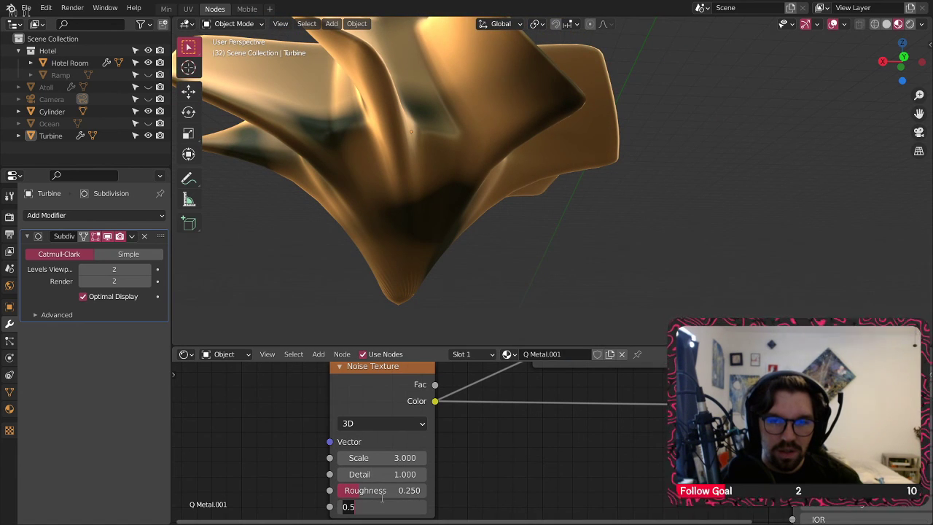
key("Return")
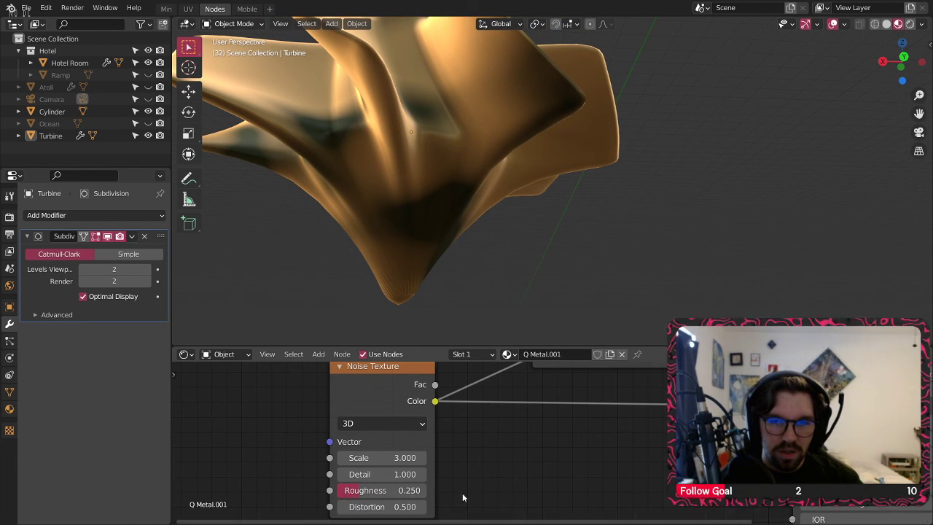
left_click(379, 458)
type("10")
key("Return")
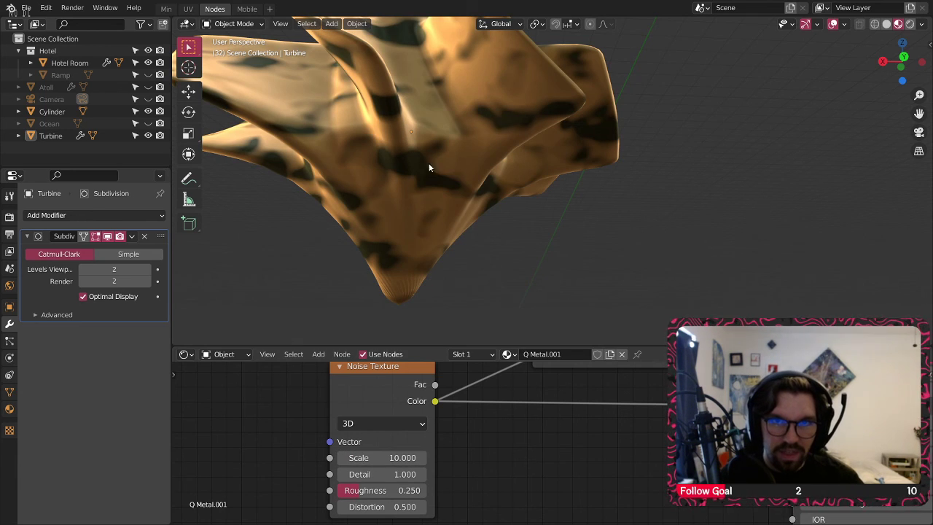
Step: Move the ColorRamp's olive stop back to position 0.227 to soften the dark patches on the Turbine
middle_click_drag(428, 163, 448, 208)
scroll(512, 418, "right", 2, "ctrl")
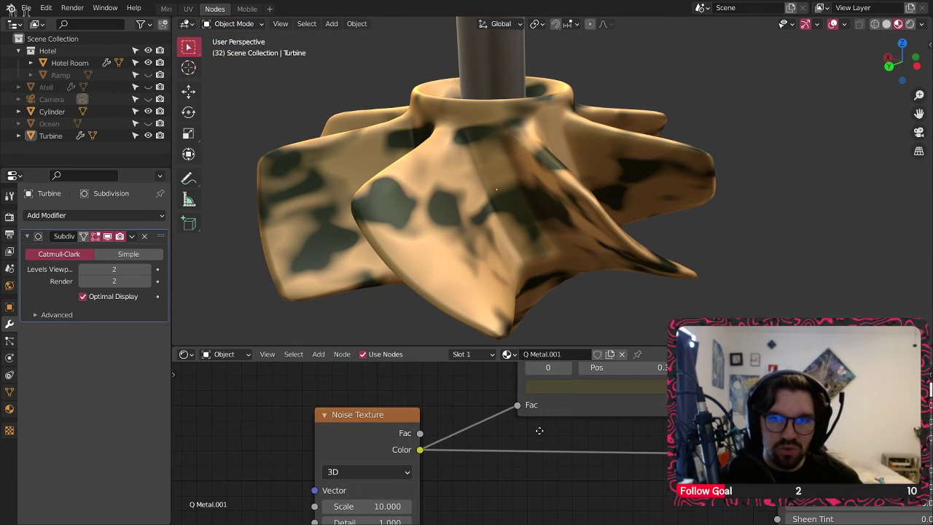
scroll(532, 422, "up", 4, "shift")
left_click_drag(544, 423, 514, 425)
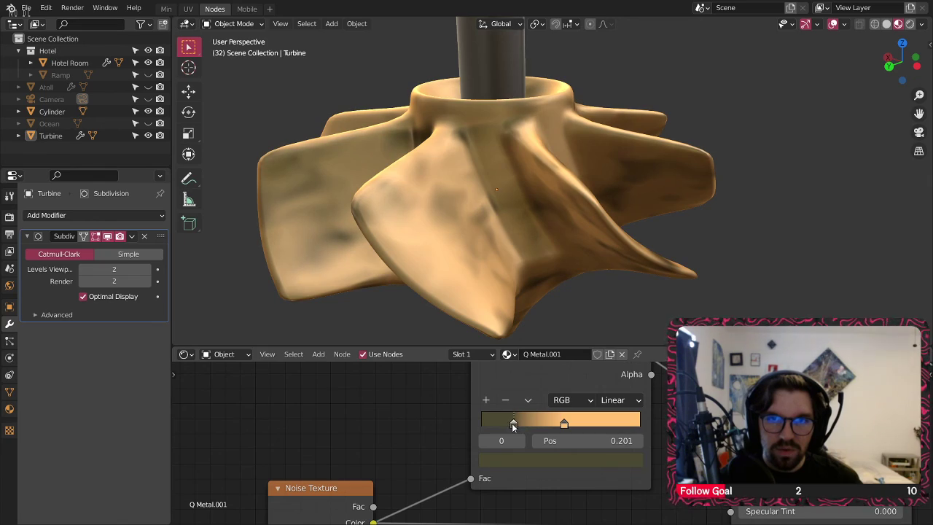
middle_click_drag(481, 307, 579, 201)
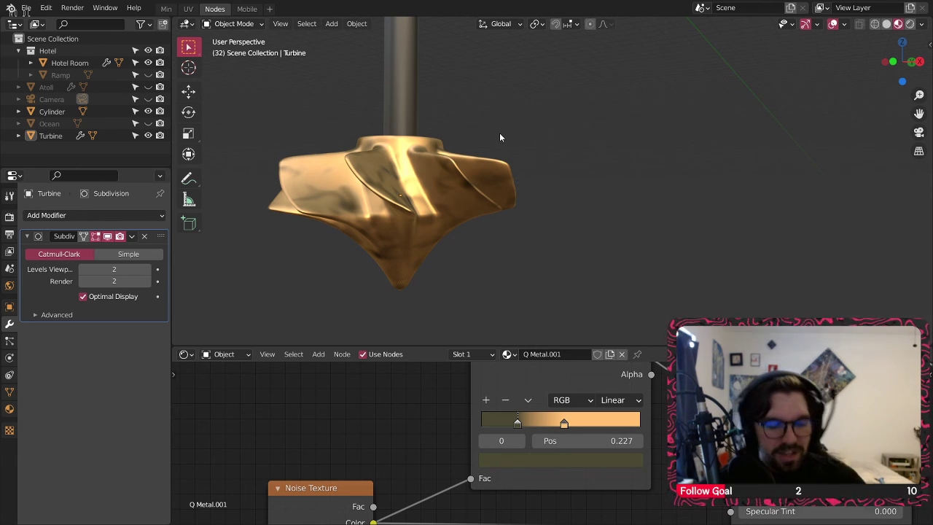
Step: Rename the Cylinder shaft object as Turbine Pole
middle_click_drag(499, 132, 447, 176)
scroll(471, 251, "up", 5)
scroll(468, 181, "down", 4)
scroll(448, 176, "up", 3)
left_click(451, 204)
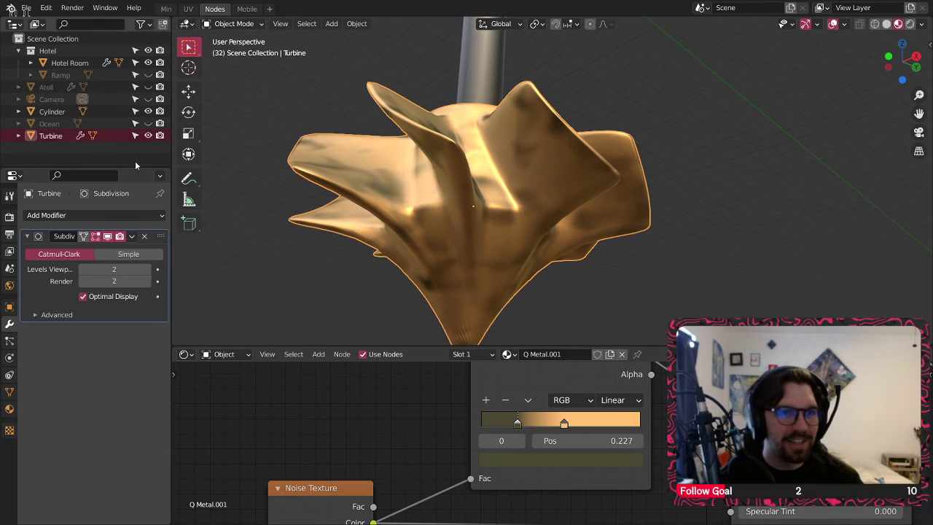
left_click(52, 111)
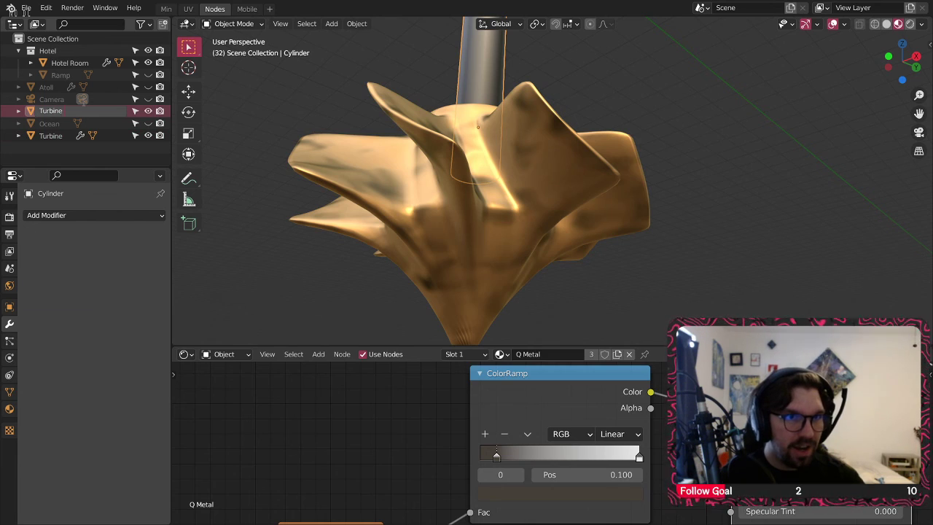
key("Return")
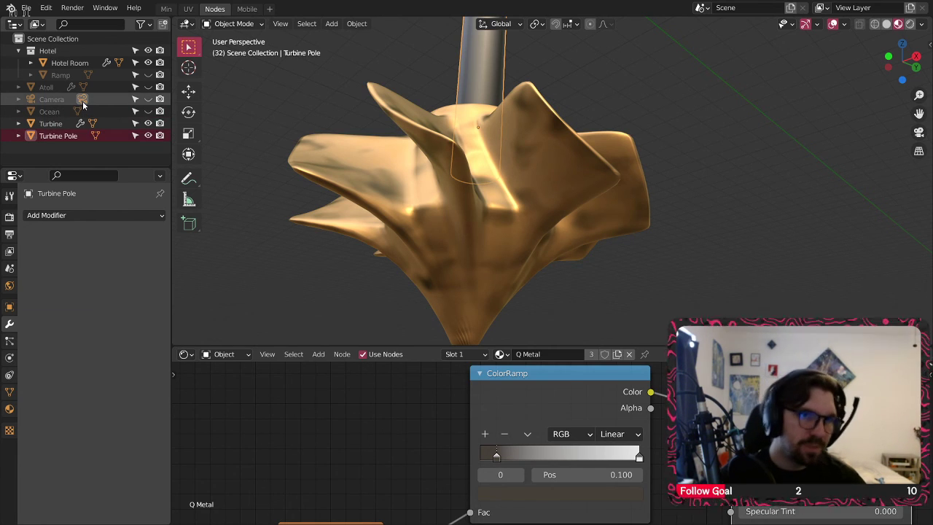
Step: Move the Turbine object into the Hotel collection and make the hidden Ramp visible in the viewport
left_click_drag(63, 127, 62, 51)
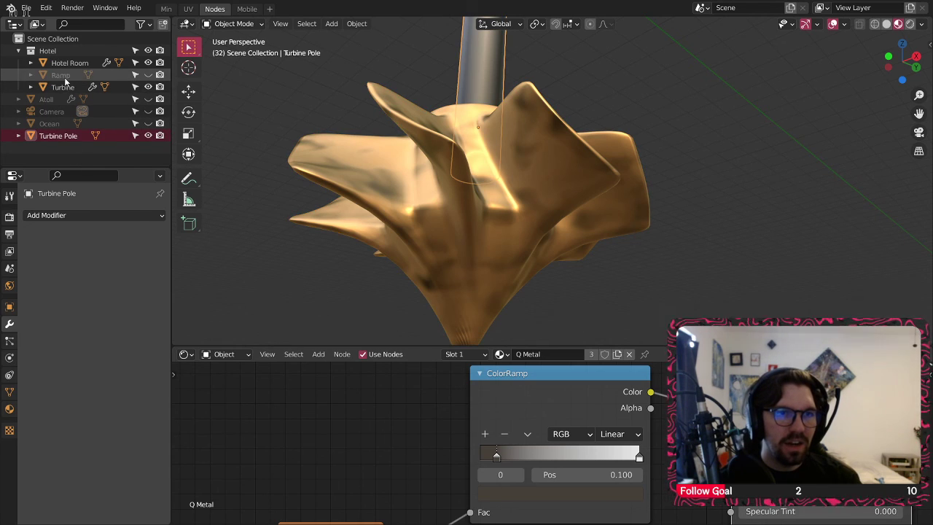
left_click(148, 74)
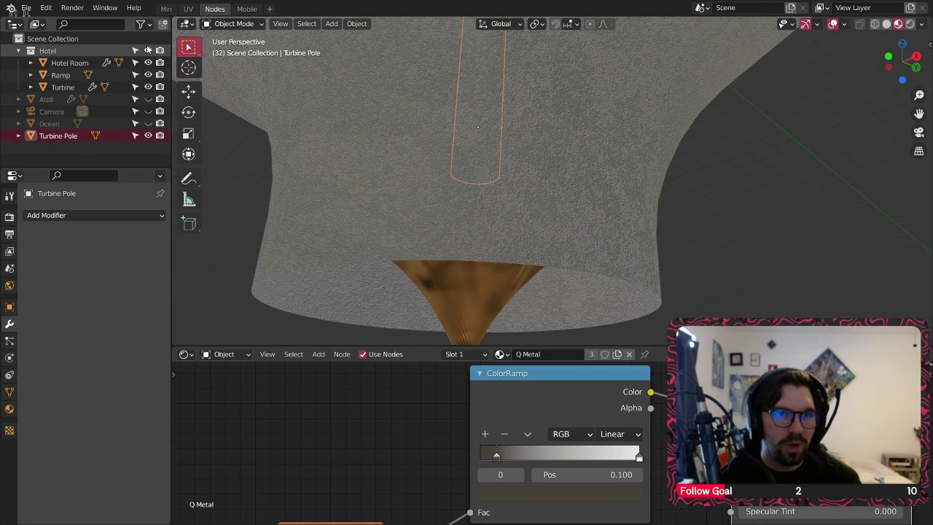
Step: Hide the Hotel collection and rotate the Turbine Pole's bottom end face 119° about the global Z axis in Edit Mode
left_click(148, 50)
left_click_drag(469, 143, 482, 190)
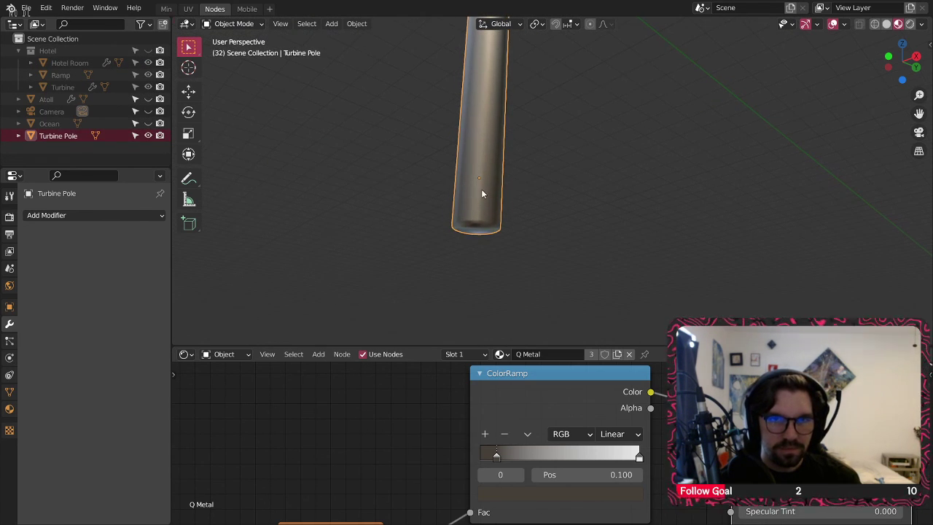
left_click(225, 24)
left_click(231, 52)
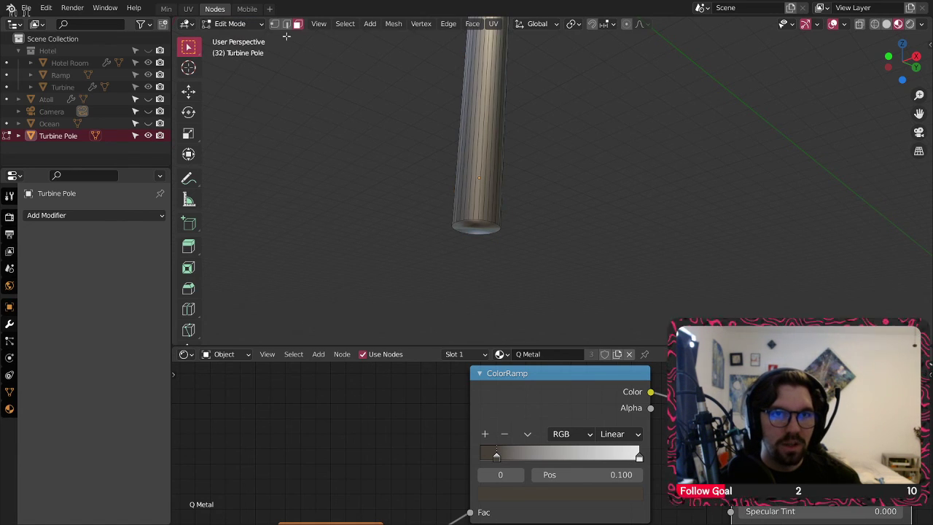
scroll(470, 223, "up", 5)
left_click(188, 112)
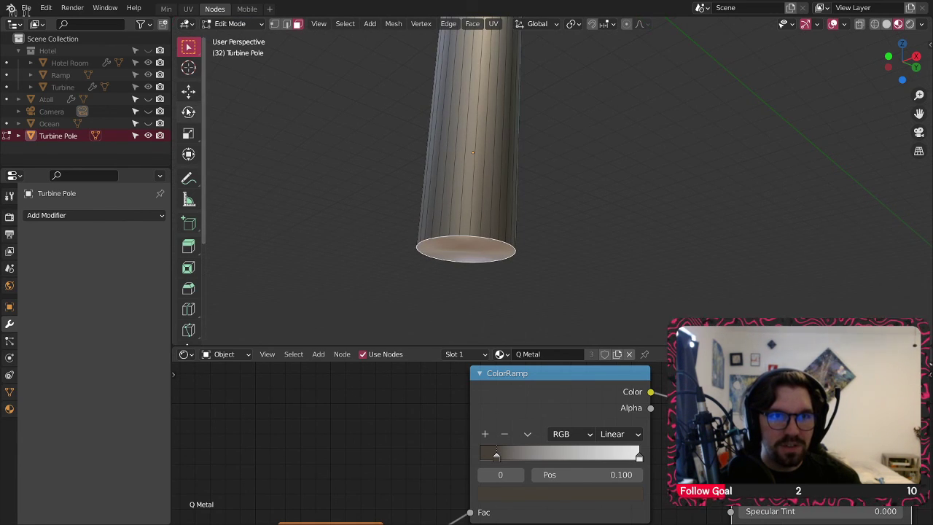
left_click_drag(447, 232, 606, 255)
scroll(492, 139, "down", 5)
middle_click_drag(495, 166, 548, 273)
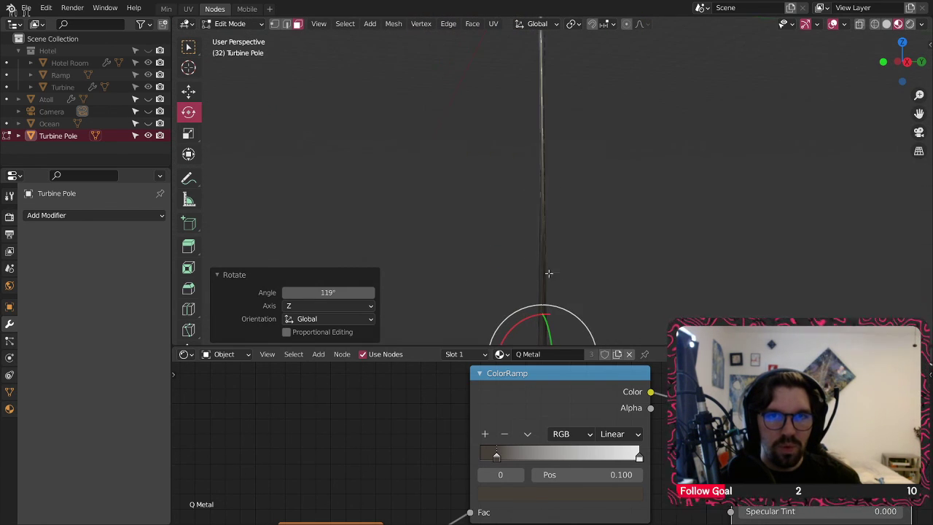
Step: Return to Object Mode, deselect the Turbine Pole and check the shading around its lower end
left_click(236, 25)
left_click(239, 41)
left_click(535, 204)
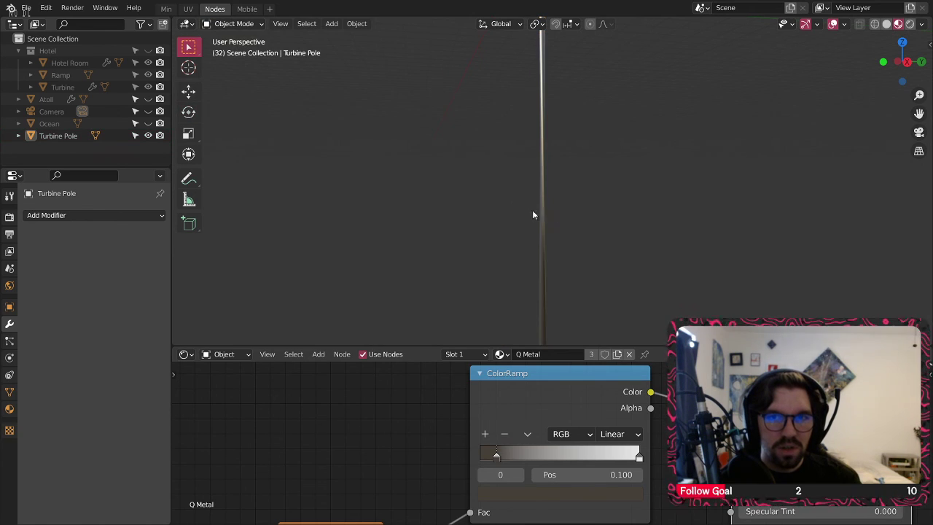
scroll(516, 209, "up", 5)
mouse_move(432, 206)
middle_mouse_down()
mouse_move(721, 223)
mouse_move(433, 231)
mouse_move(439, 208)
mouse_move(260, 256)
mouse_move(617, 255)
mouse_move(416, 234)
mouse_move(467, 160)
mouse_move(423, 158)
mouse_move(445, 149)
mouse_move(424, 137)
mouse_move(460, 194)
mouse_move(460, 165)
middle_mouse_up()
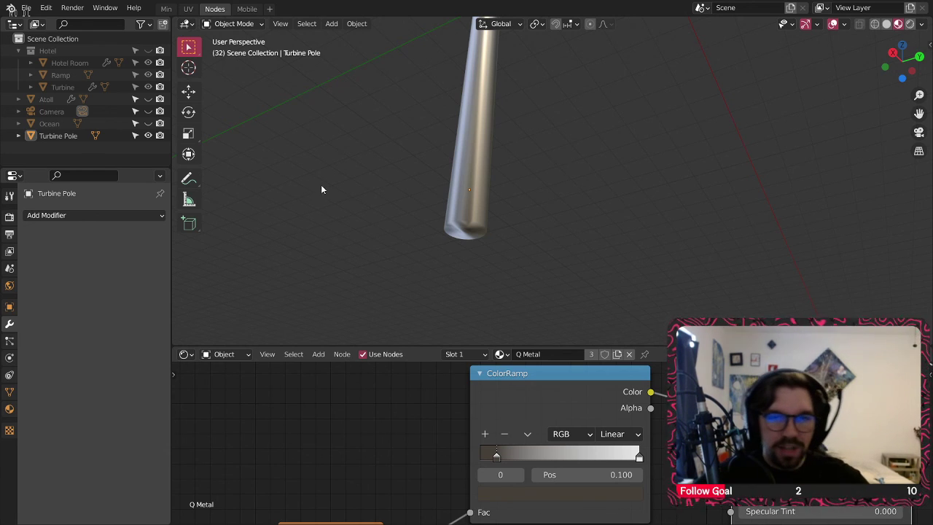
Step: Move the Turbine Pole into the Hotel collection and make the collection visible again
scroll(456, 153, "down", 6)
middle_click_drag(455, 153, 477, 191)
left_click_drag(54, 135, 71, 54)
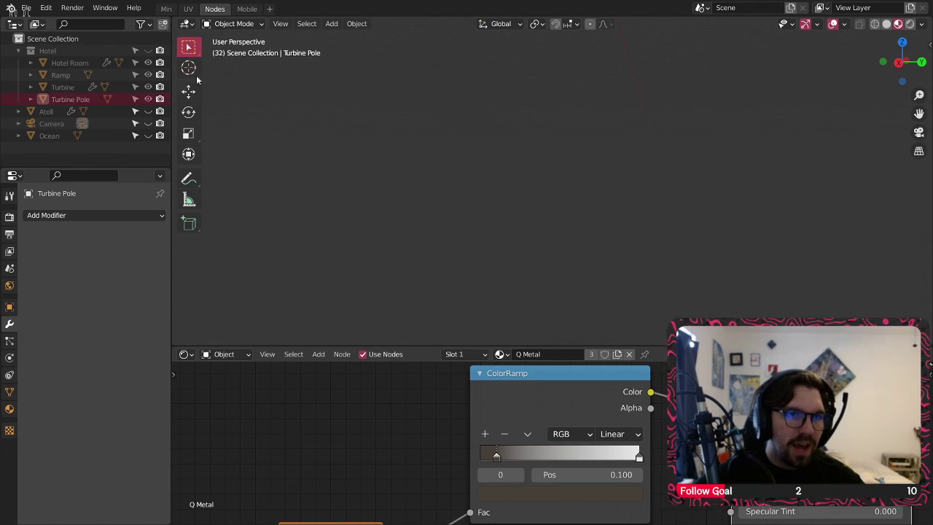
left_click(147, 51)
middle_click_drag(525, 261, 537, 197)
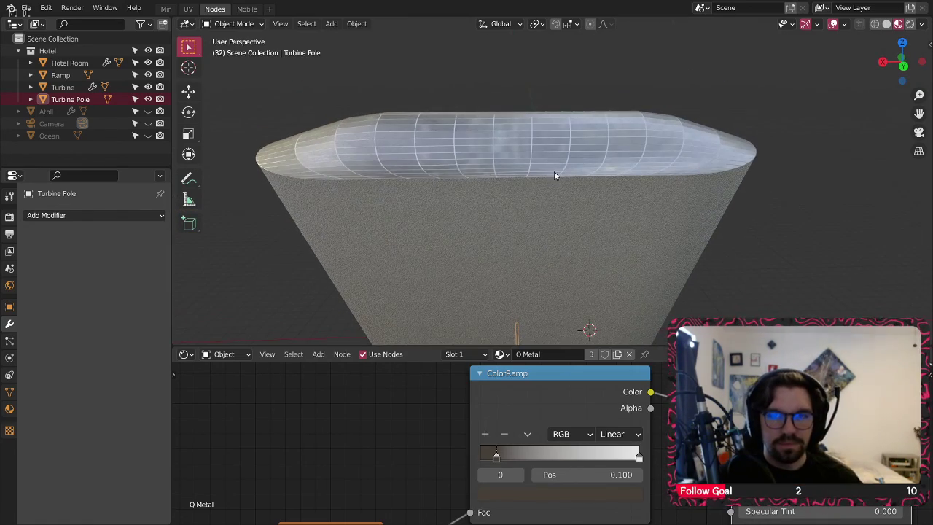
Step: In the Min workspace, examine how the Turbine Pole sits in the turbine hub and runs up through the Ramp
left_click(166, 9)
scroll(459, 230, "down", 5)
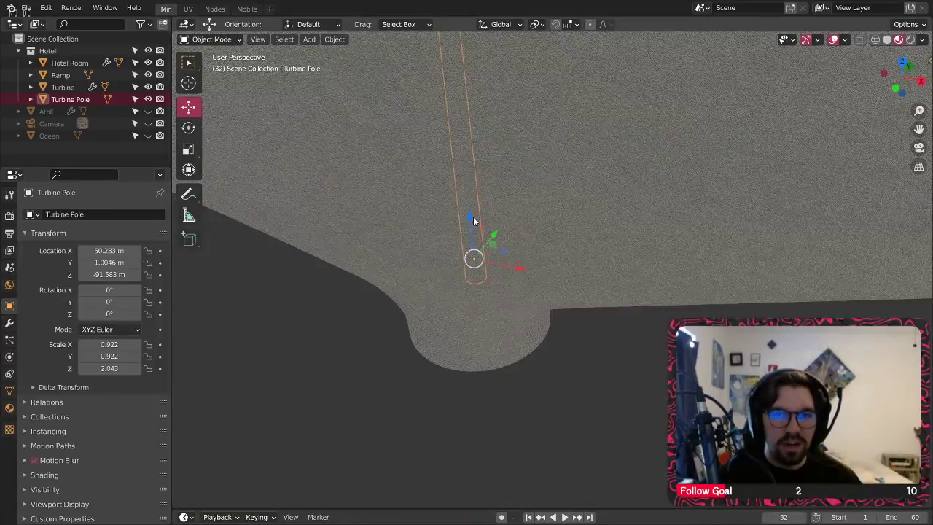
scroll(463, 284, "up", 10)
scroll(447, 233, "up", 2)
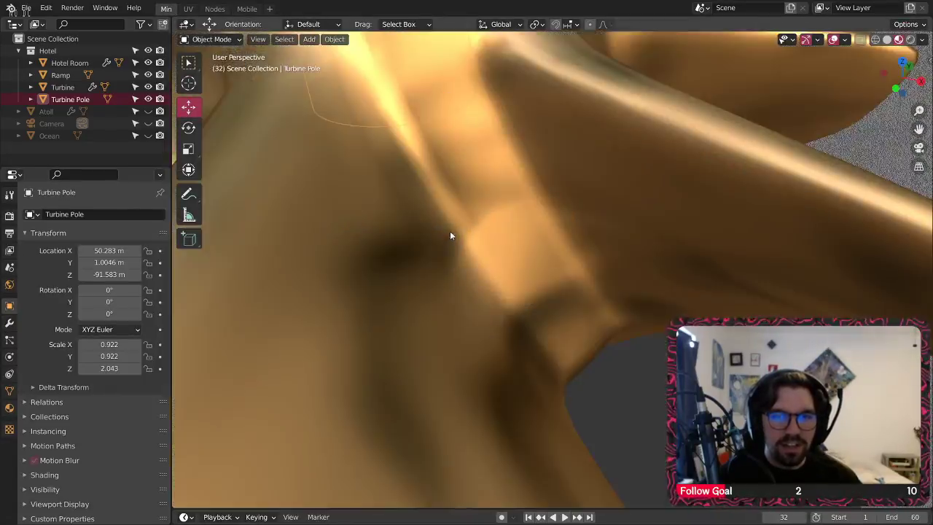
scroll(467, 217, "down", 1)
middle_click_drag(481, 204, 558, 338, "shift")
scroll(553, 241, "down", 2)
scroll(549, 214, "up", 4)
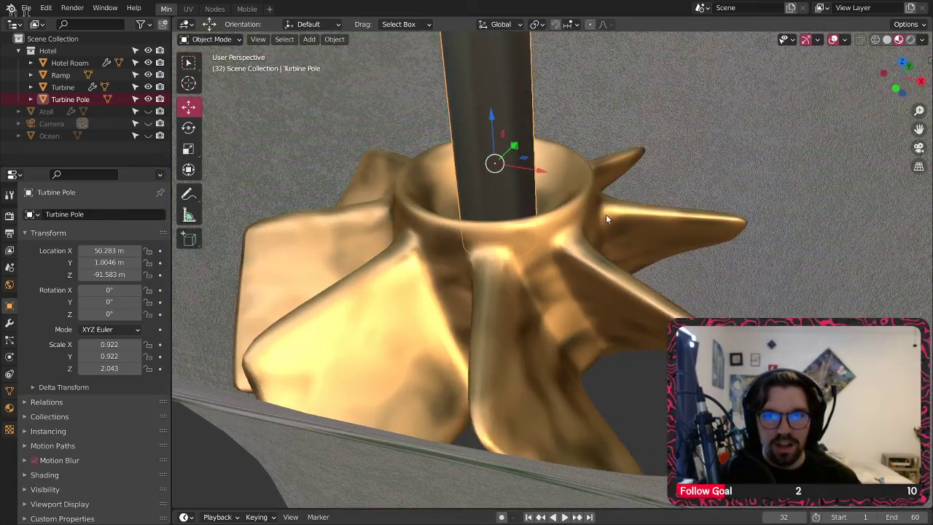
middle_click_drag(605, 217, 621, 260)
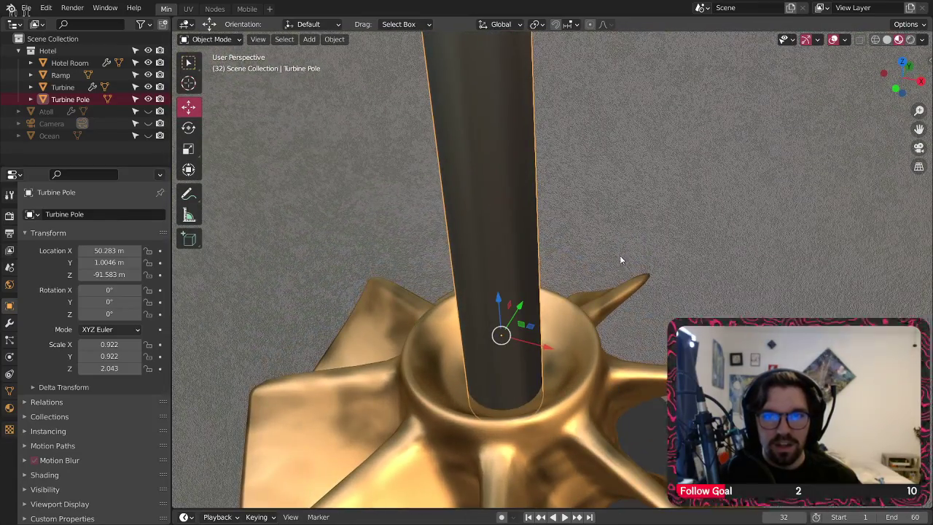
scroll(578, 232, "down", 5)
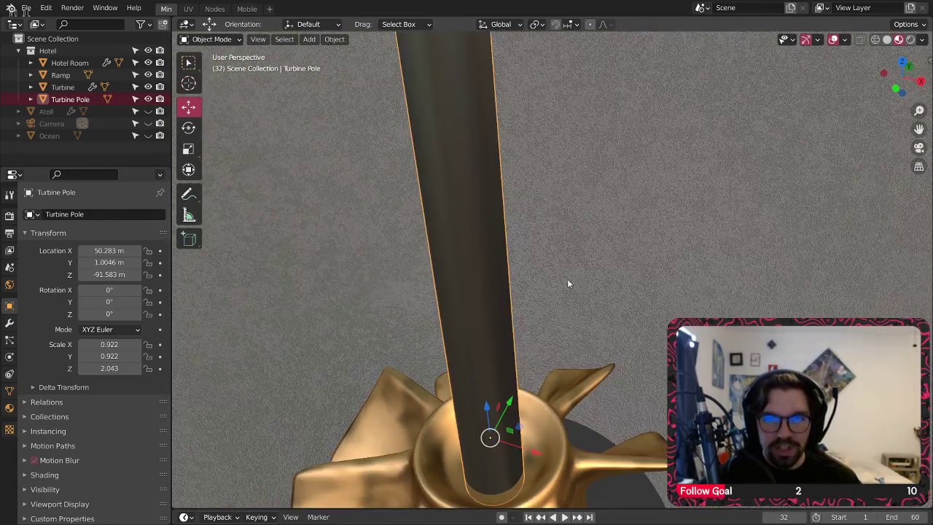
middle_click_drag(556, 304, 579, 394)
scroll(581, 352, "down", 3)
middle_click_drag(599, 244, 561, 325)
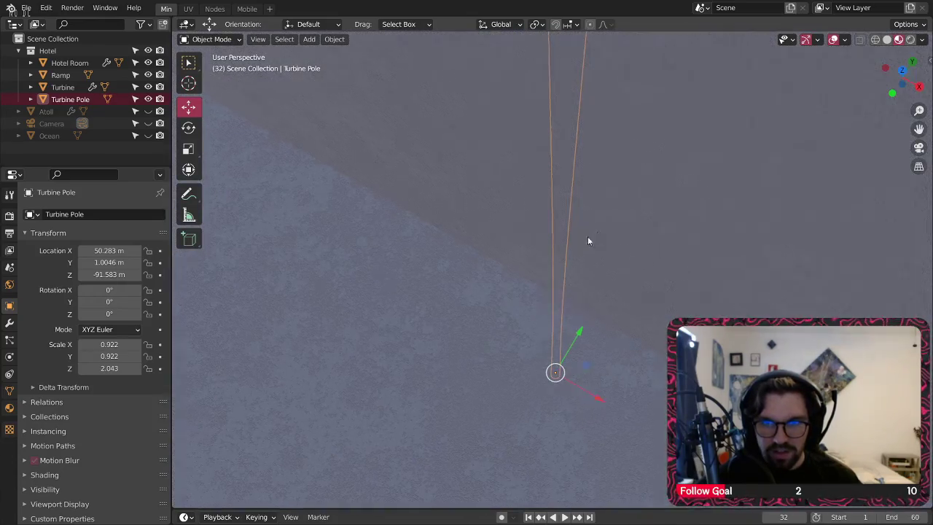
mouse_move(588, 240)
middle_mouse_down()
mouse_move(572, 260)
mouse_move(426, 343)
mouse_move(508, 298)
mouse_move(511, 310)
mouse_move(529, 279)
mouse_move(486, 216)
mouse_move(545, 328)
mouse_move(501, 253)
middle_mouse_up()
Step: Select the Ramp, frame it and inspect its glass roof from several angles in rendered shading
left_click(503, 240)
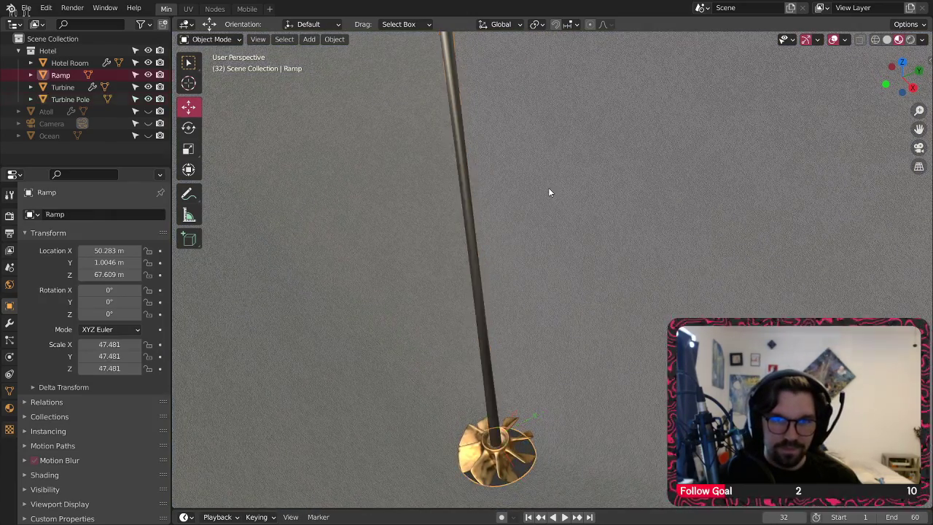
key("KP_Decimal")
scroll(540, 167, "down", 4)
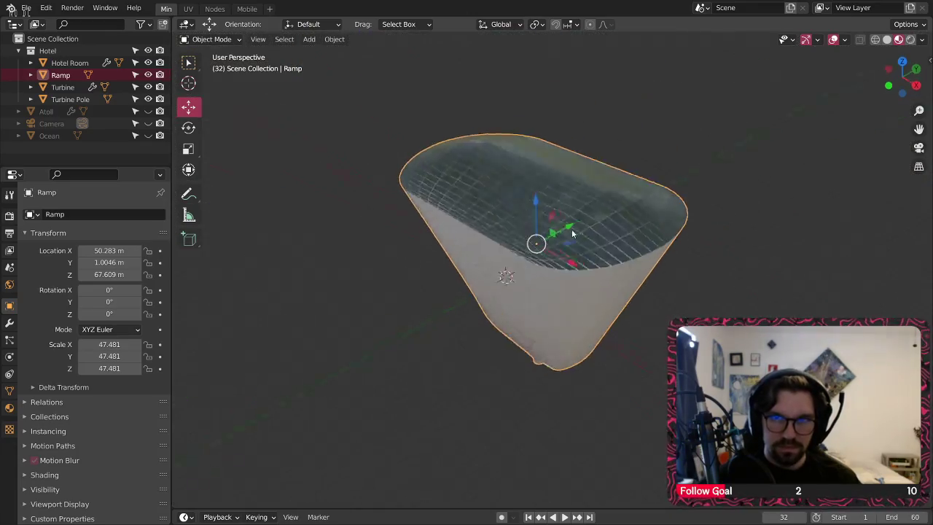
middle_click_drag(571, 228, 587, 219)
scroll(541, 242, "up", 4)
middle_click_drag(459, 218, 585, 237)
middle_click_drag(585, 237, 622, 277)
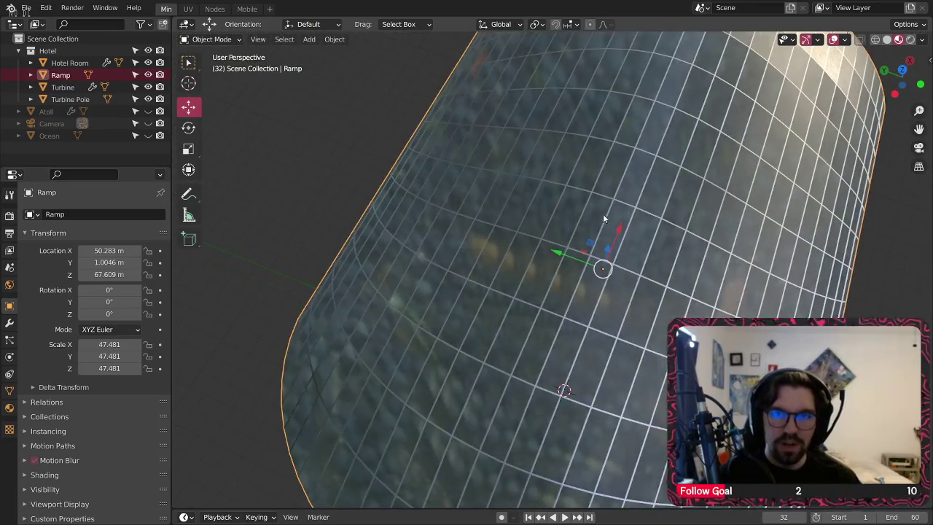
middle_click_drag(602, 219, 697, 150)
left_click(909, 40)
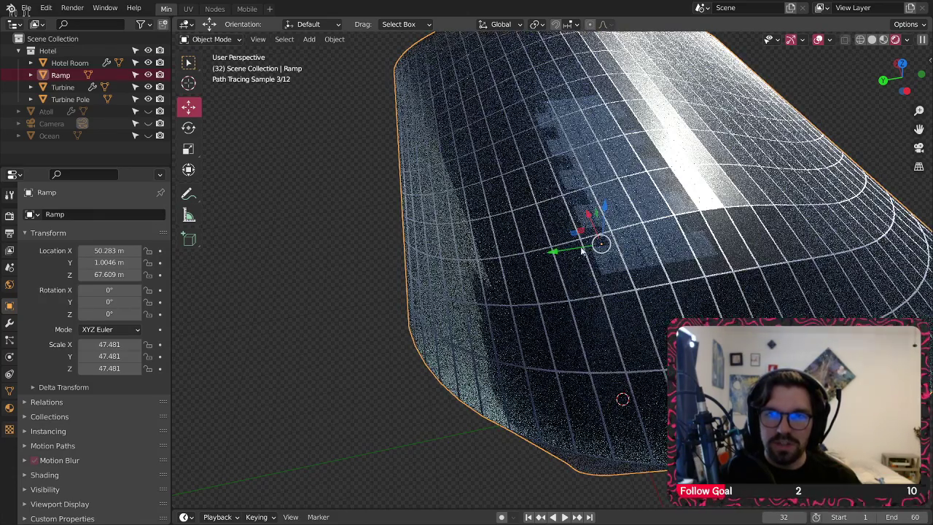
middle_click_drag(583, 252, 627, 152)
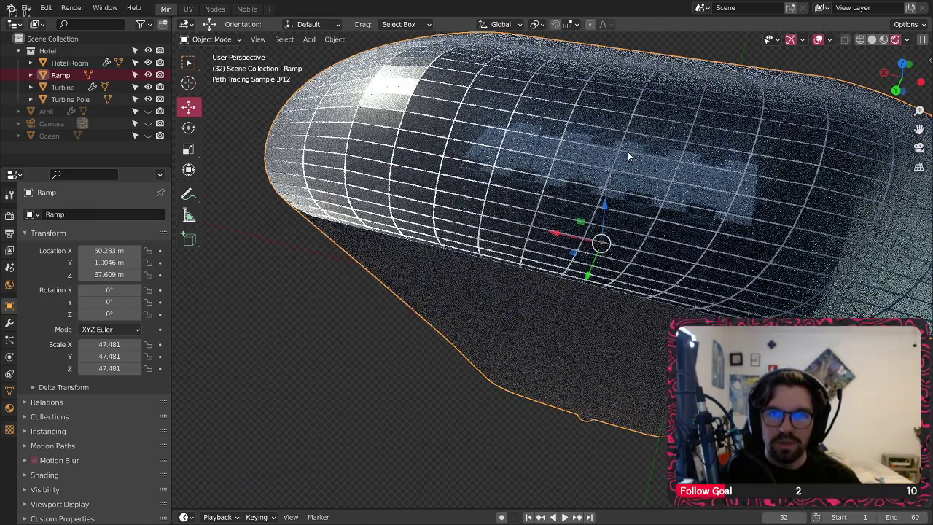
Step: Set the Alpha of the Ramp's Smuggy Glass material to 0.2 in the shader nodes
left_click(215, 9)
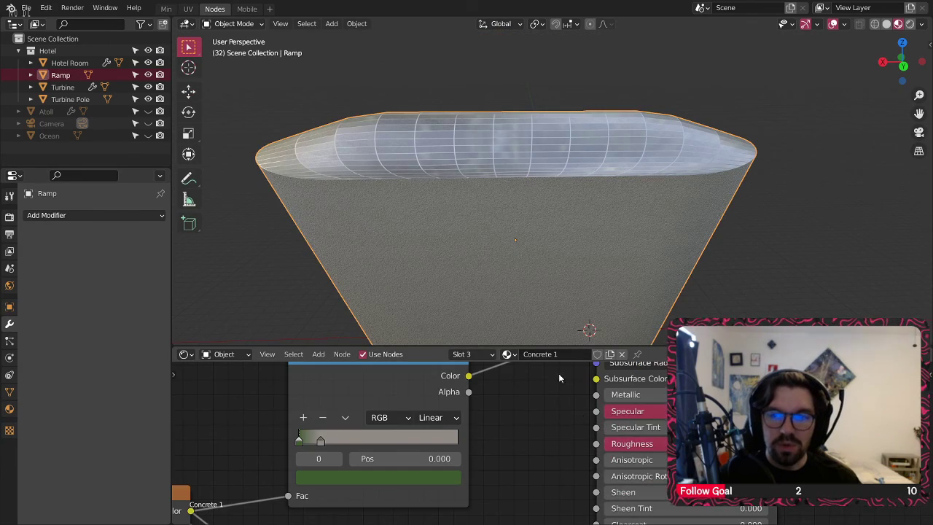
middle_click_drag(572, 437, 488, 383)
middle_click_drag(527, 472, 589, 457)
left_click(480, 354)
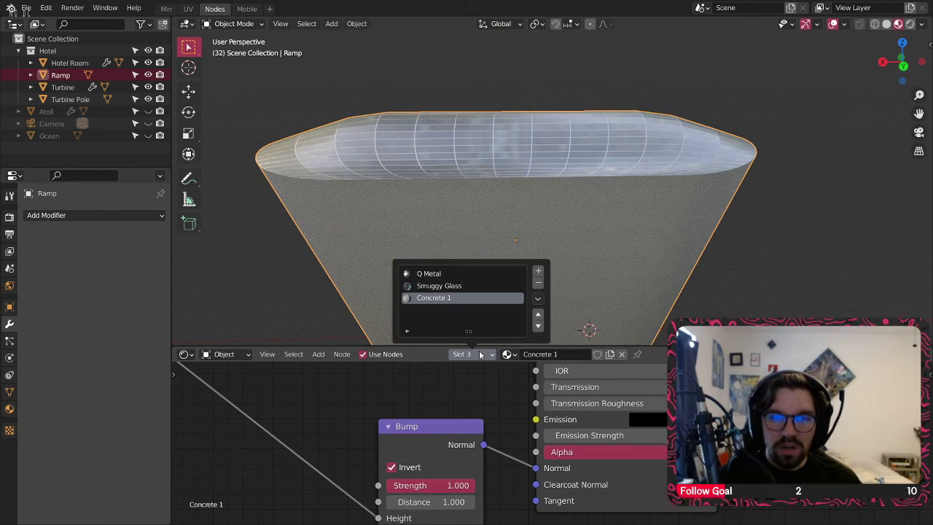
left_click(441, 285)
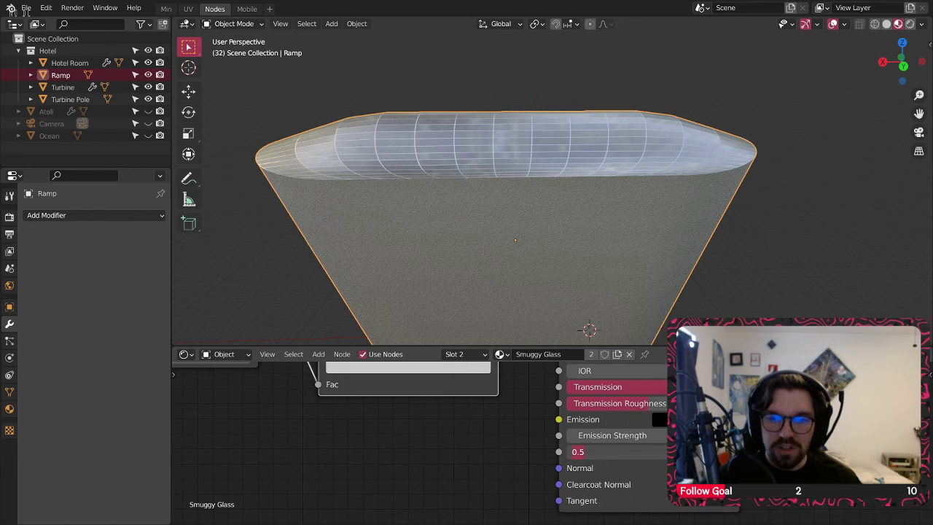
type(".2")
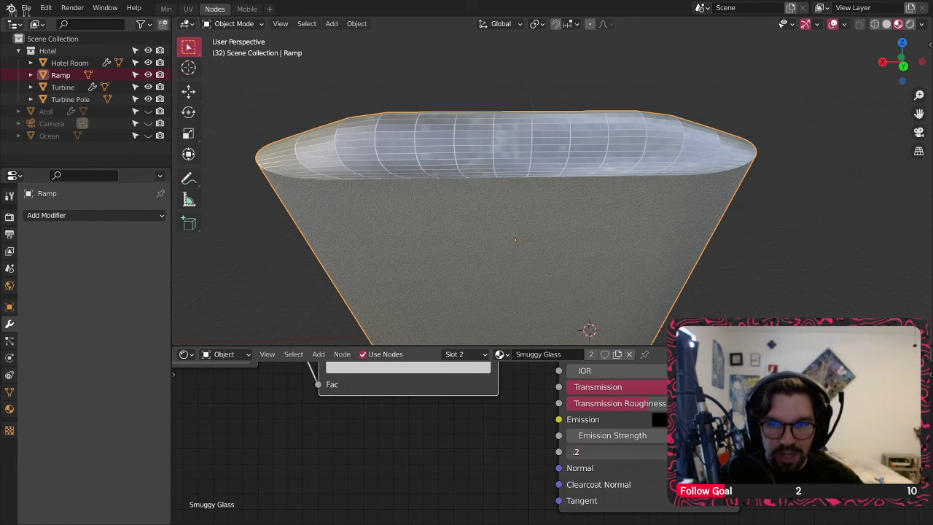
key("Return")
Step: Preview the glass roof in rendered shading and check how the hotel rooms show through it
left_click(910, 24)
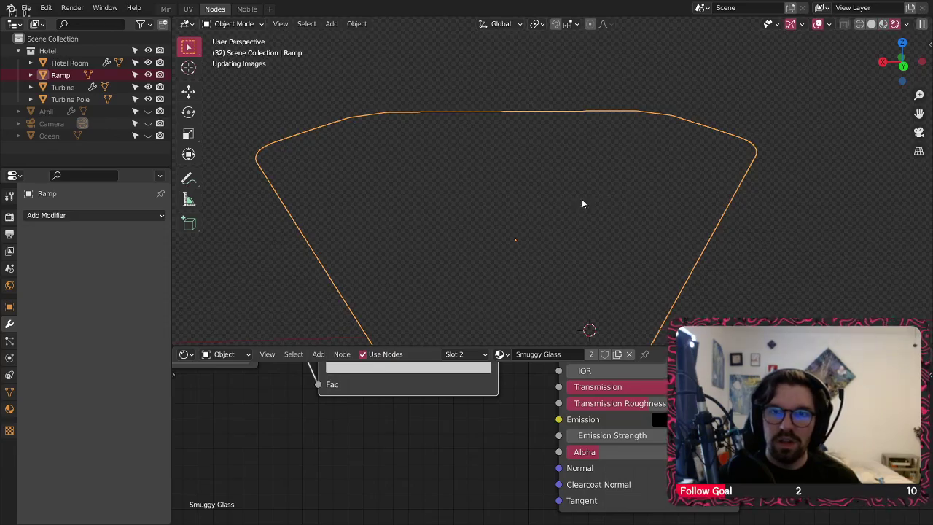
key("KP_5")
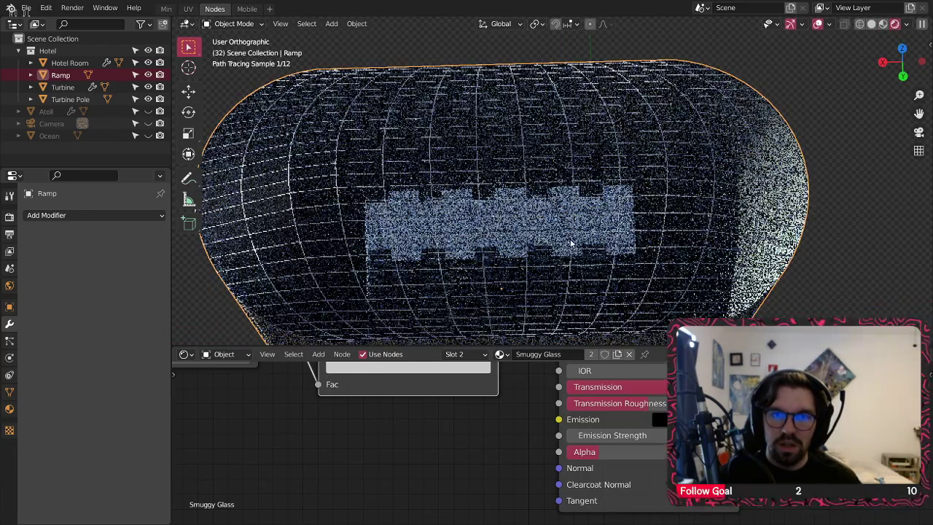
scroll(516, 206, "up", 2)
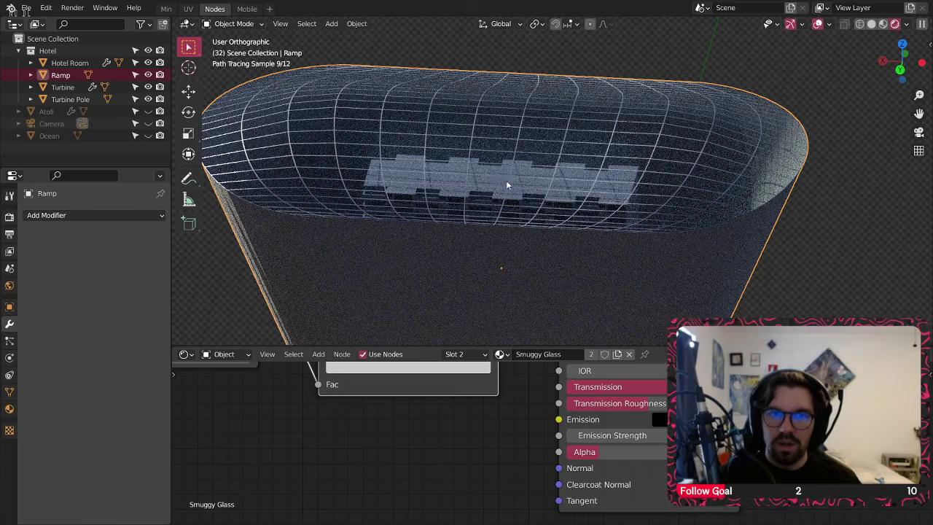
middle_click_drag(506, 181, 475, 218)
mouse_move(594, 197)
middle_mouse_down()
mouse_move(516, 202)
mouse_move(558, 225)
mouse_move(491, 192)
middle_mouse_up()
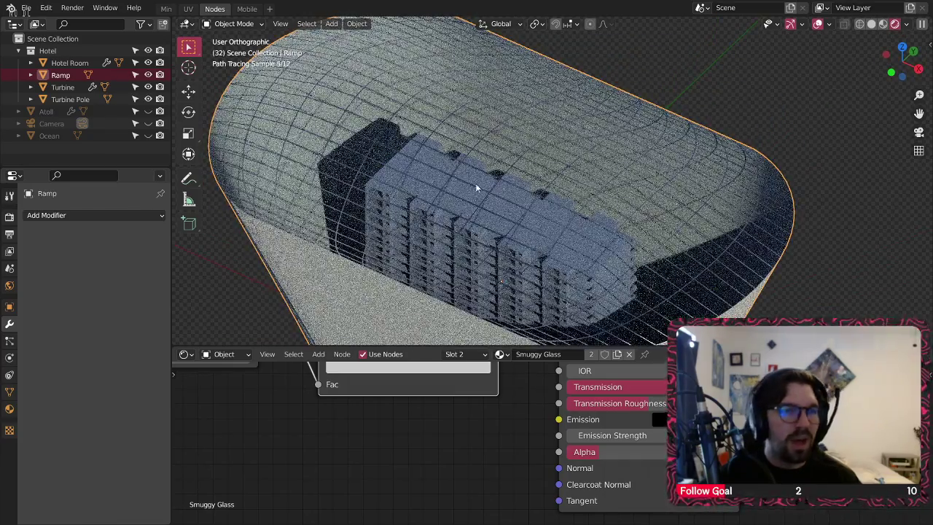
Step: Return to the Min workspace in solid shading, deselect the Ramp and unhide the Atoll and Ocean objects
left_click(166, 9)
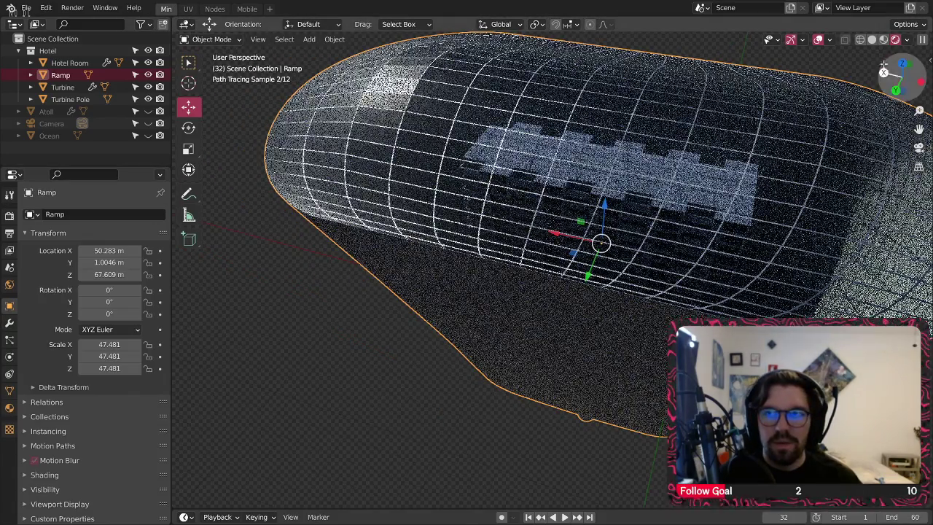
left_click(872, 40)
left_click(354, 405)
middle_click_drag(556, 247, 514, 231)
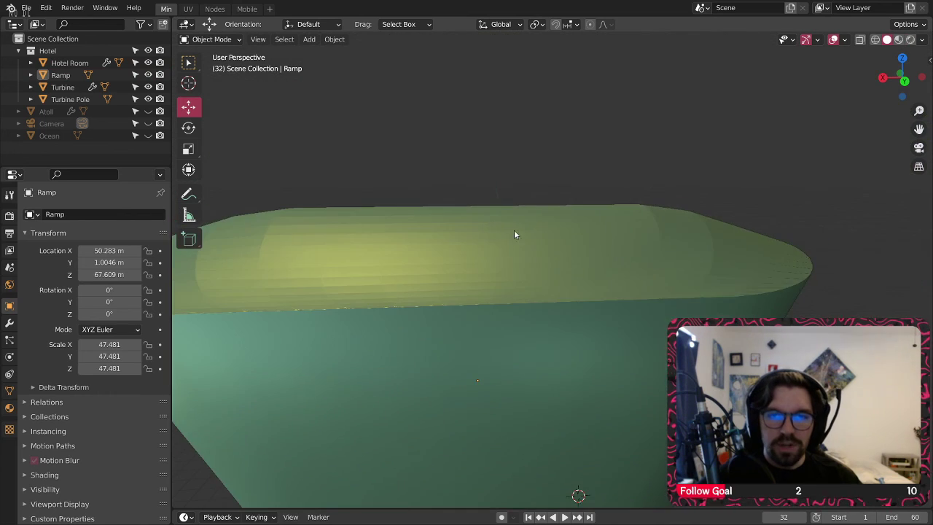
scroll(510, 244, "down", 4)
left_click(148, 110)
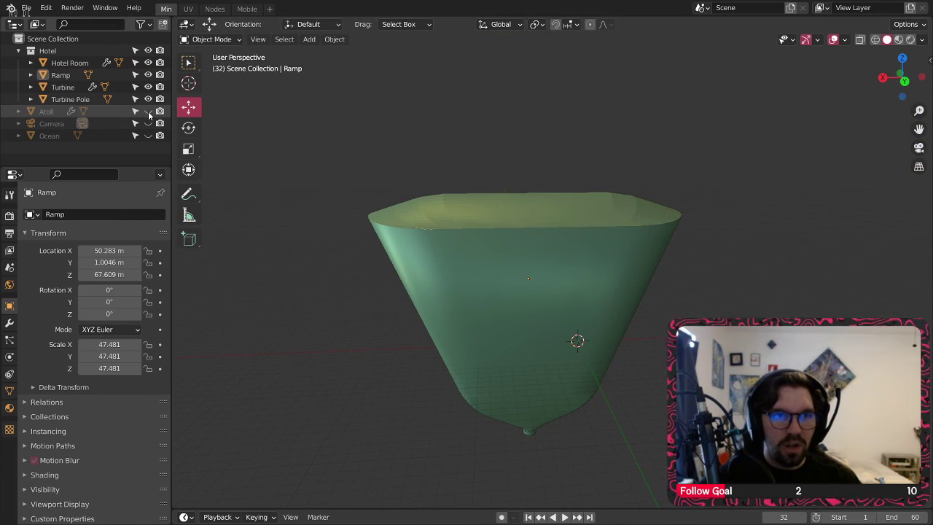
left_click(148, 135)
Step: Examine the glass roof among the atoll and ocean in material preview shading
mouse_move(539, 241)
middle_mouse_down()
mouse_move(560, 207)
mouse_move(771, 277)
mouse_move(485, 246)
mouse_move(474, 291)
mouse_move(505, 269)
middle_mouse_up()
scroll(771, 276, "down", 5)
key("z")
left_click(470, 311)
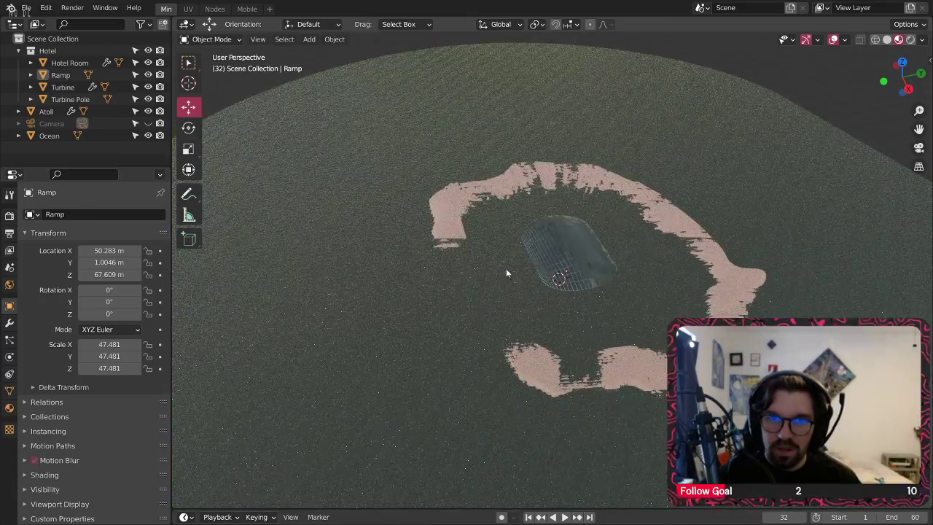
scroll(605, 224, "up", 6)
middle_click_drag(573, 221, 349, 198)
scroll(456, 238, "down", 5)
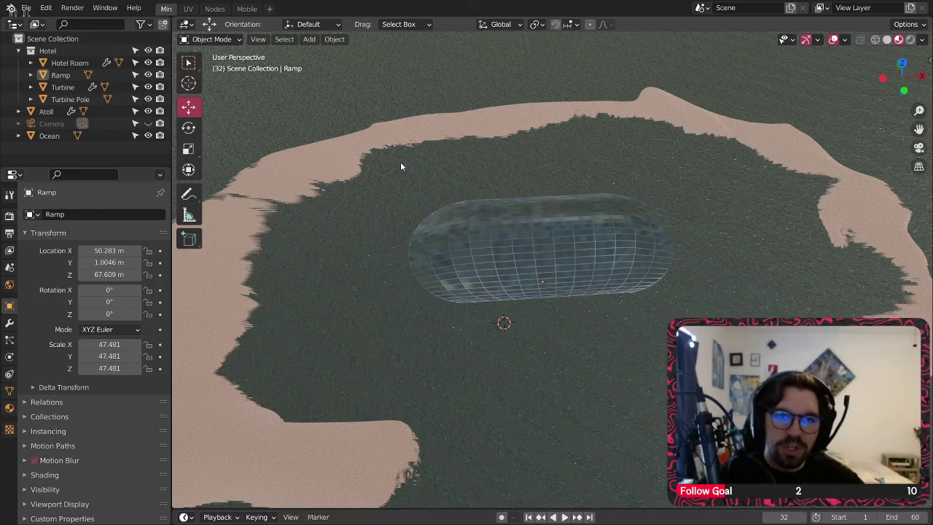
middle_click_drag(400, 162, 567, 136, "shift")
middle_click_drag(520, 191, 517, 163)
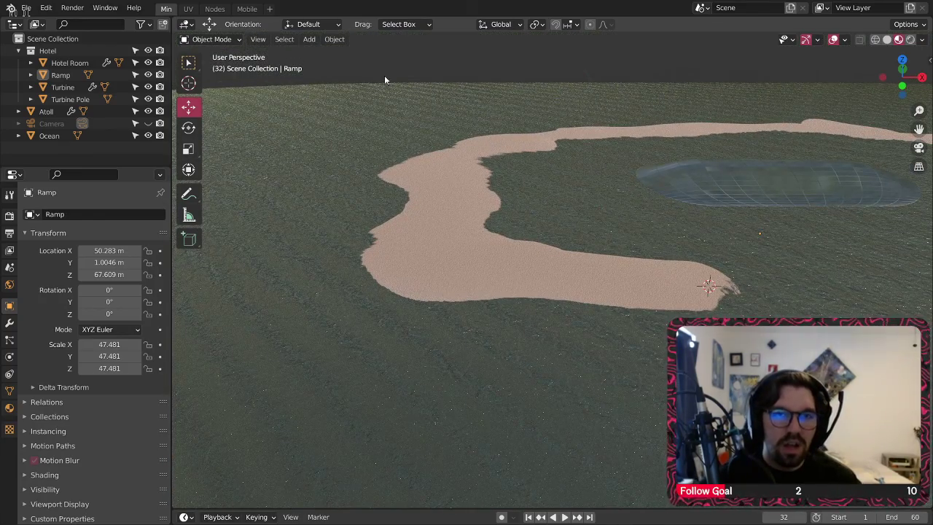
Step: Add a tree curve to the scene with the Sapling Tree Gen generator
left_click(309, 39)
mouse_move(328, 67)
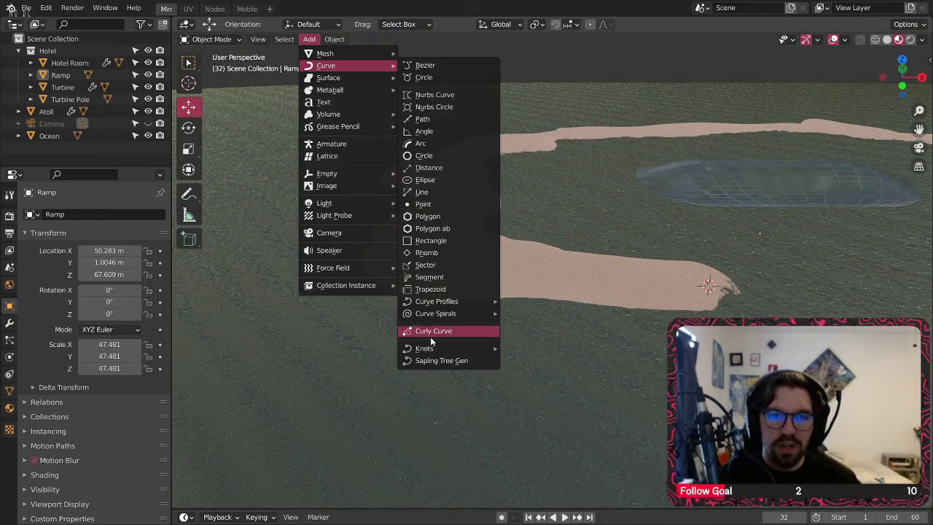
left_click(442, 361)
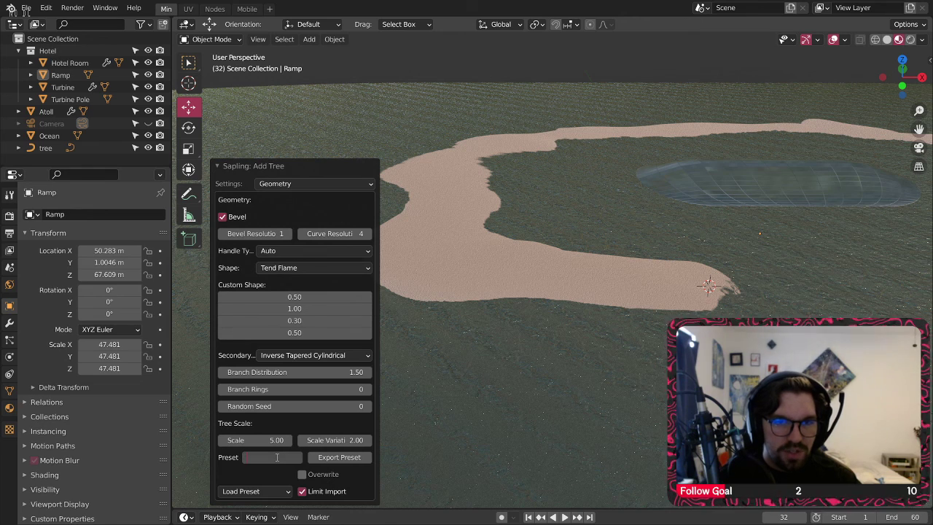
Step: Load the weeping_willow preset for the generated tree
left_click(259, 492)
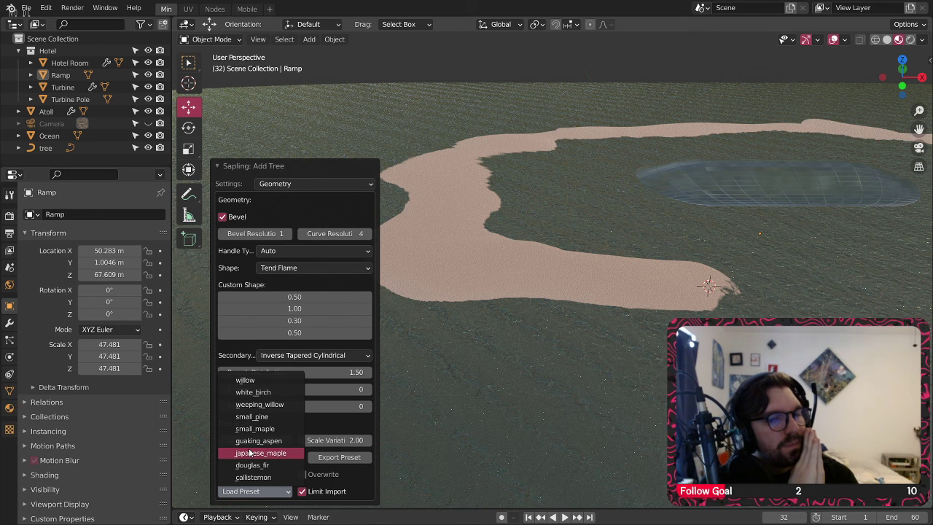
left_click(274, 404)
middle_click_drag(424, 326, 631, 245)
scroll(631, 245, "up", 5)
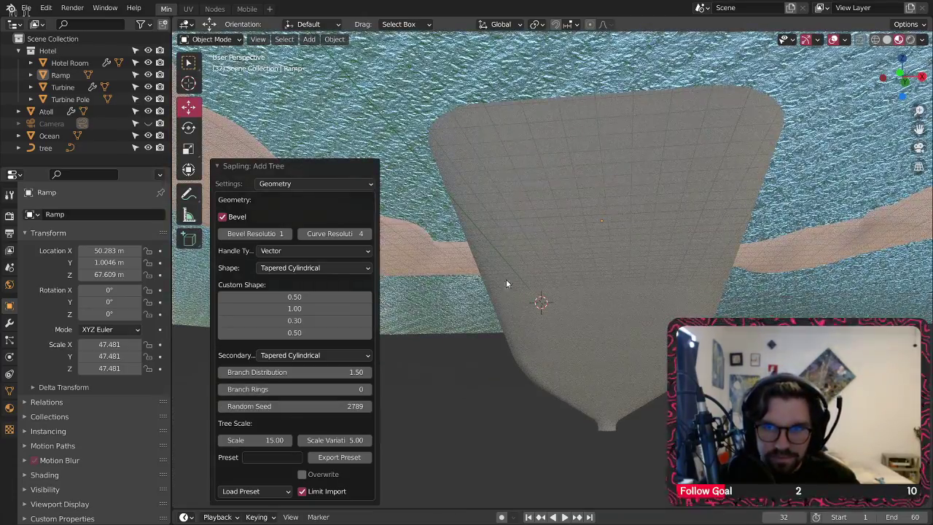
Step: Hide the Hotel collection, Ocean and Atoll to isolate the generated tree for inspection
left_click(148, 50)
middle_click_drag(632, 239, 566, 242)
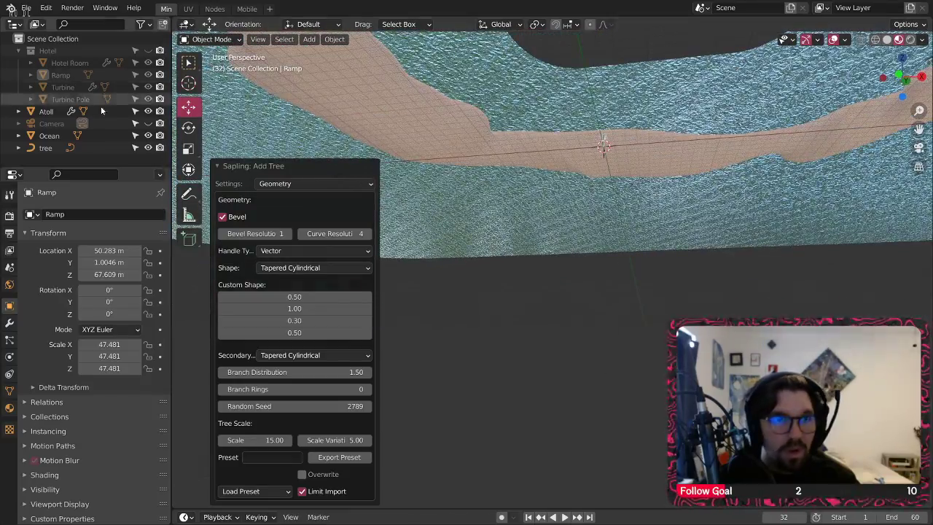
left_click(148, 135)
left_click(148, 112)
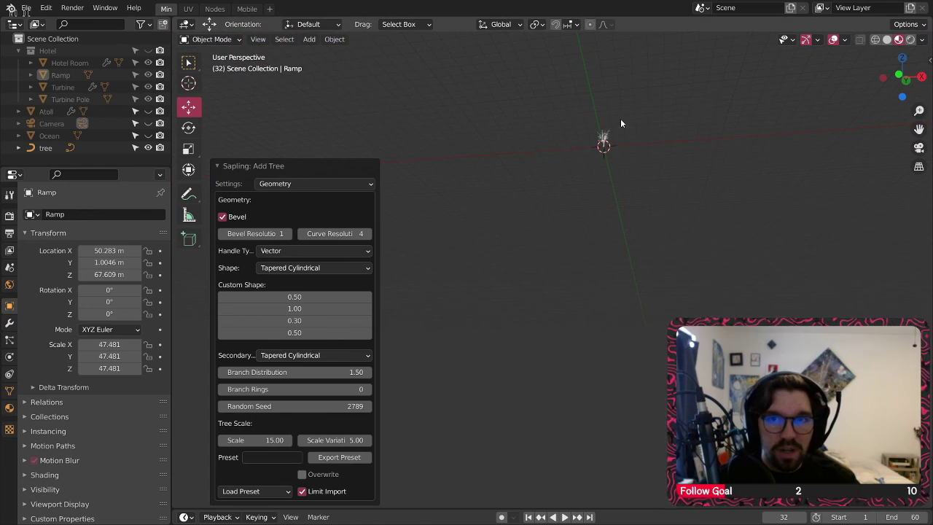
middle_click_drag(618, 137, 541, 194, "shift")
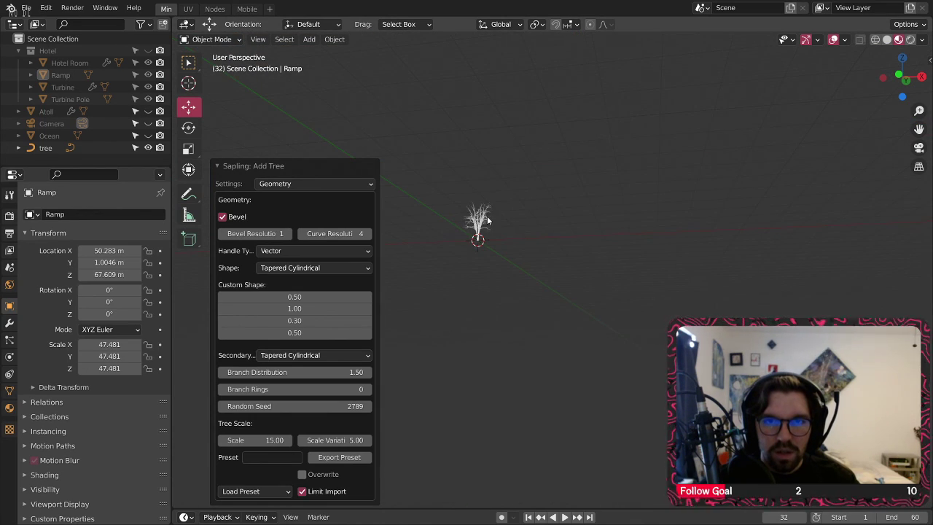
middle_click_drag(488, 217, 522, 246)
mouse_move(465, 237)
middle_mouse_down("ctrl")
mouse_move(467, 199)
mouse_move(467, 236)
middle_mouse_up("ctrl")
middle_click_drag(474, 238, 519, 408, "ctrl")
middle_click_drag(540, 350, 565, 228, "shift")
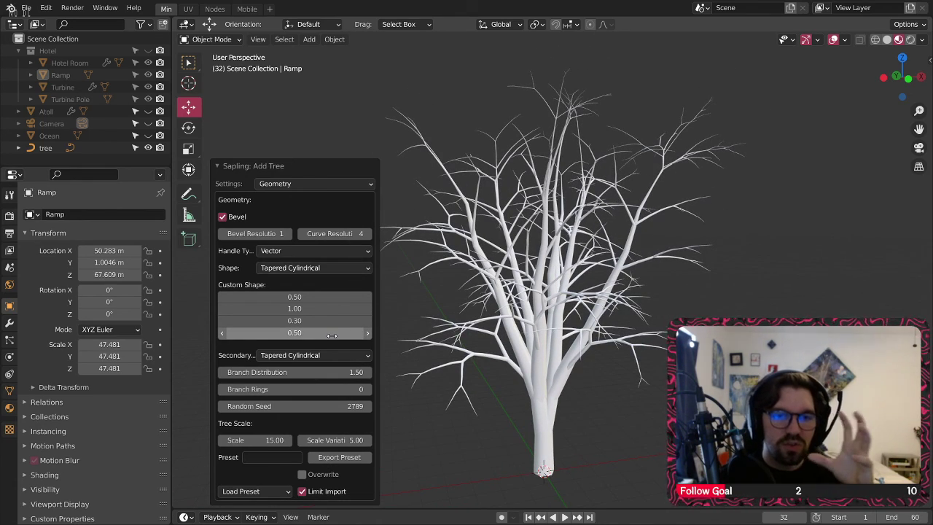
Step: Set the tree's fourth Custom Shape value to 1.00 and hide the Hotel collection, Ocean and Atoll again
left_click_drag(293, 337, 226, 337)
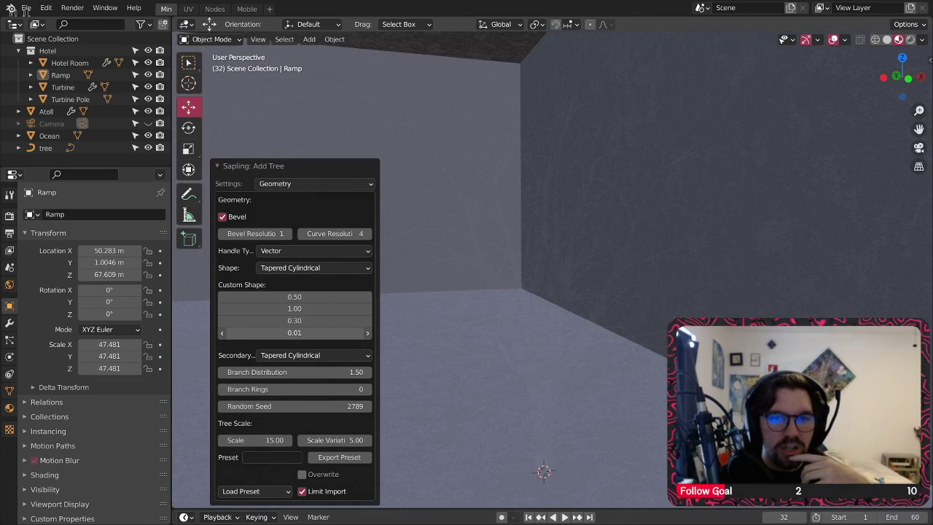
left_click_drag(294, 336, 300, 336)
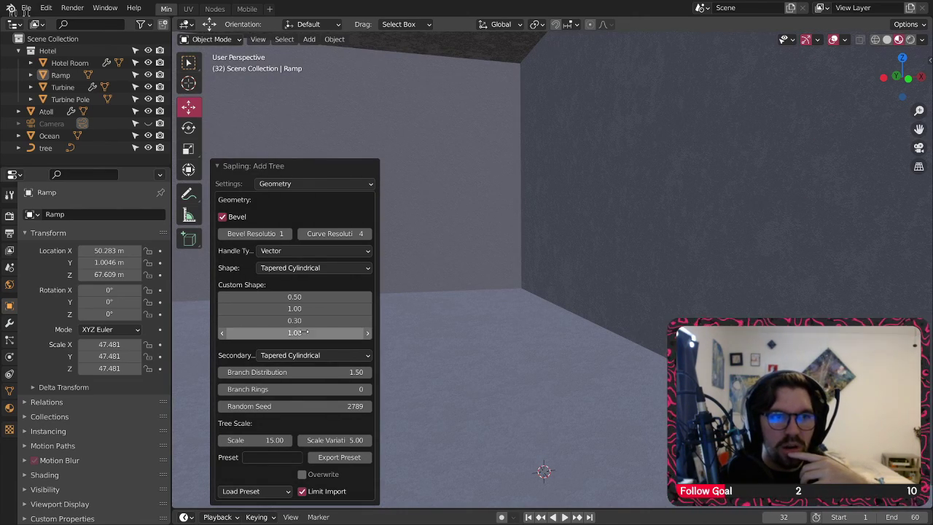
left_click(148, 51)
left_click(148, 136)
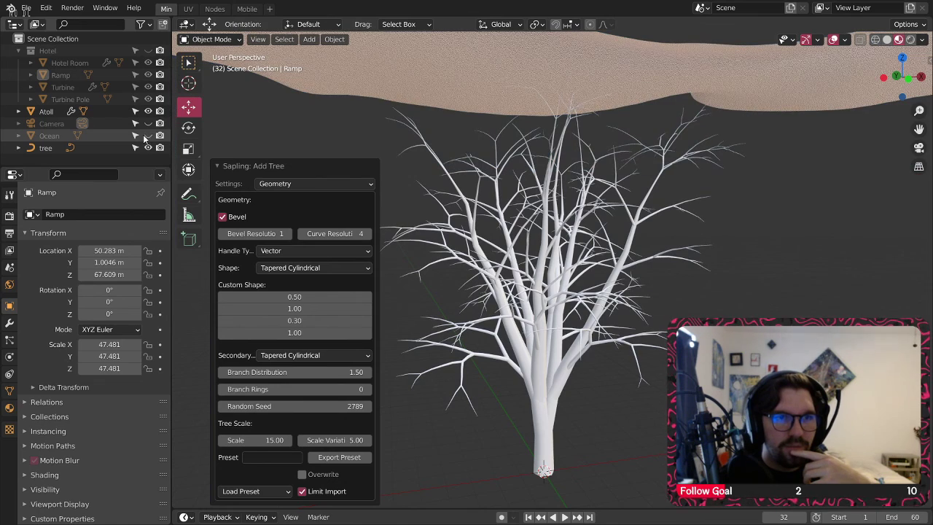
left_click(148, 111)
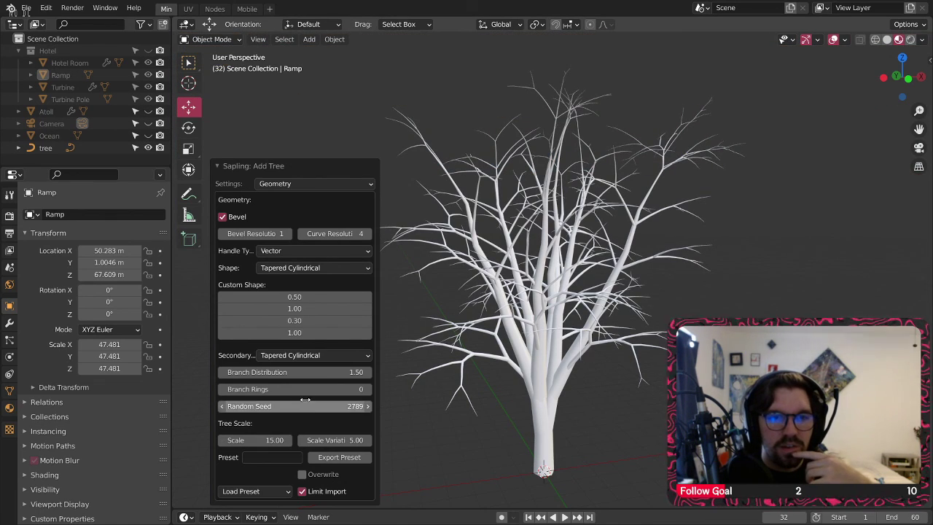
Step: Try a fourth Custom Shape value of 0.01, and undo the tree's creation
left_click_drag(309, 329, 221, 328)
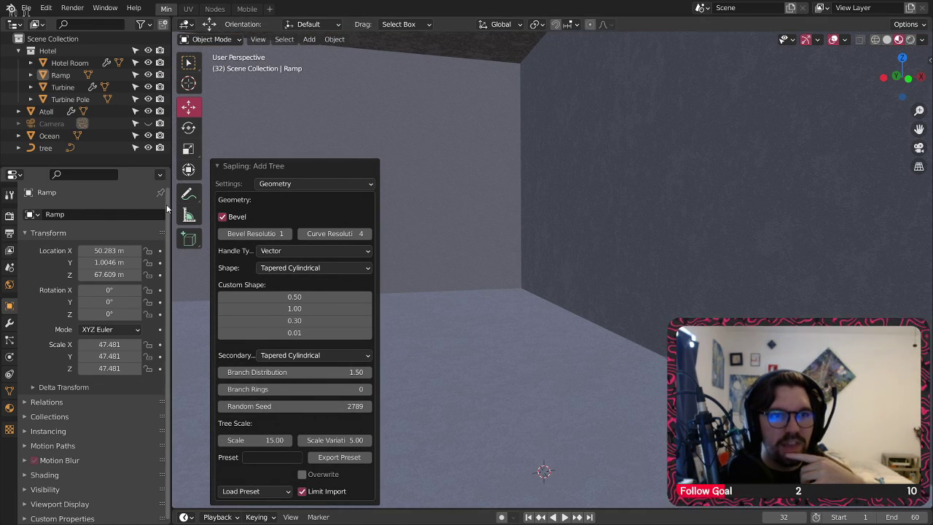
key("ctrl+z")
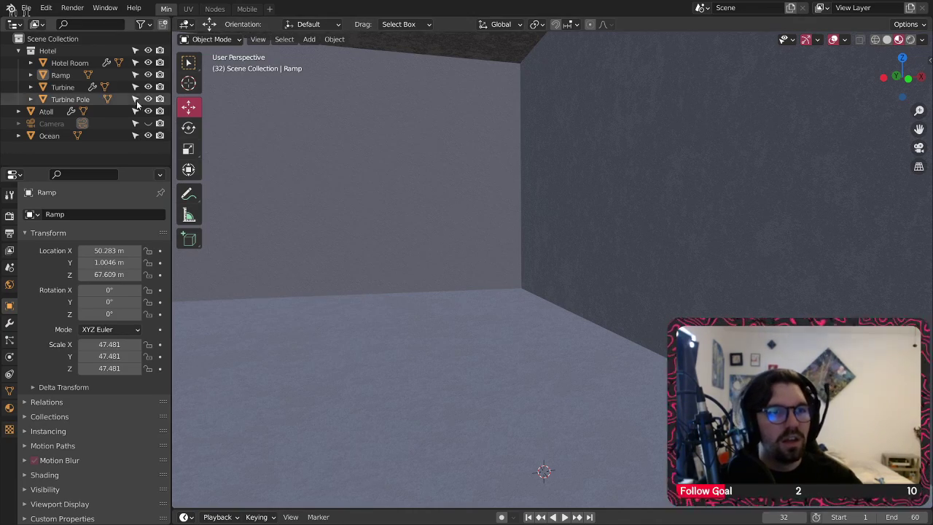
Step: Hide the Hotel collection, Atoll and Ocean from the viewport before adding a tree
left_click(148, 51)
left_click(148, 111)
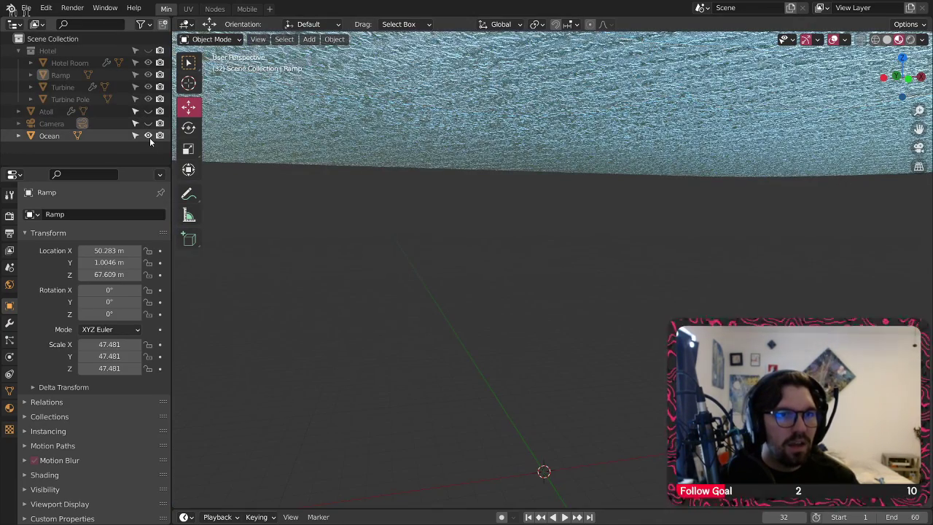
left_click(148, 135)
Step: Add a new tree curve at the 3D cursor with the Sapling Tree Gen generator
left_click(309, 39)
mouse_move(332, 57)
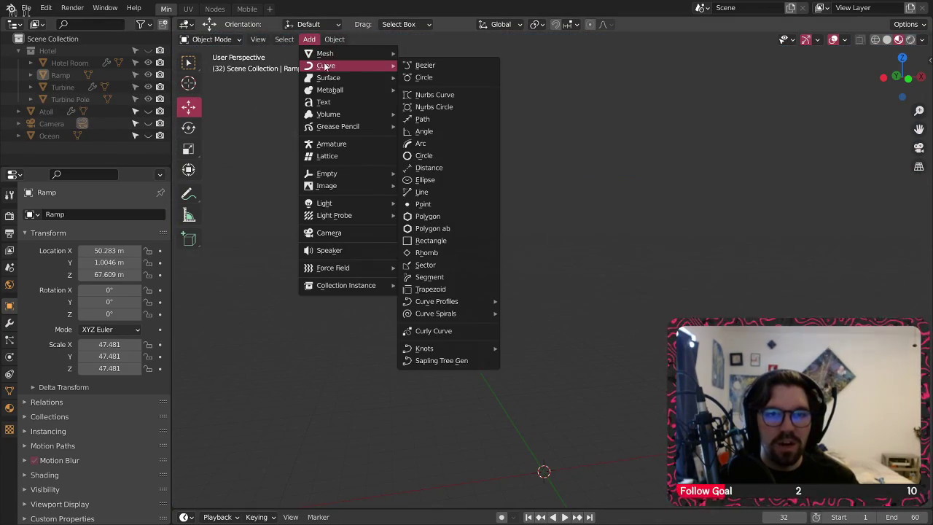
left_click(441, 362)
middle_click_drag(562, 435, 502, 334, "shift")
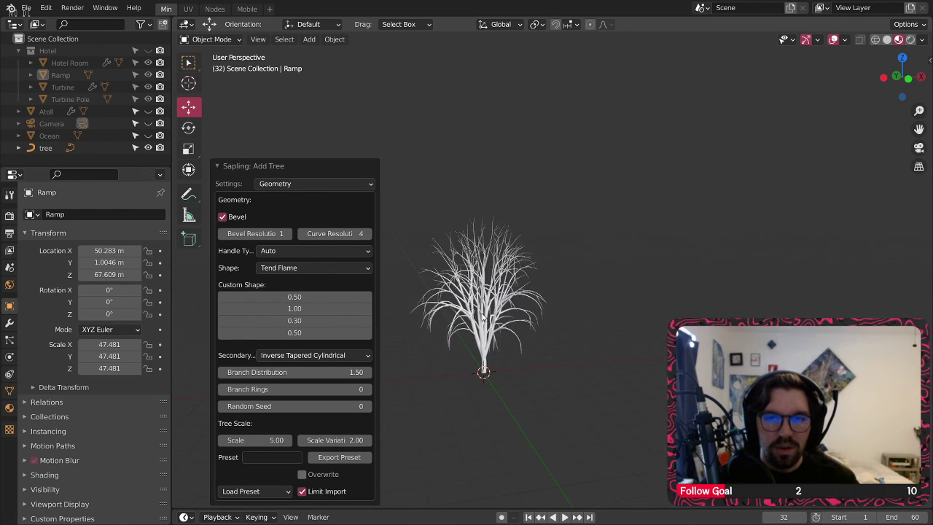
scroll(494, 328, "up", 5)
Step: Load the weeping_willow preset for the new tree with the surroundings hidden
left_click(264, 496)
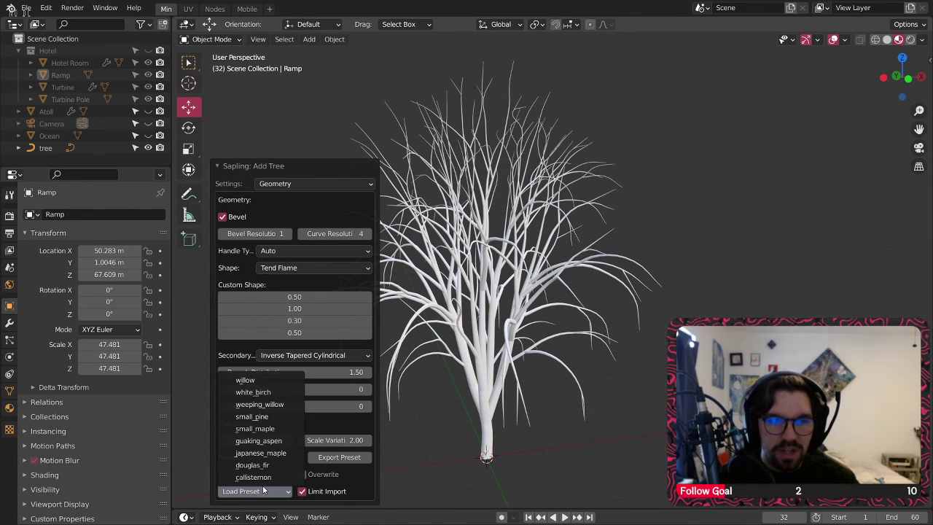
left_click(266, 406)
scroll(566, 260, "down", 2)
middle_click_drag(556, 260, 534, 312, "shift")
scroll(554, 303, "down", 2)
middle_click_drag(528, 210, 530, 295, "shift")
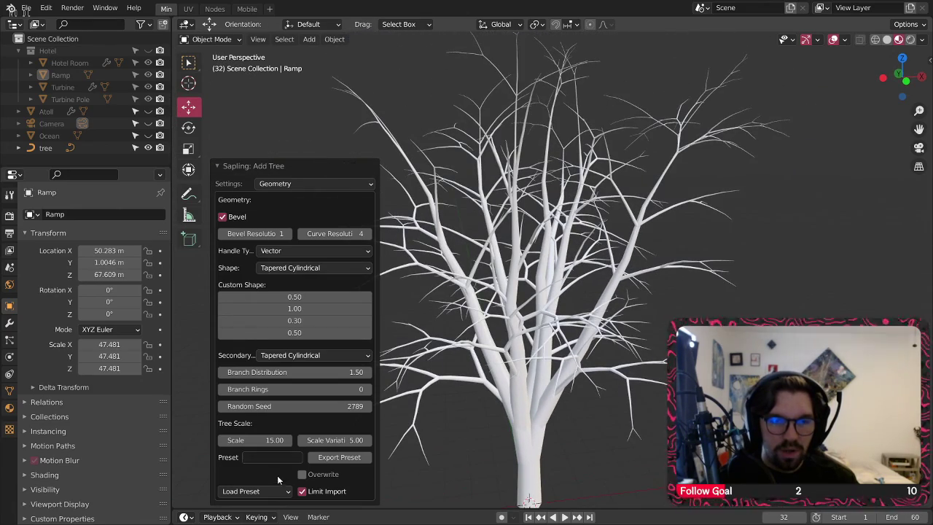
left_click(271, 490)
left_click(277, 406)
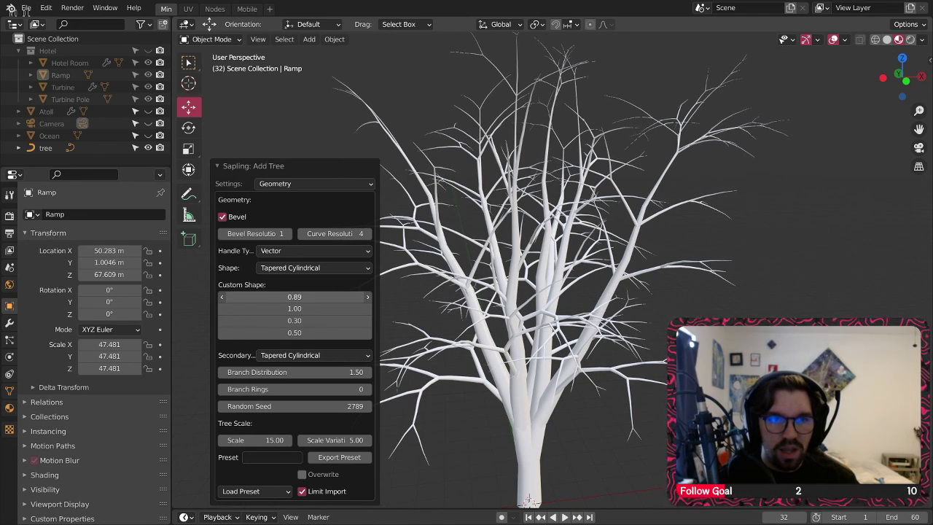
Step: Set the tree's Scale to 16.41, Scale Variation to 3.92, Branch Distribution to 4.62 and Custom Shape to 1.00, 0.01, 0.03 and 0.05
left_click_drag(294, 297, 309, 296)
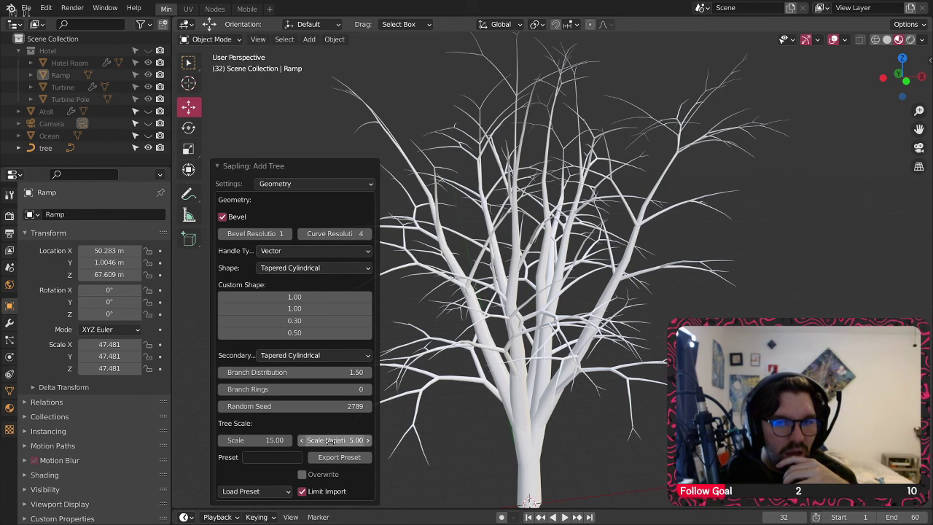
left_click_drag(330, 441, 277, 440)
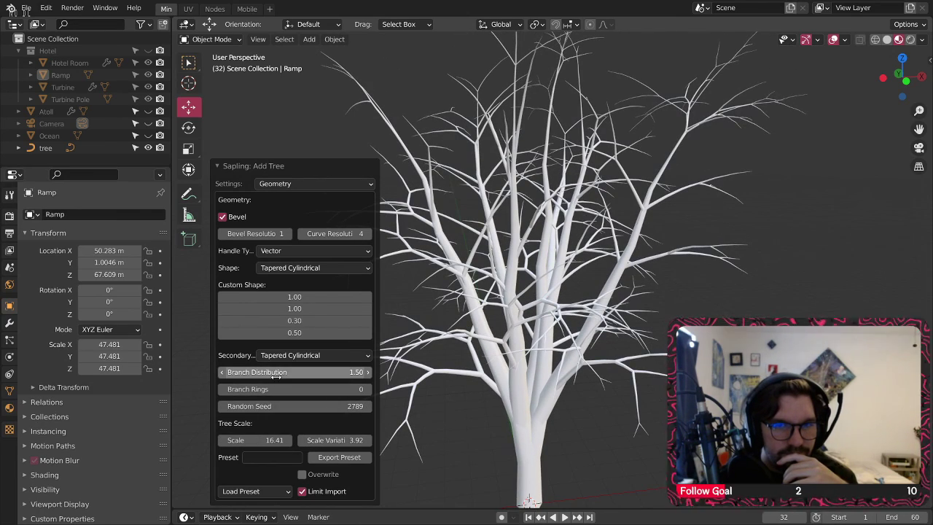
mouse_move(263, 372)
left_mouse_down()
mouse_move(394, 372)
mouse_move(279, 373)
left_mouse_up()
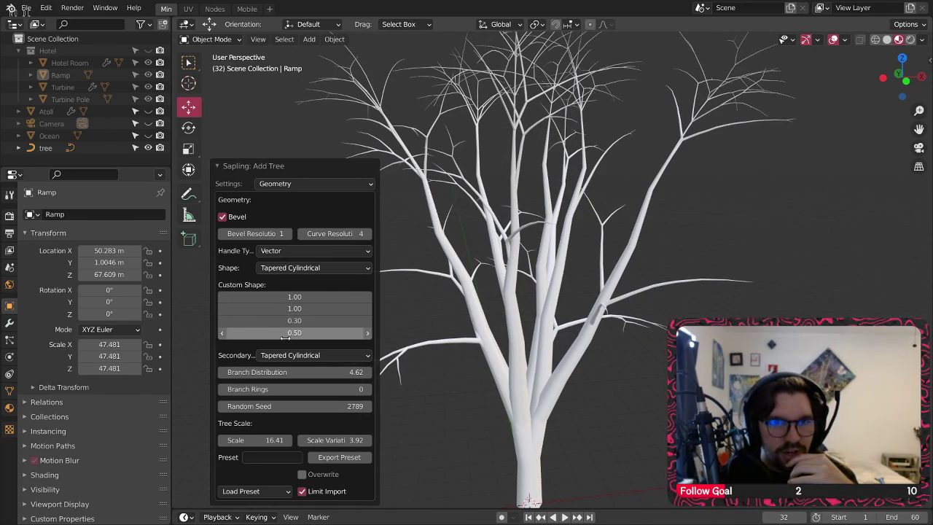
left_click_drag(294, 333, 277, 309)
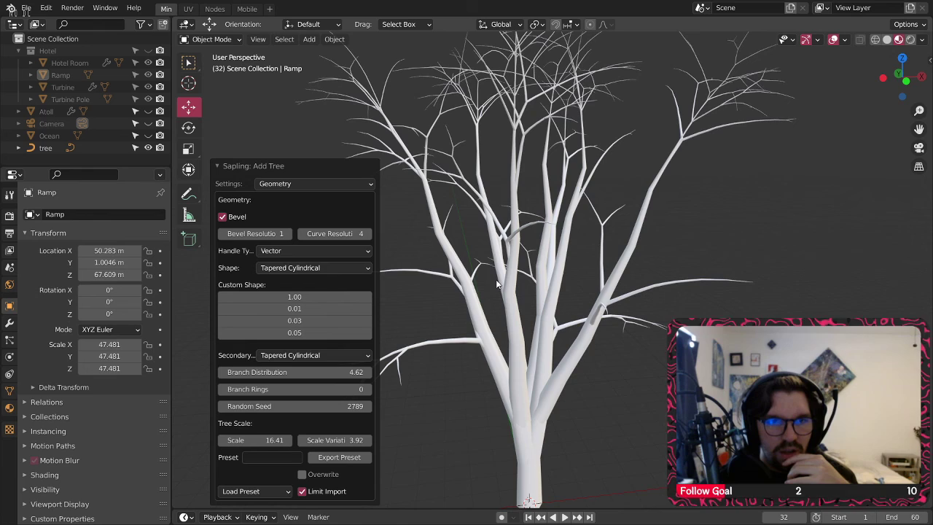
Step: Try the Conical tree shape, and settle on the Flame shape
left_click(291, 267)
left_click(304, 280)
left_click(314, 267)
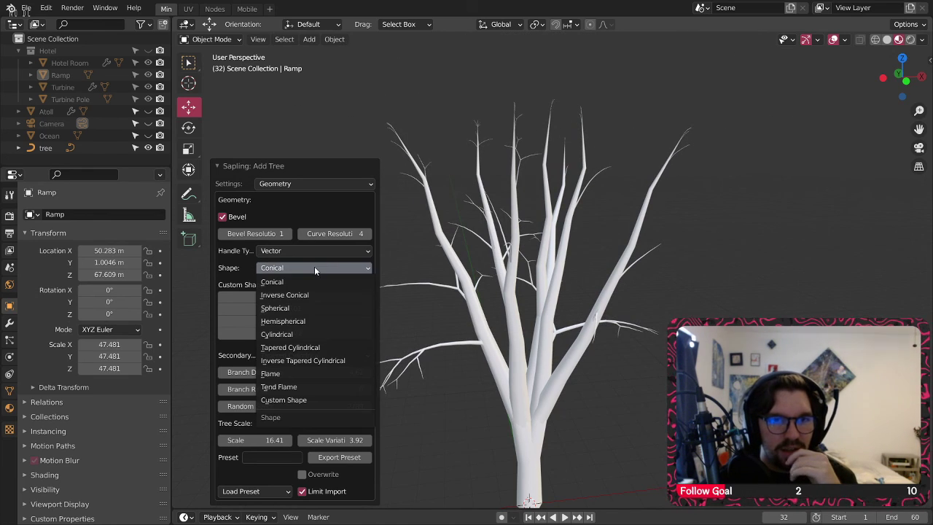
left_click(305, 373)
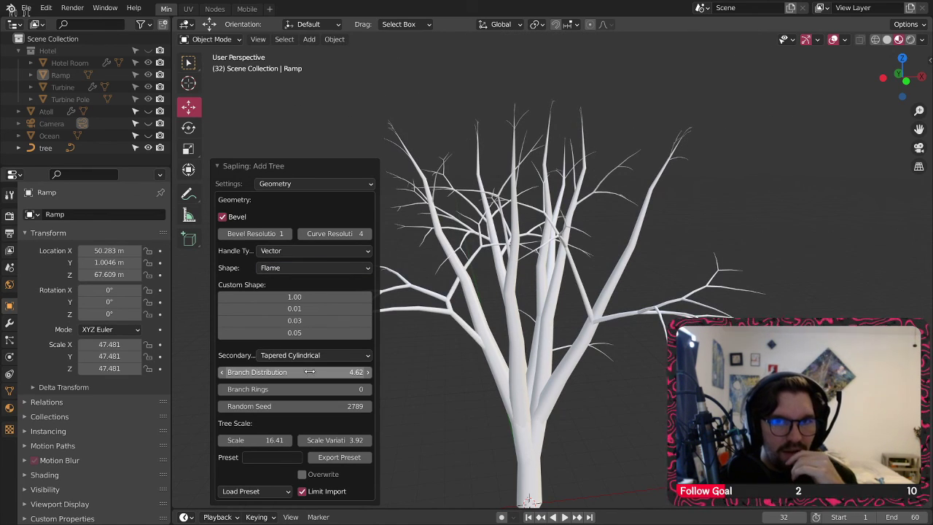
left_click(300, 250)
left_click(301, 250)
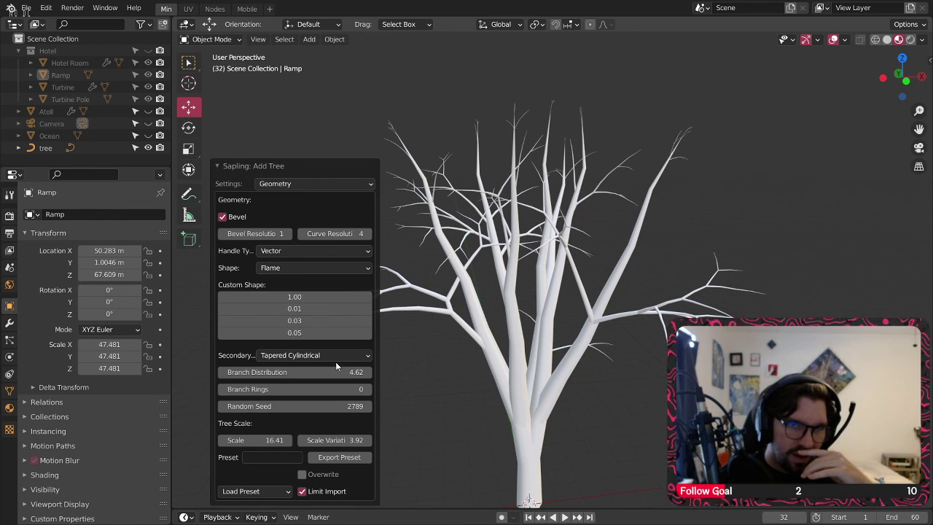
Step: Review the tree's Branch Splitting settings and lower the first Down Angle Variation in Branch Growth to a negative value
left_click(287, 183)
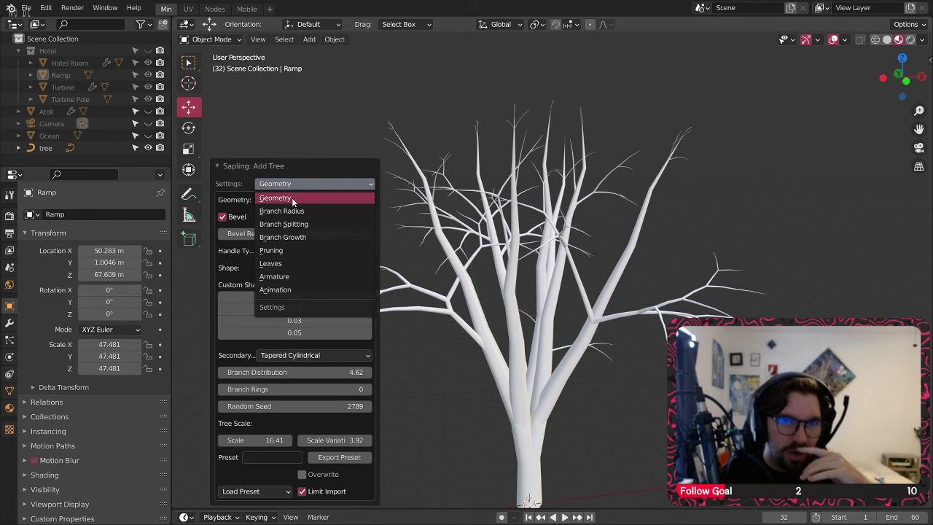
left_click(295, 224)
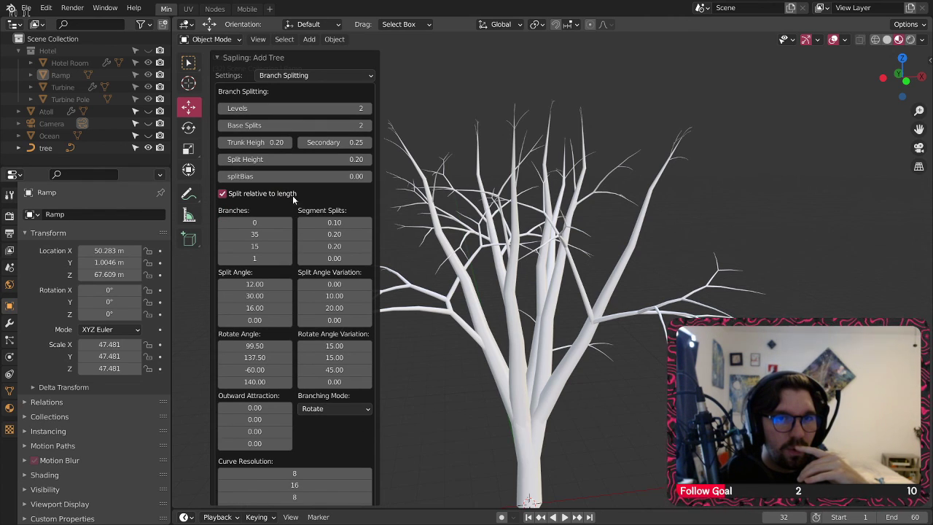
left_click(312, 76)
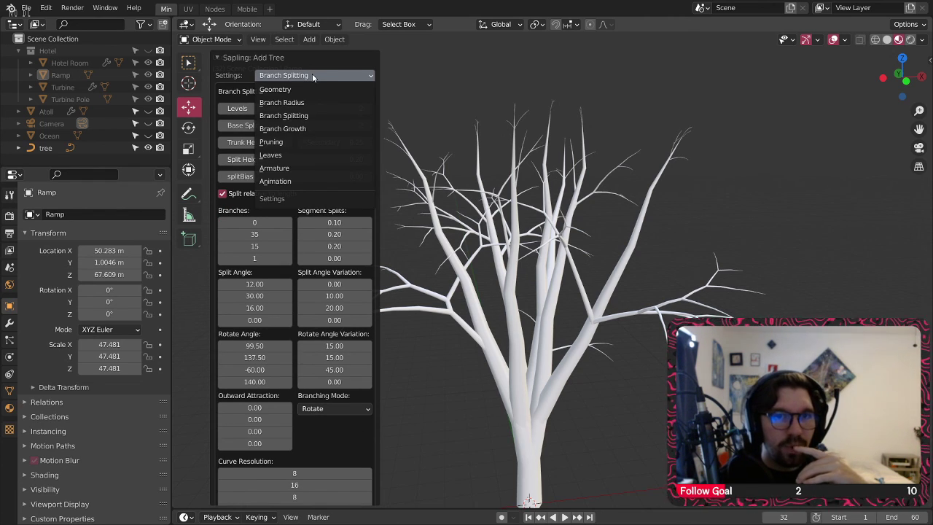
left_click(309, 130)
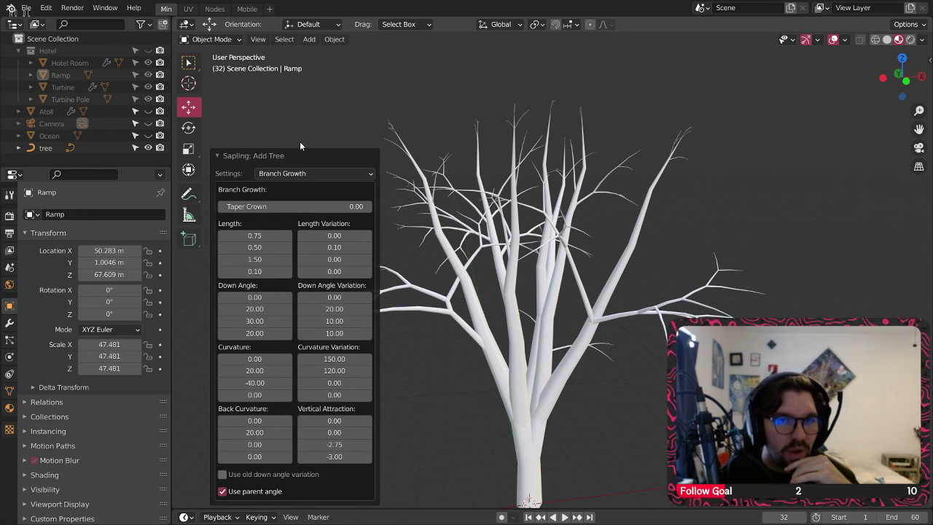
mouse_move(333, 296)
left_mouse_down()
mouse_move(342, 296)
mouse_move(321, 297)
left_mouse_up()
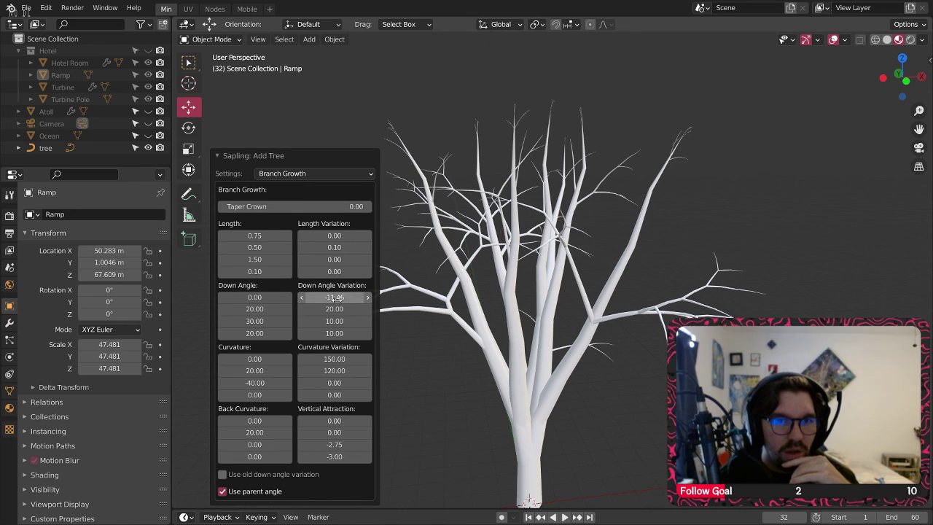
Step: Enable Show Leaves for the tree and set the Leaf Shape to Rectangular
left_click(307, 174)
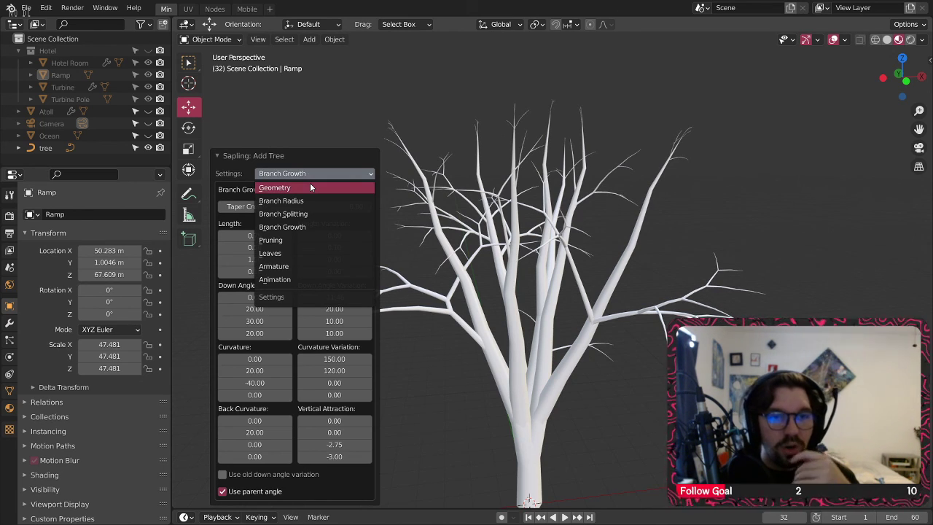
left_click(291, 266)
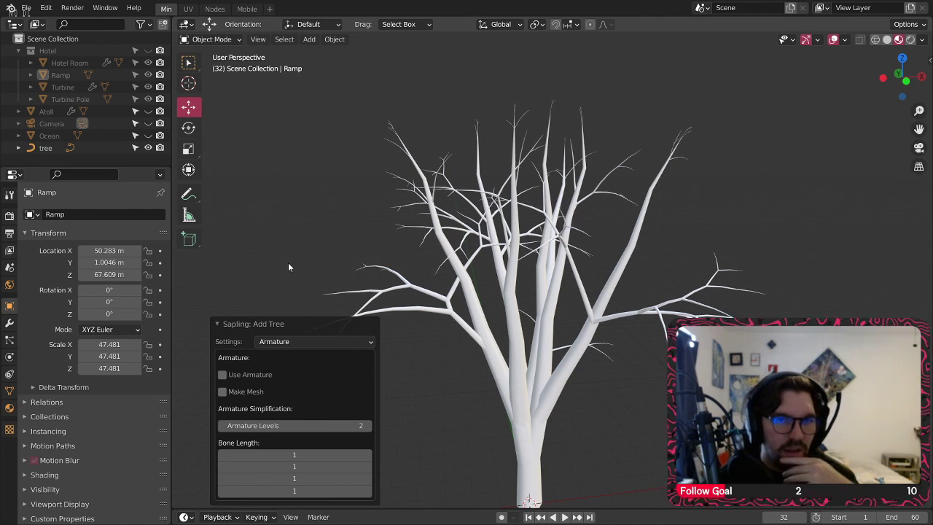
left_click(307, 340)
left_click(293, 419)
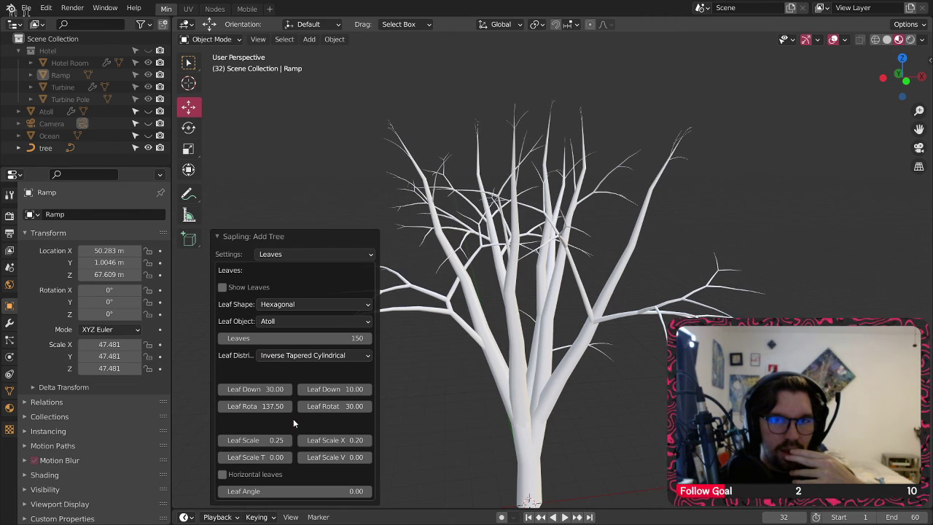
left_click(222, 287)
left_click(320, 303)
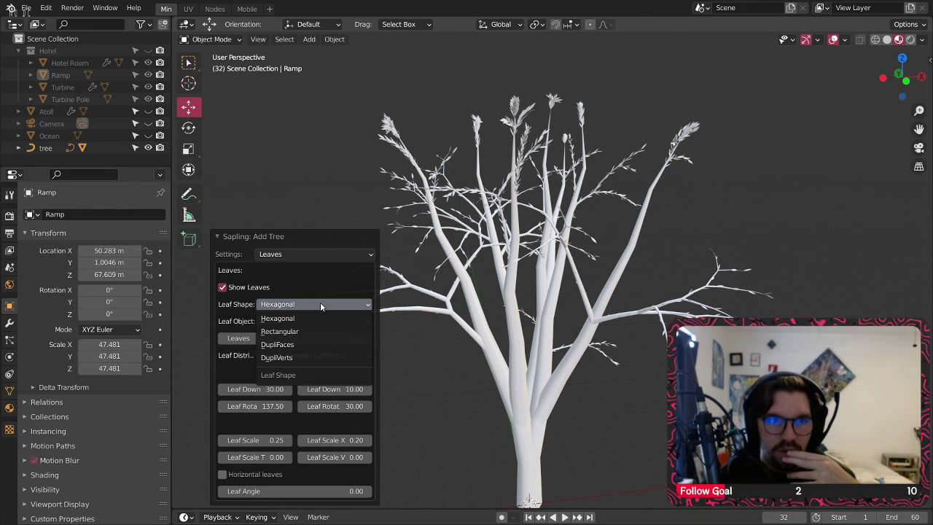
left_click(307, 328)
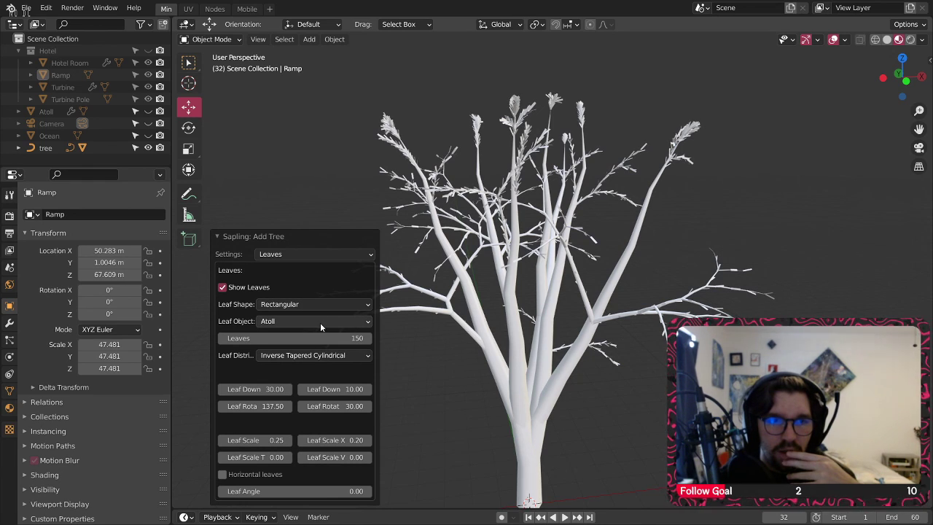
Step: Try Turbine as the tree's Leaf Object and inspect the leaves up close in rendered shading
left_click(320, 321)
left_click(321, 326)
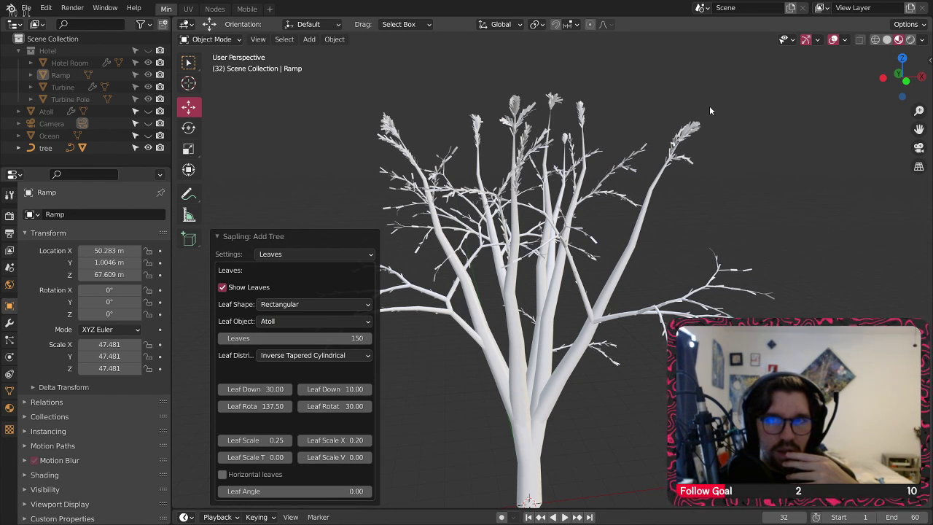
middle_click_drag(709, 108, 648, 133)
scroll(625, 138, "up", 6)
scroll(625, 139, "up", 3)
middle_click_drag(517, 367, 603, 315)
middle_click_drag(519, 395, 333, 221)
left_click(290, 325)
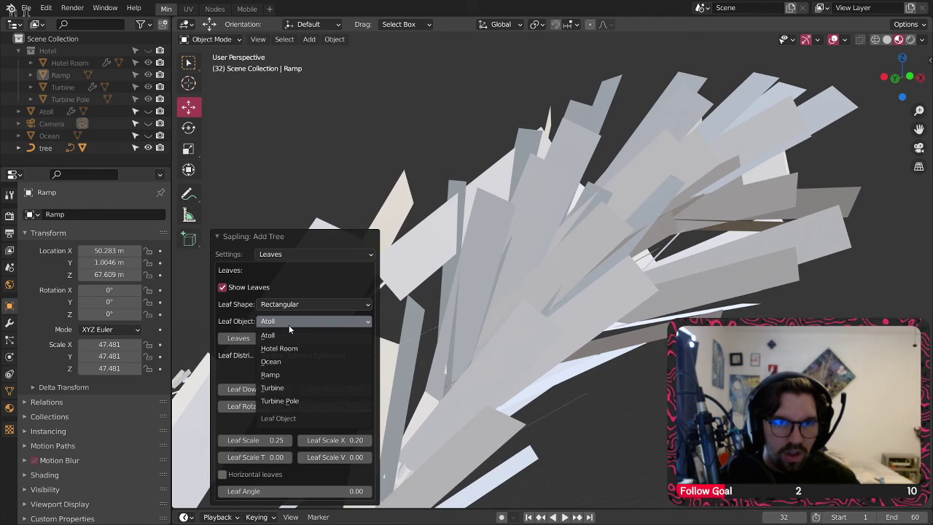
left_click(291, 388)
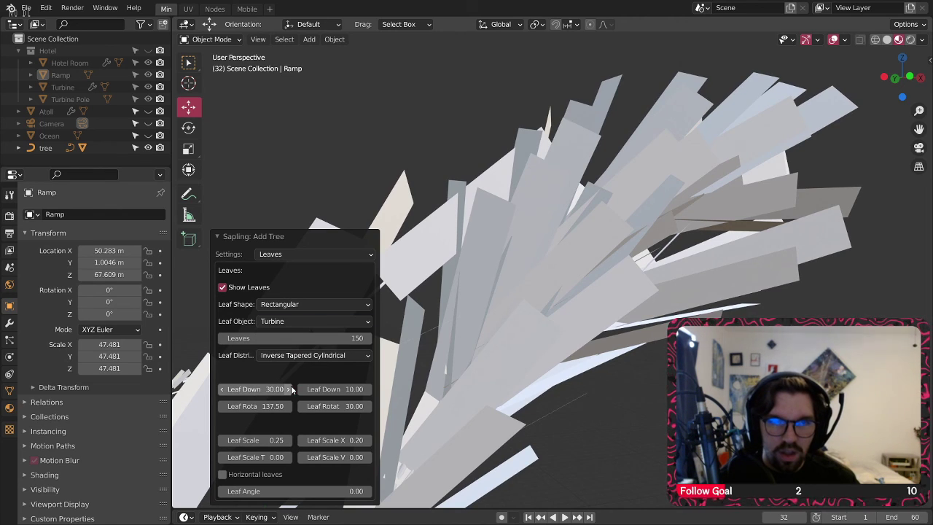
left_click(910, 40)
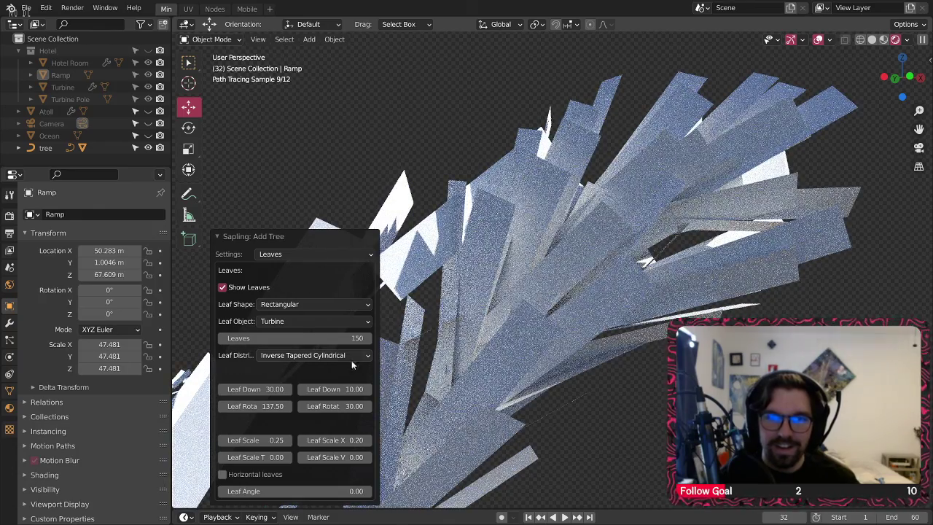
Step: Try Hotel Room as the Leaf Object, settle on Ocean, and look over the whole tree
left_click(277, 321)
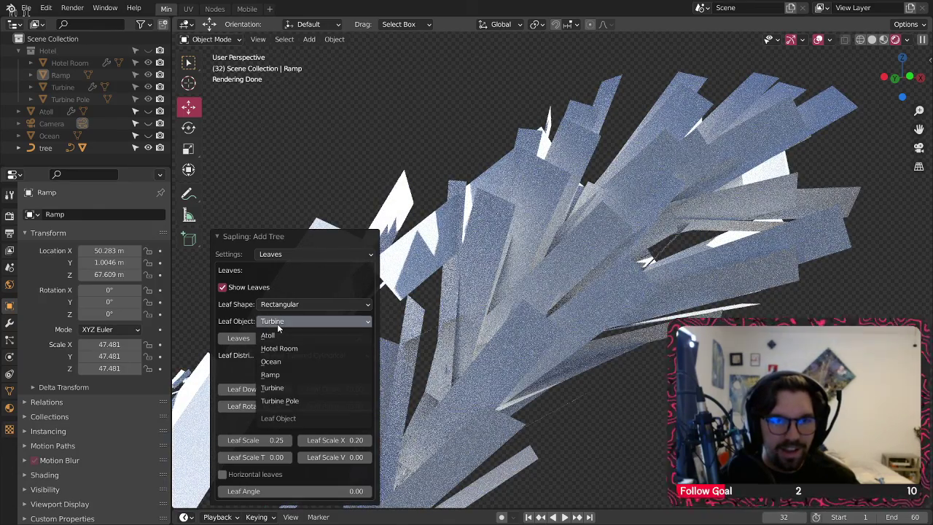
left_click(282, 346)
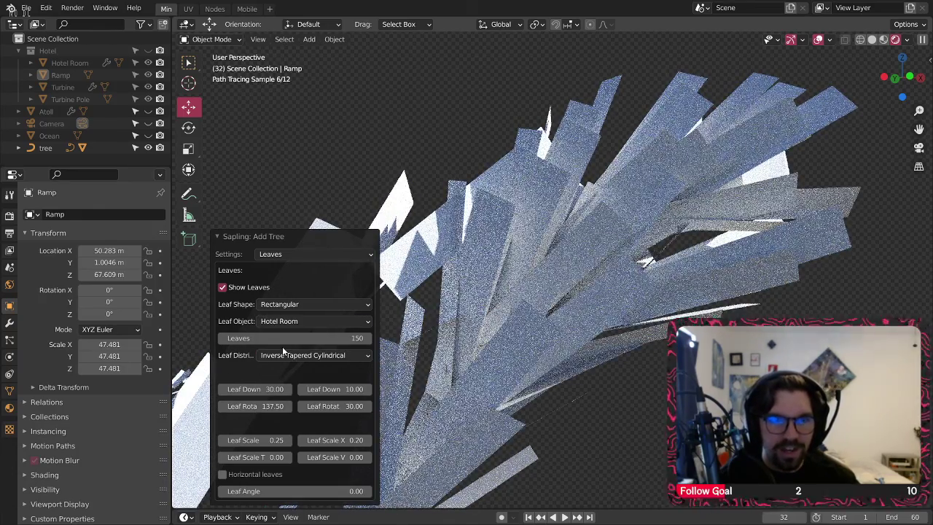
left_click(272, 322)
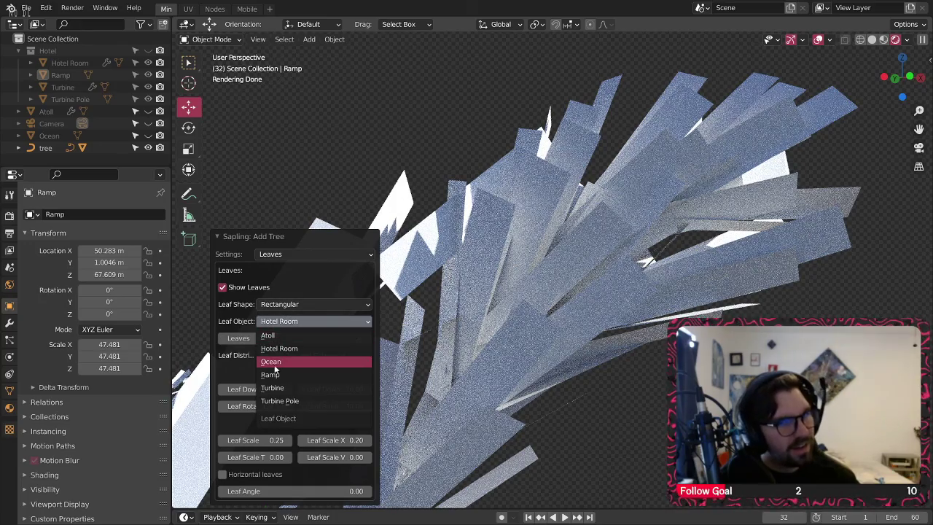
left_click(276, 362)
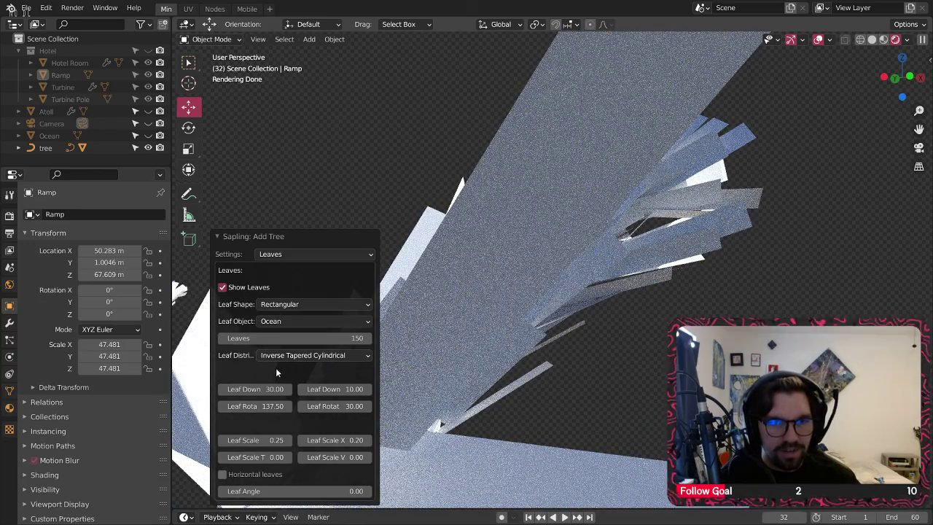
scroll(510, 352, "down", 8)
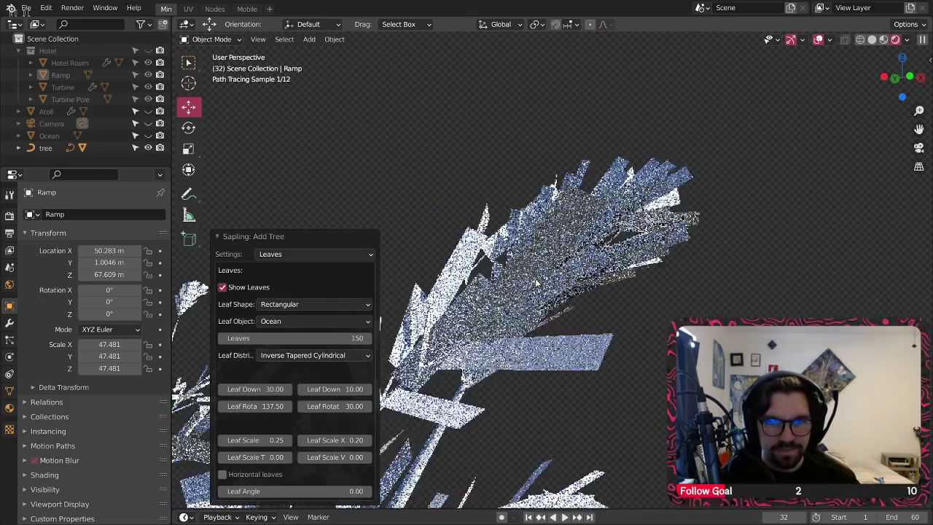
middle_click_drag(519, 358, 688, 240, "shift")
middle_click_drag(503, 306, 562, 291, "shift")
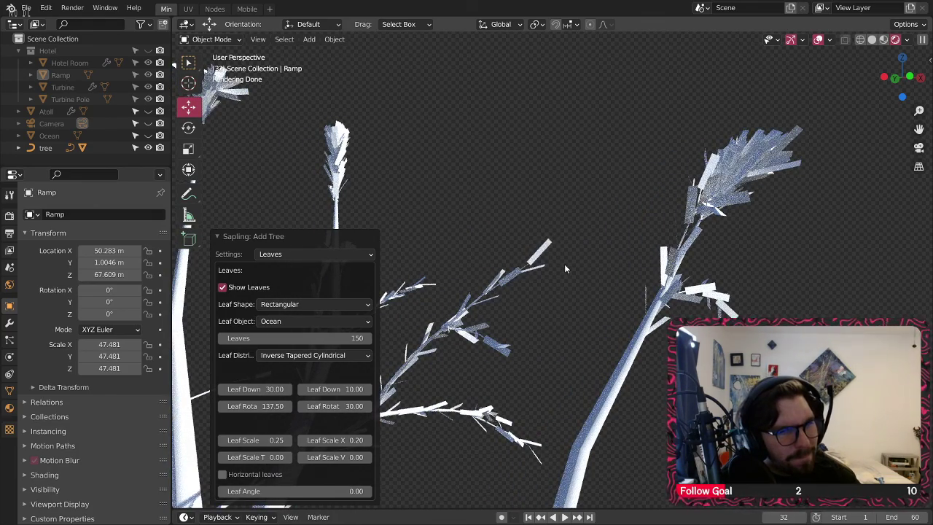
scroll(533, 171, "down", 1)
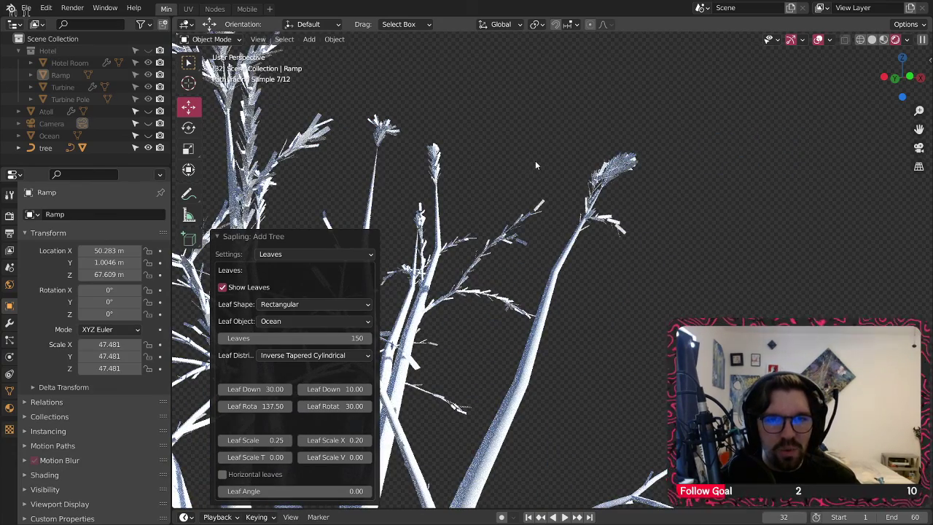
scroll(533, 160, "down", 8)
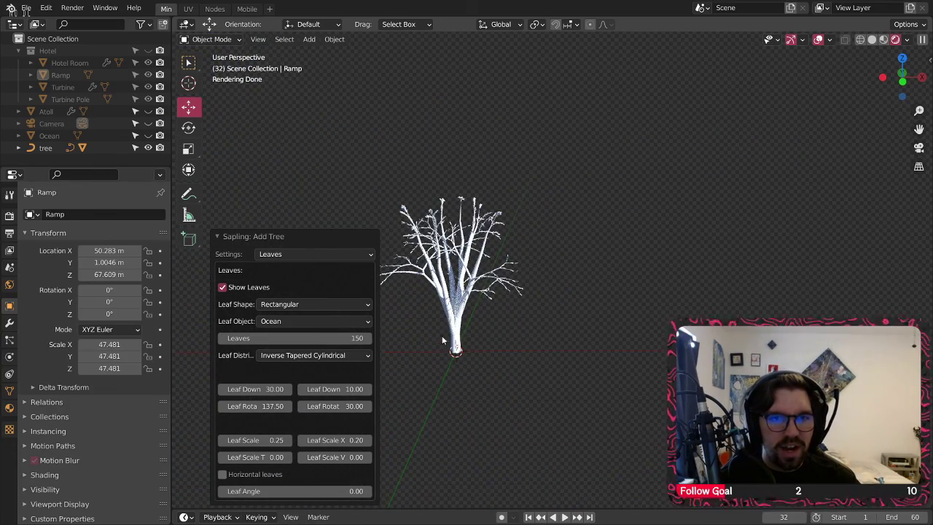
Step: Raise the tree straight up from the origin to a Z location of about 83.4 m
left_click(457, 328)
scroll(470, 260, "down", 3)
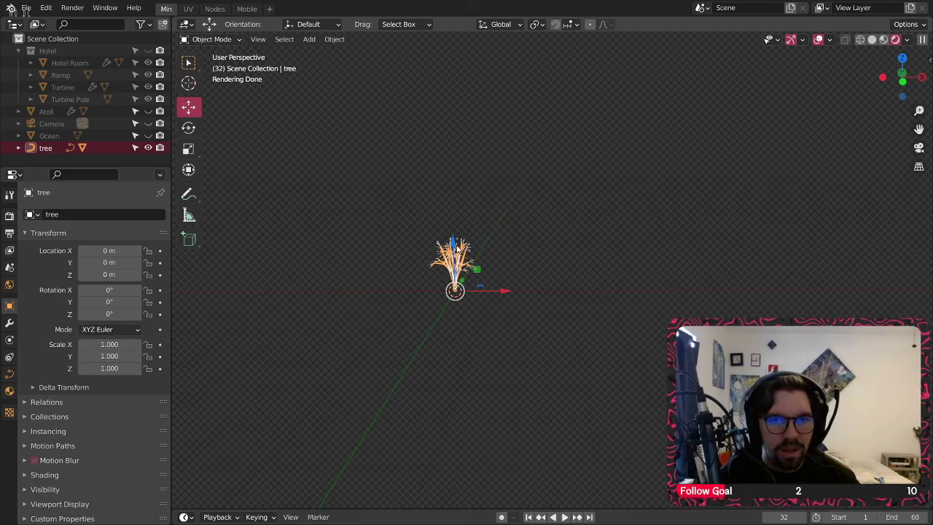
left_click_drag(457, 248, 455, 81)
middle_click_drag(513, 142, 562, 277, "shift")
left_click_drag(502, 251, 510, 51)
Step: Show the Atoll and Ocean in material preview, and move the tree to about X -339.62 m and Z 174.92 m
left_click_drag(134, 137, 135, 111)
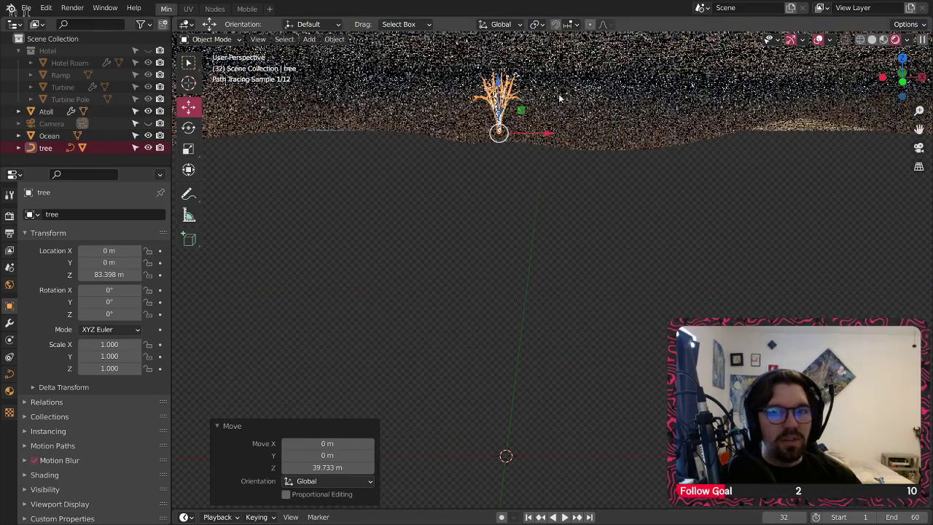
left_click(884, 40)
mouse_move(502, 192)
middle_mouse_down()
mouse_move(554, 312)
mouse_move(576, 338)
mouse_move(578, 246)
middle_mouse_up()
left_click_drag(577, 246, 577, 179)
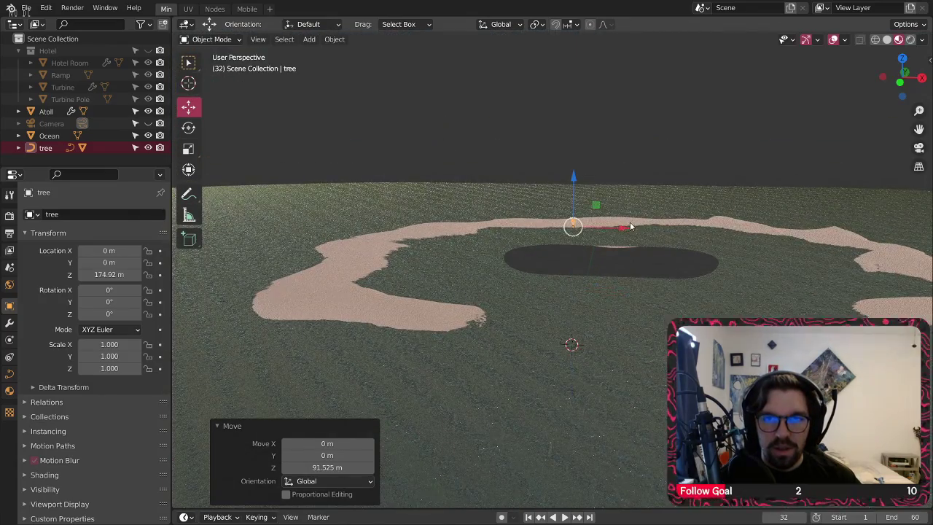
left_click_drag(630, 222, 366, 252)
Step: Scale the tree uniformly to about 7.32 and lower it onto the atoll's sand at about Z 137.47 m
key("s")
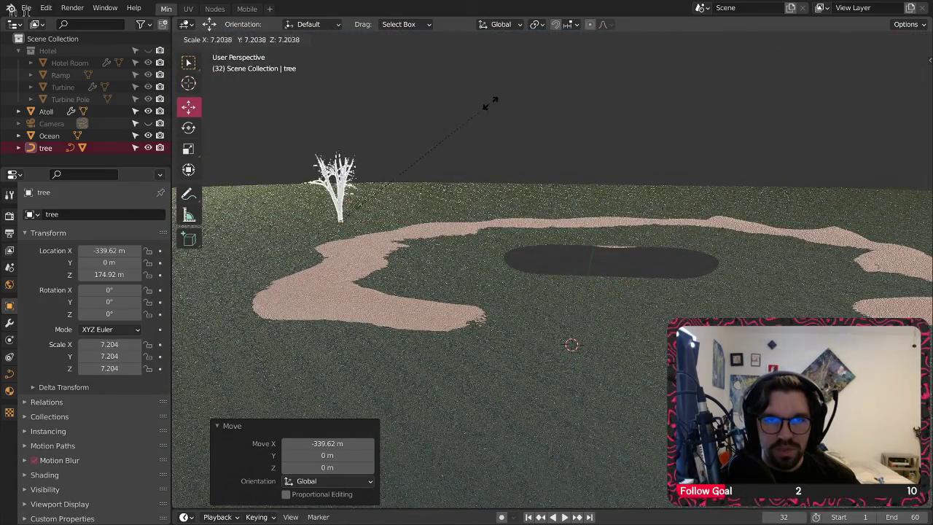
left_click(494, 99)
left_click_drag(333, 172, 332, 211)
scroll(336, 219, "up", 6)
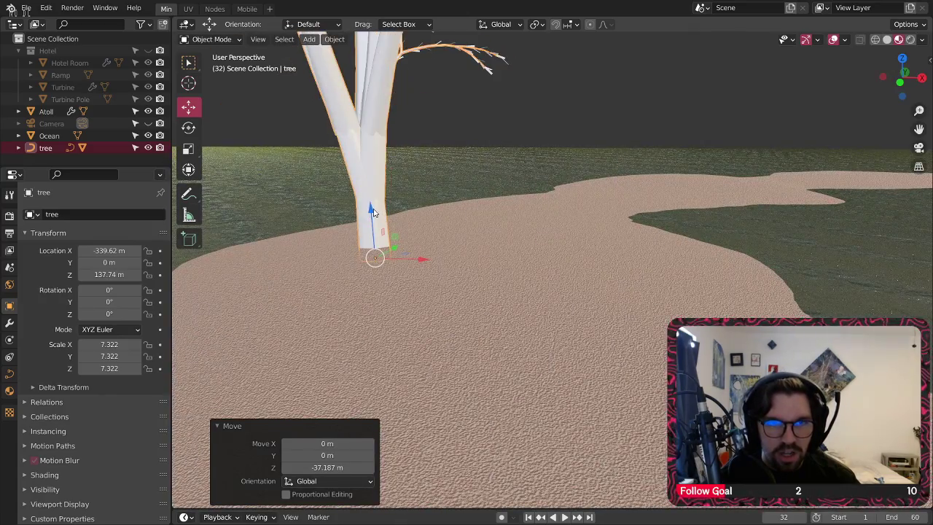
middle_click_drag(393, 193, 511, 367, "shift")
left_click(636, 77)
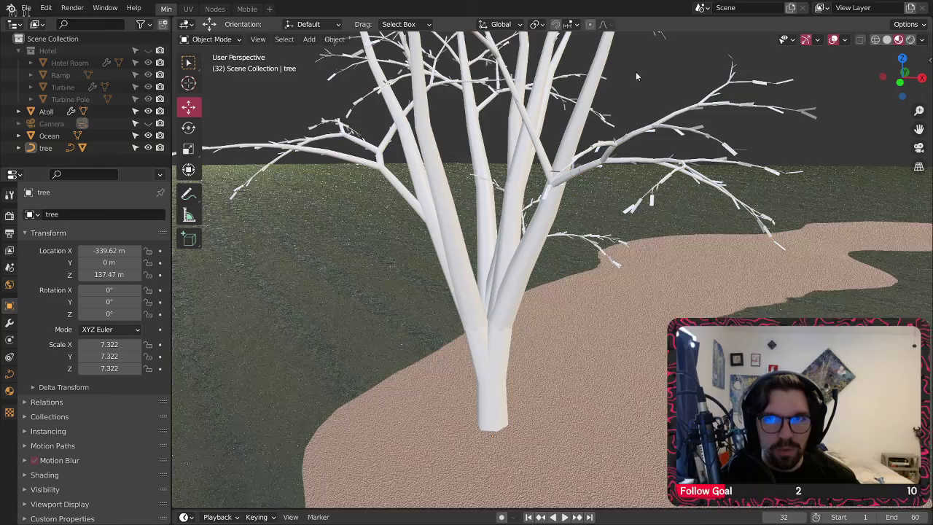
Step: Create a new material for the tree in the node-editing workspace, and isolate the tree in material preview by hiding the Atoll and Ocean
left_click(504, 205)
left_click(214, 9)
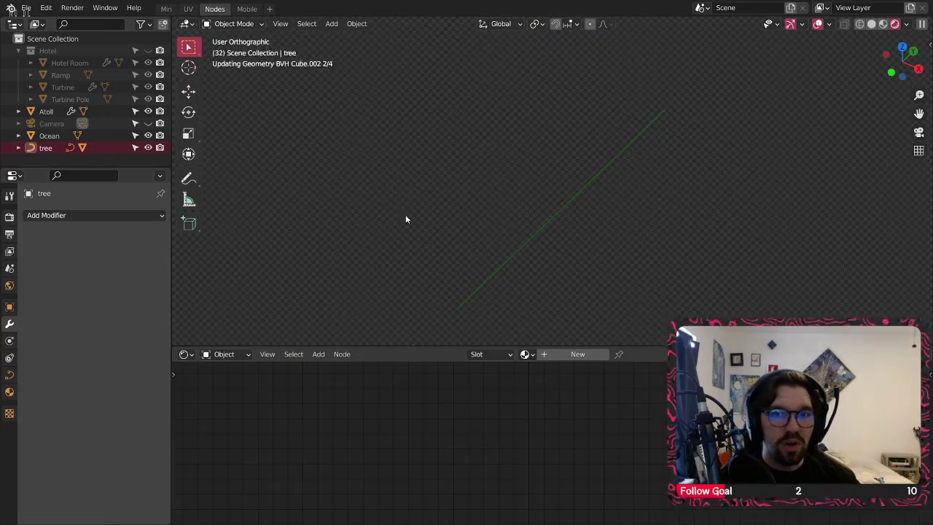
middle_click_drag(497, 205, 481, 88)
scroll(474, 116, "up", 3)
scroll(481, 87, "up", 6)
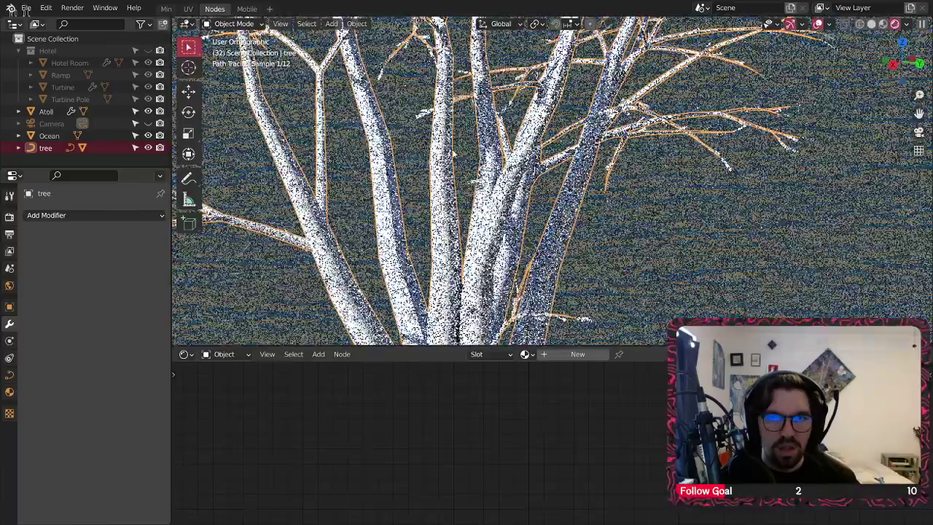
left_click(544, 357)
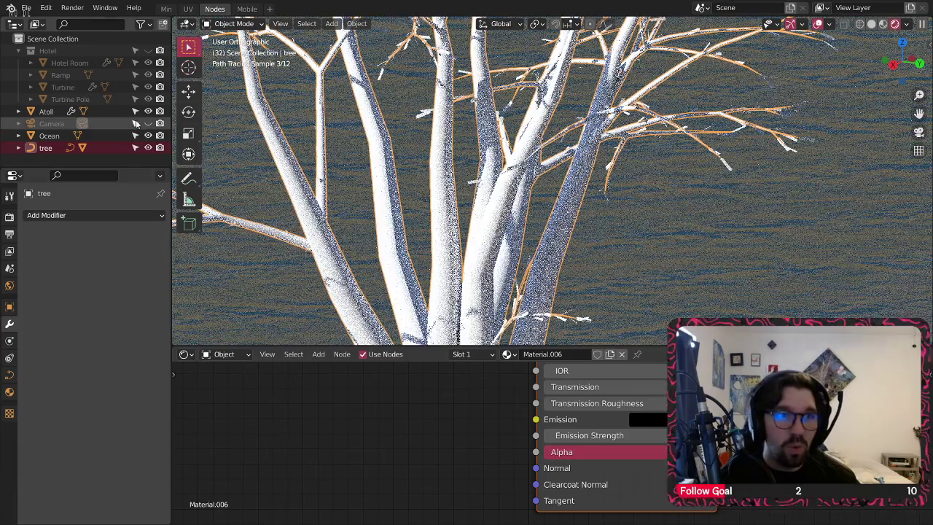
left_click_drag(146, 136, 148, 111)
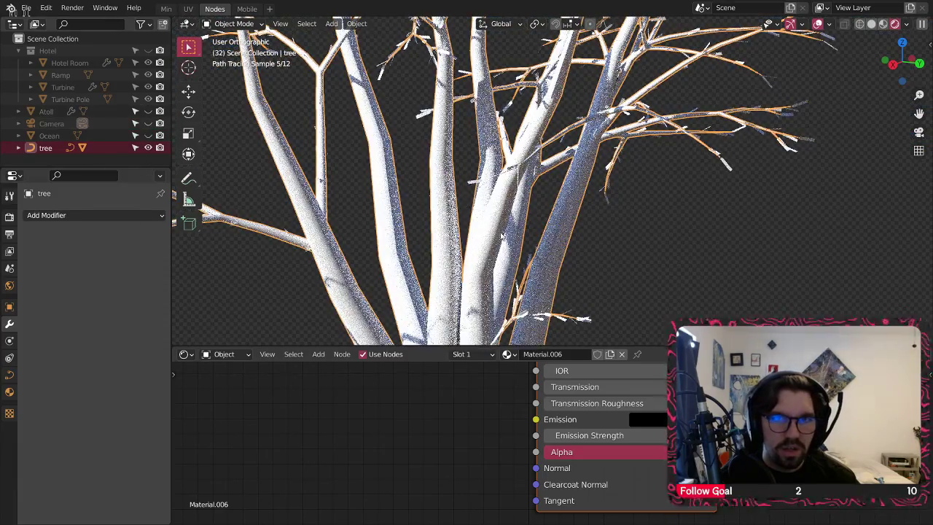
left_click(883, 24)
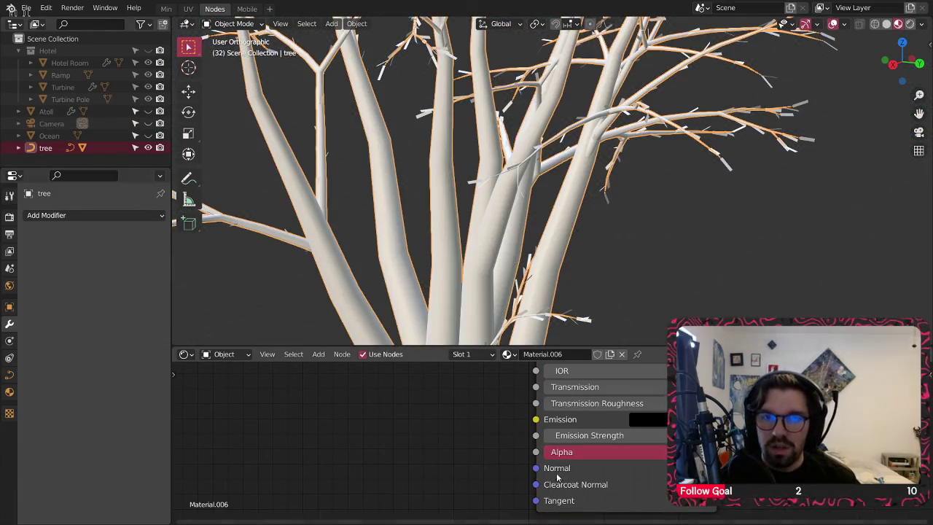
Step: Try adding Wave Texture and ColorRamp nodes to the tree's new material, and delete both nodes
middle_click_drag(443, 405, 361, 415)
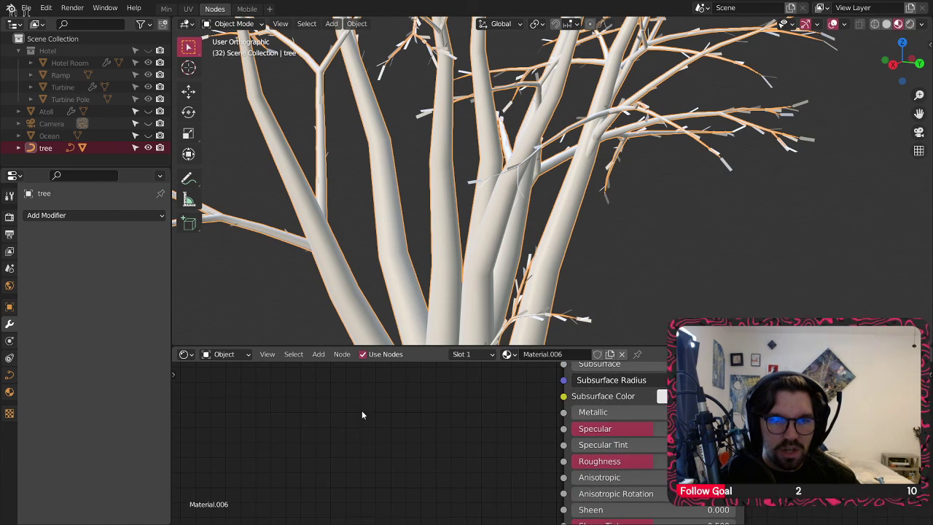
mouse_move(346, 423)
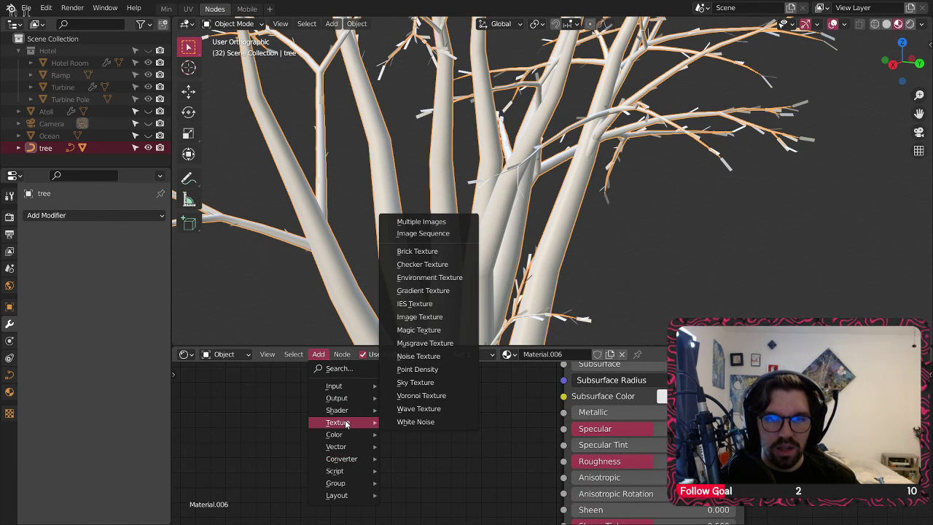
left_click(411, 408)
left_click(285, 370)
left_click(319, 354)
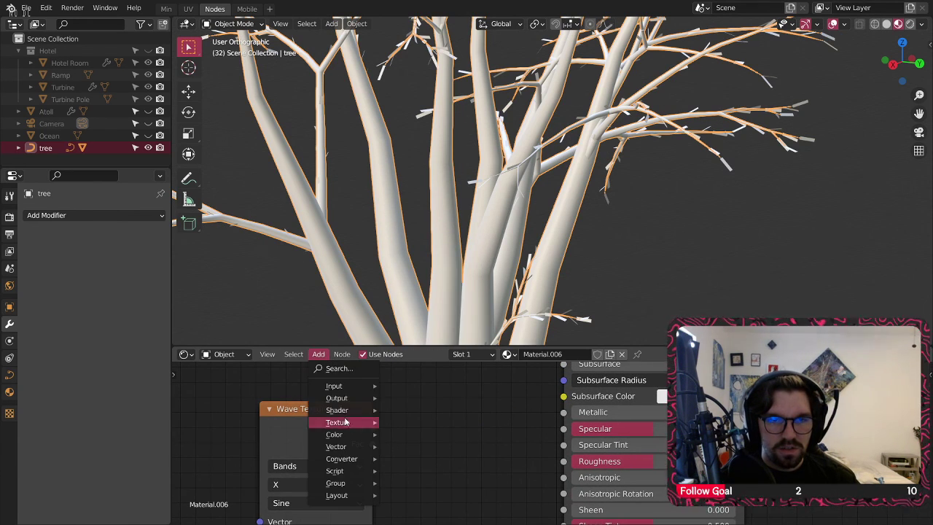
middle_click_drag(265, 428, 375, 430)
left_click_drag(375, 429, 294, 406)
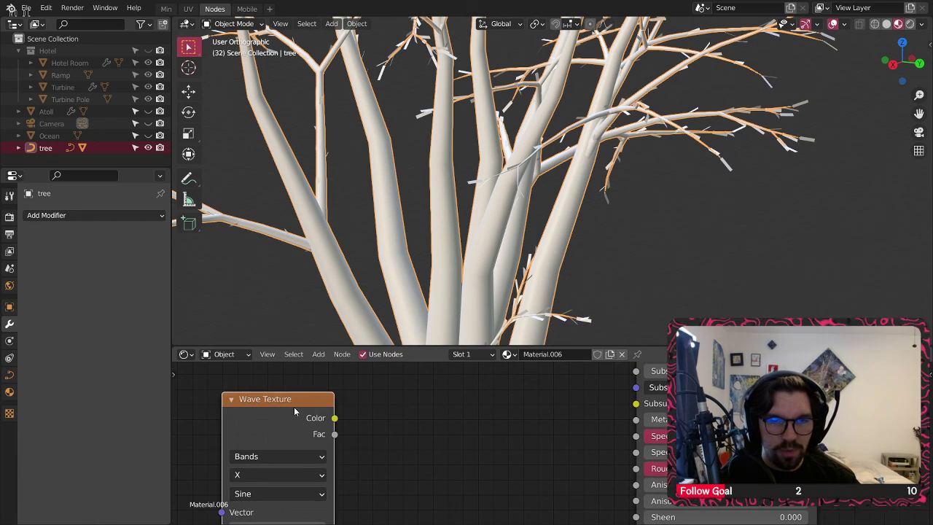
left_click(318, 354)
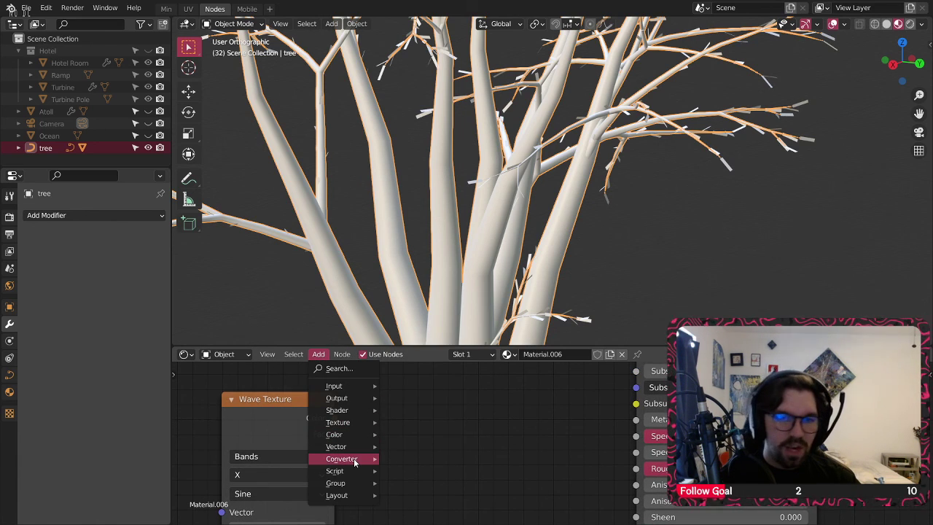
mouse_move(358, 459)
left_click(418, 319)
left_click(399, 376)
middle_click_drag(400, 376, 704, 348)
middle_click_drag(586, 386, 275, 445)
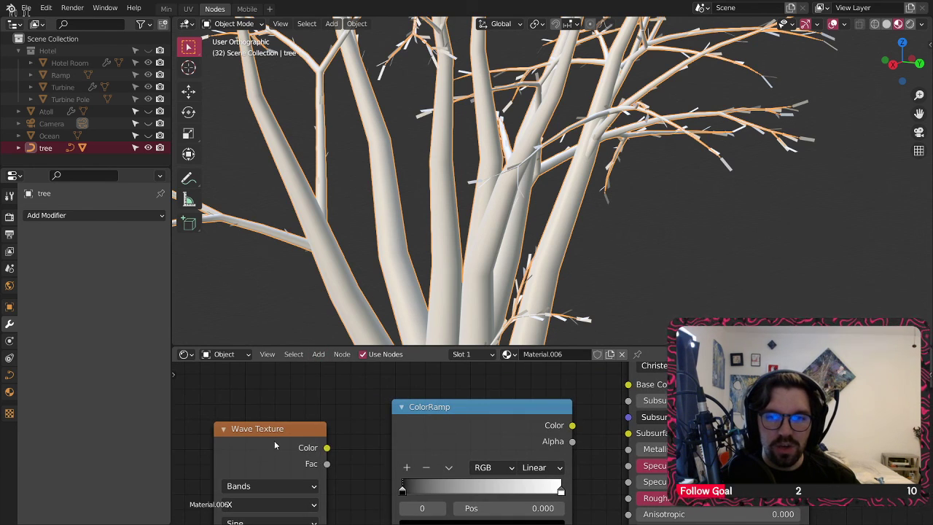
key("x")
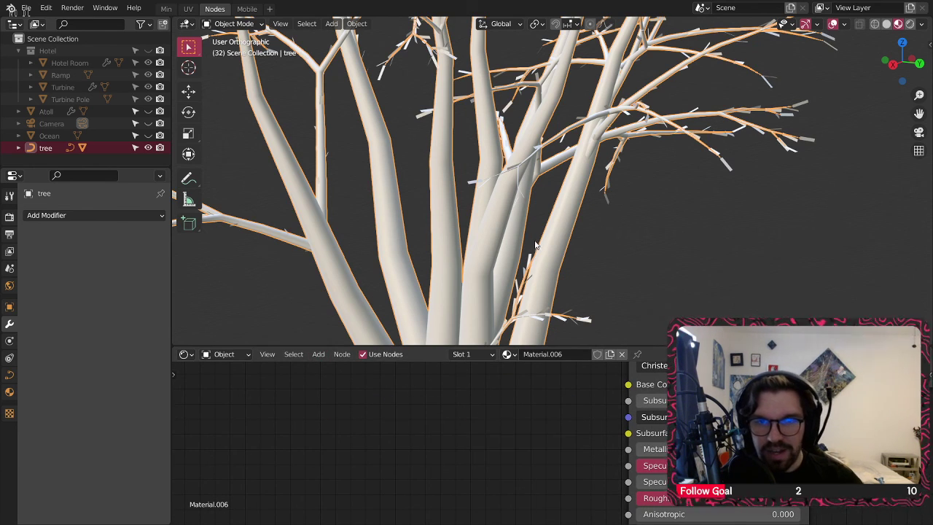
Step: Assign the existing Q Wood material to the tree's trunk and branches, and select its leaves object
left_click(507, 354)
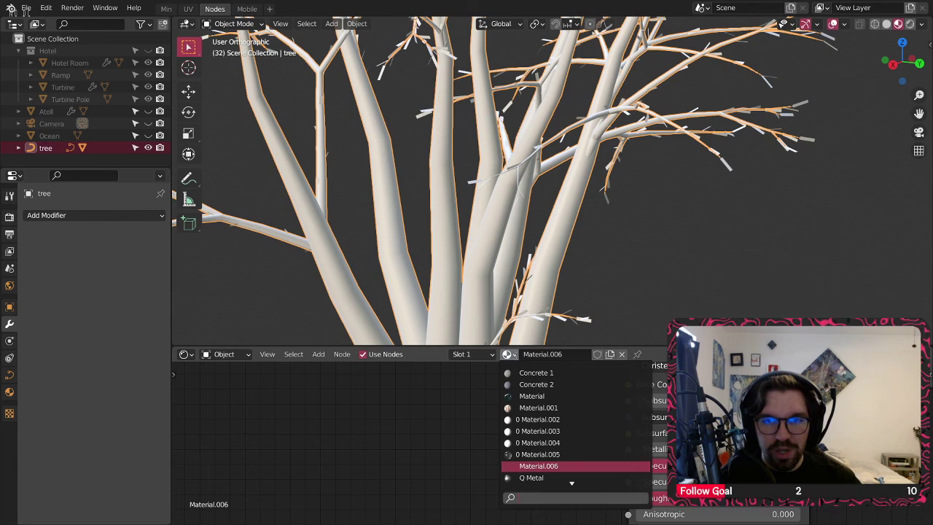
left_click(531, 454)
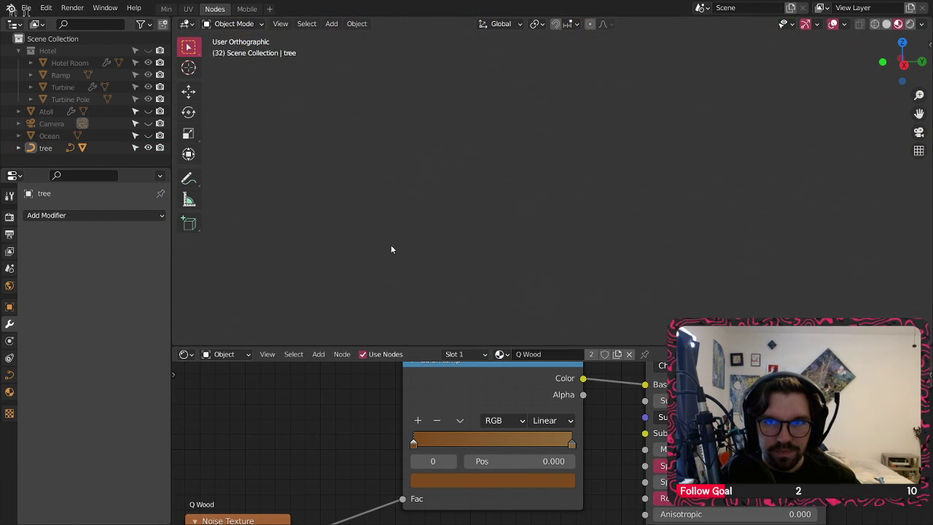
scroll(512, 255, "up", 12)
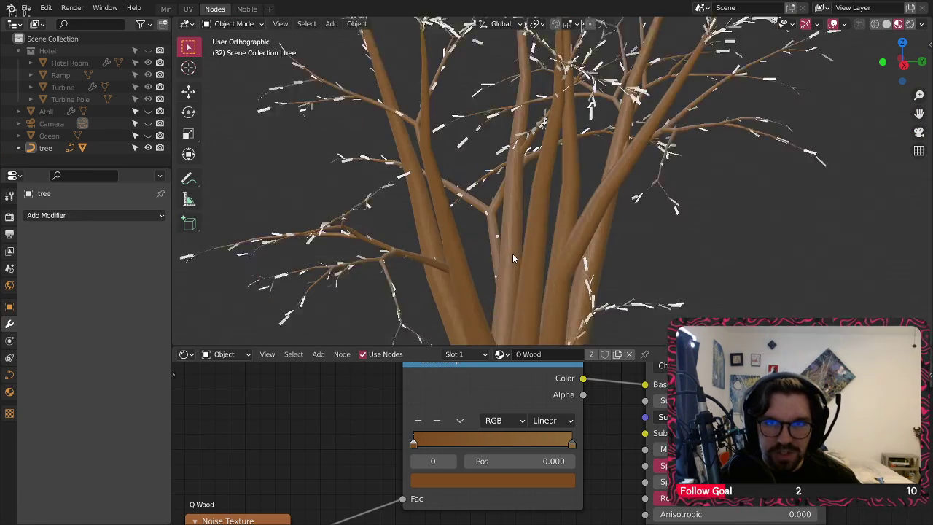
scroll(439, 243, "down", 12)
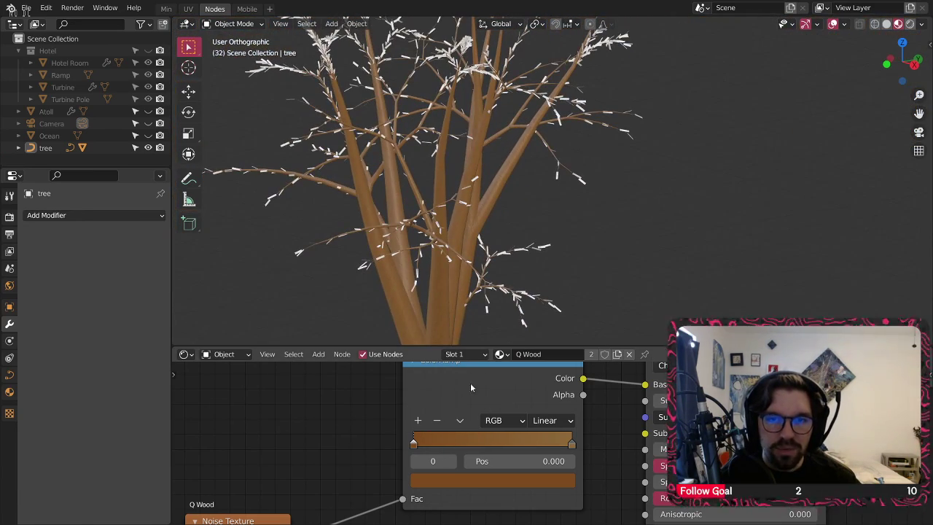
left_click(465, 353)
left_click(486, 170)
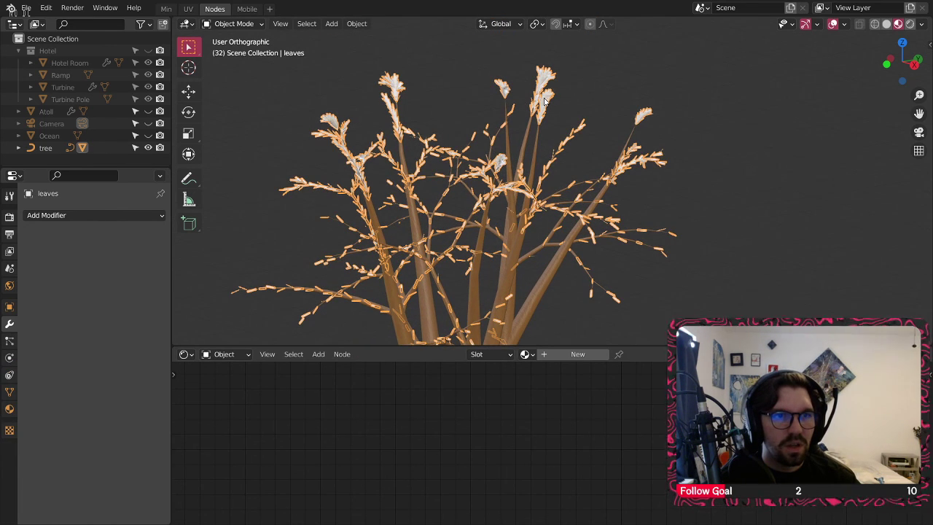
Step: Create a new material for the tree's leaves and set its Base Color to green with H 0.340, S 0.588, L 0.413
left_click(18, 148)
scroll(54, 146, "down", 1)
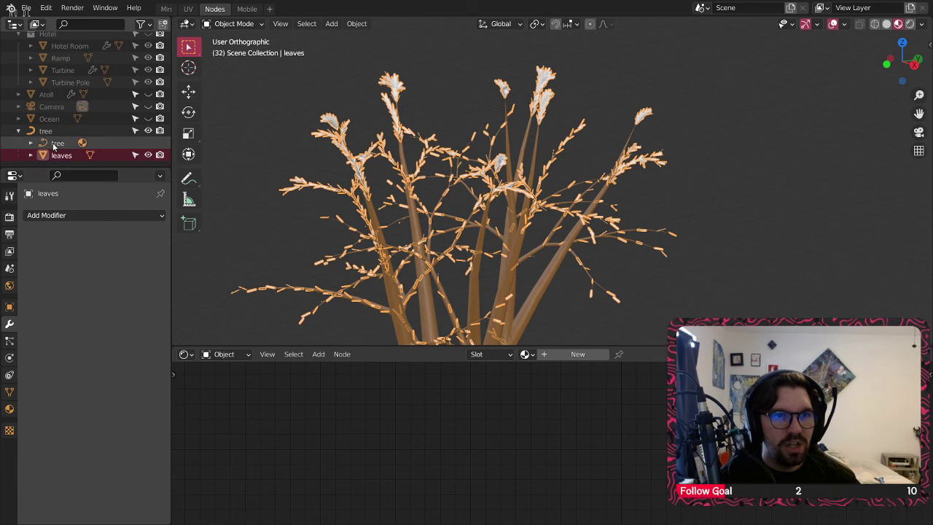
left_click(555, 356)
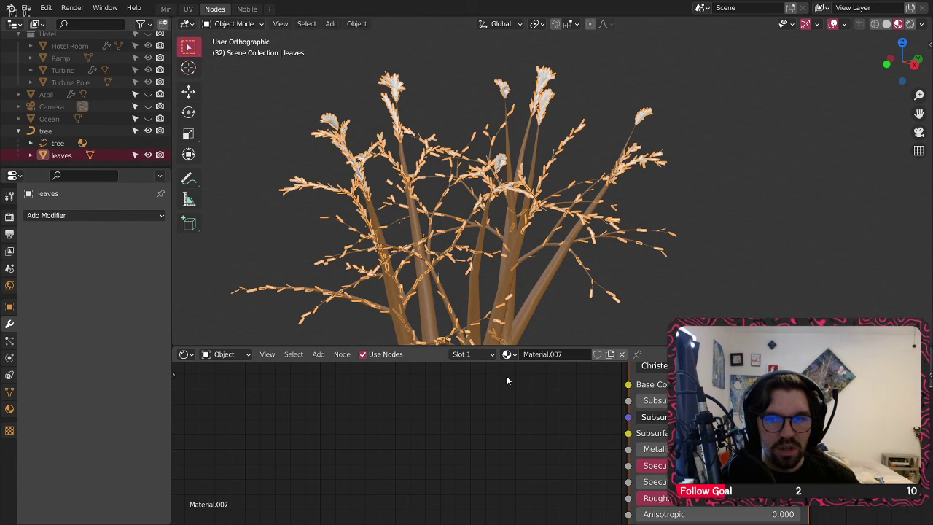
left_click(574, 397)
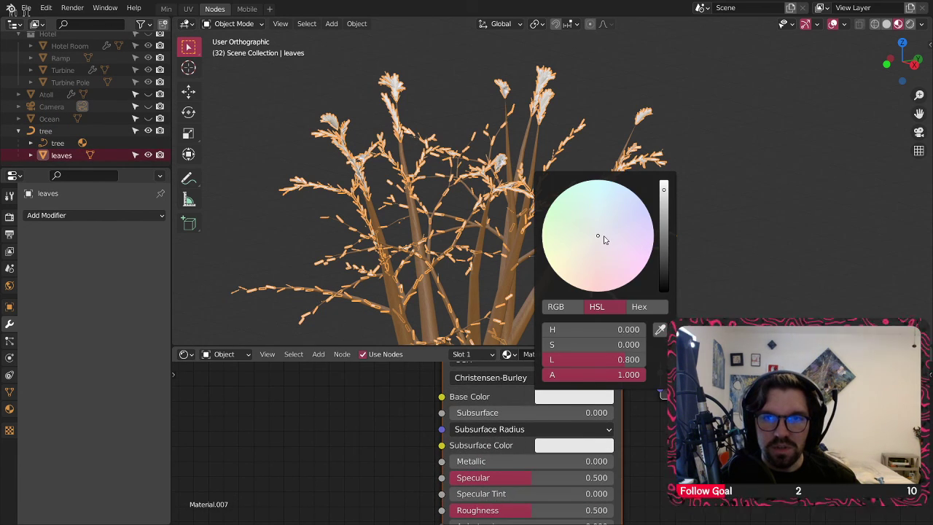
left_click_drag(663, 193, 663, 233)
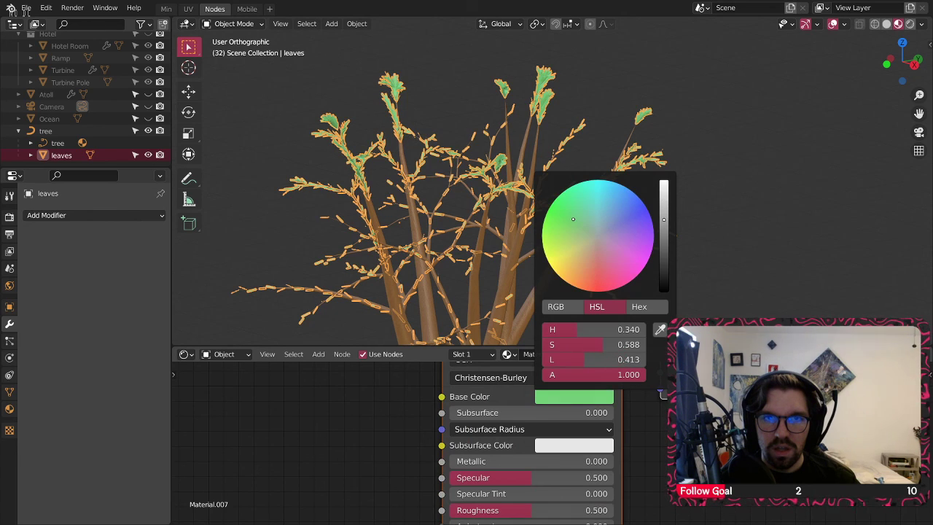
scroll(539, 95, "up", 2)
scroll(543, 94, "up", 4)
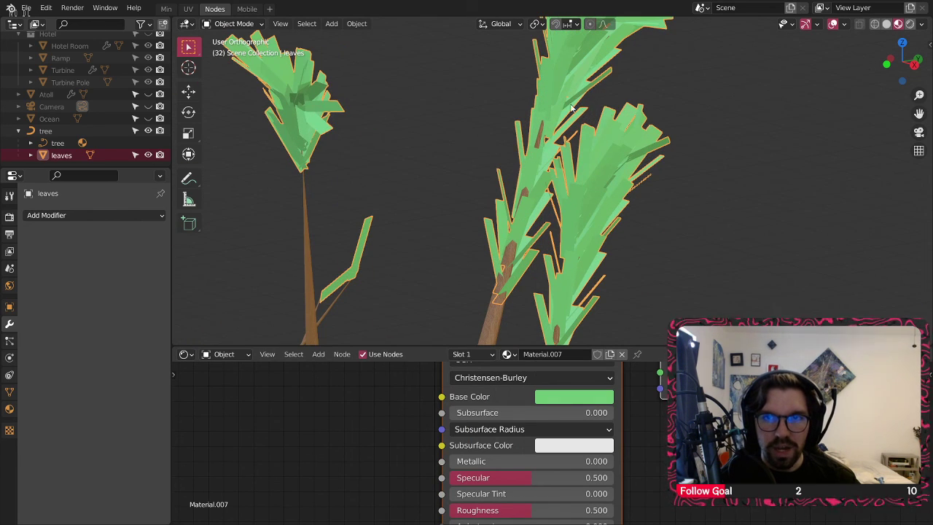
Step: Set the leaf material's Roughness, Sheen, Sheen Tint and Clearcoat to 1.000 and its Clearcoat Roughness to about 0.509
middle_click_drag(661, 499, 662, 457)
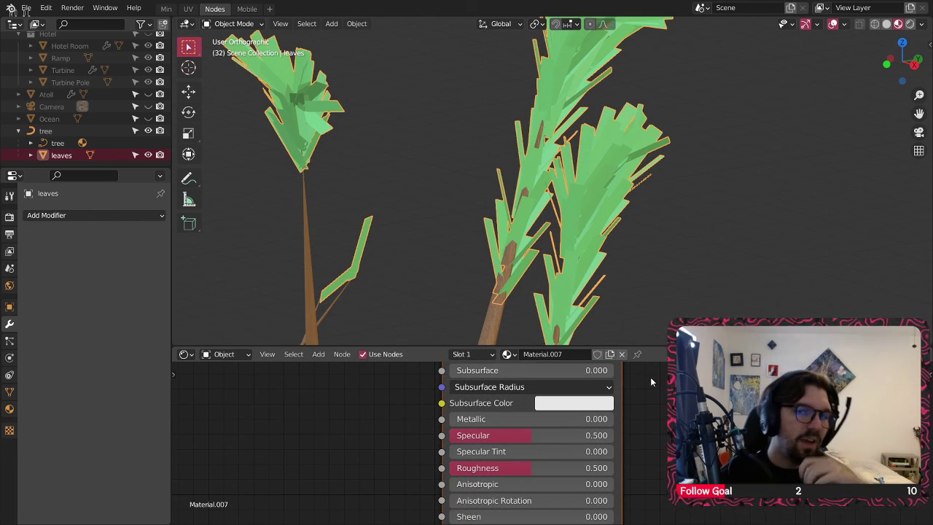
middle_click_drag(466, 248, 476, 202)
scroll(561, 244, "down", 8)
scroll(529, 237, "up", 5)
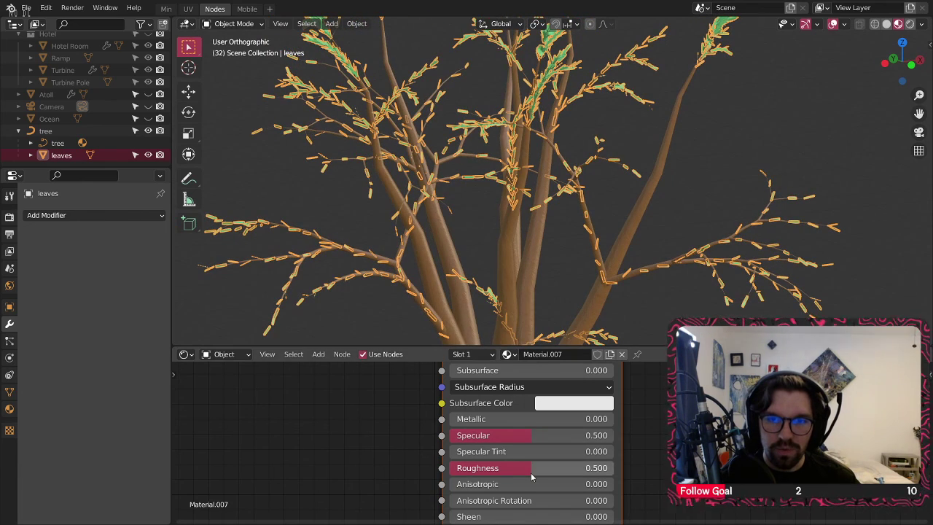
left_click_drag(530, 470, 614, 470)
middle_click_drag(655, 477, 649, 386)
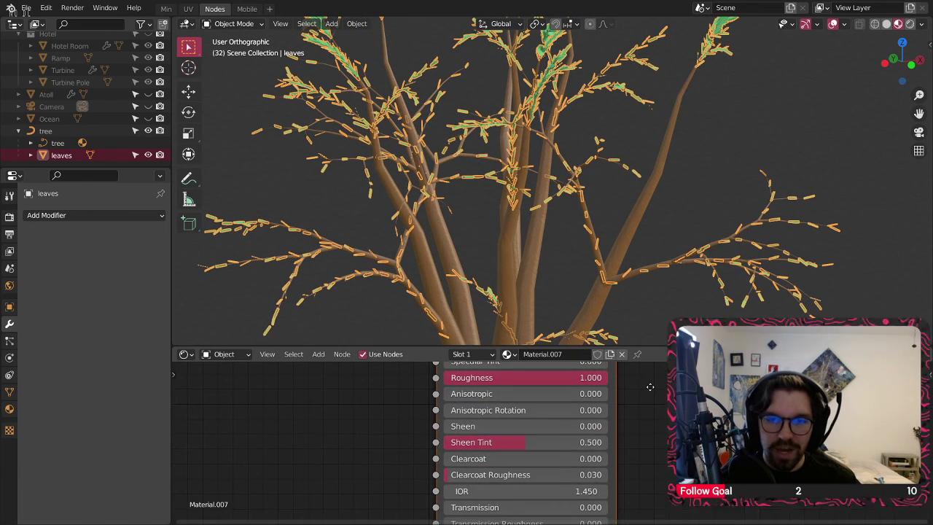
left_click_drag(536, 447, 642, 460)
left_click_drag(569, 476, 581, 475)
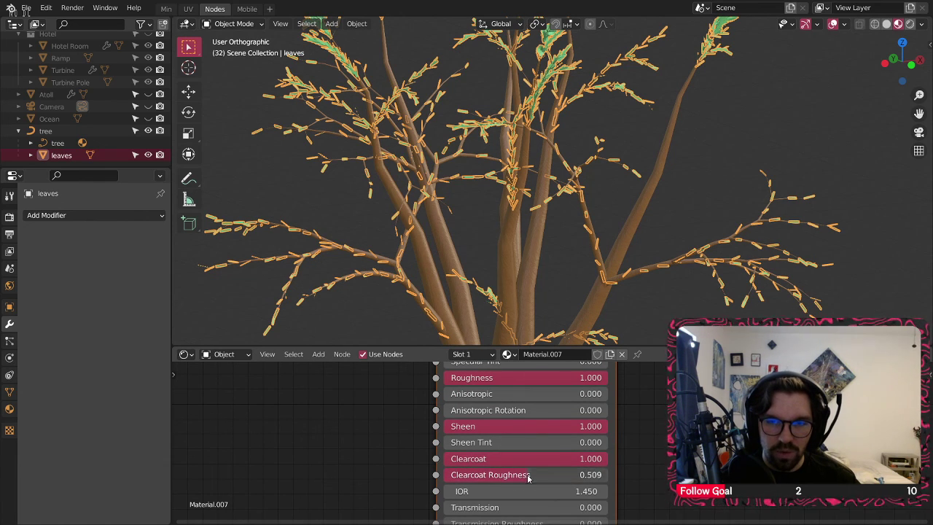
scroll(527, 225, "down", 2)
Step: Deselect the leaves and examine the leaf material up close on the branch tips and across the whole tree
left_click(530, 225)
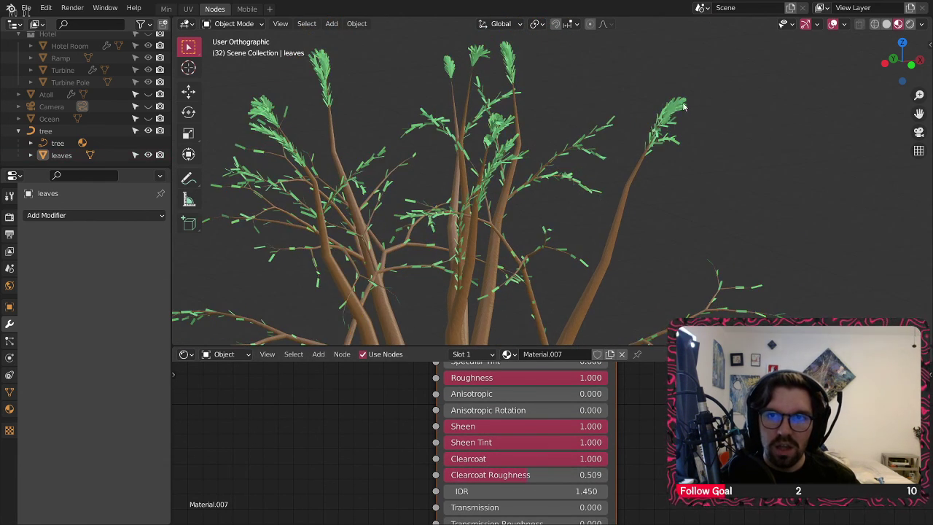
scroll(678, 106, "up", 10)
middle_click_drag(665, 146, 498, 176, "shift")
scroll(568, 84, "up", 2)
middle_click_drag(568, 84, 481, 159, "shift")
scroll(510, 110, "down", 10)
scroll(537, 121, "down", 8)
middle_click_drag(537, 121, 581, 173)
Step: Return to the Min workspace and unhide the Atoll, the Ocean and the Hotel collection
left_click(167, 8)
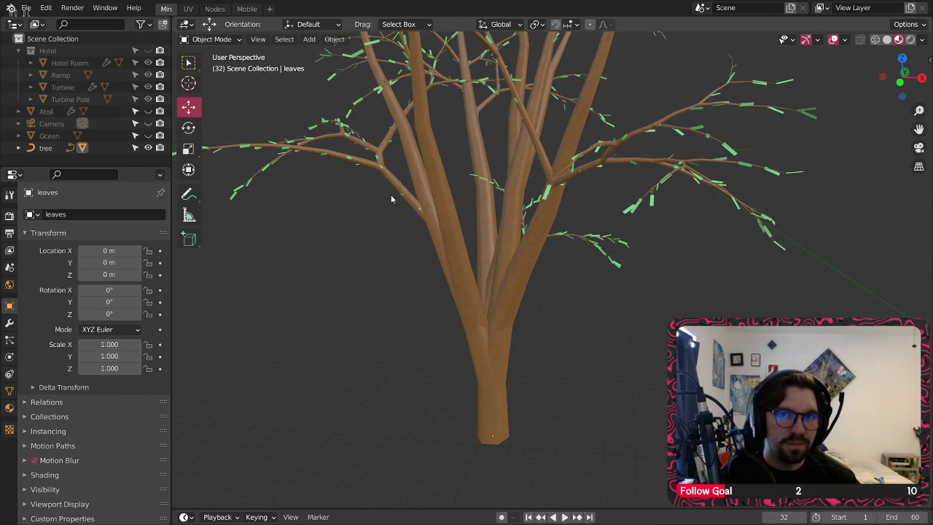
scroll(525, 259, "down", 8)
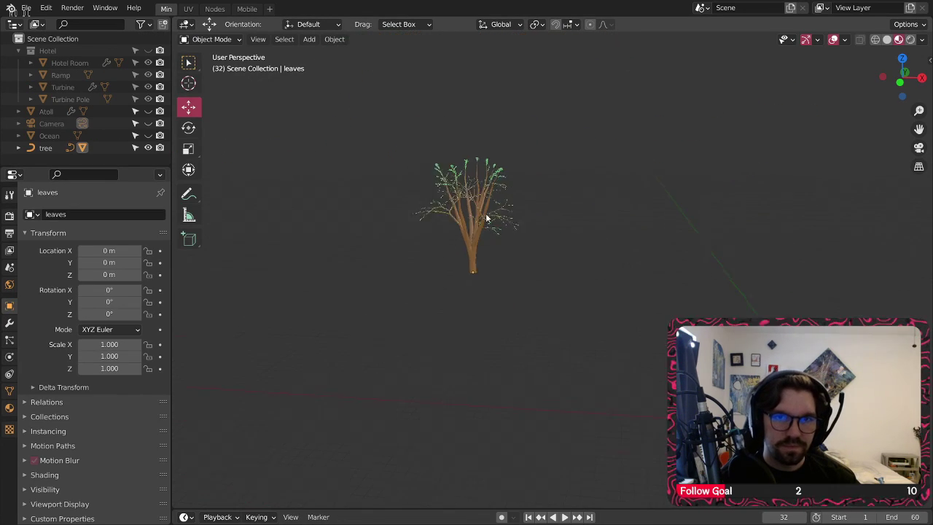
left_click(148, 111)
left_click(148, 136)
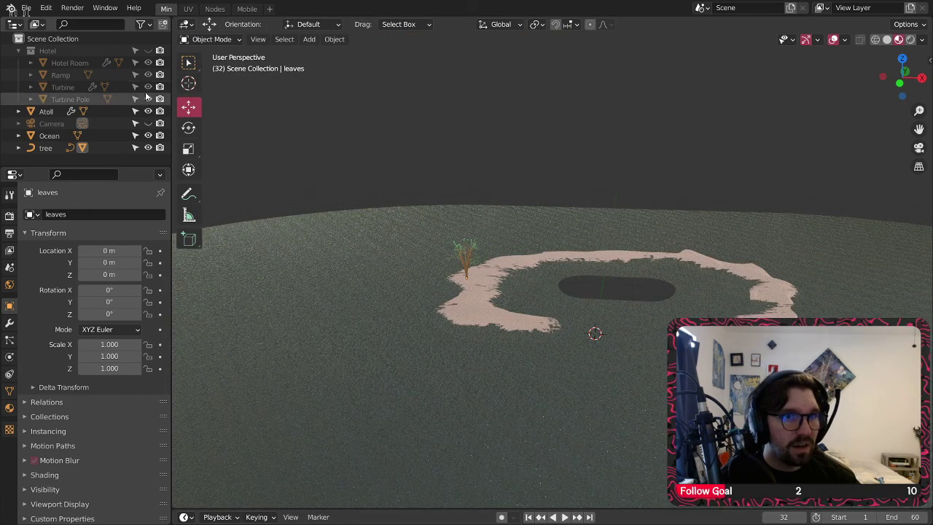
left_click(148, 51)
Step: Examine the textured tree on the atoll's sand and its size against the surrounding ocean and hotel roof
scroll(542, 250, "up", 3)
scroll(541, 250, "up", 4)
middle_click_drag(299, 320, 564, 252, "shift")
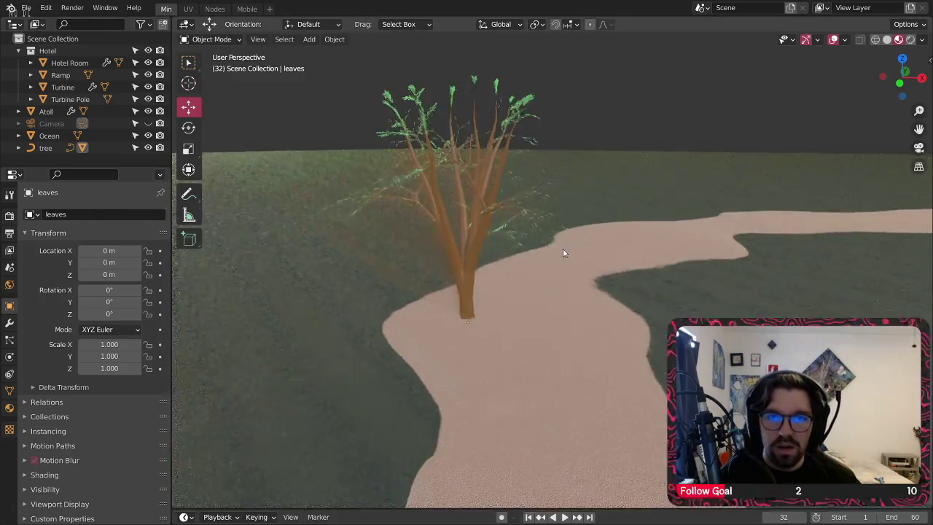
scroll(433, 202, "up", 2)
middle_click_drag(433, 202, 621, 250)
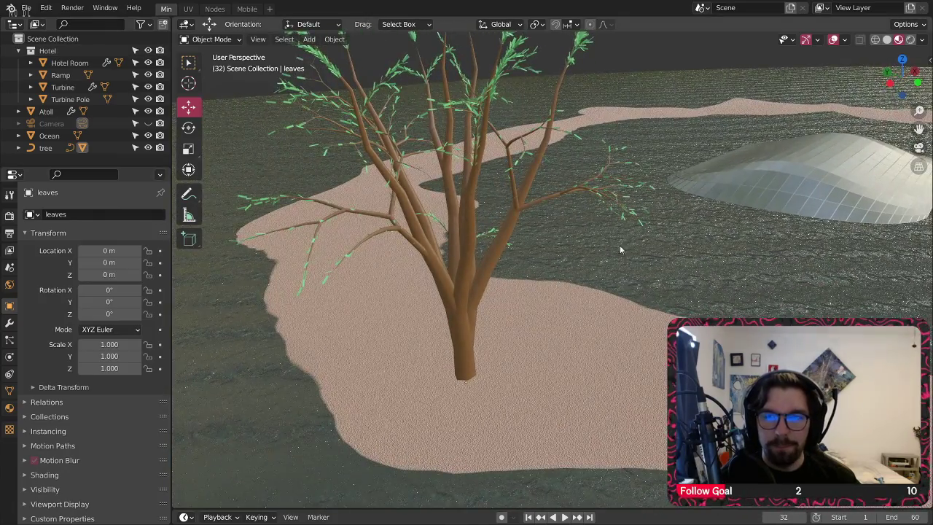
middle_click_drag(332, 342, 188, 288, "shift")
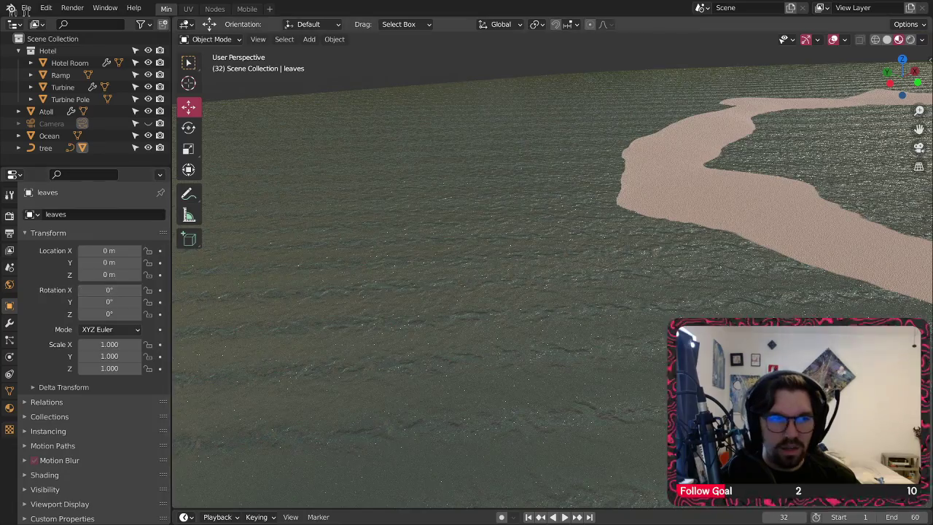
middle_click_drag(728, 365, 714, 362)
scroll(441, 329, "up", 8)
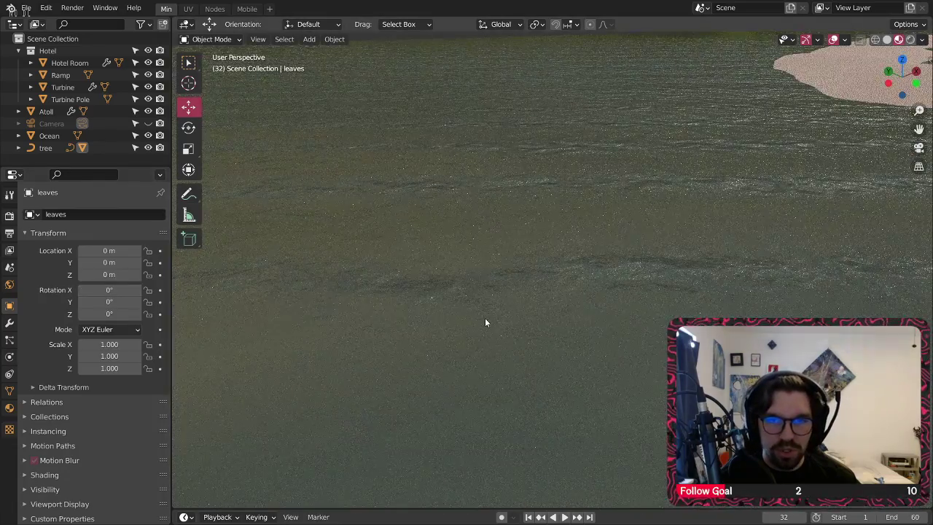
middle_click_drag(491, 319, 416, 210)
scroll(412, 210, "up", 5)
middle_click_drag(419, 322, 479, 279)
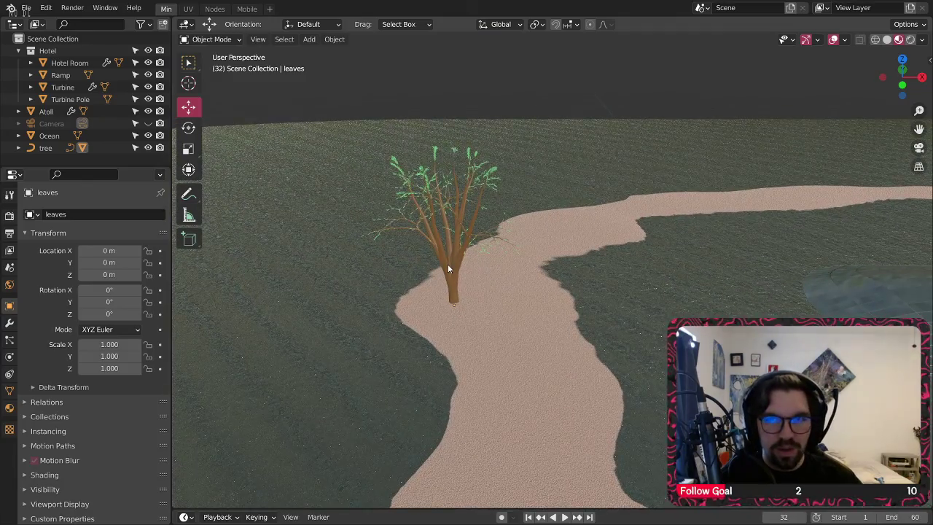
Step: Scale the tree's trunk together with its leaves uniformly to about 22.66, and deselect it
scroll(447, 268, "up", 4)
left_click(460, 281)
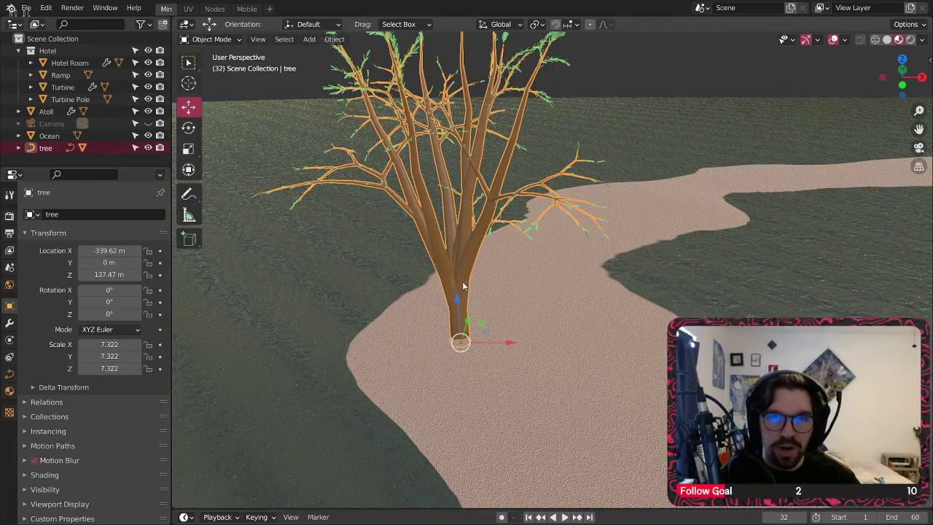
key("s")
left_click(603, 222)
scroll(520, 230, "down", 4)
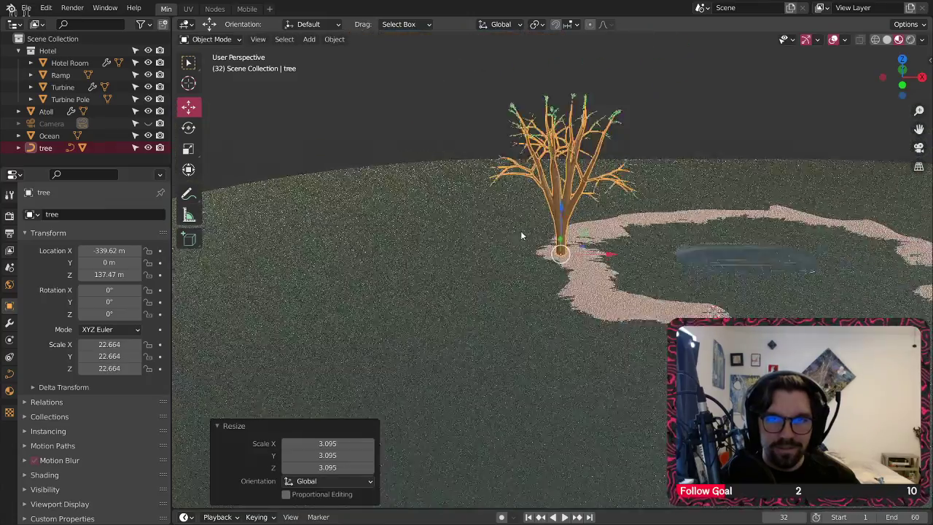
scroll(520, 231, "down", 5)
left_click(427, 202)
Step: Check the enlarged tree against the atoll and hotel, and save the Waterfall Resort.blend file
scroll(427, 202, "up", 4)
middle_click_drag(520, 259, 513, 250)
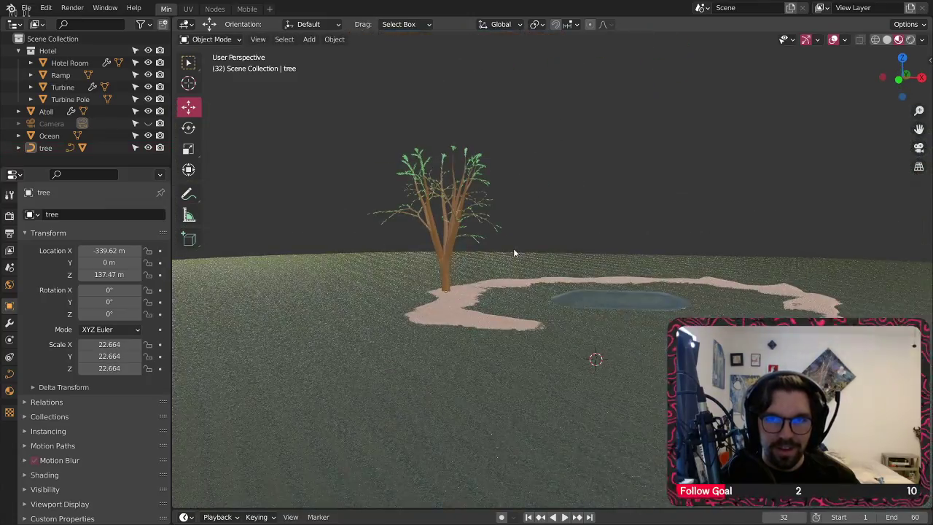
mouse_move(515, 296)
middle_mouse_down()
mouse_move(500, 263)
mouse_move(510, 262)
mouse_move(523, 306)
middle_mouse_up()
scroll(434, 259, "up", 4)
middle_click_drag(545, 263, 470, 282, "shift")
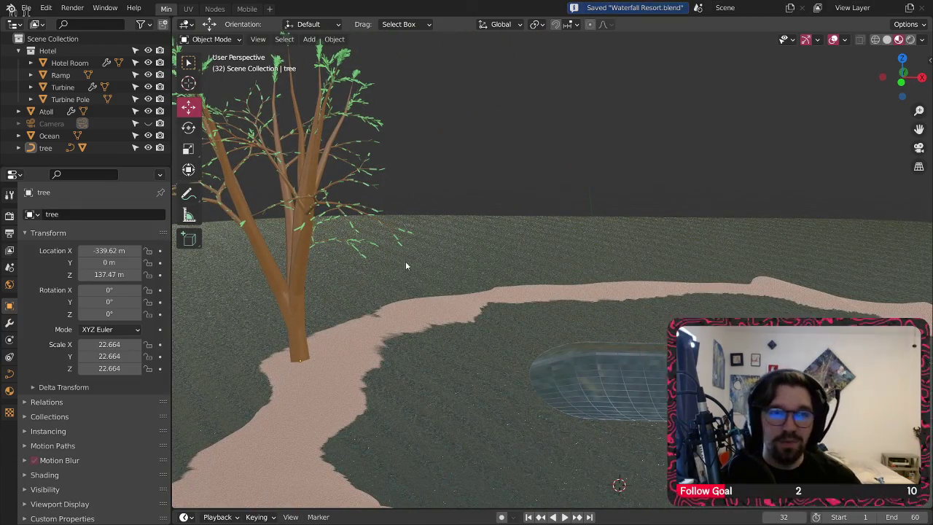
scroll(346, 226, "down", 5)
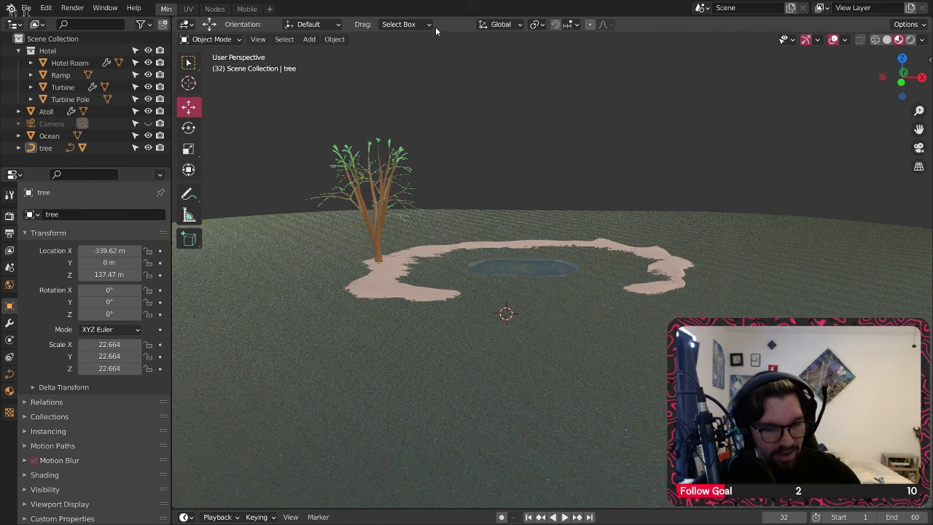
key("ctrl+s")
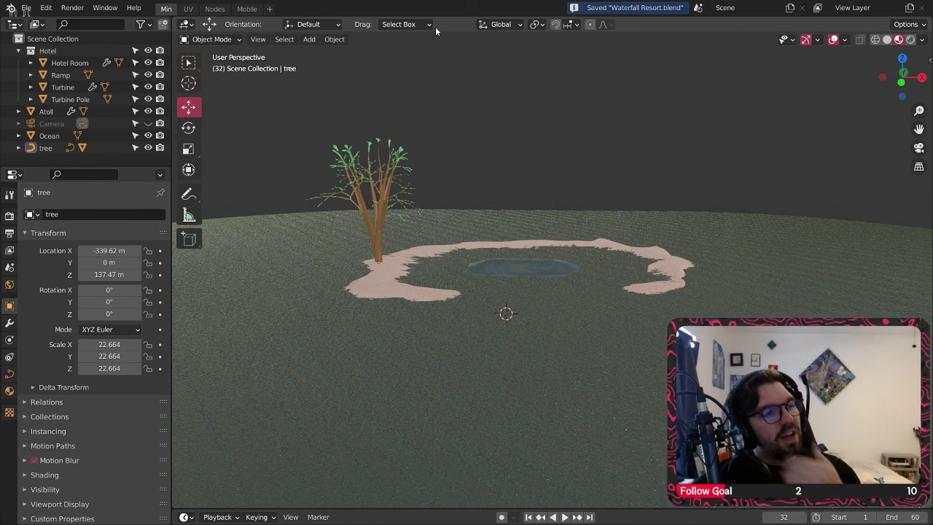